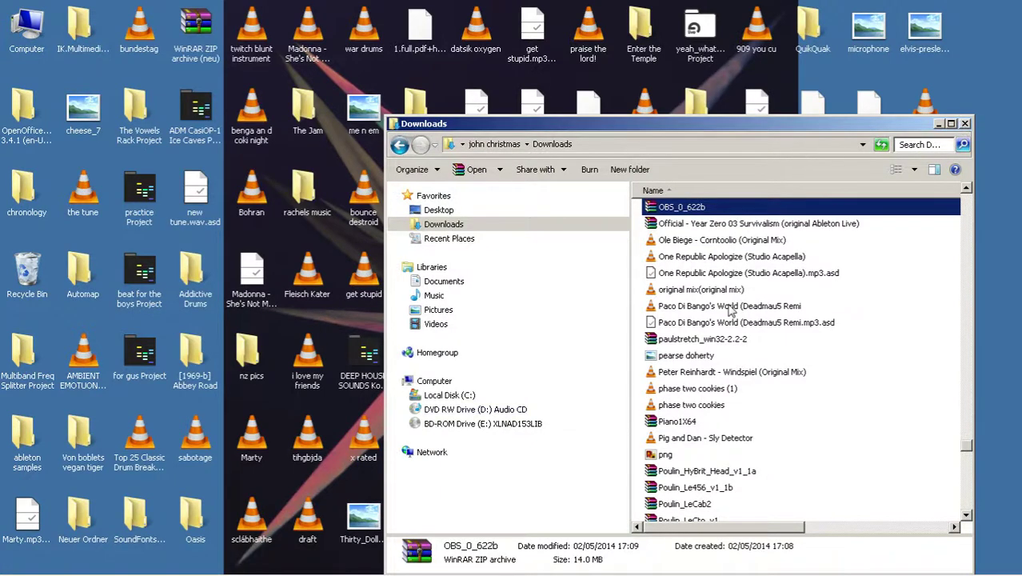
# Open the Ableton Live 8.2.2. [PORTABLE] folder inside the Ableton Live 8.2.2 download folder
pyautogui.press('Home')
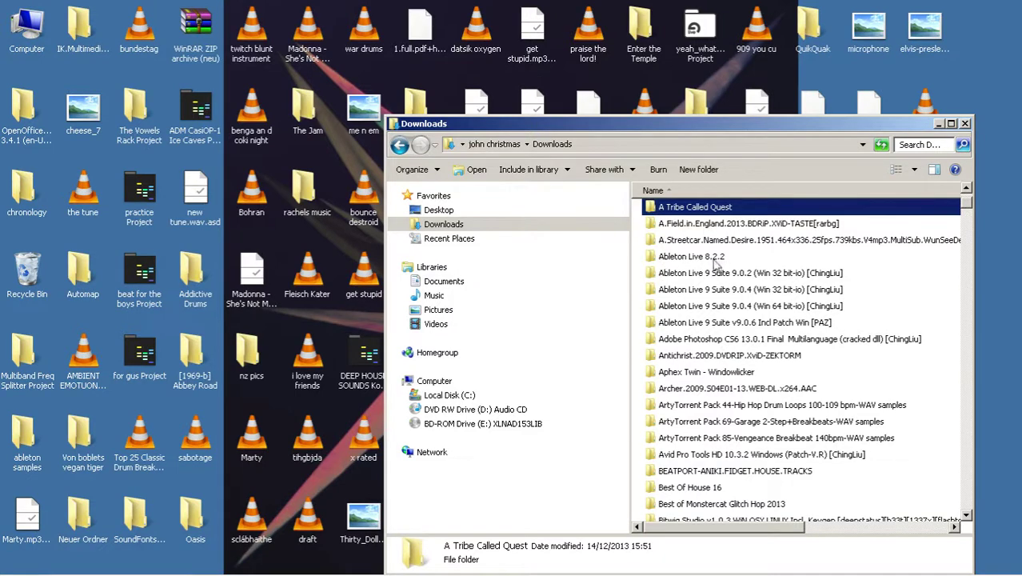
pyautogui.doubleClick(700, 259)
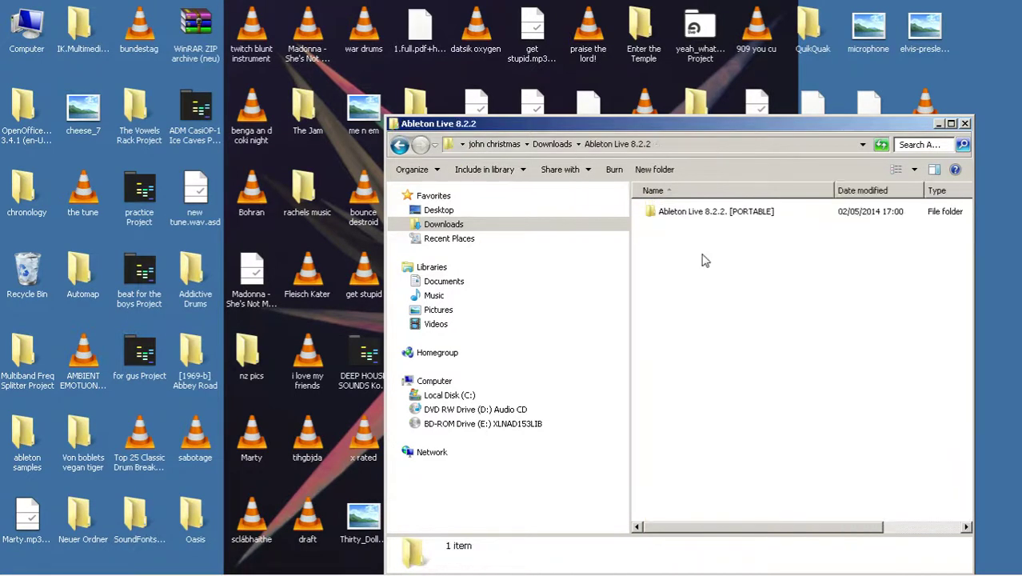
pyautogui.doubleClick(718, 213)
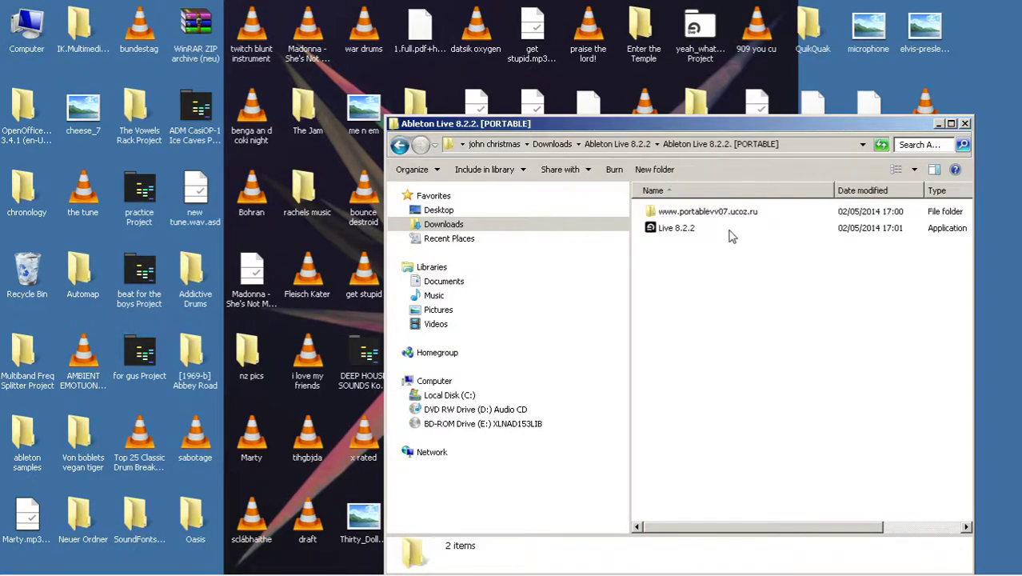
pyautogui.doubleClick(724, 212)
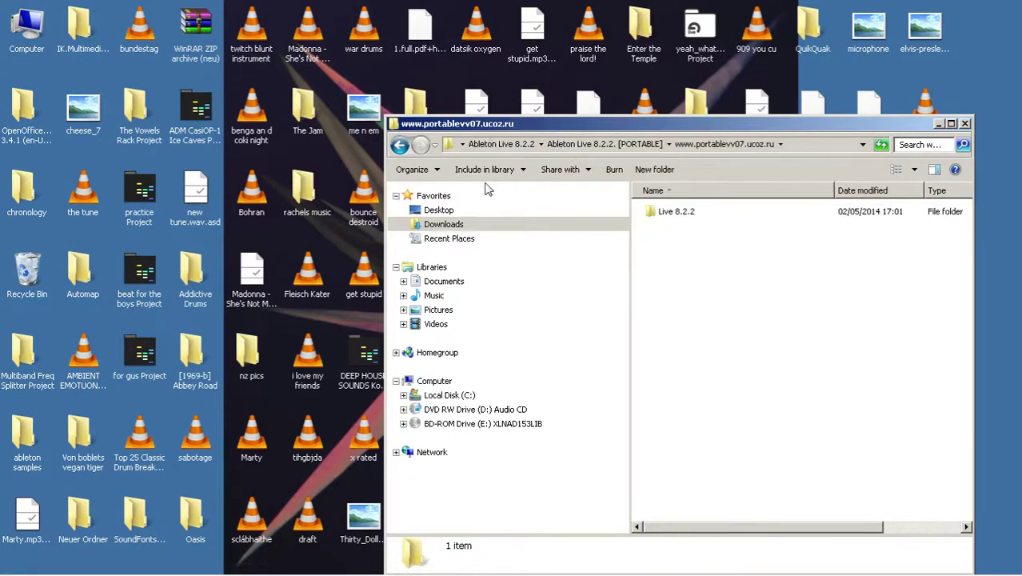
pyautogui.doubleClick(690, 213)
pyautogui.click(400, 145)
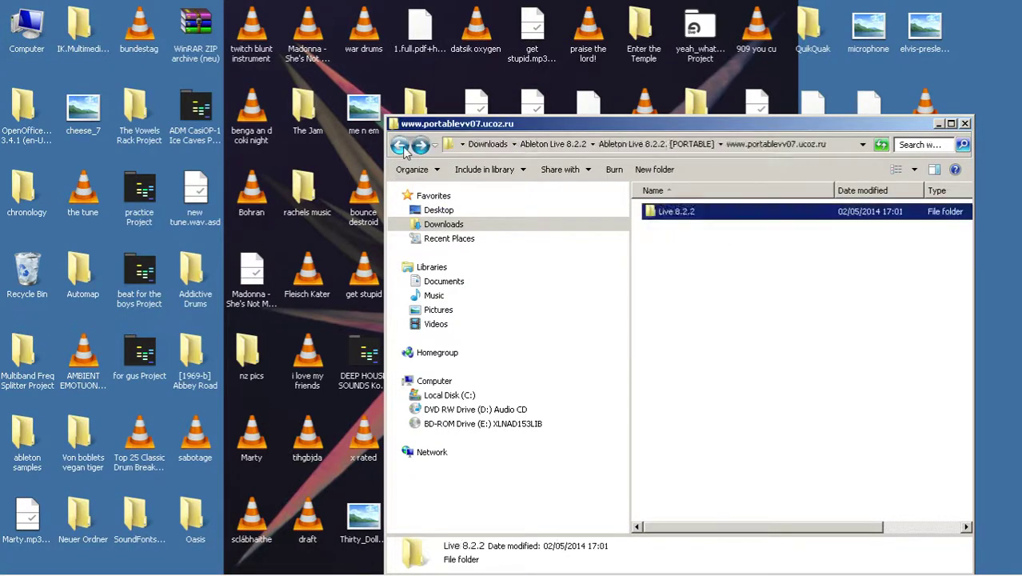
pyautogui.click(399, 145)
# Run the Live 8.2.2 application, minimize the folder window and dismiss the missing Library folder warning
pyautogui.doubleClick(676, 229)
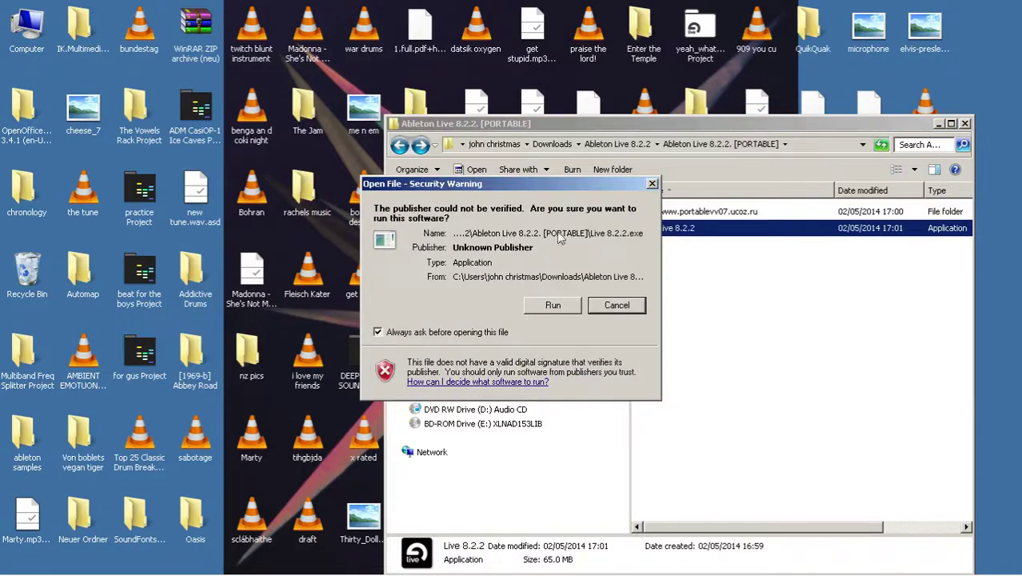
pyautogui.click(557, 300)
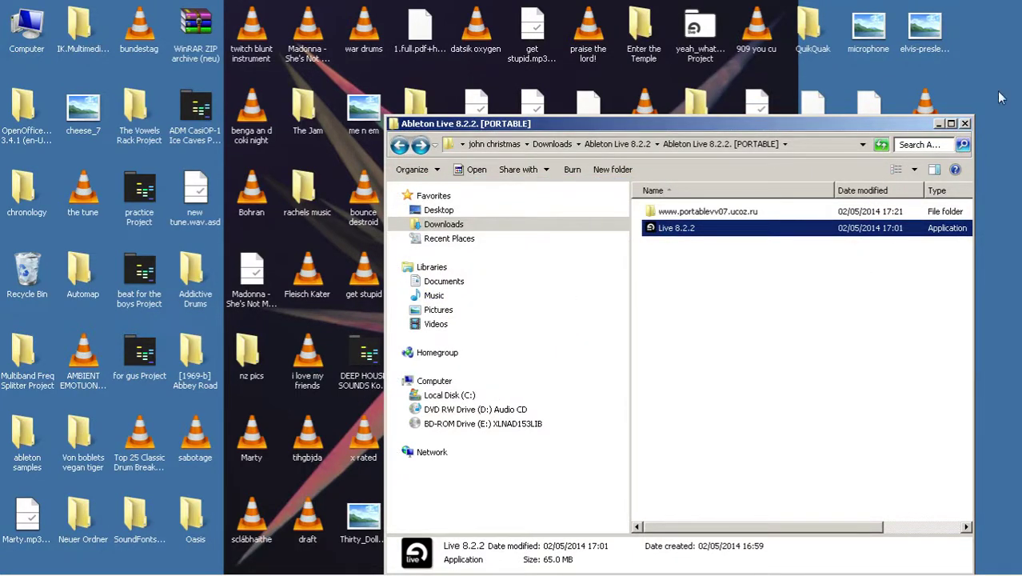
pyautogui.click(940, 125)
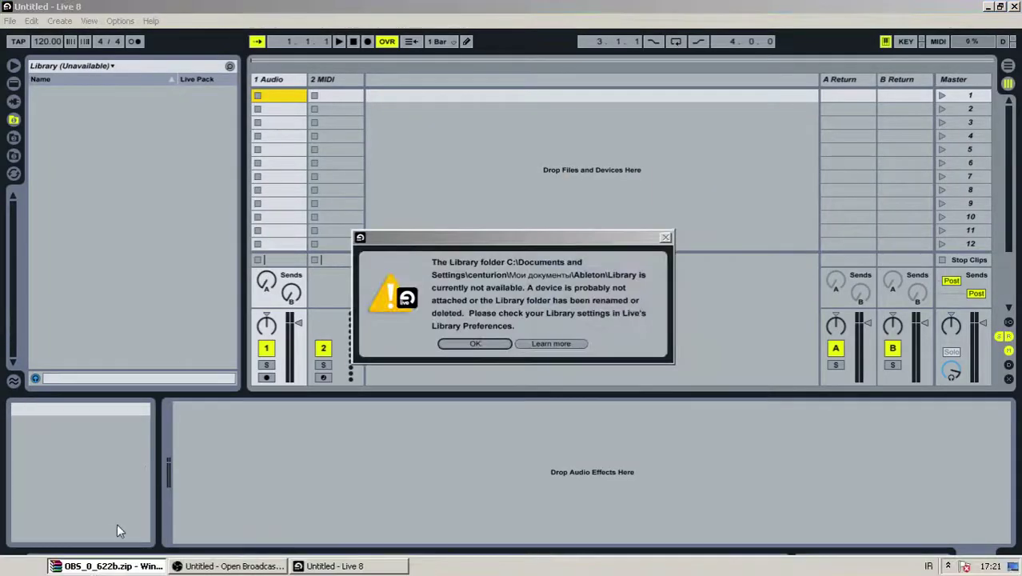
pyautogui.click(472, 345)
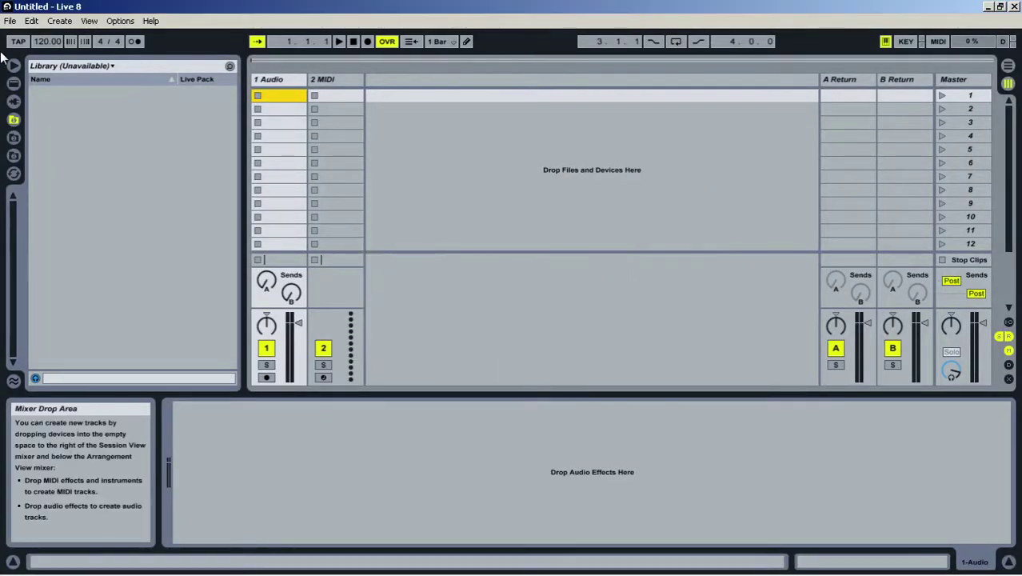
# Browse the Live Devices list, examining the Audio Effects, the Gate presets and the Instruments
pyautogui.click(14, 83)
pyautogui.click(32, 121)
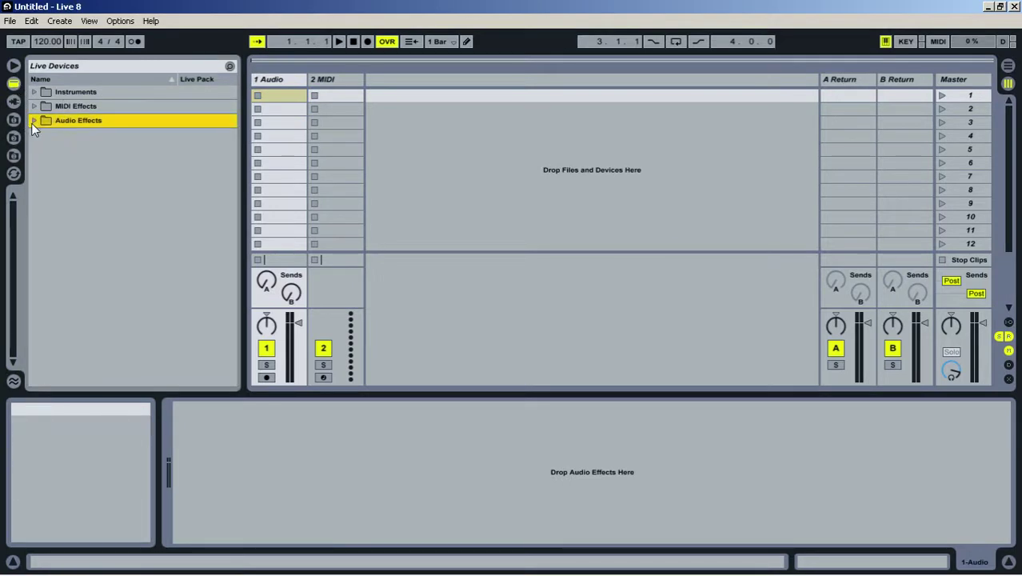
pyautogui.scroll(-3, 78, 185)
pyautogui.scroll(-1, 78, 184)
pyautogui.click(44, 282)
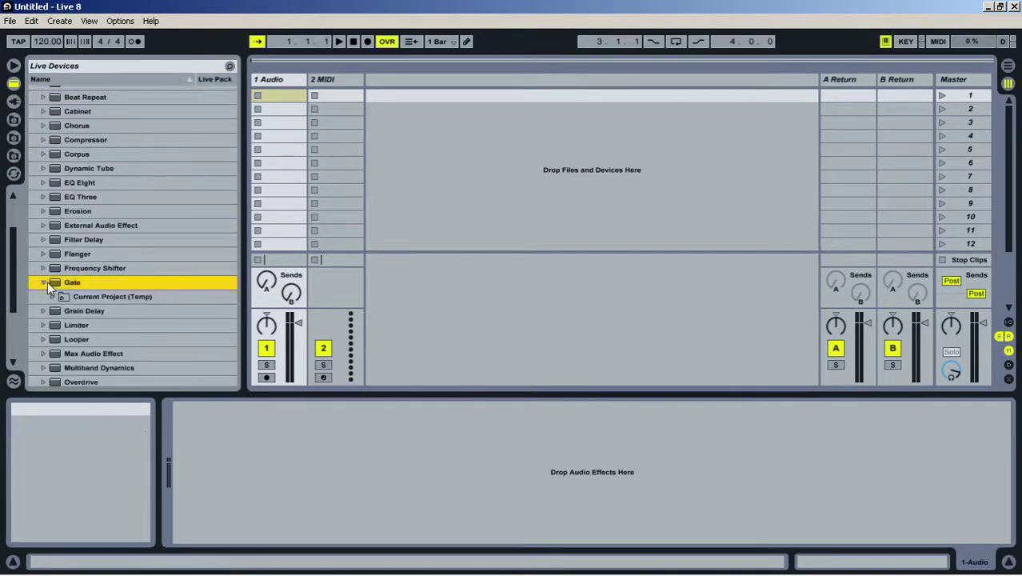
pyautogui.click(44, 282)
pyautogui.scroll(3, 50, 166)
pyautogui.scroll(1, 38, 100)
pyautogui.click(35, 92)
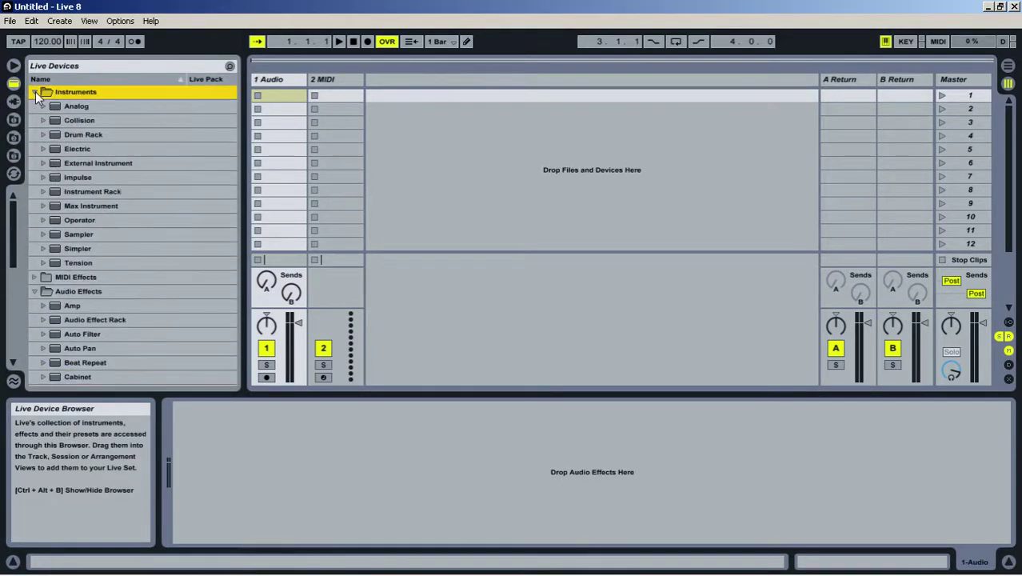
# Check the Plug-In Devices browser and look through the whole Live Devices list again
pyautogui.click(14, 100)
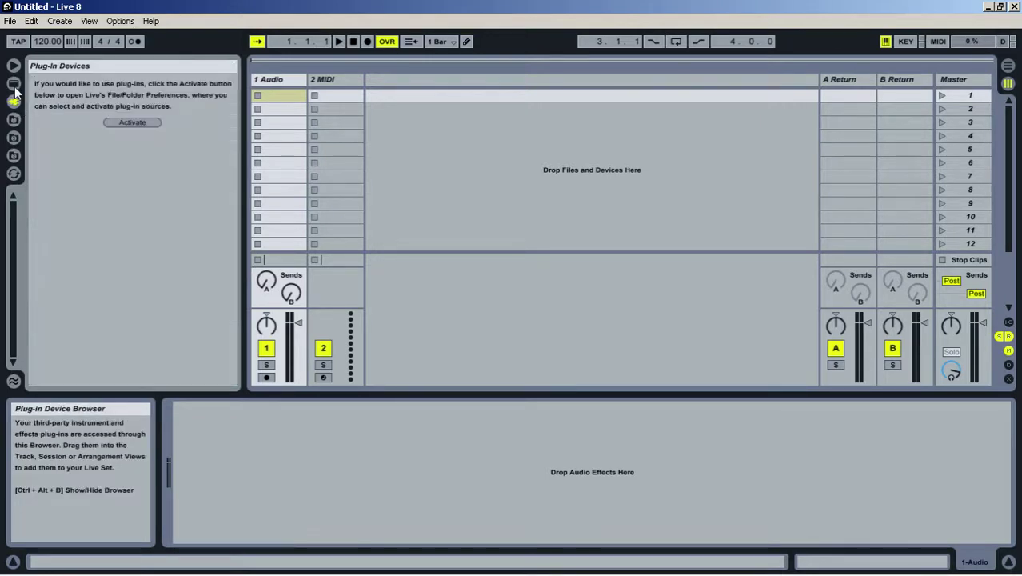
pyautogui.click(13, 84)
pyautogui.scroll(-4, 64, 230)
pyautogui.scroll(-3, 69, 232)
pyautogui.scroll(3, 87, 198)
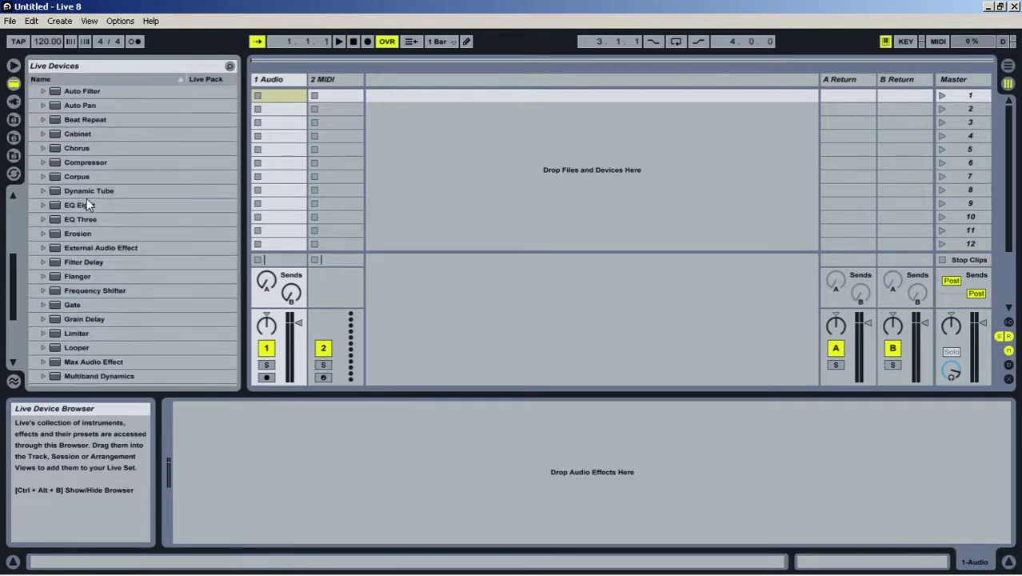
pyautogui.scroll(4, 12, 201)
# Switch to Google Chrome by launching a new browser window
pyautogui.moveTo(112, 574)
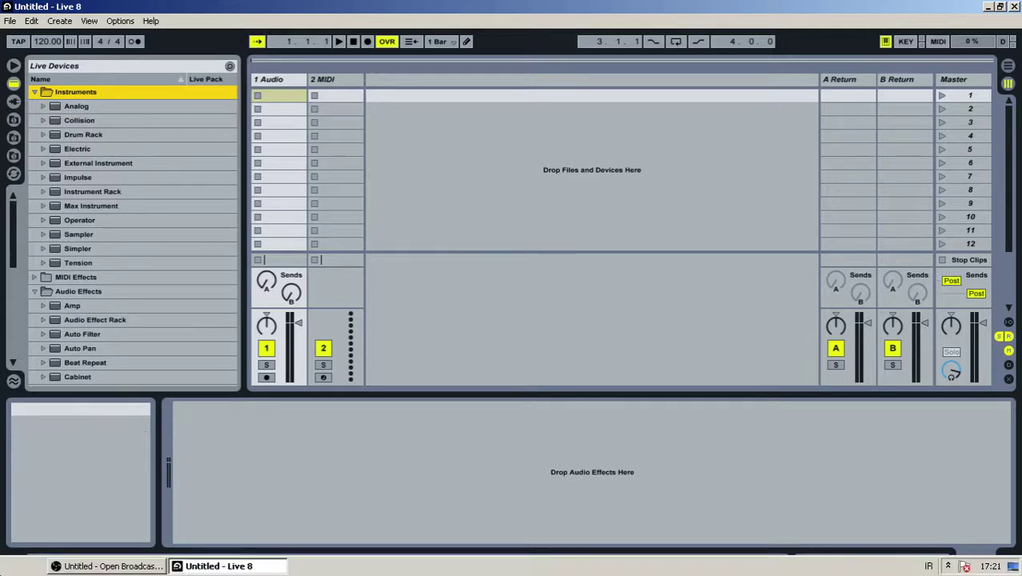
pyautogui.click(8, 572)
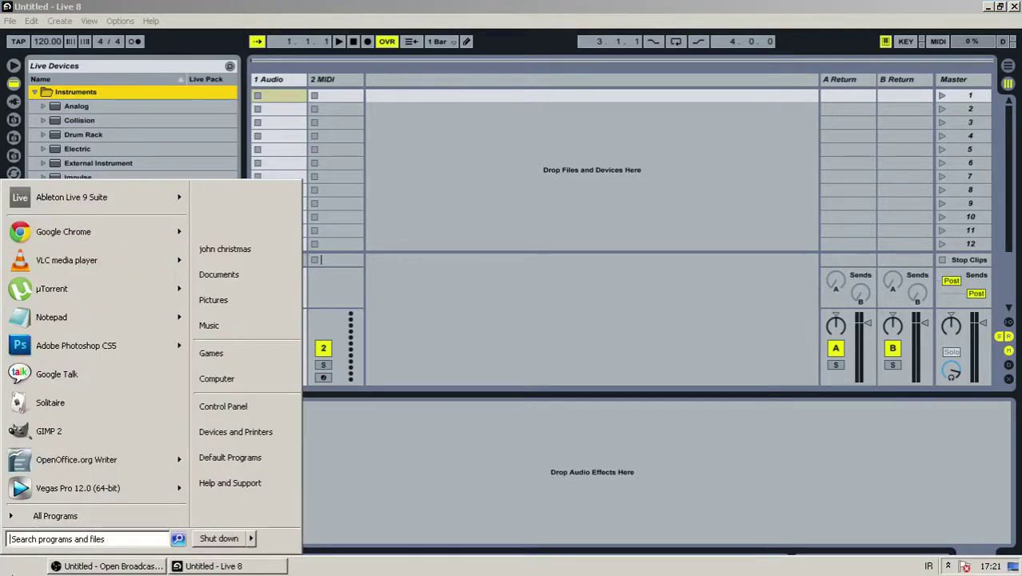
pyautogui.click(11, 574)
pyautogui.click(3, 572)
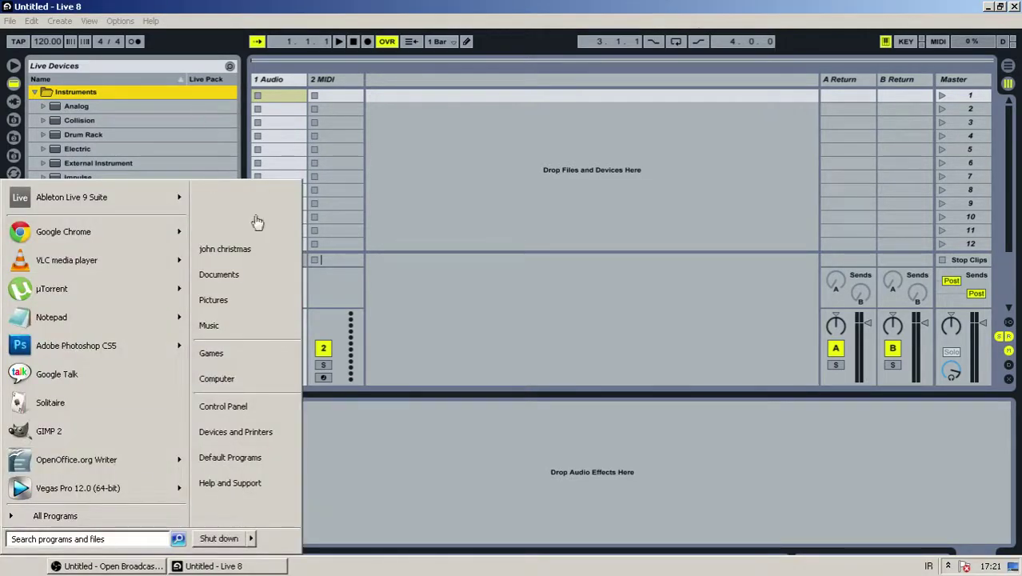
pyautogui.click(72, 235)
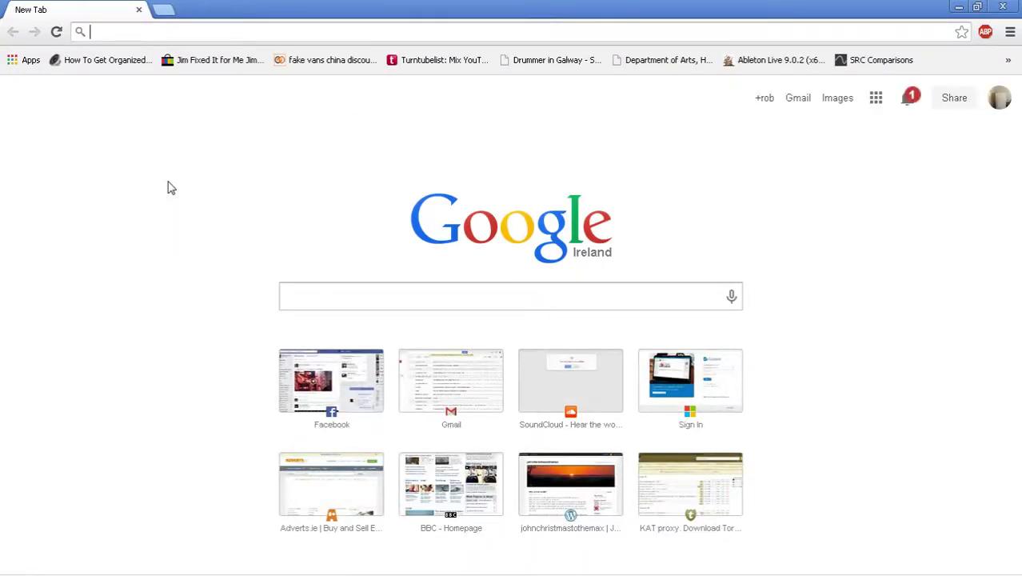
# Search YouTube for "racial abuse"
pyautogui.write('youtube.com')
pyautogui.press('Tab')
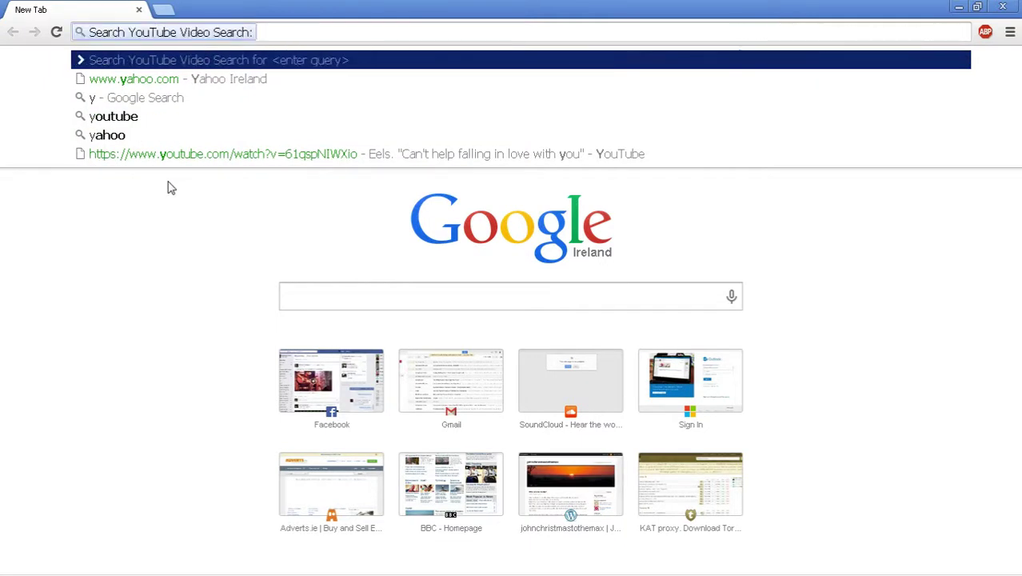
pyautogui.write('raci')
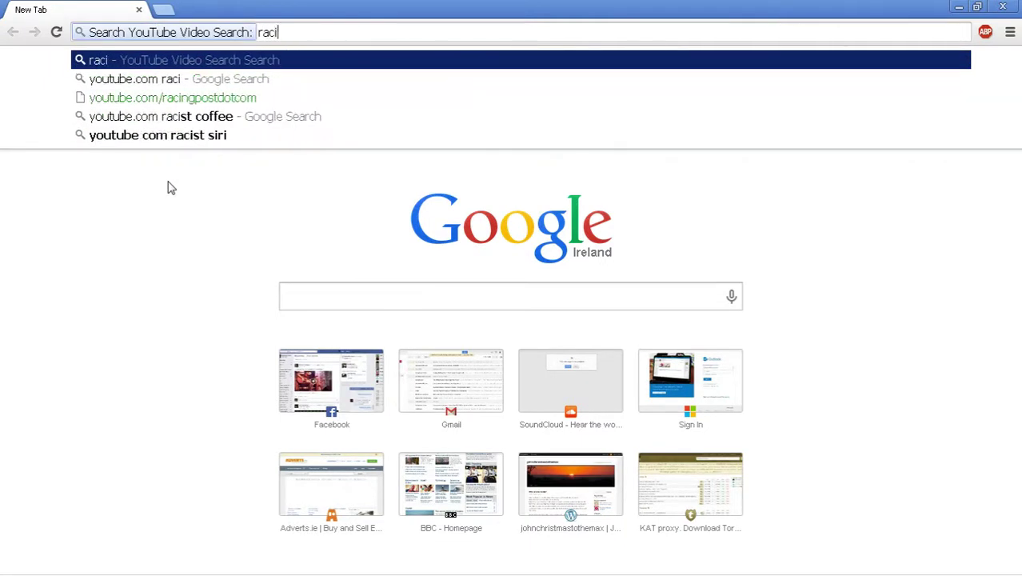
pyautogui.write('al abu')
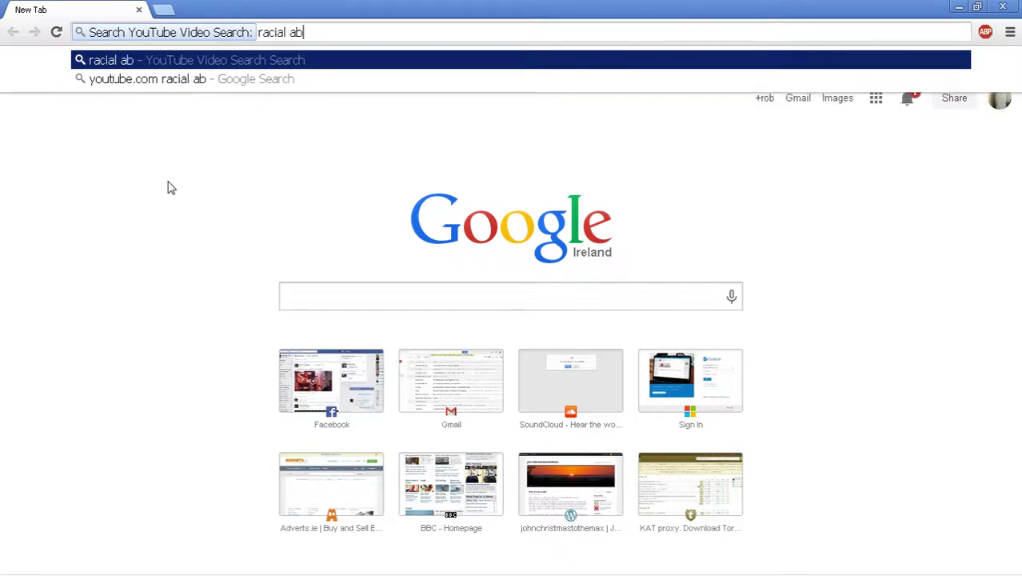
pyautogui.write('se')
pyautogui.press('Return')
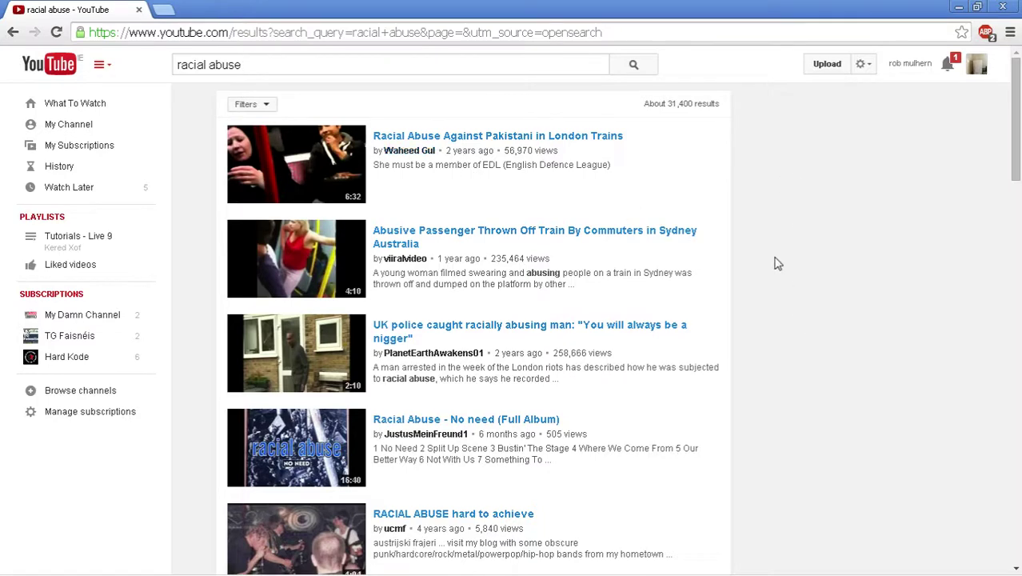
# Look through the search results, play the video "UK police caught racially abusing man" and skip slightly ahead
pyautogui.scroll(-1, 756, 208)
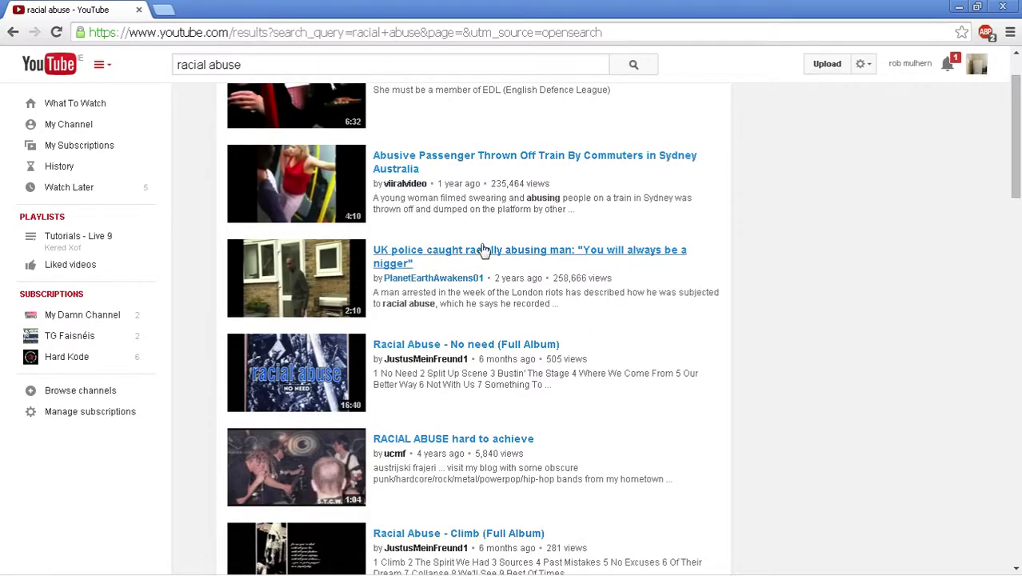
pyautogui.scroll(-1, 570, 342)
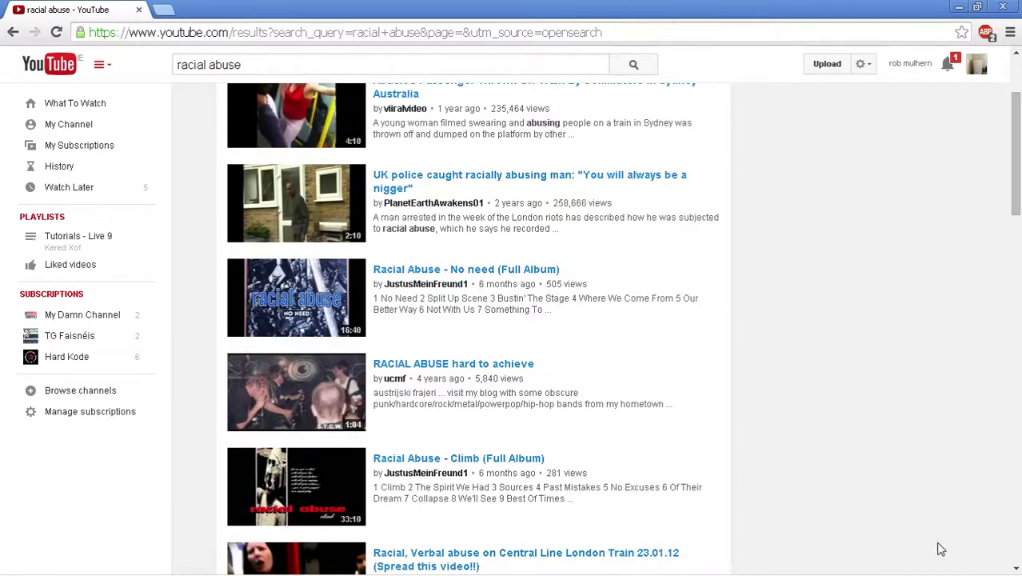
pyautogui.scroll(2, 676, 377)
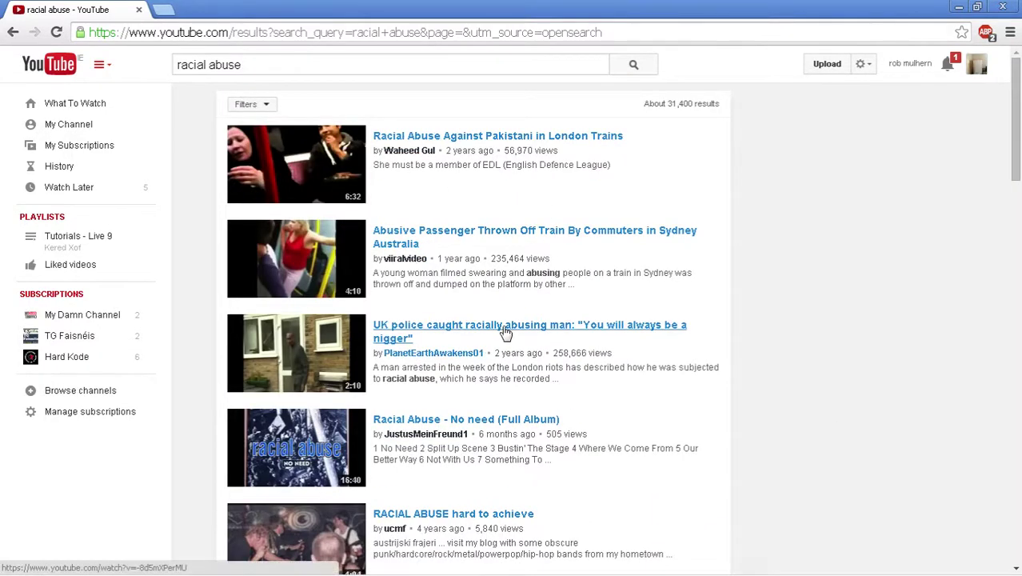
pyautogui.click(541, 332)
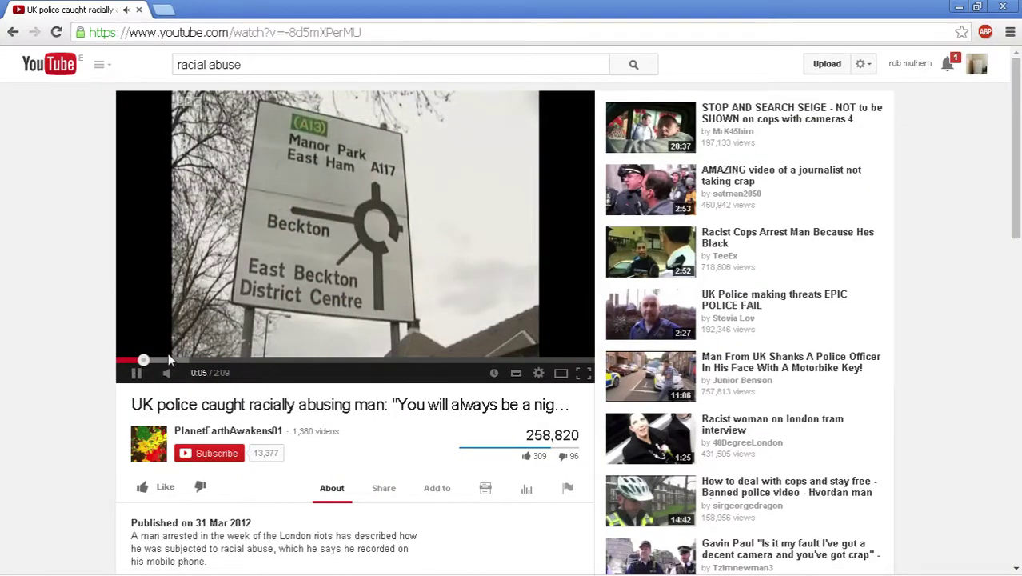
pyautogui.click(168, 359)
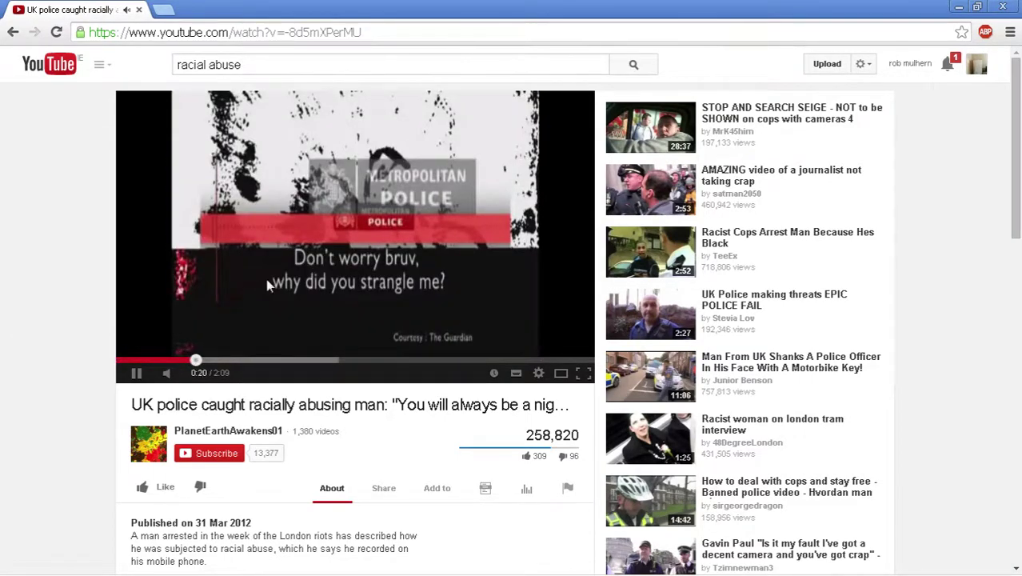
# Get the video's URL from the player and open listentoyoutube.com
pyautogui.rightClick(322, 97)
pyautogui.click(366, 109)
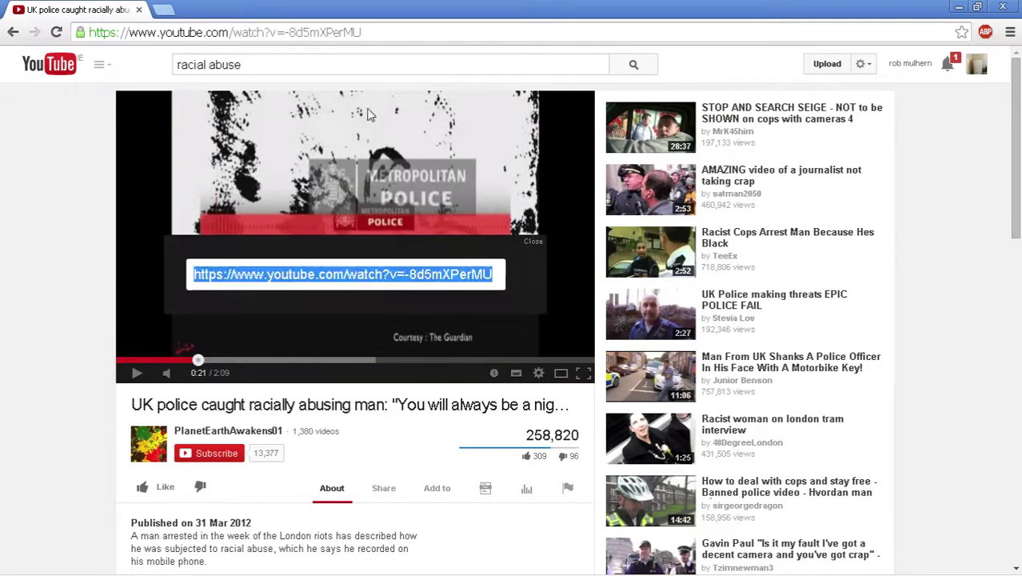
pyautogui.click(386, 29)
pyautogui.write('listentoyoutube.com')
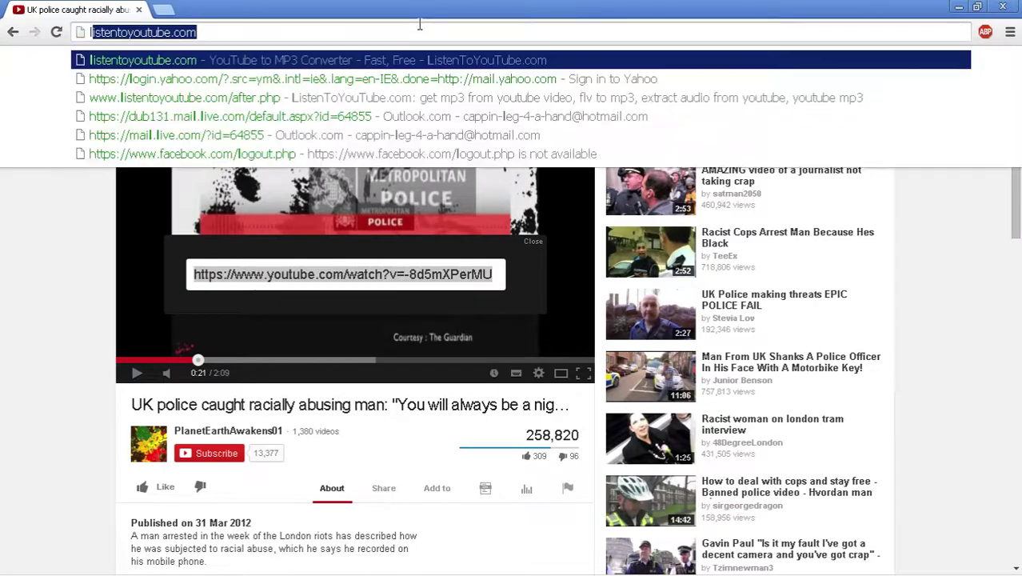
pyautogui.press('Return')
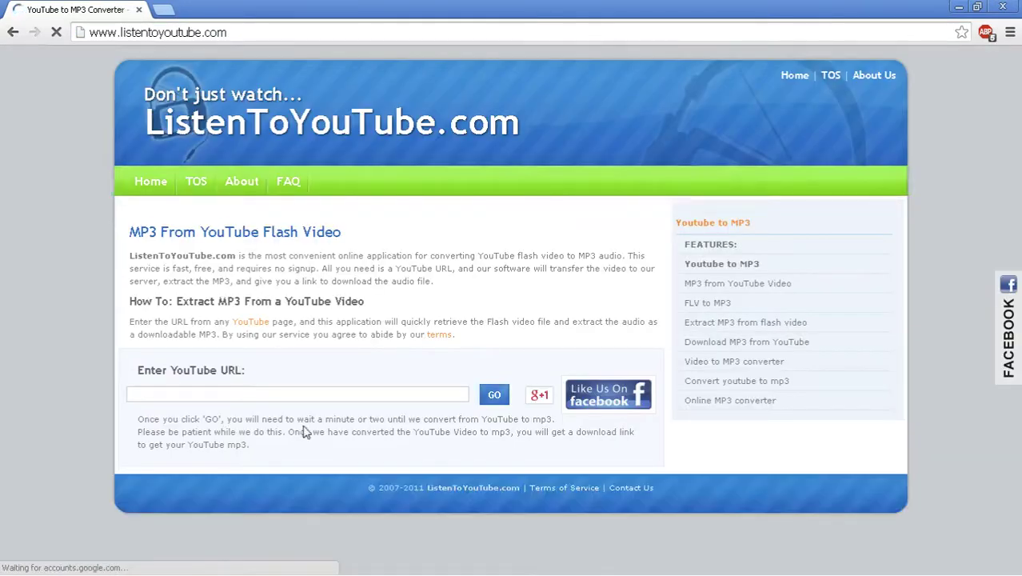
# Try to paste the video's link into the YouTube URL field, and clear the field
pyautogui.rightClick(301, 393)
pyautogui.click(330, 272)
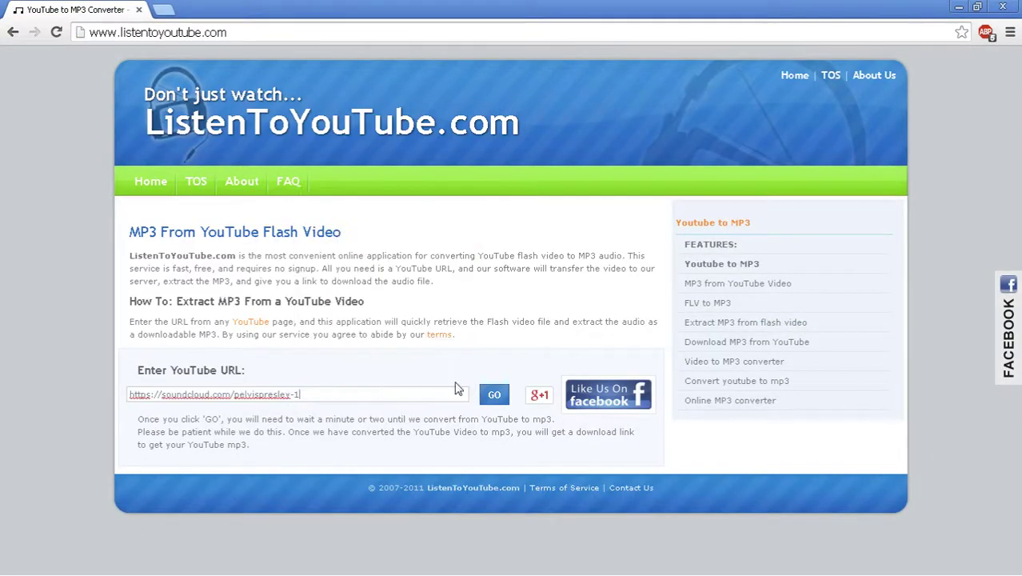
pyautogui.click(371, 392)
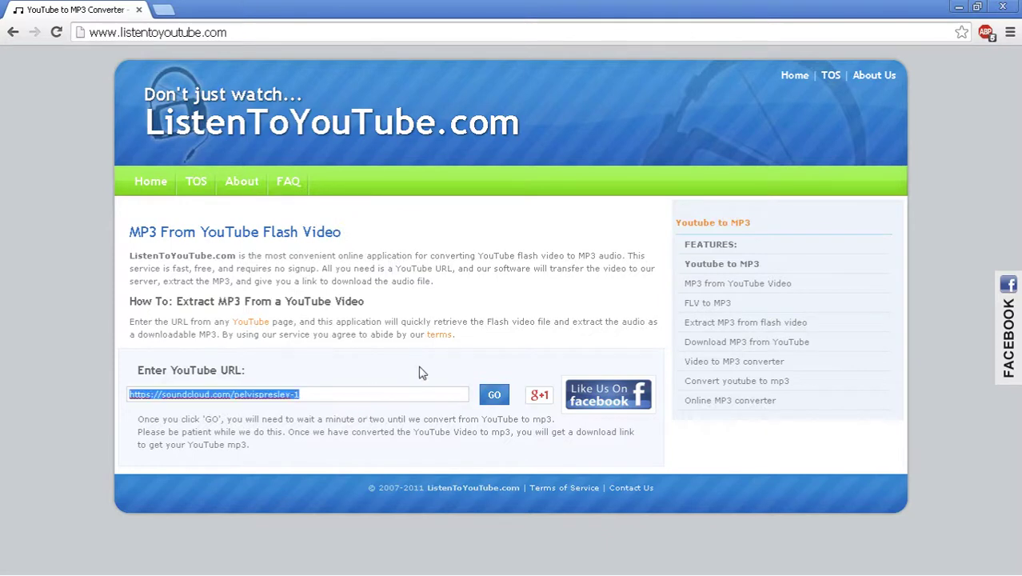
pyautogui.press('BackSpace')
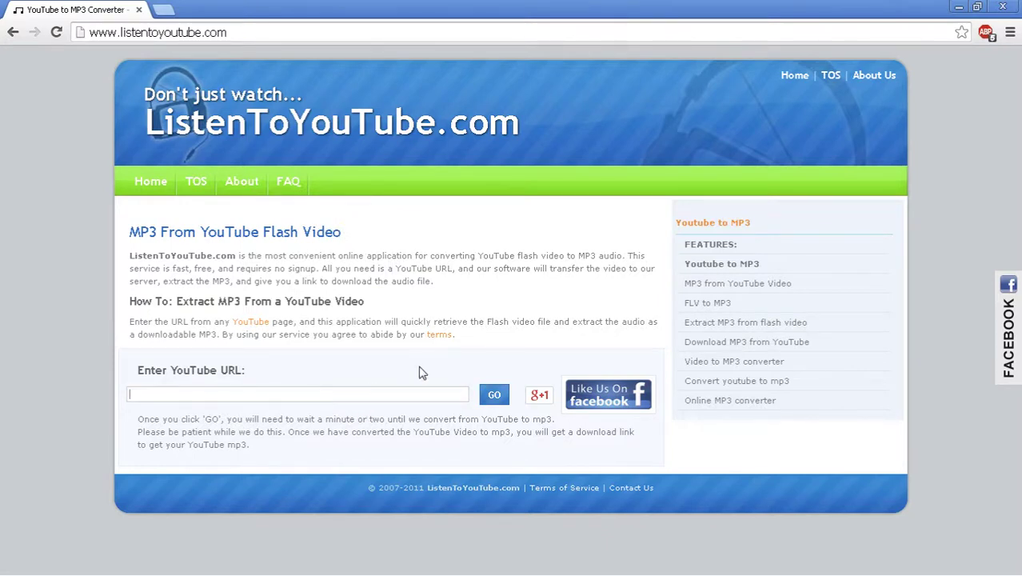
# Copy the web address of the YouTube video page and return to the ListenToYouTube converter
pyautogui.click(14, 35)
pyautogui.click(356, 34)
pyautogui.rightClick(334, 39)
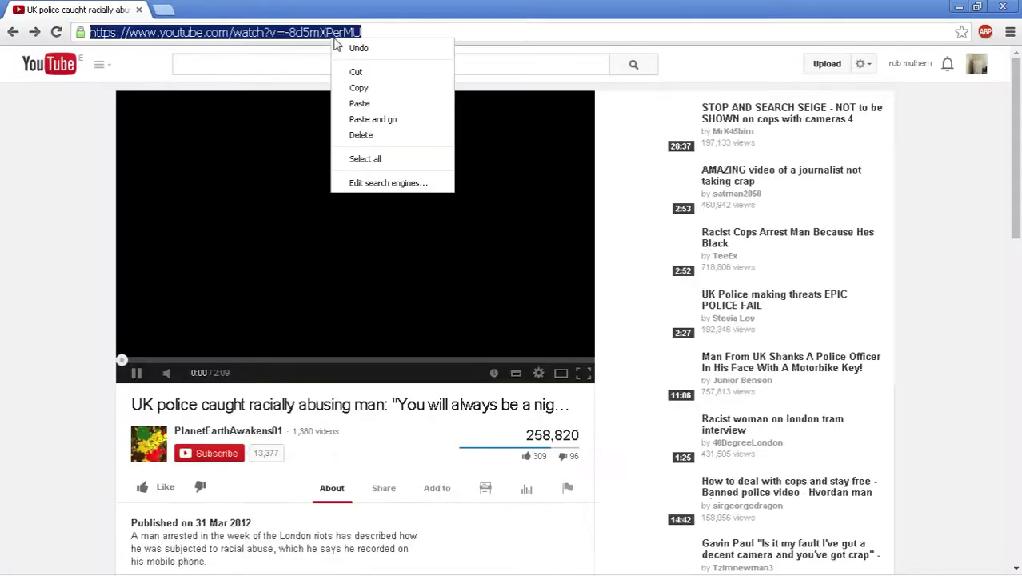
pyautogui.click(362, 88)
pyautogui.click(35, 33)
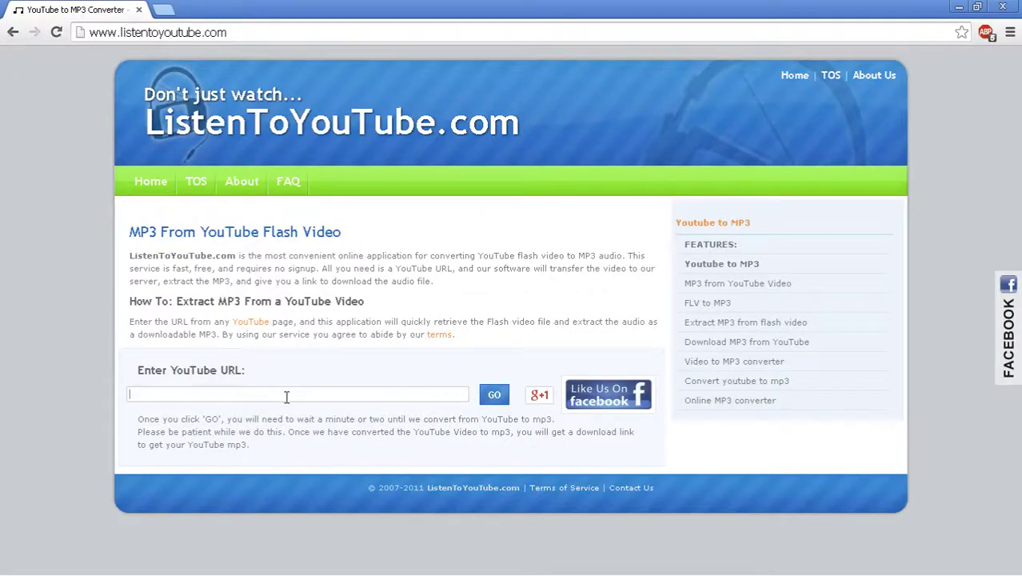
# Paste the copied video link into the YouTube URL field and start the MP3 conversion
pyautogui.rightClick(286, 395)
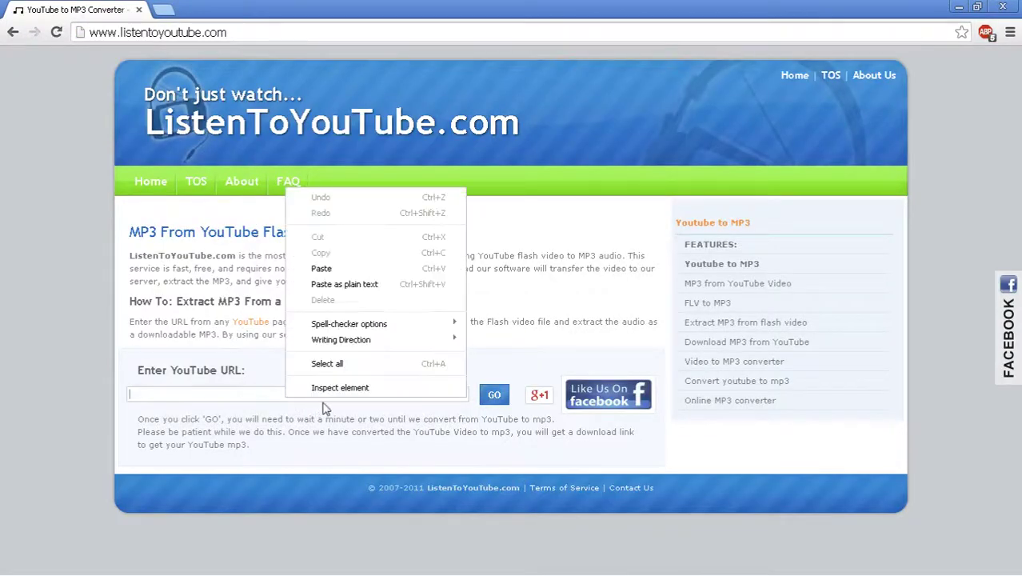
pyautogui.click(325, 269)
pyautogui.click(494, 393)
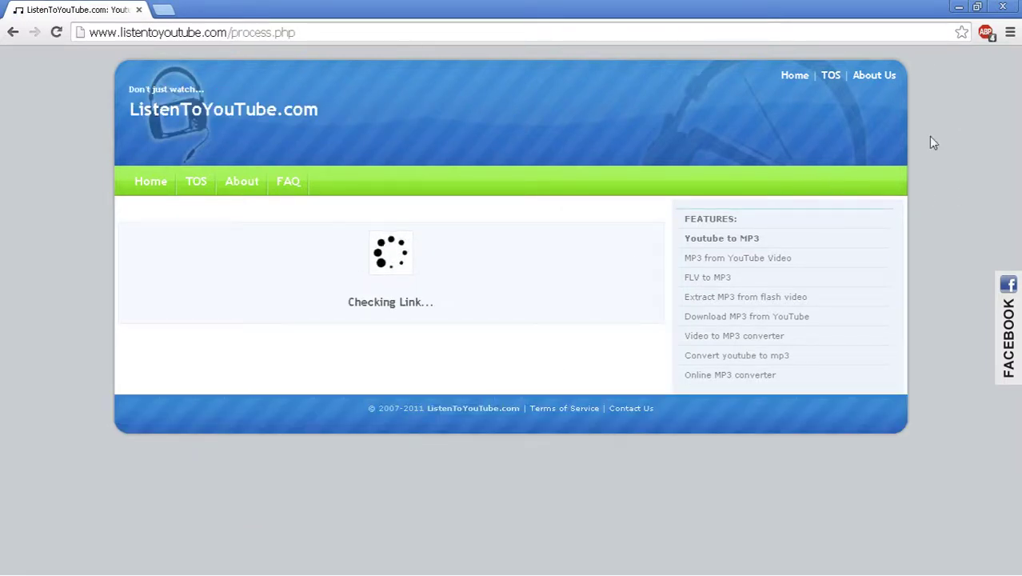
pyautogui.click(228, 568)
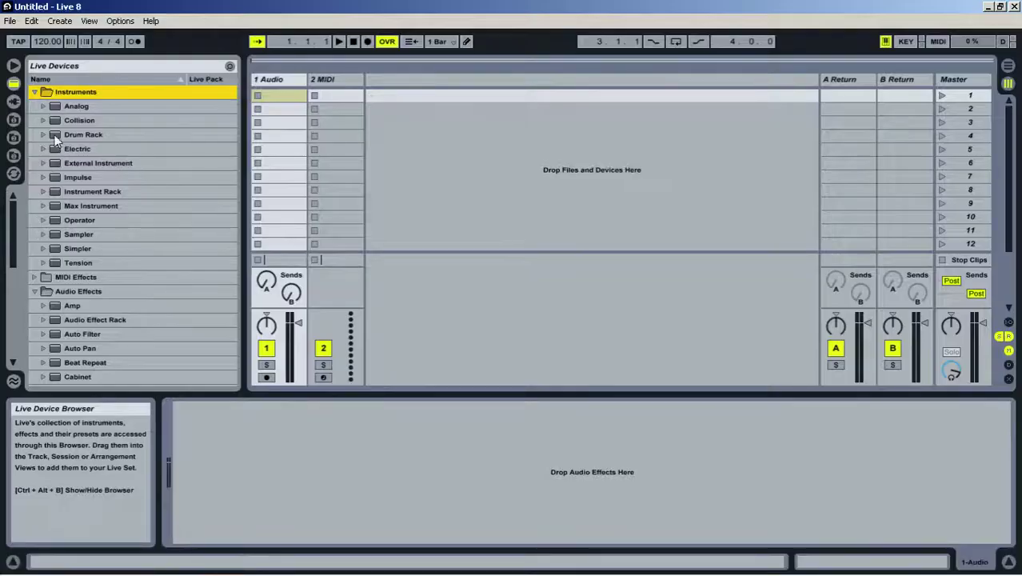
pyautogui.click(15, 102)
pyautogui.click(14, 84)
pyautogui.moveTo(186, 553)
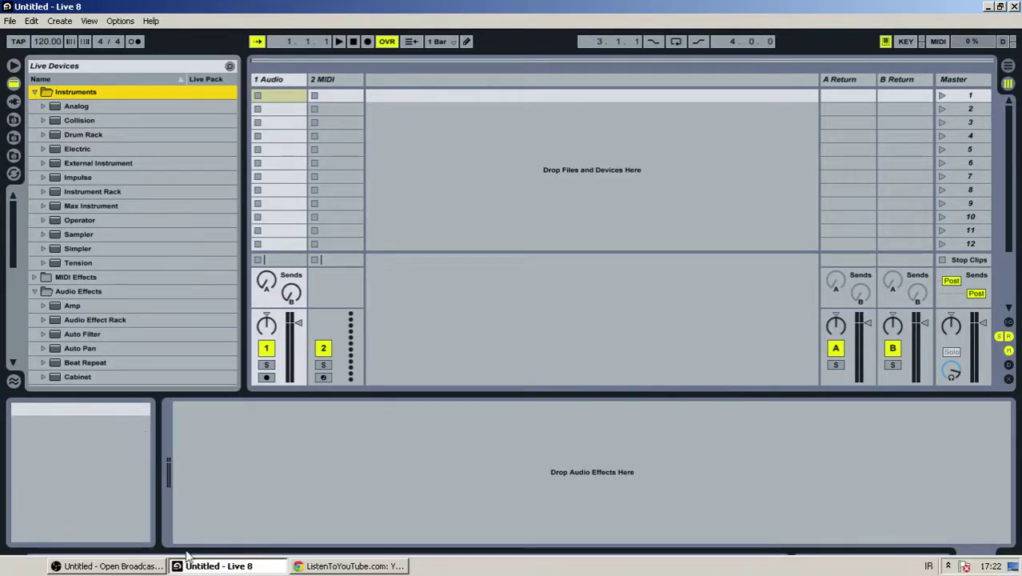
pyautogui.click(318, 566)
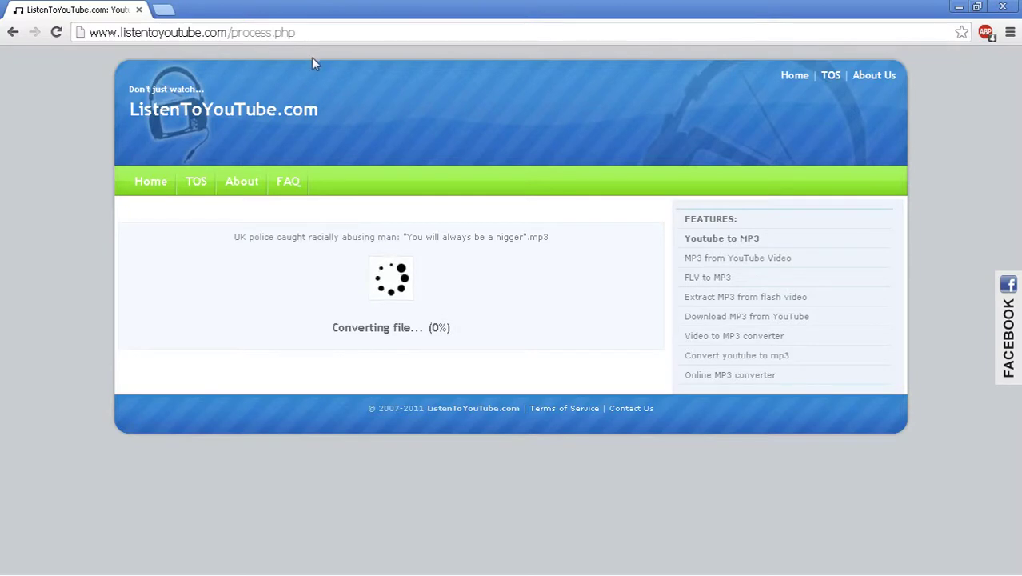
pyautogui.click(164, 12)
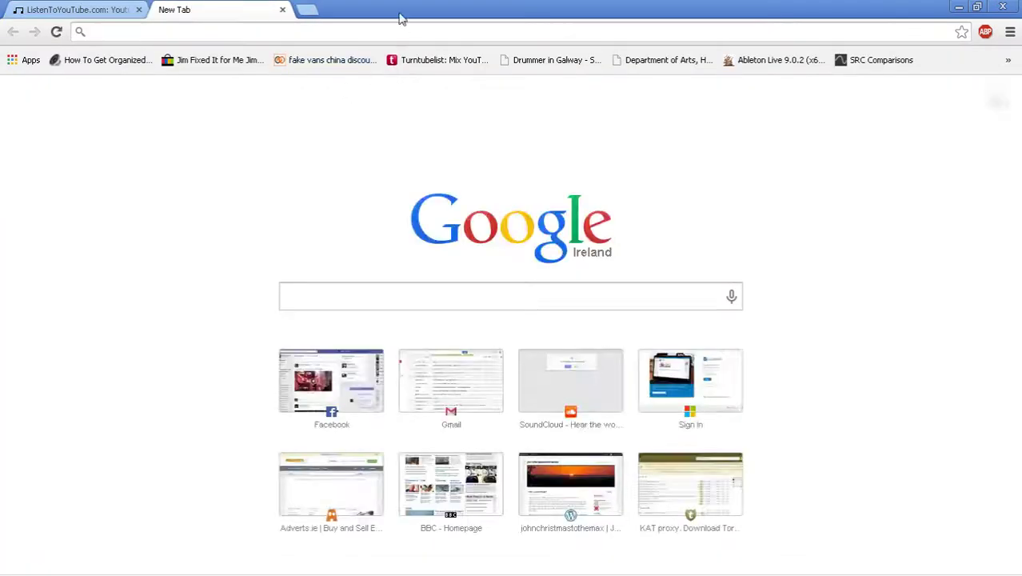
pyautogui.click(282, 10)
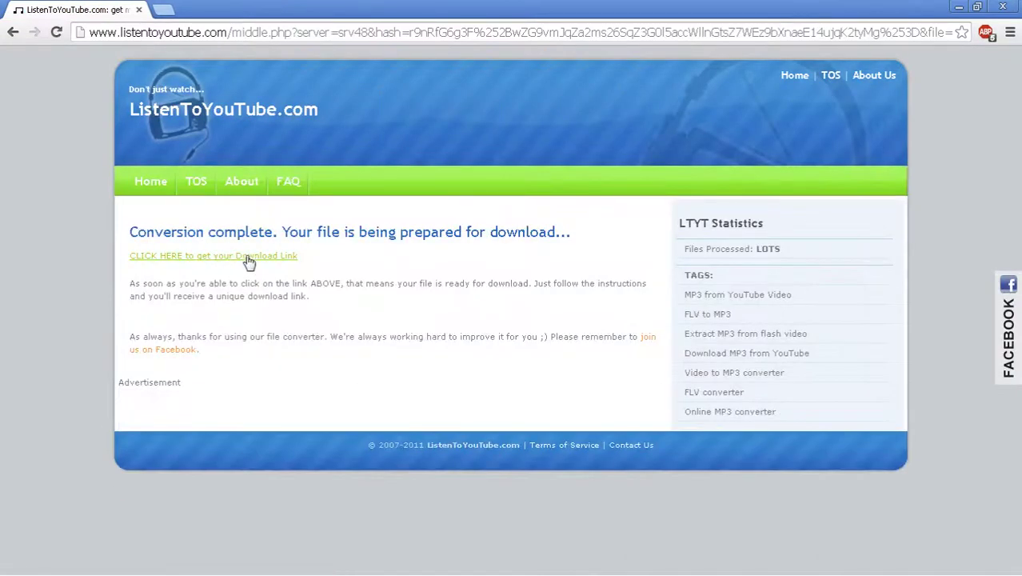
# Get the converted file's download link, close the pop-up window and download the MP3
pyautogui.click(248, 256)
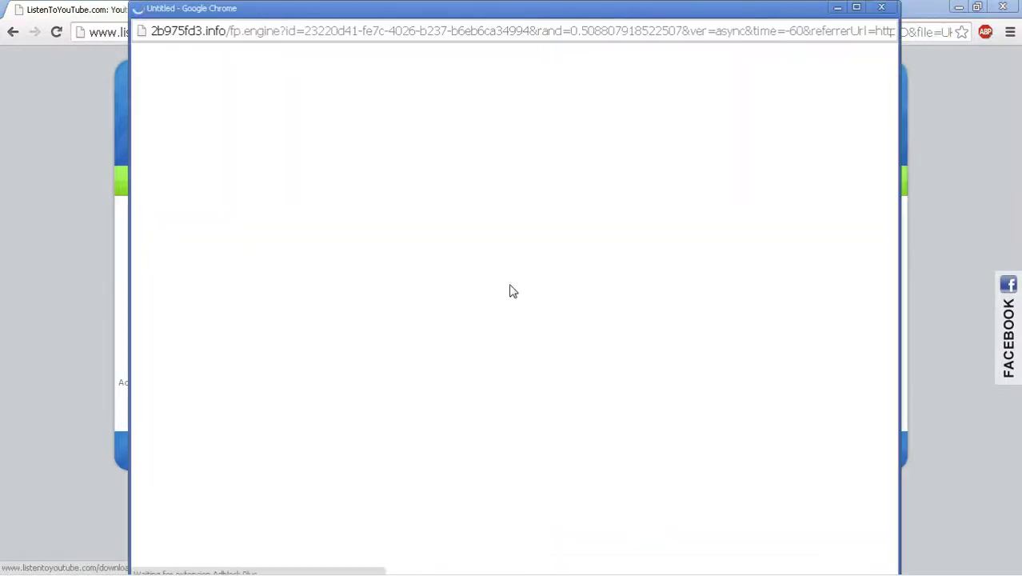
pyautogui.click(884, 7)
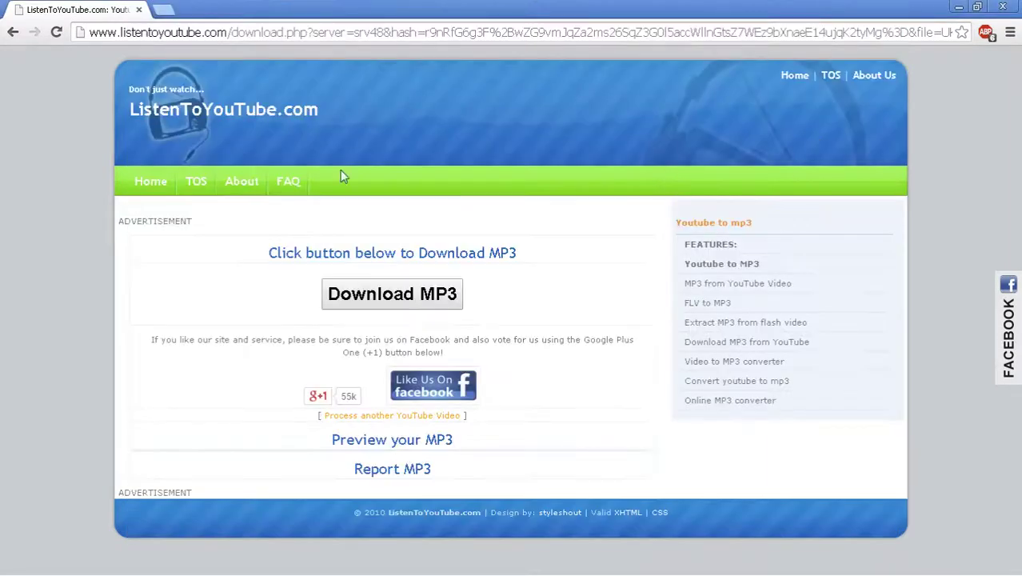
pyautogui.click(400, 281)
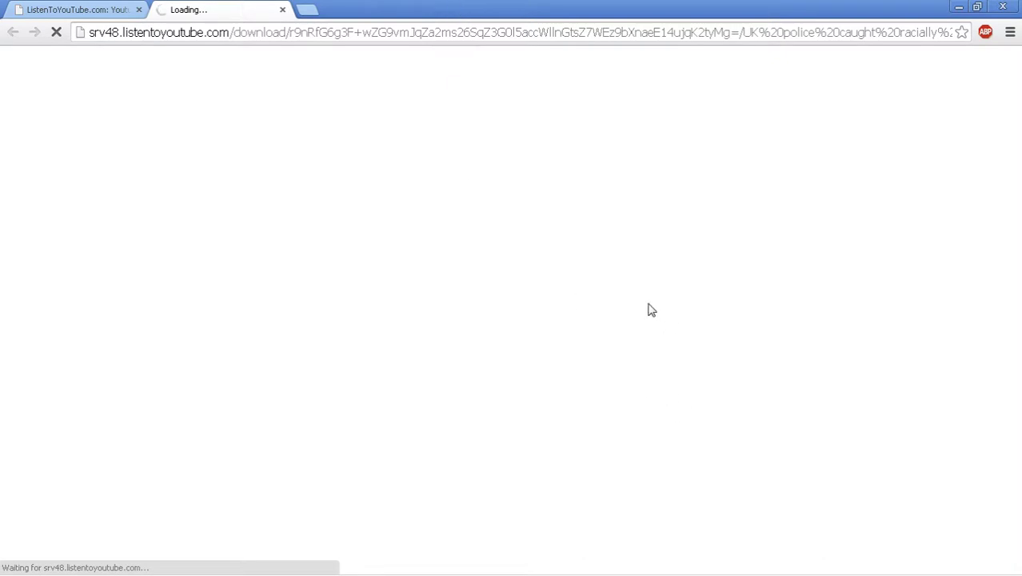
pyautogui.click(84, 6)
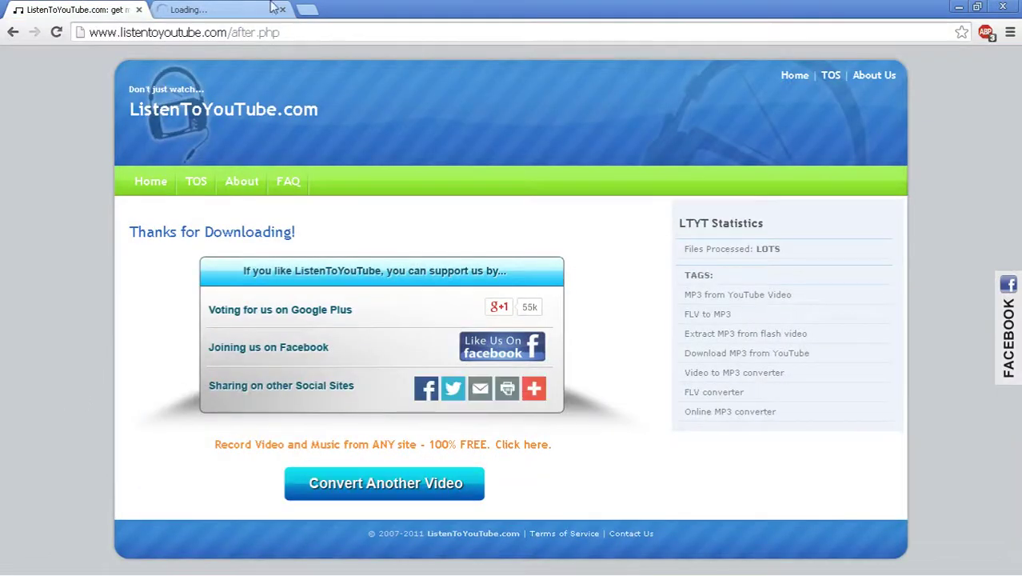
pyautogui.click(202, 6)
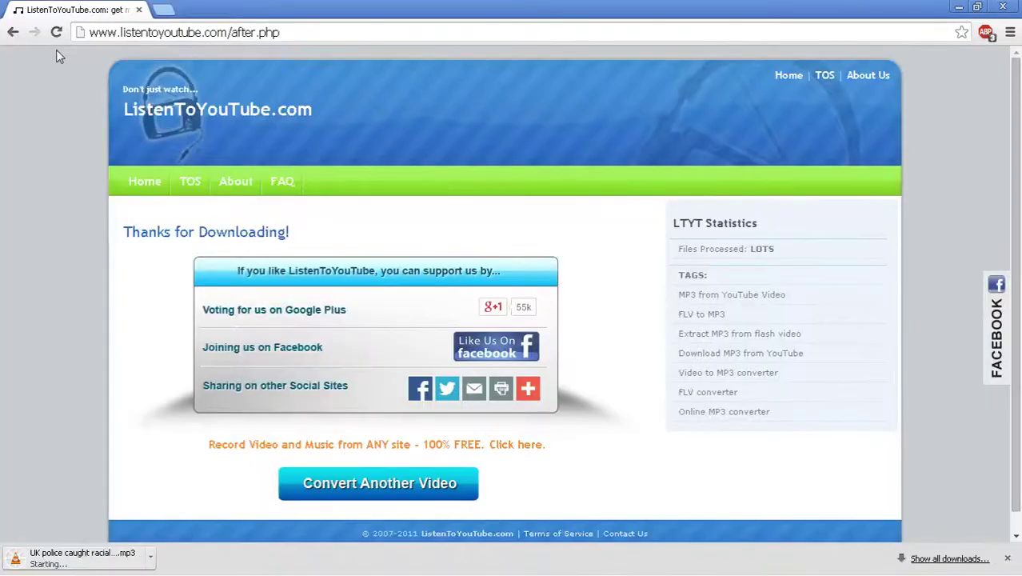
pyautogui.scroll(-1, 129, 420)
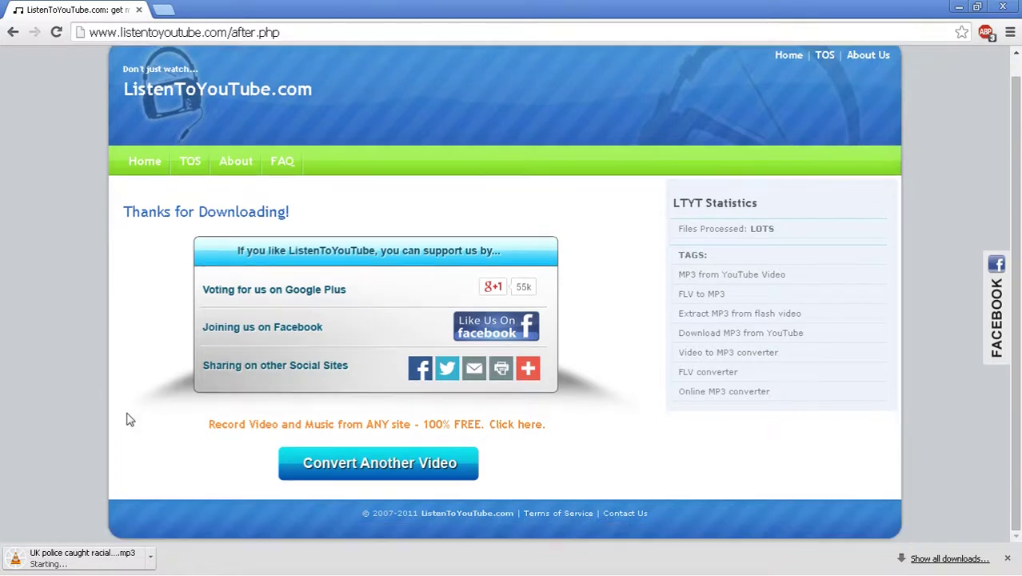
pyautogui.scroll(1, 128, 431)
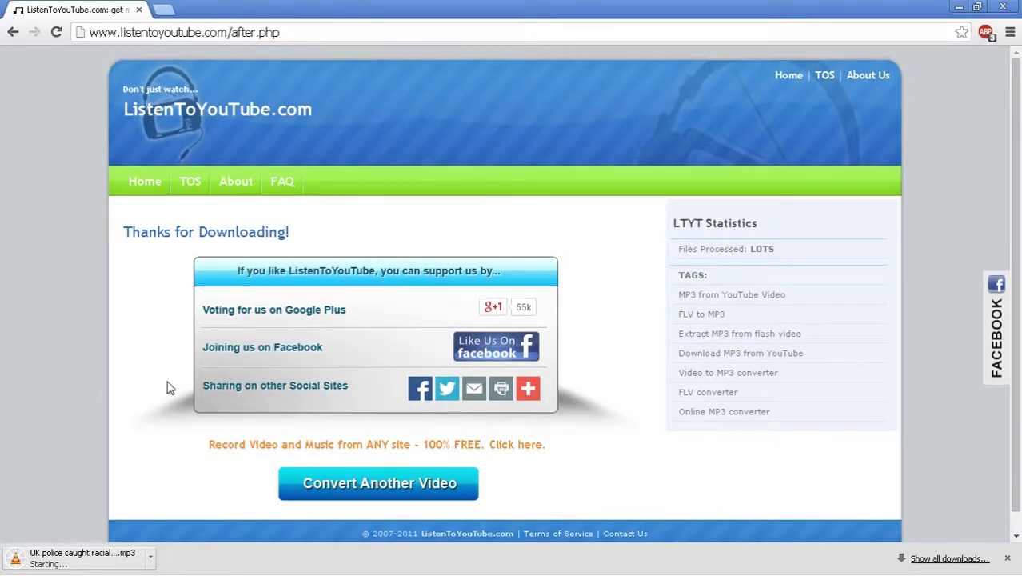
# Switch to Ableton Live, show the Arrangement View and delete the 2 MIDI track
pyautogui.click(204, 567)
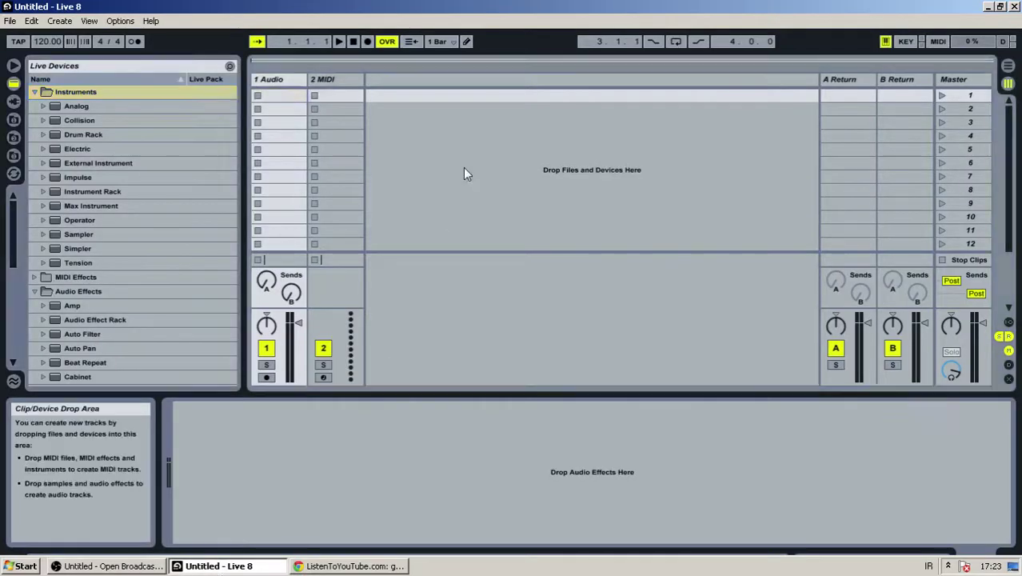
pyautogui.press('Tab')
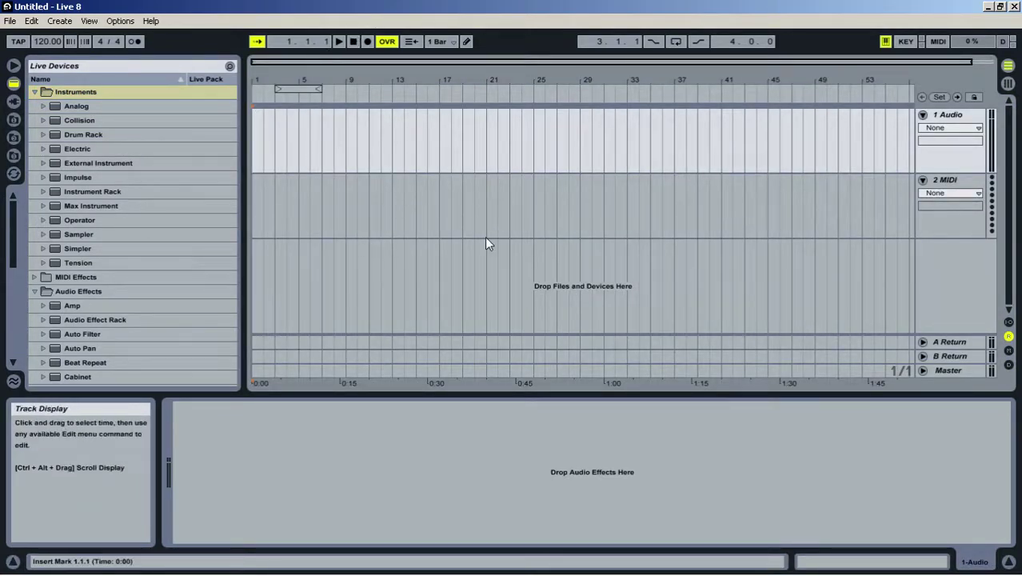
pyautogui.rightClick(962, 180)
pyautogui.click(808, 218)
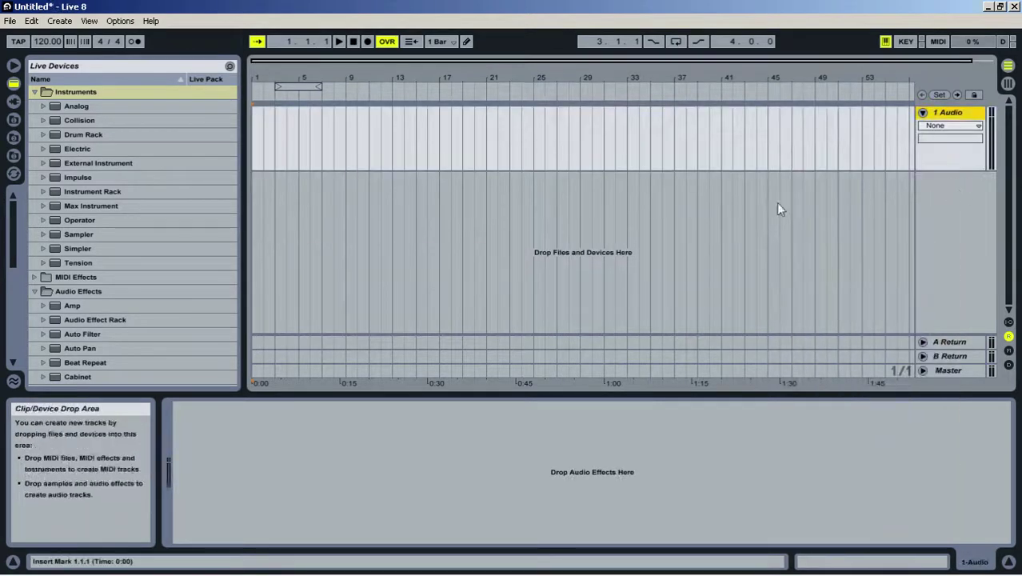
# Insert a new MIDI track below the audio track and load the Sampler instrument on it
pyautogui.rightClick(964, 188)
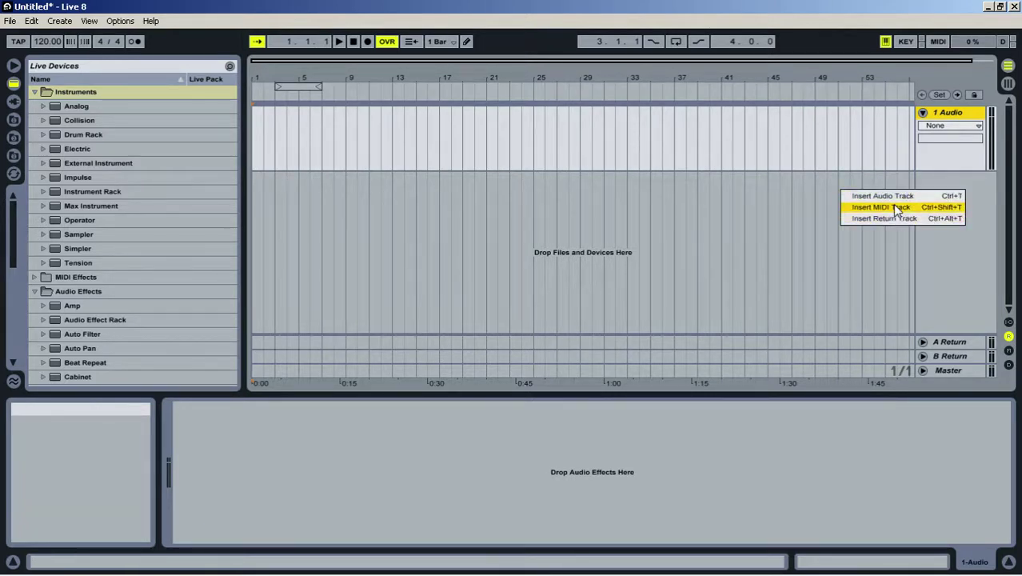
pyautogui.click(956, 208)
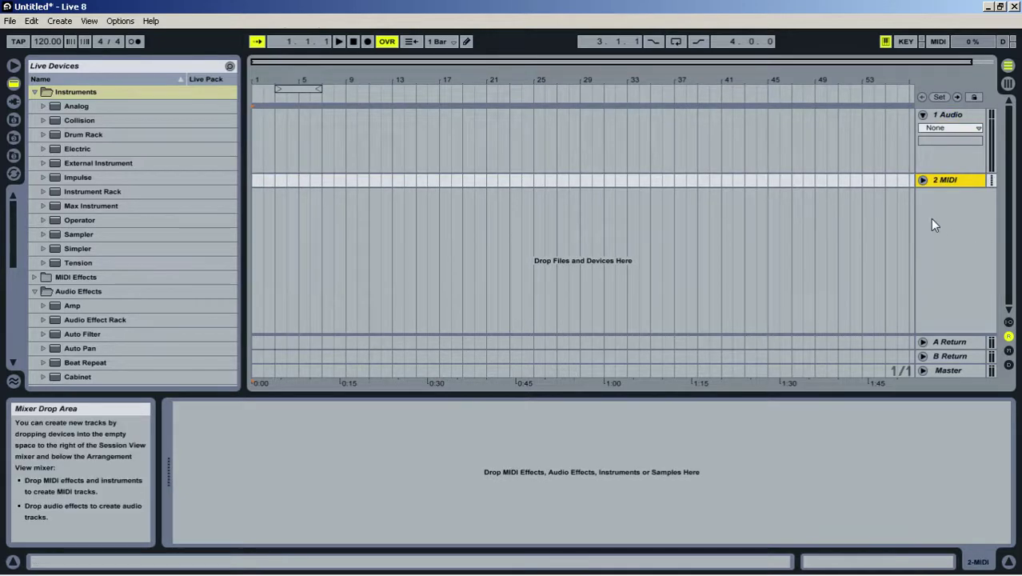
pyautogui.doubleClick(924, 114)
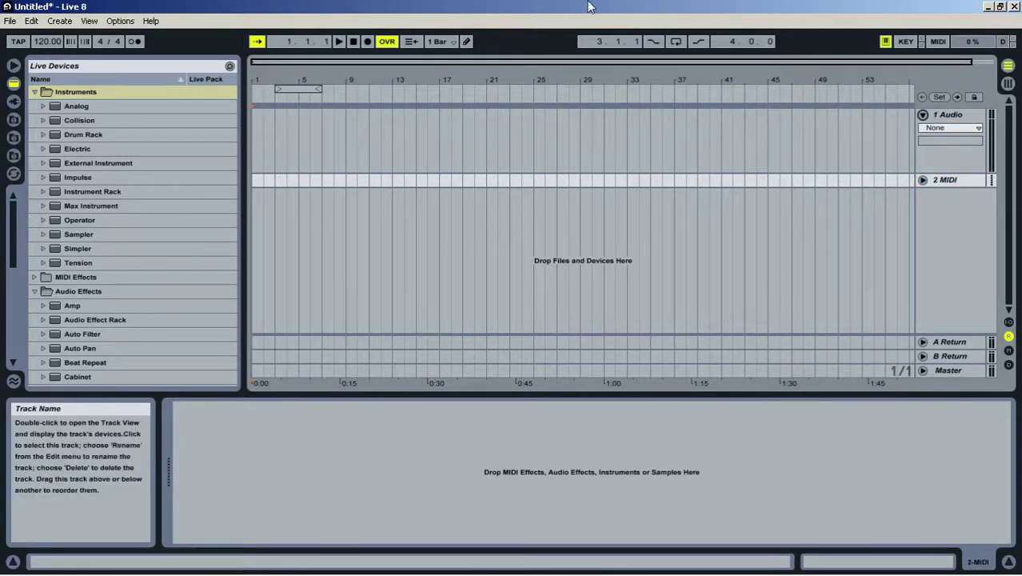
pyautogui.doubleClick(91, 235)
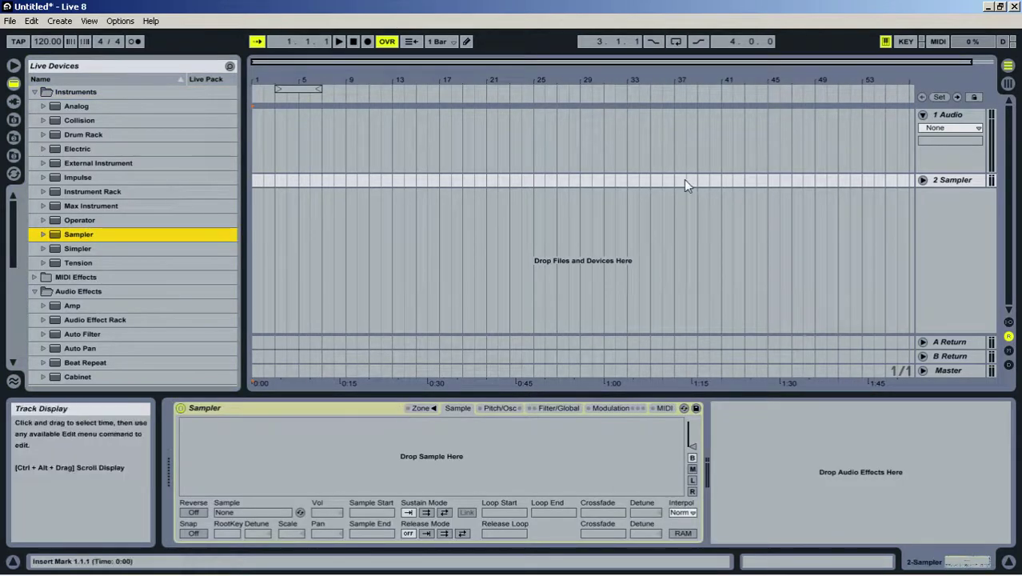
# Insert an audio track below the Sampler track and fold the 1 Audio track
pyautogui.rightClick(924, 276)
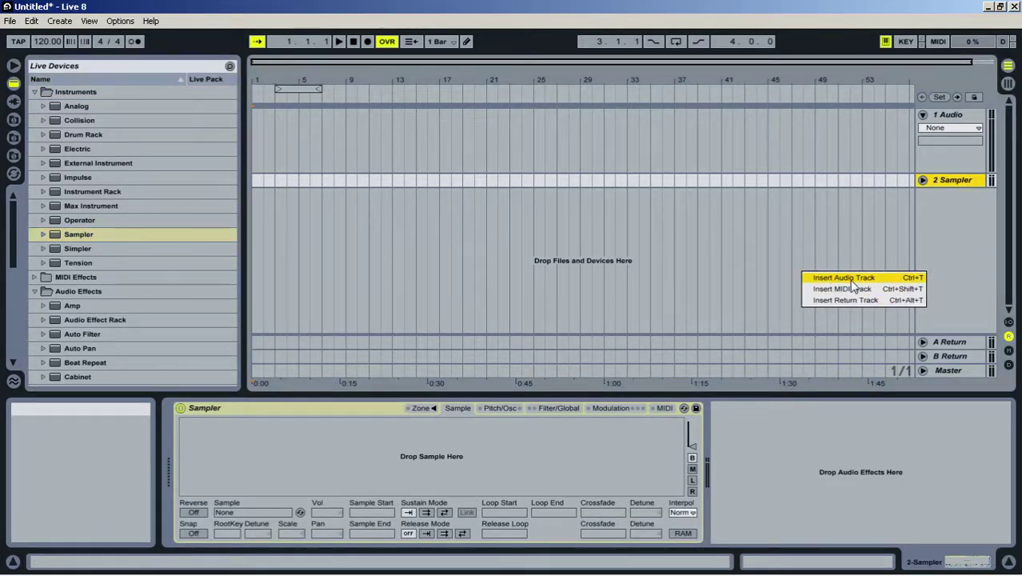
pyautogui.click(846, 278)
pyautogui.click(922, 115)
# Check the MP3's download progress in the browser and return to Ableton Live
pyautogui.moveTo(268, 572)
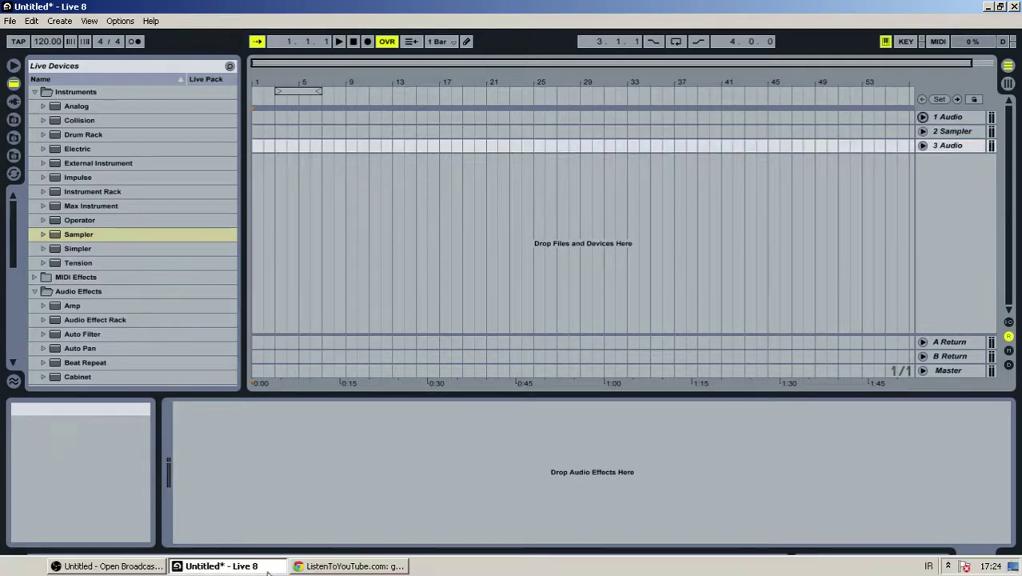
pyautogui.click(352, 566)
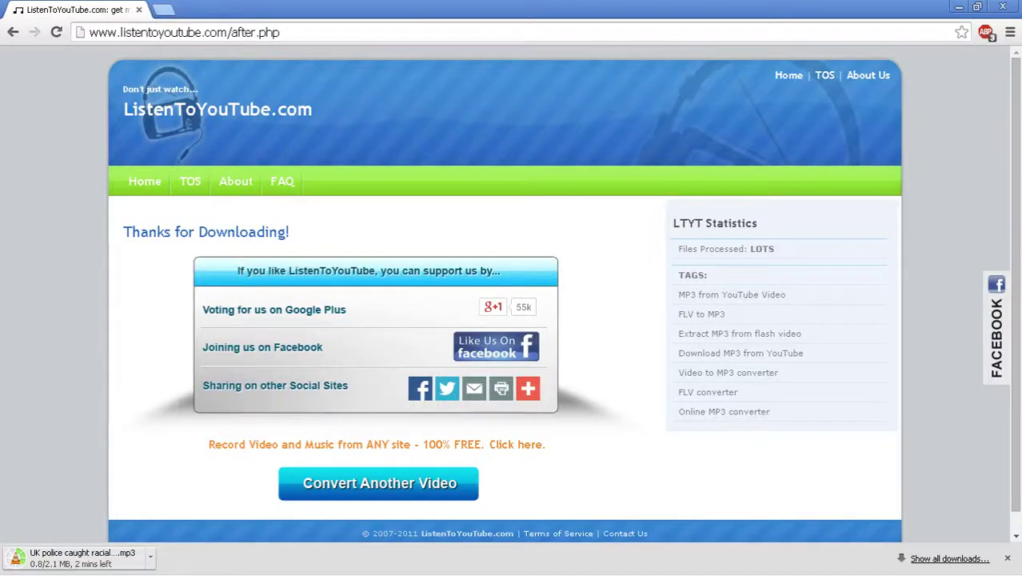
pyautogui.moveTo(400, 575)
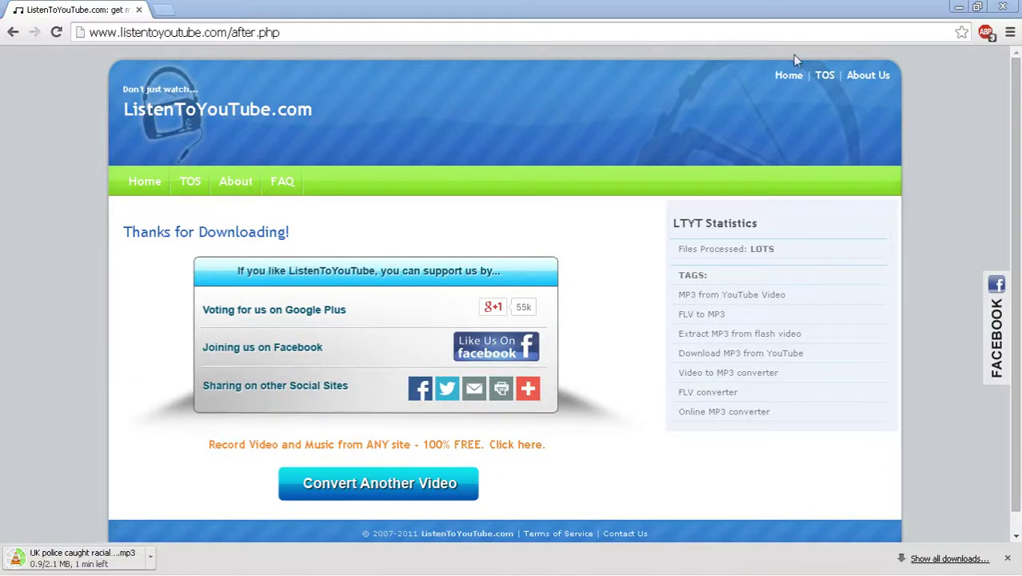
pyautogui.click(960, 6)
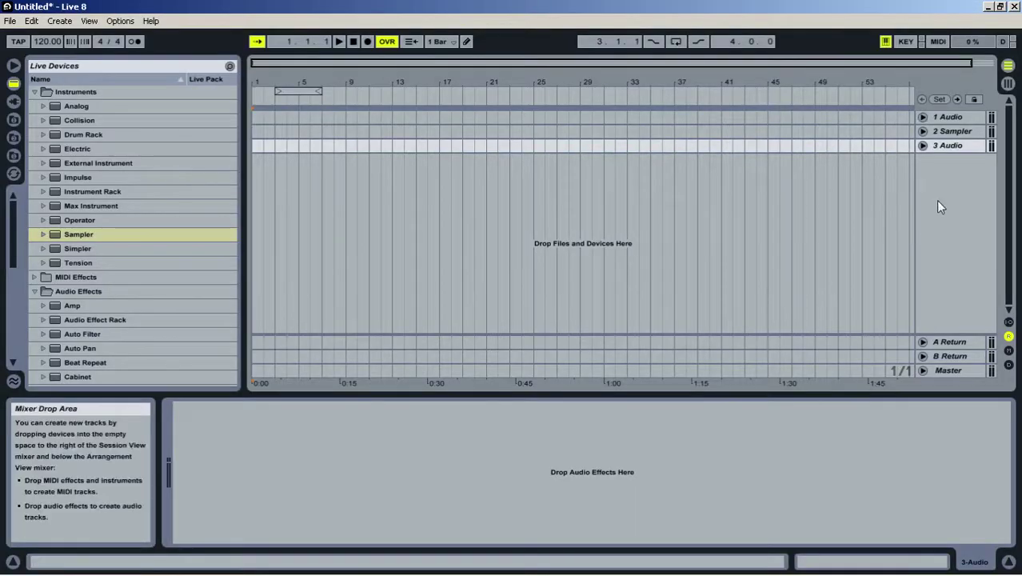
# Add the EQ Eight and Overdrive audio effects to the 3 Audio track
pyautogui.scroll(-1, 94, 339)
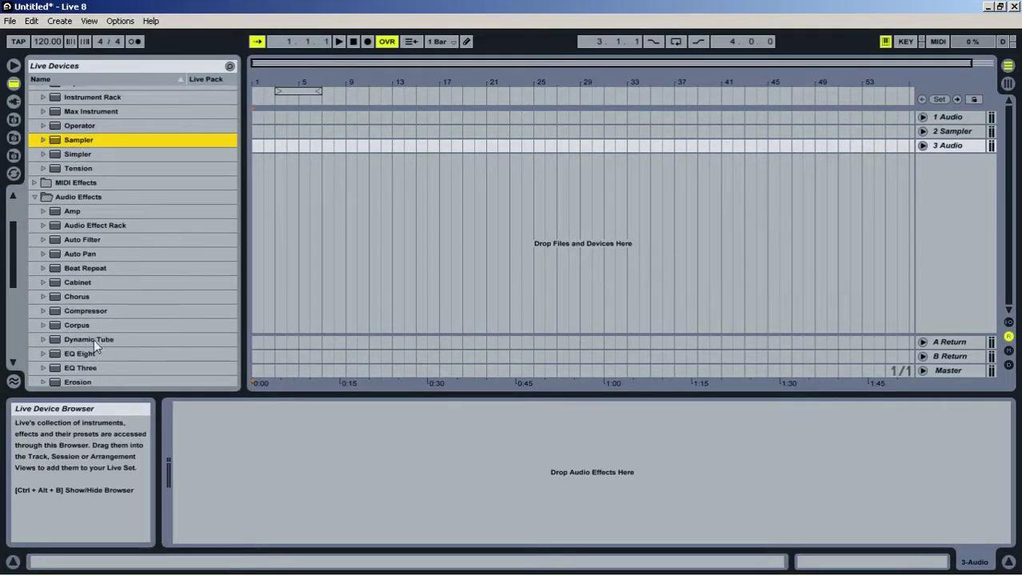
pyautogui.moveTo(70, 352); pyautogui.dragTo(545, 210)
pyautogui.moveTo(964, 136); pyautogui.dragTo(960, 146)
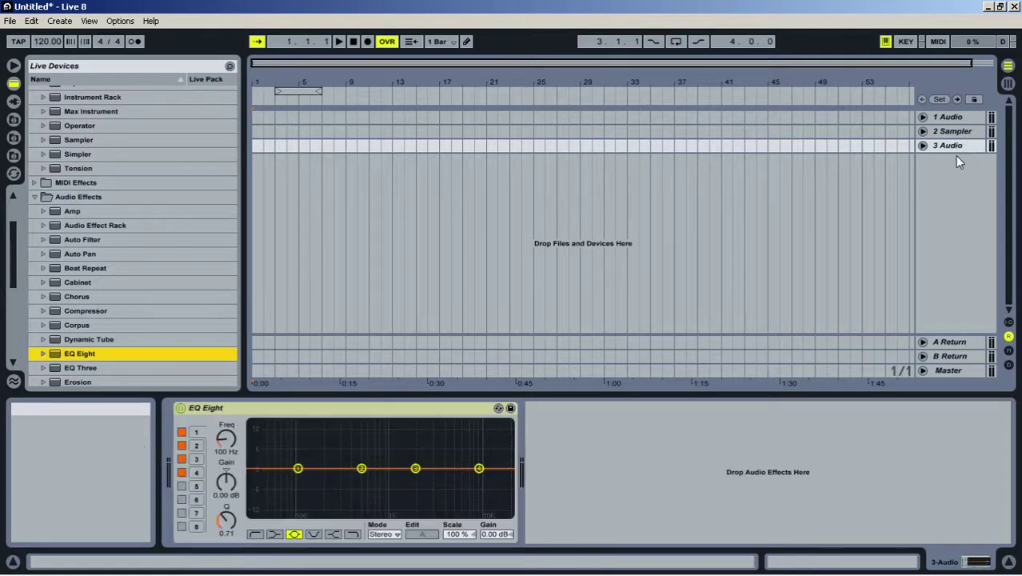
pyautogui.scroll(-5, 144, 271)
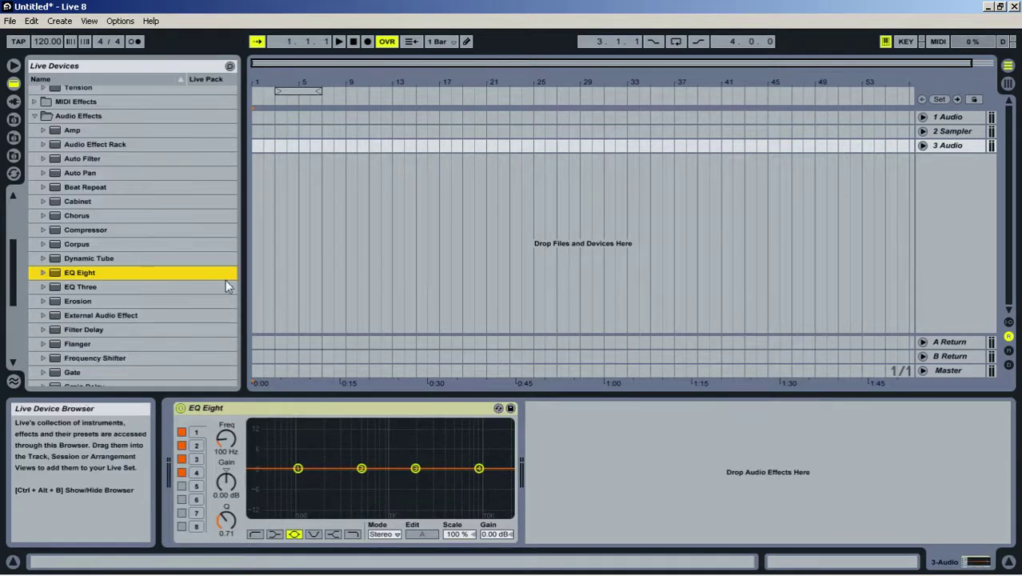
pyautogui.scroll(-7, 220, 300)
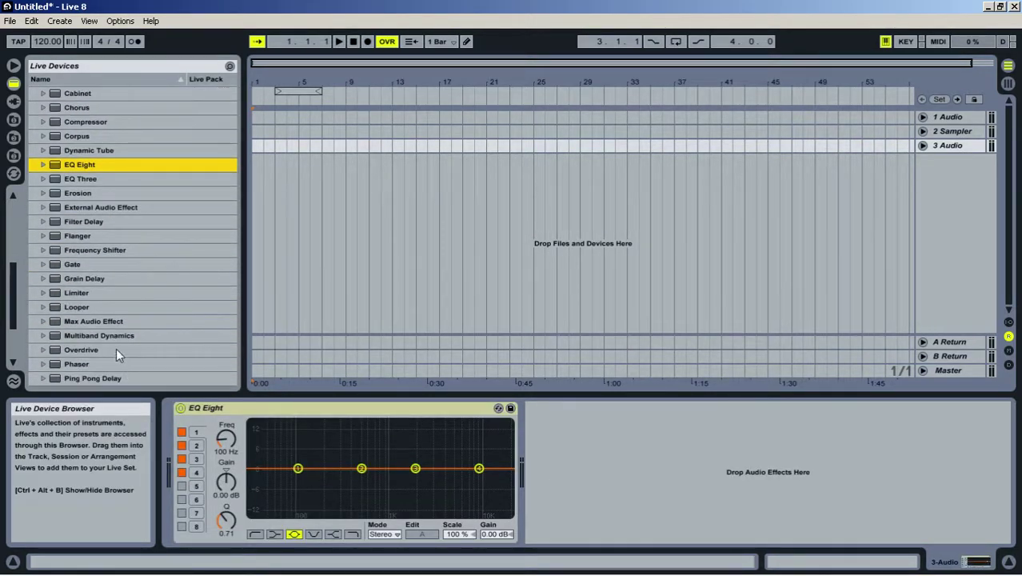
pyautogui.moveTo(71, 352); pyautogui.dragTo(680, 475)
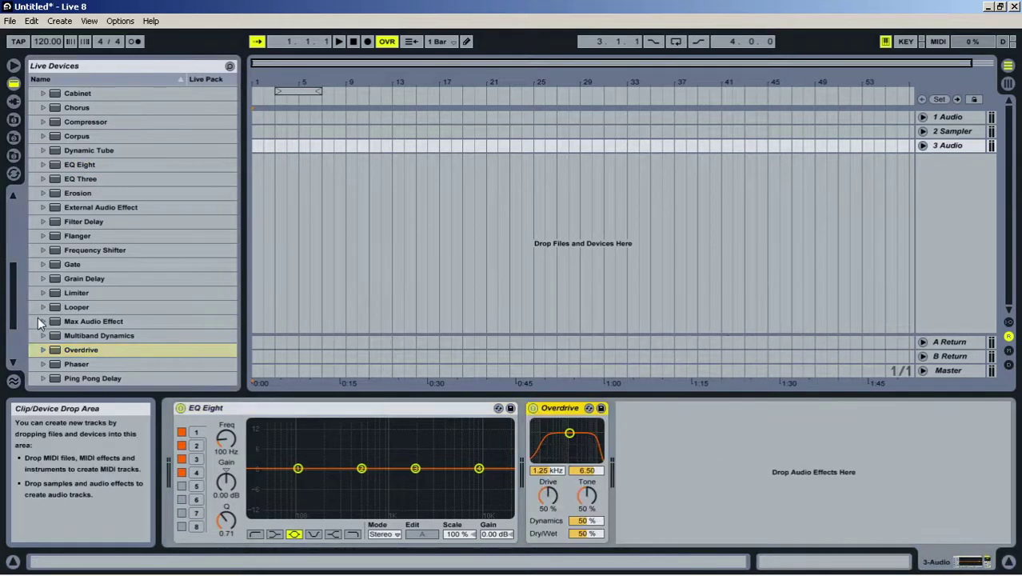
# Add Ping Pong Delay, Redux and Vocoder after Overdrive in the 3 Audio track's effect chain
pyautogui.scroll(-8, 48, 304)
pyautogui.moveTo(94, 253); pyautogui.dragTo(876, 512)
pyautogui.moveTo(76, 265); pyautogui.dragTo(832, 443)
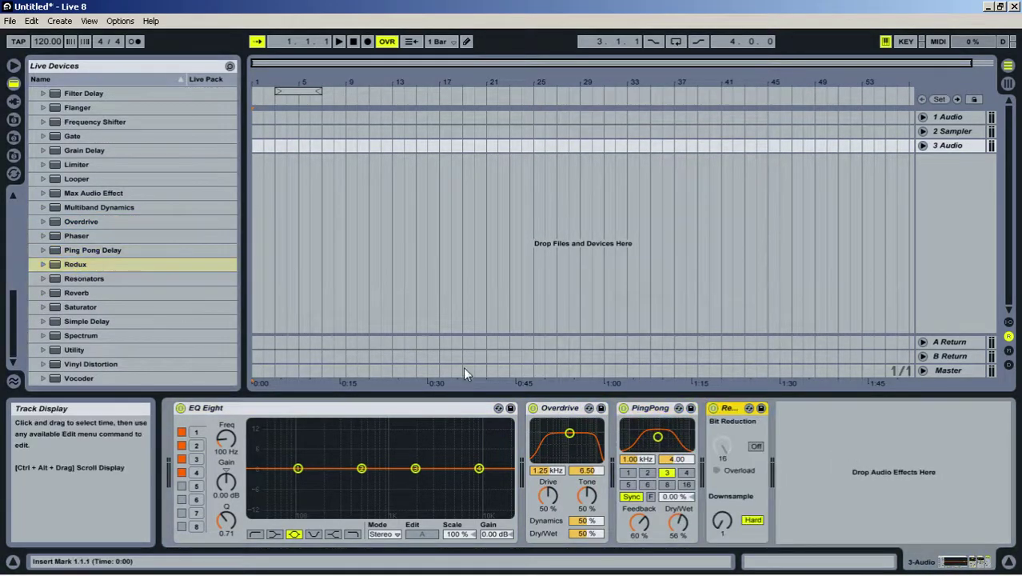
pyautogui.moveTo(74, 378); pyautogui.dragTo(846, 471)
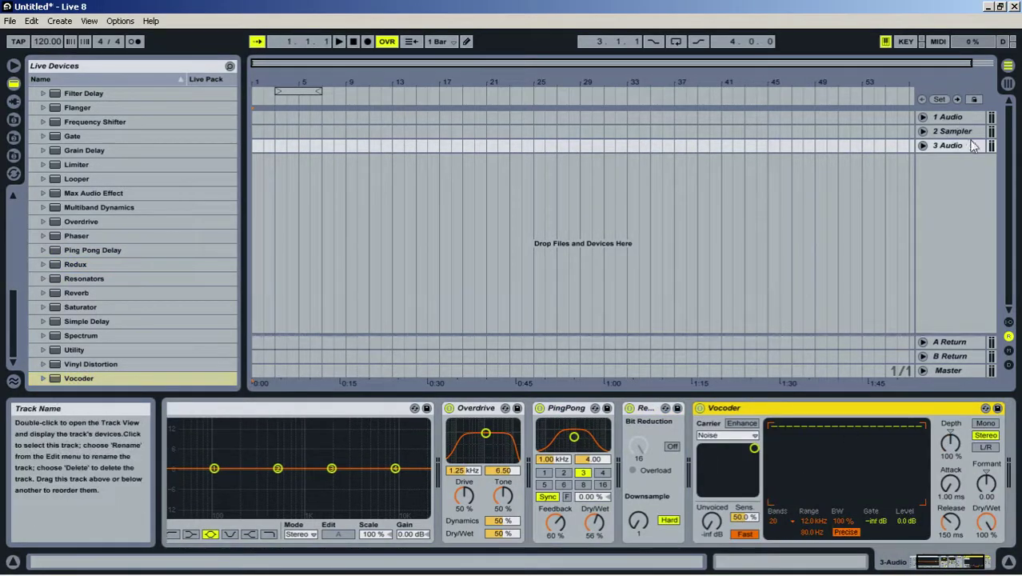
# Insert another audio track below the 3 Audio track and select the third track
pyautogui.hotkey('ctrl', 't')
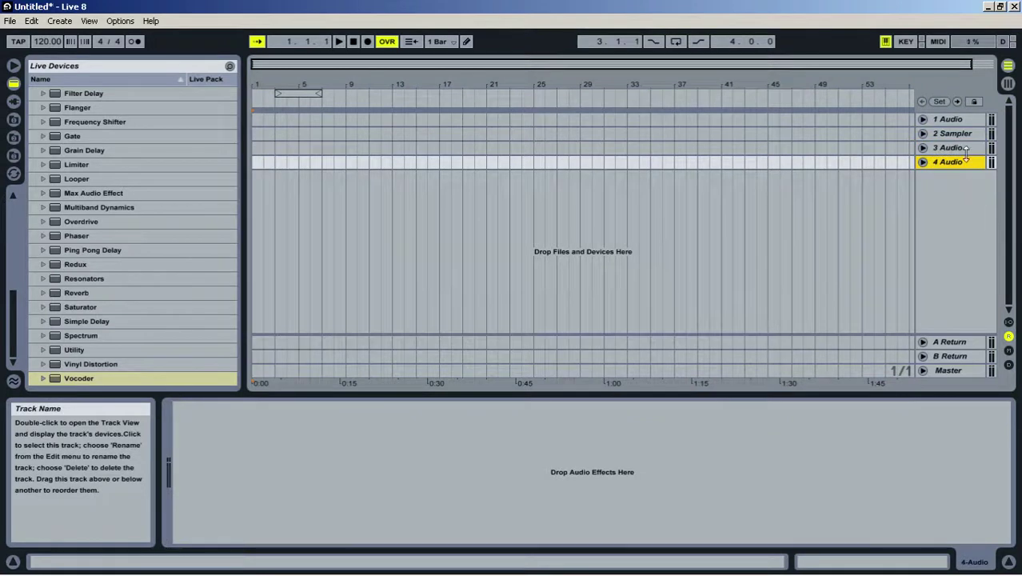
pyautogui.click(952, 148)
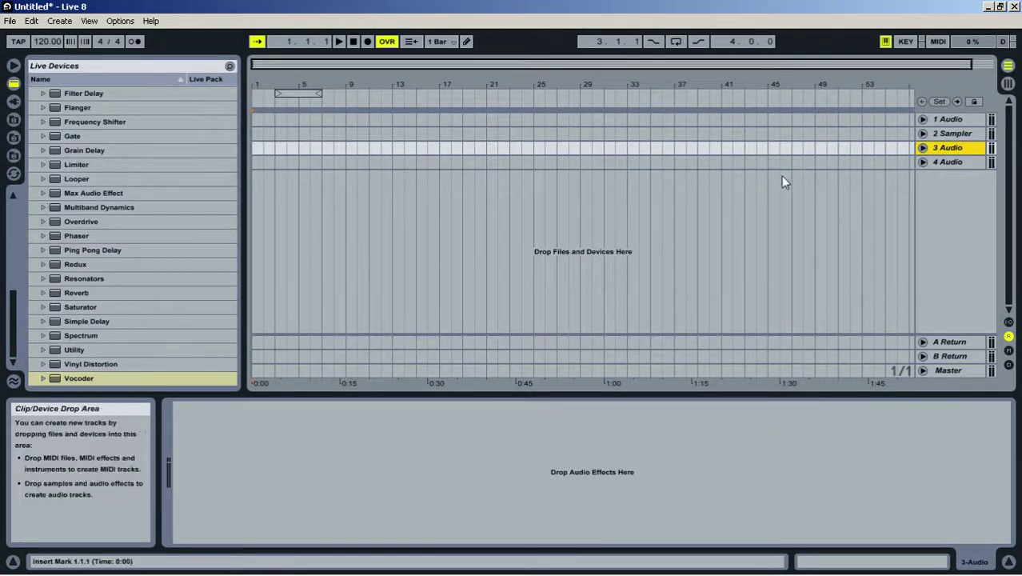
# Select the 4 Audio track and collapse the EQ Eight device in its effect chain
pyautogui.click(974, 164)
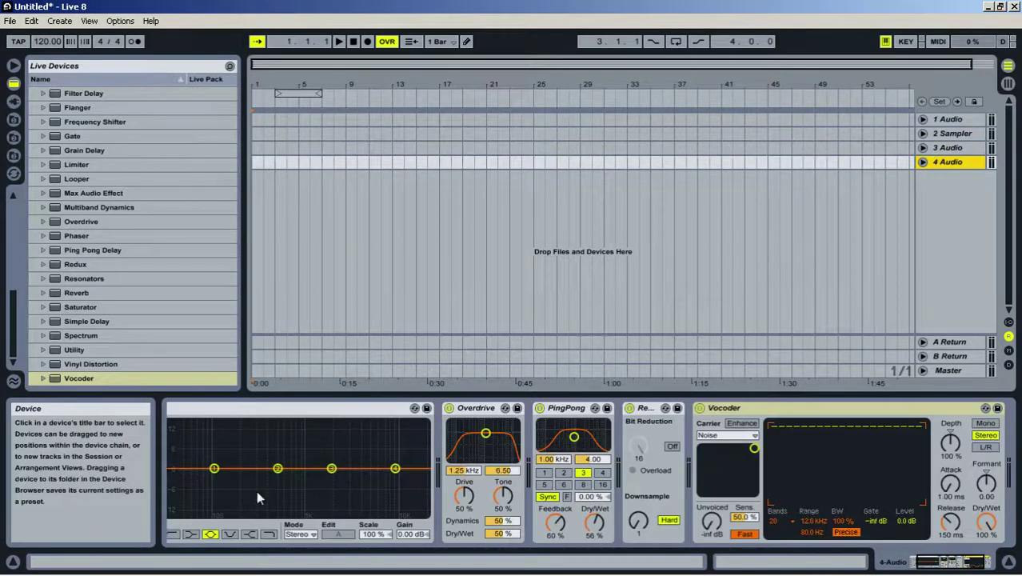
pyautogui.doubleClick(384, 408)
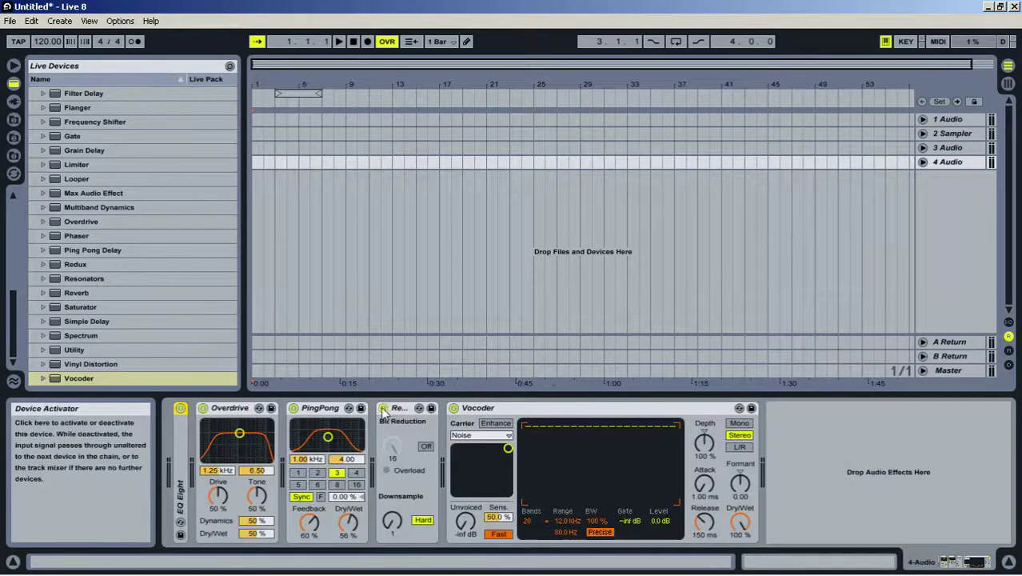
pyautogui.scroll(5, 91, 234)
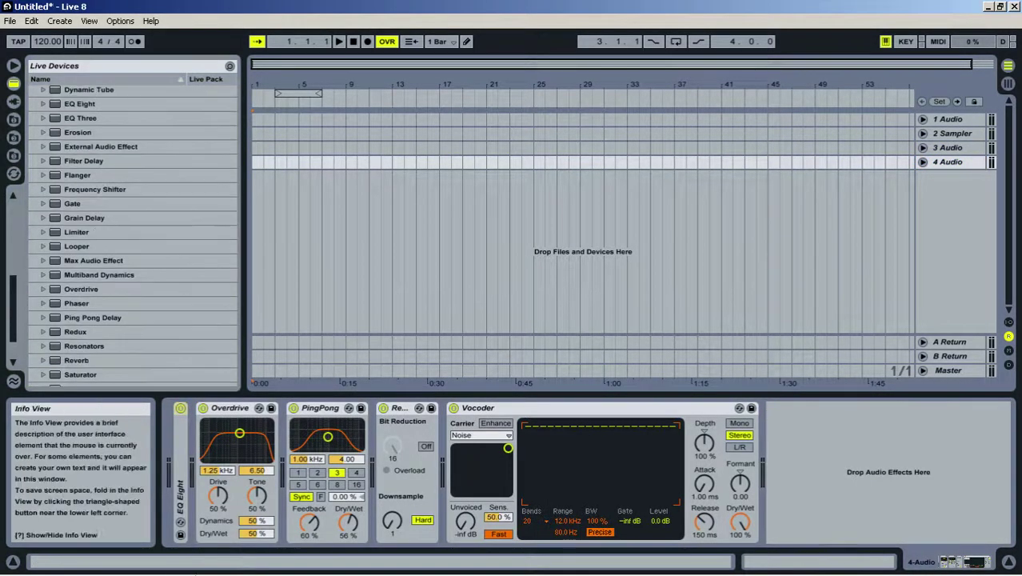
# Check the MP3's download progress in the browser and return to Ableton Live
pyautogui.moveTo(468, 570)
pyautogui.click(369, 570)
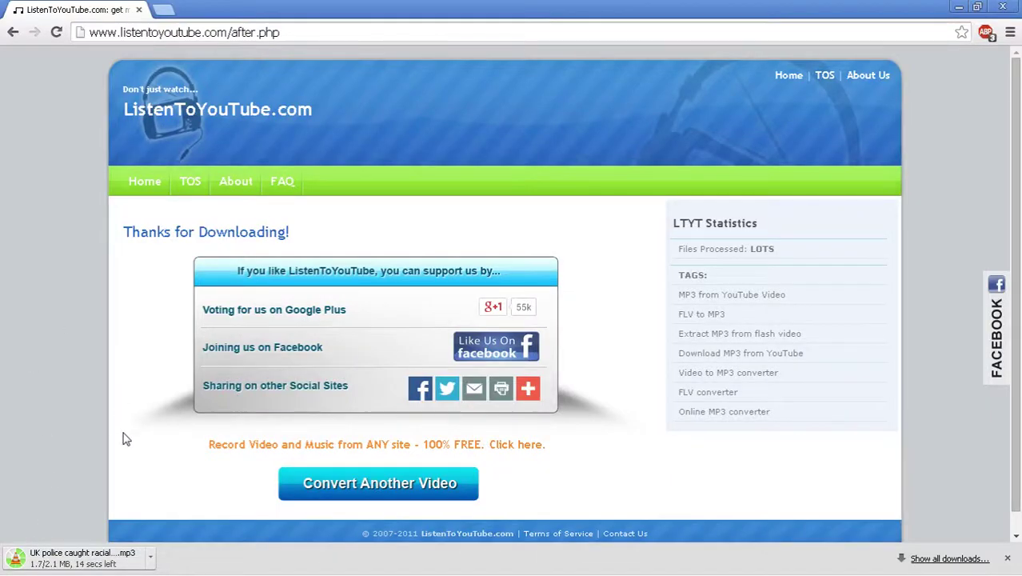
pyautogui.moveTo(210, 574)
pyautogui.moveTo(437, 575)
pyautogui.click(228, 568)
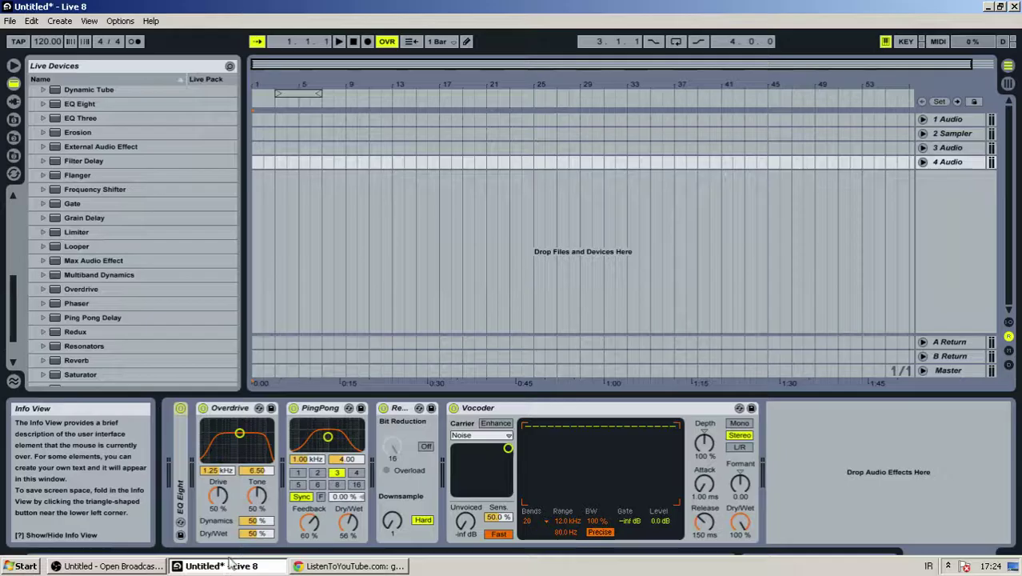
# Set the audio driver type to ASIO in the preferences and select the 2 Sampler track at bar 17
pyautogui.click(121, 21)
pyautogui.click(149, 319)
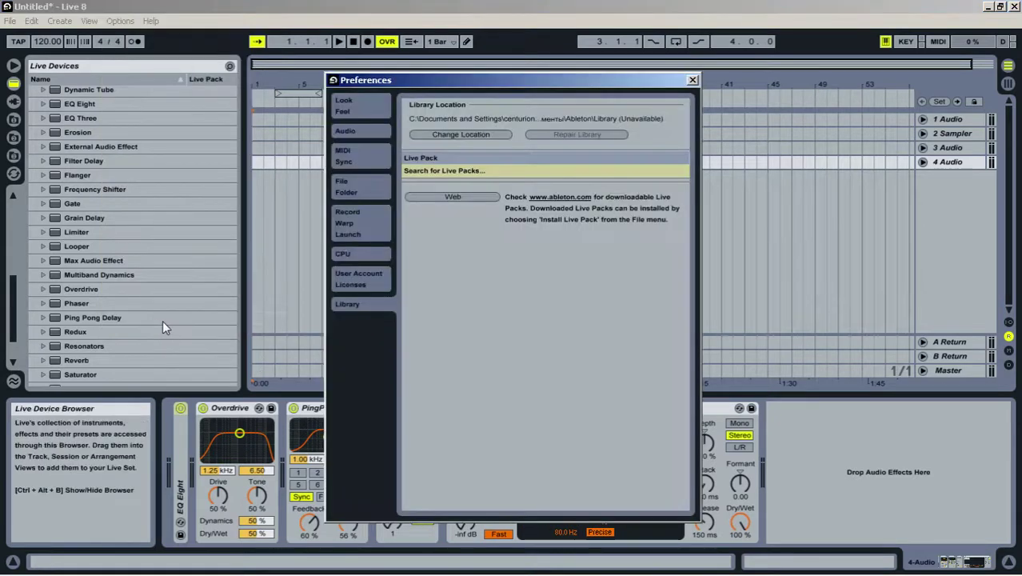
pyautogui.click(349, 135)
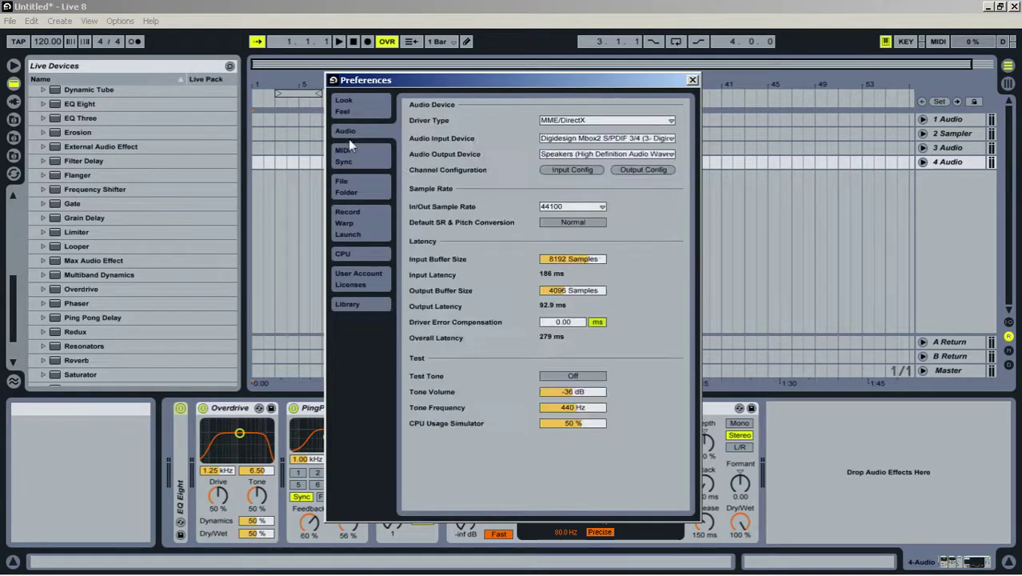
pyautogui.click(627, 124)
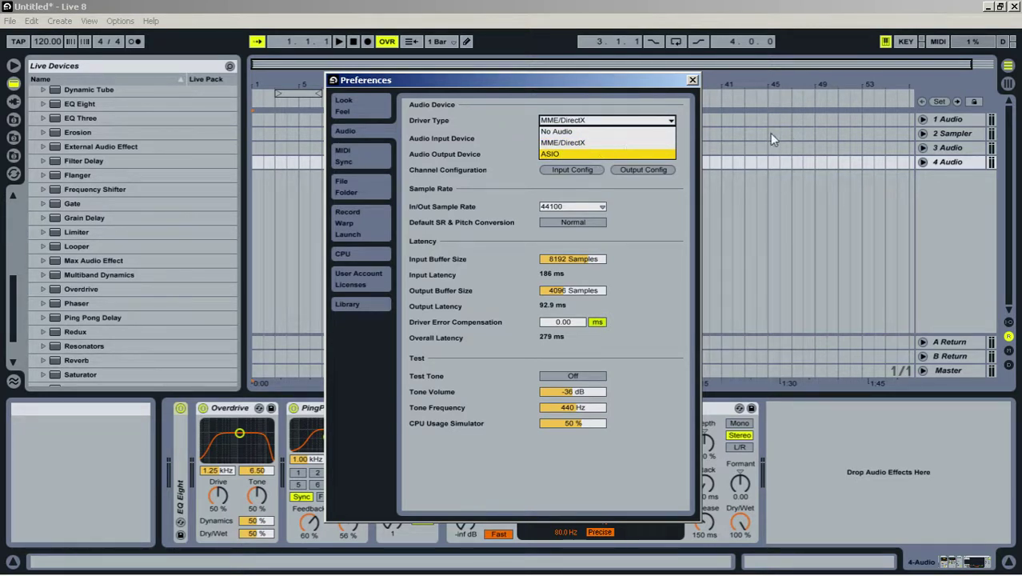
pyautogui.click(552, 154)
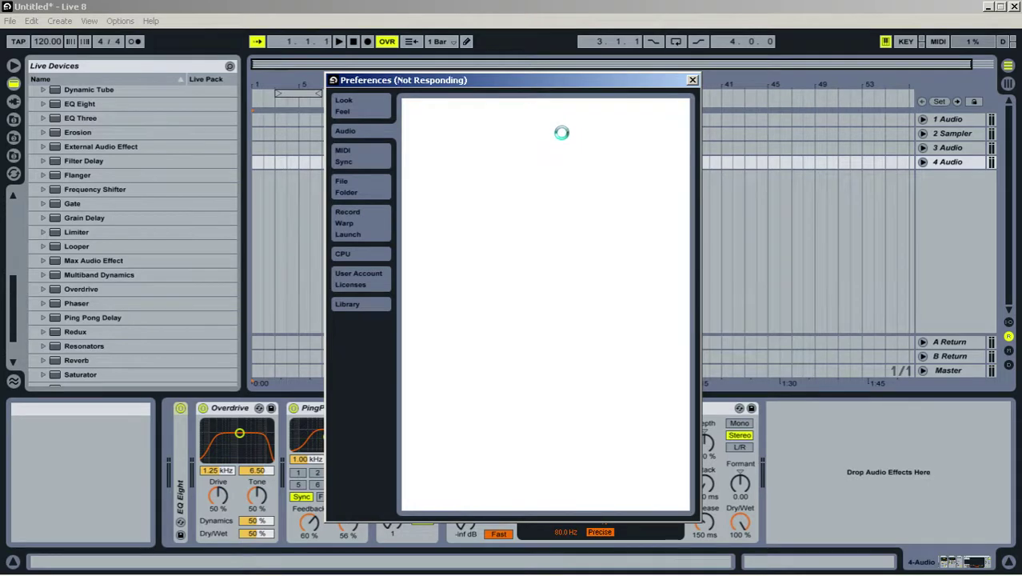
pyautogui.press('Escape')
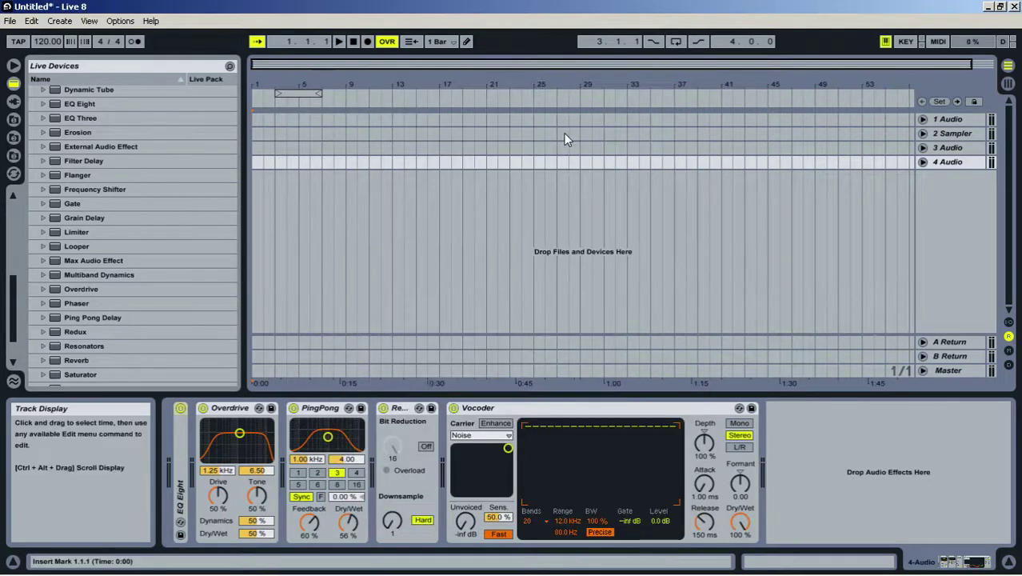
pyautogui.click(448, 129)
# Locate the downloaded MP3 in its folder from the browser and place it on Ableton Live's 3 Audio track at bar 41
pyautogui.click(240, 567)
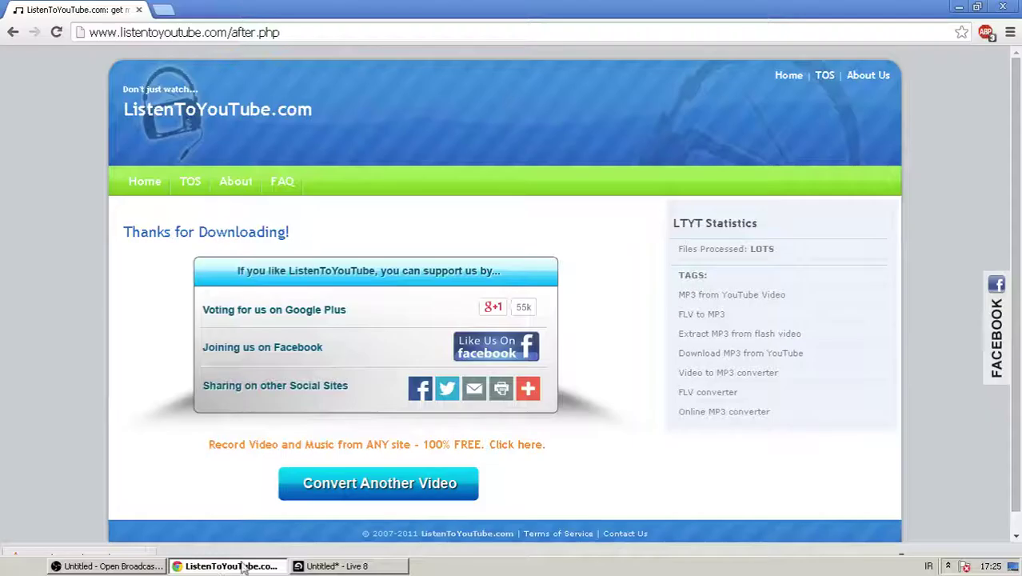
pyautogui.click(152, 559)
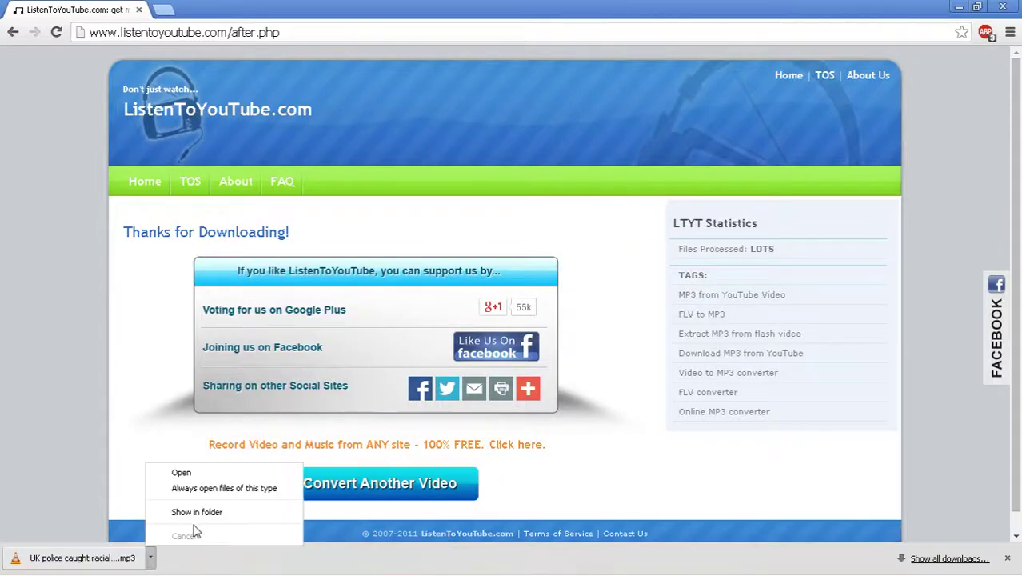
pyautogui.click(198, 512)
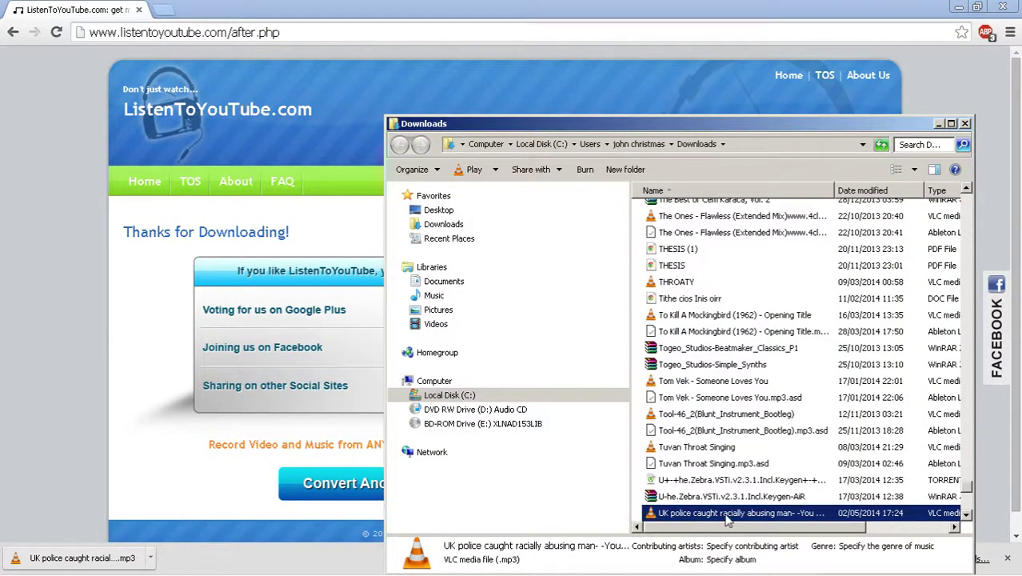
pyautogui.moveTo(728, 516); pyautogui.dragTo(364, 411)
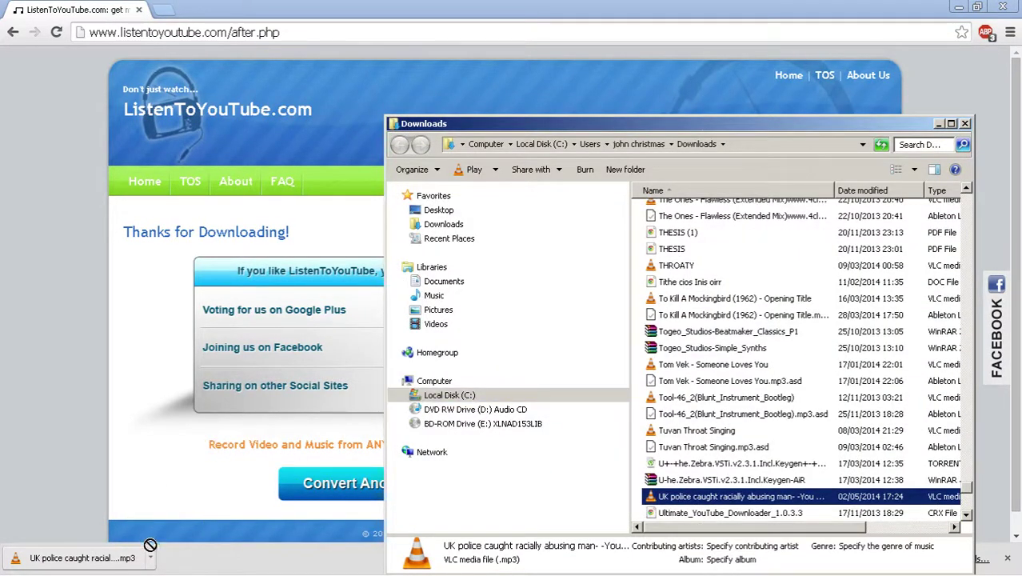
pyautogui.moveTo(150, 545); pyautogui.dragTo(190, 568)
pyautogui.moveTo(343, 561); pyautogui.dragTo(343, 565)
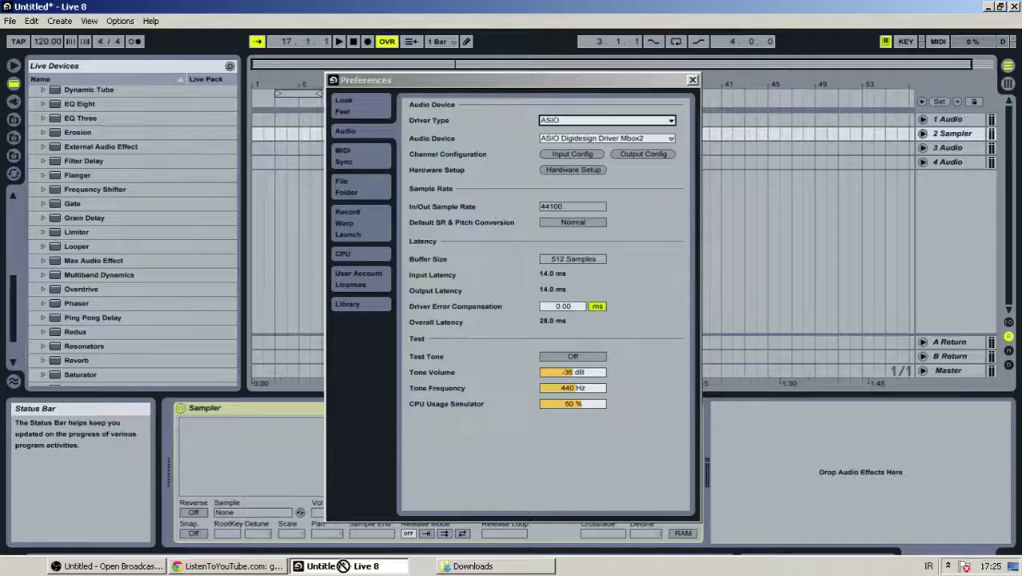
pyautogui.moveTo(864, 137); pyautogui.dragTo(717, 151)
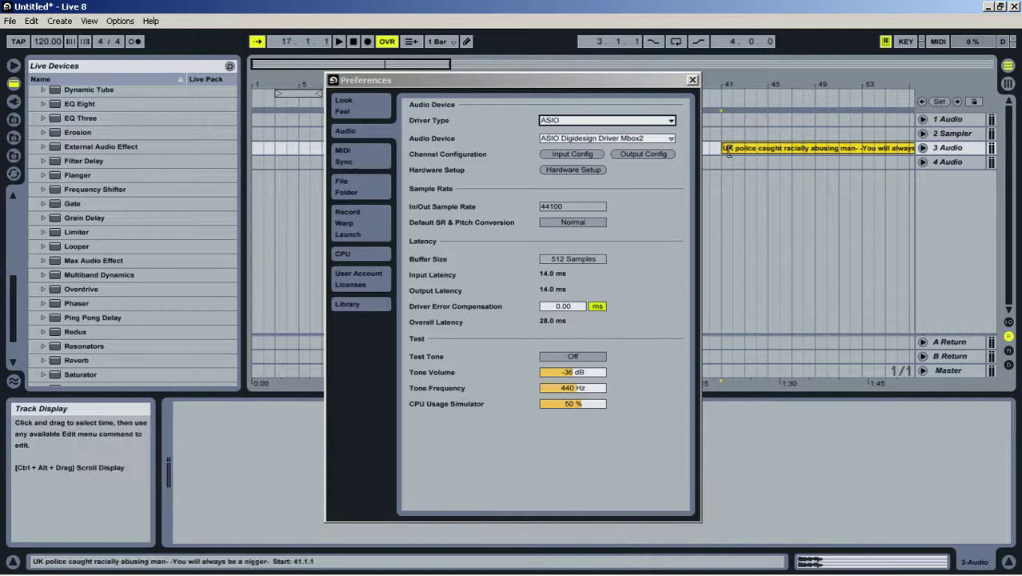
# Move the imported clip to bar 1 of 3 Audio and enlarge its view by unfolding the track and hiding the device browser
pyautogui.click(693, 80)
pyautogui.moveTo(809, 158); pyautogui.dragTo(340, 148)
pyautogui.click(923, 148)
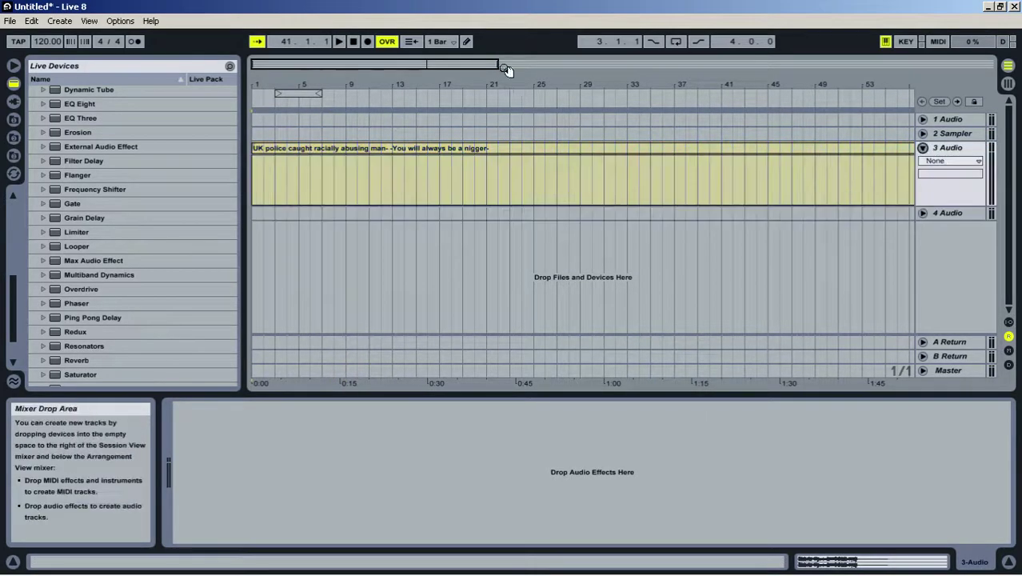
pyautogui.moveTo(508, 78); pyautogui.dragTo(3, 66)
pyautogui.click(14, 66)
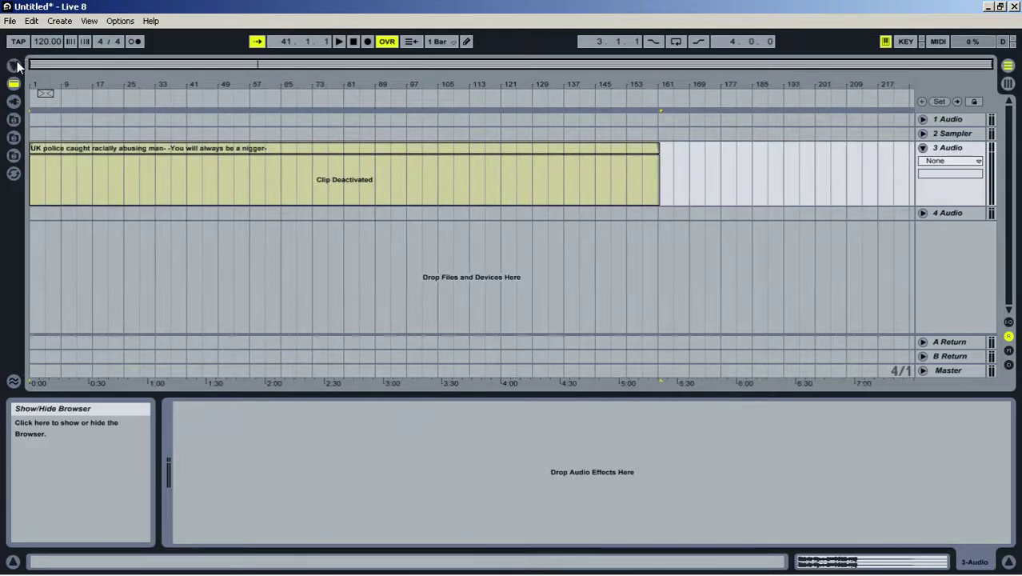
# Activate the deactivated clip on 3 Audio and display its sample settings
pyautogui.rightClick(338, 149)
pyautogui.click(376, 242)
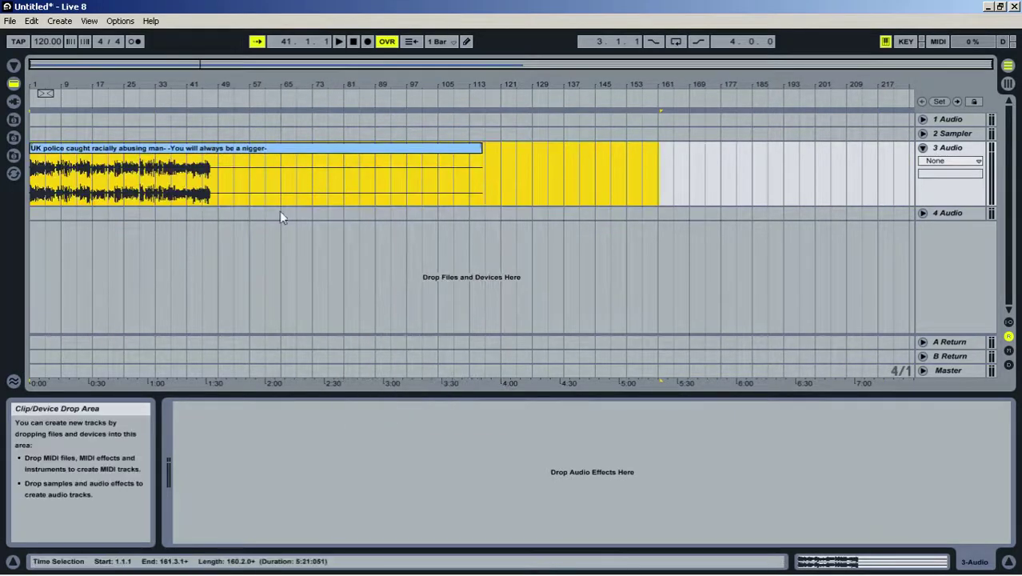
pyautogui.rightClick(279, 160)
pyautogui.click(168, 208)
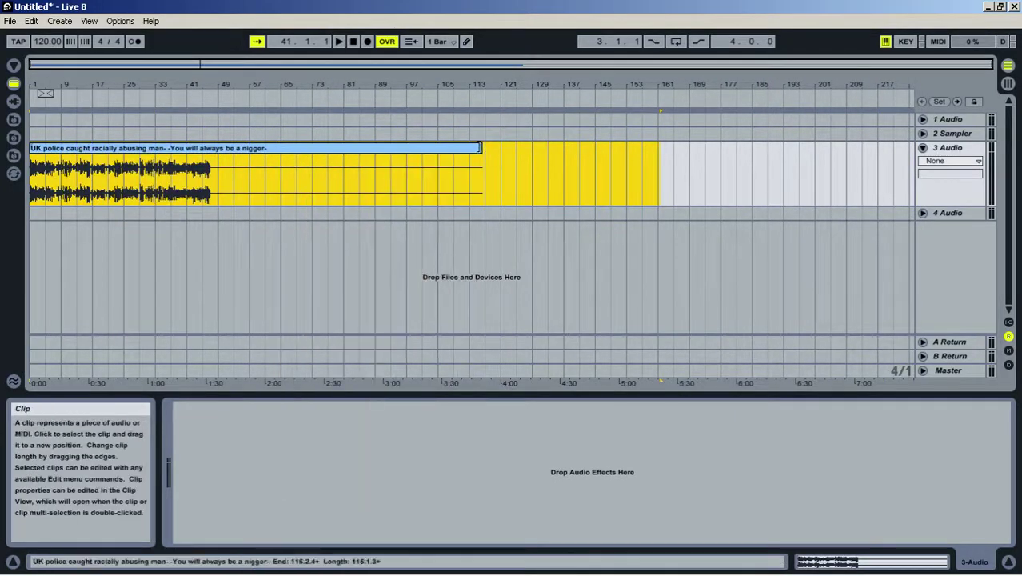
pyautogui.click(177, 150)
pyautogui.doubleClick(177, 150)
# Audition the 3 Audio clip from several positions, including bars 57 and 29, to locate a usable passage
pyautogui.click(249, 196)
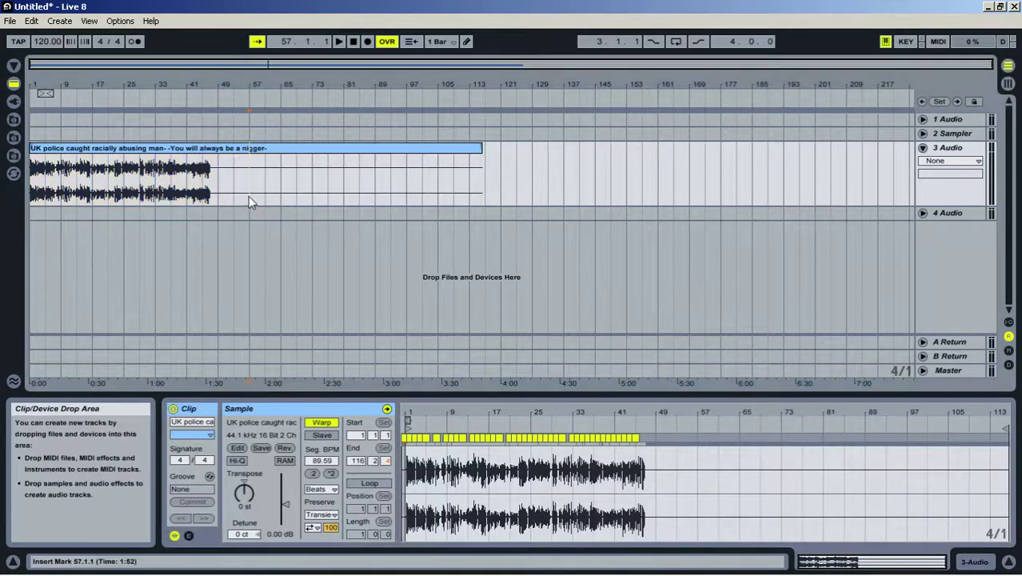
pyautogui.press('space')
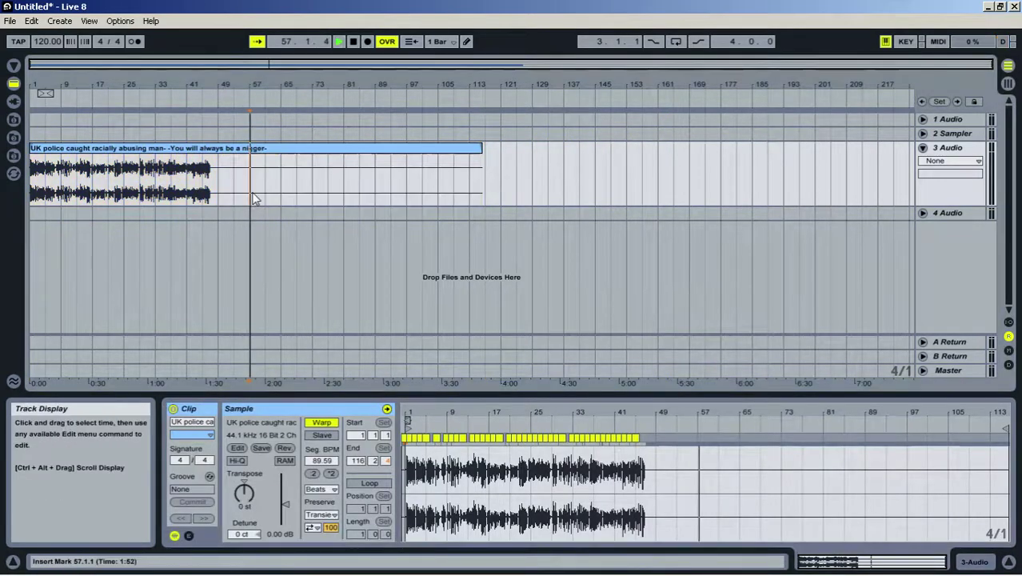
pyautogui.click(170, 179)
pyautogui.press('space')
pyautogui.press('space')
pyautogui.moveTo(138, 87); pyautogui.dragTo(138, 103)
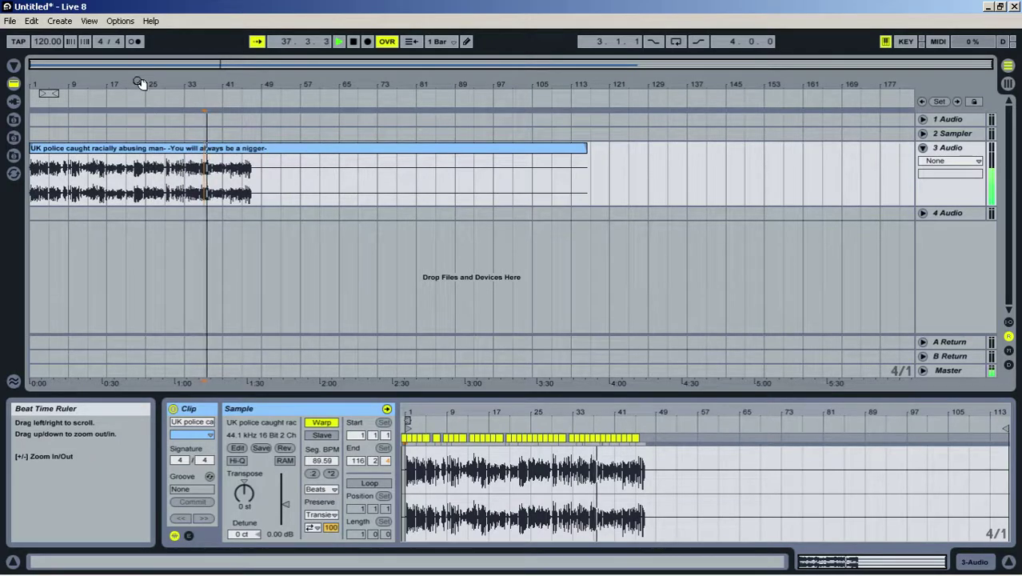
pyautogui.doubleClick(152, 149)
pyautogui.moveTo(43, 83); pyautogui.dragTo(43, 192)
pyautogui.press('space')
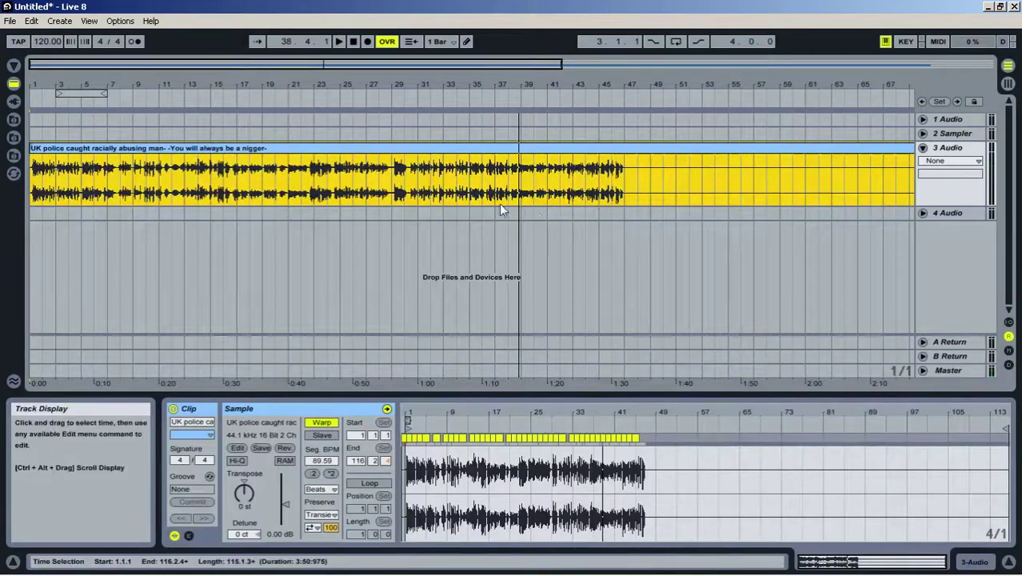
pyautogui.click(395, 168)
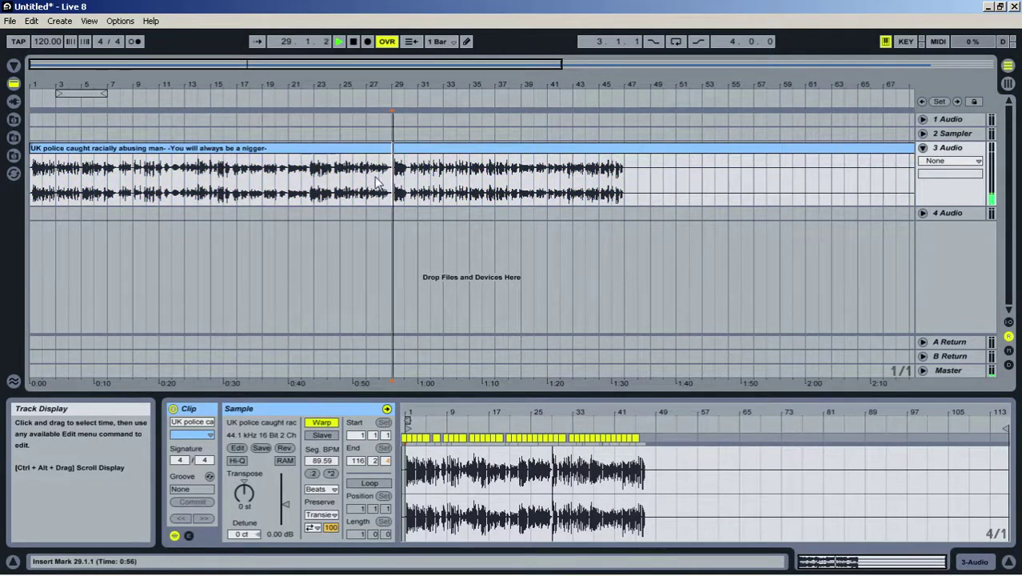
# Select the quiet passage of the 3 Audio clip from 28.3.4 to 29.1.4, listening to it to place the boundaries
pyautogui.moveTo(371, 101); pyautogui.dragTo(396, 184)
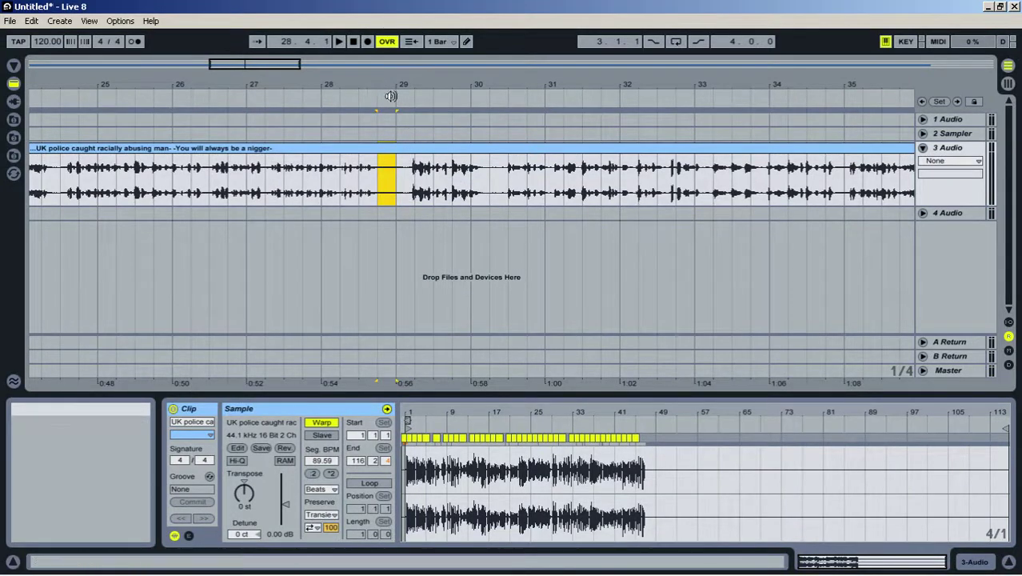
pyautogui.moveTo(383, 84); pyautogui.dragTo(376, 120)
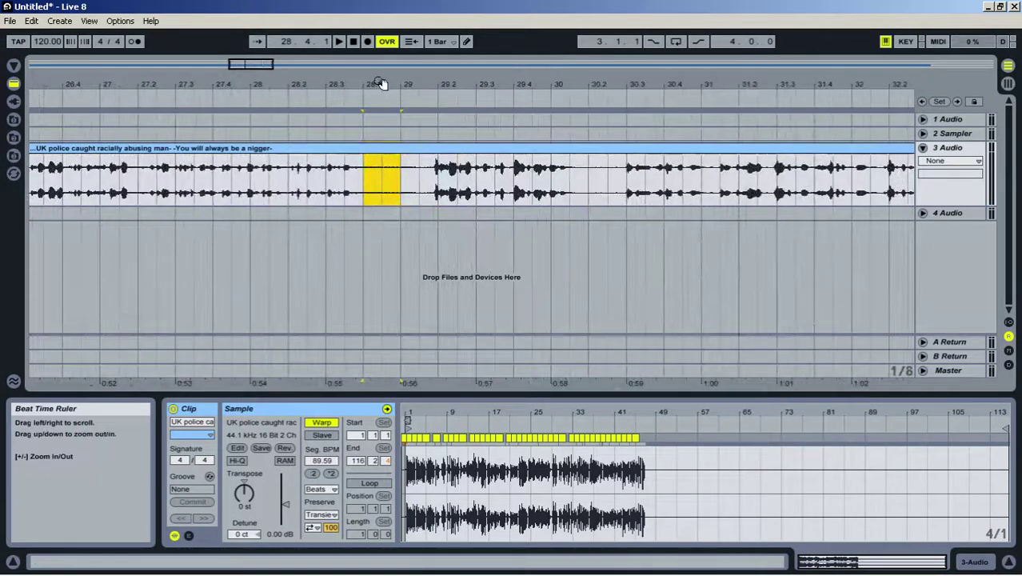
pyautogui.moveTo(381, 83); pyautogui.dragTo(384, 148)
pyautogui.press('space')
pyautogui.press('space')
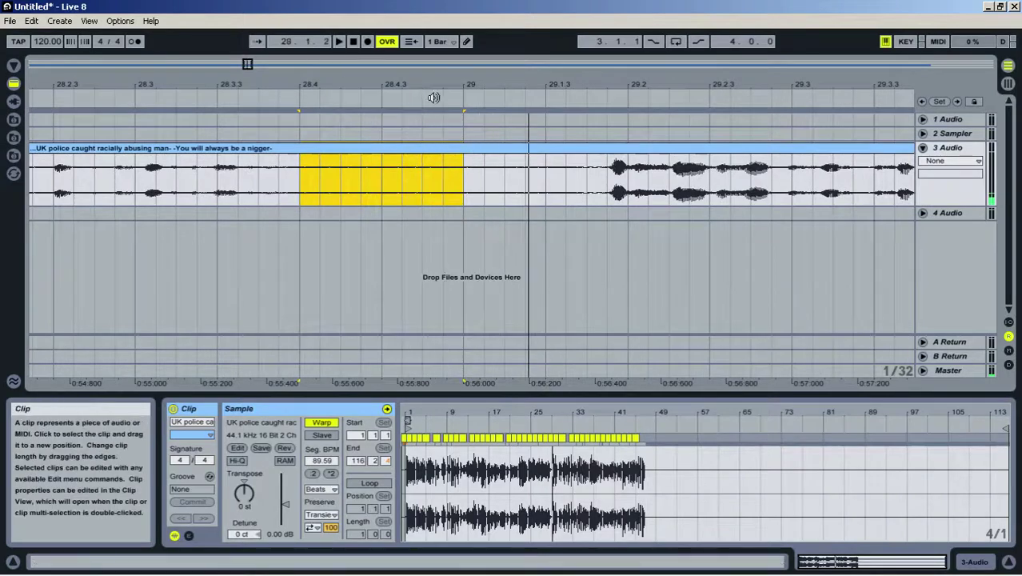
pyautogui.moveTo(420, 84); pyautogui.dragTo(428, 220)
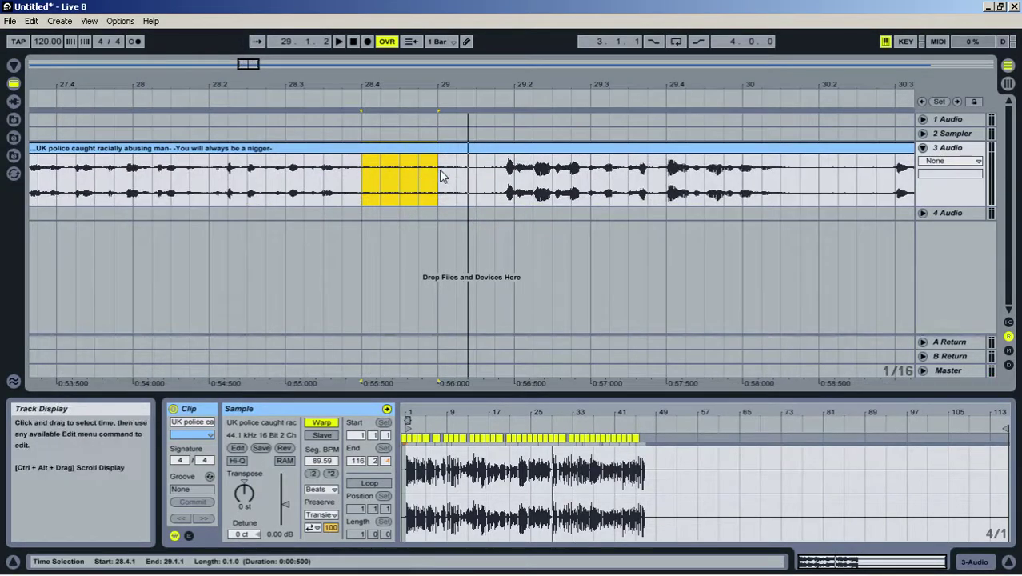
pyautogui.press('space')
pyautogui.moveTo(441, 172); pyautogui.dragTo(353, 181)
pyautogui.press('space')
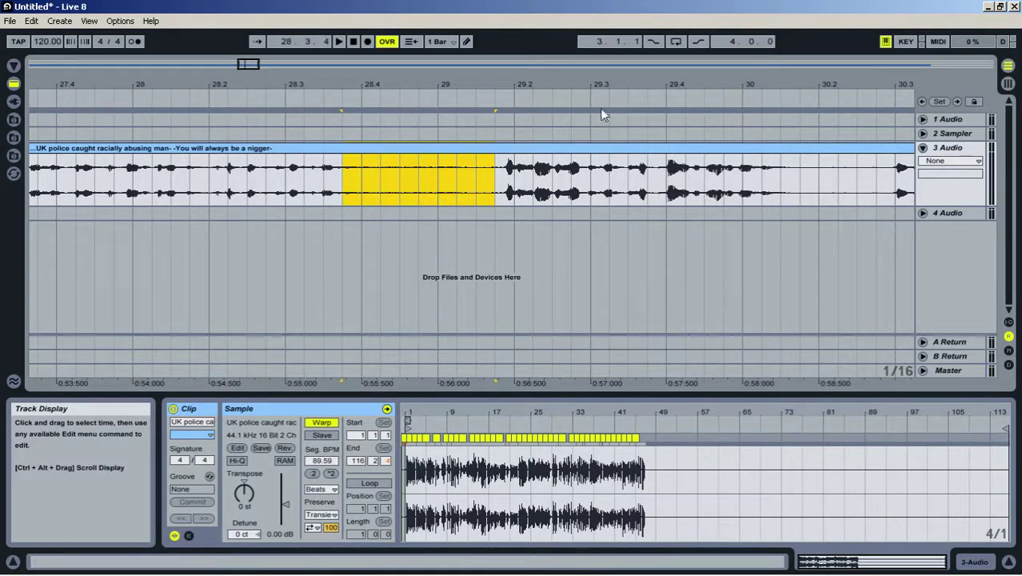
# Insert an audio track below 4 Audio and move the selected passage from 3 Audio to its start at 1.1.1
pyautogui.rightClick(844, 260)
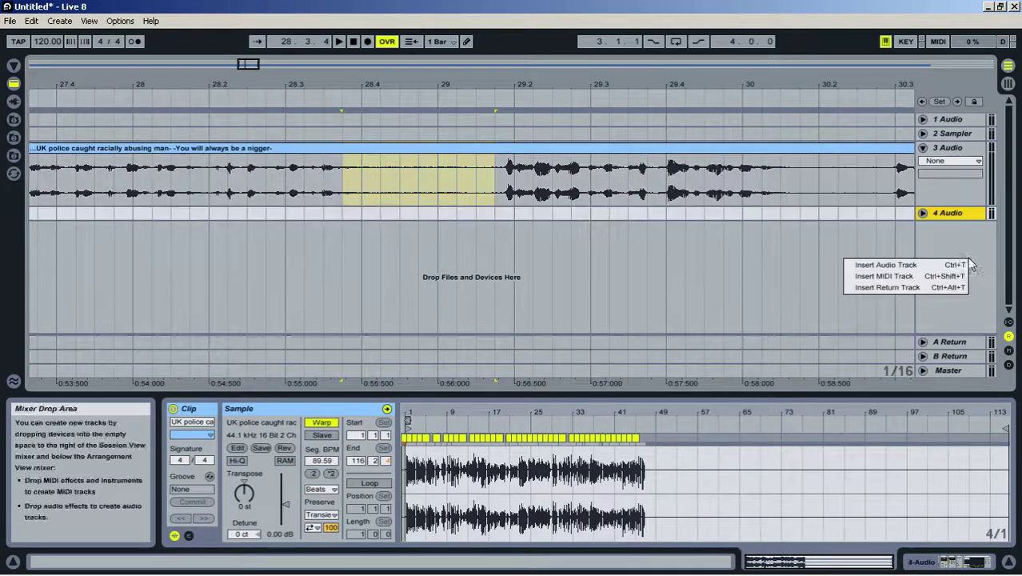
pyautogui.click(918, 266)
pyautogui.moveTo(420, 83); pyautogui.dragTo(558, 80)
pyautogui.moveTo(237, 81); pyautogui.dragTo(404, 106)
pyautogui.click(216, 268)
pyautogui.click(72, 243)
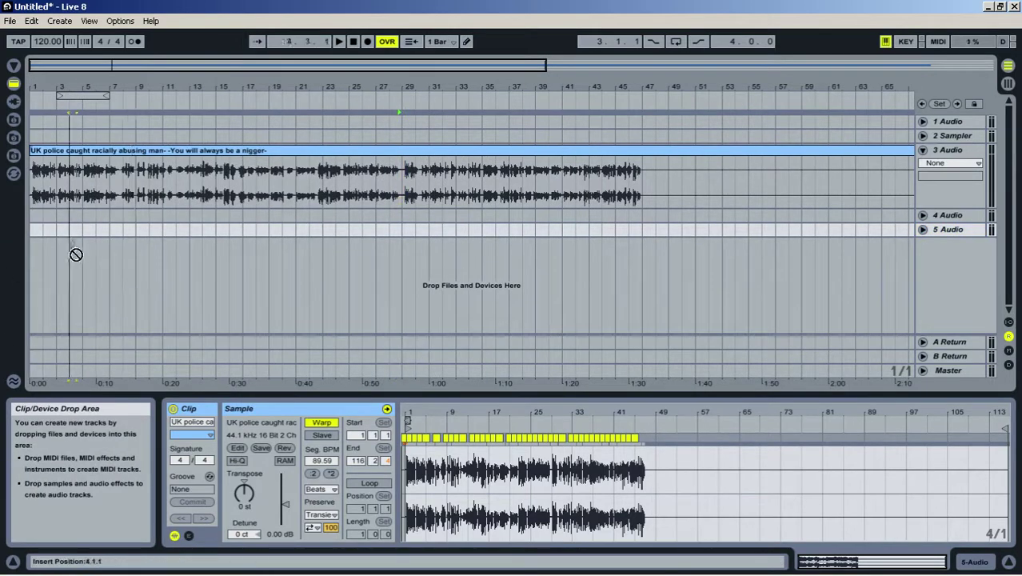
pyautogui.hotkey('ctrl', 'v')
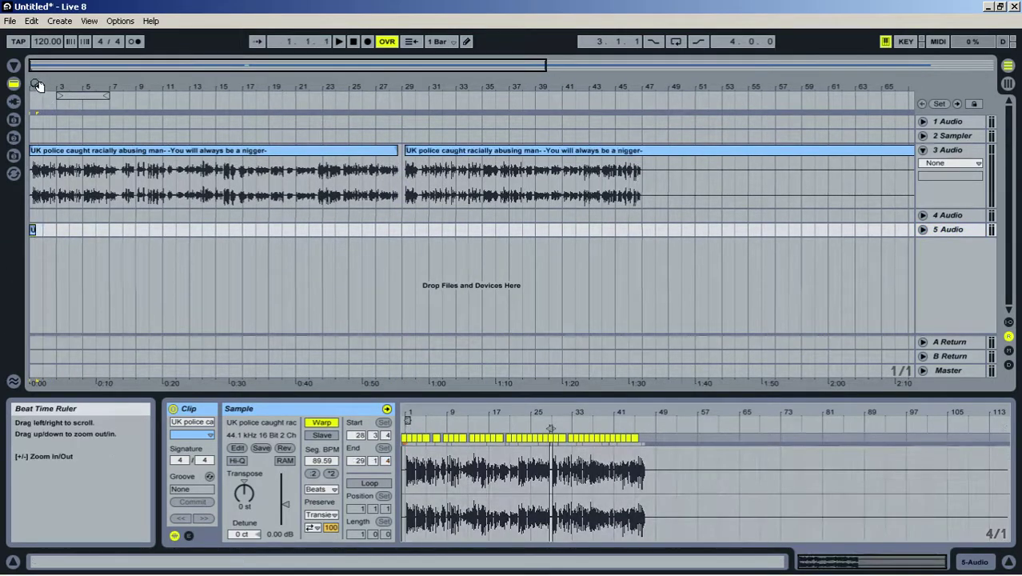
# Adjust the short clip on 5 Audio to end at 1.3.1 and unfold the track
pyautogui.moveTo(40, 85); pyautogui.dragTo(73, 91)
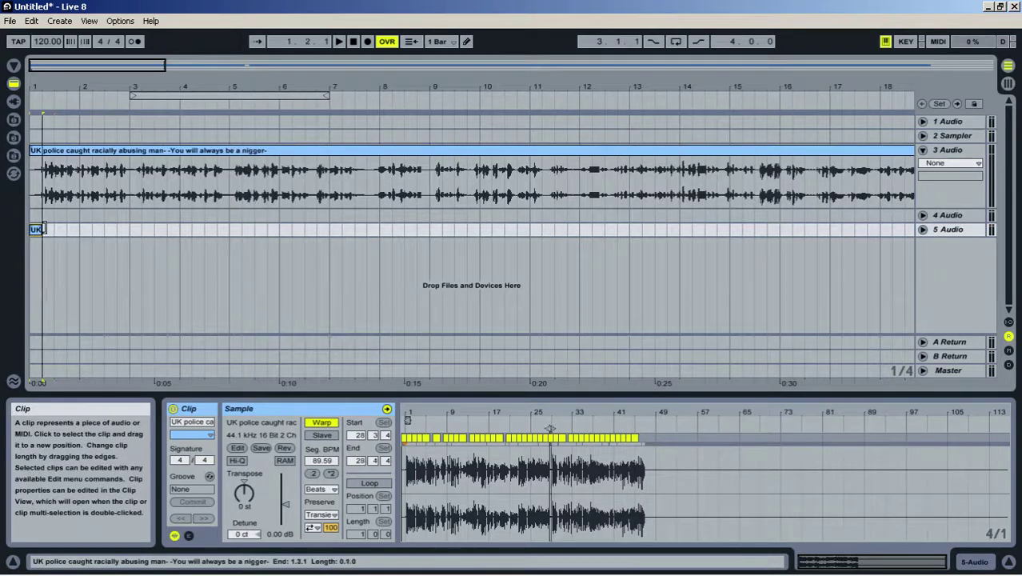
pyautogui.moveTo(45, 229); pyautogui.dragTo(54, 228)
pyautogui.click(922, 229)
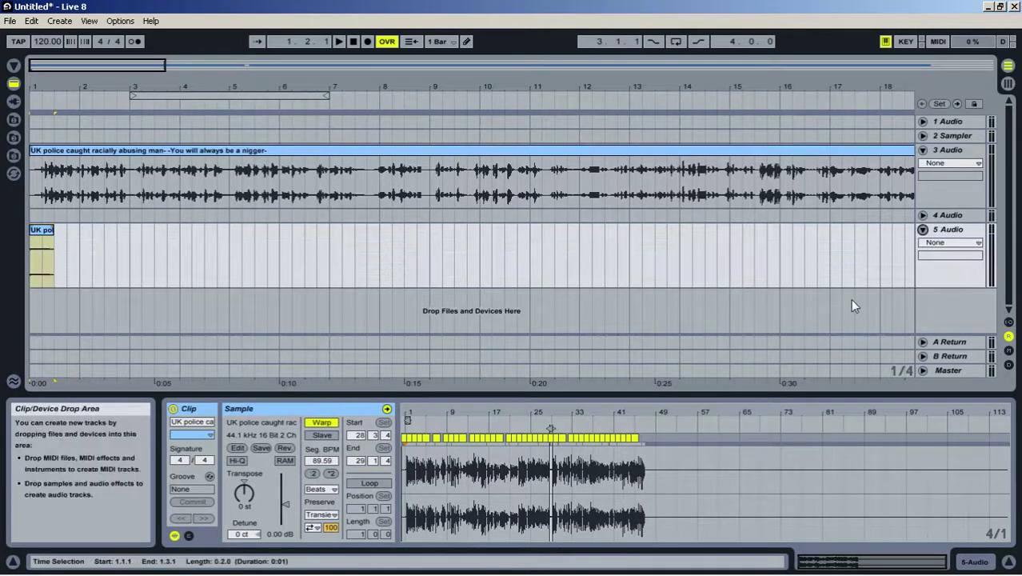
# Show the In/Out and Mixer sections of the tracks to mute 3 Audio and solo 5 Audio, briefly testing playback
pyautogui.click(1009, 323)
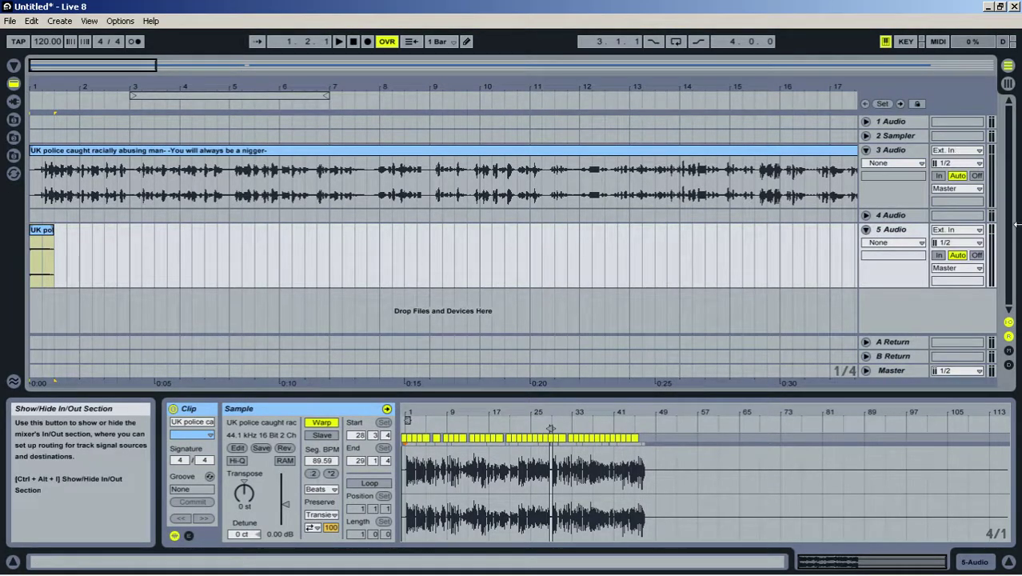
pyautogui.click(1010, 365)
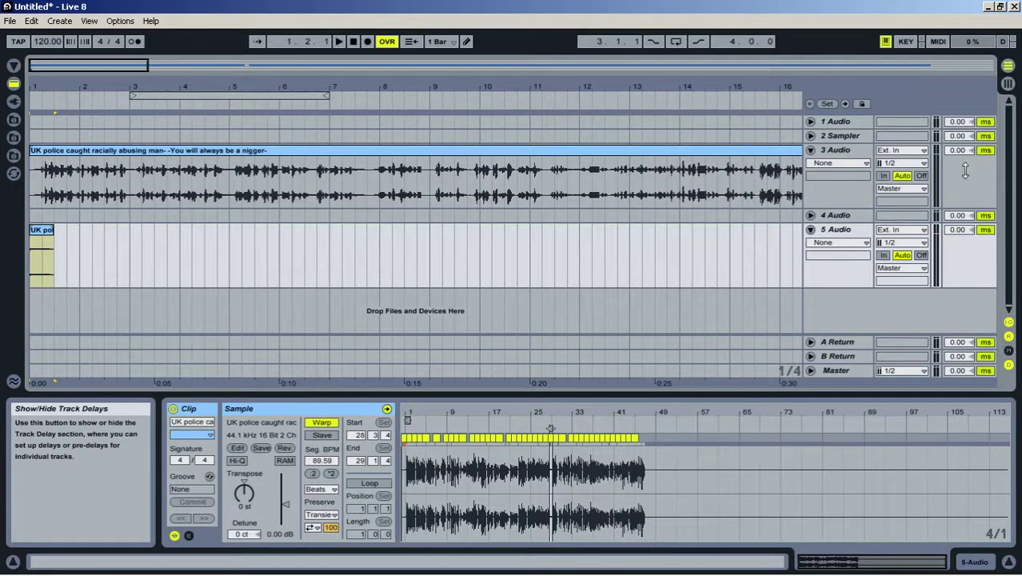
pyautogui.click(1009, 365)
pyautogui.click(1009, 350)
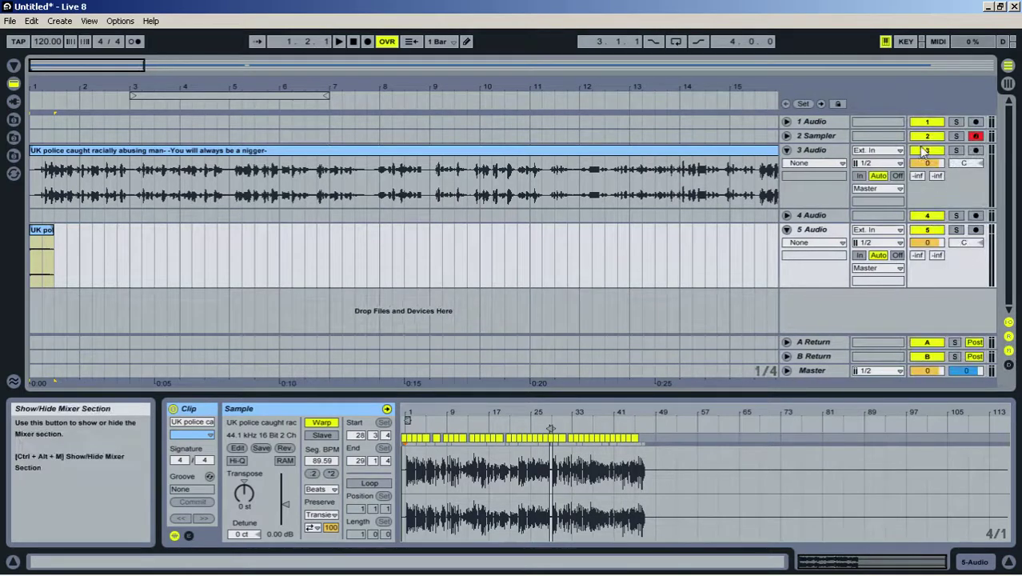
pyautogui.click(959, 230)
pyautogui.press('space')
pyautogui.press('space')
# Loop playback over the short 5 Audio clip and set the tempo to 128.00 BPM
pyautogui.click(56, 256)
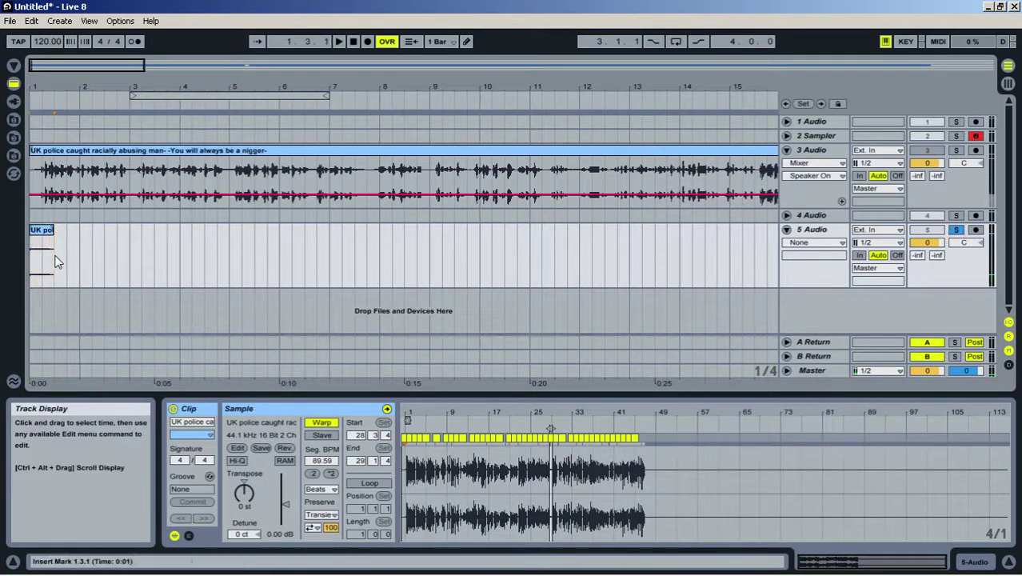
pyautogui.click(51, 260)
pyautogui.hotkey('ctrl', 'l')
pyautogui.press('space')
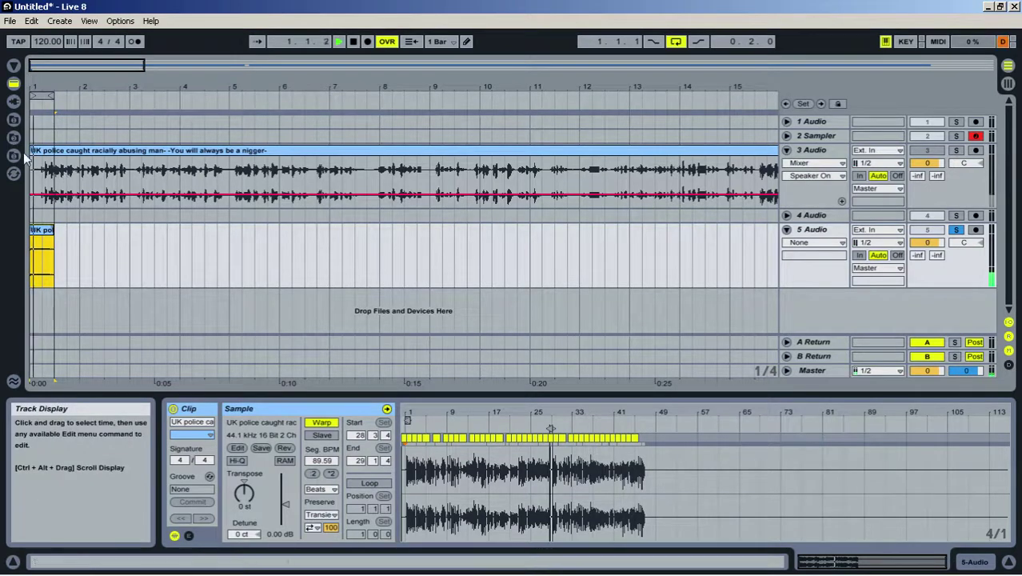
pyautogui.moveTo(44, 80); pyautogui.dragTo(44, 128)
pyautogui.click(47, 41)
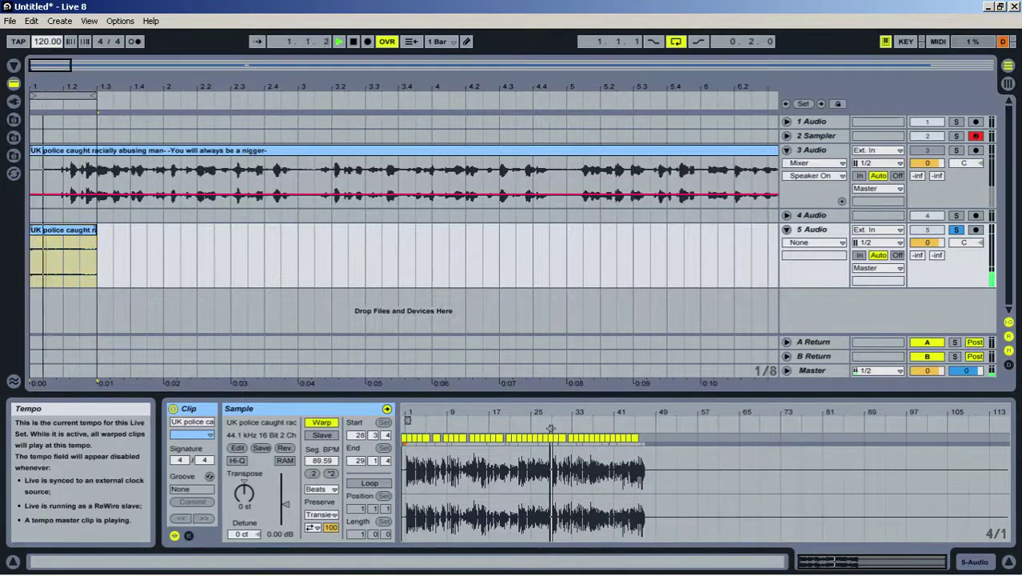
pyautogui.moveTo(47, 41); pyautogui.dragTo(47, 29)
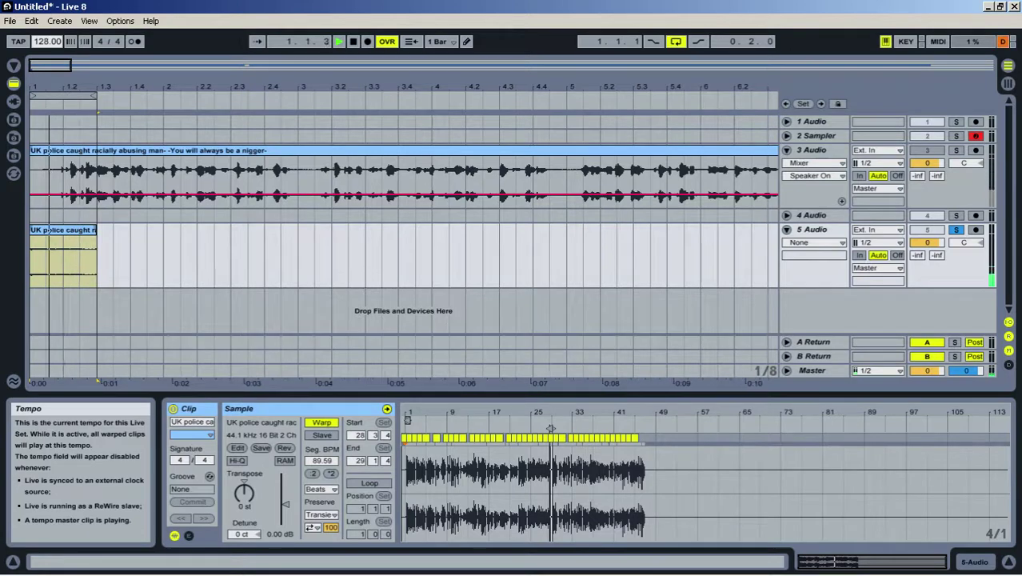
# Rearrange the 5 Audio clip from short pieces of itself and consolidate the range 1.1.1 to 1.3.1 into one clip
pyautogui.moveTo(94, 231); pyautogui.dragTo(30, 274)
pyautogui.hotkey('ctrl', 'd')
pyautogui.hotkey('ctrl', 'e')
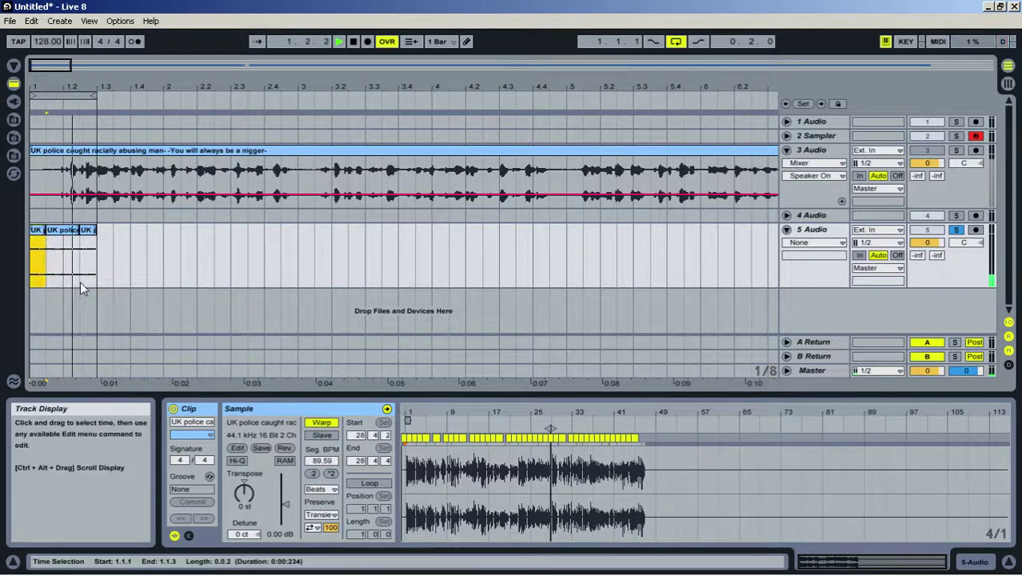
pyautogui.moveTo(93, 264); pyautogui.dragTo(32, 260)
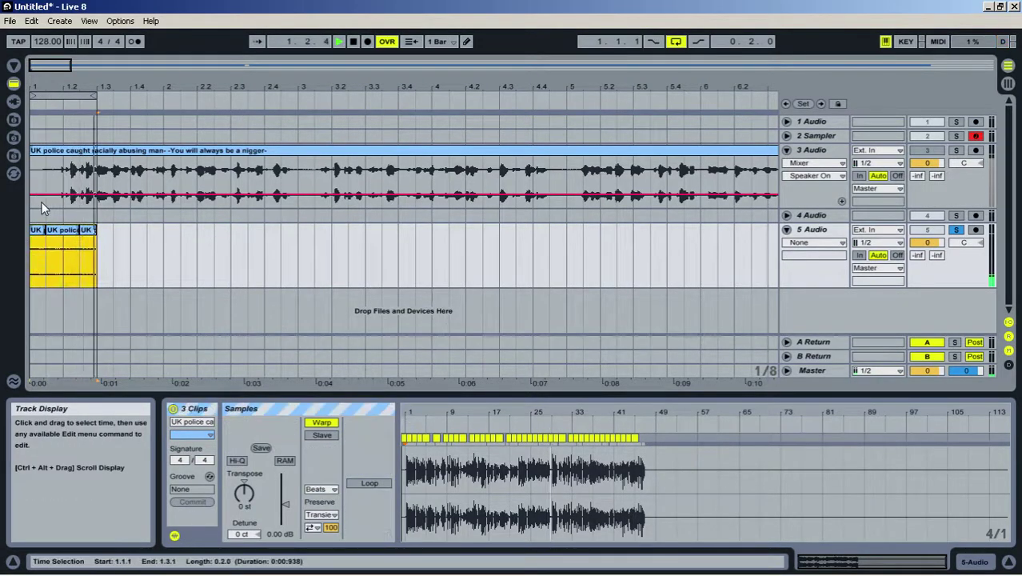
pyautogui.press('space')
pyautogui.hotkey('ctrl', 'j')
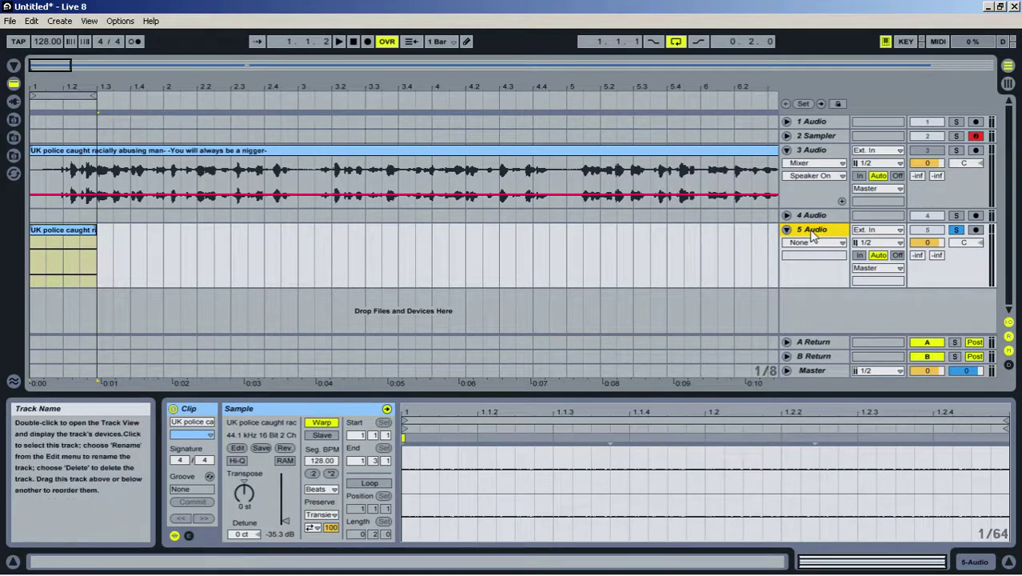
# Add the Overdrive effect to 5 Audio and set its filter to 4.40 kHz with a bandwidth of 7.58 during playback
pyautogui.click(171, 262)
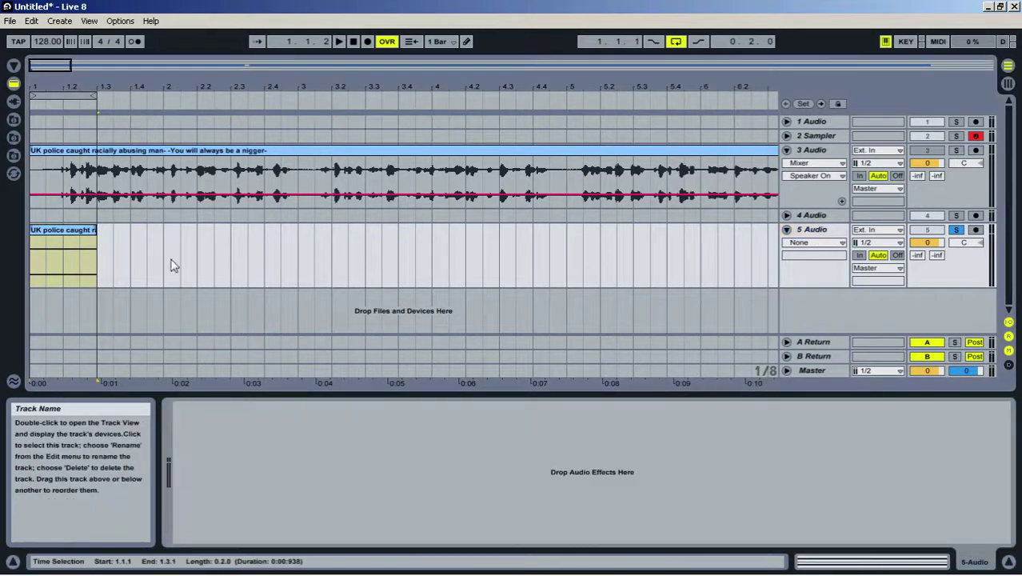
pyautogui.click(12, 84)
pyautogui.doubleClick(101, 291)
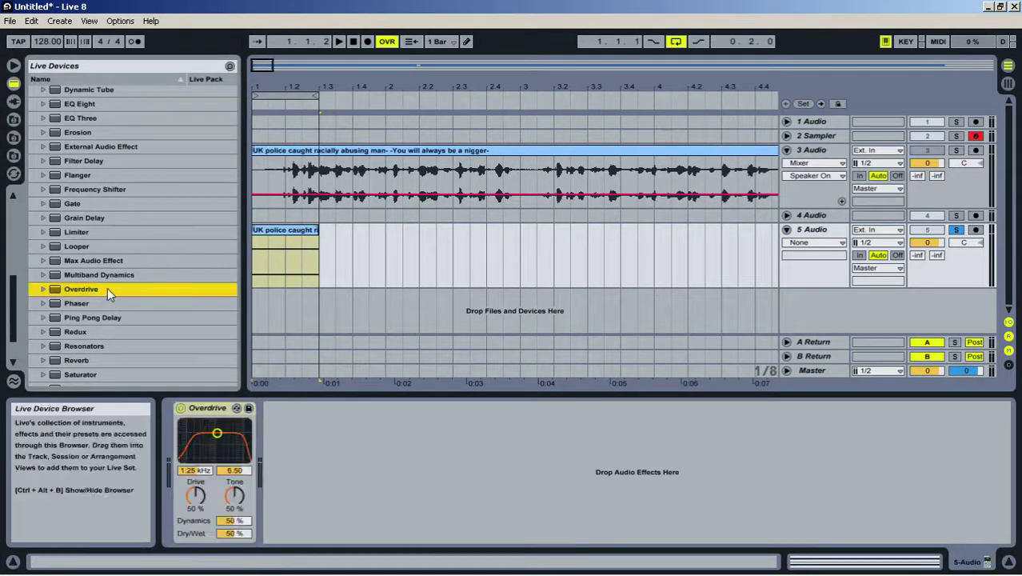
pyautogui.press('space')
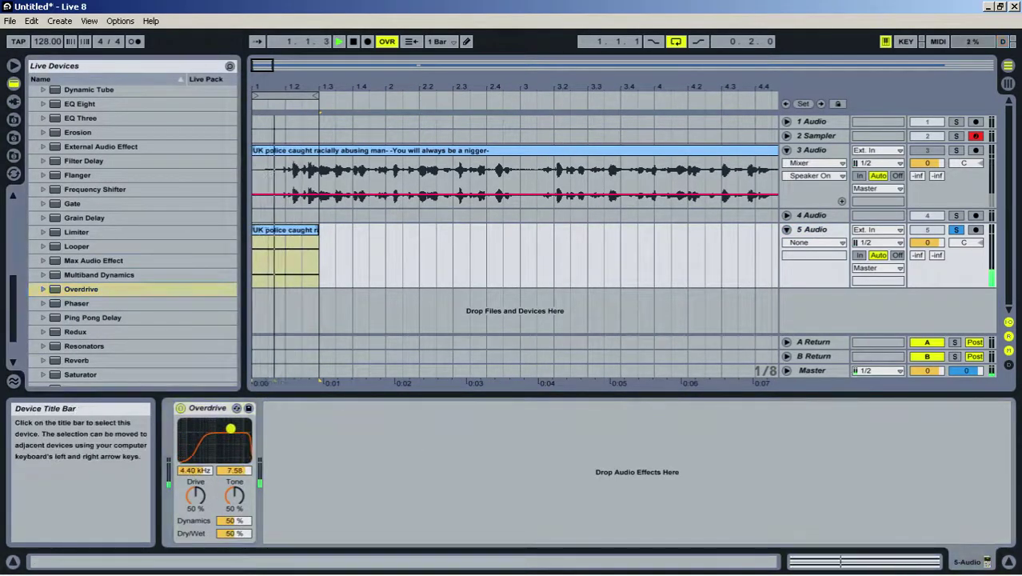
pyautogui.scroll(-3, 133, 305)
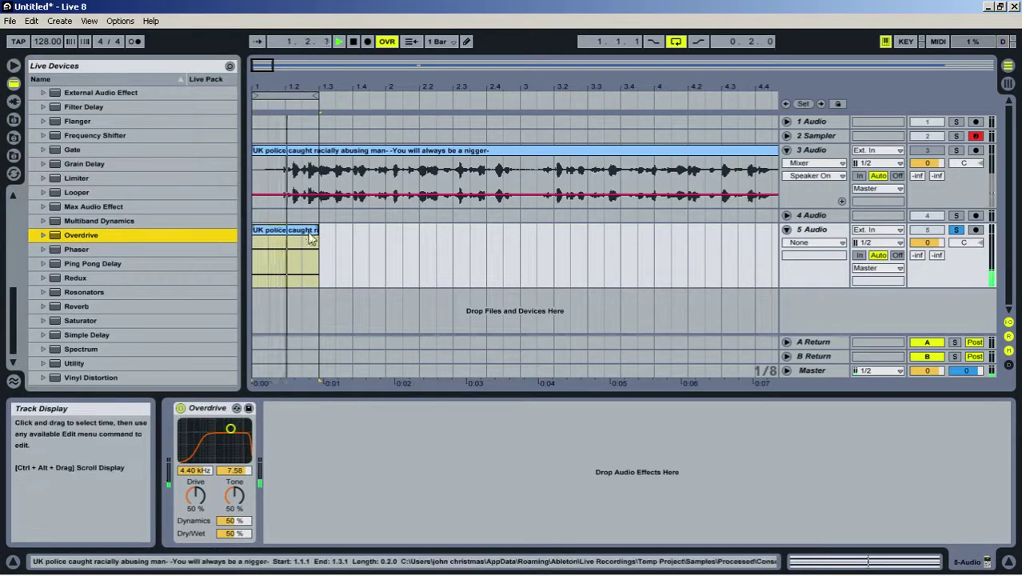
# Duplicate the half-bar clip on 5 Audio repeatedly until the copies fill the track up to bar 8
pyautogui.click(285, 256)
pyautogui.hotkey('ctrl', 'd')
pyautogui.hotkey('ctrl', 'd')
pyautogui.hotkey('ctrl', 'd')
pyautogui.hotkey('ctrl', 'd')
pyautogui.hotkey('ctrl', 'd')
pyautogui.moveTo(391, 88); pyautogui.dragTo(391, 41)
pyautogui.hotkey('ctrl', 'd')
pyautogui.hotkey('ctrl', 'd')
pyautogui.hotkey('ctrl', 'd')
pyautogui.hotkey('ctrl', 'd')
pyautogui.hotkey('ctrl', 'd')
pyautogui.hotkey('ctrl', 'd')
pyautogui.hotkey('ctrl', 'd')
pyautogui.hotkey('ctrl', 'd')
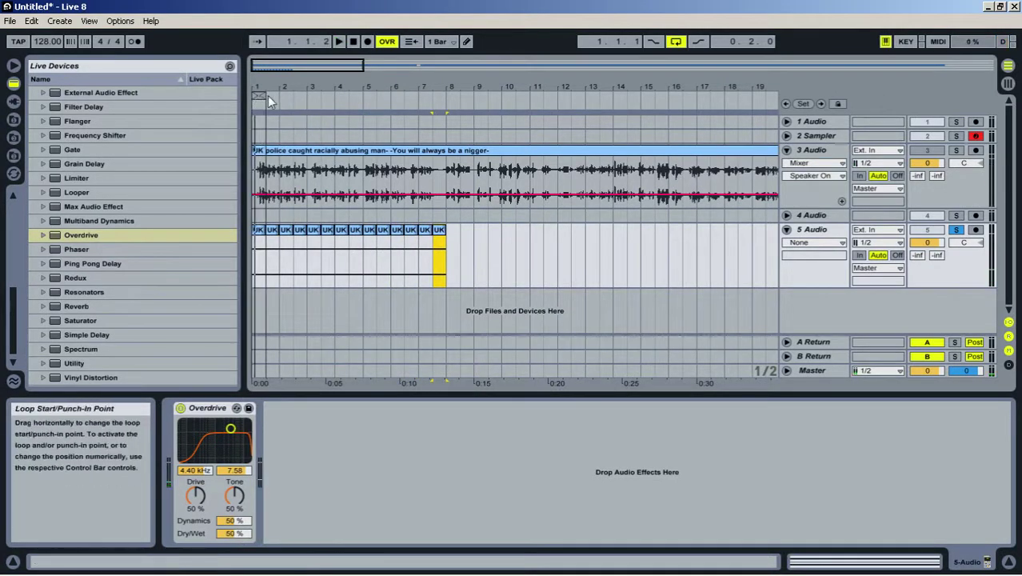
# Extend the loop to 7 bars and consolidate the 5 Audio clips from 1.1.1 to 8.1.1 into one clip
pyautogui.moveTo(268, 96); pyautogui.dragTo(439, 113)
pyautogui.moveTo(450, 262); pyautogui.dragTo(190, 230)
pyautogui.hotkey('ctrl', 'j')
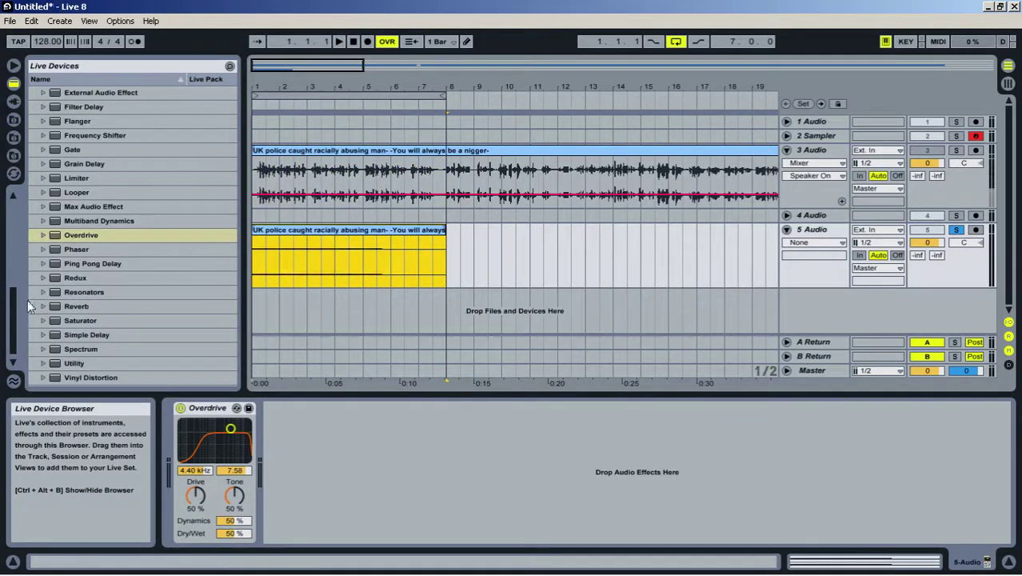
# Add a Reverb after the Overdrive with its quality set to High and Dry/Wet at 29%
pyautogui.scroll(-1, 27, 306)
pyautogui.moveTo(76, 293); pyautogui.dragTo(573, 489)
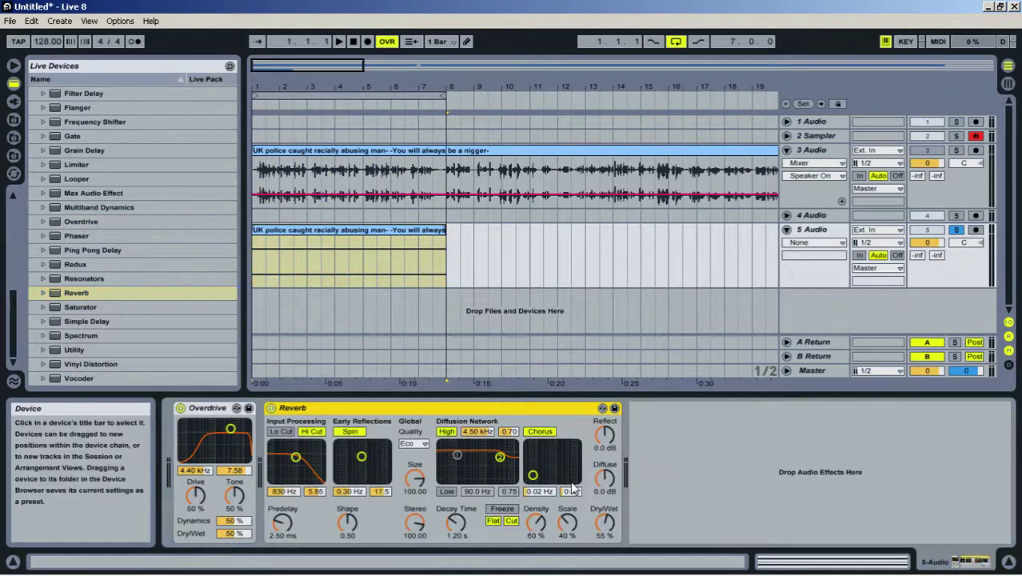
pyautogui.click(414, 443)
pyautogui.click(414, 471)
pyautogui.moveTo(605, 522); pyautogui.dragTo(605, 544)
# Automate the Reverb's Decay Time to rise from 1.20 s at bar 1 to about 21.3 s at bar 8
pyautogui.click(456, 522)
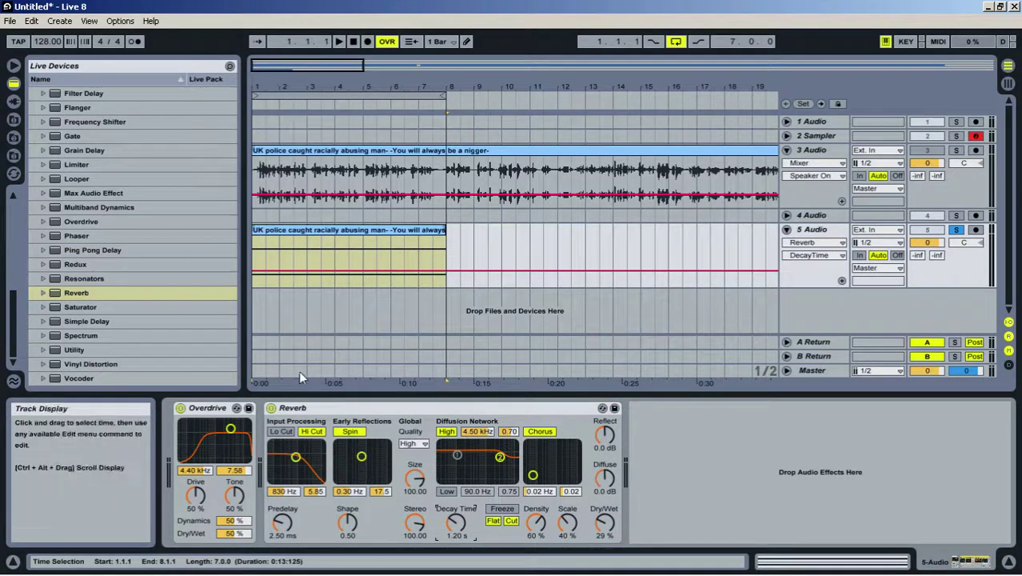
pyautogui.click(256, 276)
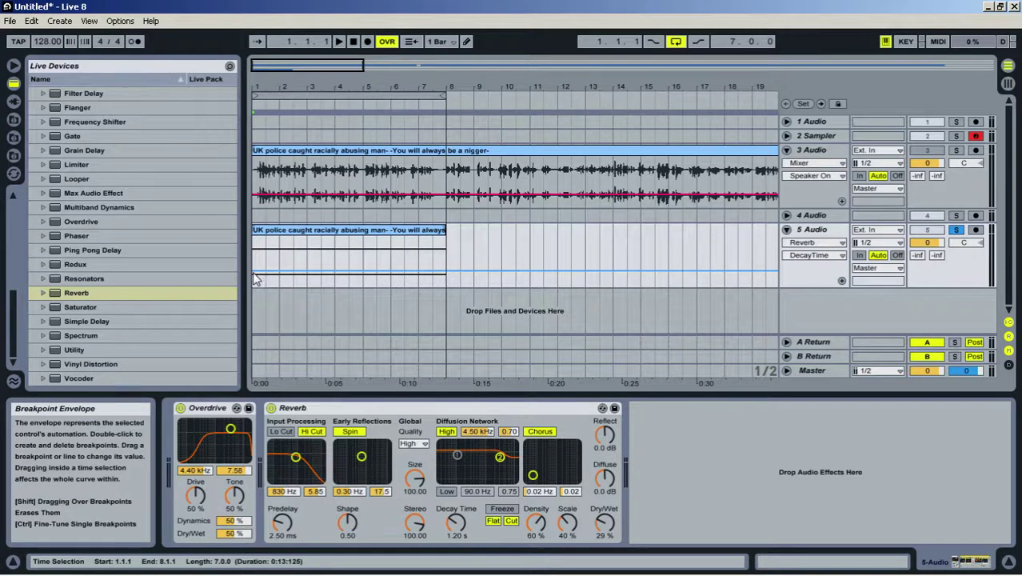
pyautogui.doubleClick(256, 274)
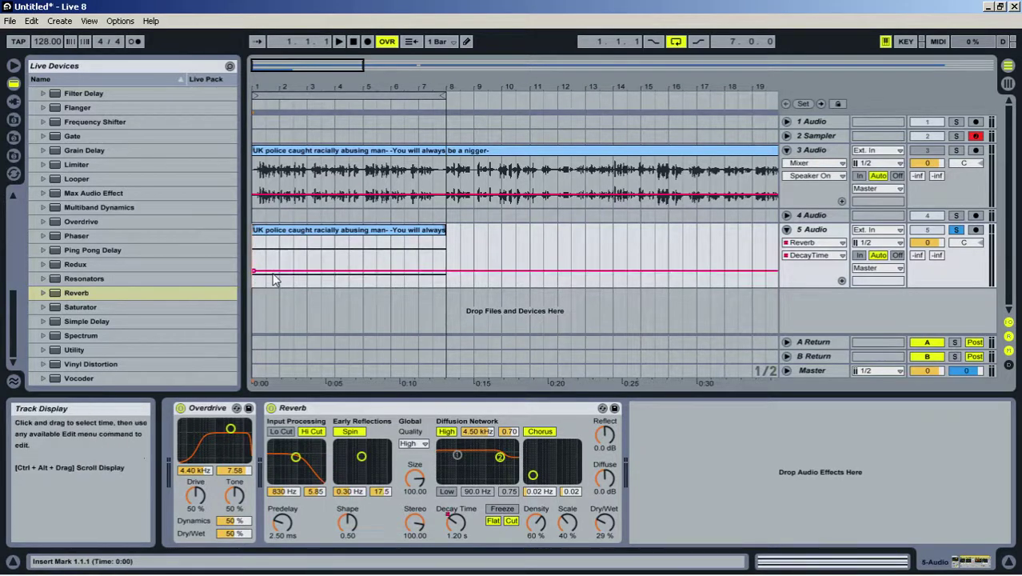
pyautogui.moveTo(273, 277); pyautogui.dragTo(446, 245)
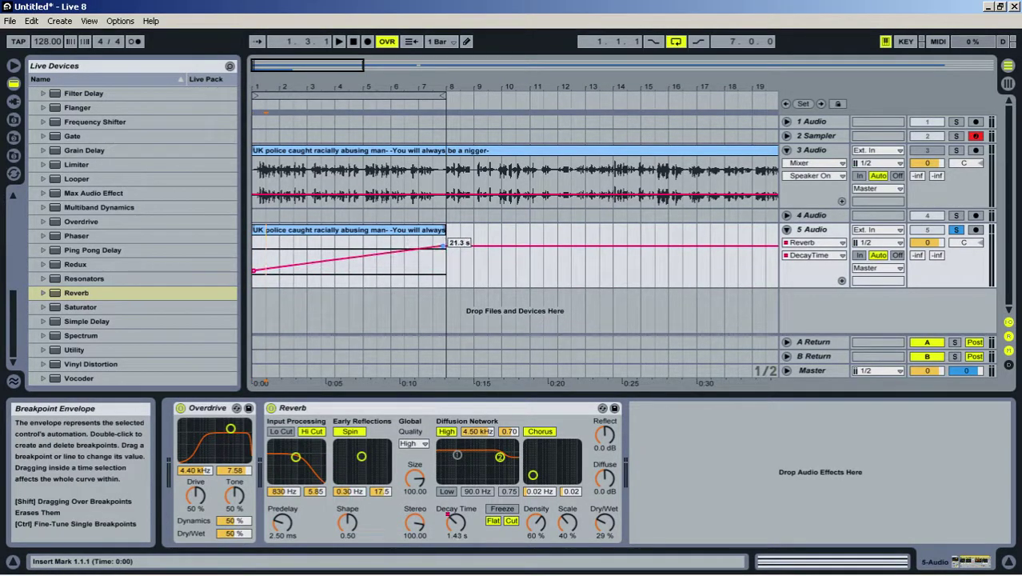
# Play the looped 5 Audio clip and raise the Reverb's Dry/Wet to 62%
pyautogui.click(356, 232)
pyautogui.press('space')
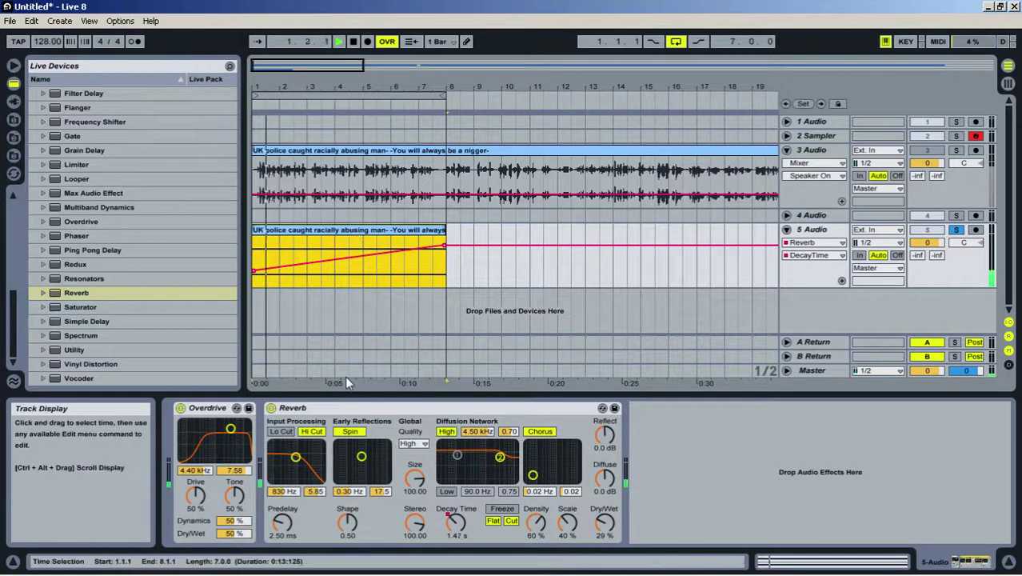
pyautogui.moveTo(606, 524); pyautogui.dragTo(605, 496)
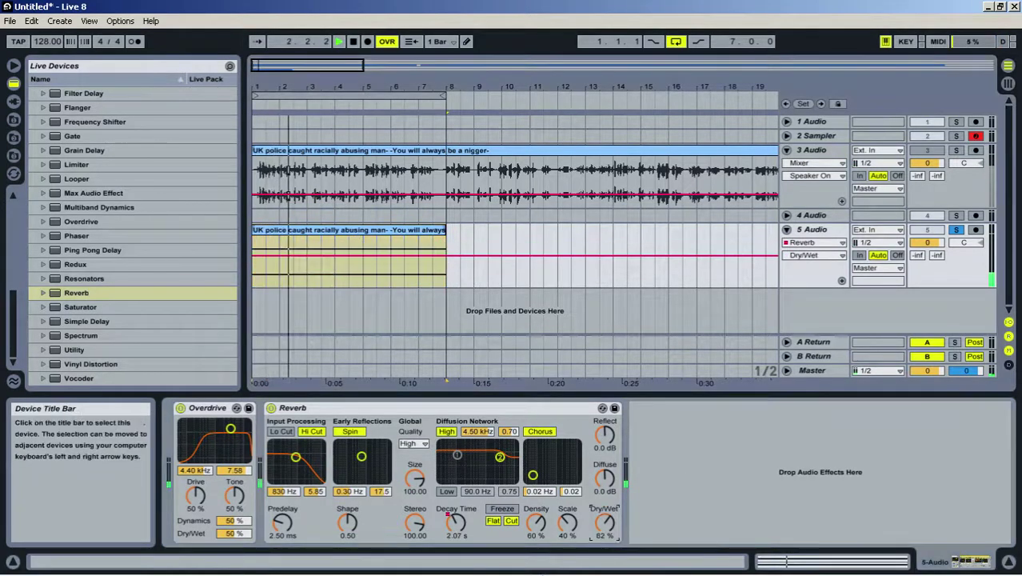
# Turn off the Reverb's Chorus and switch its input filter from Hi Cut to Lo Cut at 18.0 kHz, 4.75
pyautogui.click(541, 432)
pyautogui.click(284, 432)
pyautogui.click(311, 432)
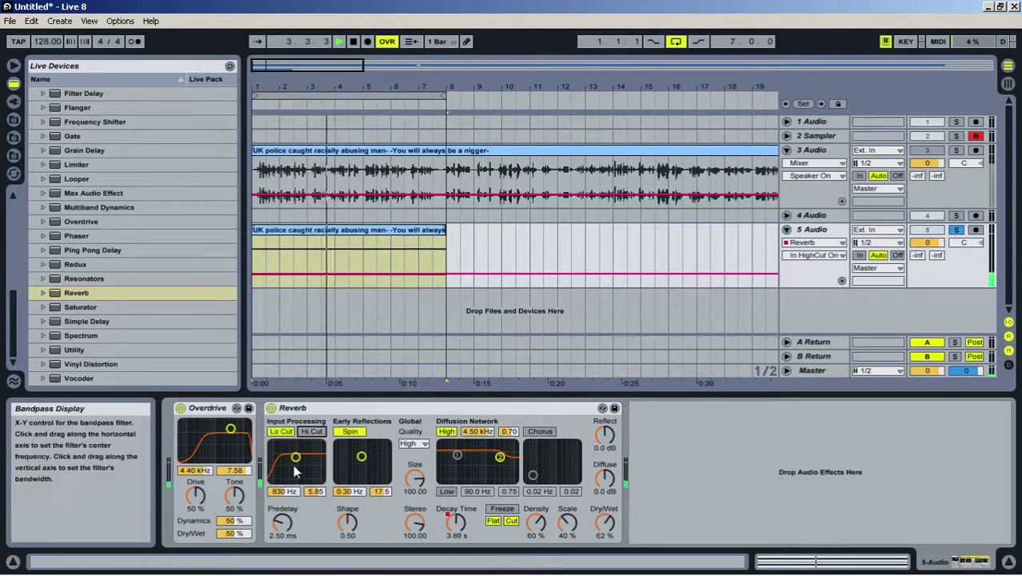
pyautogui.moveTo(296, 470); pyautogui.dragTo(320, 466)
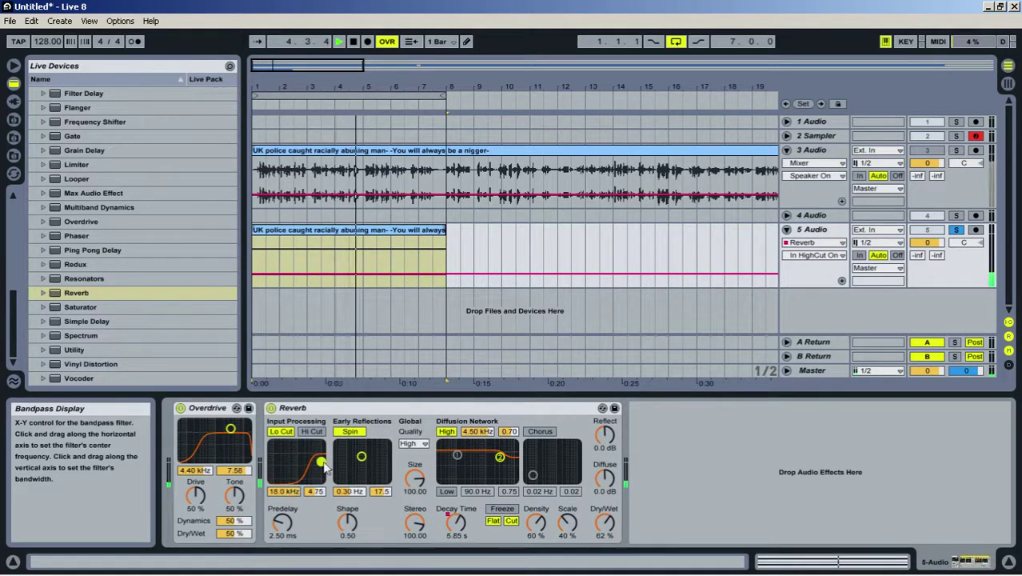
# Set the Reverb's Low shelf to 186 Hz, 0.30, High to 16.0 kHz, 0.85, Size to 156.10, Shape to 0.75 and Predelay to 9.64 ms
pyautogui.moveTo(457, 455); pyautogui.dragTo(459, 461)
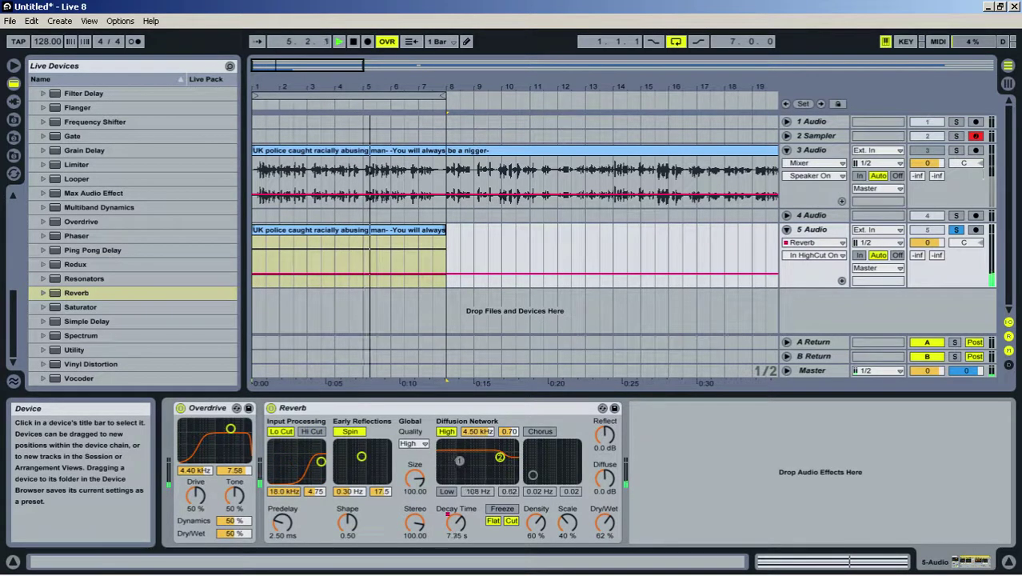
pyautogui.click(450, 491)
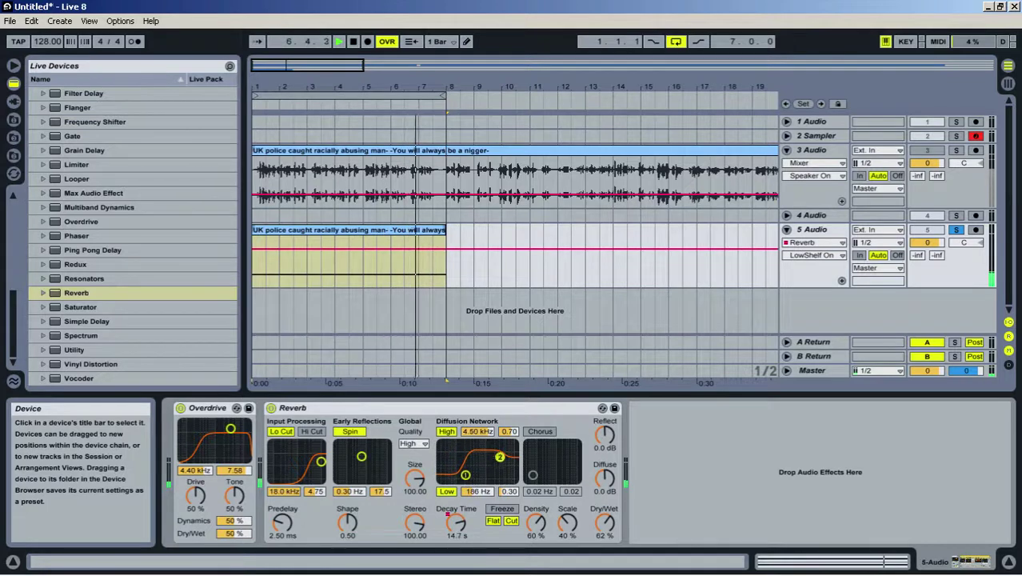
pyautogui.moveTo(414, 480); pyautogui.dragTo(414, 470)
pyautogui.moveTo(348, 524); pyautogui.dragTo(348, 498)
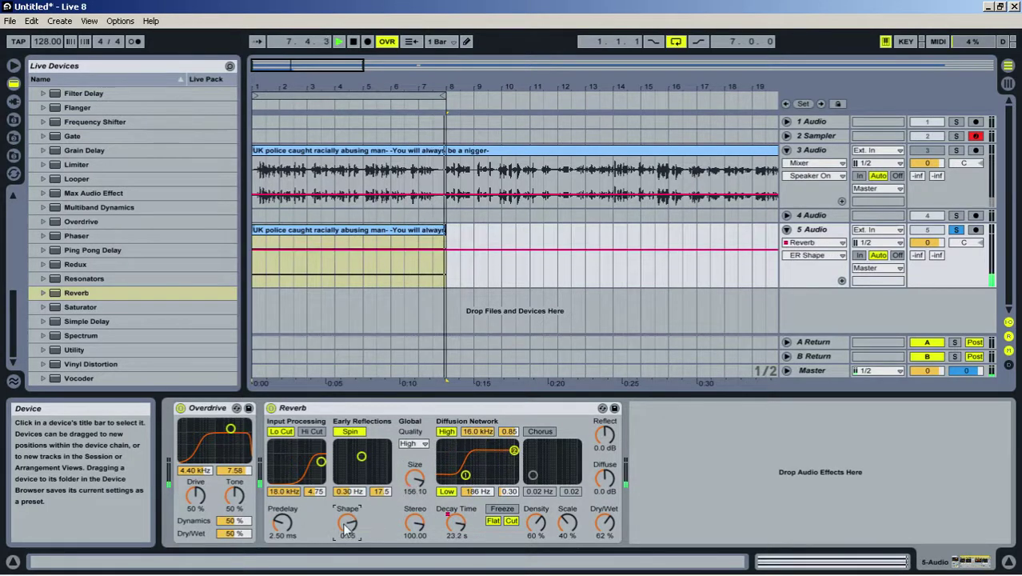
pyautogui.moveTo(282, 524); pyautogui.dragTo(281, 512)
# Set the Overdrive filter to 7.12 kHz, 8.11 with Dry/Wet at 100%, and the Reverb's Dry/Wet to 46%
pyautogui.moveTo(231, 429); pyautogui.dragTo(236, 426)
pyautogui.moveTo(240, 534); pyautogui.dragTo(240, 504)
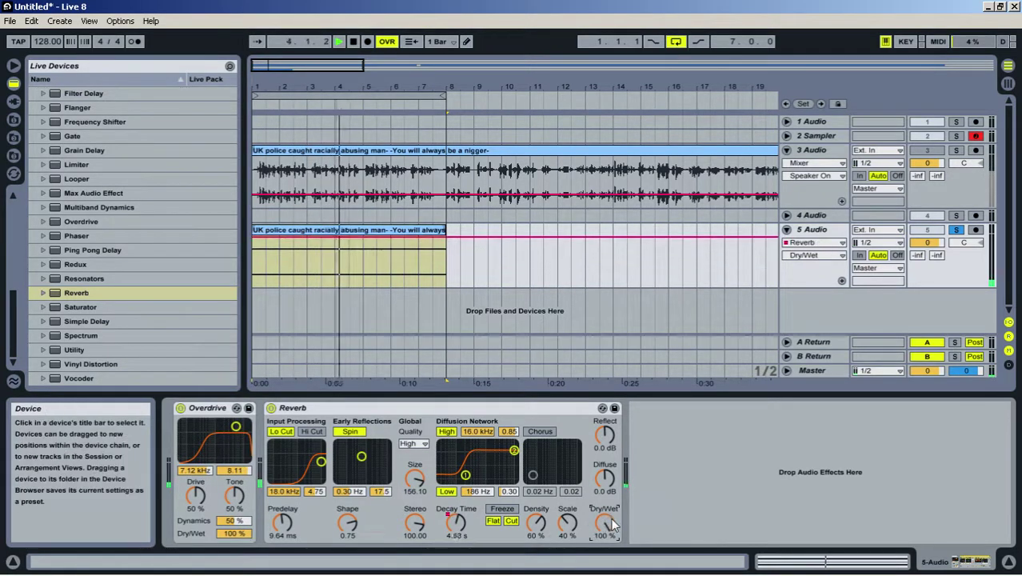
pyautogui.moveTo(604, 525); pyautogui.dragTo(604, 538)
# Insert a Compressor before the Overdrive on 5 Audio and set its Threshold to -39.1 dB
pyautogui.scroll(4, 76, 168)
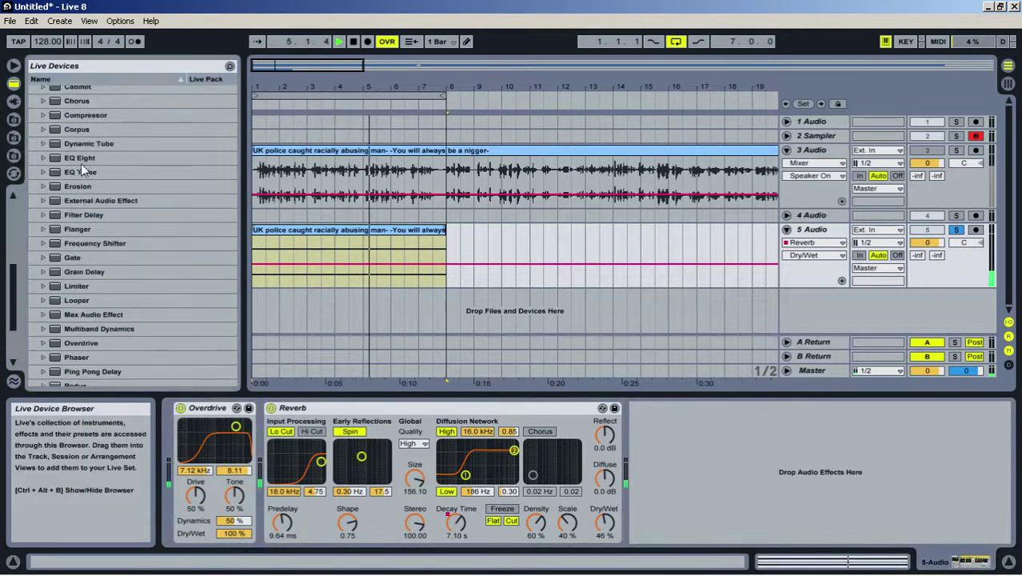
pyautogui.moveTo(83, 156); pyautogui.dragTo(176, 456)
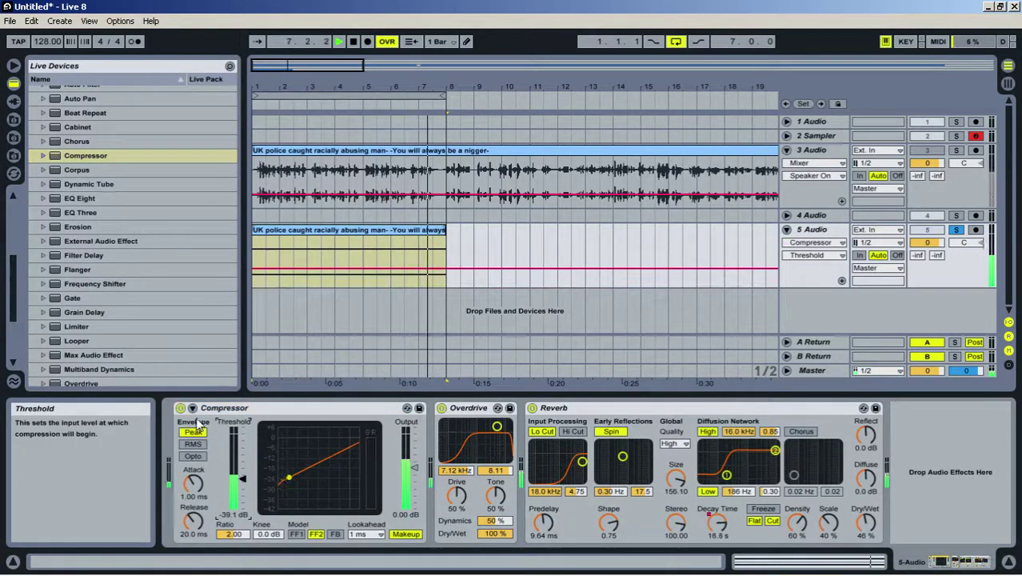
pyautogui.click(192, 408)
pyautogui.click(192, 408)
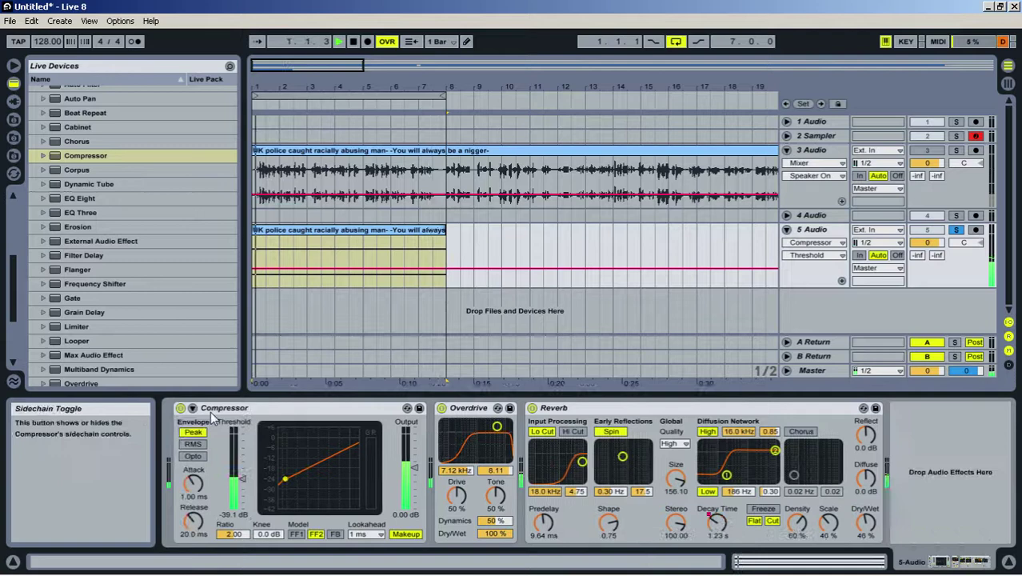
pyautogui.click(414, 480)
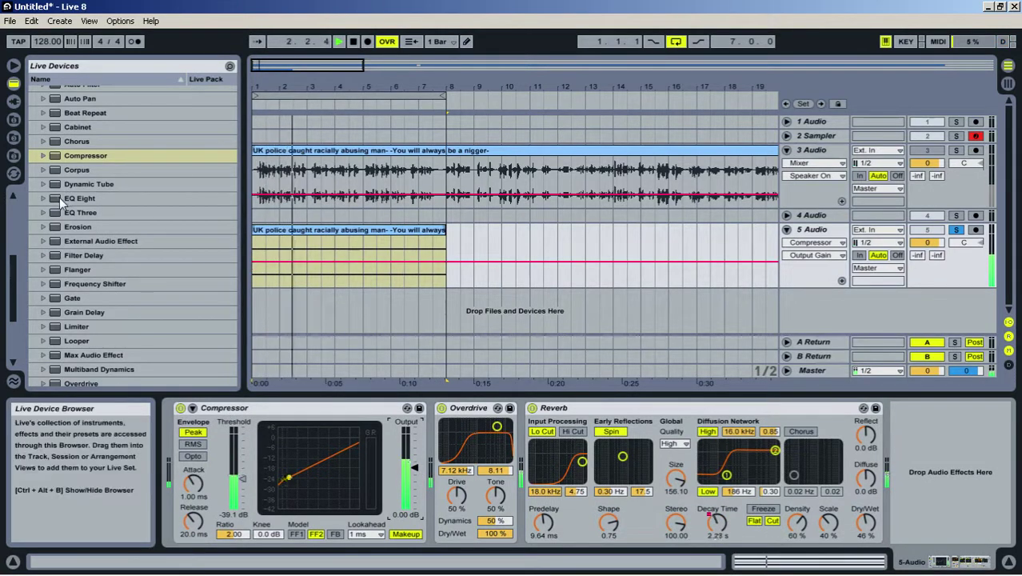
# Add an EQ Eight after the Reverb and make band 1 a low cut at 725 Hz with Q 0.77
pyautogui.moveTo(61, 200); pyautogui.dragTo(964, 470)
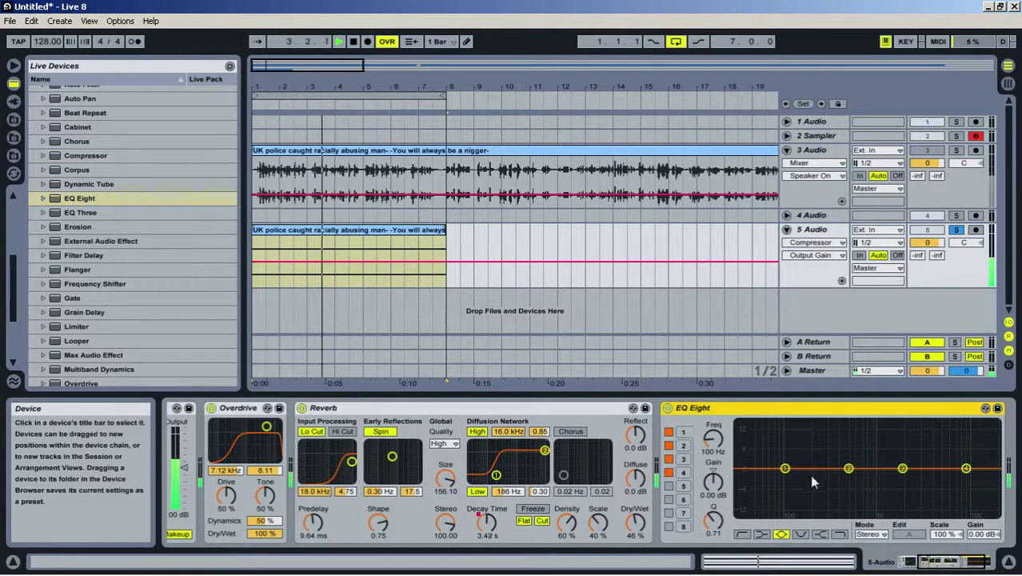
pyautogui.click(743, 533)
pyautogui.moveTo(787, 485); pyautogui.dragTo(864, 478)
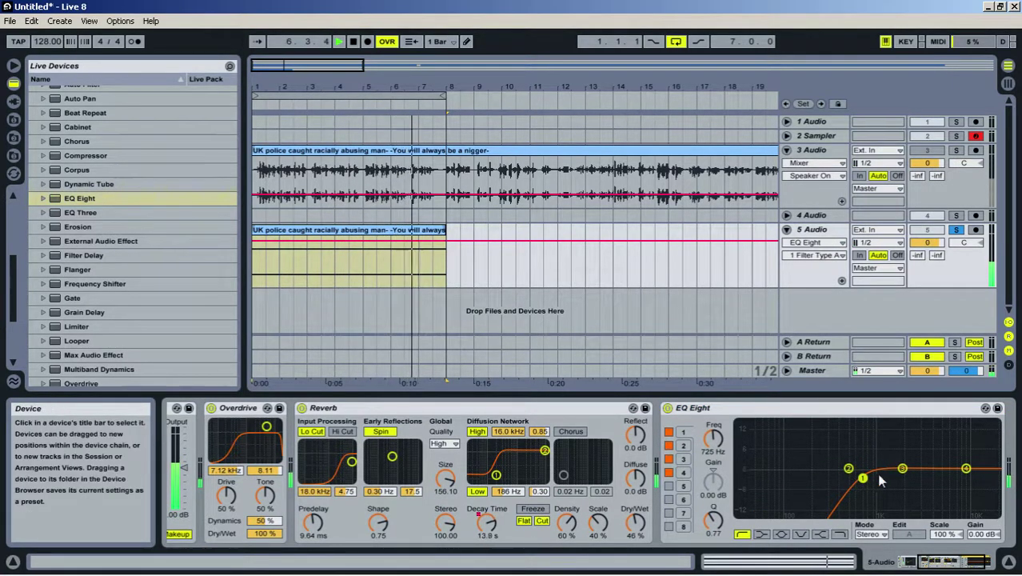
# Move the EQ Eight's band 1 low cut to 1.55 kHz with Q 1.04 and append an Overdrive filtered at 1.46 kHz, 1.74
pyautogui.moveTo(865, 478); pyautogui.dragTo(880, 478)
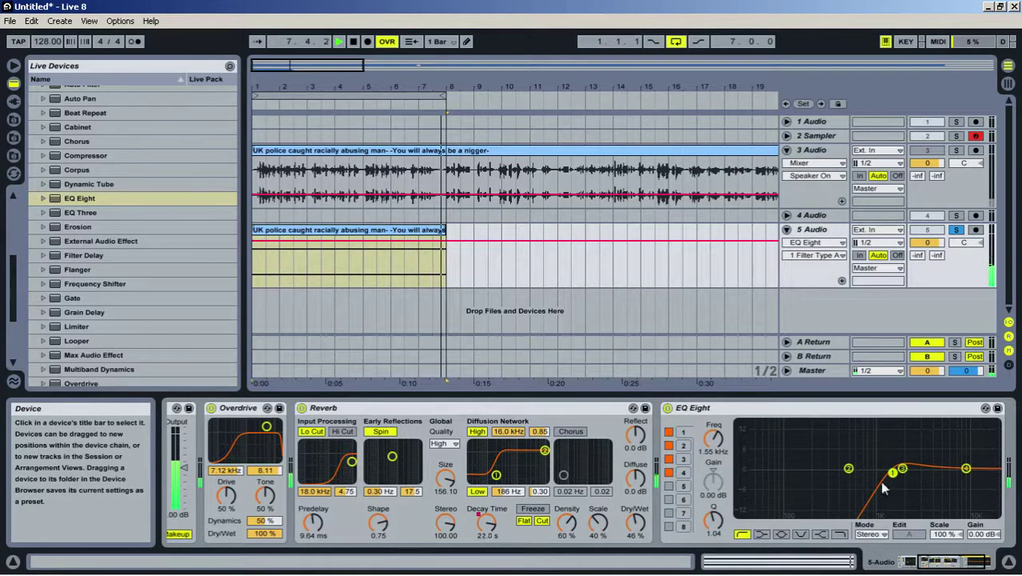
pyautogui.doubleClick(419, 407)
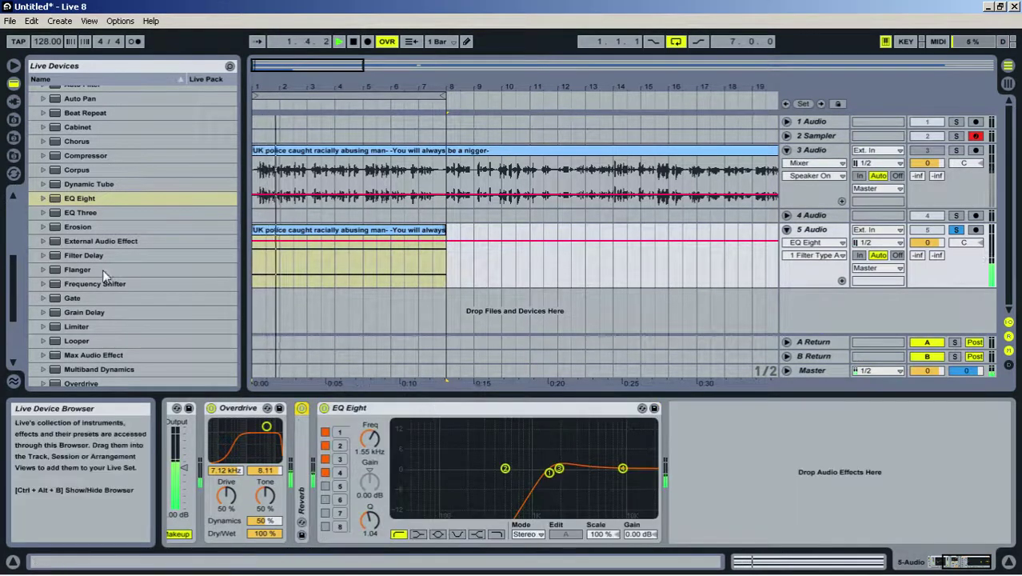
pyautogui.click(132, 227)
pyautogui.moveTo(93, 383); pyautogui.dragTo(727, 472)
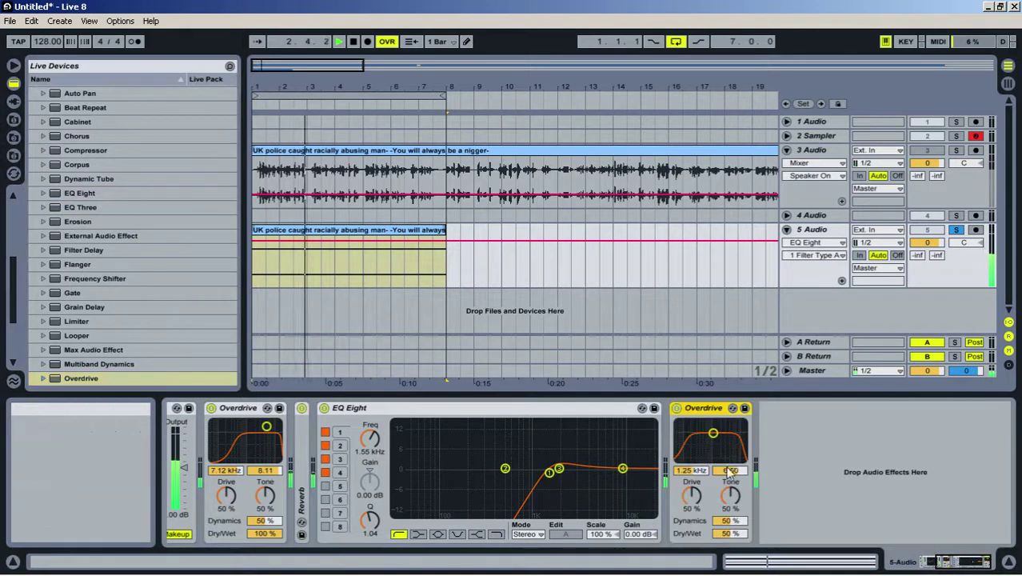
pyautogui.moveTo(713, 434); pyautogui.dragTo(713, 457)
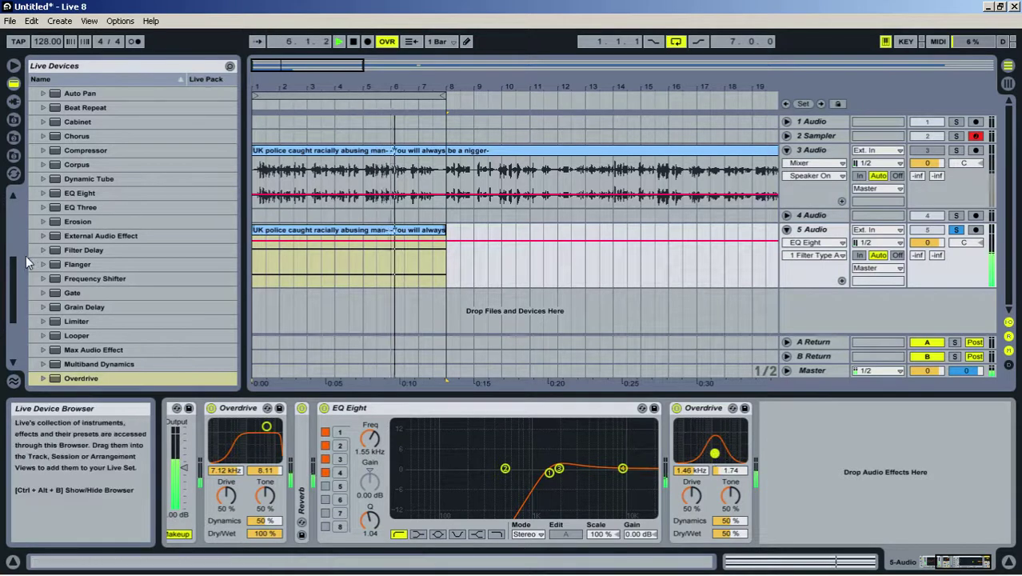
# Append a High-quality Reverb with only Lo Cut enabled, input filter at 4.72 kHz, 6.70, Dry/Wet at 32% and Decay Time at 1.84 s
pyautogui.scroll(-4, 66, 303)
pyautogui.moveTo(66, 300); pyautogui.dragTo(870, 483)
pyautogui.click(796, 443)
pyautogui.click(796, 473)
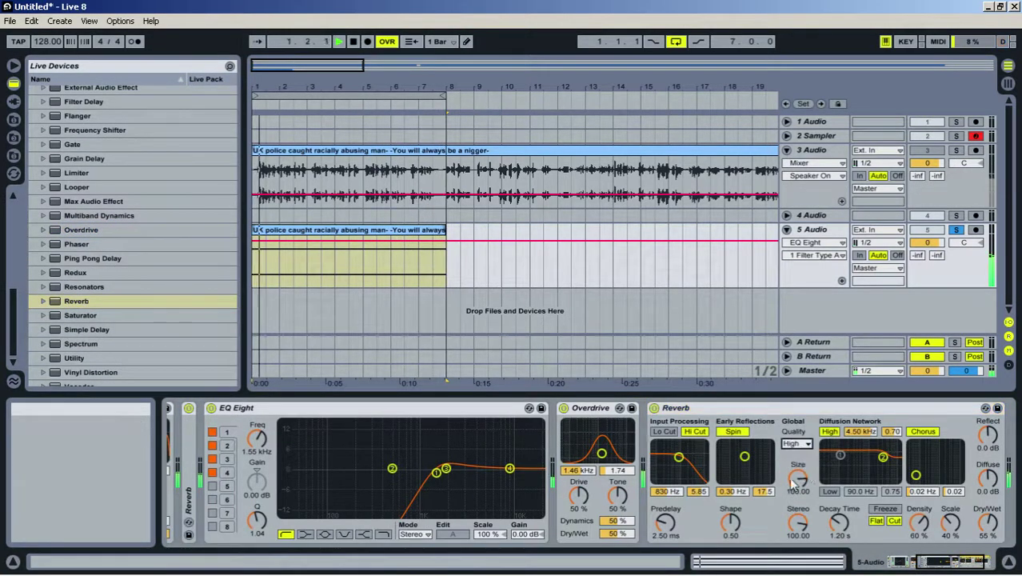
pyautogui.click(664, 431)
pyautogui.click(697, 432)
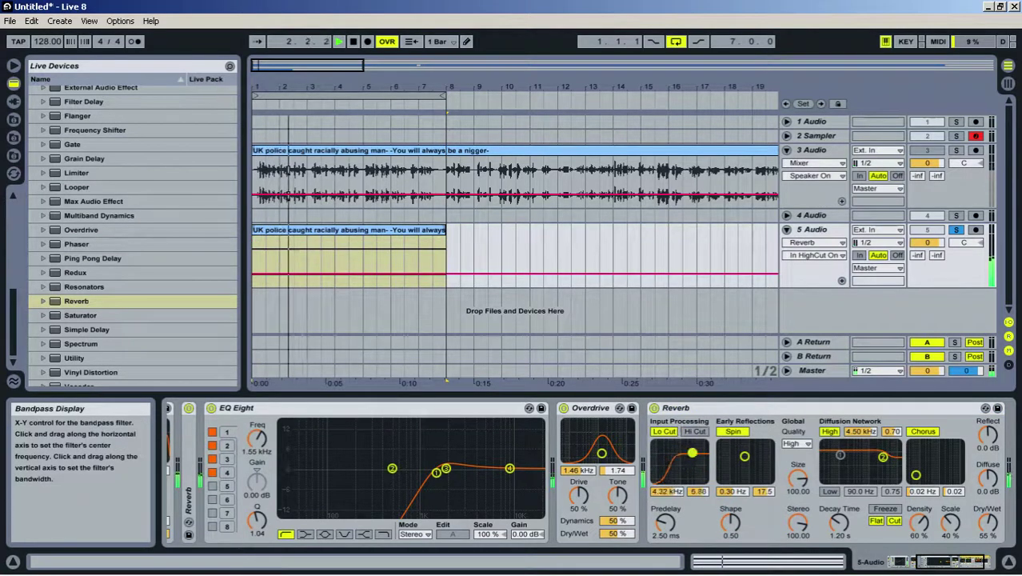
pyautogui.moveTo(693, 453); pyautogui.dragTo(694, 453)
pyautogui.moveTo(988, 523); pyautogui.dragTo(988, 541)
pyautogui.moveTo(840, 522); pyautogui.dragTo(840, 515)
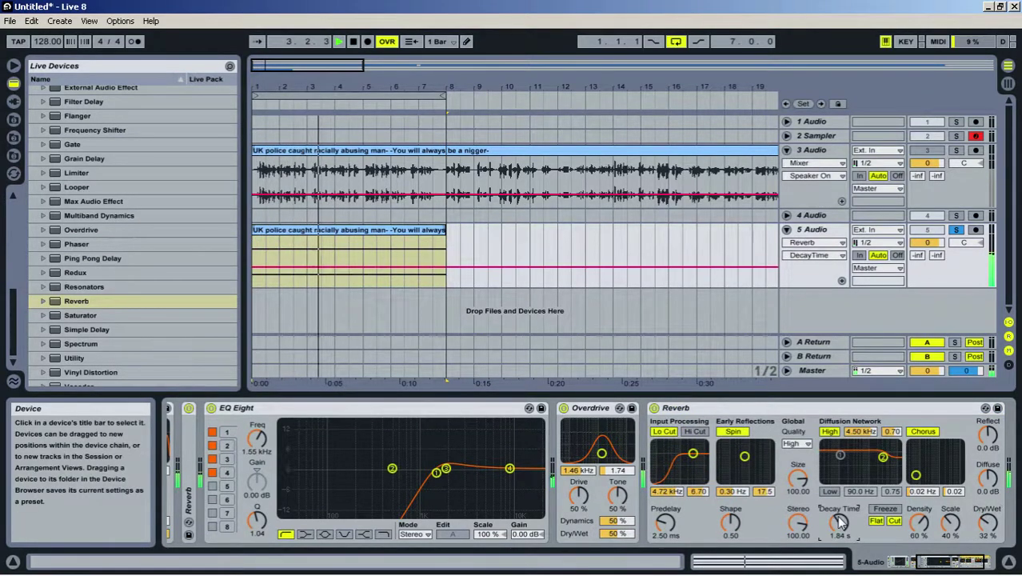
# Add a second EQ Eight after the last Reverb, make band 1 a low cut at 599 Hz with Q 0.91, and fold the device
pyautogui.doubleClick(448, 409)
pyautogui.scroll(2, 82, 230)
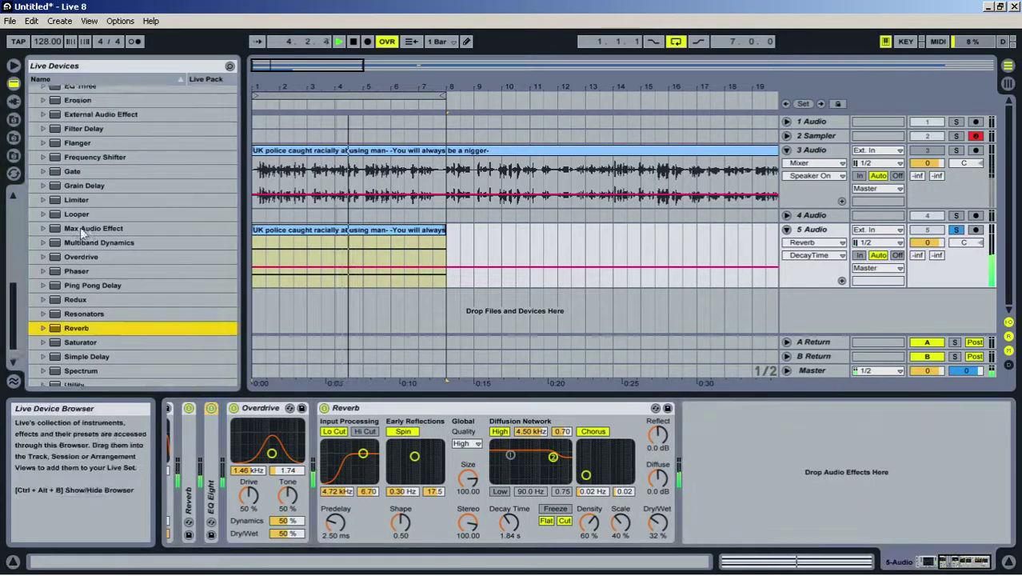
pyautogui.doubleClick(82, 100)
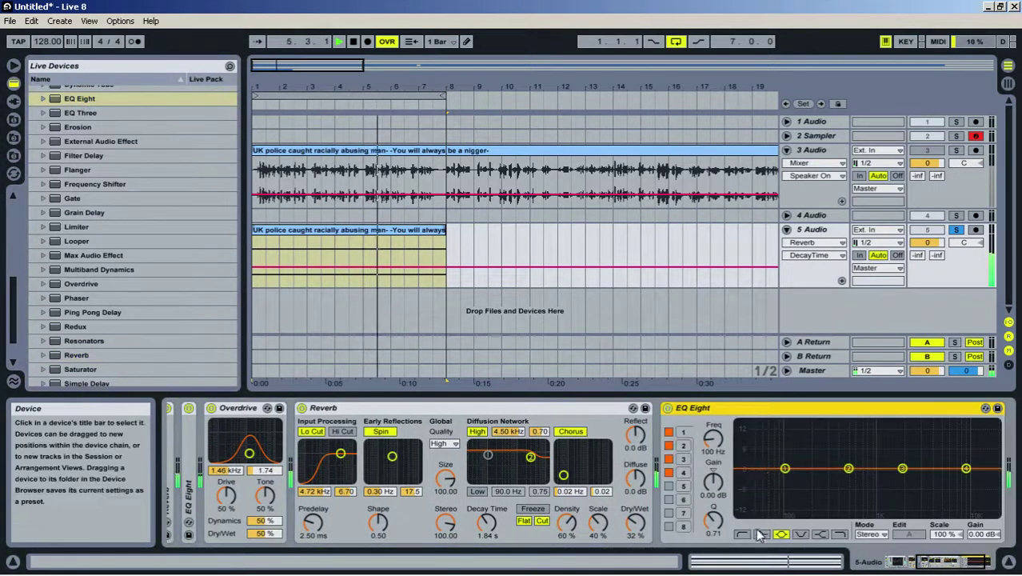
pyautogui.click(744, 535)
pyautogui.moveTo(784, 477); pyautogui.dragTo(845, 475)
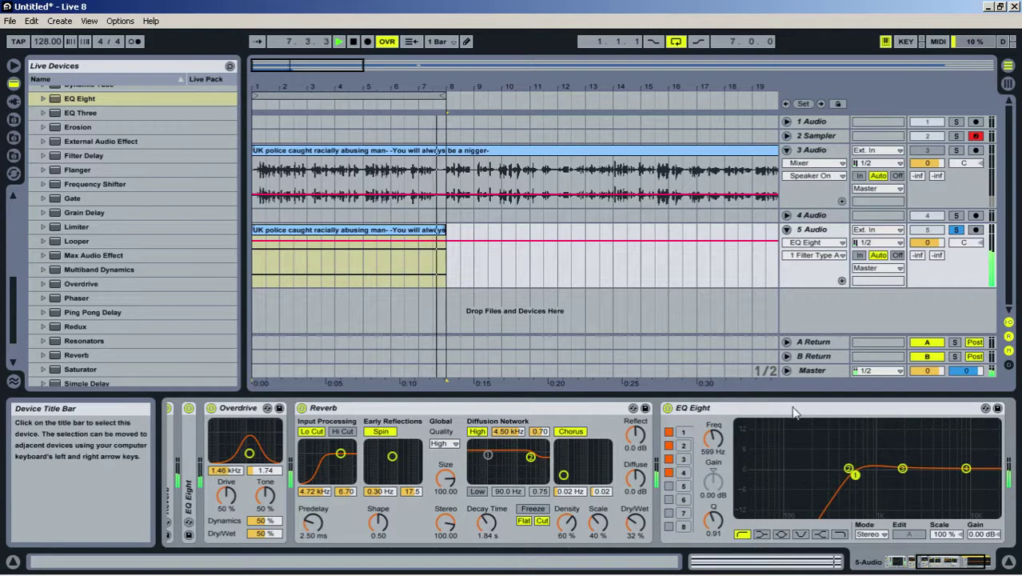
pyautogui.press('Delete')
# Add a Utility at the end of the 5 Audio device chain and set its Width to 119%
pyautogui.scroll(-1, 222, 264)
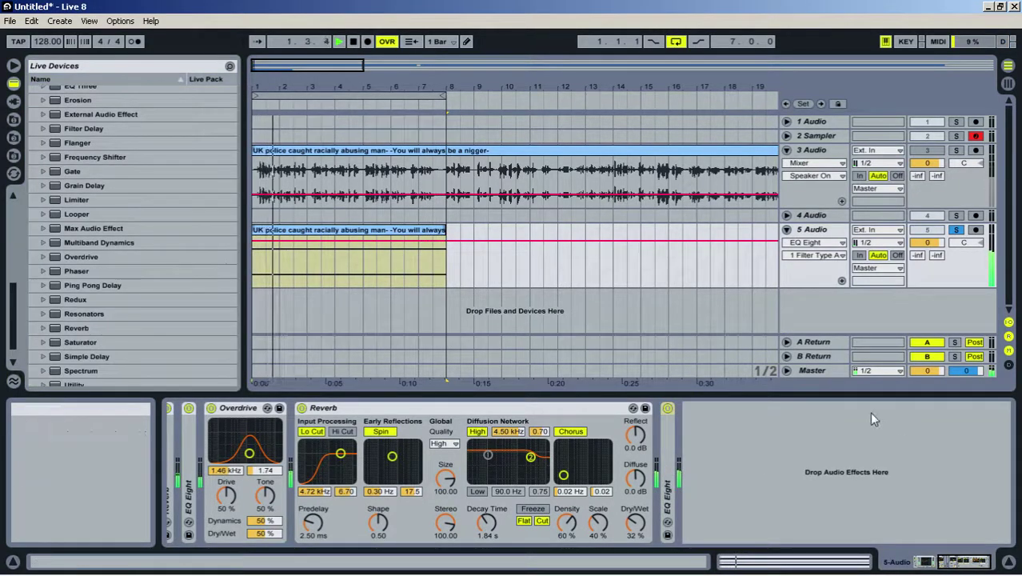
pyautogui.scroll(-1, 98, 365)
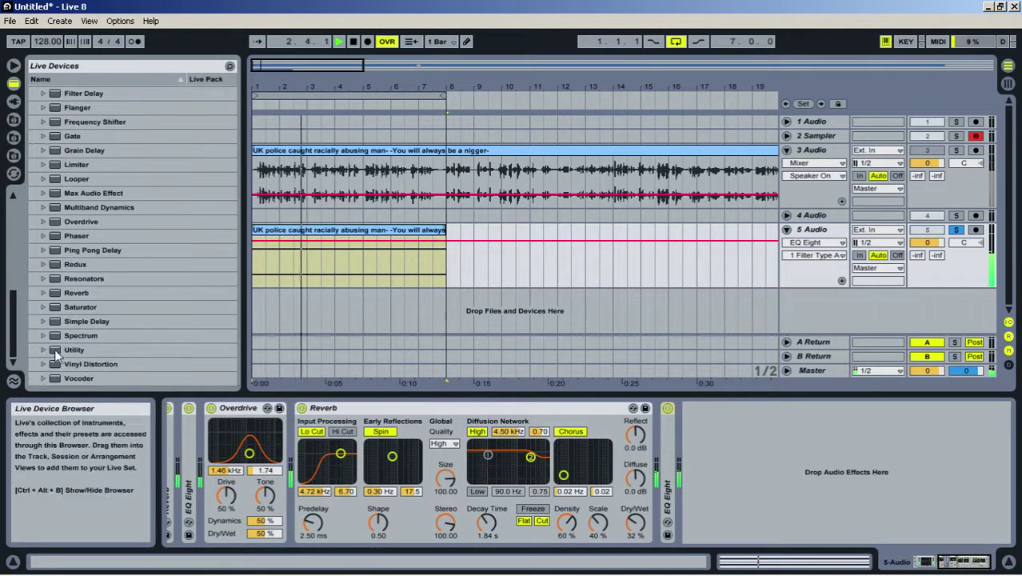
pyautogui.moveTo(58, 355); pyautogui.dragTo(862, 452)
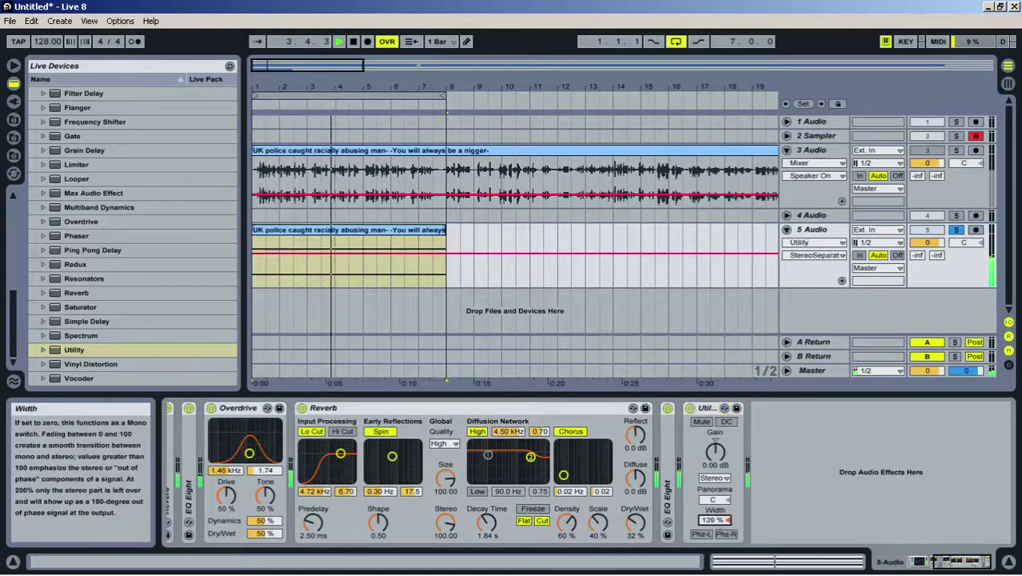
pyautogui.moveTo(715, 520); pyautogui.dragTo(714, 535)
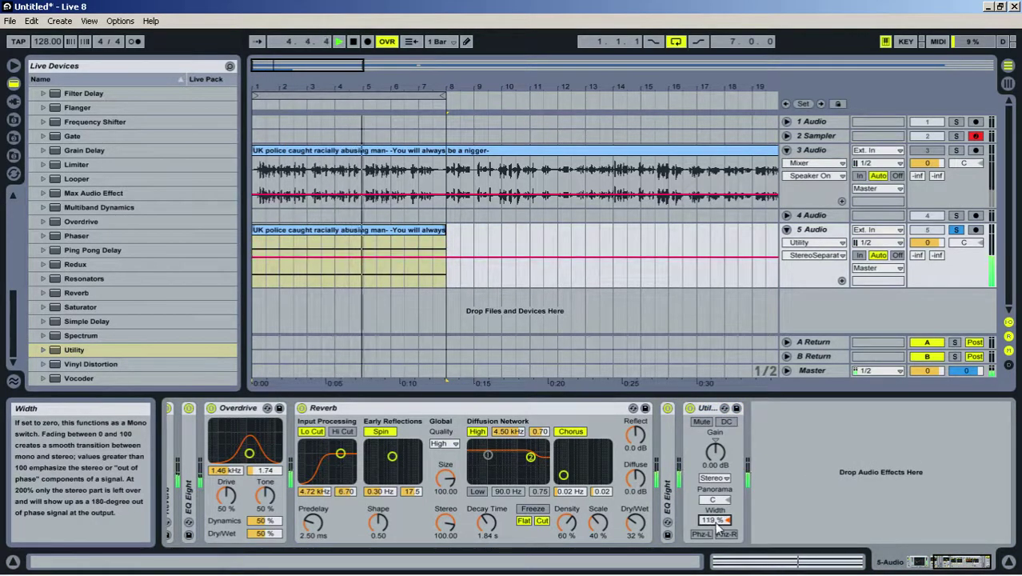
# Set the second Reverb's Decay Time to 10.3 s, Size to 500, Dry/Wet to 20% and Scale to 66%, with Chorus off
pyautogui.moveTo(486, 524); pyautogui.dragTo(438, 478)
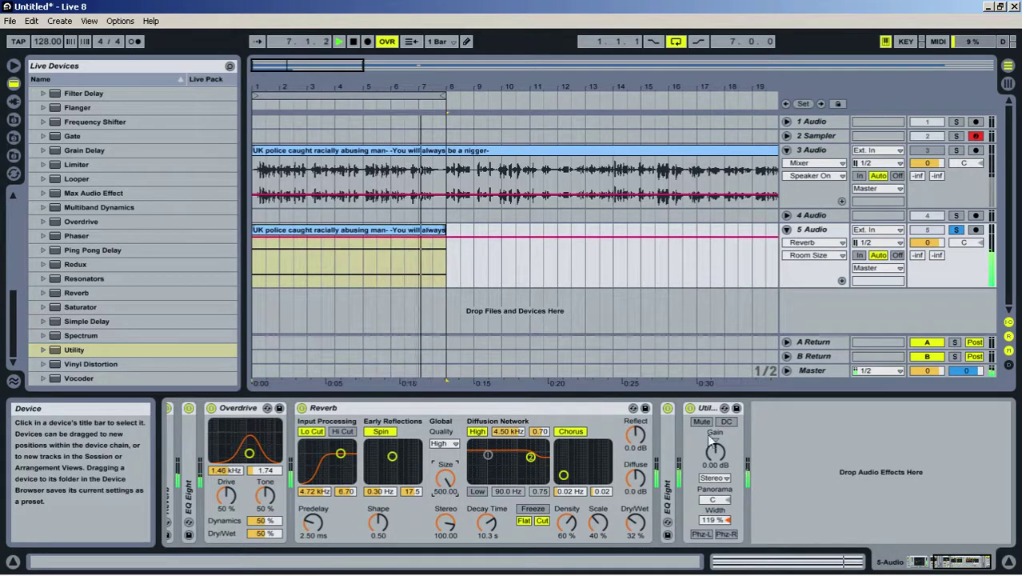
pyautogui.click(571, 432)
pyautogui.moveTo(638, 526); pyautogui.dragTo(598, 502)
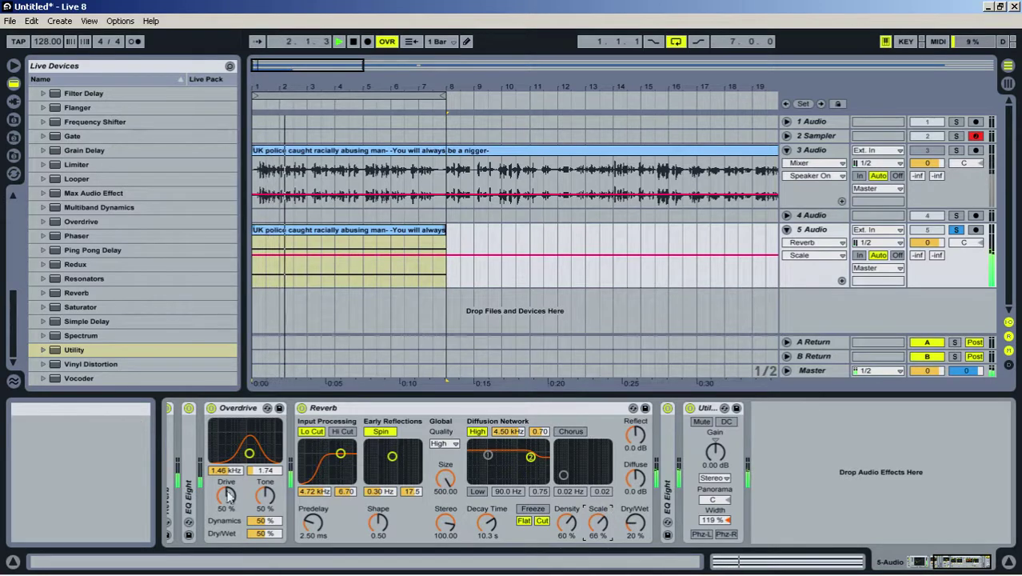
pyautogui.doubleClick(447, 409)
pyautogui.moveTo(964, 561); pyautogui.dragTo(840, 514)
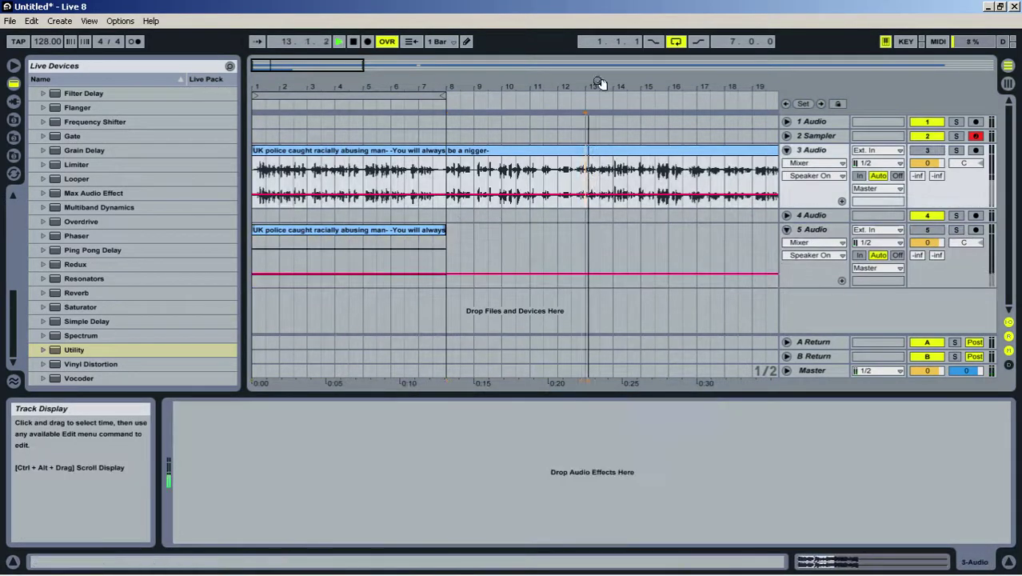
# Turn off Warp for the long clip on 3 Audio and audition it from around bar 15
pyautogui.moveTo(600, 84); pyautogui.dragTo(438, 112)
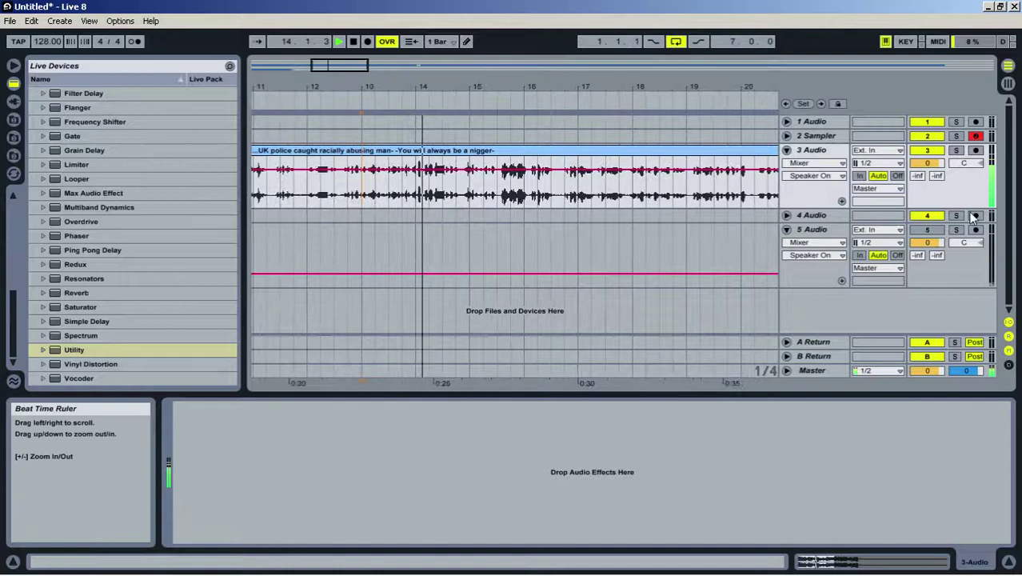
pyautogui.doubleClick(731, 152)
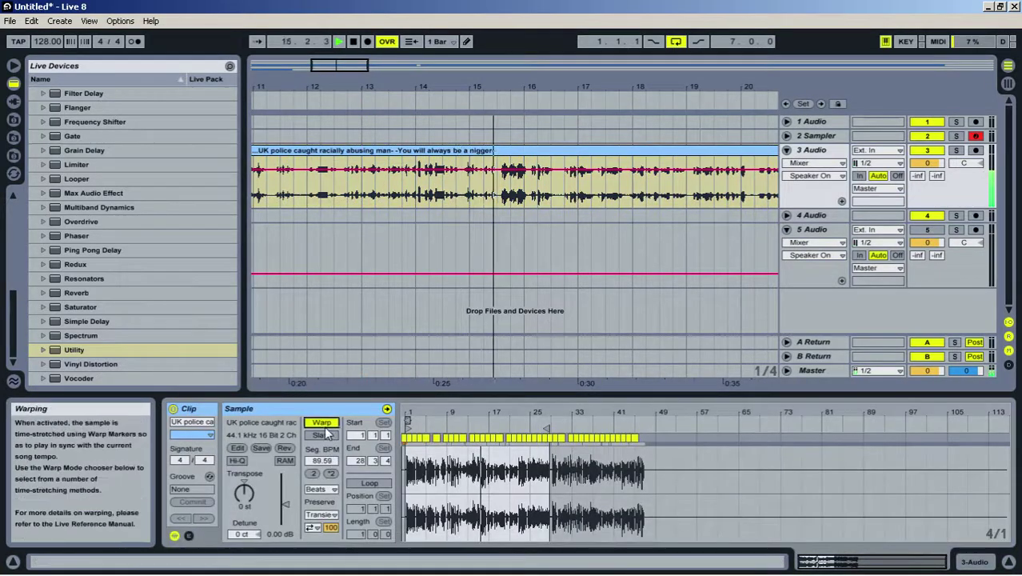
pyautogui.click(323, 424)
pyautogui.click(499, 188)
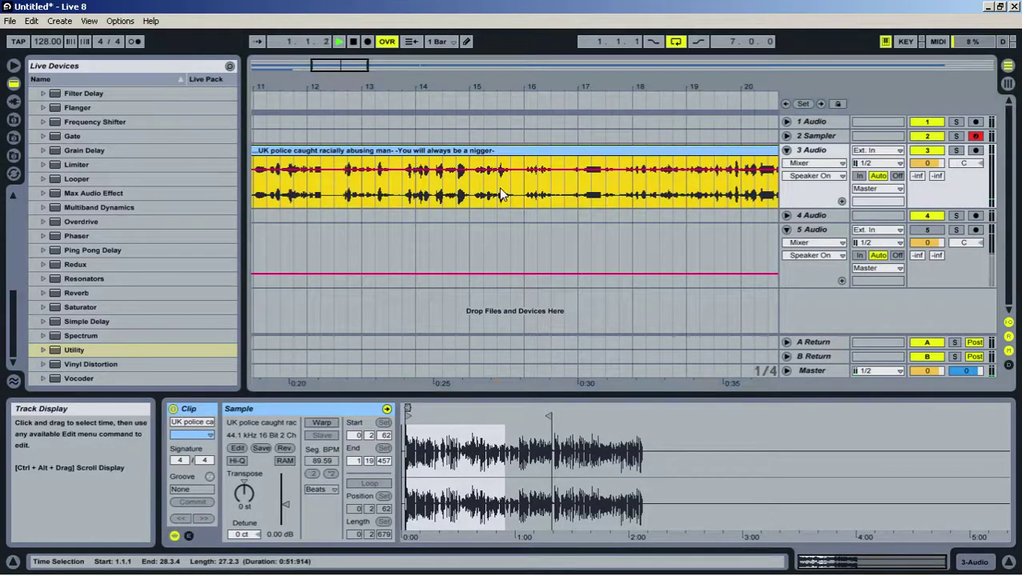
pyautogui.click(500, 189)
pyautogui.press('space')
pyautogui.press('space')
pyautogui.press('space')
pyautogui.press('space')
# Audition the end of the phrase on 3 Audio and split out the short slice from 15.3.3 to 15.3.4
pyautogui.moveTo(516, 83); pyautogui.dragTo(513, 116)
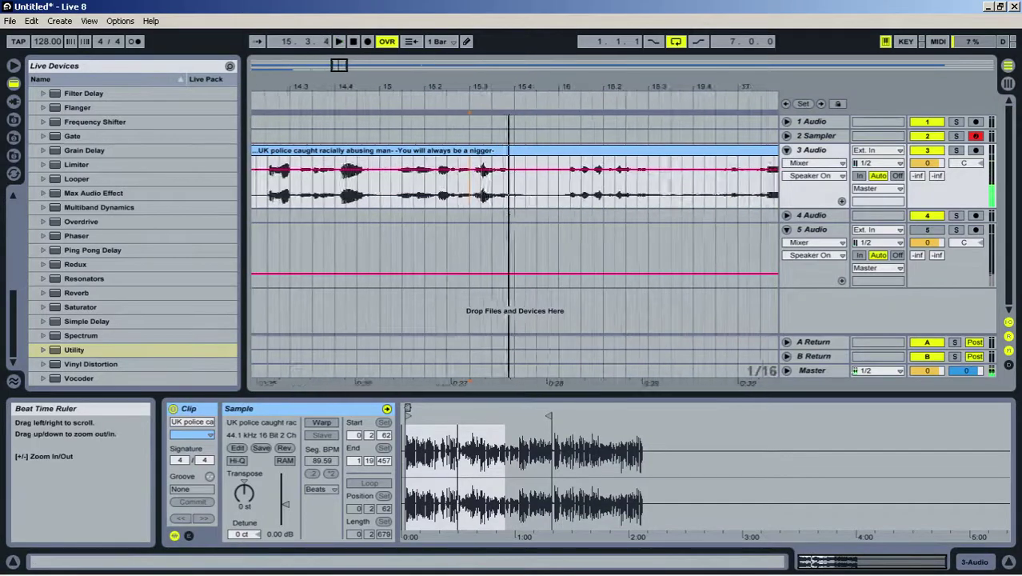
pyautogui.click(483, 186)
pyautogui.press('space')
pyautogui.moveTo(491, 187); pyautogui.dragTo(504, 193)
pyautogui.press('space')
pyautogui.press('space')
pyautogui.press('space')
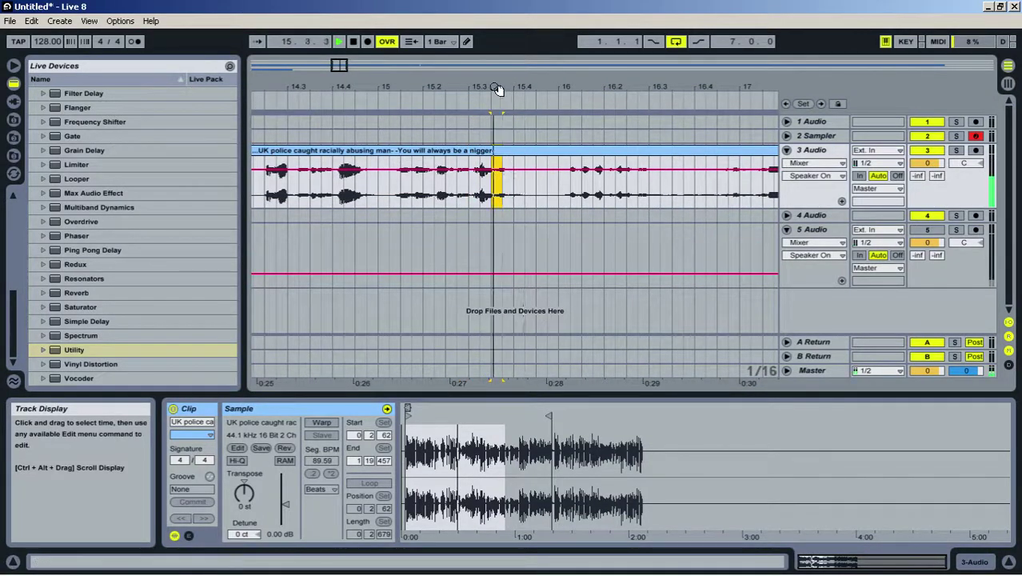
pyautogui.moveTo(498, 88); pyautogui.dragTo(492, 101)
pyautogui.press('space')
pyautogui.press('space')
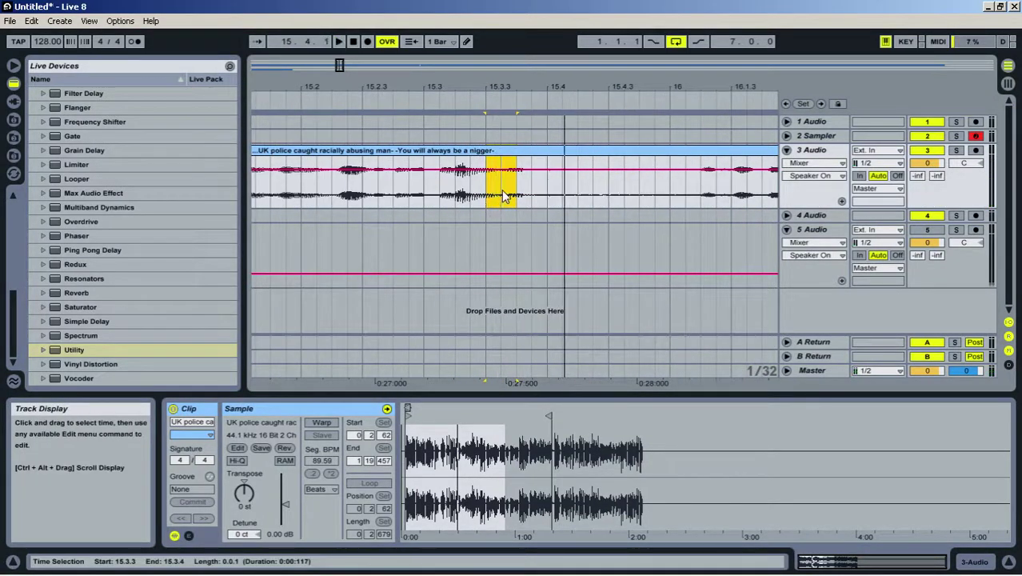
pyautogui.hotkey('ctrl', 'e')
# Insert a new audio track below 5 Audio and copy the short slice at 15.3.3 on 3 Audio
pyautogui.rightClick(808, 312)
pyautogui.click(840, 321)
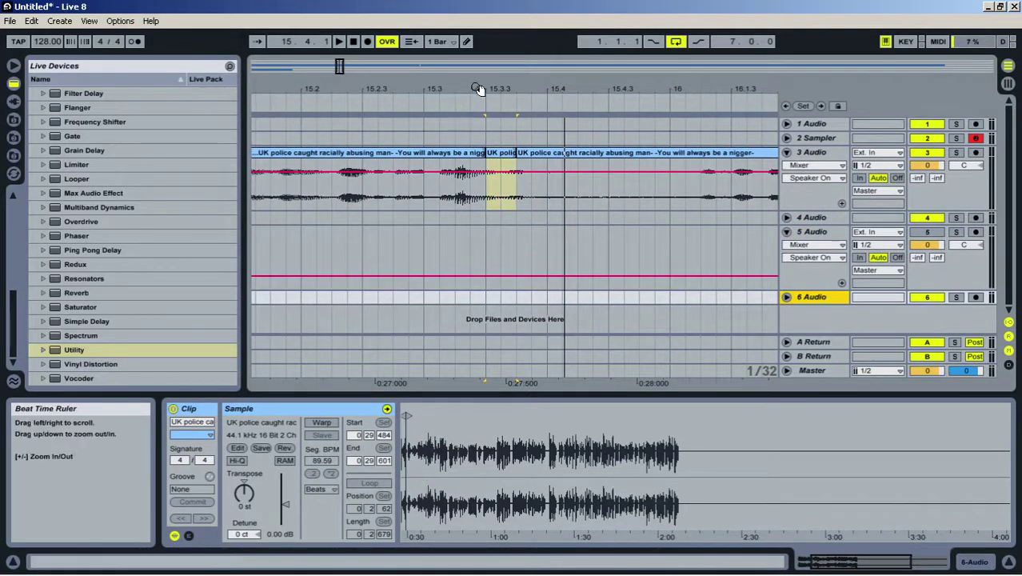
pyautogui.moveTo(480, 90); pyautogui.dragTo(561, 65)
pyautogui.click(569, 154)
pyautogui.rightClick(568, 155)
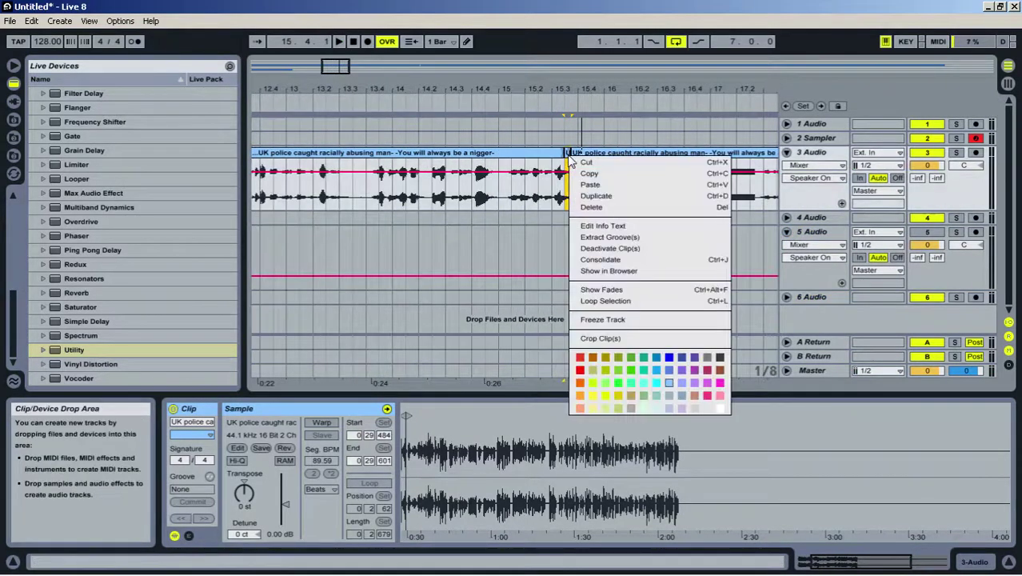
pyautogui.click(591, 174)
# Place the insert marker at the start of 6 Audio, and display the Sampler device of the 2 Sampler track
pyautogui.moveTo(352, 88); pyautogui.dragTo(313, 89)
pyautogui.click(263, 298)
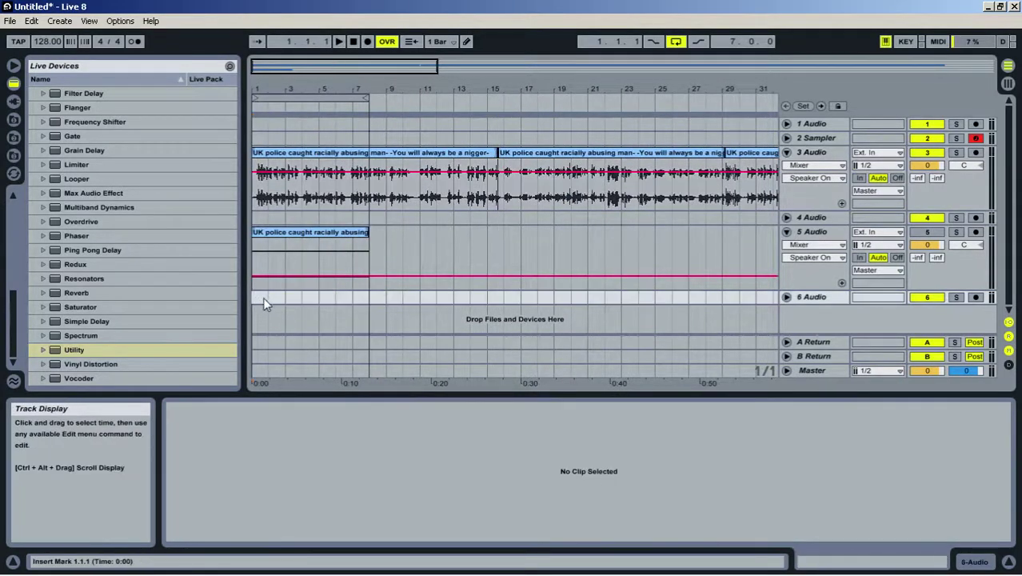
pyautogui.click(813, 138)
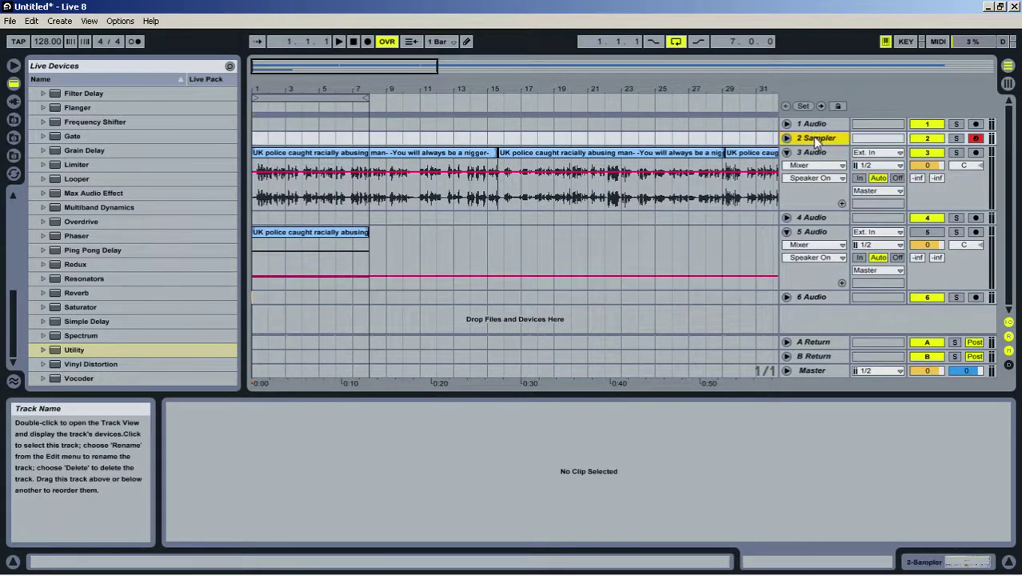
pyautogui.doubleClick(817, 139)
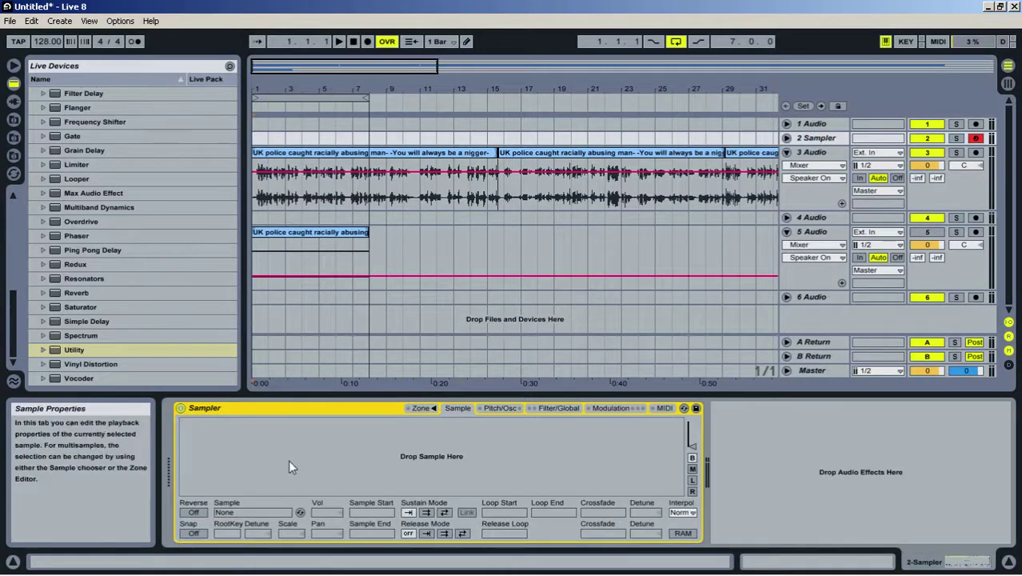
# Paste the copied slice on 3 Audio beyond the last clip at bar 121 and move it to bar 120
pyautogui.moveTo(618, 90); pyautogui.dragTo(612, 318)
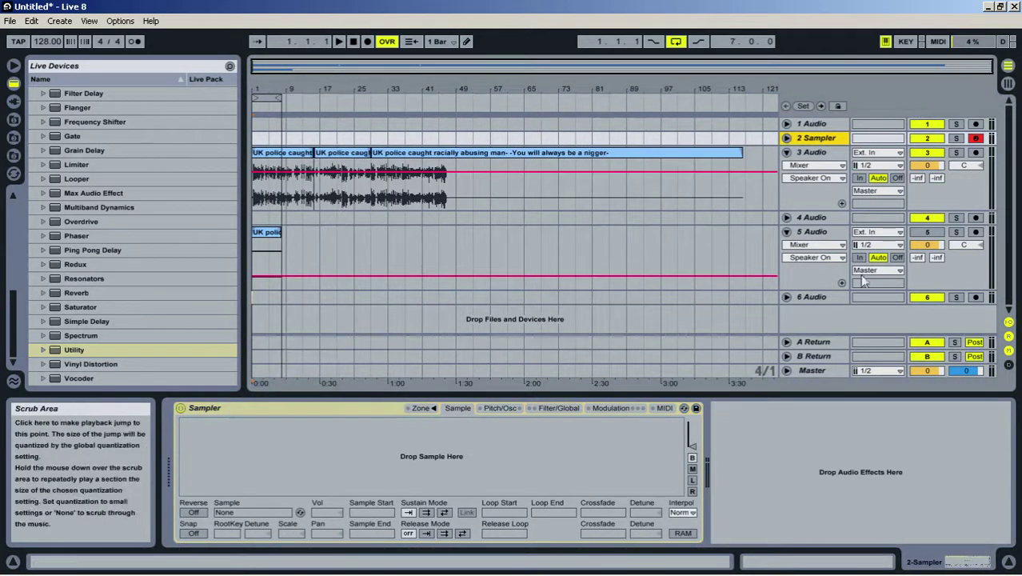
pyautogui.click(759, 193)
pyautogui.rightClick(758, 194)
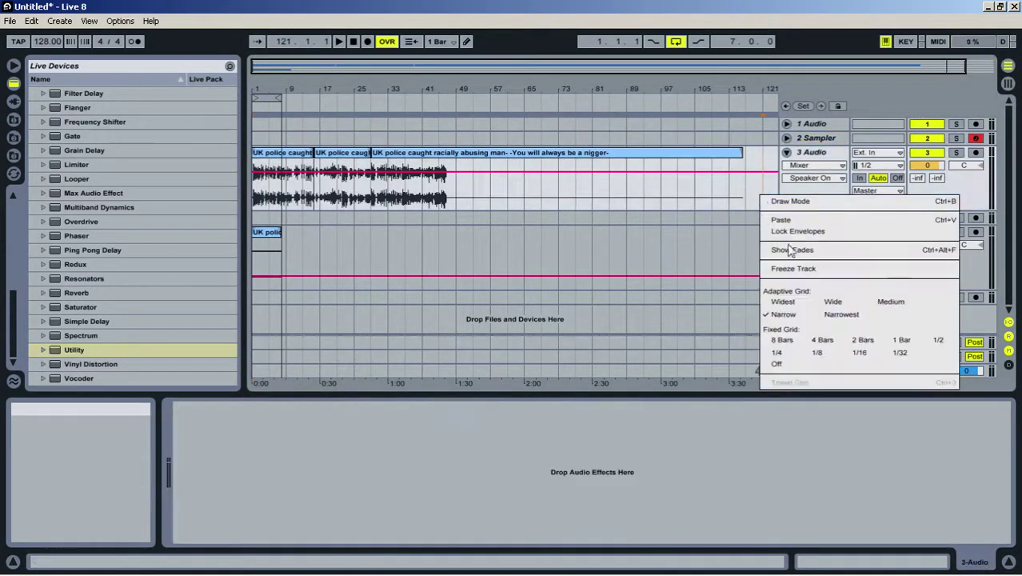
pyautogui.click(796, 221)
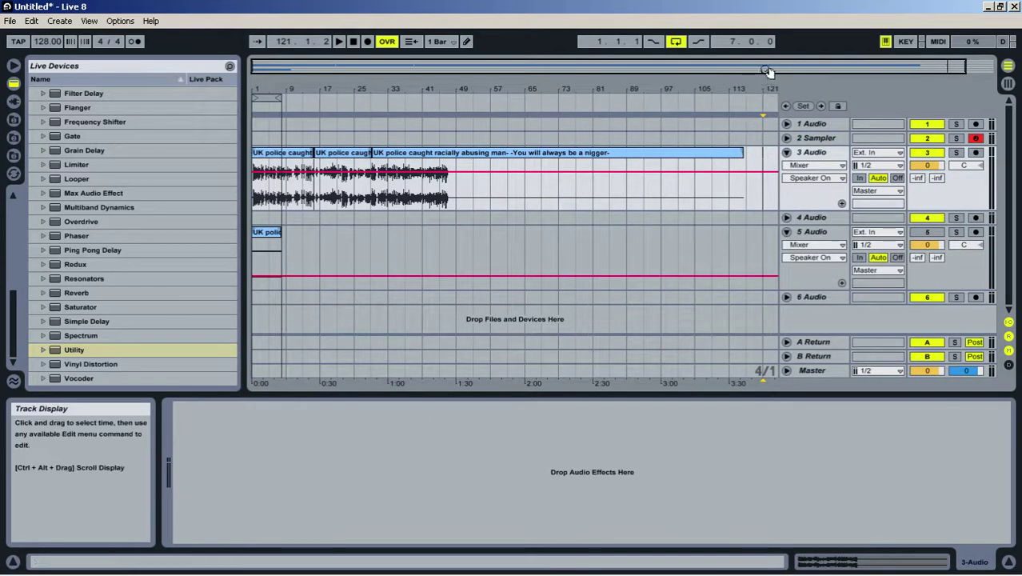
pyautogui.moveTo(760, 90); pyautogui.dragTo(552, 240)
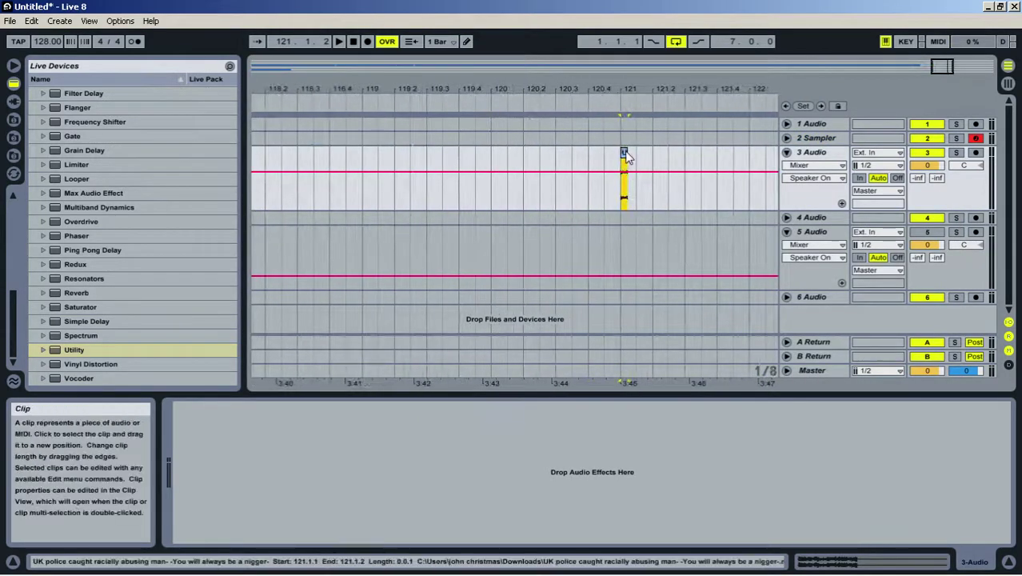
pyautogui.moveTo(626, 154); pyautogui.dragTo(501, 160)
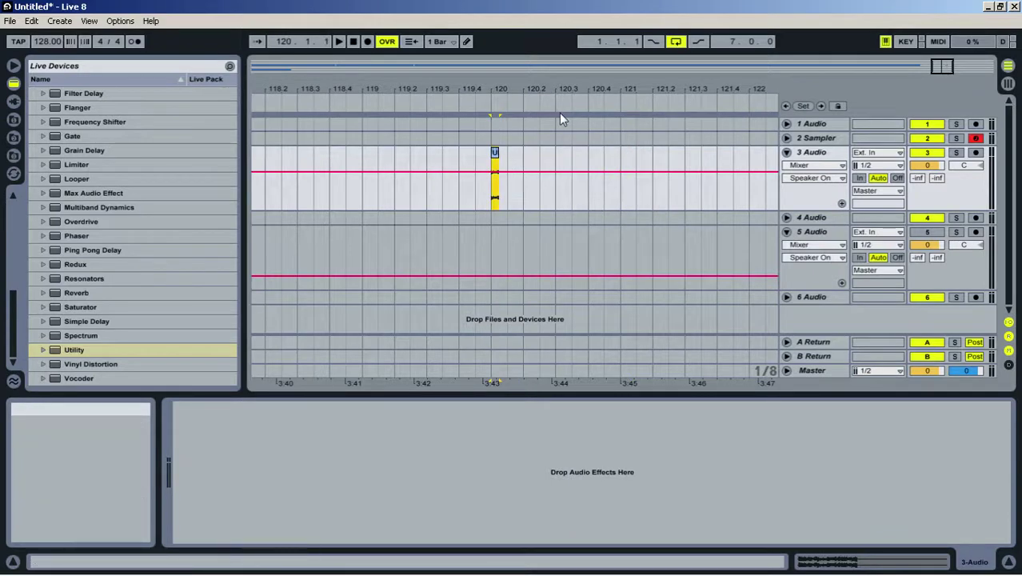
# Set the arrangement loop around the slice at bar 120, start playback and open the slice's clip settings
pyautogui.hotkey('ctrl', 'l')
pyautogui.press('space')
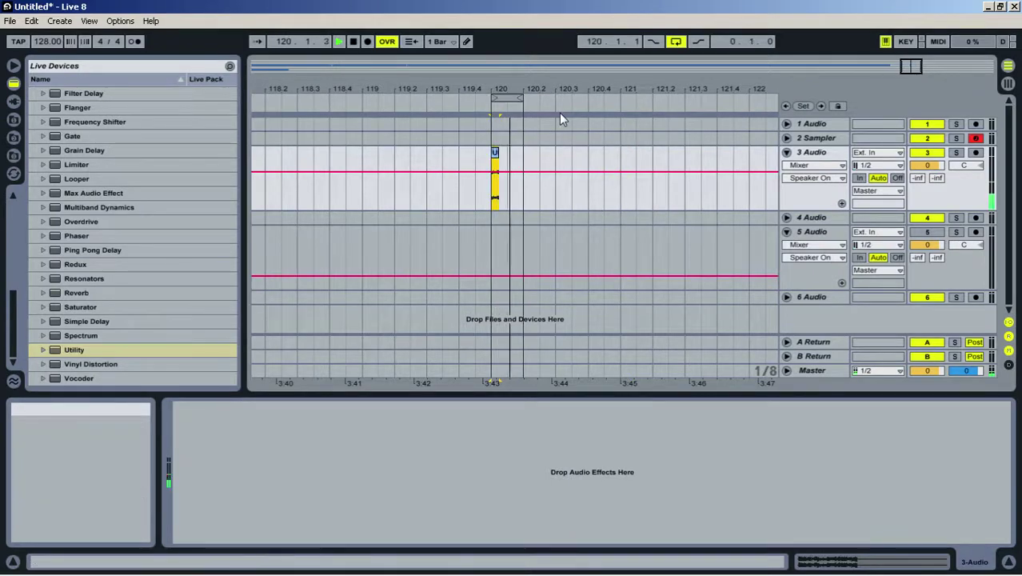
pyautogui.doubleClick(496, 160)
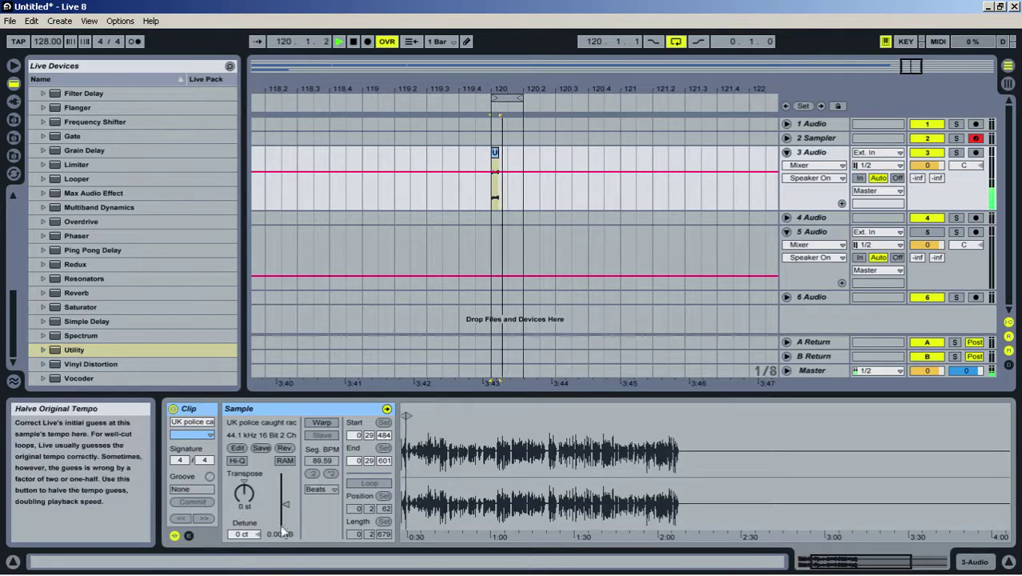
# Warp the slice at bar 120 on 3 Audio in Complex Pro mode and transpose it down 7 semitones
pyautogui.click(189, 535)
pyautogui.click(321, 422)
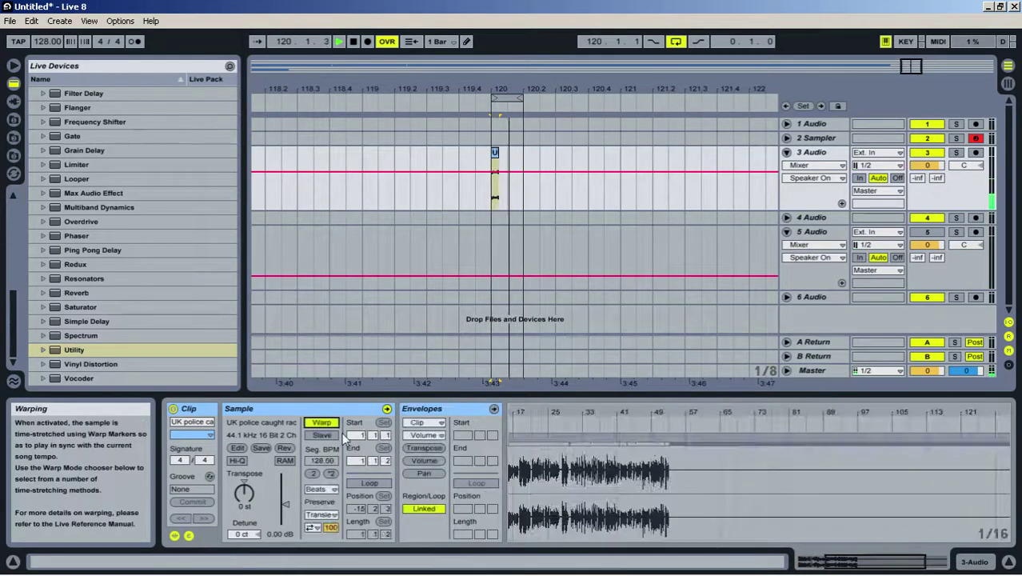
pyautogui.click(320, 489)
pyautogui.click(326, 490)
pyautogui.click(329, 490)
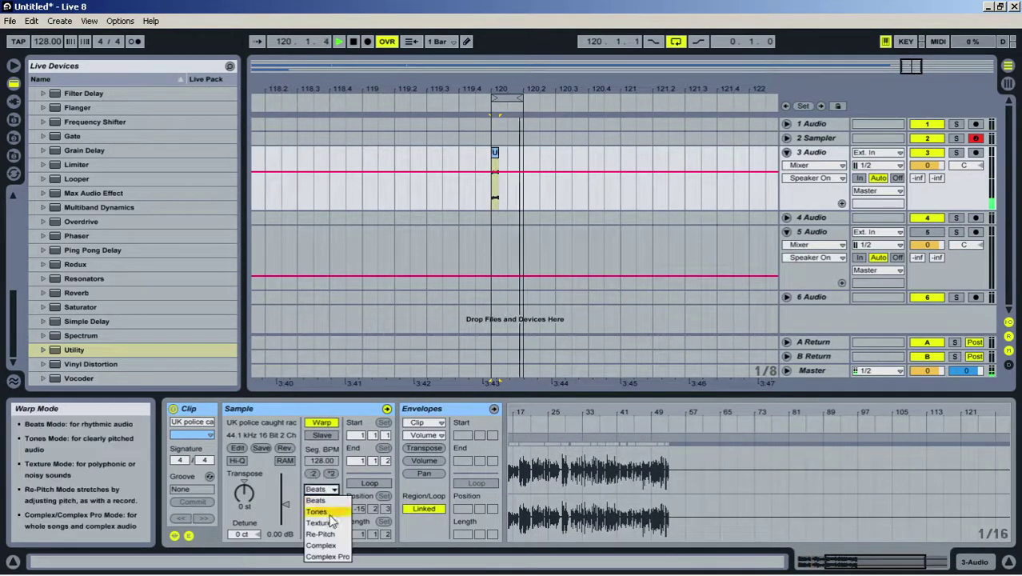
pyautogui.click(322, 554)
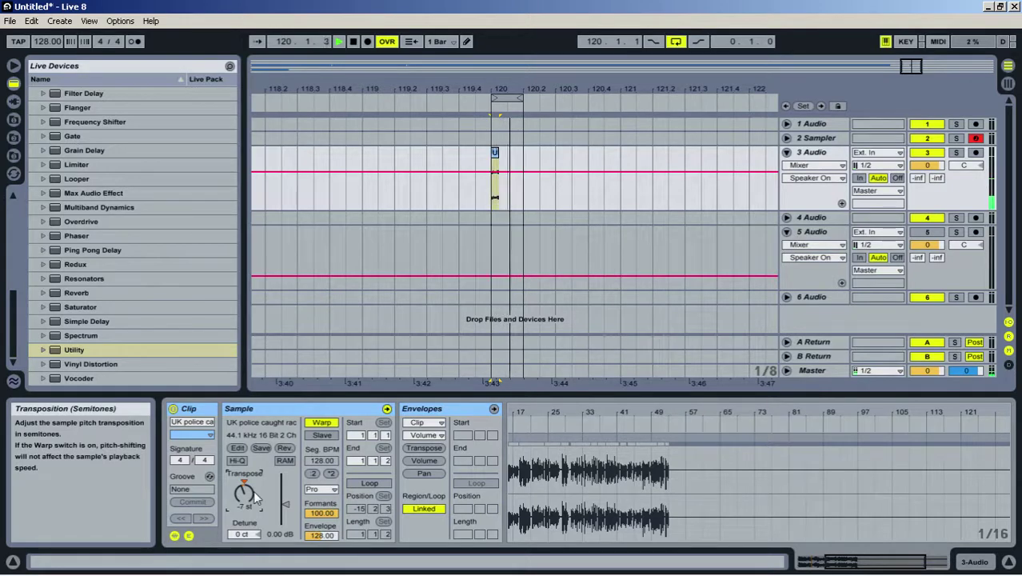
# Add a Utility at 0% width to 3 Audio, followed by an EQ Eight with band 1 as a resonant low-pass at about 108 Hz
pyautogui.doubleClick(76, 350)
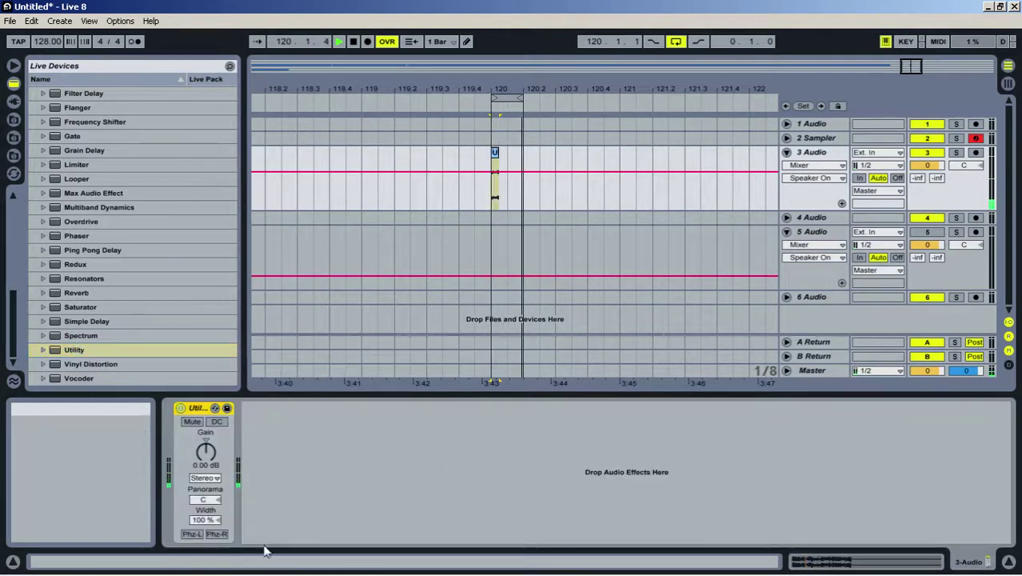
pyautogui.moveTo(205, 520); pyautogui.dragTo(205, 552)
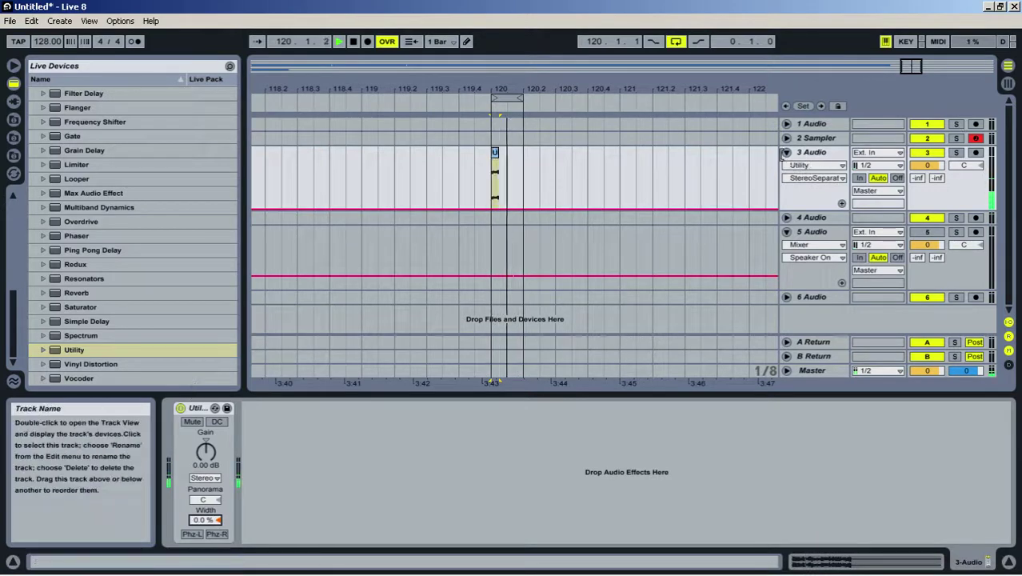
pyautogui.scroll(2, 150, 197)
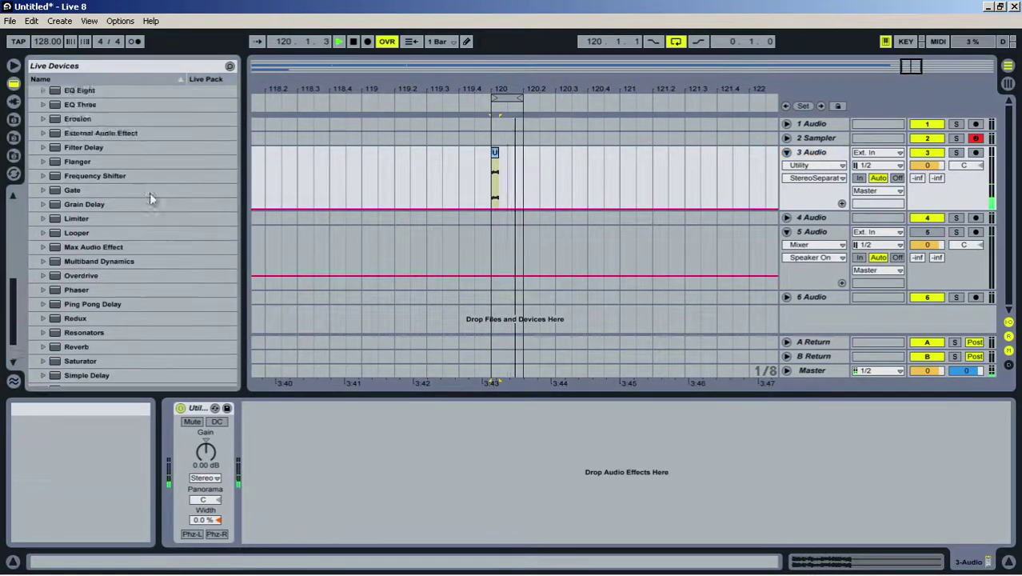
pyautogui.scroll(1, 75, 103)
pyautogui.moveTo(74, 104); pyautogui.dragTo(421, 483)
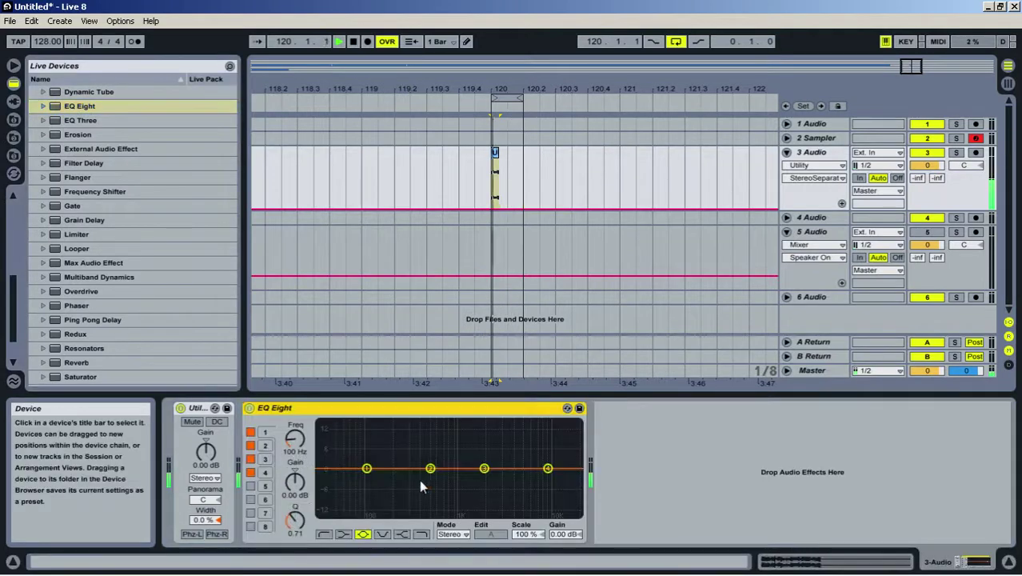
pyautogui.click(421, 534)
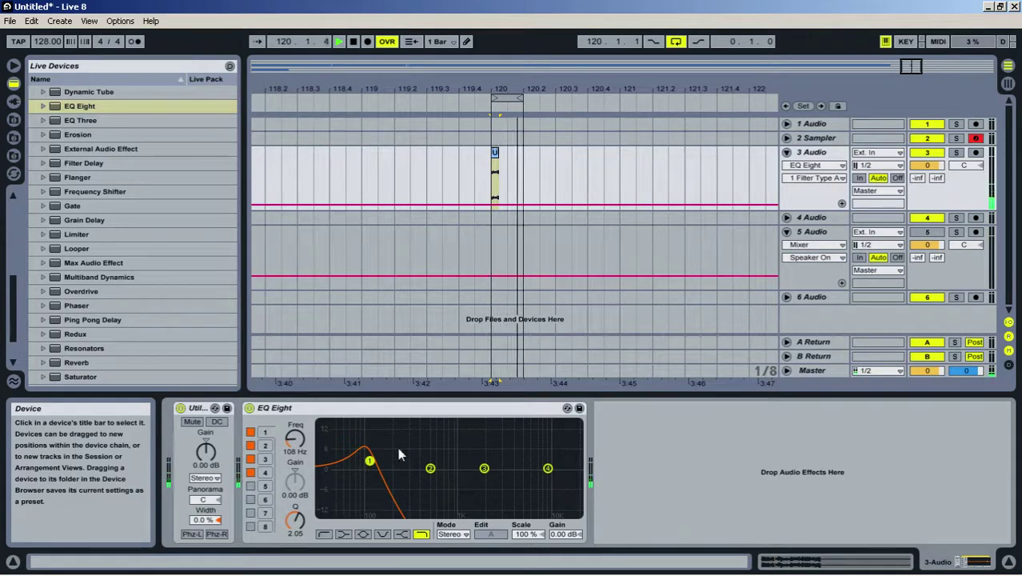
# Add an Overdrive after the EQ Eight on 3 Audio
pyautogui.scroll(-3, 106, 320)
pyautogui.moveTo(92, 252); pyautogui.dragTo(503, 360)
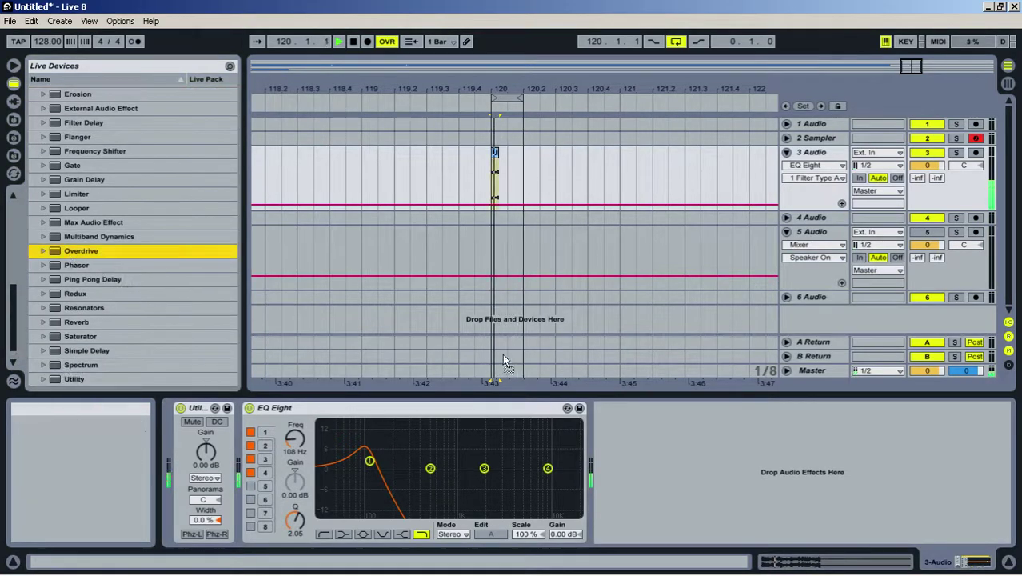
pyautogui.moveTo(606, 443); pyautogui.dragTo(624, 448)
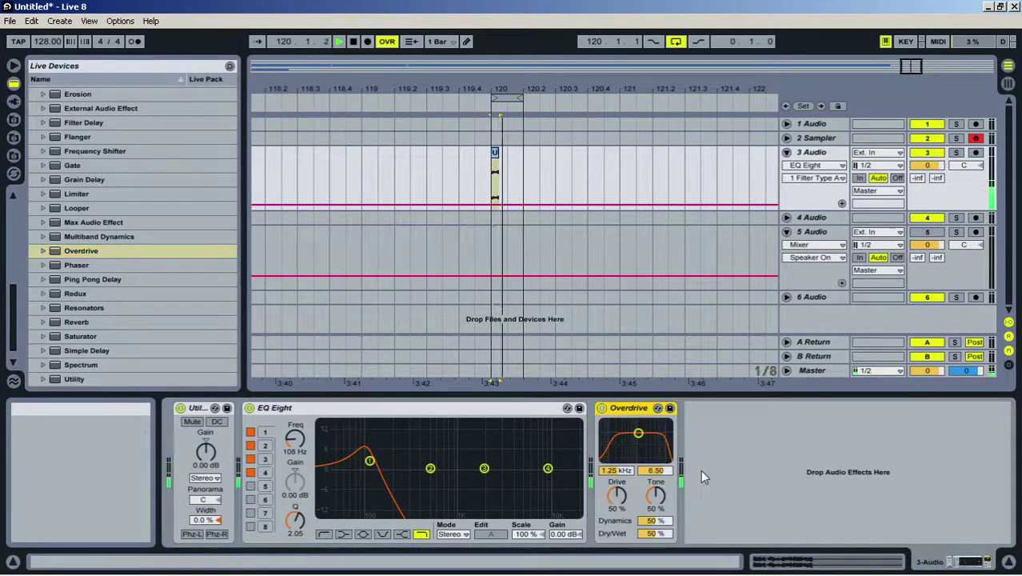
# Insert a new audio track below 6 Audio and put an Overdrive on it
pyautogui.rightClick(811, 318)
pyautogui.click(836, 322)
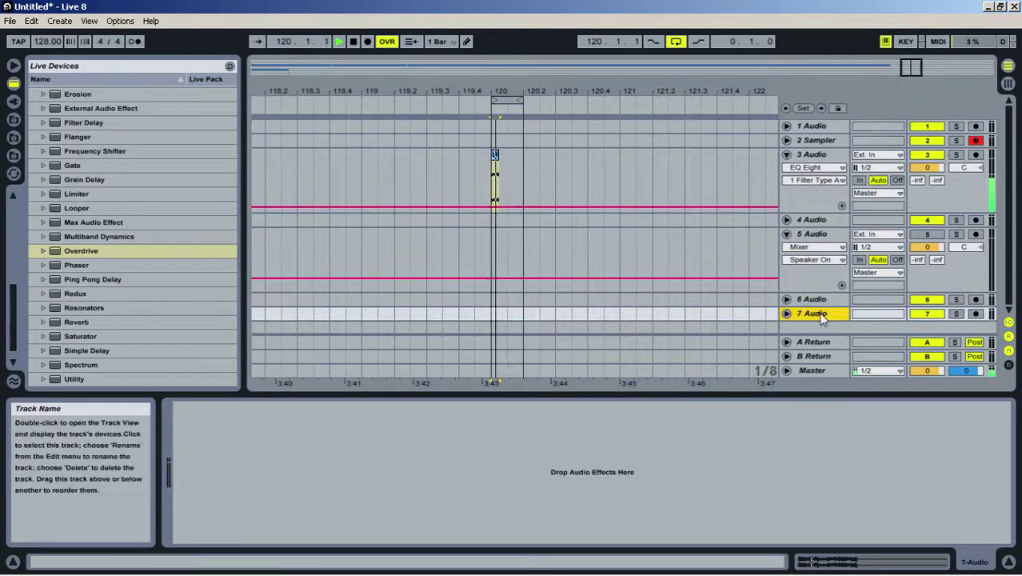
pyautogui.click(92, 249)
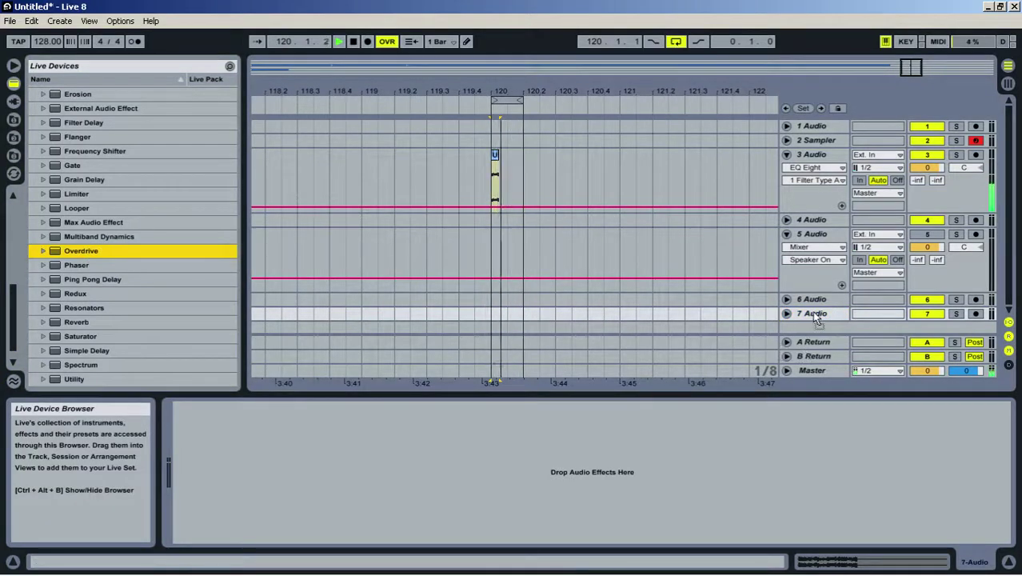
pyautogui.moveTo(812, 311); pyautogui.dragTo(812, 312)
# Unfold 7 Audio, take its input from 3-Audio and set its monitoring to In
pyautogui.click(787, 313)
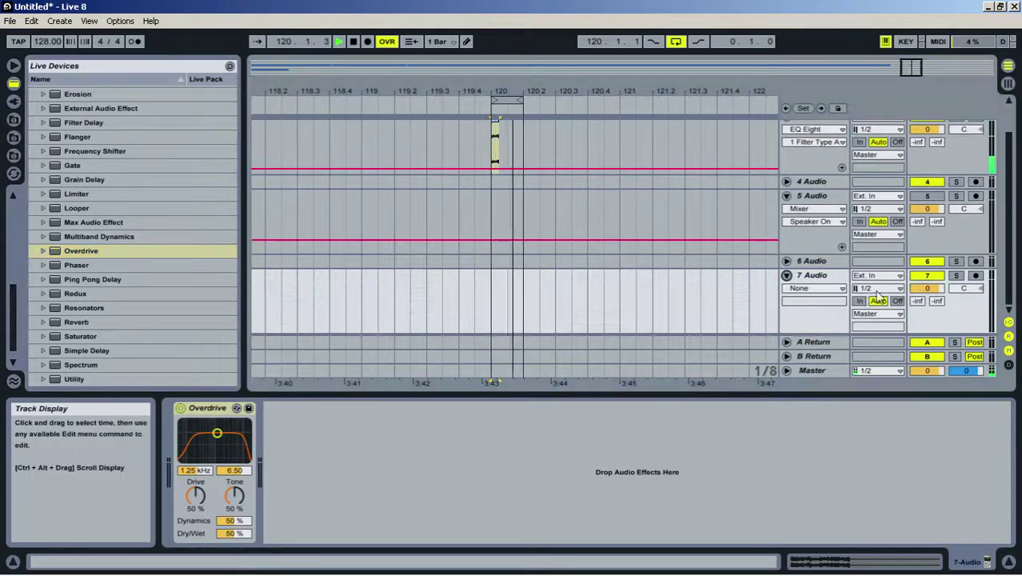
pyautogui.scroll(1, 894, 280)
pyautogui.click(876, 292)
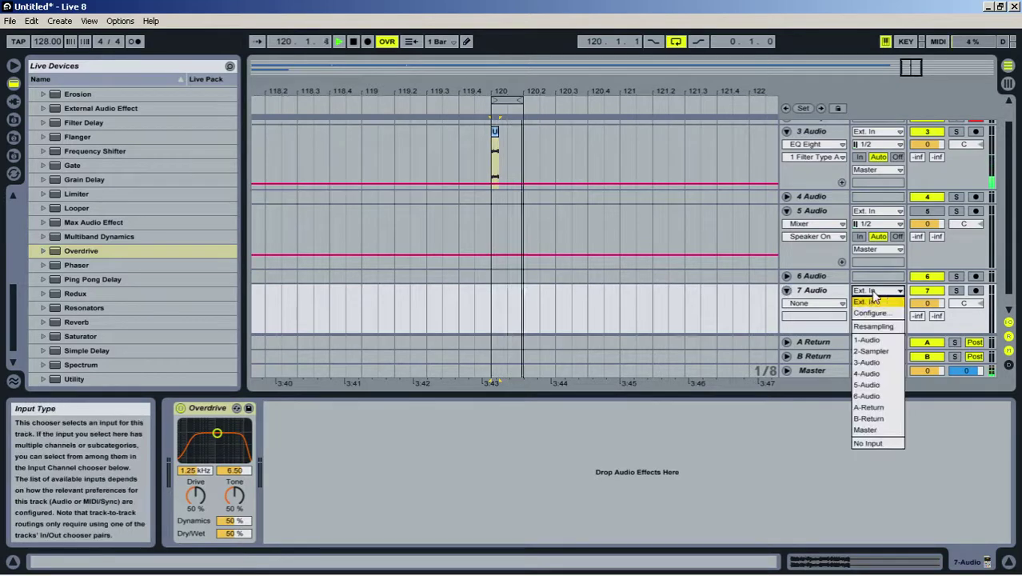
pyautogui.click(876, 362)
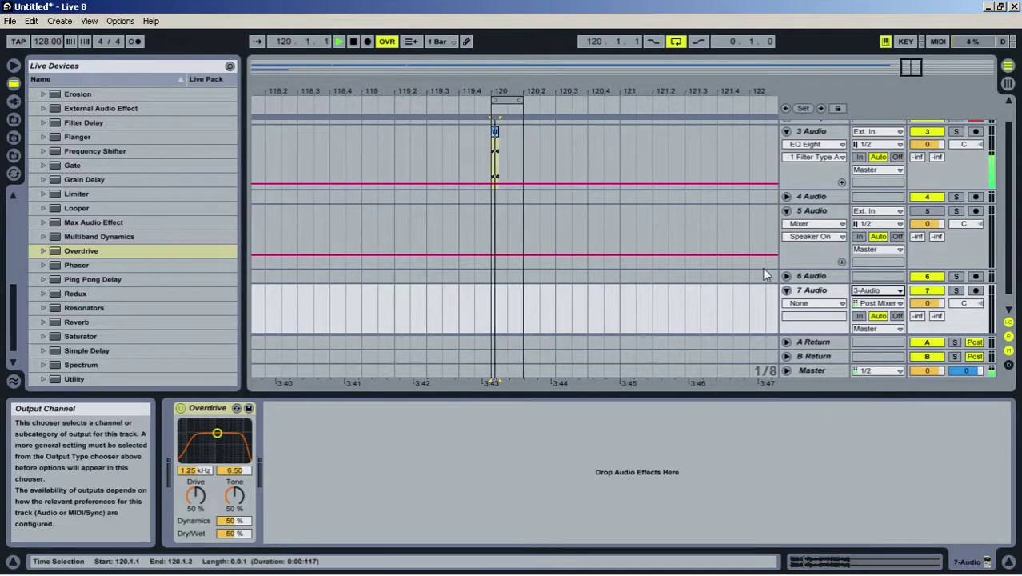
pyautogui.click(835, 293)
pyautogui.click(858, 317)
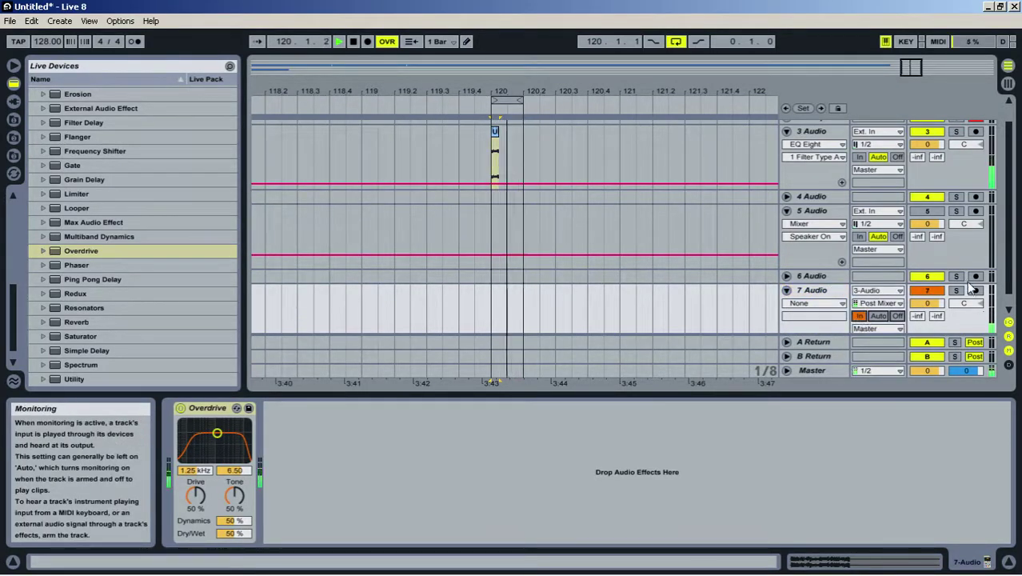
# Set 7 Audio's Overdrive filter to about 10 kHz with bandwidth 7.58, and record the looped slice onto 7 Audio at bar 120
pyautogui.moveTo(217, 433); pyautogui.dragTo(234, 425)
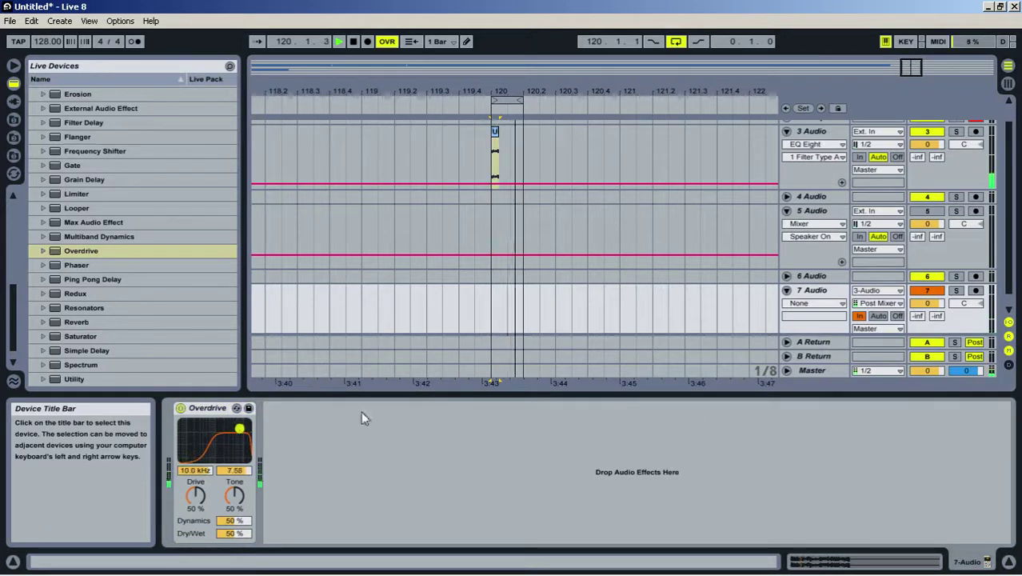
pyautogui.click(496, 313)
pyautogui.press('space')
pyautogui.click(369, 44)
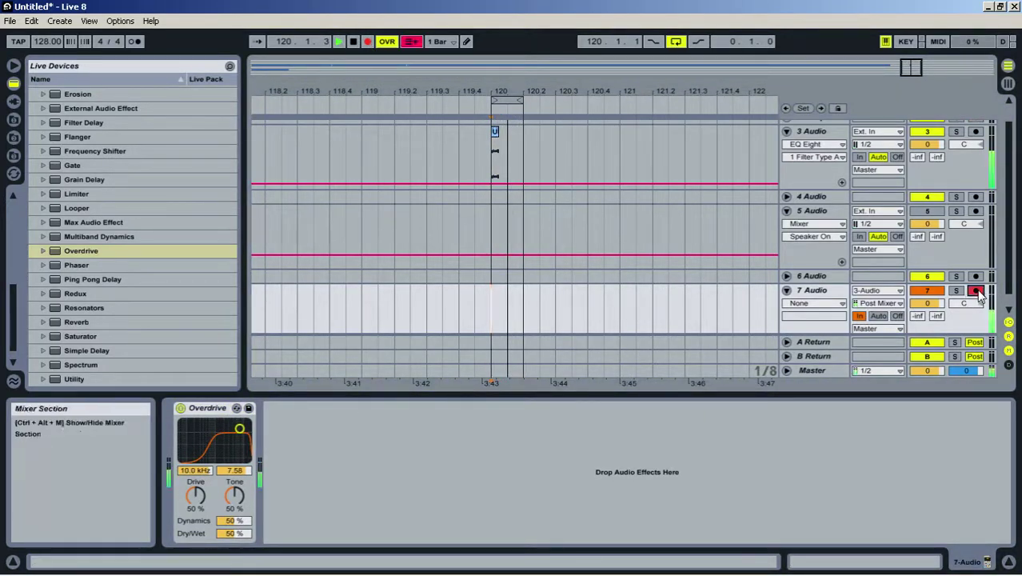
pyautogui.press('space')
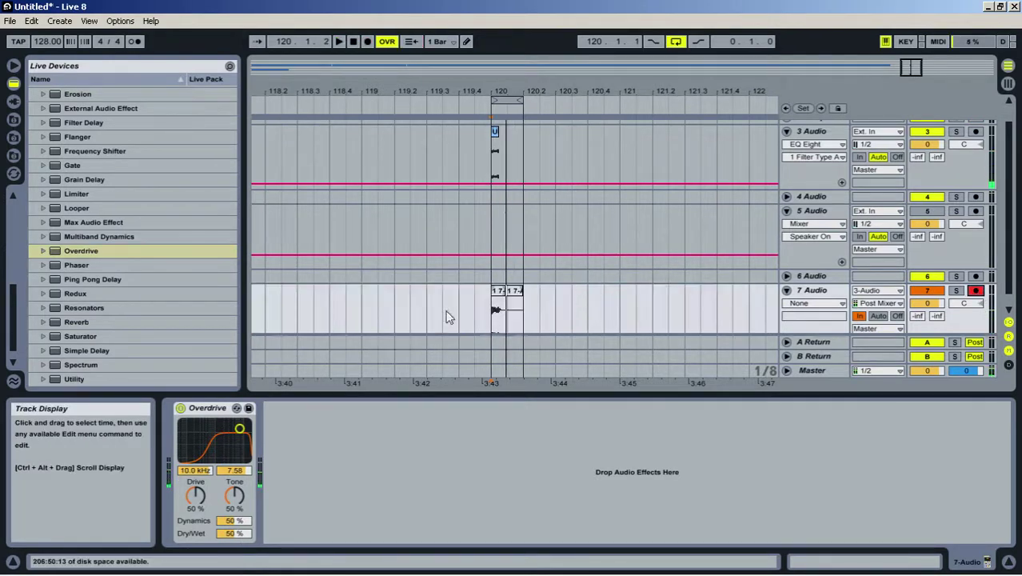
# Extend the second recorded clip on 7 Audio back over the first one, to just before bar 120
pyautogui.moveTo(516, 300); pyautogui.dragTo(487, 293)
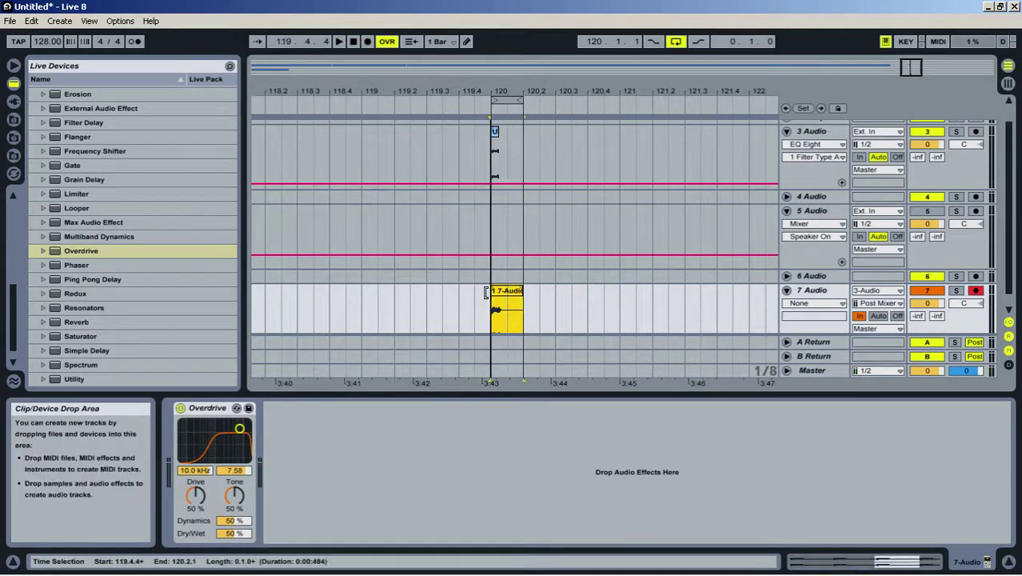
pyautogui.rightClick(527, 293)
pyautogui.click(496, 313)
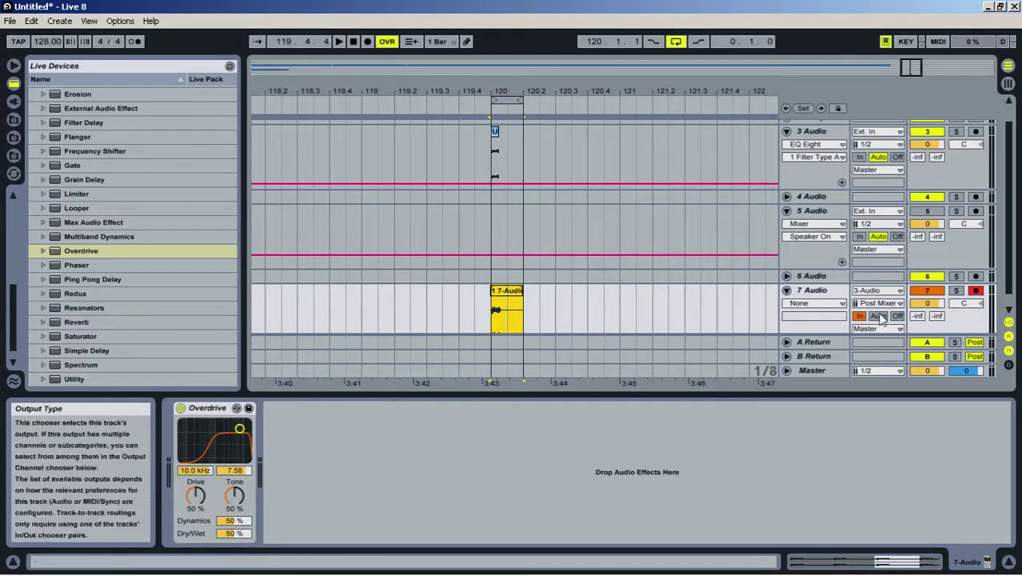
# Set 7 Audio's monitoring to Auto, then solo the disarmed track and start playback
pyautogui.click(880, 316)
pyautogui.click(511, 277)
pyautogui.click(506, 290)
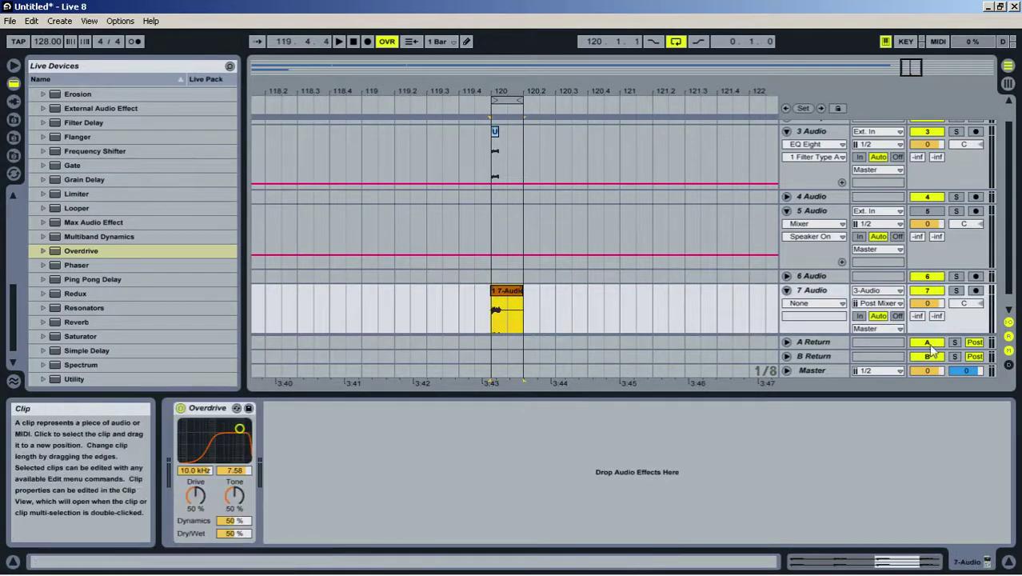
pyautogui.click(957, 292)
pyautogui.press('space')
# Open the recorded clip's settings and trim its start to exactly 120.1.1
pyautogui.doubleClick(511, 293)
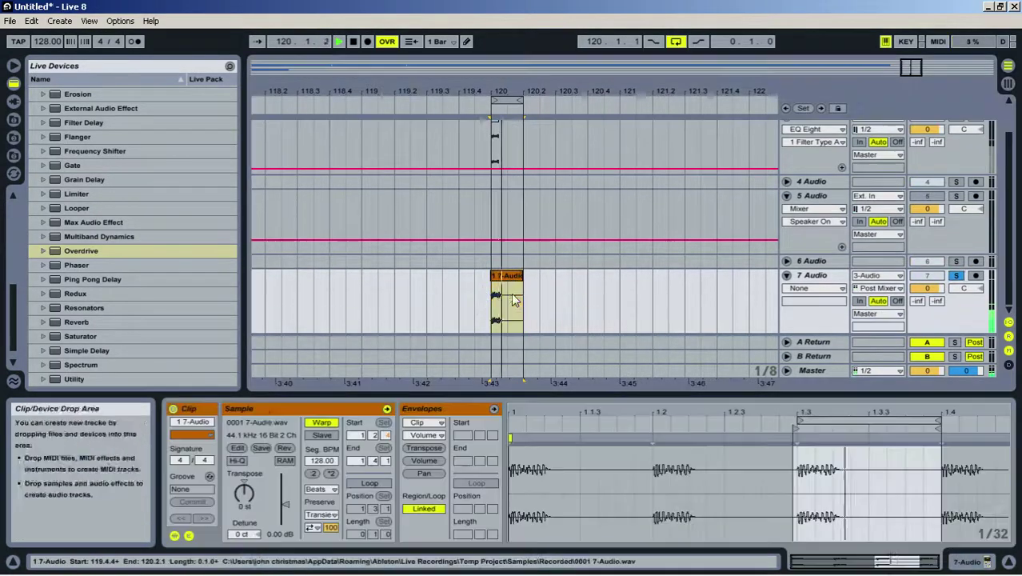
pyautogui.click(827, 278)
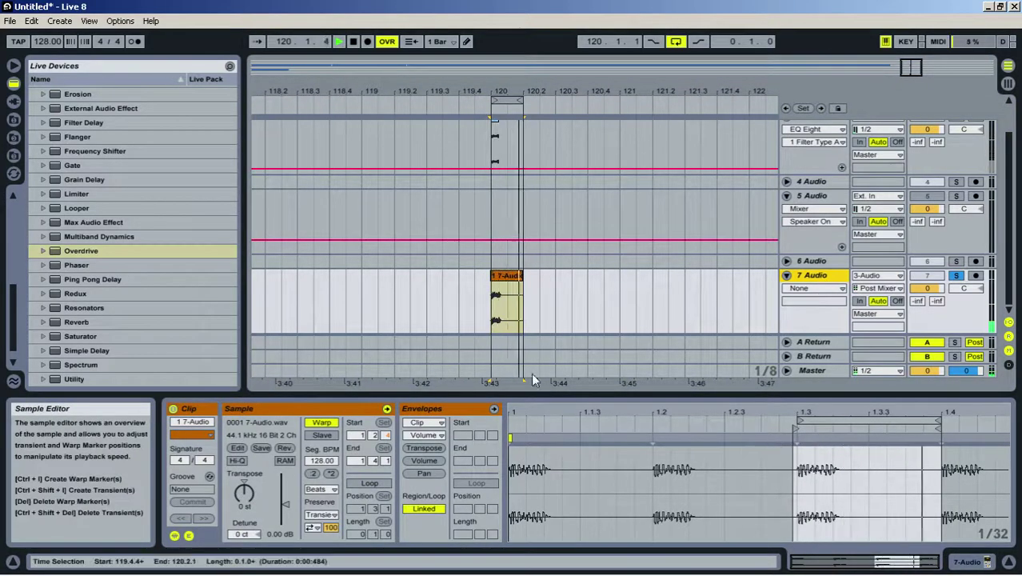
pyautogui.click(506, 300)
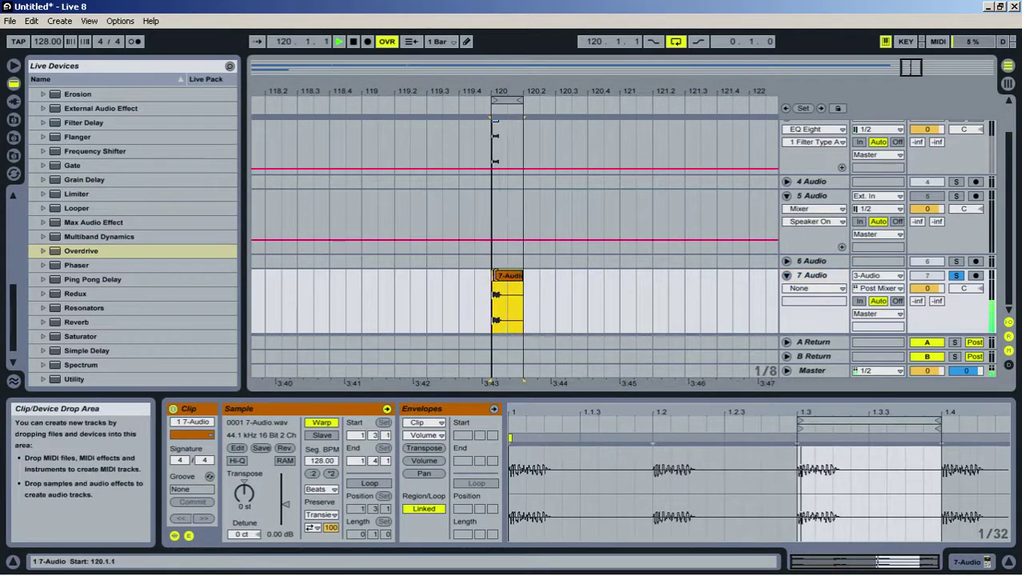
# Transpose the recorded clip up 12 semitones and switch its warp mode to Complex Pro
pyautogui.moveTo(244, 494); pyautogui.dragTo(244, 480)
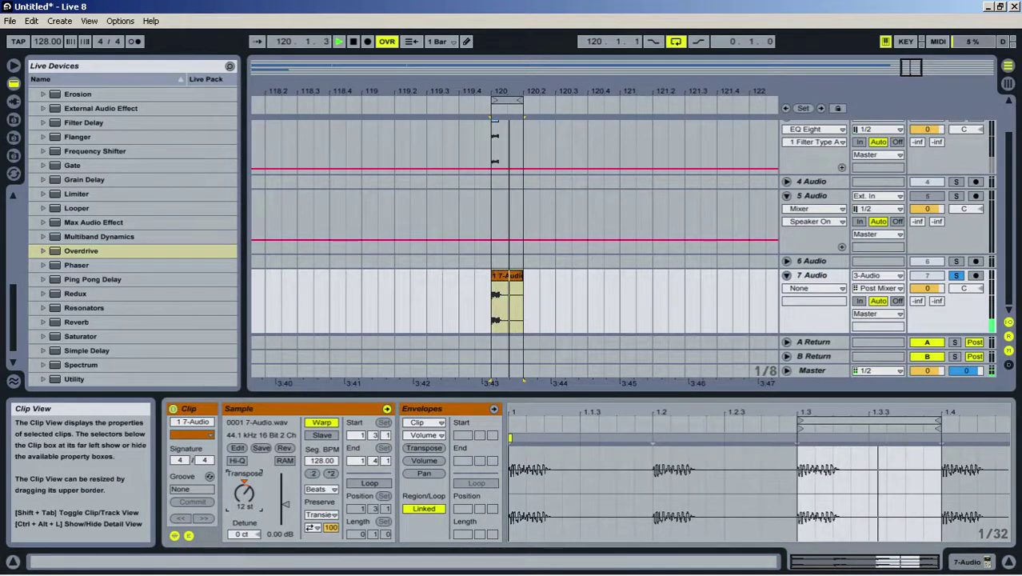
pyautogui.click(322, 489)
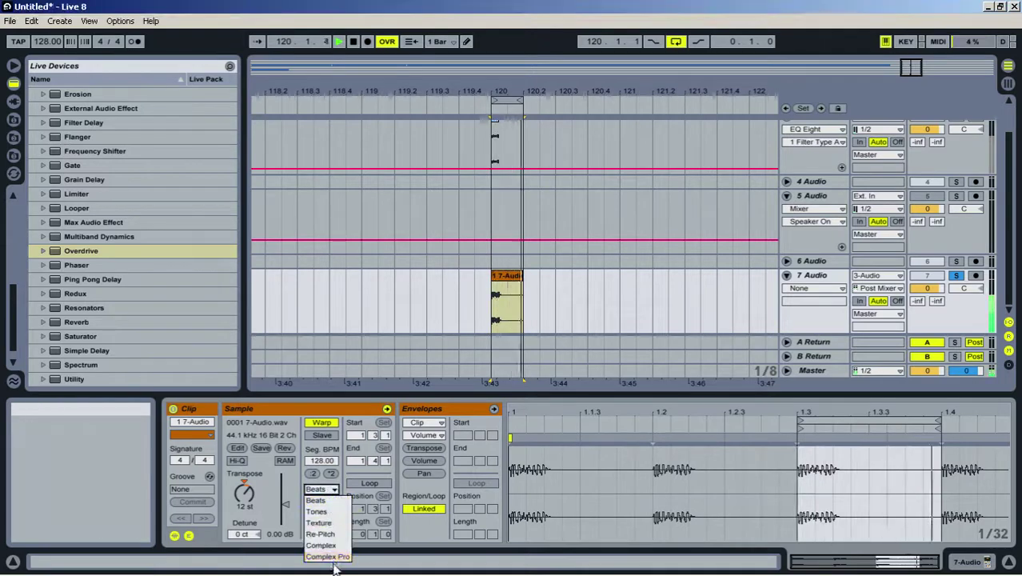
pyautogui.click(324, 558)
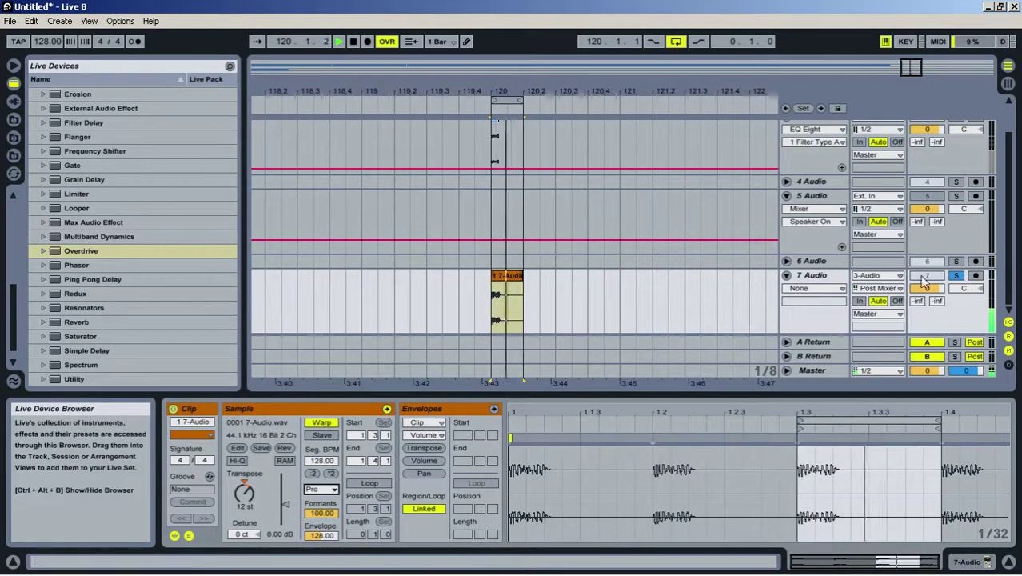
# Retune 7 Audio's Overdrive filter to about 11.5 kHz with bandwidth 6.52, and add an EQ Eight after it
pyautogui.doubleClick(835, 279)
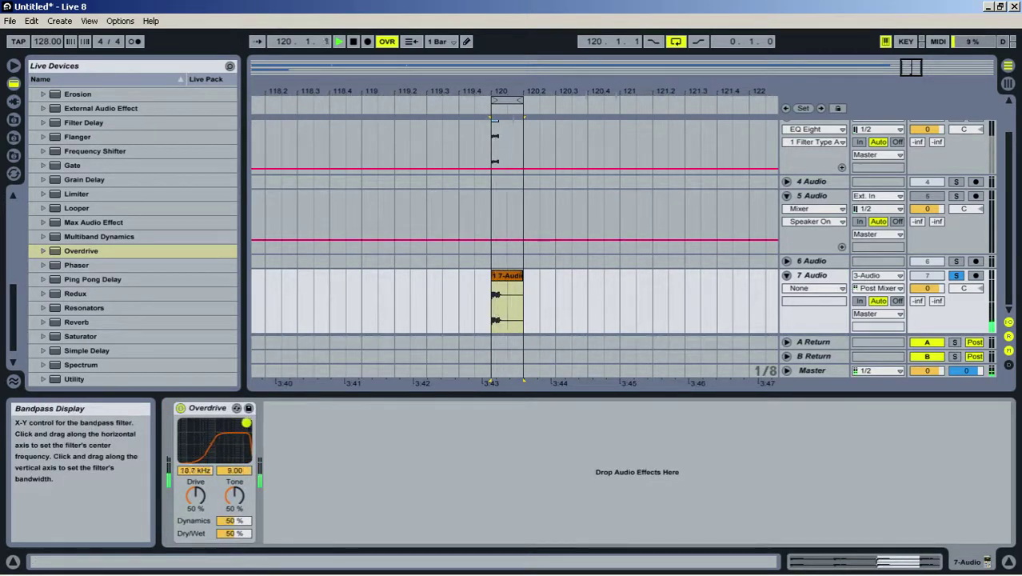
pyautogui.moveTo(228, 422); pyautogui.dragTo(246, 438)
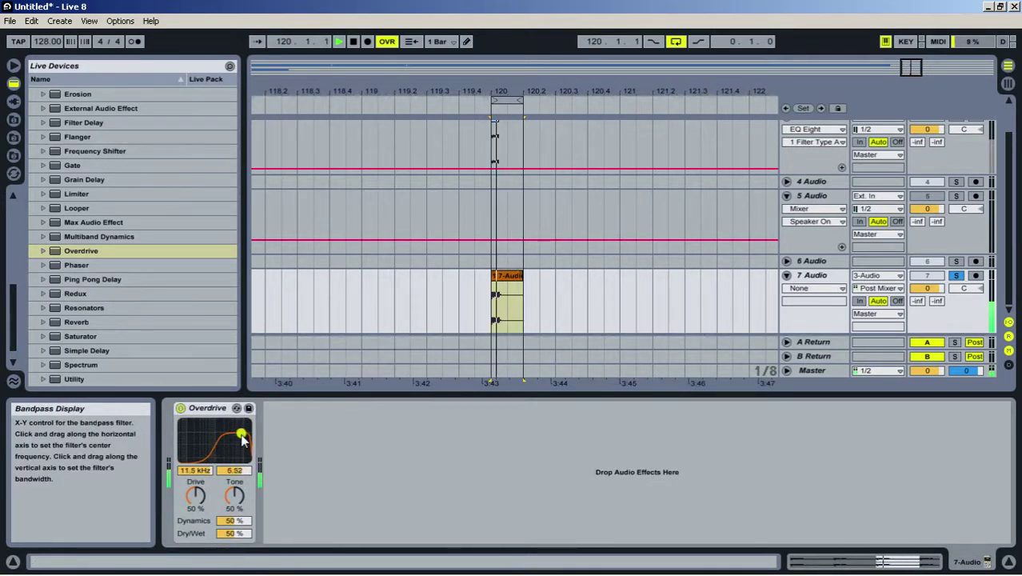
pyautogui.scroll(3, 64, 216)
pyautogui.scroll(-4, 68, 211)
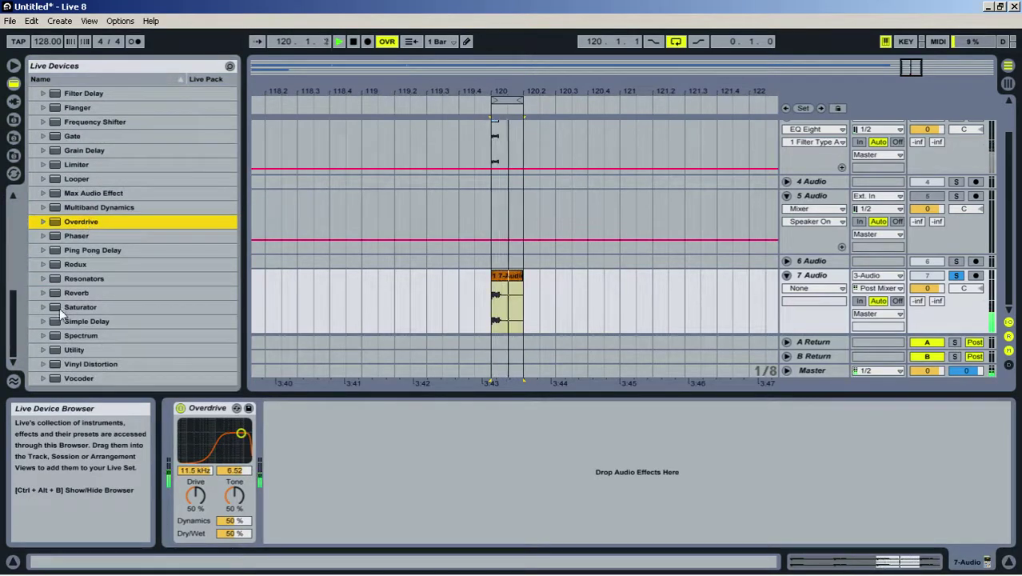
pyautogui.scroll(5, 117, 139)
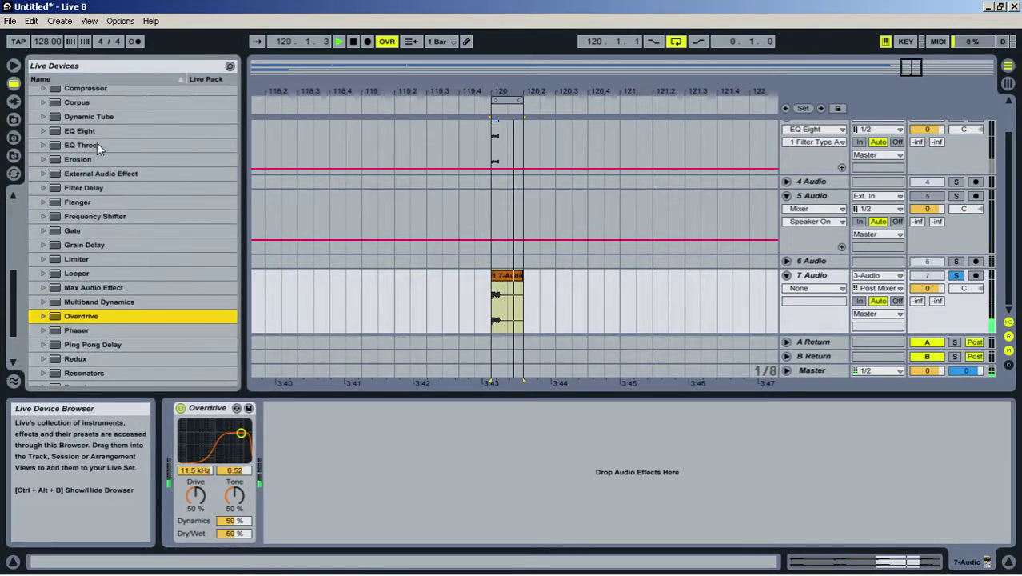
pyautogui.moveTo(68, 131); pyautogui.dragTo(384, 453)
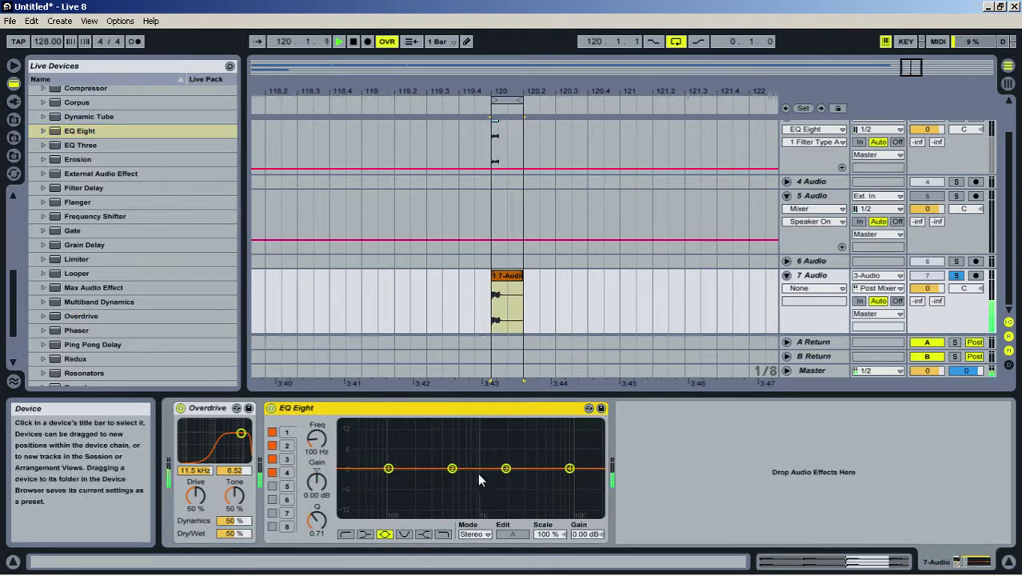
# Turn band 2 of 7 Audio's EQ Eight into a low cut in the low mids, and boost band 3 about 7.9 dB at 2.19 kHz
pyautogui.moveTo(453, 470); pyautogui.dragTo(373, 515)
pyautogui.click(346, 534)
pyautogui.moveTo(373, 480); pyautogui.dragTo(456, 472)
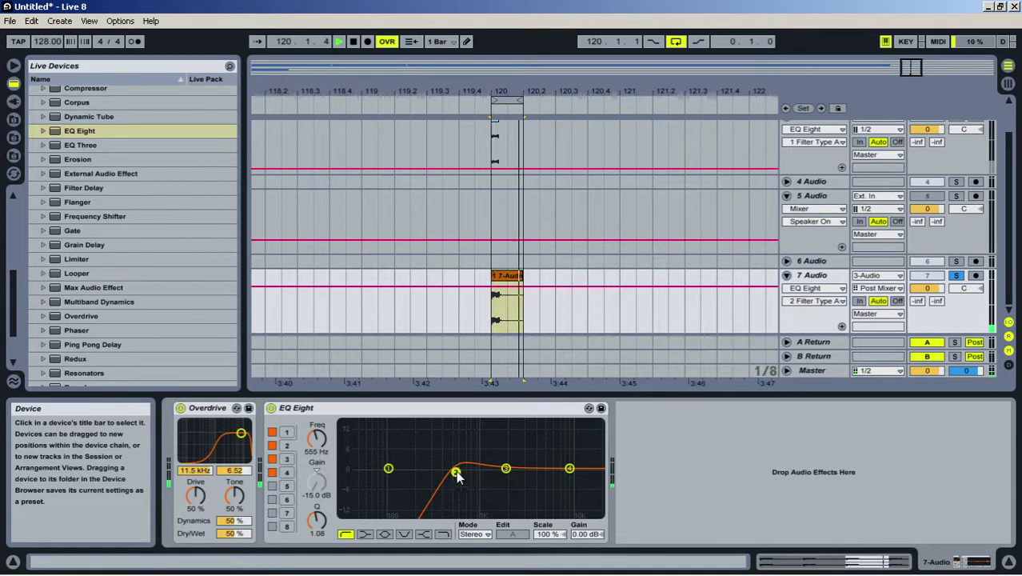
pyautogui.moveTo(516, 448)
pyautogui.mouseDown()
pyautogui.moveTo(548, 449)
pyautogui.moveTo(509, 444)
pyautogui.mouseUp()
pyautogui.scroll(4, 95, 160)
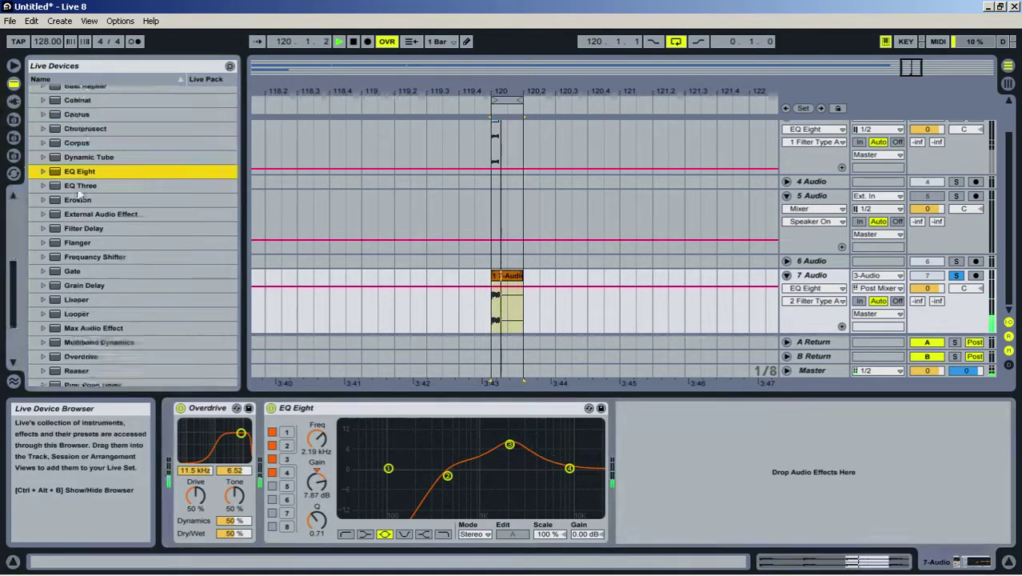
# Insert a Compressor after 7 Audio's Overdrive, retune the Overdrive filter to 6.20 kHz with bandwidth 5.46, and unsolo the track
pyautogui.click(88, 142)
pyautogui.moveTo(240, 463); pyautogui.dragTo(235, 438)
pyautogui.click(957, 276)
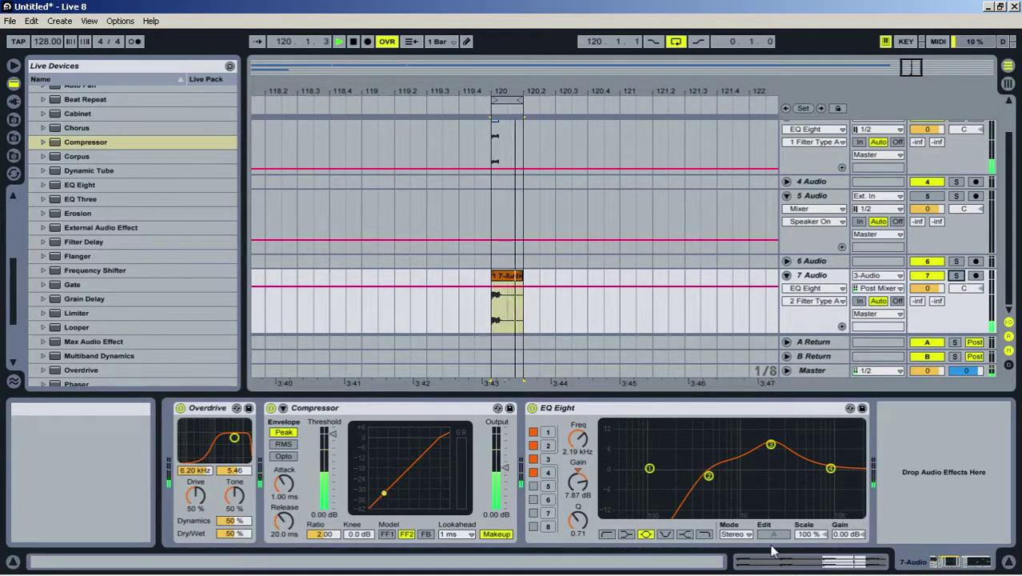
# Turn EQ Eight band 3 on 7 Audio into a high cut at 4.61 kHz with Q 2.24, and raise band 2's low cut frequency
pyautogui.click(704, 534)
pyautogui.moveTo(769, 484); pyautogui.dragTo(778, 464)
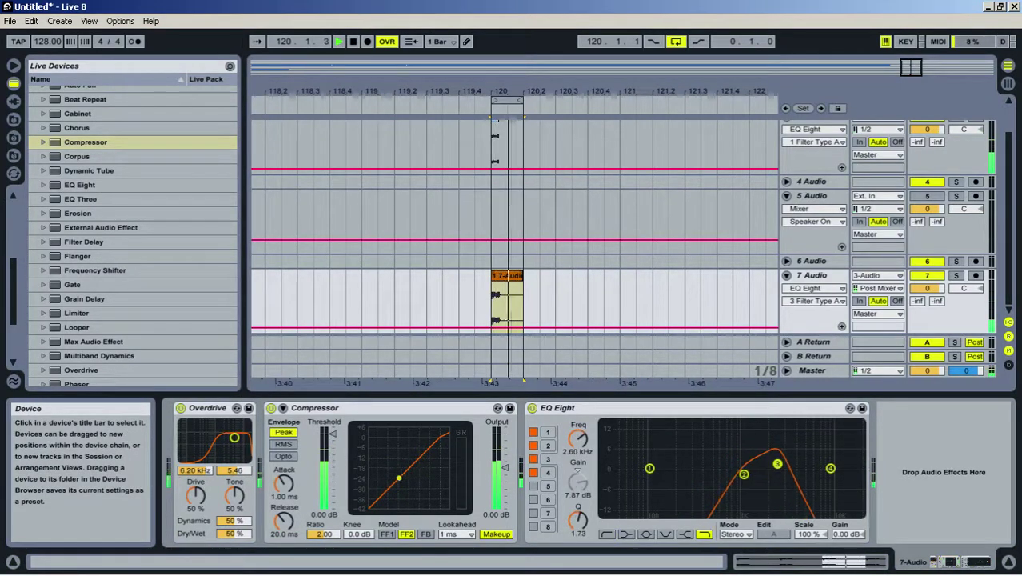
pyautogui.click(746, 475)
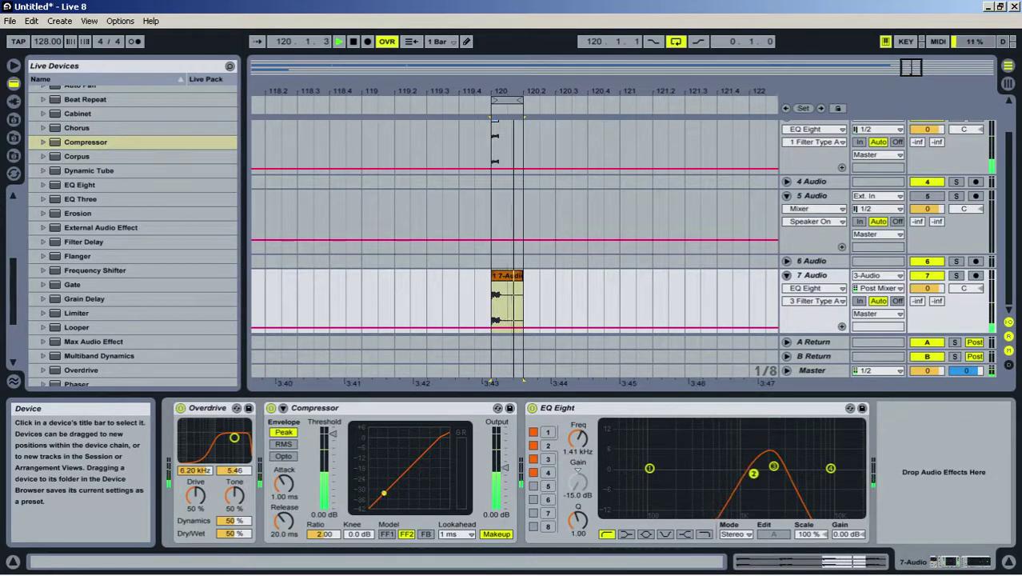
pyautogui.moveTo(753, 473); pyautogui.dragTo(761, 479)
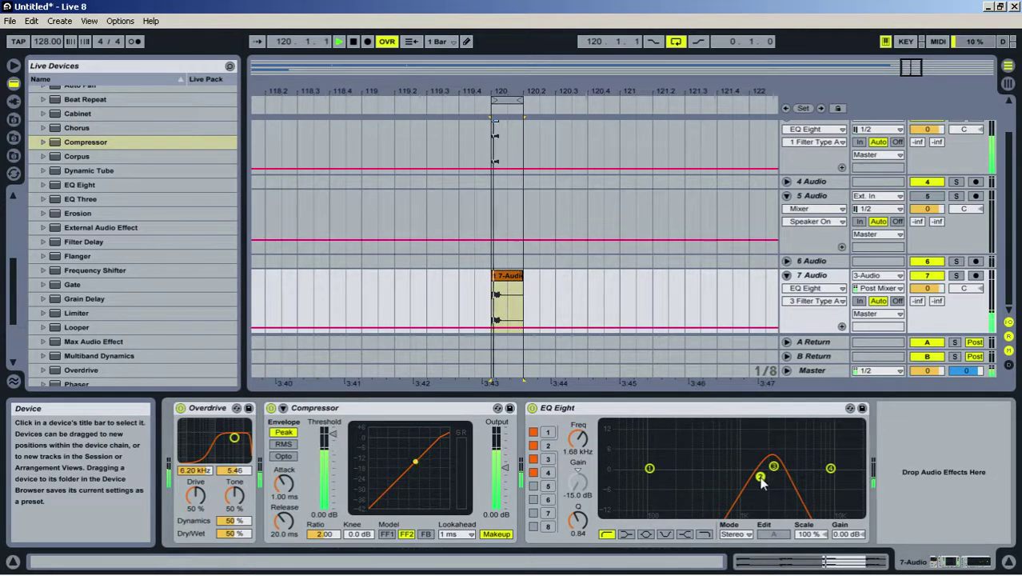
pyautogui.click(773, 467)
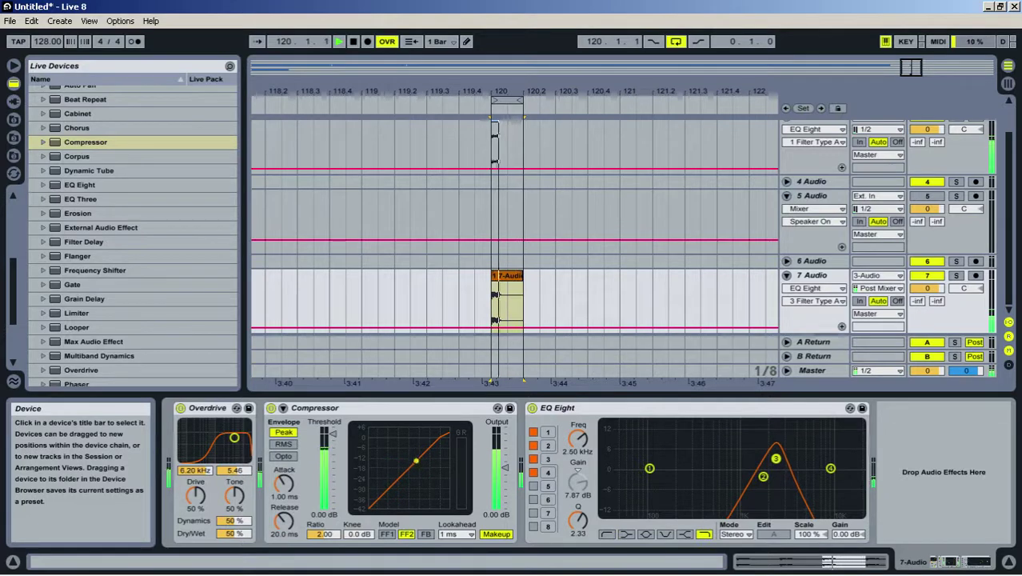
pyautogui.moveTo(776, 459); pyautogui.dragTo(800, 460)
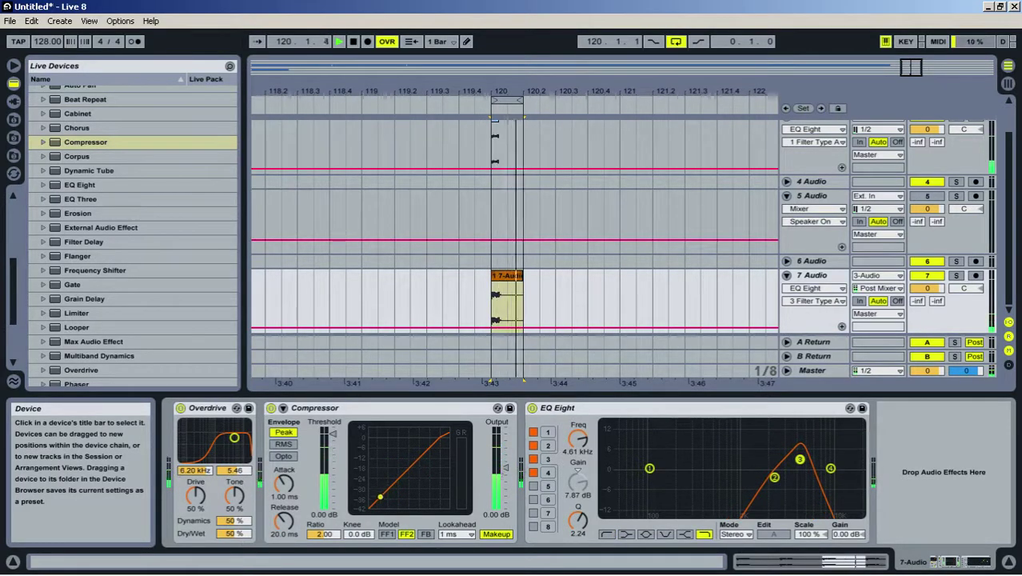
pyautogui.click(760, 408)
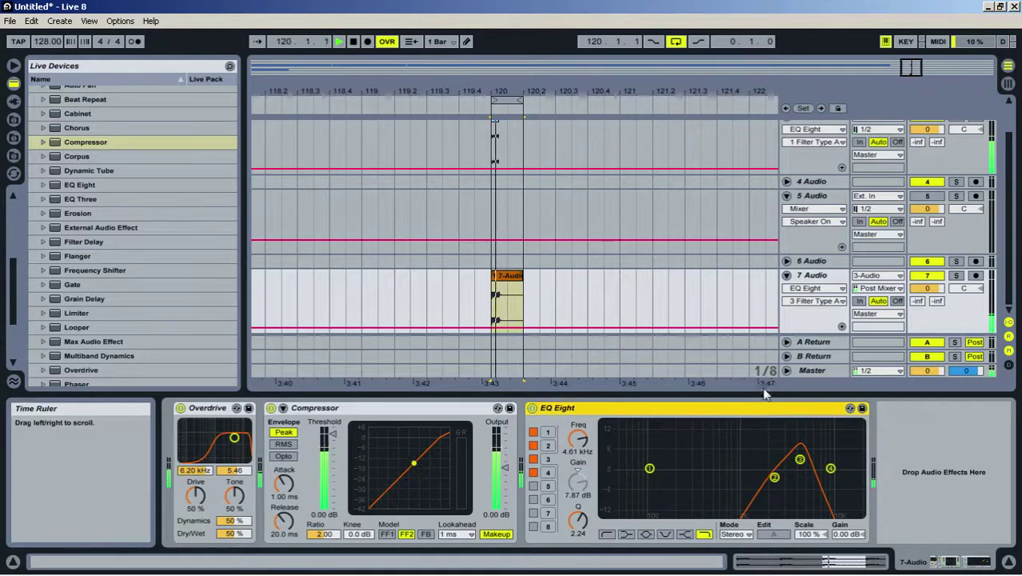
# Solo 7 Audio together with 3 Audio and insert a new audio track below it
pyautogui.moveTo(764, 394); pyautogui.dragTo(736, 490)
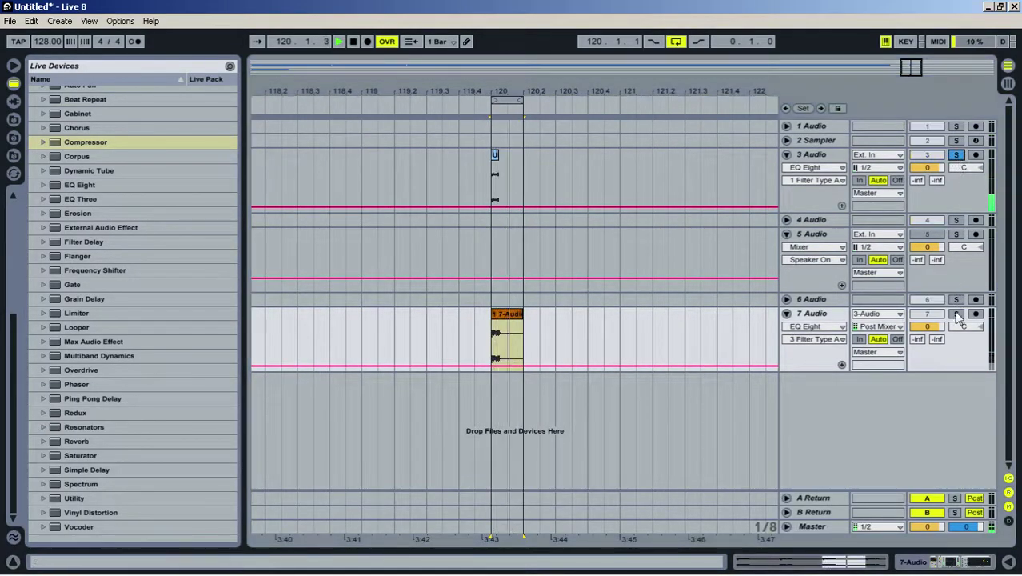
pyautogui.click(959, 315)
pyautogui.rightClick(869, 416)
pyautogui.click(902, 418)
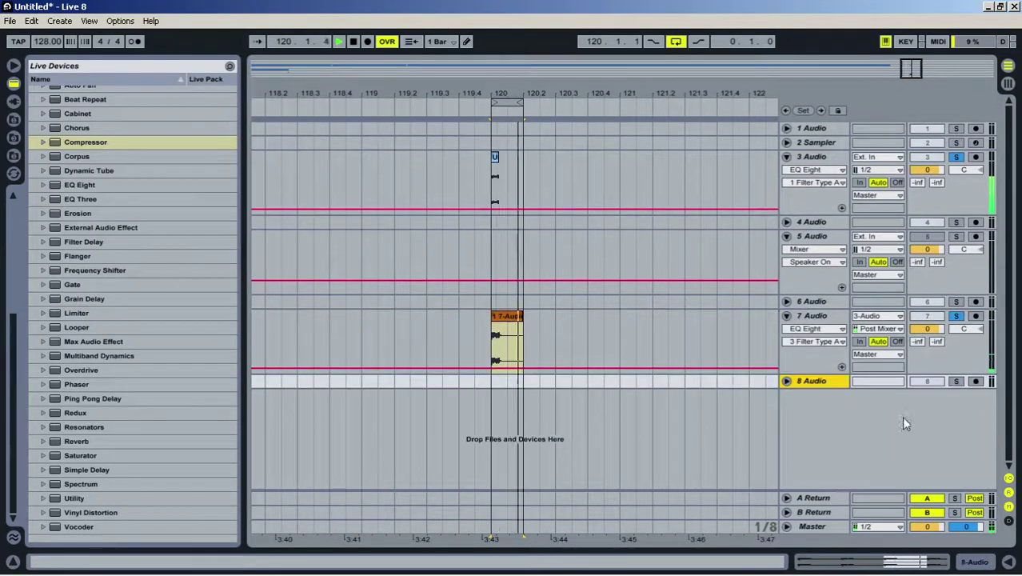
# Set 8 Audio's input to Resampling with monitoring set to In, and record the 120.1.1 loop onto it
pyautogui.click(787, 382)
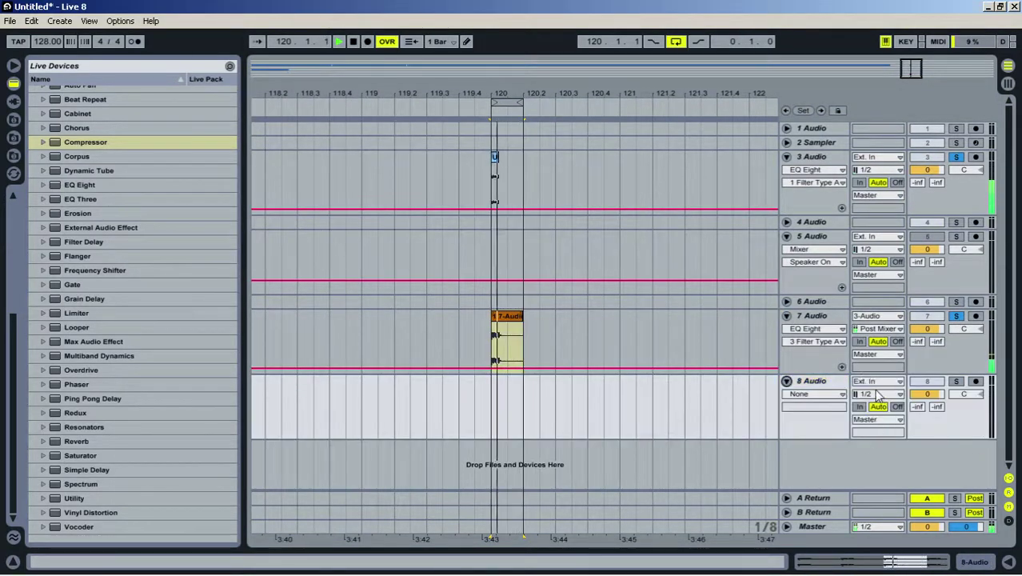
pyautogui.click(859, 408)
pyautogui.click(896, 381)
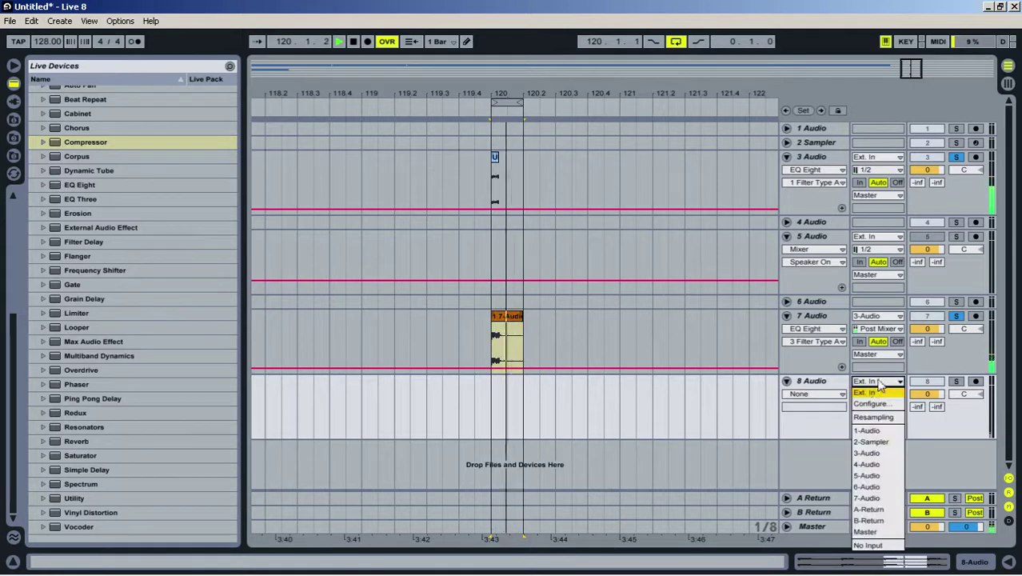
pyautogui.click(875, 418)
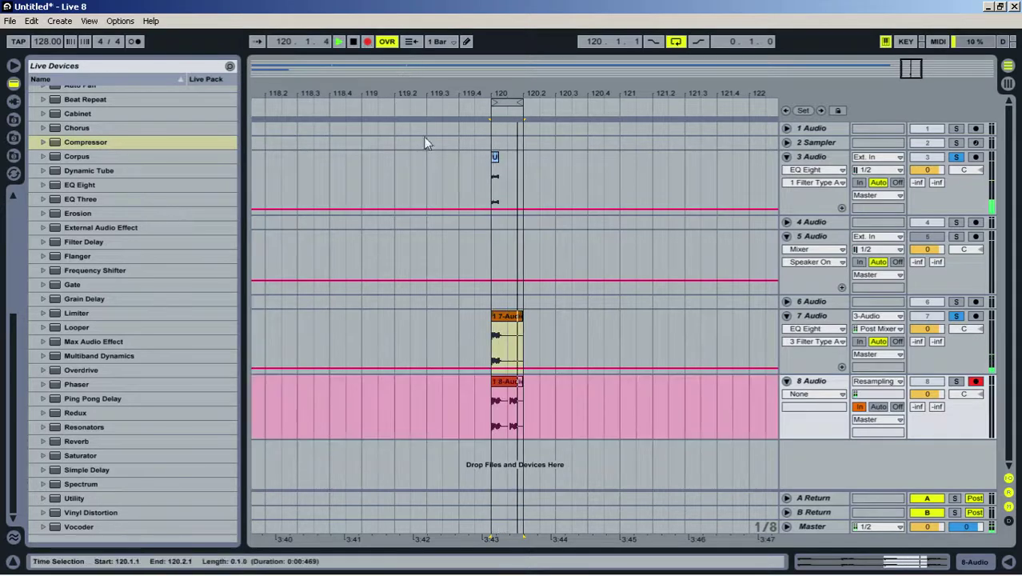
pyautogui.press('space')
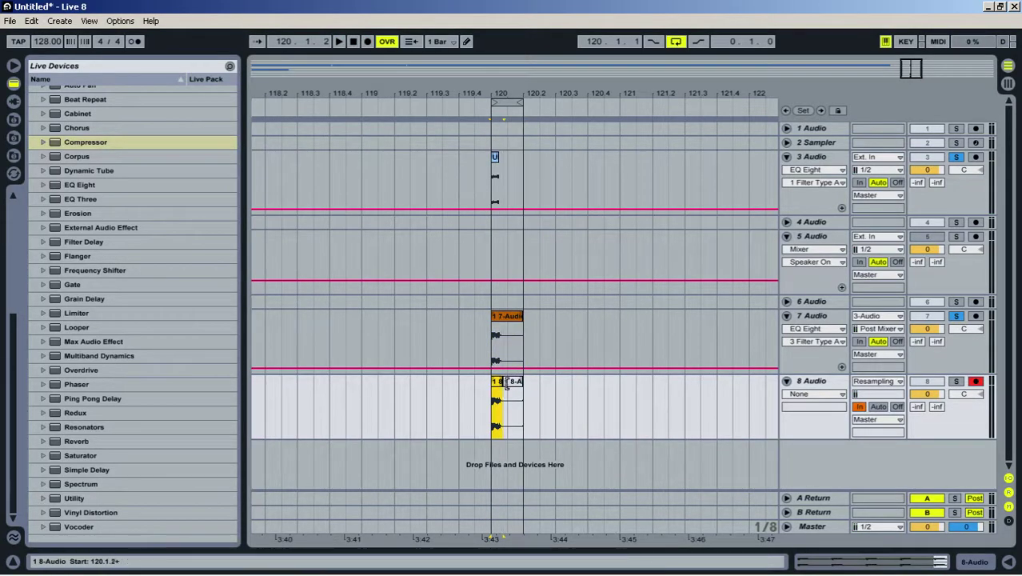
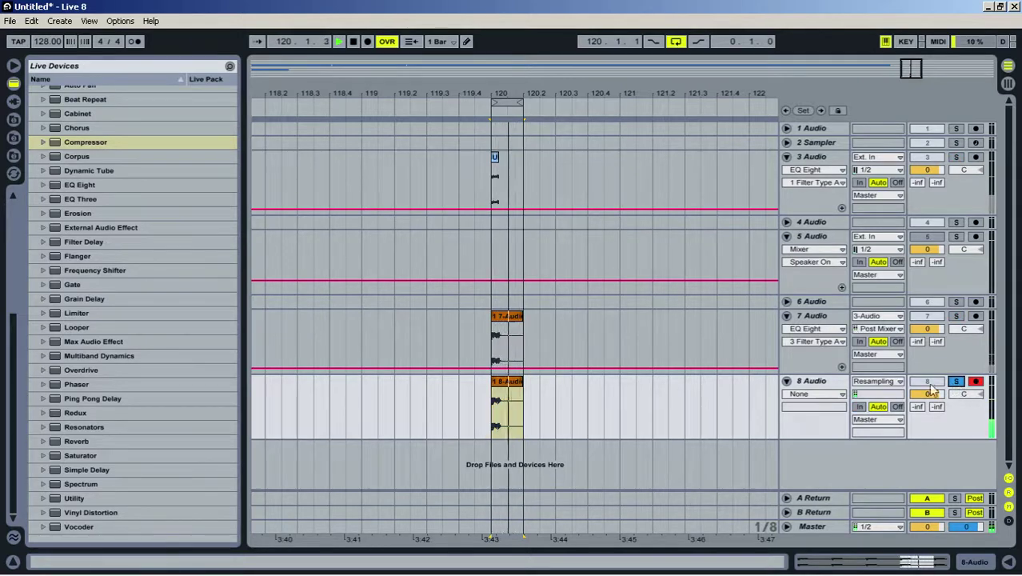
# Add a Compressor to 8 Audio with a threshold of -13.6 dB and an attack of about 161 ms
pyautogui.doubleClick(820, 382)
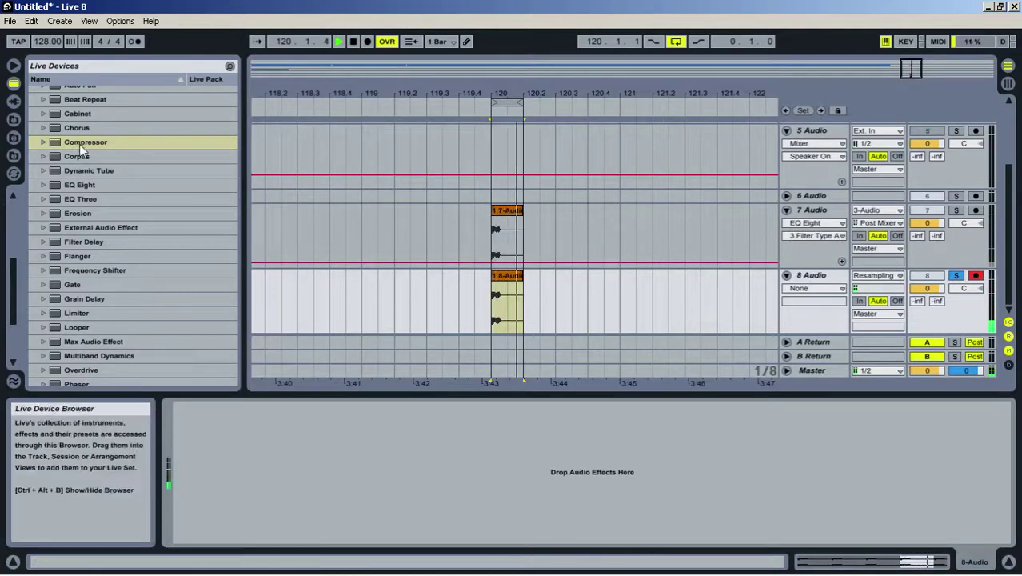
pyautogui.doubleClick(79, 144)
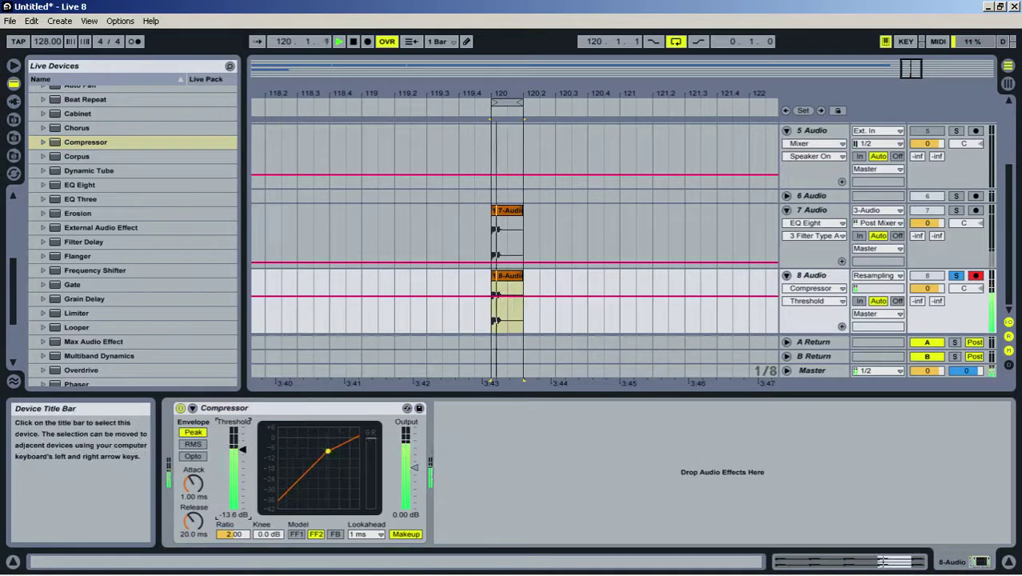
pyautogui.moveTo(193, 484); pyautogui.dragTo(193, 438)
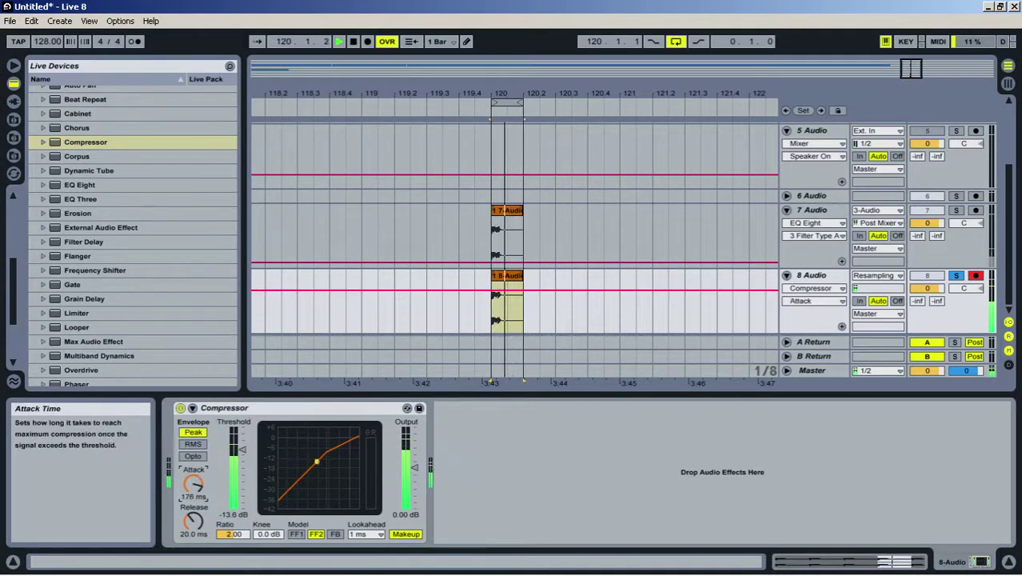
# Shorten the 8 Audio clip so it ends at 120.1.3, and fold the track
pyautogui.click(513, 276)
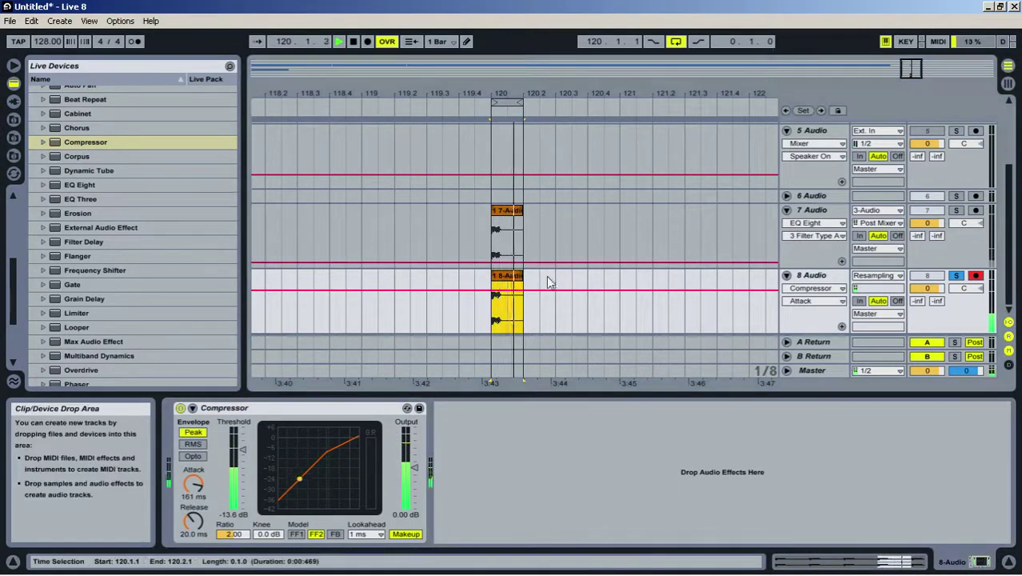
pyautogui.moveTo(522, 276); pyautogui.dragTo(507, 277)
pyautogui.click(508, 325)
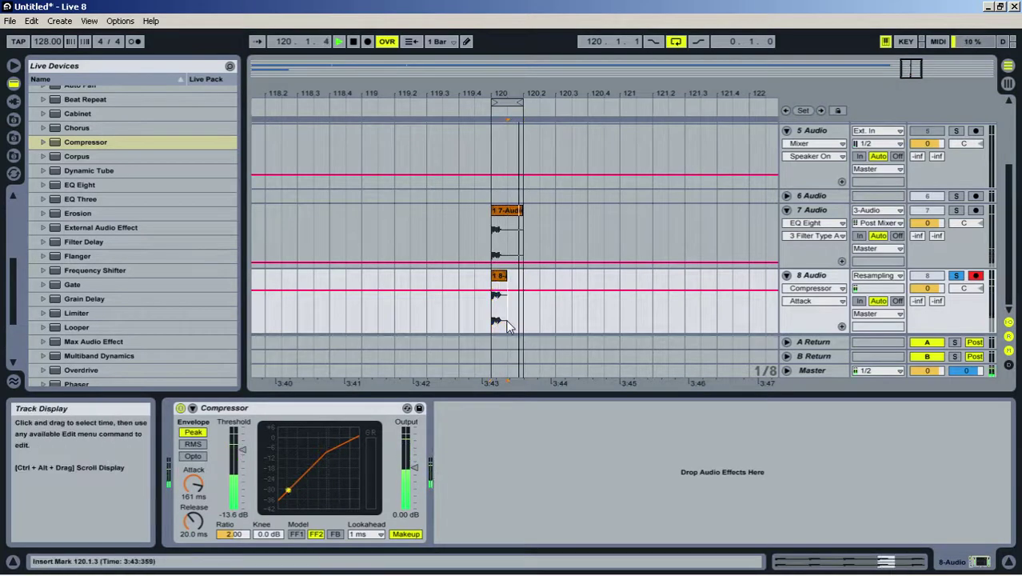
pyautogui.click(787, 276)
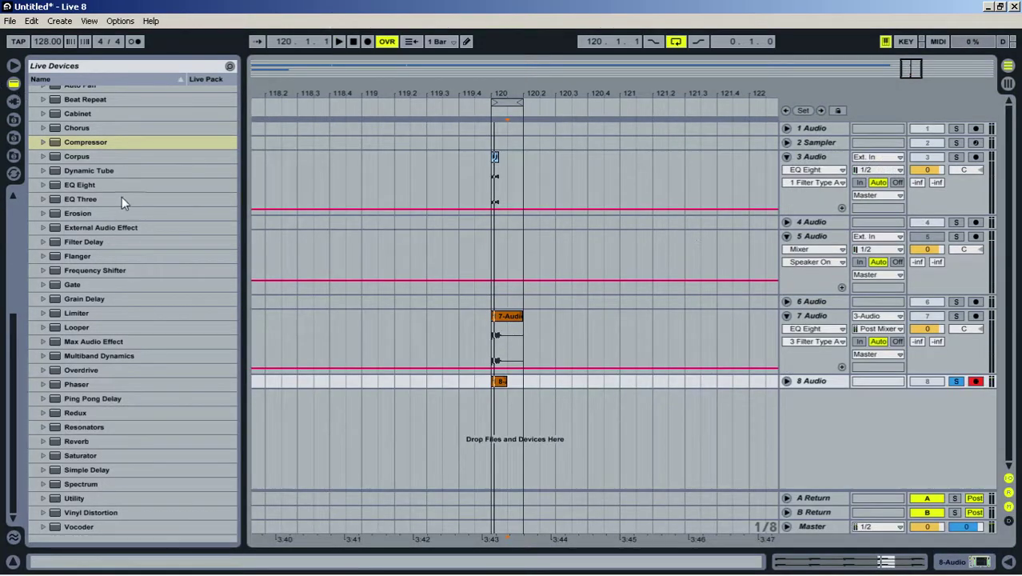
# Add a Drum Rack on a new MIDI track and load the 8 Audio clip onto its C1 pad
pyautogui.scroll(3, 122, 197)
pyautogui.scroll(4, 16, 327)
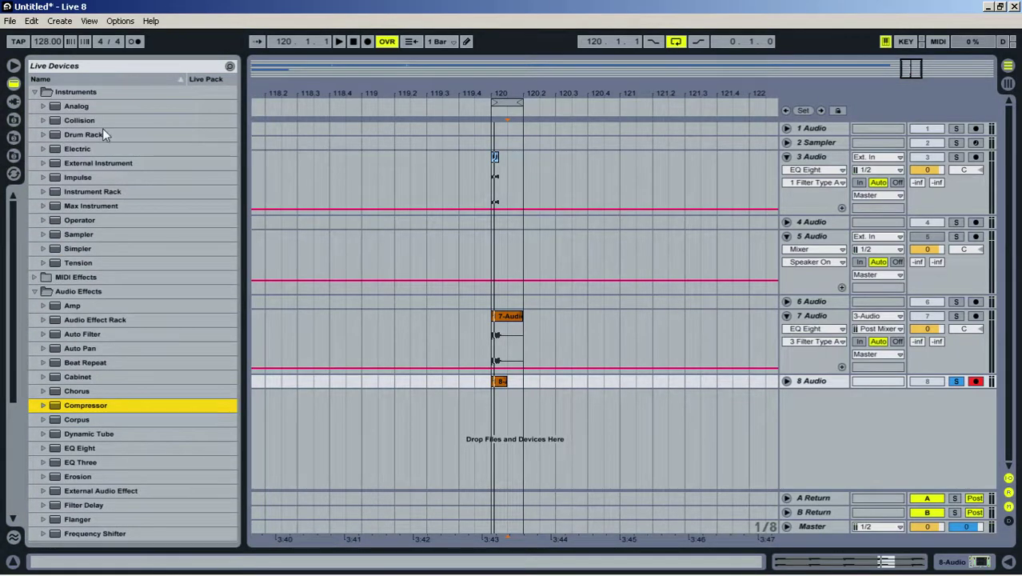
pyautogui.moveTo(103, 132); pyautogui.dragTo(114, 150)
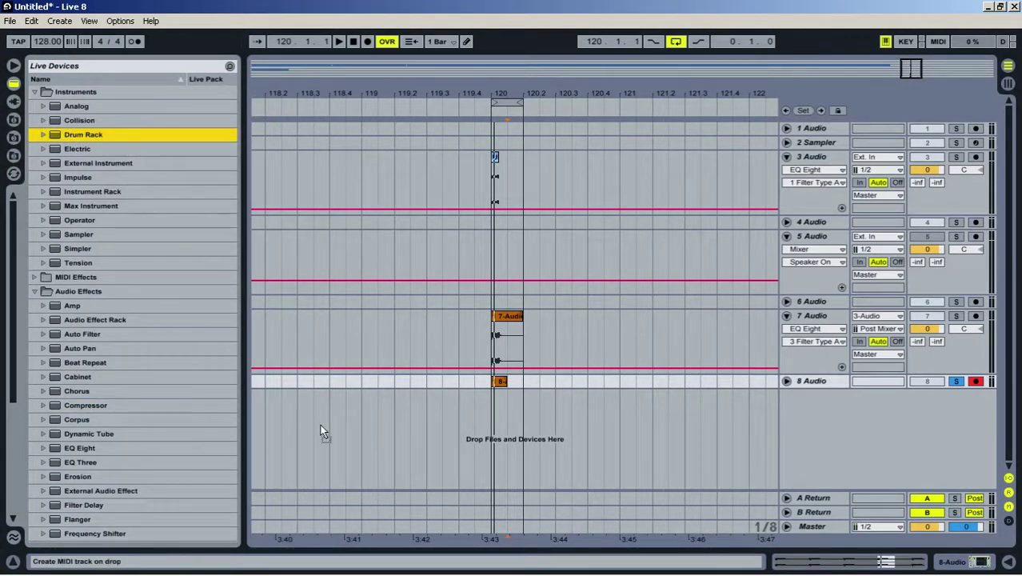
pyautogui.moveTo(321, 431); pyautogui.dragTo(324, 432)
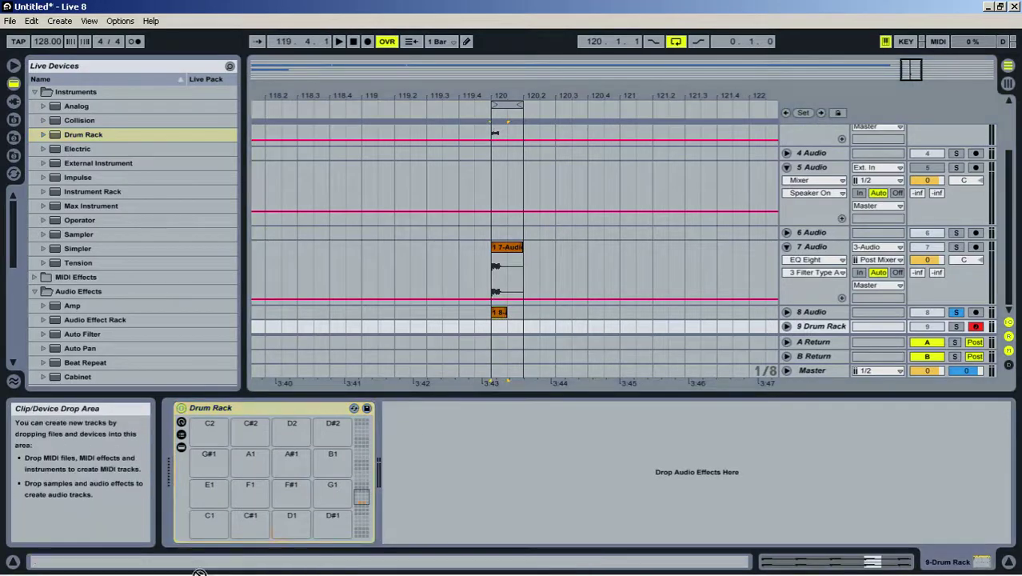
pyautogui.moveTo(199, 573); pyautogui.dragTo(215, 518)
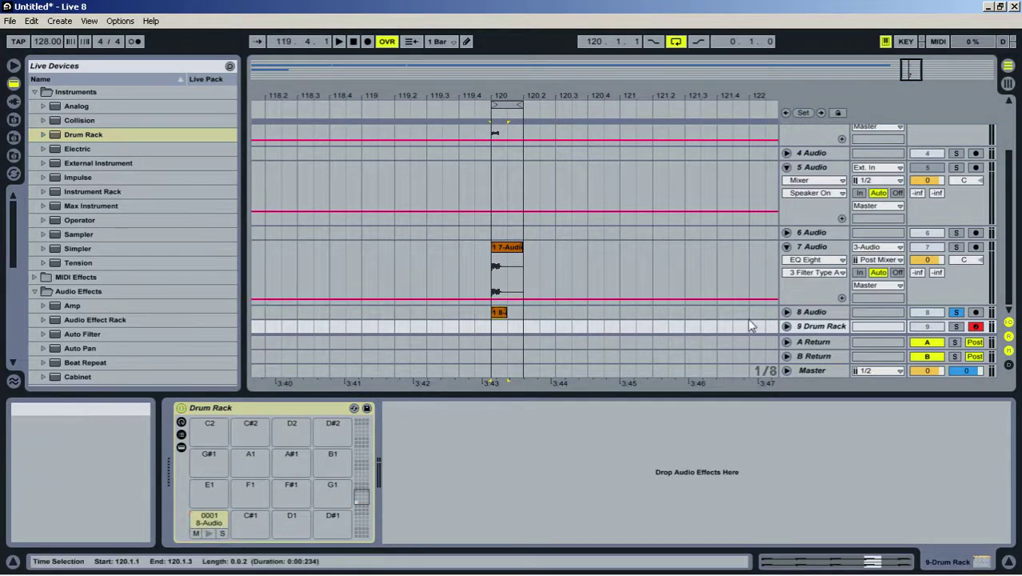
# Audition the C1 pad and raise its sampler's volume decay and release to 60.0 s
pyautogui.click(208, 534)
pyautogui.click(206, 522)
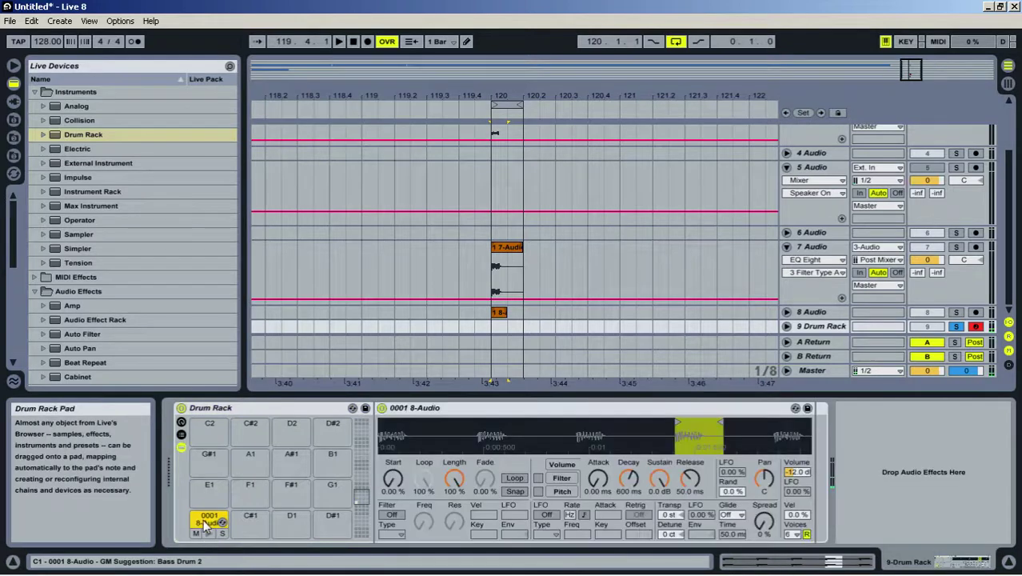
pyautogui.moveTo(632, 479); pyautogui.dragTo(632, 424)
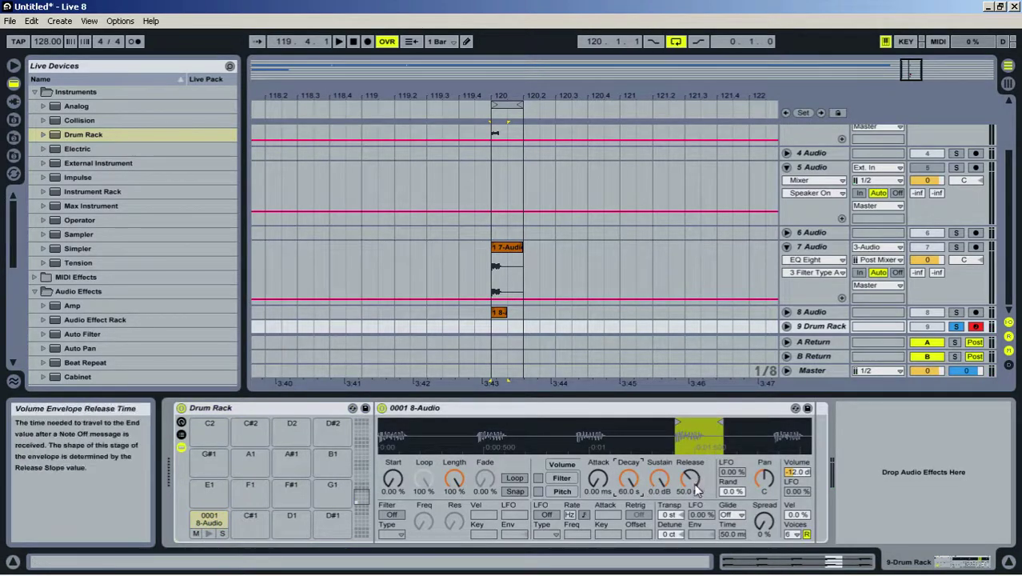
pyautogui.click(208, 535)
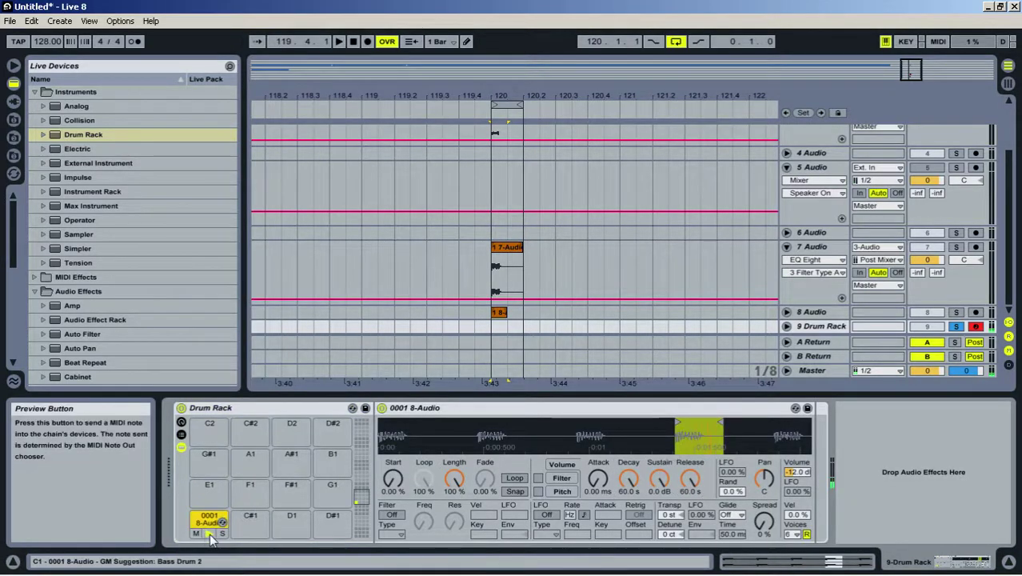
# Delete the 9 Drum Rack track
pyautogui.click(816, 326)
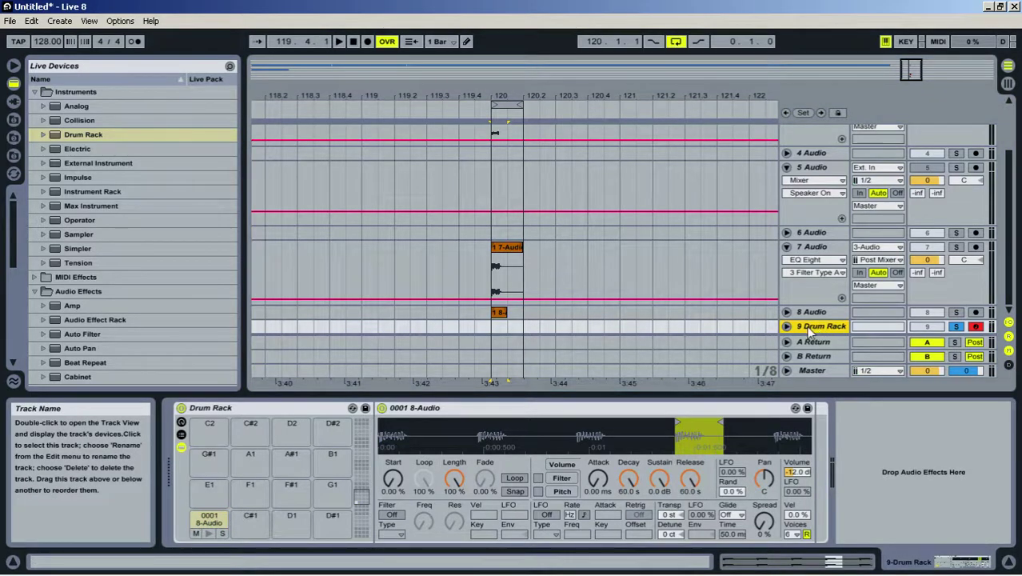
pyautogui.press('Delete')
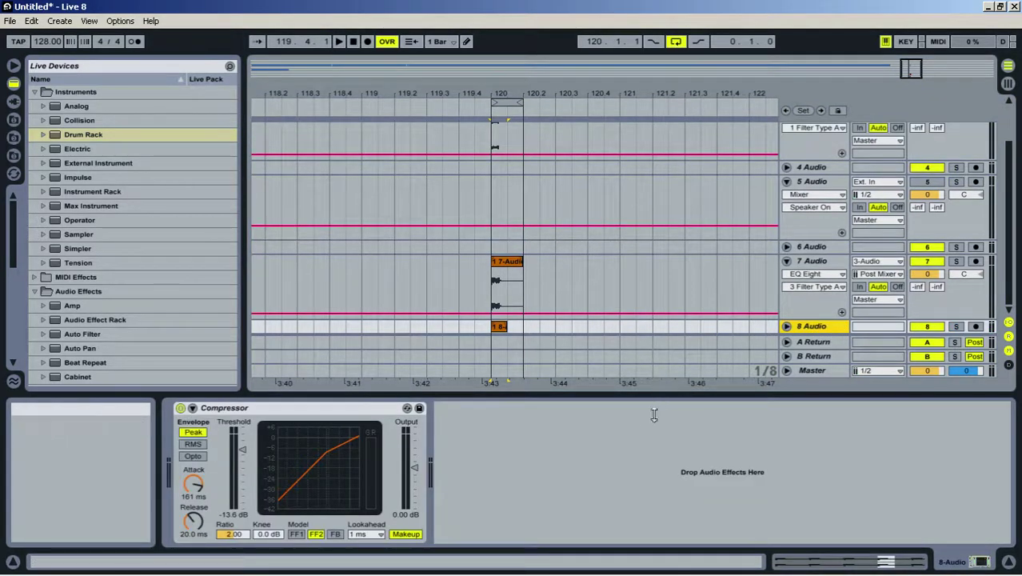
# Copy the trimmed 8 Audio clip at 120.1.1 and paste it at bar 1 on the same track
pyautogui.hotkey('ctrl', 'alt', 'l')
pyautogui.moveTo(519, 94); pyautogui.dragTo(650, 299)
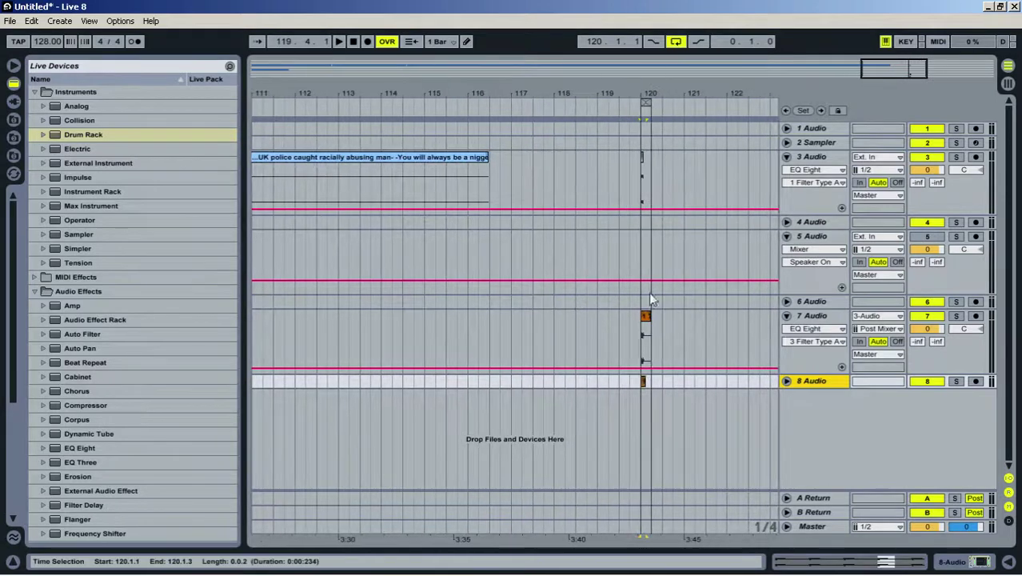
pyautogui.click(642, 381)
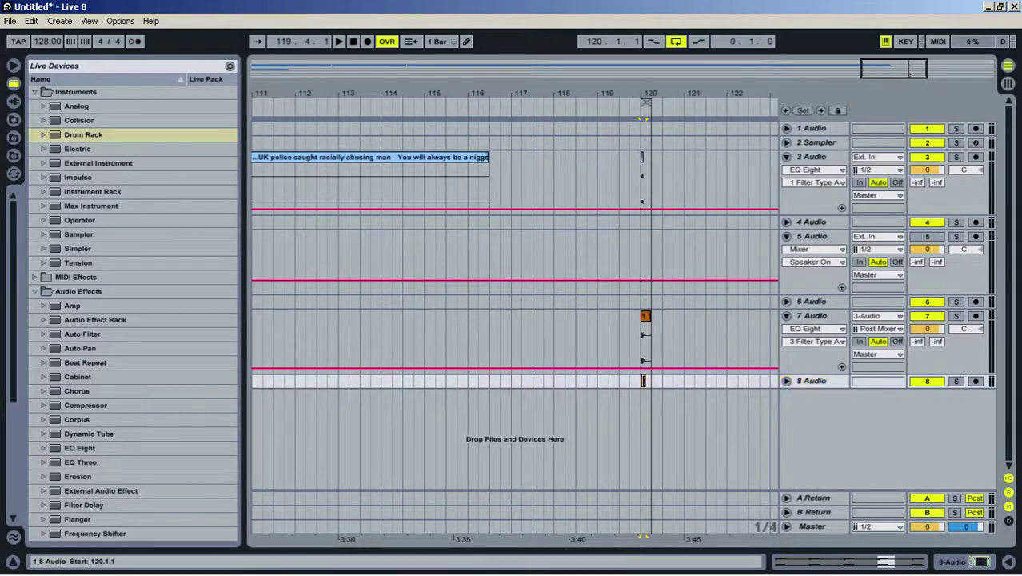
pyautogui.rightClick(643, 381)
pyautogui.click(671, 122)
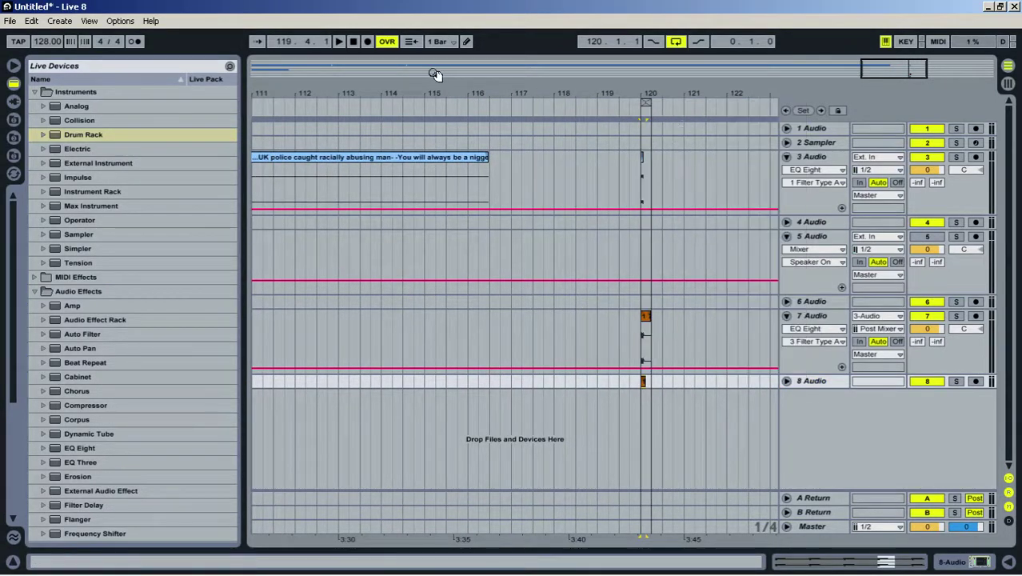
pyautogui.moveTo(444, 90); pyautogui.dragTo(488, 67)
pyautogui.moveTo(258, 93); pyautogui.dragTo(257, 149)
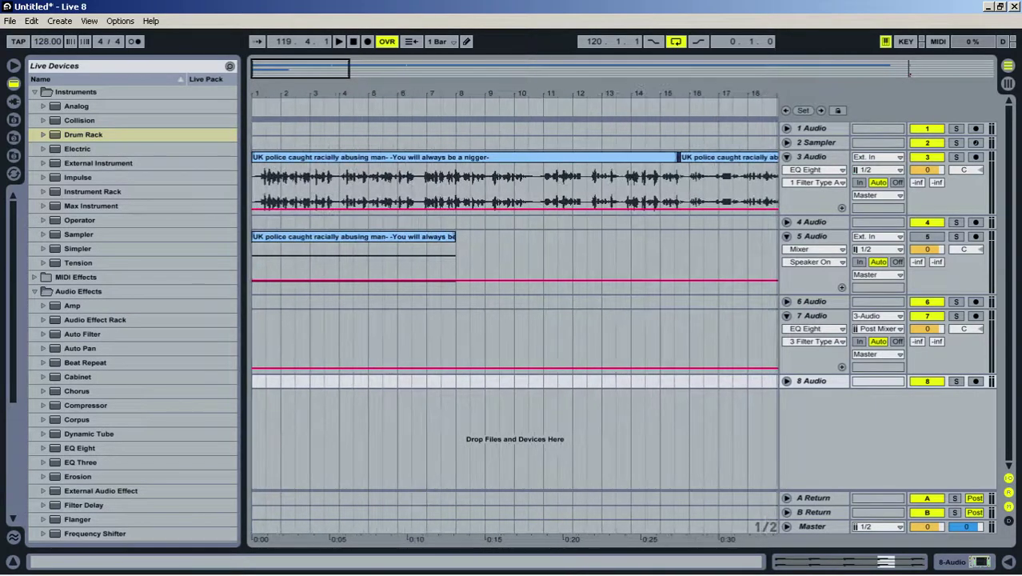
pyautogui.rightClick(254, 380)
pyautogui.click(292, 391)
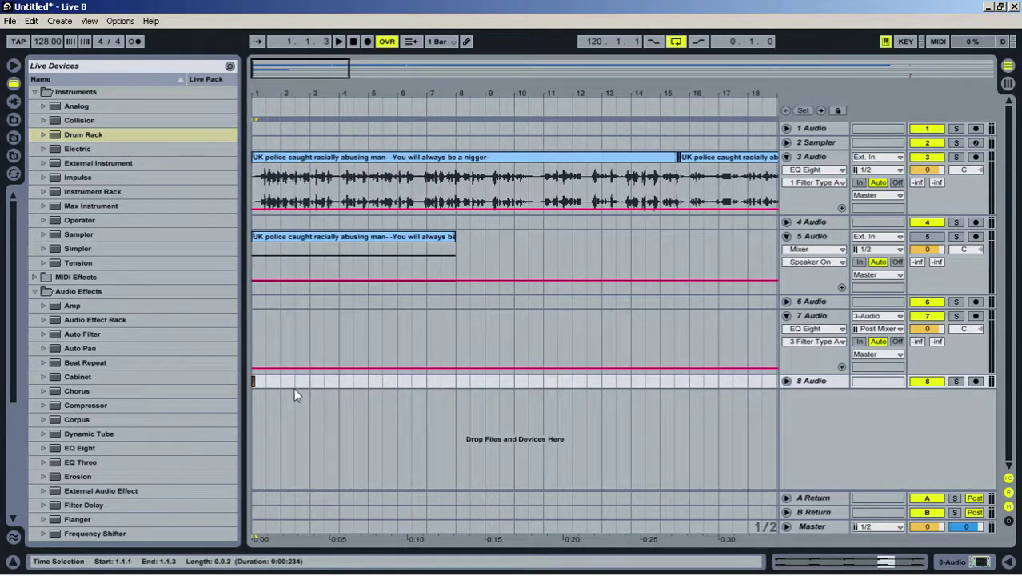
# Solo the 5 Audio and 8 Audio tracks and play them together from bar 1
pyautogui.click(935, 240)
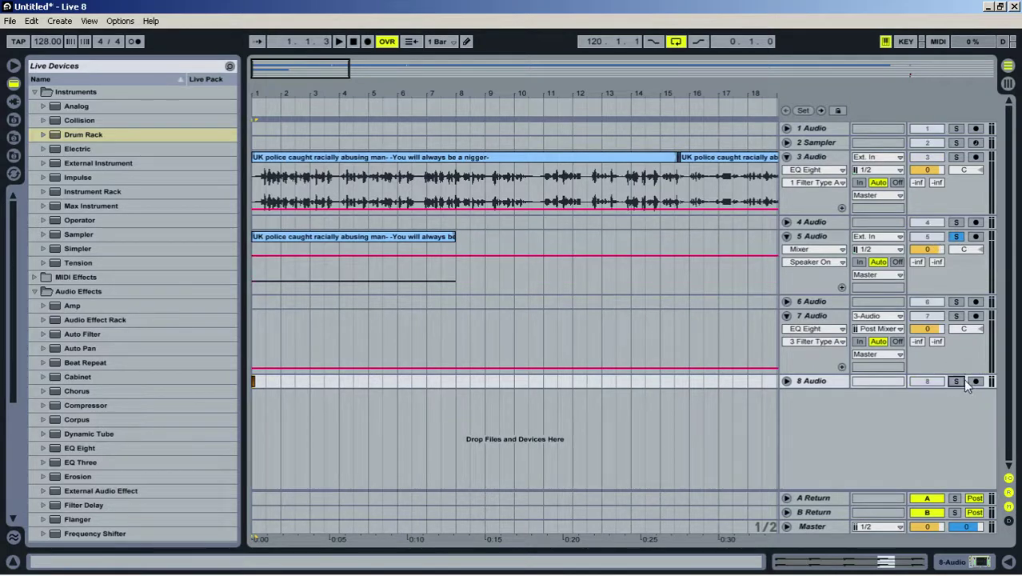
pyautogui.click(956, 382)
pyautogui.press('space')
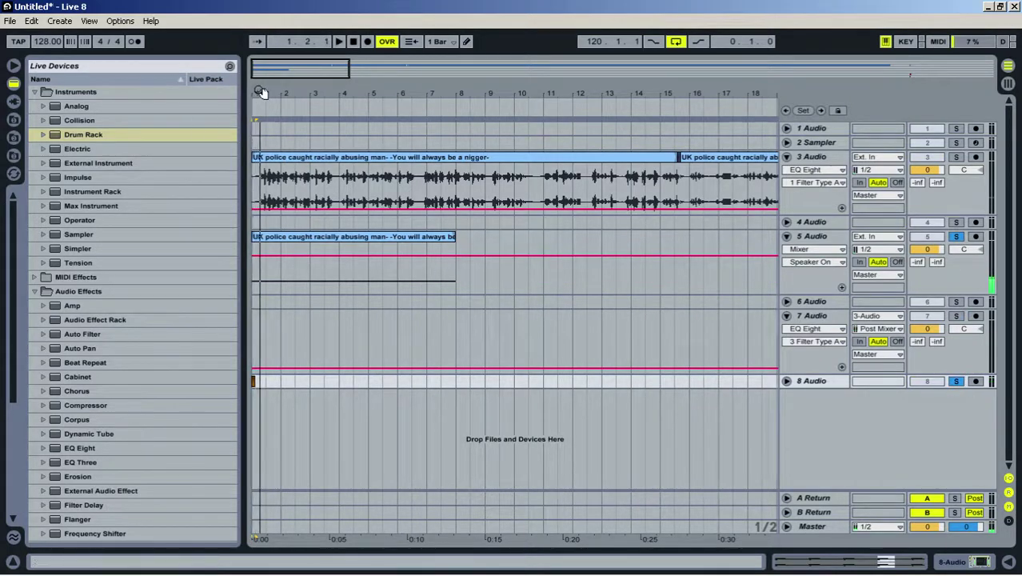
# Enable sidechain on the 5 Audio track's Compressor with 8-Audio as its source, and play the result
pyautogui.moveTo(262, 92); pyautogui.dragTo(265, 94)
pyautogui.doubleClick(821, 239)
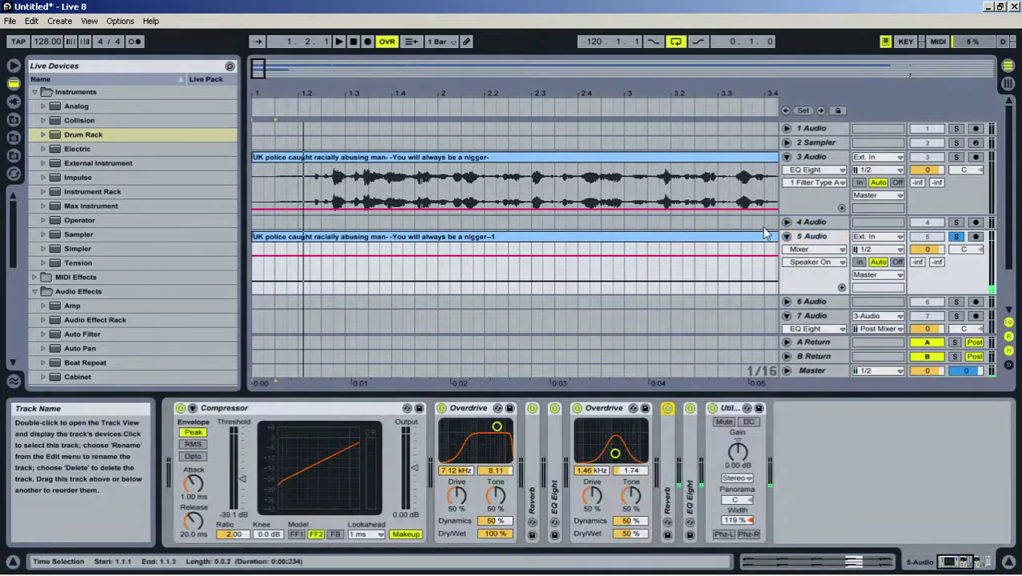
pyautogui.click(192, 408)
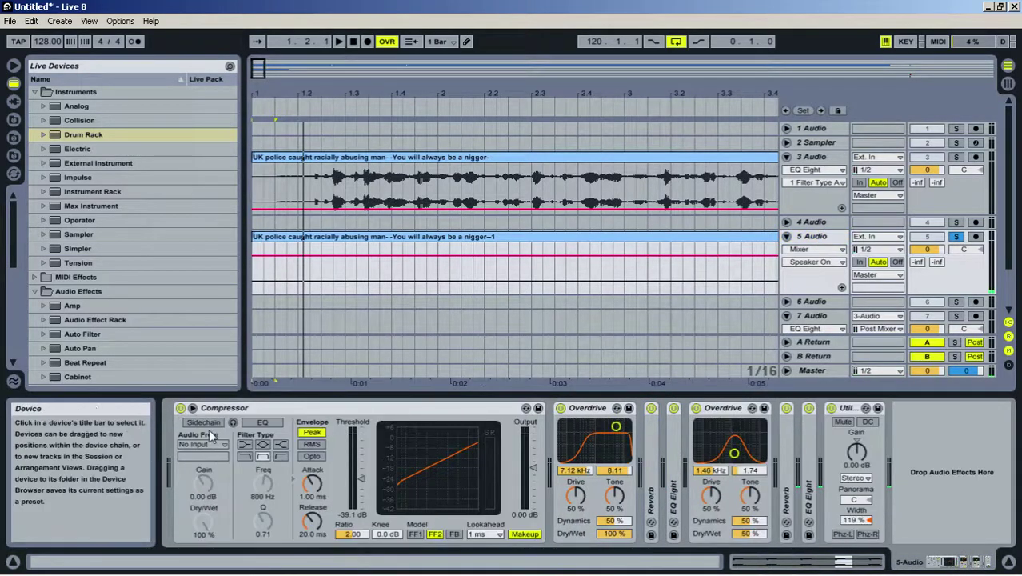
pyautogui.click(203, 422)
pyautogui.click(202, 444)
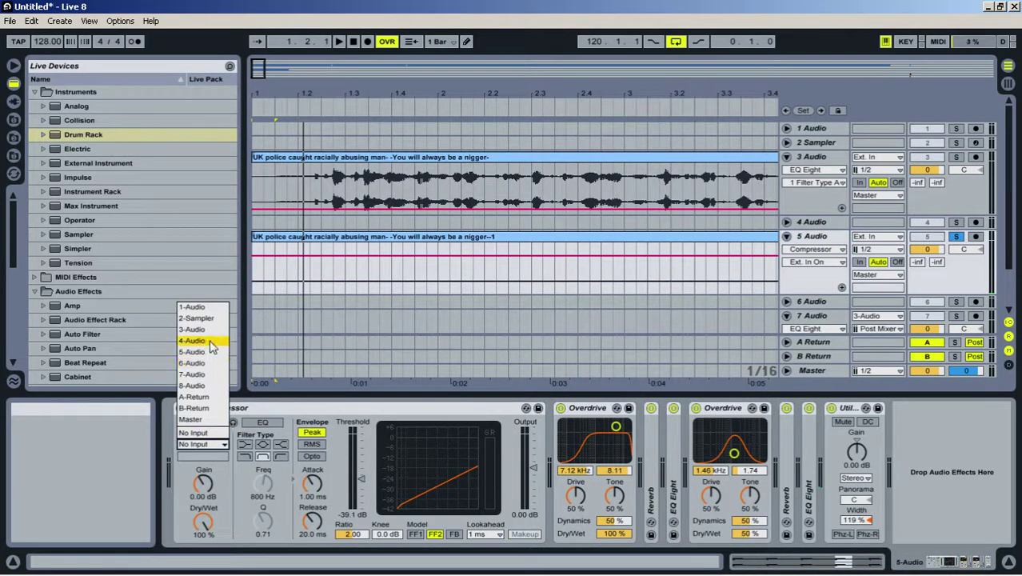
pyautogui.moveTo(1011, 120); pyautogui.dragTo(1007, 306)
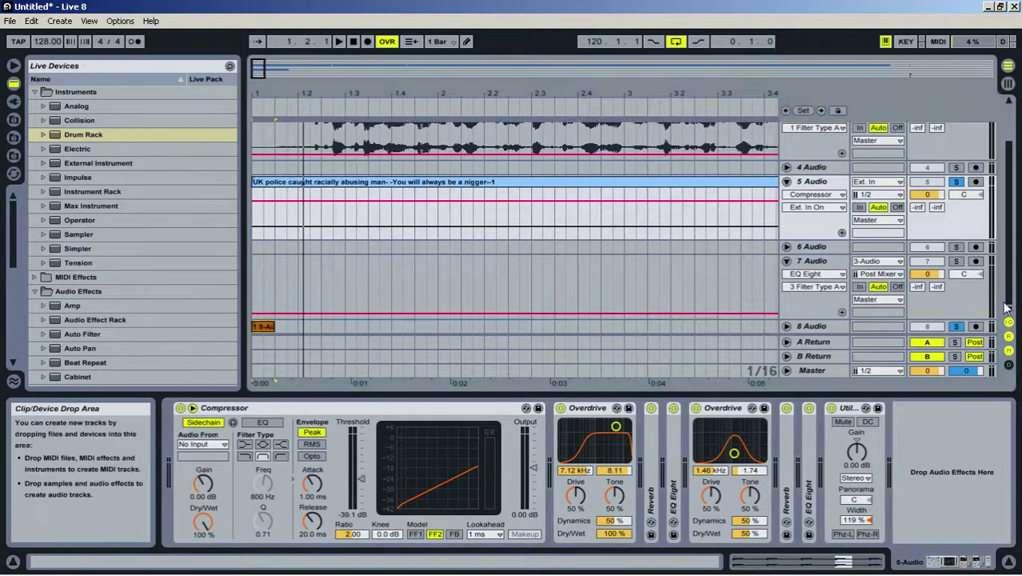
pyautogui.click(813, 327)
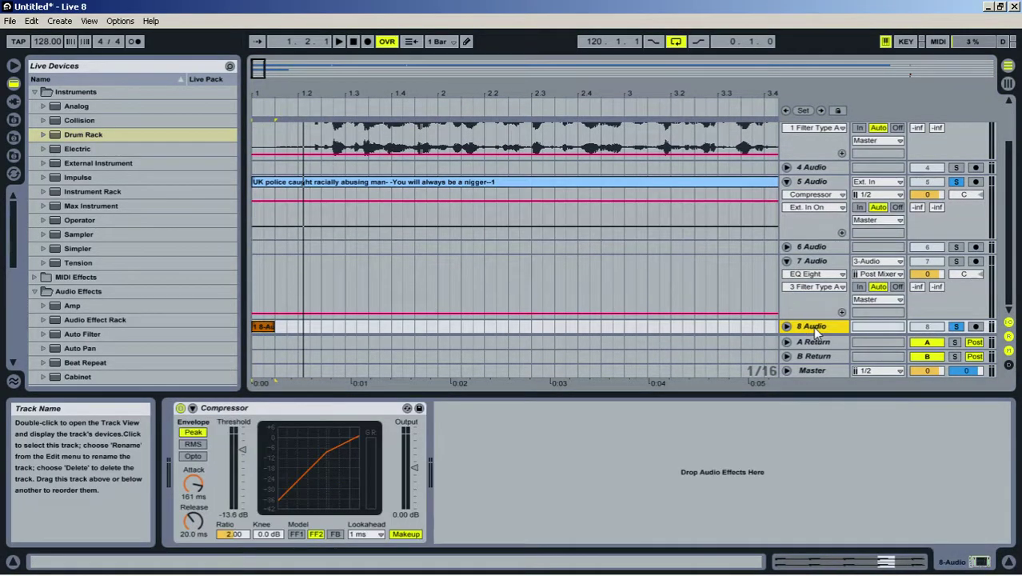
pyautogui.click(813, 181)
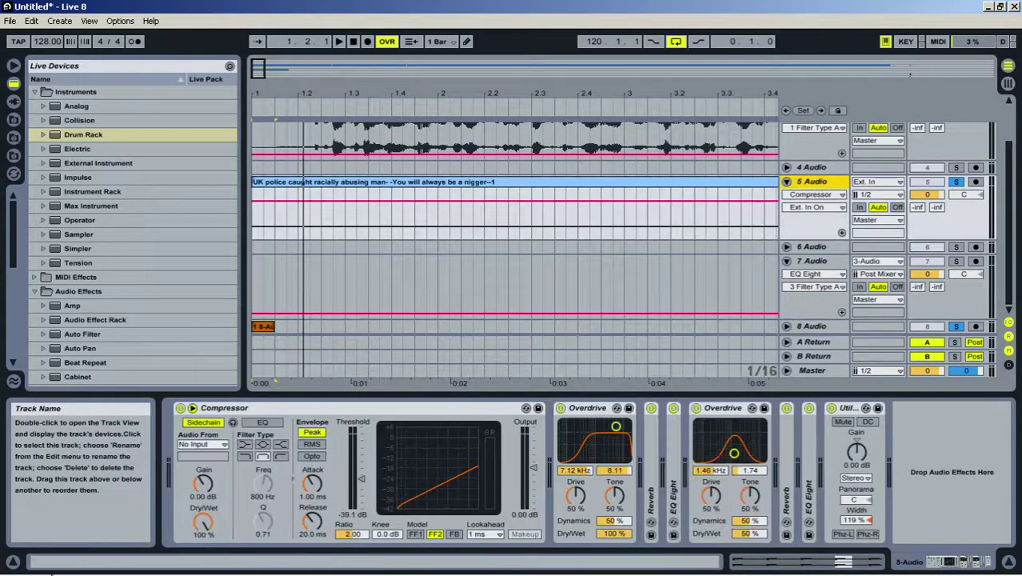
pyautogui.click(197, 446)
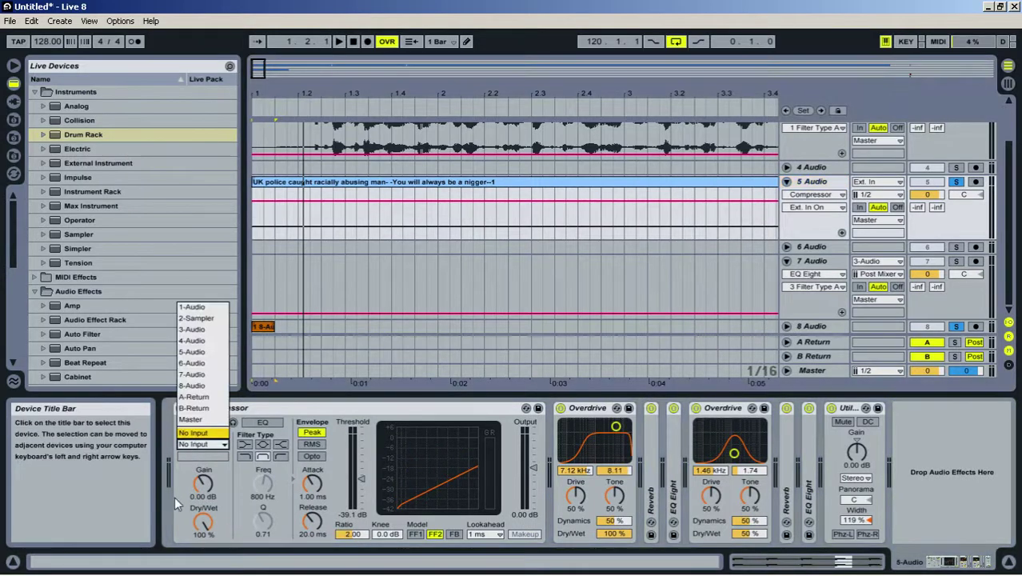
pyautogui.click(192, 386)
pyautogui.press('space')
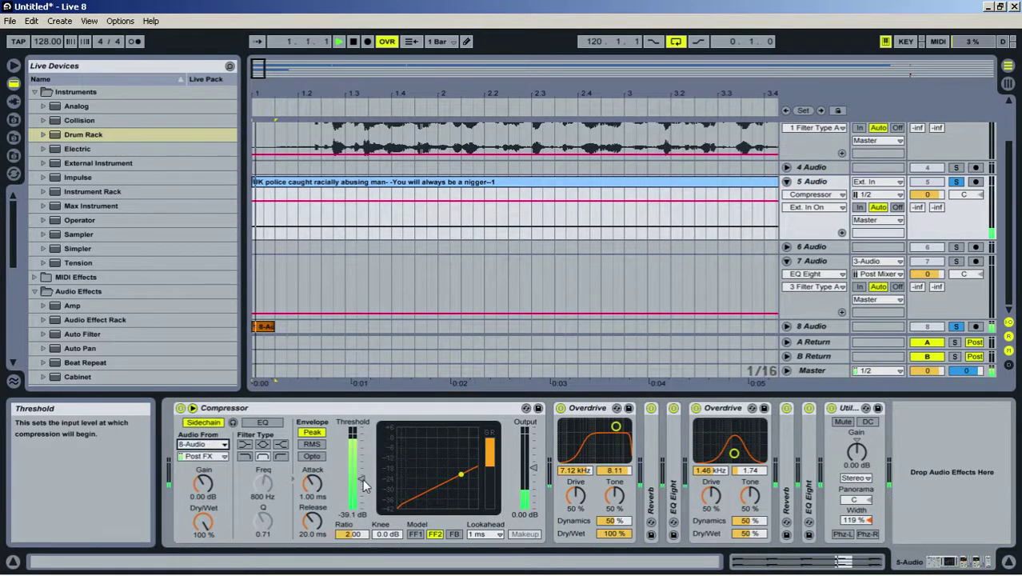
# Set a fixed 1/4 grid and duplicate the 8 Audio slice on every beat from bar 1 up to bar 8
pyautogui.rightClick(368, 333)
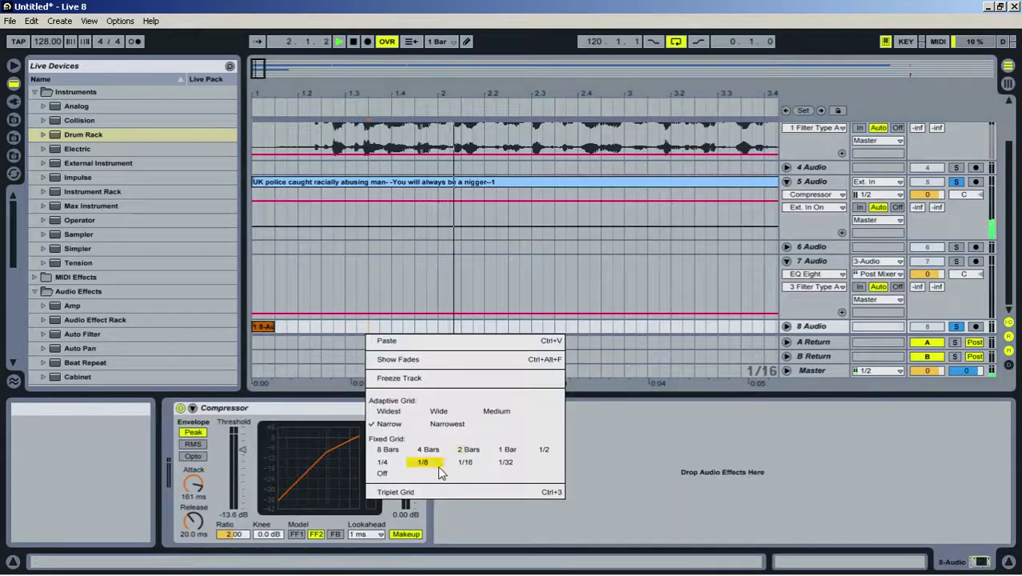
pyautogui.click(380, 467)
pyautogui.moveTo(300, 328); pyautogui.dragTo(263, 331)
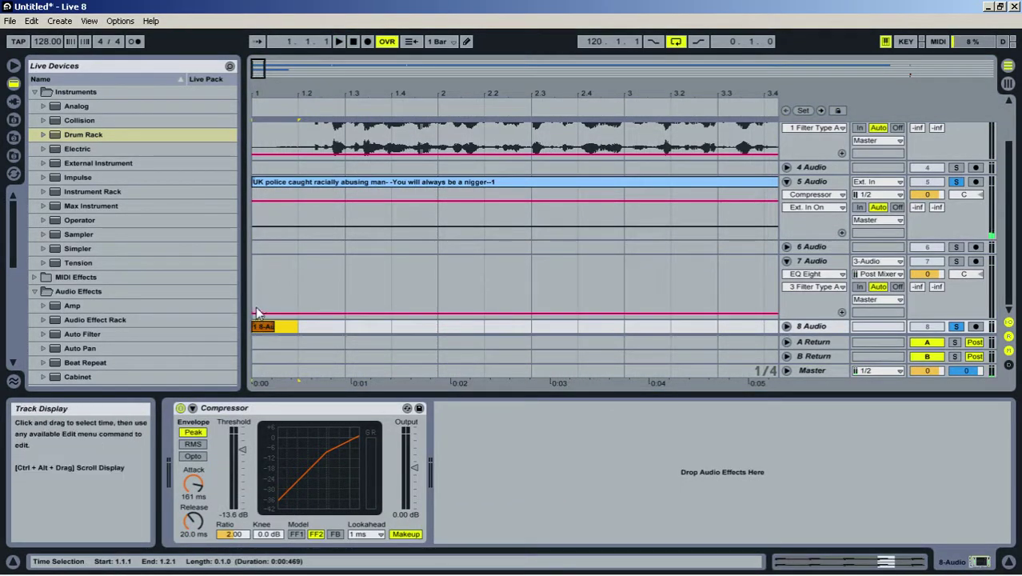
pyautogui.hotkey('ctrl', 'd')
pyautogui.hotkey('ctrl', 'd')
pyautogui.hotkey('ctrl', 'd')
pyautogui.hotkey('ctrl', 'd')
pyautogui.hotkey('ctrl', 'd')
pyautogui.hotkey('ctrl', 'd')
pyautogui.hotkey('ctrl', 'd')
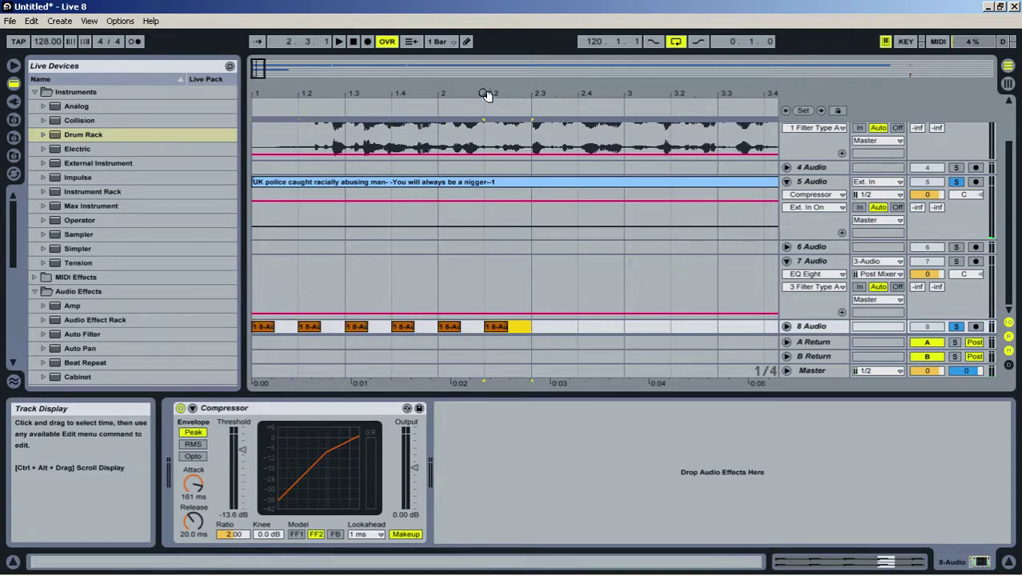
pyautogui.moveTo(320, 94); pyautogui.dragTo(320, 40)
pyautogui.hotkey('ctrl', 'd')
pyautogui.hotkey('ctrl', 'd')
pyautogui.hotkey('ctrl', 'd')
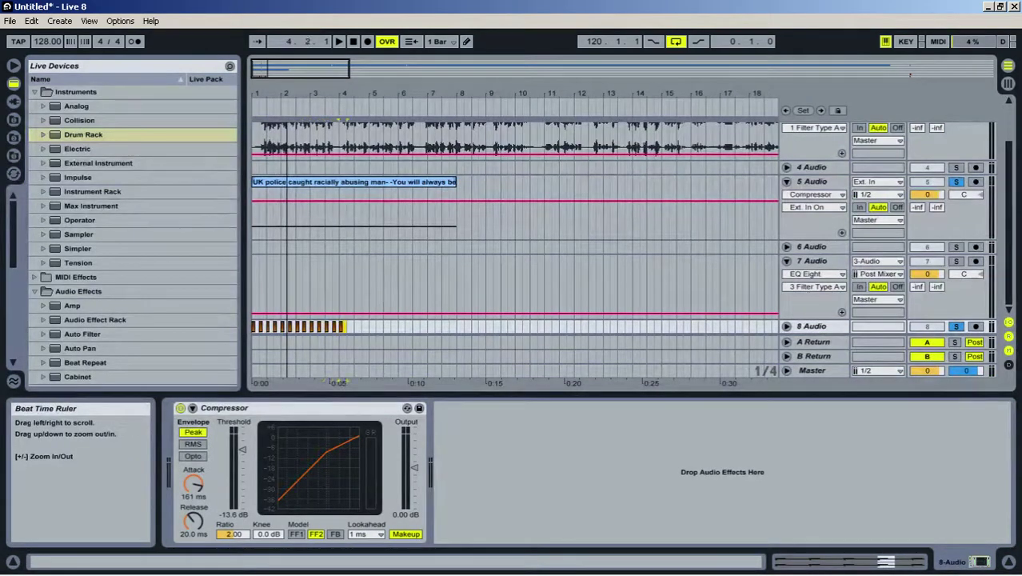
pyautogui.hotkey('ctrl', 'd')
pyautogui.hotkey('ctrl', 'd')
pyautogui.hotkey('ctrl', 'd')
pyautogui.hotkey('ctrl', 'd')
pyautogui.hotkey('ctrl', 'd')
pyautogui.hotkey('ctrl', 'd')
pyautogui.hotkey('ctrl', 'd')
pyautogui.hotkey('ctrl', 'd')
pyautogui.hotkey('ctrl', 'd')
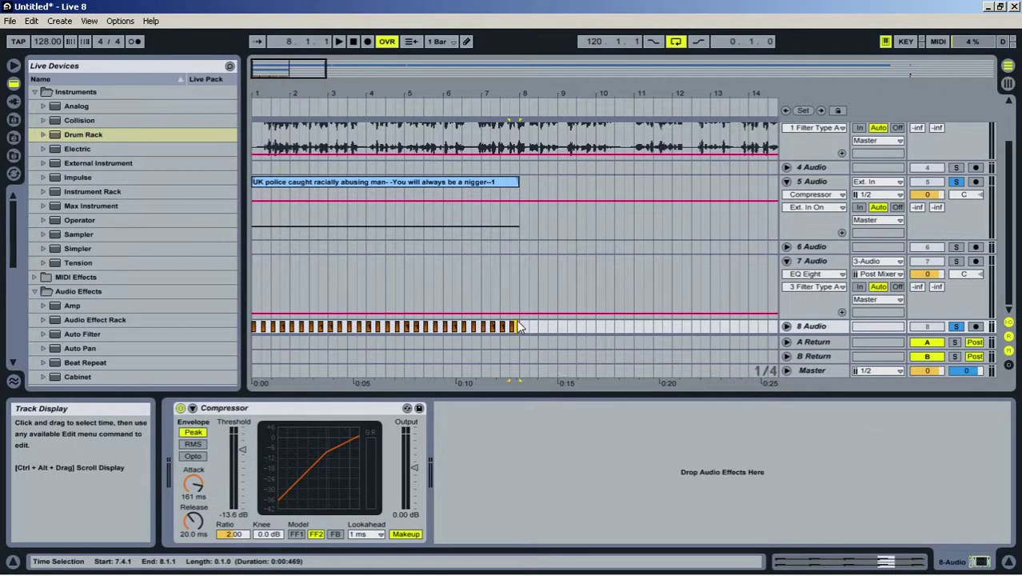
# Consolidate the repeated 8 Audio slices from bar 1 to bar 8 and play that range as a loop
pyautogui.moveTo(518, 326); pyautogui.dragTo(249, 327)
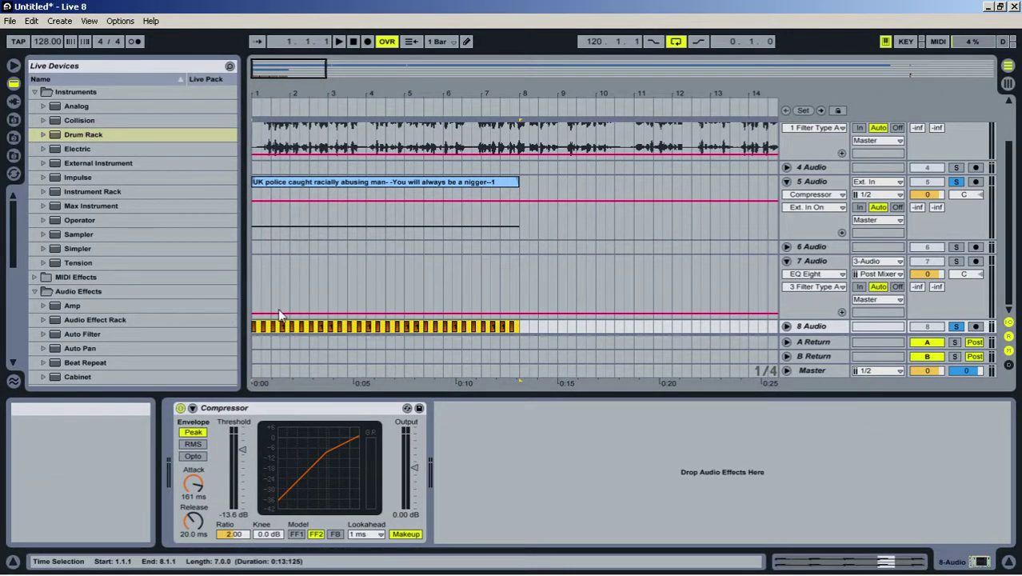
pyautogui.hotkey('ctrl', 'j')
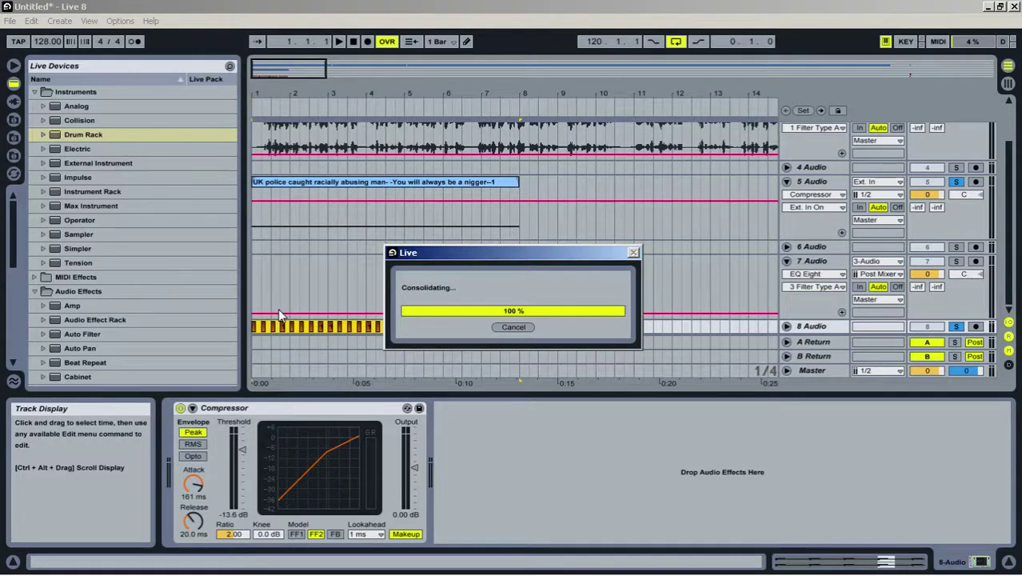
pyautogui.hotkey('ctrl', 'l')
pyautogui.press('space')
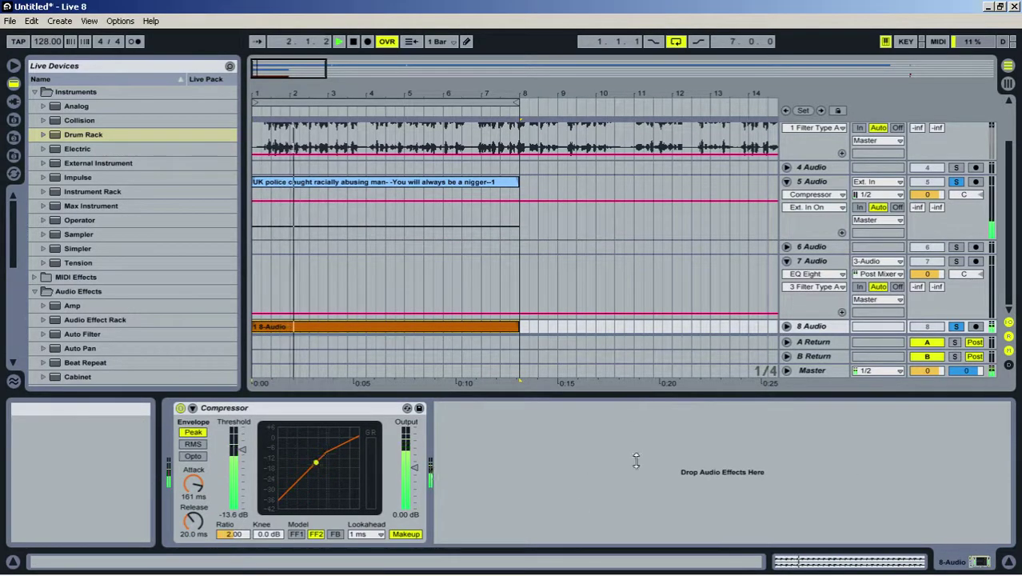
# Show the second Overdrive's Filter Freq automation on 5 Audio and add breakpoints midway through bar 3 and just before bar 8
pyautogui.moveTo(637, 462); pyautogui.dragTo(638, 496)
pyautogui.doubleClick(825, 237)
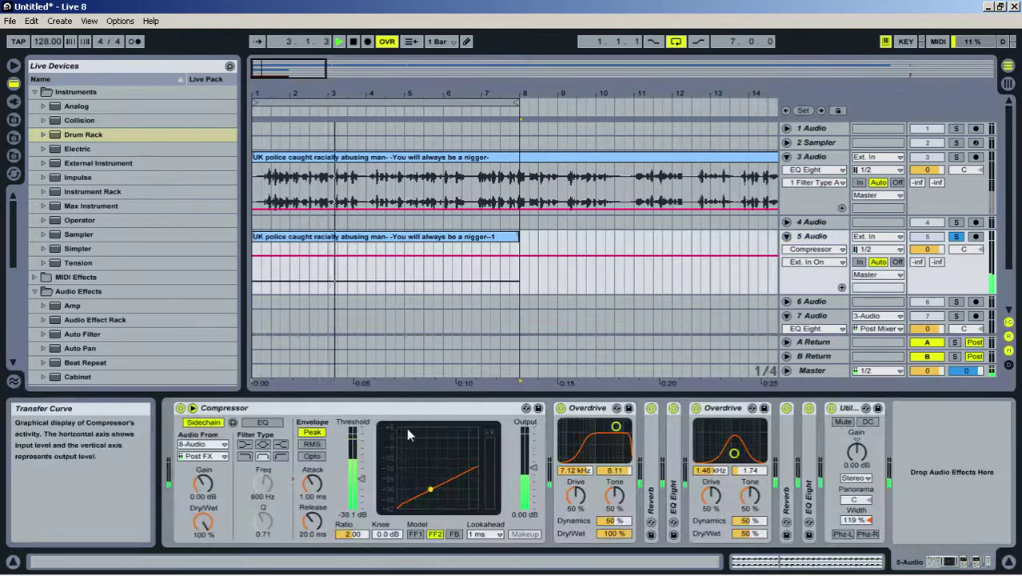
pyautogui.doubleClick(384, 409)
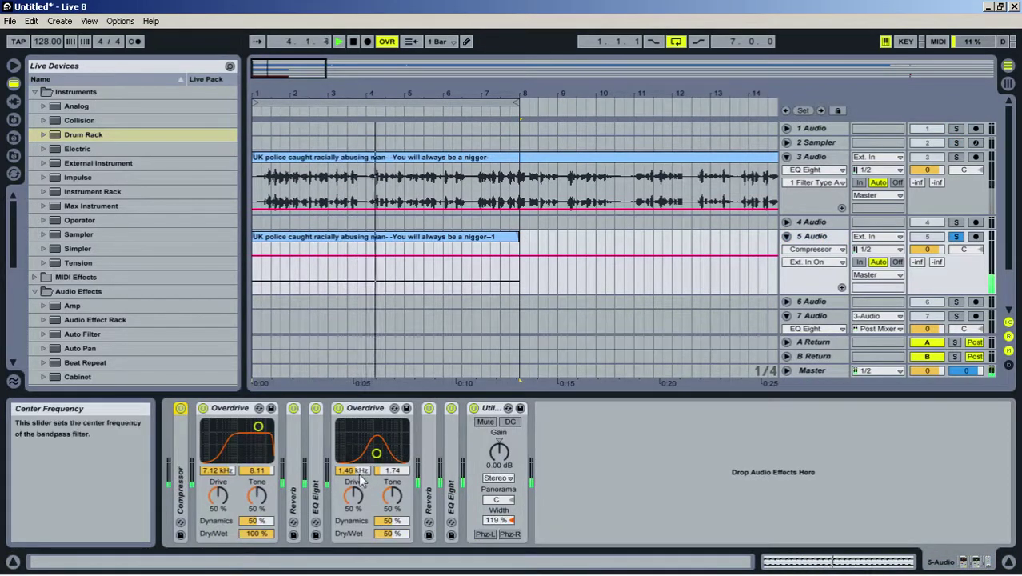
pyautogui.click(353, 471)
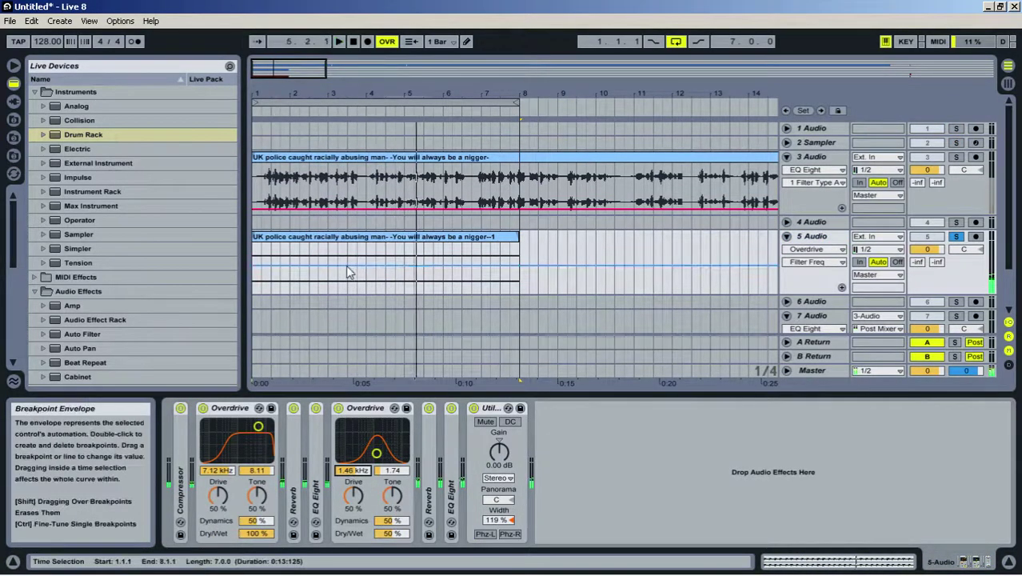
pyautogui.doubleClick(347, 265)
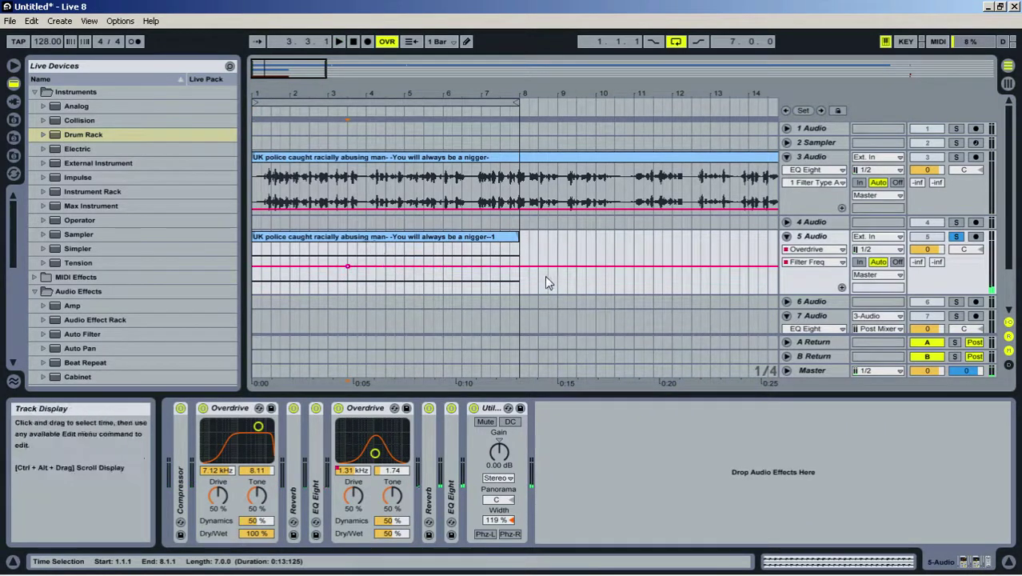
pyautogui.doubleClick(515, 266)
# Shape the Filter Freq automation into a ramp rising from the bar 3 breakpoint to the clip's end, and play it
pyautogui.moveTo(493, 266); pyautogui.dragTo(490, 254)
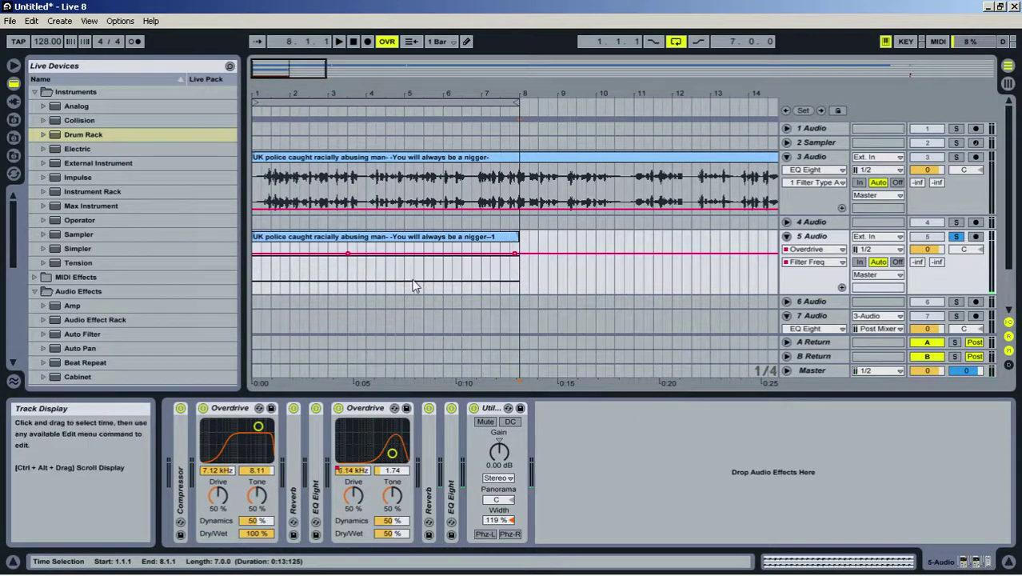
pyautogui.hotkey('ctrl', 'z')
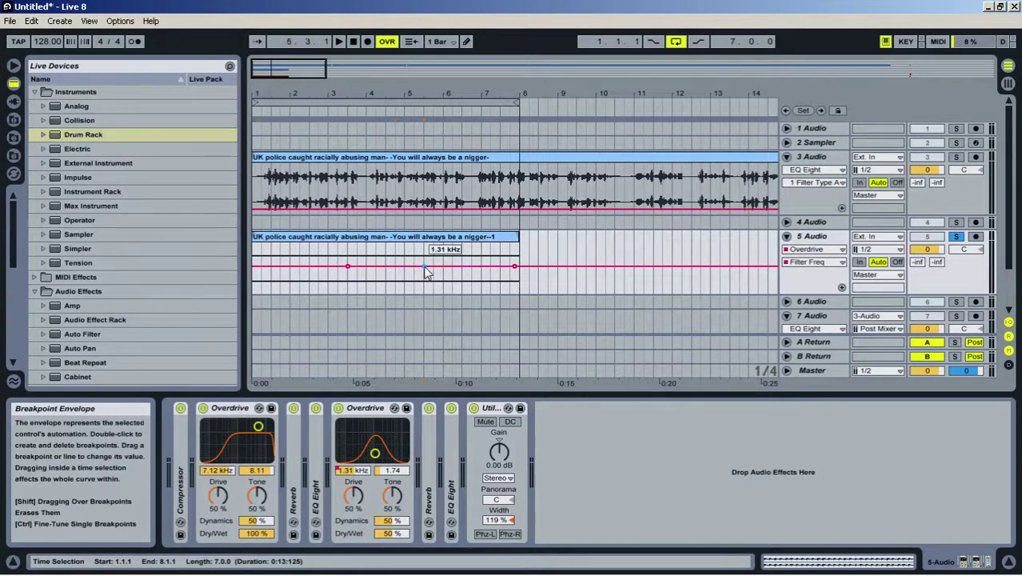
pyautogui.moveTo(425, 267); pyautogui.dragTo(516, 250)
pyautogui.press('space')
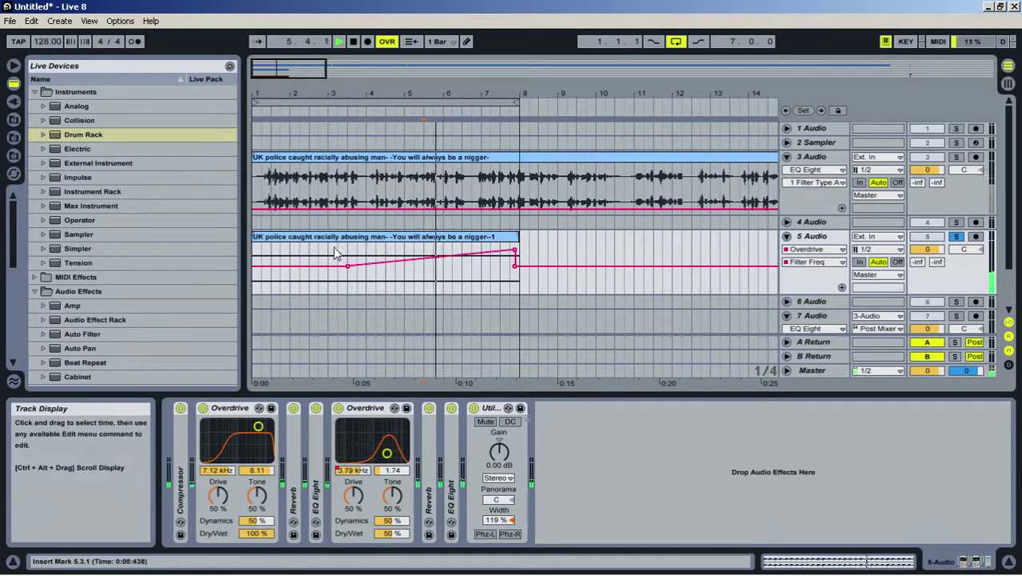
# Add a breakpoint near bar 6 on the Filter Freq ramp and delete the raised breakpoint at the clip's end
pyautogui.click(276, 238)
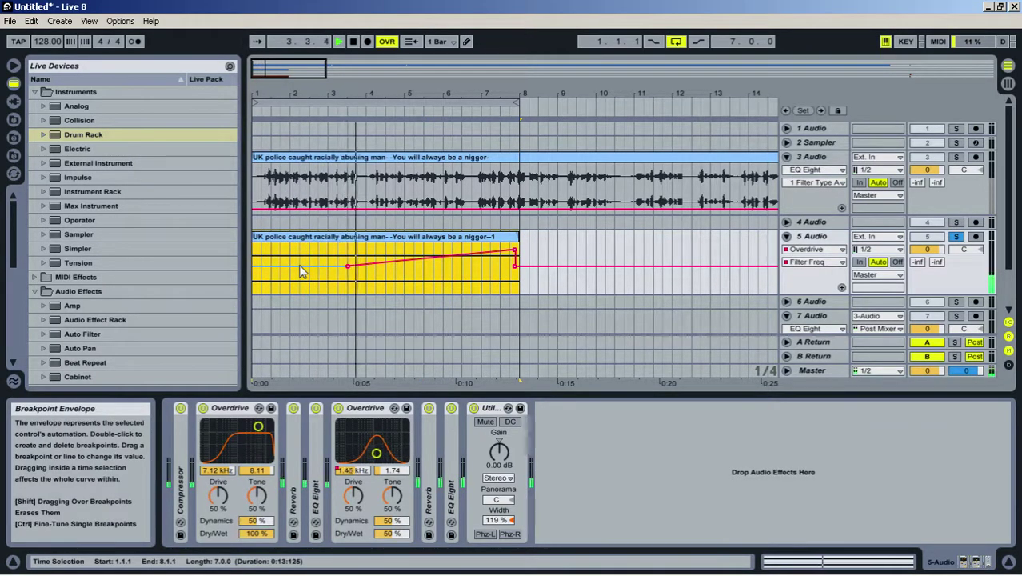
pyautogui.doubleClick(445, 256)
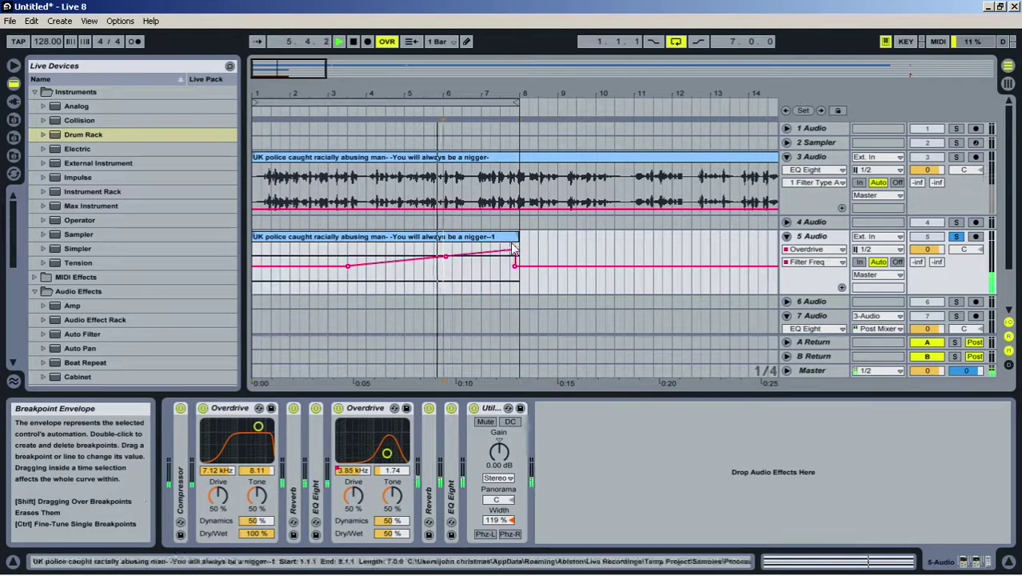
pyautogui.doubleClick(515, 250)
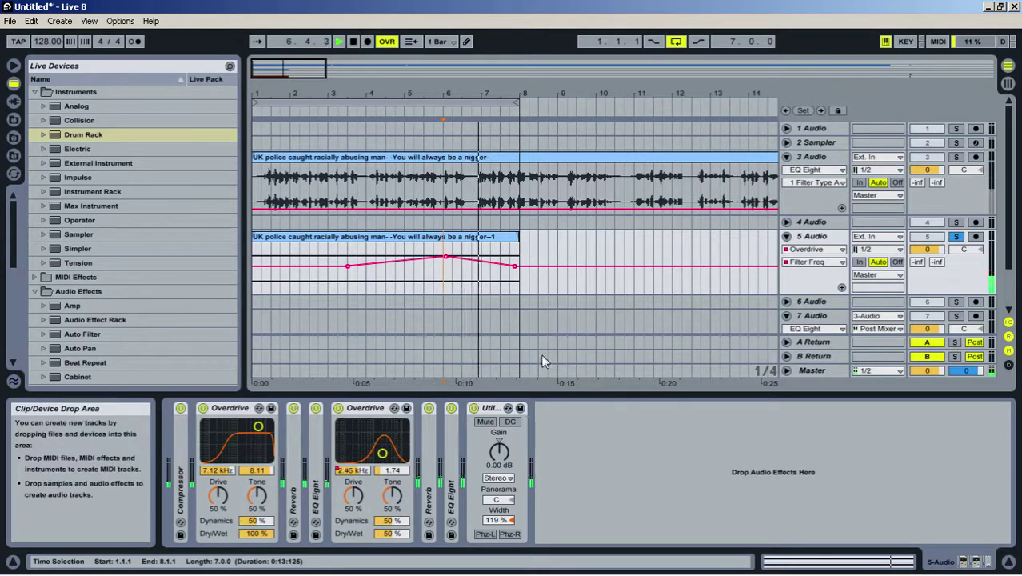
pyautogui.scroll(-2, 156, 266)
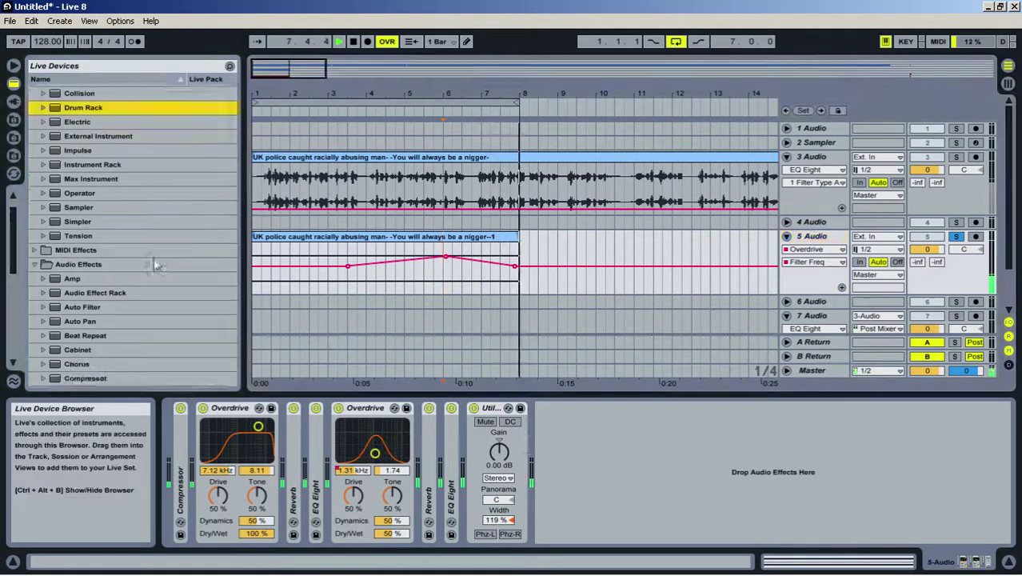
pyautogui.scroll(-6, 156, 266)
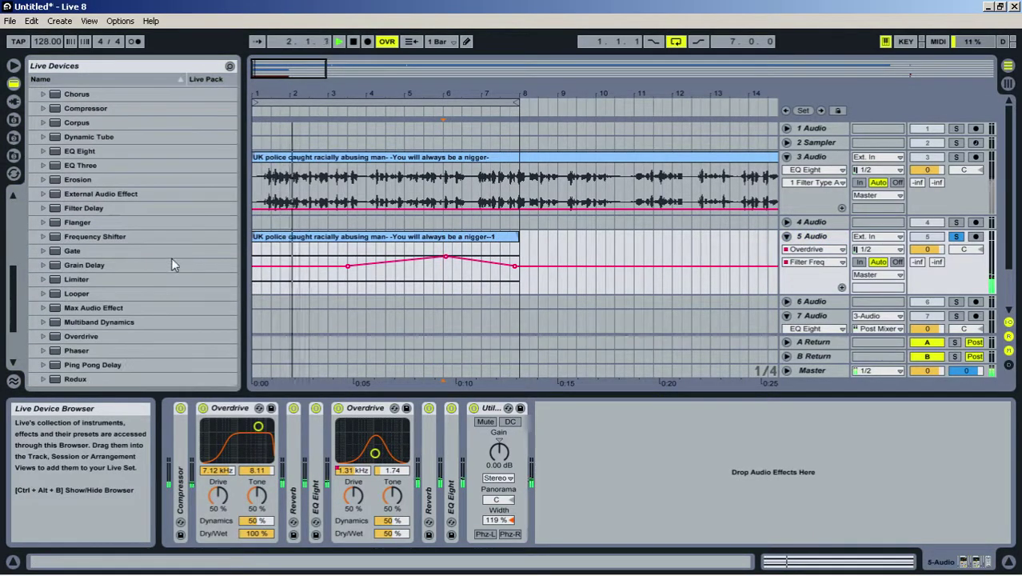
pyautogui.scroll(-2, 176, 255)
pyautogui.scroll(-1, 210, 269)
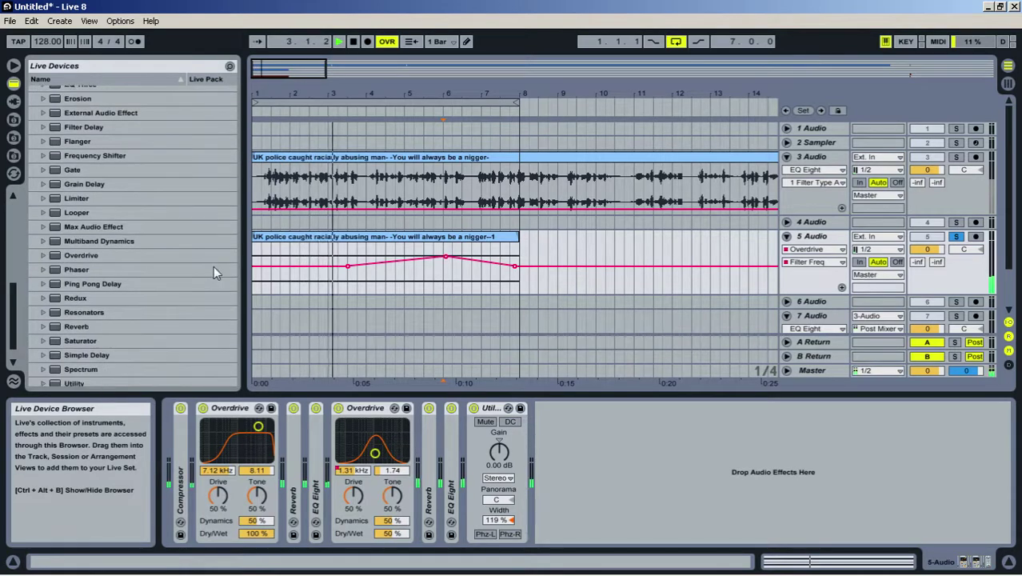
# Stop playback, insert a new audio track below 8 Audio and unfold it, then reselect the 5 Audio track
pyautogui.moveTo(763, 392); pyautogui.dragTo(770, 468)
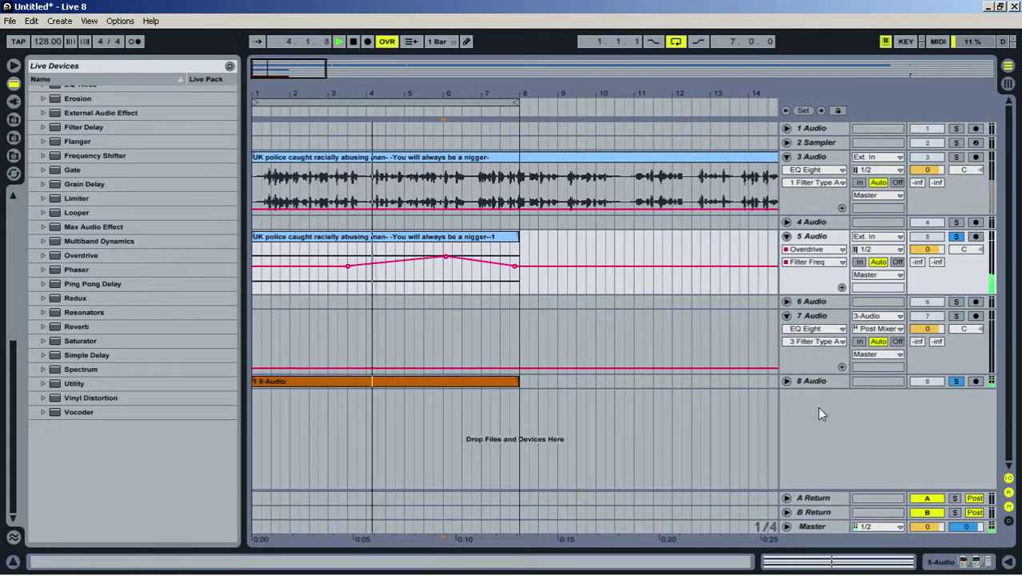
pyautogui.press('space')
pyautogui.rightClick(827, 432)
pyautogui.click(853, 435)
pyautogui.rightClick(808, 426)
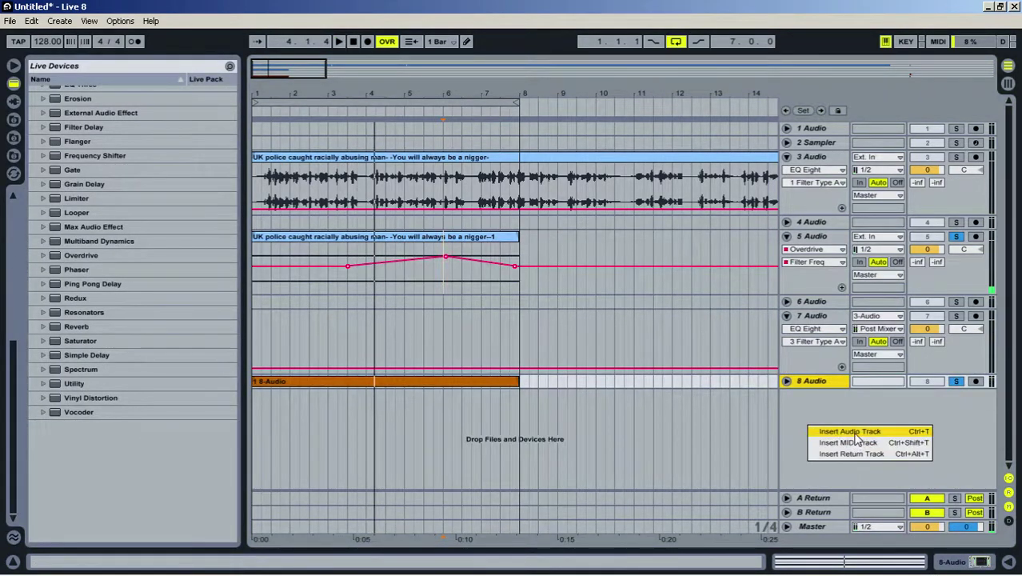
pyautogui.click(849, 432)
pyautogui.click(787, 397)
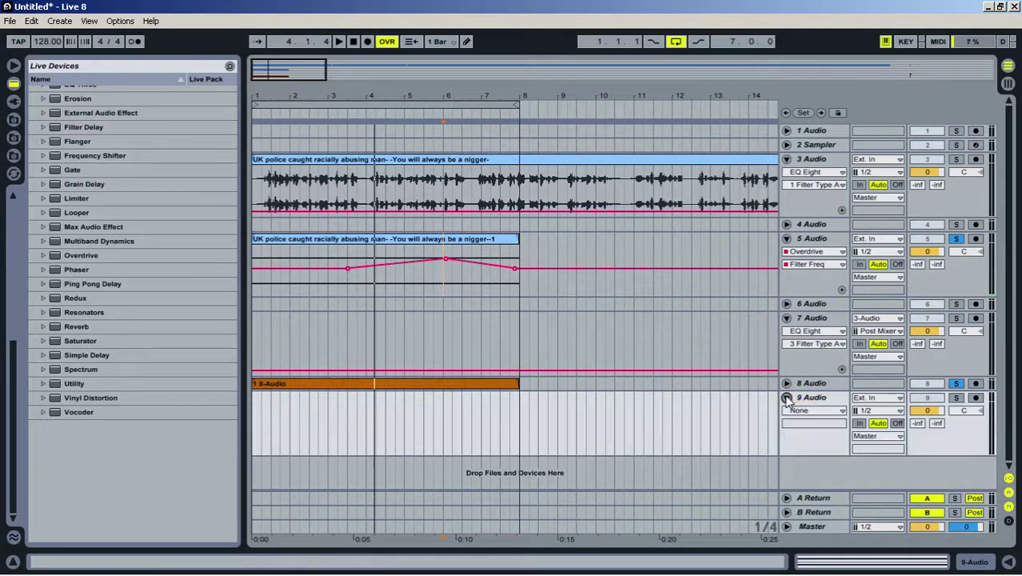
pyautogui.click(810, 240)
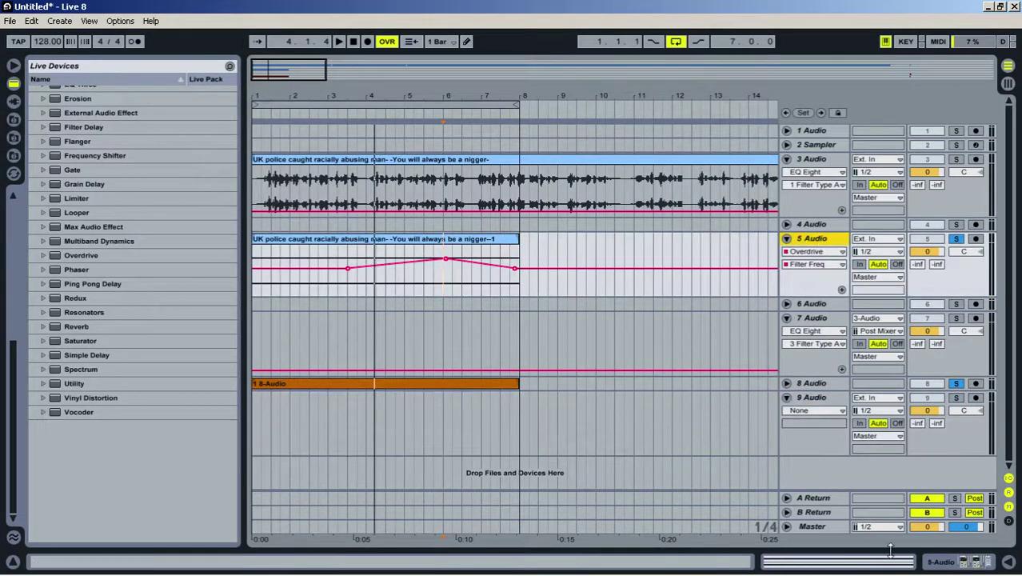
# Set 9 Audio's monitoring to In, route its input from 5-Audio, solo it and show its device chain
pyautogui.click(860, 423)
pyautogui.click(878, 398)
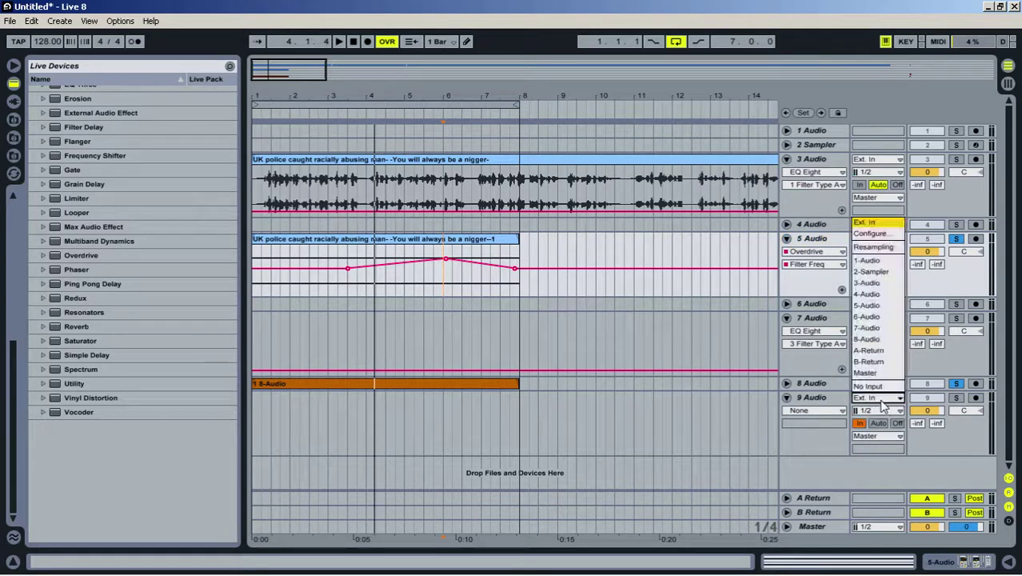
pyautogui.click(869, 308)
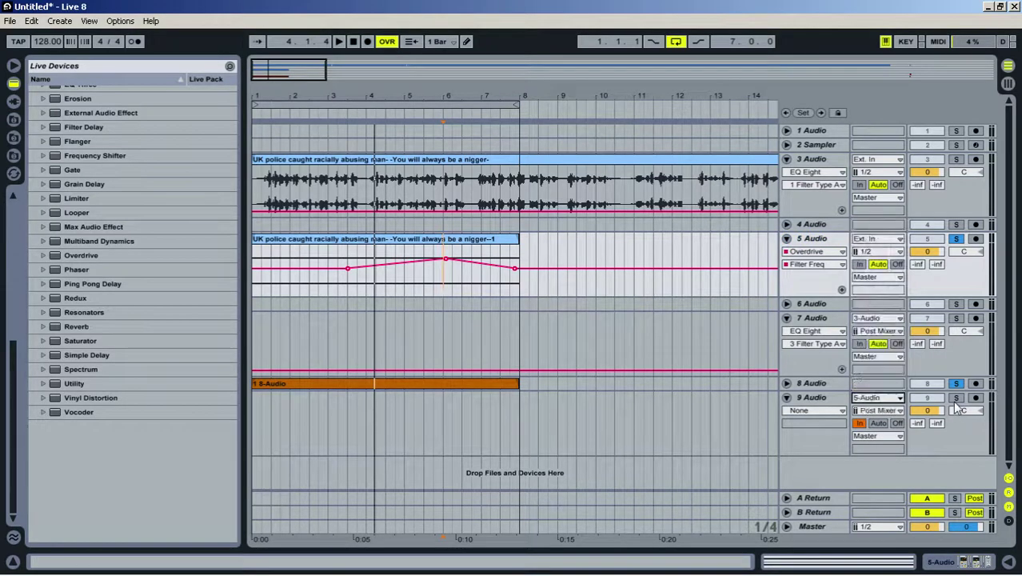
pyautogui.doubleClick(808, 402)
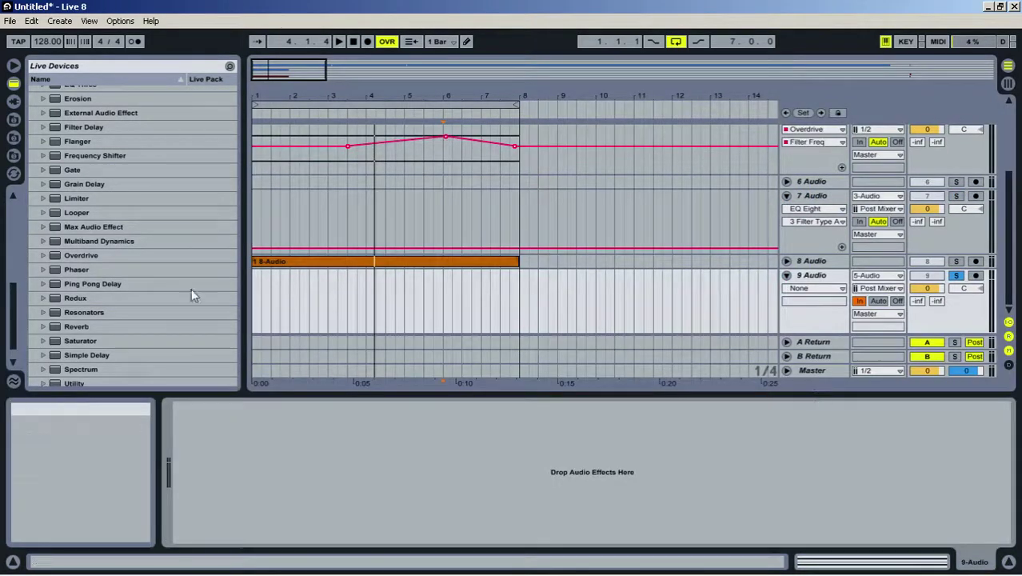
# Add a Gate to 9 Audio and enable its sidechain with 8-Audio as the external source
pyautogui.scroll(-1, 56, 298)
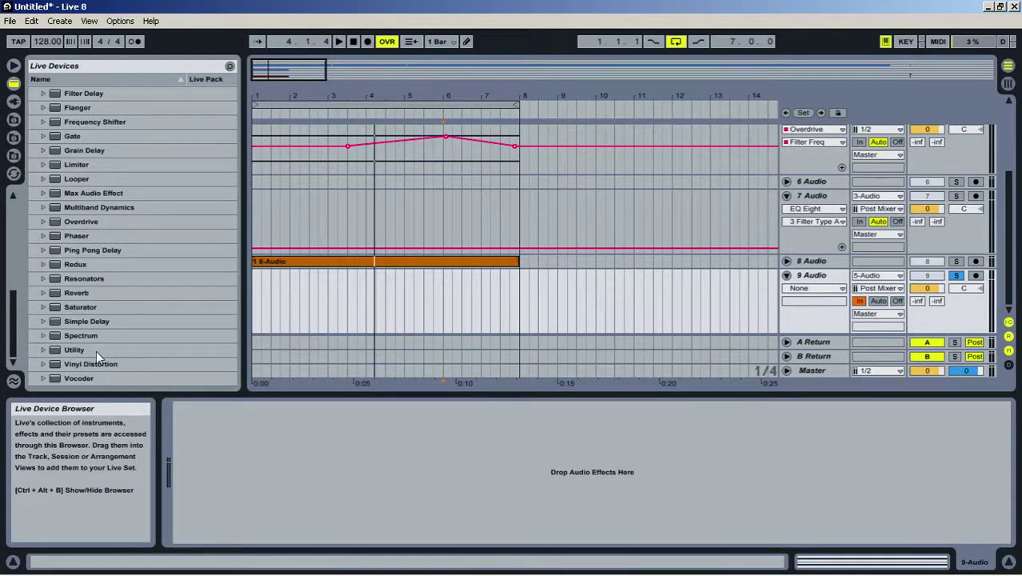
pyautogui.scroll(3, 114, 312)
pyautogui.doubleClick(85, 176)
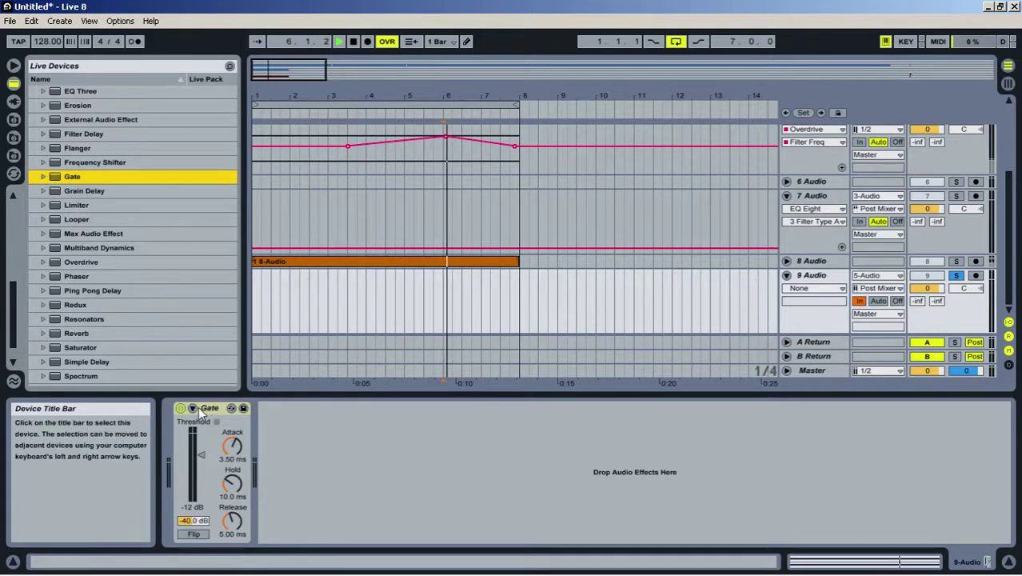
pyautogui.click(192, 408)
pyautogui.click(203, 422)
pyautogui.click(202, 445)
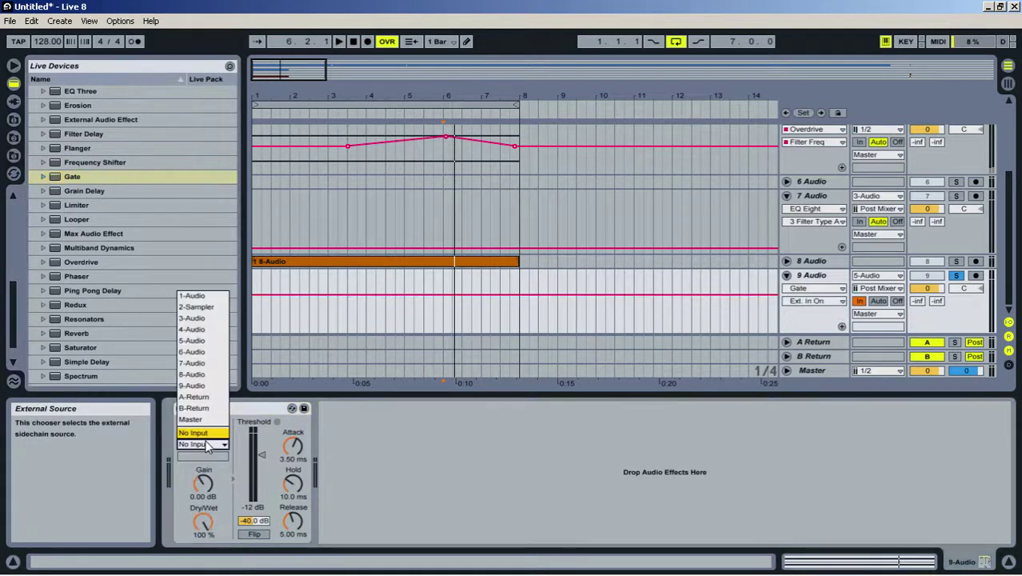
pyautogui.click(193, 374)
# Play the set, lower the Gate's threshold to -15 dB and collapse the device view
pyautogui.press('space')
pyautogui.moveTo(260, 454); pyautogui.dragTo(259, 464)
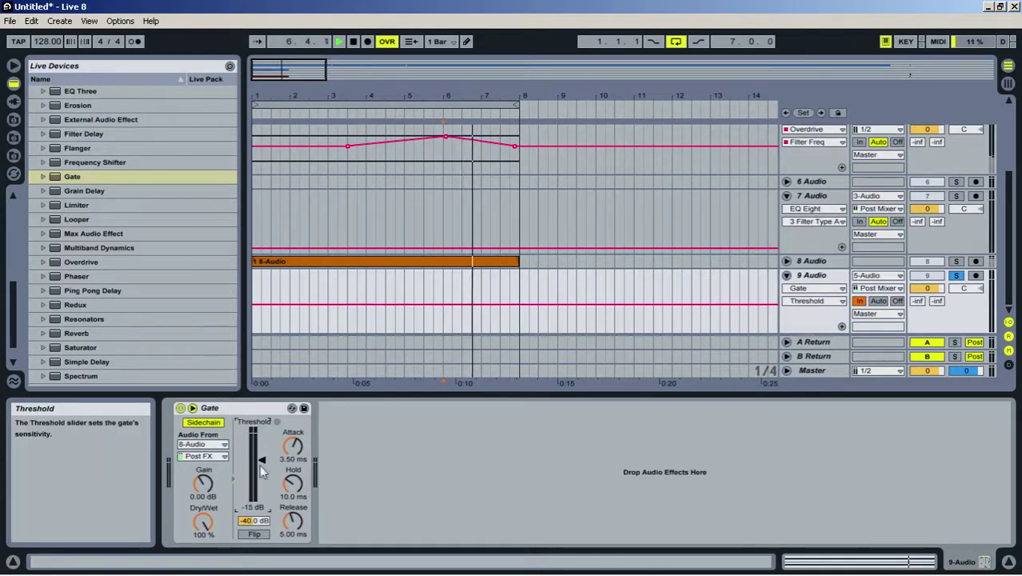
pyautogui.click(832, 278)
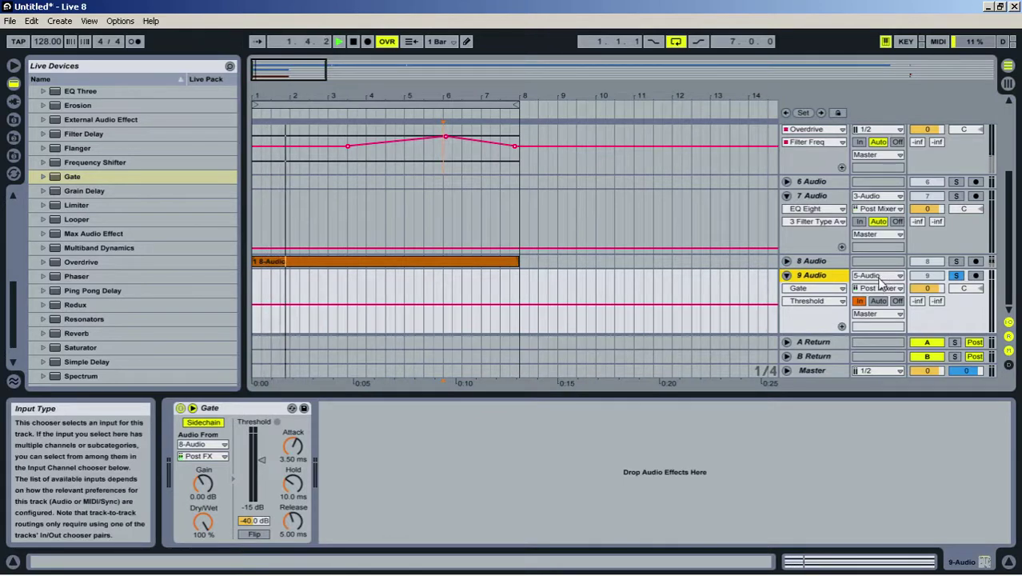
pyautogui.scroll(2, 882, 280)
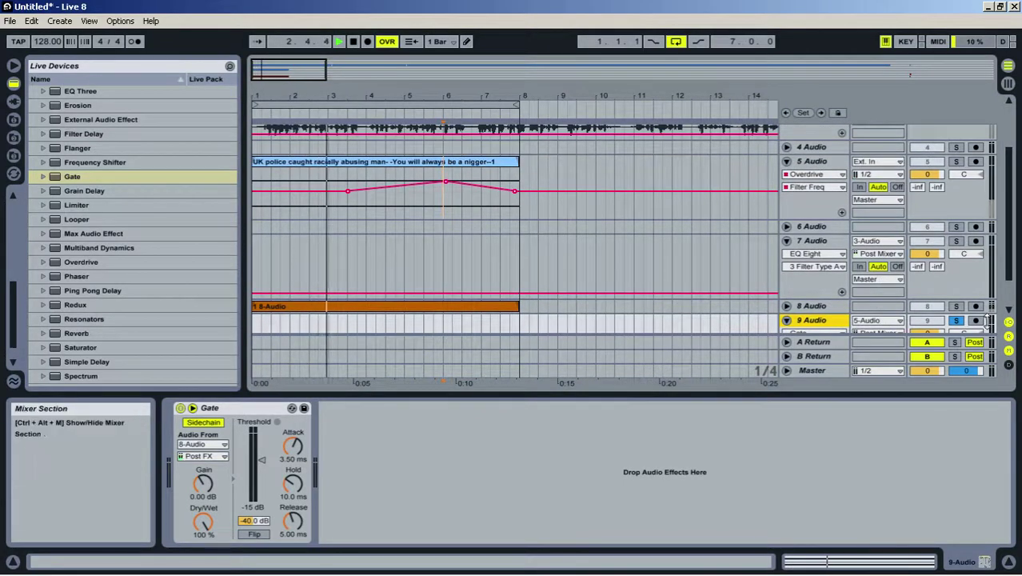
pyautogui.moveTo(834, 393); pyautogui.dragTo(886, 569)
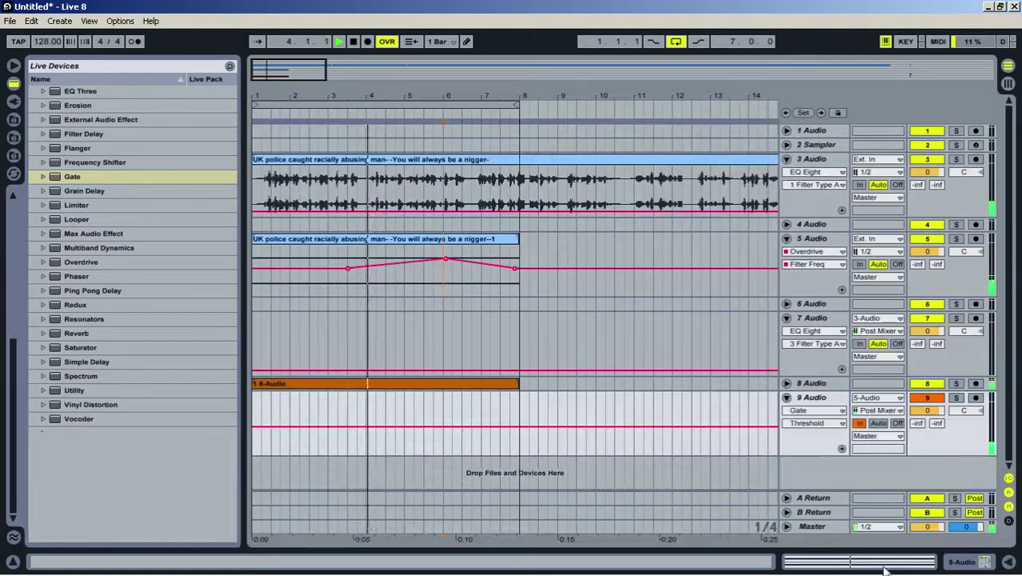
# Compare the tracks during playback by toggling 9 Audio's solo and 3 Audio's activator, and soloing 3 Audio
pyautogui.click(958, 399)
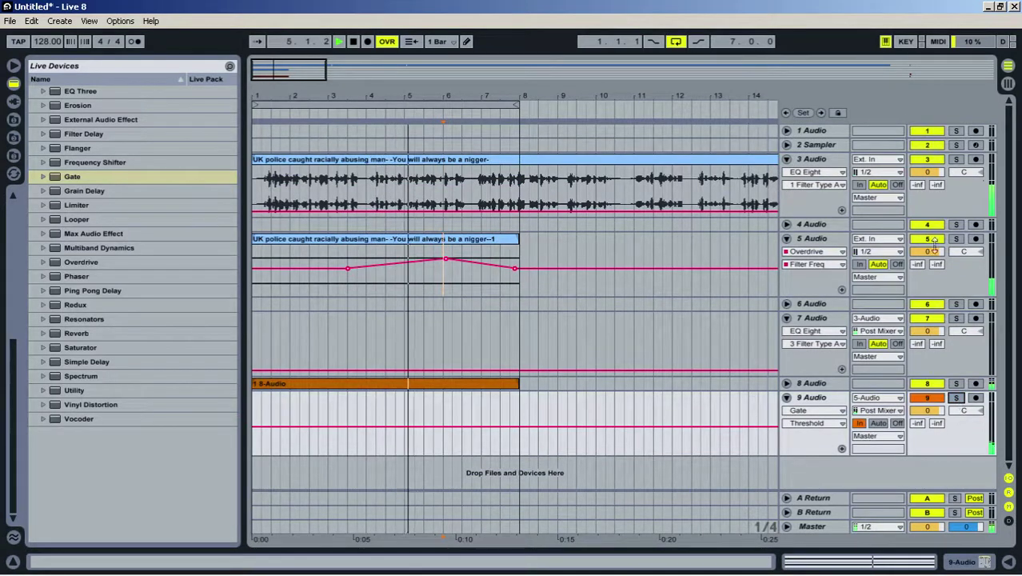
pyautogui.click(957, 400)
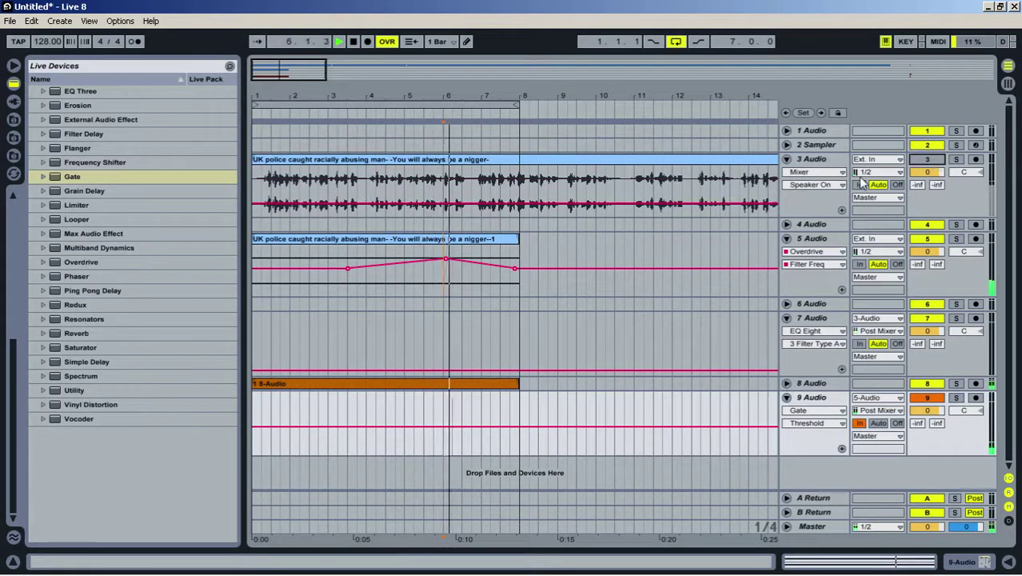
pyautogui.click(931, 161)
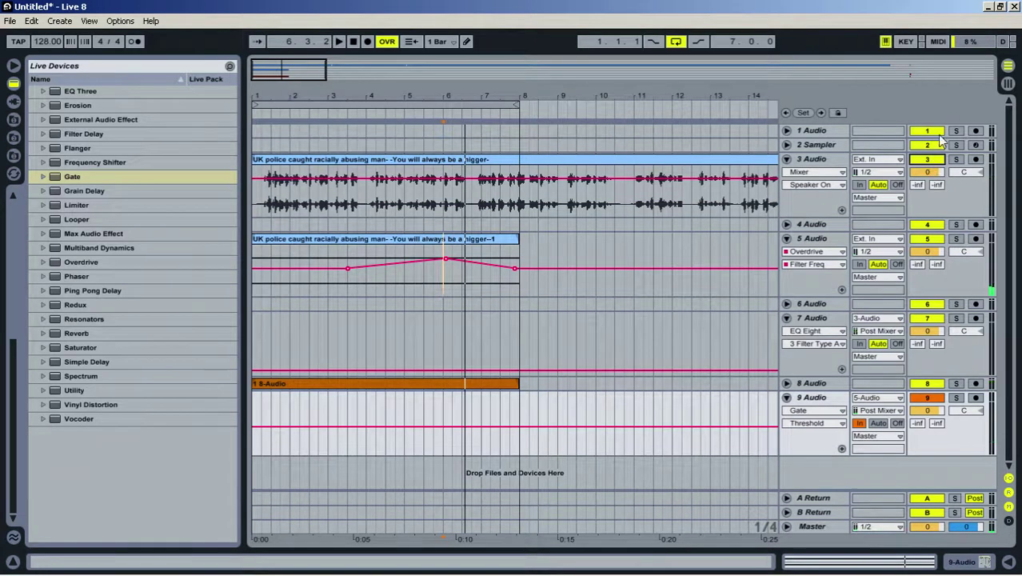
pyautogui.click(958, 160)
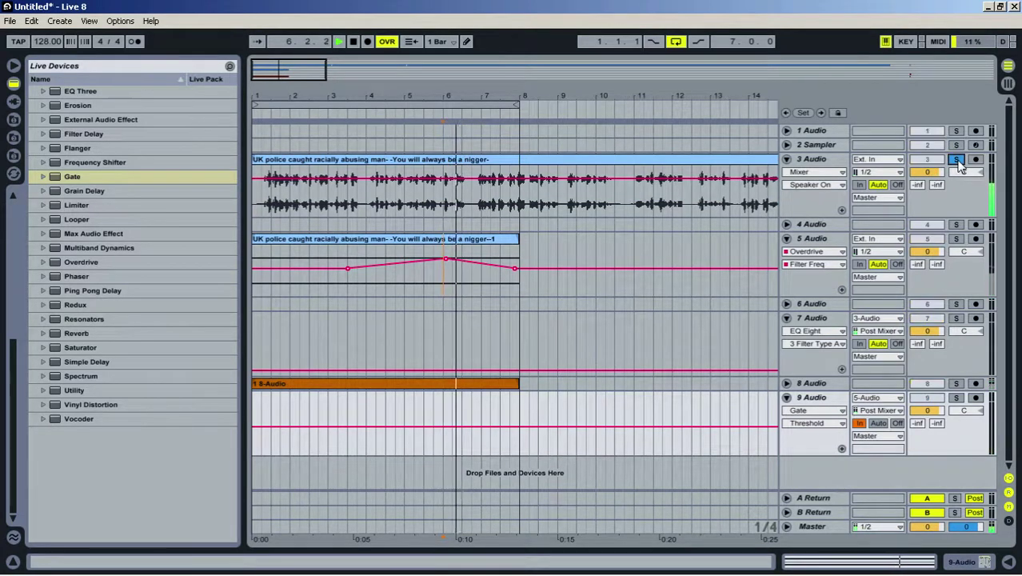
# Isolate the first two beats of the 3 Audio clip and duplicate that slice repeatedly up to bar 8
pyautogui.moveTo(450, 206); pyautogui.dragTo(263, 168)
pyautogui.moveTo(328, 160); pyautogui.dragTo(514, 168)
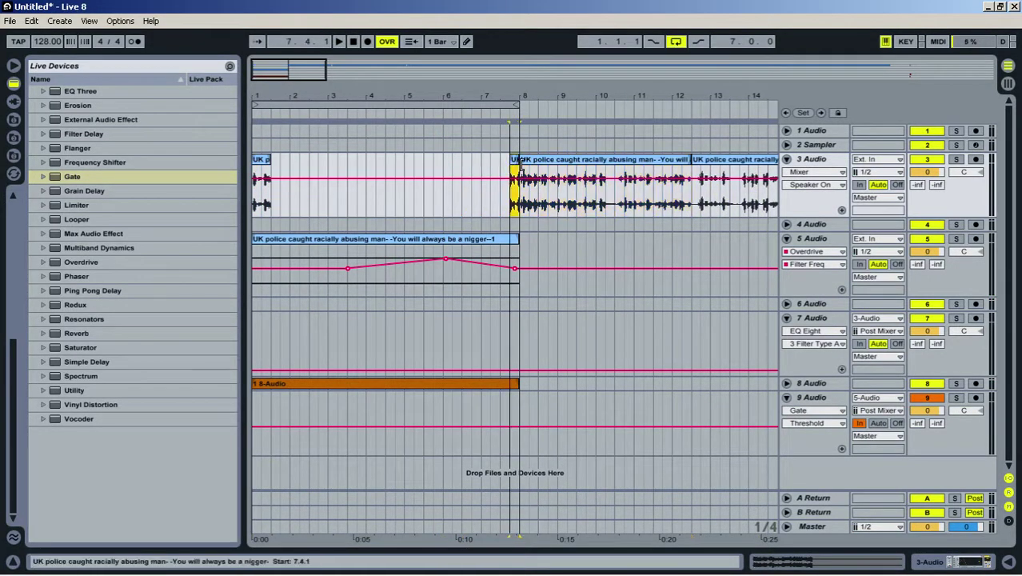
pyautogui.click(256, 203)
pyautogui.hotkey('ctrl', 'd')
pyautogui.hotkey('ctrl', 'd')
pyautogui.hotkey('ctrl', 'd')
pyautogui.hotkey('ctrl', 'd')
pyautogui.hotkey('ctrl', 'd')
pyautogui.hotkey('ctrl', 'd')
pyautogui.hotkey('ctrl', 'd')
pyautogui.hotkey('ctrl', 'd')
pyautogui.hotkey('ctrl', 'd')
pyautogui.hotkey('ctrl', 'd')
pyautogui.hotkey('ctrl', 'd')
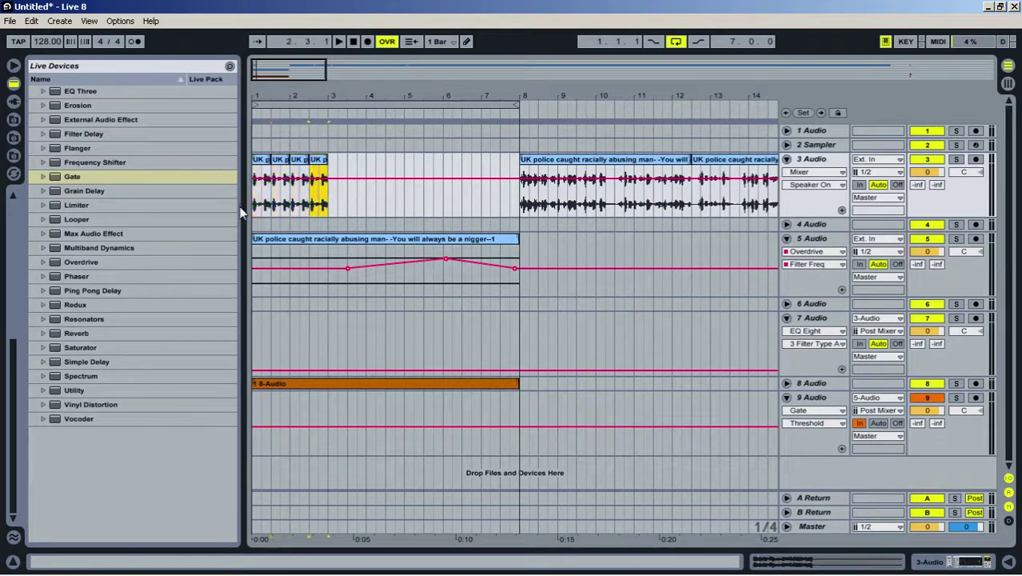
pyautogui.hotkey('ctrl', 'd')
pyautogui.hotkey('ctrl', 'd')
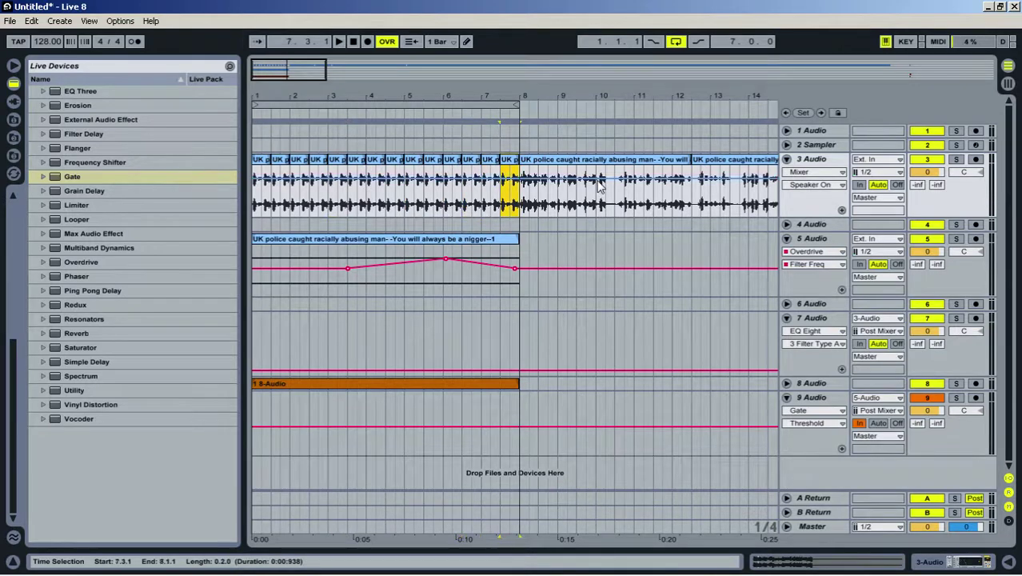
# Extend the leftover 3 Audio clip from bar 8 over the remaining fragments and move it to 1 Audio
pyautogui.moveTo(597, 98); pyautogui.dragTo(596, 32)
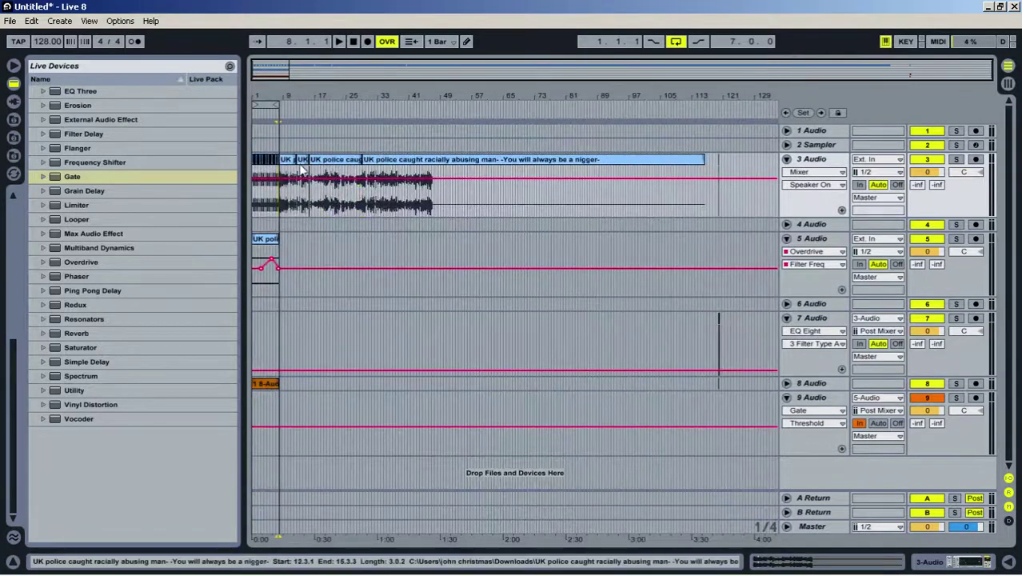
pyautogui.moveTo(297, 160); pyautogui.dragTo(800, 187)
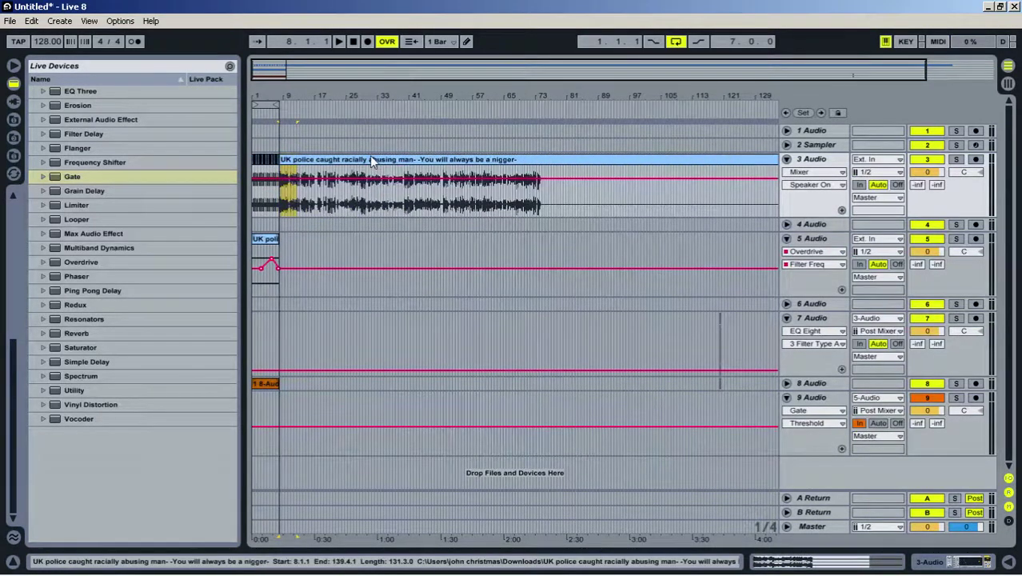
pyautogui.moveTo(373, 160); pyautogui.dragTo(372, 130)
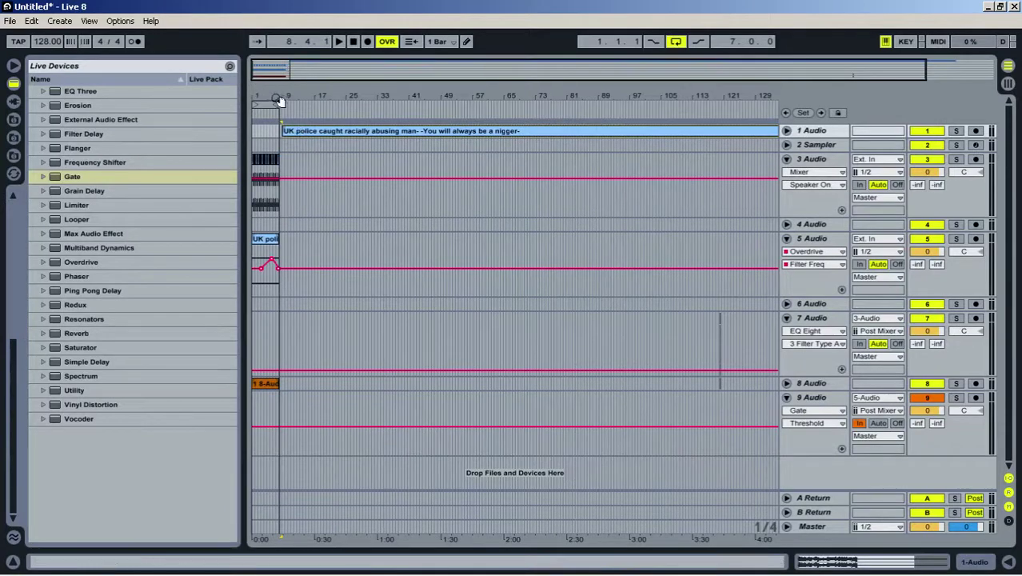
pyautogui.moveTo(280, 99); pyautogui.dragTo(281, 156)
pyautogui.click(282, 162)
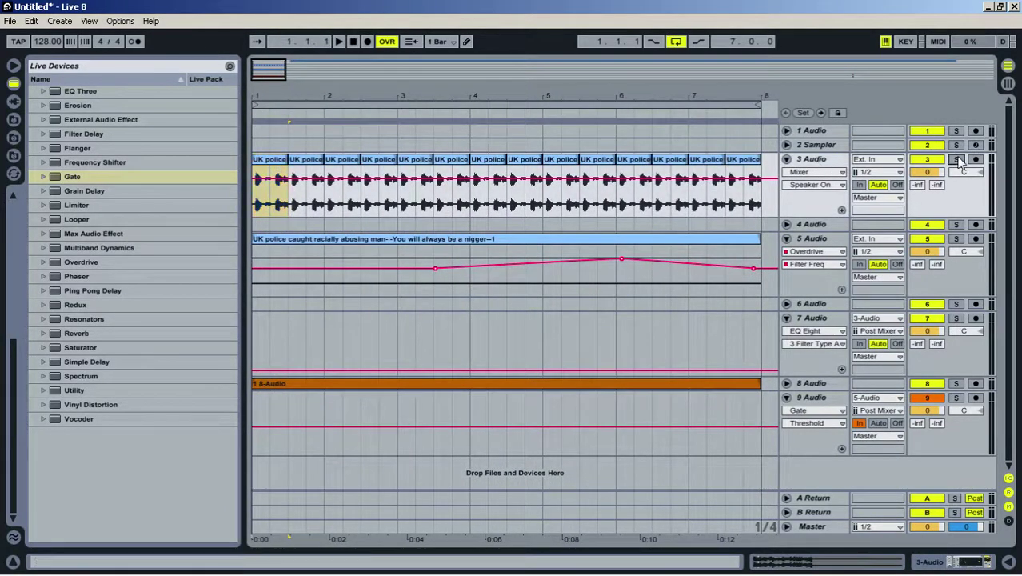
pyautogui.doubleClick(829, 161)
pyautogui.press('space')
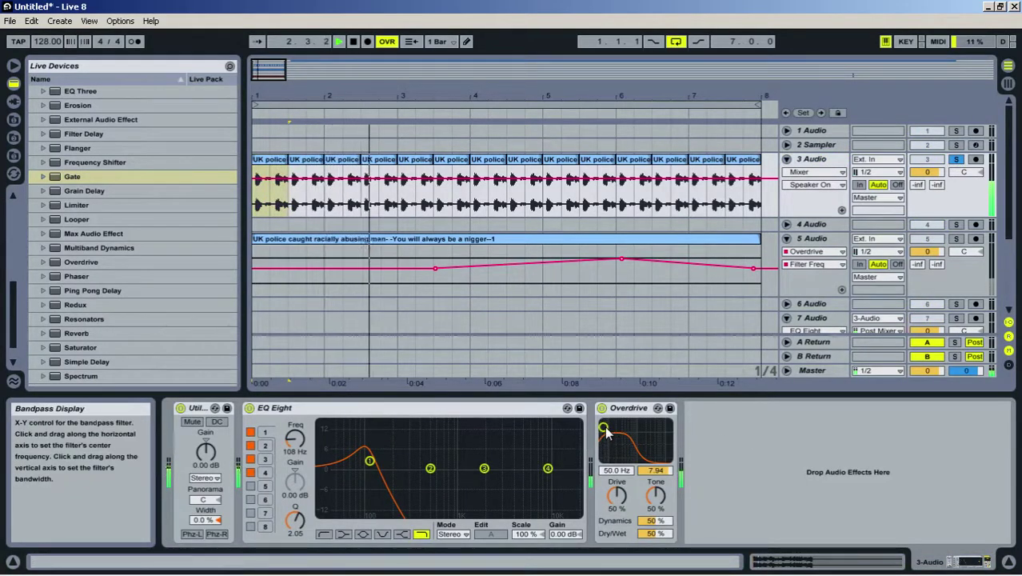
# Lengthen the first slice on 3 Audio to beat 1.4, overlapping the second slice, and play it
pyautogui.click(284, 168)
pyautogui.moveTo(288, 166); pyautogui.dragTo(323, 169)
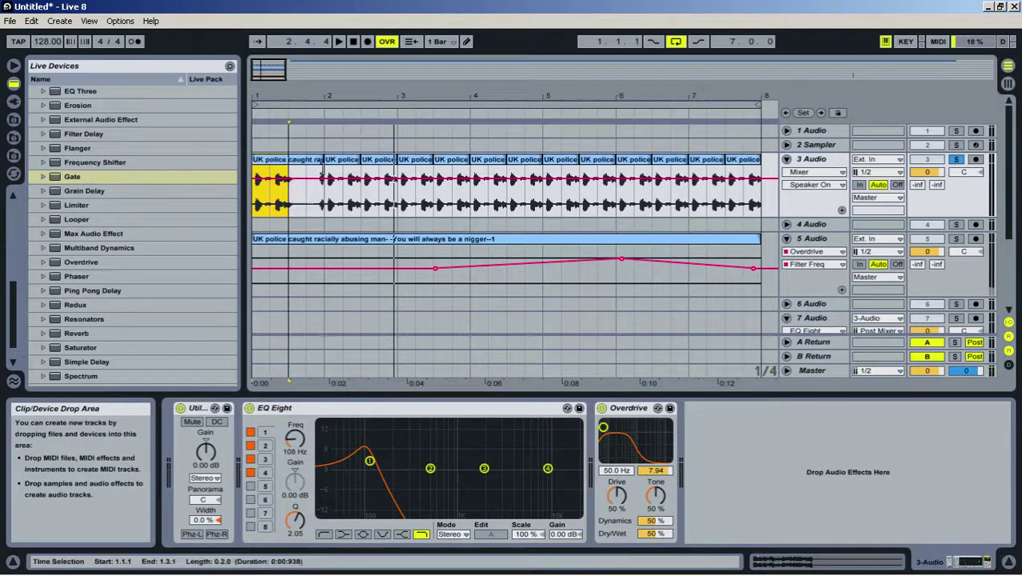
pyautogui.press('space')
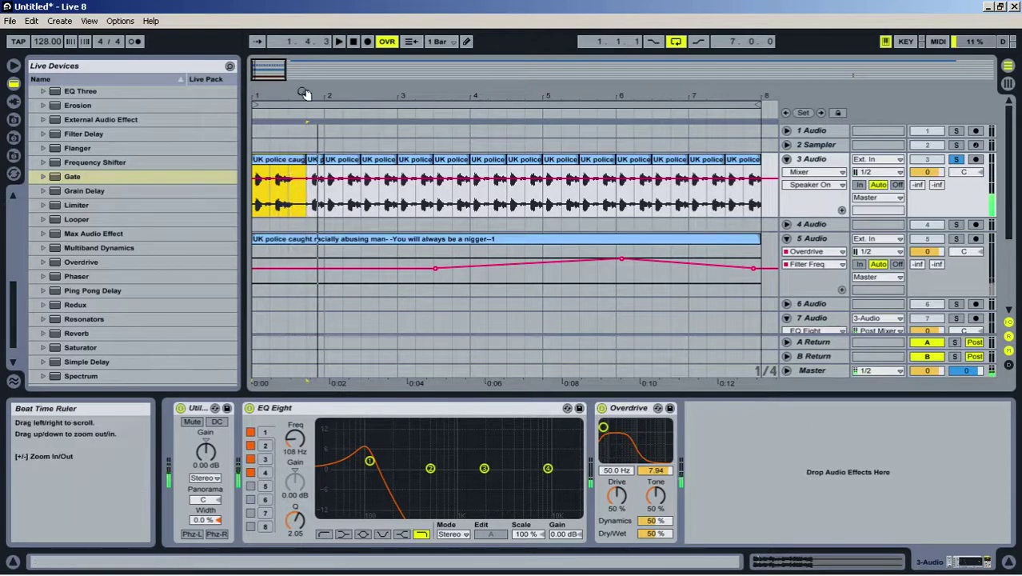
# Stop playback and refine the arrangement's fixed grid to 1/32 for editing the slices on 3 Audio
pyautogui.moveTo(305, 95); pyautogui.dragTo(380, 177)
pyautogui.press('space')
pyautogui.rightClick(416, 205)
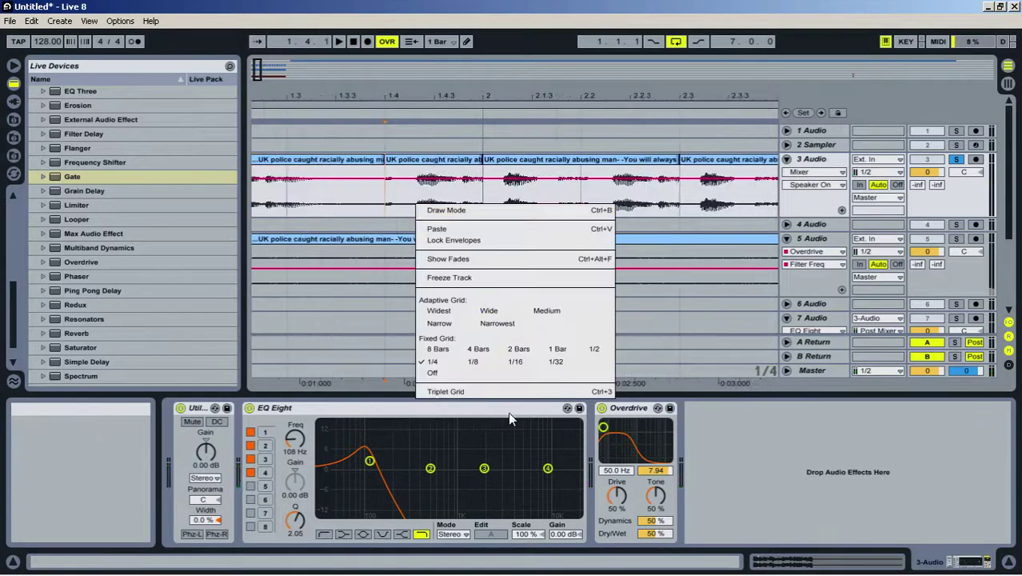
pyautogui.click(478, 365)
pyautogui.rightClick(402, 190)
pyautogui.click(512, 352)
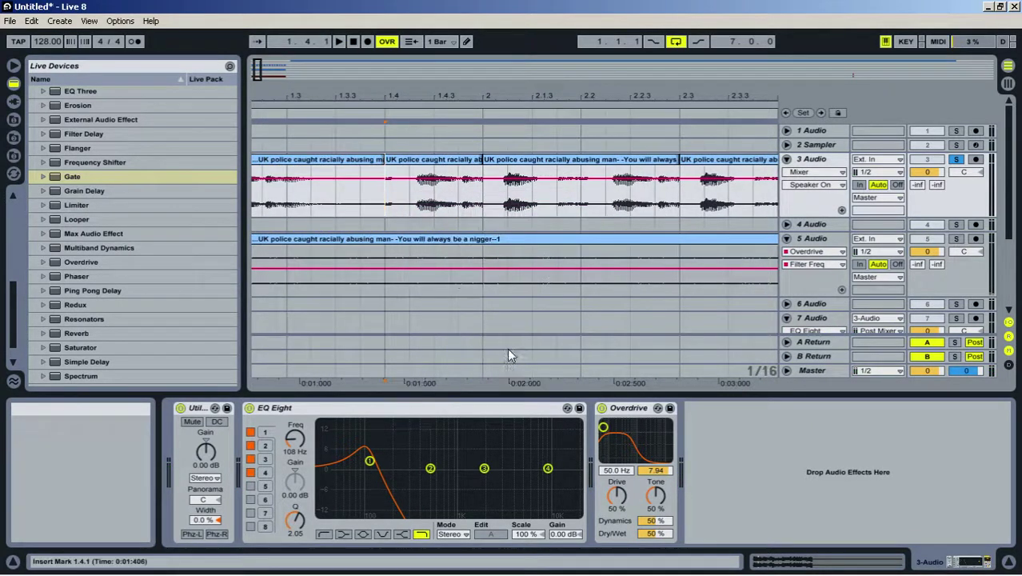
pyautogui.rightClick(419, 192)
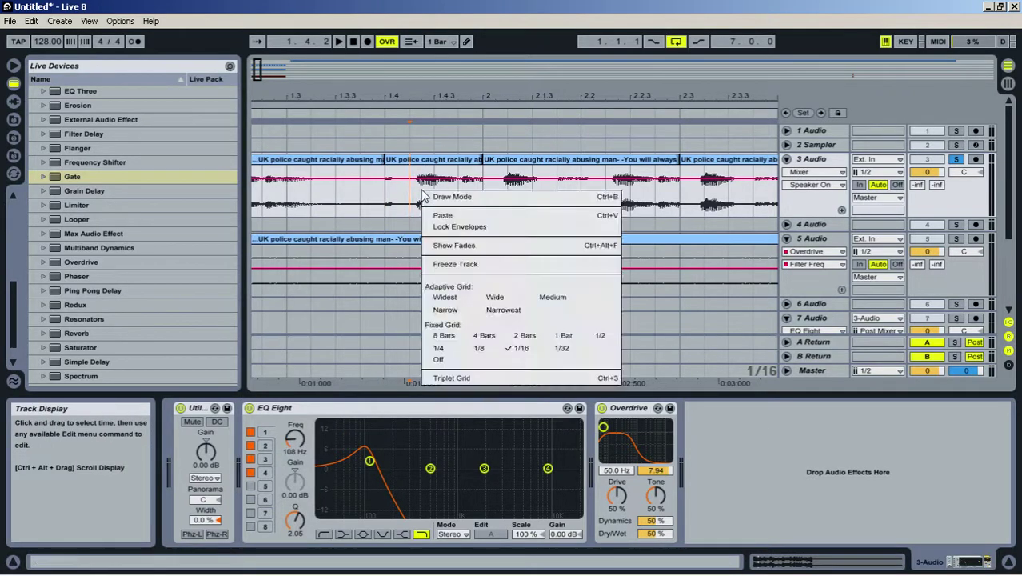
pyautogui.click(563, 348)
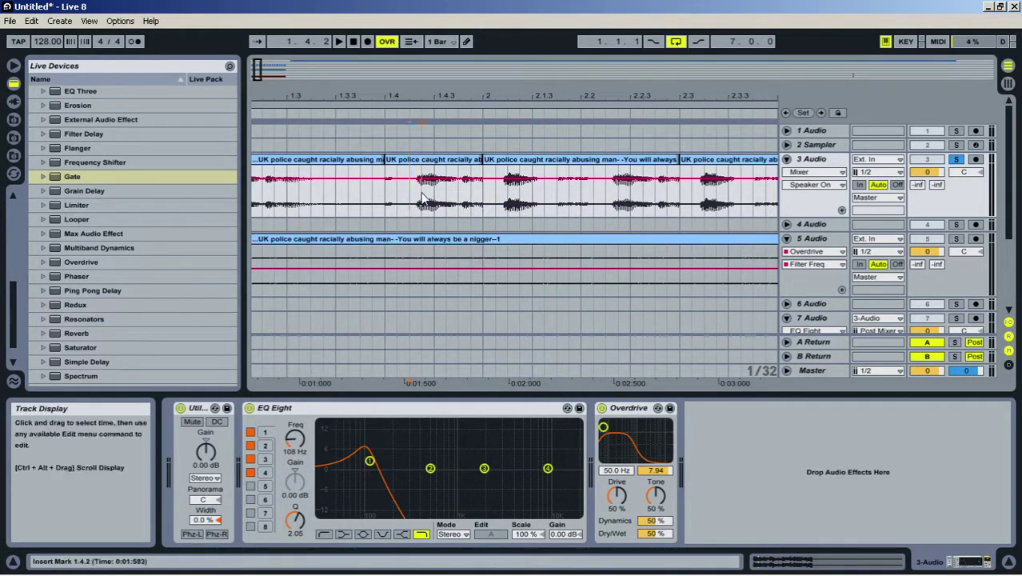
# Move the later part of the 3 Audio clip back so it starts at 1.4, and play the passage from the start
pyautogui.moveTo(446, 161); pyautogui.dragTo(410, 166)
pyautogui.click(335, 161)
pyautogui.press('space')
pyautogui.moveTo(338, 97); pyautogui.dragTo(454, 94)
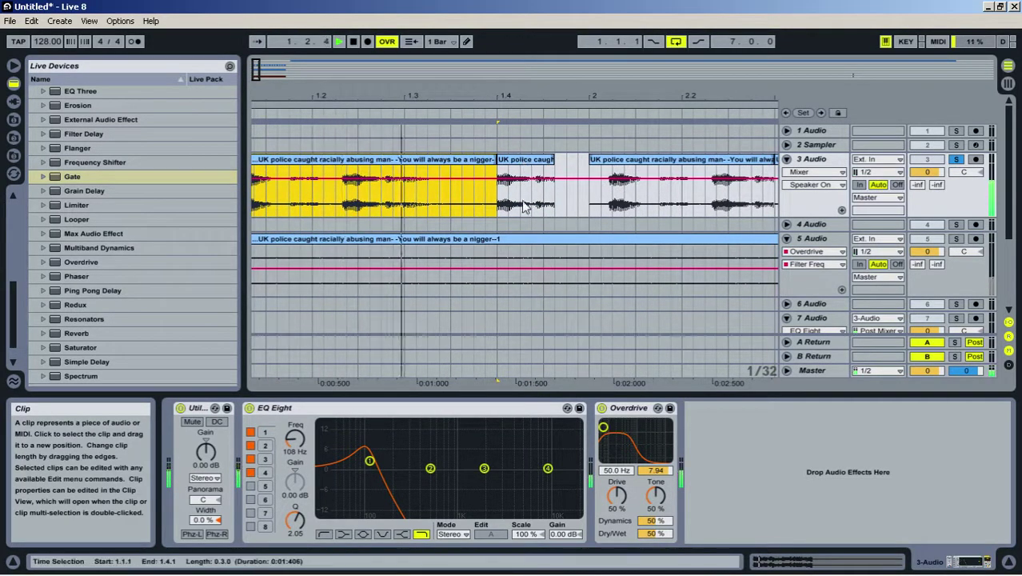
# Place a short slice at 1.3.3 on 3 Audio, audition it from the start, and shift the slice slightly later
pyautogui.moveTo(498, 180); pyautogui.dragTo(472, 164)
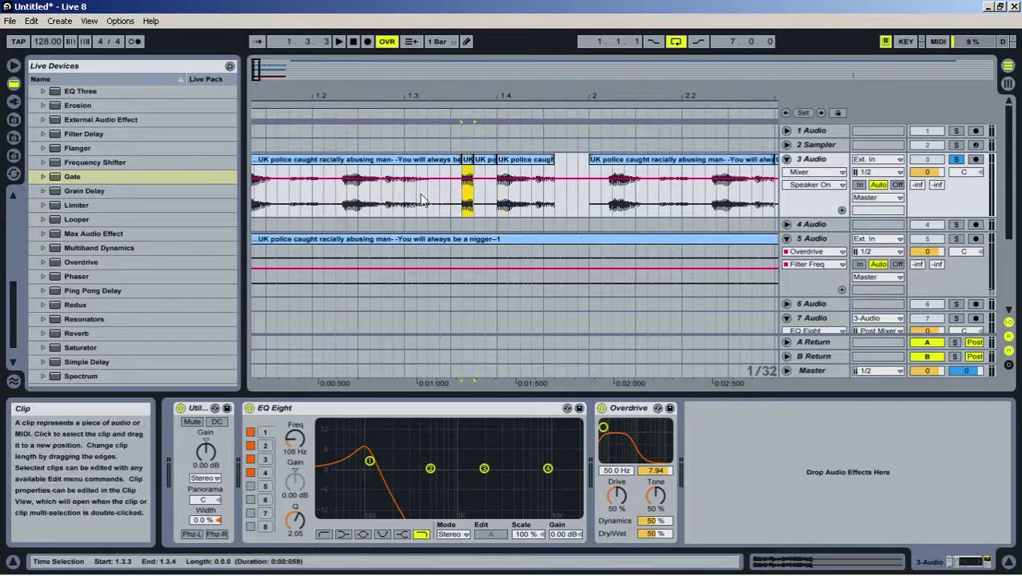
pyautogui.press('space')
pyautogui.moveTo(415, 93); pyautogui.dragTo(406, 73)
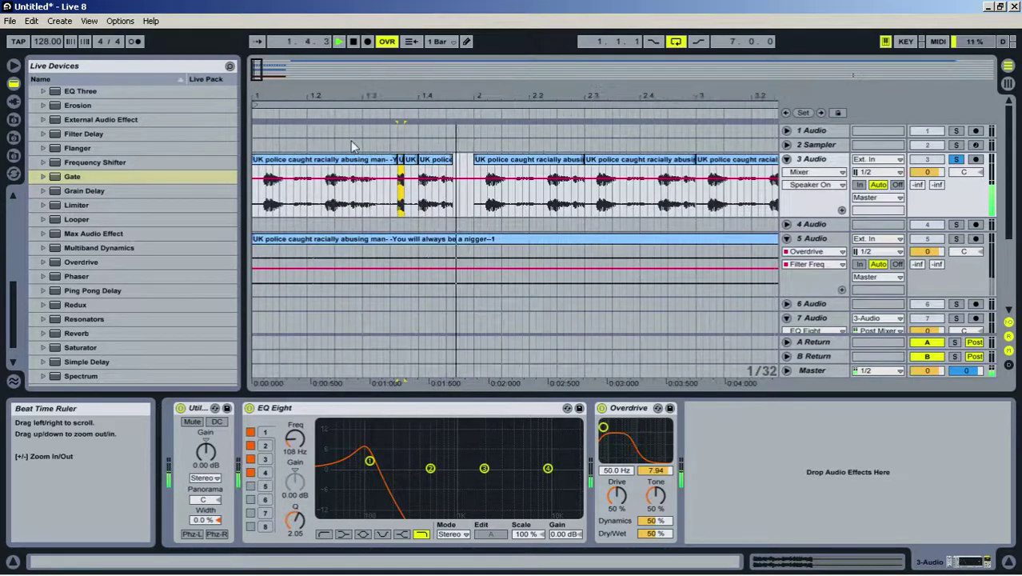
pyautogui.click(303, 163)
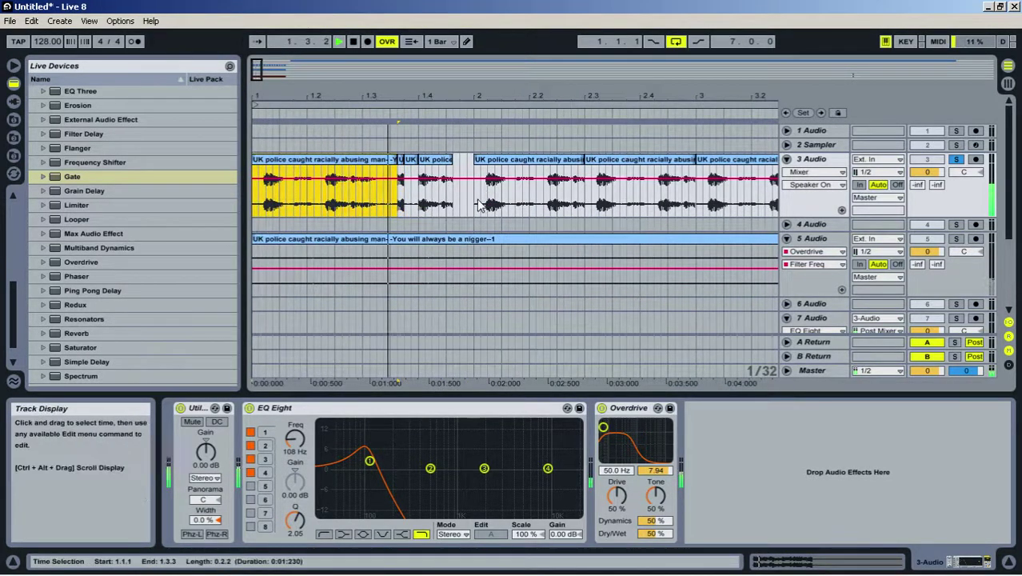
pyautogui.press('space')
pyautogui.moveTo(402, 160); pyautogui.dragTo(411, 165)
# Transpose the 3 Audio slice starting at 1.4 to -5 semitones and play it back
pyautogui.click(437, 161)
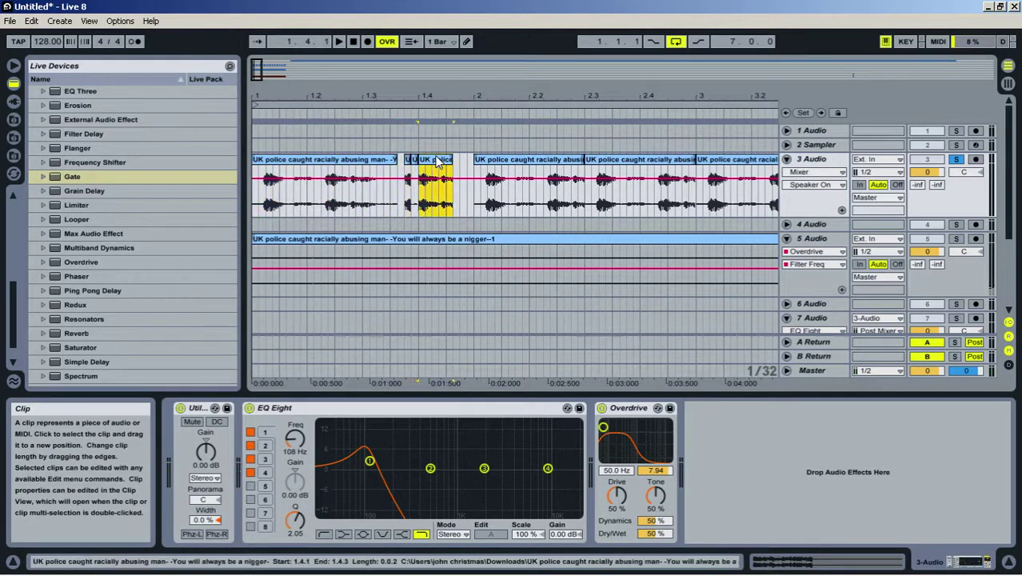
pyautogui.doubleClick(438, 161)
pyautogui.press('space')
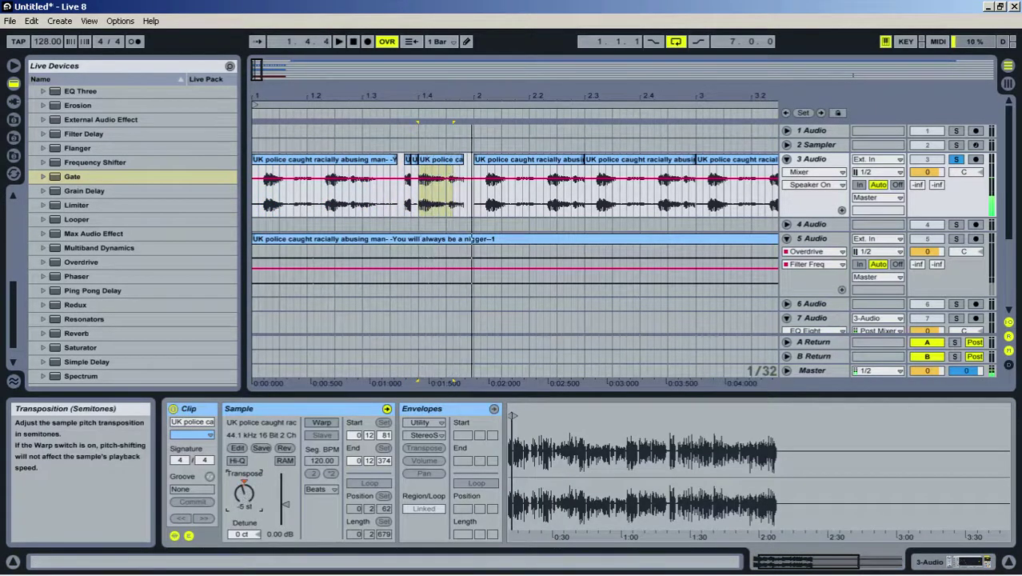
pyautogui.press('space')
# Loop 3 Audio's bar from 1.1.1 to 2.1.1, unsolo the track and show its device chain during playback
pyautogui.moveTo(478, 204); pyautogui.dragTo(254, 207)
pyautogui.hotkey('ctrl', 'l')
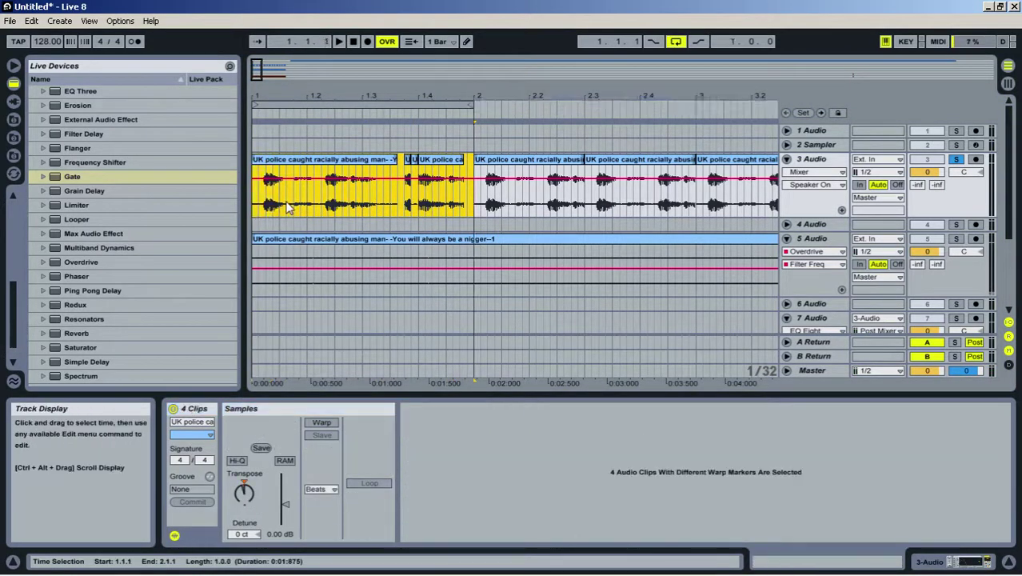
pyautogui.click(957, 159)
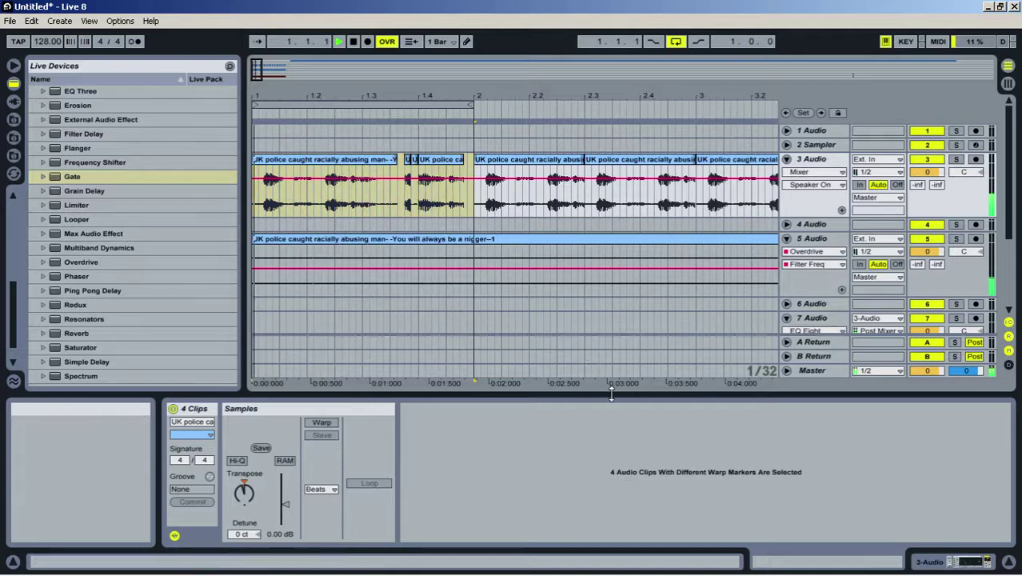
pyautogui.moveTo(612, 393); pyautogui.dragTo(544, 432)
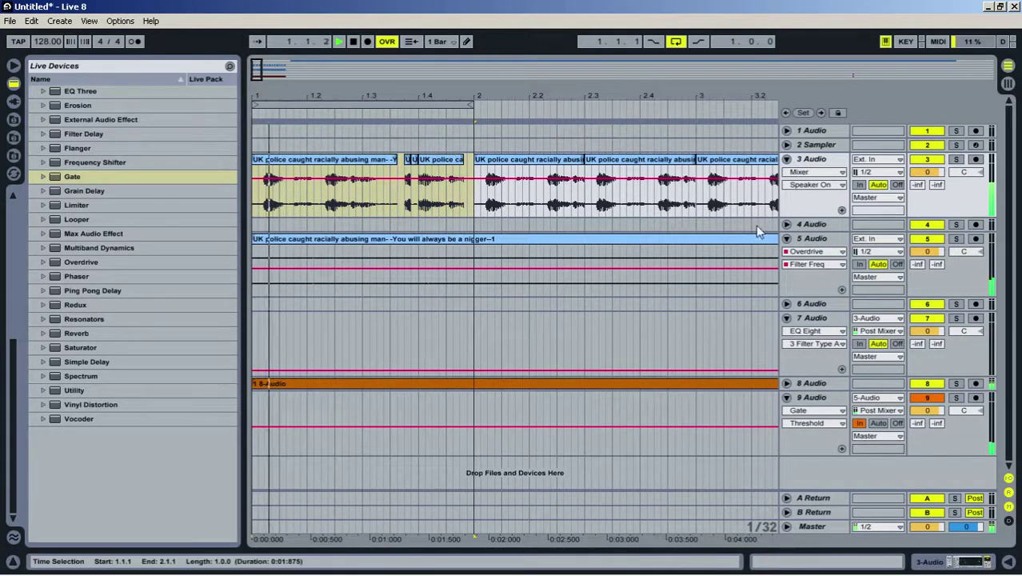
pyautogui.doubleClick(813, 160)
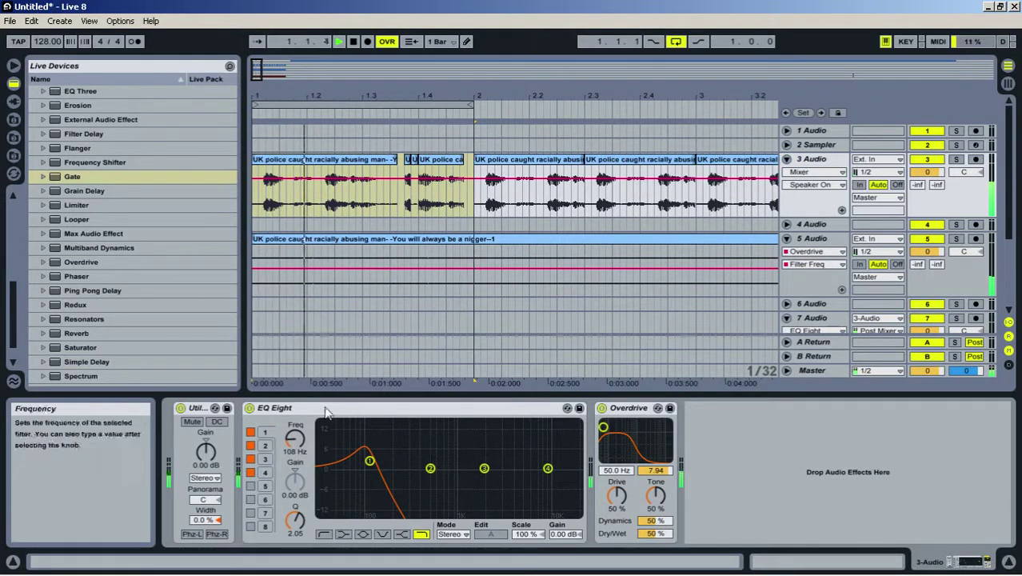
# Duplicate the 3 Audio track with its clips and effects
pyautogui.click(860, 396)
pyautogui.moveTo(705, 96); pyautogui.dragTo(352, 98)
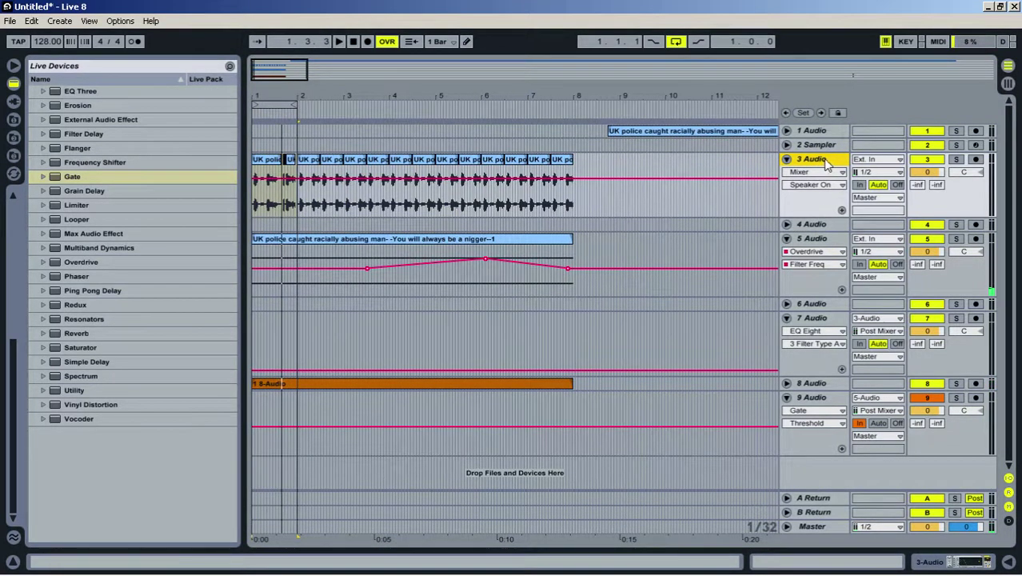
pyautogui.hotkey('ctrl', 'd')
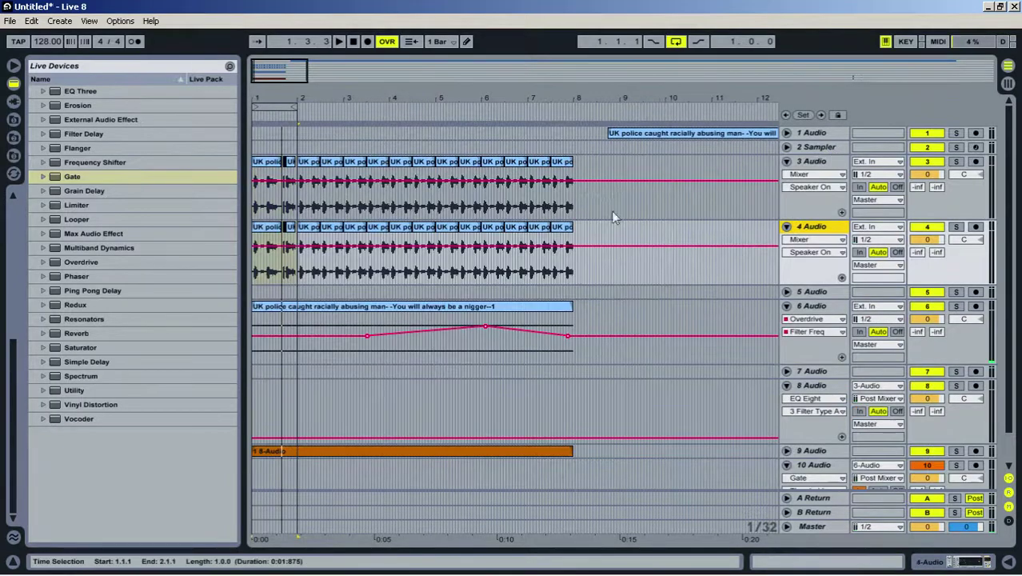
# Delete all clips from the original 3 Audio track and play the loop
pyautogui.moveTo(610, 208); pyautogui.dragTo(172, 183)
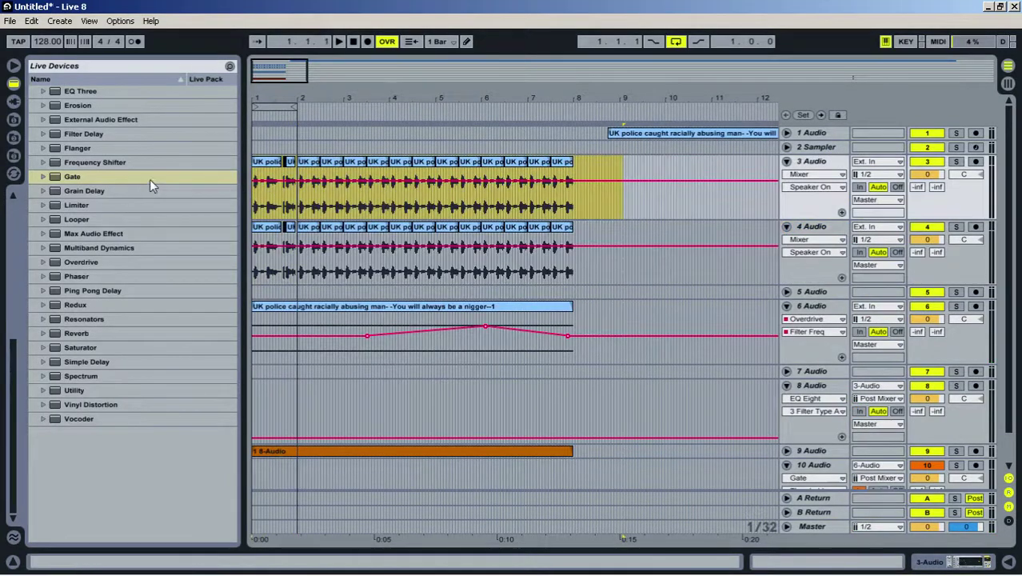
pyautogui.press('Delete')
pyautogui.press('space')
pyautogui.moveTo(255, 101); pyautogui.dragTo(257, 122)
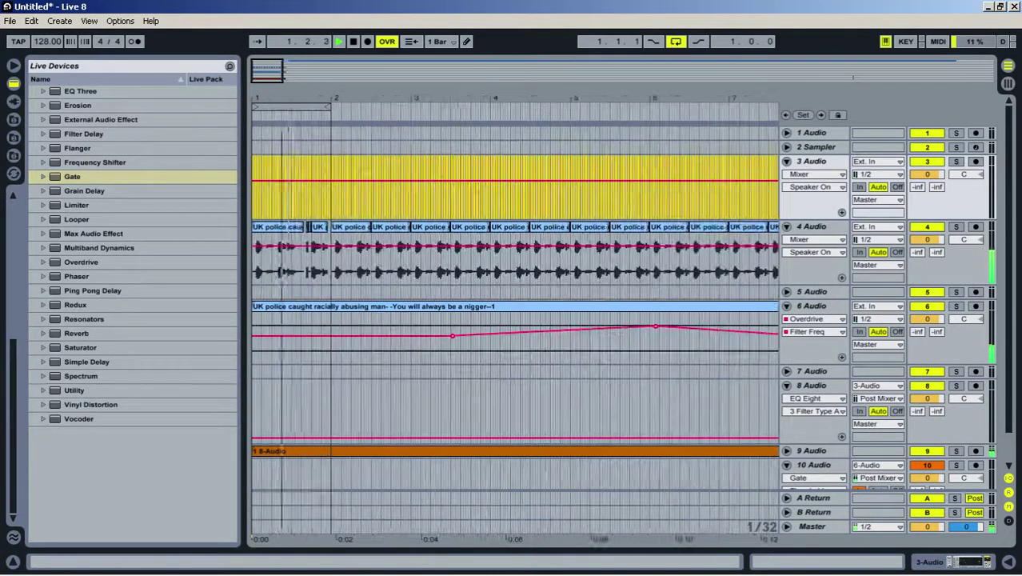
# Fold the 4 Audio and 10 Audio tracks, and insert a new unfolded audio track after 10 Audio
pyautogui.click(786, 227)
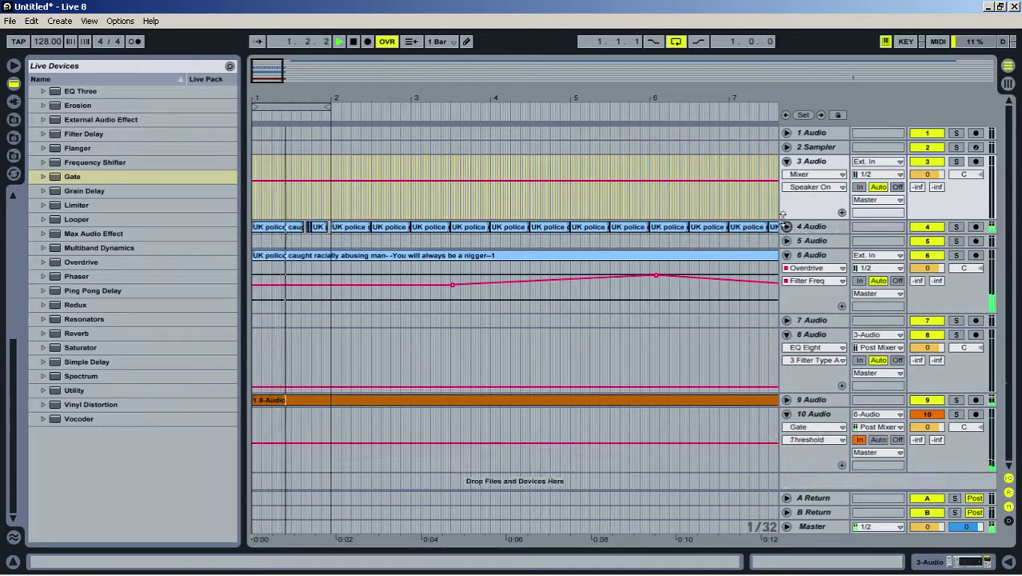
pyautogui.click(787, 413)
pyautogui.rightClick(813, 446)
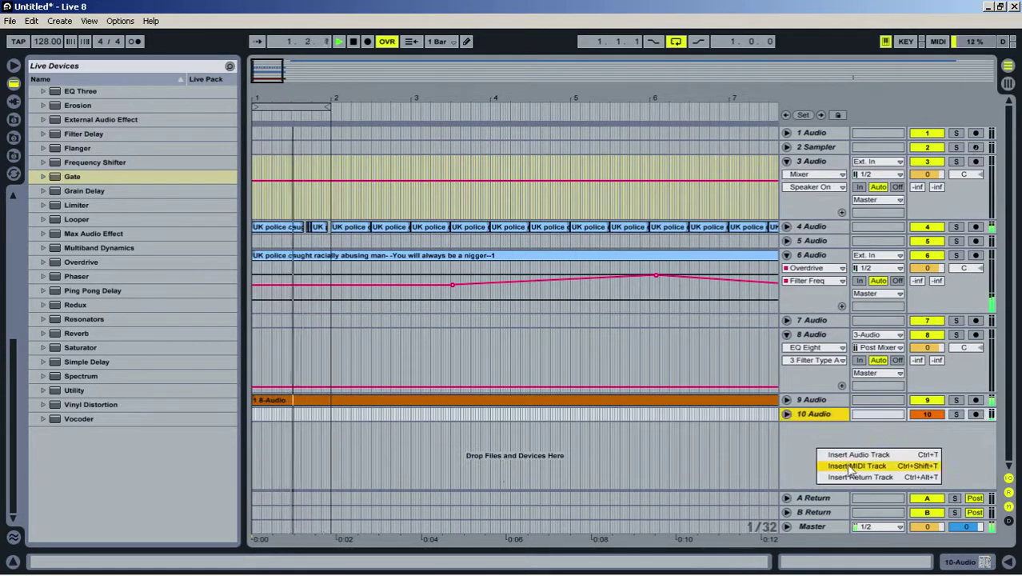
pyautogui.click(840, 454)
pyautogui.click(788, 430)
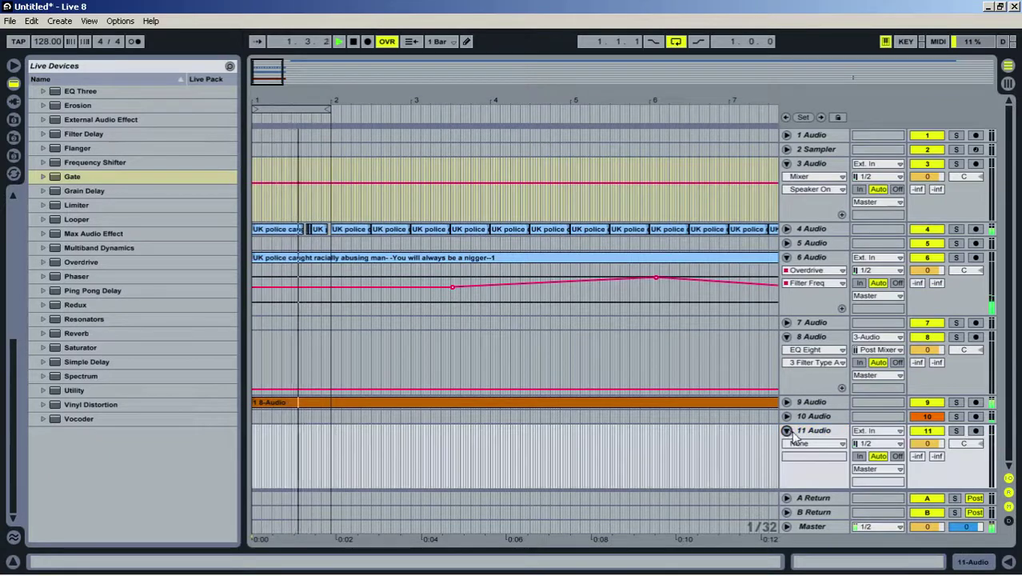
# Set 11 Audio to monitor In, take its input from 4-Audio, and arm it for recording
pyautogui.click(822, 229)
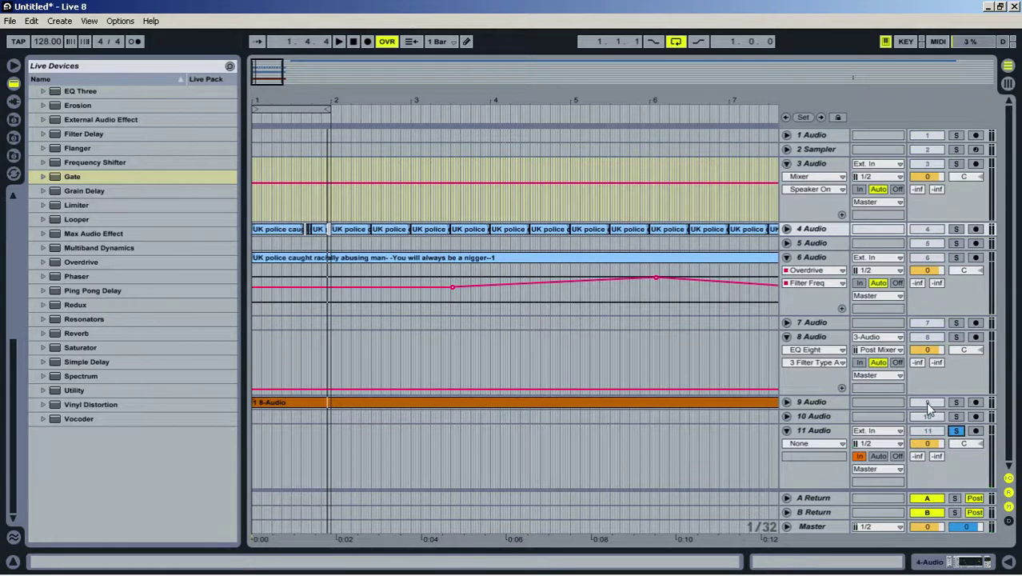
pyautogui.click(880, 431)
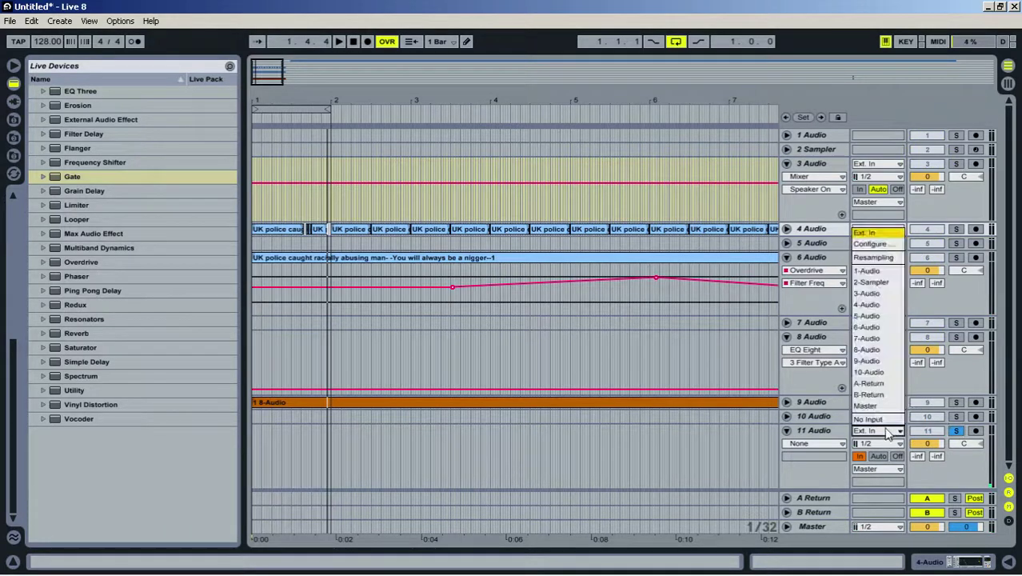
pyautogui.click(868, 305)
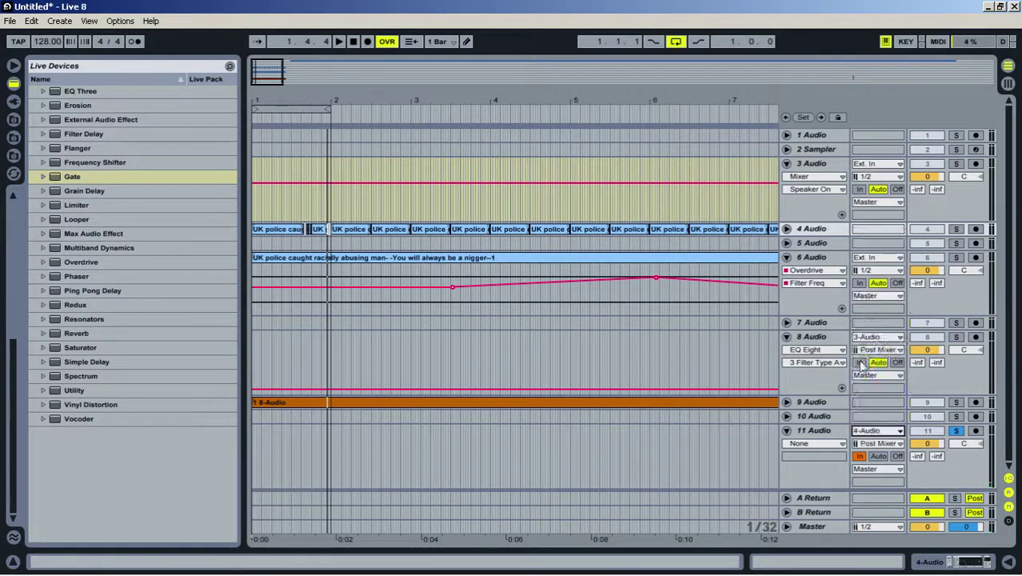
pyautogui.click(976, 432)
# Record one pass of the bar 1 loop onto 11 Audio with 4 Audio soloed
pyautogui.click(302, 402)
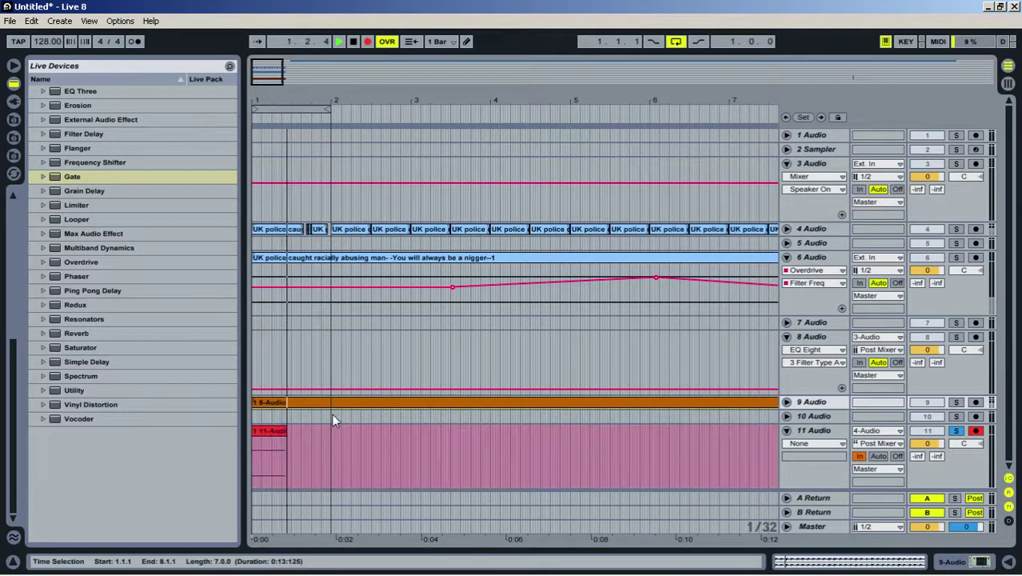
pyautogui.press('space')
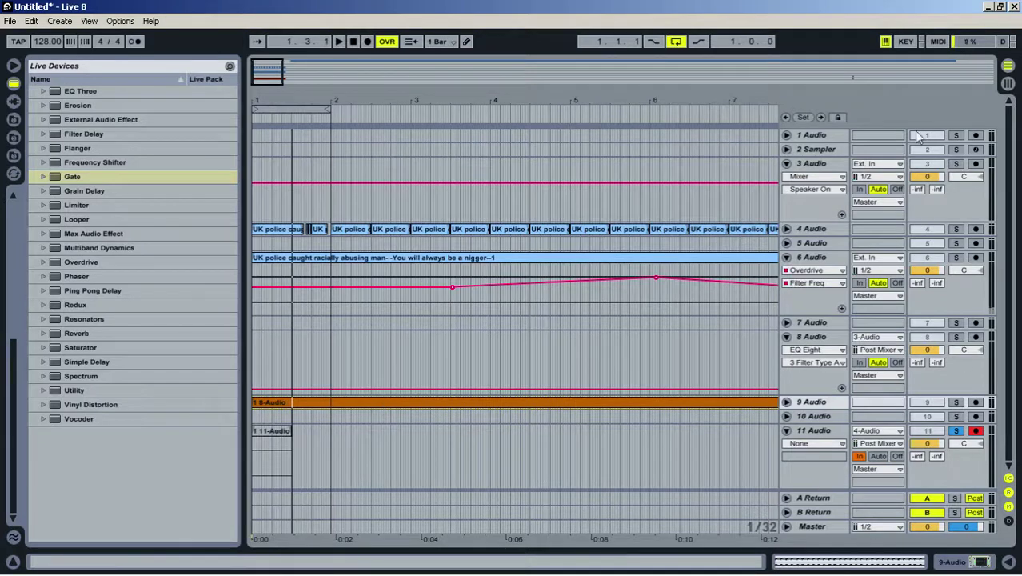
pyautogui.press('space')
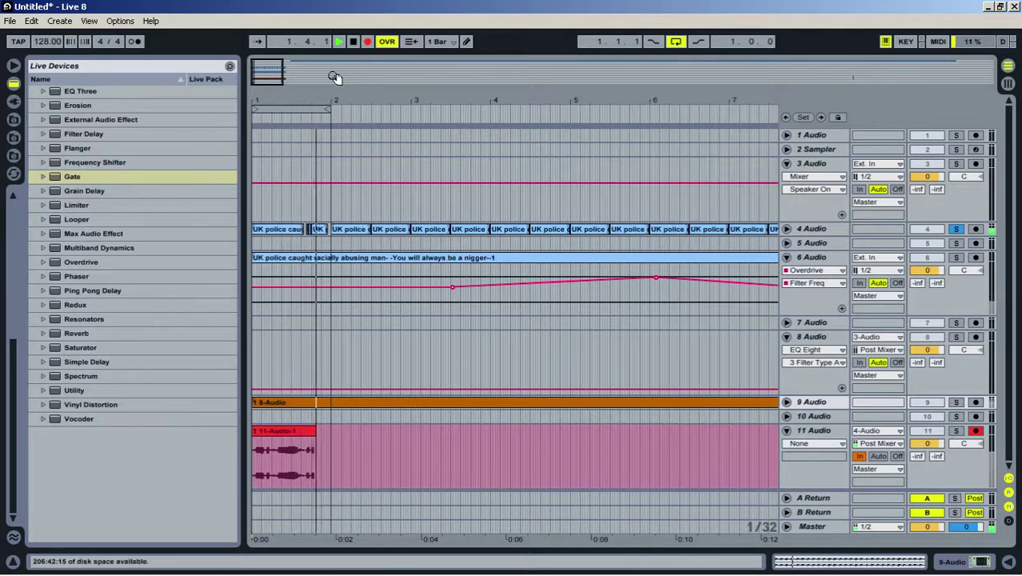
pyautogui.press('space')
# Deactivate 4 Audio, then disarm 11 Audio and return its monitoring to Auto
pyautogui.click(261, 430)
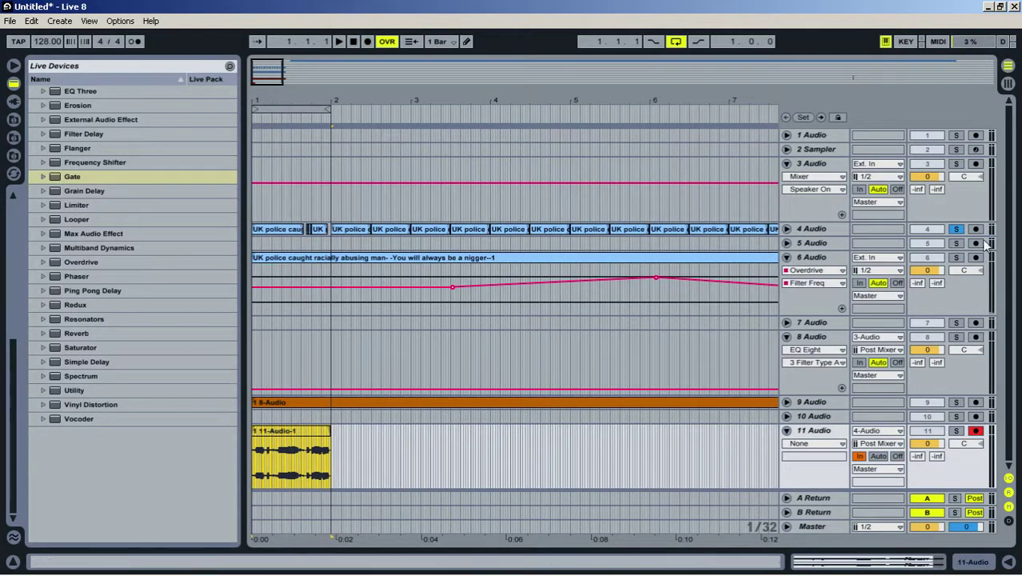
pyautogui.click(929, 230)
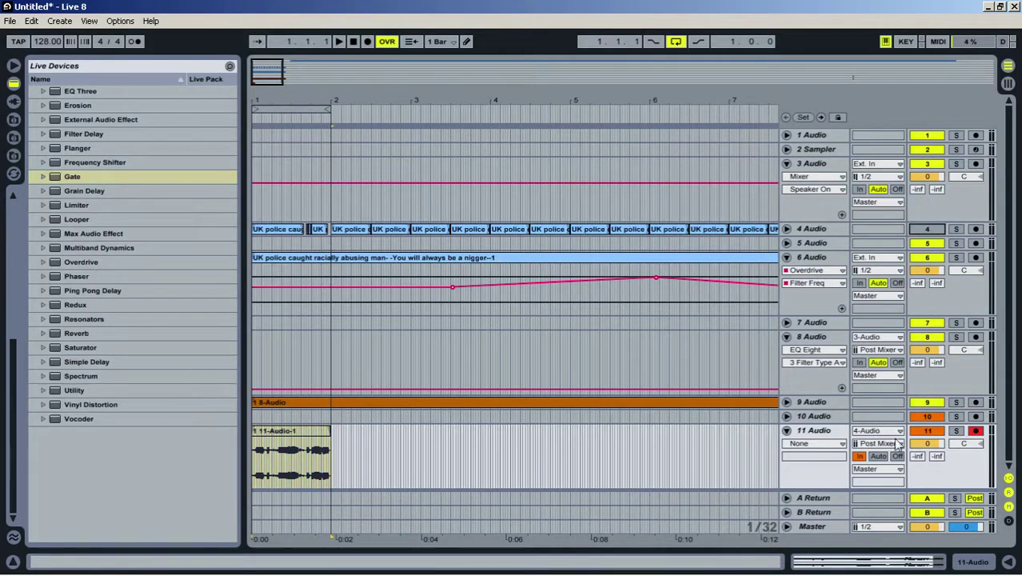
pyautogui.click(873, 457)
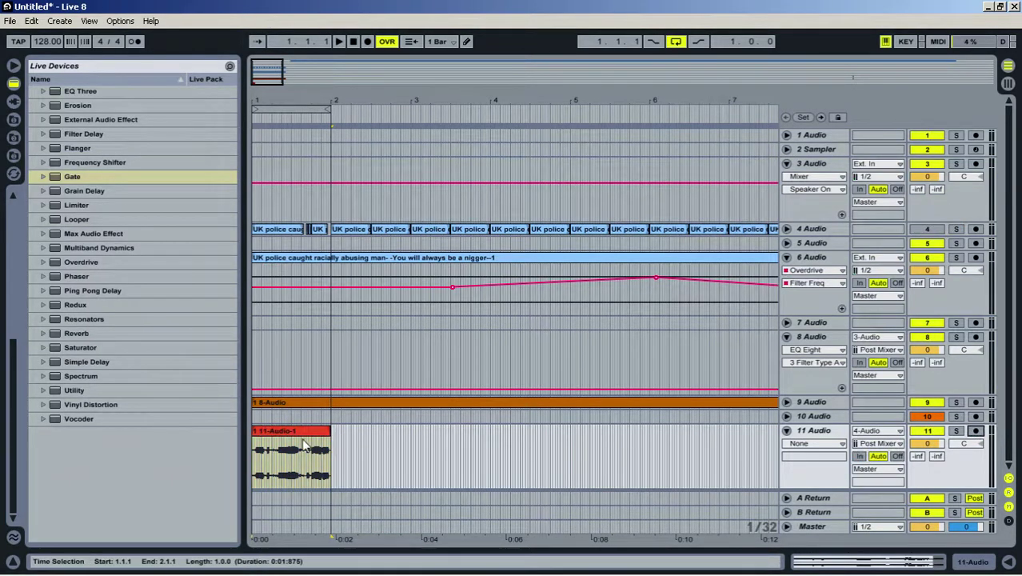
# Set the arrangement grid to 1/4 and consolidate the recorded bar on 11 Audio into one clip
pyautogui.rightClick(408, 453)
pyautogui.click(422, 414)
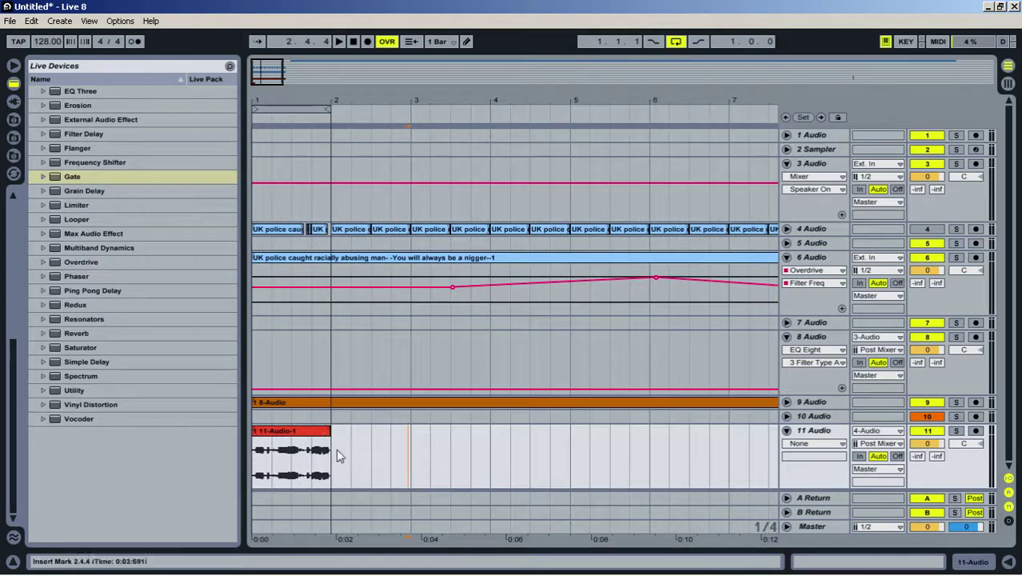
pyautogui.moveTo(336, 449); pyautogui.dragTo(161, 448)
pyautogui.hotkey('ctrl', 'j')
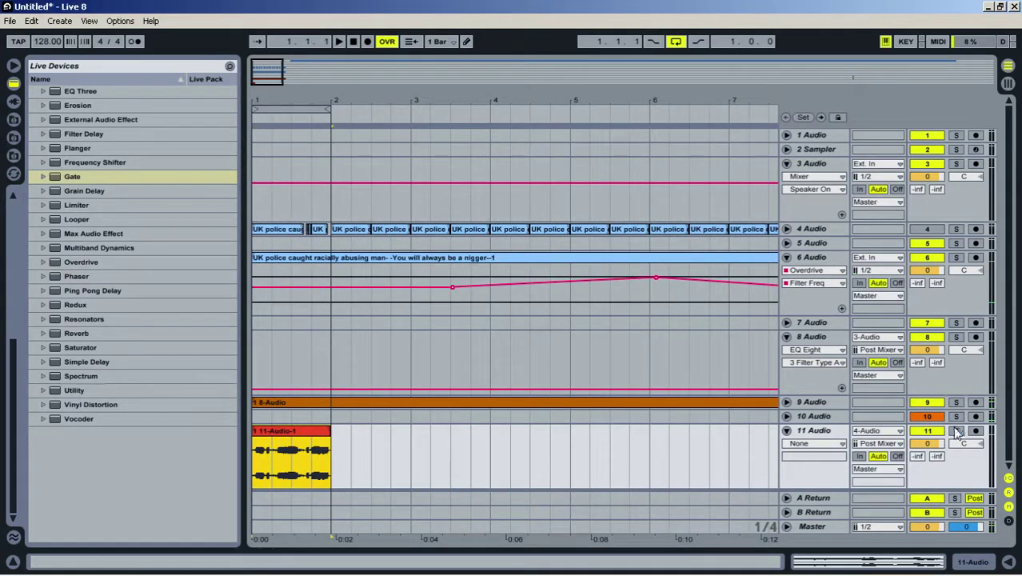
# Solo 11 Audio, play the recorded loop, and view then hide the track's empty device chain
pyautogui.doubleClick(816, 431)
pyautogui.press('space')
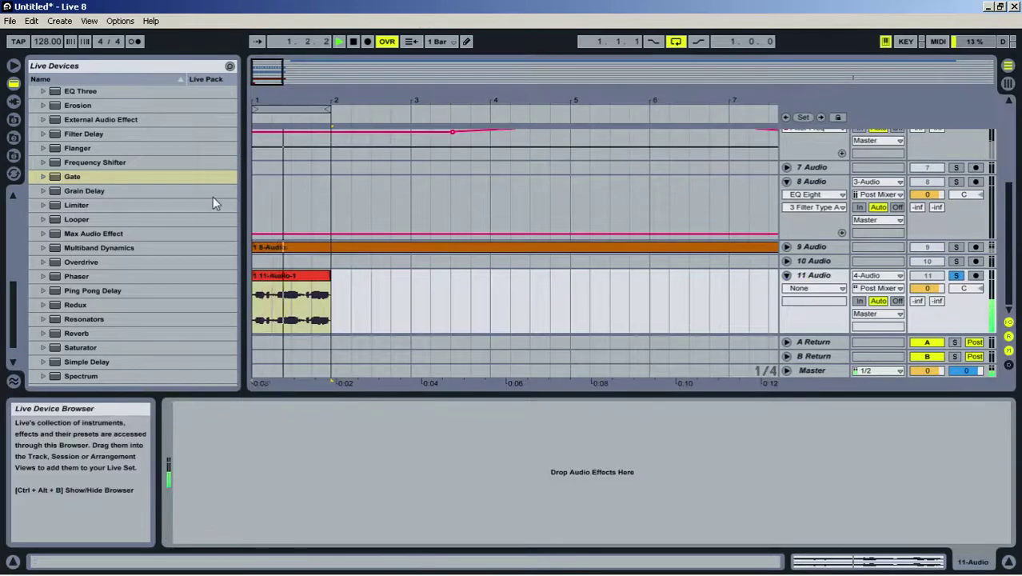
pyautogui.click(796, 278)
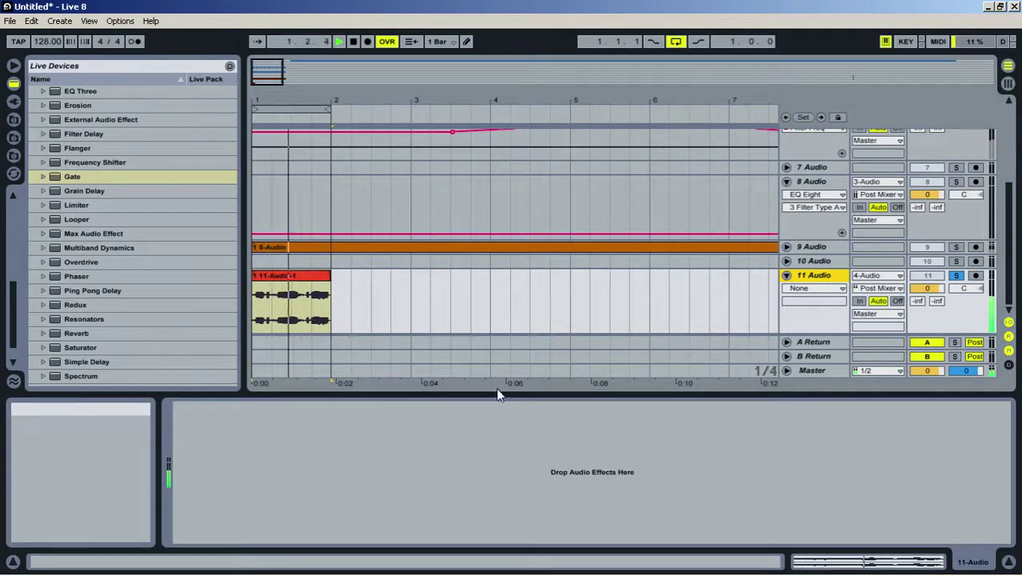
pyautogui.moveTo(495, 397); pyautogui.dragTo(651, 566)
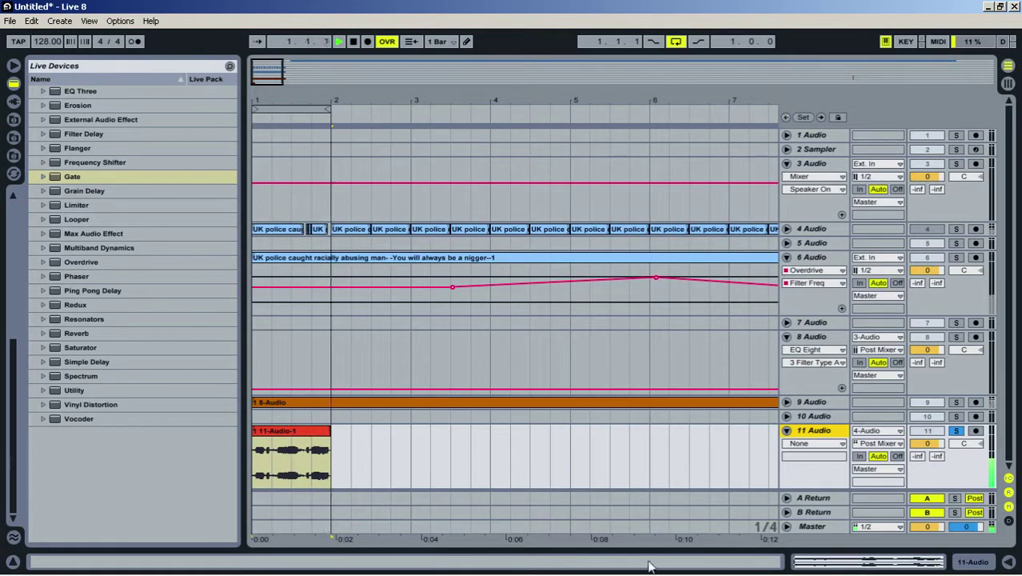
# Fold 11 Audio and insert another audio track below it
pyautogui.click(788, 431)
pyautogui.rightClick(828, 466)
pyautogui.click(856, 471)
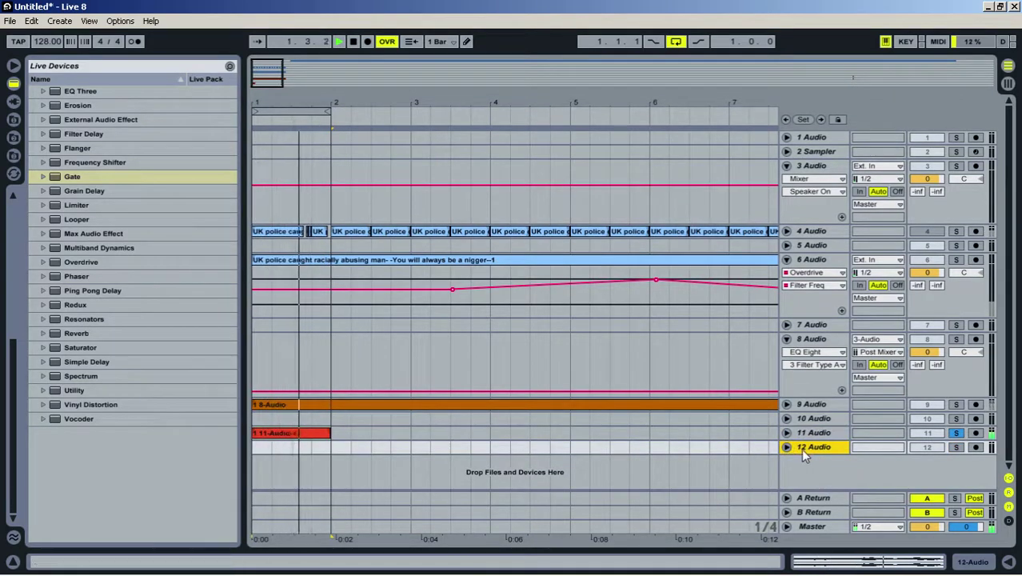
# Unfold 12 Audio, set its monitoring to In, and take its input from 11-Audio
pyautogui.click(859, 457)
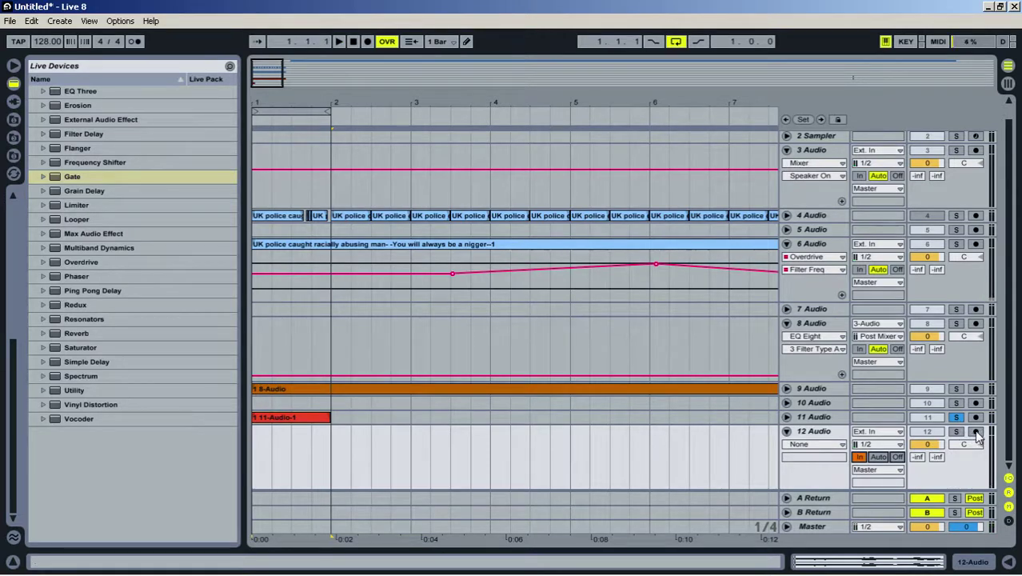
pyautogui.click(865, 446)
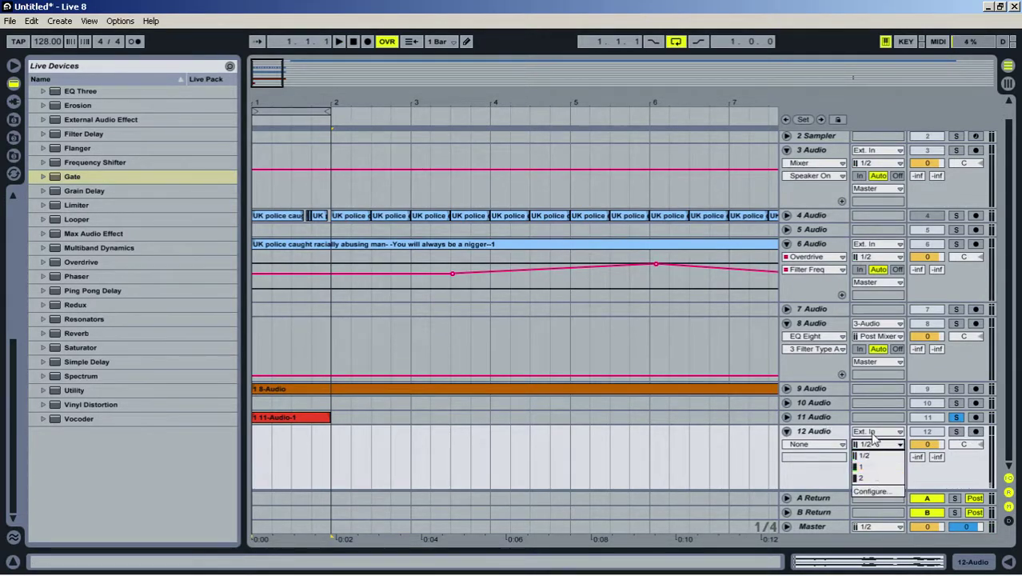
pyautogui.click(875, 432)
pyautogui.click(883, 373)
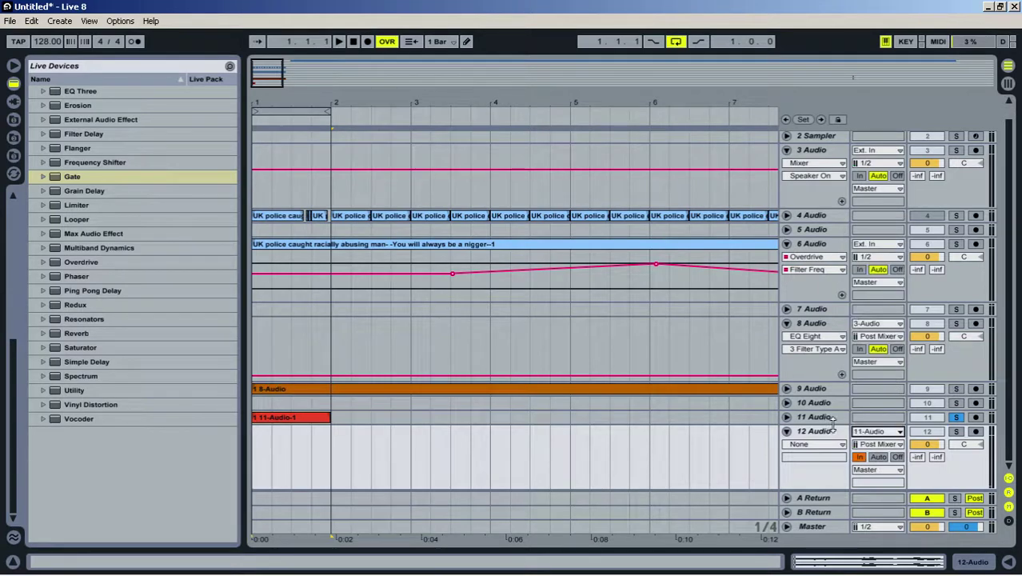
# Add an EQ Eight to the device chain of 12 Audio
pyautogui.doubleClick(840, 433)
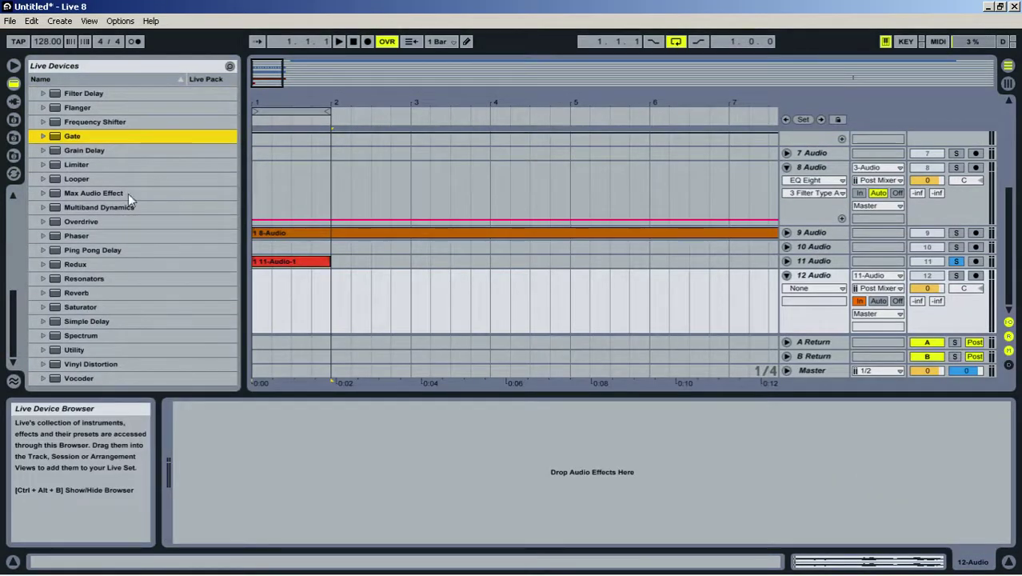
pyautogui.scroll(3, 124, 200)
pyautogui.moveTo(87, 185); pyautogui.dragTo(366, 552)
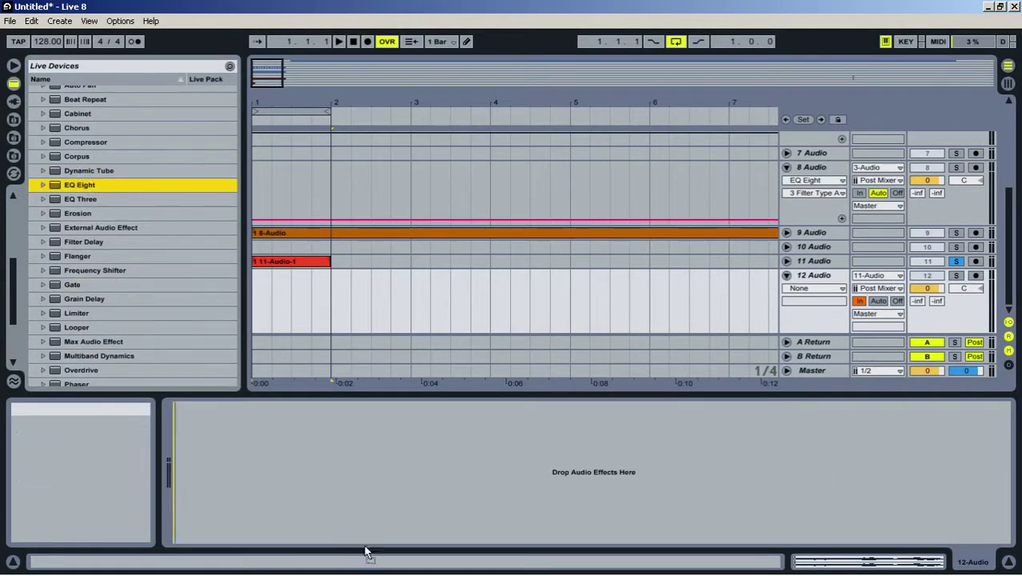
pyautogui.moveTo(393, 450); pyautogui.dragTo(394, 451)
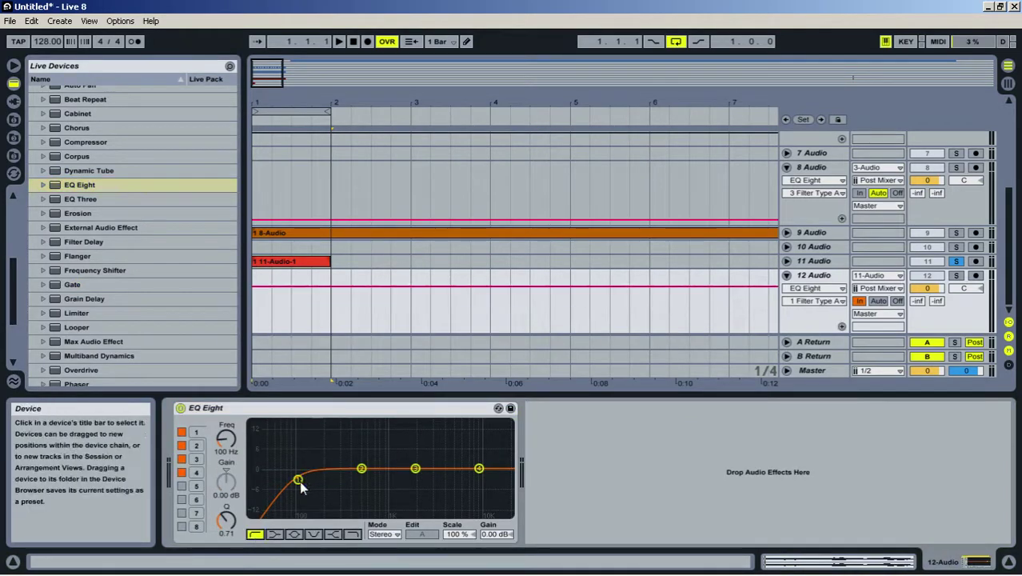
# Add a Utility to 11 Audio and set its stereo width to 0%
pyautogui.click(815, 261)
pyautogui.scroll(-2, 104, 301)
pyautogui.scroll(-2, 105, 301)
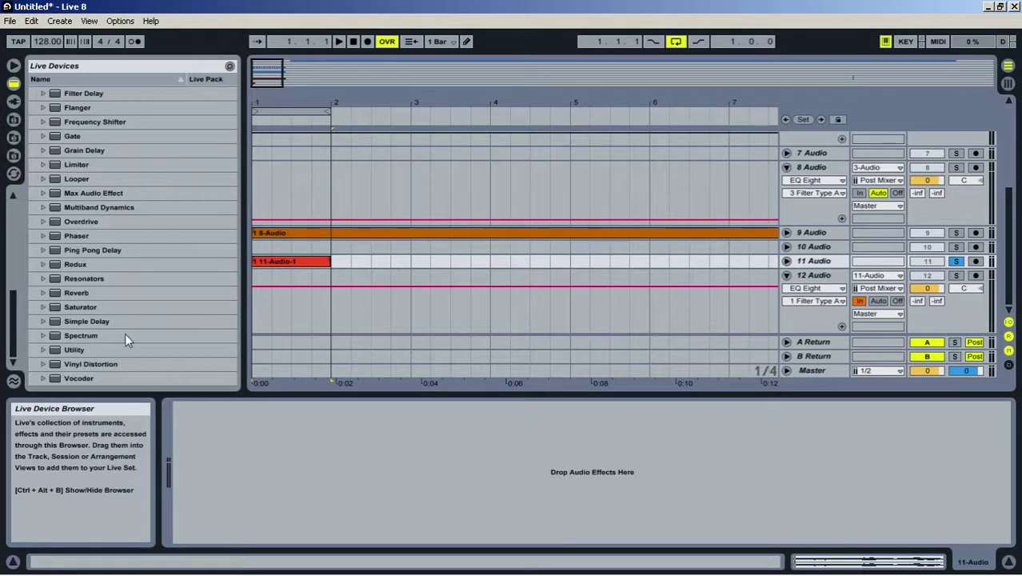
pyautogui.doubleClick(120, 350)
pyautogui.moveTo(206, 522); pyautogui.dragTo(206, 568)
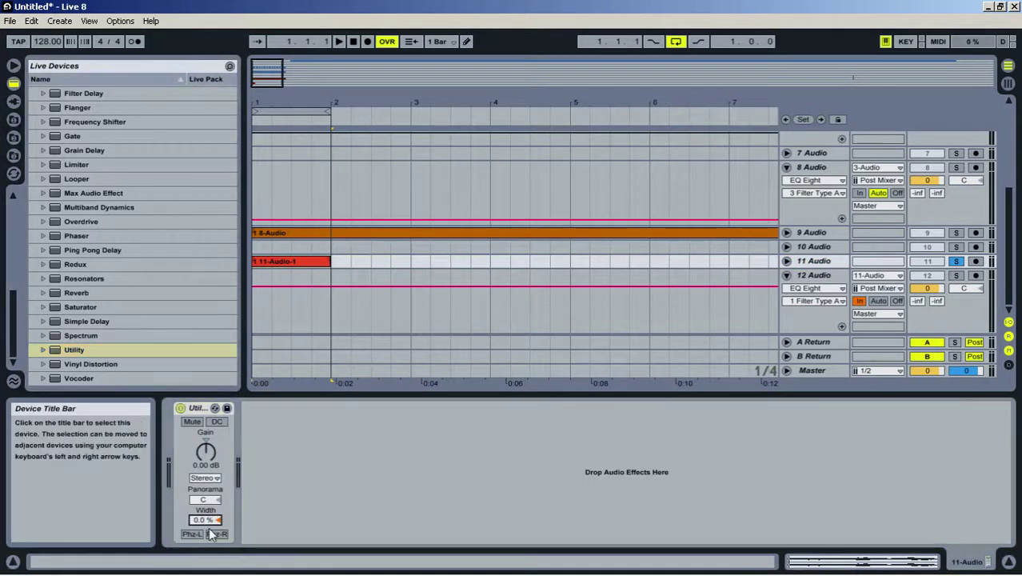
# With the loop playing and 12 Audio soloed, set its EQ Eight low cut to 767 Hz and add an Overdrive
pyautogui.press('space')
pyautogui.click(957, 275)
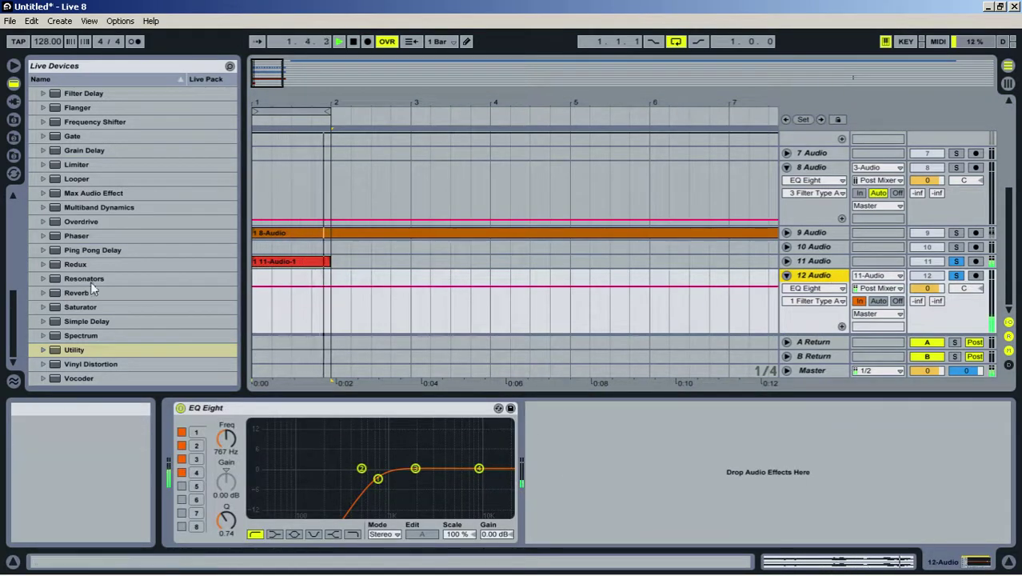
pyautogui.moveTo(152, 222); pyautogui.dragTo(604, 442)
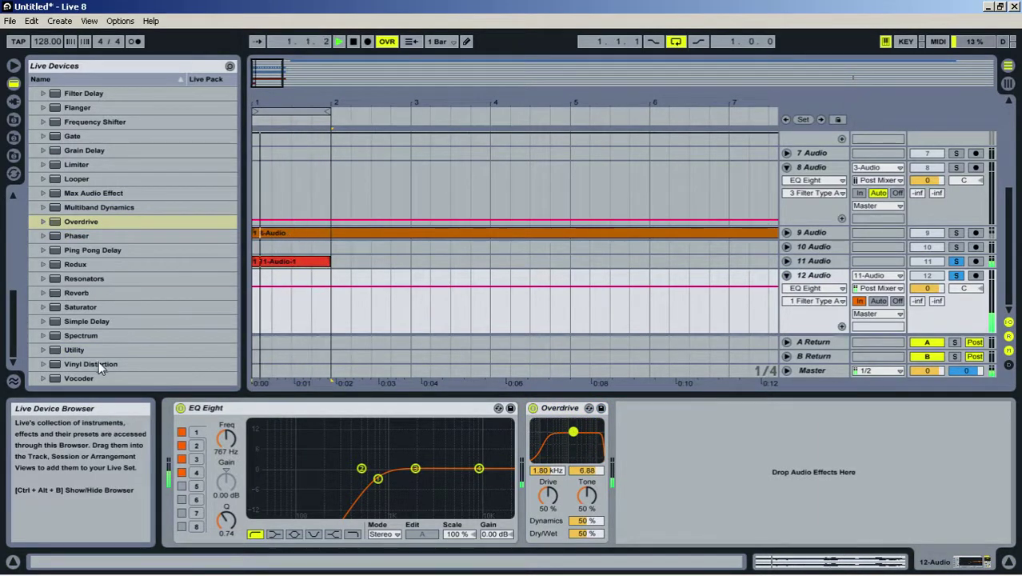
# Add a Vocoder after the Overdrive with a Modulator carrier, Enhance on, depth 72% and formant shift about 18.4
pyautogui.moveTo(79, 378); pyautogui.dragTo(800, 472)
pyautogui.click(650, 435)
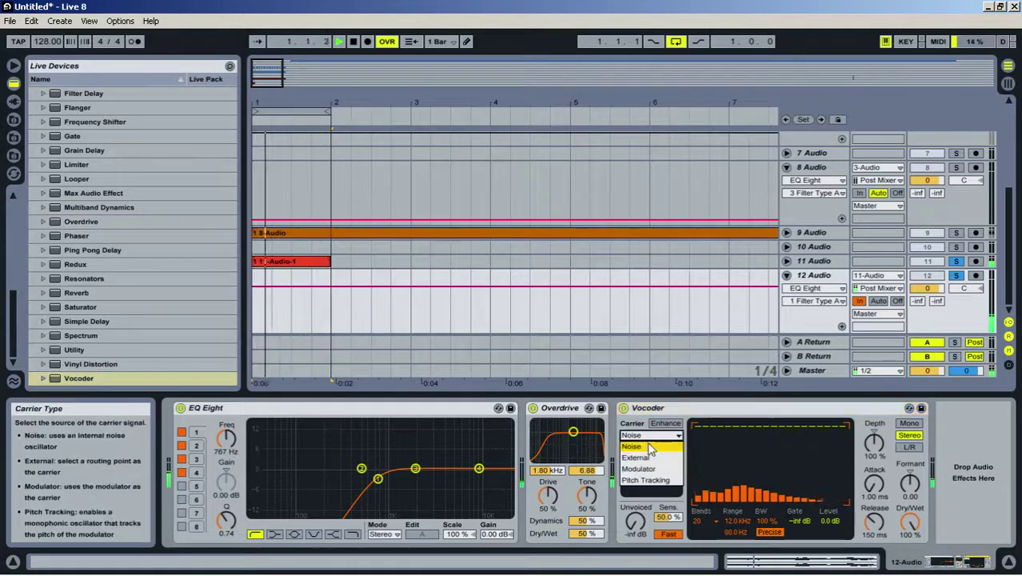
pyautogui.click(639, 468)
pyautogui.click(666, 422)
pyautogui.moveTo(910, 484)
pyautogui.mouseDown()
pyautogui.moveTo(910, 450)
pyautogui.moveTo(875, 452)
pyautogui.moveTo(875, 464)
pyautogui.moveTo(911, 483)
pyautogui.mouseUp()
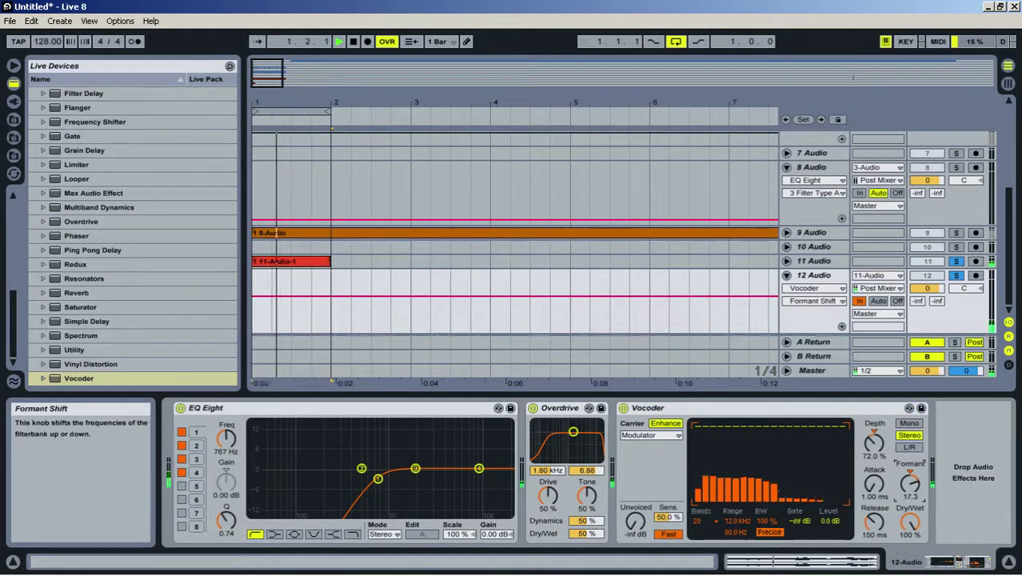
# Try a Phaser before the Vocoder with 8 poles, 29.4% Dry/Wet, 12.8 kHz frequency, 0.81 feedback and 69% LFO amount
pyautogui.moveTo(77, 236); pyautogui.dragTo(616, 427)
pyautogui.moveTo(760, 510); pyautogui.dragTo(763, 457)
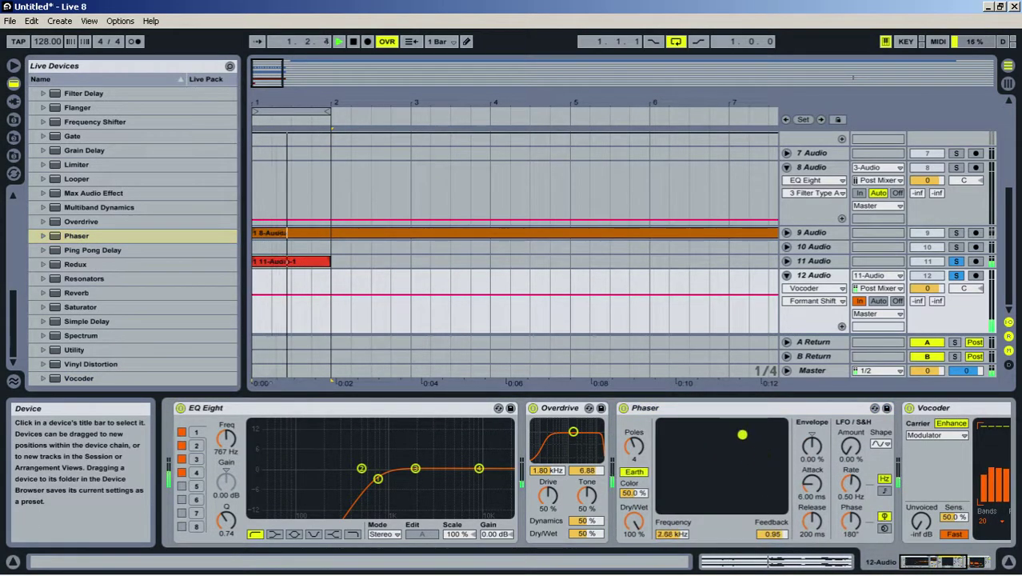
pyautogui.doubleClick(449, 408)
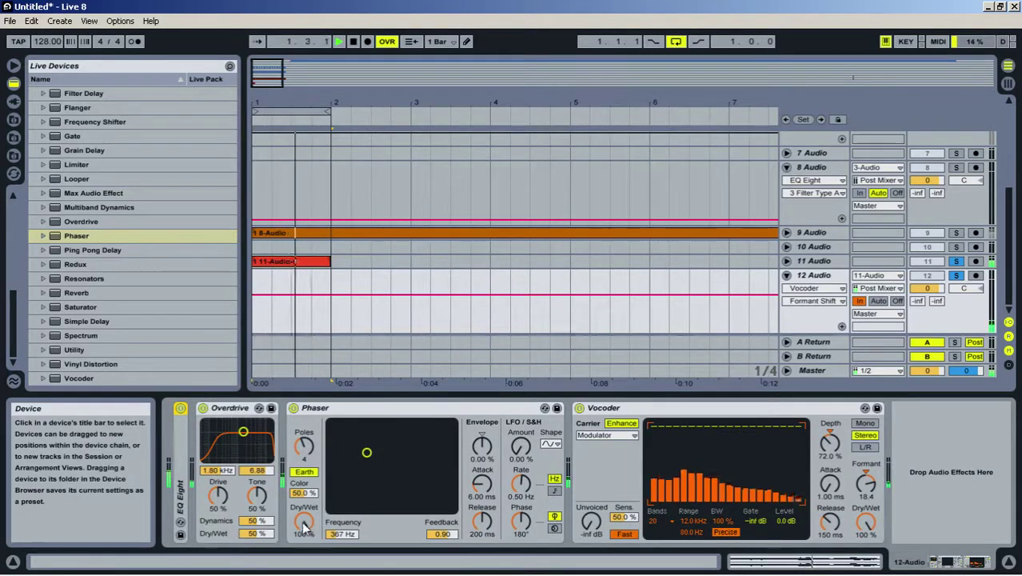
pyautogui.moveTo(304, 524)
pyautogui.mouseDown()
pyautogui.moveTo(304, 560)
pyautogui.moveTo(304, 512)
pyautogui.moveTo(304, 544)
pyautogui.mouseUp()
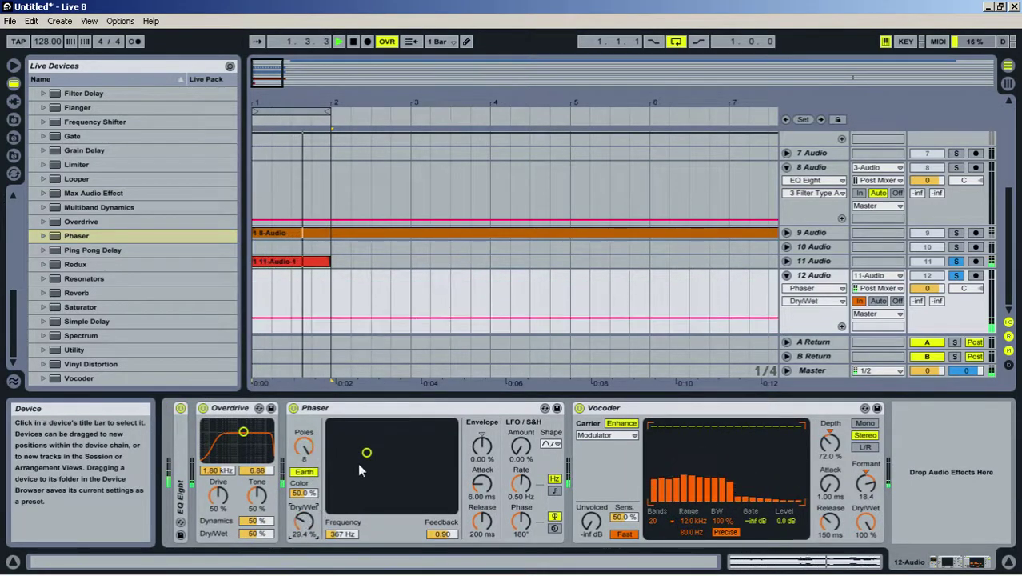
pyautogui.moveTo(366, 454); pyautogui.dragTo(445, 472)
pyautogui.moveTo(520, 448); pyautogui.dragTo(521, 392)
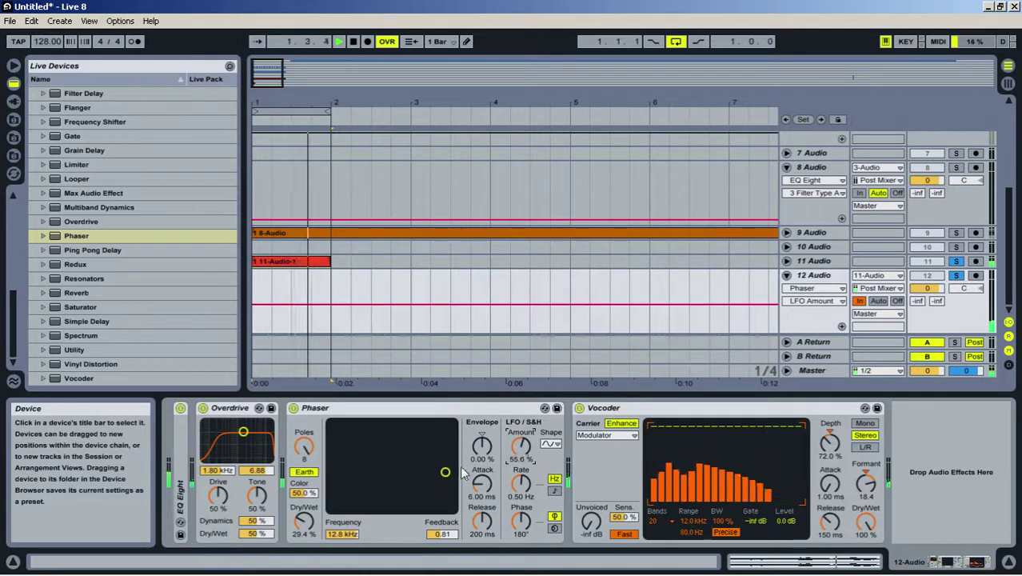
pyautogui.moveTo(524, 444); pyautogui.dragTo(525, 431)
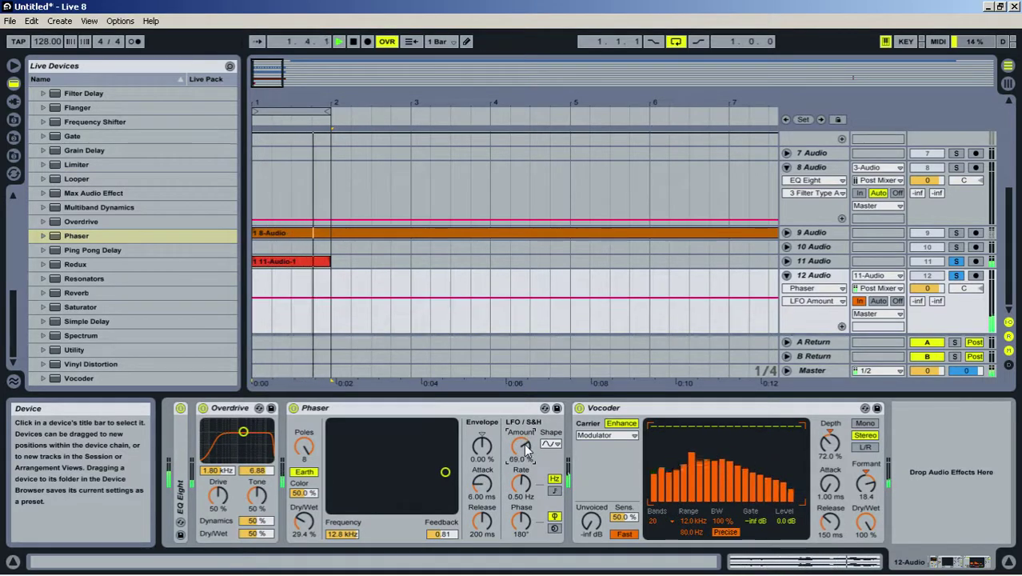
# Set the Overdrive's filter to 2.21 kHz with bandwidth 7.94, its drive to 79% and its Dry/Wet to 60%
pyautogui.moveTo(244, 432)
pyautogui.mouseDown()
pyautogui.moveTo(266, 429)
pyautogui.moveTo(246, 427)
pyautogui.mouseUp()
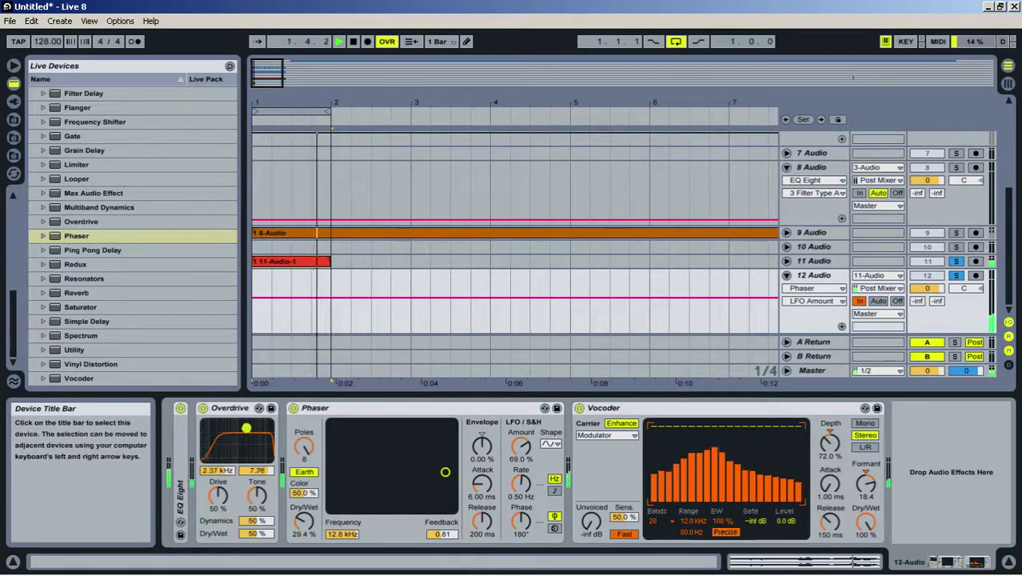
pyautogui.moveTo(218, 496); pyautogui.dragTo(217, 468)
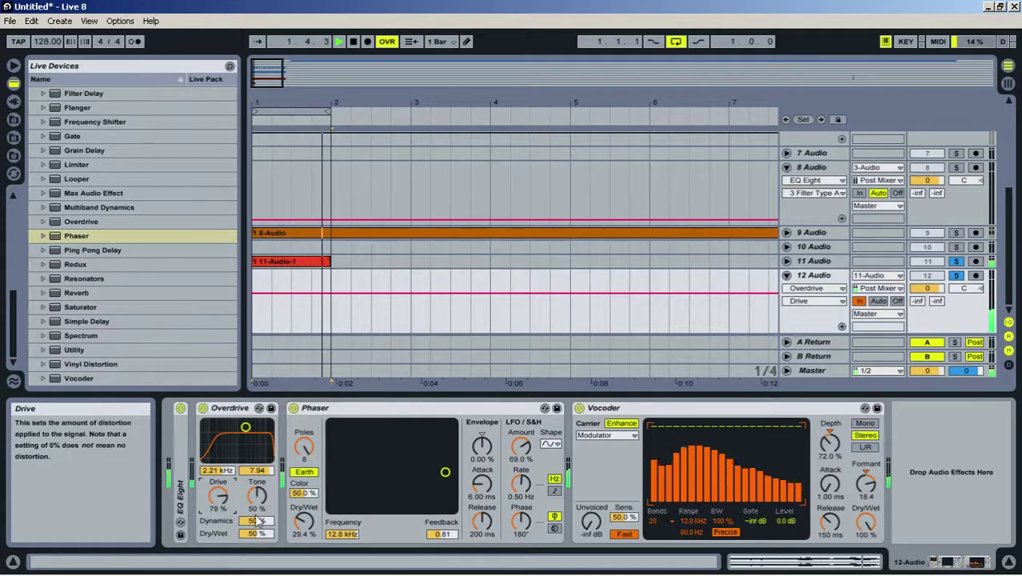
pyautogui.moveTo(254, 534); pyautogui.dragTo(255, 528)
# Delete the Phaser and insert a Chorus between the Overdrive and the Vocoder
pyautogui.rightClick(357, 411)
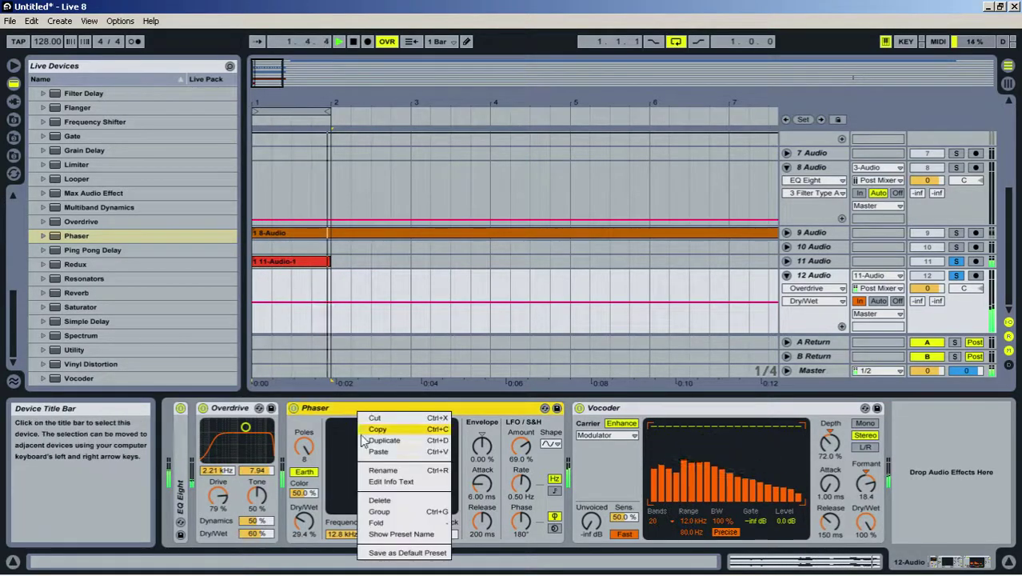
pyautogui.click(392, 501)
pyautogui.scroll(4, 93, 272)
pyautogui.press('space')
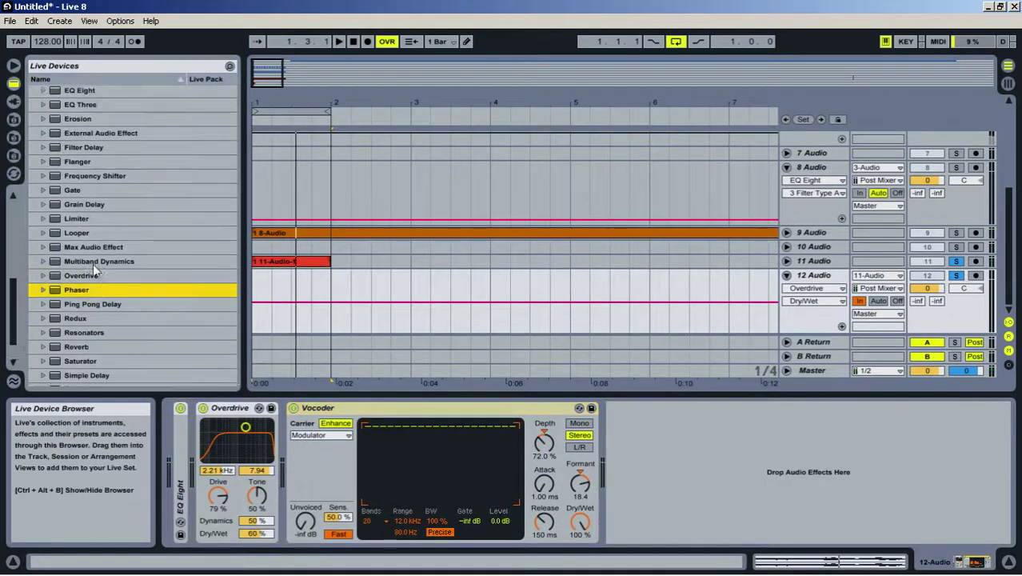
pyautogui.scroll(3, 92, 263)
pyautogui.moveTo(77, 141); pyautogui.dragTo(311, 447)
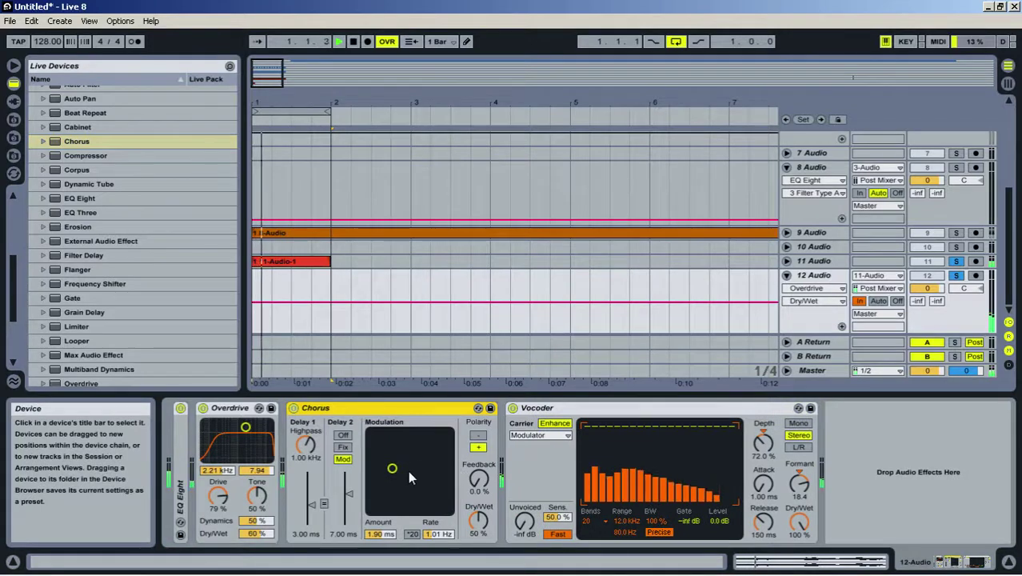
# Set the Chorus to 0.39 ms amount, 1.08 Hz rate, 28% feedback, 107 Hz highpass and delays of 5.81 ms and 1.21 ms
pyautogui.moveTo(409, 478); pyautogui.dragTo(415, 468)
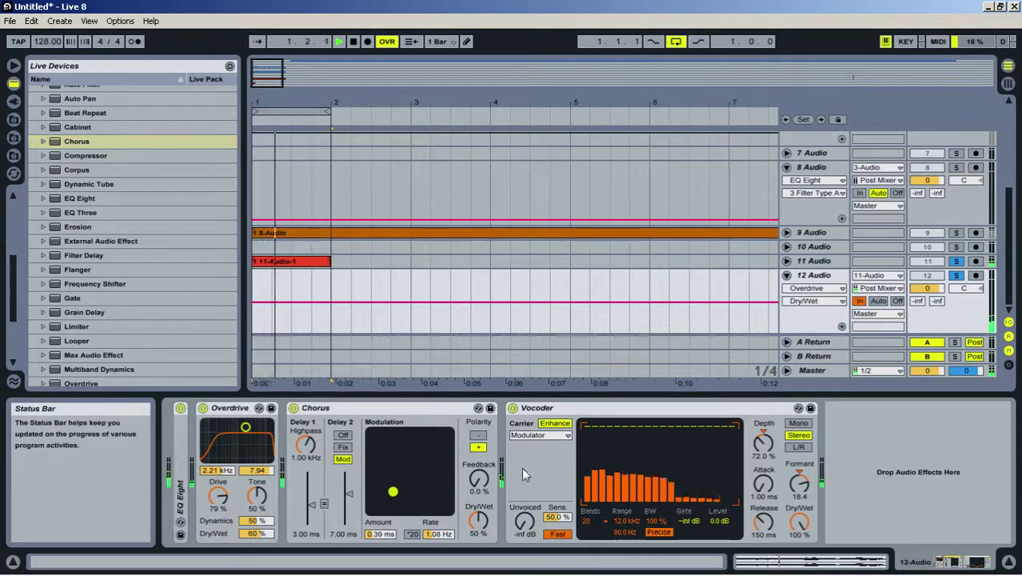
pyautogui.moveTo(479, 478); pyautogui.dragTo(478, 467)
pyautogui.moveTo(306, 445); pyautogui.dragTo(313, 487)
# Set the Overdrive's filter to 2.37 kHz with bandwidth 8.82 and the Vocoder's Dry/Wet to 44.5%
pyautogui.moveTo(247, 428); pyautogui.dragTo(248, 423)
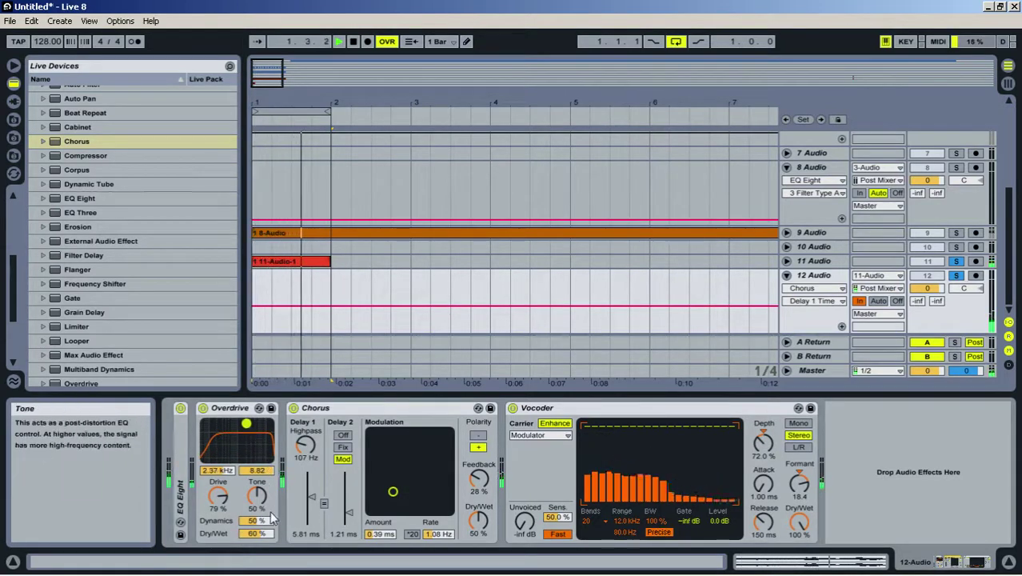
pyautogui.scroll(-2, 187, 332)
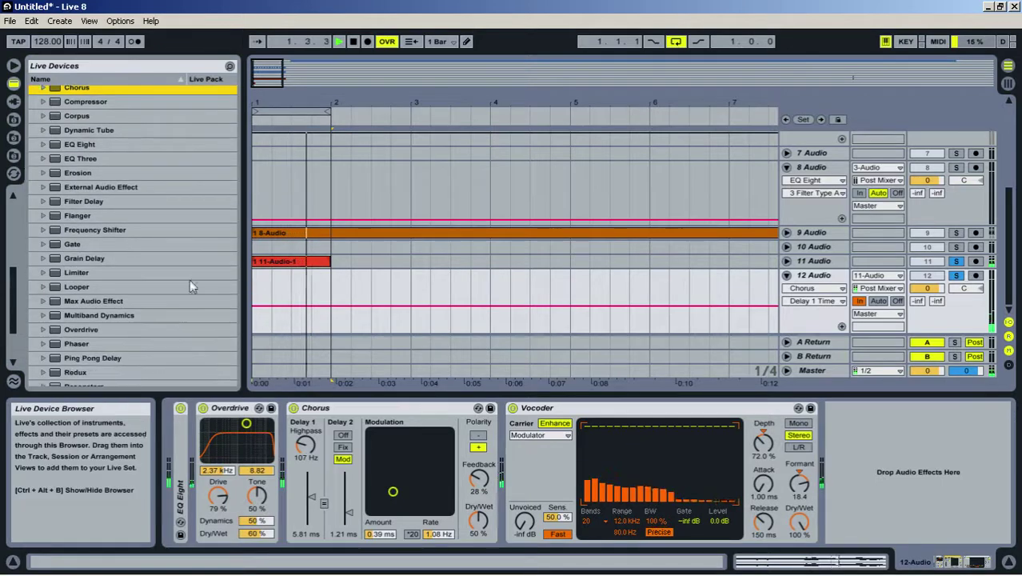
pyautogui.click(796, 528)
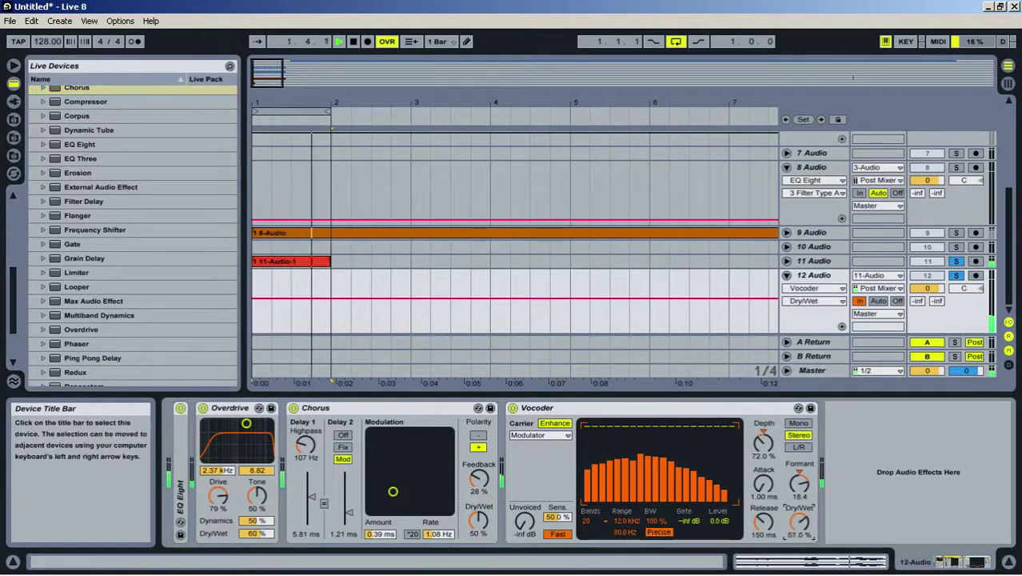
# Move the Chorus after the Vocoder and set 3.43 ms amount, 2.92 Hz rate, 548 Hz highpass, 63% feedback and 27% Dry/Wet
pyautogui.moveTo(426, 411); pyautogui.dragTo(906, 476)
pyautogui.moveTo(713, 491); pyautogui.dragTo(740, 453)
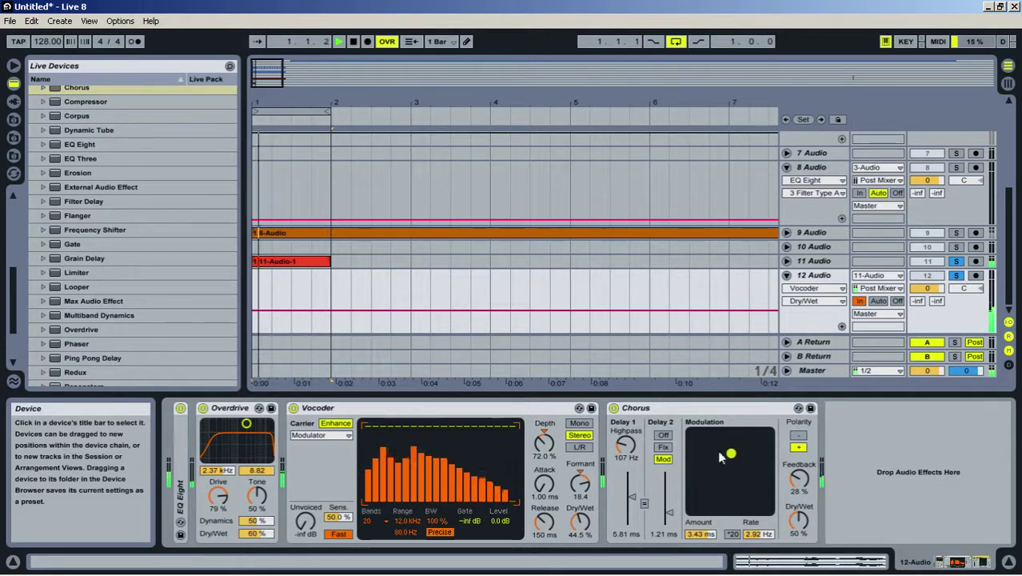
pyautogui.moveTo(626, 449); pyautogui.dragTo(626, 412)
pyautogui.moveTo(799, 521); pyautogui.dragTo(799, 448)
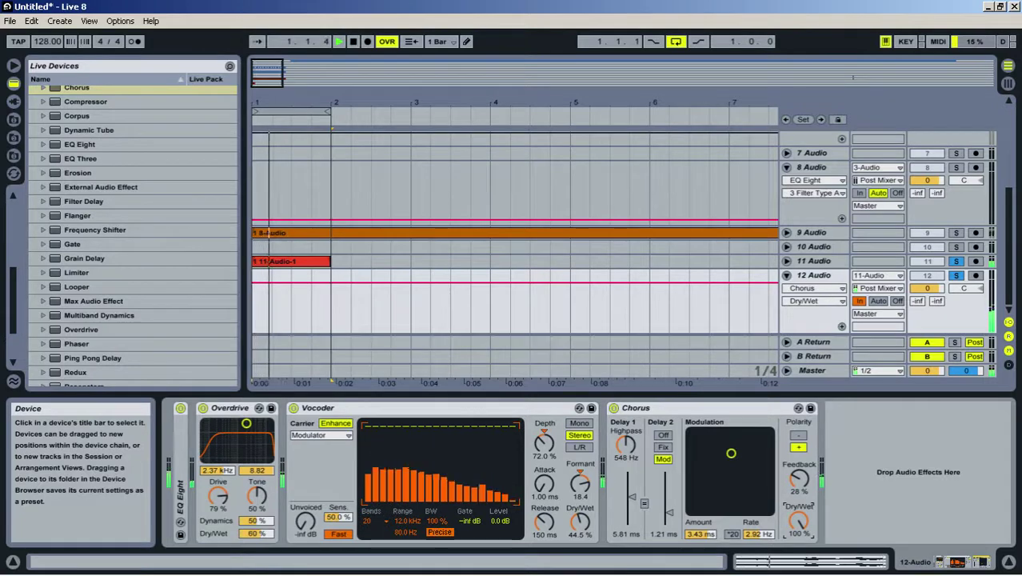
pyautogui.moveTo(799, 522); pyautogui.dragTo(799, 552)
pyautogui.moveTo(800, 480); pyautogui.dragTo(800, 432)
# Add a second Overdrive after the Chorus, filtered at 1.68 kHz with bandwidth 2.27, and fold the Chorus
pyautogui.scroll(-3, 111, 348)
pyautogui.scroll(-2, 120, 351)
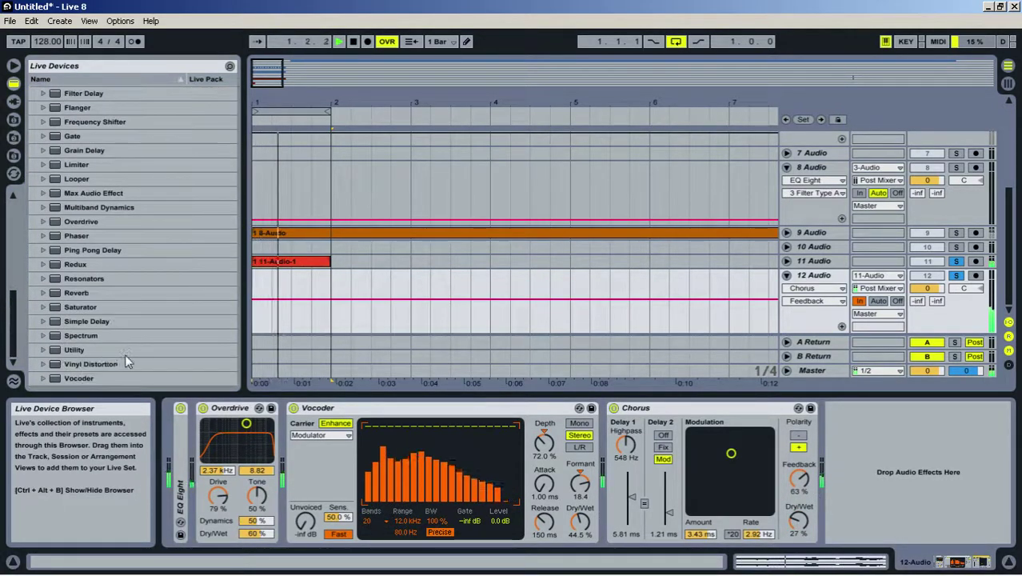
pyautogui.moveTo(77, 223); pyautogui.dragTo(873, 450)
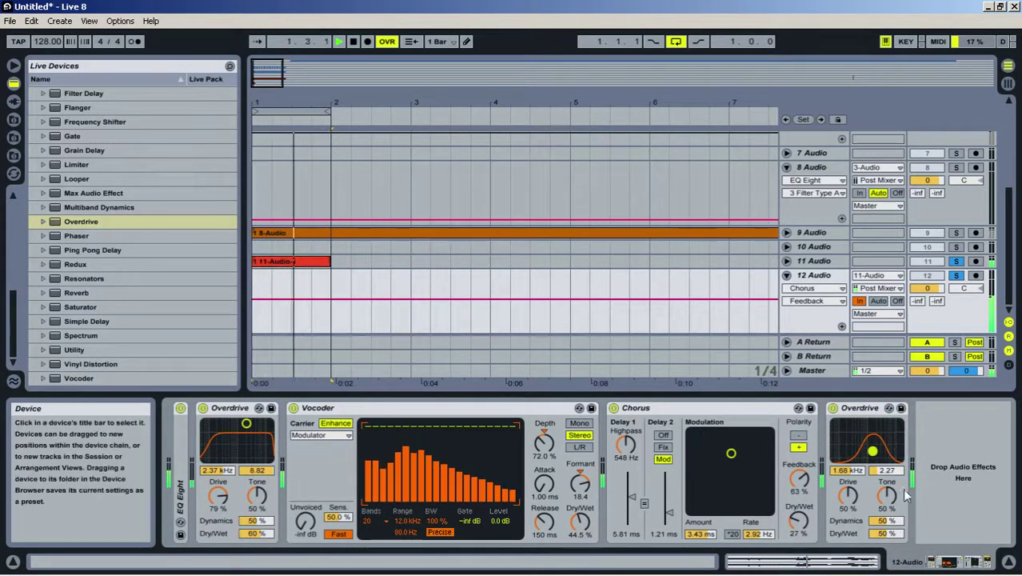
pyautogui.doubleClick(696, 408)
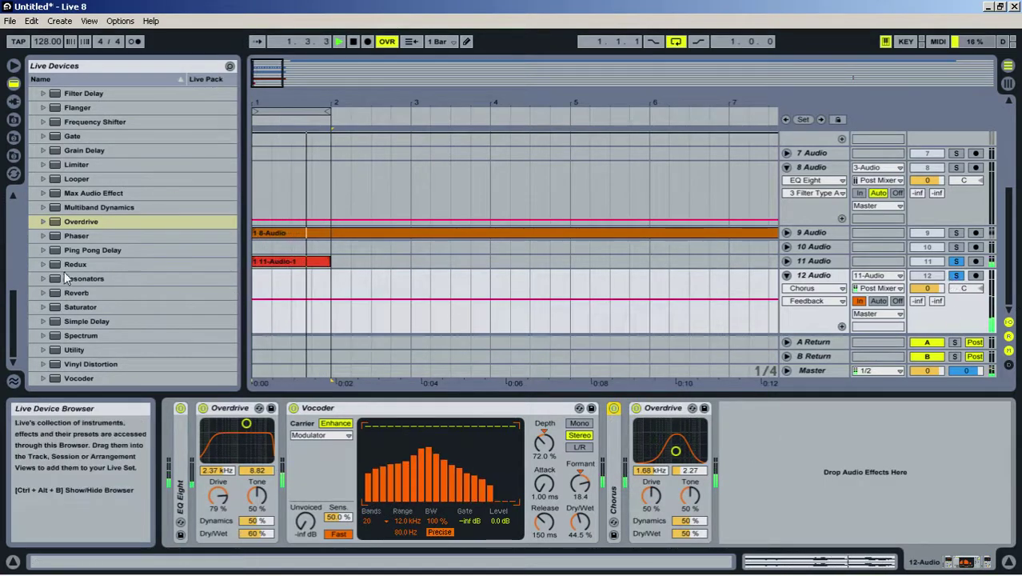
# Stop playback and add a Reverb at the chain's end with 36% Dry/Wet and High quality
pyautogui.press('space')
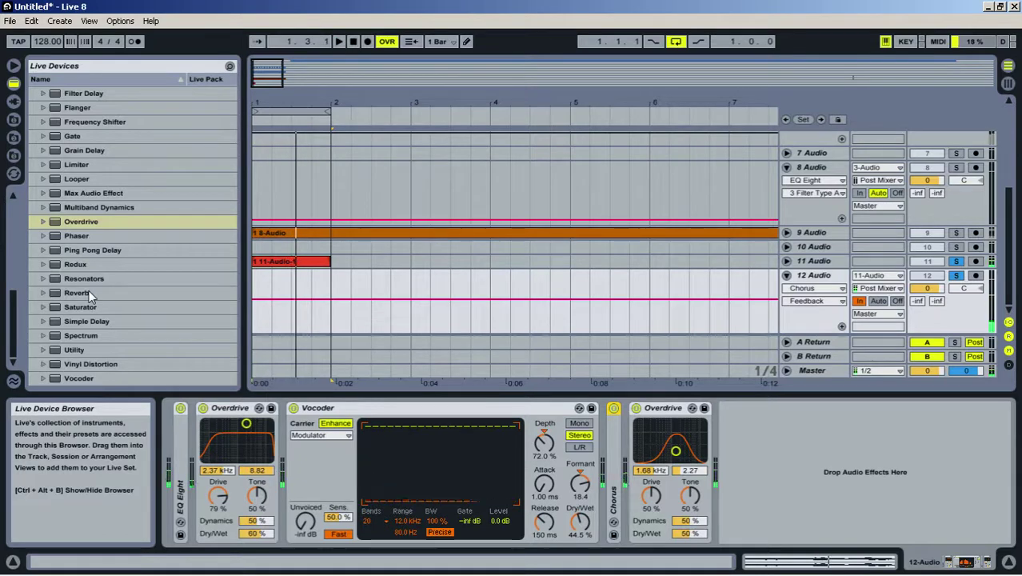
pyautogui.moveTo(86, 288); pyautogui.dragTo(766, 484)
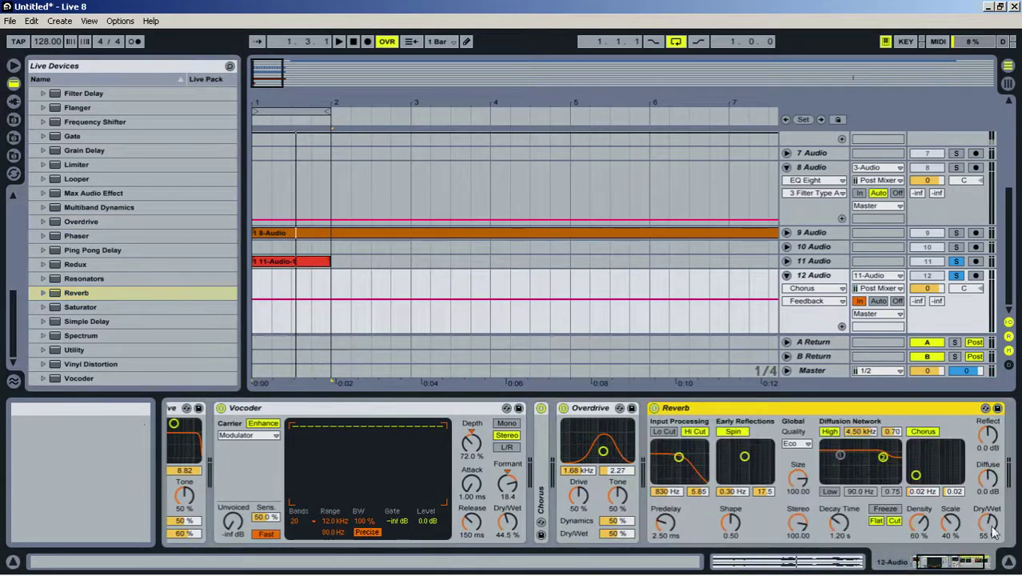
pyautogui.click(796, 477)
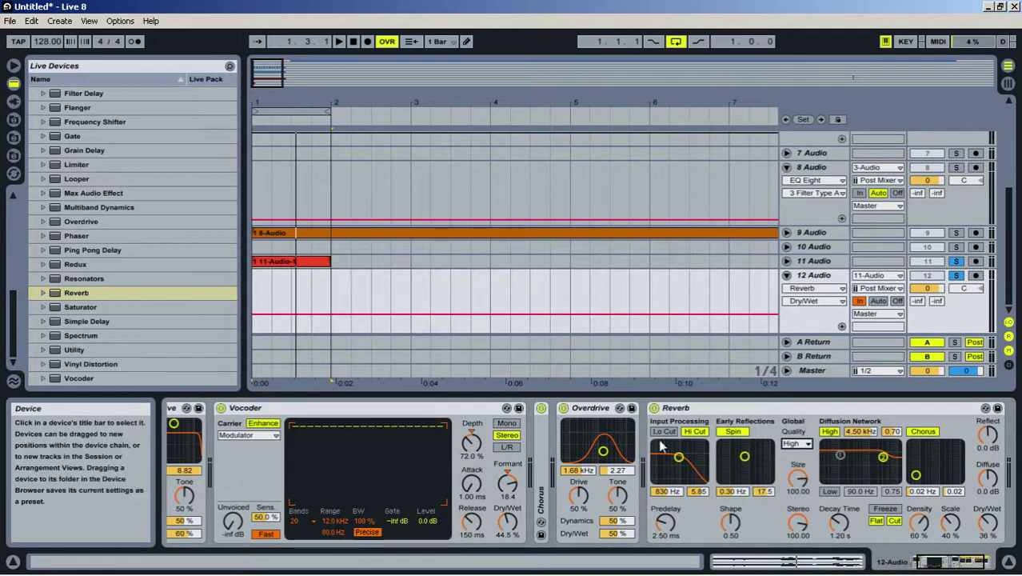
# Switch the Reverb's input from Hi Cut to Lo Cut, disable Spin and Chorus, and set diffusion shelves to 298 Hz/0.28 and 6.16 kHz/0.85
pyautogui.click(695, 431)
pyautogui.click(664, 432)
pyautogui.click(732, 431)
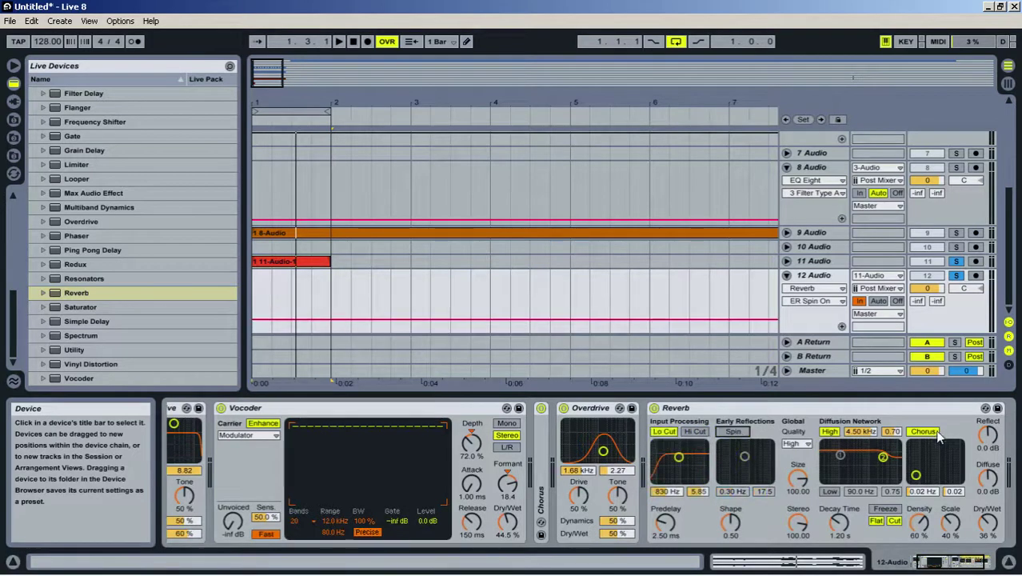
pyautogui.click(830, 491)
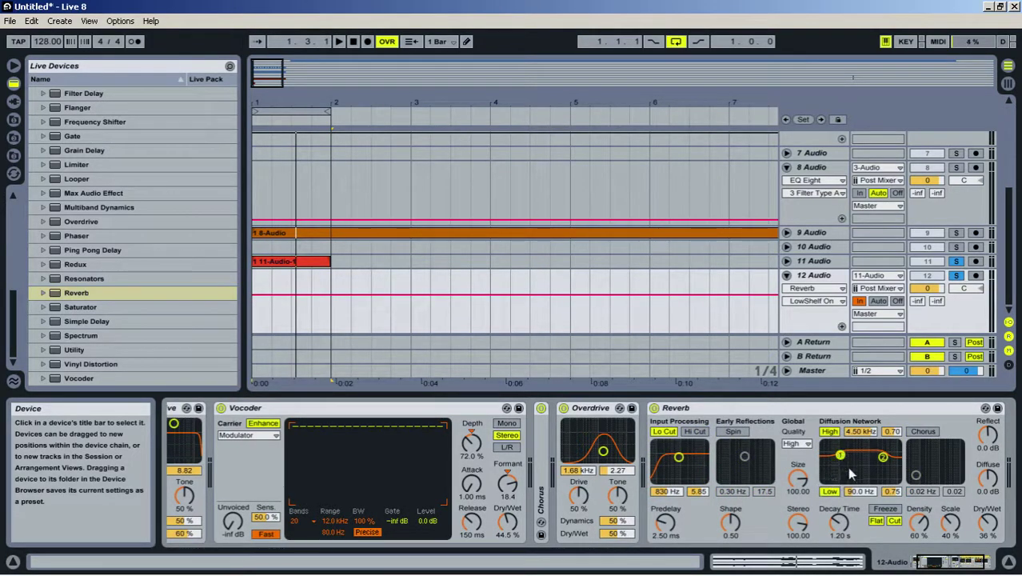
# Play the loop and set the Reverb's Dry/Wet to 22%, decay time to 778 ms and stereo to about 116
pyautogui.press('space')
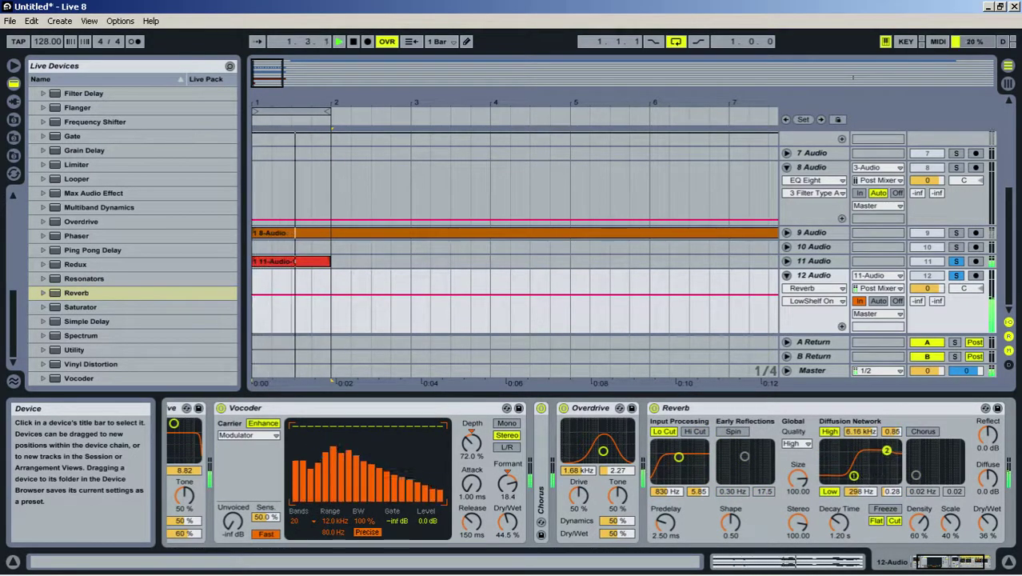
pyautogui.moveTo(987, 524); pyautogui.dragTo(987, 535)
pyautogui.moveTo(840, 522); pyautogui.dragTo(798, 511)
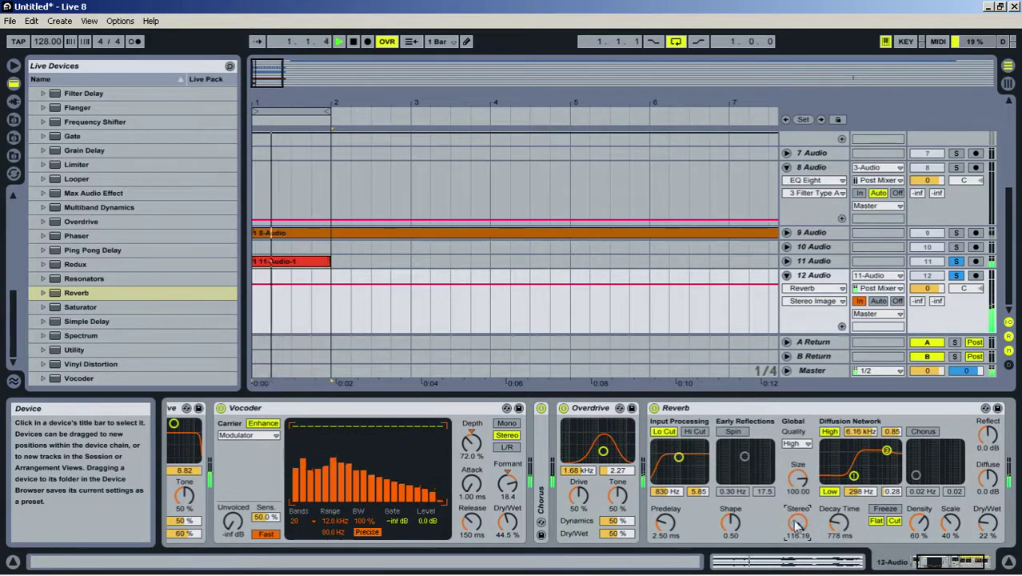
# Fold the Vocoder in the 12 Audio device chain and collapse the device view
pyautogui.click(364, 413)
pyautogui.doubleClick(365, 412)
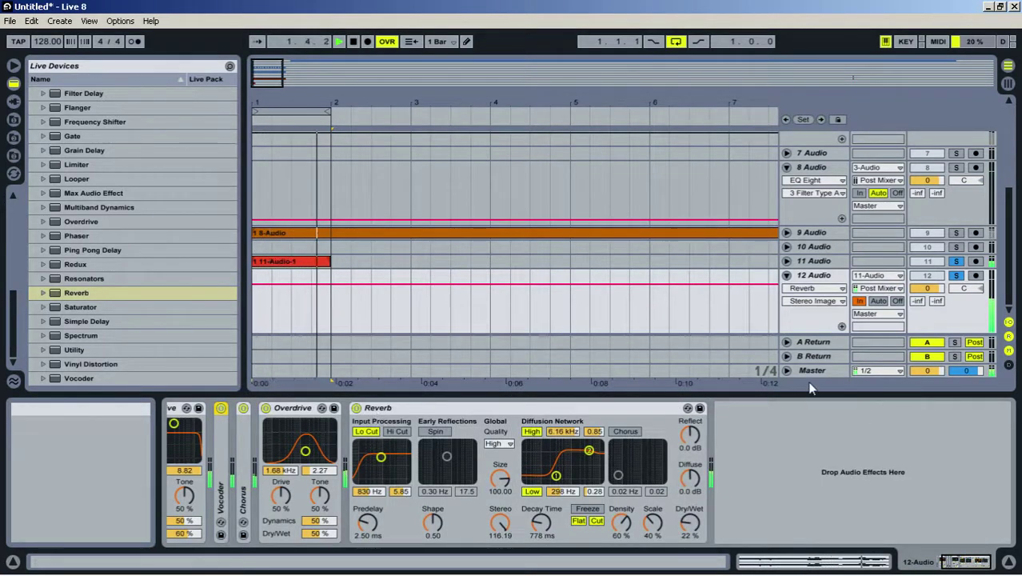
pyautogui.moveTo(814, 392); pyautogui.dragTo(814, 552)
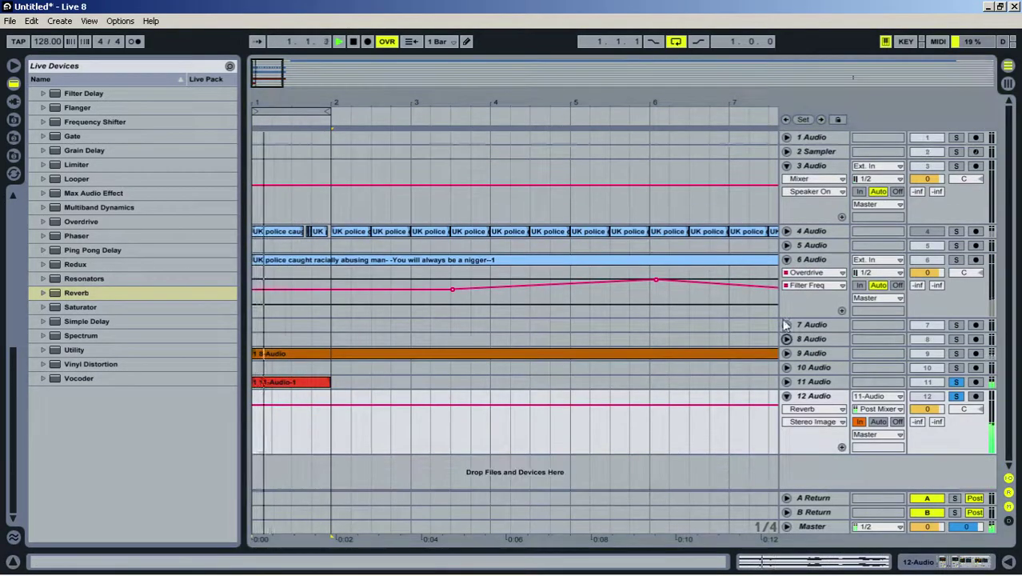
# Insert a new audio track below 12 Audio, unfold it and set its input to 12-Audio
pyautogui.rightClick(829, 471)
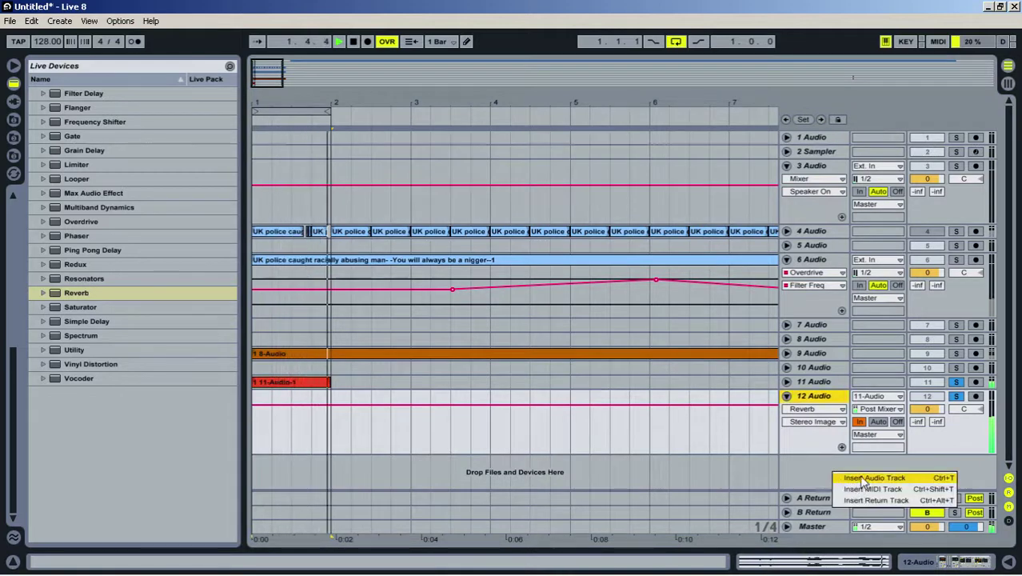
pyautogui.click(864, 476)
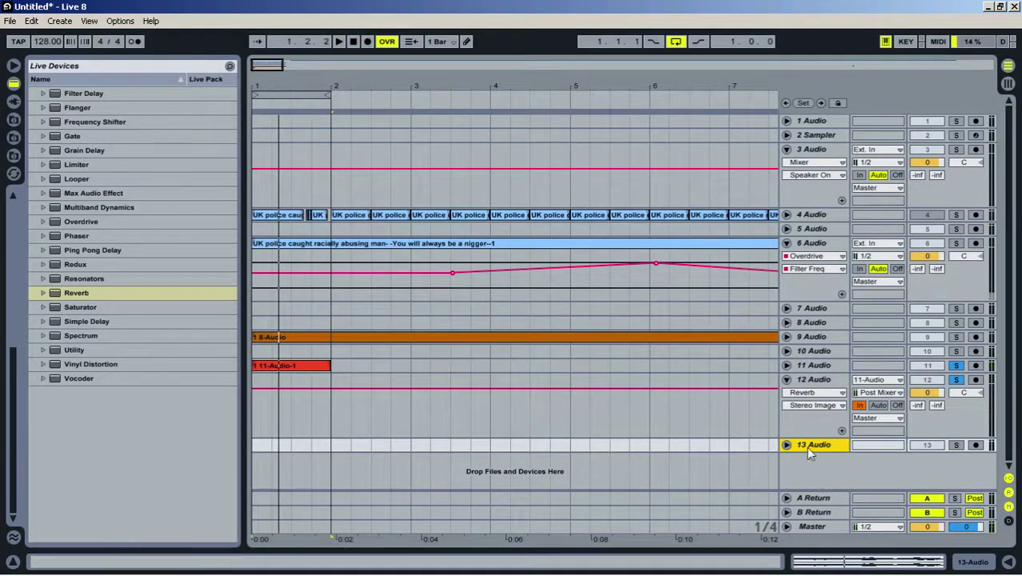
pyautogui.click(786, 445)
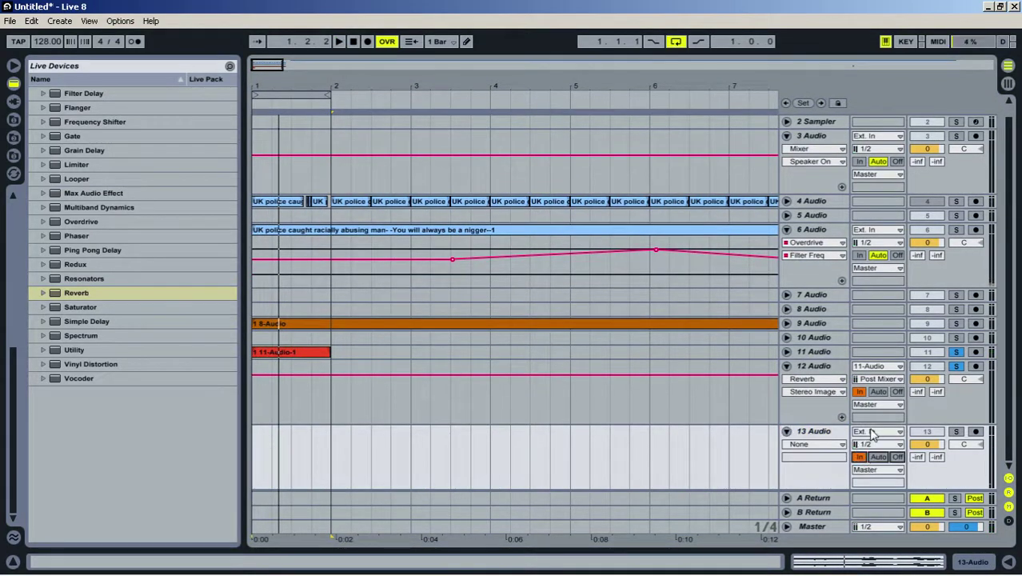
pyautogui.click(873, 433)
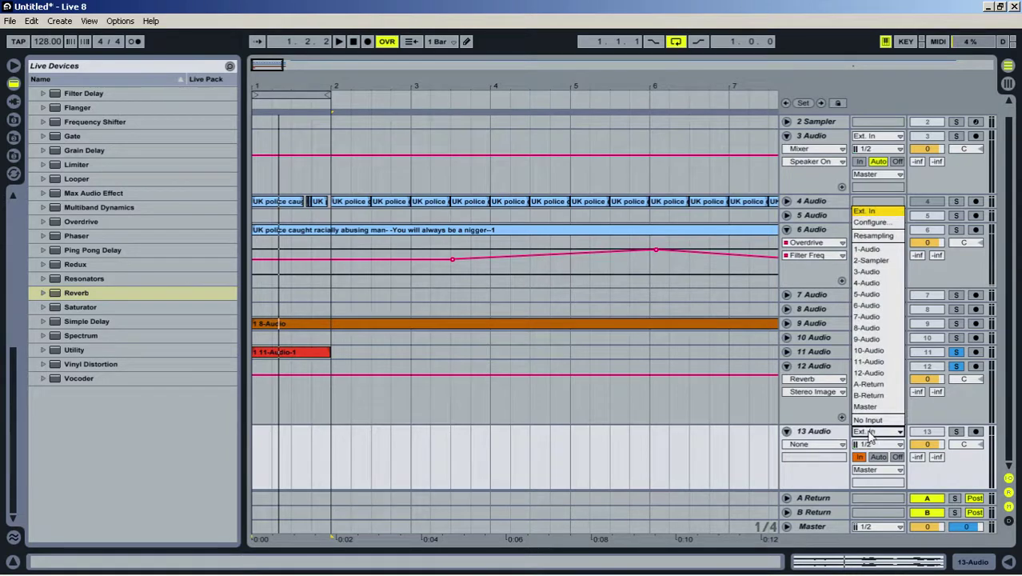
pyautogui.click(869, 374)
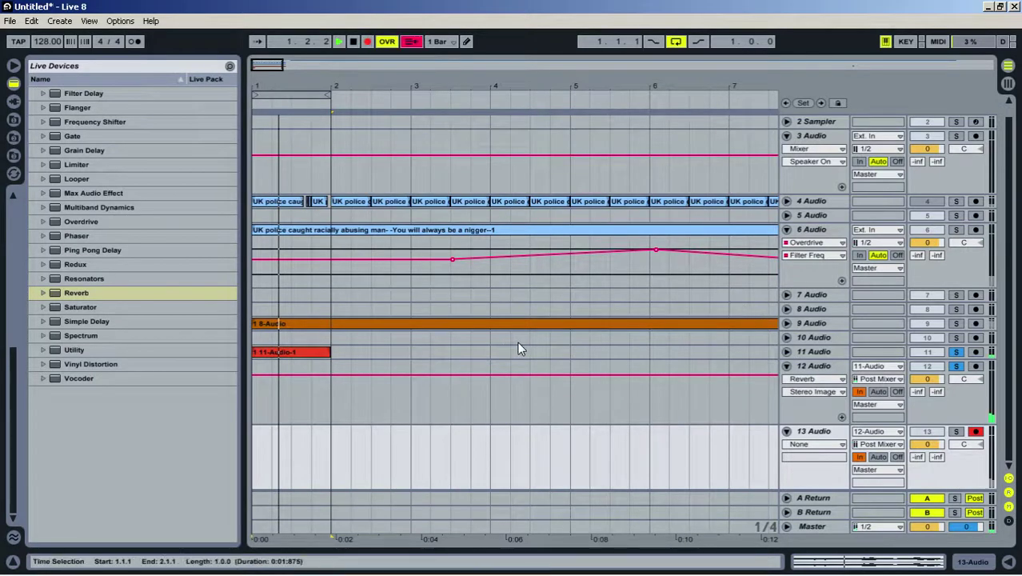
# Record the processed one-bar loop onto 13 Audio, stop, and select the recorded clip
pyautogui.press('F9')
pyautogui.press('space')
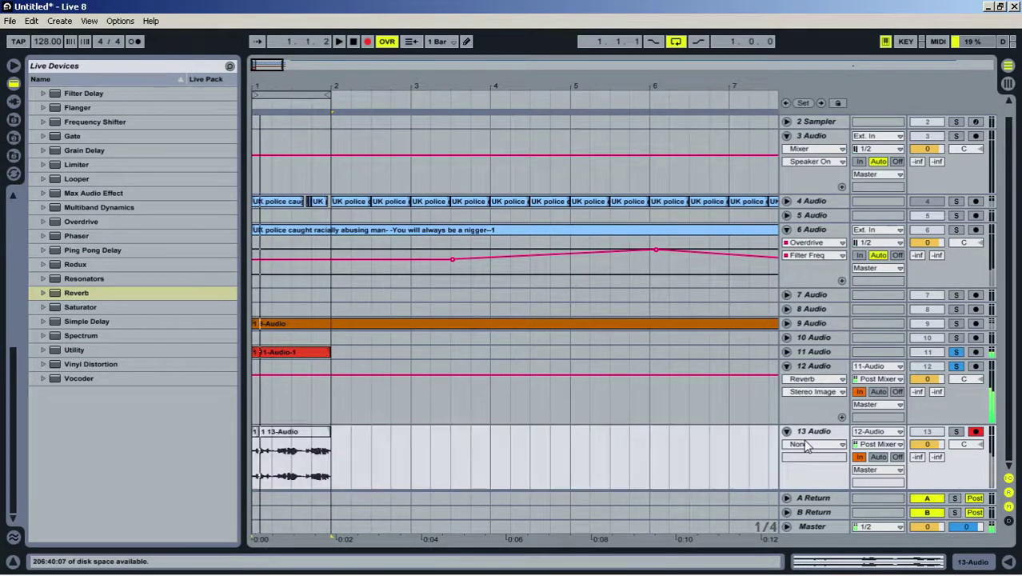
pyautogui.click(256, 433)
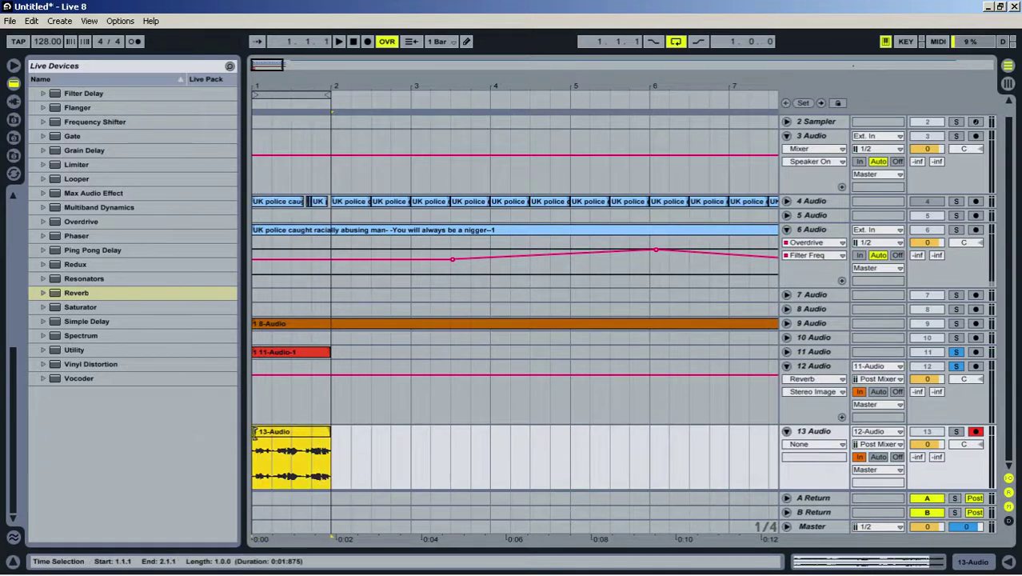
# Solo 13 Audio with its monitoring set to Auto and play back the recorded loop
pyautogui.doubleClick(830, 432)
pyautogui.press('space')
pyautogui.moveTo(797, 392); pyautogui.dragTo(798, 552)
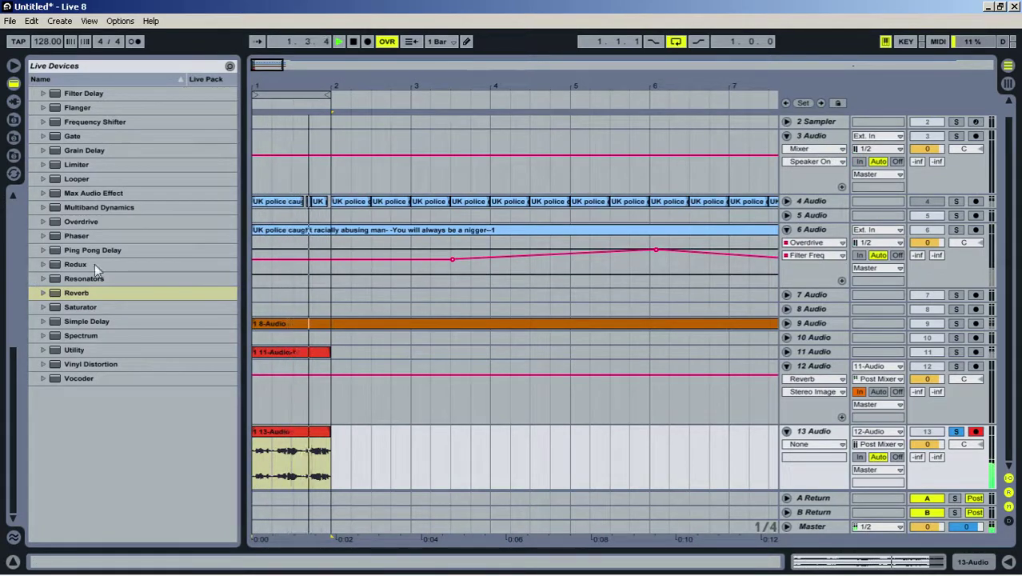
# Add a Phaser to 13 Audio with frequency 11.9 kHz, feedback 0.81 and Dry/Wet 25.4%, and raise its LFO amount
pyautogui.doubleClick(90, 237)
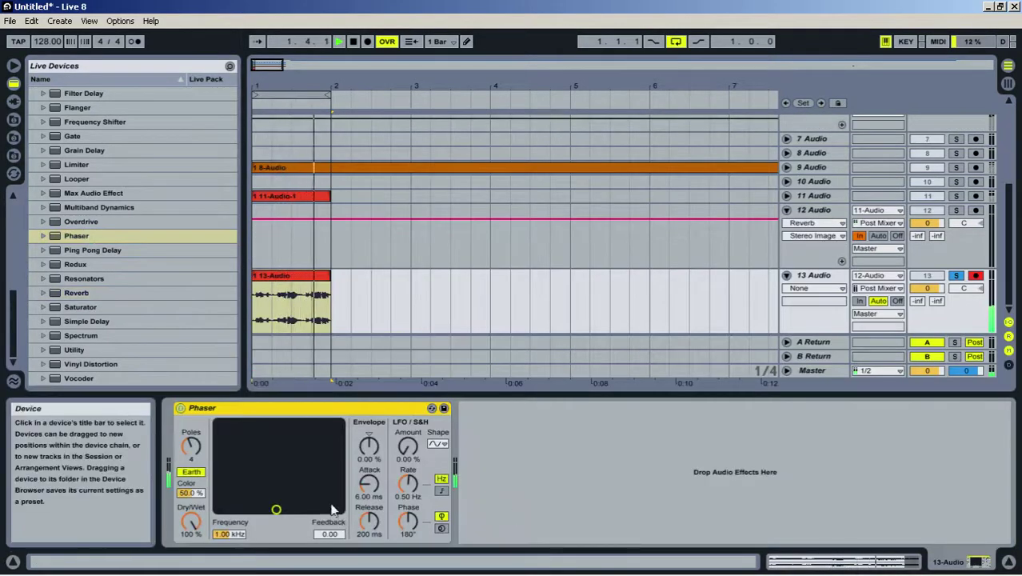
pyautogui.moveTo(276, 509); pyautogui.dragTo(321, 447)
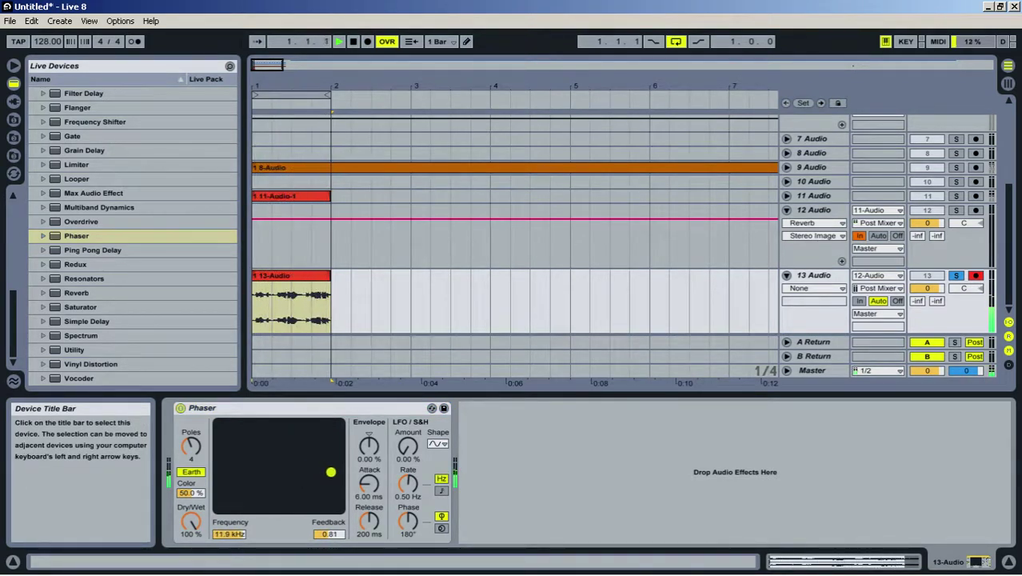
pyautogui.moveTo(191, 522); pyautogui.dragTo(192, 571)
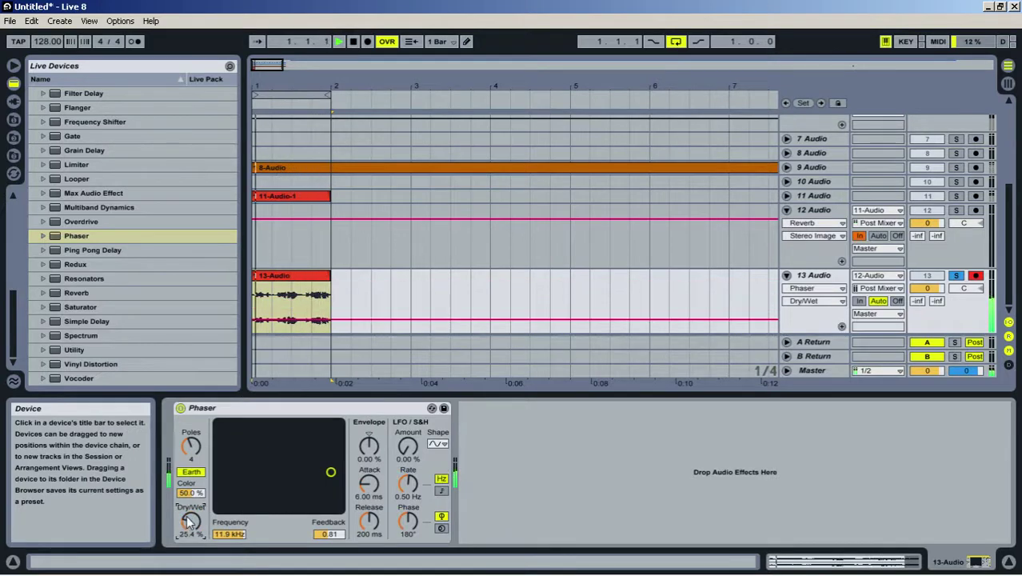
pyautogui.moveTo(408, 446); pyautogui.dragTo(408, 418)
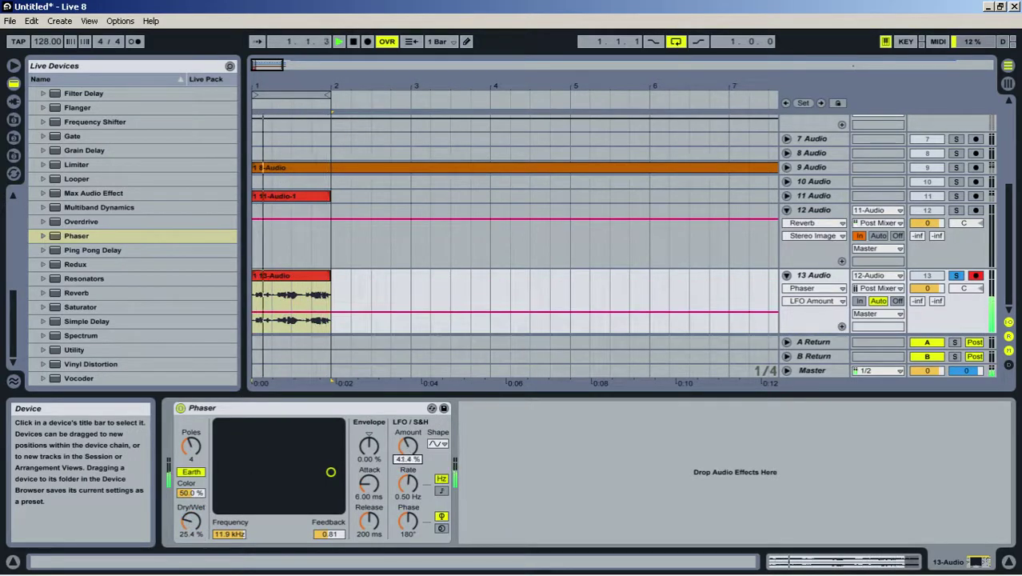
pyautogui.moveTo(369, 446); pyautogui.dragTo(408, 426)
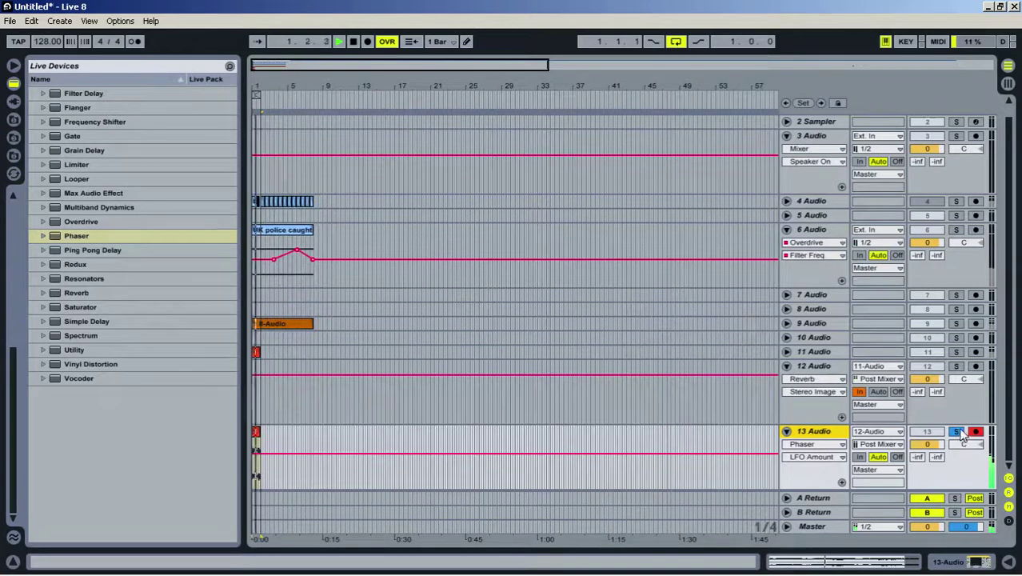
# Unsolo 13 Audio to hear the loop with all active tracks, and stop playback
pyautogui.click(959, 432)
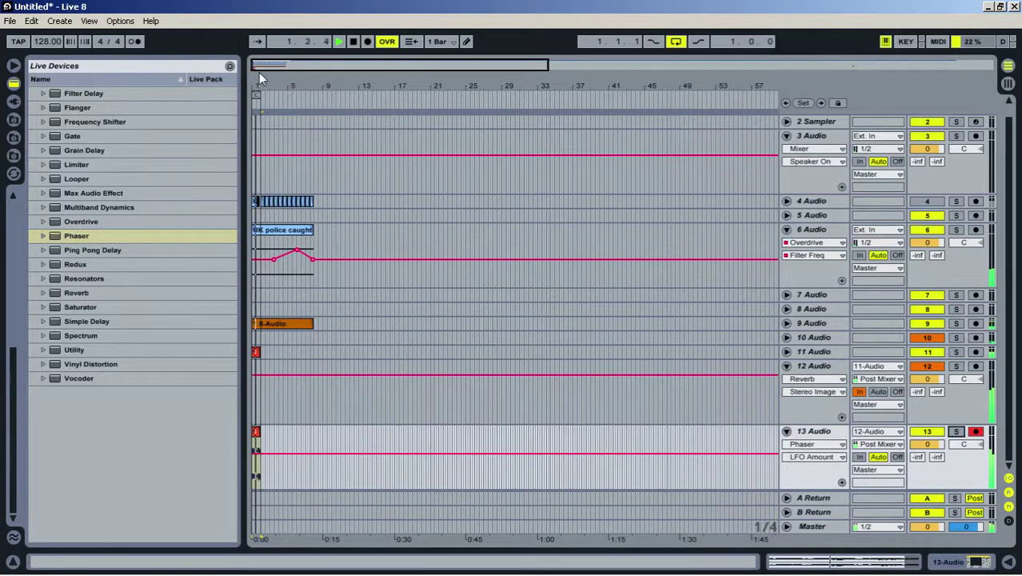
pyautogui.moveTo(257, 78); pyautogui.dragTo(257, 147)
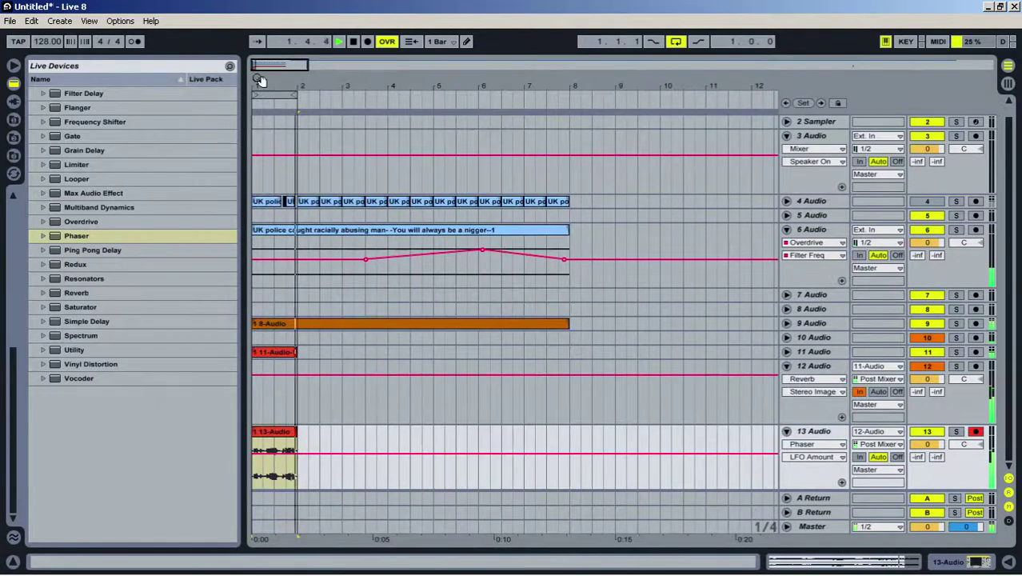
pyautogui.click(788, 431)
pyautogui.press('space')
pyautogui.click(788, 444)
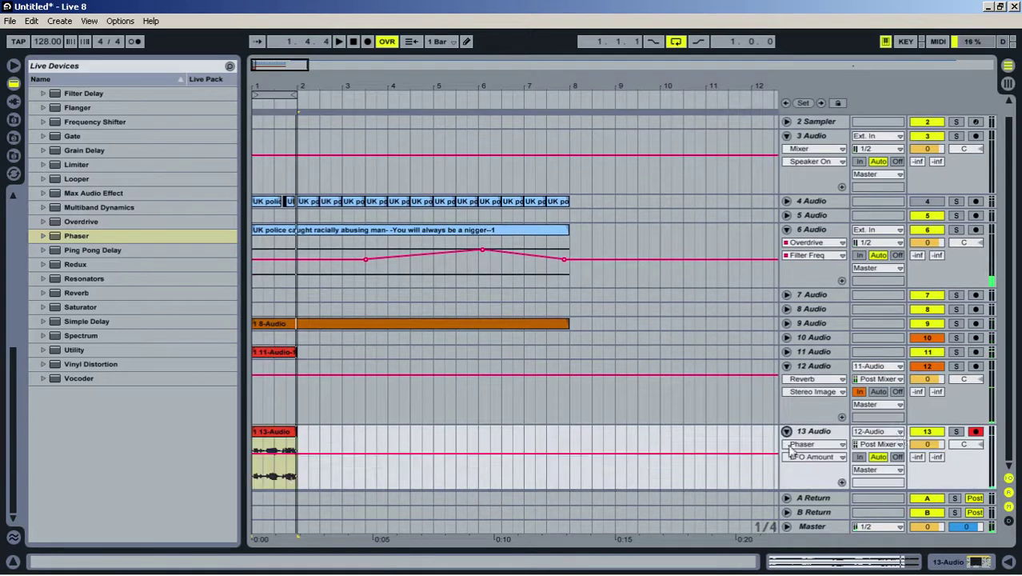
# Arm 12 Audio and record the one-bar output of 11-Audio onto it over two takes
pyautogui.click(958, 381)
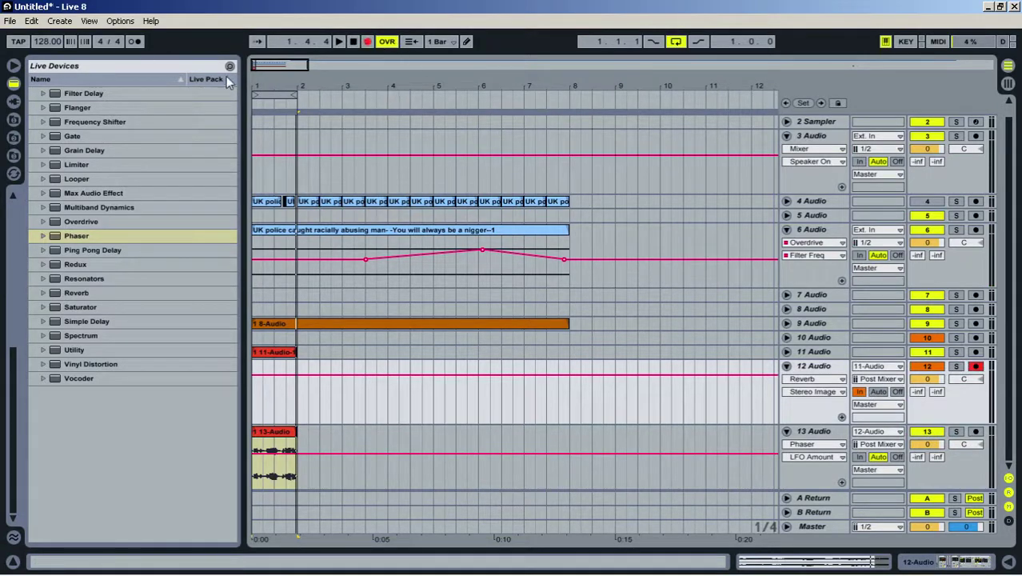
pyautogui.moveTo(264, 86); pyautogui.dragTo(304, 281)
pyautogui.click(301, 351)
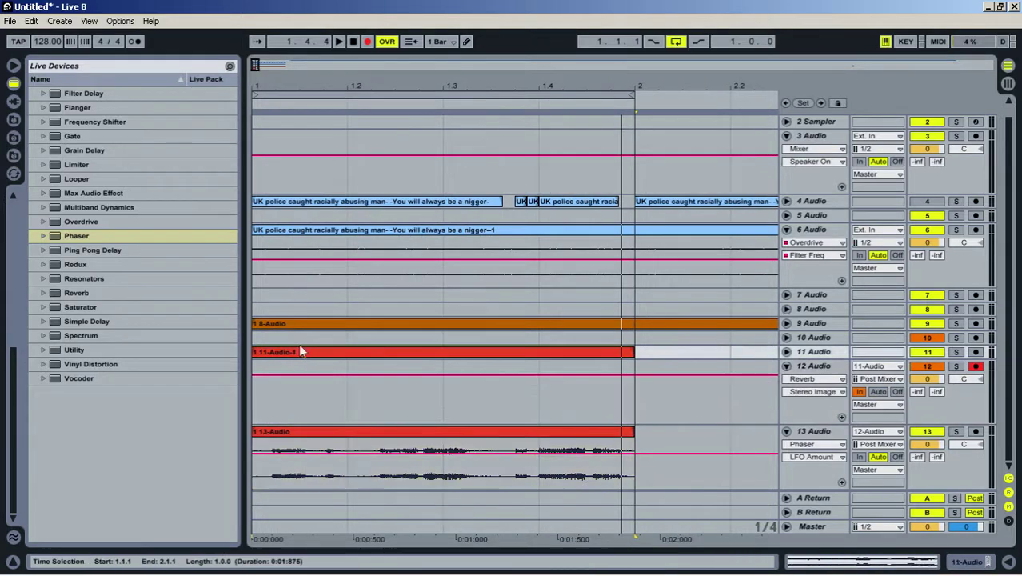
pyautogui.moveTo(286, 85); pyautogui.dragTo(284, 83)
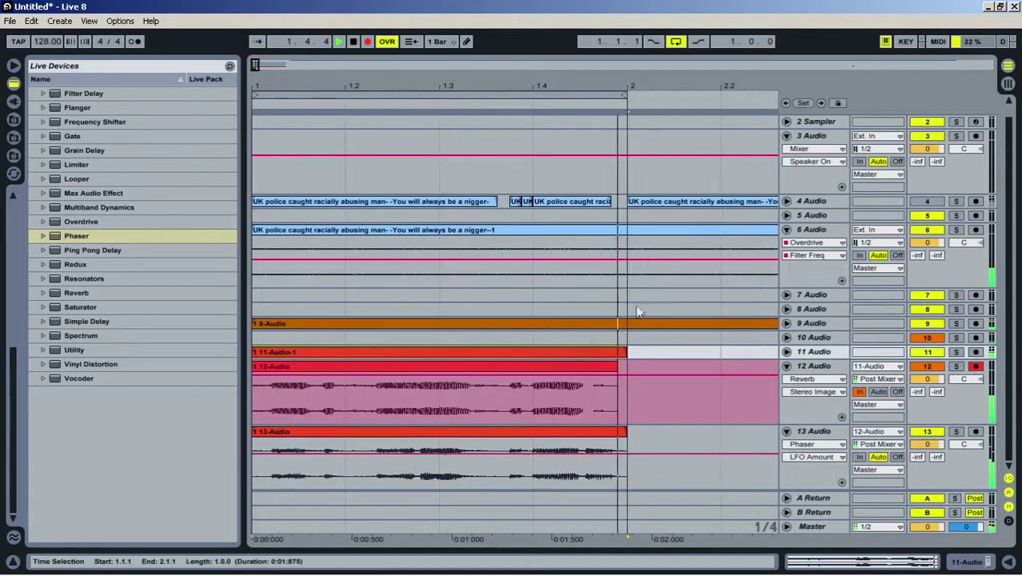
pyautogui.press('space')
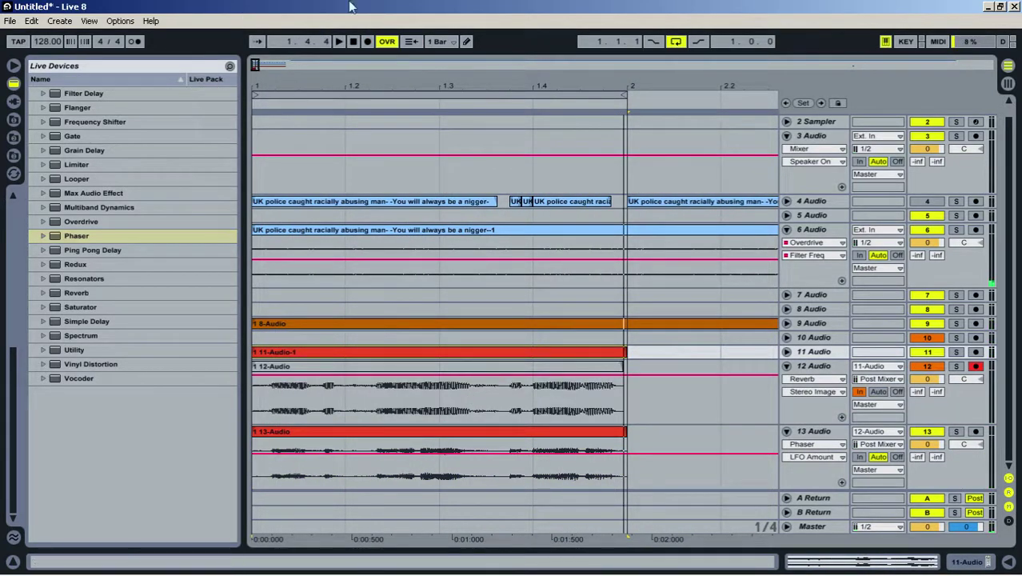
pyautogui.press('space')
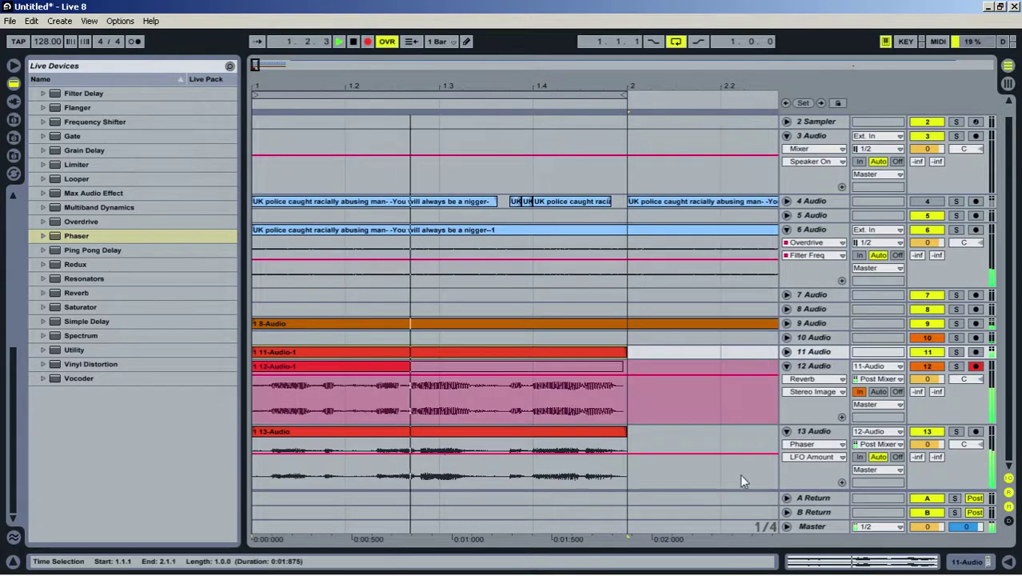
pyautogui.press('space')
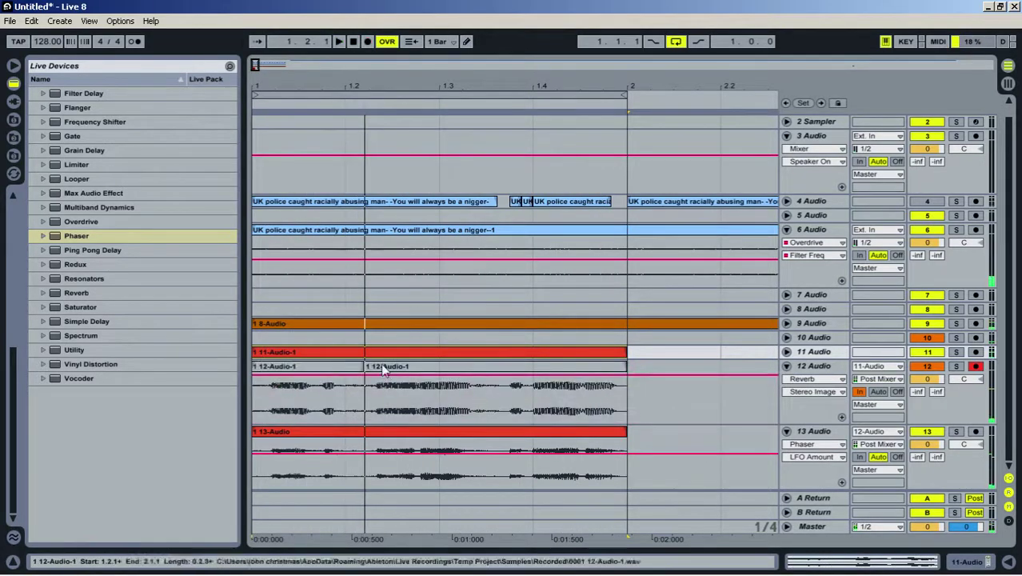
# Consolidate the 12 Audio recordings into a single one-bar clip and set the fixed grid to 1/32
pyautogui.click(315, 412)
pyautogui.rightClick(665, 372)
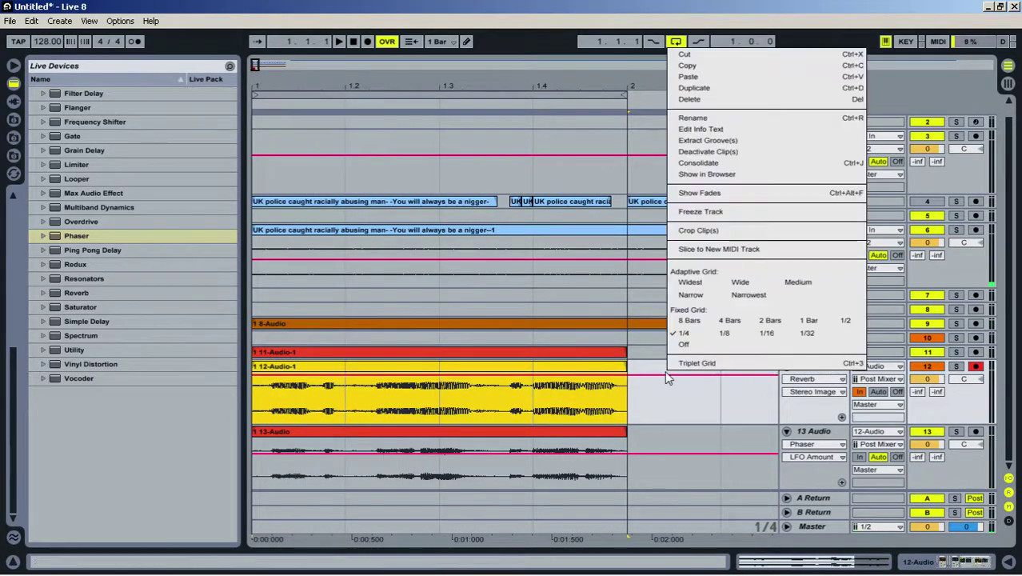
pyautogui.click(827, 337)
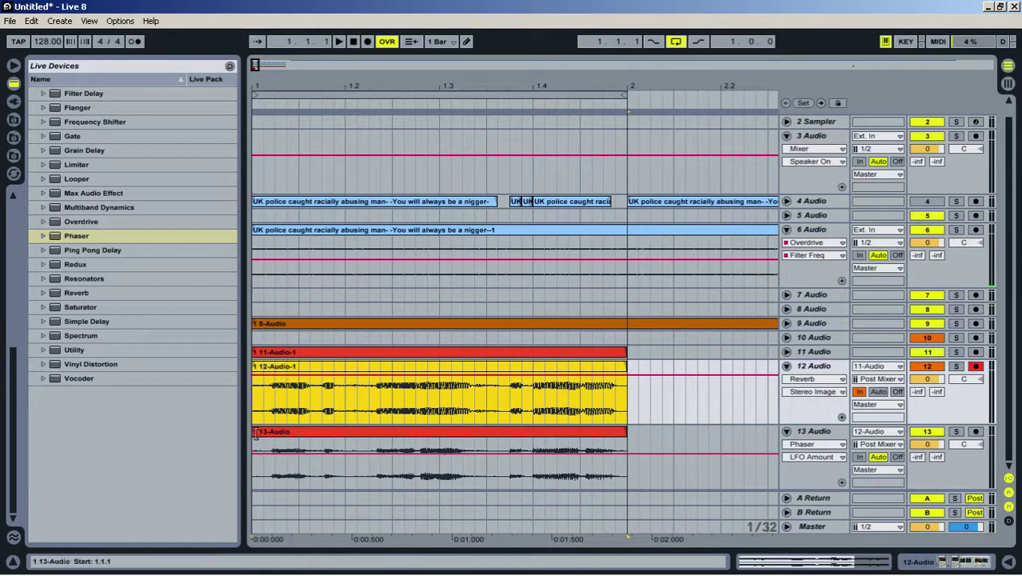
# Trim the first sixteenth note from the clips on tracks 11, 12 and 13, shift them back to 1.1.1, and play
pyautogui.moveTo(254, 440)
pyautogui.mouseDown()
pyautogui.moveTo(271, 436)
pyautogui.moveTo(258, 436)
pyautogui.mouseUp()
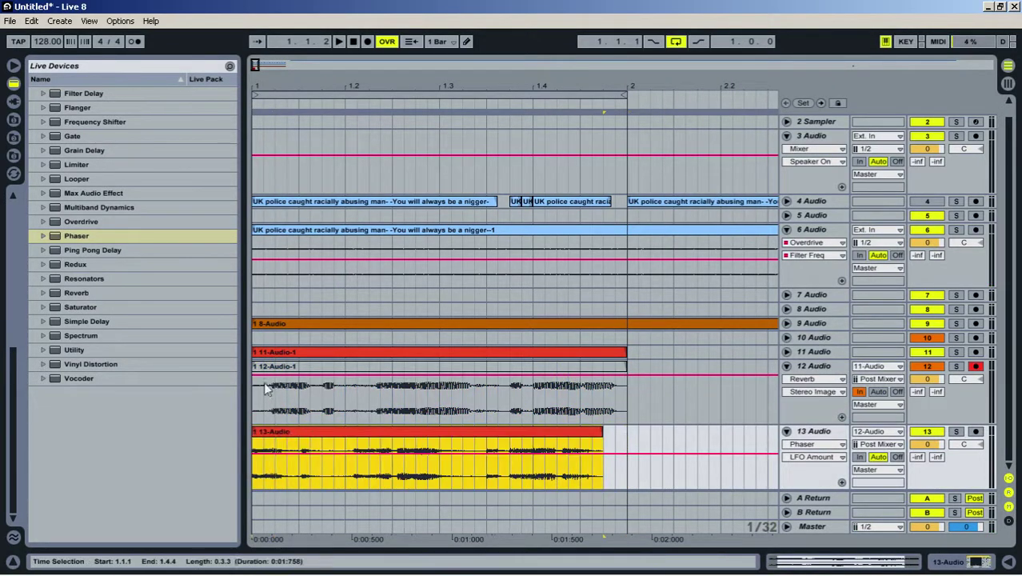
pyautogui.moveTo(254, 365); pyautogui.dragTo(282, 368)
pyautogui.click(787, 352)
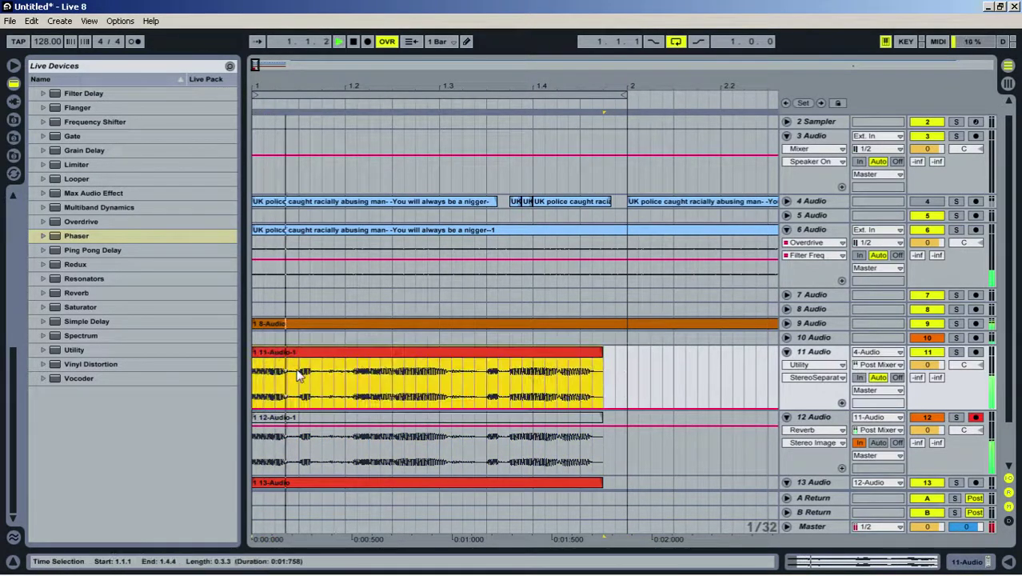
pyautogui.press('space')
pyautogui.press('space')
# Split off the last section of the clips on tracks 11 to 13, move it to start at 1.3.4, and play
pyautogui.moveTo(489, 401); pyautogui.dragTo(605, 425)
pyautogui.moveTo(499, 316); pyautogui.dragTo(525, 312)
pyautogui.press('space')
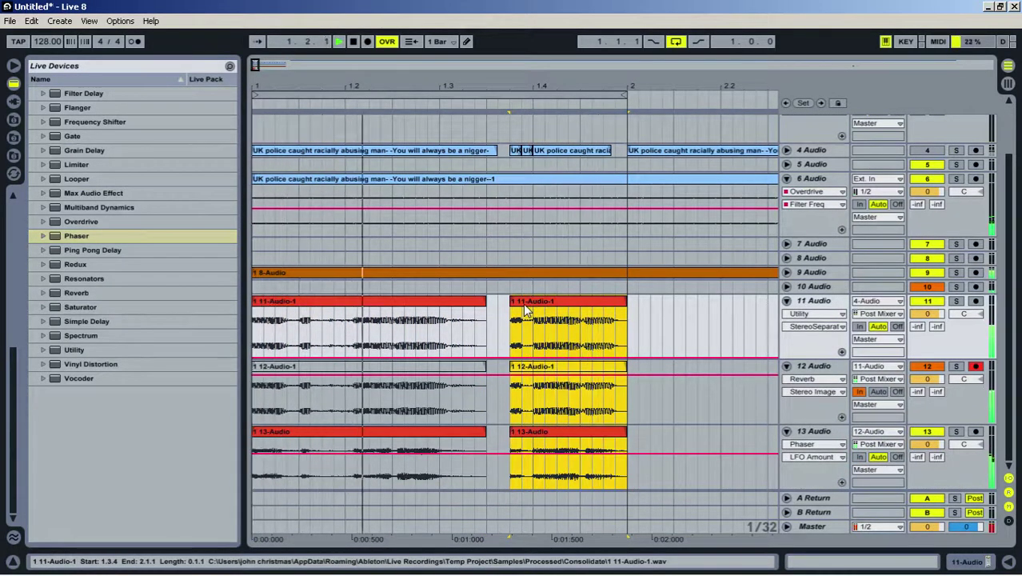
# Fold tracks 11, 12 and 13 and group them into one group track
pyautogui.click(788, 301)
pyautogui.click(787, 316)
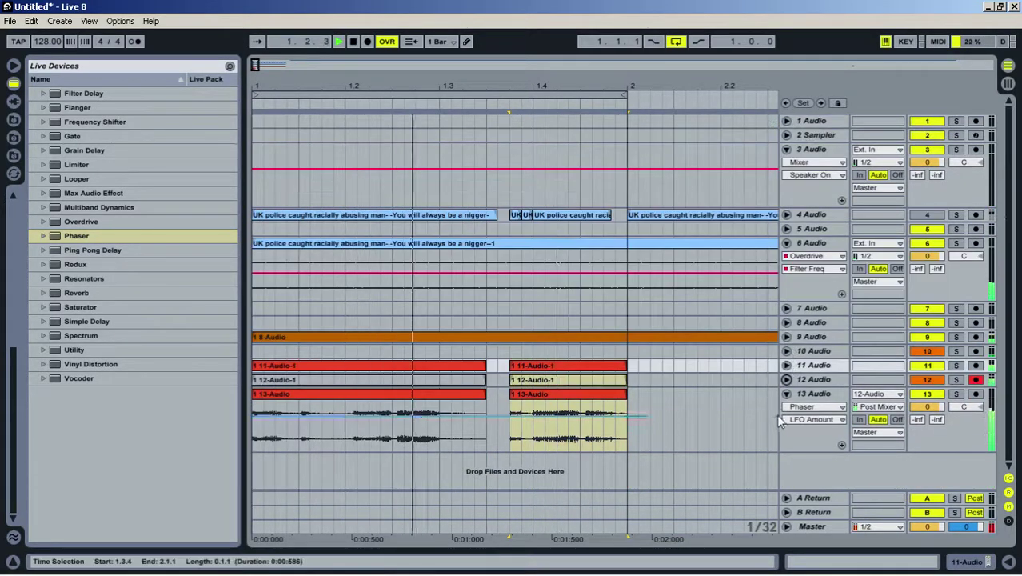
pyautogui.click(788, 394)
pyautogui.keyDown('shift'); pyautogui.click(806, 366); pyautogui.keyUp('shift')
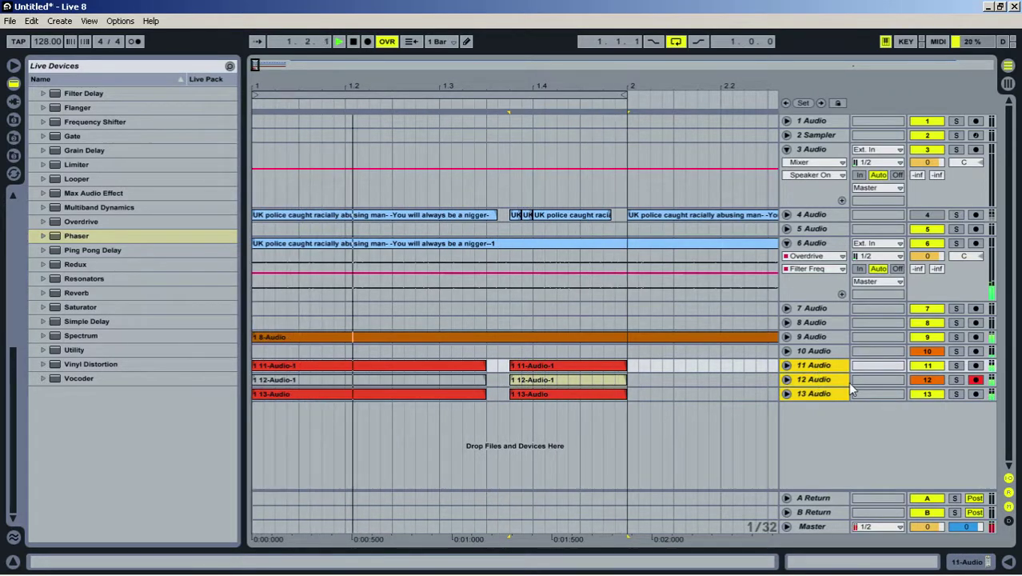
pyautogui.hotkey('ctrl', 'g')
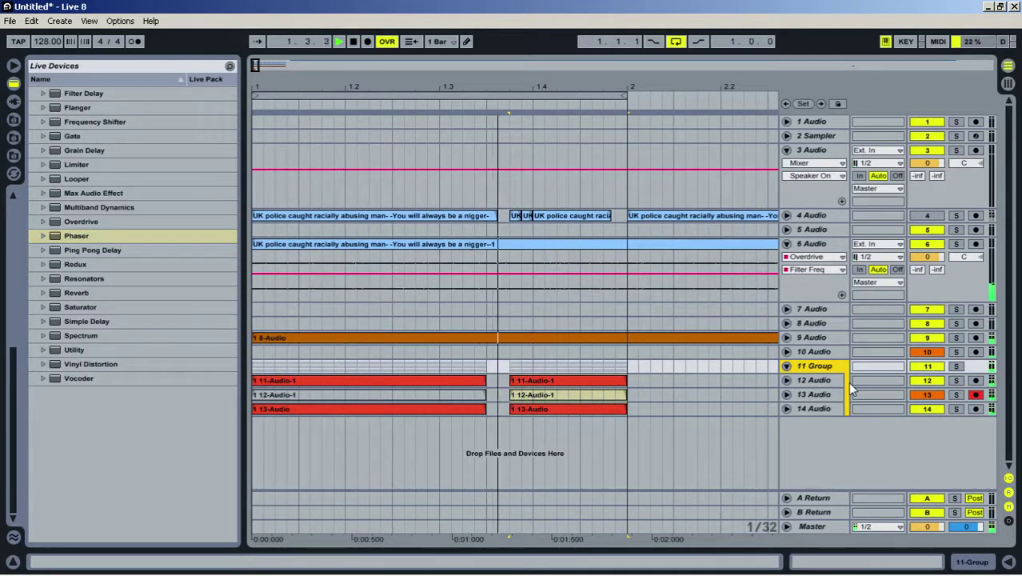
# Set the monitoring of 13 Audio inside the group to Auto and disarm its recording
pyautogui.click(787, 395)
pyautogui.click(880, 421)
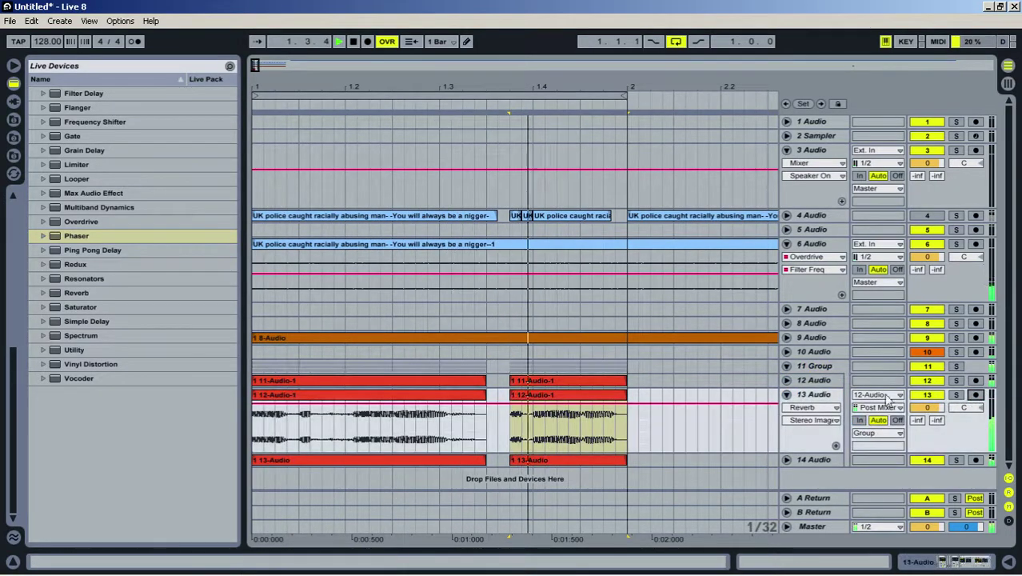
pyautogui.click(977, 394)
# Fold 11 Group and add a Compressor to the group track
pyautogui.click(787, 366)
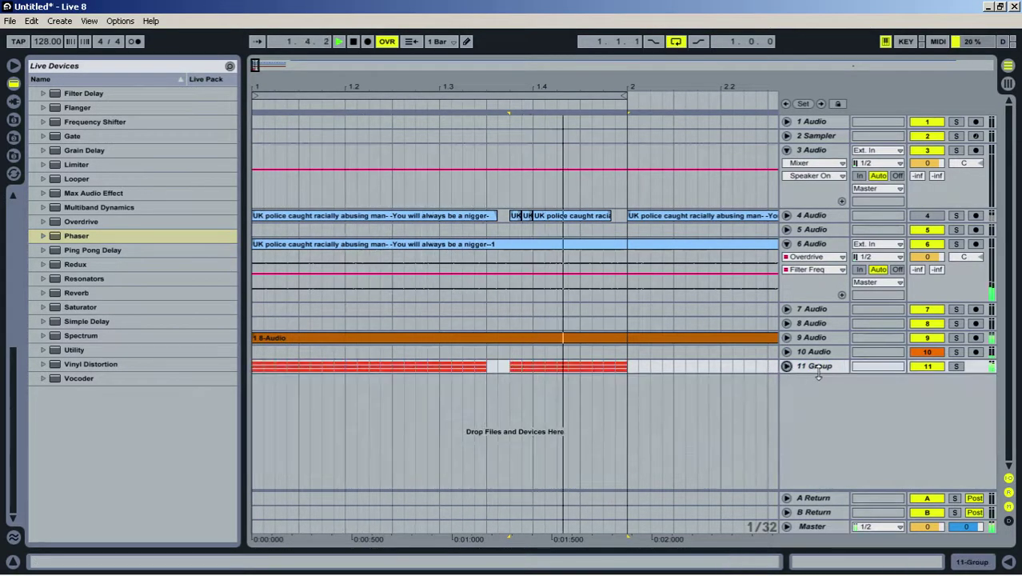
pyautogui.doubleClick(822, 368)
pyautogui.scroll(2, 130, 212)
pyautogui.scroll(2, 130, 211)
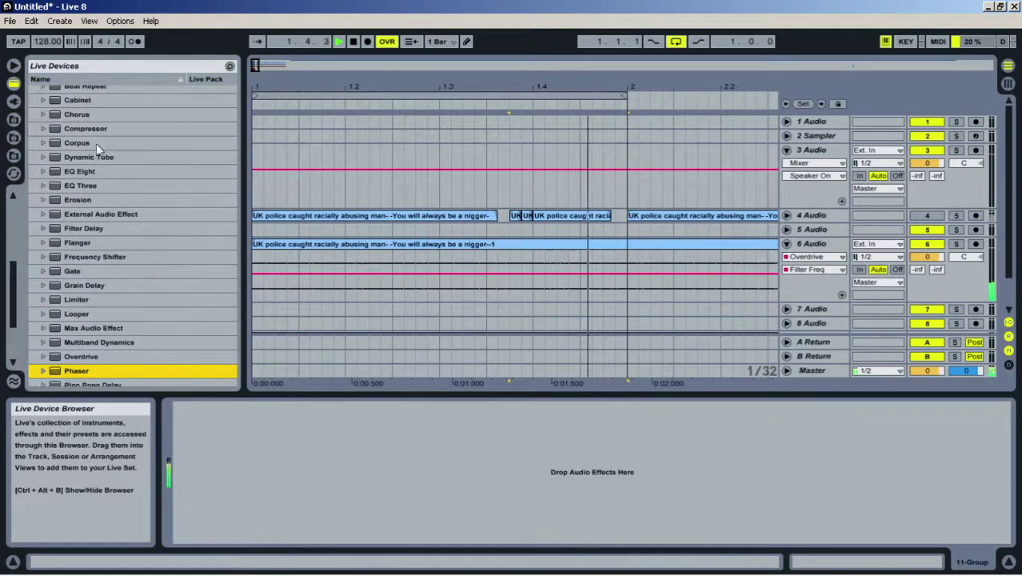
pyautogui.doubleClick(81, 129)
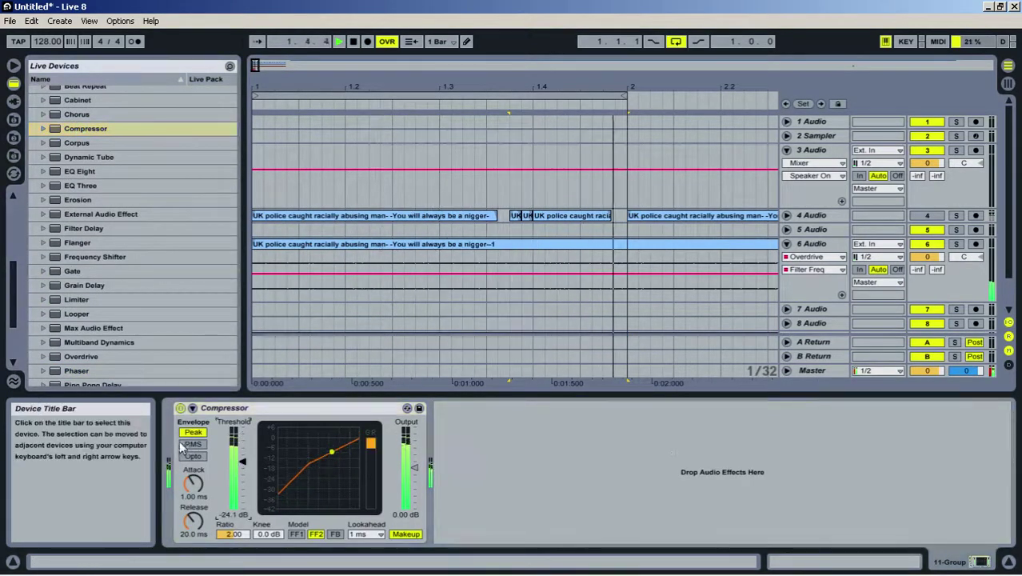
# Enable the group Compressor's sidechain, set 9-Audio as its source, and play the loop
pyautogui.click(192, 408)
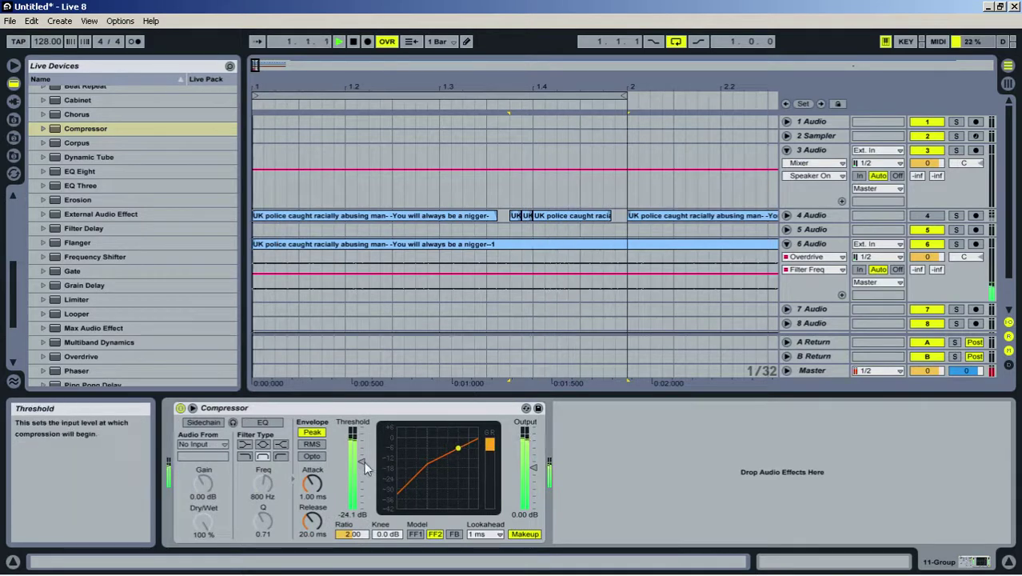
pyautogui.click(202, 444)
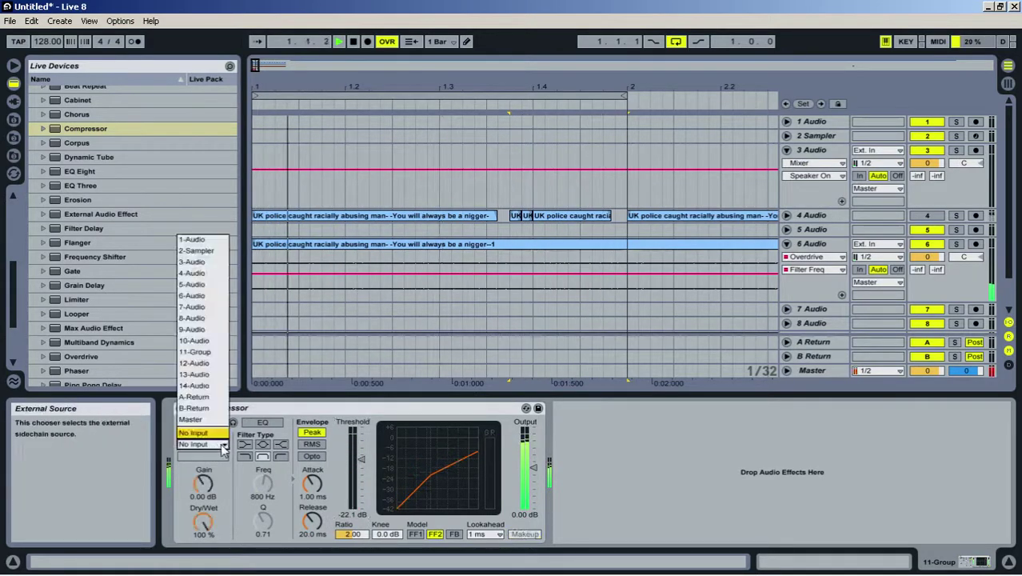
pyautogui.click(768, 447)
pyautogui.moveTo(1009, 255); pyautogui.dragTo(1012, 286)
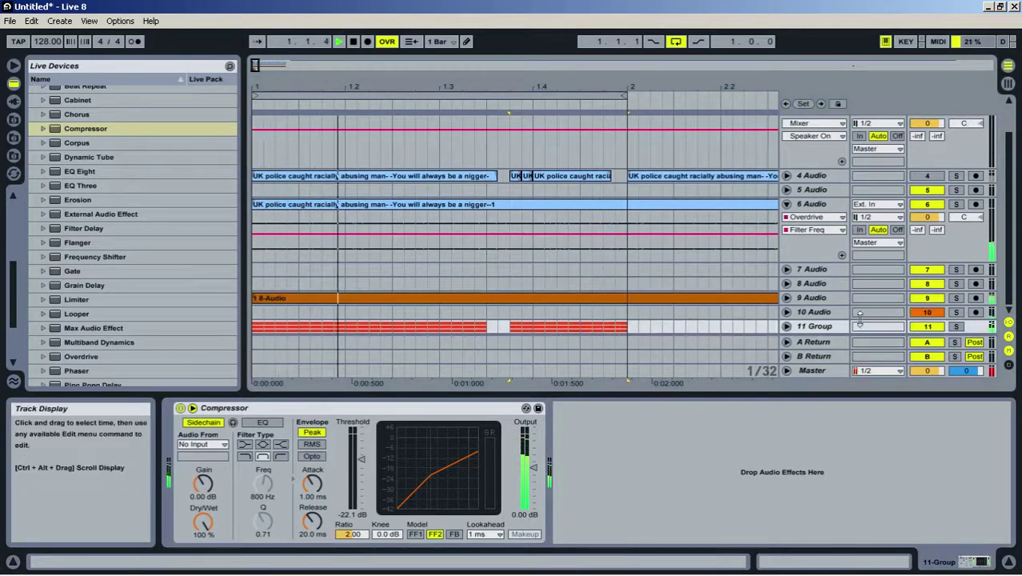
pyautogui.press('space')
pyautogui.click(814, 297)
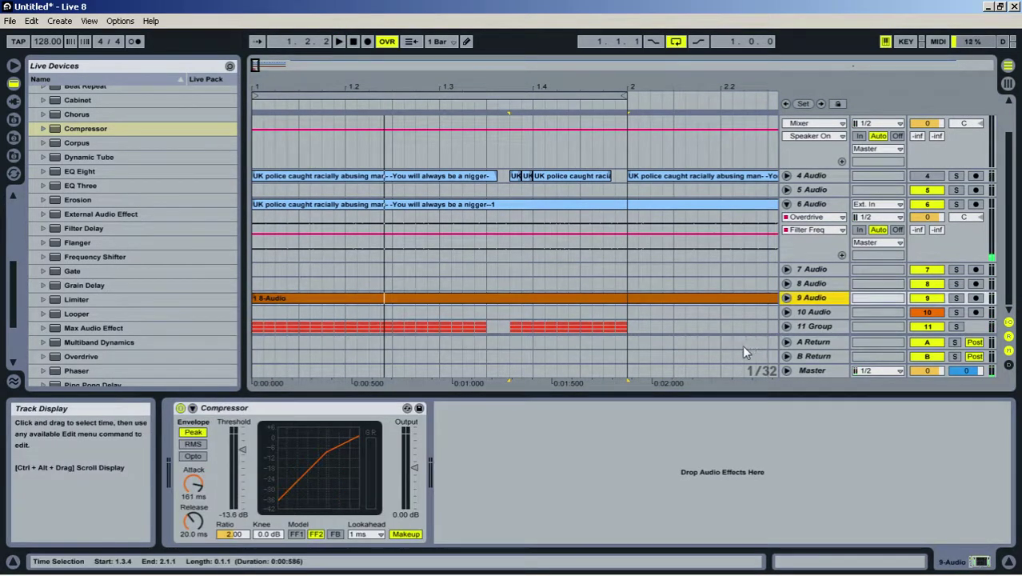
pyautogui.click(824, 326)
pyautogui.click(211, 445)
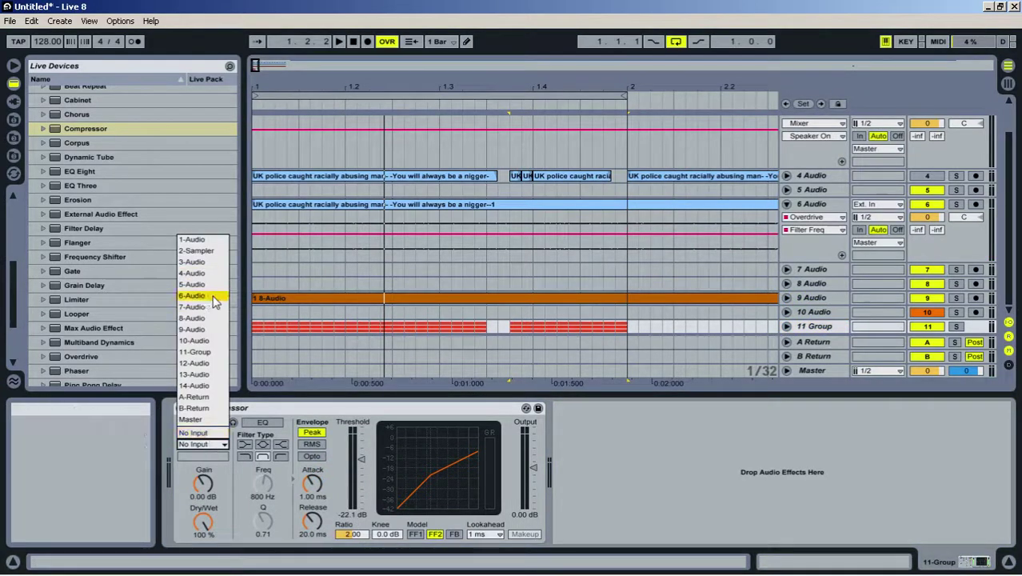
pyautogui.click(192, 328)
pyautogui.press('space')
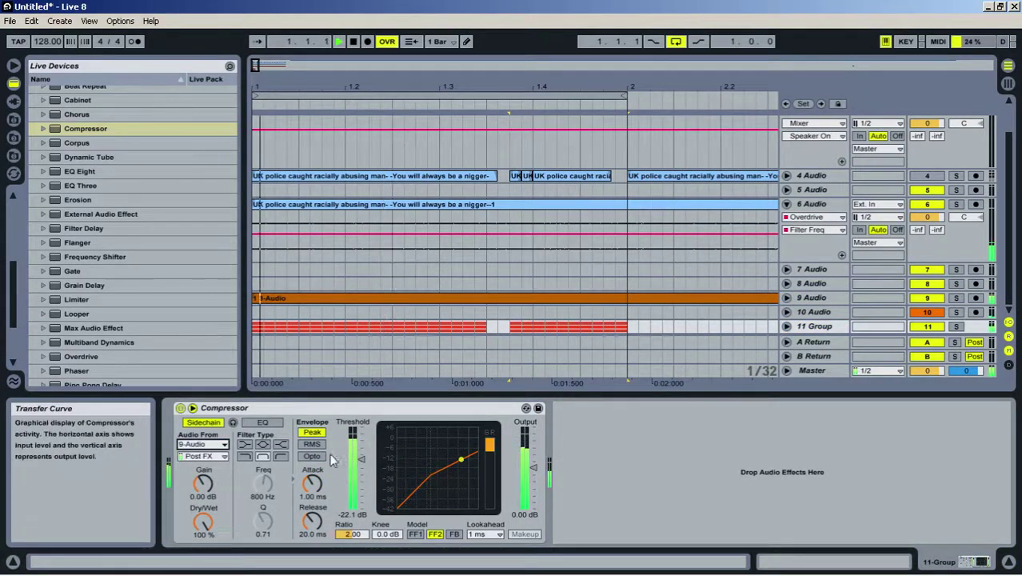
# Set the group Compressor's threshold to -41.7 dB and its attack to 19.7 ms, and hide the device view
pyautogui.moveTo(362, 458); pyautogui.dragTo(362, 471)
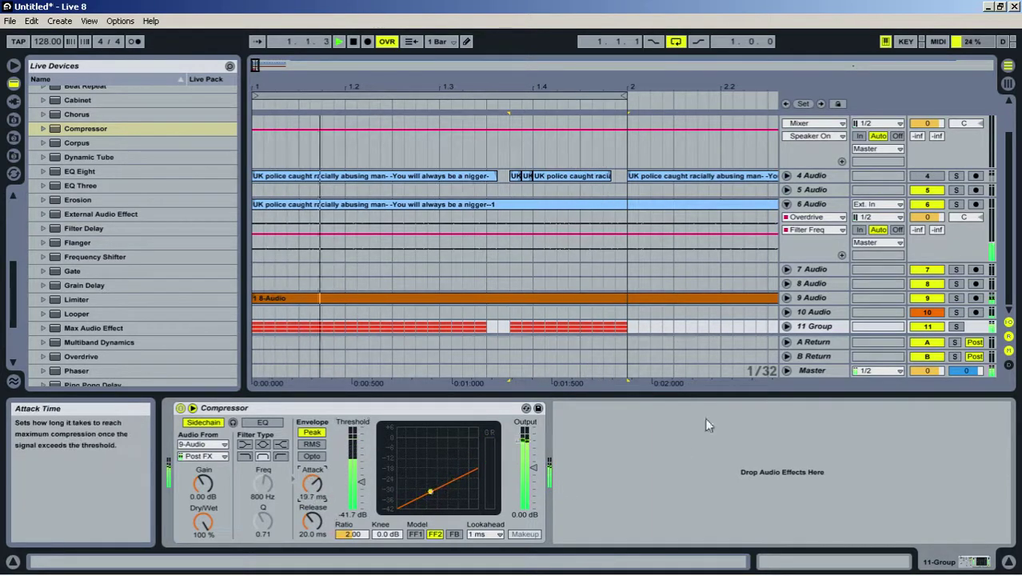
pyautogui.moveTo(635, 394); pyautogui.dragTo(660, 557)
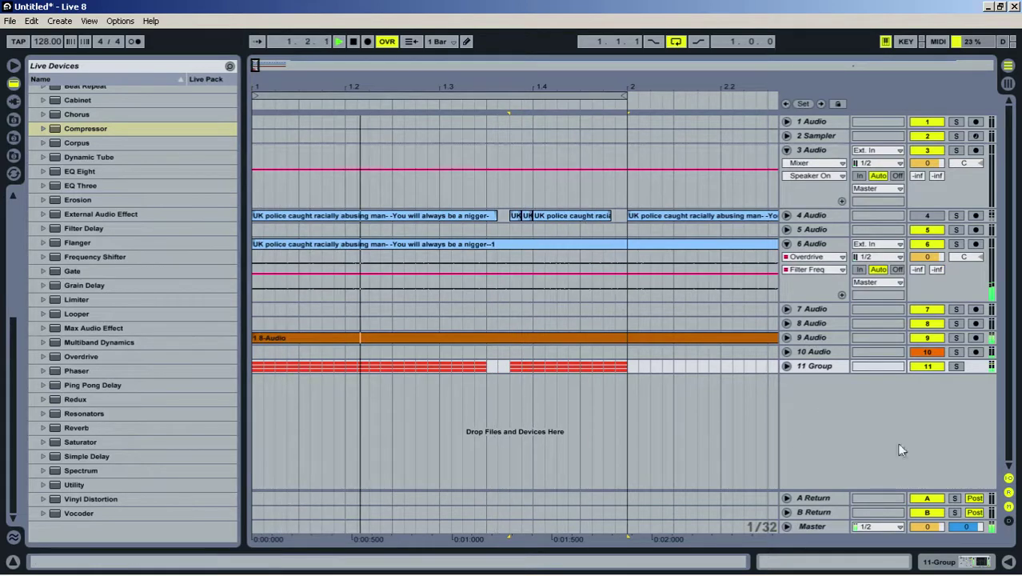
# Reactivate 4 Audio to audition its vocal cuts, and delete all the clips on that track
pyautogui.click(820, 137)
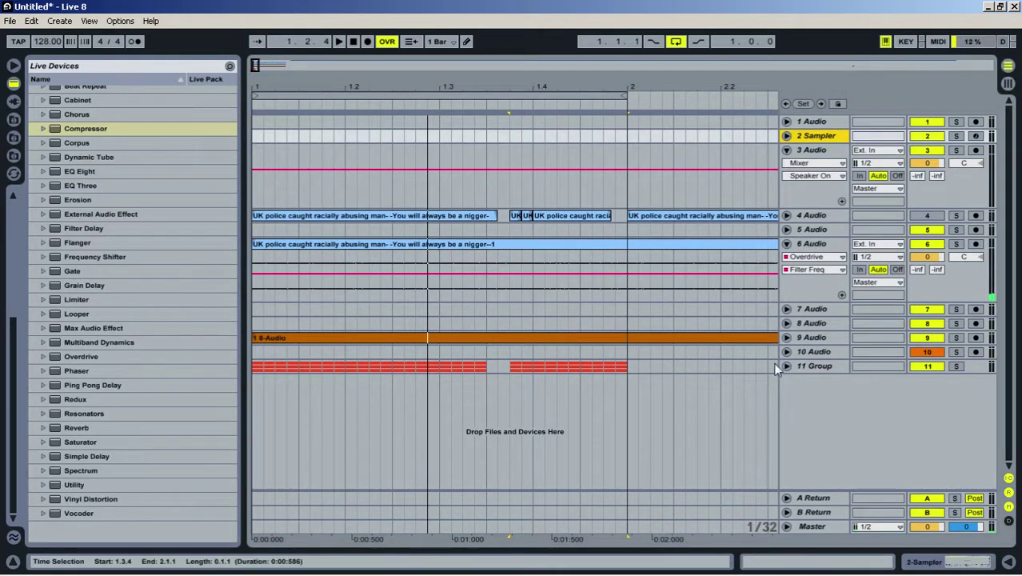
pyautogui.moveTo(694, 85); pyautogui.dragTo(694, 56)
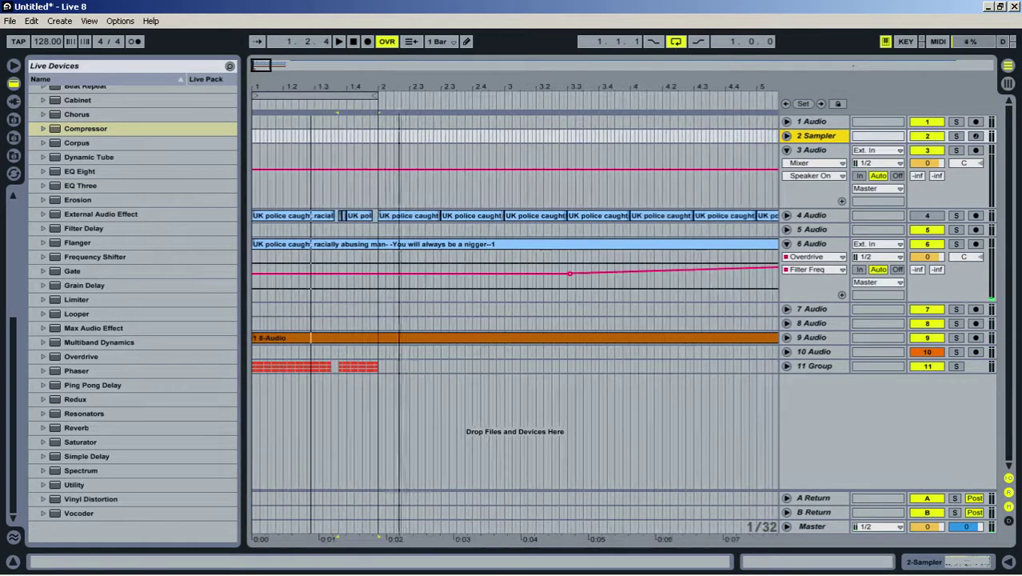
pyautogui.click(627, 215)
pyautogui.press('space')
pyautogui.moveTo(587, 88); pyautogui.dragTo(588, 40)
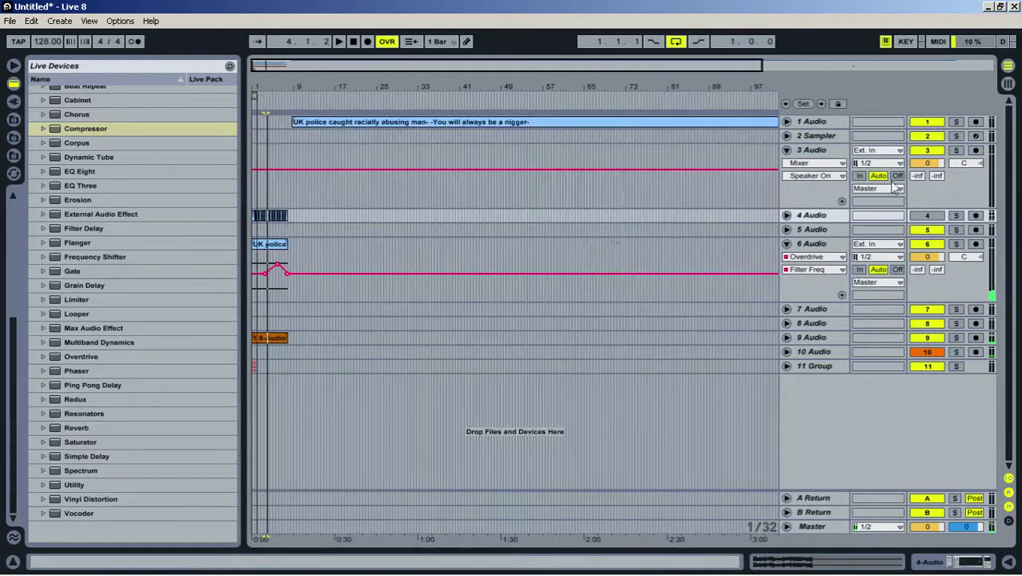
pyautogui.click(931, 217)
pyautogui.press('space')
pyautogui.click(957, 216)
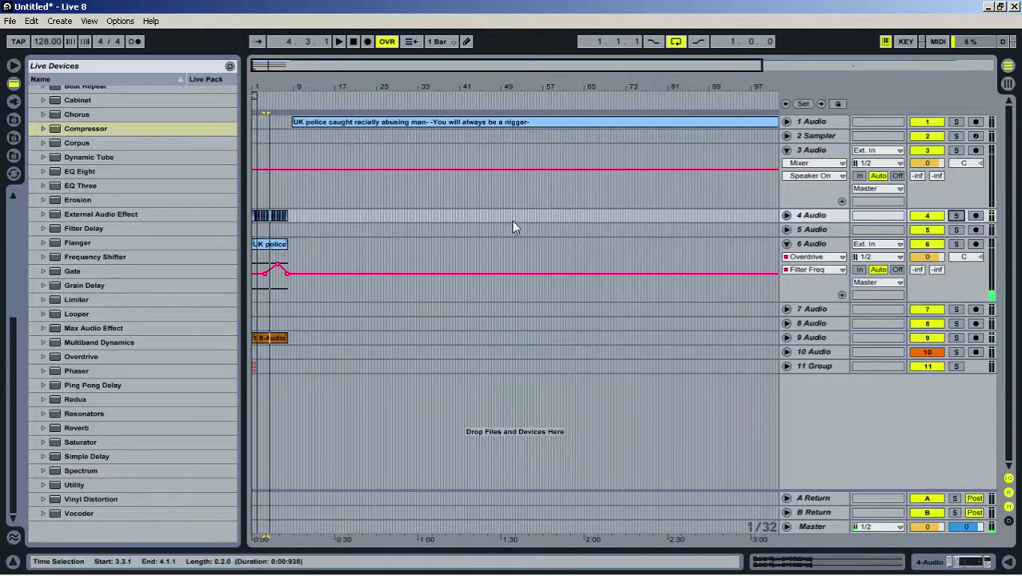
pyautogui.moveTo(513, 222); pyautogui.dragTo(217, 216)
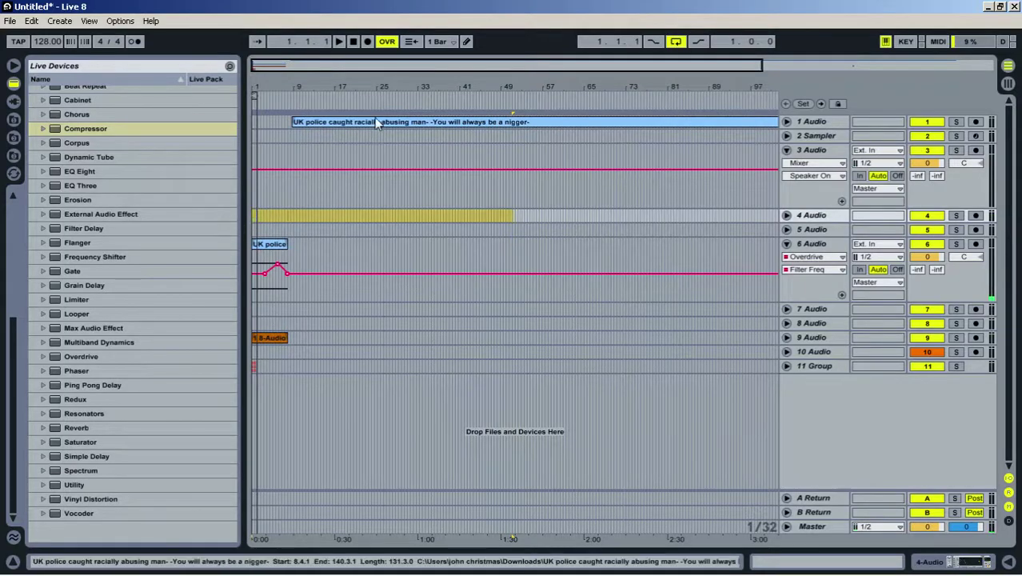
# Unfold 1 Audio and play its vocal clip from 8.4.1 to find a short sound for a percussive hit
pyautogui.click(638, 125)
pyautogui.click(787, 123)
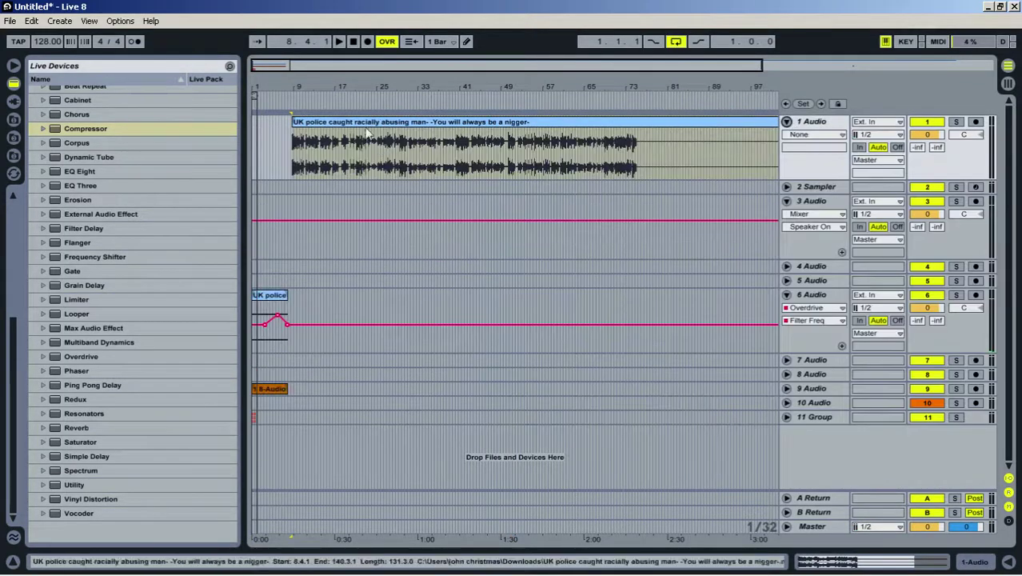
pyautogui.moveTo(302, 92); pyautogui.dragTo(674, 94)
pyautogui.click(469, 144)
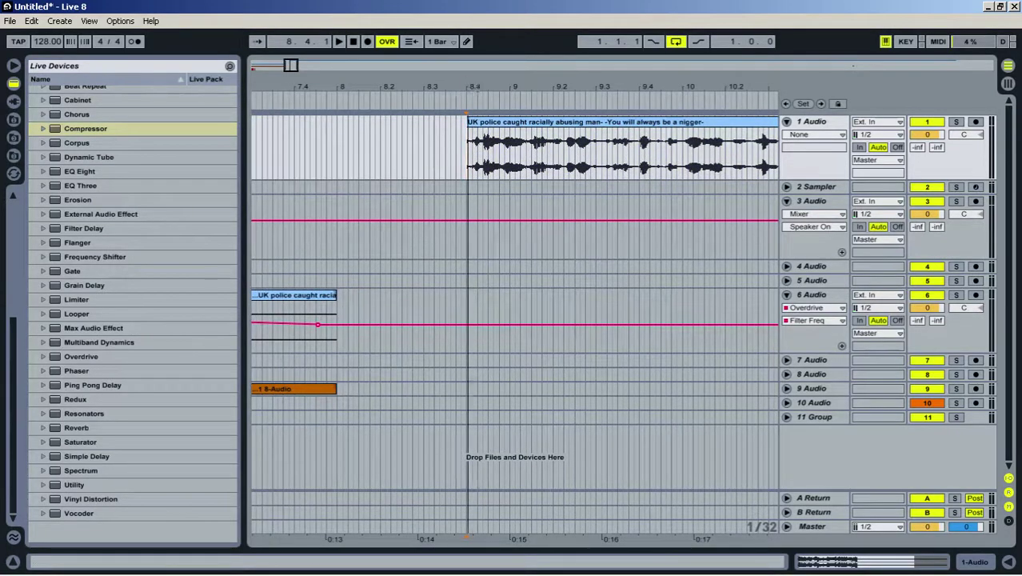
pyautogui.press('space')
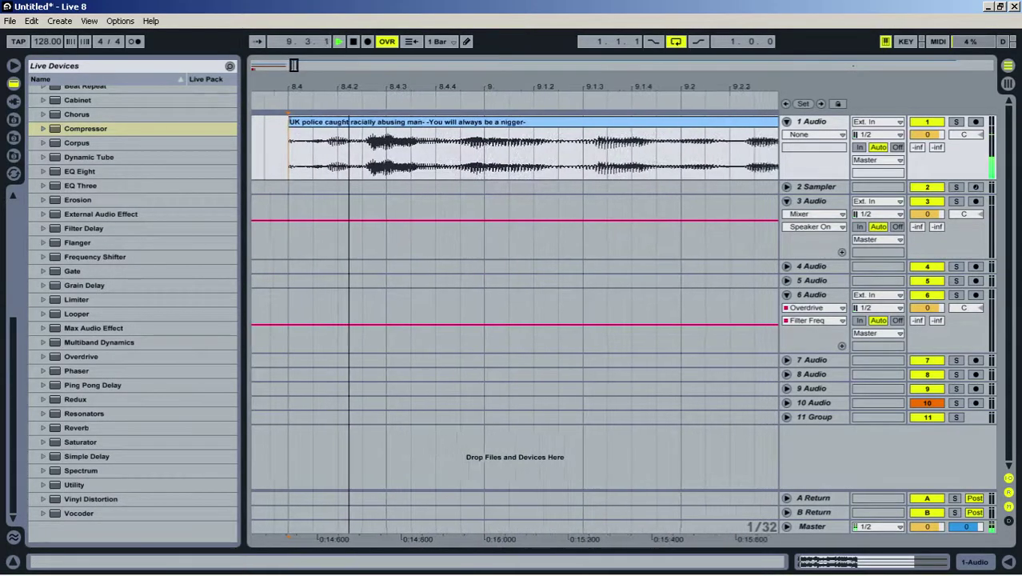
pyautogui.moveTo(406, 90); pyautogui.dragTo(406, 47)
pyautogui.press('space')
pyautogui.press('space')
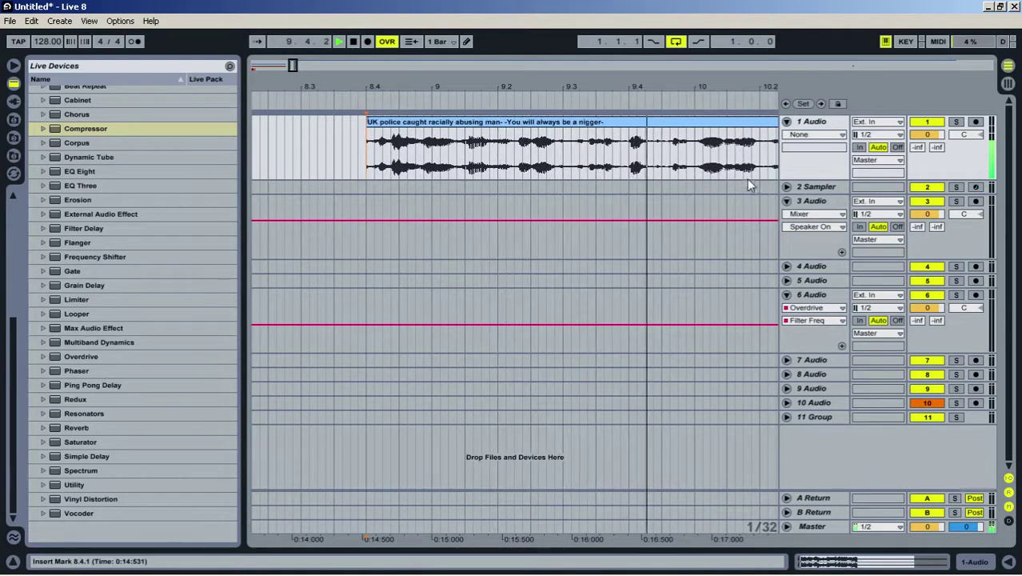
pyautogui.press('space')
# Trim the vocal clip's start to 9.4.1, split off its first sixteenth note, move that slice to 9.2.4, and copy it
pyautogui.click(380, 124)
pyautogui.moveTo(380, 124); pyautogui.dragTo(638, 115)
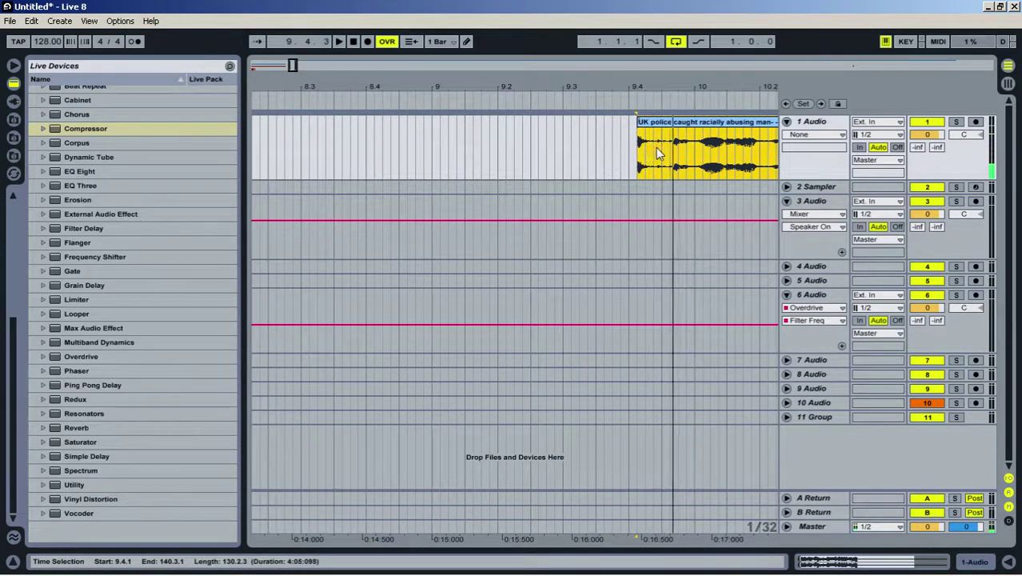
pyautogui.moveTo(659, 150); pyautogui.dragTo(652, 44)
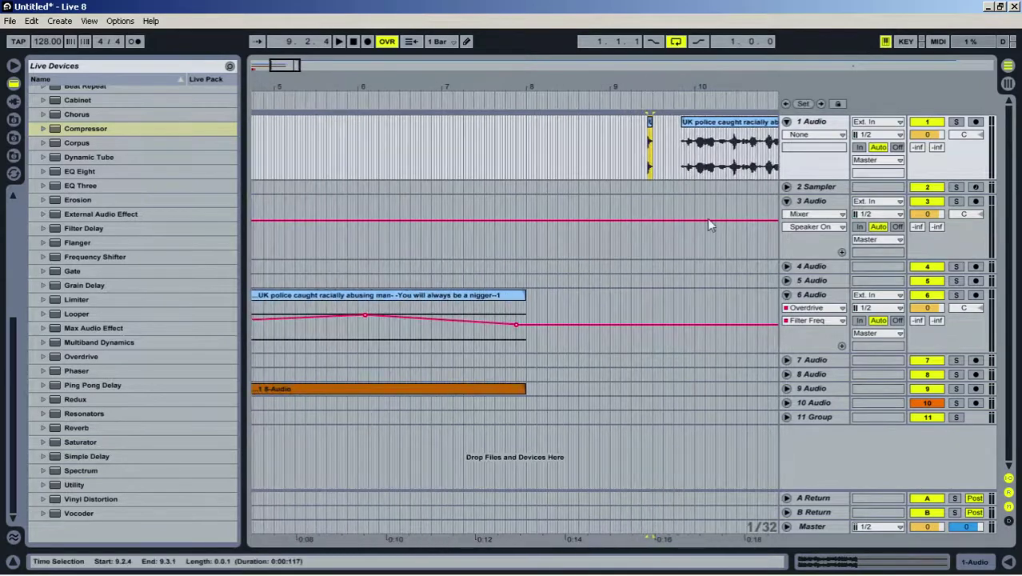
pyautogui.rightClick(651, 123)
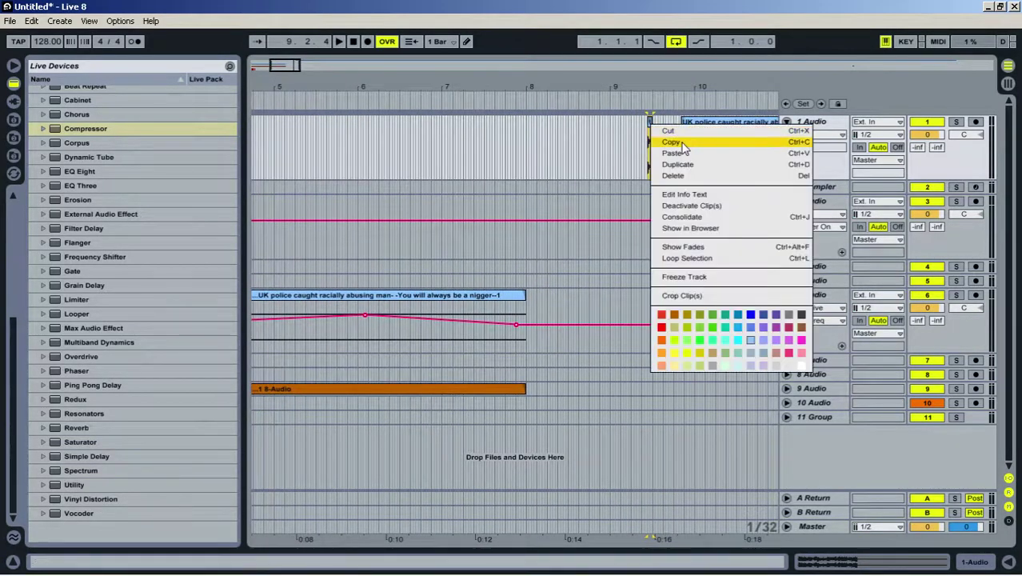
pyautogui.click(681, 144)
# Set the fixed grid to 1/4 and paste the copied slice at 1.2.1 on 1 Audio
pyautogui.moveTo(533, 86); pyautogui.dragTo(268, 152)
pyautogui.moveTo(275, 85); pyautogui.dragTo(278, 85)
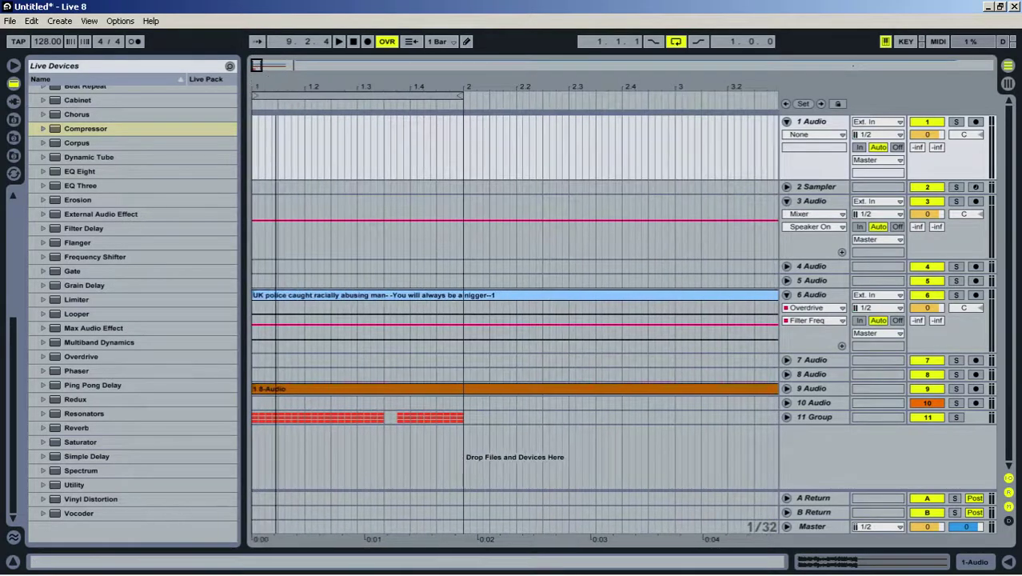
pyautogui.rightClick(261, 138)
pyautogui.click(288, 267)
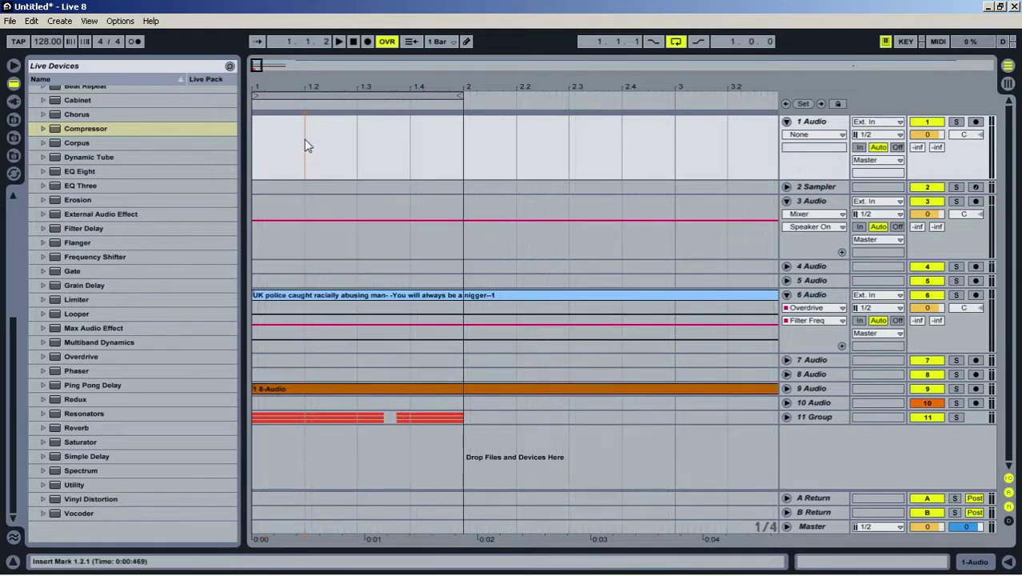
pyautogui.hotkey('ctrl', 'v')
# Duplicate the first two beats of 1 Audio to 1.3.1 and play from 1.1.1
pyautogui.moveTo(356, 141); pyautogui.dragTo(195, 137)
pyautogui.hotkey('ctrl', 'd')
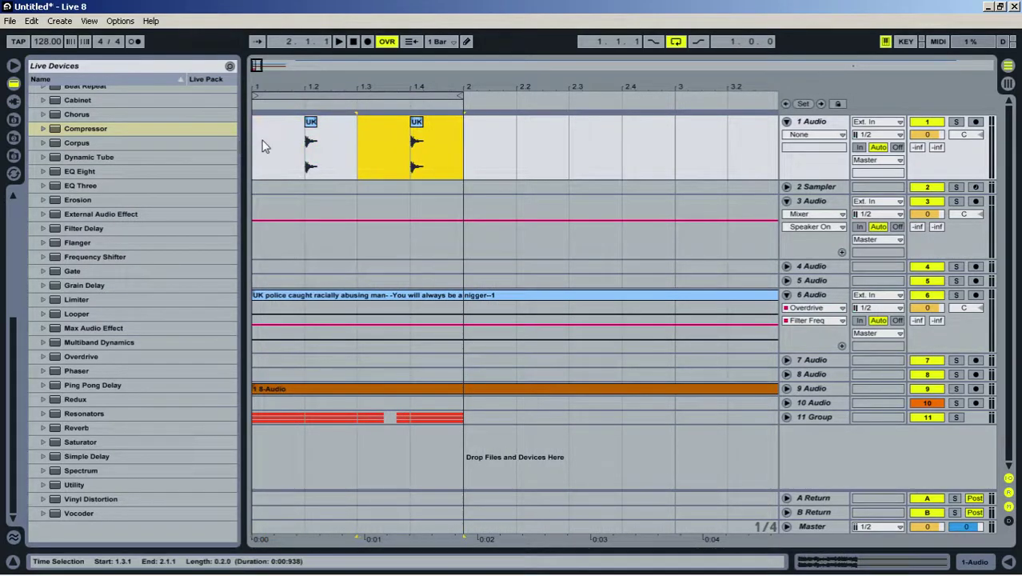
pyautogui.click(264, 146)
pyautogui.press('space')
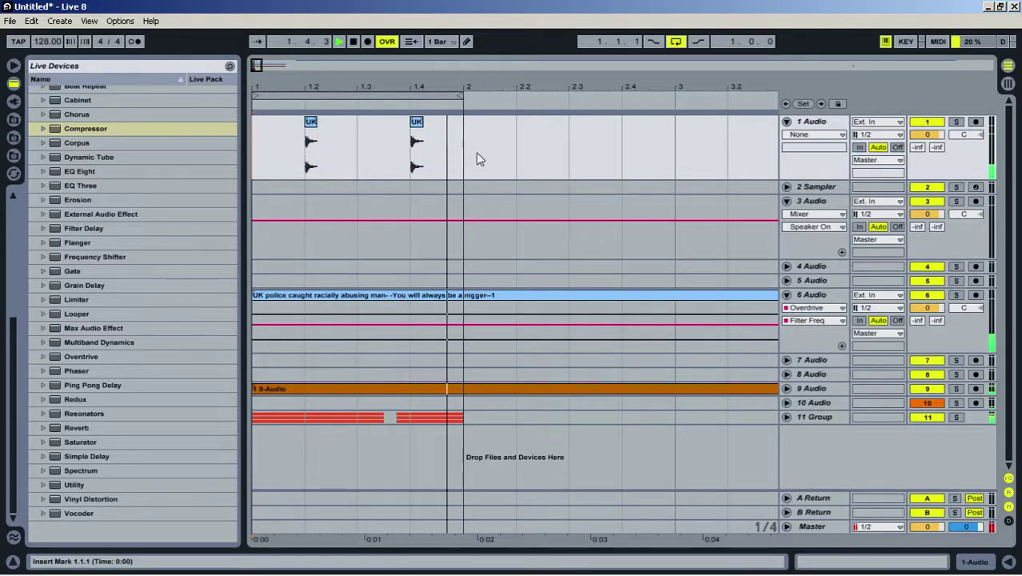
# Add a Compressor to 1 Audio with its threshold at -29.3 dB
pyautogui.doubleClick(832, 124)
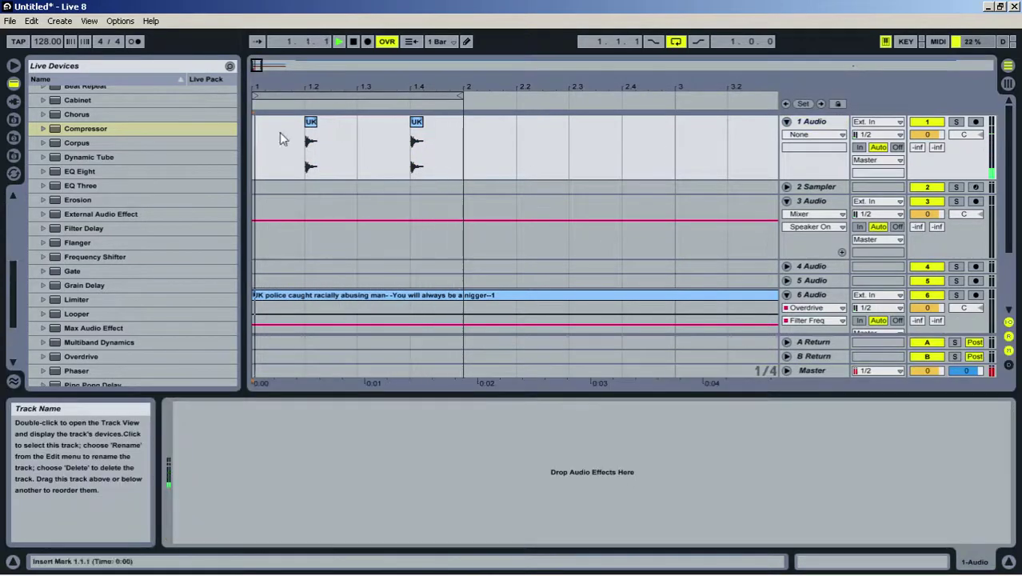
pyautogui.doubleClick(94, 130)
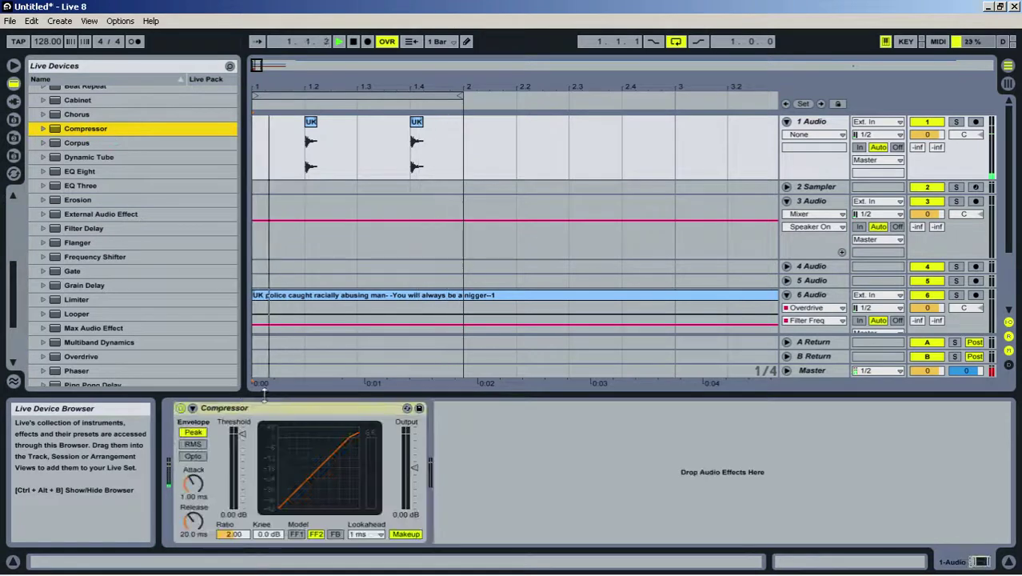
pyautogui.scroll(-2, 178, 277)
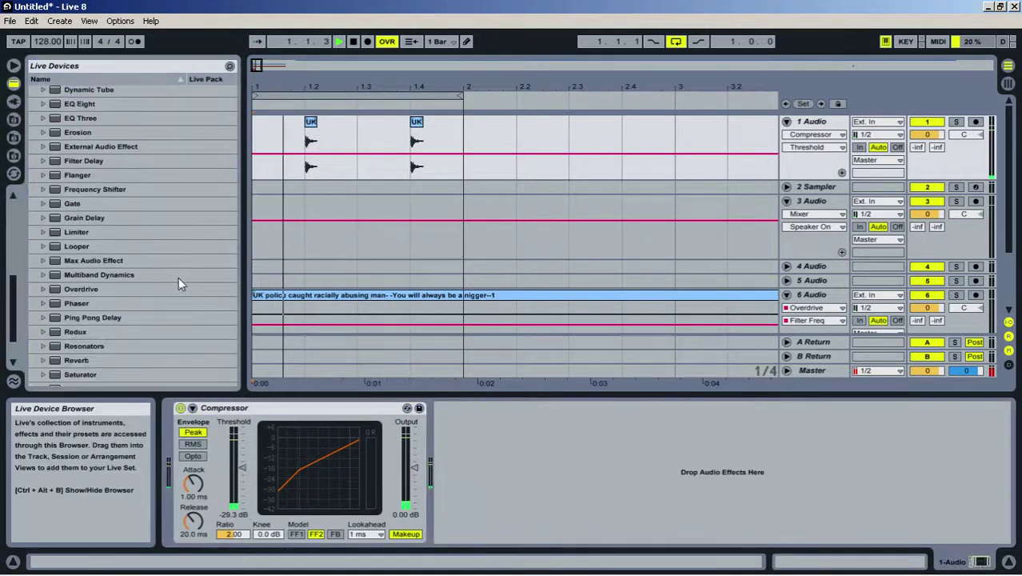
# Add a Reverb to 1 Audio with High quality, 30% dry/wet, 2.41 s decay, the low shelf on and chorus off
pyautogui.click(82, 365)
pyautogui.doubleClick(82, 365)
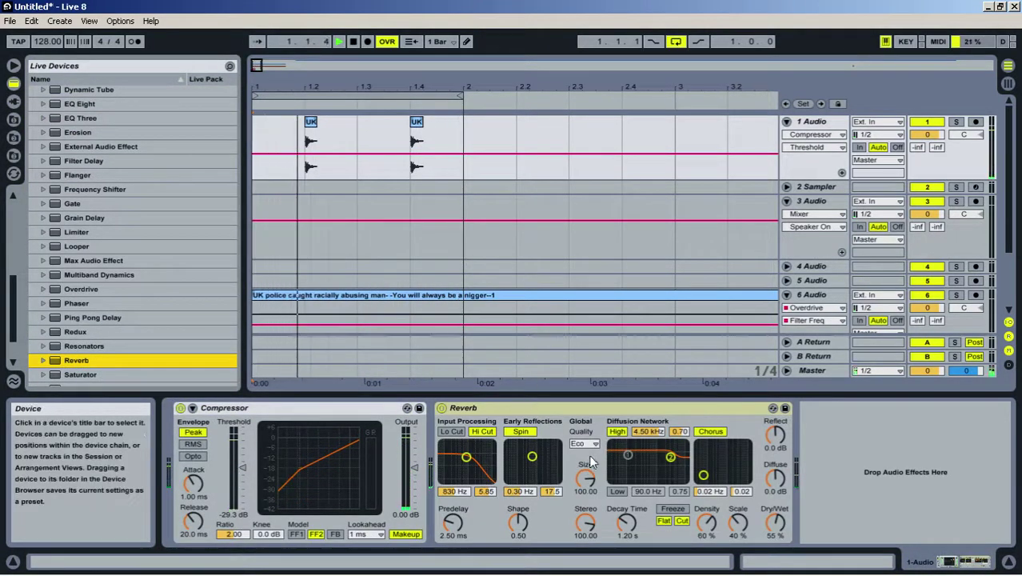
pyautogui.click(585, 444)
pyautogui.click(583, 478)
pyautogui.moveTo(776, 522); pyautogui.dragTo(775, 543)
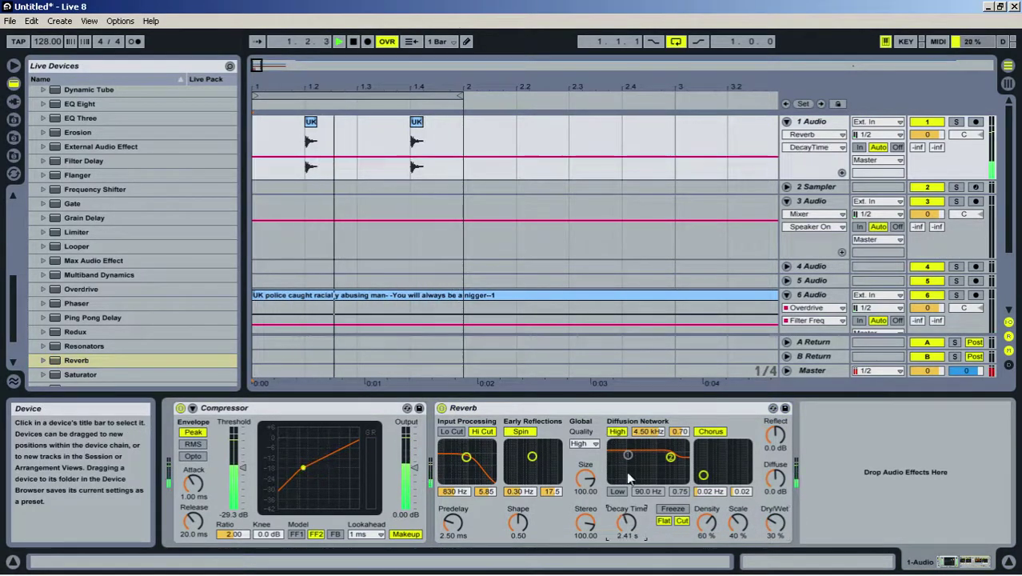
pyautogui.click(615, 493)
pyautogui.click(711, 431)
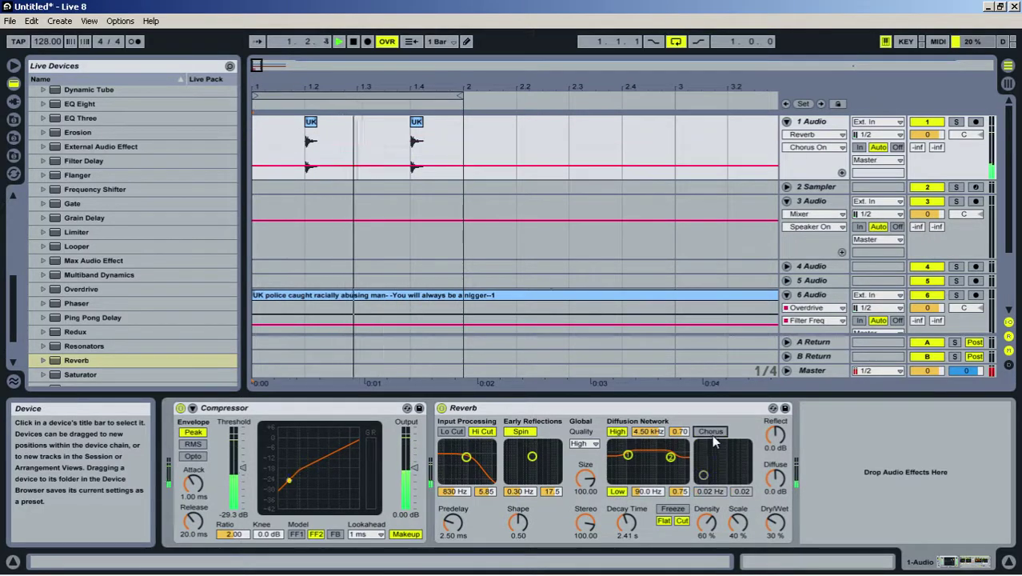
# Set the fixed grid to 1/8 and place another copy of the slice at 1.4.3 on 1 Audio
pyautogui.rightClick(478, 141)
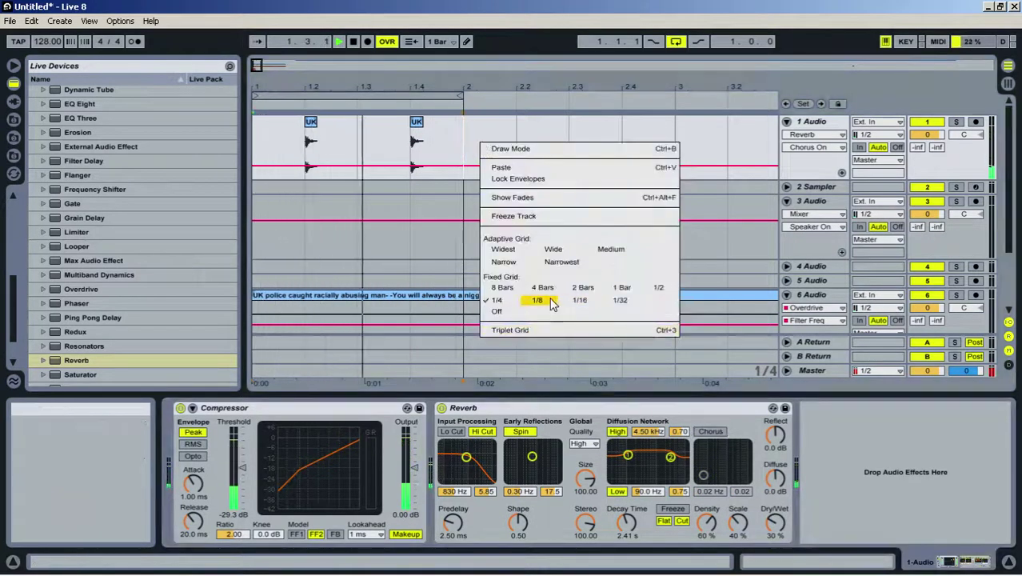
pyautogui.click(584, 304)
pyautogui.hotkey('ctrl', 'v')
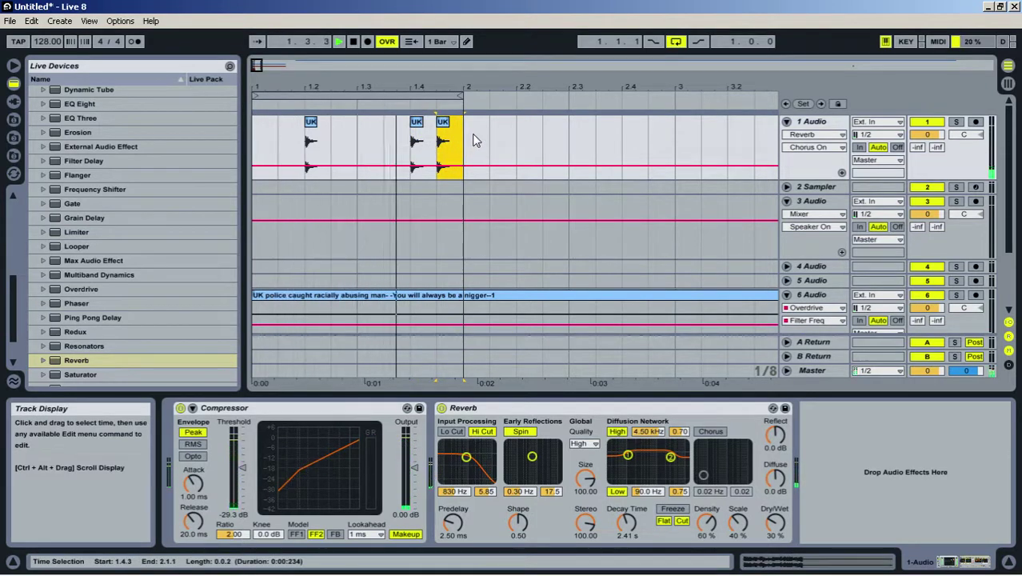
# Set the fixed grid to 1/16 and move the last slice on 1 Audio to 1.4.4
pyautogui.rightClick(463, 144)
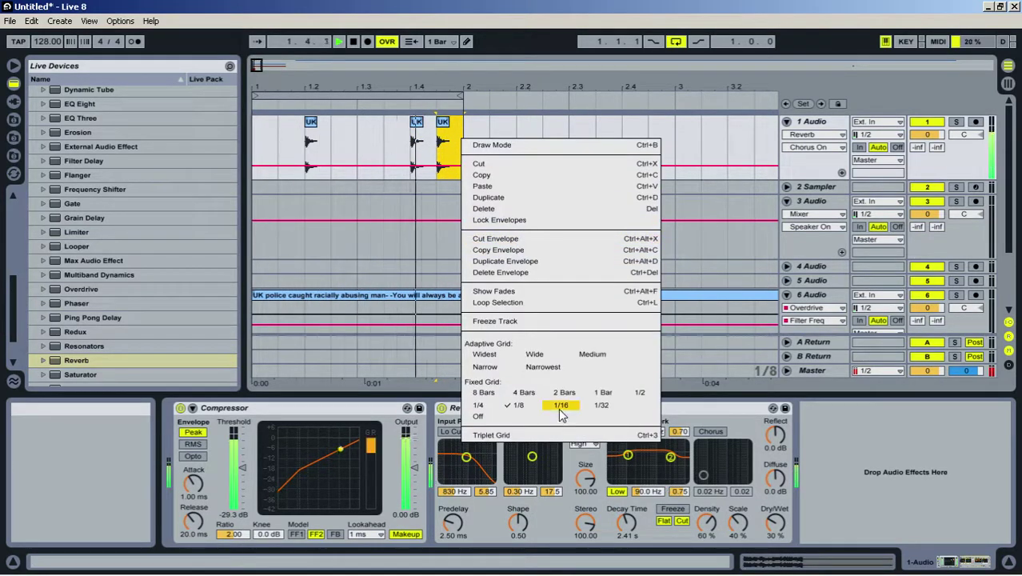
pyautogui.click(630, 432)
pyautogui.moveTo(450, 140); pyautogui.dragTo(464, 140)
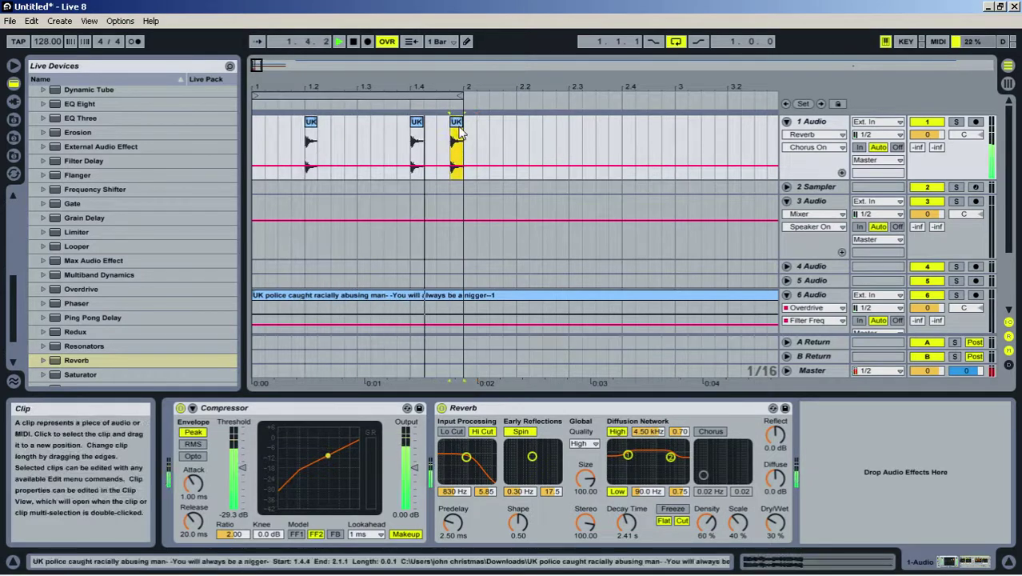
# Add an EQ Eight to 1 Audio with band 1 as a low cut at 812 Hz and Q 1.81, and fold the device
pyautogui.click(815, 123)
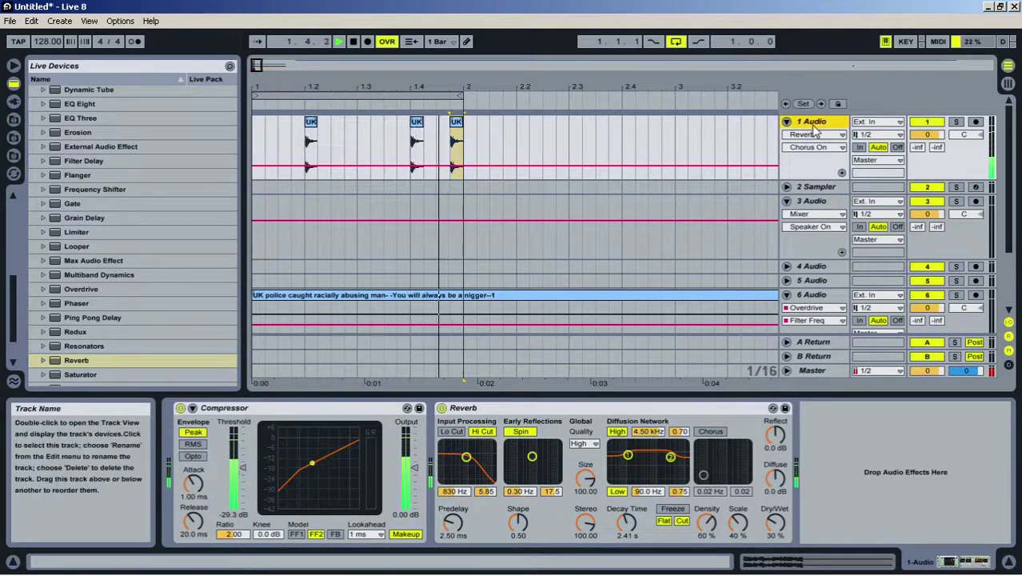
pyautogui.scroll(-2, 100, 286)
pyautogui.scroll(5, 97, 255)
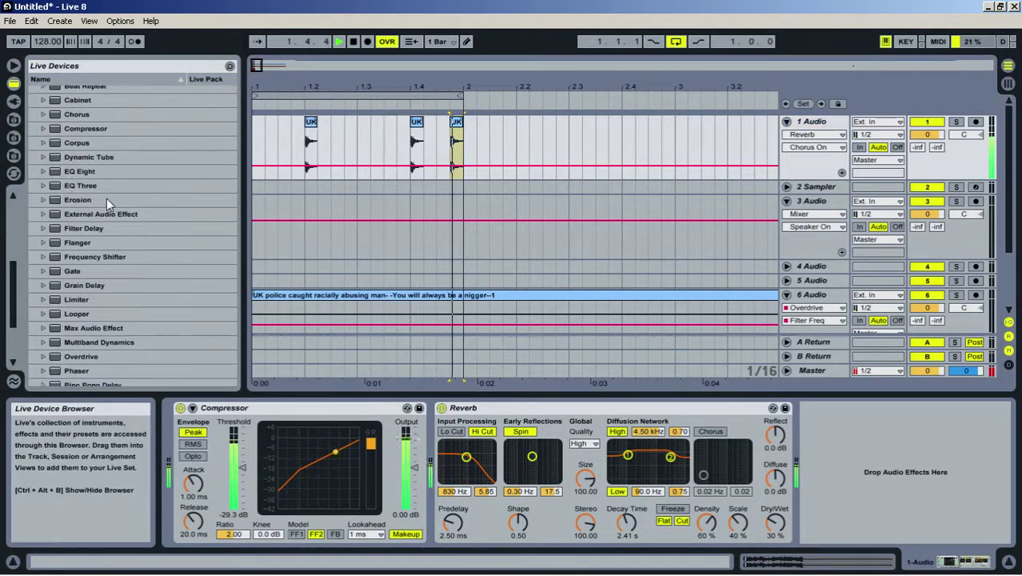
pyautogui.moveTo(80, 172); pyautogui.dragTo(822, 427)
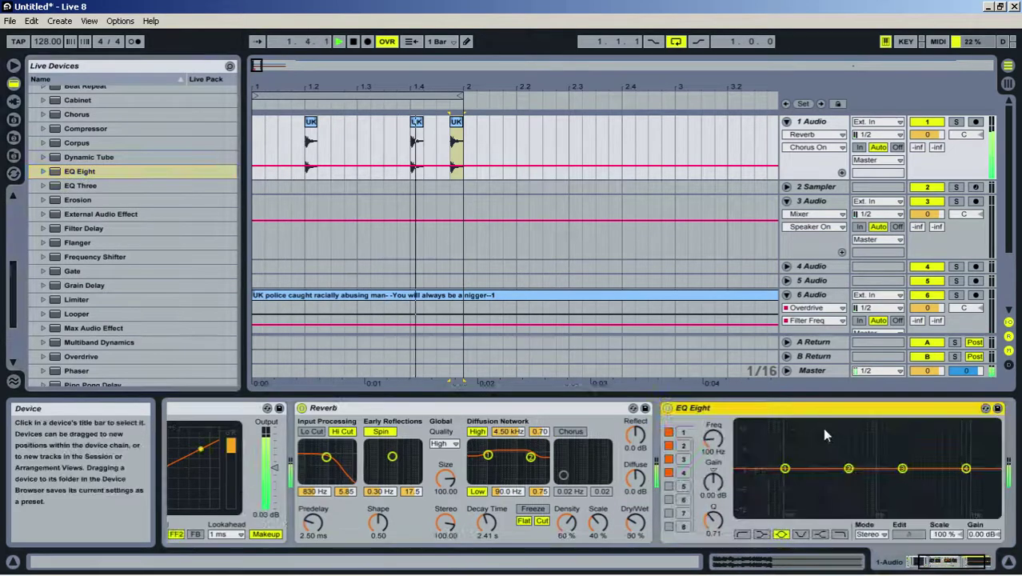
pyautogui.click(743, 534)
pyautogui.moveTo(785, 480); pyautogui.dragTo(868, 462)
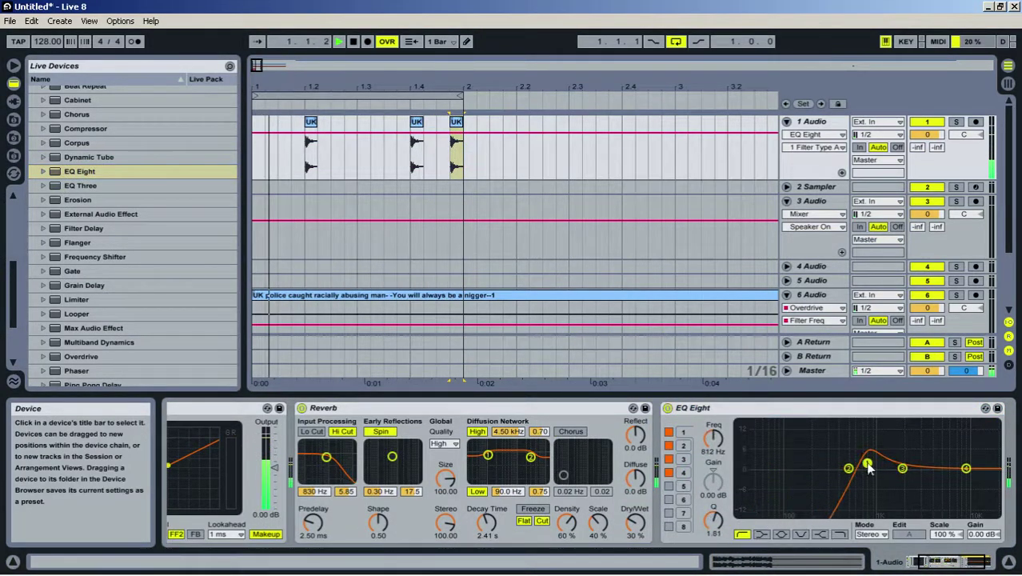
pyautogui.doubleClick(771, 412)
# Pan the 1 Audio track to 10L in the mixer and return to the arrangement
pyautogui.press('Tab')
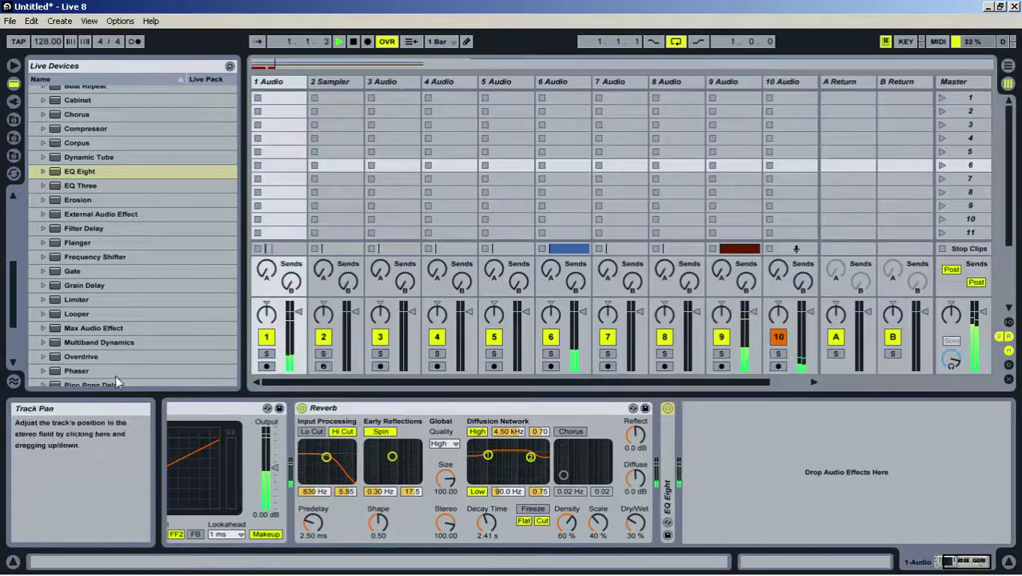
pyautogui.moveTo(266, 314); pyautogui.dragTo(266, 319)
pyautogui.press('Tab')
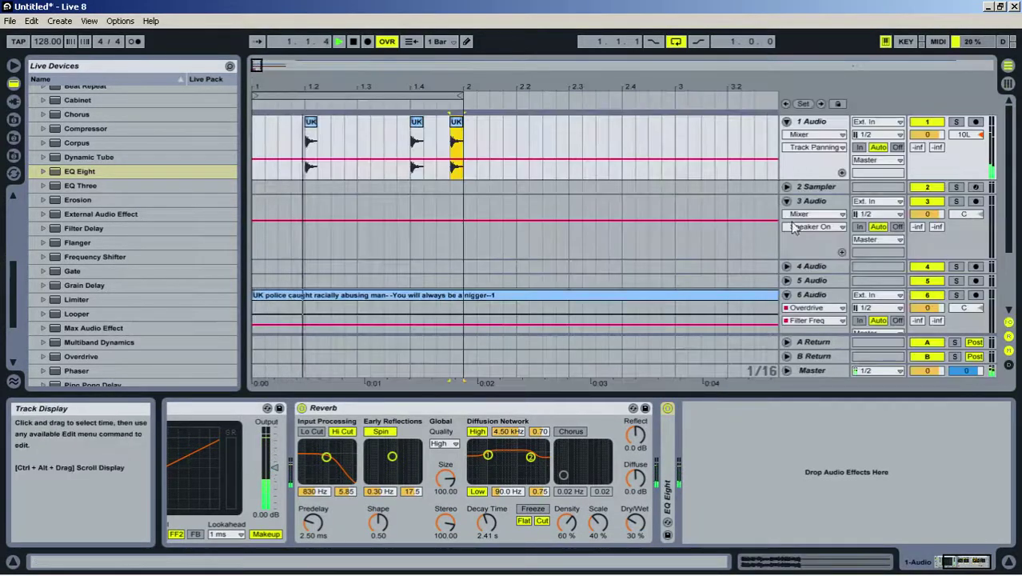
# Locate the long vocal recording on 1 Audio and play it from 19.1.1
pyautogui.hotkey('ctrl', 'alt', 'l')
pyautogui.moveTo(553, 86); pyautogui.dragTo(348, 85)
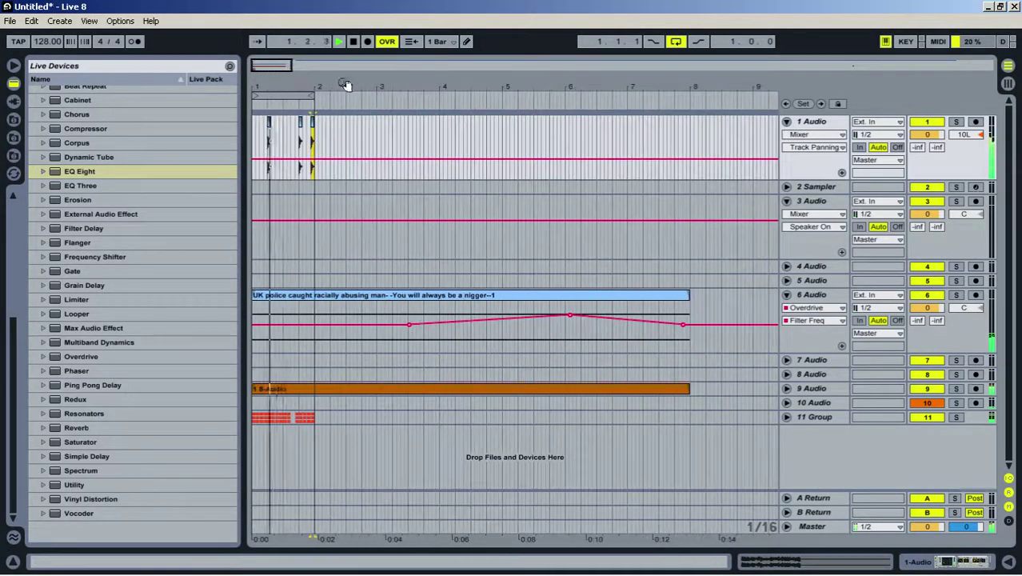
pyautogui.click(788, 121)
pyautogui.moveTo(726, 87); pyautogui.dragTo(726, 48)
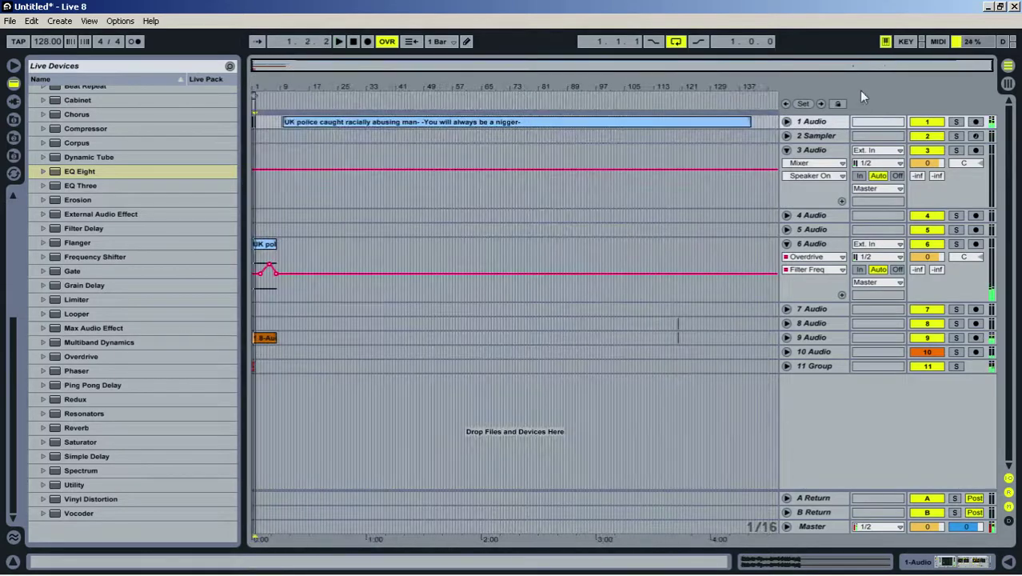
pyautogui.click(786, 121)
pyautogui.moveTo(344, 84); pyautogui.dragTo(444, 147)
pyautogui.click(429, 136)
pyautogui.moveTo(429, 86); pyautogui.dragTo(424, 83)
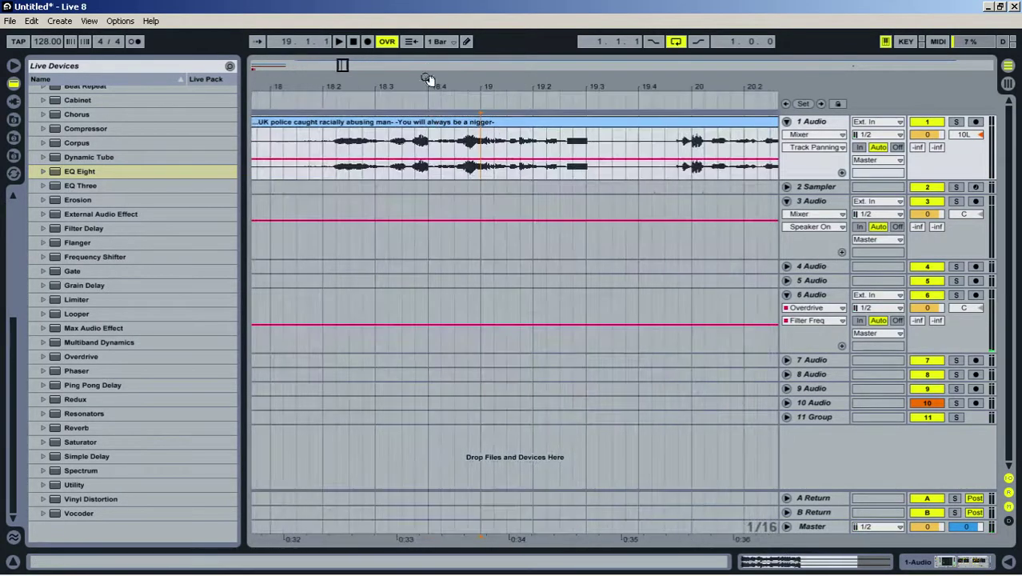
pyautogui.press('space')
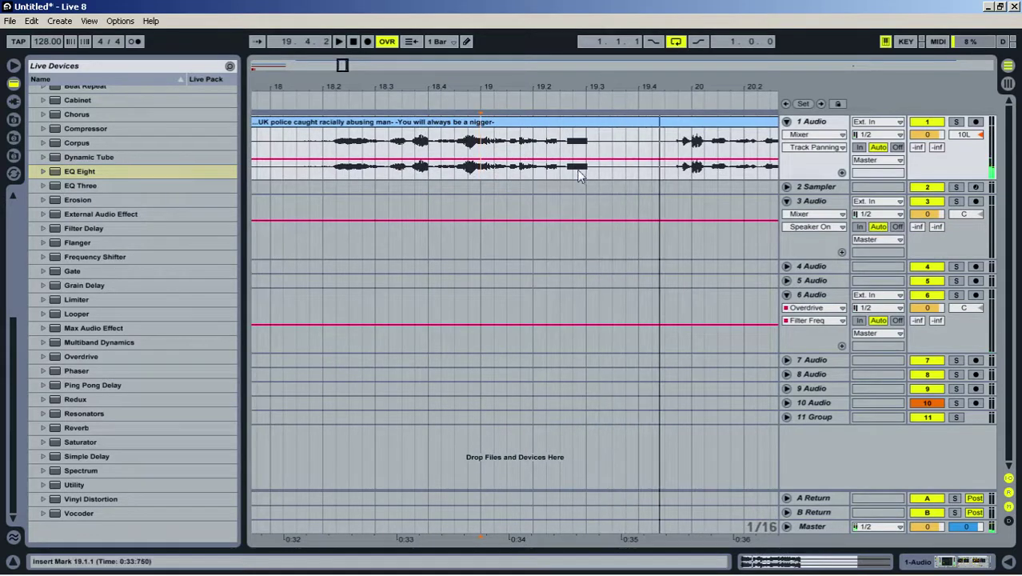
# On a 1/32 fixed grid, copy the steady tone around 19.3 on 1 Audio and place it at 57.1.1 on 3 Audio
pyautogui.moveTo(577, 88); pyautogui.dragTo(560, 120)
pyautogui.click(545, 143)
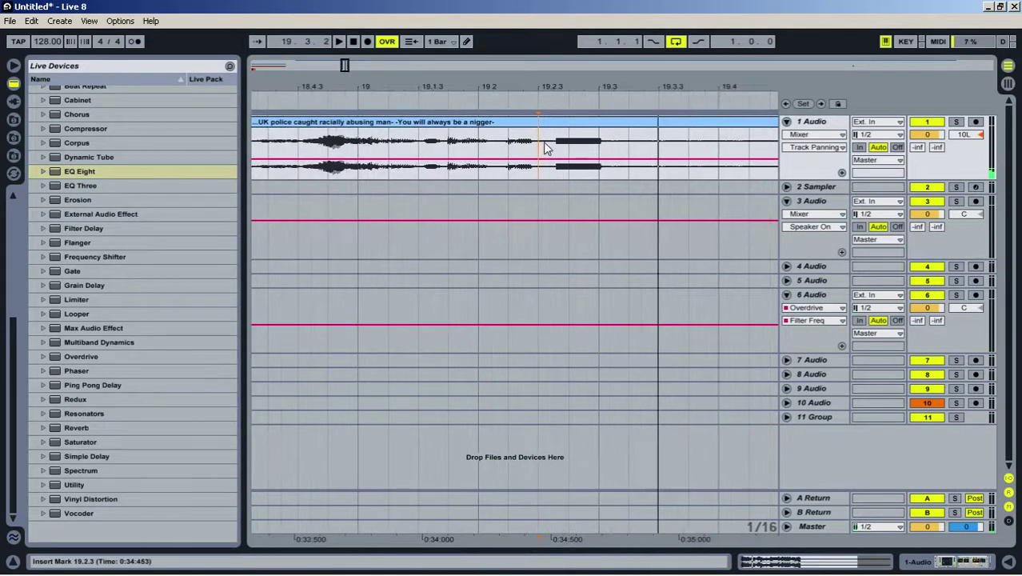
pyautogui.rightClick(560, 134)
pyautogui.click(701, 292)
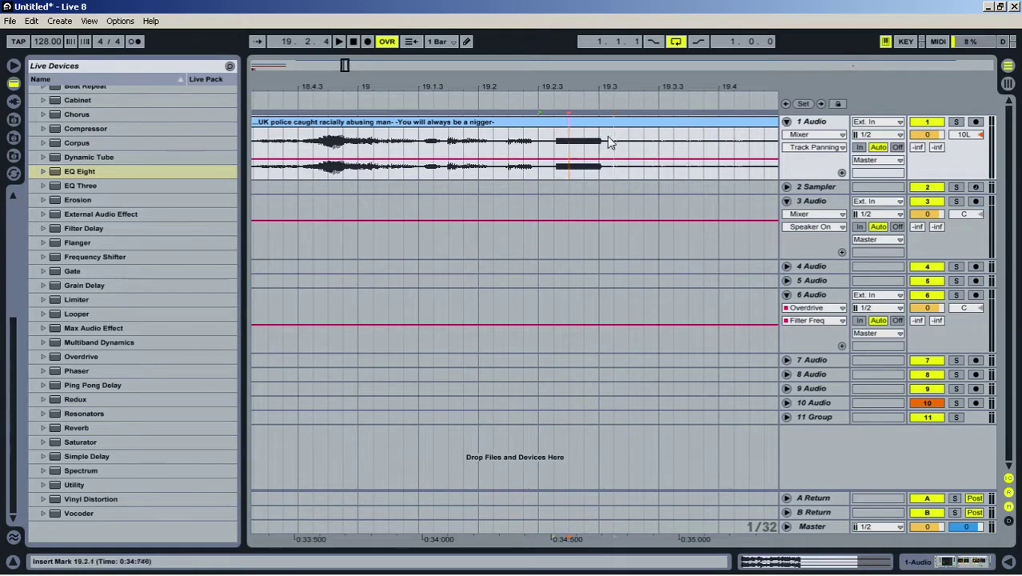
pyautogui.moveTo(608, 143); pyautogui.dragTo(548, 141)
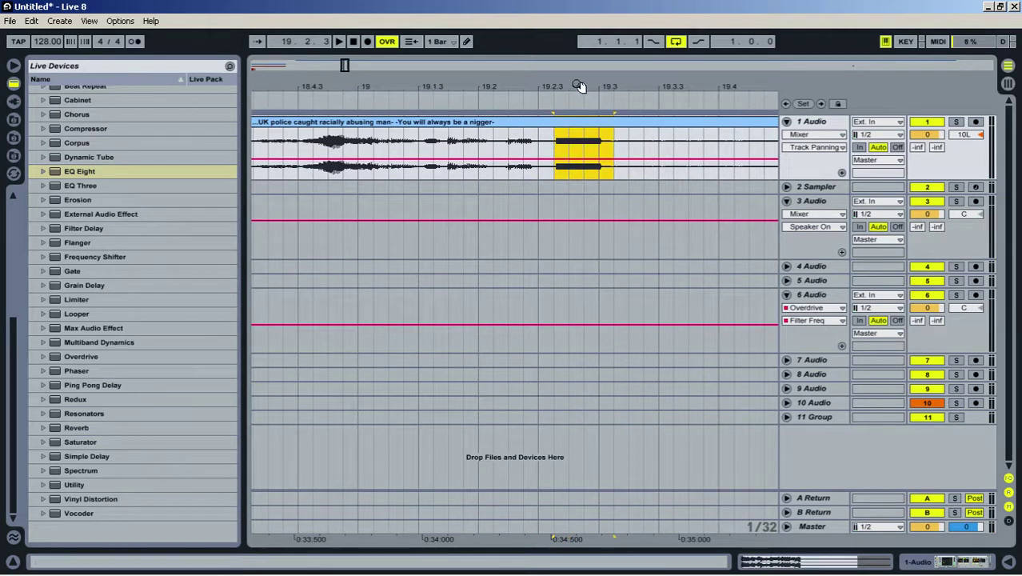
pyautogui.moveTo(579, 84); pyautogui.dragTo(324, 97)
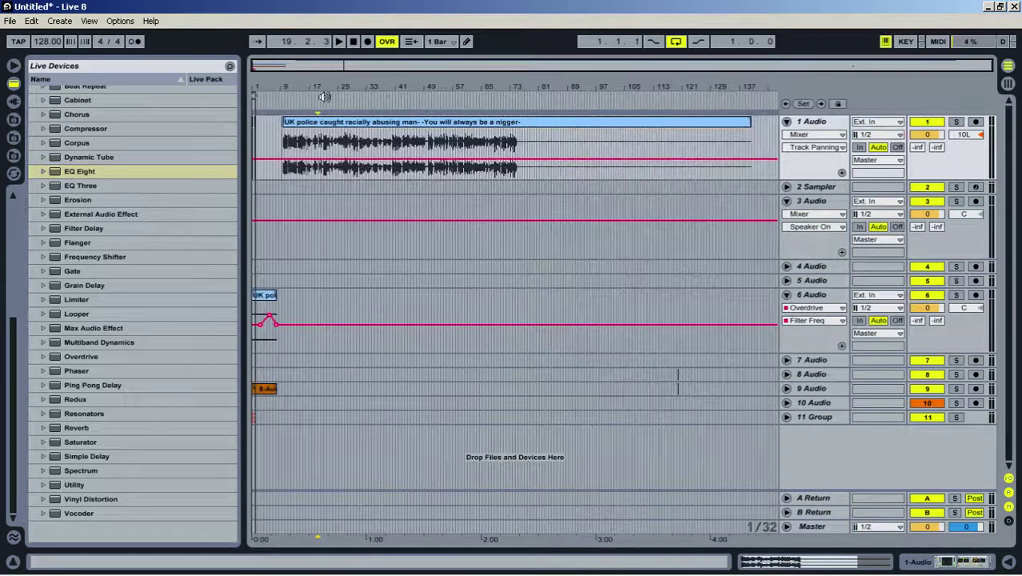
pyautogui.click(786, 187)
pyautogui.moveTo(442, 85); pyautogui.dragTo(706, 225)
pyautogui.click(542, 256)
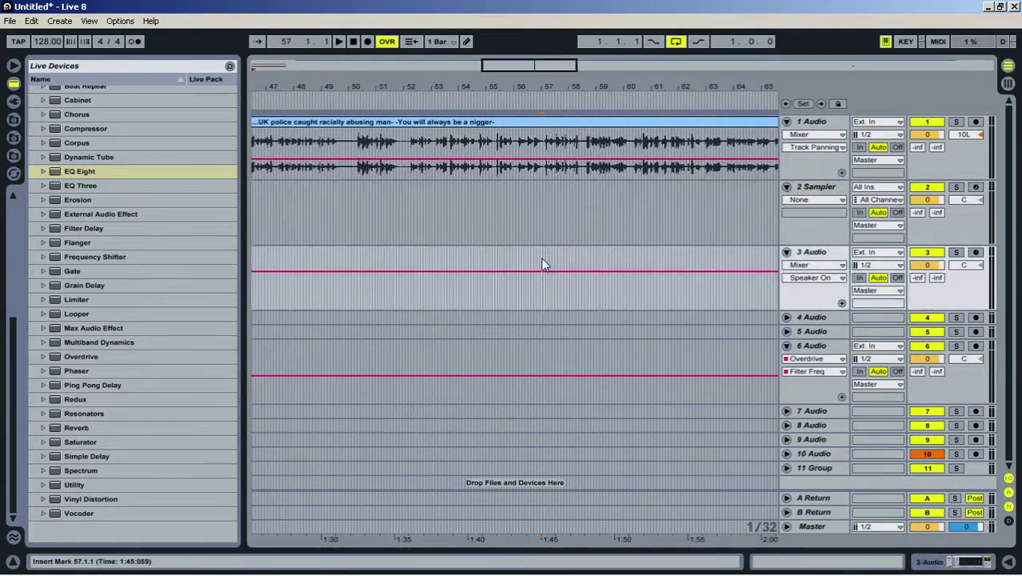
# Load the tone clip at 57.1.1 on 3 Audio into the empty Sampler on track 2
pyautogui.doubleClick(817, 188)
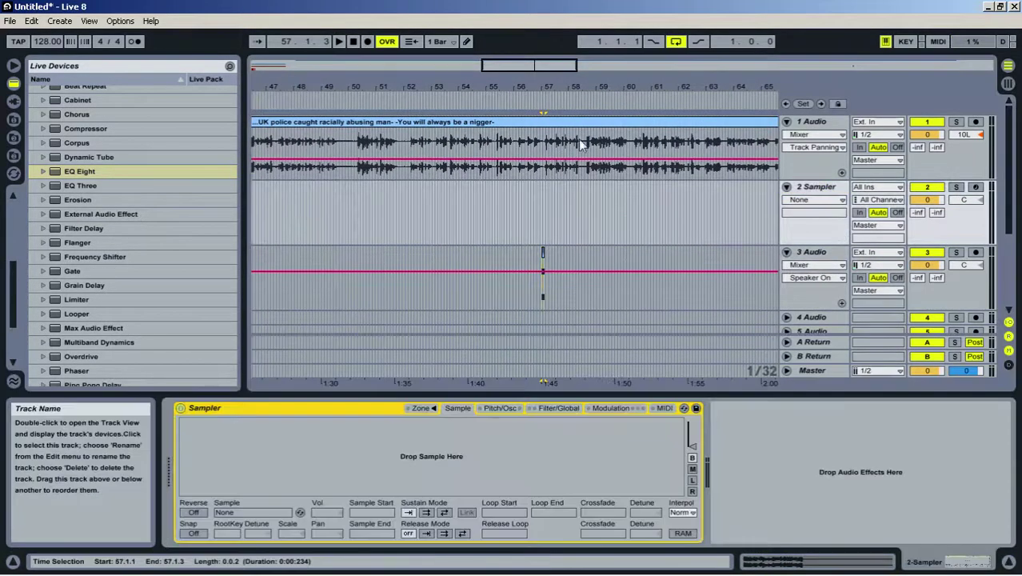
pyautogui.moveTo(546, 87); pyautogui.dragTo(595, 320)
pyautogui.moveTo(588, 256); pyautogui.dragTo(312, 446)
pyautogui.moveTo(210, 456); pyautogui.dragTo(210, 490)
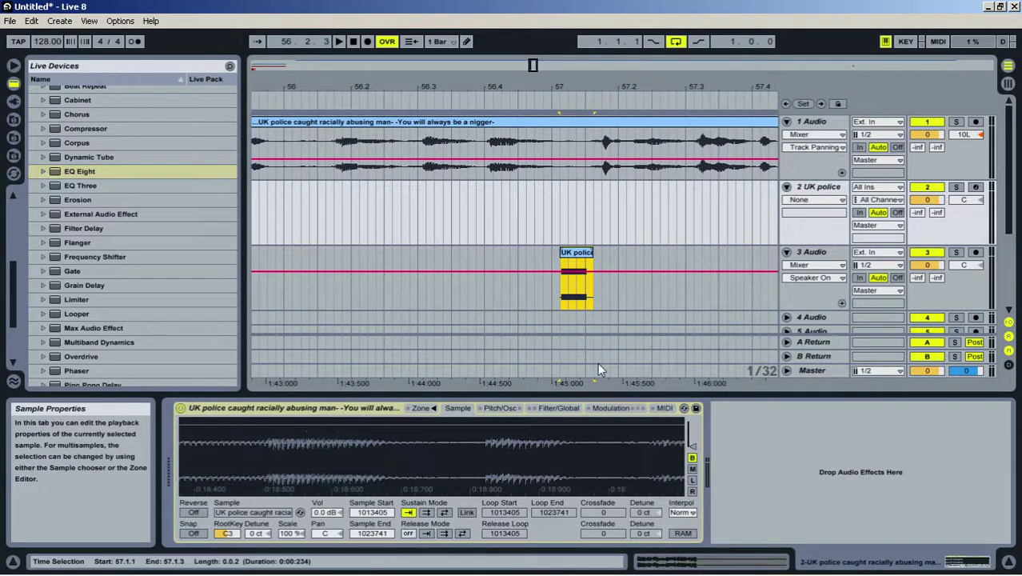
# Arm and solo track 2, and trim its Sampler sample to start at 1013855 and end at 1021576
pyautogui.click(976, 186)
pyautogui.moveTo(338, 466); pyautogui.dragTo(429, 490)
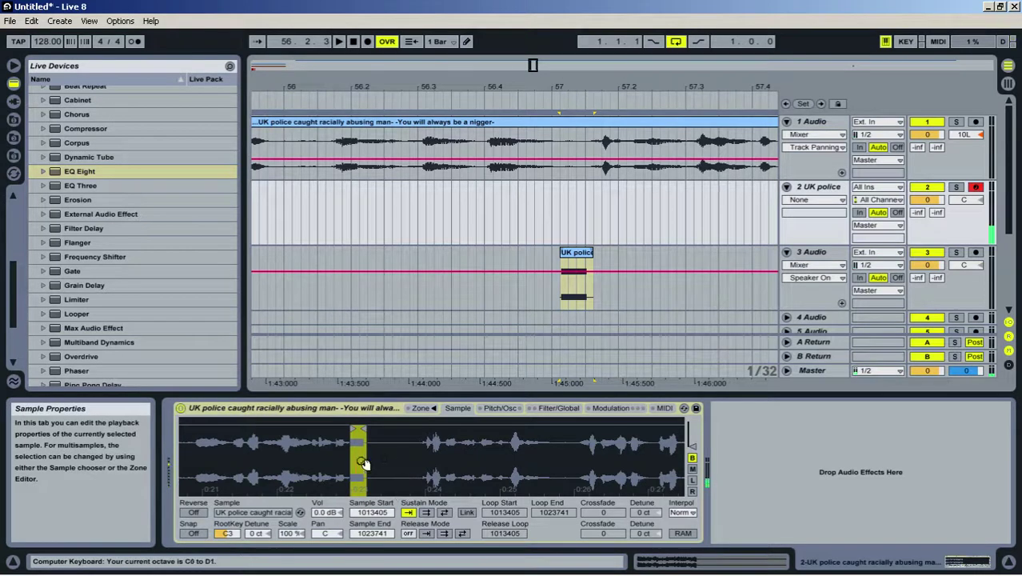
pyautogui.moveTo(363, 463); pyautogui.dragTo(363, 489)
pyautogui.moveTo(669, 432)
pyautogui.mouseDown()
pyautogui.moveTo(536, 448)
pyautogui.moveTo(552, 468)
pyautogui.moveTo(507, 444)
pyautogui.mouseUp()
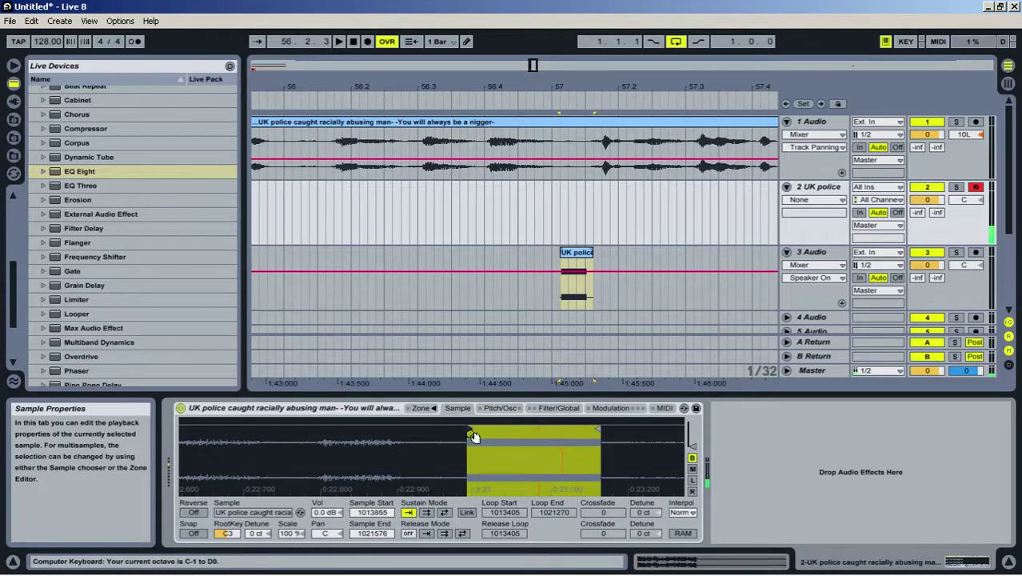
pyautogui.click(956, 187)
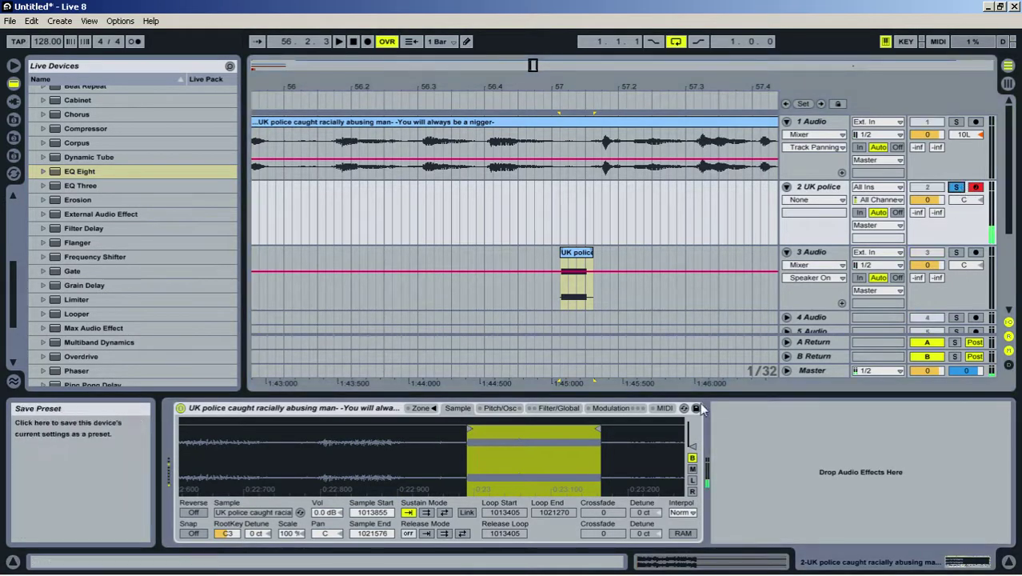
# Turn on Sampler's filter and LFO 1, with the LFO modulating volume by 57.0% and filter by 9.75
pyautogui.click(557, 409)
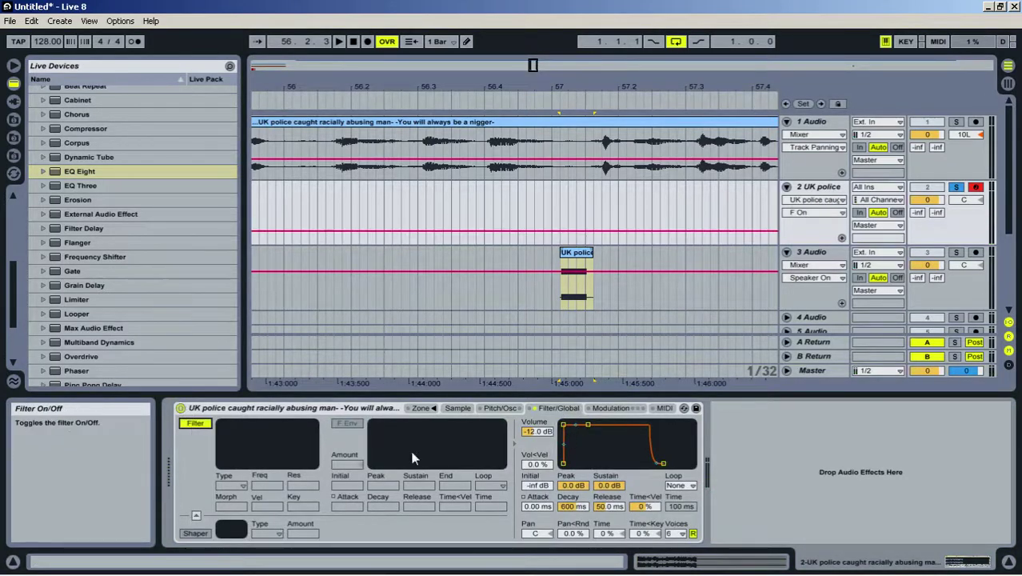
pyautogui.click(610, 408)
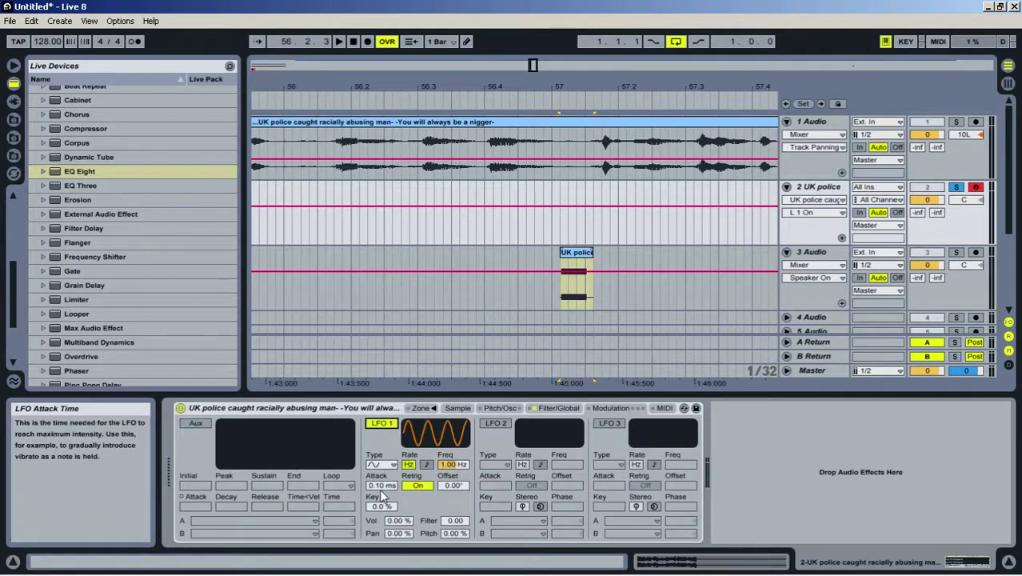
pyautogui.moveTo(398, 522); pyautogui.dragTo(398, 487)
pyautogui.moveTo(455, 522); pyautogui.dragTo(455, 501)
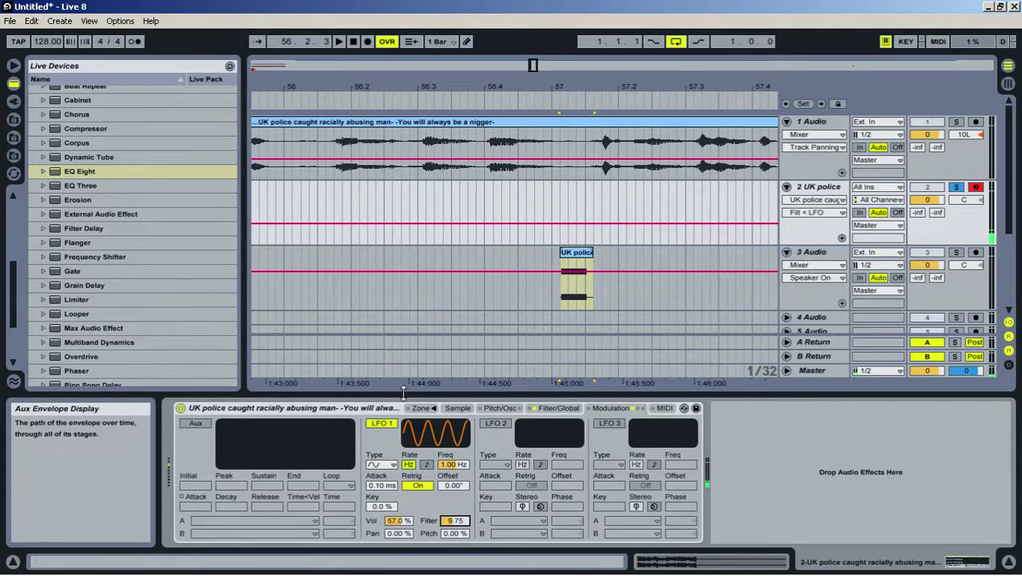
# Raise the tone sample's volume in Sampler to 11 dB
pyautogui.click(457, 408)
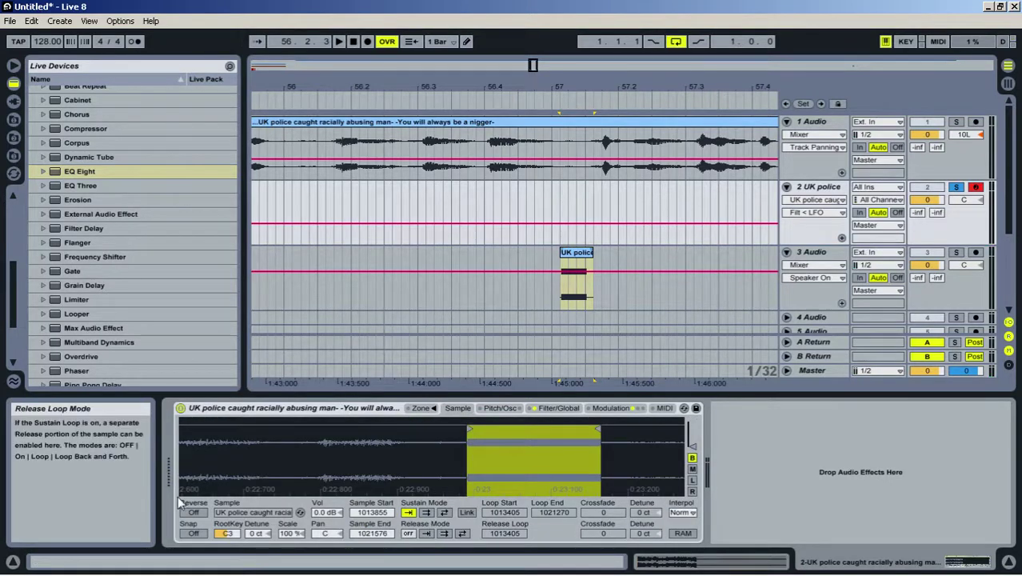
pyautogui.moveTo(326, 512); pyautogui.dragTo(325, 483)
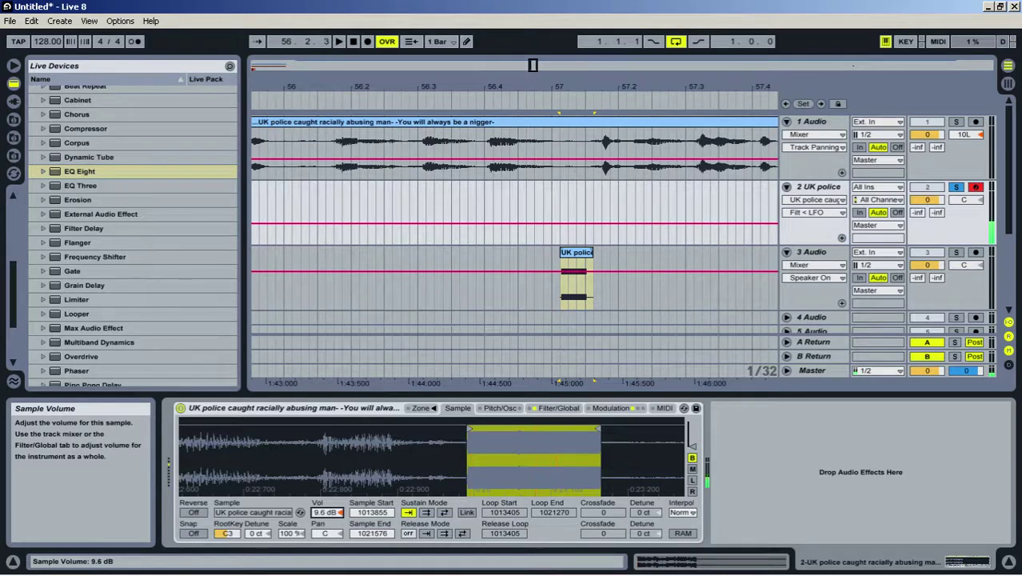
pyautogui.moveTo(339, 517); pyautogui.dragTo(340, 480)
pyautogui.moveTo(339, 516); pyautogui.dragTo(339, 549)
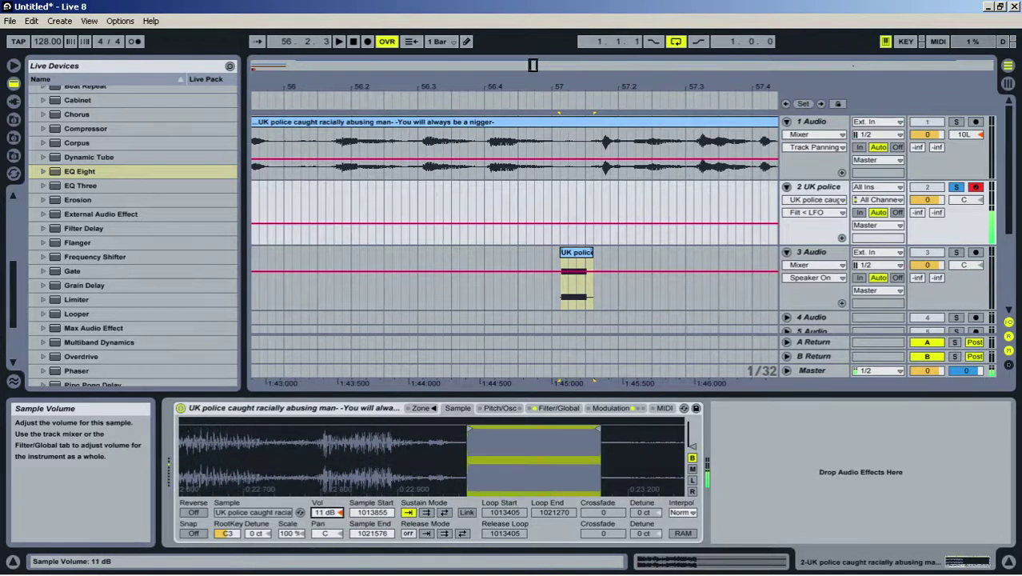
# Add a Compressor after Sampler with threshold -26.7 dB, output 3.63 dB, attack 53.7 ms and release 8.14 ms
pyautogui.scroll(-3, 101, 254)
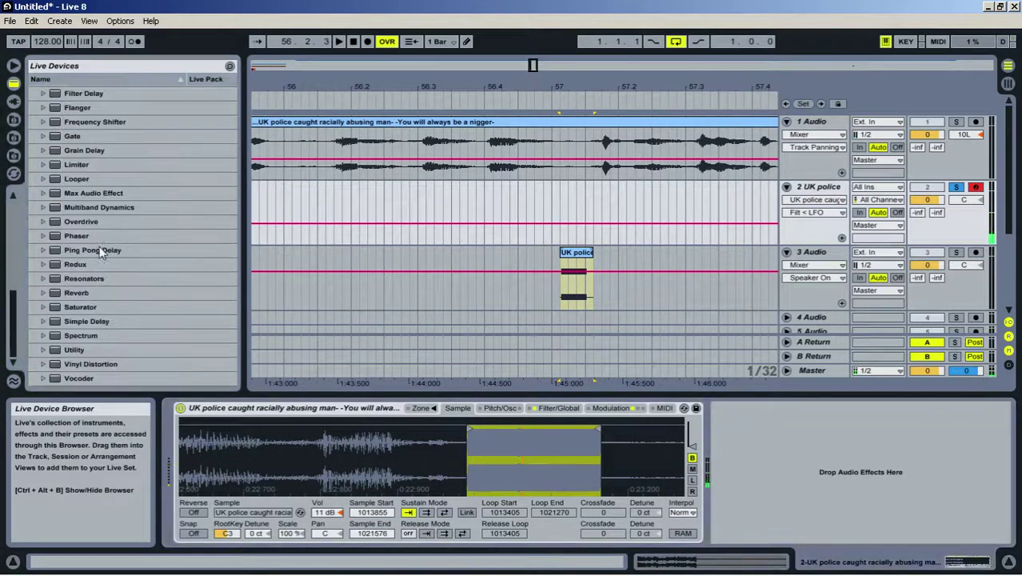
pyautogui.scroll(3, 132, 224)
pyautogui.click(115, 170)
pyautogui.scroll(1, 114, 169)
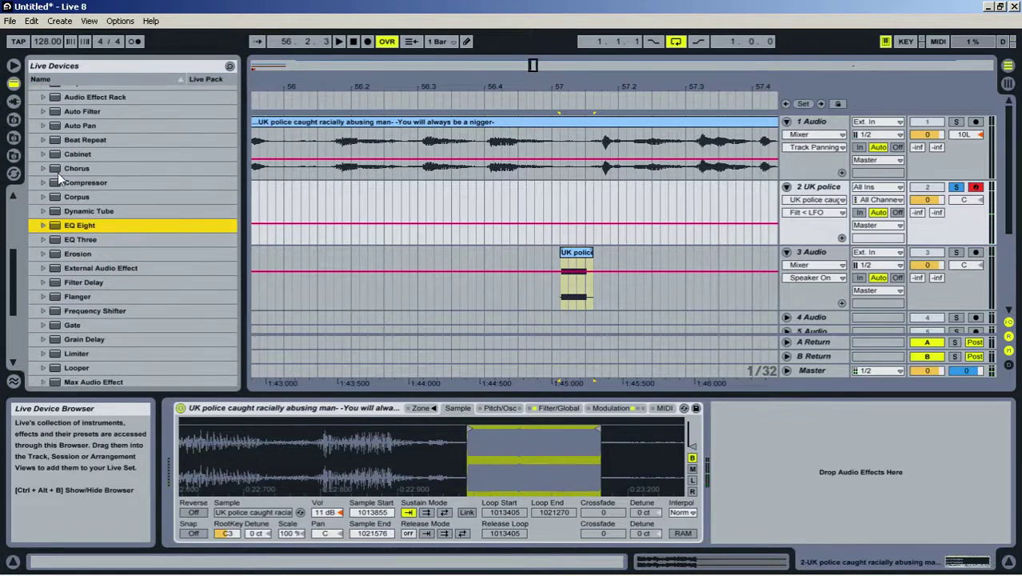
pyautogui.moveTo(60, 181); pyautogui.dragTo(567, 324)
pyautogui.moveTo(770, 448); pyautogui.dragTo(774, 479)
pyautogui.moveTo(955, 468); pyautogui.dragTo(956, 464)
pyautogui.moveTo(780, 478); pyautogui.dragTo(731, 461)
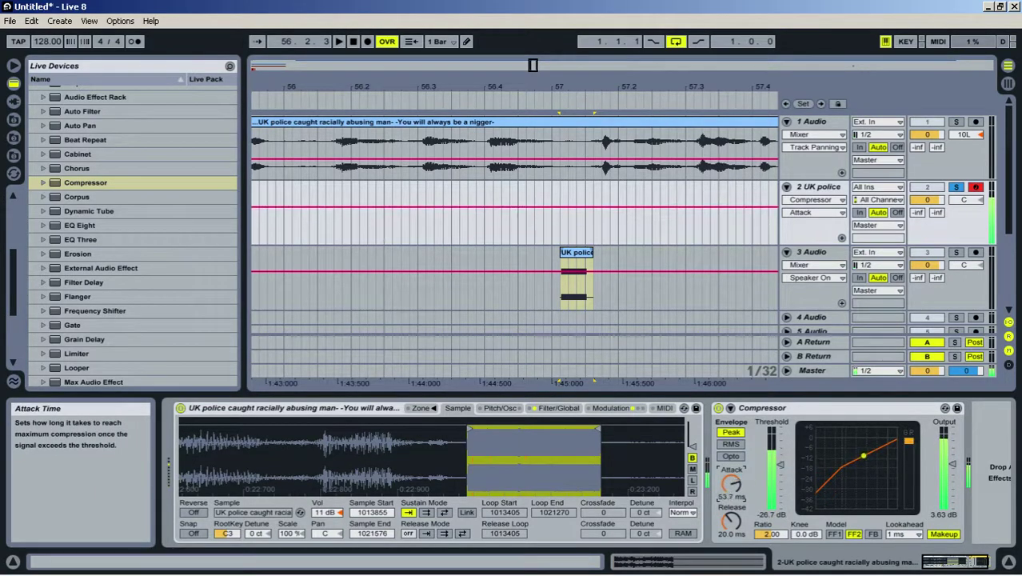
pyautogui.moveTo(730, 522); pyautogui.dragTo(731, 533)
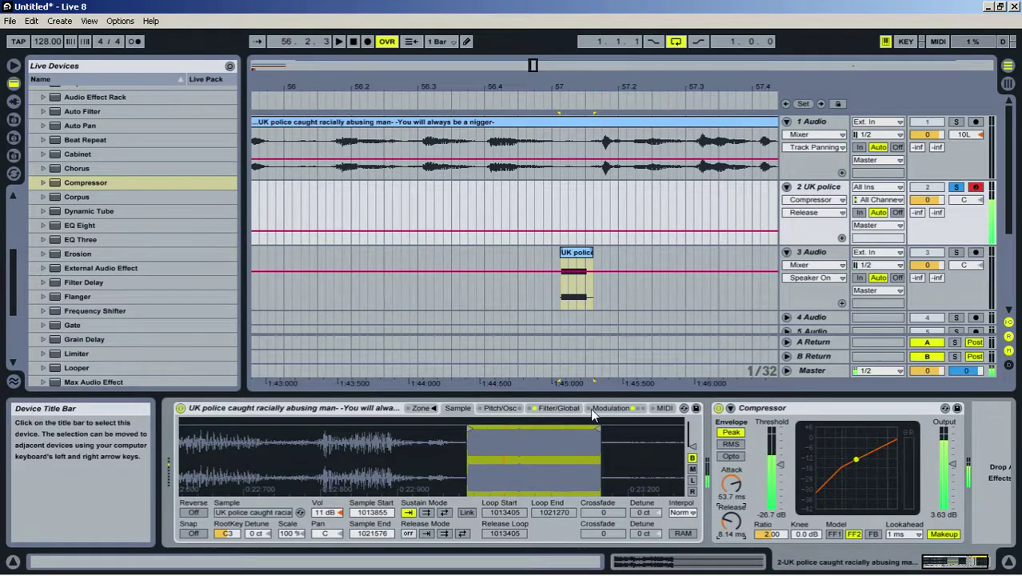
# Add a Utility with 0.0% width after the Compressor and set Sampler's sustain mode to back-and-forth looping
pyautogui.scroll(-5, 163, 367)
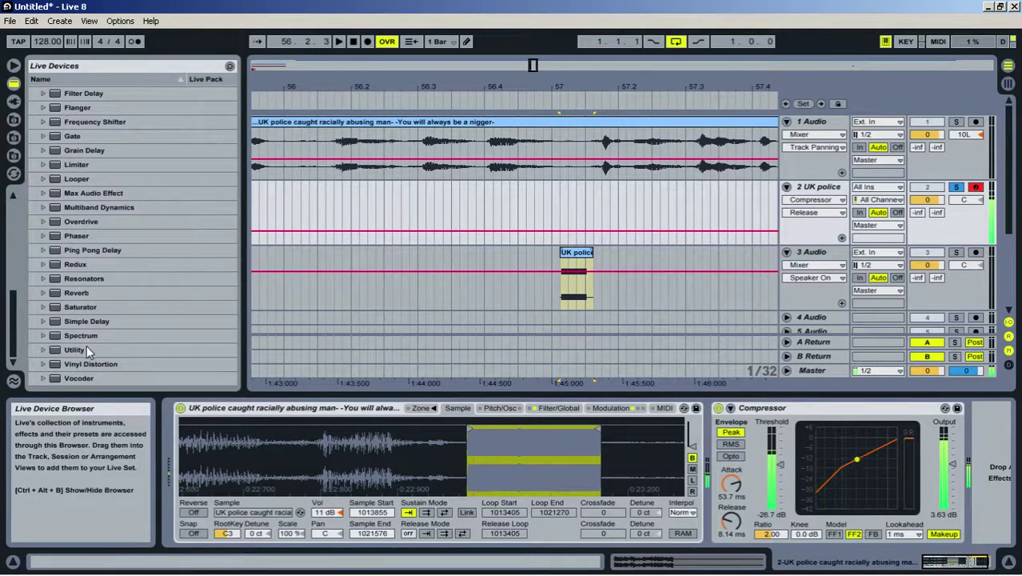
pyautogui.doubleClick(87, 348)
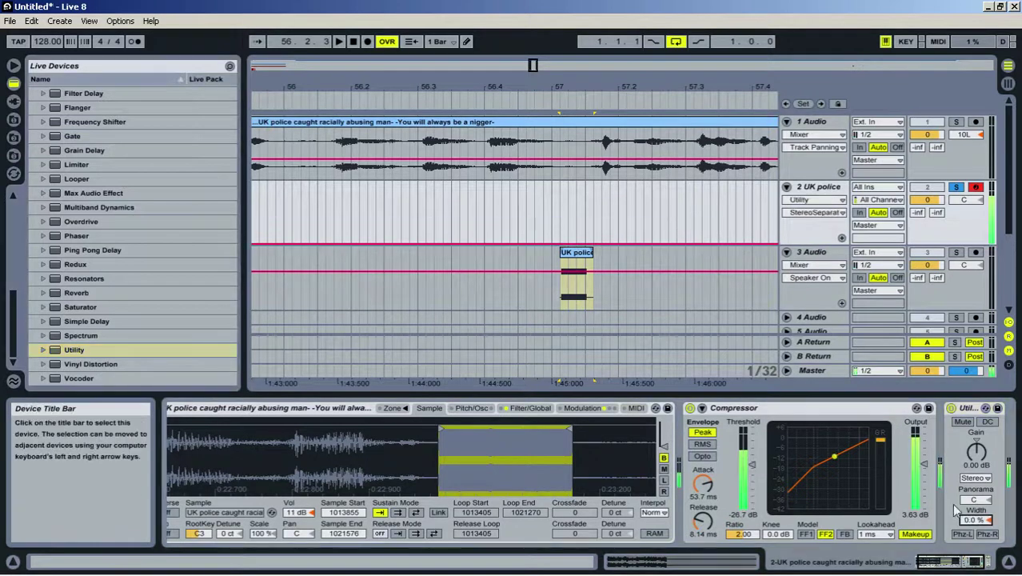
pyautogui.click(415, 512)
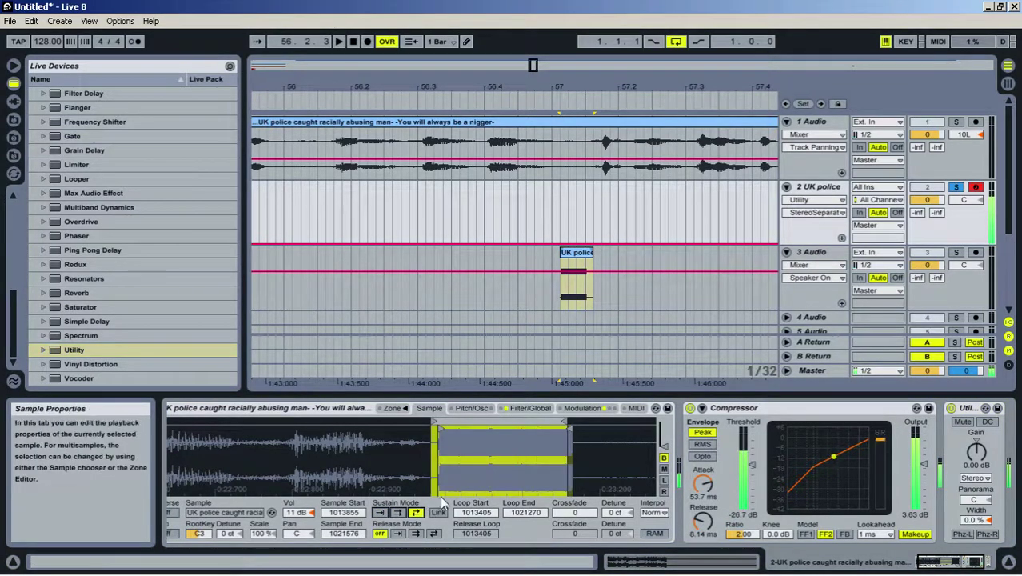
# Tighten the Sampler loop to start at 1013920 and end at 1016985, and set the sample end to 1016985
pyautogui.moveTo(566, 430); pyautogui.dragTo(559, 429)
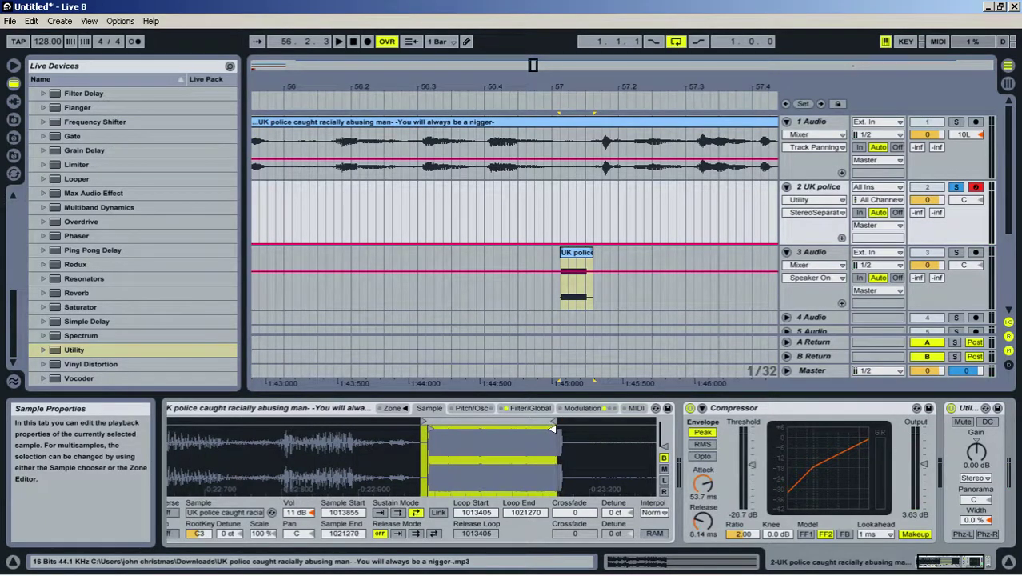
pyautogui.moveTo(424, 422); pyautogui.dragTo(430, 424)
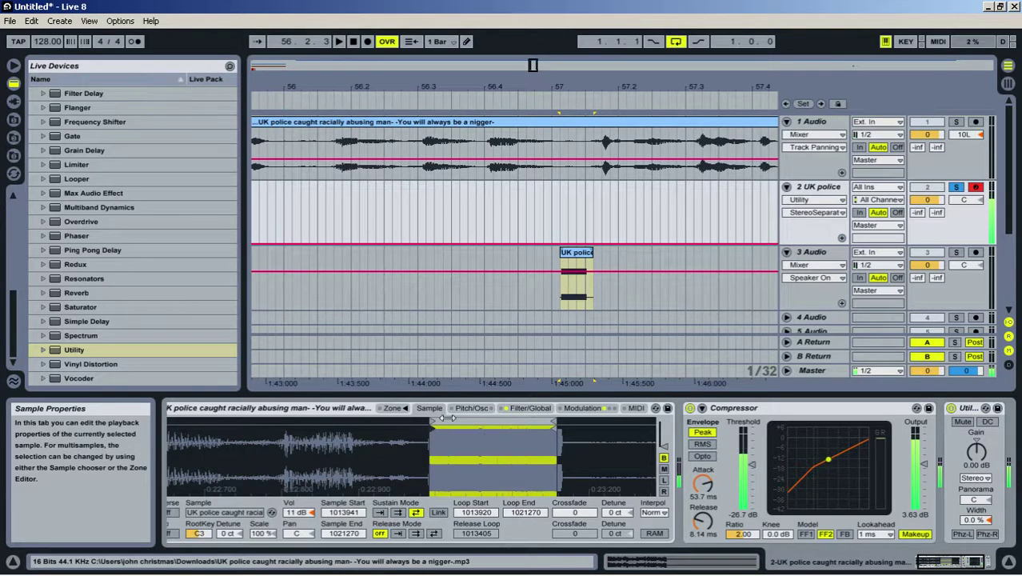
pyautogui.moveTo(447, 417); pyautogui.dragTo(488, 488)
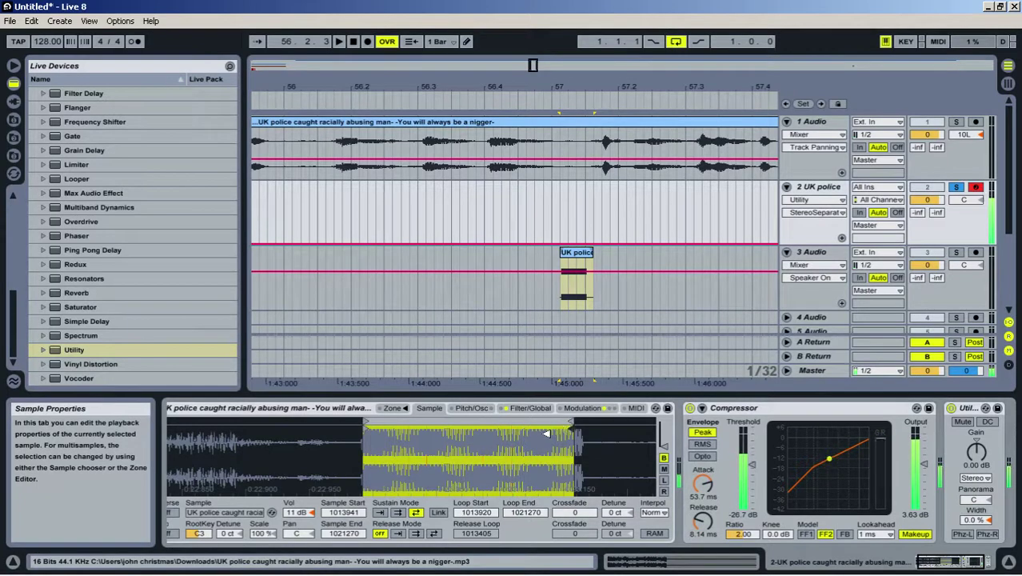
pyautogui.moveTo(567, 422); pyautogui.dragTo(461, 432)
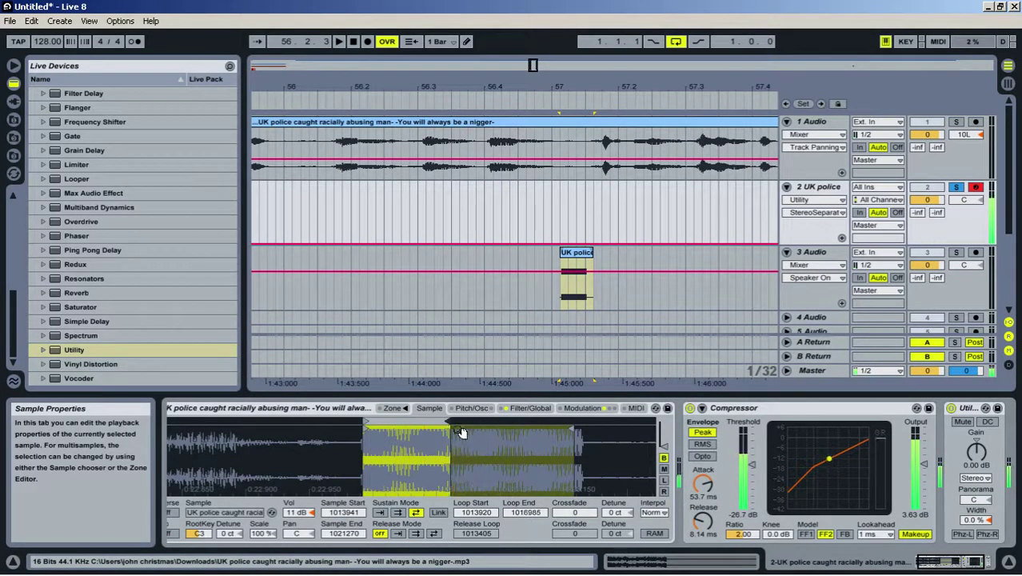
pyautogui.moveTo(569, 429); pyautogui.dragTo(443, 434)
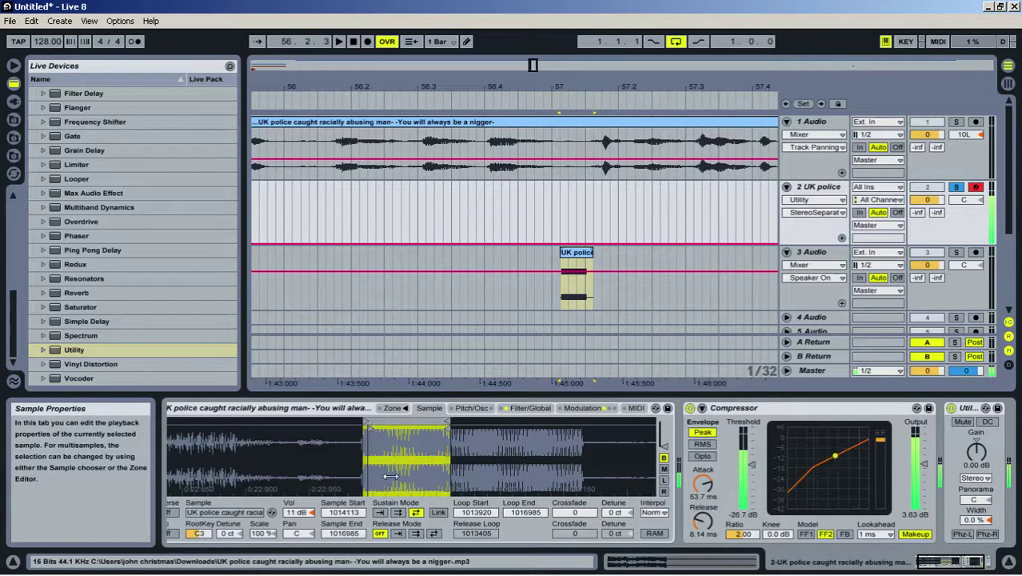
# Set the sample start to 1013921 and shorten the loop end to 1016309 and the sample end to 1016326
pyautogui.moveTo(388, 473); pyautogui.dragTo(423, 461)
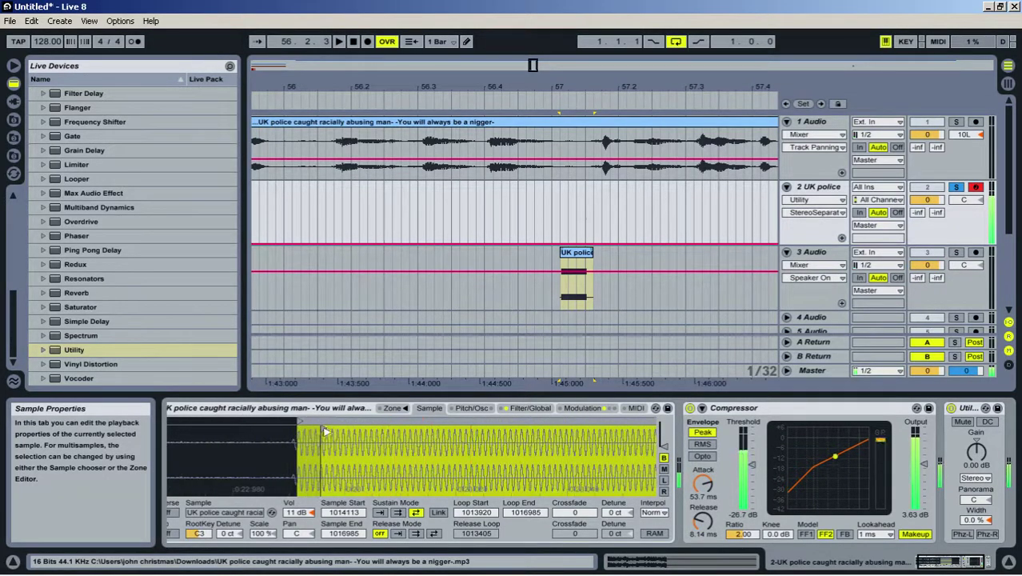
pyautogui.moveTo(327, 432)
pyautogui.mouseDown()
pyautogui.moveTo(302, 429)
pyautogui.moveTo(561, 458)
pyautogui.mouseUp()
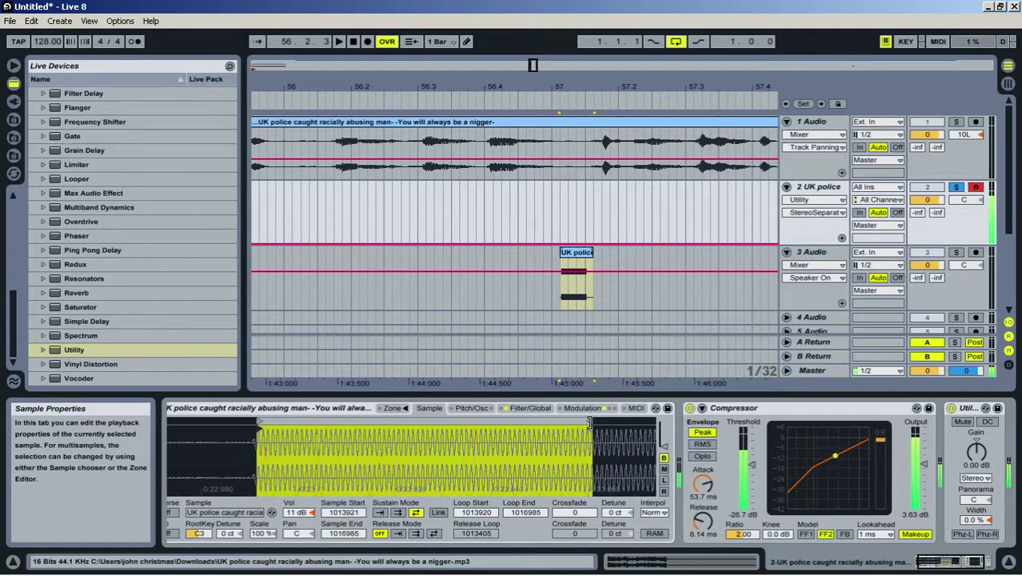
pyautogui.moveTo(590, 422)
pyautogui.mouseDown()
pyautogui.moveTo(568, 421)
pyautogui.moveTo(568, 431)
pyautogui.mouseUp()
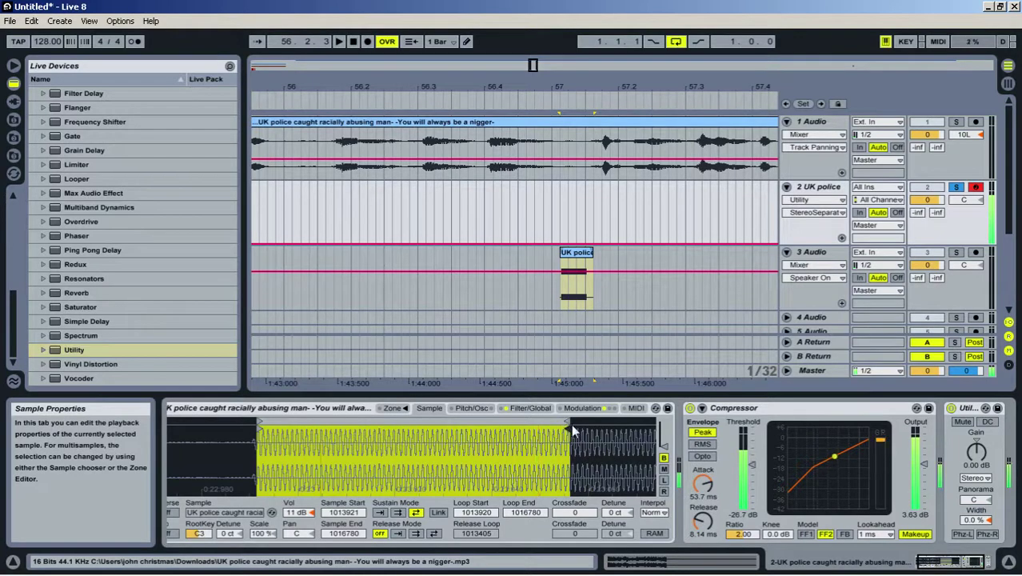
pyautogui.moveTo(568, 422); pyautogui.dragTo(516, 430)
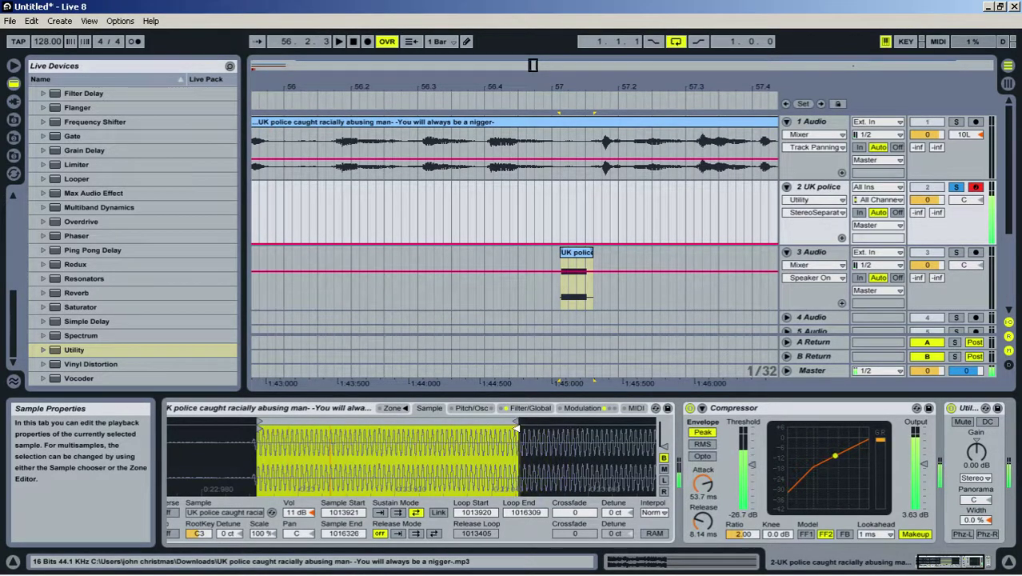
# Turn off Sampler's filter and return to its sample waveform
pyautogui.click(541, 409)
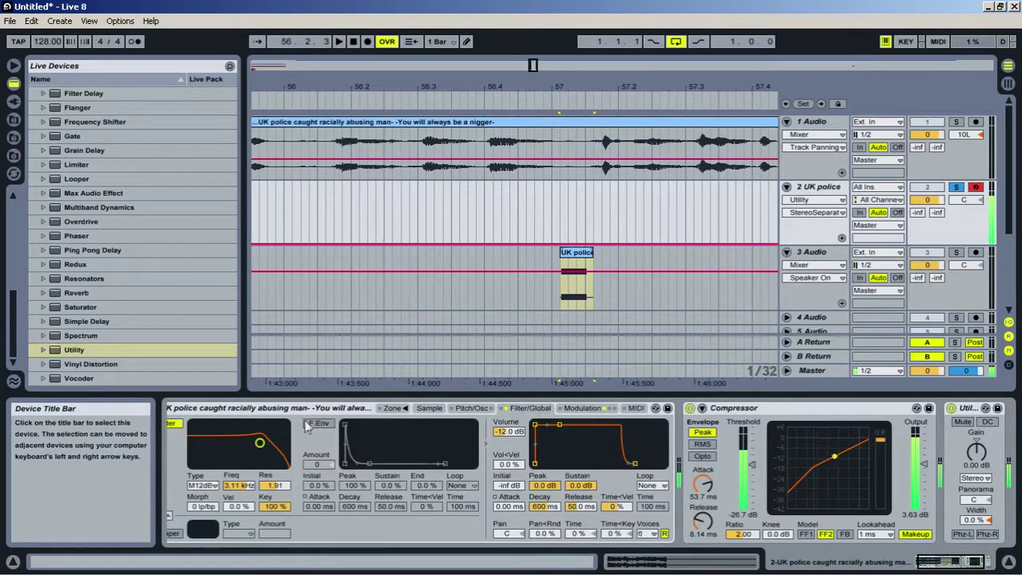
pyautogui.click(593, 409)
pyautogui.click(472, 409)
pyautogui.click(428, 409)
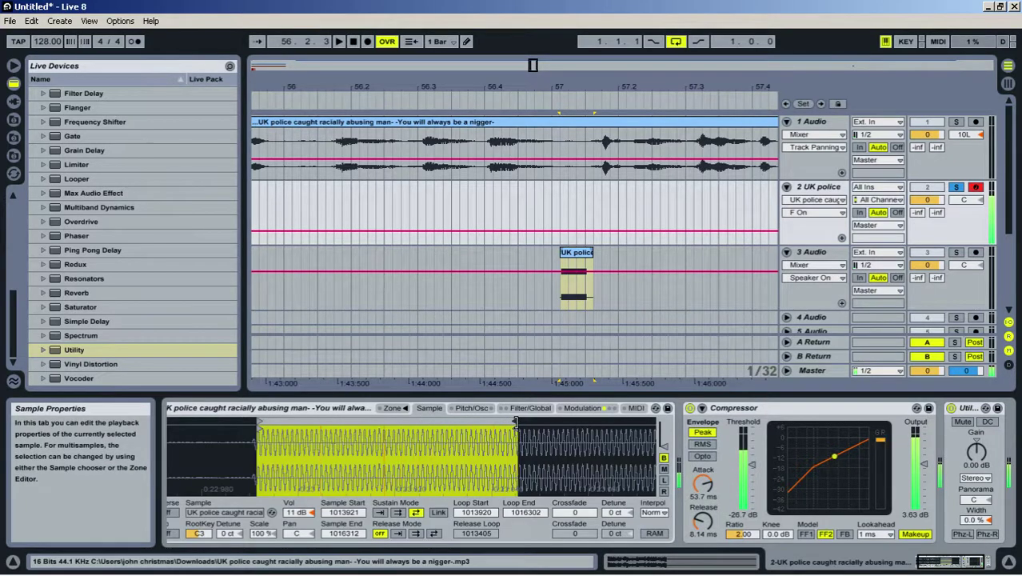
# Extend Sampler's loop end to 1017486 and sample end to 1017498, and move the loop start to 1013979
pyautogui.moveTo(512, 432); pyautogui.dragTo(624, 428)
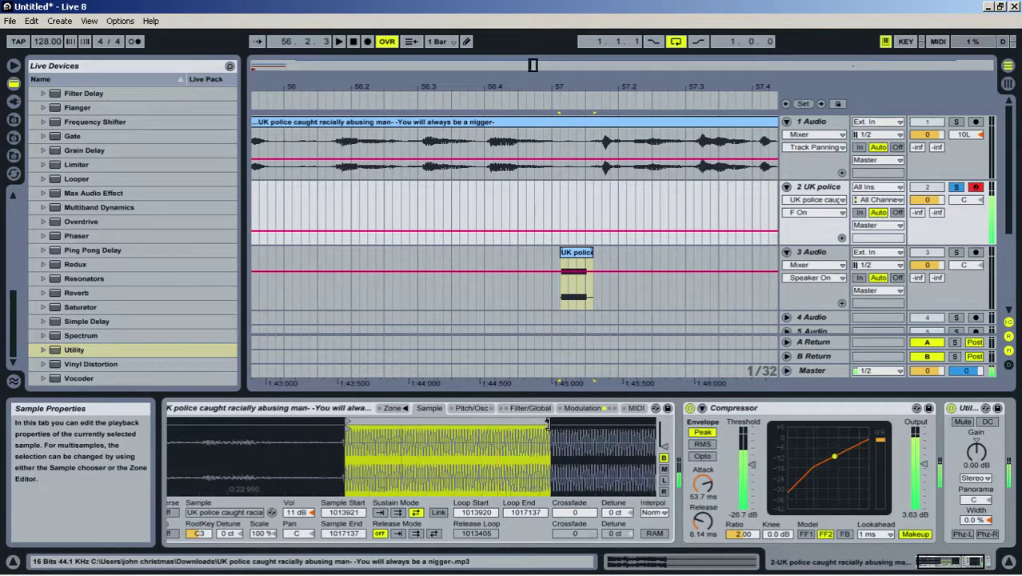
pyautogui.moveTo(547, 430); pyautogui.dragTo(562, 430)
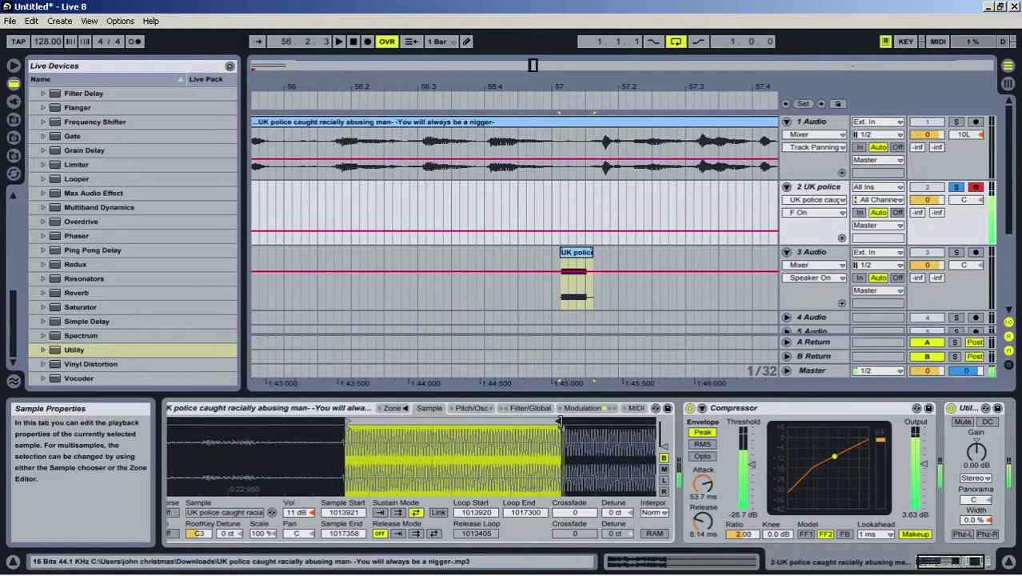
pyautogui.moveTo(351, 430); pyautogui.dragTo(353, 421)
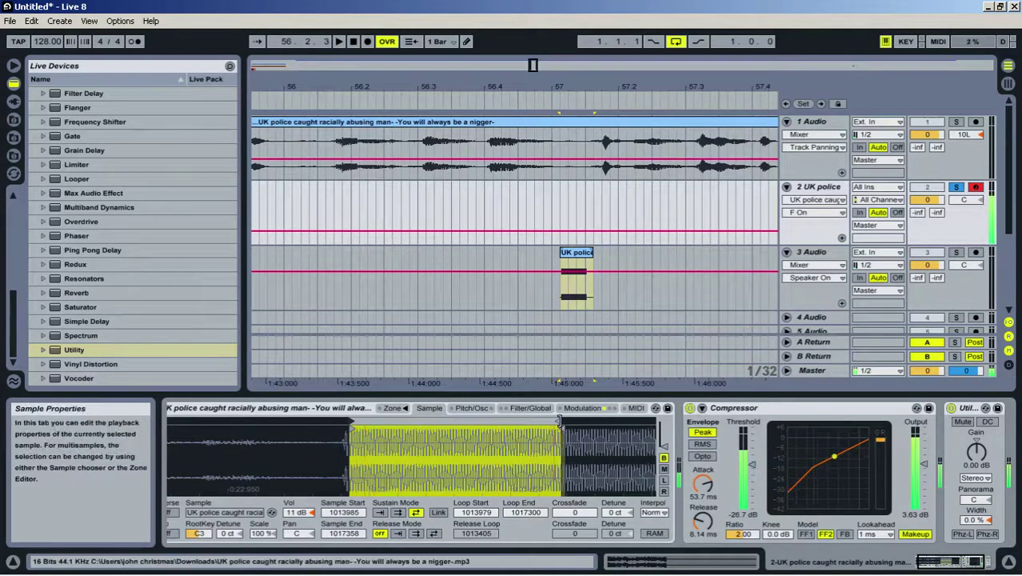
pyautogui.moveTo(561, 421)
pyautogui.mouseDown()
pyautogui.moveTo(544, 419)
pyautogui.moveTo(570, 421)
pyautogui.mouseUp()
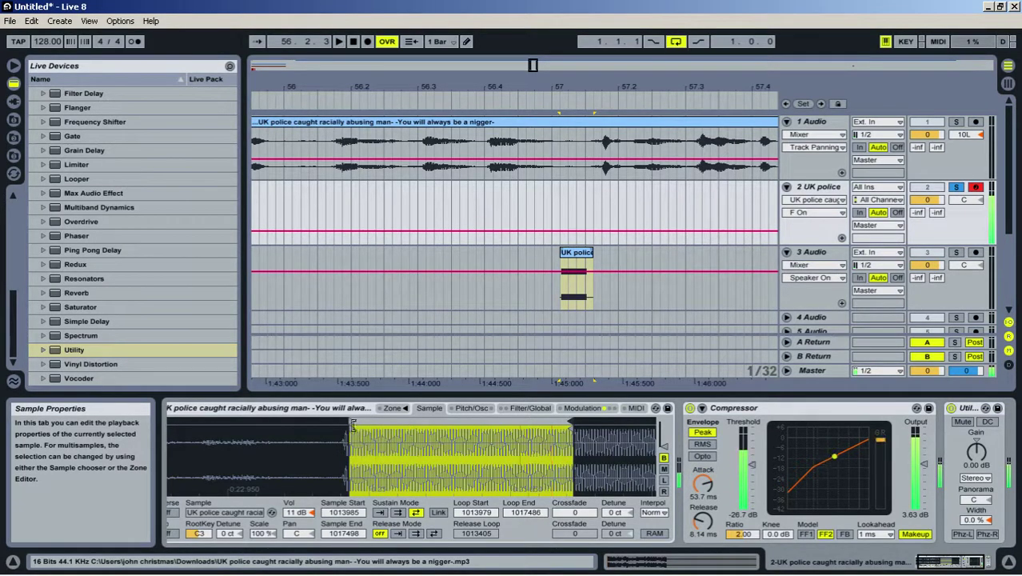
# Move Sampler's sample start to 1014557 and loop start to 1014439
pyautogui.moveTo(352, 423); pyautogui.dragTo(358, 432)
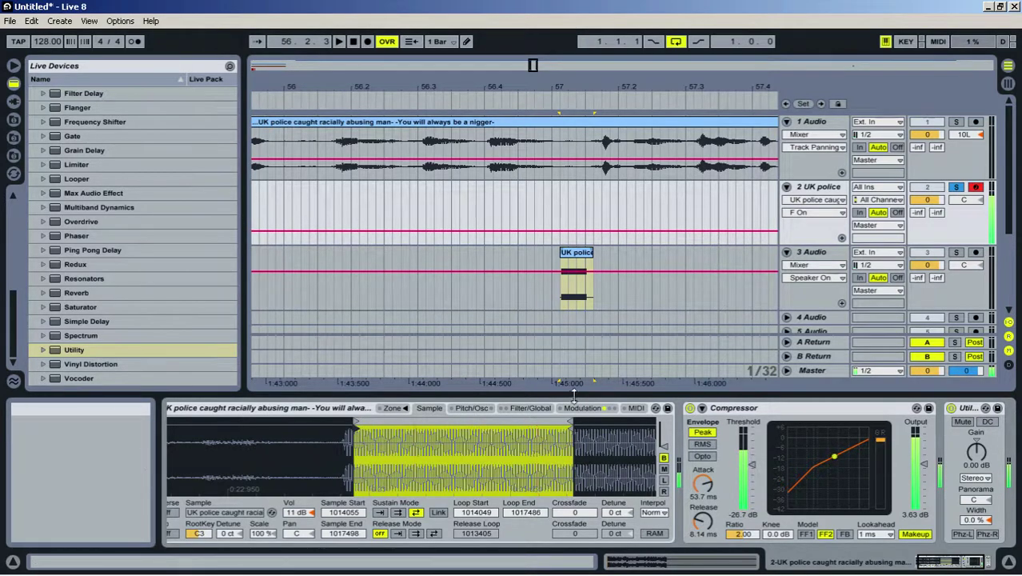
pyautogui.moveTo(573, 392); pyautogui.dragTo(727, 560)
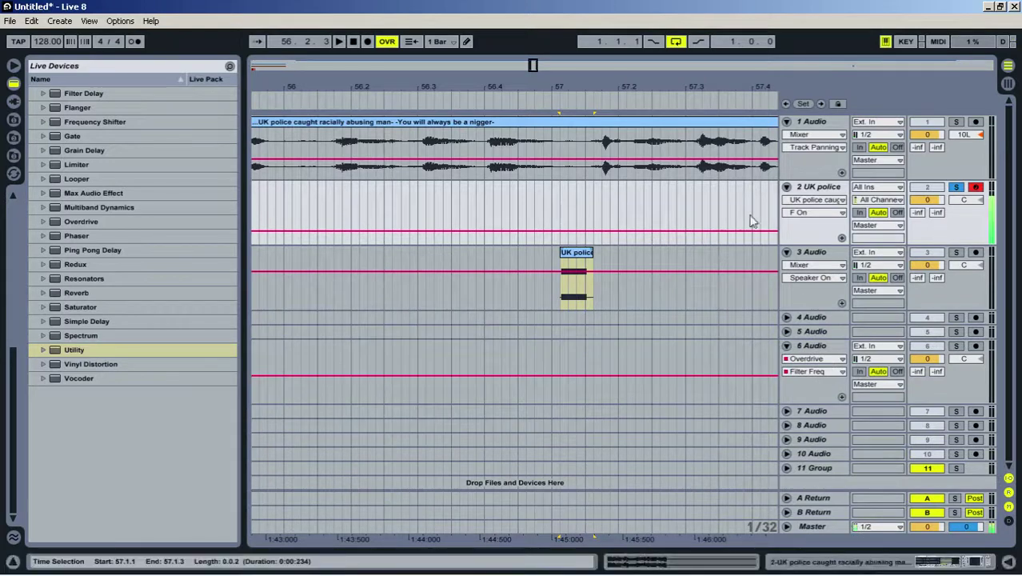
pyautogui.doubleClick(817, 189)
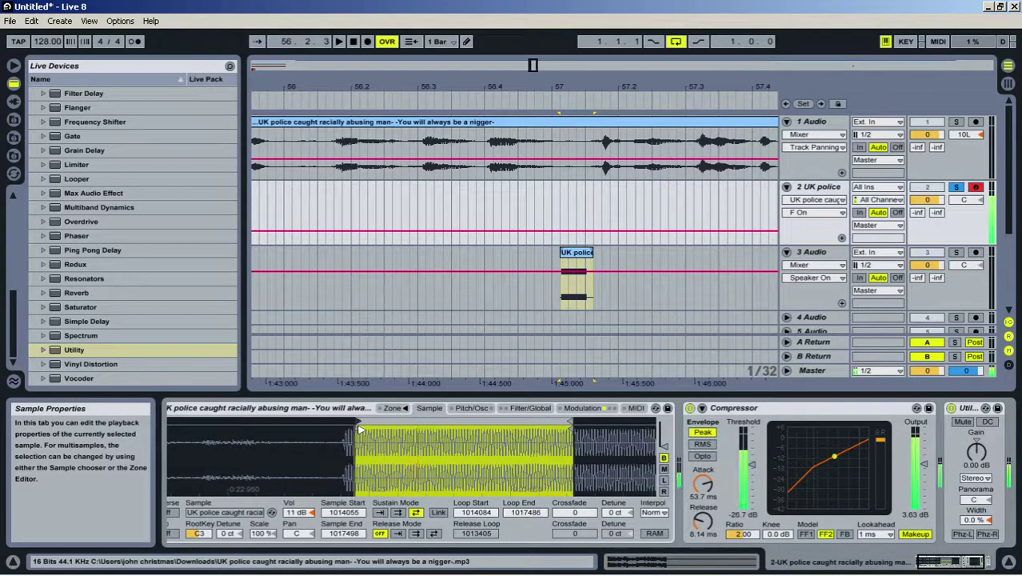
pyautogui.moveTo(358, 425)
pyautogui.mouseDown()
pyautogui.moveTo(391, 436)
pyautogui.moveTo(387, 428)
pyautogui.mouseUp()
# Add an EQ Eight after the Utility, with band 1 as a low cut at 66.8 Hz and band 4 as a high cut, and collapse it
pyautogui.scroll(5, 159, 315)
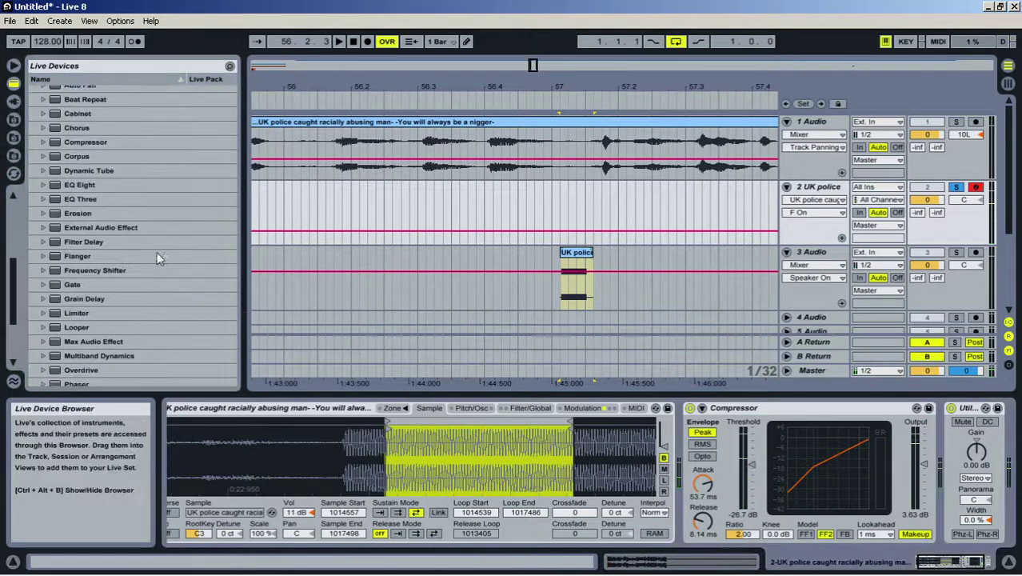
pyautogui.doubleClick(86, 184)
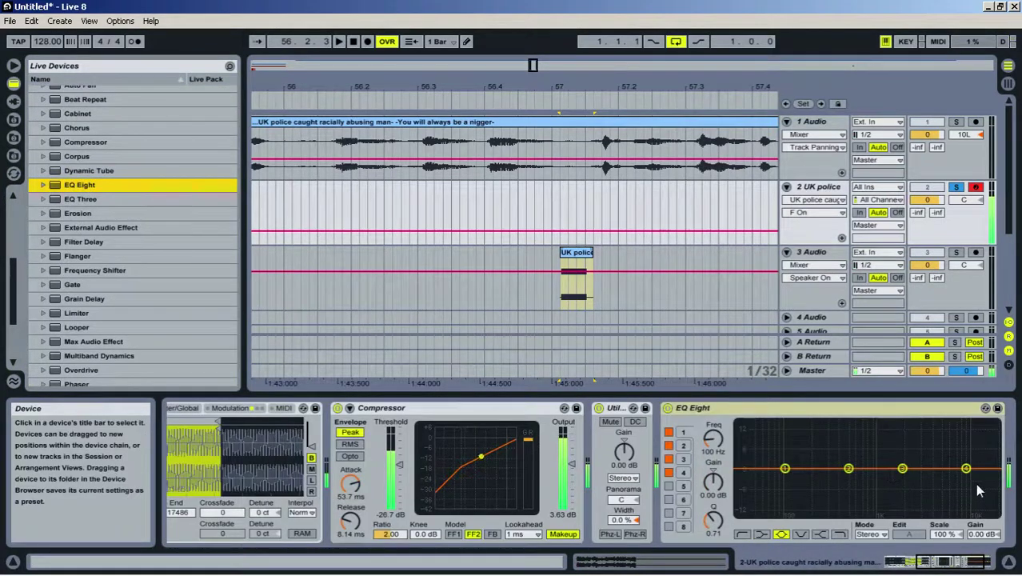
pyautogui.moveTo(966, 469); pyautogui.dragTo(768, 474)
pyautogui.click(840, 533)
pyautogui.click(743, 535)
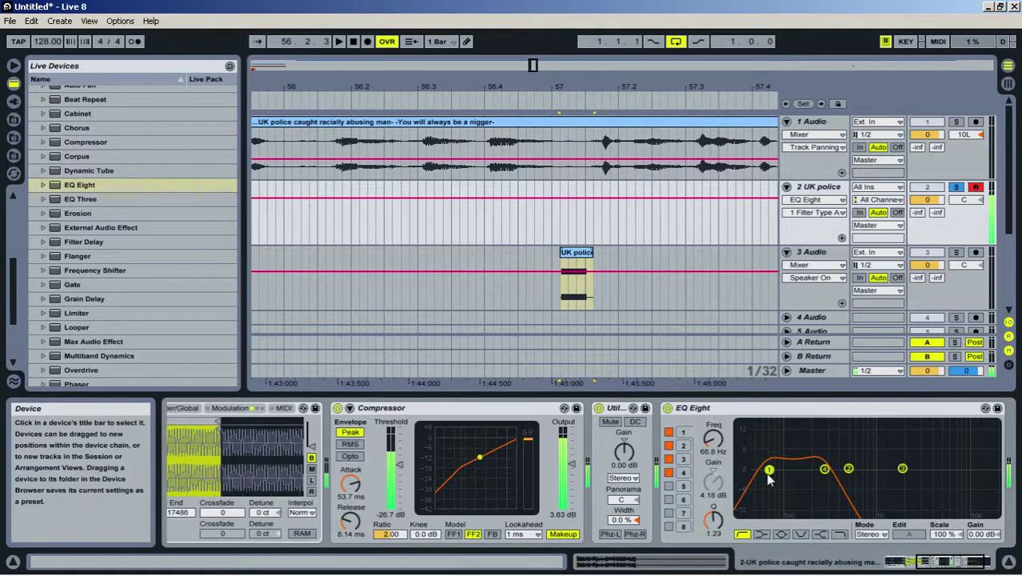
pyautogui.doubleClick(757, 411)
# Show the looped first bar of the arrangement and set its fixed grid to 1/4
pyautogui.moveTo(753, 395); pyautogui.dragTo(754, 504)
pyautogui.click(836, 260)
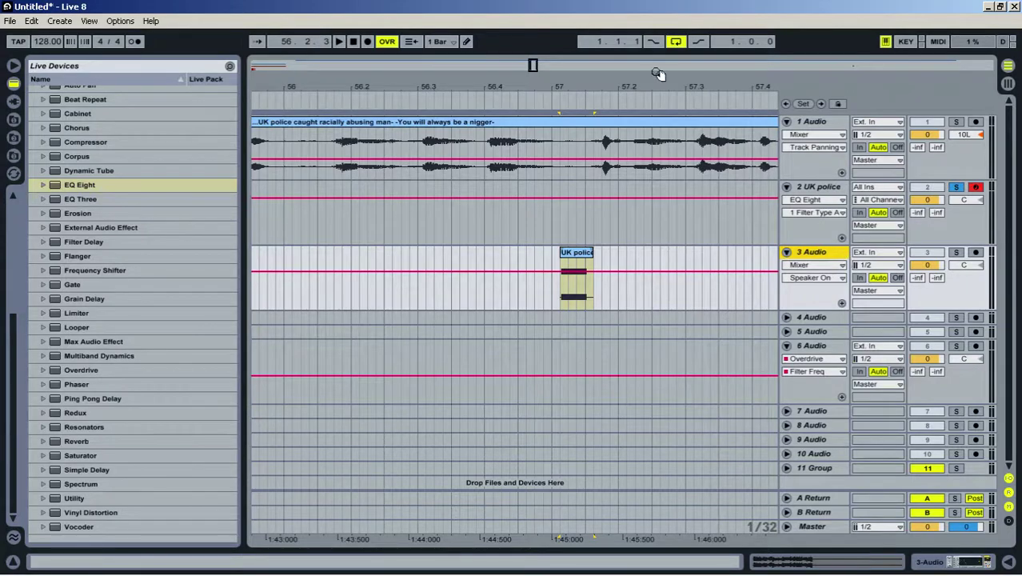
pyautogui.moveTo(636, 89); pyautogui.dragTo(449, 84)
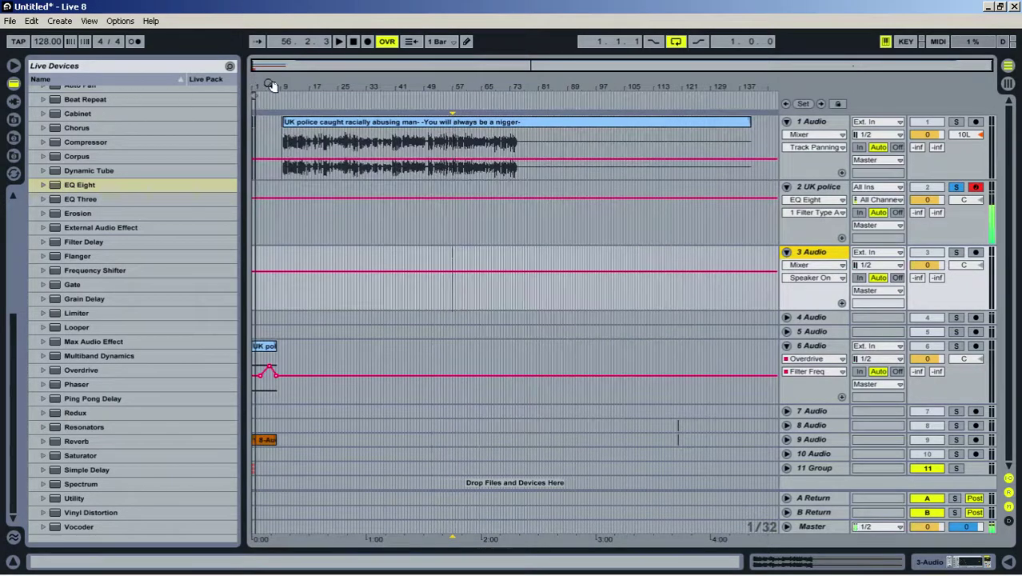
pyautogui.moveTo(268, 85); pyautogui.dragTo(273, 85)
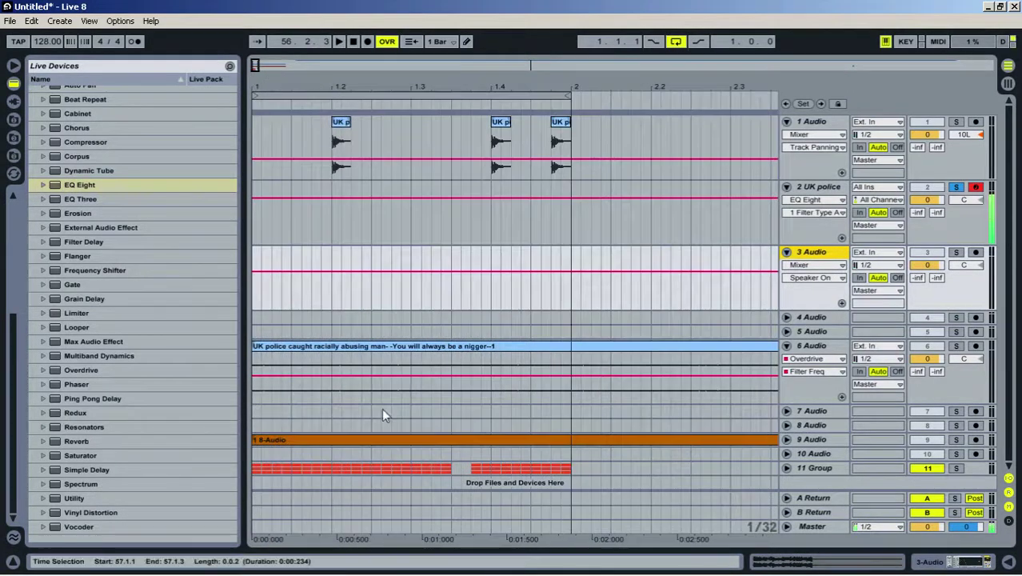
pyautogui.rightClick(296, 301)
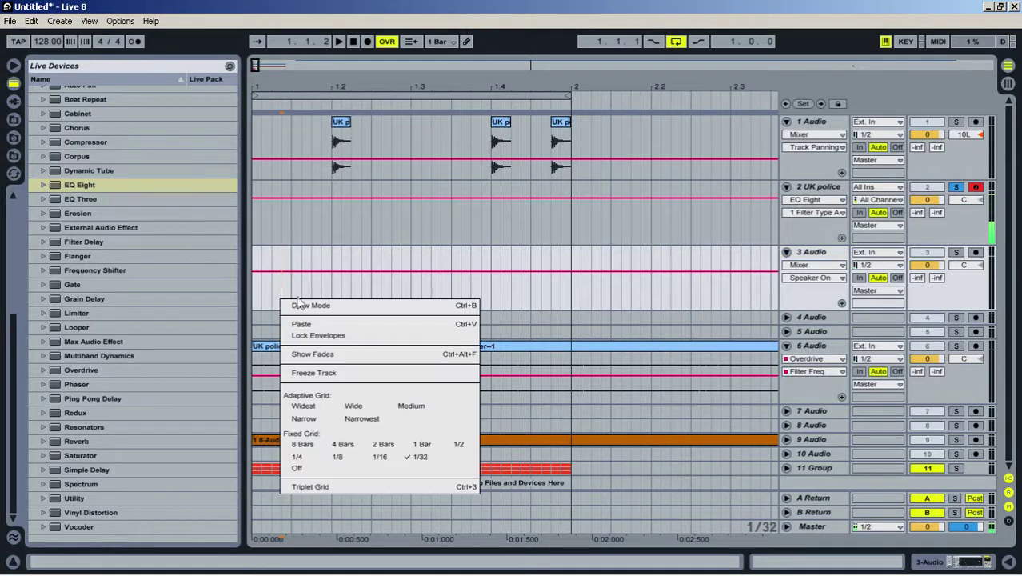
pyautogui.click(297, 457)
# Unsolo the UK police track and play the beat from the start of bar 1
pyautogui.click(264, 301)
pyautogui.press('space')
pyautogui.press('space')
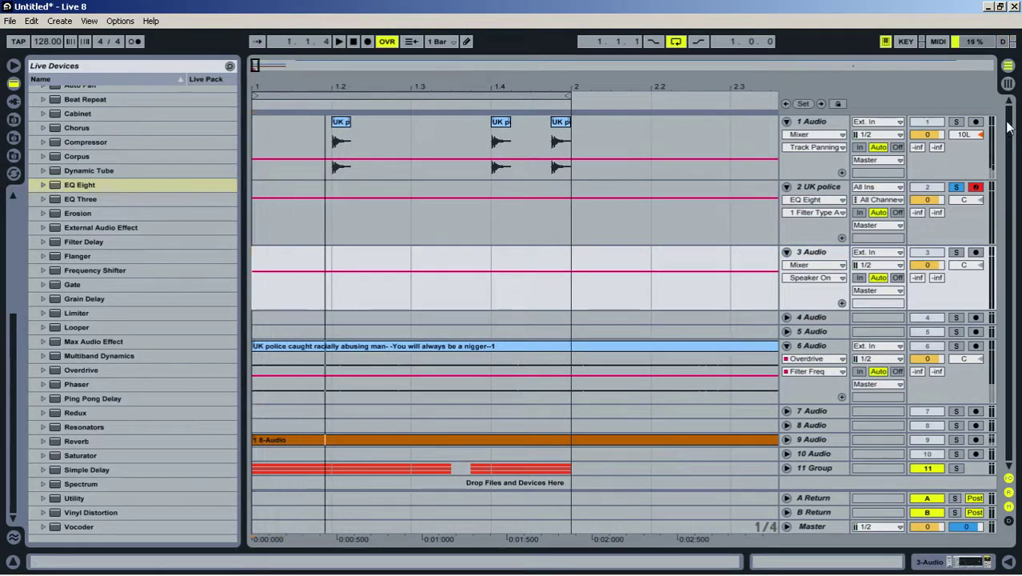
pyautogui.click(957, 187)
pyautogui.press('space')
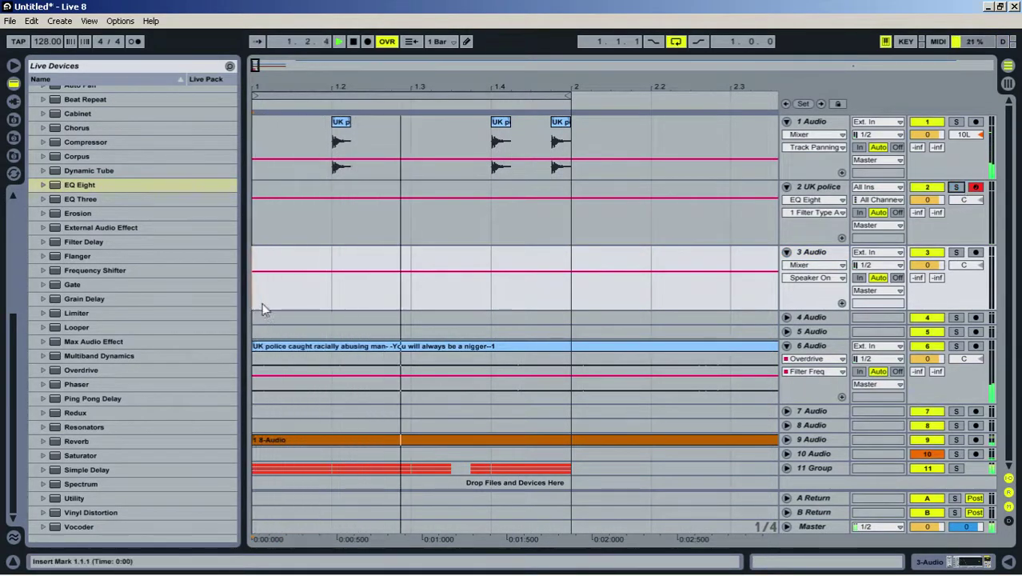
# Create an empty one-bar MIDI clip from 1.1.1 to 2.1.1 on the UK police track
pyautogui.moveTo(263, 309); pyautogui.dragTo(336, 304)
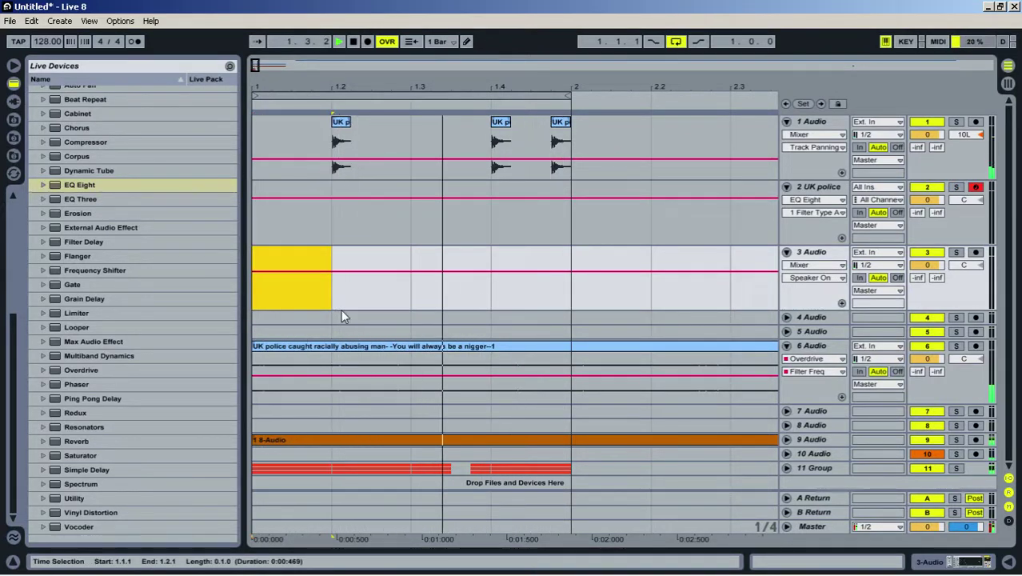
pyautogui.moveTo(296, 218); pyautogui.dragTo(587, 212)
pyautogui.doubleClick(278, 193)
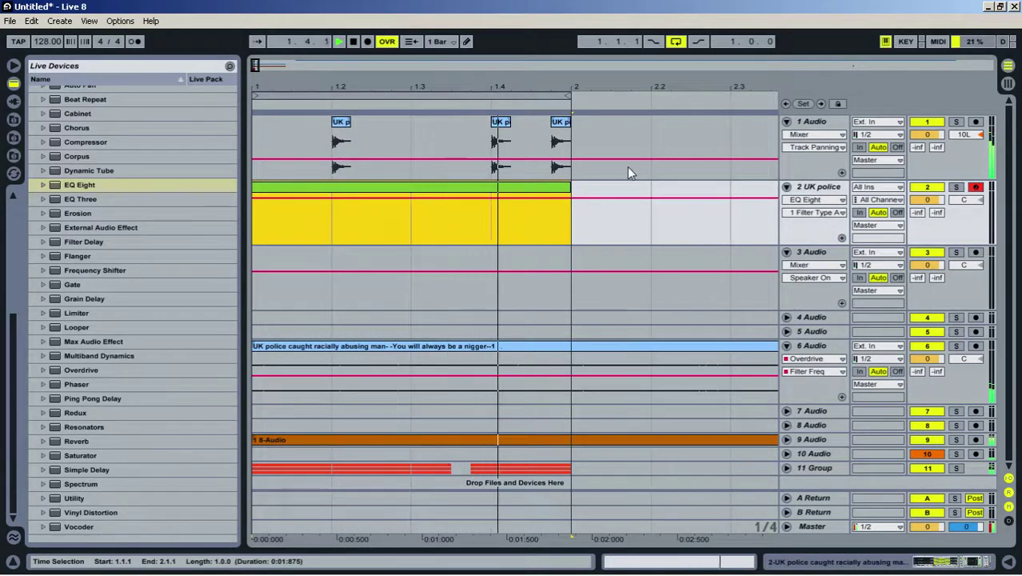
# In the new MIDI clip, add a C-1 note at 1.1.1 and lengthen it to a quarter note on a 1/4 grid
pyautogui.doubleClick(438, 190)
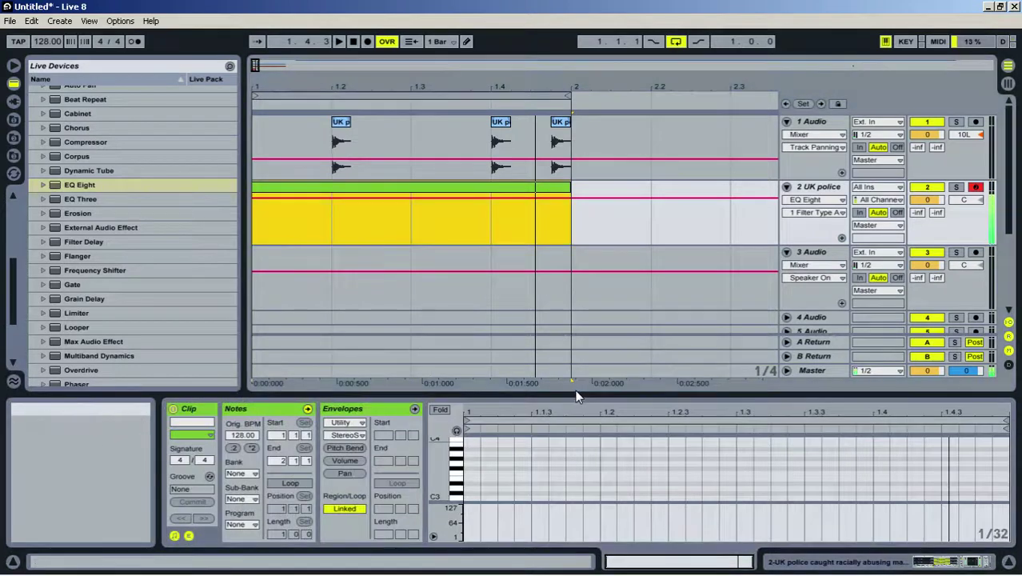
pyautogui.moveTo(576, 395); pyautogui.dragTo(572, 137)
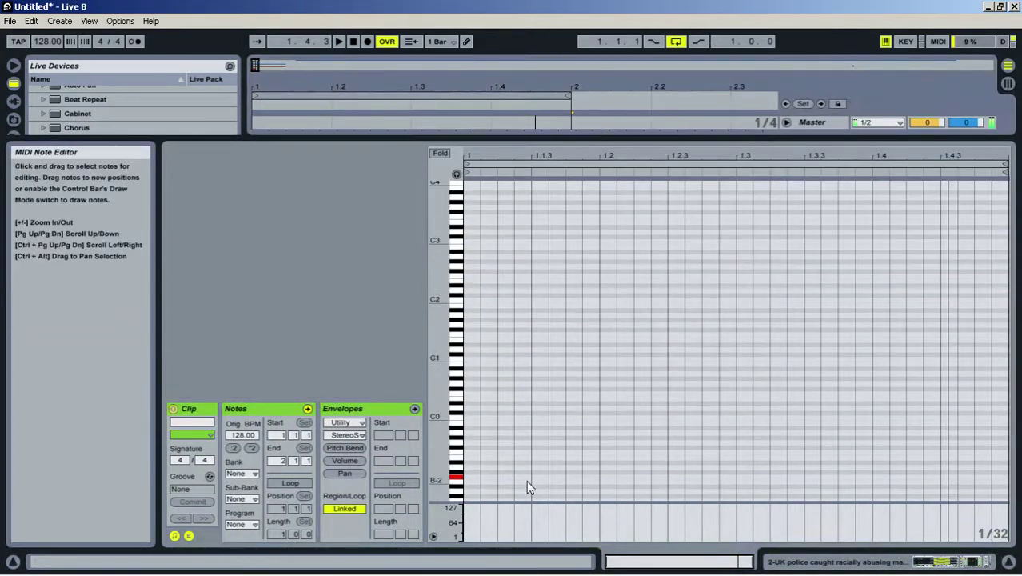
pyautogui.doubleClick(474, 479)
pyautogui.rightClick(546, 435)
pyautogui.click(560, 368)
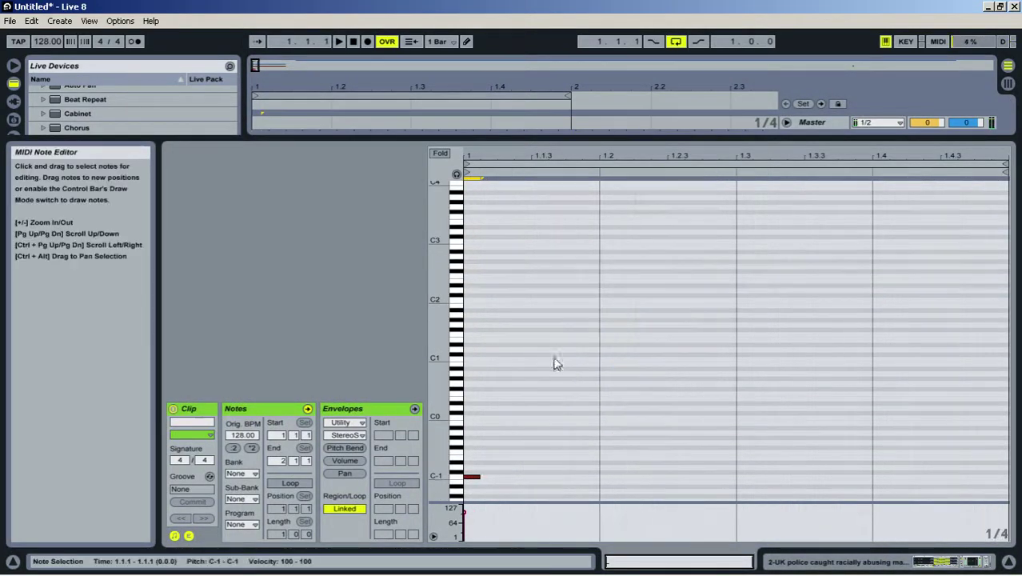
pyautogui.click(484, 493)
pyautogui.moveTo(480, 478); pyautogui.dragTo(599, 479)
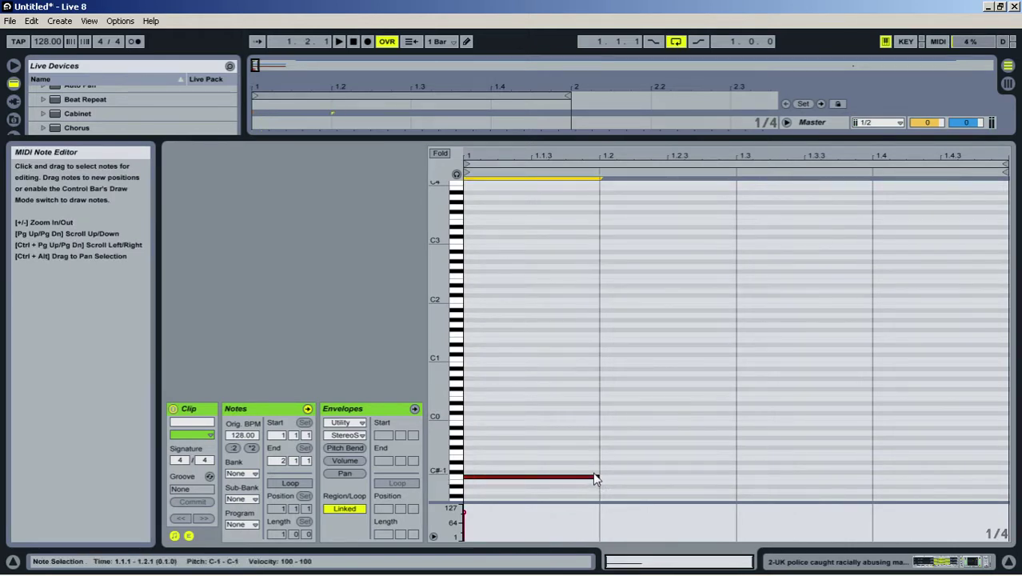
# Duplicate the C-1 quarter note three times to fill the bar and play it with the beat while showing the track's devices
pyautogui.hotkey('ctrl', 'd')
pyautogui.hotkey('ctrl', 'd')
pyautogui.hotkey('ctrl', 'd')
pyautogui.press('space')
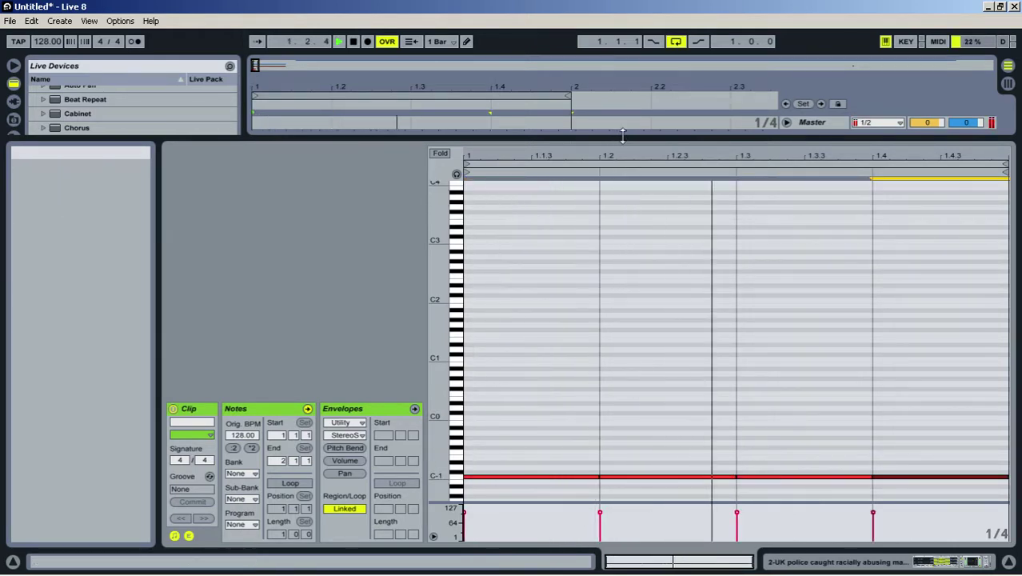
pyautogui.moveTo(623, 137); pyautogui.dragTo(760, 378)
pyautogui.doubleClick(835, 189)
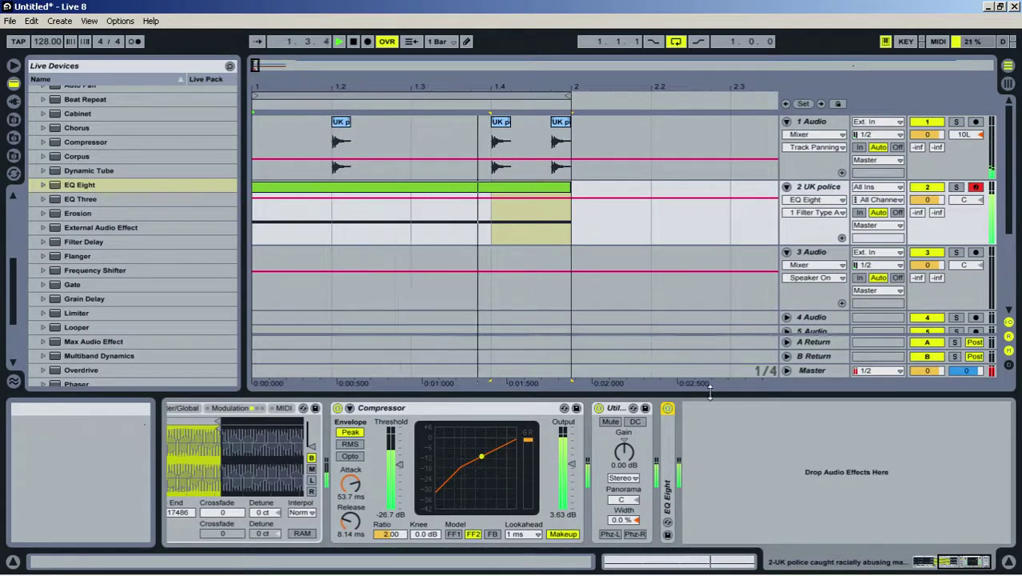
# Fold the UK police track and move it directly below the track holding the orange 8-Audio clip
pyautogui.moveTo(711, 394); pyautogui.dragTo(717, 571)
pyautogui.click(787, 188)
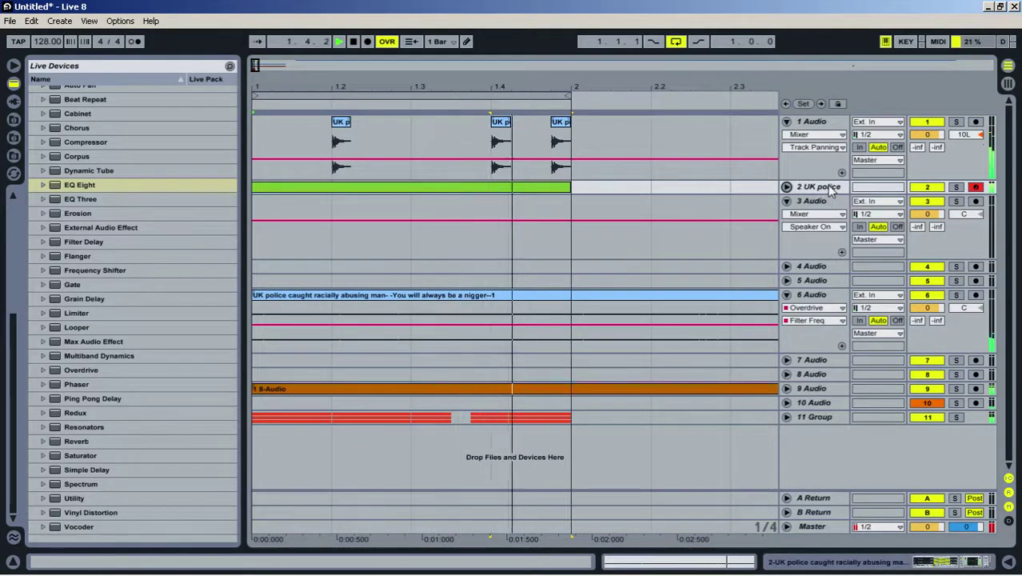
pyautogui.moveTo(832, 188); pyautogui.dragTo(832, 390)
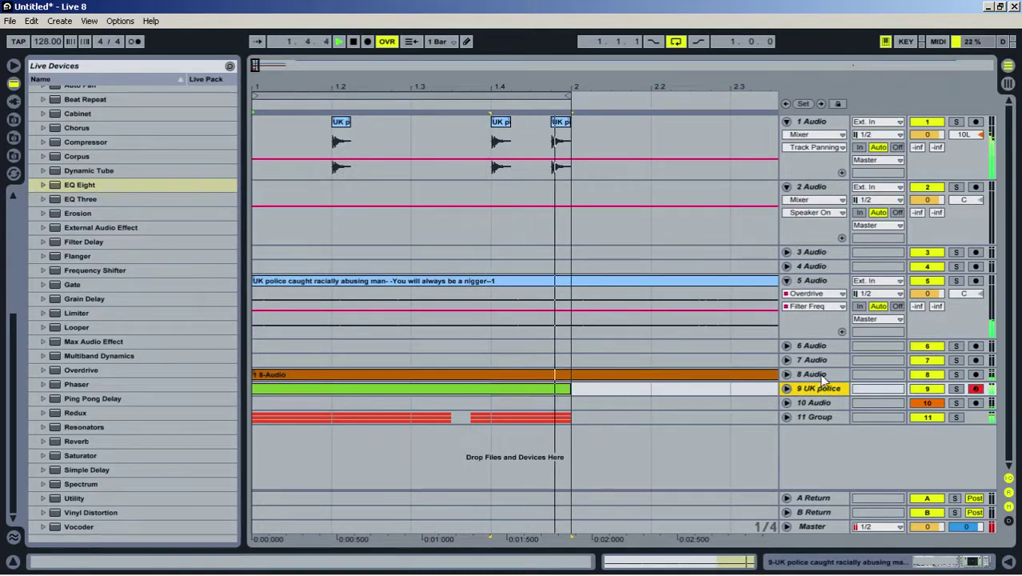
# Group the 8 Audio and UK police tracks, name the group "kick bass tock" and fold it
pyautogui.click(818, 377)
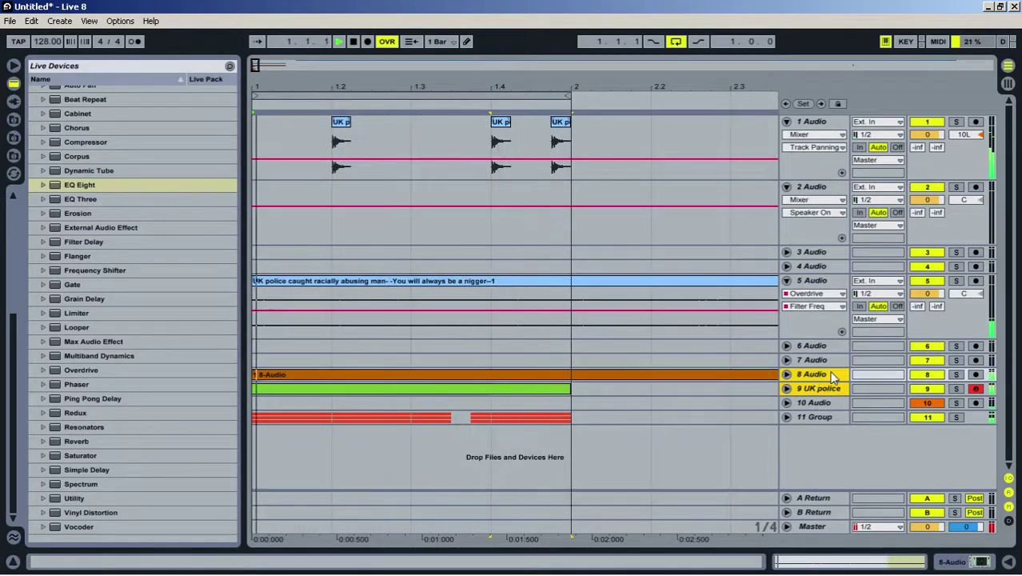
pyautogui.hotkey('ctrl', 'g')
pyautogui.hotkey('ctrl', 'r')
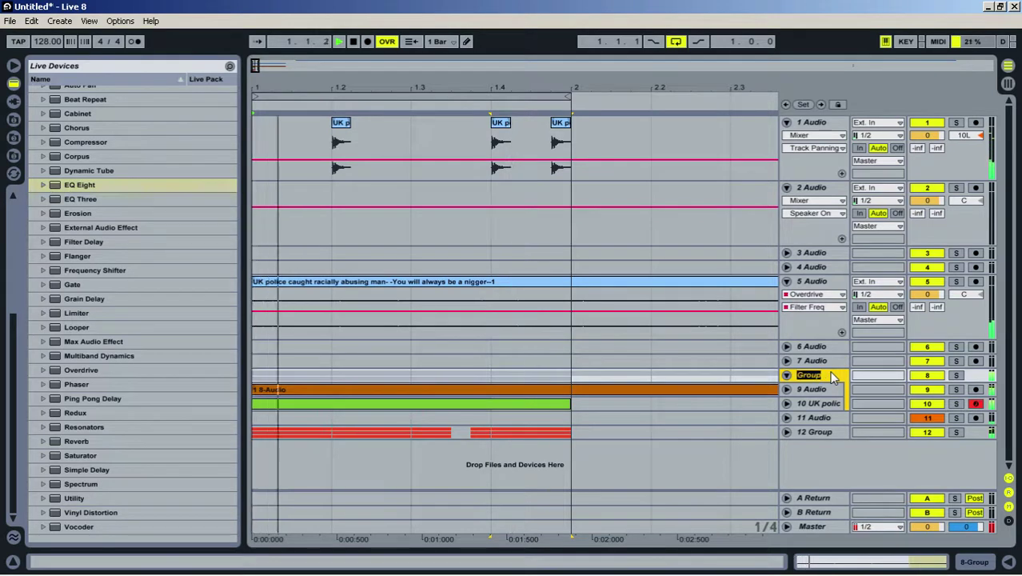
pyautogui.write('kick bas')
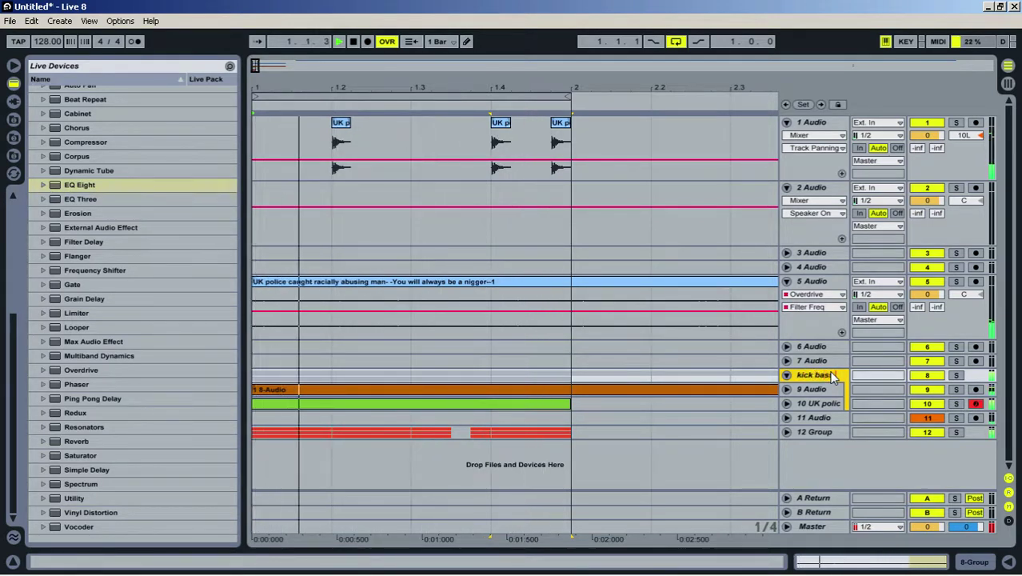
pyautogui.write('s rock')
pyautogui.press('Return')
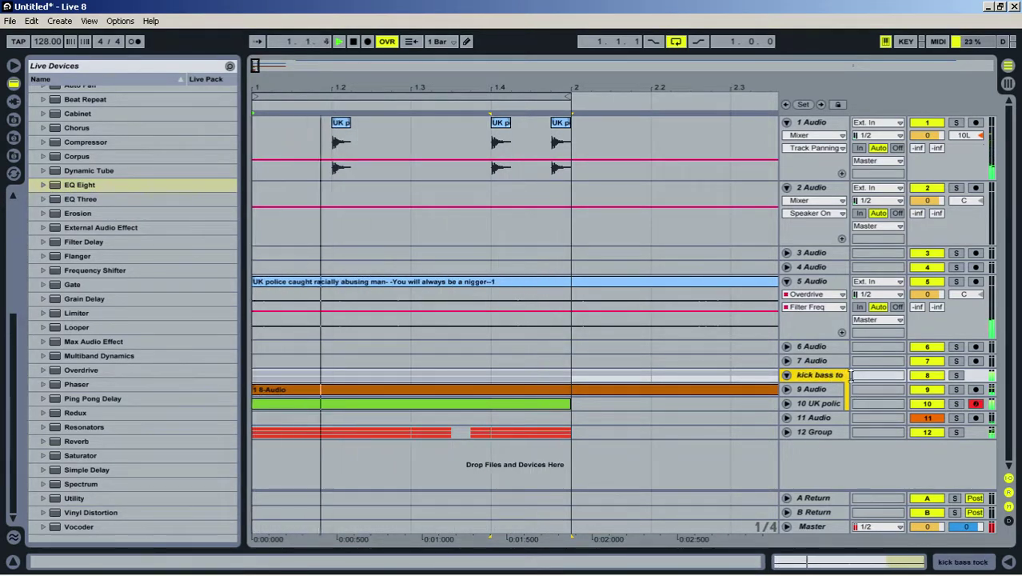
pyautogui.click(786, 375)
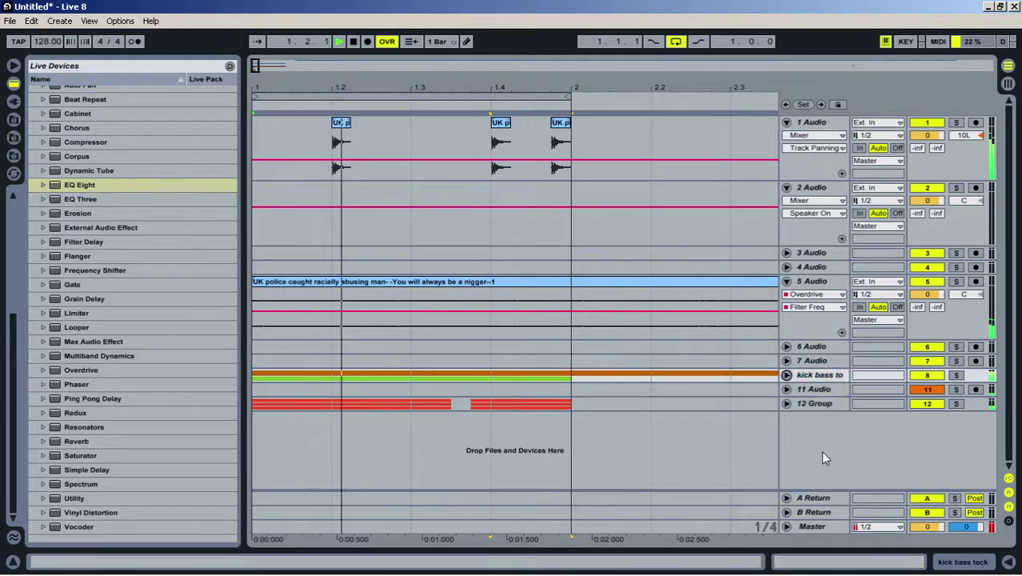
# Stop the beat and audition the long vocal clip on 1 Audio around bar 10 to locate another short slice
pyautogui.click(786, 122)
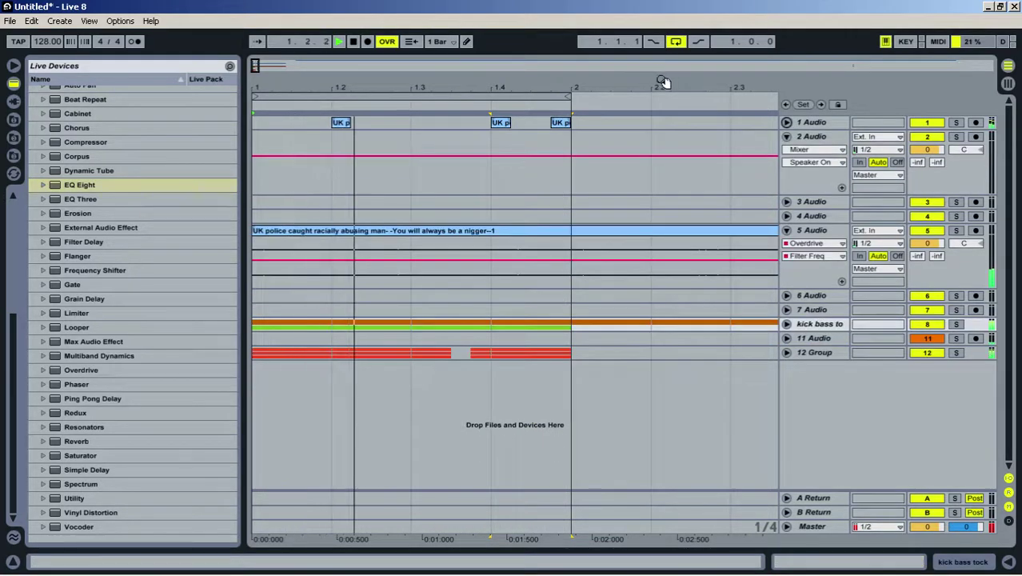
pyautogui.moveTo(728, 99); pyautogui.dragTo(729, 80)
pyautogui.press('space')
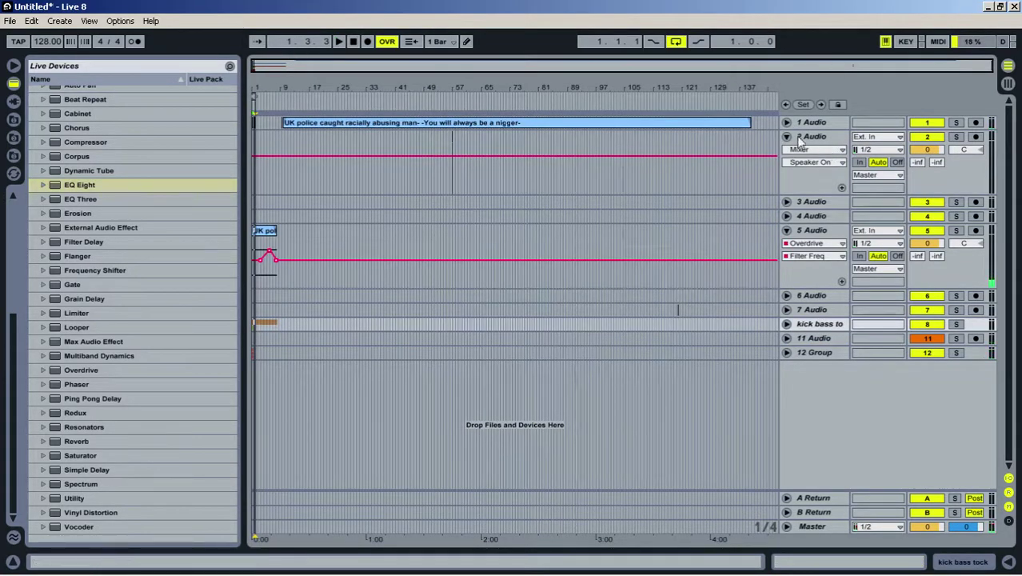
pyautogui.click(786, 123)
pyautogui.moveTo(280, 84); pyautogui.dragTo(448, 86)
pyautogui.click(473, 95)
pyautogui.press('space')
pyautogui.press('space')
pyautogui.press('space')
pyautogui.press('space')
pyautogui.press('space')
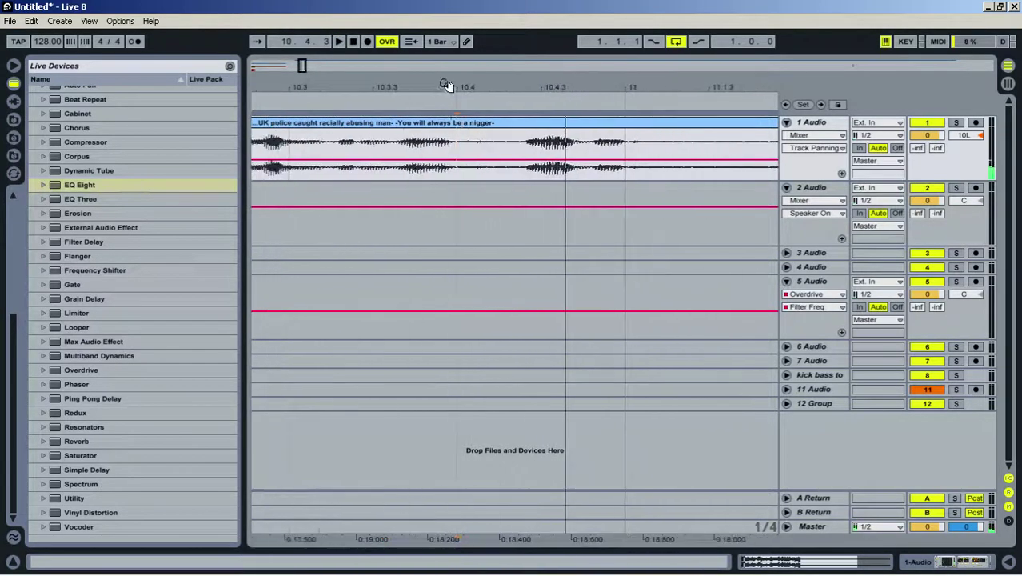
# Set the grid to 1/16 and move the vocal slice from 10.3.4 to 10.4.1 from 1 Audio to 2 Audio
pyautogui.rightClick(468, 182)
pyautogui.click(571, 325)
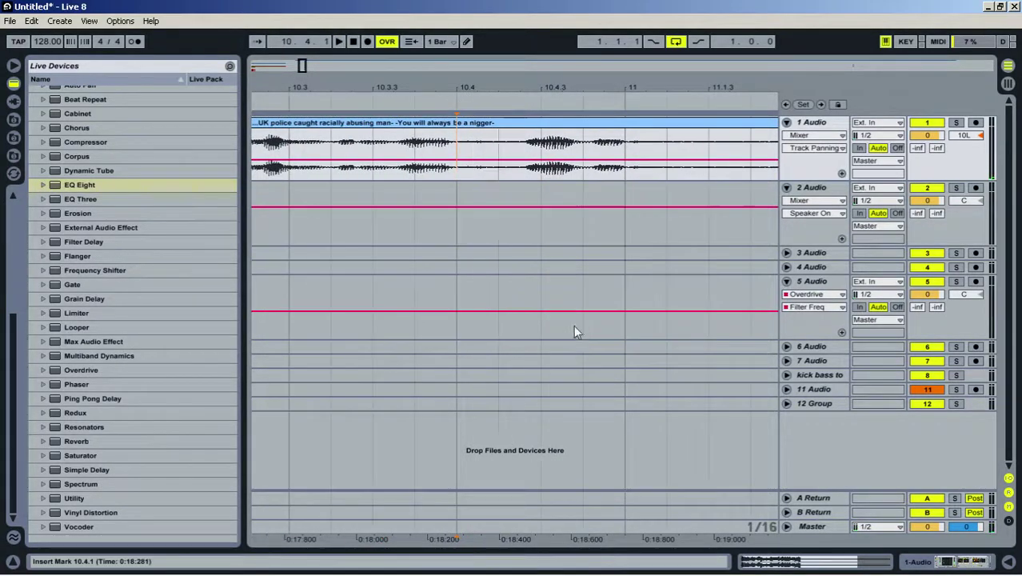
pyautogui.moveTo(454, 142); pyautogui.dragTo(436, 192)
pyautogui.moveTo(391, 86); pyautogui.dragTo(542, 76)
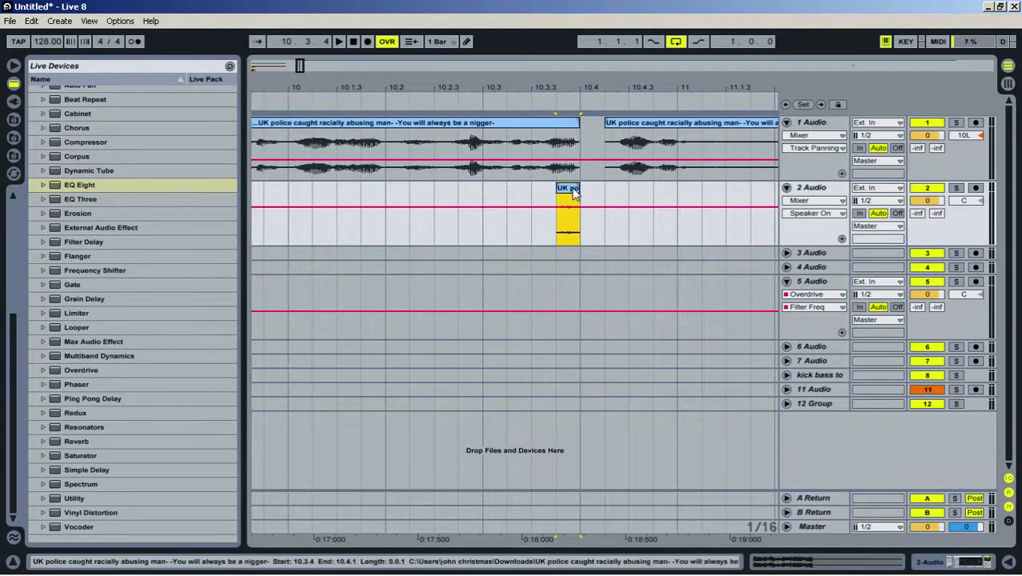
# Cut the slice, paste it at 1.1.2 on 2 Audio and play the beat with it
pyautogui.rightClick(574, 190)
pyautogui.click(602, 206)
pyautogui.moveTo(339, 96); pyautogui.dragTo(382, 466)
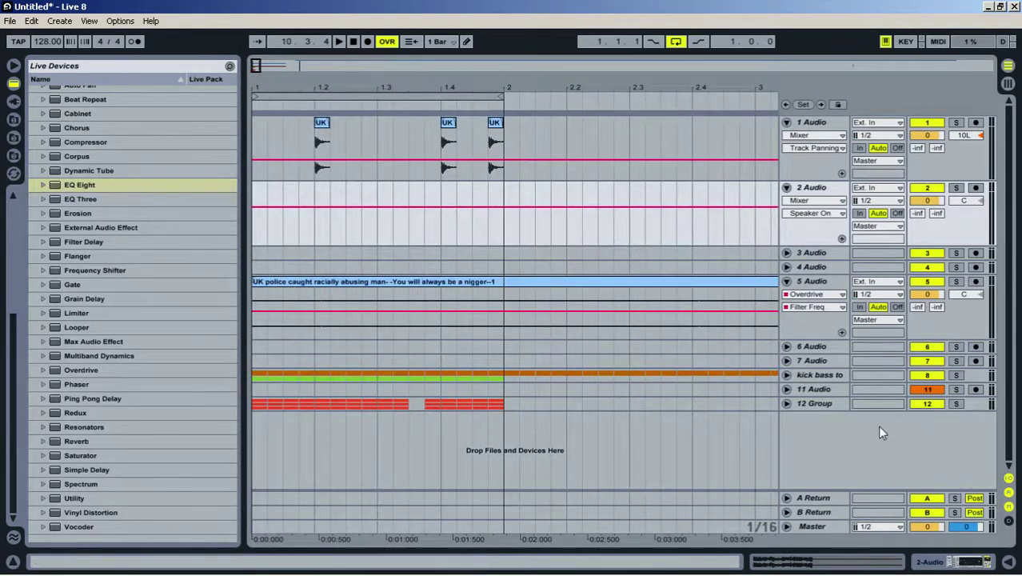
pyautogui.rightClick(268, 193)
pyautogui.click(289, 196)
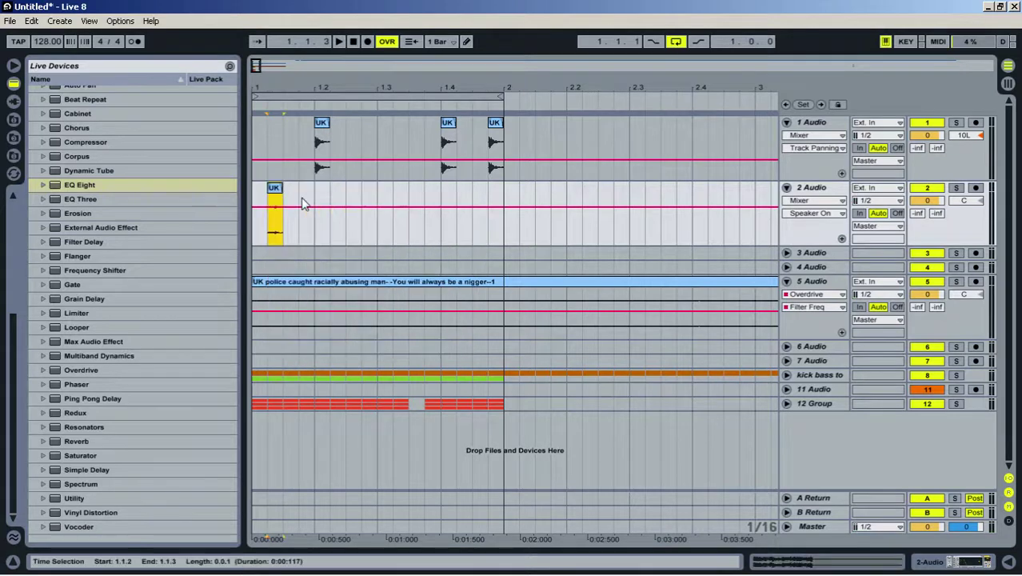
pyautogui.press('space')
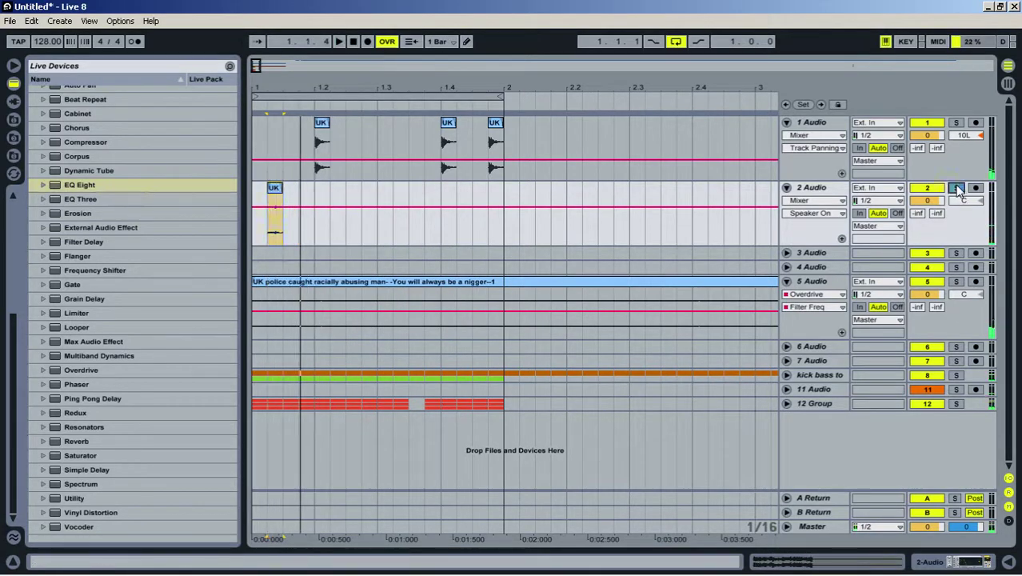
pyautogui.click(958, 188)
pyautogui.click(958, 188)
pyautogui.press('space')
# Insert a new audio track below 12 Group, move the slice onto it at 1.1.3 and play the result
pyautogui.rightClick(834, 452)
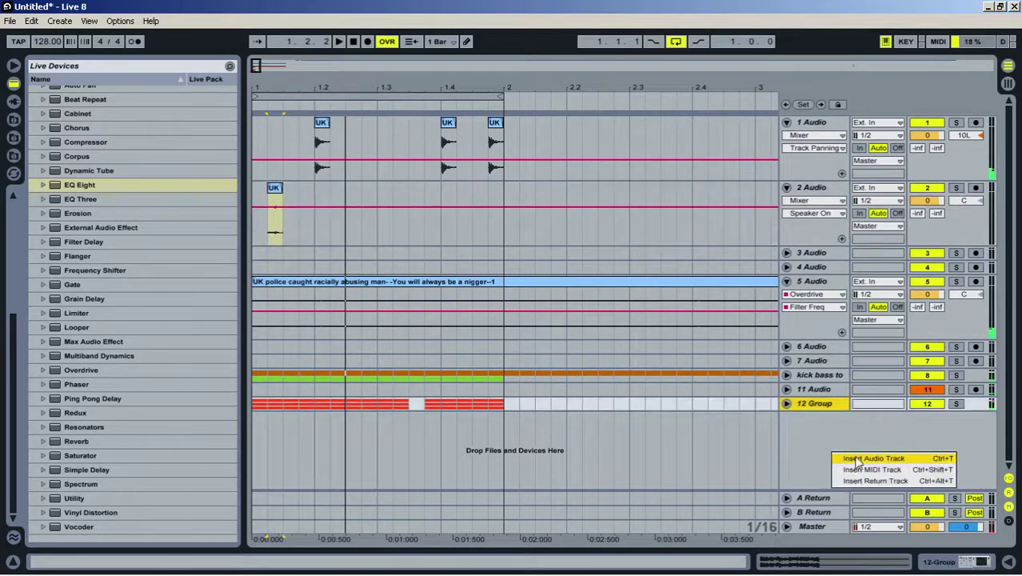
pyautogui.click(856, 462)
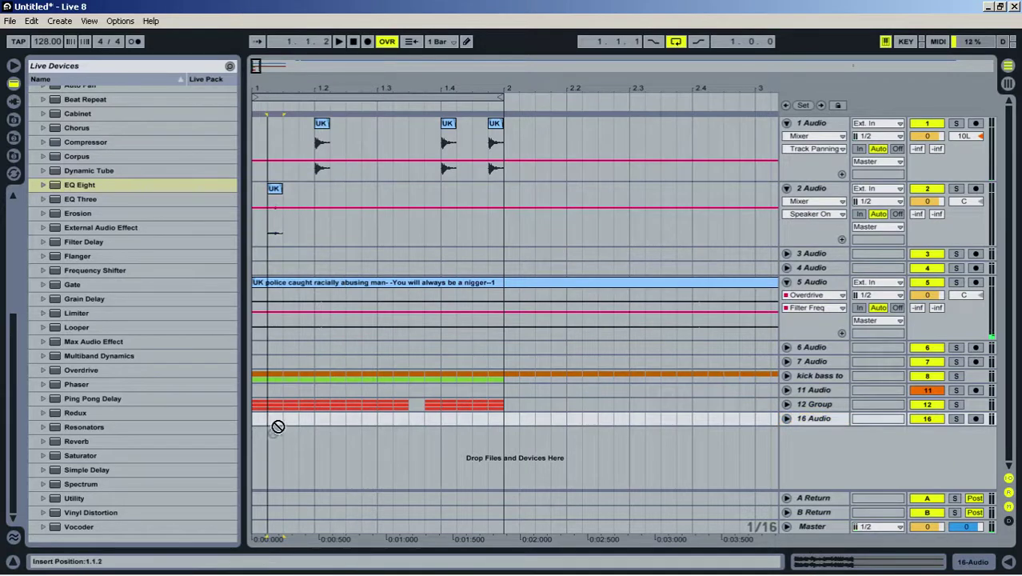
pyautogui.moveTo(278, 426)
pyautogui.mouseDown()
pyautogui.moveTo(258, 417)
pyautogui.moveTo(292, 417)
pyautogui.mouseUp()
pyautogui.press('space')
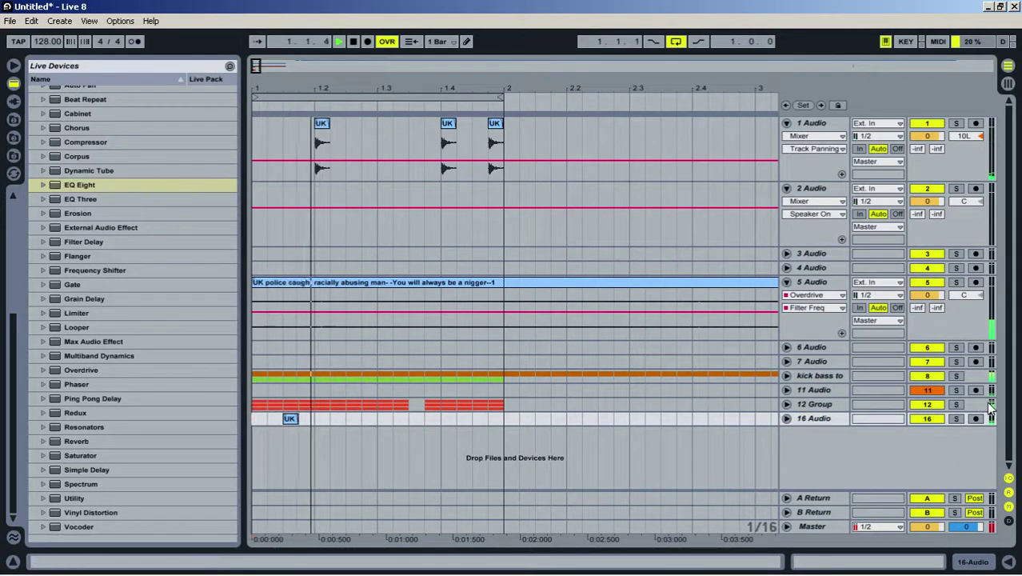
pyautogui.press('space')
# Duplicate the first beat of 16 Audio three times to fill bar 1 and play the beat from the start
pyautogui.moveTo(315, 420); pyautogui.dragTo(250, 423)
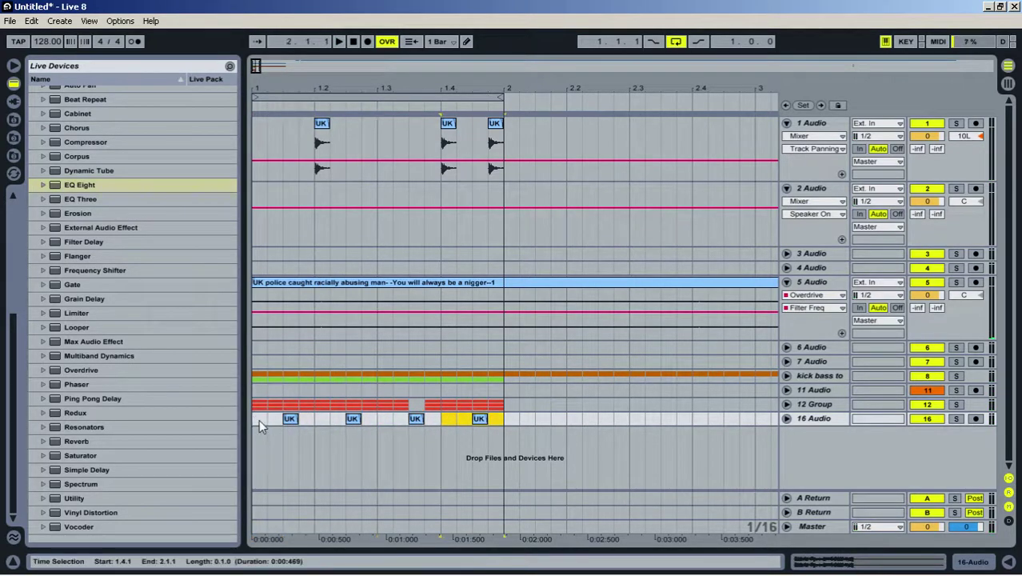
pyautogui.click(258, 420)
pyautogui.press('space')
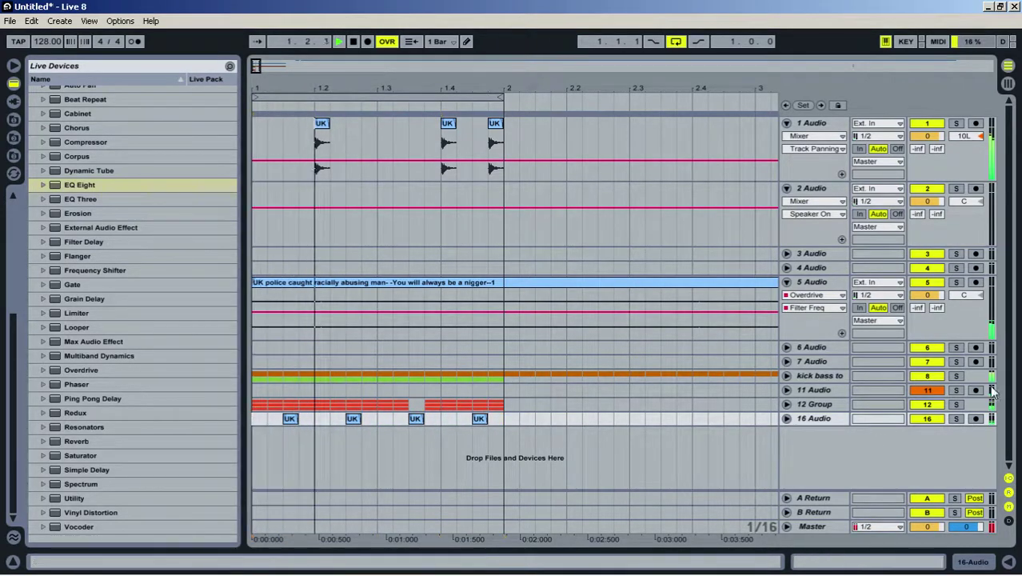
# Solo 16 Audio, show its device chain and add a Reverb to the track
pyautogui.click(955, 418)
pyautogui.doubleClick(827, 420)
pyautogui.moveTo(12, 288); pyautogui.dragTo(12, 292)
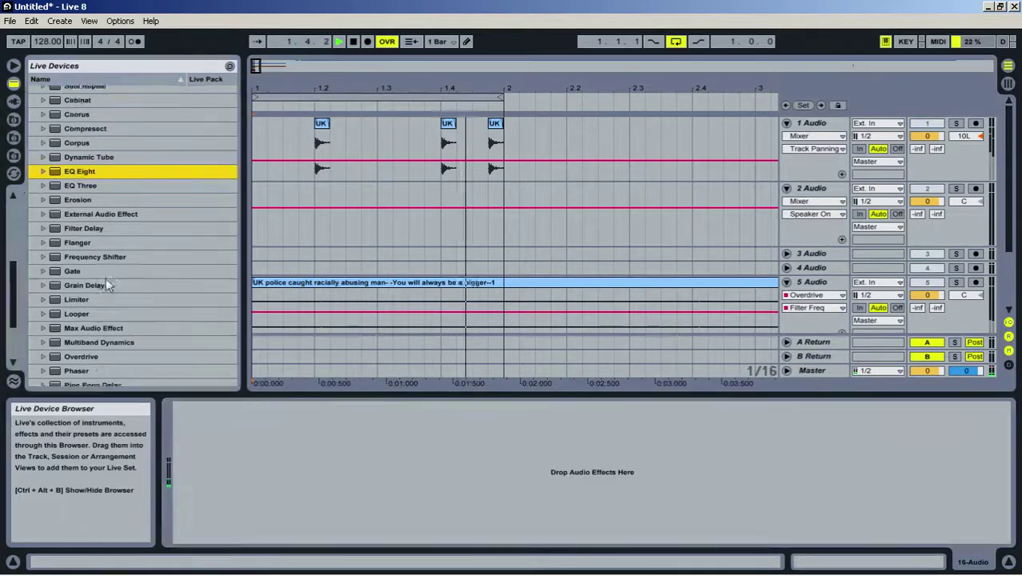
pyautogui.scroll(-3, 106, 284)
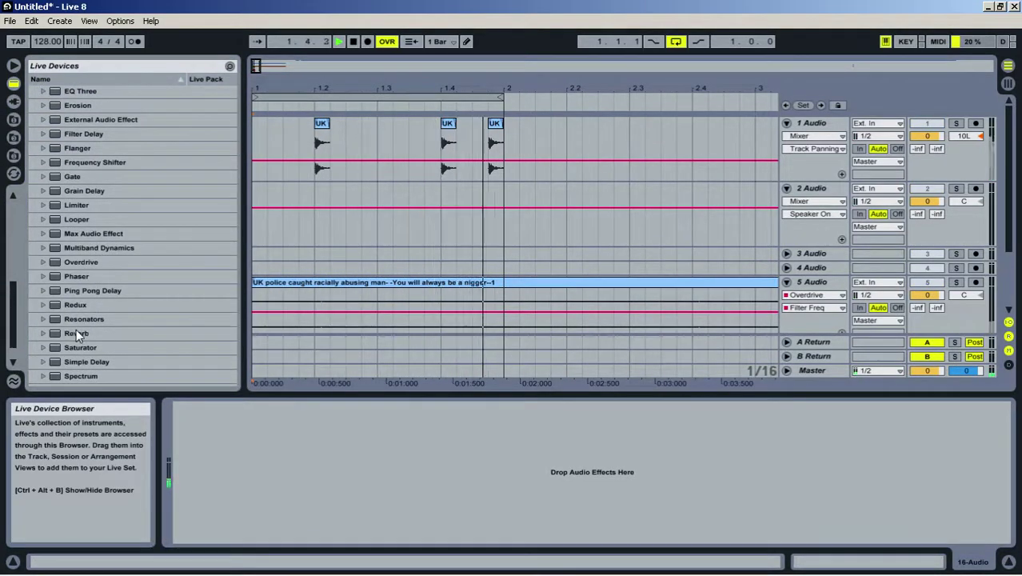
pyautogui.scroll(-4, 512, 240)
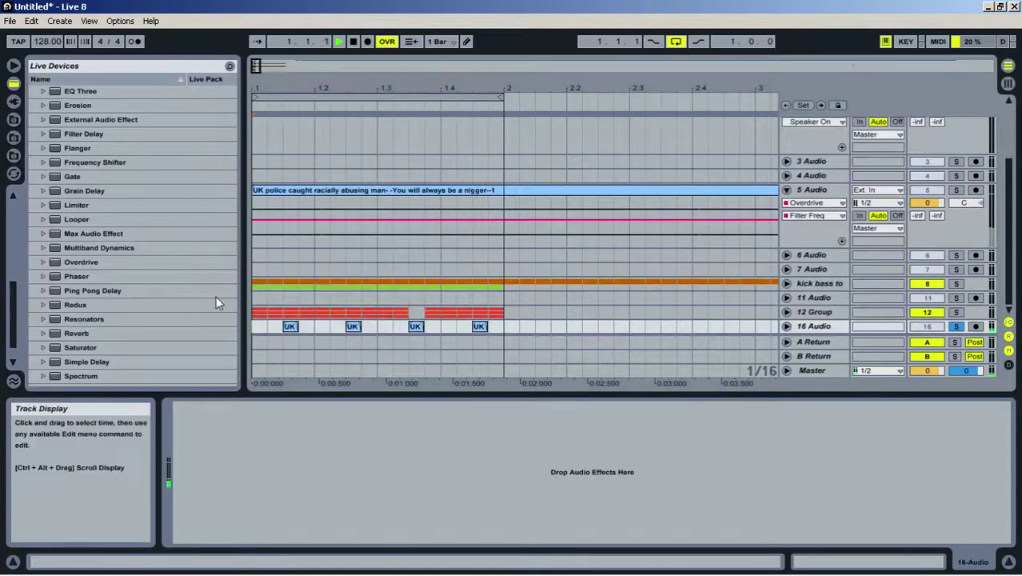
pyautogui.doubleClick(75, 333)
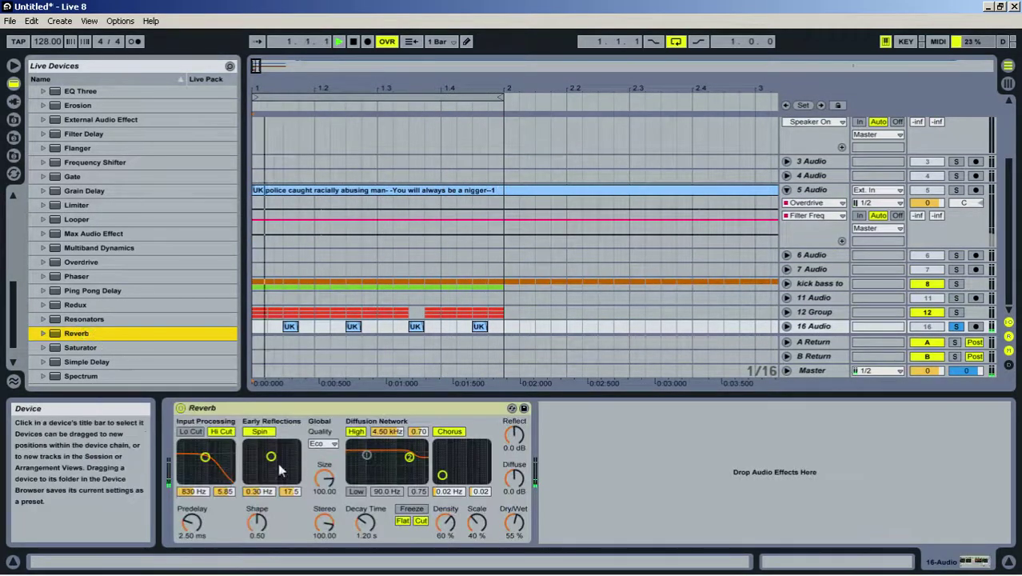
# Set the Reverb quality to High, switch its input from Hi Cut to Lo Cut and set the filter to 8.82 kHz, 7.23
pyautogui.click(323, 443)
pyautogui.click(321, 478)
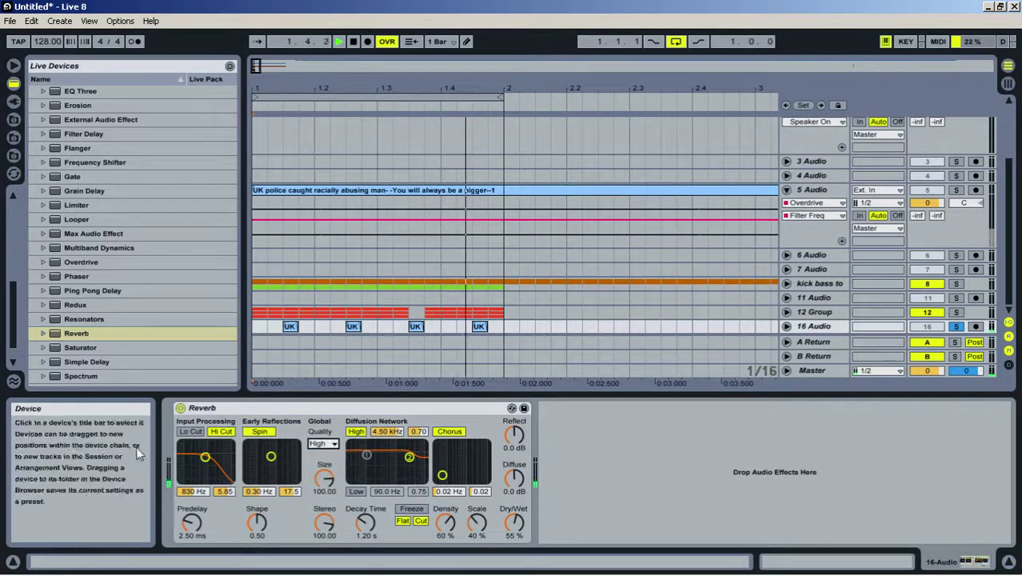
pyautogui.click(195, 432)
pyautogui.click(217, 432)
pyautogui.moveTo(206, 458); pyautogui.dragTo(225, 451)
# Pan the 16 Audio track to about 17R in the Session mixer and return to the Arrangement
pyautogui.press('Tab')
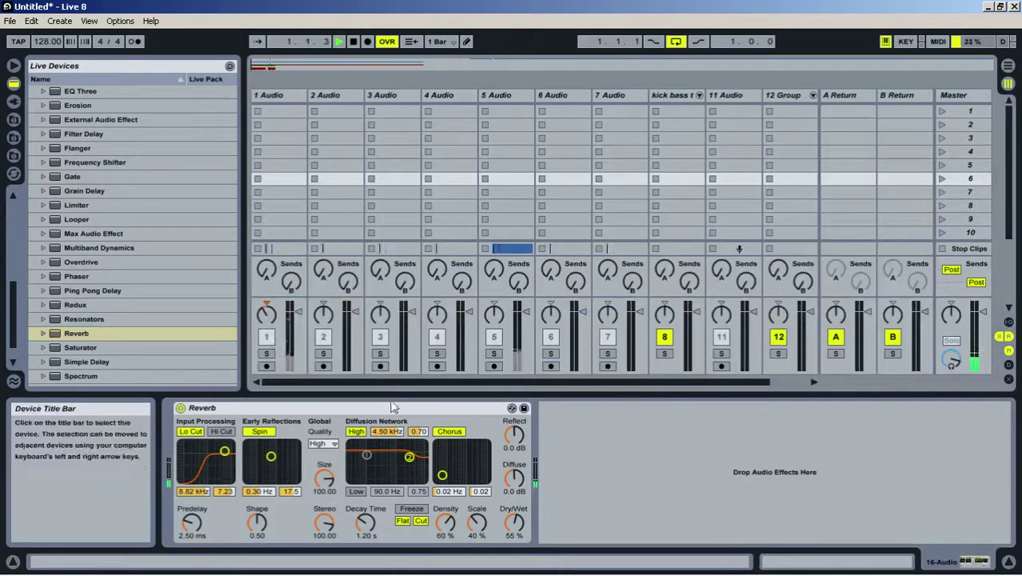
pyautogui.moveTo(588, 383); pyautogui.dragTo(628, 387)
pyautogui.moveTo(781, 323); pyautogui.dragTo(781, 309)
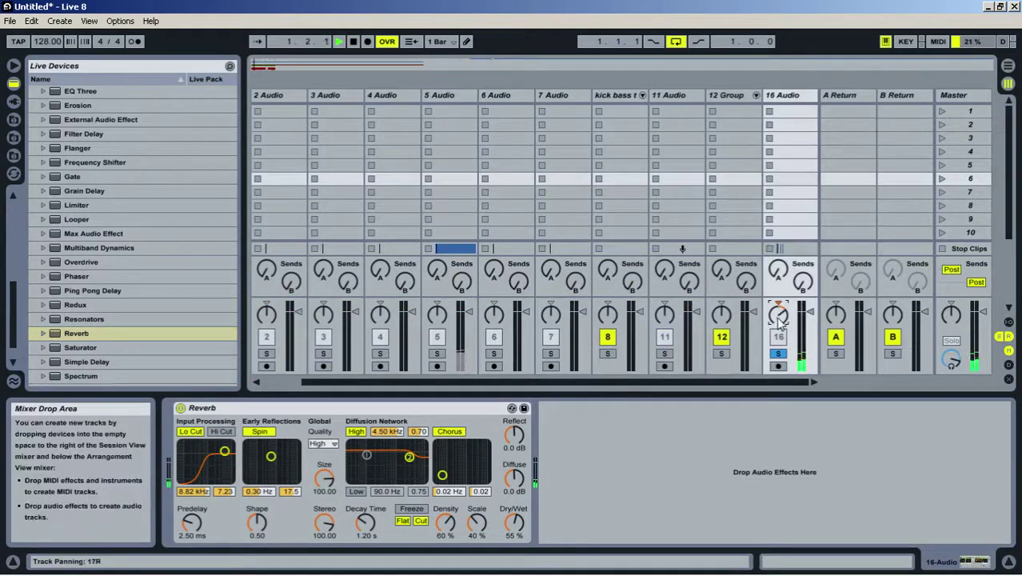
pyautogui.press('Tab')
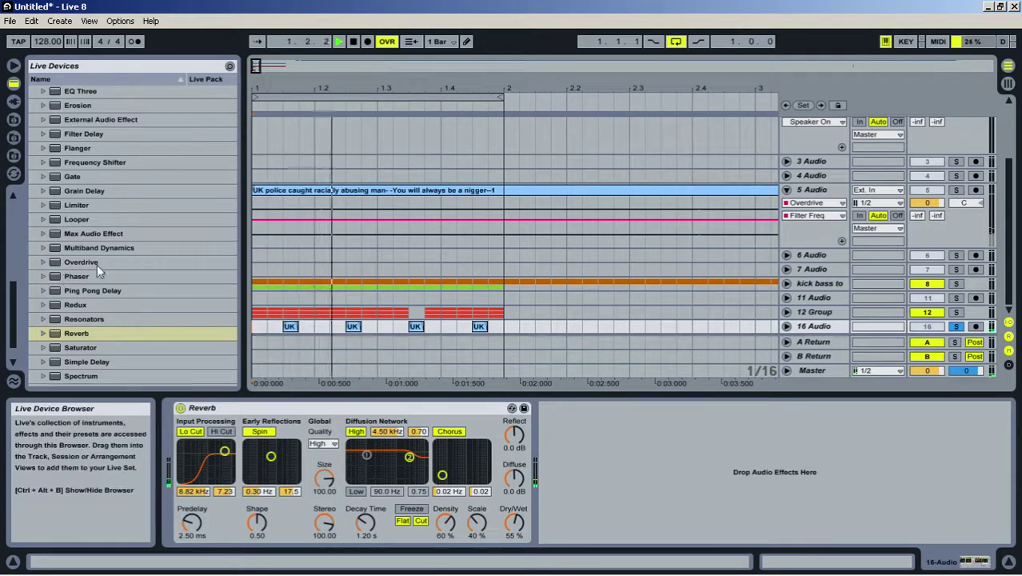
# Add an EQ Eight to 16 Audio with band 1 as a low cut at 565 Hz, and place it before the Reverb
pyautogui.scroll(2, 117, 183)
pyautogui.moveTo(81, 130); pyautogui.dragTo(632, 430)
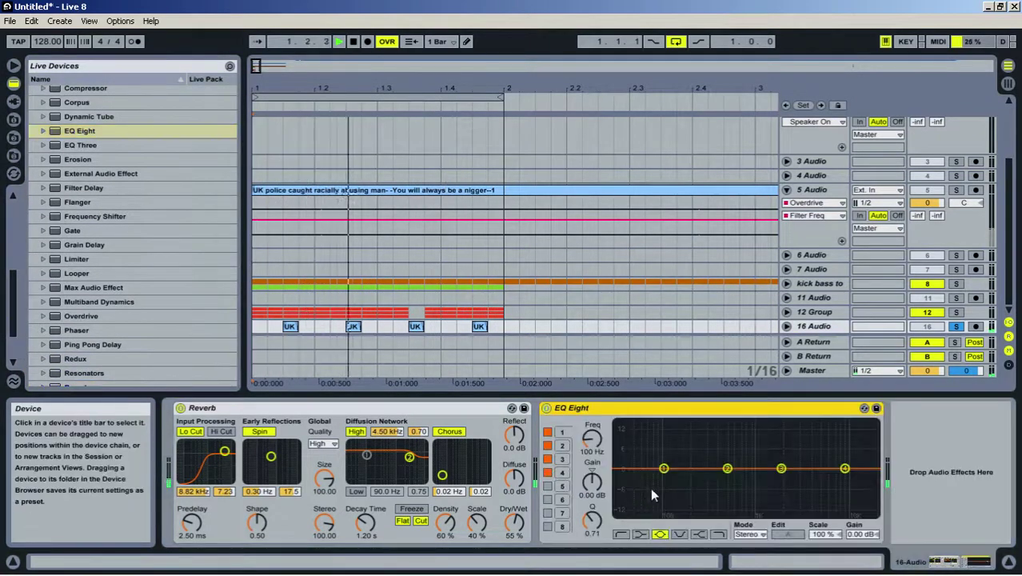
pyautogui.click(621, 533)
pyautogui.moveTo(664, 468); pyautogui.dragTo(732, 478)
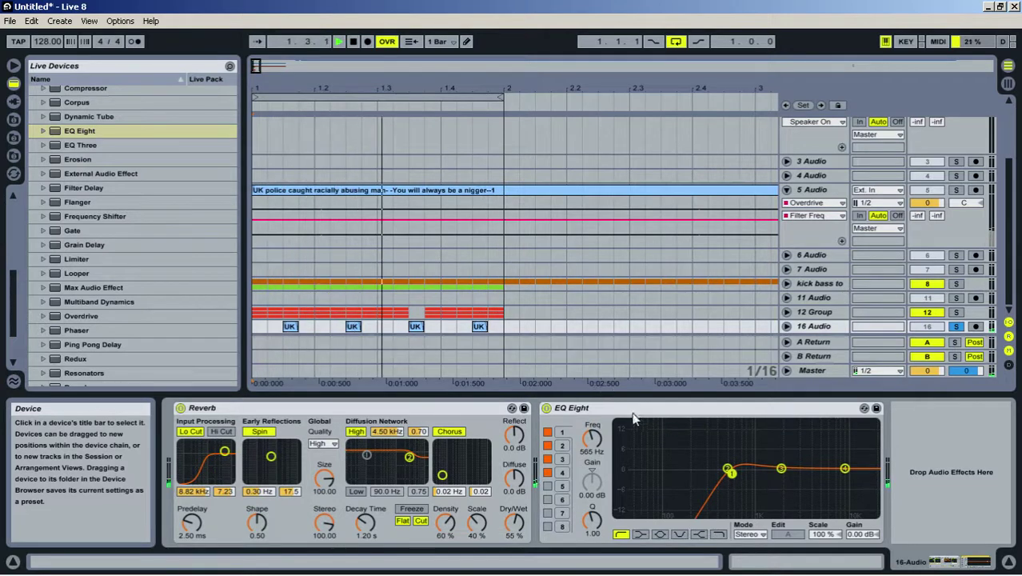
pyautogui.moveTo(572, 408); pyautogui.dragTo(258, 433)
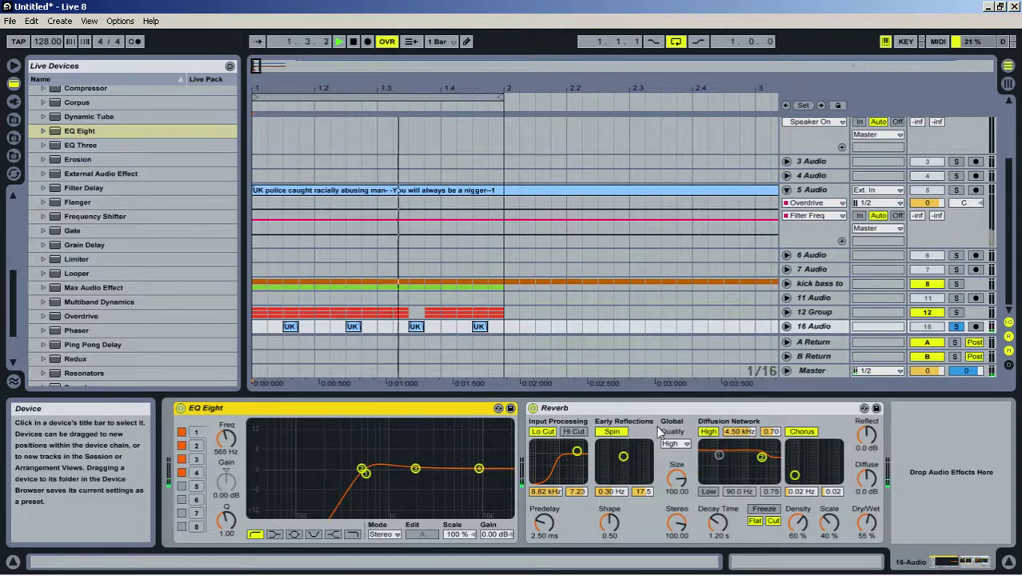
# In the Reverb, turn off Spin and Chorus and set the High diffusion filter to 3.82 kHz, 0.53
pyautogui.click(613, 432)
pyautogui.click(802, 432)
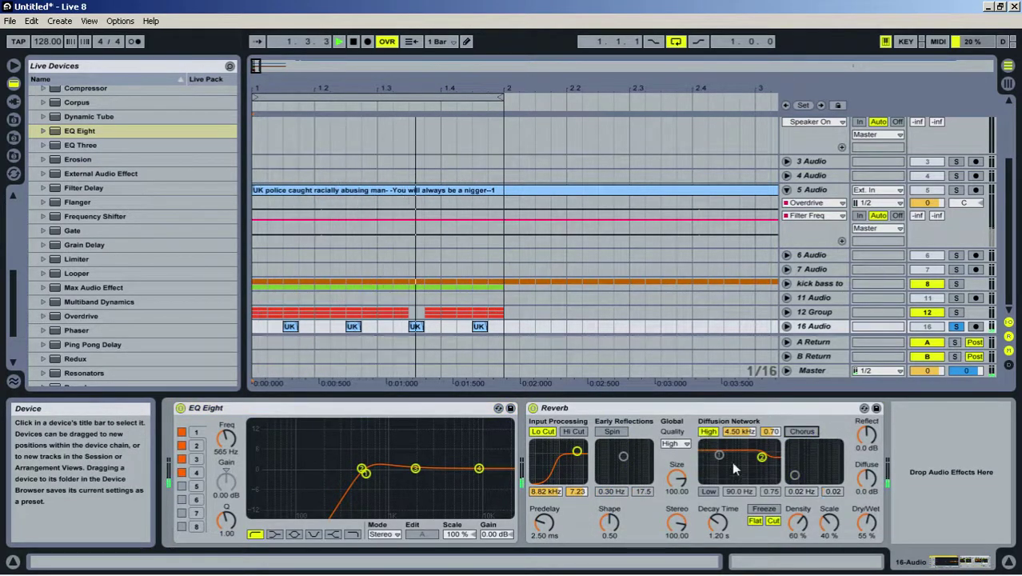
pyautogui.moveTo(762, 458); pyautogui.dragTo(760, 465)
# Turn off the Reverb's High filter and set Diffuse to 4.3 dB, Dry/Wet to 37%, Stereo to 52.38 and Decay Time to 778 ms
pyautogui.moveTo(866, 486); pyautogui.dragTo(865, 479)
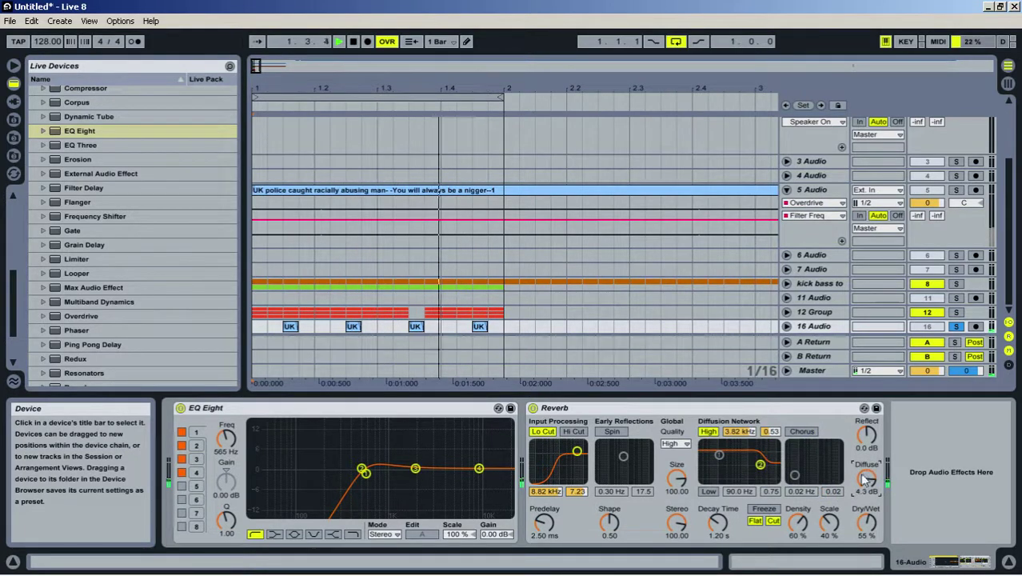
pyautogui.click(714, 433)
pyautogui.moveTo(867, 523); pyautogui.dragTo(867, 536)
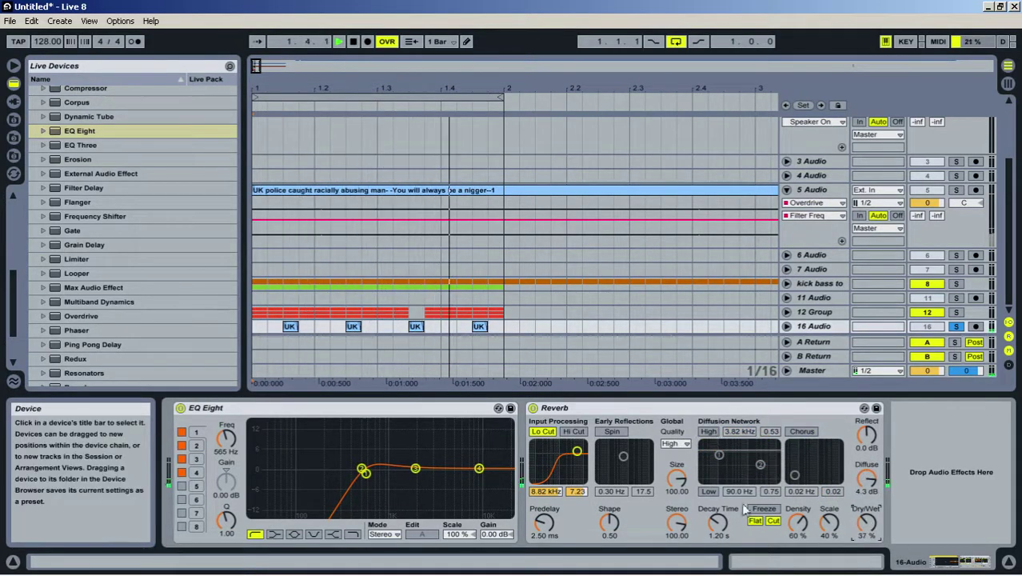
pyautogui.moveTo(717, 523); pyautogui.dragTo(676, 558)
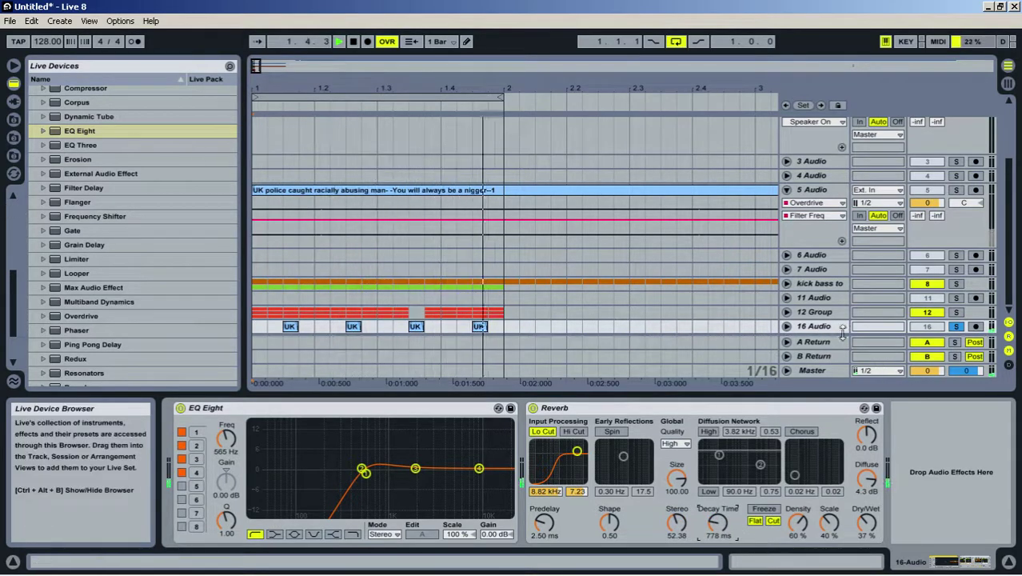
# Add a Compressor after the Reverb on 16 Audio, fold the Reverb, and set the Compressor's threshold to -31.3 dB in the Session view
pyautogui.click(825, 325)
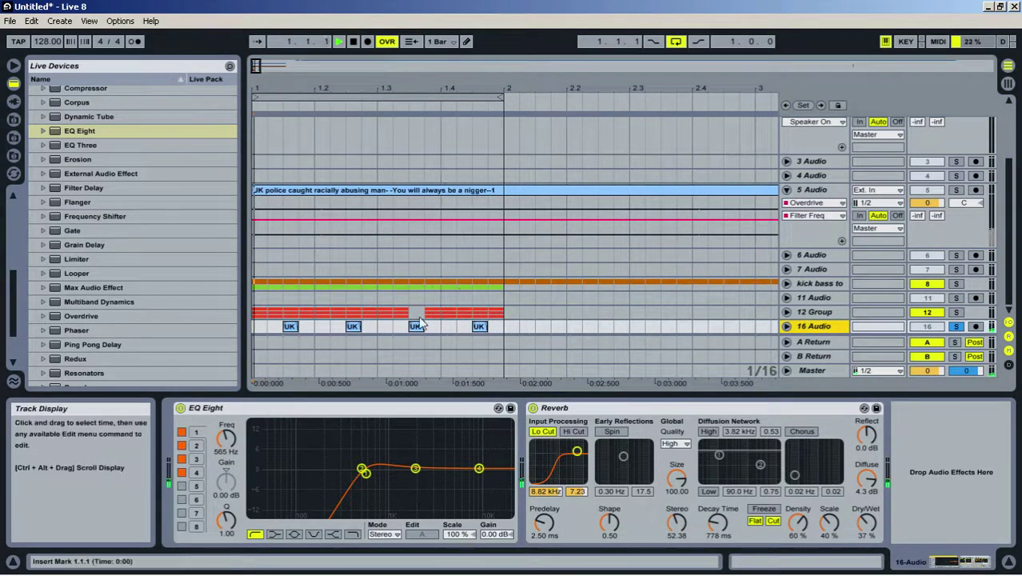
pyautogui.scroll(1, 96, 107)
pyautogui.doubleClick(86, 101)
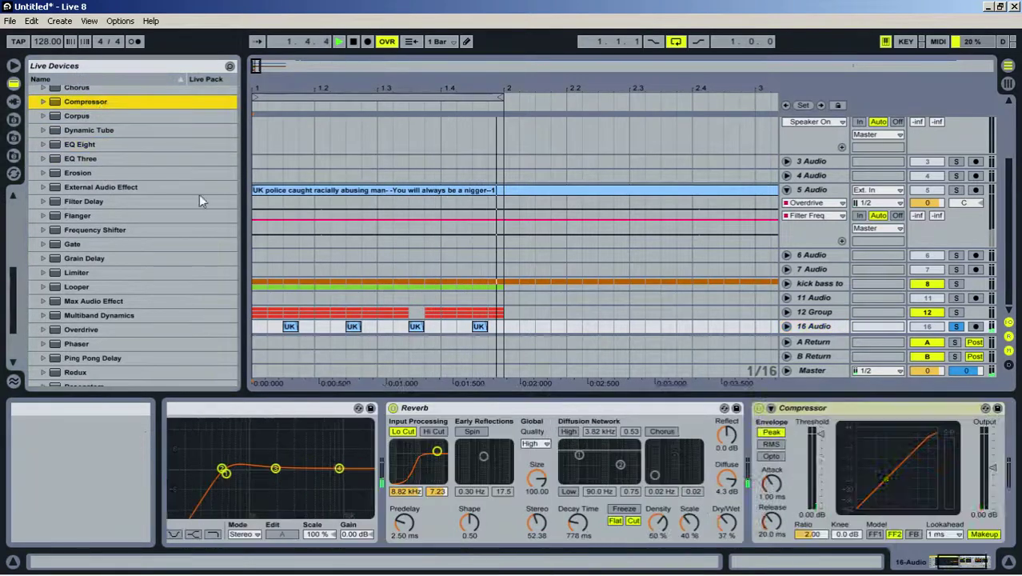
pyautogui.moveTo(821, 434); pyautogui.dragTo(821, 461)
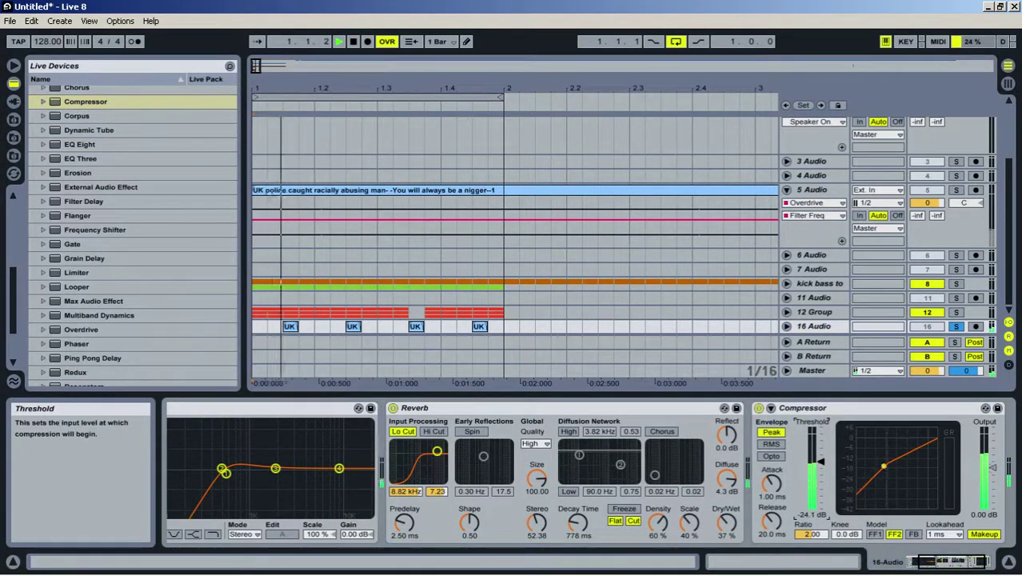
pyautogui.doubleClick(542, 409)
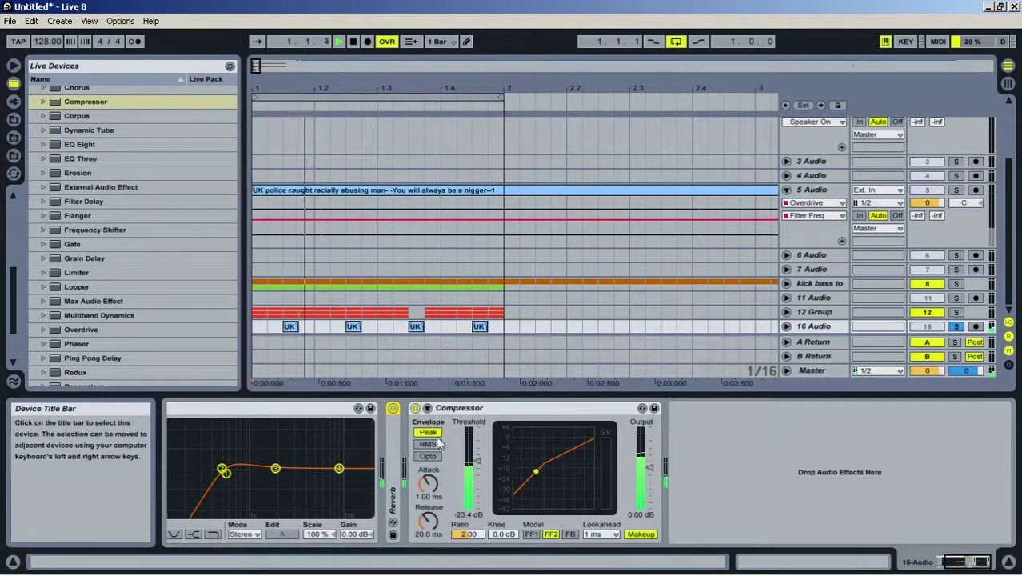
pyautogui.press('Tab')
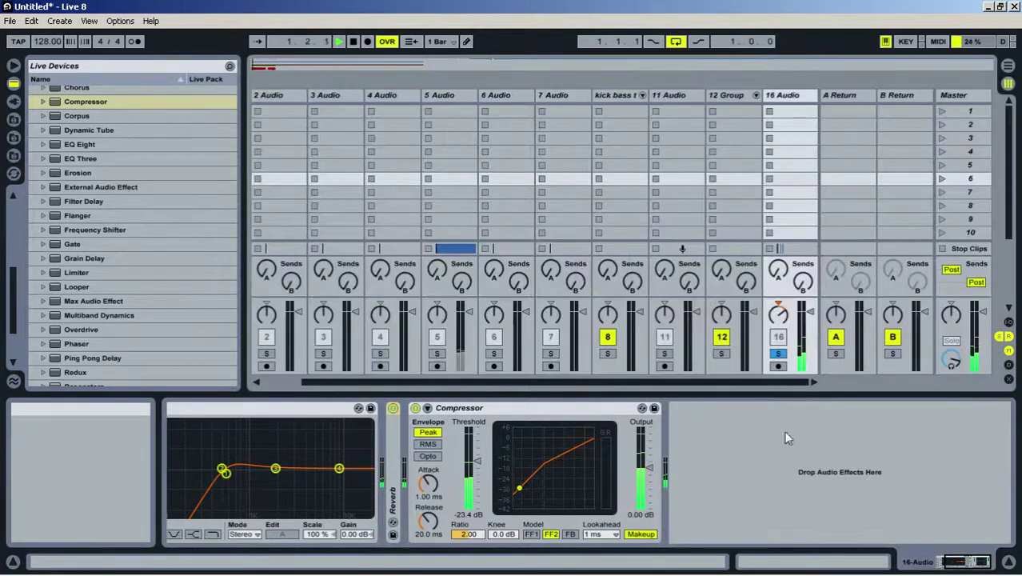
pyautogui.moveTo(477, 462); pyautogui.dragTo(477, 469)
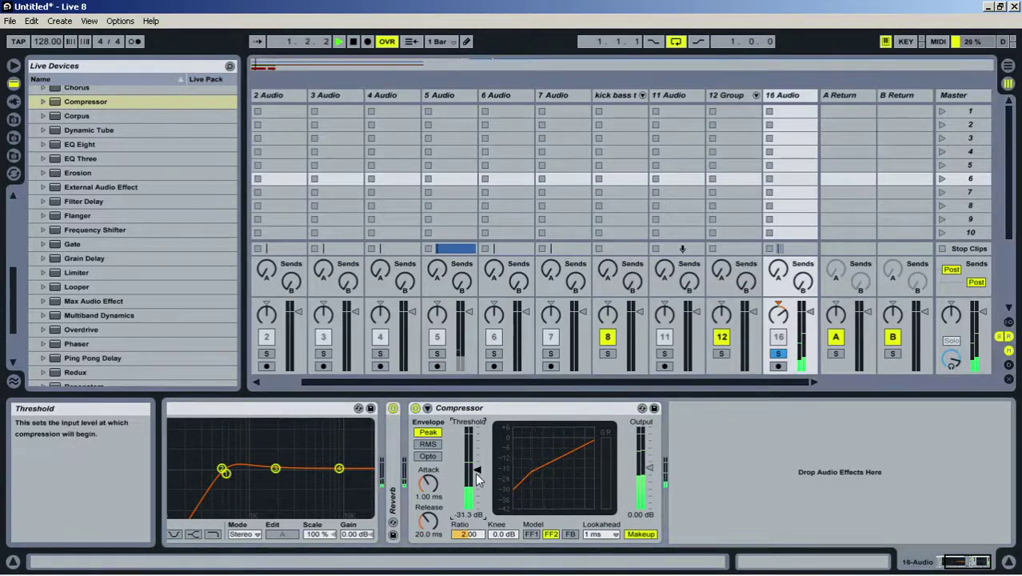
# Raise the EQ Eight low-cut frequency on 16 Audio, unsolo the track and hide the browser
pyautogui.moveTo(223, 469); pyautogui.dragTo(243, 469)
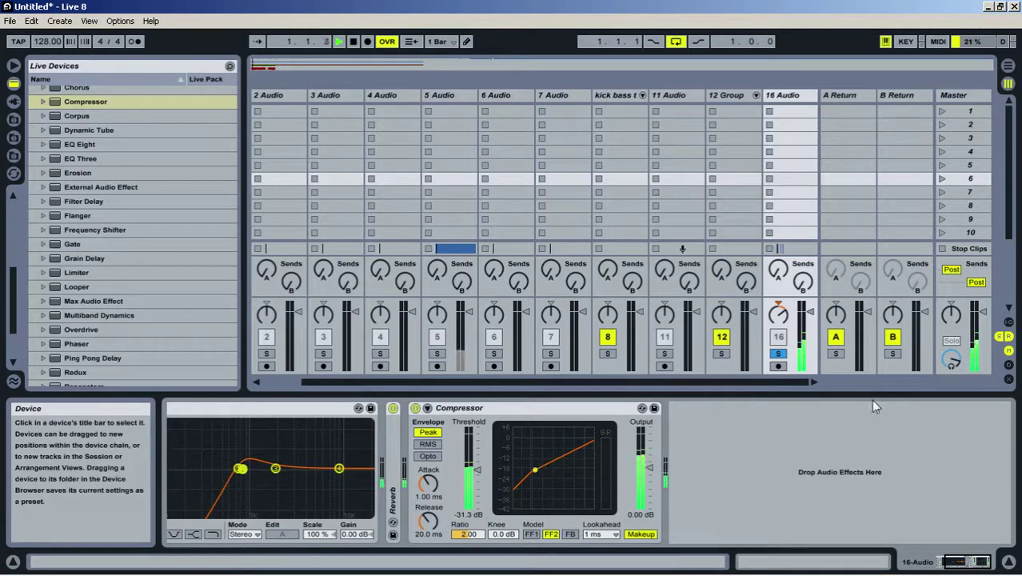
pyautogui.click(778, 353)
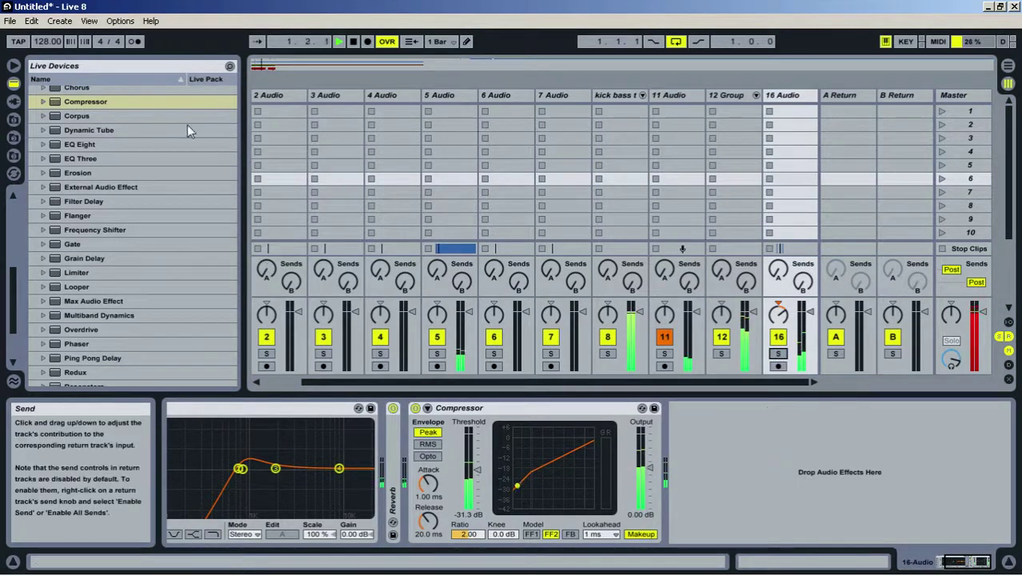
pyautogui.click(12, 71)
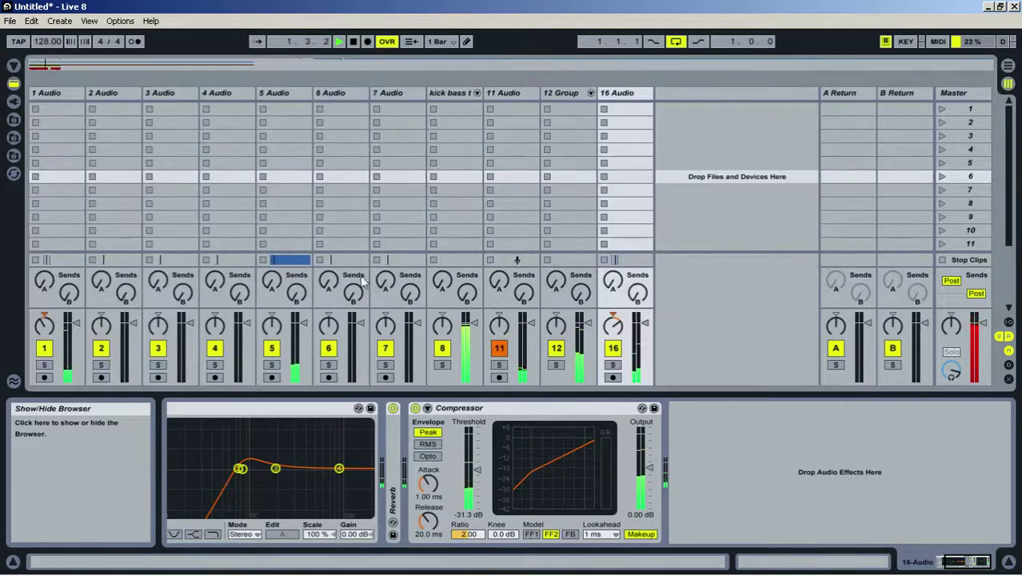
# Audition the kick bass group in solo, select its 10 UK police track, fold the group, and audition that track in solo
pyautogui.click(442, 364)
pyautogui.click(448, 93)
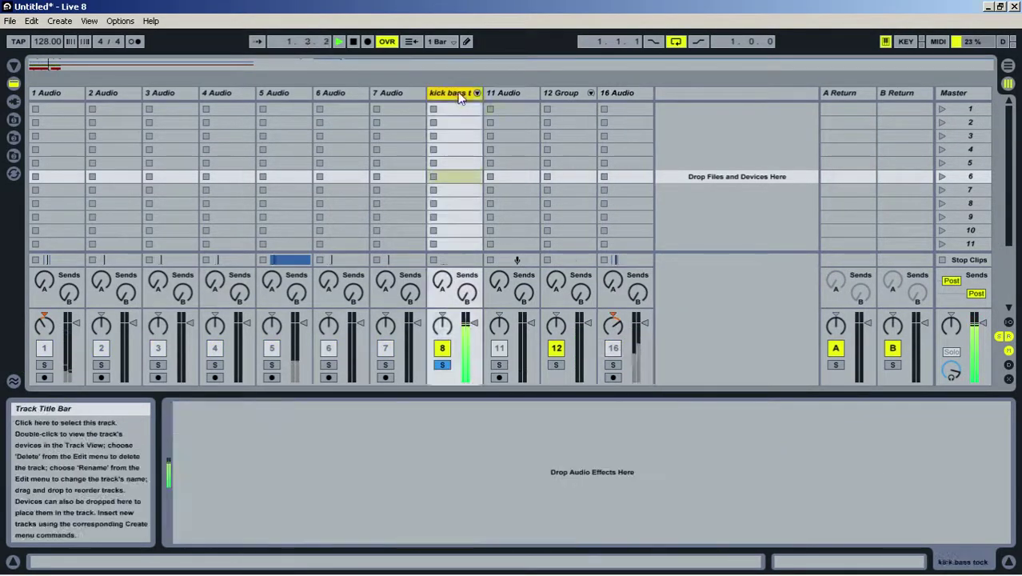
pyautogui.click(476, 92)
pyautogui.click(566, 93)
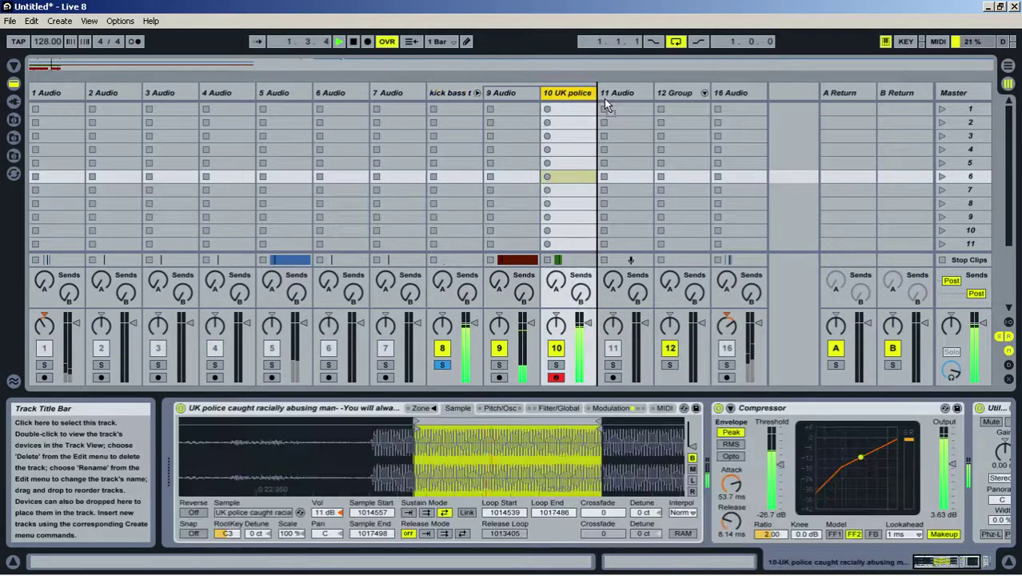
pyautogui.click(446, 364)
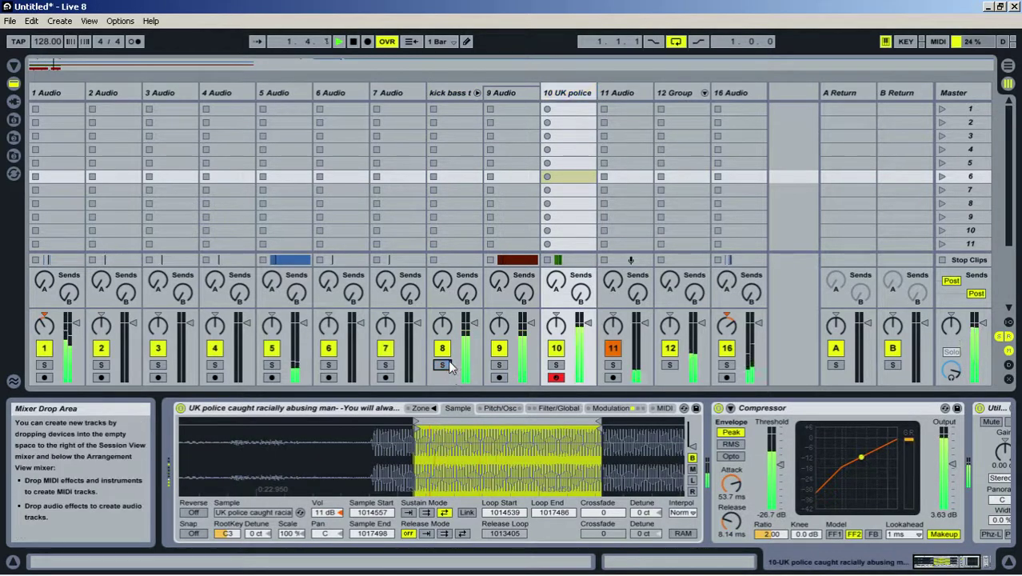
pyautogui.click(477, 93)
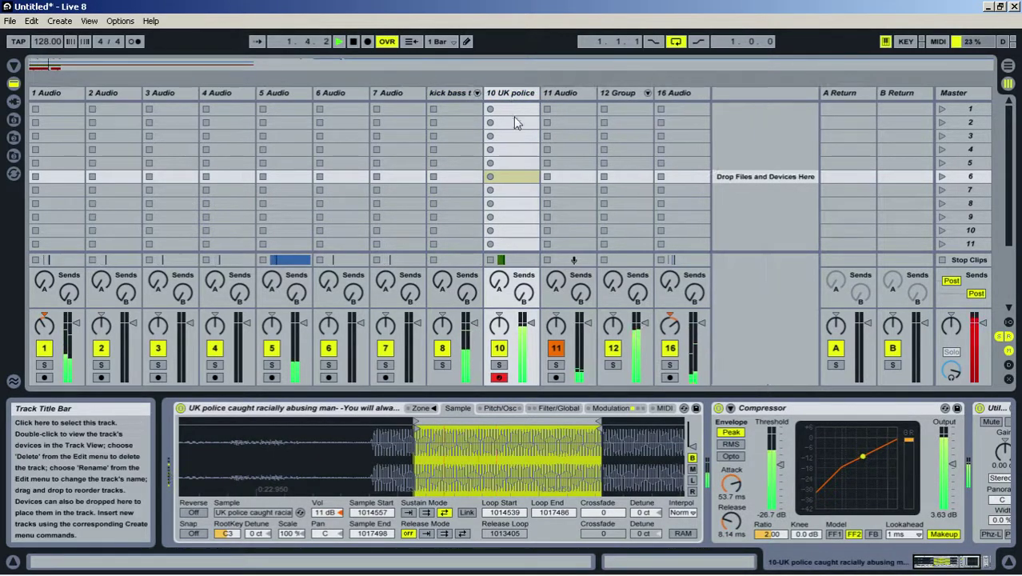
pyautogui.click(499, 365)
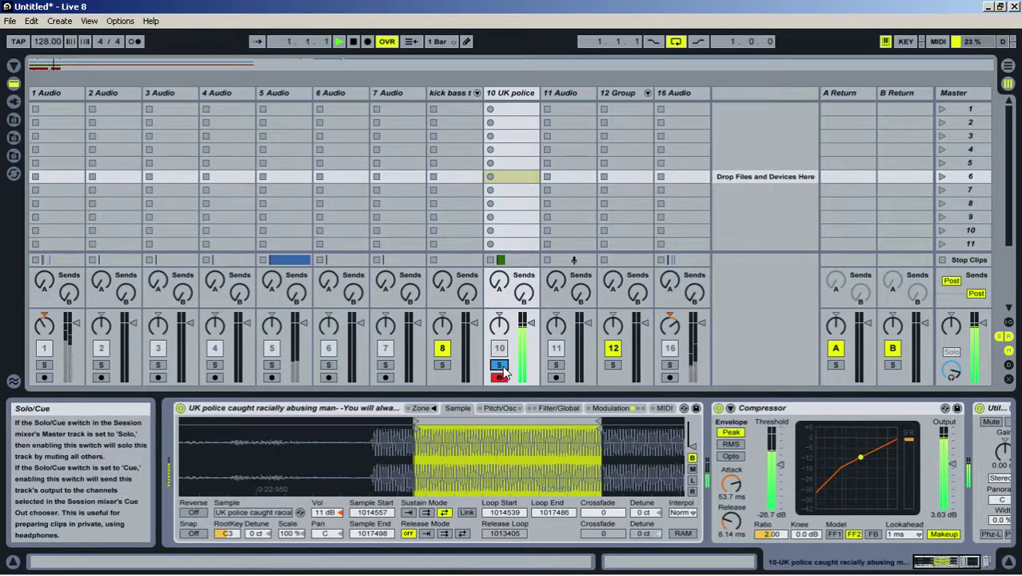
pyautogui.click(501, 366)
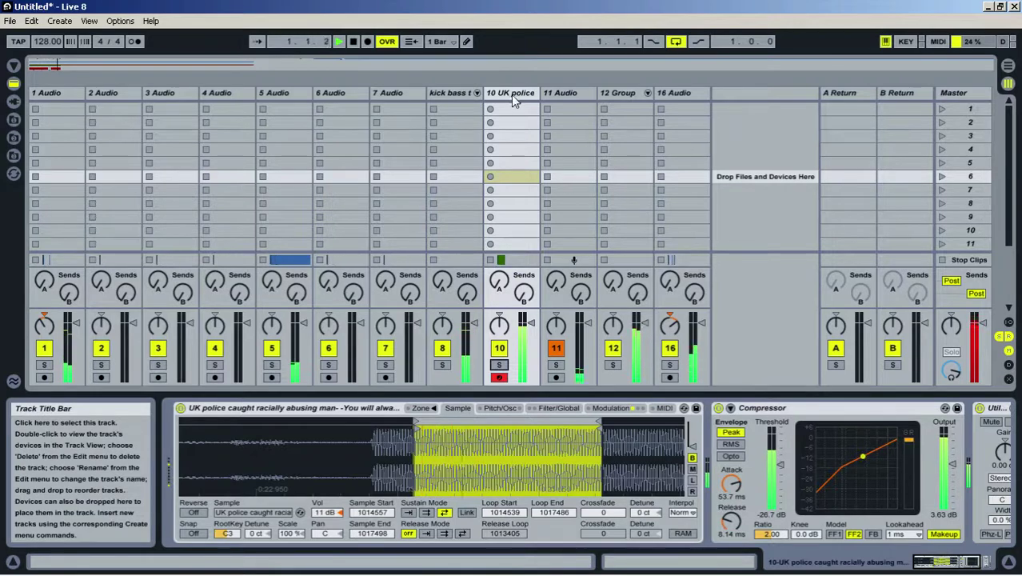
# Fold the Sampler on 10 UK police and enable the Compressor's sidechain with audio from kick bass tock
pyautogui.click(247, 410)
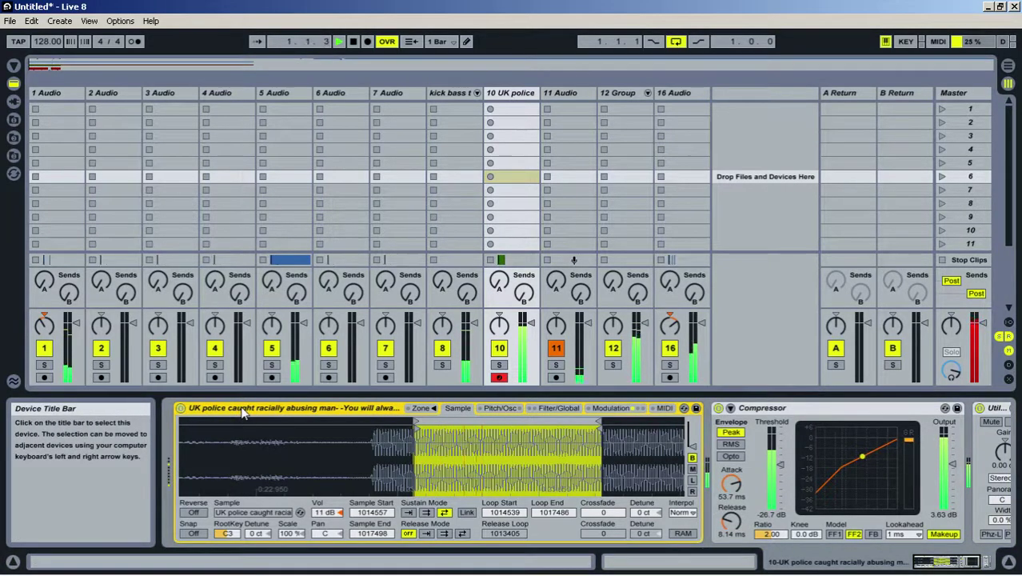
pyautogui.doubleClick(244, 410)
pyautogui.click(214, 408)
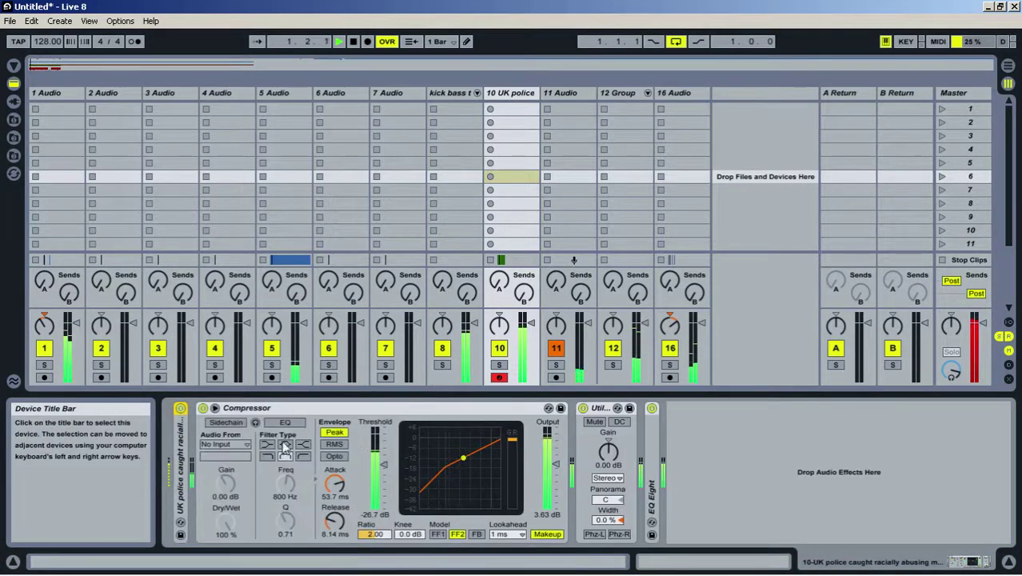
pyautogui.click(236, 446)
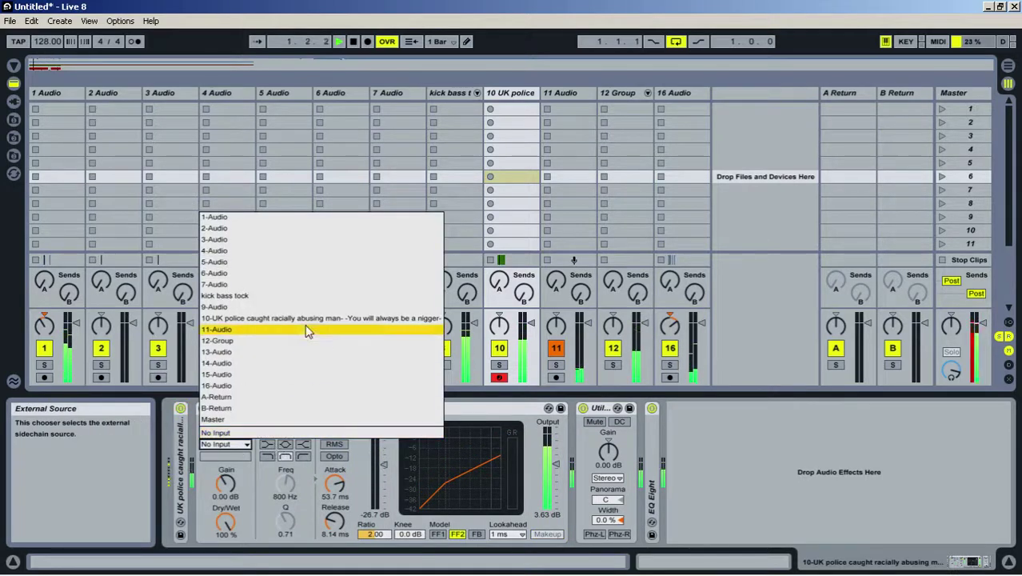
pyautogui.click(284, 297)
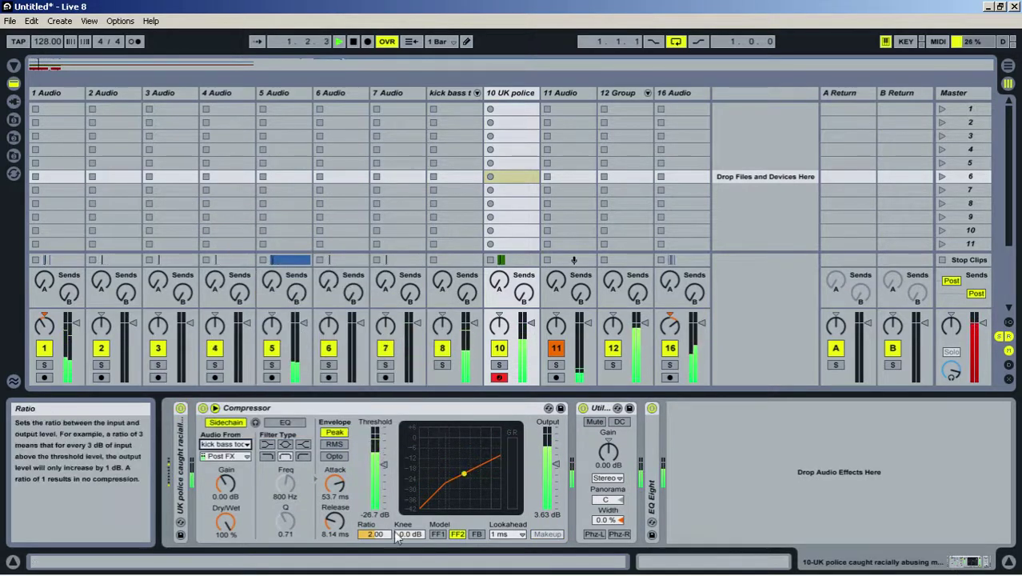
# Set the Compressor's threshold to -35.9 dB, output to 10.2 dB, sidechain gain to -18.6 dB, attack to 1.16 ms and release to 103 ms
pyautogui.moveTo(382, 464); pyautogui.dragTo(383, 484)
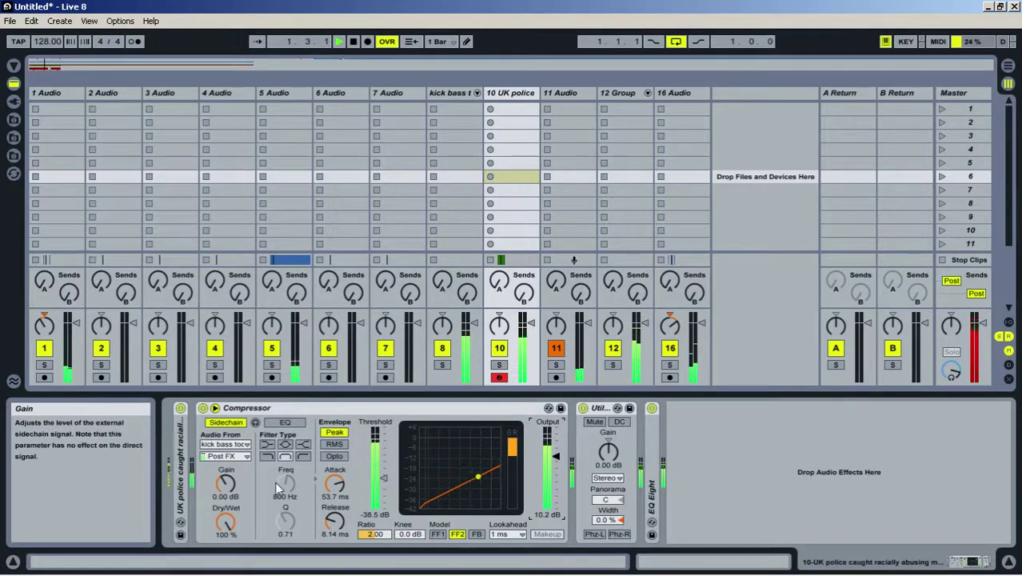
pyautogui.moveTo(226, 482); pyautogui.dragTo(226, 466)
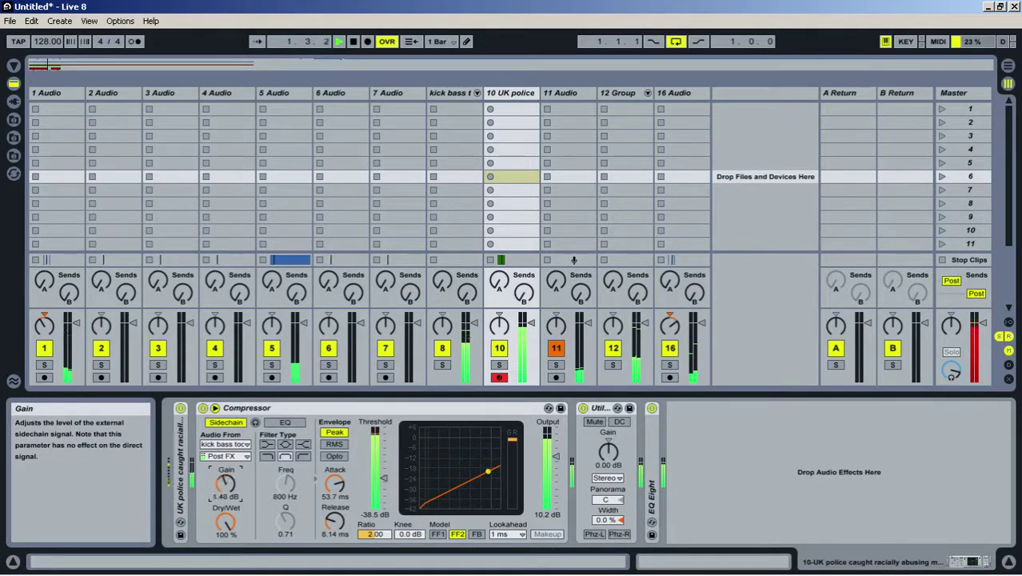
pyautogui.moveTo(334, 484); pyautogui.dragTo(334, 476)
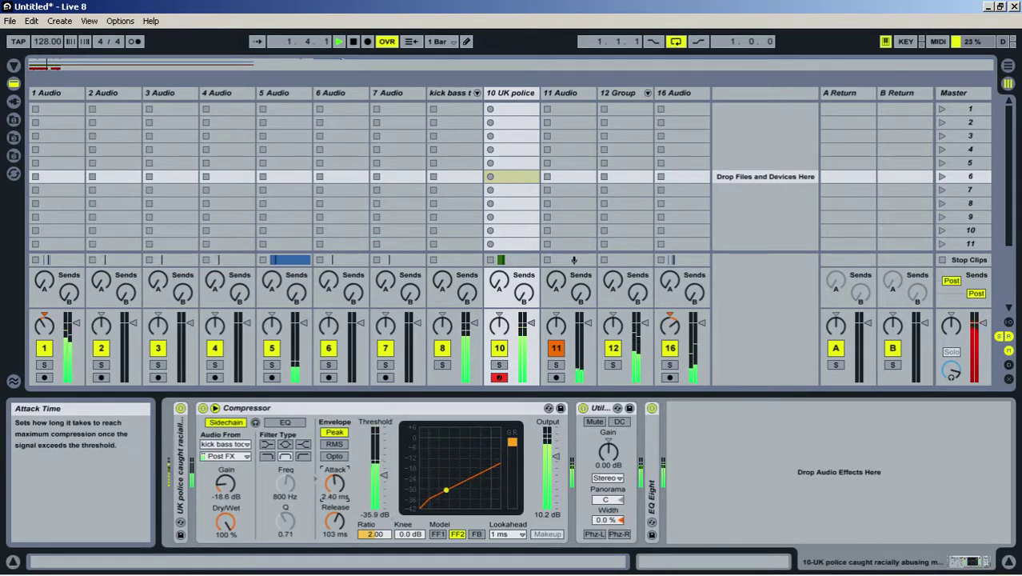
# Solo 10 UK police with the kick bass group, and set the Compressor's threshold to -22.1 dB, knee to 16 dB and ratio to inf
pyautogui.click(499, 365)
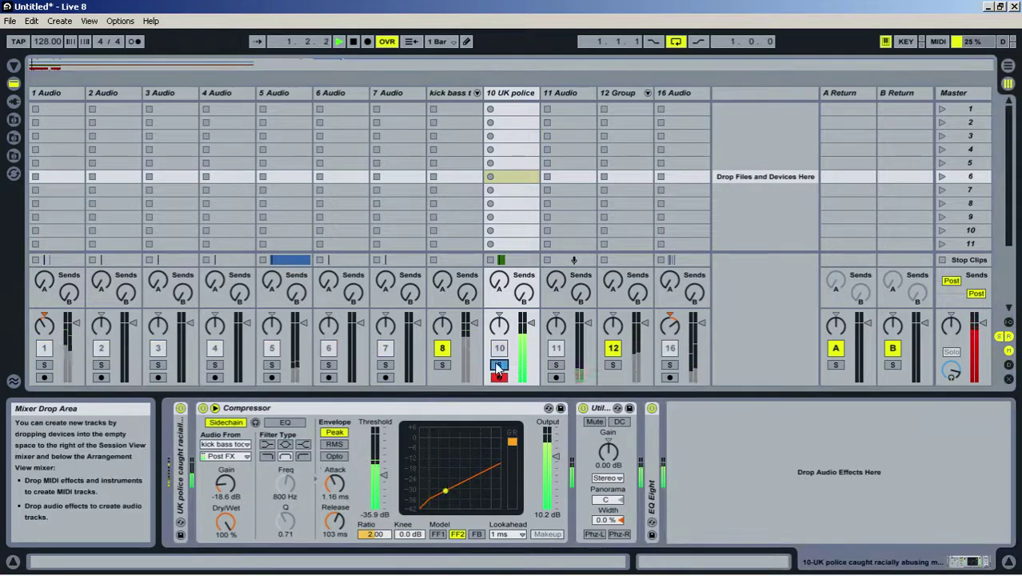
pyautogui.click(446, 364)
pyautogui.moveTo(375, 474); pyautogui.dragTo(376, 462)
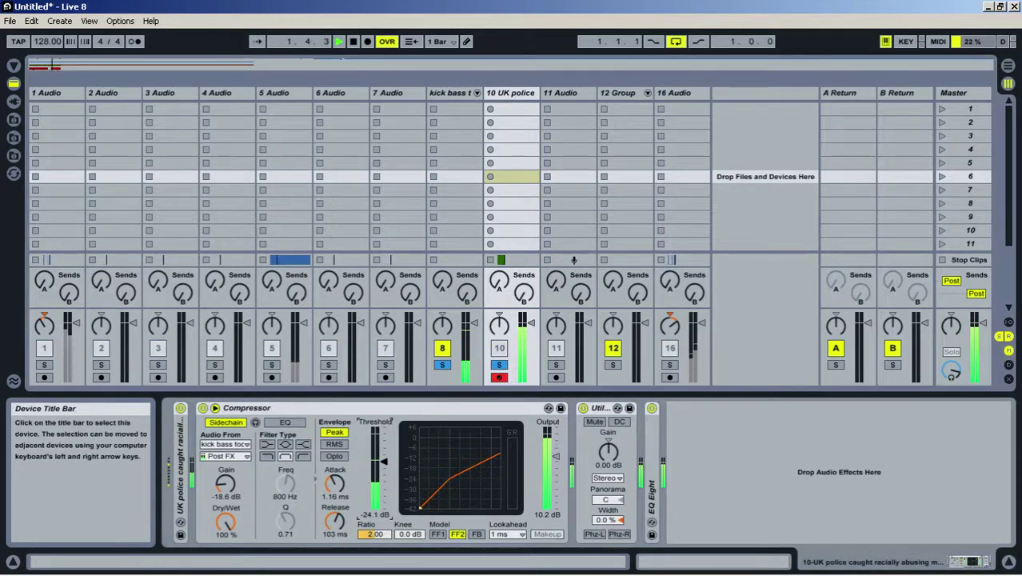
pyautogui.moveTo(410, 534); pyautogui.dragTo(409, 520)
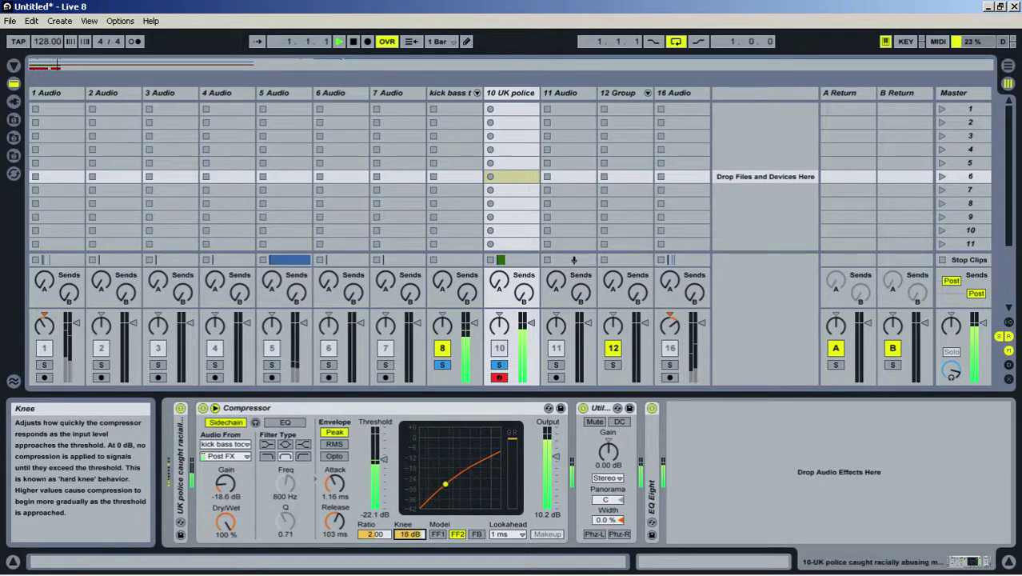
pyautogui.moveTo(374, 533); pyautogui.dragTo(375, 531)
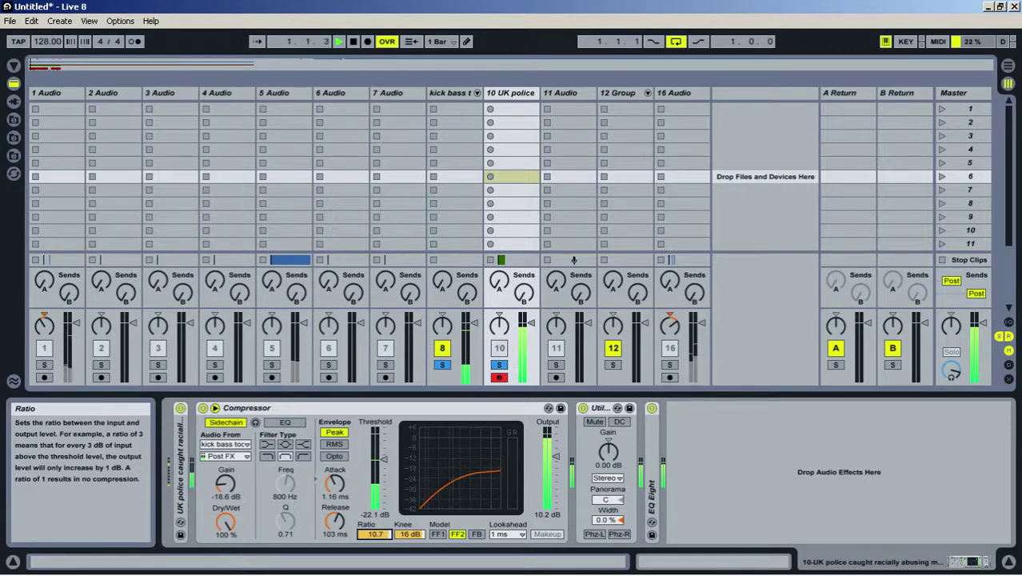
# Set the Compressor's sidechain gain to -16.6 dB, threshold to -50.2 dB, output to 6.94 dB, attack to 0.14 ms and release to 1.00 ms
pyautogui.moveTo(334, 522); pyautogui.dragTo(343, 480)
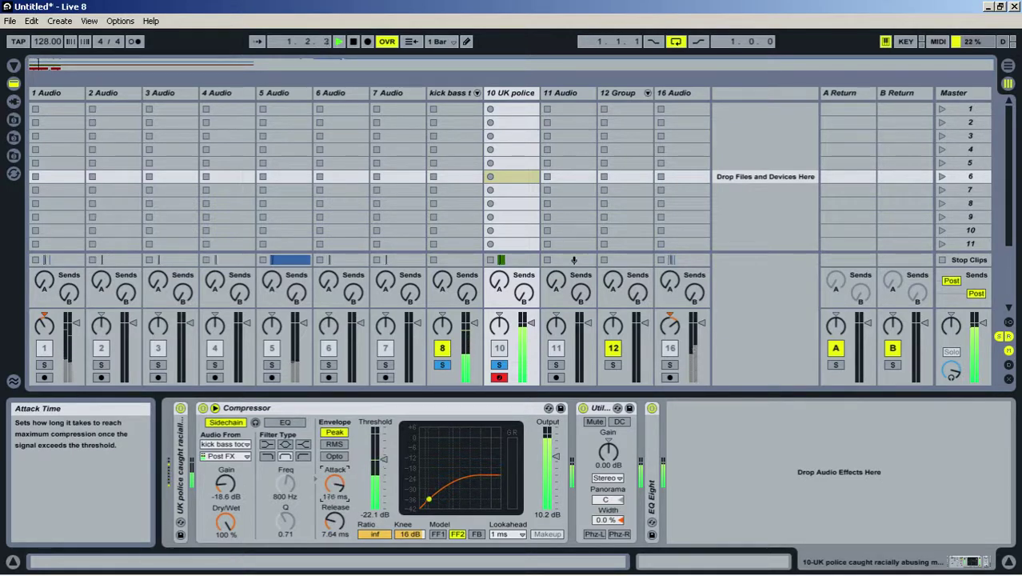
pyautogui.click(226, 484)
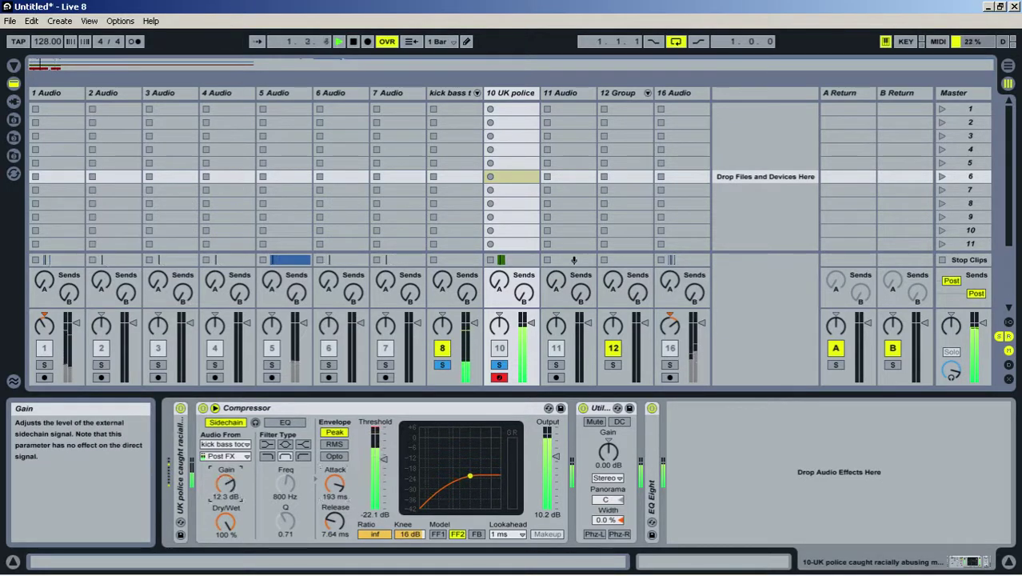
pyautogui.moveTo(388, 463); pyautogui.dragTo(388, 490)
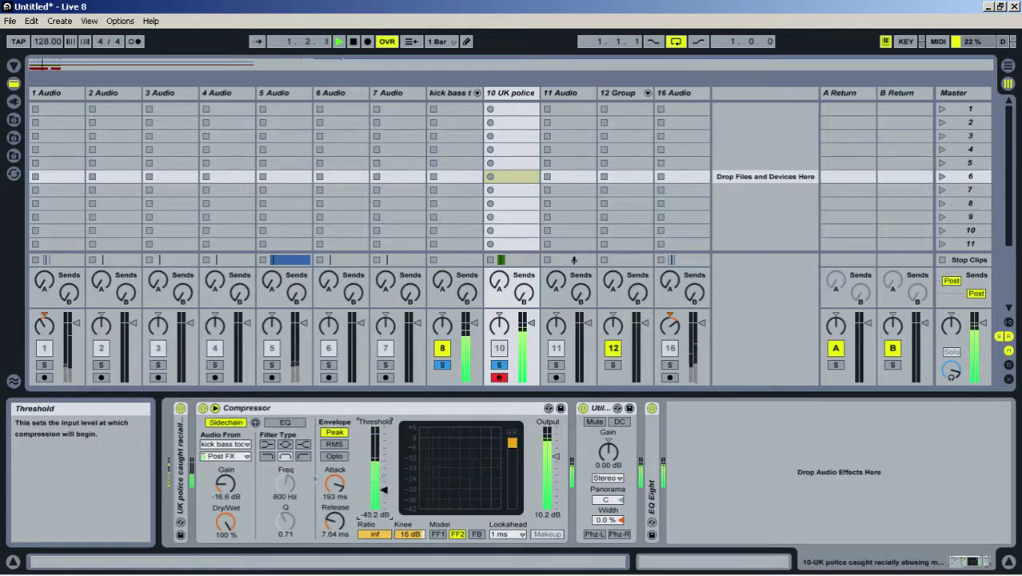
pyautogui.moveTo(556, 456); pyautogui.dragTo(556, 460)
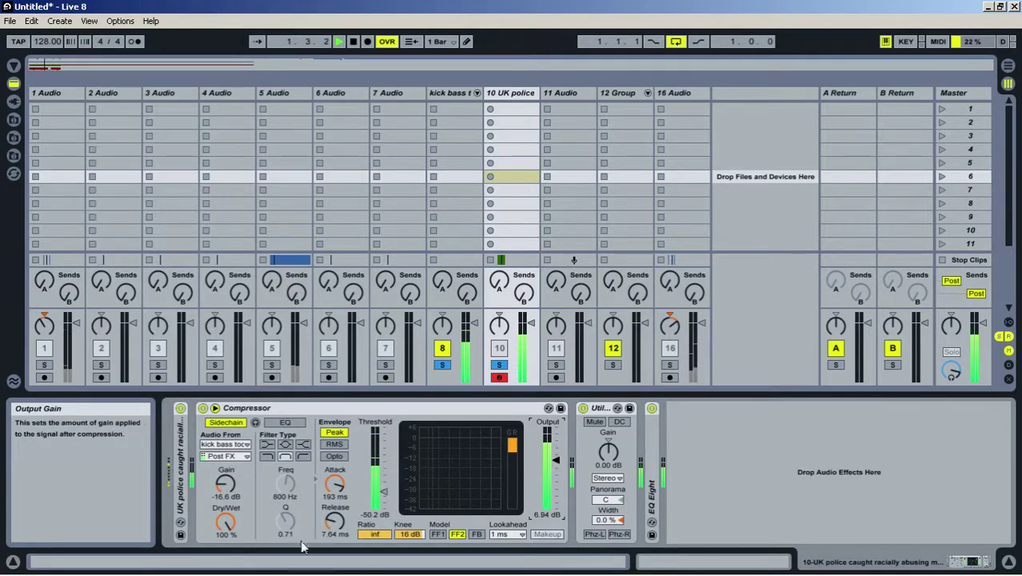
pyautogui.click(335, 521)
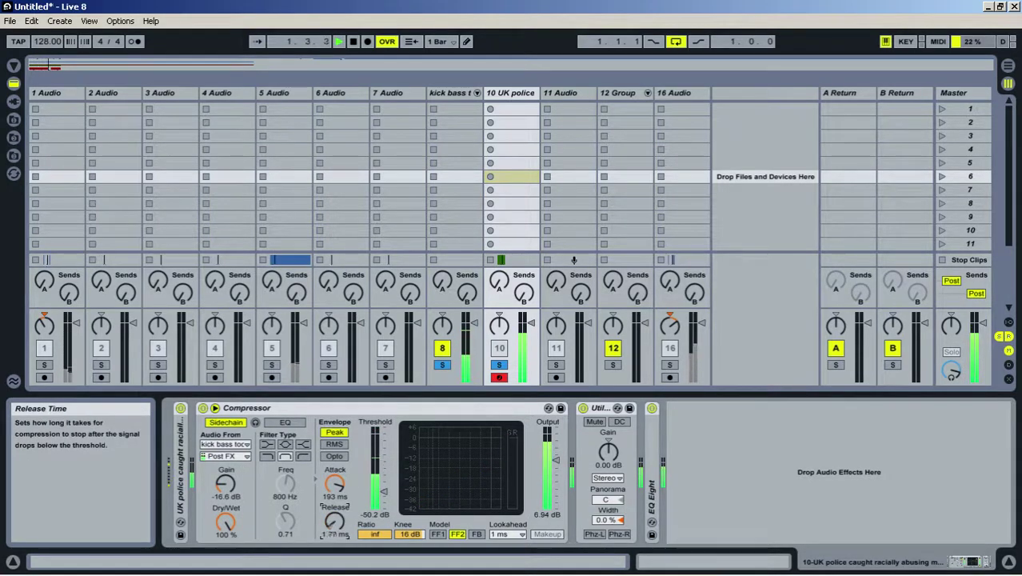
pyautogui.moveTo(336, 493); pyautogui.dragTo(336, 528)
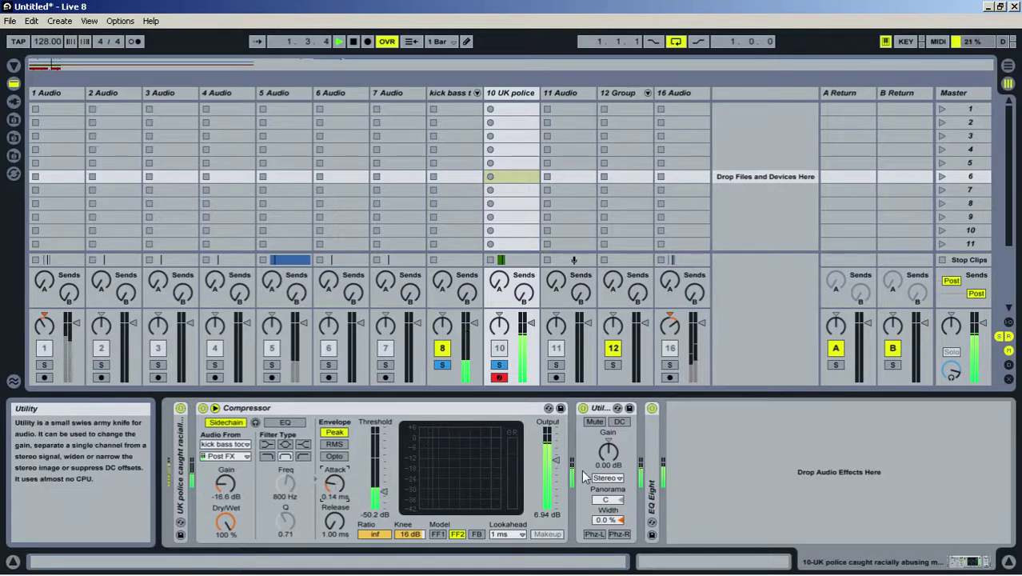
# Unfold the EQ Eight on 10 UK police and set band 1 to 64.3 Hz with a Q of 1.97
pyautogui.doubleClick(655, 470)
pyautogui.moveTo(755, 471)
pyautogui.mouseDown()
pyautogui.moveTo(725, 460)
pyautogui.moveTo(752, 462)
pyautogui.mouseUp()
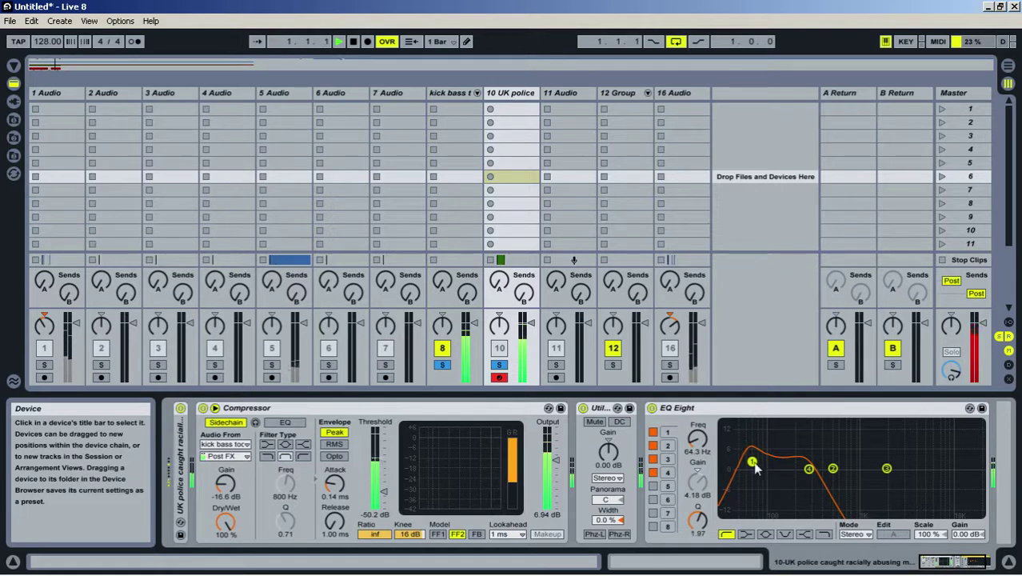
# Add a Limiter to the Master track, unsolo 10 UK police and play the full mix
pyautogui.click(973, 94)
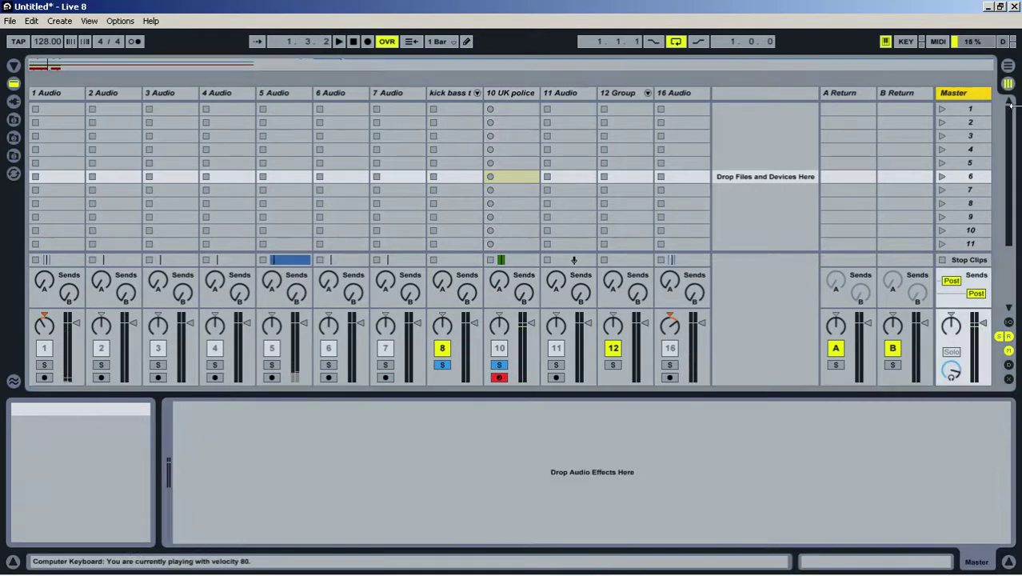
pyautogui.click(14, 84)
pyautogui.scroll(-3, 128, 275)
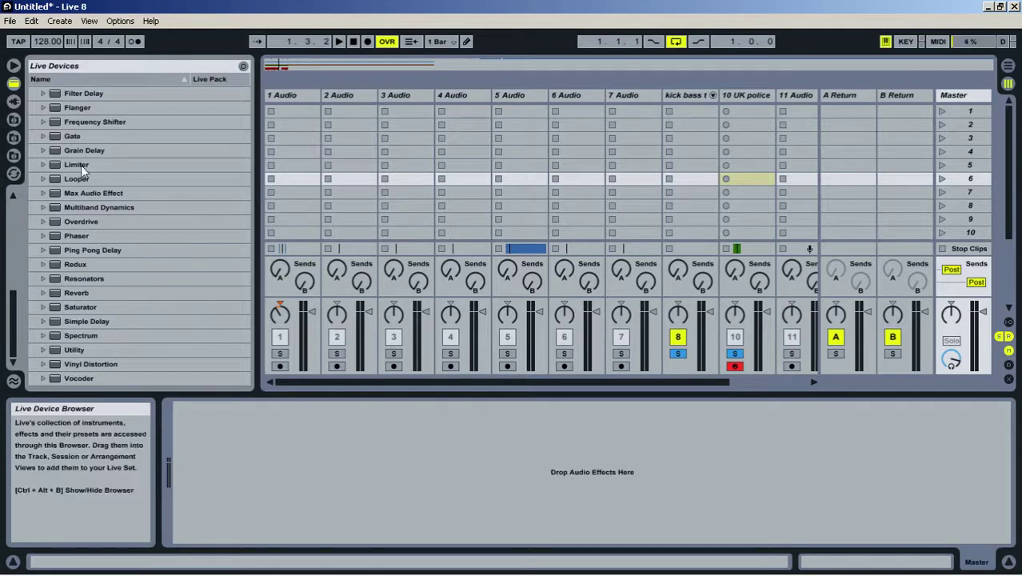
pyautogui.doubleClick(78, 164)
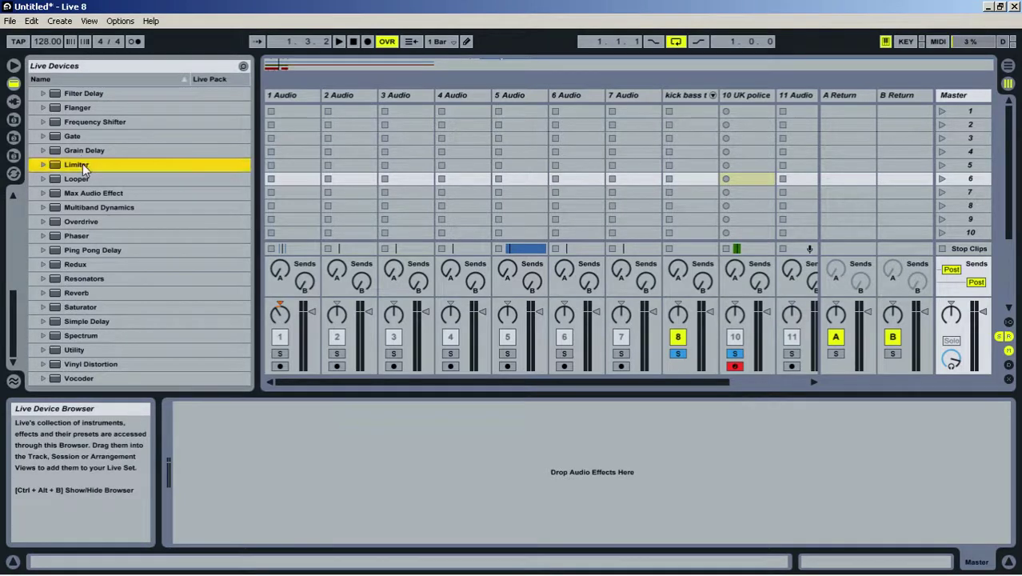
pyautogui.click(738, 354)
pyautogui.press('space')
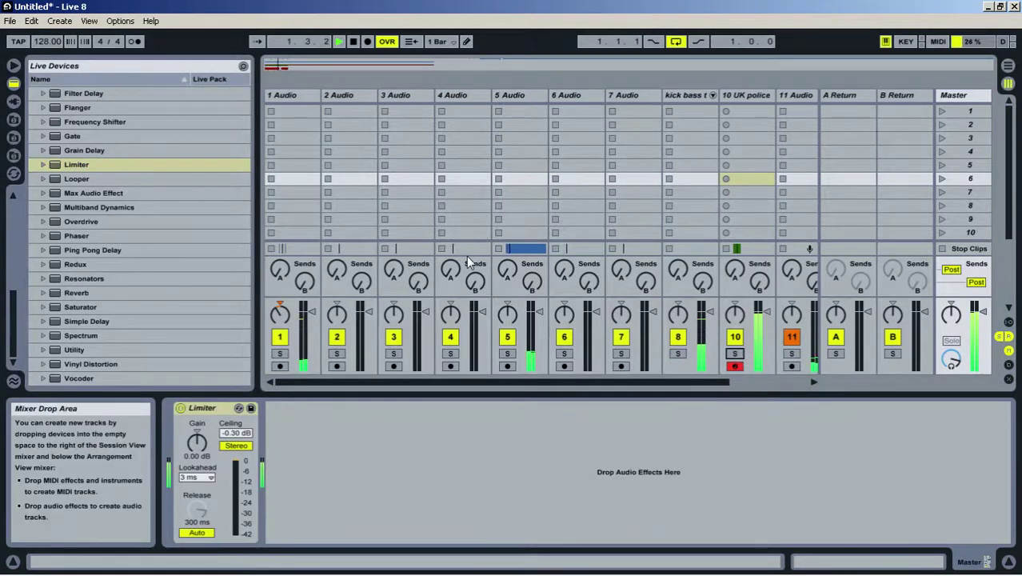
pyautogui.click(12, 381)
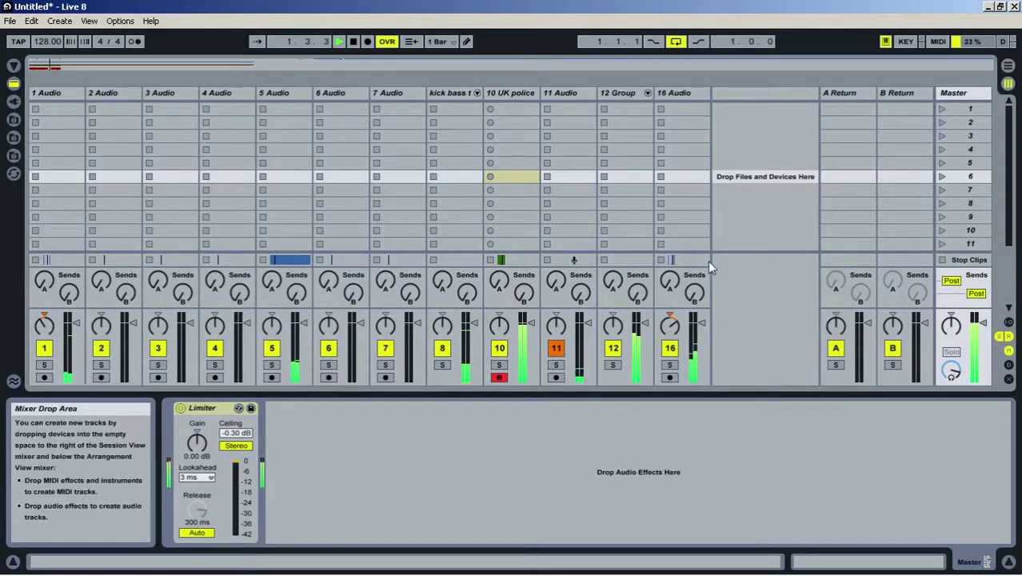
# Switch to the arrangement, enlarge the track area and fold the 1 Audio and 2 Audio tracks
pyautogui.press('Tab')
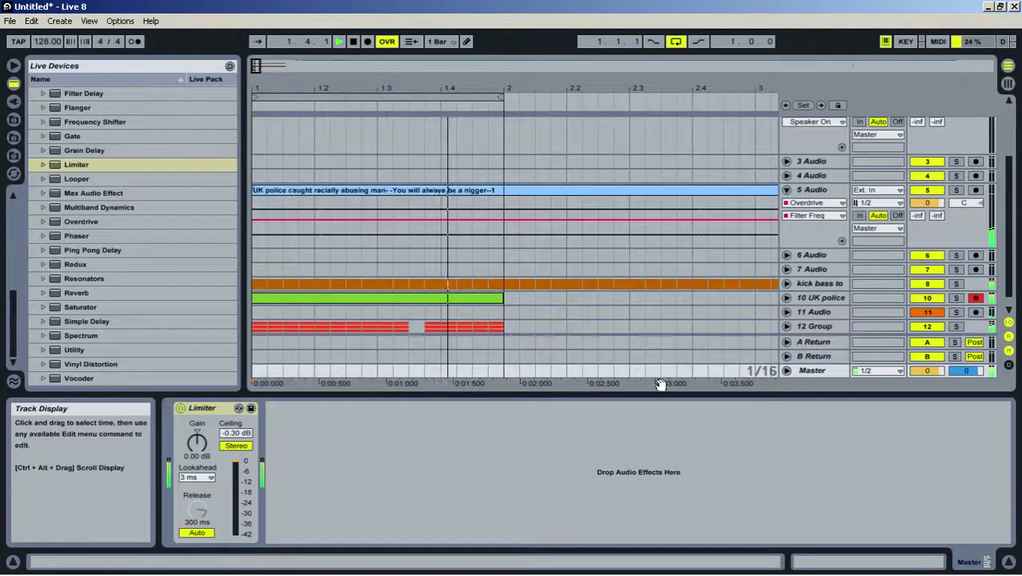
pyautogui.moveTo(664, 394); pyautogui.dragTo(665, 565)
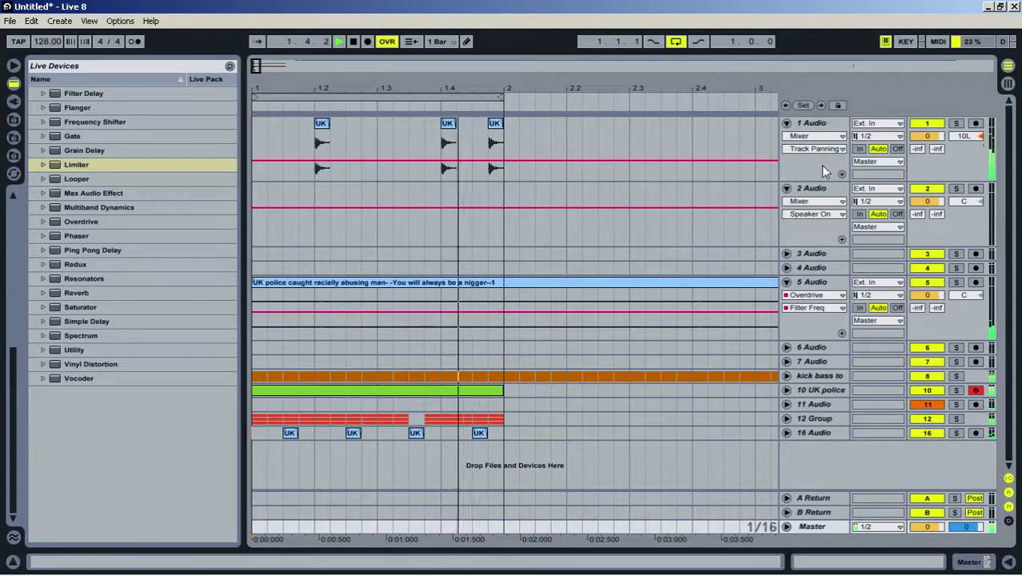
pyautogui.click(786, 188)
pyautogui.click(786, 122)
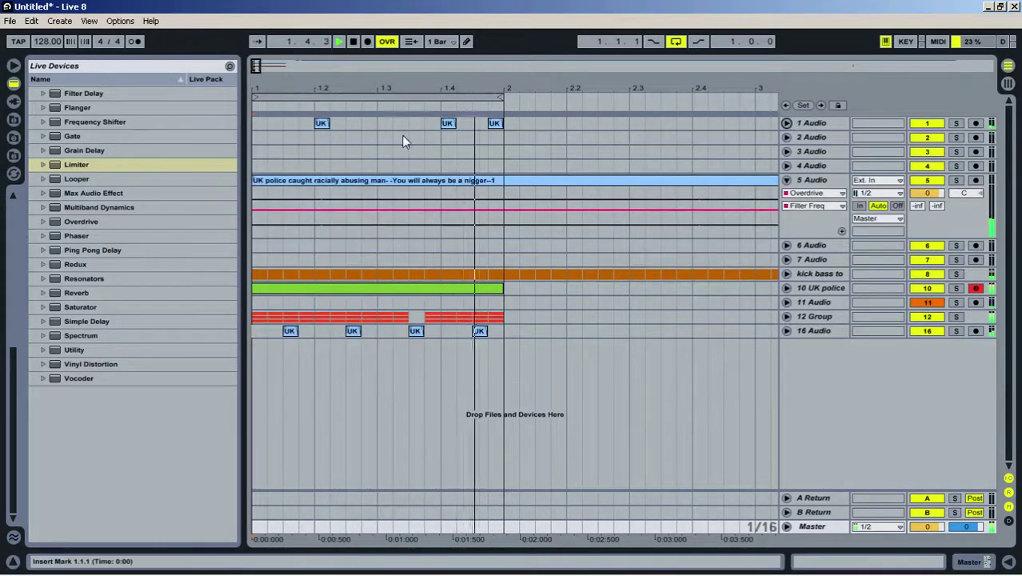
# Unfold 1 Audio and play the vocal recording from bar 11 onward to find a usable phrase
pyautogui.moveTo(732, 89); pyautogui.dragTo(732, 48)
pyautogui.press('space')
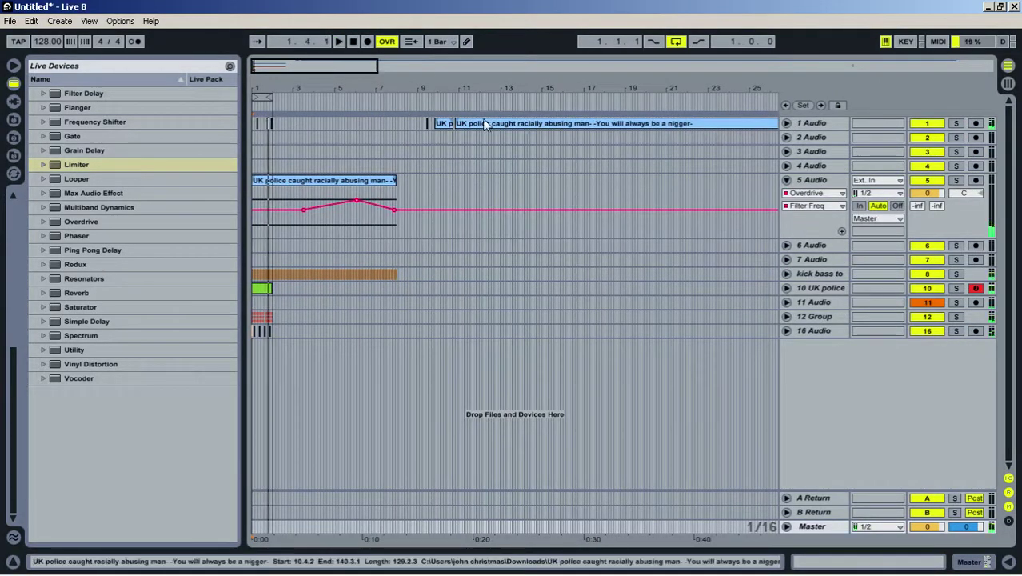
pyautogui.press('space')
pyautogui.click(787, 122)
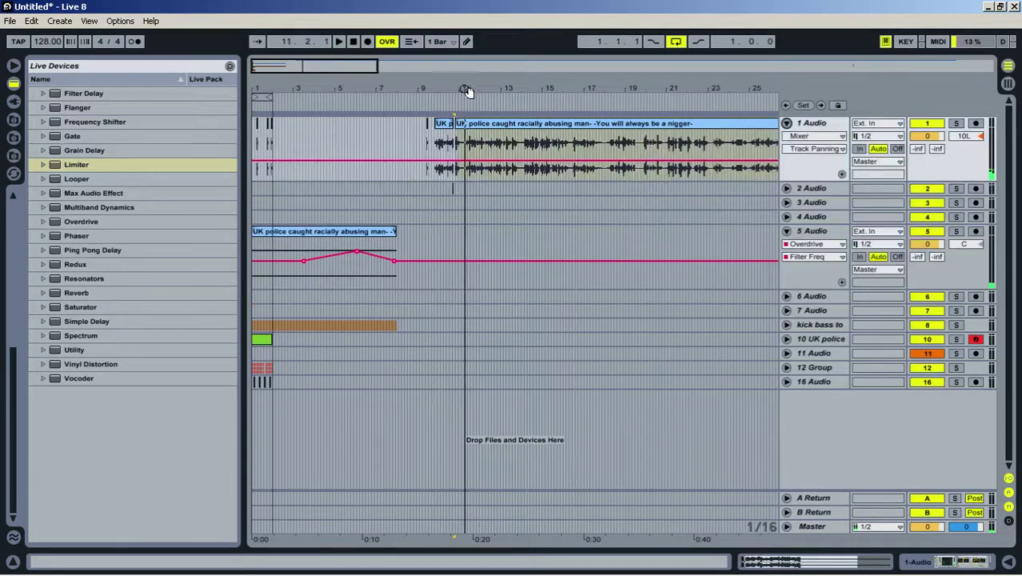
pyautogui.moveTo(466, 90); pyautogui.dragTo(466, 152)
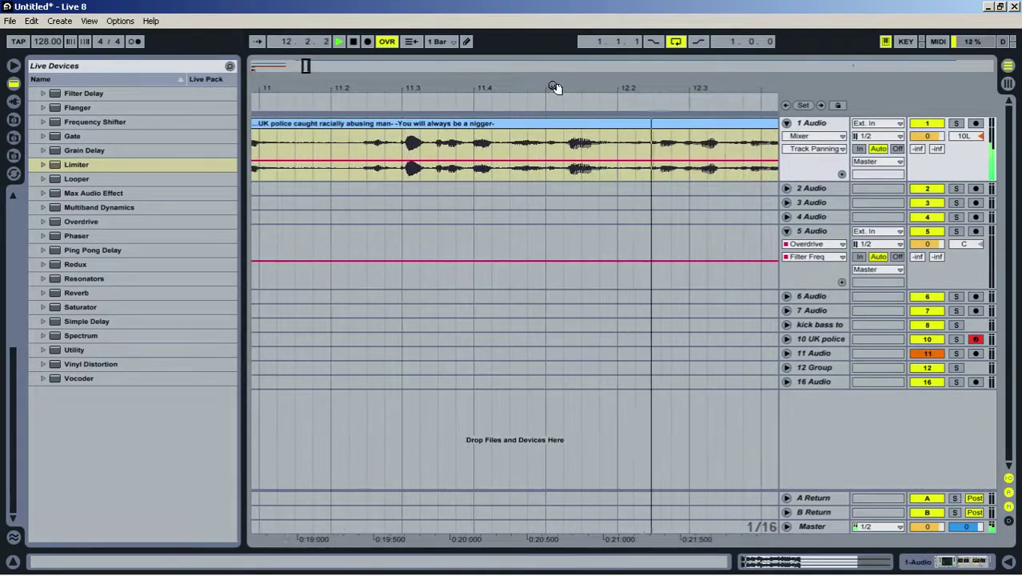
pyautogui.moveTo(555, 89); pyautogui.dragTo(162, 80)
pyautogui.press('space')
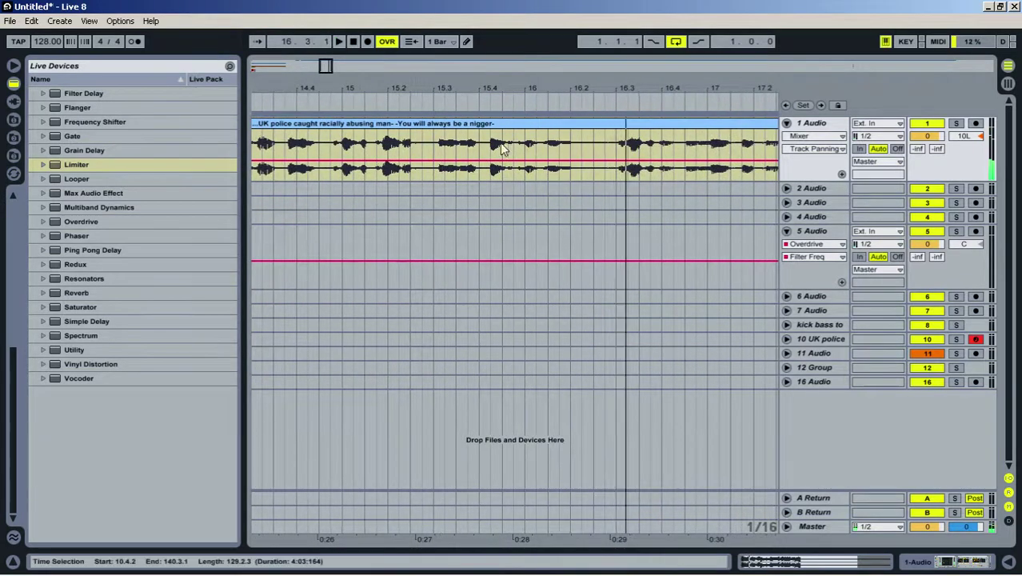
# Split the vocal on 1 Audio from 15.4.2 to 16.2.1 and copy the slice
pyautogui.moveTo(490, 150); pyautogui.dragTo(573, 152)
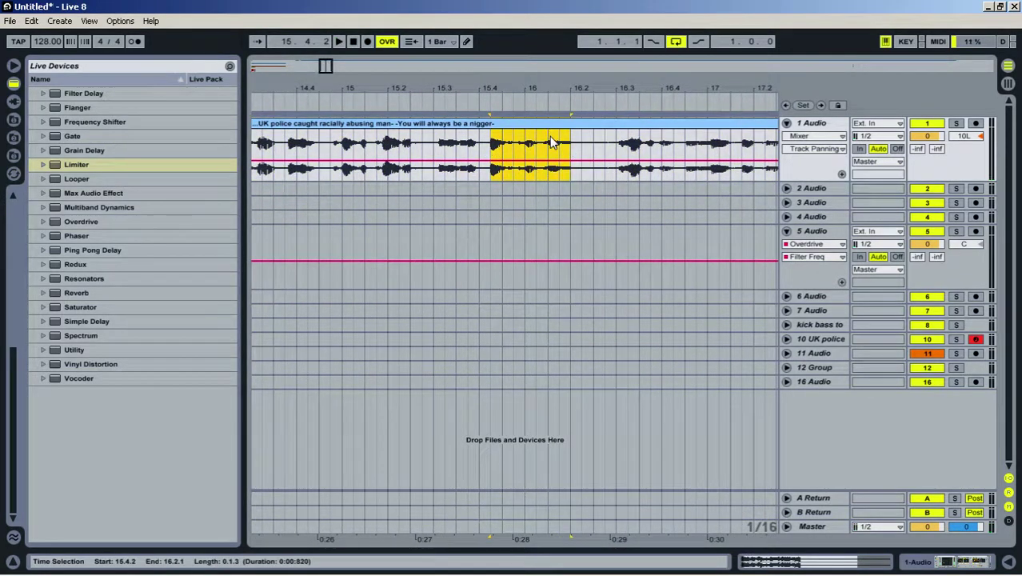
pyautogui.hotkey('ctrl', 'e')
pyautogui.rightClick(532, 122)
pyautogui.click(571, 142)
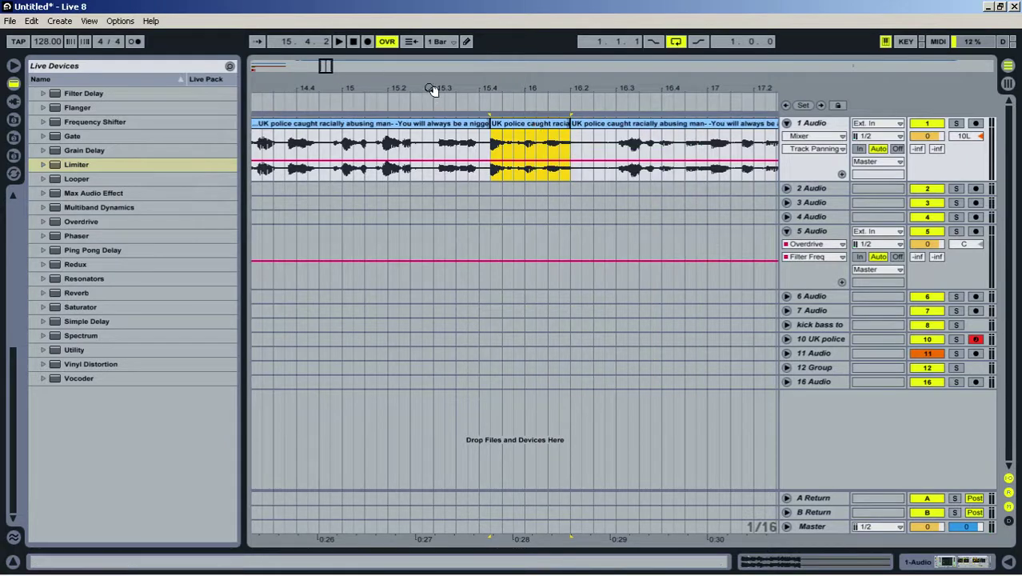
# Insert a new audio track below 16 Audio, paste the copied vocal slice at 1.1.1 and unfold the track
pyautogui.moveTo(432, 90); pyautogui.dragTo(352, 25)
pyautogui.moveTo(258, 85); pyautogui.dragTo(258, 160)
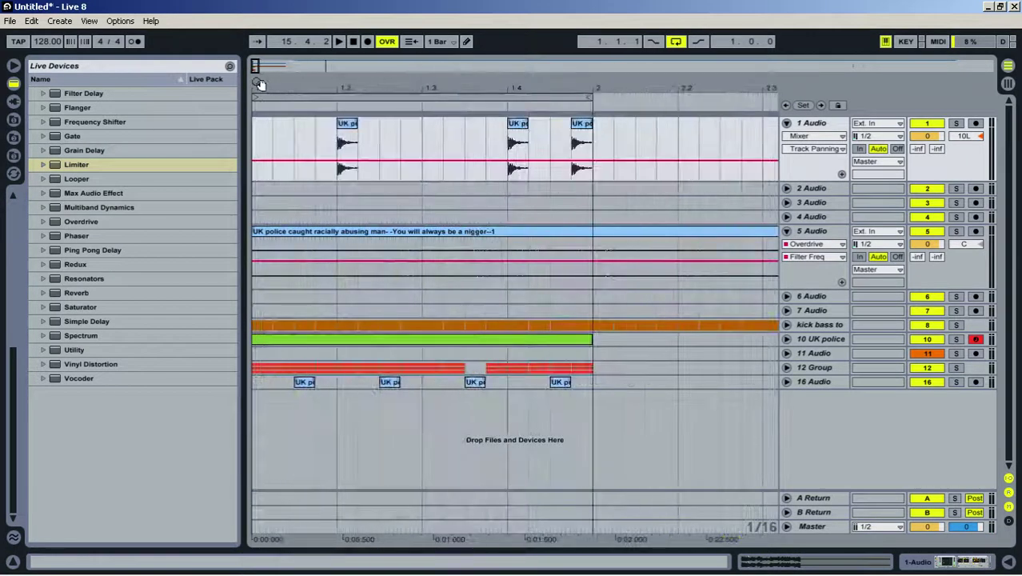
pyautogui.click(257, 404)
pyautogui.rightClick(916, 443)
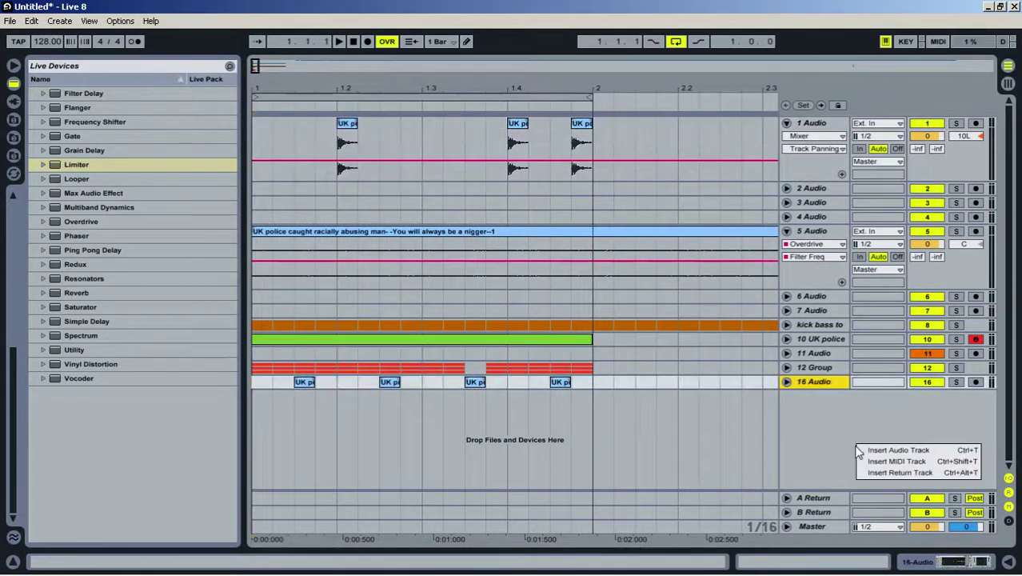
pyautogui.click(920, 450)
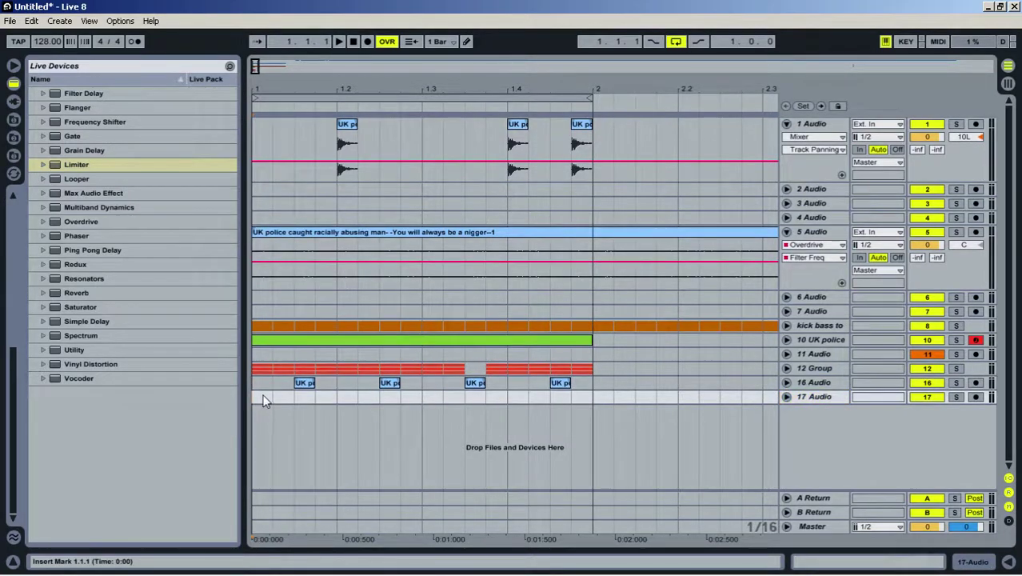
pyautogui.hotkey('ctrl', 'v')
pyautogui.press('space')
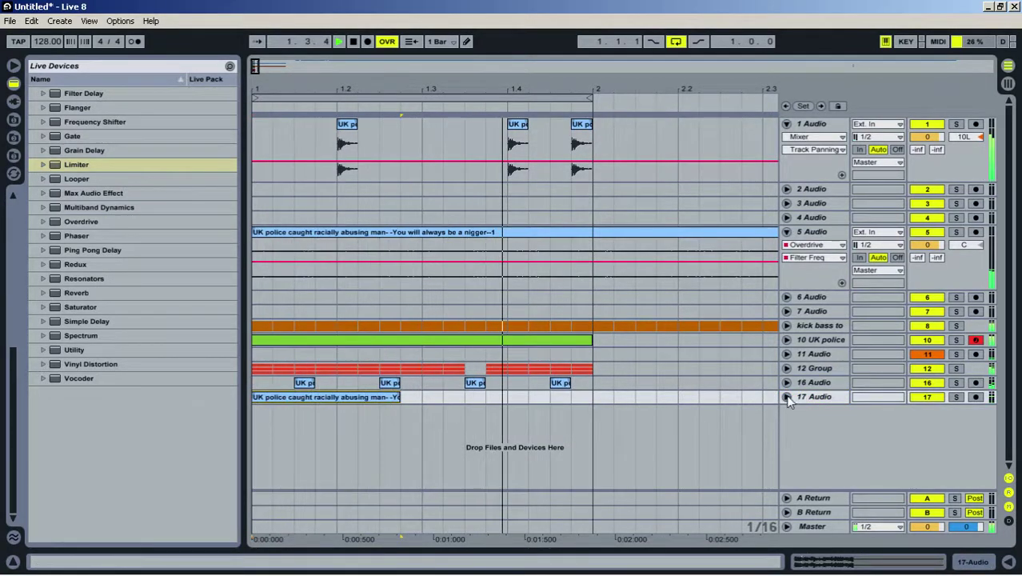
pyautogui.click(786, 397)
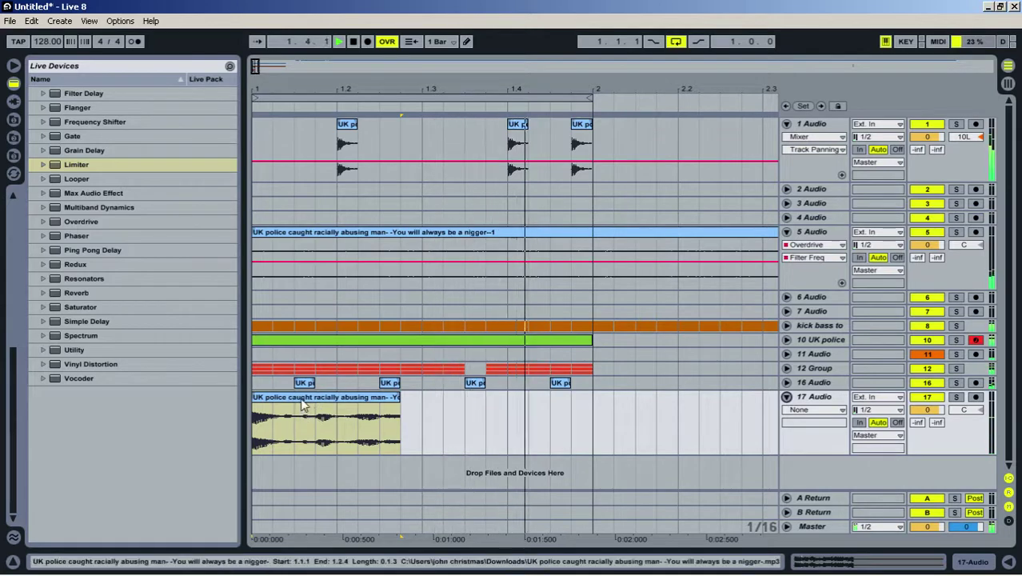
# Add a Compressor to 17 Audio with a threshold of -38.5 dB and an attack of 6.57 ms
pyautogui.doubleClick(812, 399)
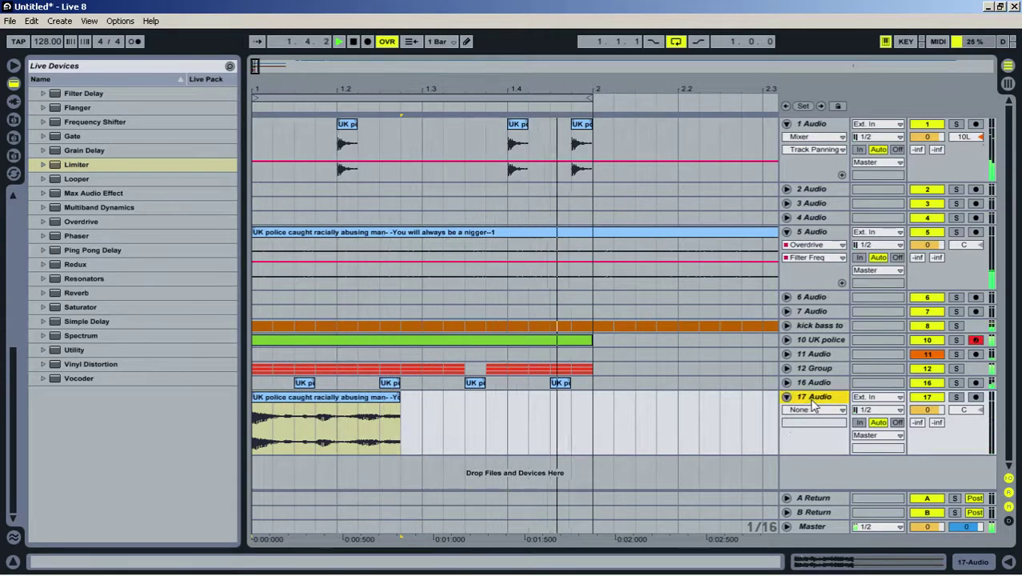
pyautogui.scroll(2, 118, 200)
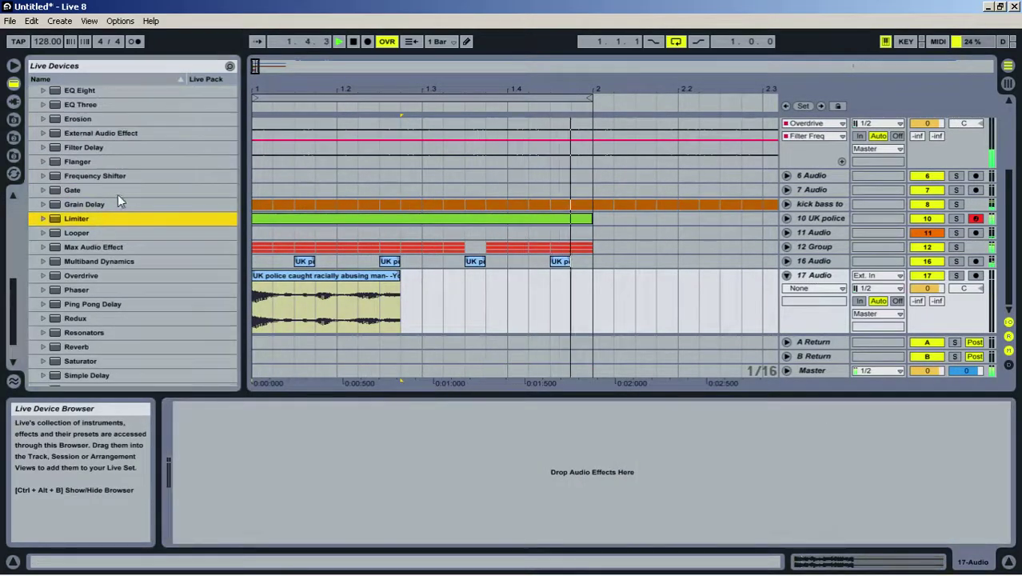
pyautogui.scroll(-2, 129, 260)
pyautogui.scroll(4, 100, 200)
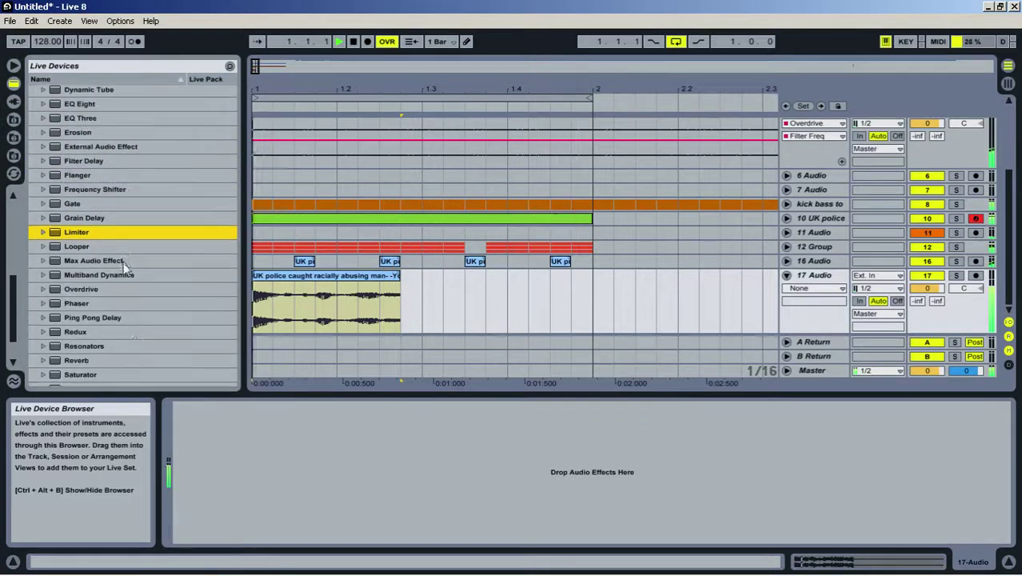
pyautogui.moveTo(97, 115); pyautogui.dragTo(402, 492)
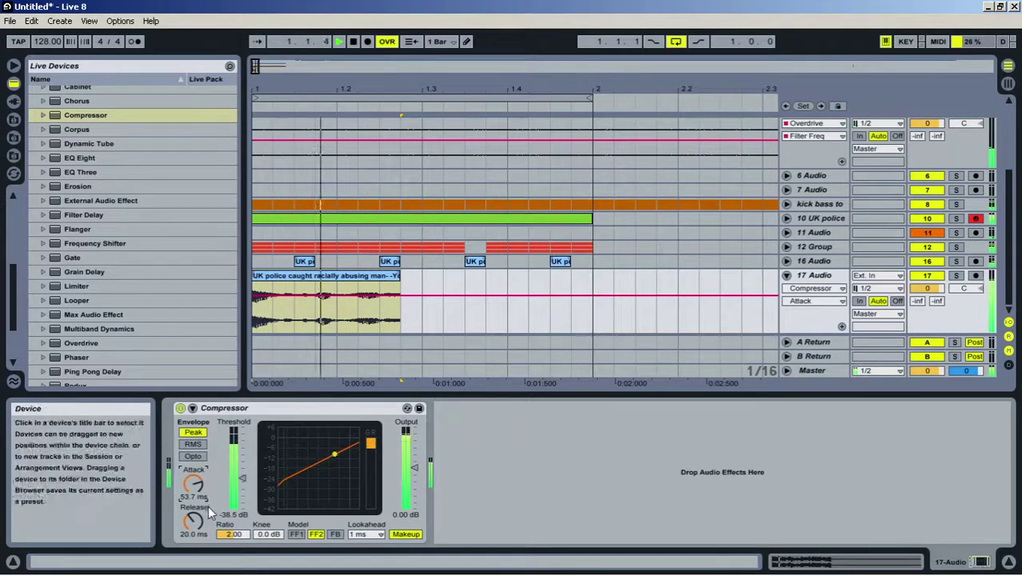
pyautogui.moveTo(193, 485); pyautogui.dragTo(193, 478)
# Extend the vocal clip on 17 Audio to 1.3.3 and narrow the grid to 1/32
pyautogui.moveTo(276, 276)
pyautogui.mouseDown()
pyautogui.moveTo(299, 284)
pyautogui.moveTo(258, 274)
pyautogui.moveTo(307, 276)
pyautogui.moveTo(257, 275)
pyautogui.mouseUp()
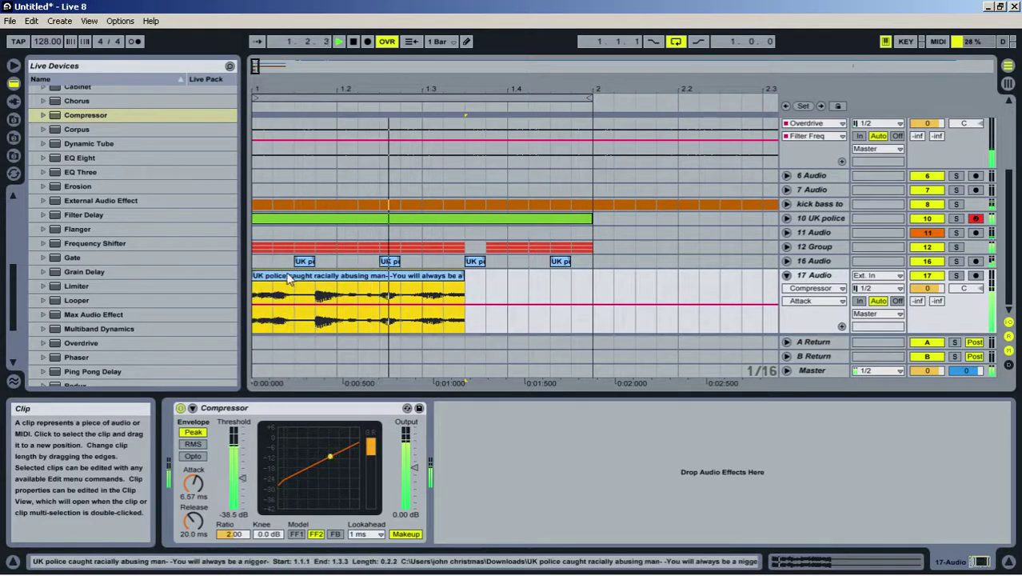
pyautogui.rightClick(519, 287)
pyautogui.click(660, 389)
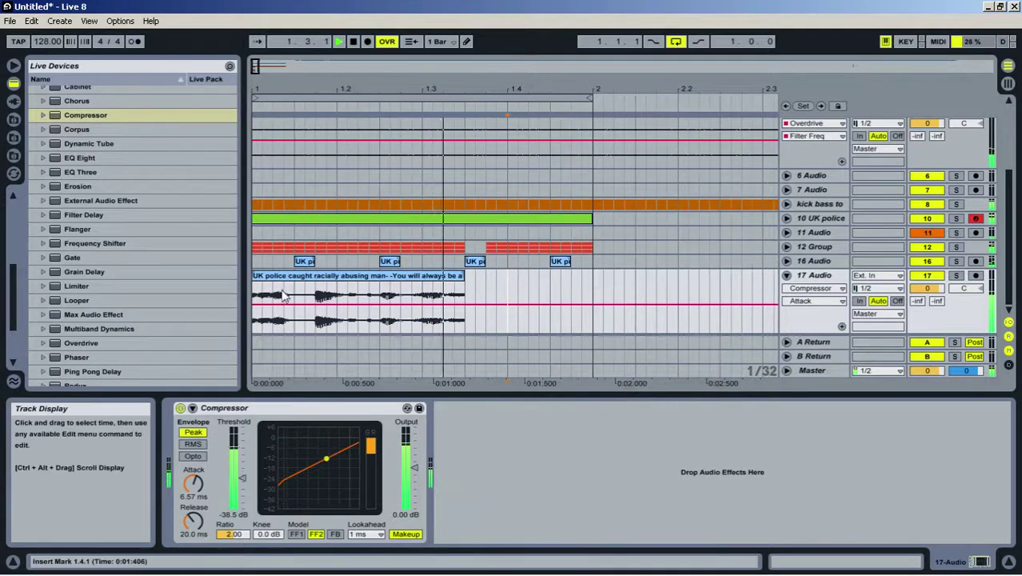
# Try to tighten the 17 Audio vocal by deleting a 1/16 section, moving the remainder earlier and retrimming the first piece
pyautogui.moveTo(295, 296); pyautogui.dragTo(315, 296)
pyautogui.press('Delete')
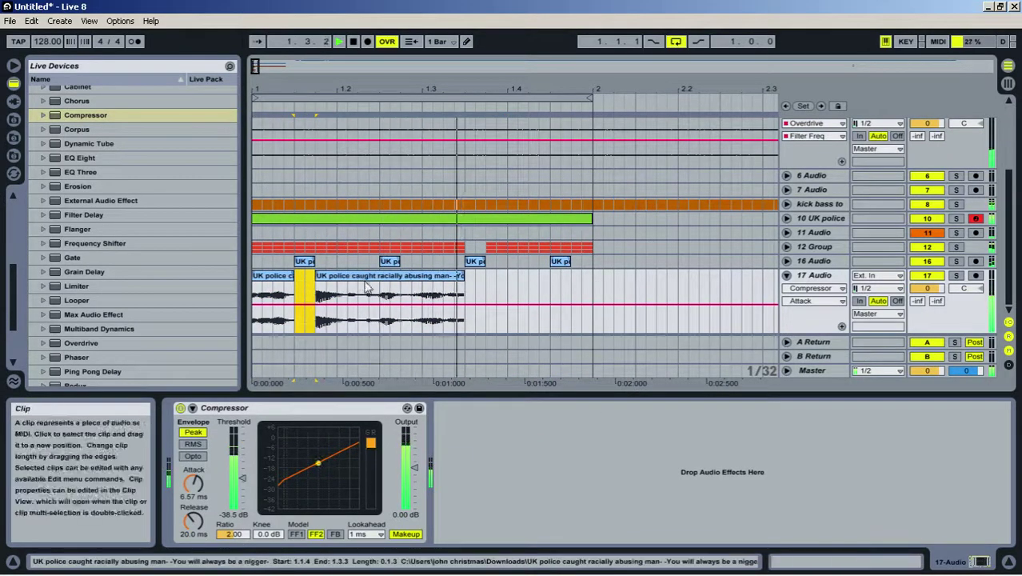
pyautogui.moveTo(367, 276); pyautogui.dragTo(335, 275)
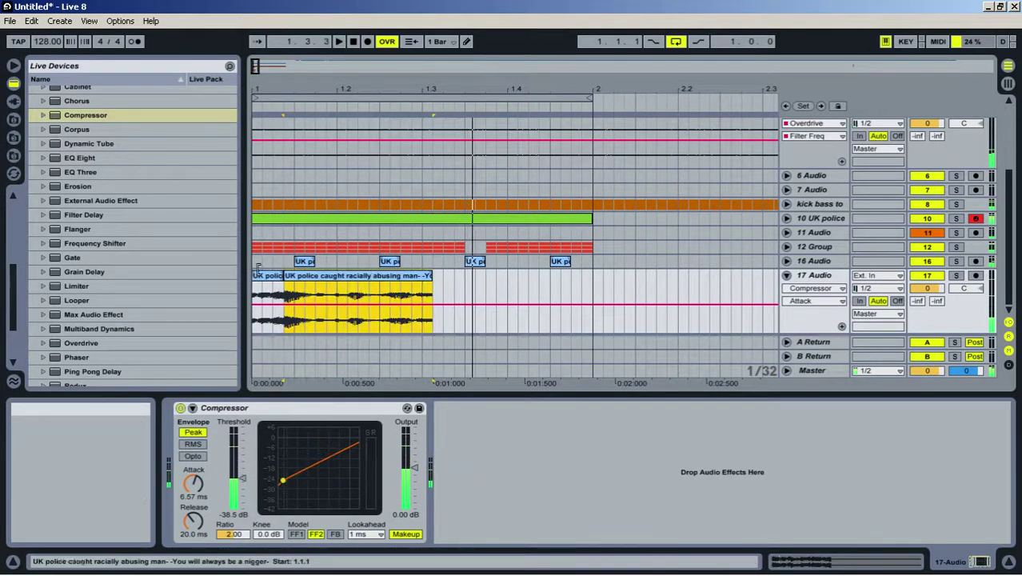
pyautogui.moveTo(254, 275); pyautogui.dragTo(267, 277)
pyautogui.click(269, 279)
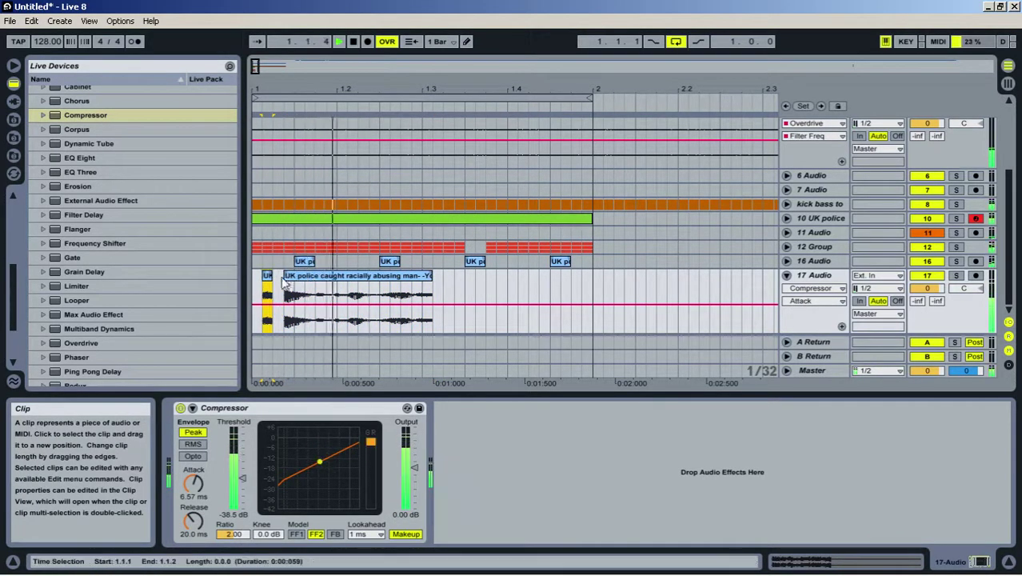
pyautogui.moveTo(264, 277); pyautogui.dragTo(252, 277)
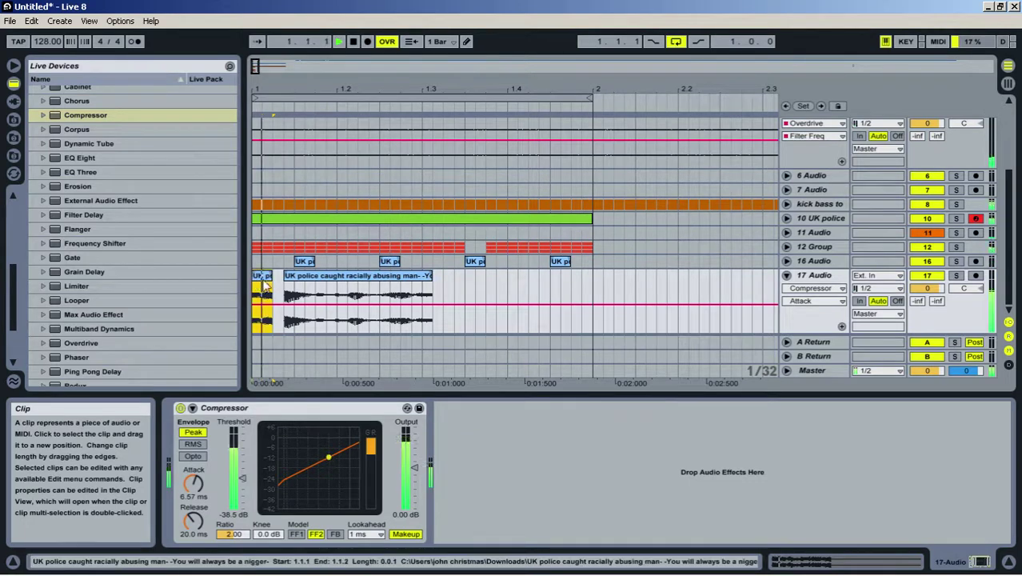
pyautogui.hotkey('ctrl', 'z')
pyautogui.hotkey('ctrl', 'z')
pyautogui.hotkey('ctrl', 'z')
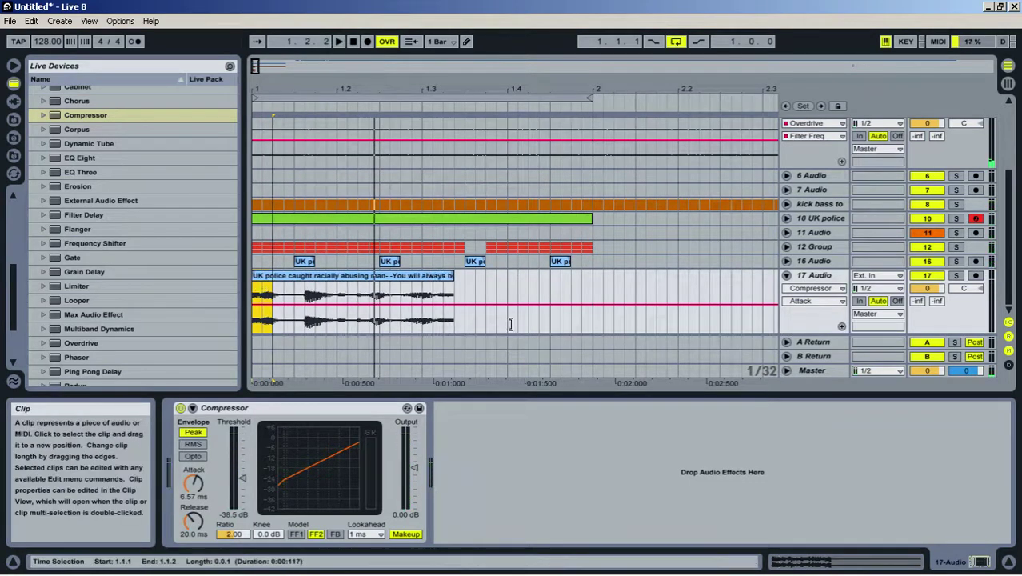
# Extend the end of the 17 Audio vocal clip to bar 2 and play the loop
pyautogui.moveTo(585, 312); pyautogui.dragTo(594, 312)
pyautogui.press('space')
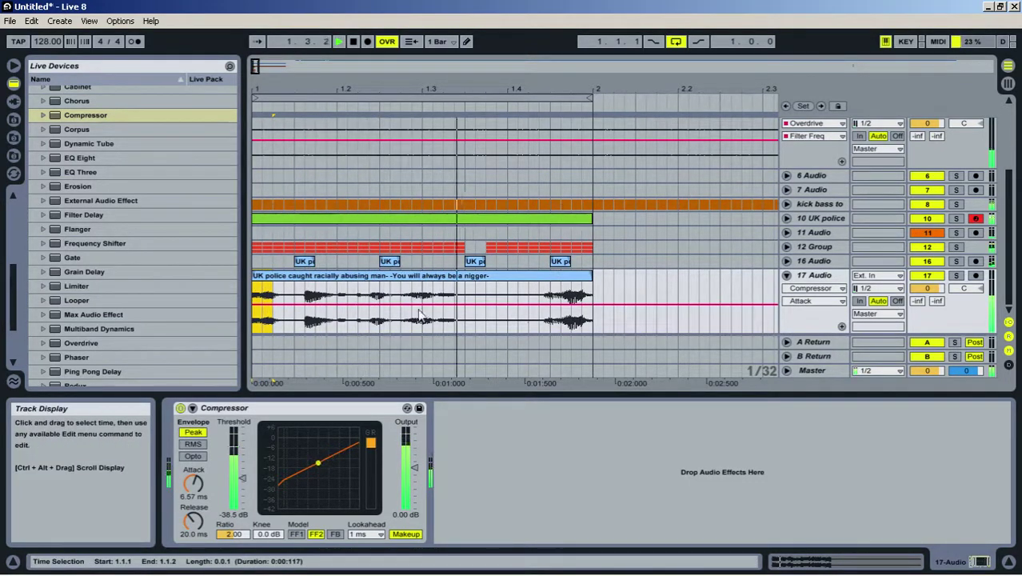
# Shorten the end of the voice clip on track 17 and trim its opening so the remaining audio starts at 1.1.1
pyautogui.click(570, 276)
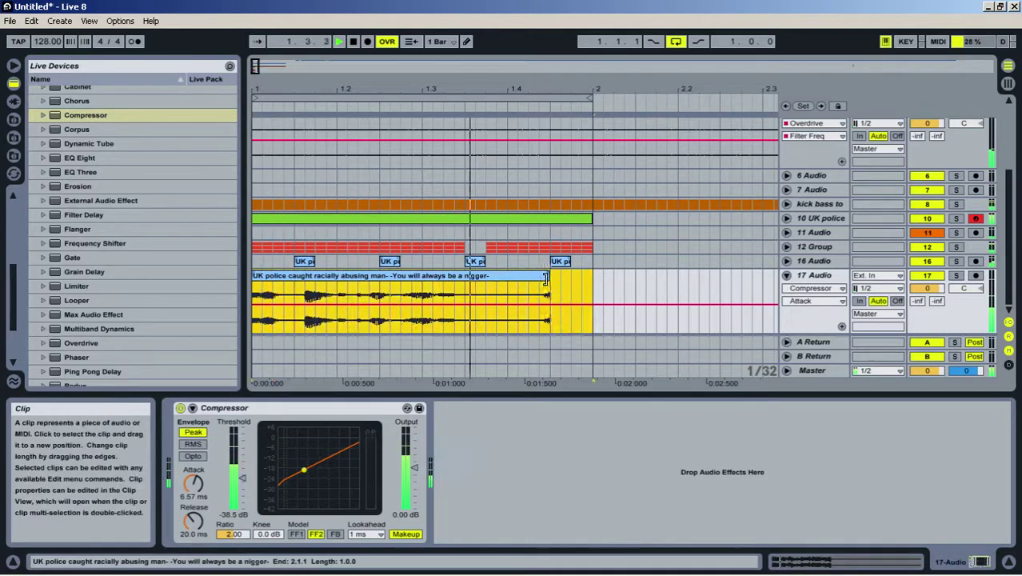
pyautogui.moveTo(591, 284); pyautogui.dragTo(496, 284)
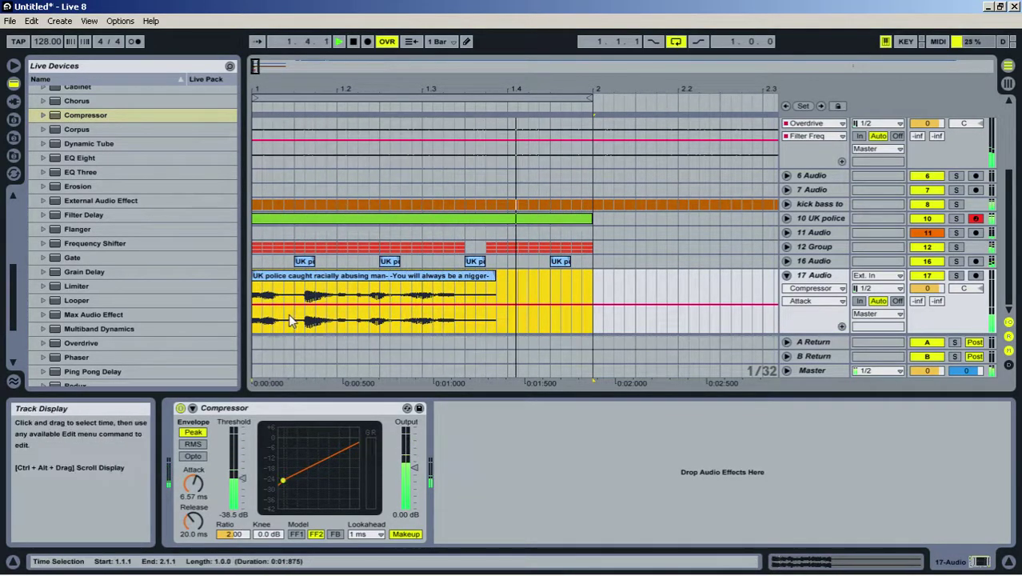
pyautogui.moveTo(254, 276); pyautogui.dragTo(303, 277)
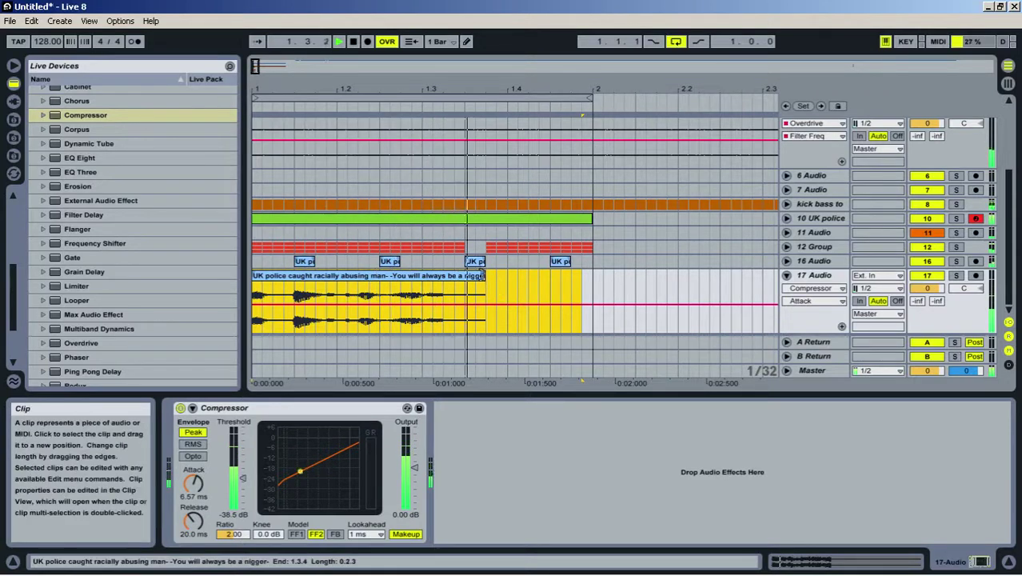
# Stop playback and cut the short section between 1.1.2 and 1.1.3 out of the track 17 clip
pyautogui.press('space')
pyautogui.moveTo(276, 322); pyautogui.dragTo(295, 328)
pyautogui.press('Delete')
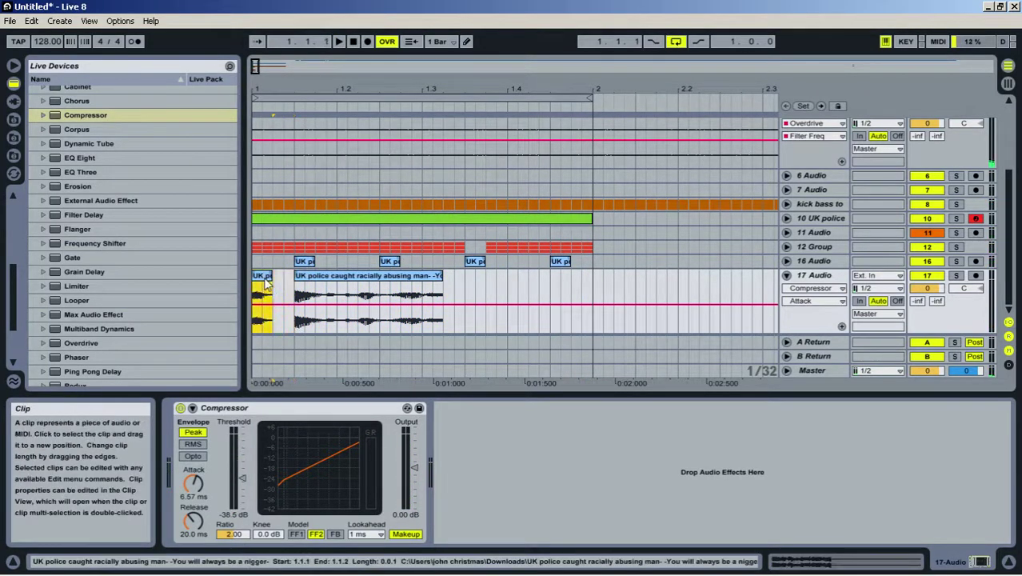
# Fold track 17, add an EQ Eight and a Reverb after its Compressor, and play the loop
pyautogui.click(788, 276)
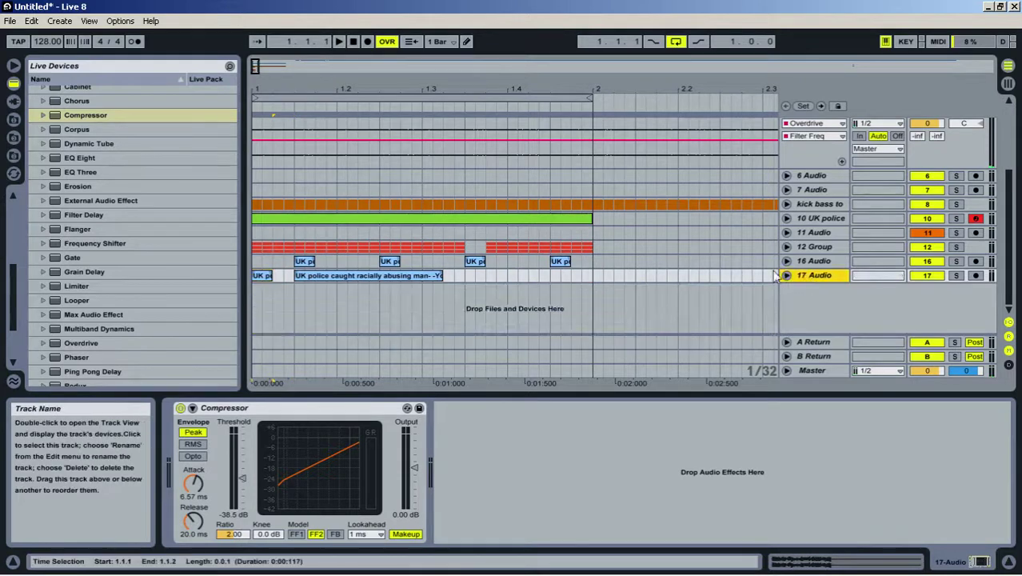
pyautogui.moveTo(95, 157); pyautogui.dragTo(622, 471)
pyautogui.press('space')
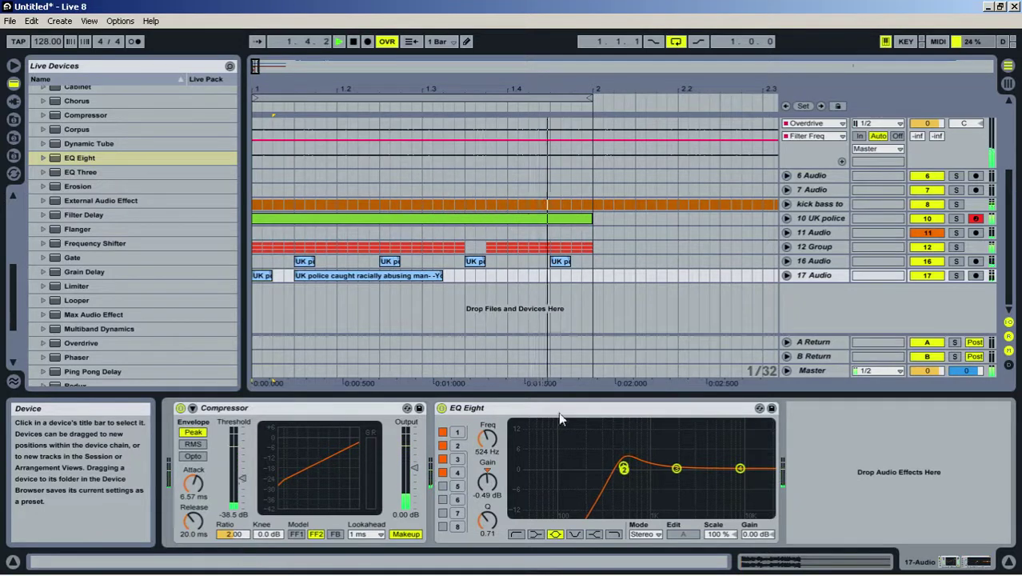
pyautogui.scroll(-3, 71, 298)
pyautogui.doubleClick(80, 293)
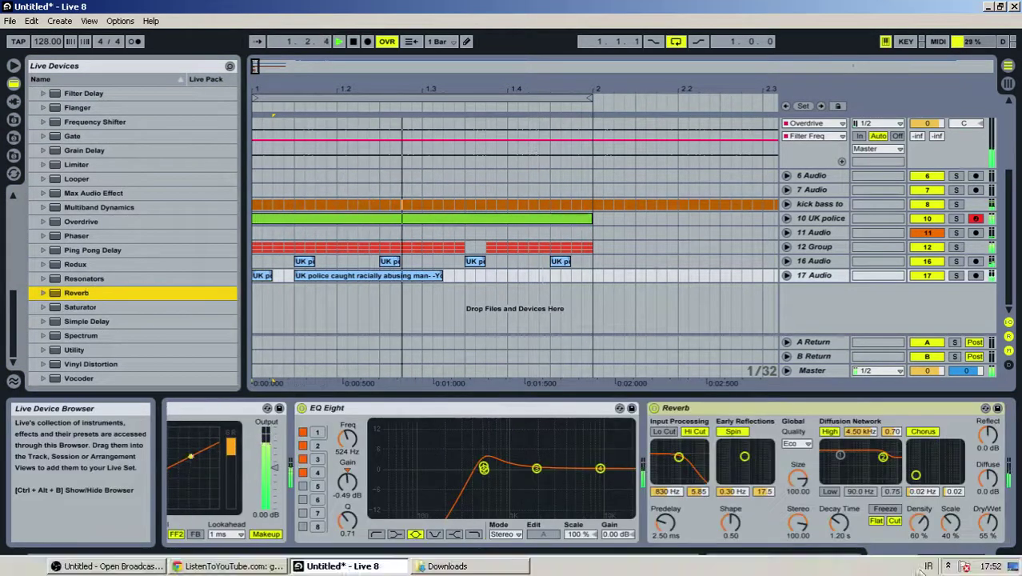
# Configure the Reverb with High quality, 21% dry/wet, only the low cut active at 18.0 kHz, and 4.15 s decay time
pyautogui.click(800, 444)
pyautogui.click(791, 477)
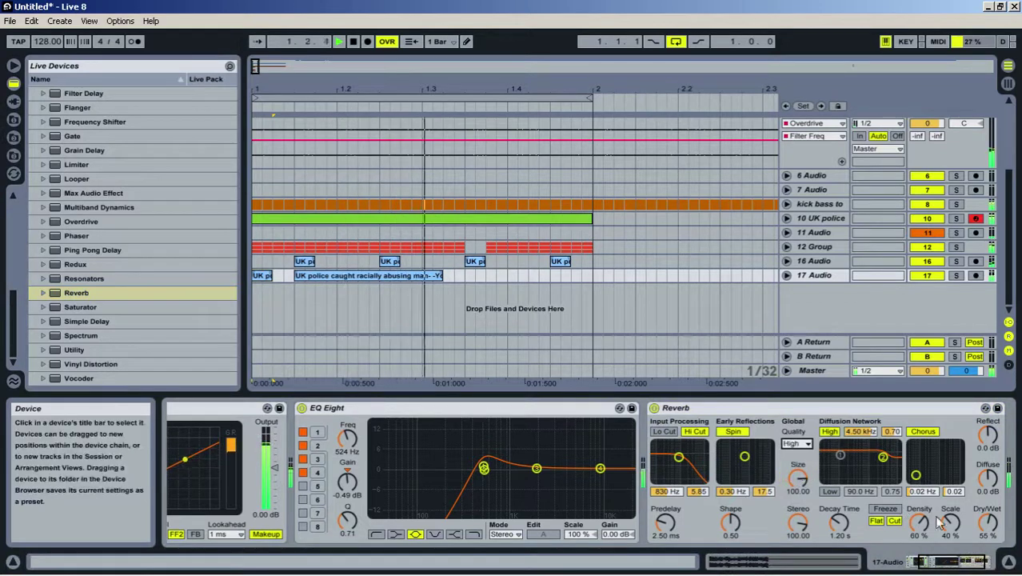
pyautogui.moveTo(988, 523); pyautogui.dragTo(988, 547)
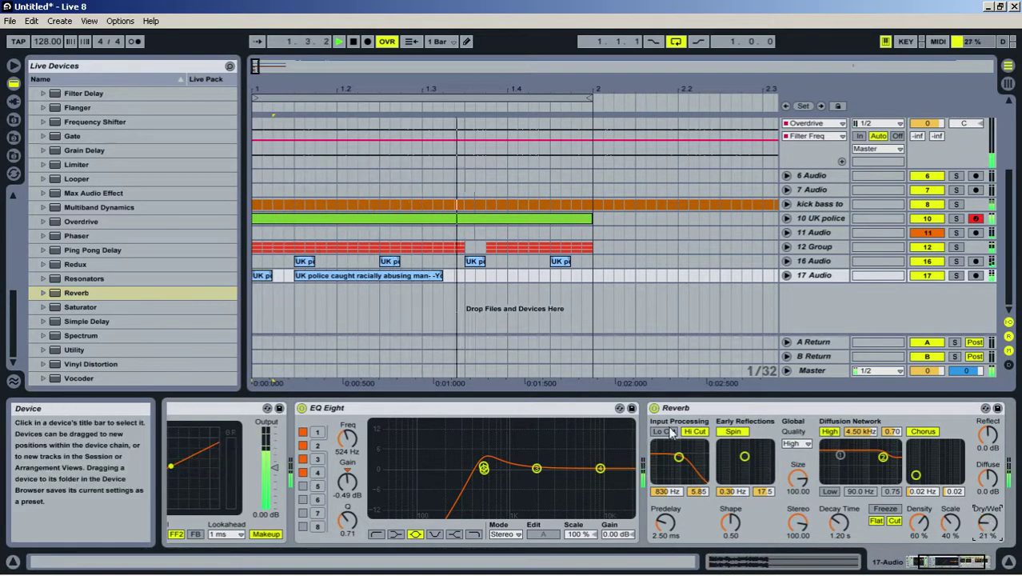
pyautogui.click(695, 432)
pyautogui.moveTo(678, 457); pyautogui.dragTo(704, 450)
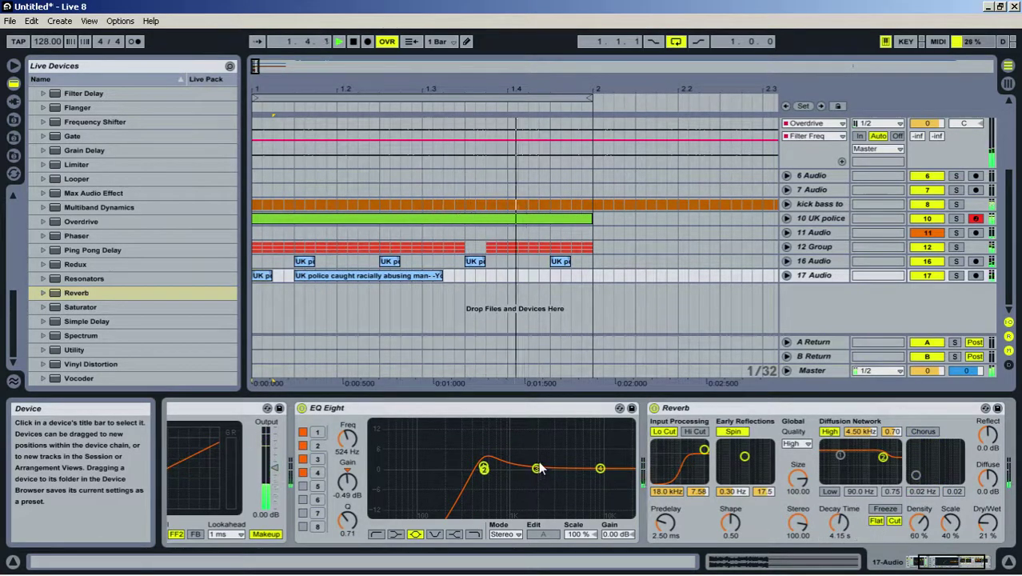
# Set EQ Eight band 3 to 4.12 kHz, -7.38 dB gain and Q 2.82, then fold the device and stop playback
pyautogui.click(320, 460)
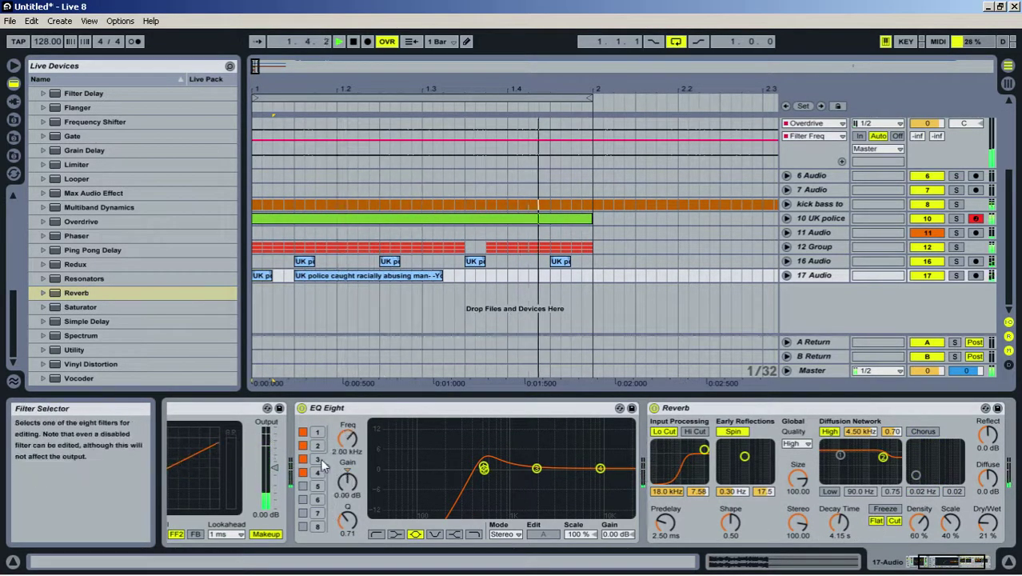
pyautogui.moveTo(349, 485); pyautogui.dragTo(348, 431)
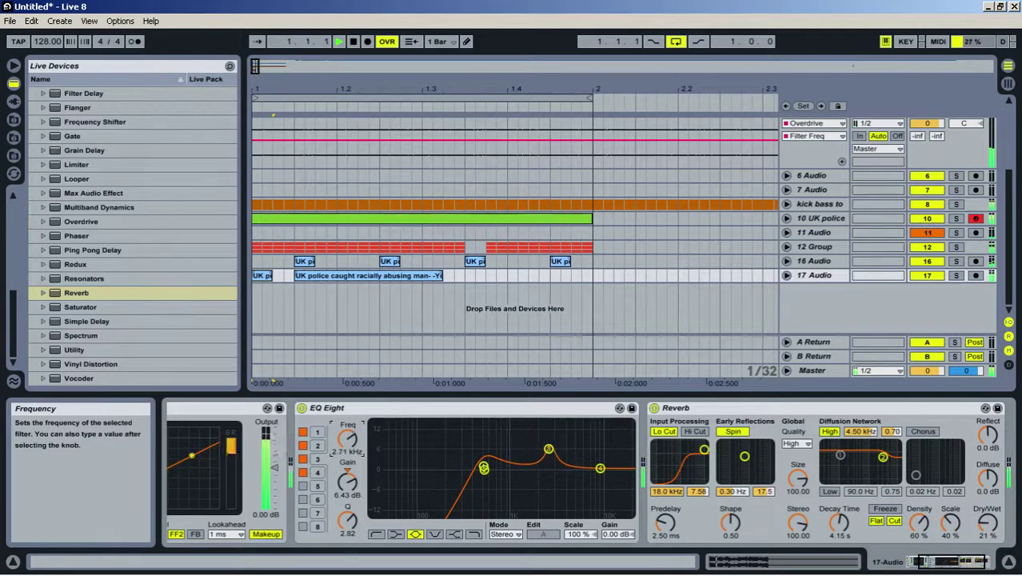
pyautogui.moveTo(347, 481); pyautogui.dragTo(348, 524)
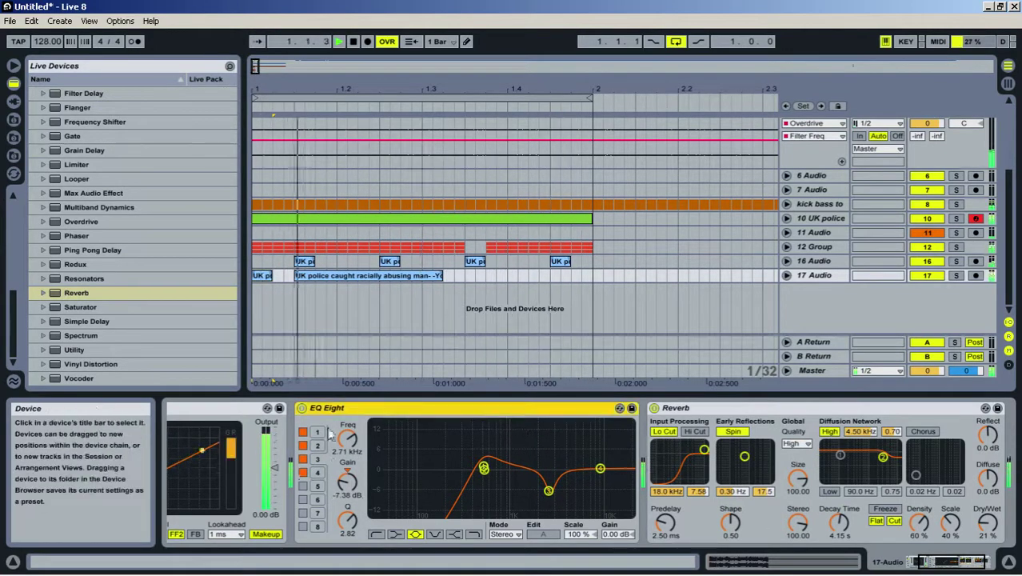
pyautogui.moveTo(348, 440); pyautogui.dragTo(348, 430)
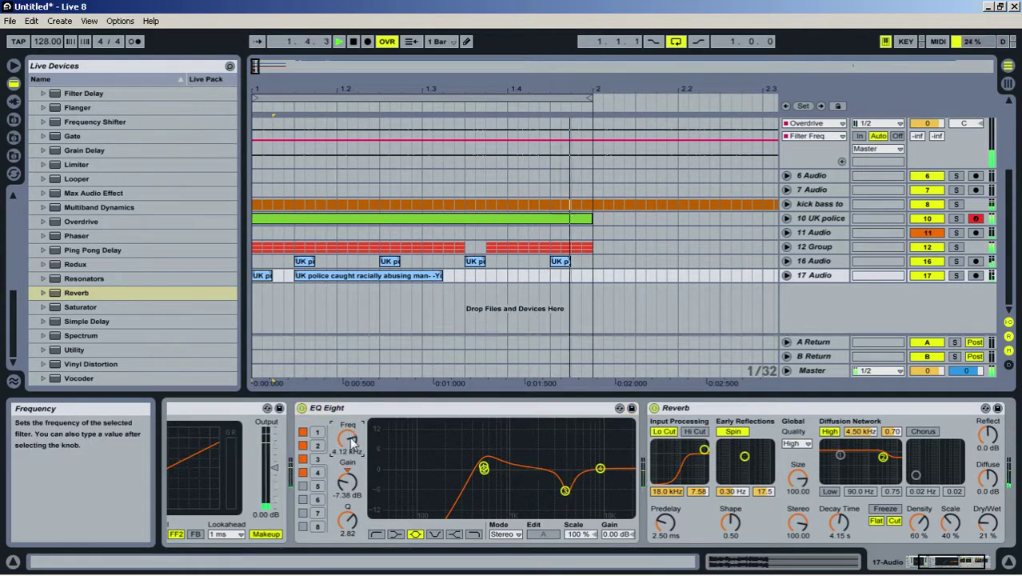
pyautogui.doubleClick(453, 409)
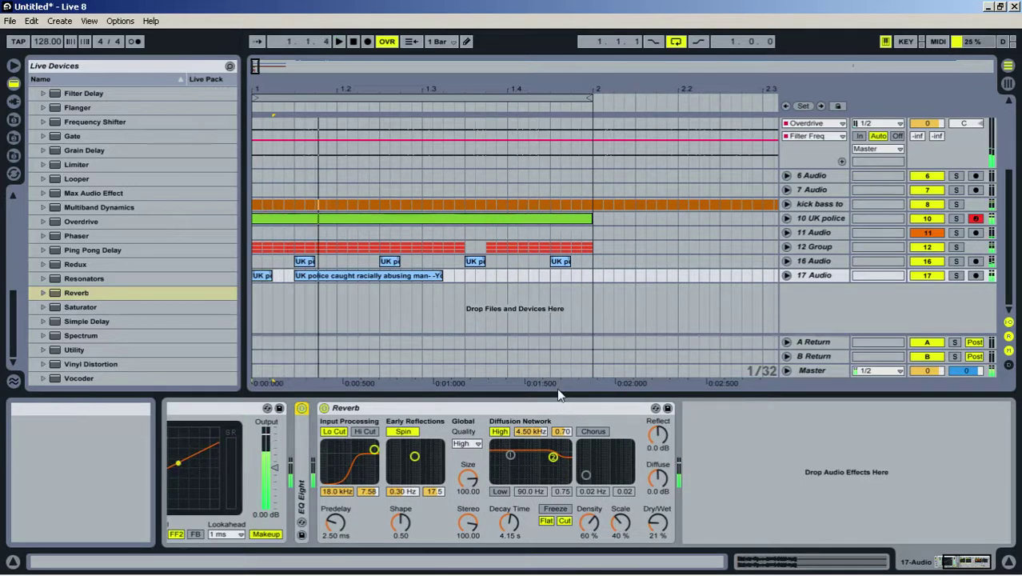
pyautogui.press('space')
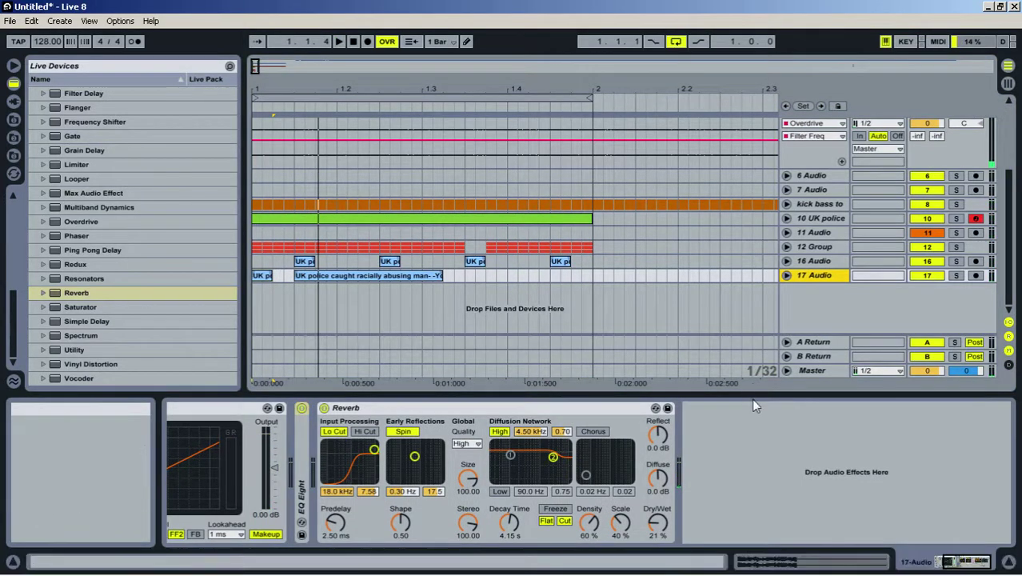
# Hide the device view and audition the long recording on track 1 from around bar 32
pyautogui.moveTo(644, 94); pyautogui.dragTo(520, 218)
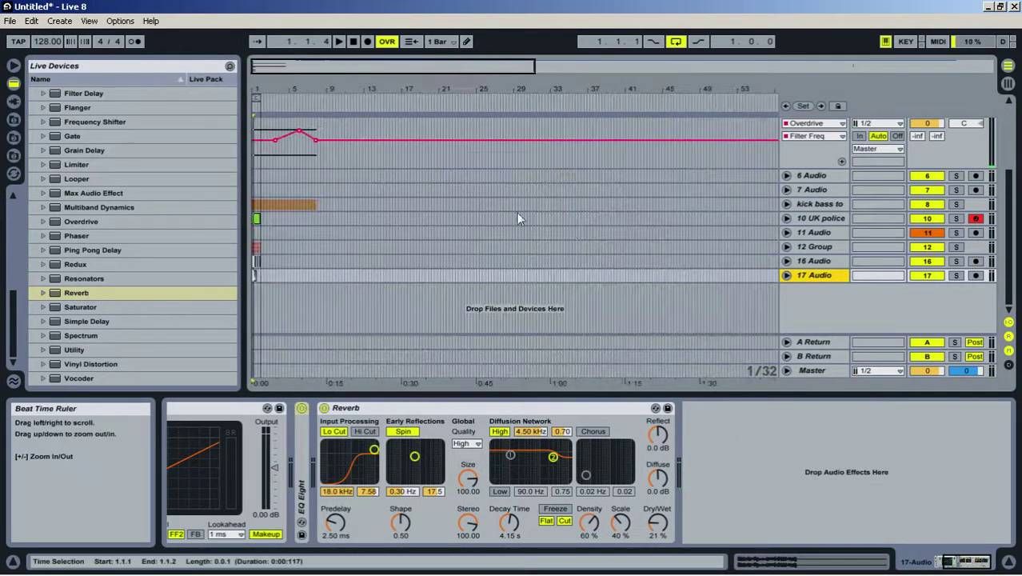
pyautogui.scroll(3, 625, 314)
pyautogui.scroll(1, 628, 318)
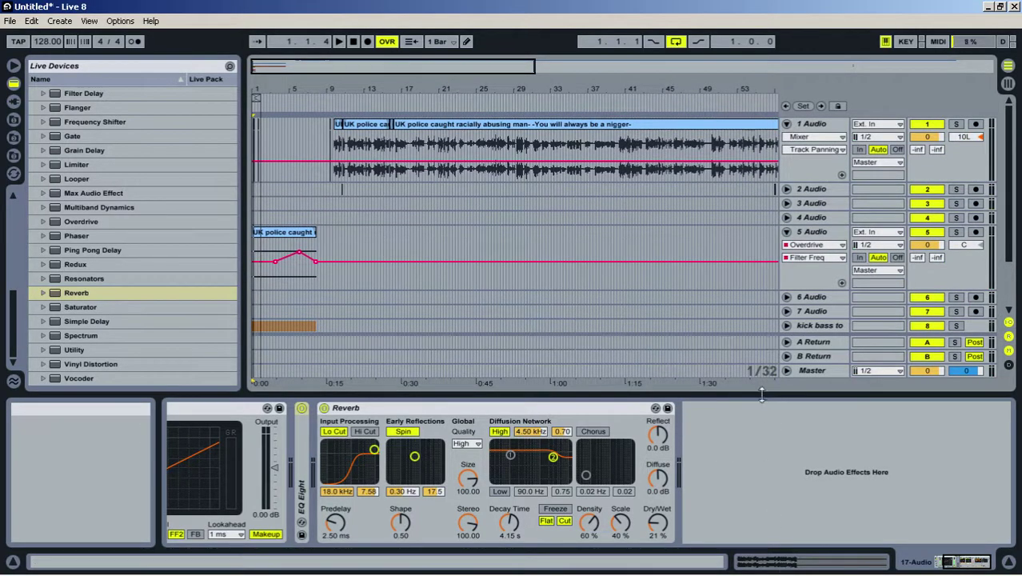
pyautogui.moveTo(762, 394); pyautogui.dragTo(764, 573)
pyautogui.click(547, 107)
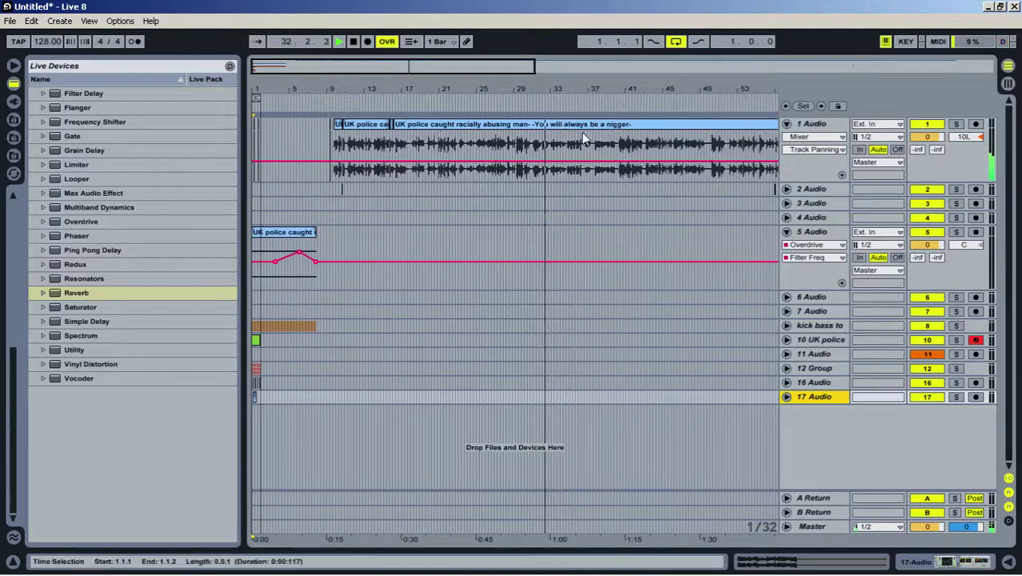
pyautogui.moveTo(558, 86); pyautogui.dragTo(285, 93)
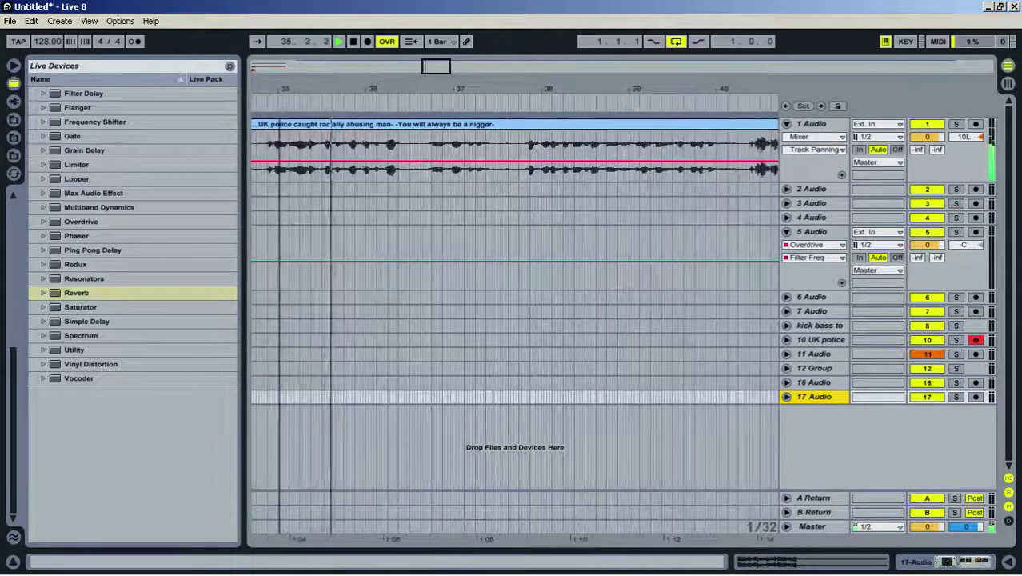
# Audition successive passages of the track 1 recording between bars 36 and 47 for a usable sound
pyautogui.click(433, 148)
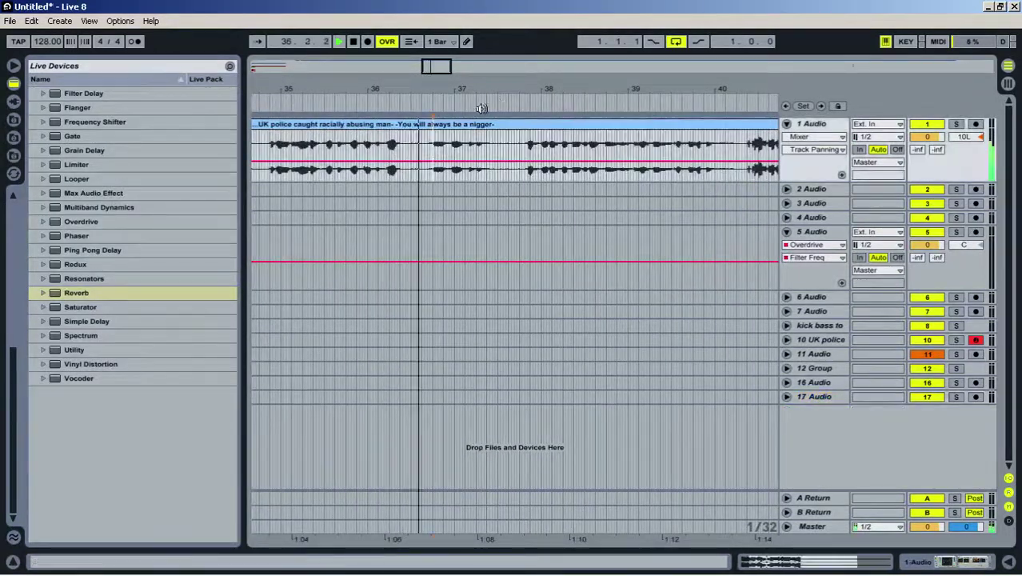
pyautogui.moveTo(484, 91); pyautogui.dragTo(370, 92)
pyautogui.click(419, 149)
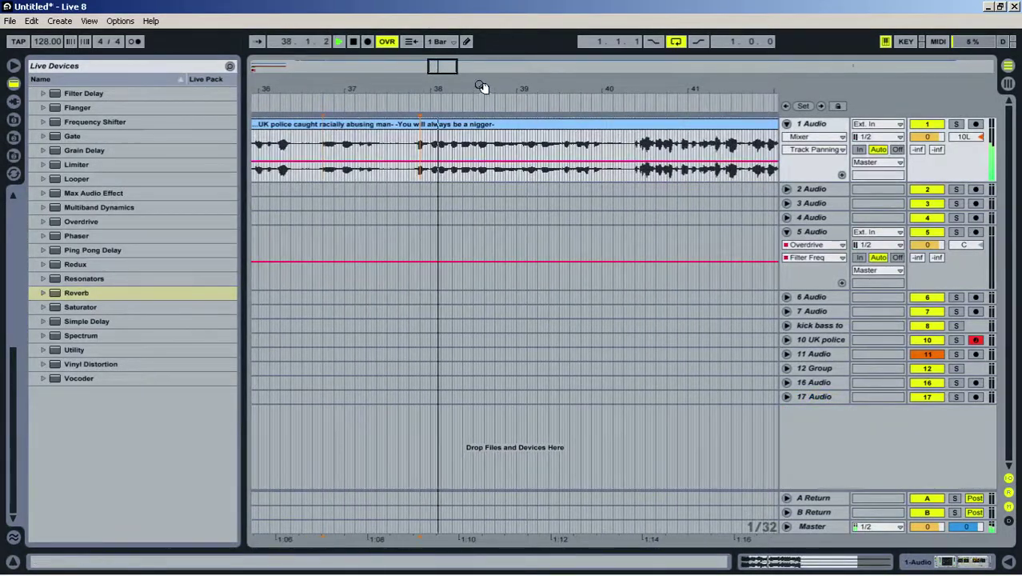
pyautogui.moveTo(482, 87); pyautogui.dragTo(392, 89)
pyautogui.click(492, 148)
pyautogui.moveTo(573, 91); pyautogui.dragTo(402, 91)
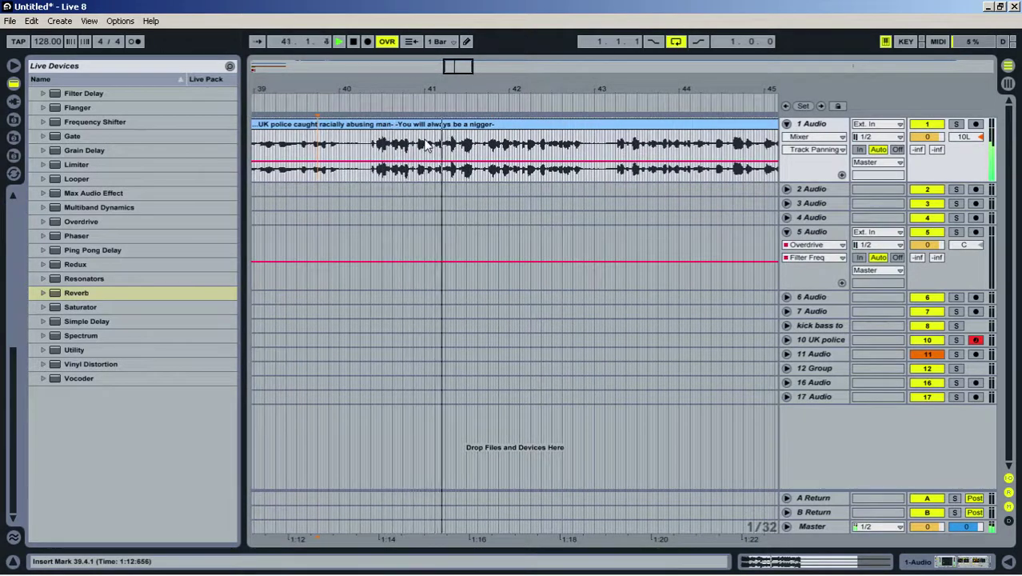
pyautogui.moveTo(626, 94); pyautogui.dragTo(398, 80)
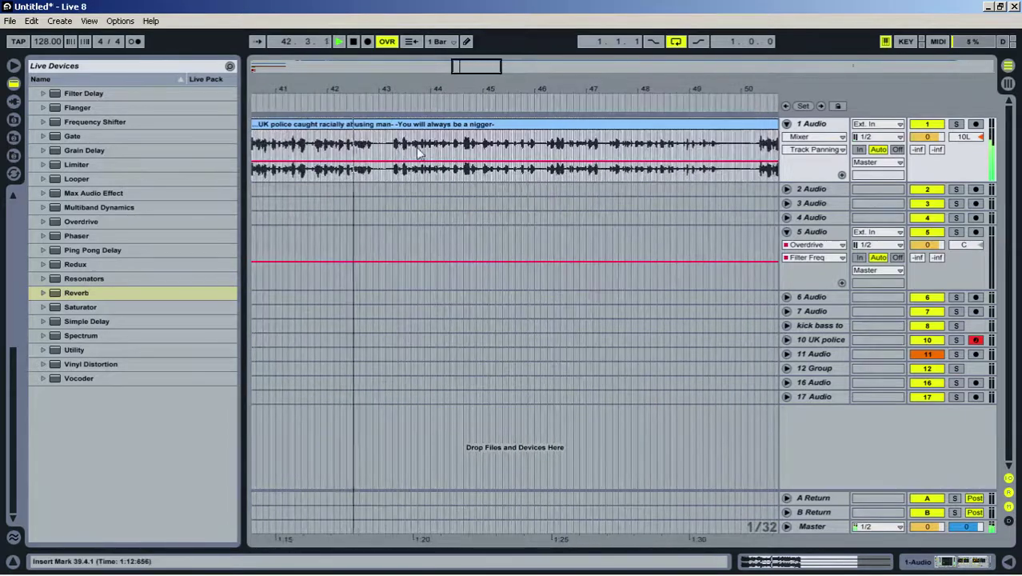
pyautogui.click(468, 144)
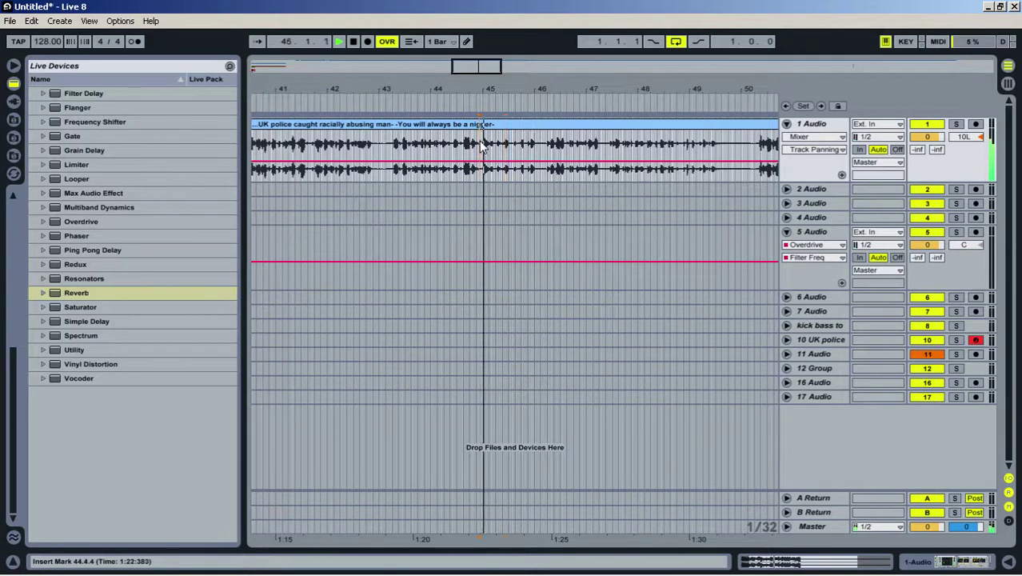
pyautogui.click(596, 126)
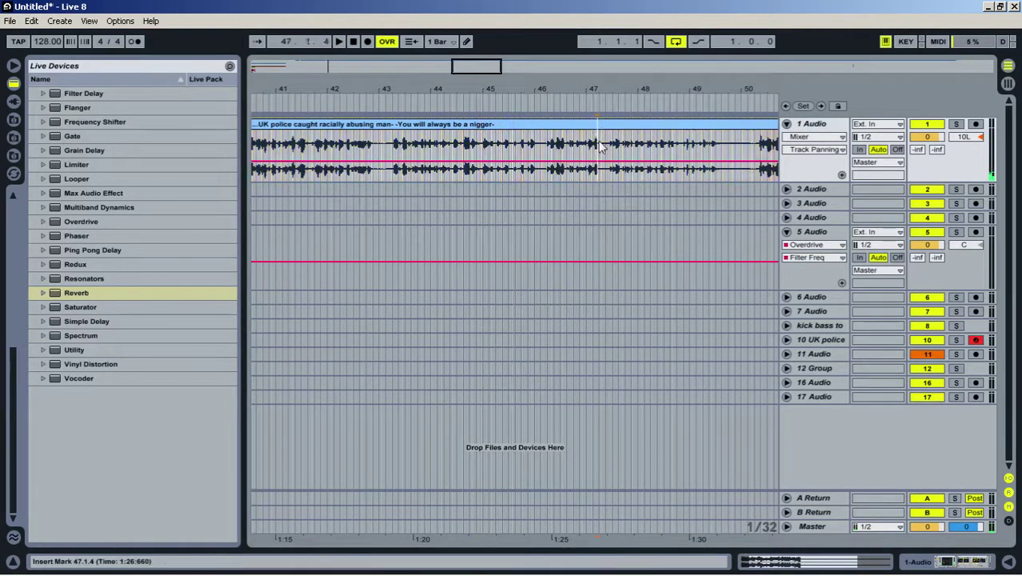
# Audition the track 1 recording from bar 47 to the loud hits around bar 51
pyautogui.moveTo(641, 91); pyautogui.dragTo(431, 93)
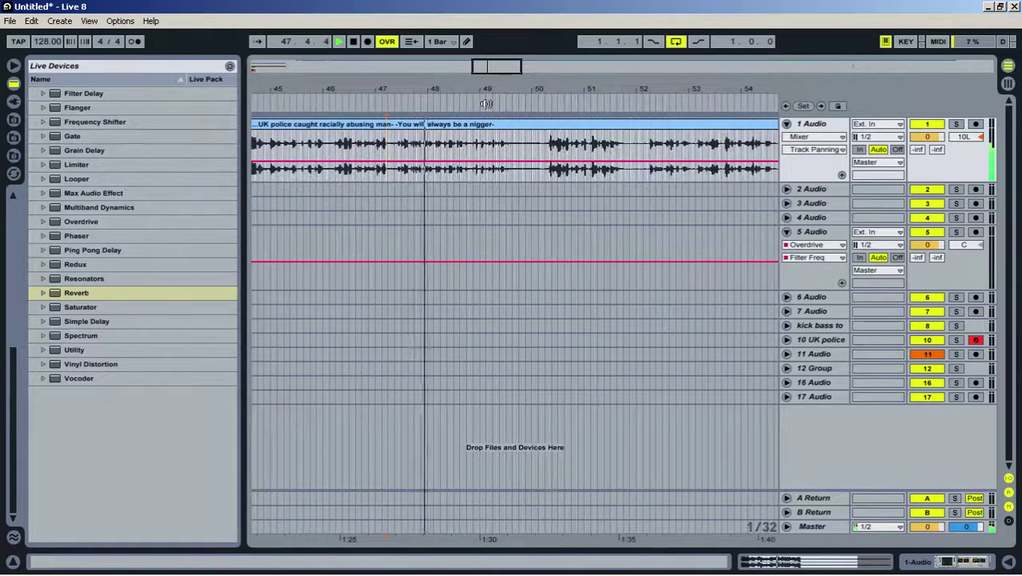
pyautogui.click(553, 144)
pyautogui.press('space')
pyautogui.press('space')
pyautogui.moveTo(566, 92); pyautogui.dragTo(414, 156)
pyautogui.press('space')
# Select the short sound from 51.1.1 to 51.1.3 on track 1, loop the one-beat region starting at 51.1.1, and play it
pyautogui.click(353, 152)
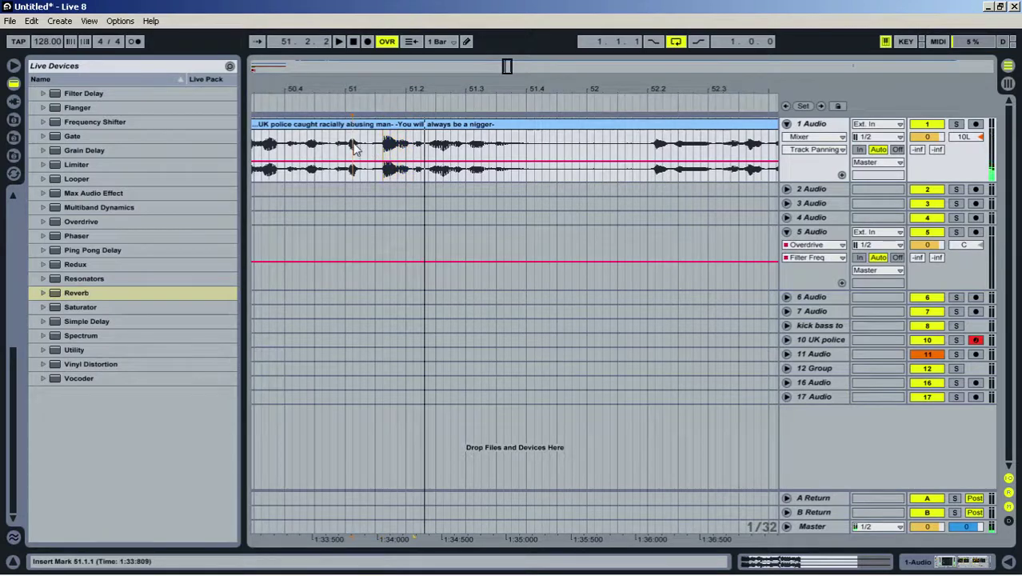
pyautogui.press('space')
pyautogui.moveTo(362, 148); pyautogui.dragTo(382, 148)
pyautogui.press('space')
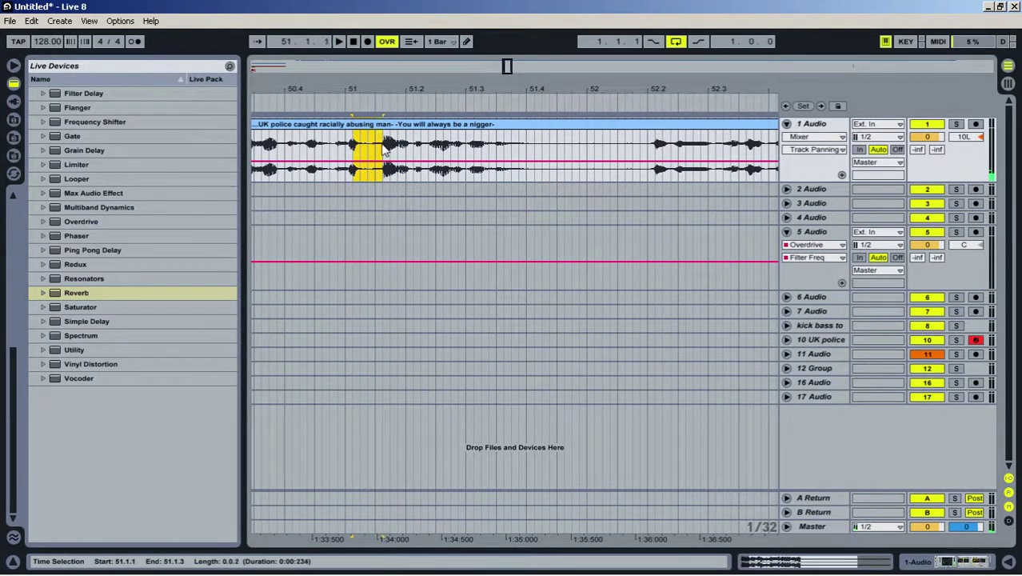
pyautogui.hotkey('ctrl', 'l')
pyautogui.press('space')
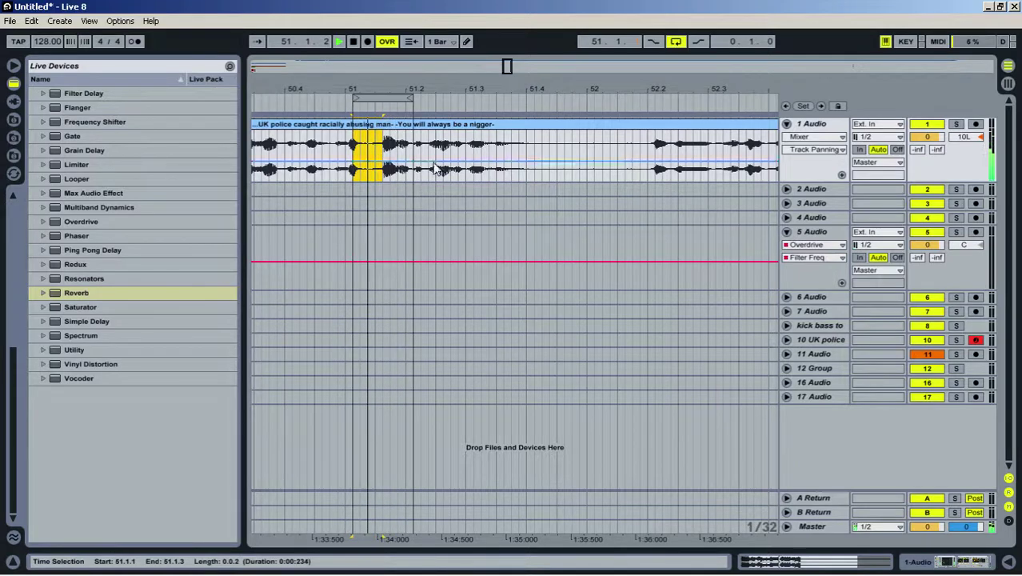
# Delete the audio between 51.1.3 and 51.2 on track 1 and consolidate the short sound before it into its own clip
pyautogui.moveTo(384, 143); pyautogui.dragTo(360, 148)
pyautogui.press('Delete')
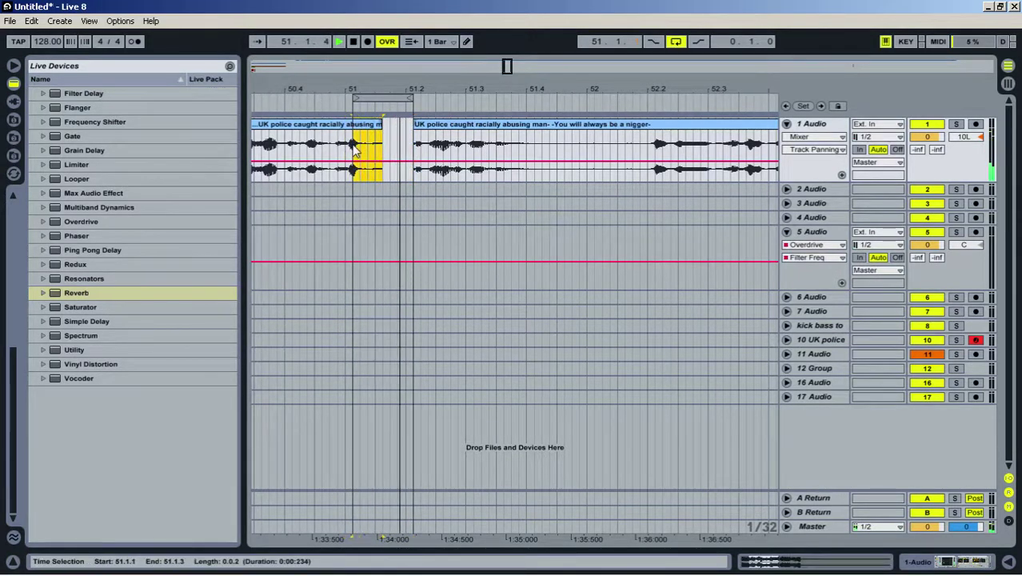
pyautogui.hotkey('ctrl', 'j')
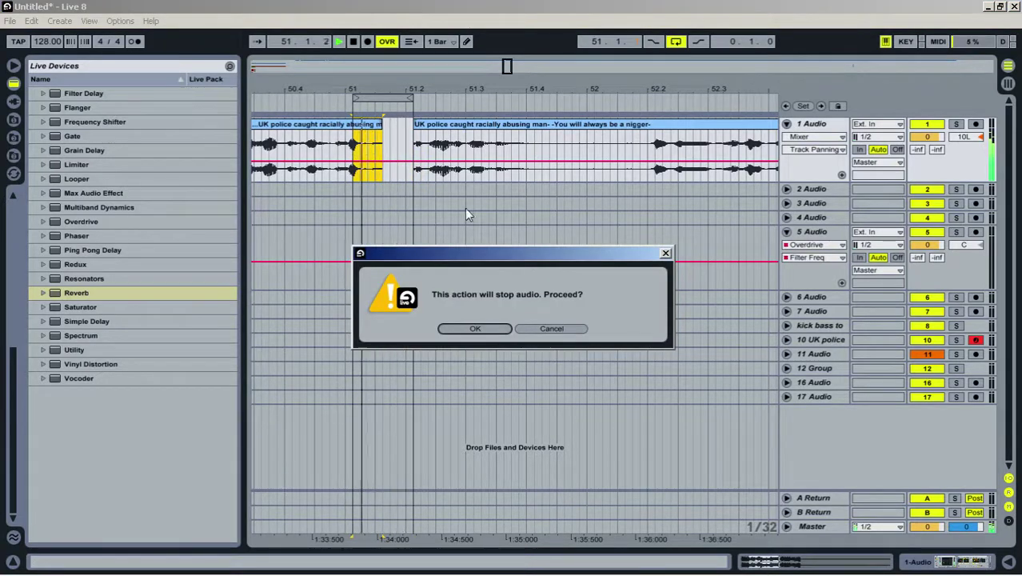
pyautogui.click(500, 330)
# Insert an audio track below track 17 and open the short consolidated clip's properties, keeping its start at 51.1.1
pyautogui.rightClick(803, 431)
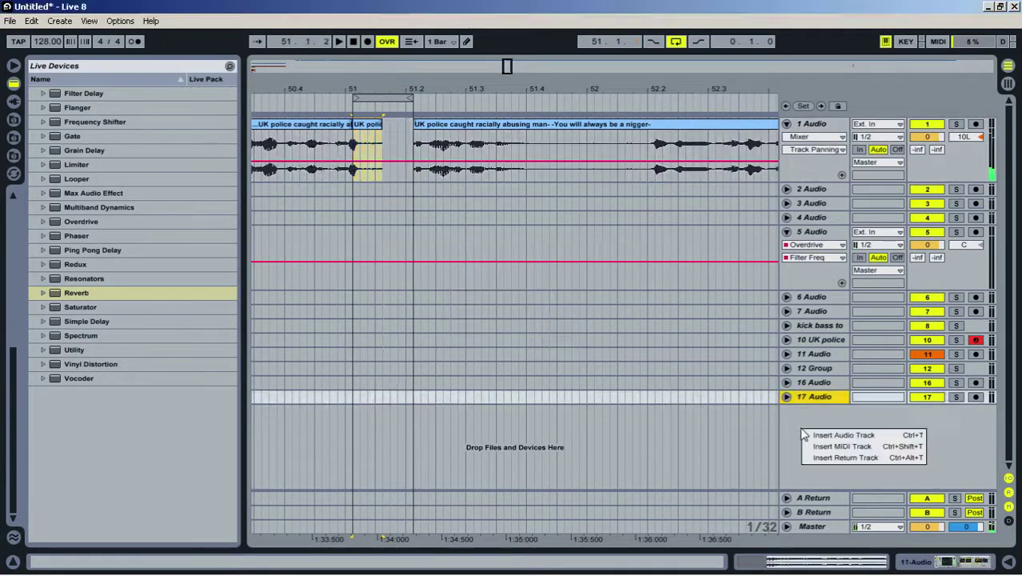
pyautogui.click(828, 436)
pyautogui.doubleClick(359, 124)
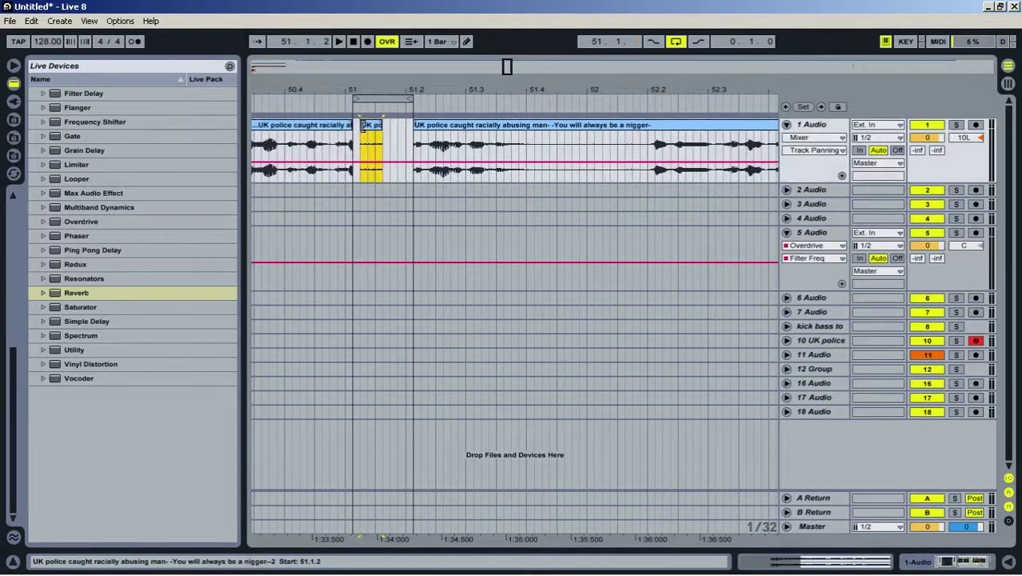
pyautogui.moveTo(362, 124); pyautogui.dragTo(355, 124)
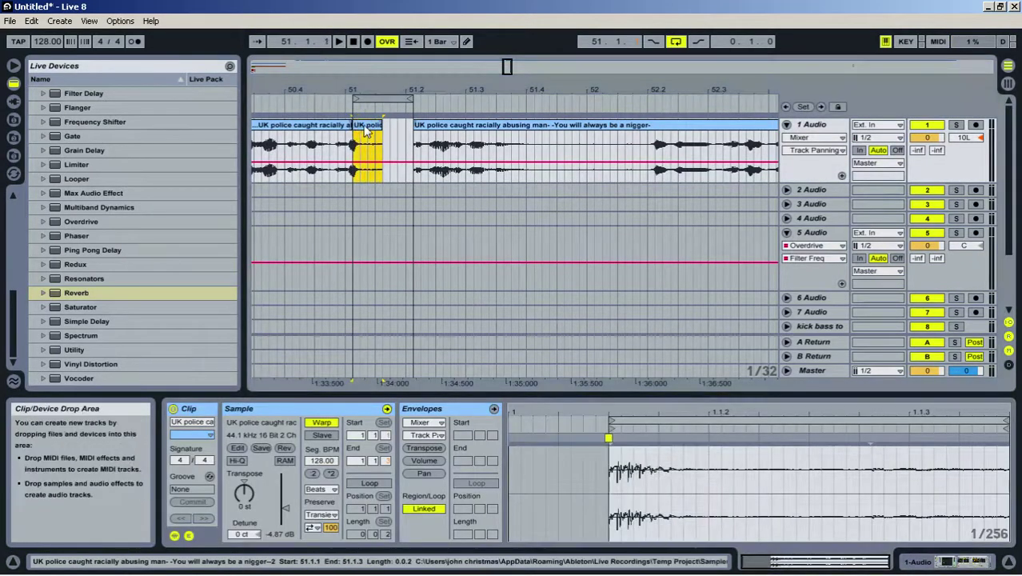
# Fold track 5 and move the short consolidated clip from track 1 down to track 18, starting at 51.1.1
pyautogui.scroll(-3, 539, 273)
pyautogui.scroll(3, 516, 239)
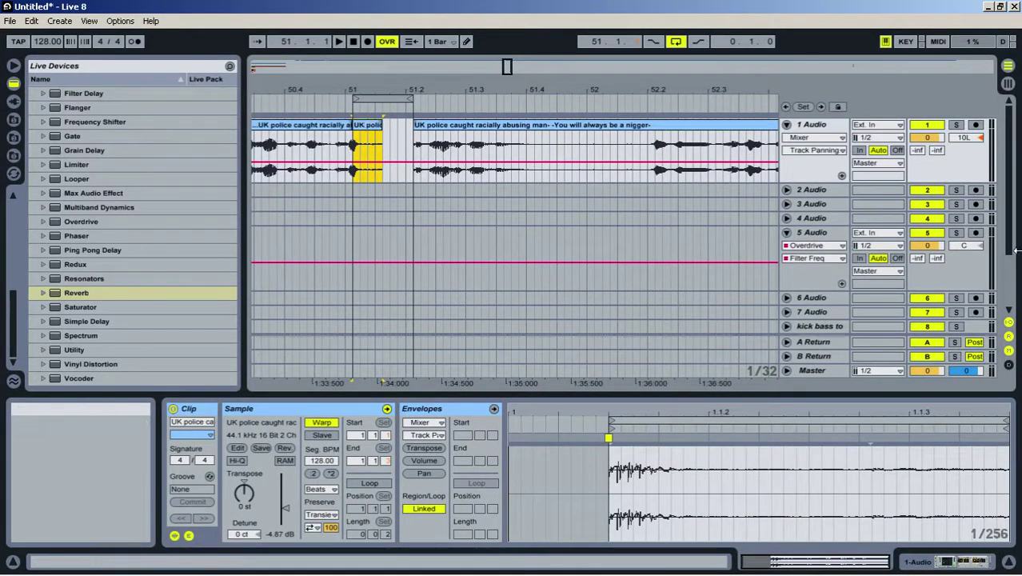
pyautogui.click(786, 232)
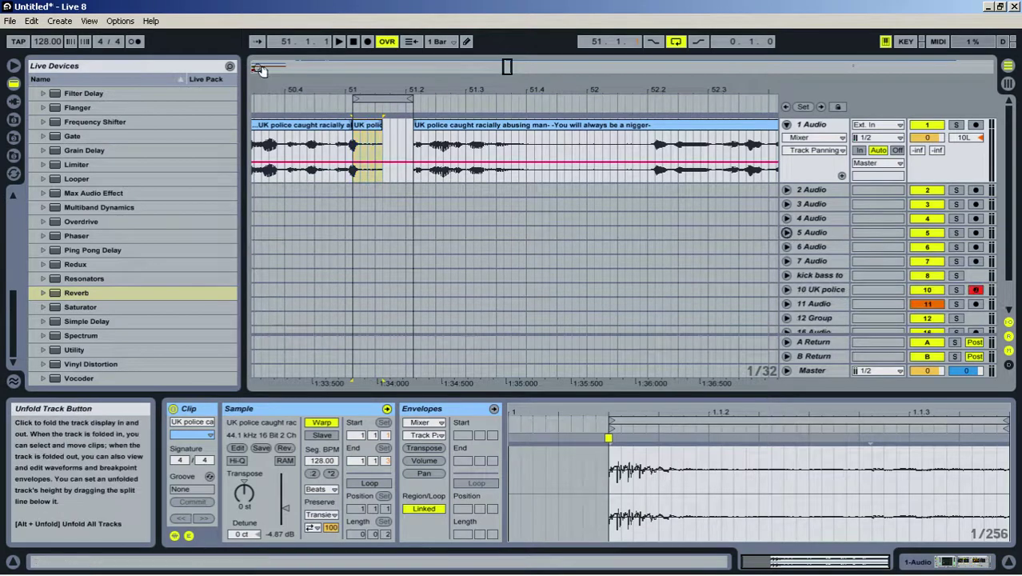
pyautogui.moveTo(368, 152); pyautogui.dragTo(450, 334)
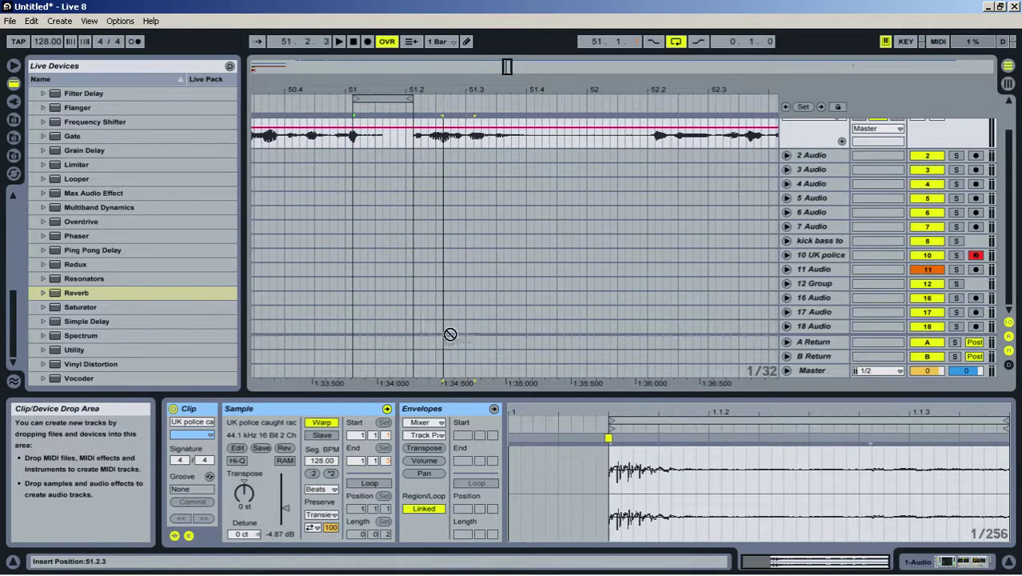
pyautogui.moveTo(369, 321); pyautogui.dragTo(366, 321)
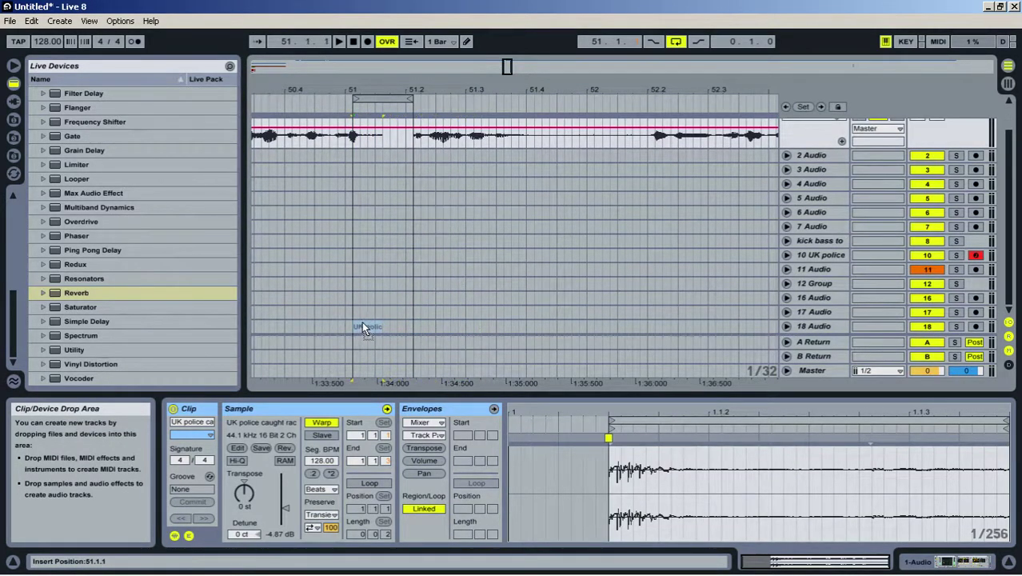
# Transpose the short clip to -10 st, play it, and add Overdrive to track 18 at 7.63 kHz with a bandwidth of 1.74
pyautogui.moveTo(244, 493); pyautogui.dragTo(244, 505)
pyautogui.press('space')
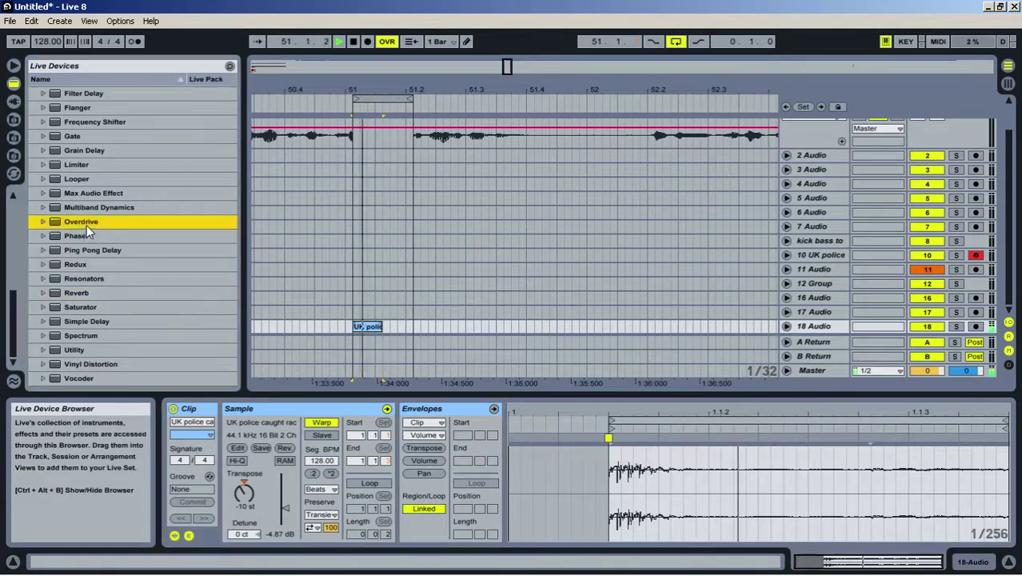
pyautogui.moveTo(86, 225); pyautogui.dragTo(210, 460)
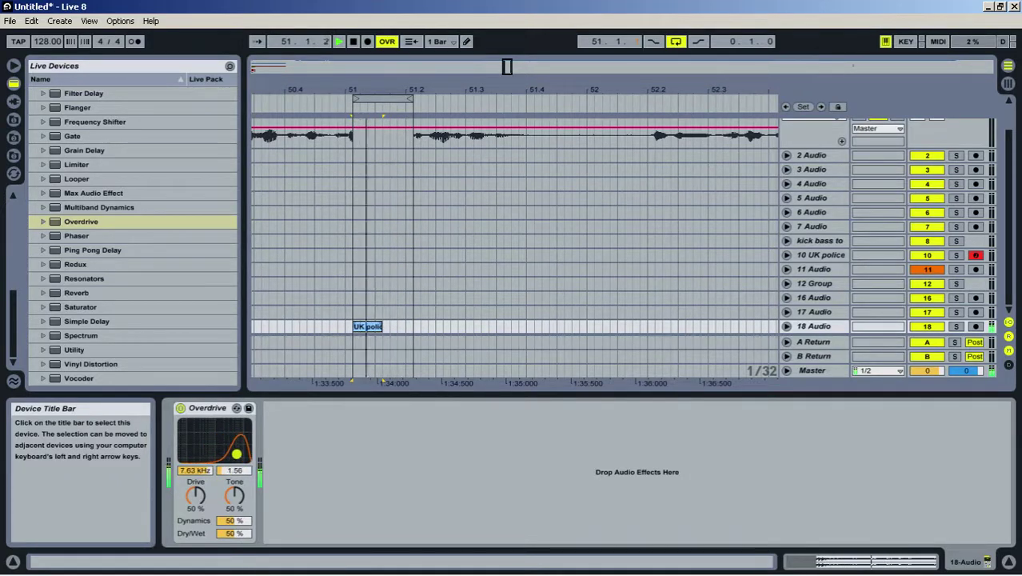
pyautogui.moveTo(237, 454); pyautogui.dragTo(236, 453)
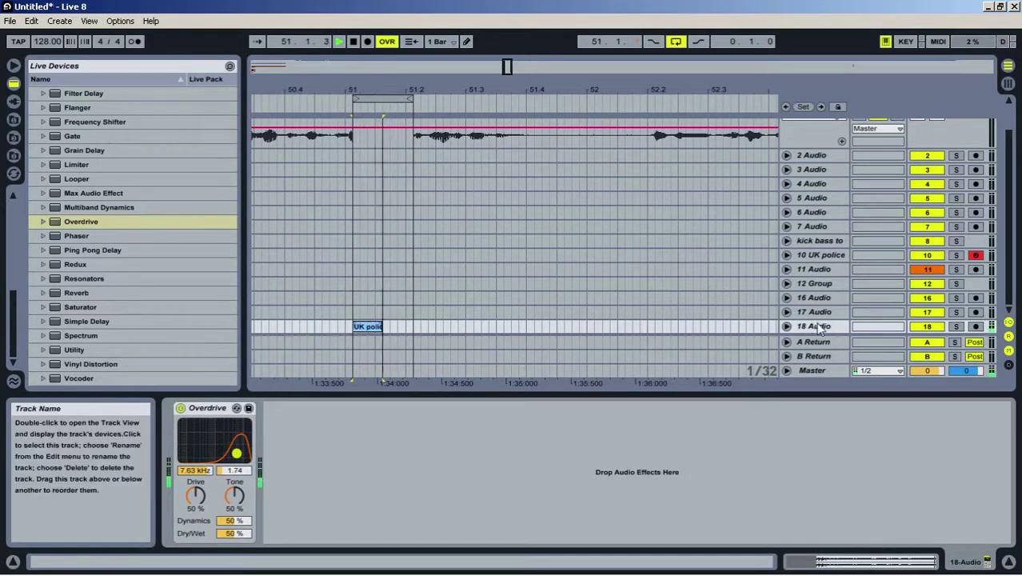
# Stop playback and add a Compressor after the Overdrive on track 18, with the threshold at -29.3 dB
pyautogui.scroll(5, 94, 145)
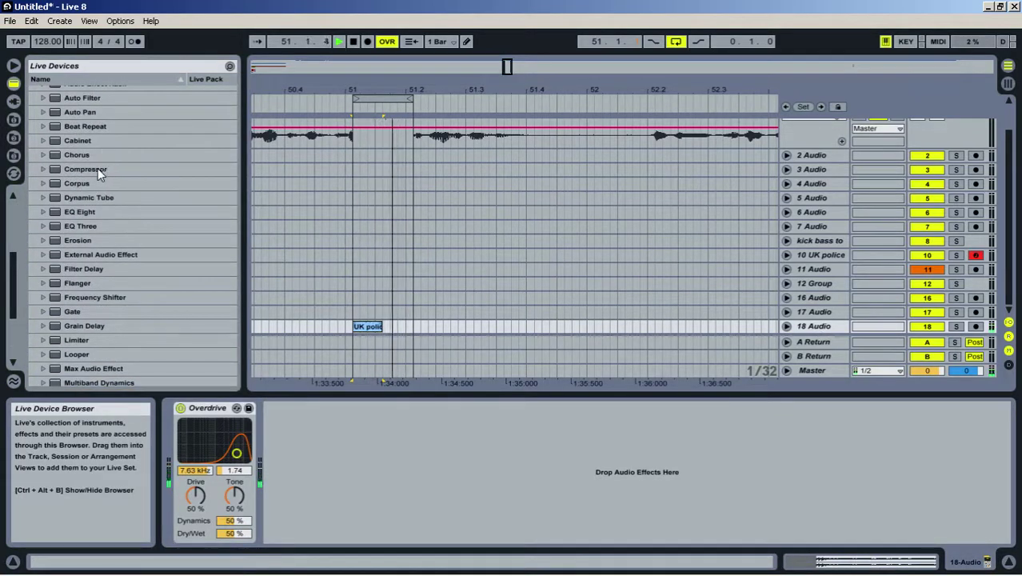
pyautogui.press('space')
pyautogui.moveTo(101, 168); pyautogui.dragTo(227, 380)
pyautogui.moveTo(322, 456); pyautogui.dragTo(322, 456)
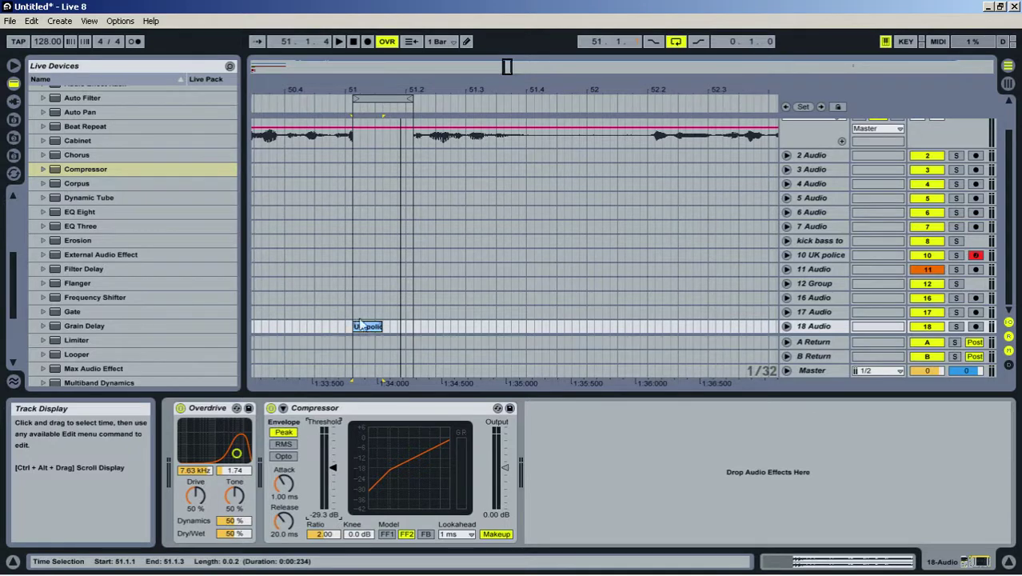
# Set the track 18 clip's warp mode to Complex Pro and its transposition to 5 st, and play it
pyautogui.doubleClick(365, 328)
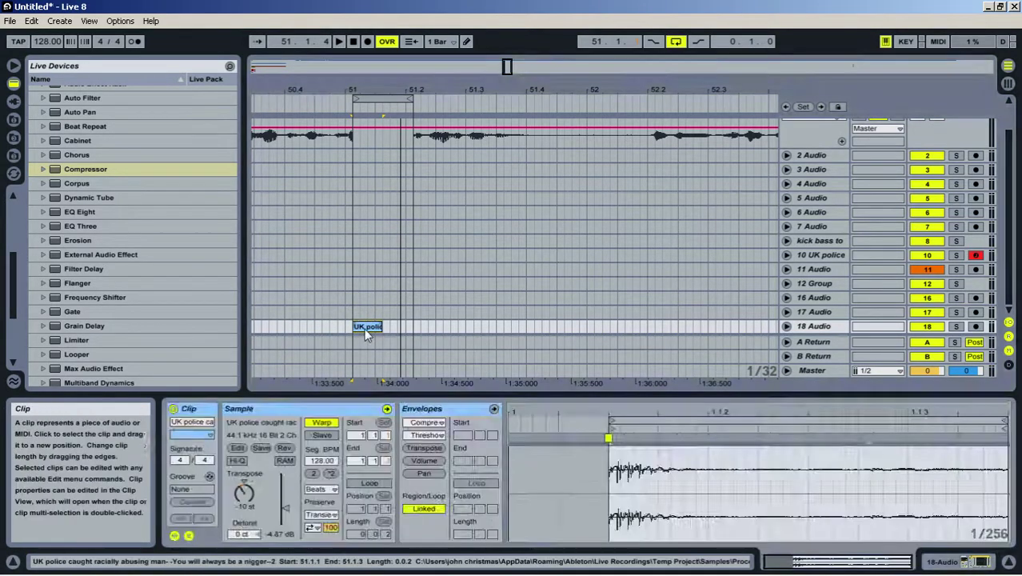
pyautogui.click(322, 515)
pyautogui.click(326, 512)
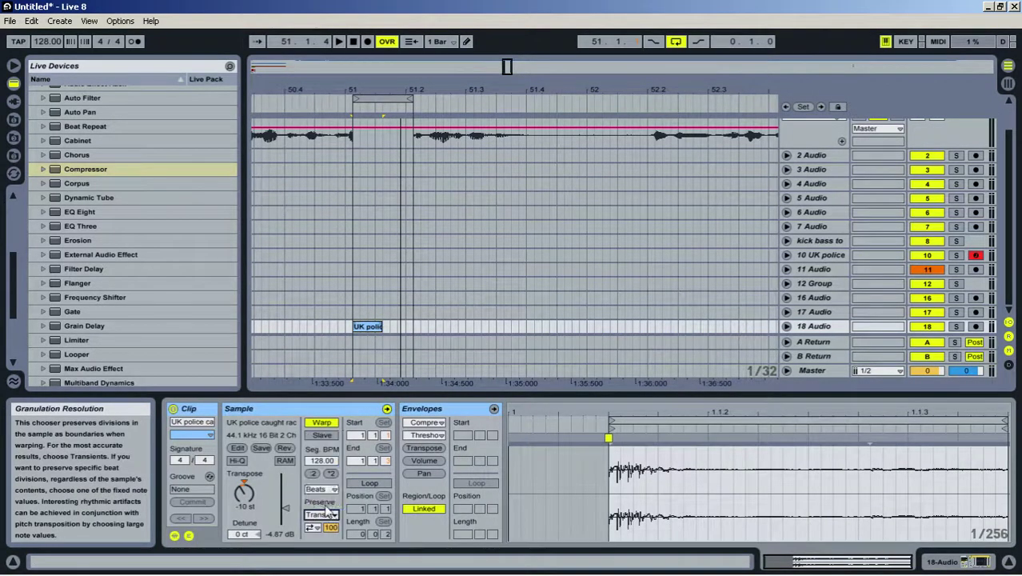
pyautogui.click(321, 489)
pyautogui.click(327, 556)
pyautogui.press('space')
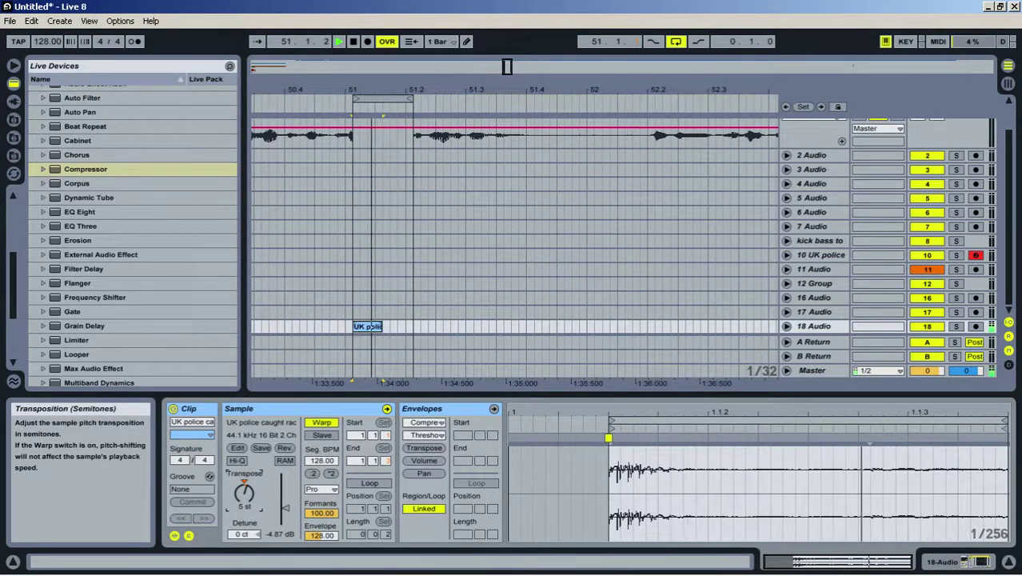
# Insert EQ Eight before the Overdrive on track 18, set its first band to a low cut at about 928 Hz, and hide the device view
pyautogui.click(811, 328)
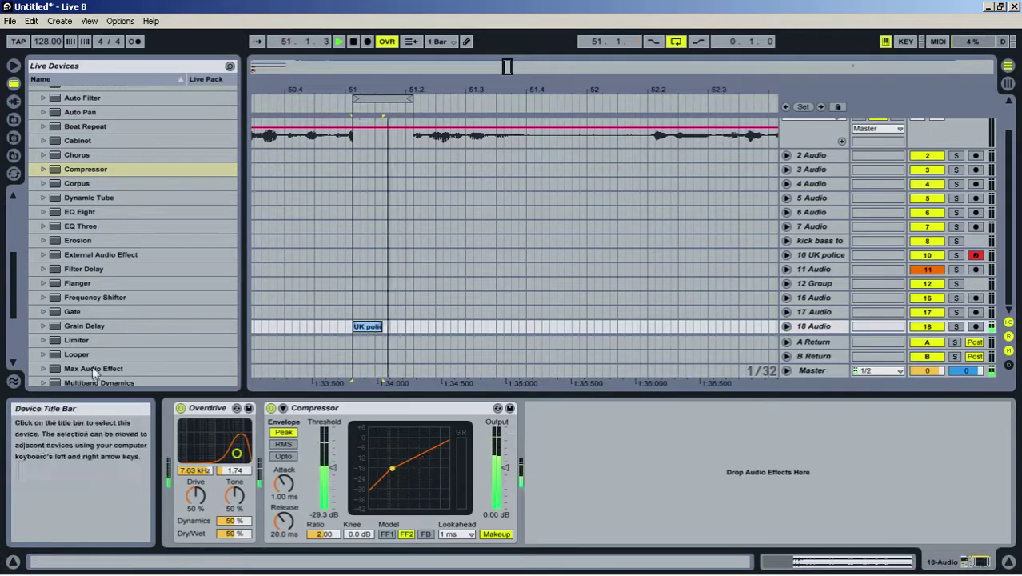
pyautogui.moveTo(81, 212); pyautogui.dragTo(170, 468)
pyautogui.click(255, 535)
pyautogui.moveTo(298, 468); pyautogui.dragTo(385, 466)
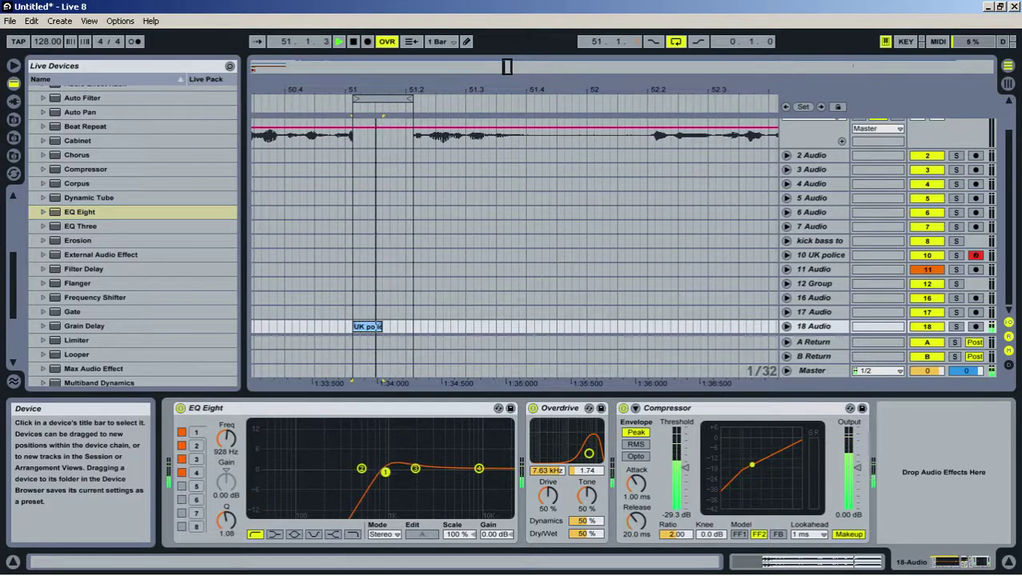
pyautogui.moveTo(383, 394); pyautogui.dragTo(390, 473)
pyautogui.press('space')
# Copy the short clip on track 18, set the grid to 1/4, and paste the clip at 1.2 on the same track
pyautogui.moveTo(328, 91); pyautogui.dragTo(511, 98)
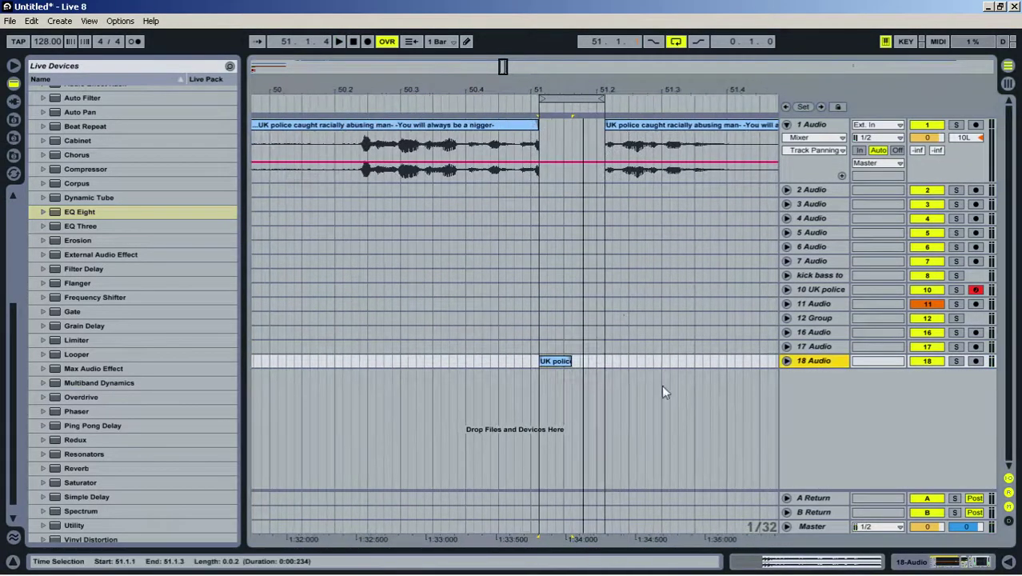
pyautogui.rightClick(564, 364)
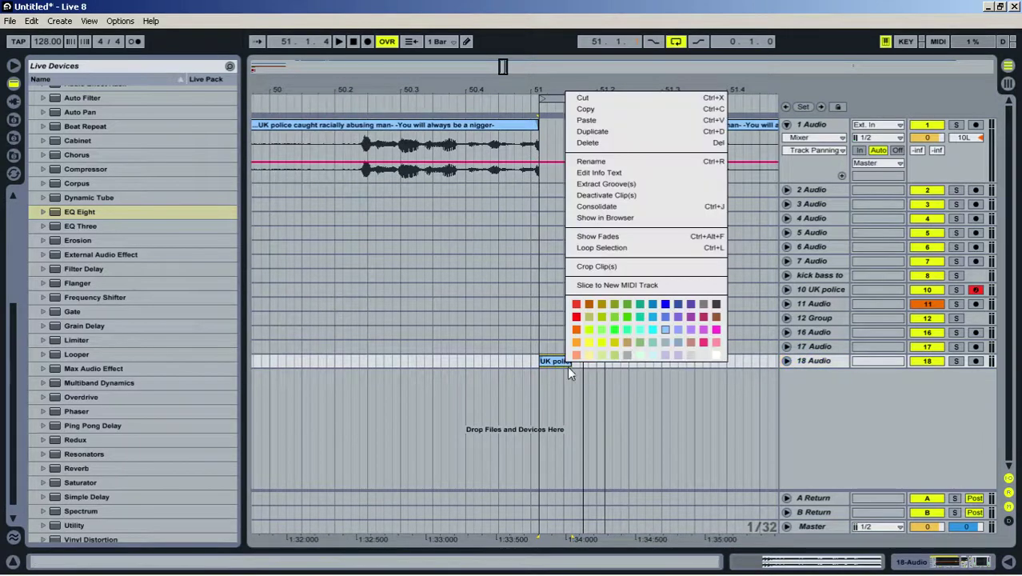
pyautogui.click(596, 110)
pyautogui.moveTo(502, 98); pyautogui.dragTo(556, 92)
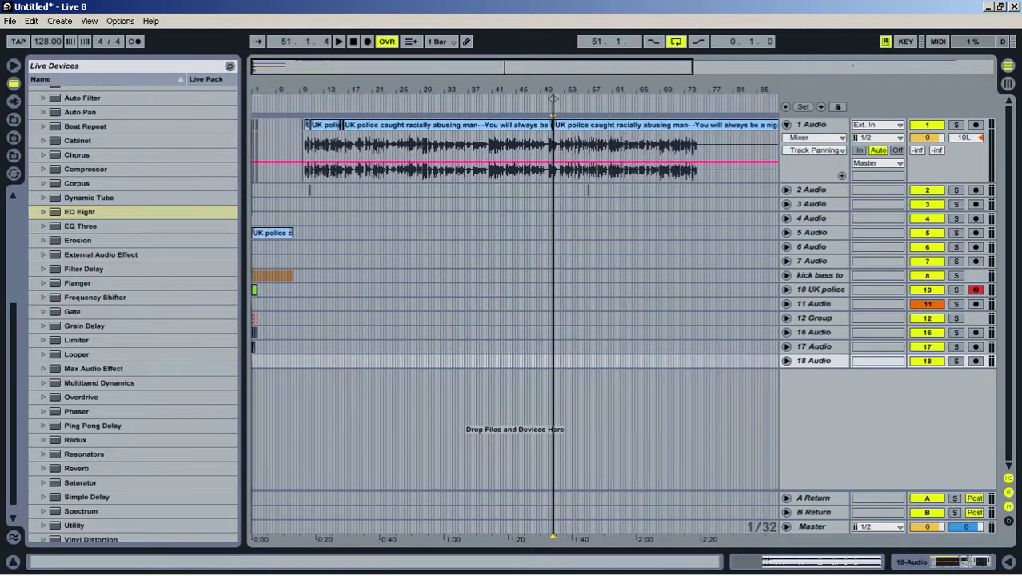
pyautogui.moveTo(253, 90); pyautogui.dragTo(322, 157)
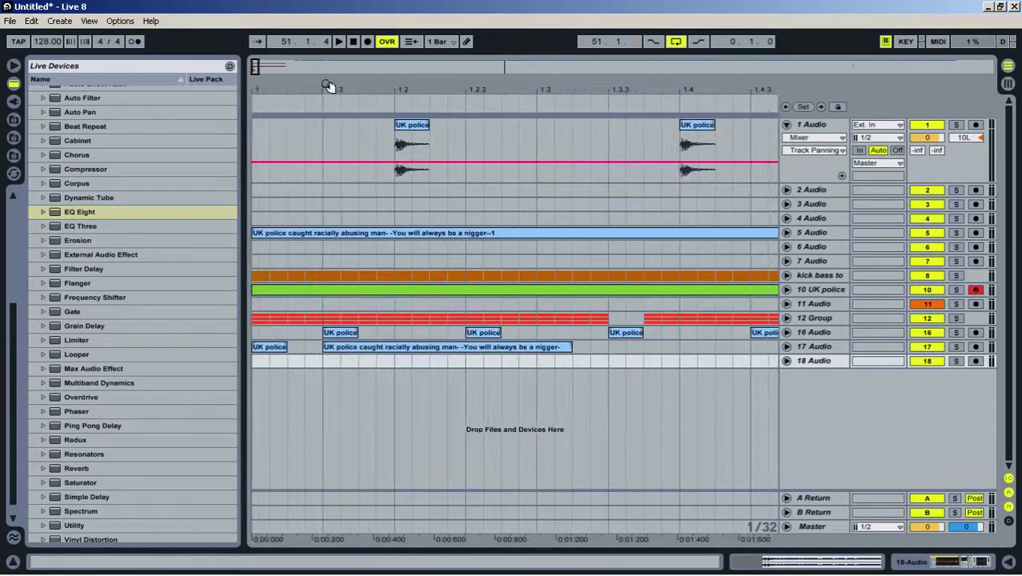
pyautogui.moveTo(328, 86); pyautogui.dragTo(324, 101)
pyautogui.rightClick(325, 375)
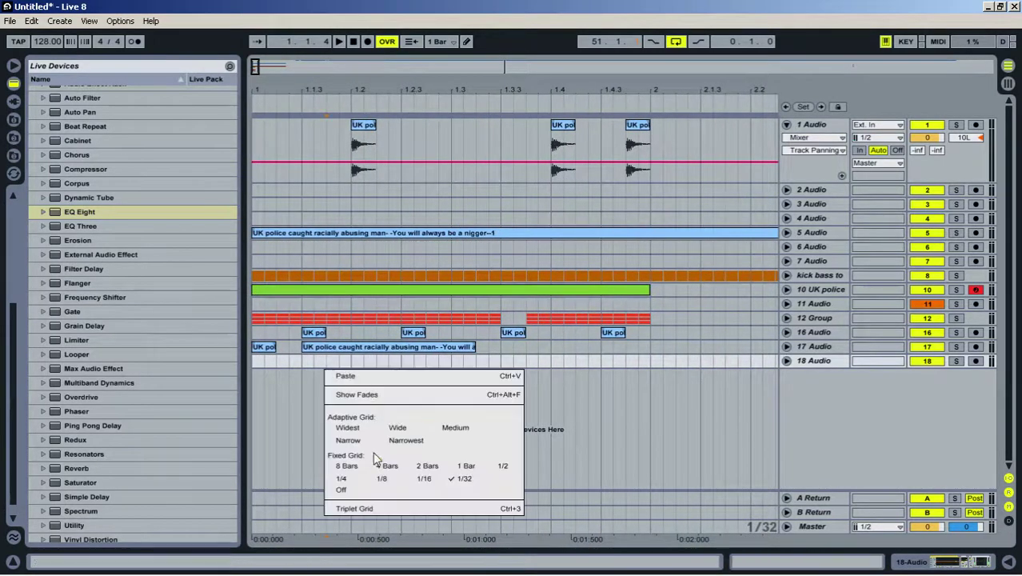
pyautogui.click(339, 480)
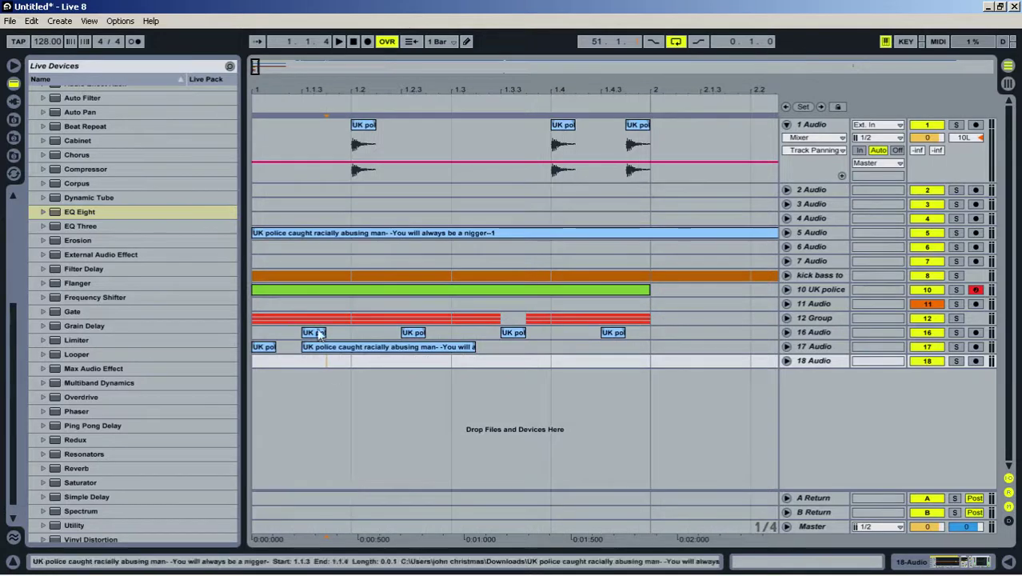
pyautogui.rightClick(359, 368)
pyautogui.click(402, 373)
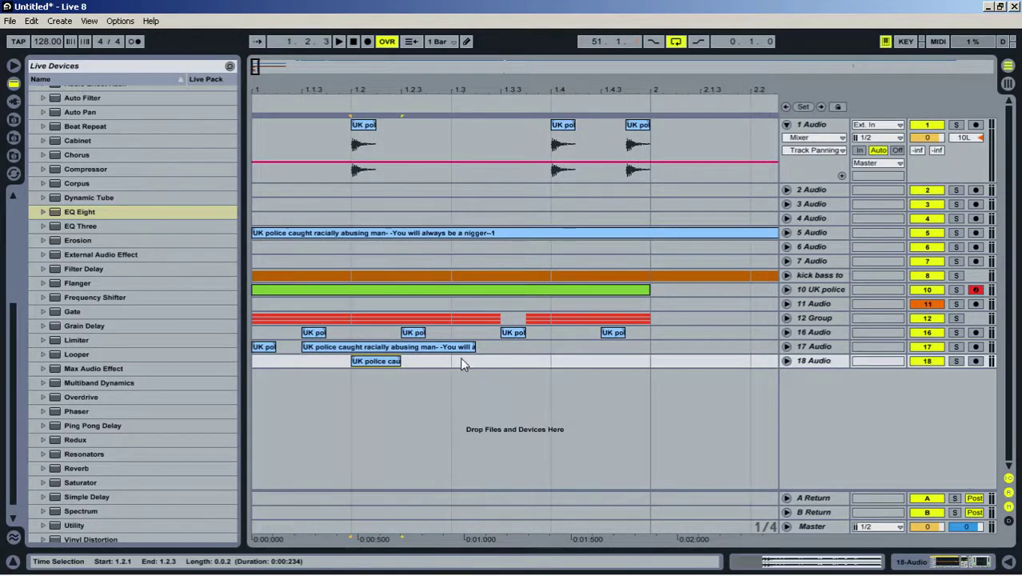
# Duplicate the half-bar section holding the pasted clip twice along track 18, and play the arrangement from the start
pyautogui.hotkey('ctrl', 'd')
pyautogui.hotkey('ctrl', 'd')
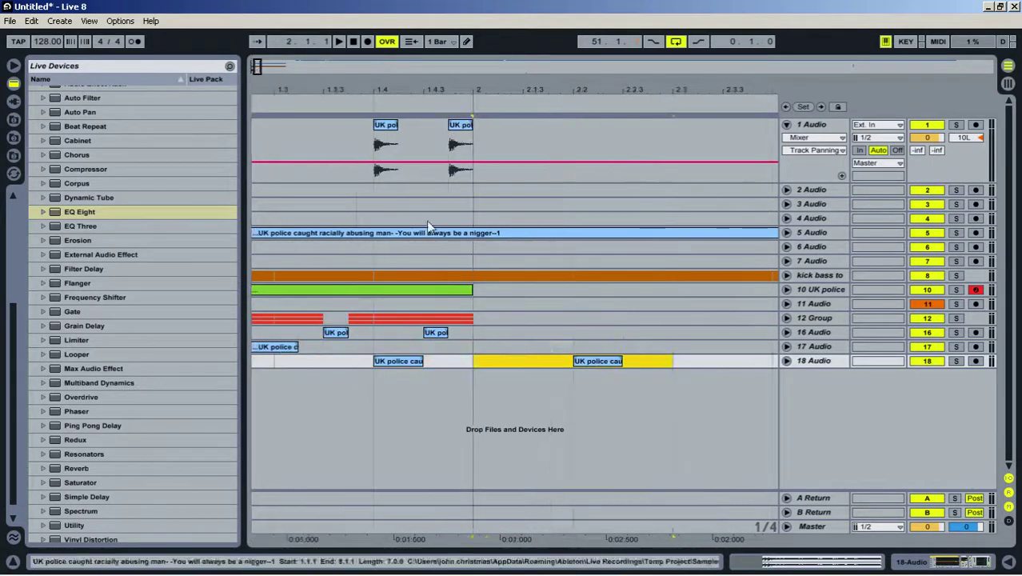
pyautogui.moveTo(482, 90); pyautogui.dragTo(470, 31)
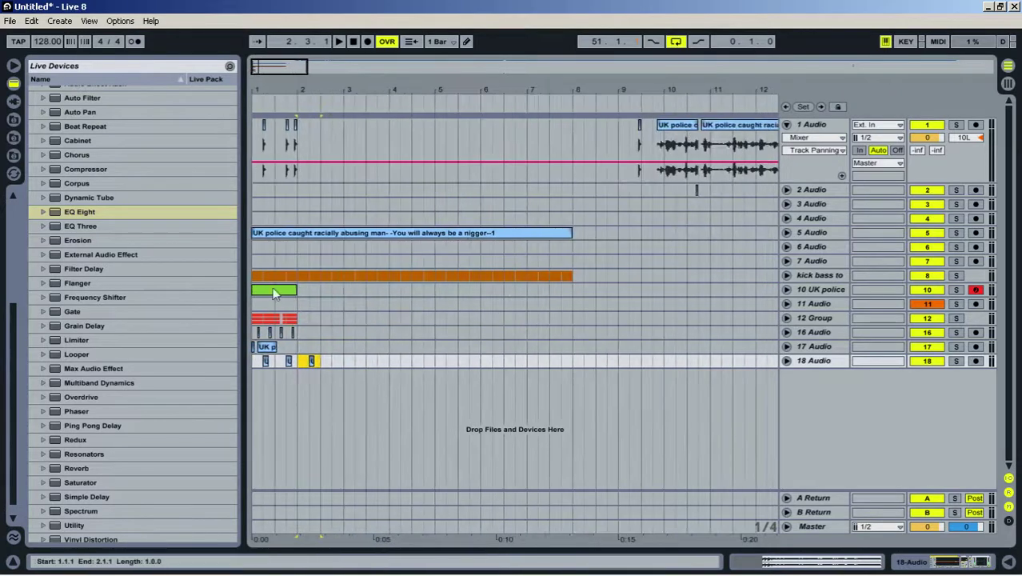
pyautogui.click(252, 257)
pyautogui.press('space')
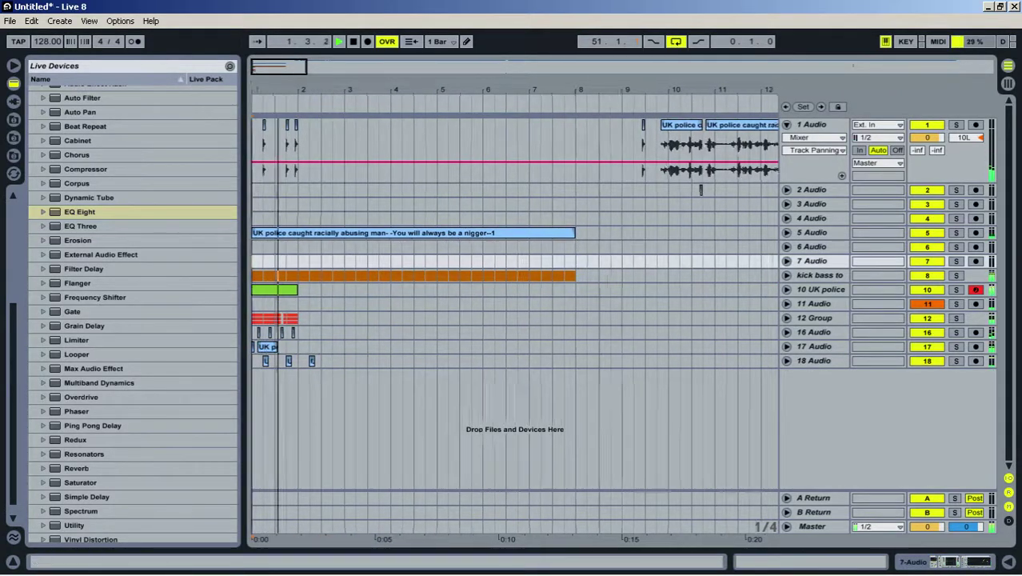
# Select the first bar on track 18, from 1.1.1 to 2.1.1, loop it, and play the loop
pyautogui.moveTo(460, 90); pyautogui.dragTo(458, 97)
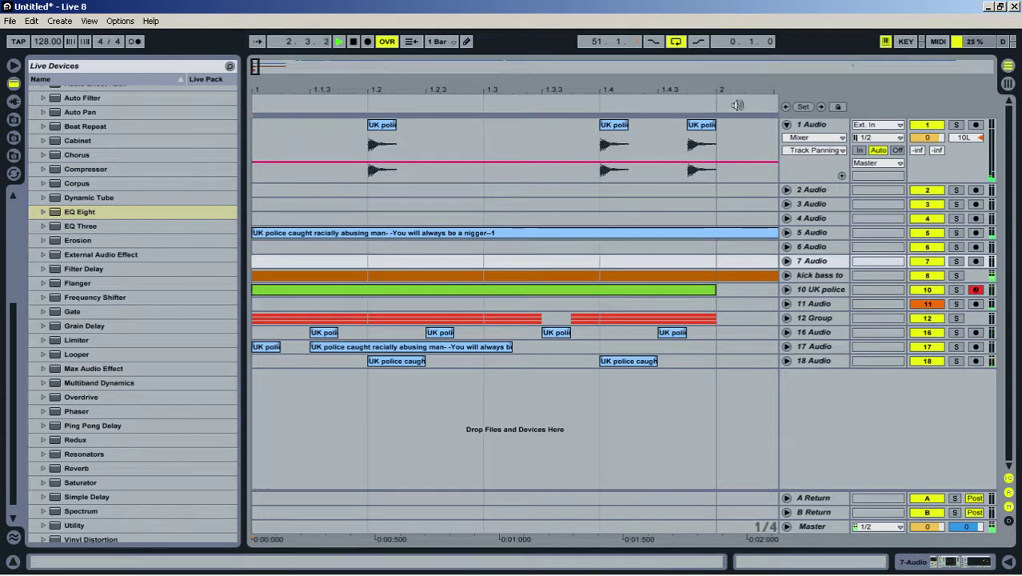
pyautogui.moveTo(688, 82); pyautogui.dragTo(423, 85)
pyautogui.moveTo(413, 361); pyautogui.dragTo(253, 362)
pyautogui.hotkey('ctrl', 'l')
pyautogui.press('space')
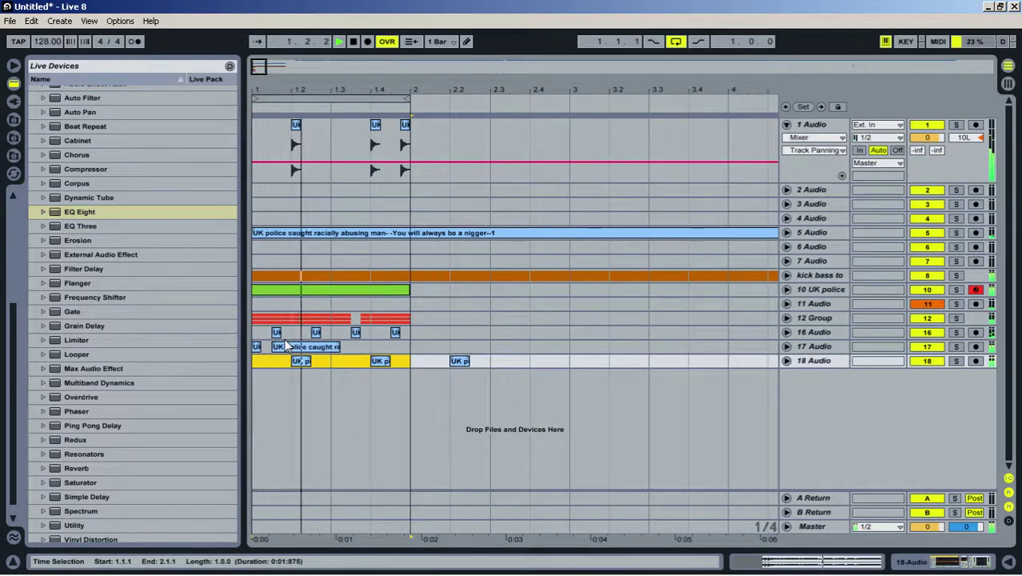
# Unfold track 18, compare it soloed and within the full loop, and mute track 17
pyautogui.click(956, 361)
pyautogui.click(956, 361)
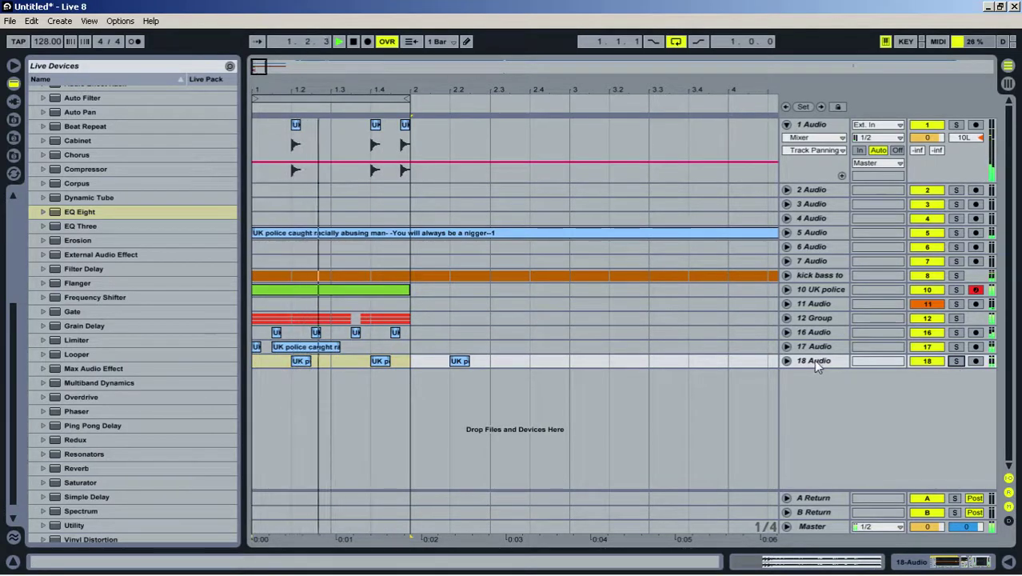
pyautogui.click(786, 361)
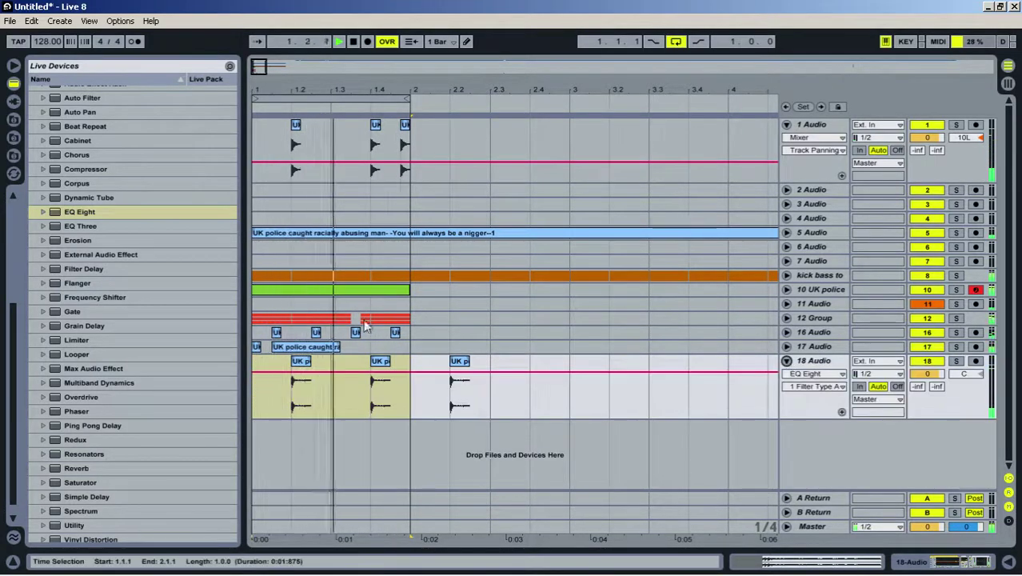
pyautogui.click(956, 361)
pyautogui.click(956, 360)
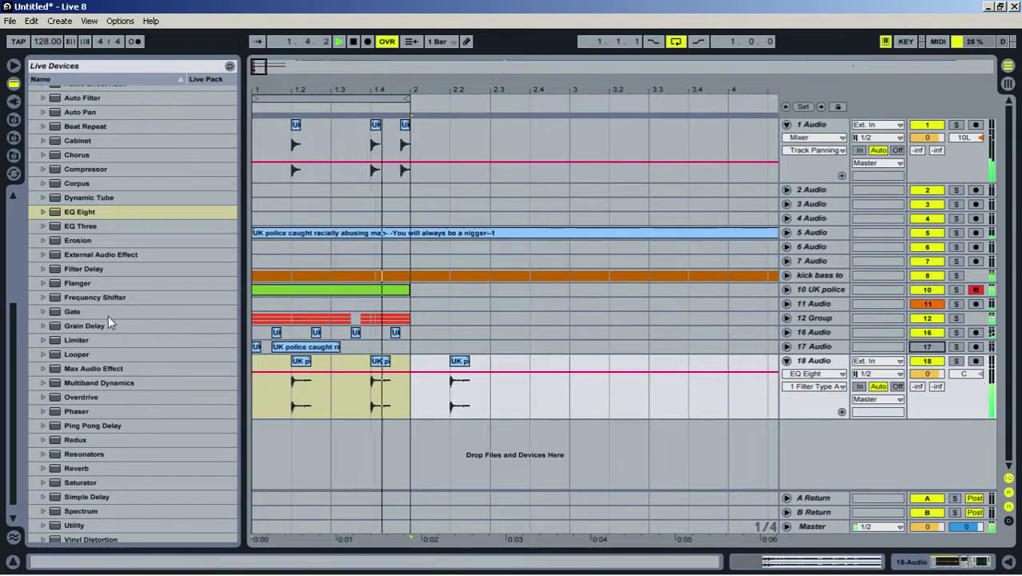
# Solo track 1 and audition its recording from bar 69
pyautogui.moveTo(628, 94); pyautogui.dragTo(627, 150)
pyautogui.click(626, 151)
pyautogui.click(956, 126)
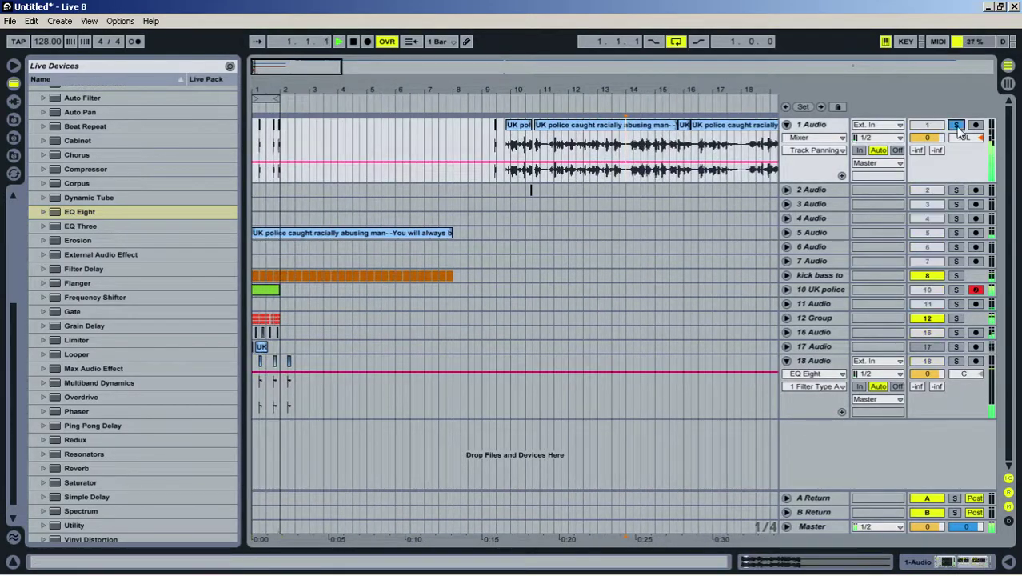
pyautogui.press('space')
pyautogui.press('space')
pyautogui.moveTo(706, 89); pyautogui.dragTo(461, 72)
pyautogui.moveTo(740, 90); pyautogui.dragTo(401, 90)
pyautogui.moveTo(507, 101); pyautogui.dragTo(487, 156)
pyautogui.press('space')
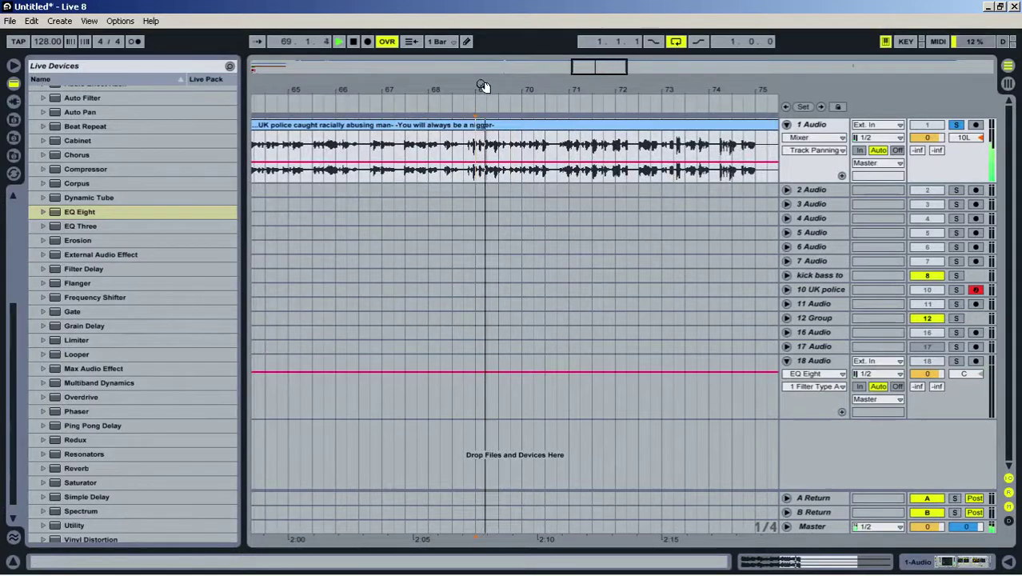
# Audition the rest of the track 1 recording from bar 71, including the final sounds from 74.3.1
pyautogui.moveTo(484, 86); pyautogui.dragTo(276, 86)
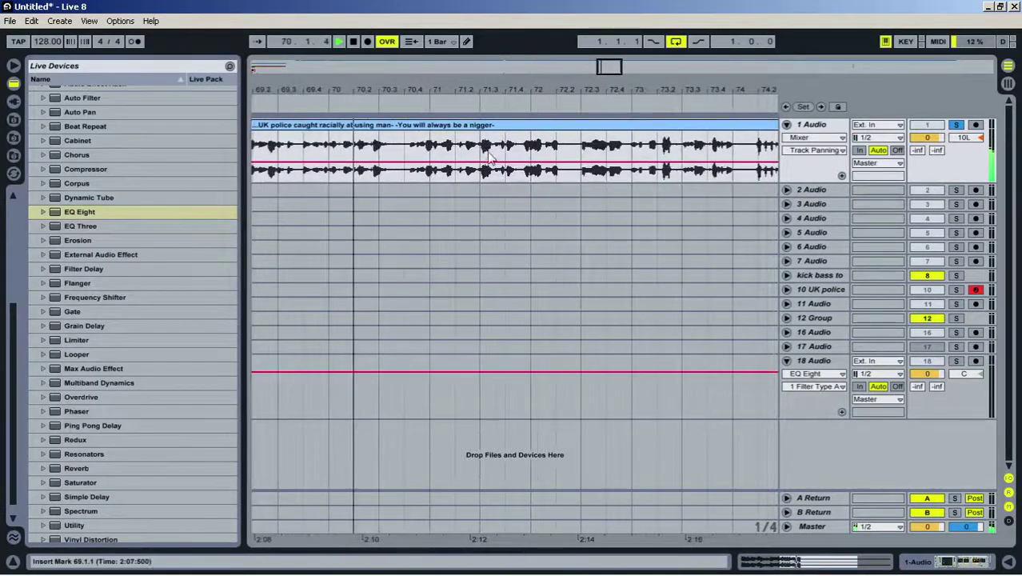
pyautogui.click(433, 146)
pyautogui.press('space')
pyautogui.press('space')
pyautogui.moveTo(484, 70); pyautogui.dragTo(412, 70)
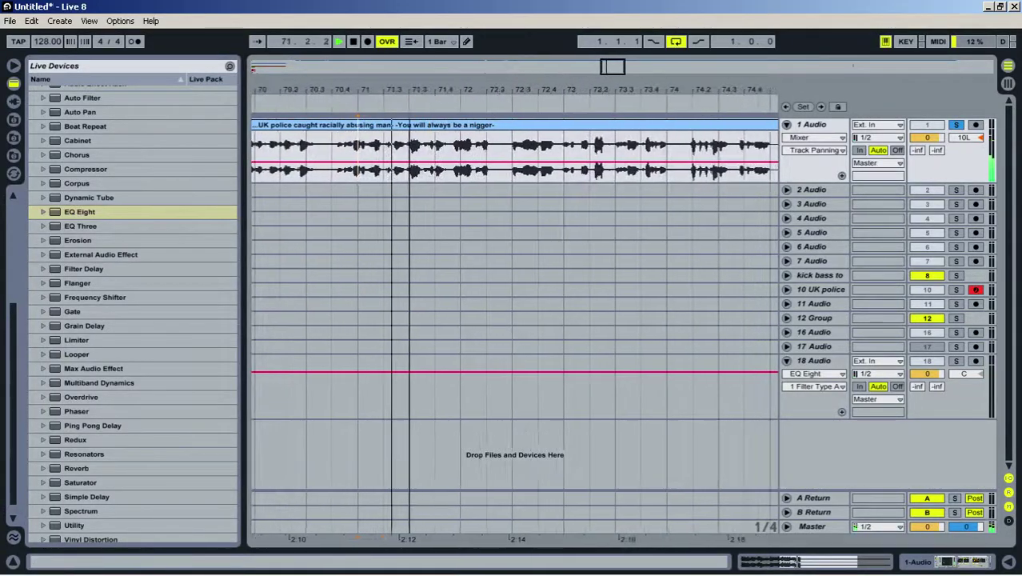
pyautogui.moveTo(731, 91); pyautogui.dragTo(527, 93)
pyautogui.press('space')
pyautogui.press('space')
pyautogui.click(515, 152)
pyautogui.press('space')
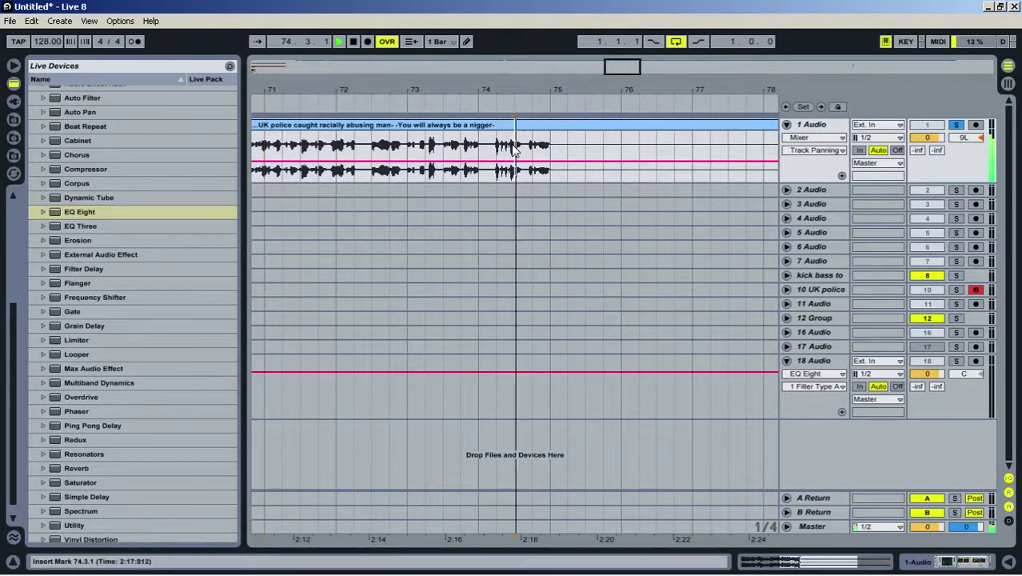
pyautogui.press('space')
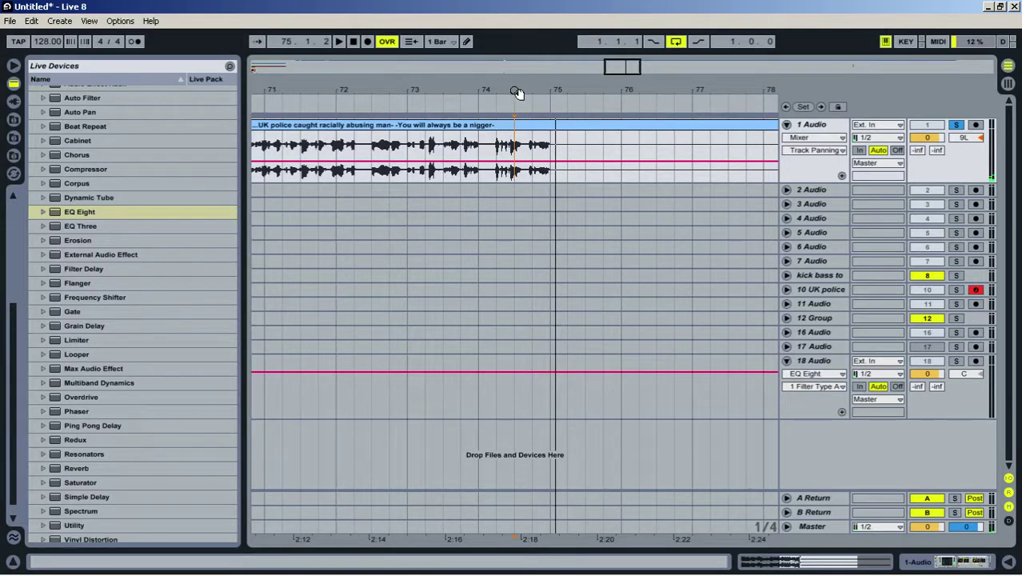
# Audition the track 1 recording from around bar 8
pyautogui.moveTo(518, 92); pyautogui.dragTo(284, 134)
pyautogui.click(532, 126)
pyautogui.click(295, 142)
pyautogui.press('space')
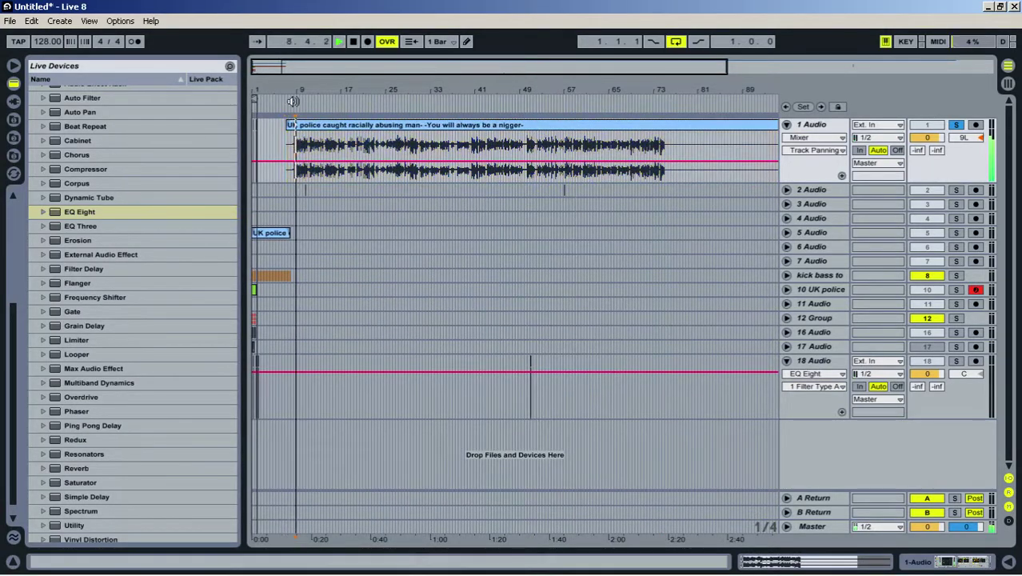
# Insert a new audio track below track 18 and move the track 1 snippet from 9.4.1 to 10.1.1 onto it
pyautogui.moveTo(291, 94)
pyautogui.mouseDown()
pyautogui.moveTo(319, 172)
pyautogui.moveTo(352, 194)
pyautogui.mouseUp()
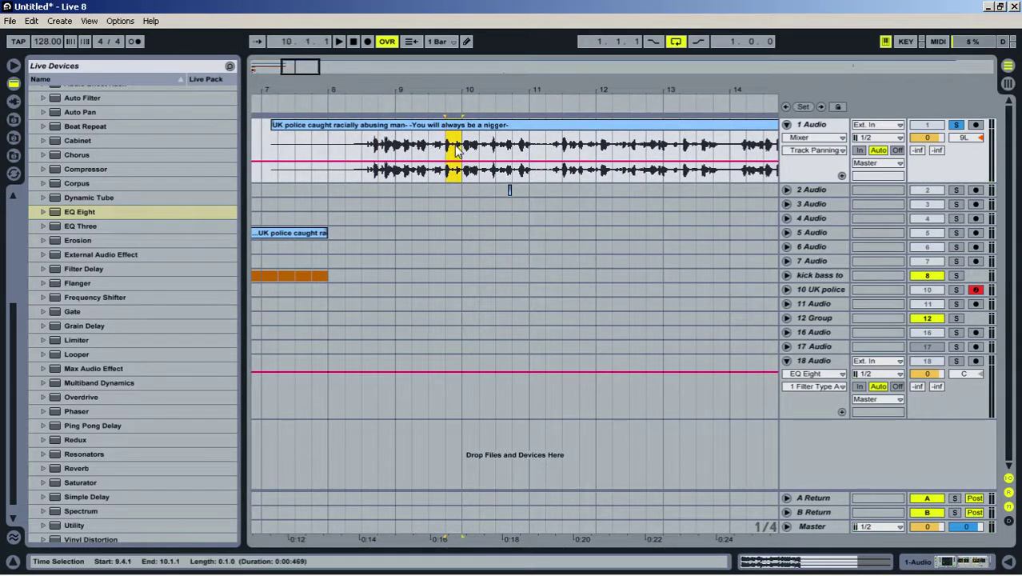
pyautogui.rightClick(841, 470)
pyautogui.click(872, 470)
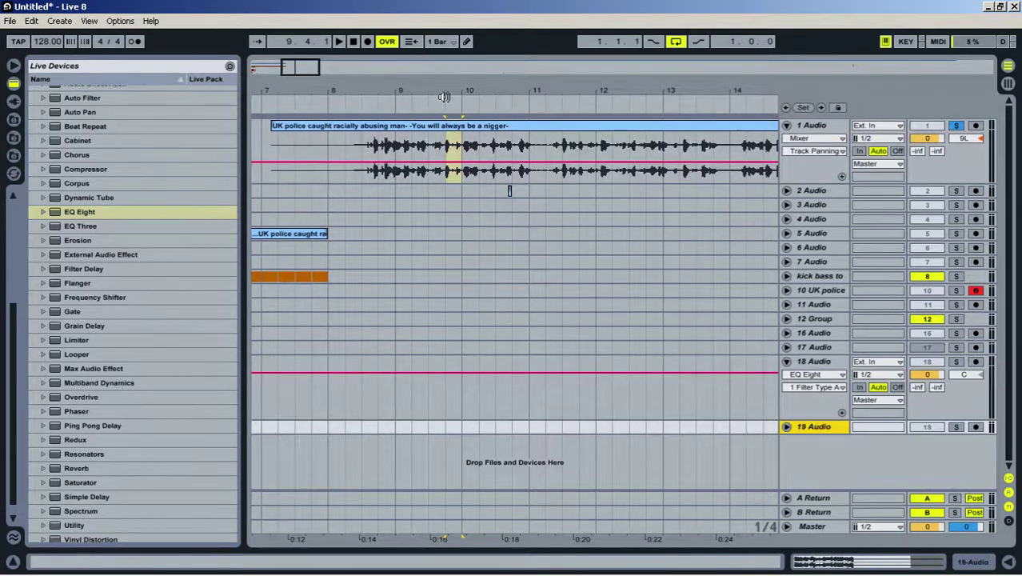
pyautogui.moveTo(460, 148); pyautogui.dragTo(479, 427)
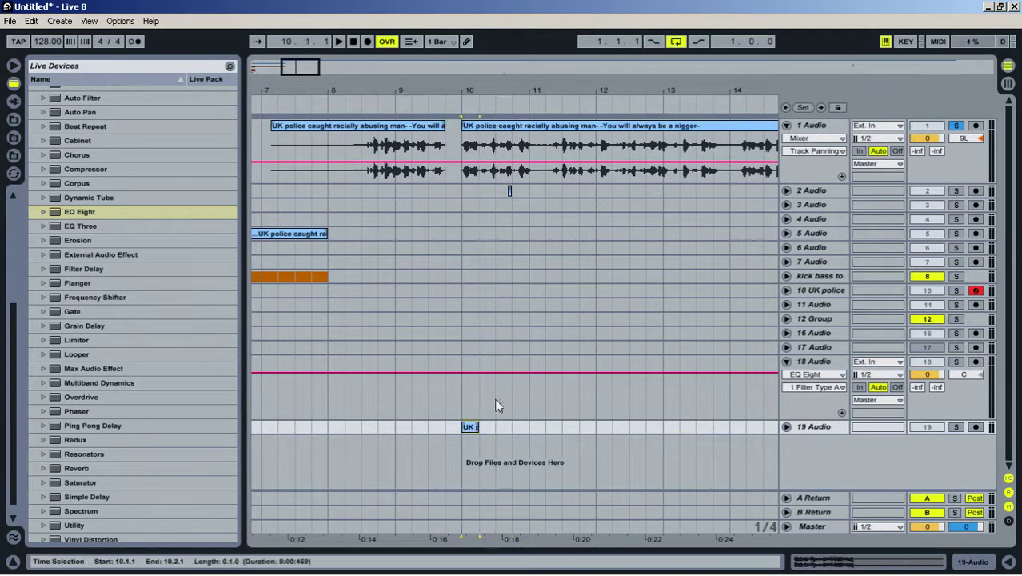
# Move the snippet on track 19 to 1.2.1, inside the looped first bar
pyautogui.moveTo(431, 101); pyautogui.dragTo(430, 80)
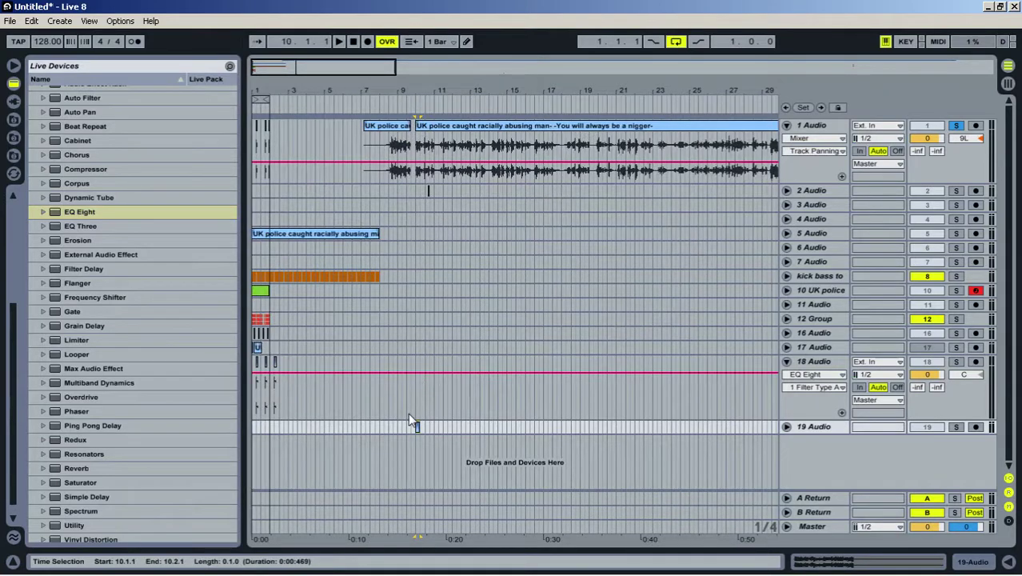
pyautogui.moveTo(417, 427); pyautogui.dragTo(258, 424)
pyautogui.moveTo(264, 92); pyautogui.dragTo(264, 140)
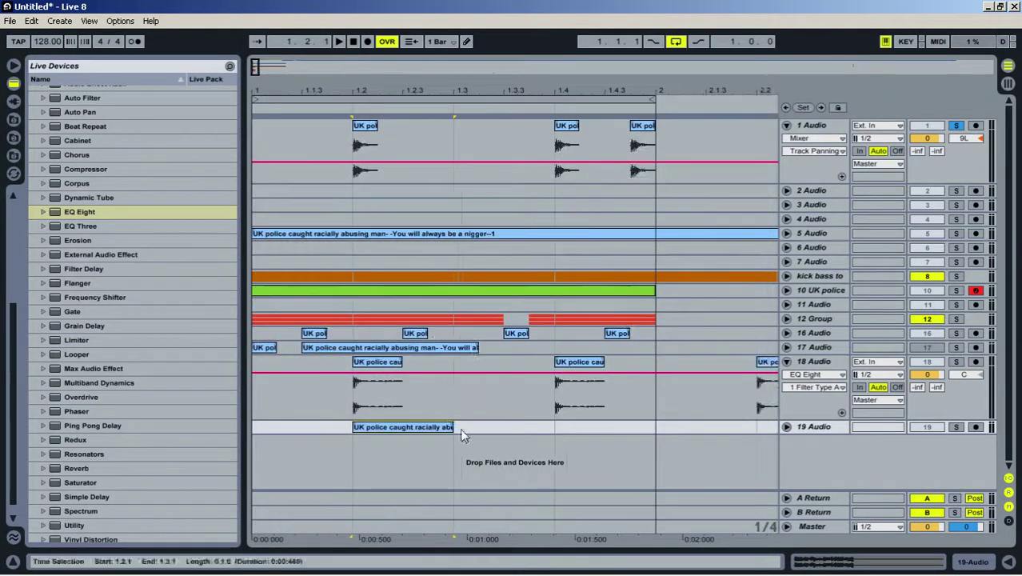
# Unfold track 19, trim its clip to about 59 ms on a 1/64 grid, and copy it to 1.4.1
pyautogui.click(787, 427)
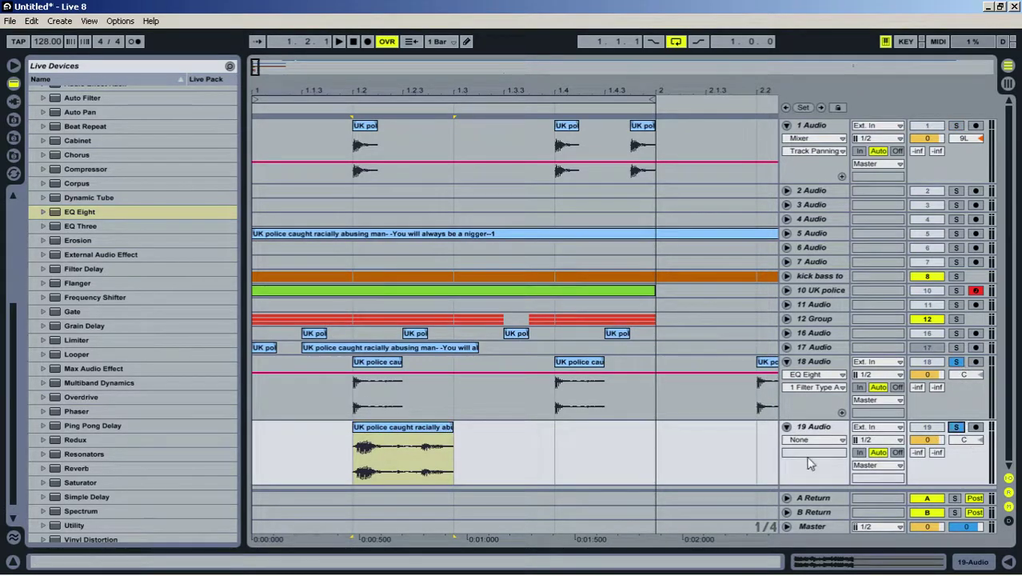
pyautogui.rightClick(483, 452)
pyautogui.click(562, 370)
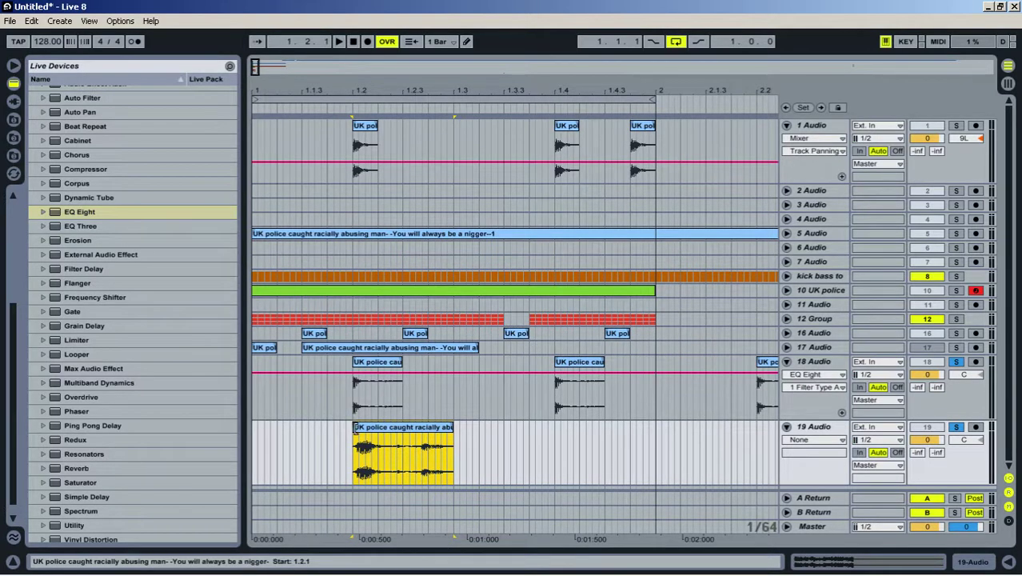
pyautogui.moveTo(362, 427)
pyautogui.mouseDown()
pyautogui.moveTo(349, 427)
pyautogui.moveTo(409, 433)
pyautogui.moveTo(365, 427)
pyautogui.mouseUp()
pyautogui.press('space')
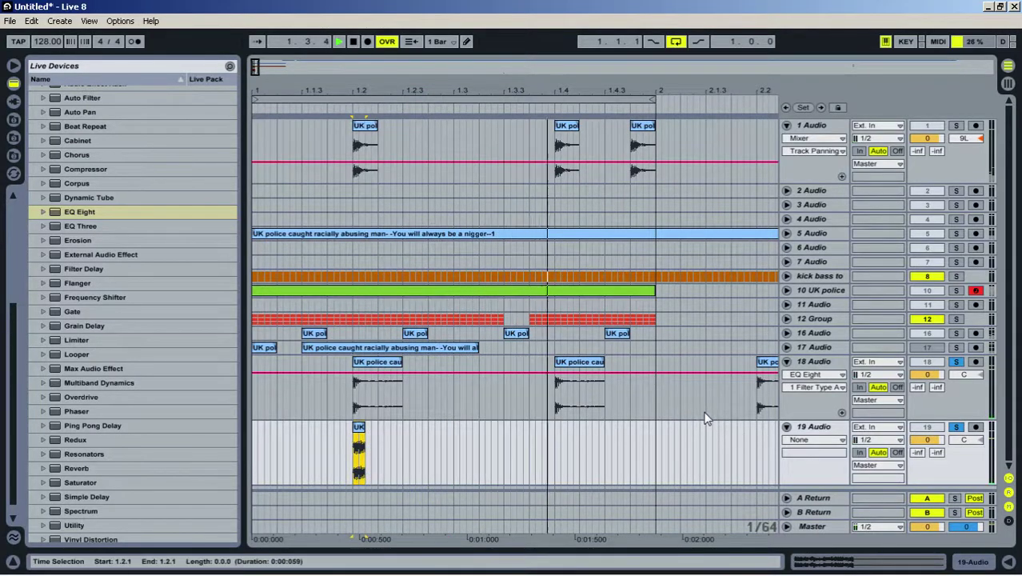
pyautogui.moveTo(357, 432); pyautogui.dragTo(560, 425)
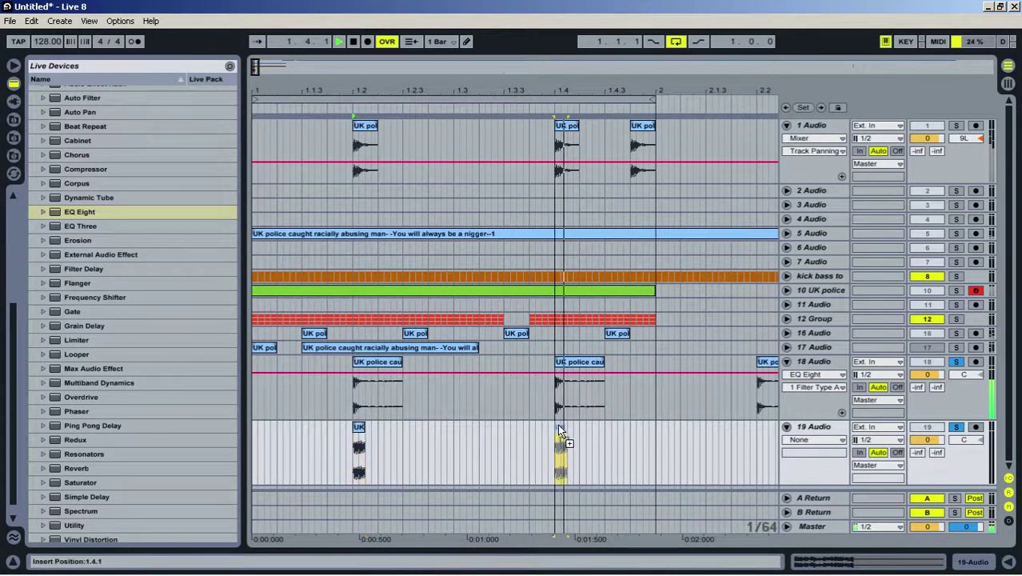
# Add an EQ Eight to track 19 and set band 2 to a high cut at 332 Hz, comparing it with low cut
pyautogui.doubleClick(811, 426)
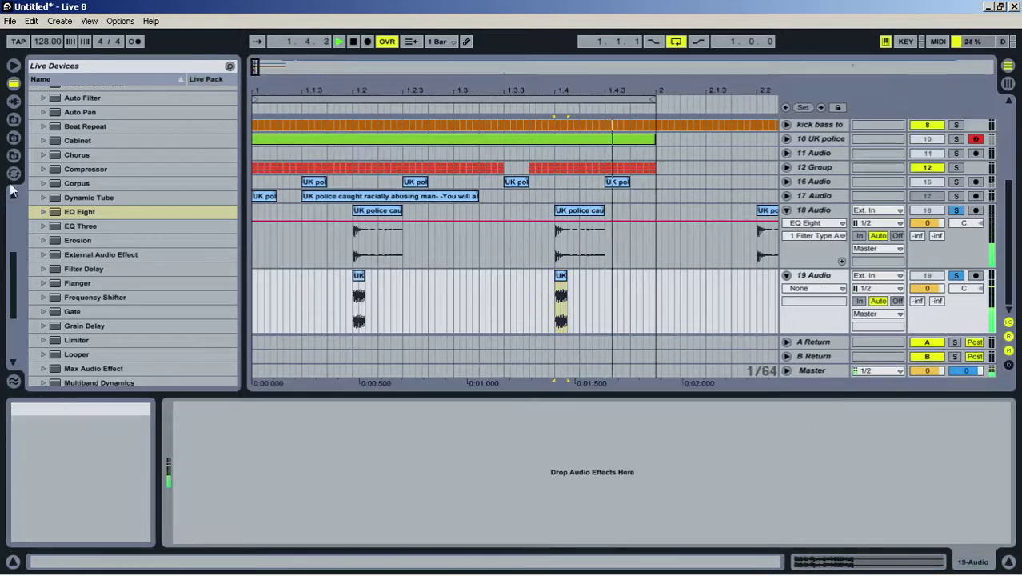
pyautogui.doubleClick(84, 211)
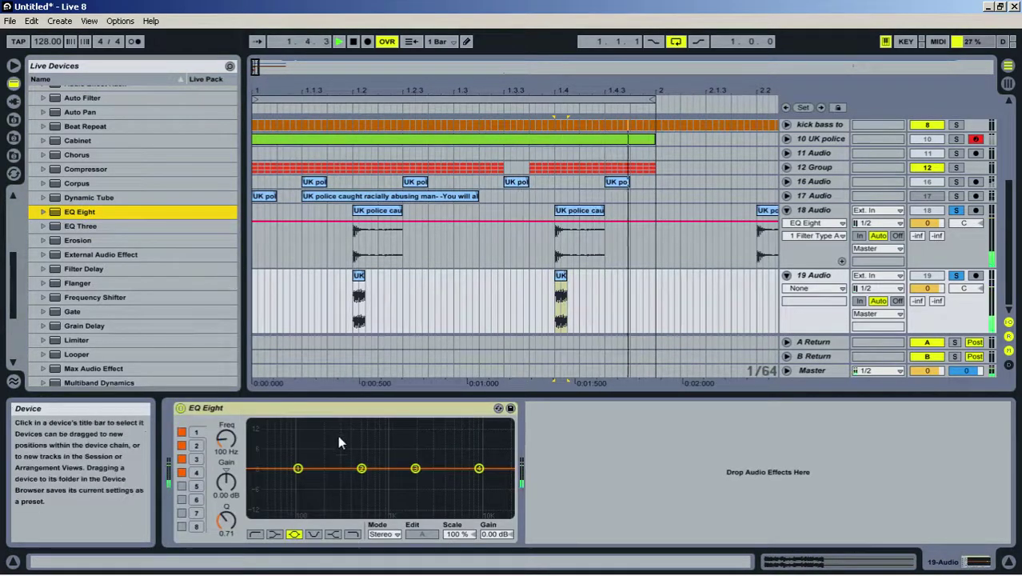
pyautogui.moveTo(362, 470); pyautogui.dragTo(344, 502)
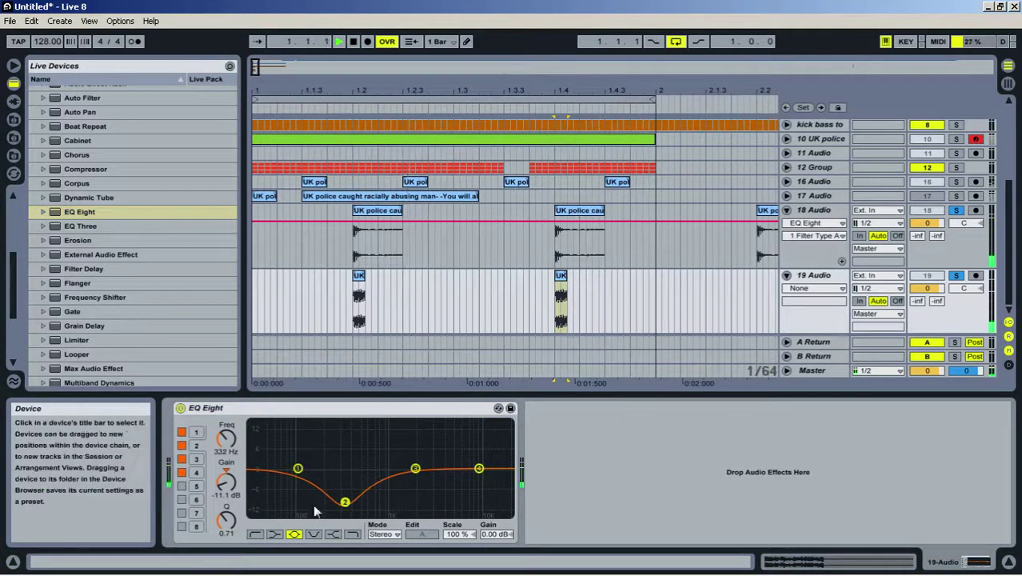
pyautogui.click(255, 534)
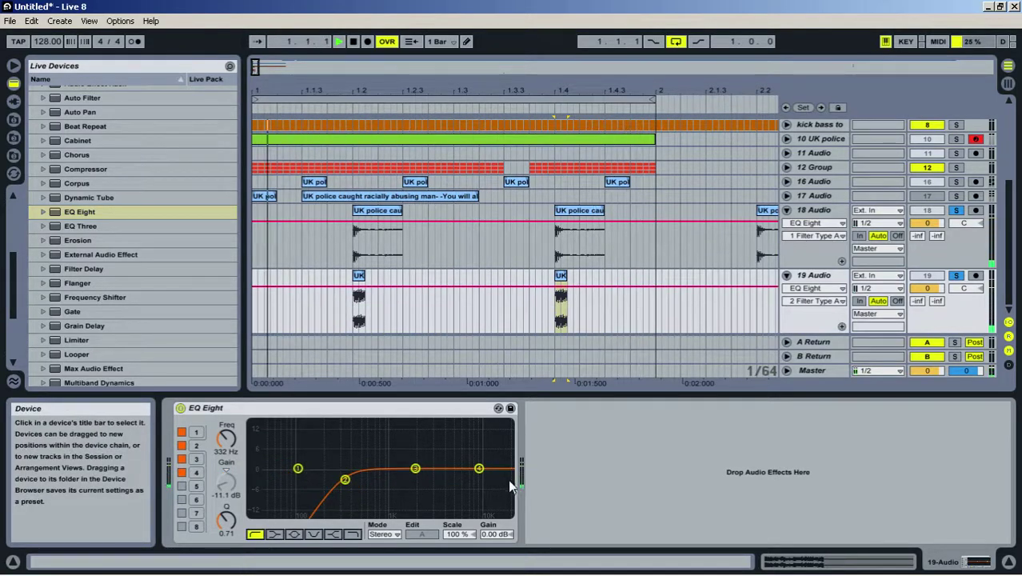
pyautogui.click(352, 534)
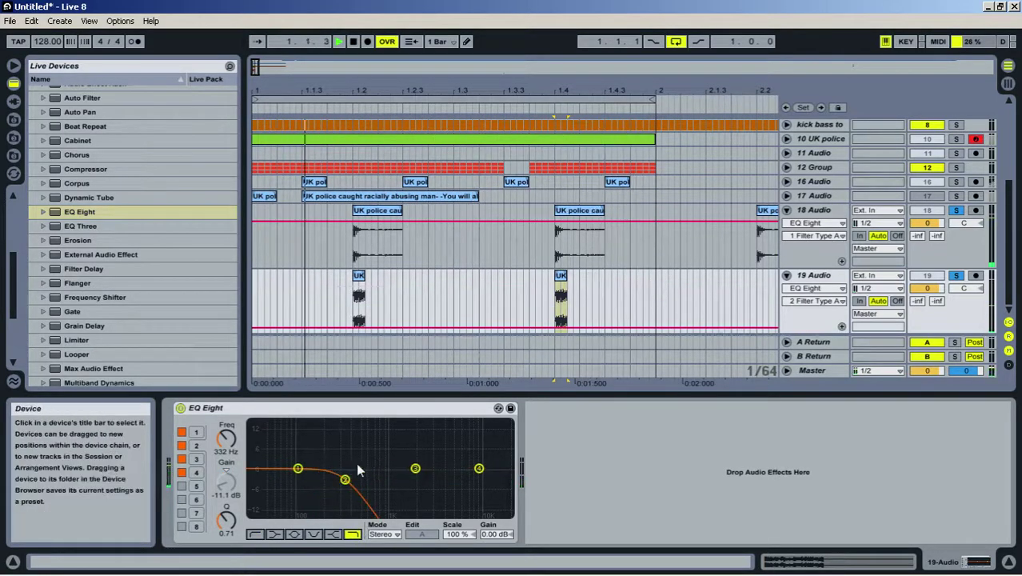
pyautogui.click(255, 533)
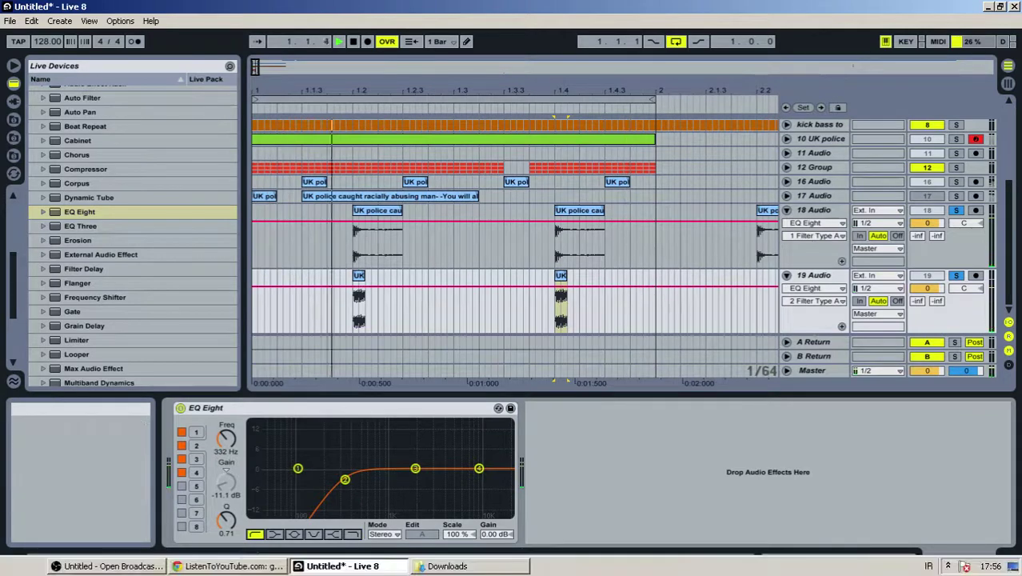
pyautogui.click(352, 533)
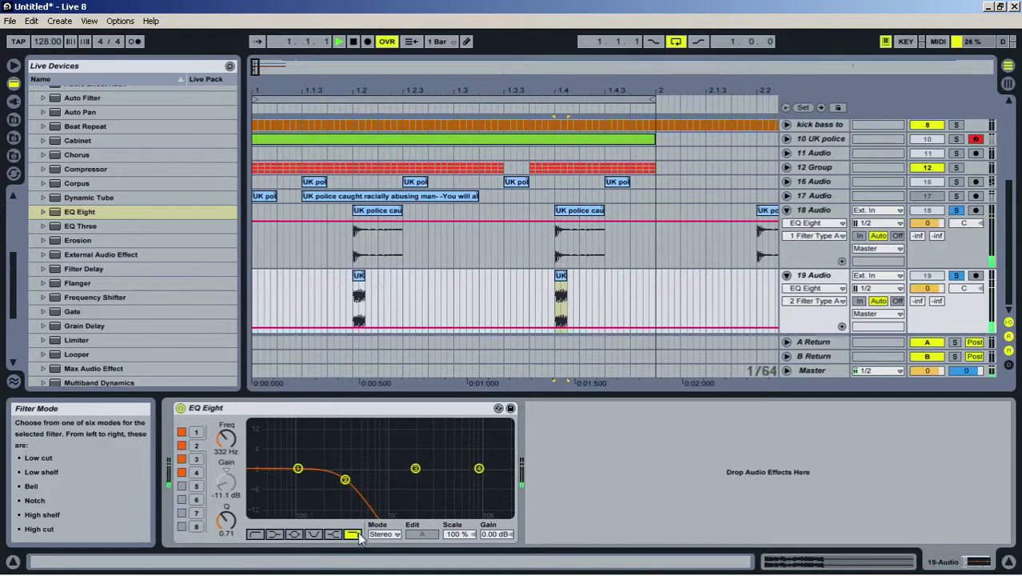
# Enable EQ Eight band 5 on track 19 as a low cut at 244 Hz with a Q of 1.00
pyautogui.click(196, 485)
pyautogui.click(182, 486)
pyautogui.click(256, 534)
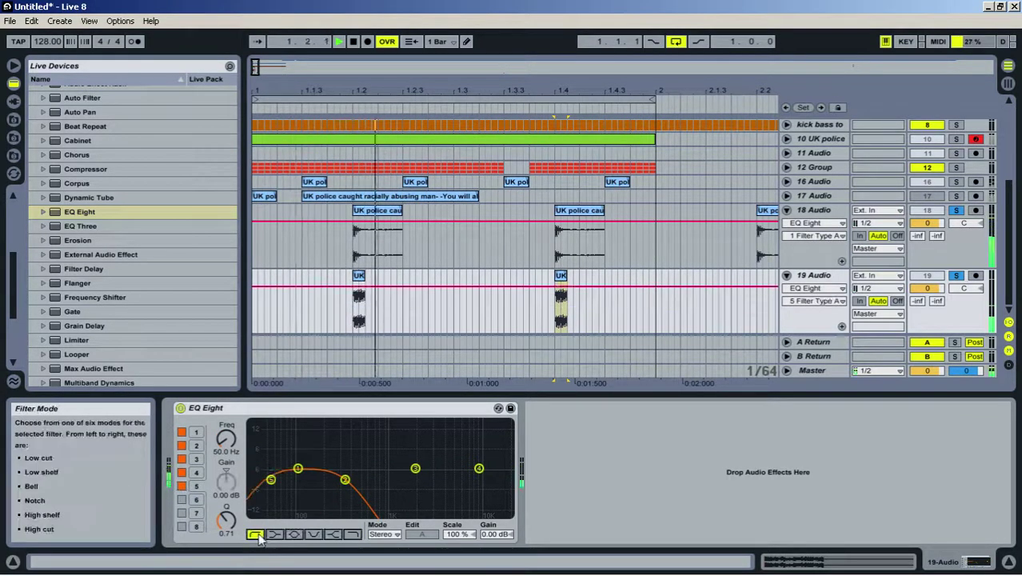
pyautogui.moveTo(271, 480); pyautogui.dragTo(274, 480)
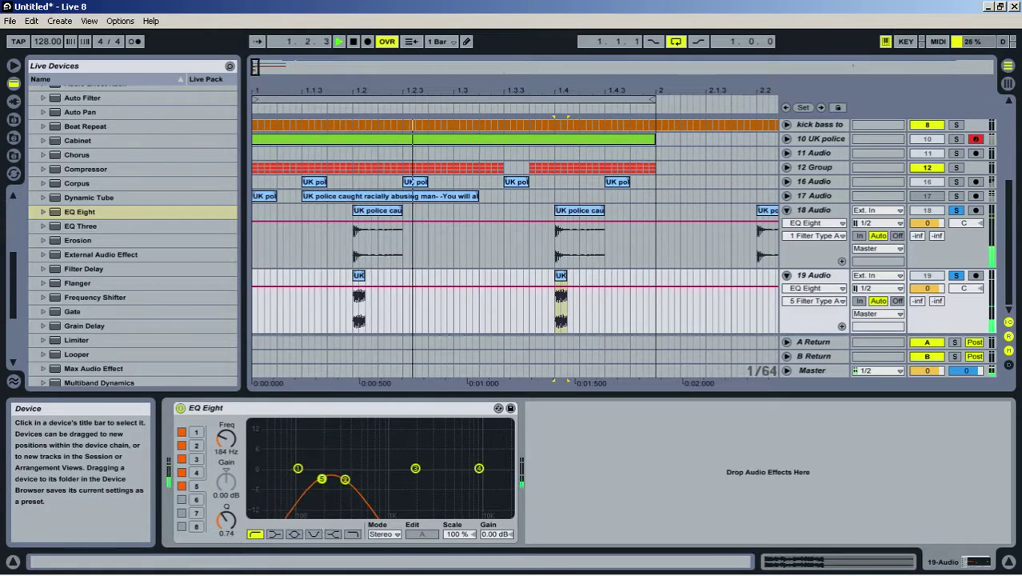
# Transpose the track 19 clip at 1.2.1 by -12 semitones and play the loop
pyautogui.press('space')
pyautogui.click(360, 276)
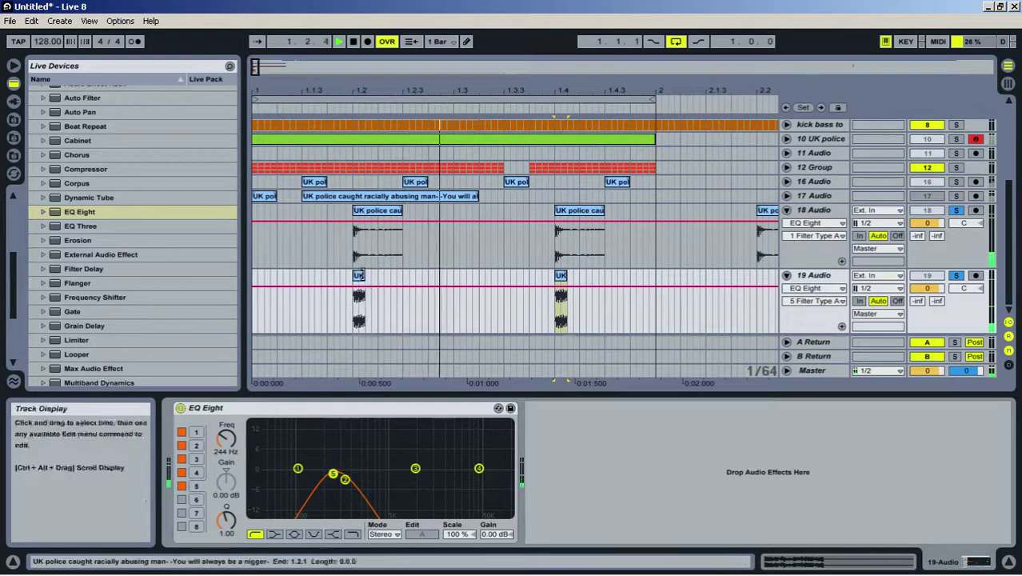
pyautogui.moveTo(244, 494); pyautogui.dragTo(244, 509)
pyautogui.press('space')
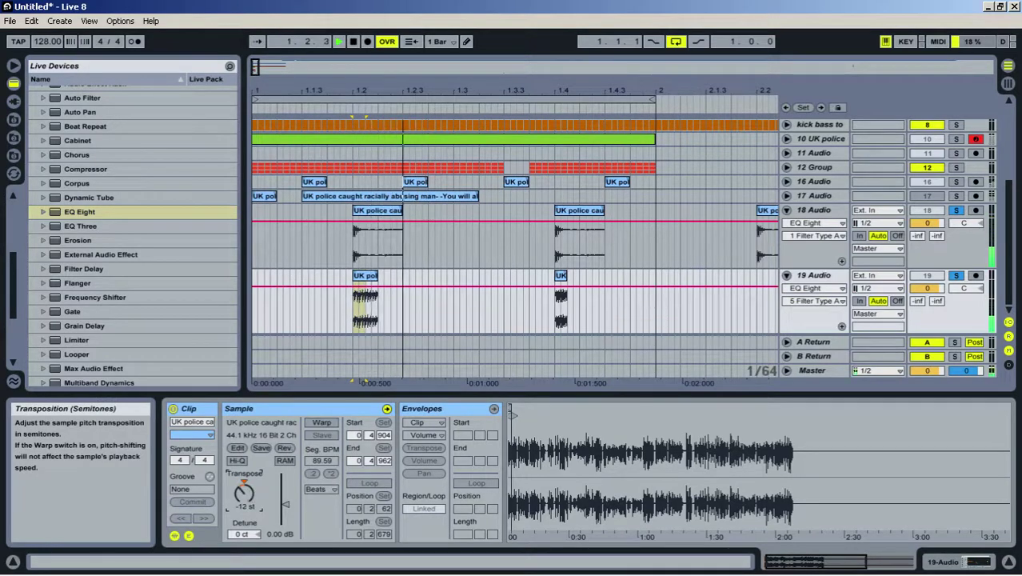
# Enable warping on the track 19 clip at 1.2.1 and try the Tones warp mode
pyautogui.press('space')
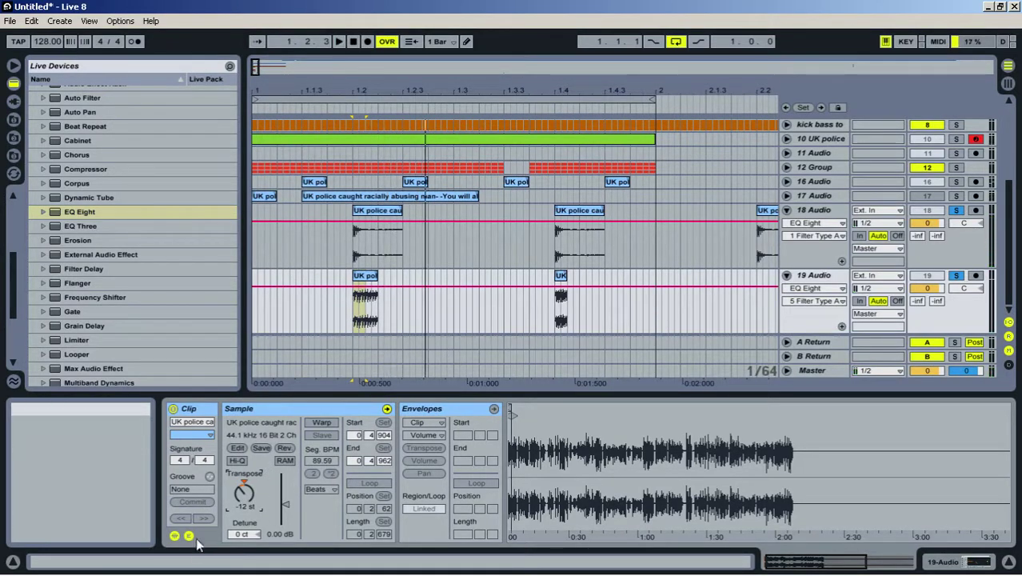
pyautogui.click(322, 421)
pyautogui.press('space')
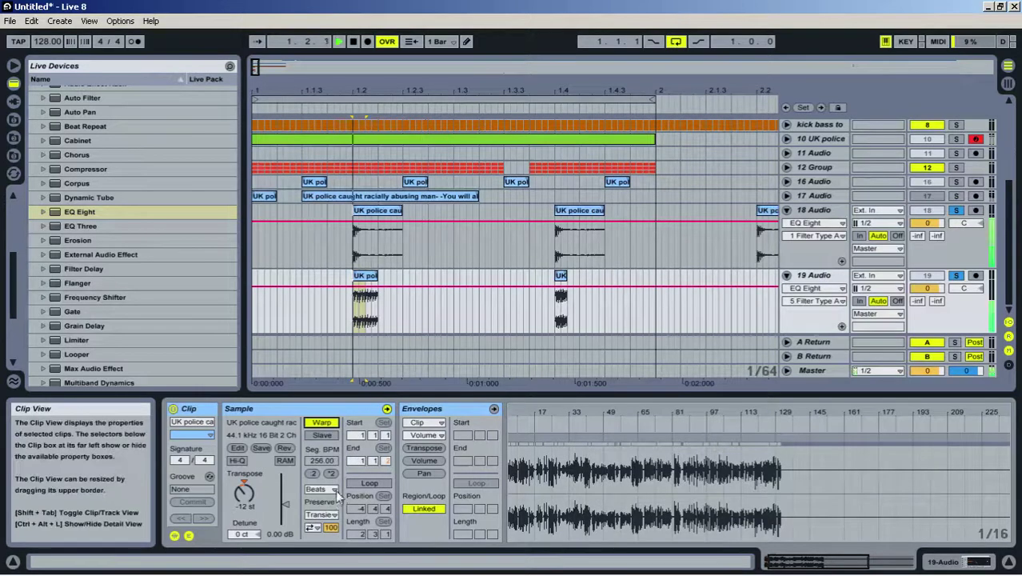
pyautogui.click(335, 490)
pyautogui.click(336, 509)
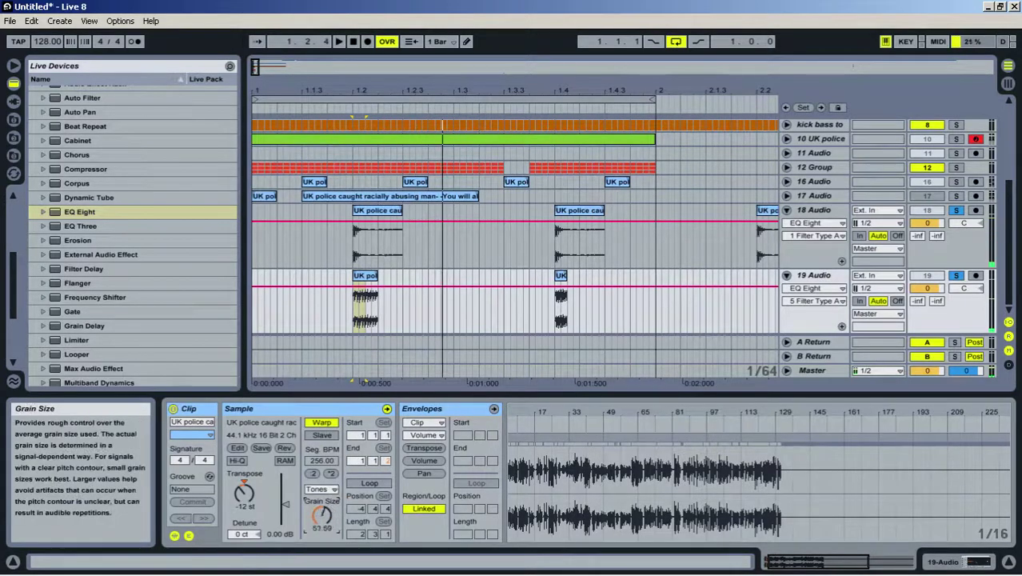
# Set the clip's warp mode to Complex Pro after trying Re-Pitch, and copy the clip over the one at 1.4.1
pyautogui.click(323, 488)
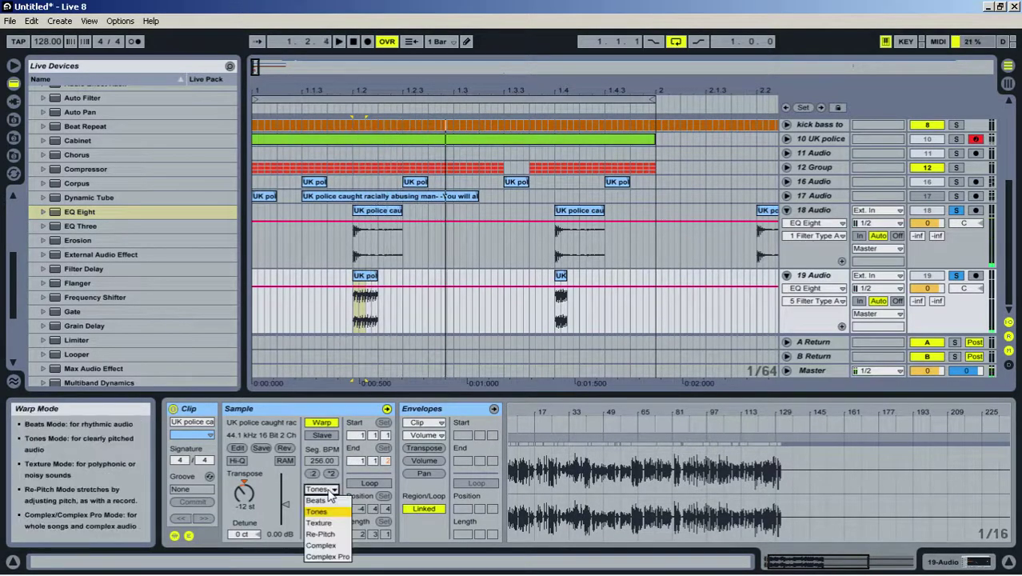
pyautogui.click(333, 535)
pyautogui.click(322, 489)
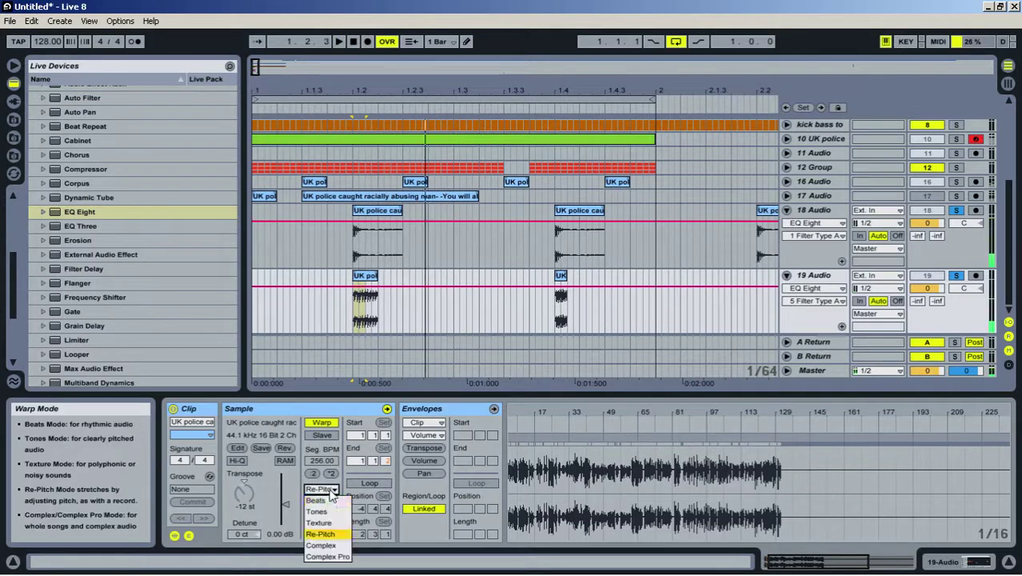
pyautogui.click(334, 560)
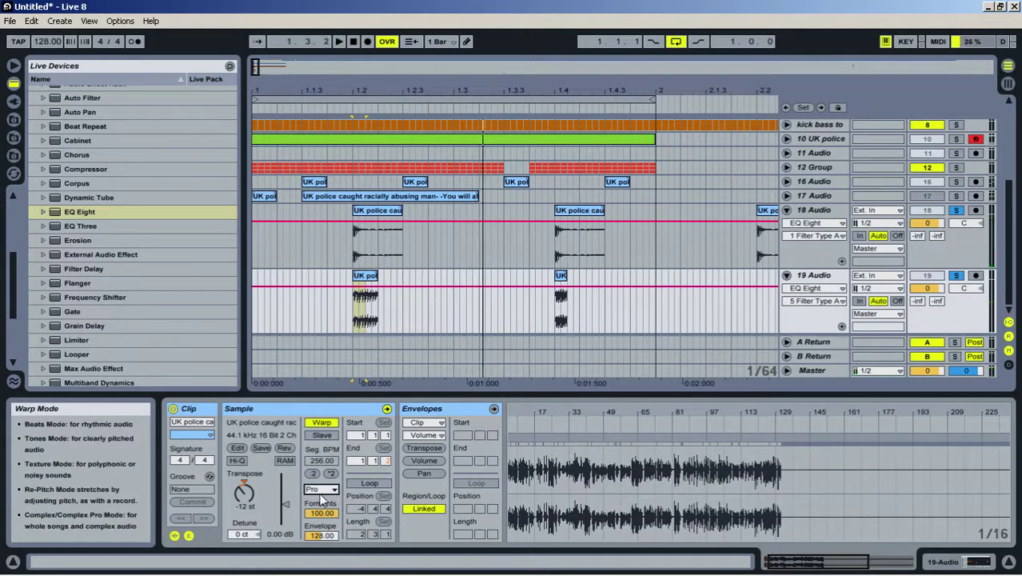
pyautogui.click(364, 279)
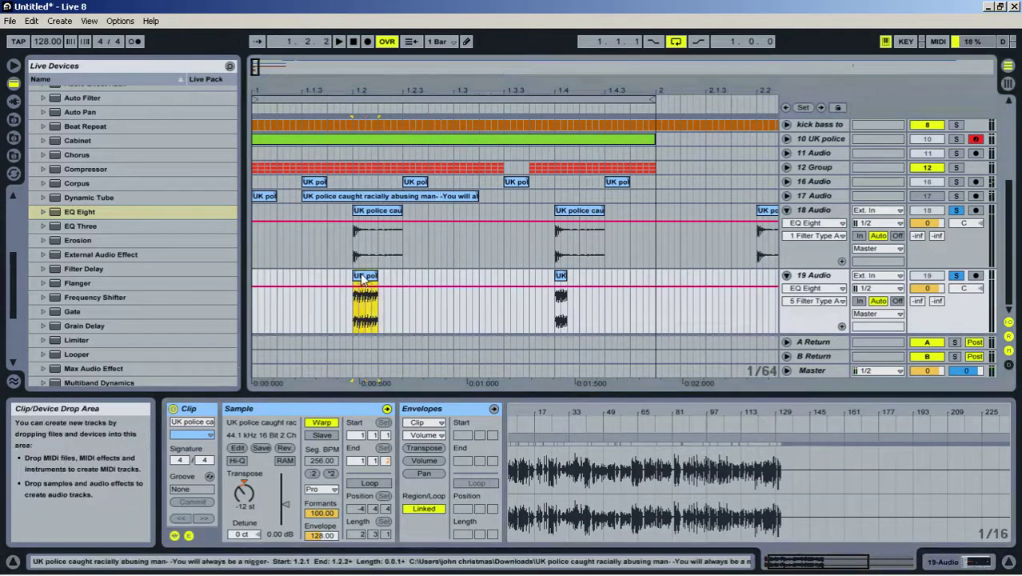
pyautogui.moveTo(364, 280); pyautogui.dragTo(567, 282)
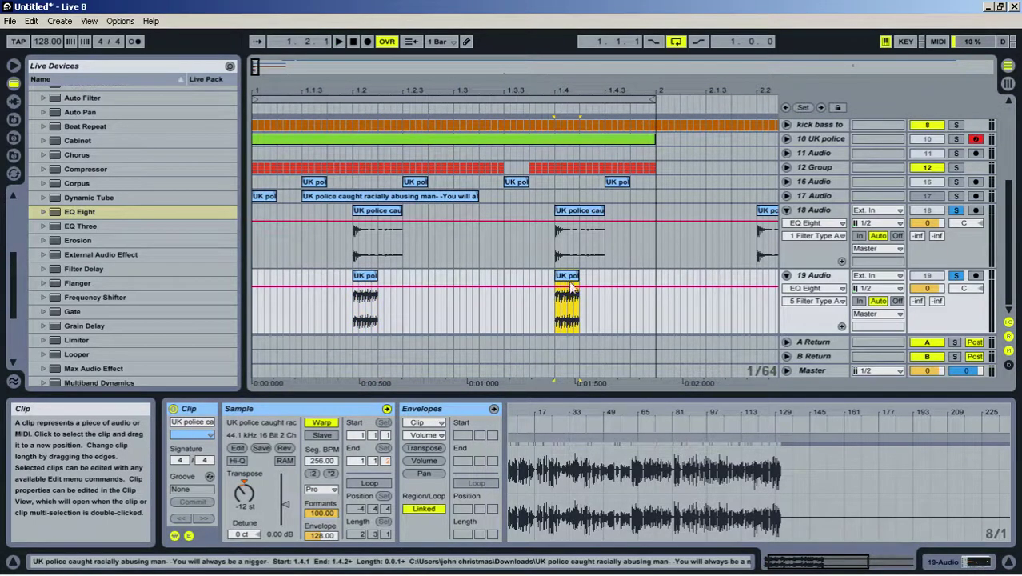
# Add an Overdrive after the EQ Eight on track 19, with its filter at 597 Hz and bandwidth 0.68, and play the loop
pyautogui.click(812, 275)
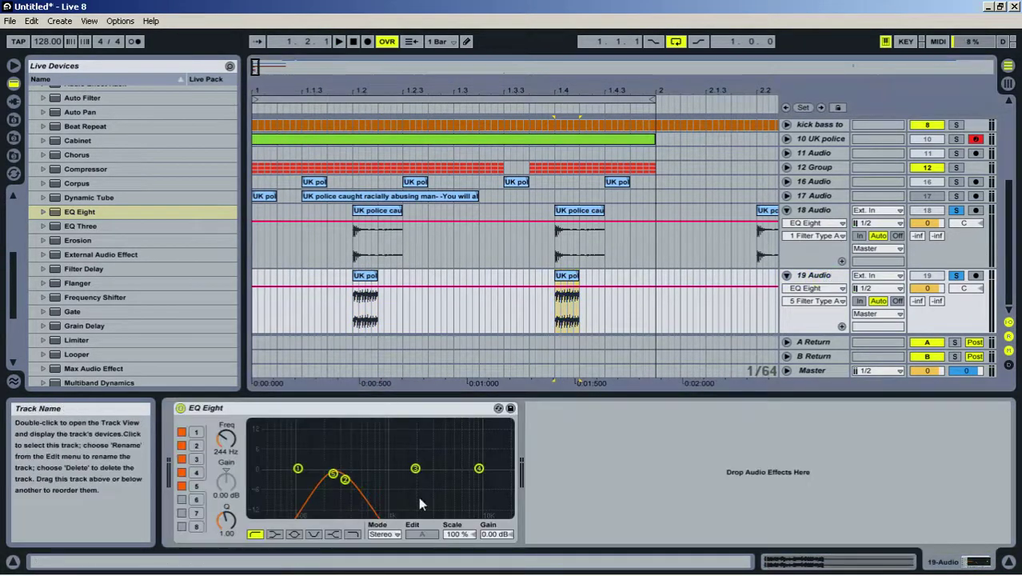
pyautogui.scroll(-2, 139, 264)
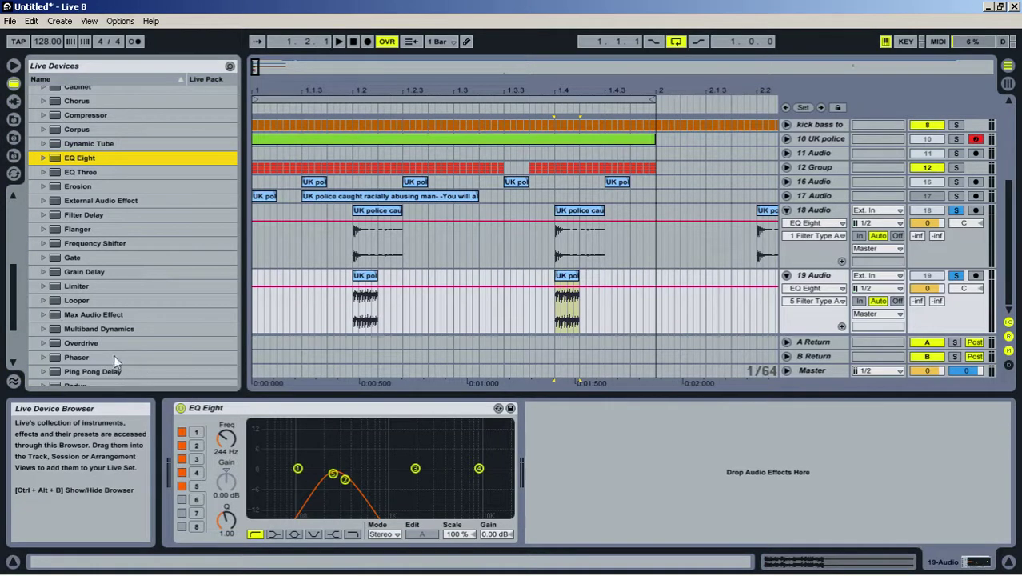
pyautogui.doubleClick(92, 344)
pyautogui.moveTo(571, 434); pyautogui.dragTo(562, 457)
pyautogui.press('space')
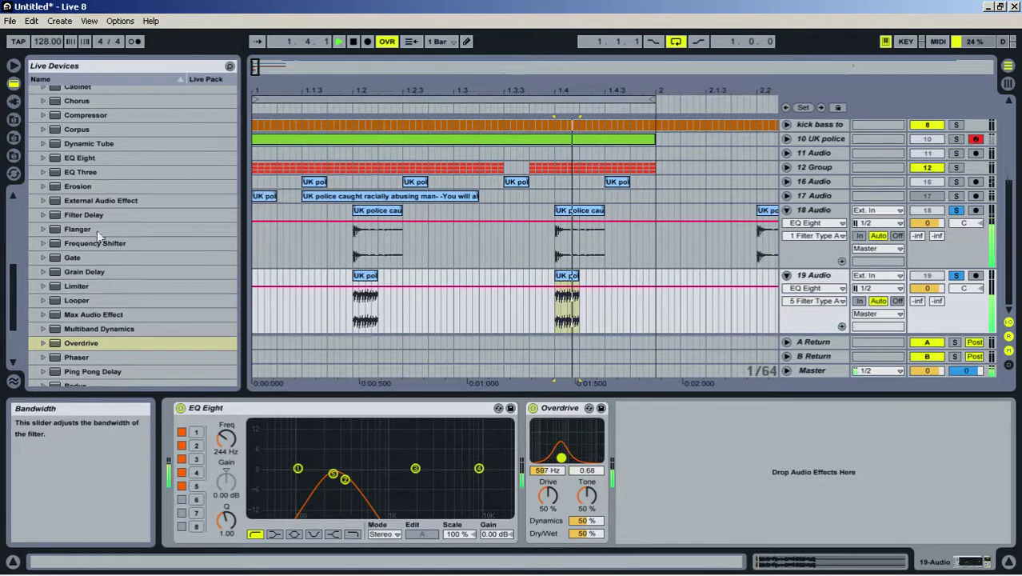
# Insert a Compressor at the start of track 19's effect chain and lower its threshold to -66 dB
pyautogui.scroll(3, 94, 200)
pyautogui.doubleClick(82, 157)
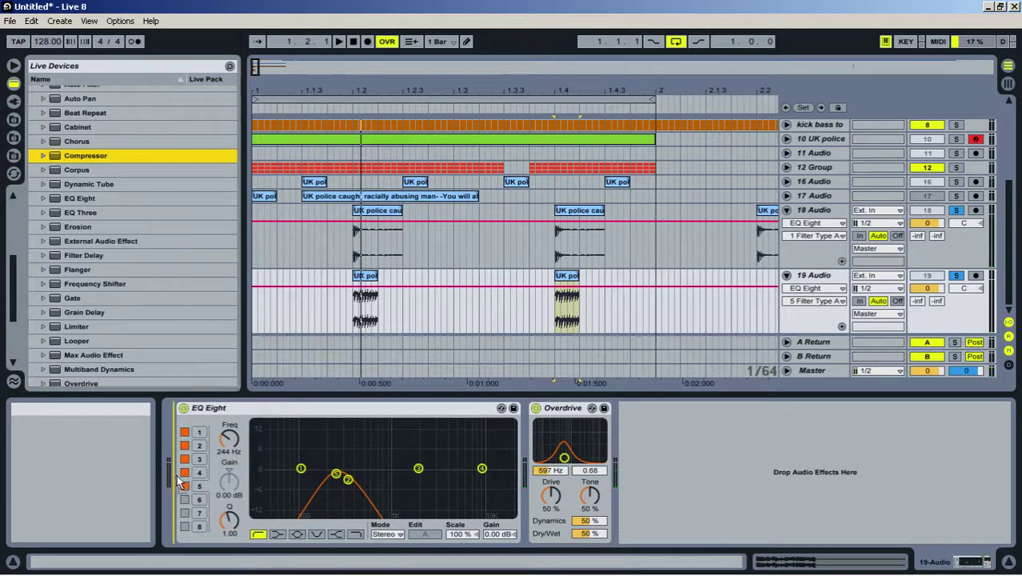
pyautogui.moveTo(241, 484); pyautogui.dragTo(242, 510)
# Move track 19's EQ Eight band 5 to 1.00 kHz with a Q of 5.47, and set the Overdrive's Drive and Dry/Wet to 100%
pyautogui.click(412, 482)
pyautogui.moveTo(595, 474); pyautogui.dragTo(650, 445)
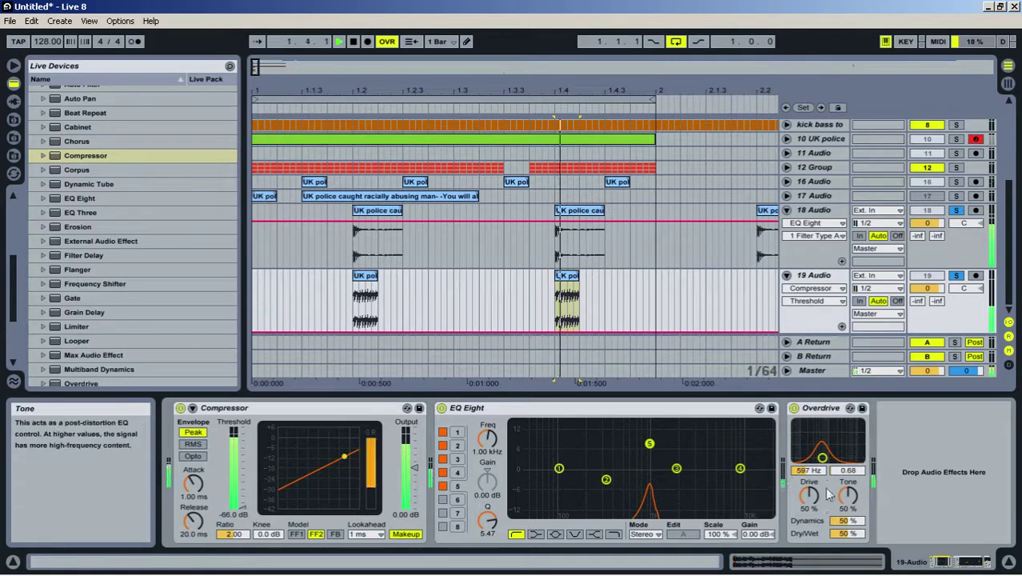
pyautogui.moveTo(810, 496); pyautogui.dragTo(815, 410)
pyautogui.moveTo(862, 534); pyautogui.dragTo(863, 504)
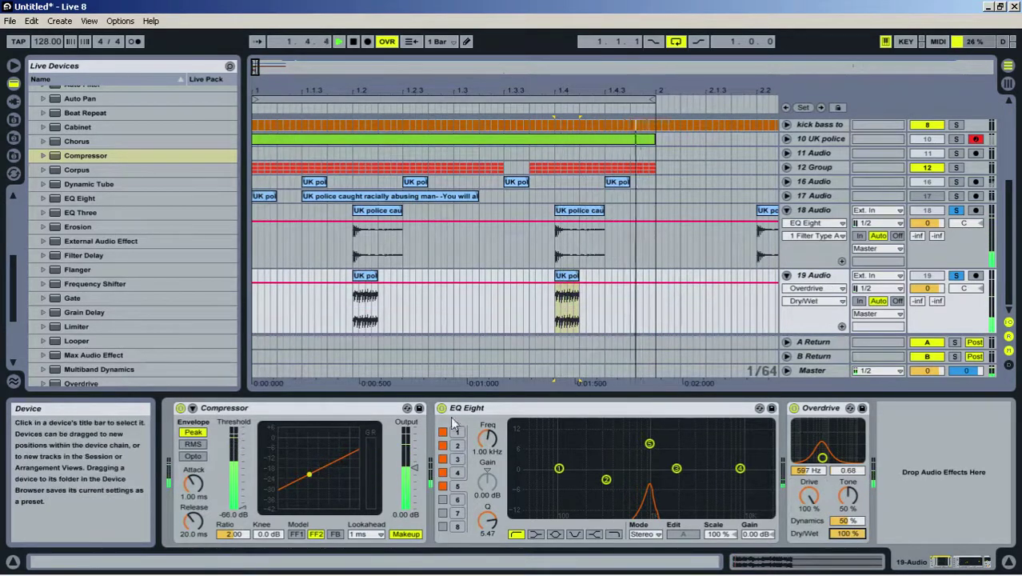
# Fold track 19's EQ Eight, add another EQ Eight after the Overdrive, and set its band 1 to a low cut moved toward higher frequencies
pyautogui.doubleClick(533, 409)
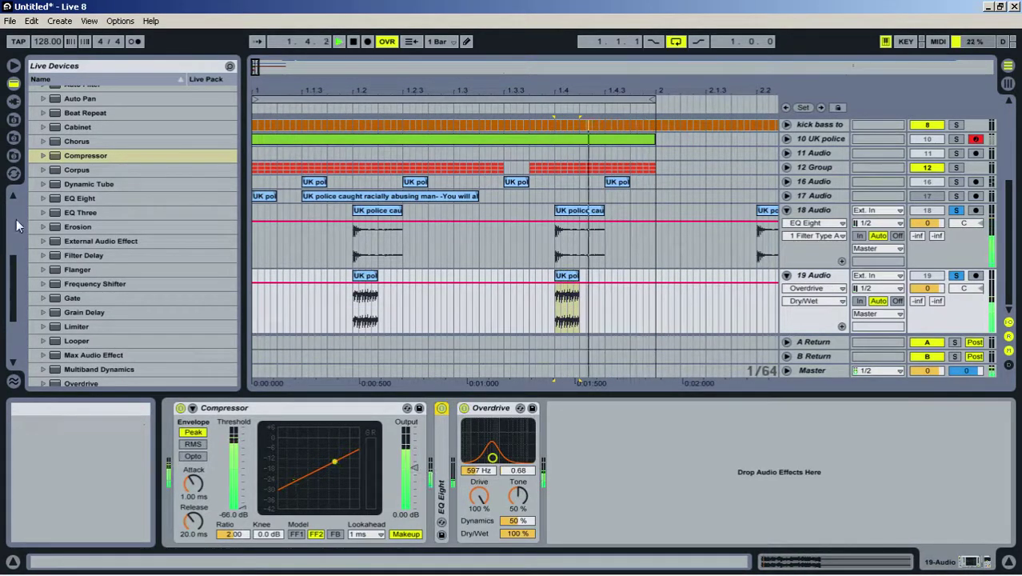
pyautogui.doubleClick(77, 197)
pyautogui.press('space')
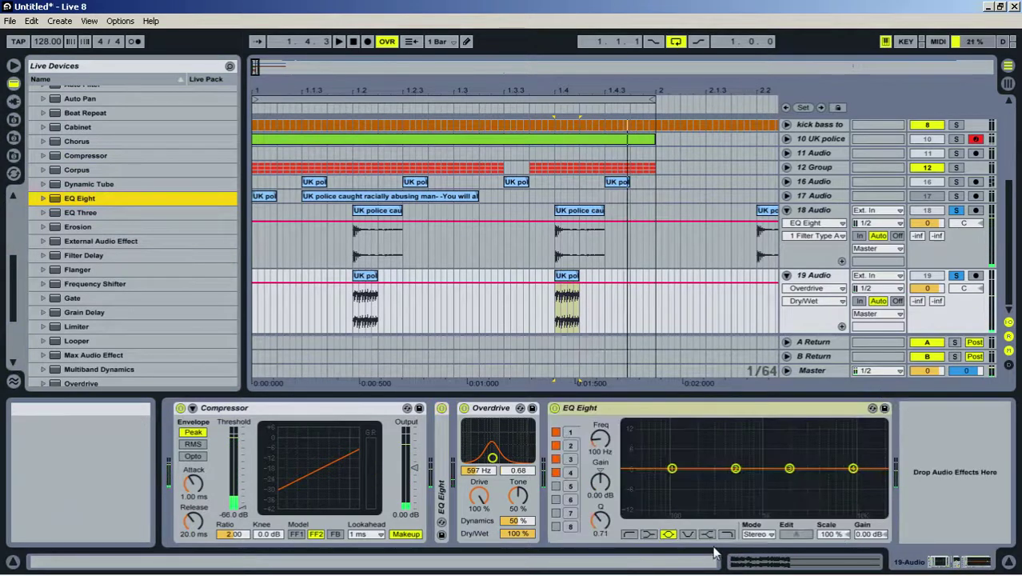
pyautogui.click(728, 533)
pyautogui.click(630, 536)
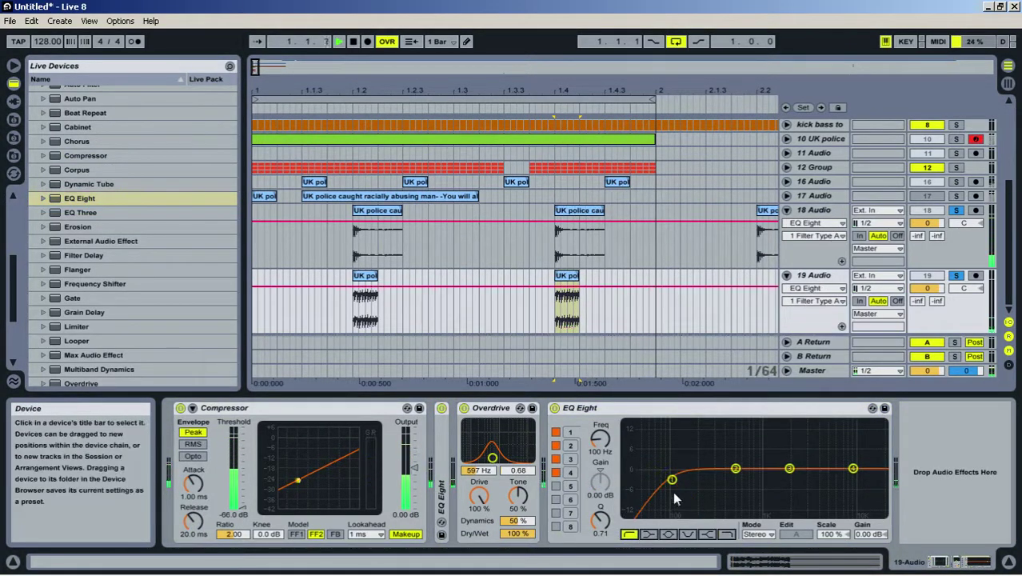
pyautogui.moveTo(672, 480); pyautogui.dragTo(710, 471)
# Enable band 5 on the second EQ Eight, make bands 4 and 5 high cuts, and move band 4 to 296 Hz with a Q of 1.66
pyautogui.click(570, 486)
pyautogui.press('space')
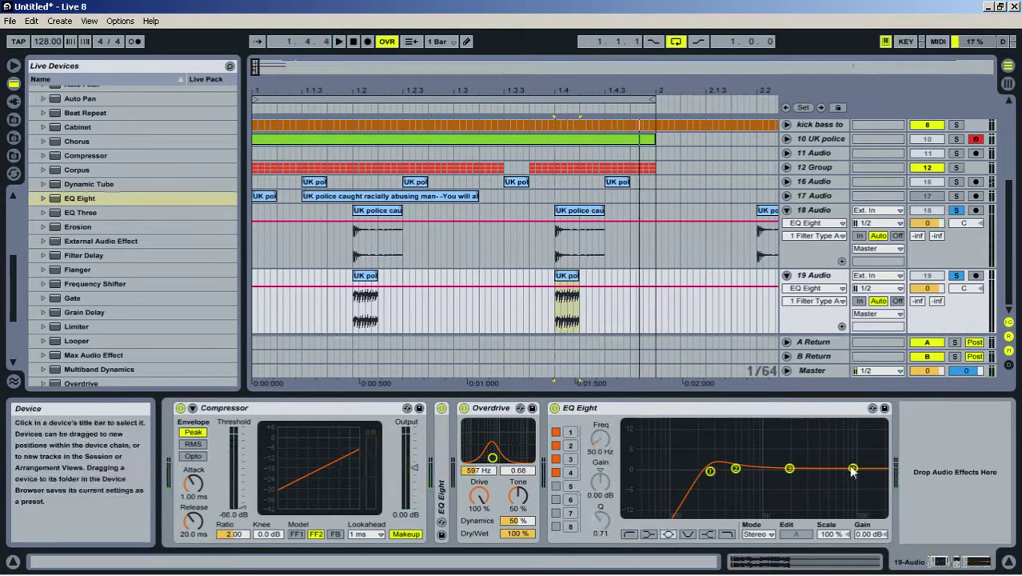
pyautogui.click(556, 486)
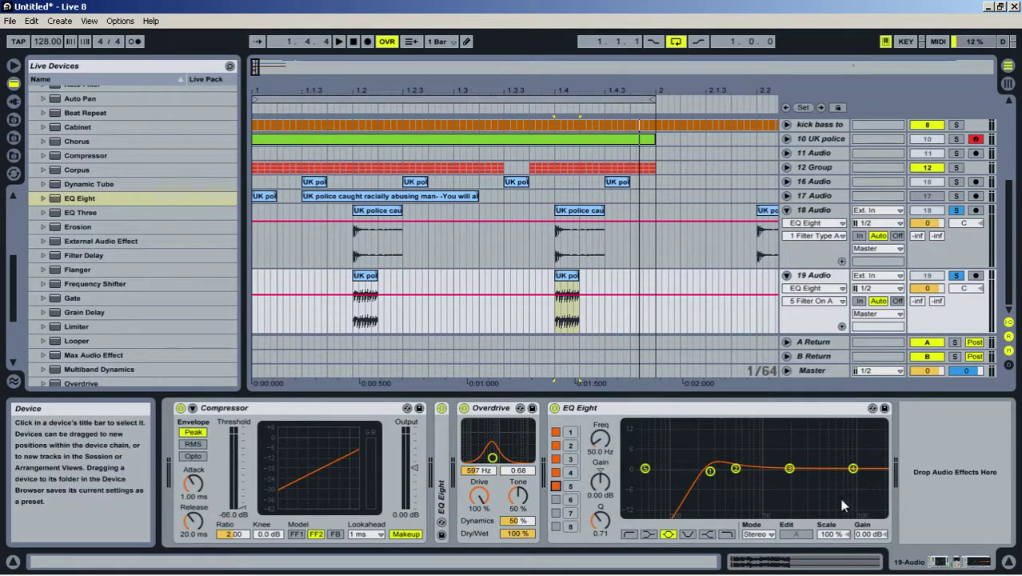
pyautogui.click(726, 535)
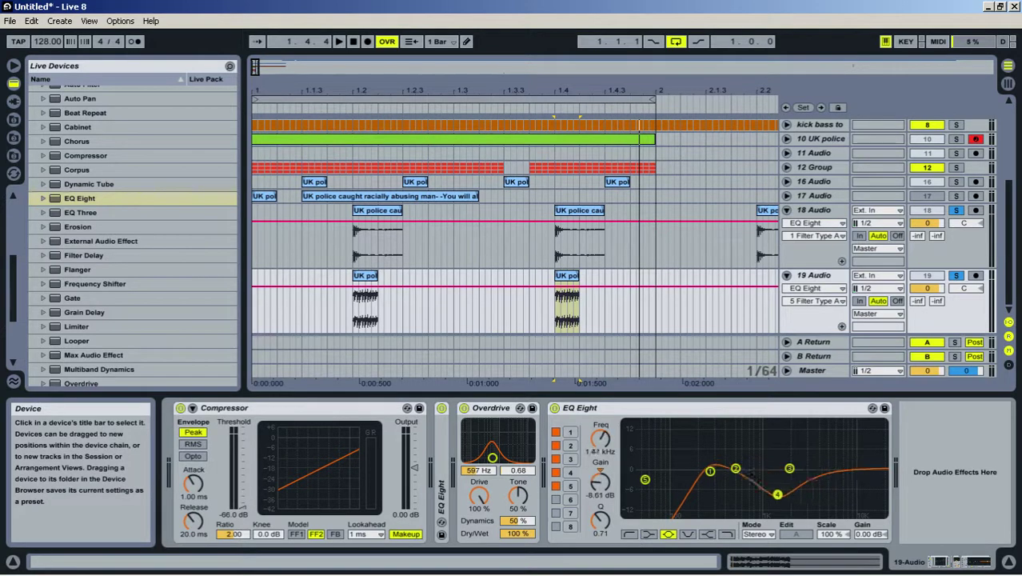
pyautogui.click(732, 534)
pyautogui.press('space')
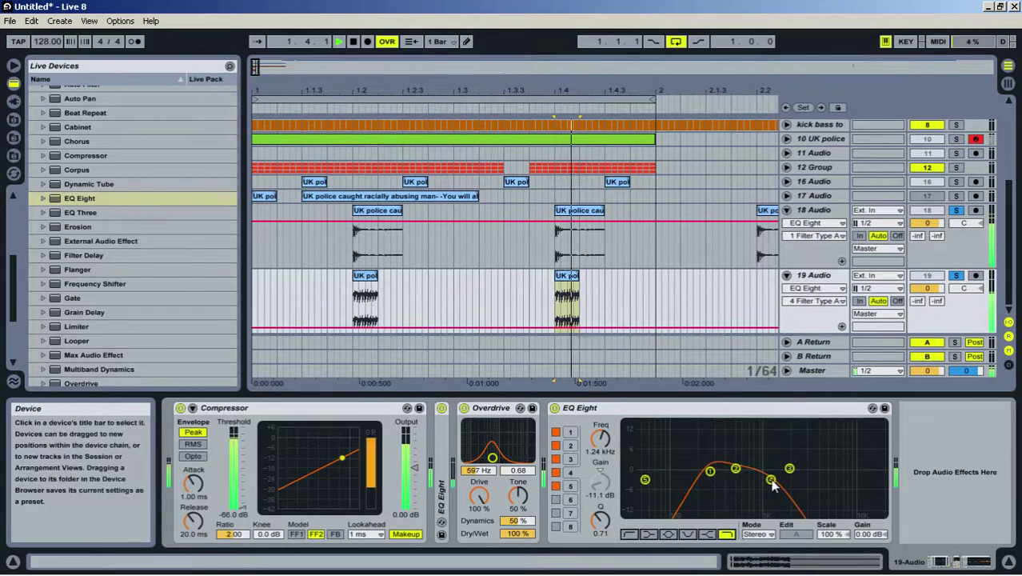
pyautogui.moveTo(772, 481); pyautogui.dragTo(715, 464)
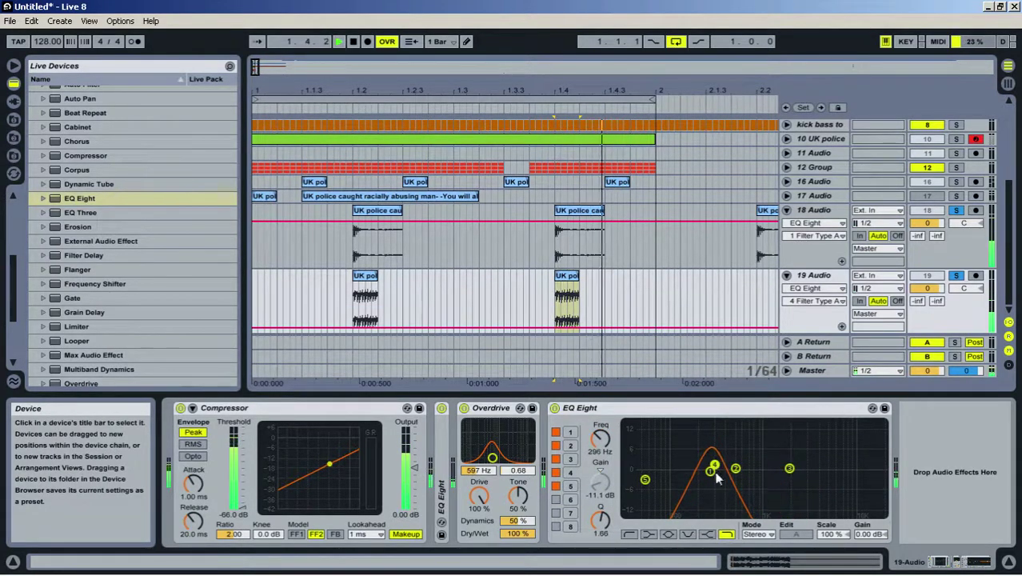
pyautogui.press('space')
# Insert a Compressor before the second EQ Eight with -48.3 dB threshold and 102 ms attack, and move EQ band 1 to 279 Hz with Q 0.65
pyautogui.moveTo(68, 160); pyautogui.dragTo(549, 447)
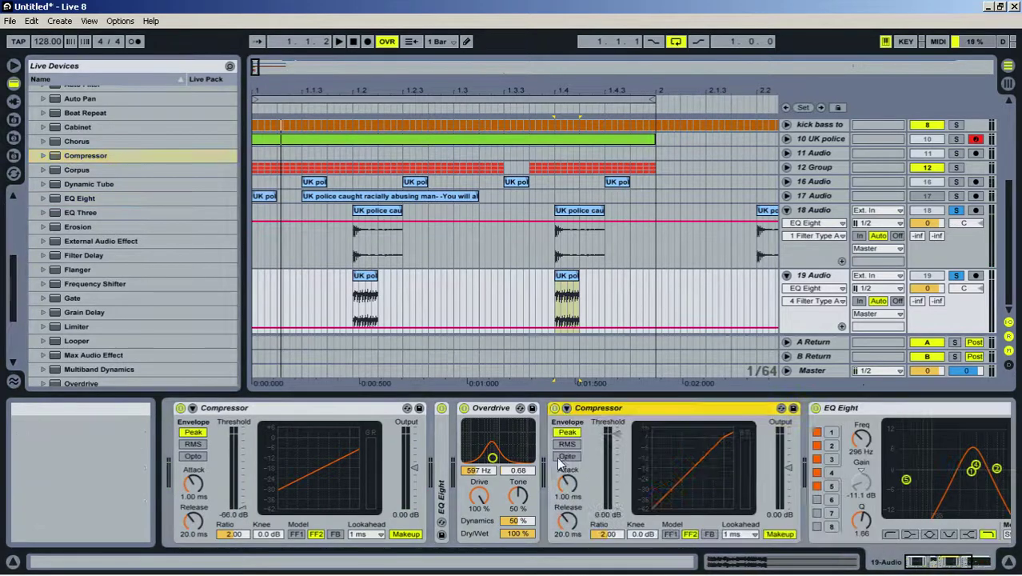
pyautogui.press('space')
pyautogui.press('space')
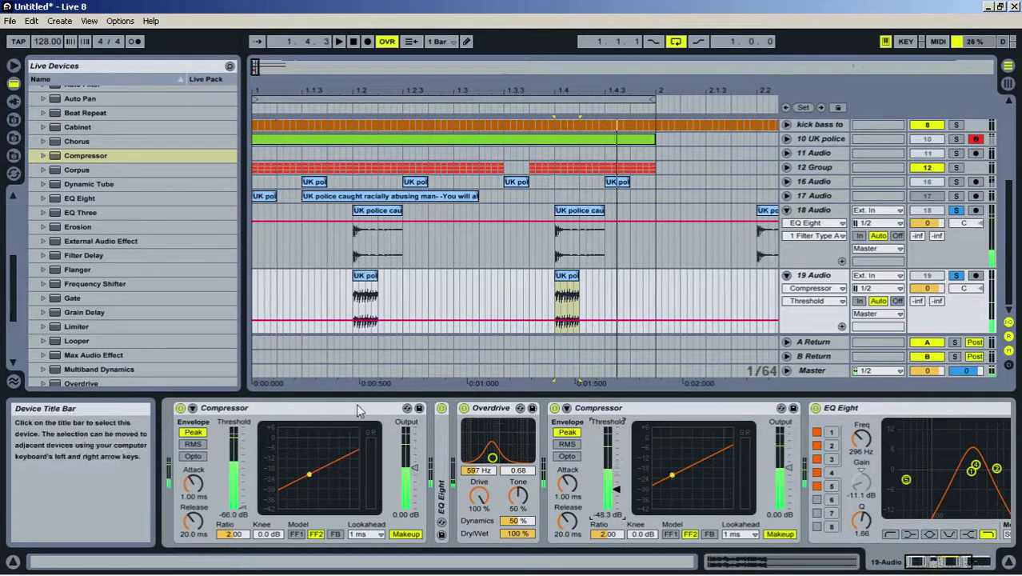
pyautogui.doubleClick(346, 416)
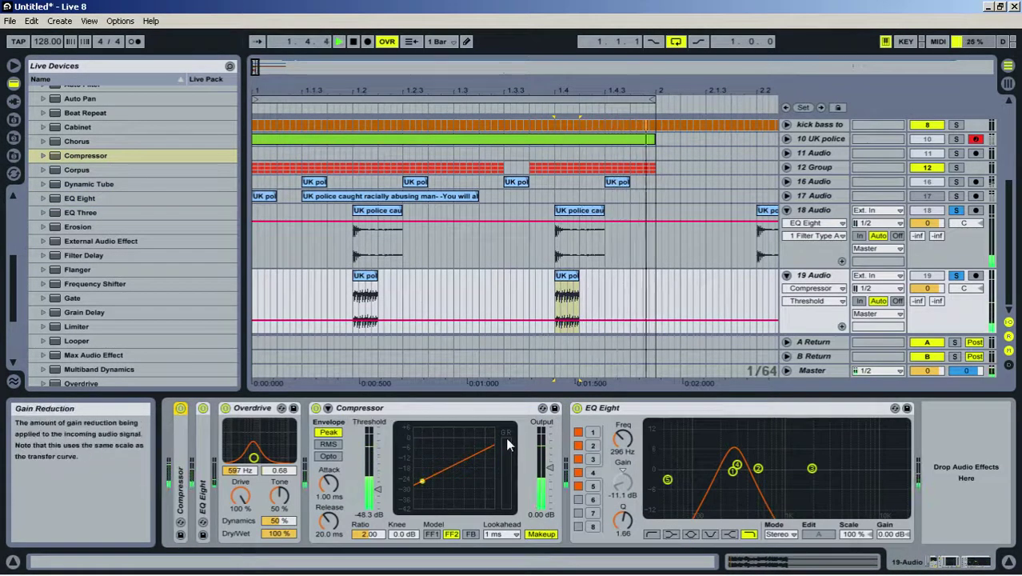
pyautogui.press('space')
pyautogui.moveTo(329, 484); pyautogui.dragTo(329, 408)
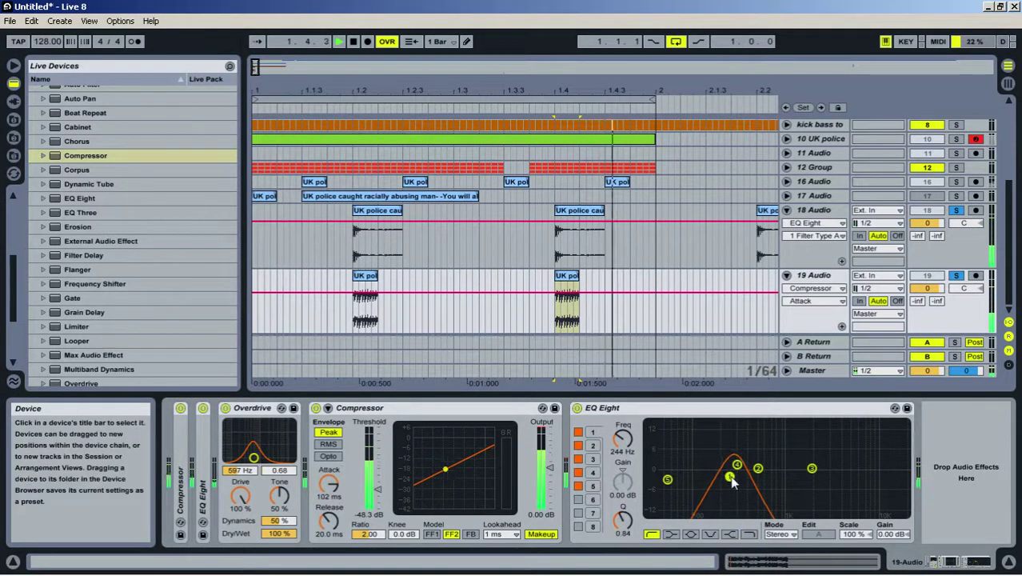
pyautogui.press('space')
# Insert a Redux between the second Compressor and the second EQ Eight, set Downsample to 53, and play the loop
pyautogui.scroll(-3, 114, 314)
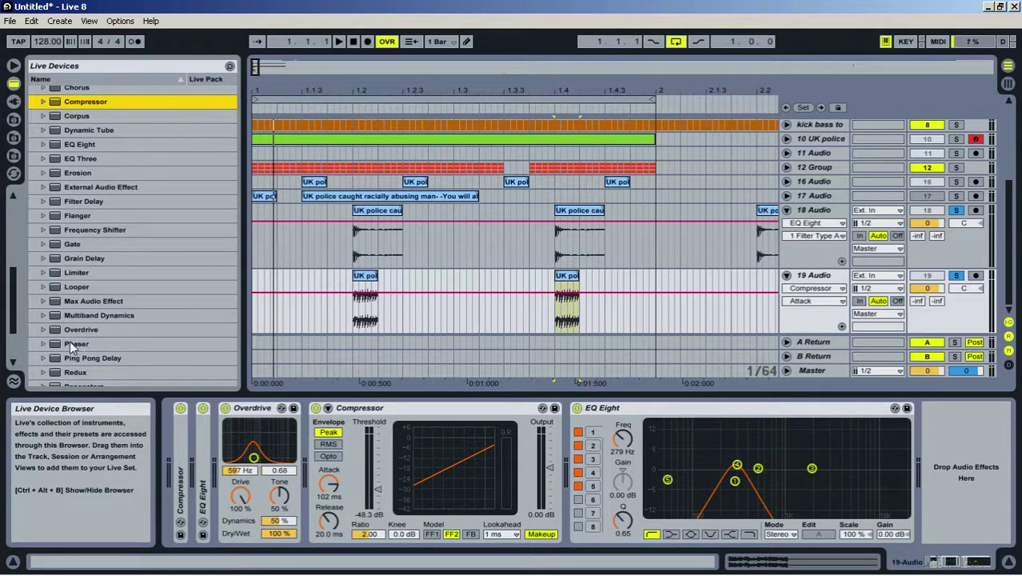
pyautogui.scroll(-3, 69, 340)
pyautogui.moveTo(155, 303); pyautogui.dragTo(595, 468)
pyautogui.press('space')
pyautogui.moveTo(586, 521); pyautogui.dragTo(586, 508)
pyautogui.press('space')
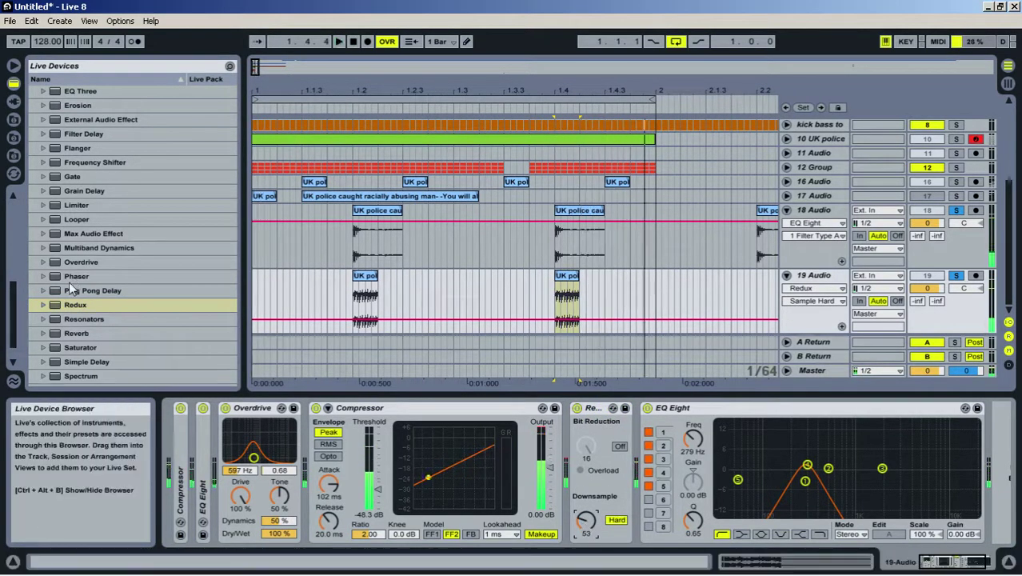
# Add a Vocoder at the end of track 19's chain with Enhance on, Depth at 136% and Formant at 24.0
pyautogui.scroll(4, 88, 228)
pyautogui.scroll(-7, 90, 226)
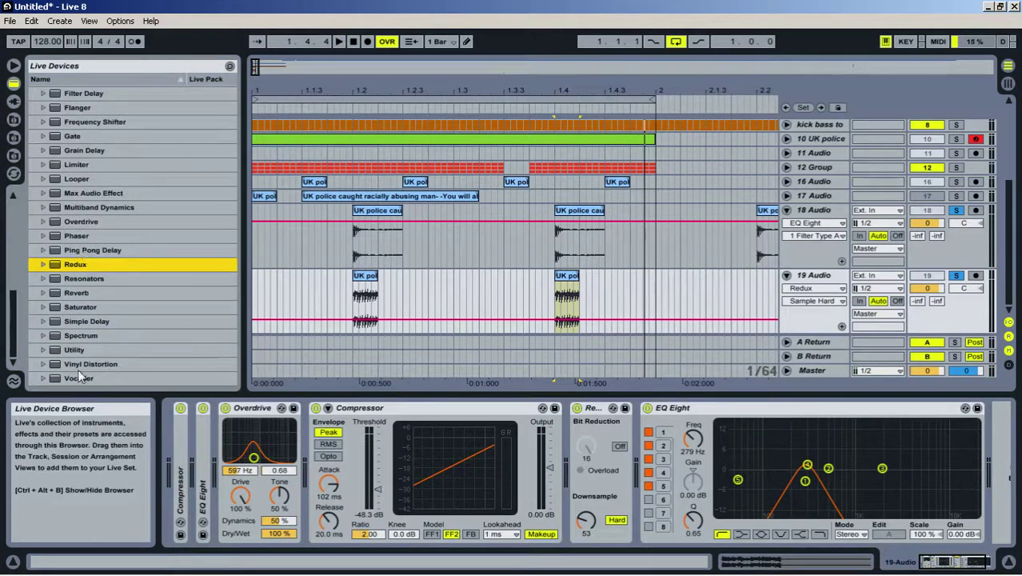
pyautogui.moveTo(79, 379); pyautogui.dragTo(953, 416)
pyautogui.press('space')
pyautogui.click(740, 424)
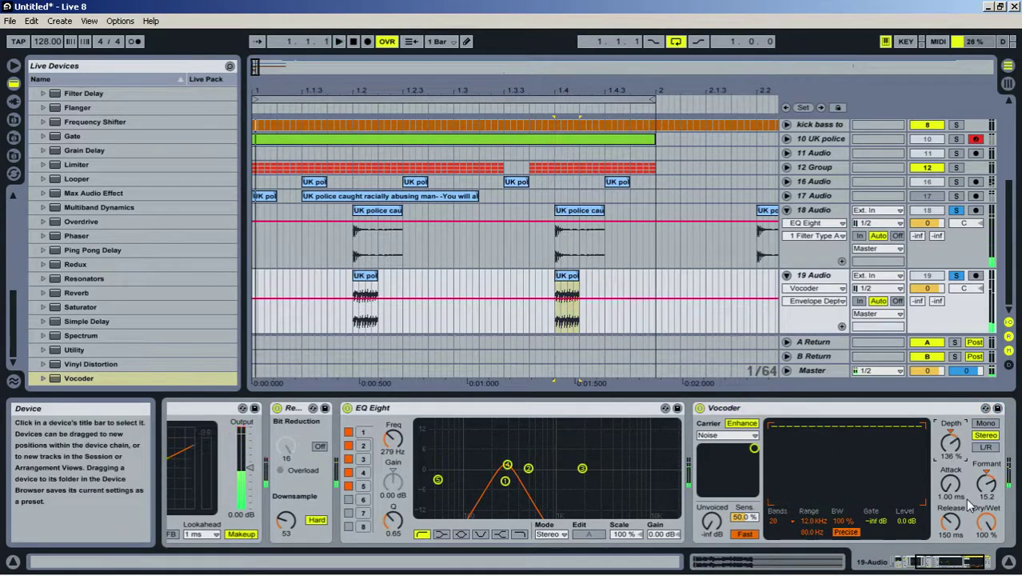
pyautogui.moveTo(987, 483); pyautogui.dragTo(987, 465)
pyautogui.press('space')
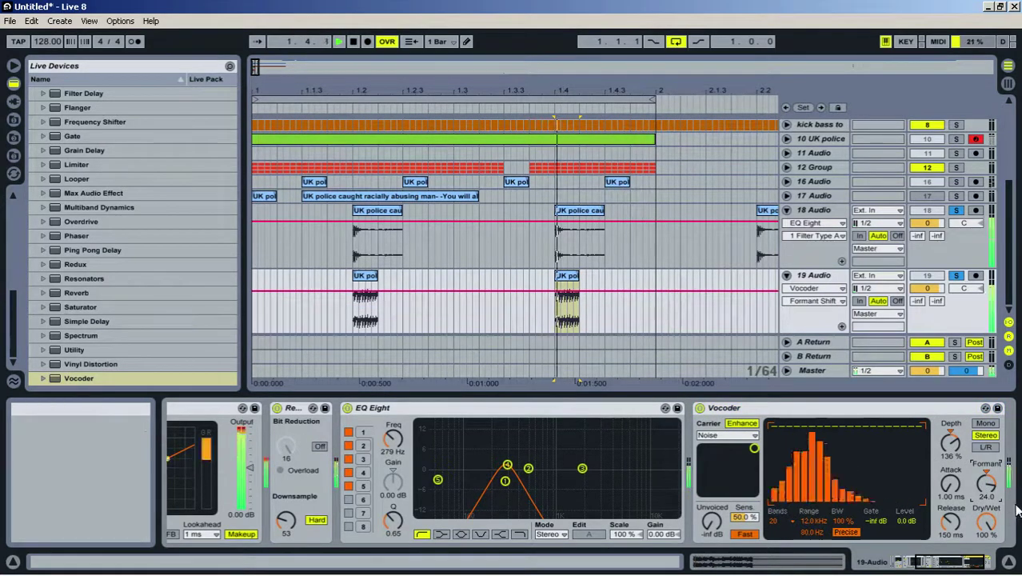
# Add an Overdrive after the Vocoder with its filter at 1.92 kHz and bandwidth 3.69, and fold the second EQ Eight
pyautogui.scroll(3, 104, 316)
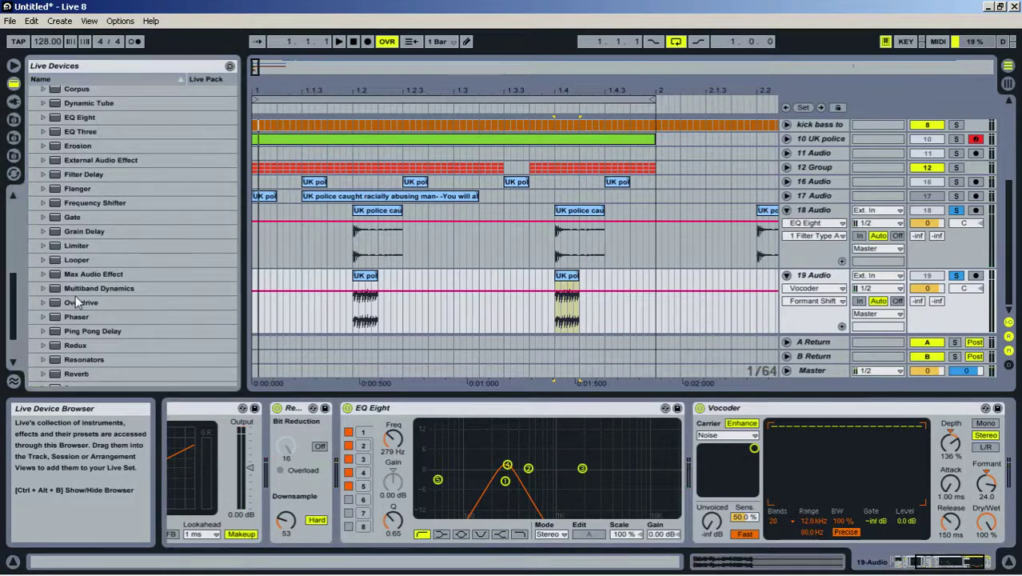
pyautogui.moveTo(78, 302); pyautogui.dragTo(971, 444)
pyautogui.press('space')
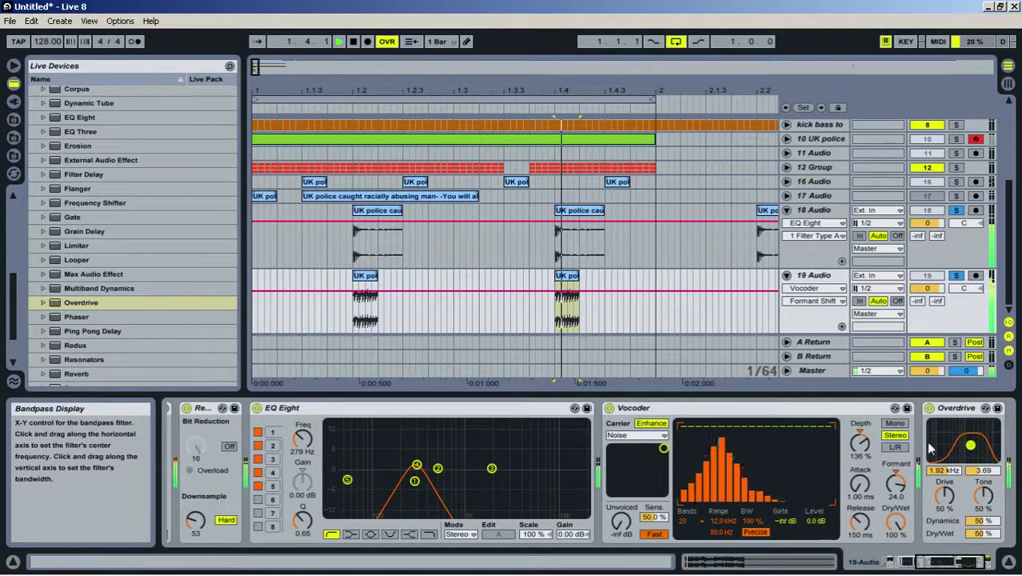
pyautogui.press('space')
pyautogui.doubleClick(369, 408)
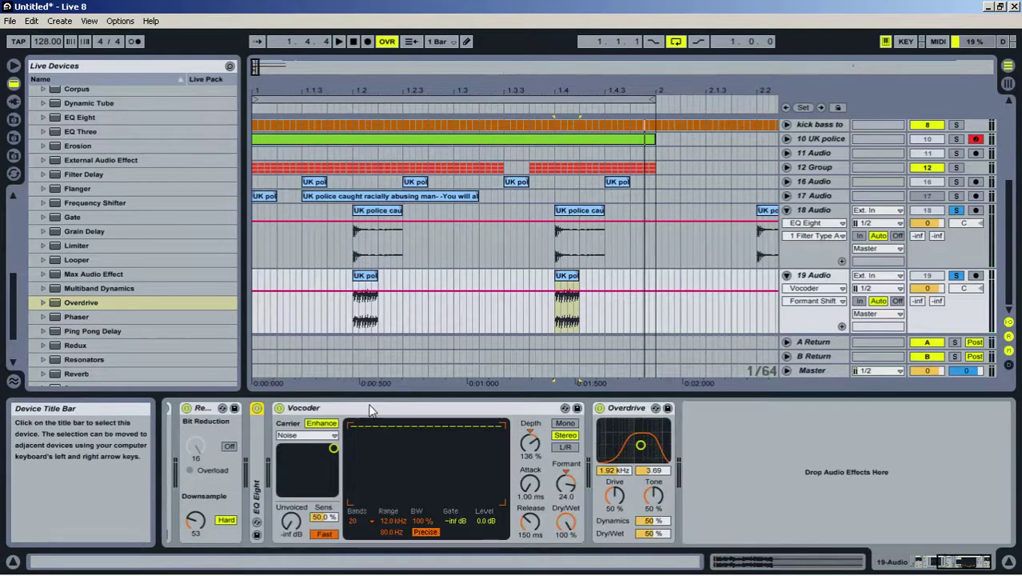
# Set the last Overdrive's Tone and Dry/Wet to 100% while replaying the loop
pyautogui.press('space')
pyautogui.press('space')
pyautogui.press('space')
pyautogui.press('space')
pyautogui.moveTo(653, 496); pyautogui.dragTo(653, 448)
pyautogui.press('space')
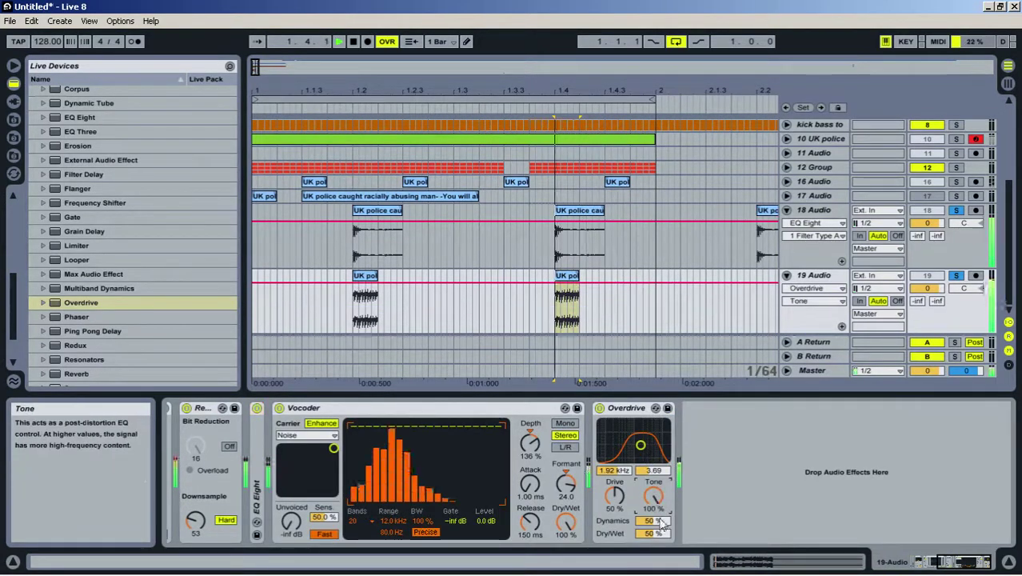
pyautogui.moveTo(653, 534); pyautogui.dragTo(654, 485)
pyautogui.press('space')
pyautogui.press('space')
pyautogui.press('space')
pyautogui.press('space')
pyautogui.press('space')
pyautogui.press('space')
pyautogui.press('space')
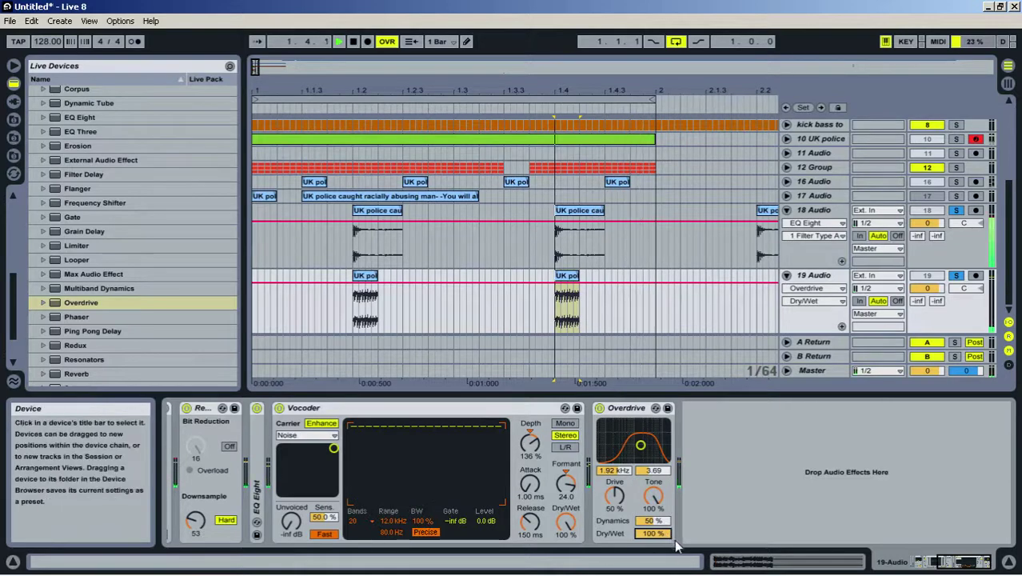
# Check the tracks in the Session View mixer, return to the Arrangement View, and turn off track 18's solo
pyautogui.press('Tab')
pyautogui.hotkey('ctrl', 'alt', 'b')
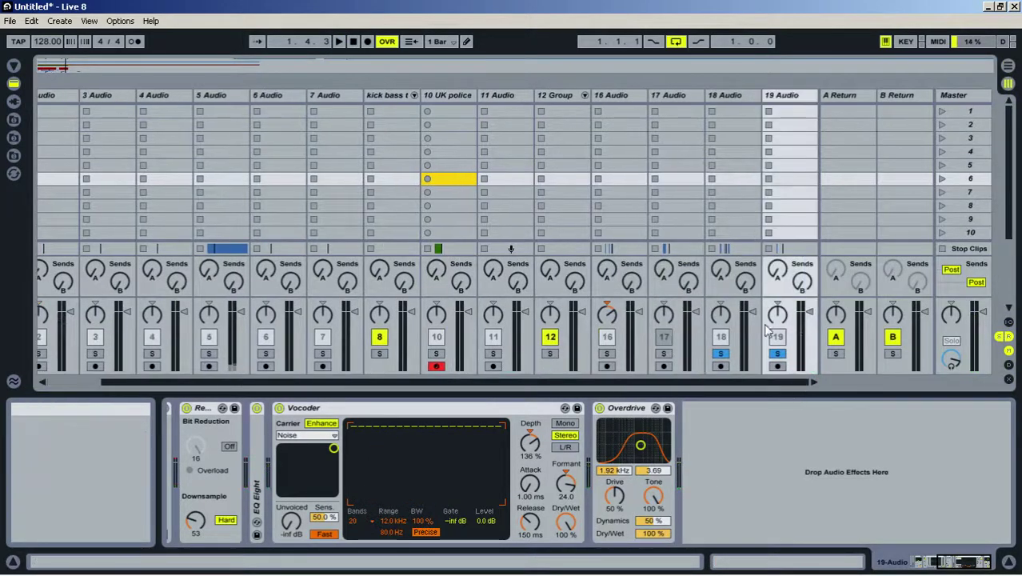
pyautogui.press('space')
pyautogui.press('space')
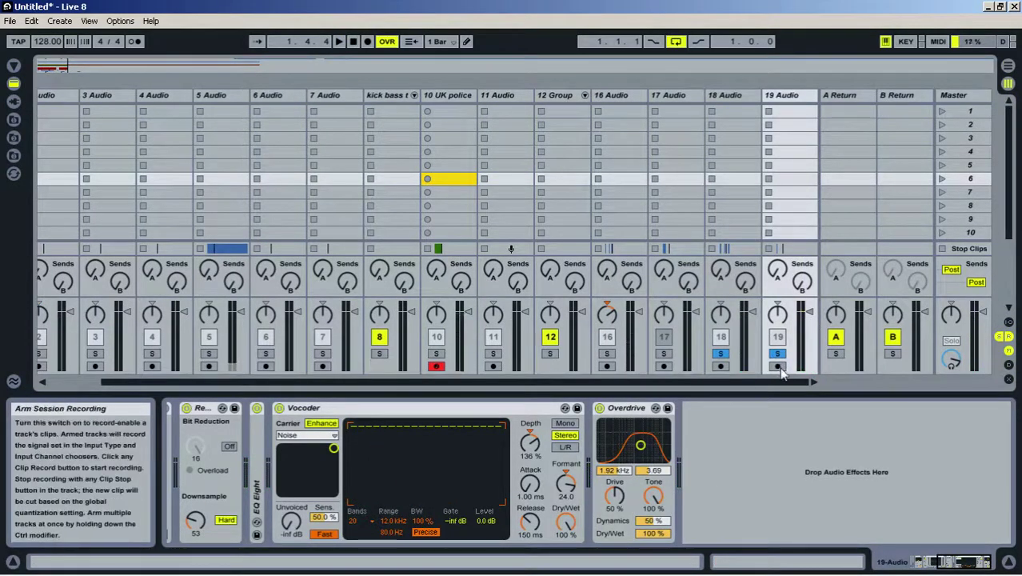
pyautogui.press('Tab')
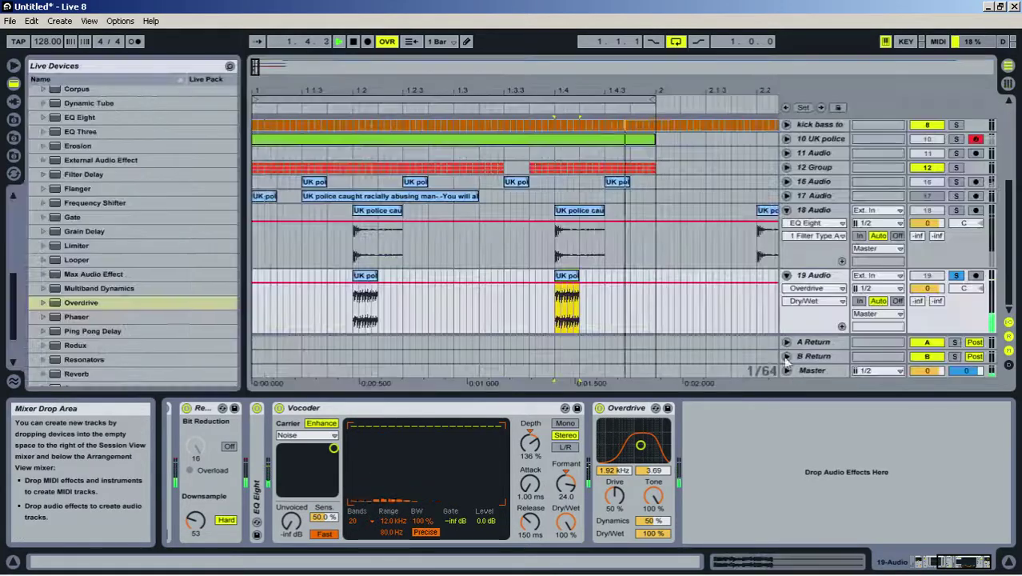
# Hide the device view, fold track 18, and insert a new audio track below track 19
pyautogui.moveTo(791, 392); pyautogui.dragTo(789, 402)
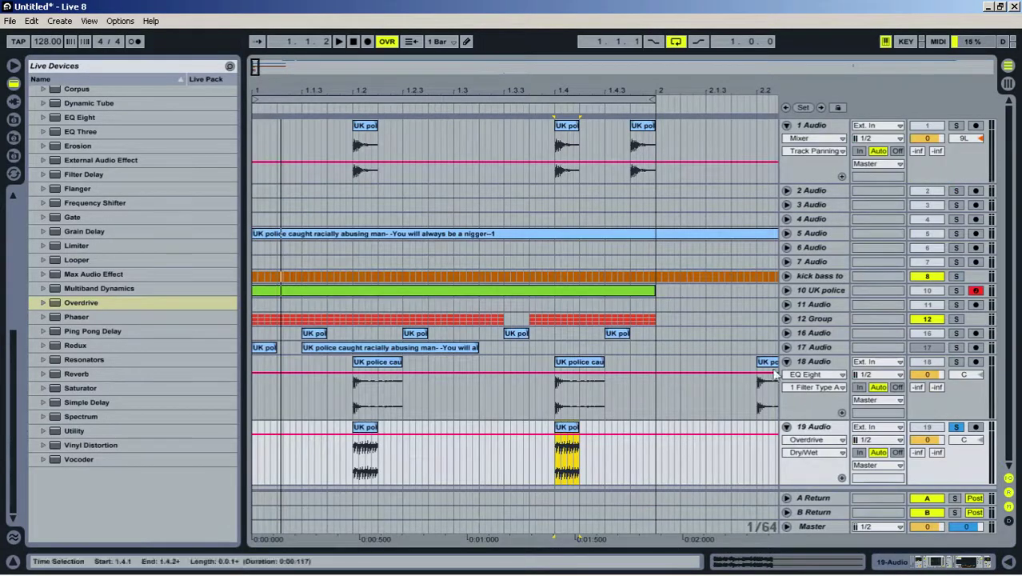
pyautogui.click(788, 362)
pyautogui.rightClick(816, 446)
pyautogui.click(855, 450)
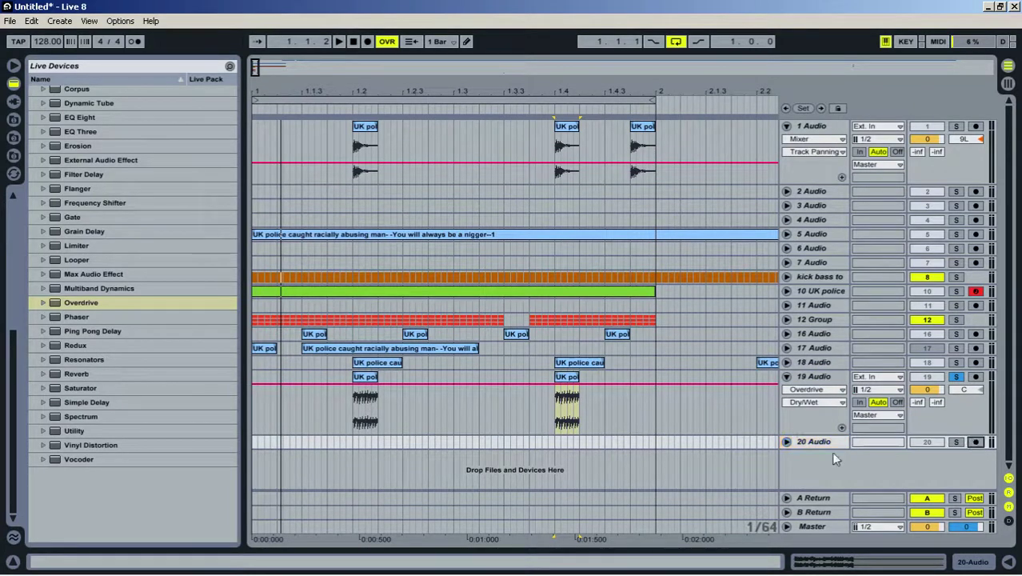
# Unfold and arm track 20, set its input to Resampling, record one pass of soloed track 19, and disarm with monitoring on Auto
pyautogui.click(788, 441)
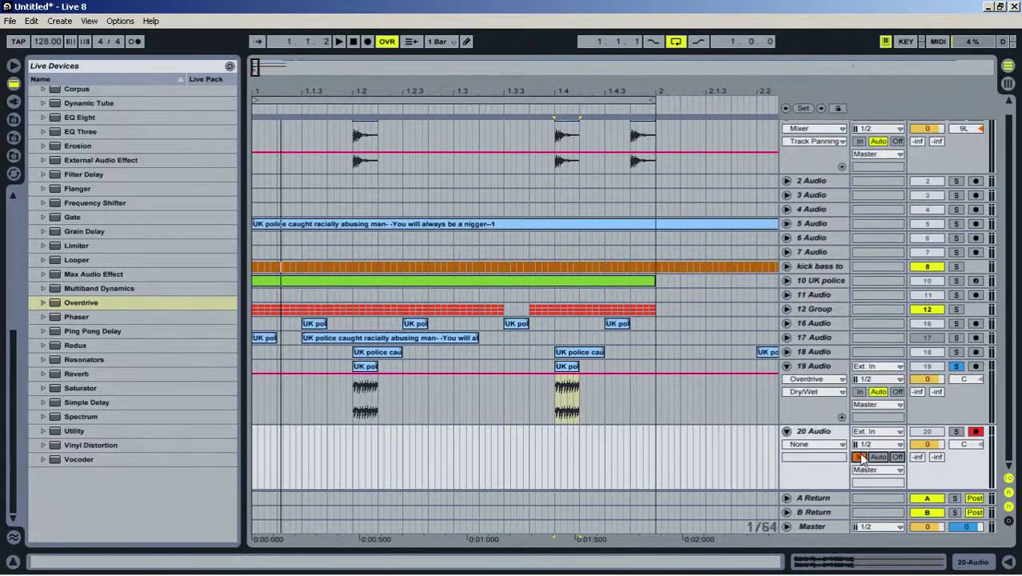
pyautogui.click(883, 433)
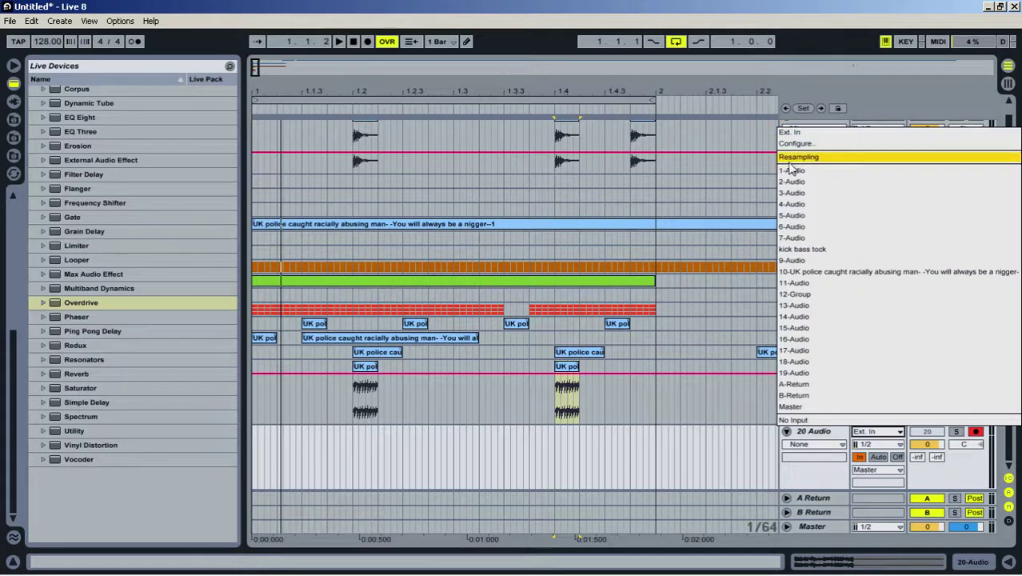
pyautogui.click(832, 157)
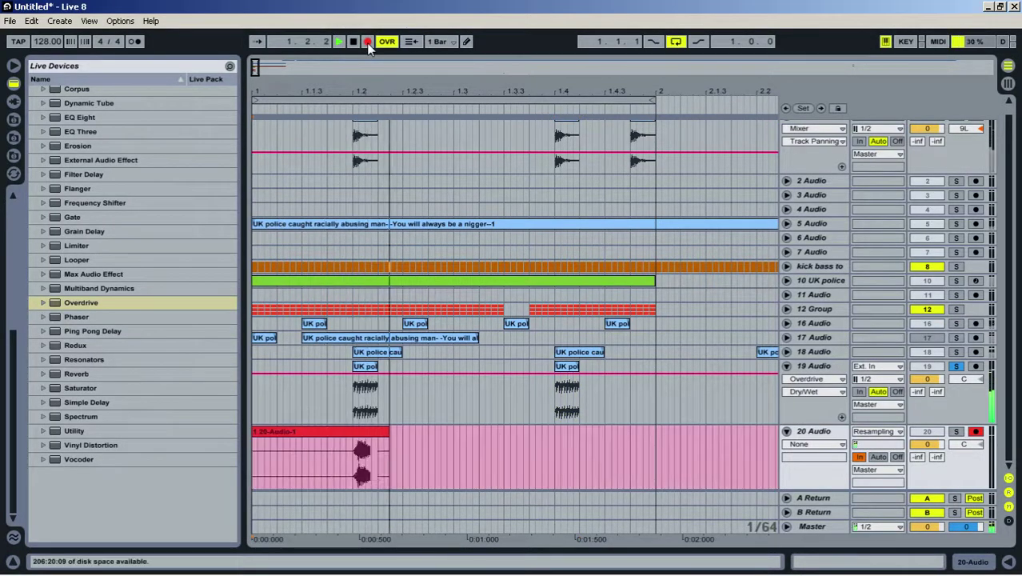
pyautogui.press('space')
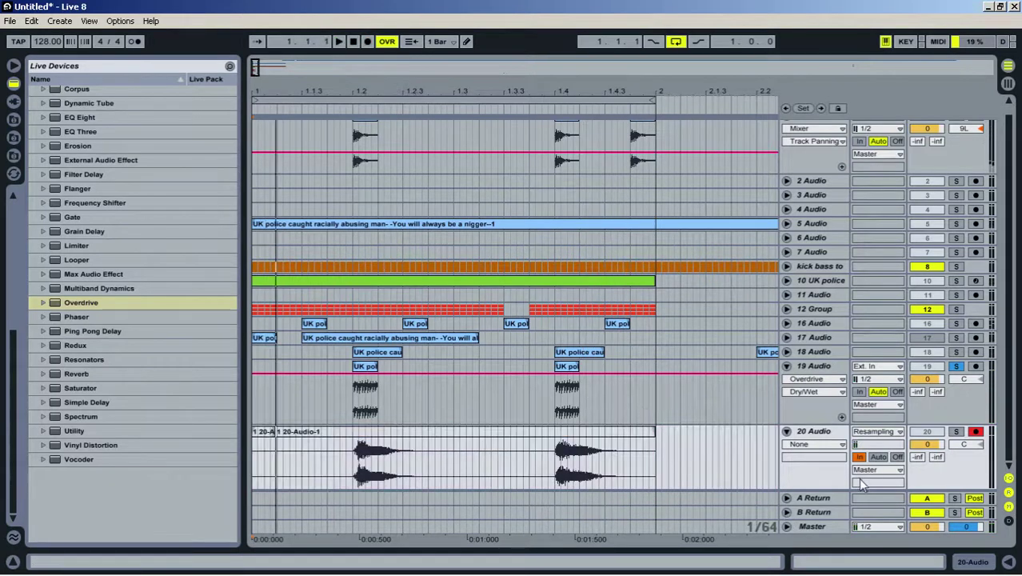
pyautogui.click(878, 457)
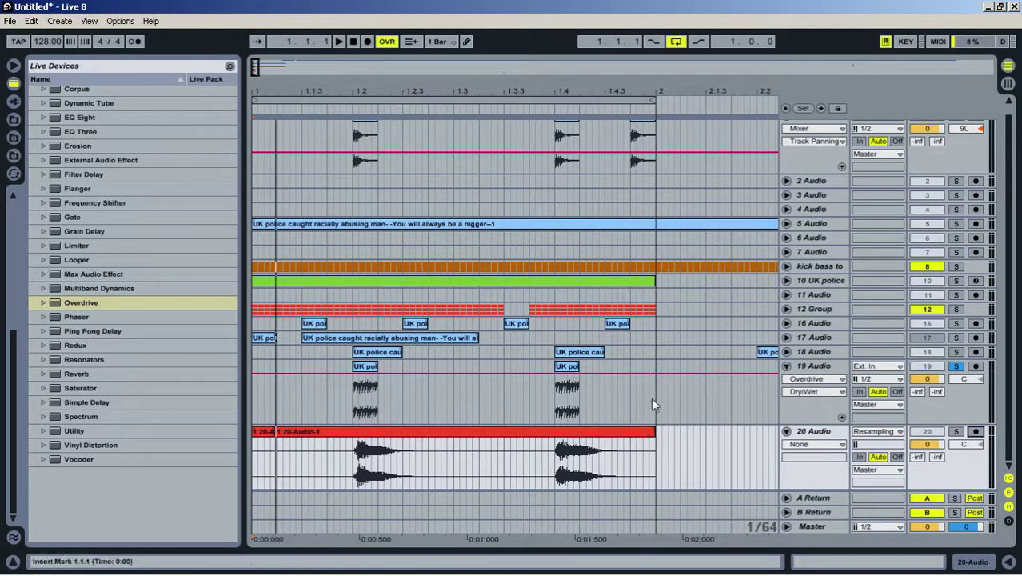
# Deactivate track 19, solo track 20, and replace its short leading clip by extending the main recording back to bar 1
pyautogui.moveTo(649, 397); pyautogui.dragTo(276, 392)
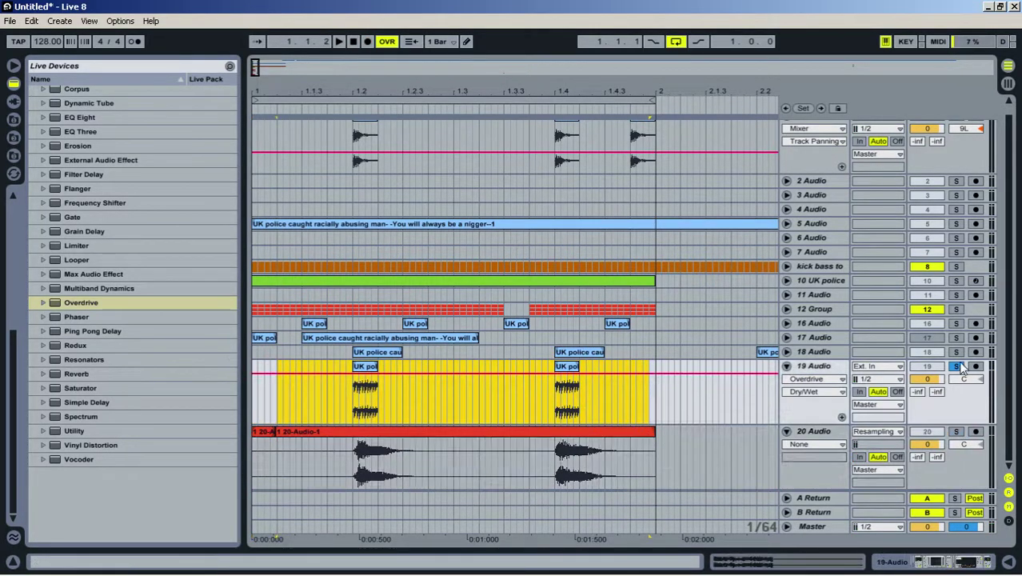
pyautogui.click(957, 367)
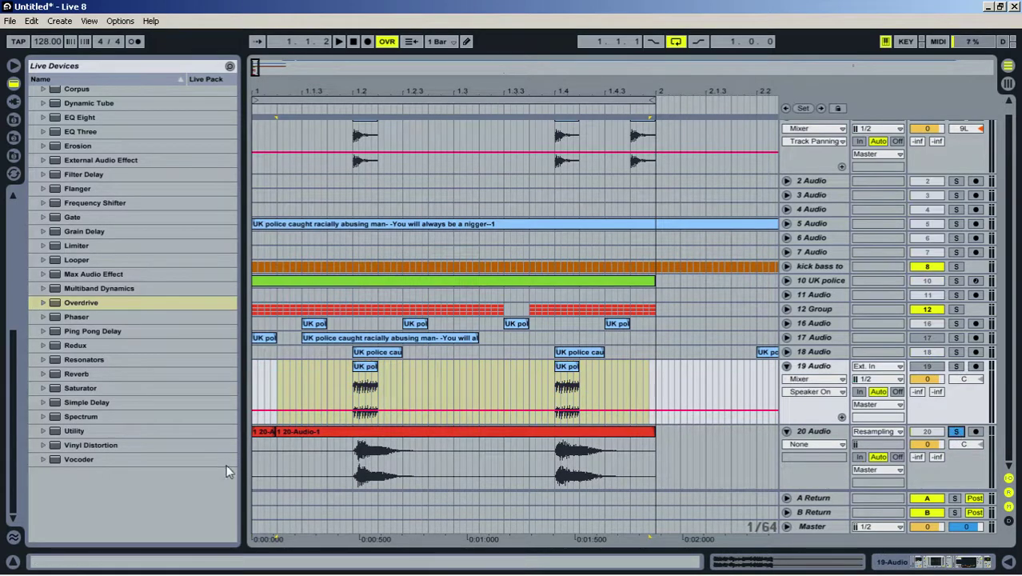
pyautogui.click(264, 432)
pyautogui.click(392, 482)
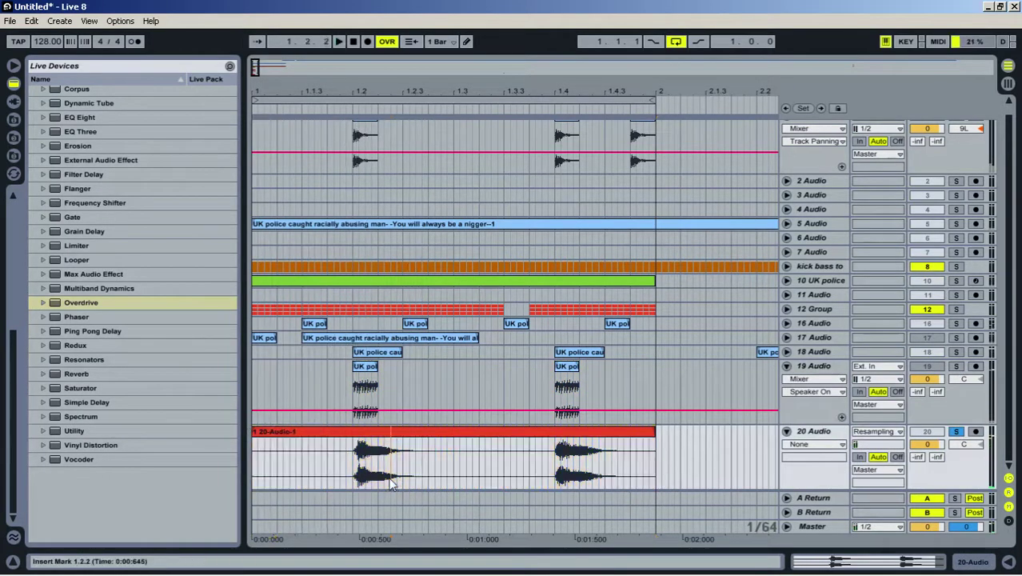
# Lower track 20's volume to -9.0 dB in the Session View mixer, then open its device chain in the Arrangement View
pyautogui.press('Tab')
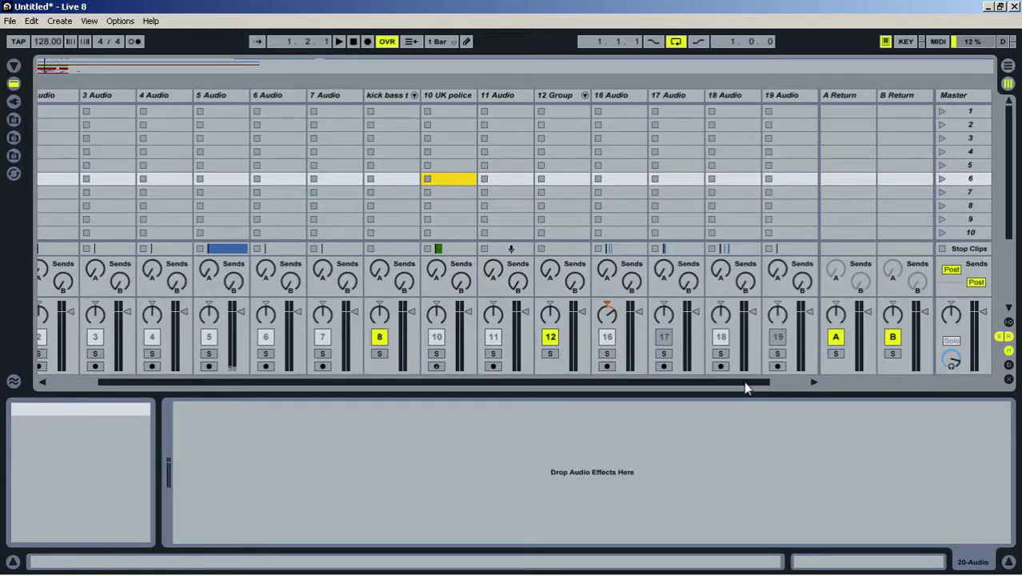
pyautogui.moveTo(745, 382); pyautogui.dragTo(796, 383)
pyautogui.moveTo(808, 311); pyautogui.dragTo(808, 327)
pyautogui.press('Tab')
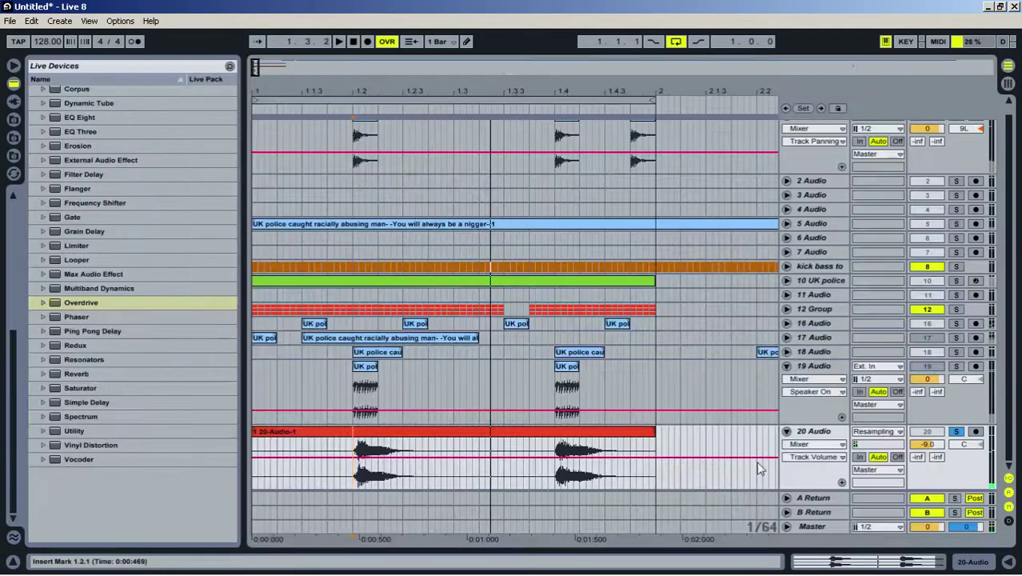
pyautogui.click(818, 367)
pyautogui.doubleClick(824, 431)
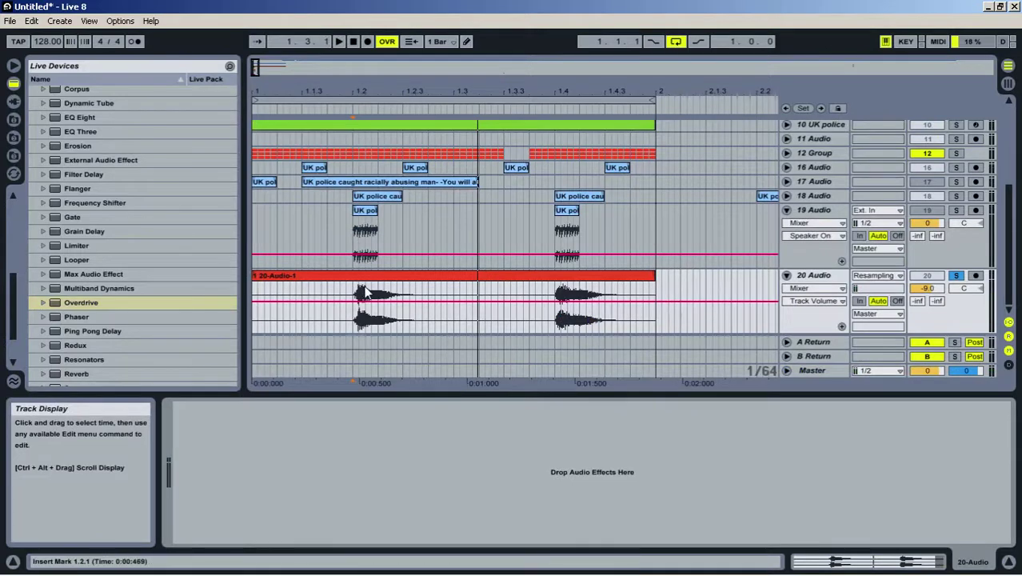
# Shift track 20's recording slightly earlier so its two hits start just before beats 1.2 and 1.4, and play it back
pyautogui.hotkey('ctrl', 'e')
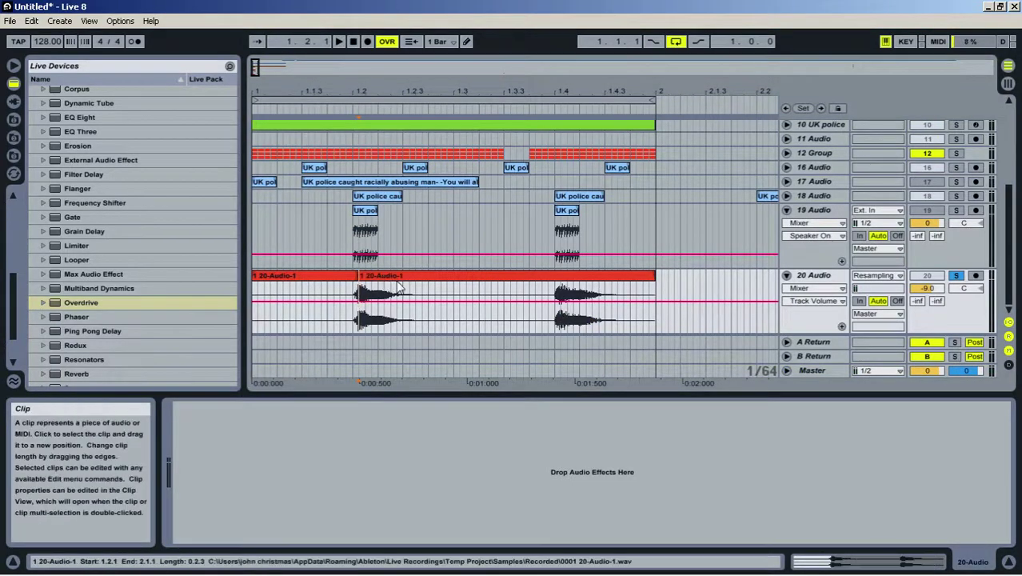
pyautogui.click(393, 275)
pyautogui.moveTo(394, 274); pyautogui.dragTo(221, 273)
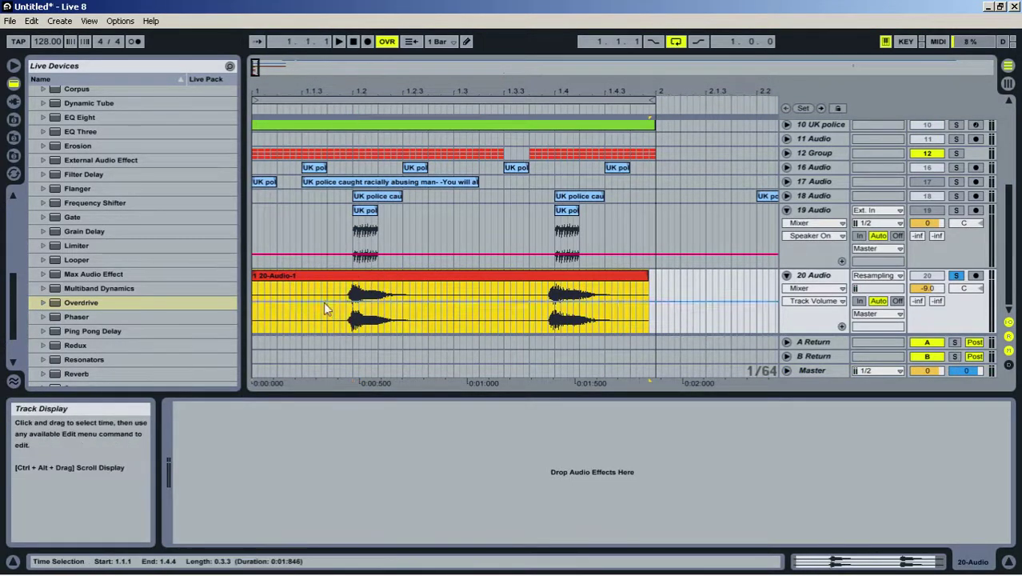
pyautogui.click(346, 290)
pyautogui.press('space')
pyautogui.press('space')
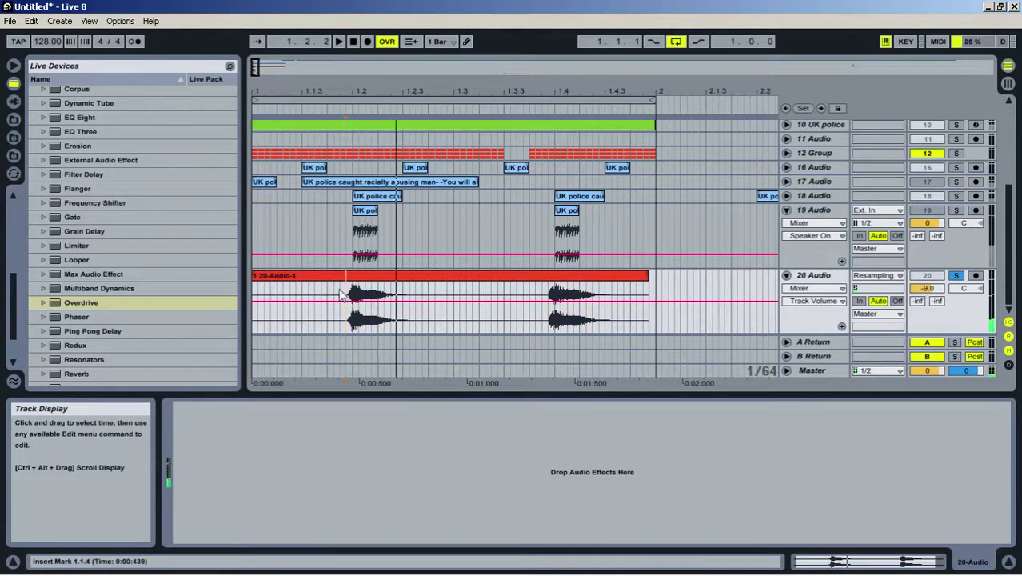
# Add a Reverb to track 20 with Dry/Wet at 29% and its quality set to High
pyautogui.scroll(-2, 120, 320)
pyautogui.click(96, 293)
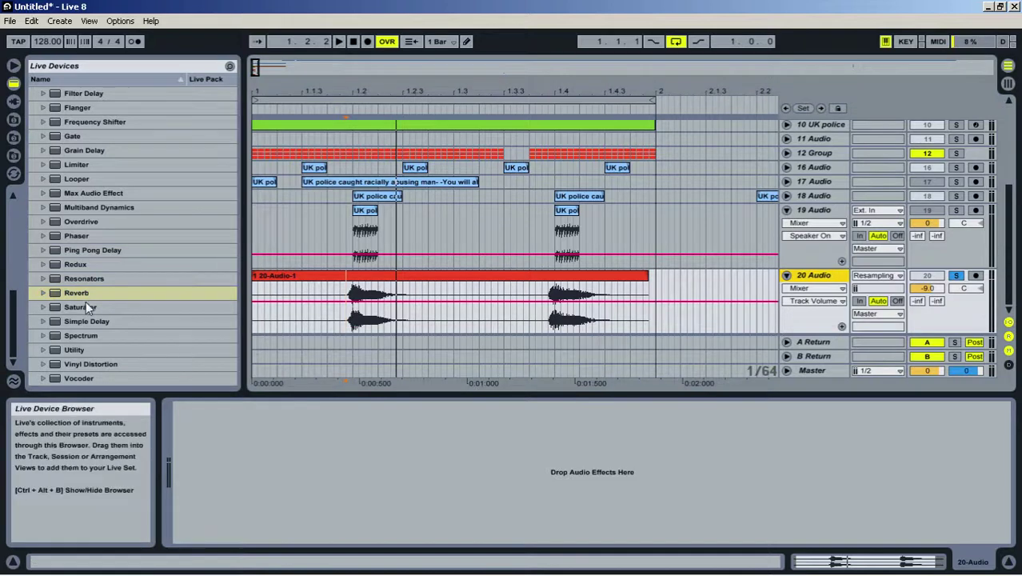
pyautogui.doubleClick(80, 295)
pyautogui.press('space')
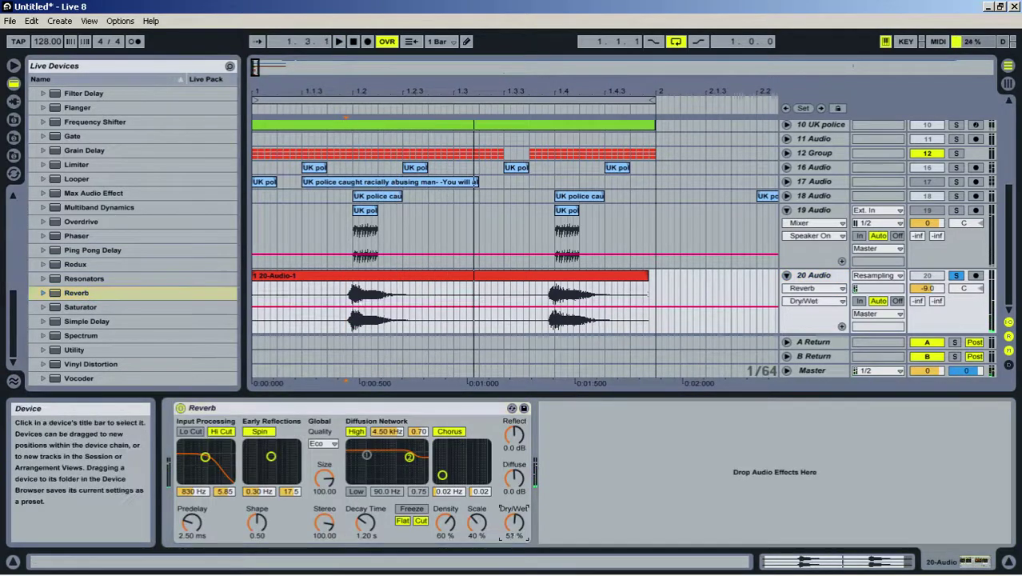
pyautogui.click(333, 445)
pyautogui.click(330, 480)
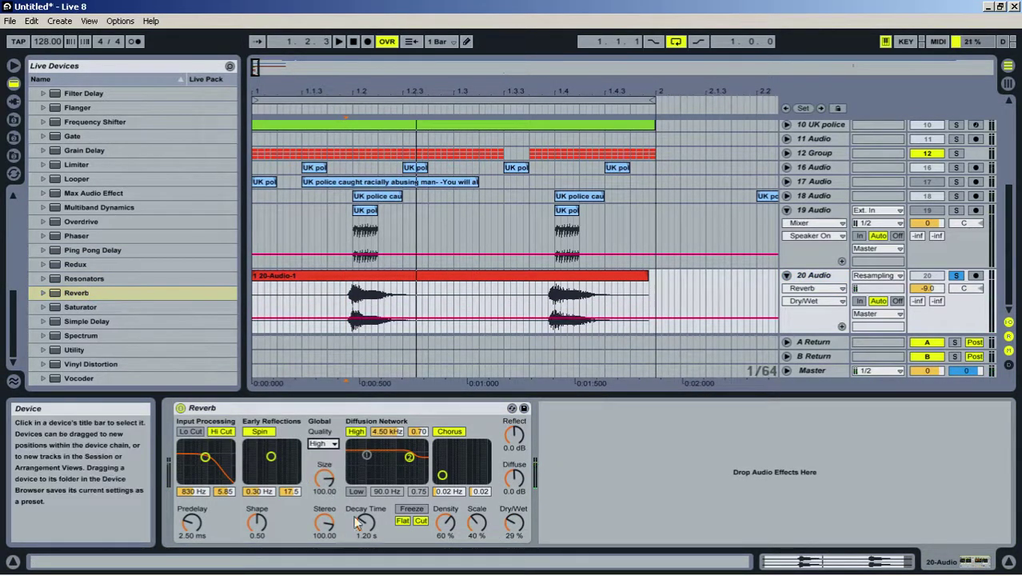
# Shorten the Reverb's decay time to 1.07 s and replace its input high cut with a low cut at 4.32 kHz
pyautogui.moveTo(366, 523)
pyautogui.mouseDown()
pyautogui.moveTo(374, 534)
pyautogui.moveTo(365, 526)
pyautogui.moveTo(366, 537)
pyautogui.mouseUp()
pyautogui.click(192, 432)
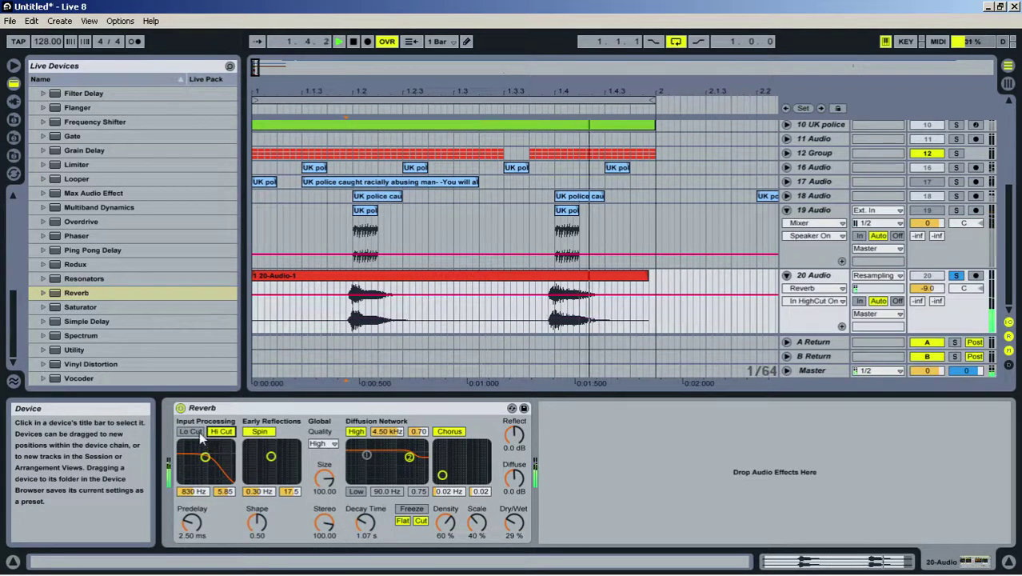
pyautogui.click(221, 432)
pyautogui.moveTo(205, 457); pyautogui.dragTo(219, 455)
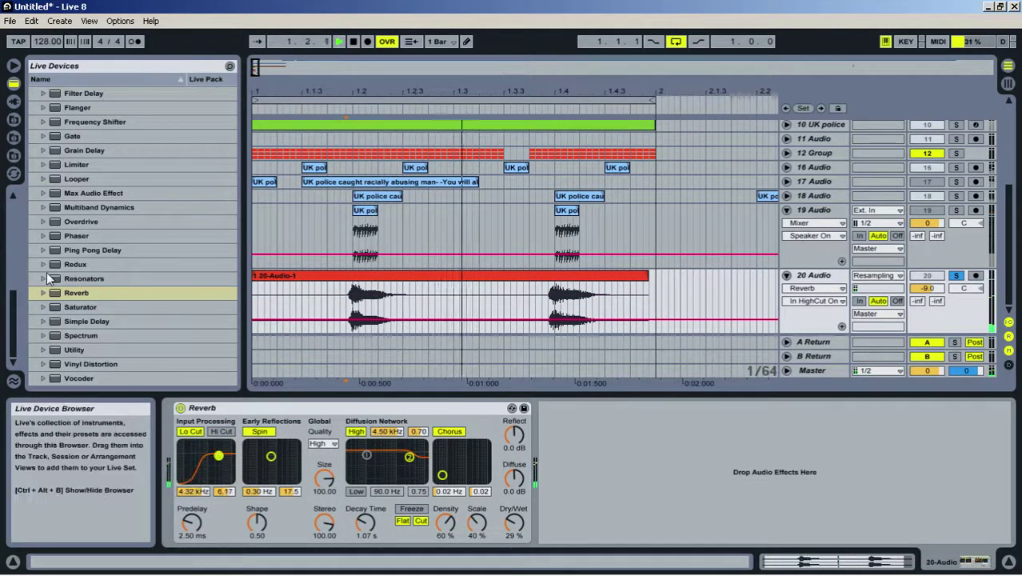
# Insert an Overdrive before the Reverb and set its bandpass filter to 261 Hz with a bandwidth of 0.50
pyautogui.press('space')
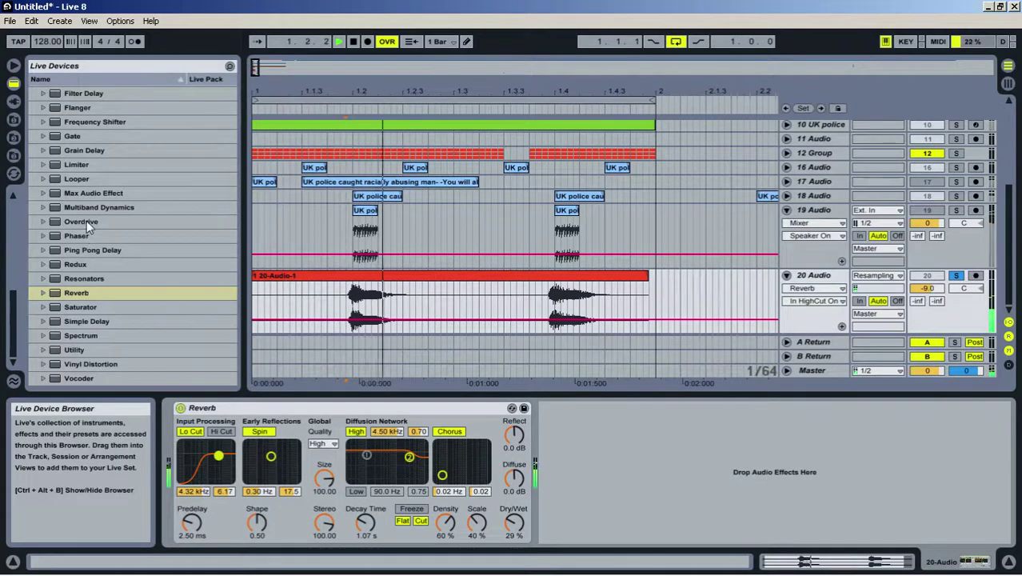
pyautogui.moveTo(87, 221); pyautogui.dragTo(235, 486)
pyautogui.moveTo(232, 442); pyautogui.dragTo(201, 459)
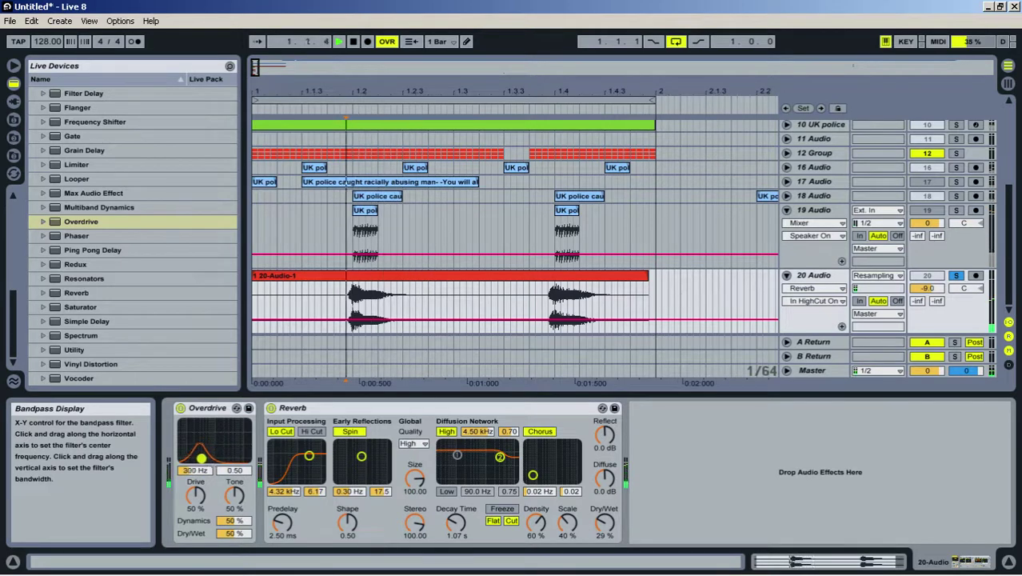
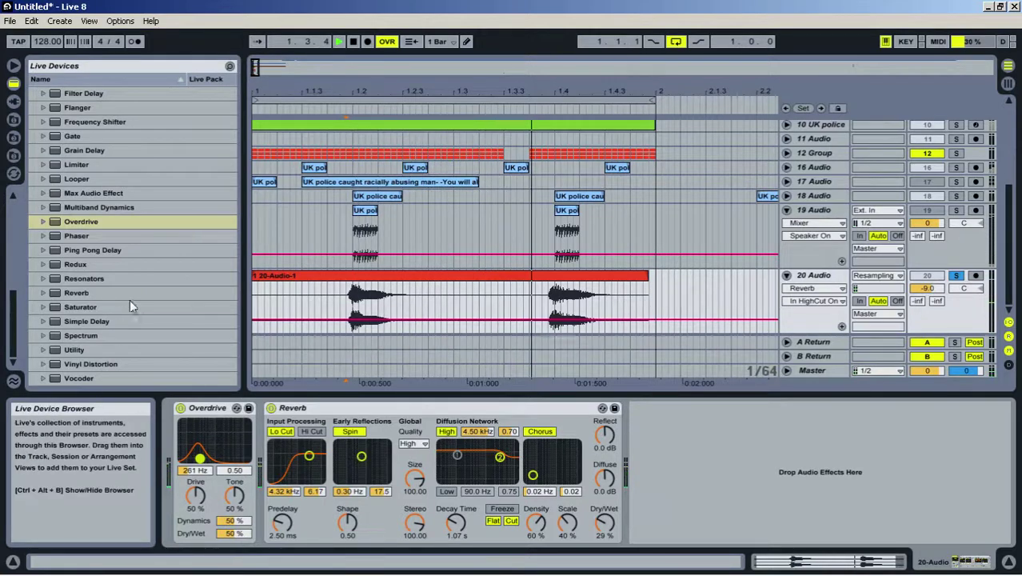
# Add an EQ Eight after the Reverb and make band 1 a high cut at 12.9 kHz with Q 1.73
pyautogui.scroll(5, 120, 272)
pyautogui.moveTo(84, 145); pyautogui.dragTo(350, 308)
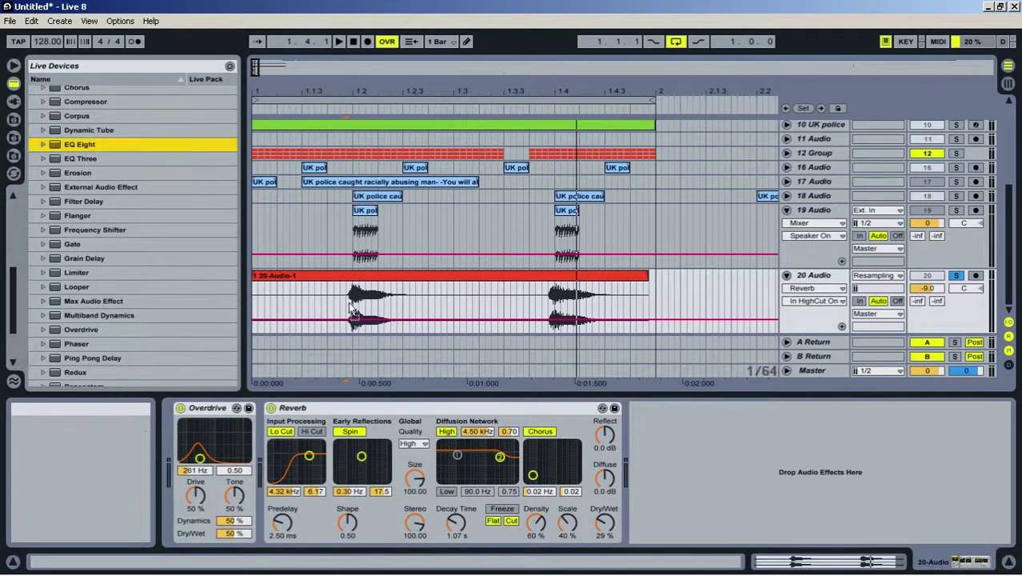
pyautogui.moveTo(831, 476); pyautogui.dragTo(830, 477)
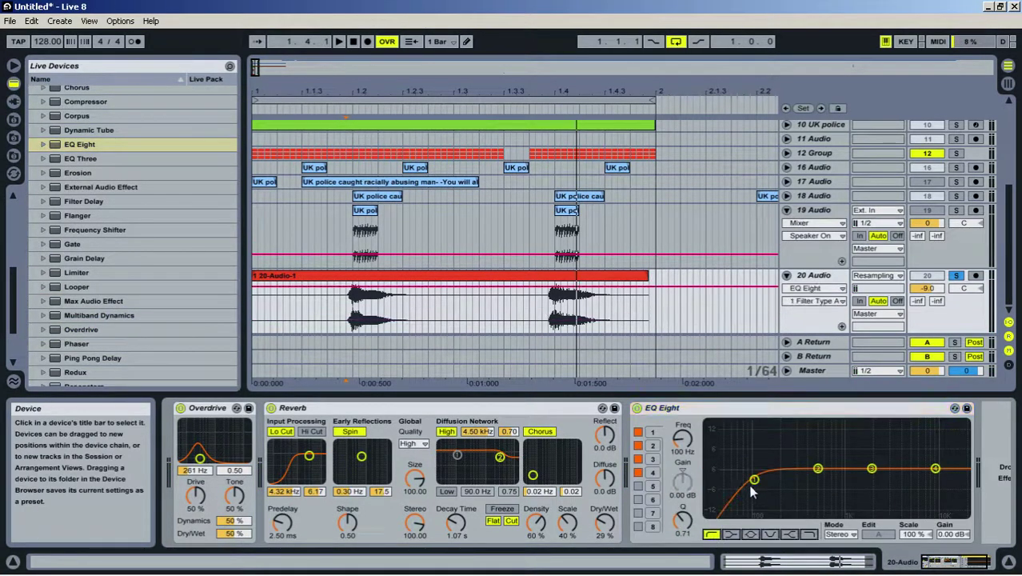
pyautogui.click(809, 533)
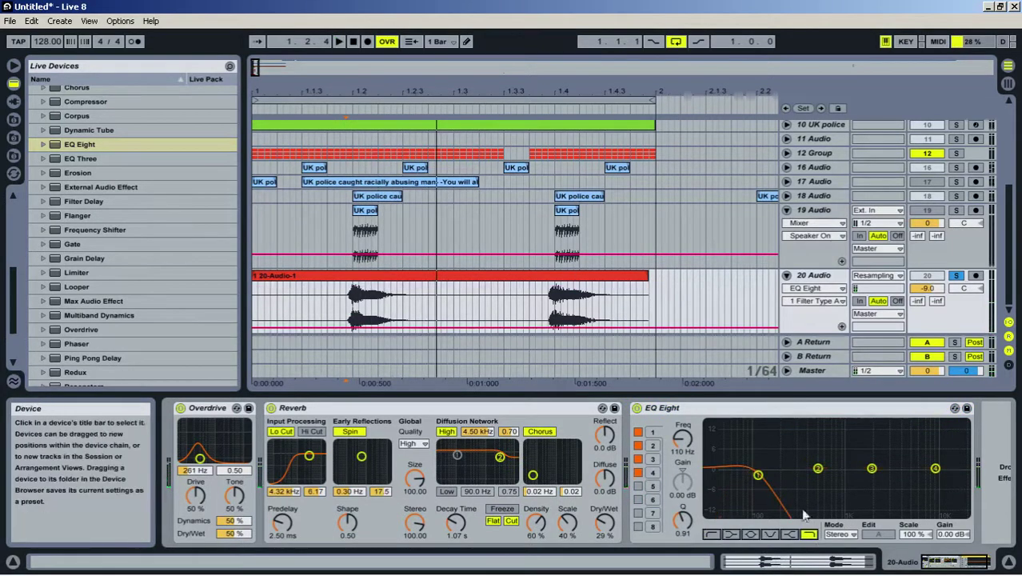
pyautogui.moveTo(759, 476); pyautogui.dragTo(946, 464)
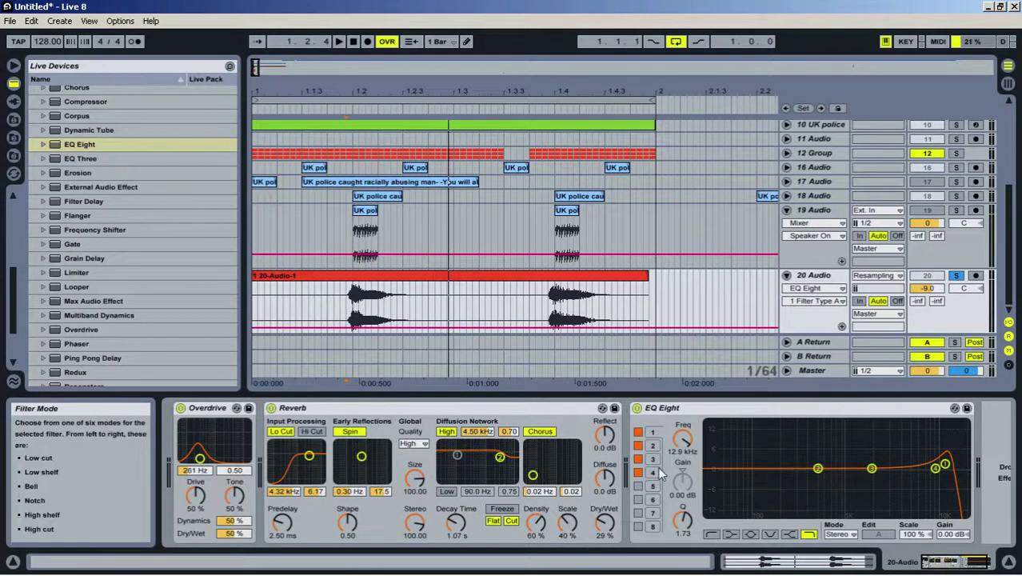
# Make EQ Eight band 2 a low cut near 146 Hz and set band 3 to 409 Hz with 0.98 dB gain
pyautogui.click(654, 447)
pyautogui.click(713, 534)
pyautogui.moveTo(818, 479); pyautogui.dragTo(774, 466)
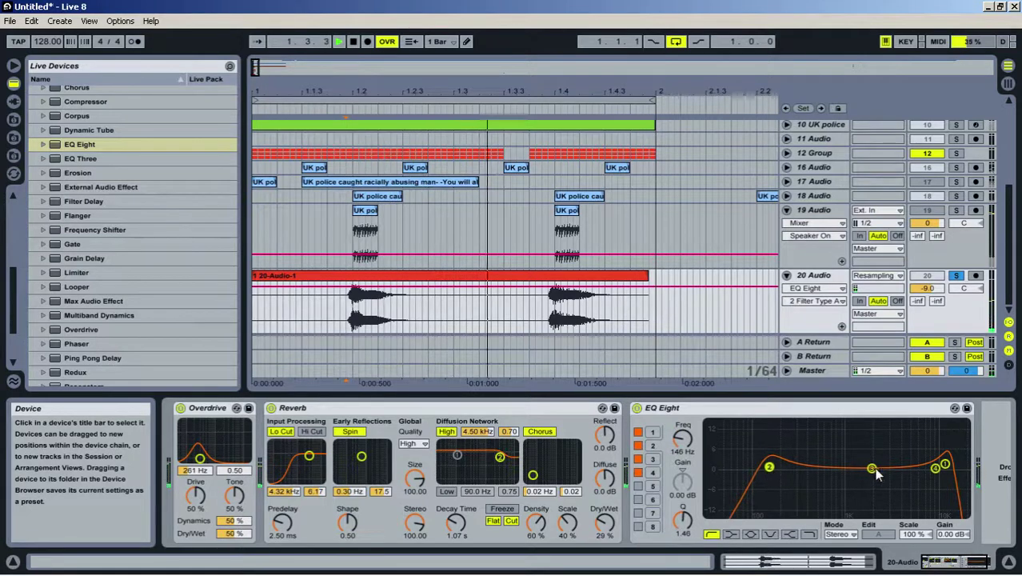
pyautogui.moveTo(850, 449)
pyautogui.mouseDown()
pyautogui.moveTo(802, 452)
pyautogui.moveTo(775, 482)
pyautogui.moveTo(810, 465)
pyautogui.mouseUp()
pyautogui.press('space')
pyautogui.press('space')
pyautogui.press('space')
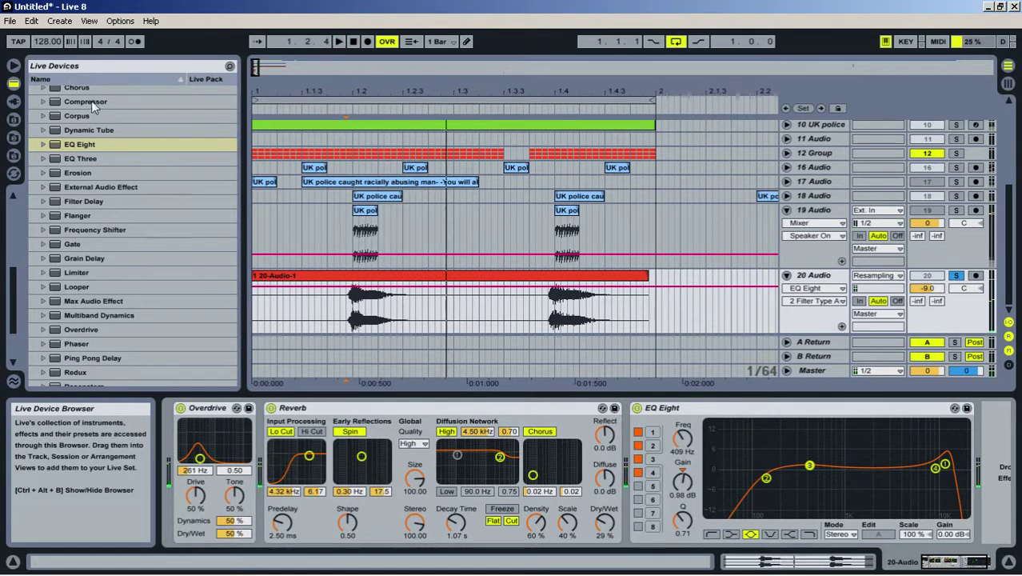
# Insert a Compressor between the Reverb and EQ Eight, lower its threshold to -28.0 dB, and fold the Reverb
pyautogui.moveTo(92, 106); pyautogui.dragTo(773, 467)
pyautogui.moveTo(677, 458); pyautogui.dragTo(676, 458)
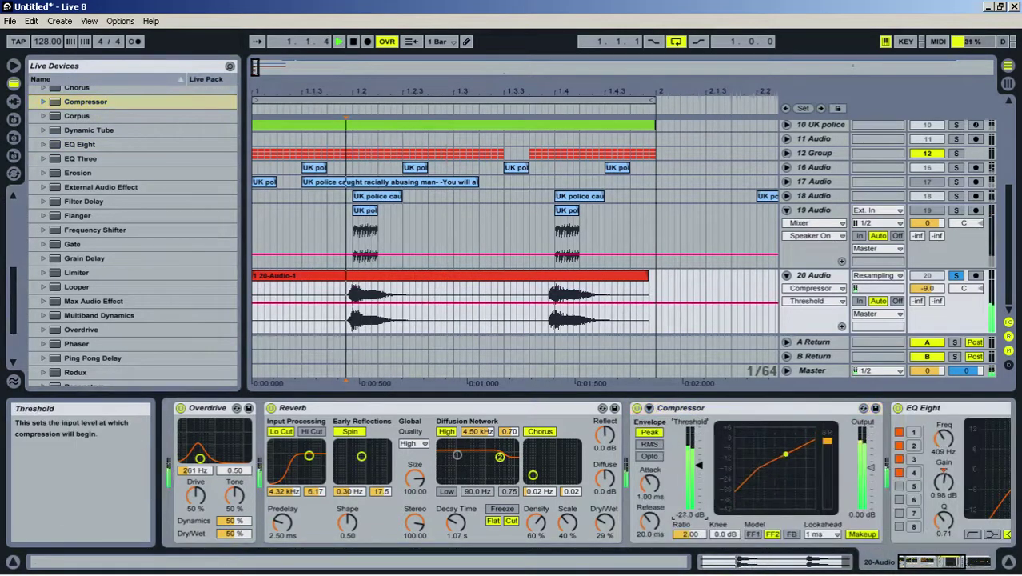
pyautogui.press('space')
pyautogui.press('space')
pyautogui.doubleClick(524, 409)
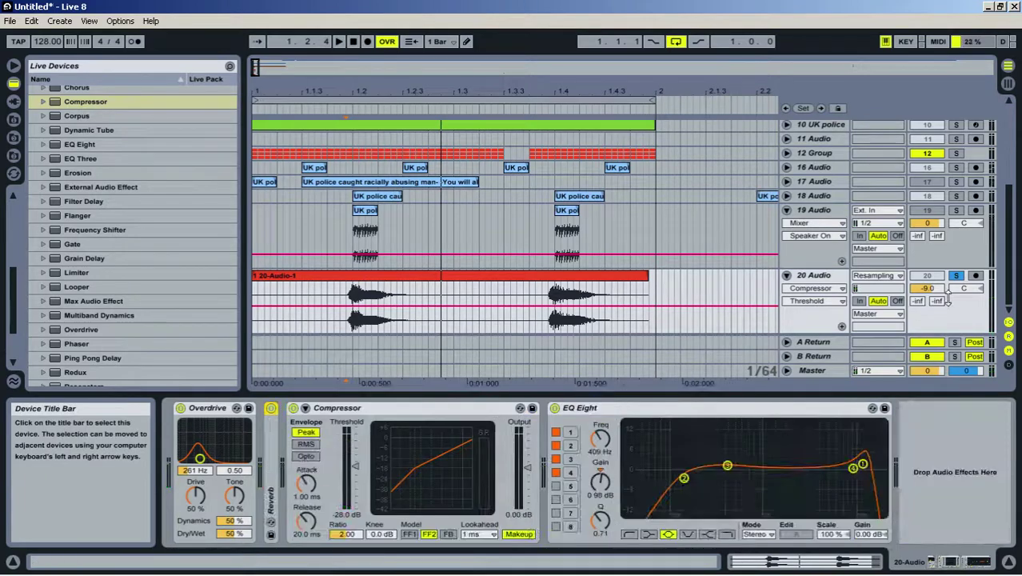
# Turn off track 20's solo and add a Utility after the EQ Eight with its width at 0.0%
pyautogui.scroll(-1, 146, 342)
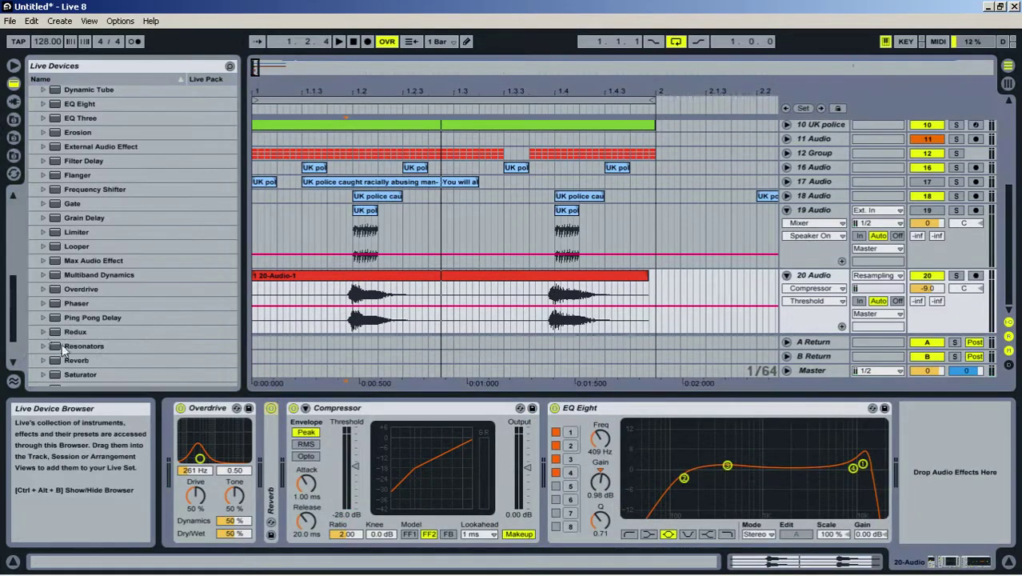
pyautogui.scroll(-2, 62, 344)
pyautogui.moveTo(72, 350); pyautogui.dragTo(906, 481)
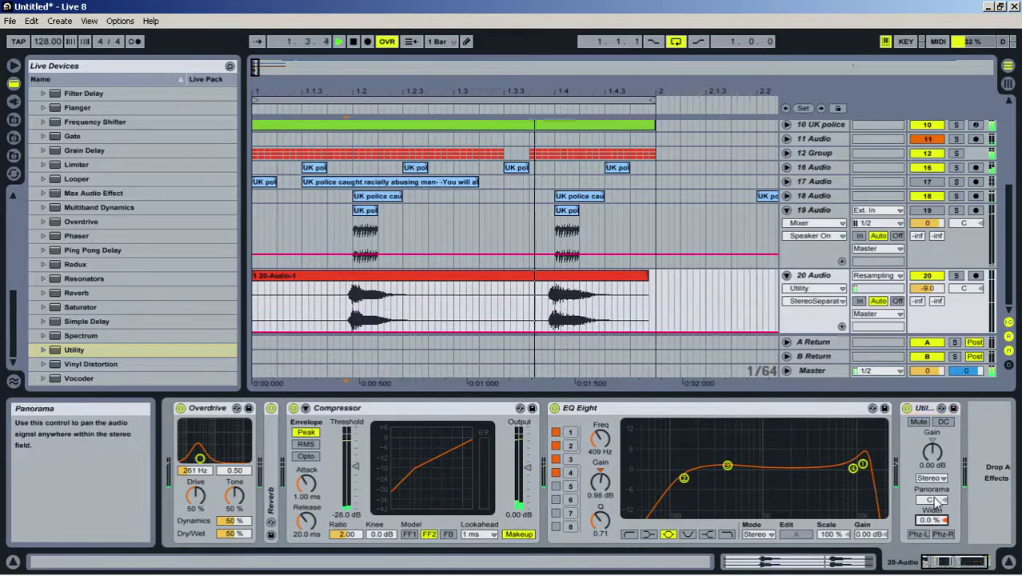
# Select track 20 and raise its volume to -3.6 dB in the Session View mixer
pyautogui.click(832, 277)
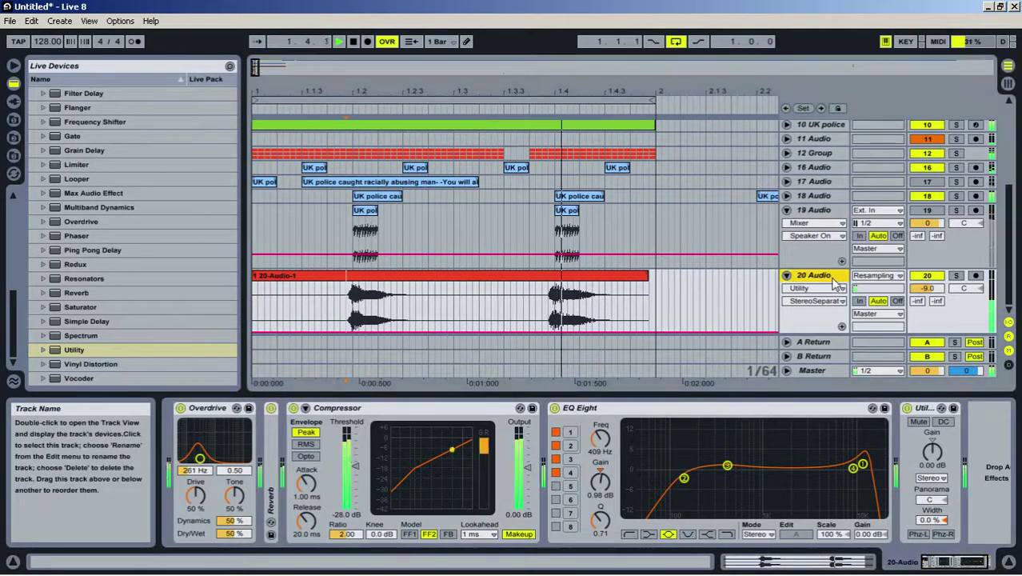
pyautogui.press('Tab')
pyautogui.moveTo(810, 320); pyautogui.dragTo(809, 317)
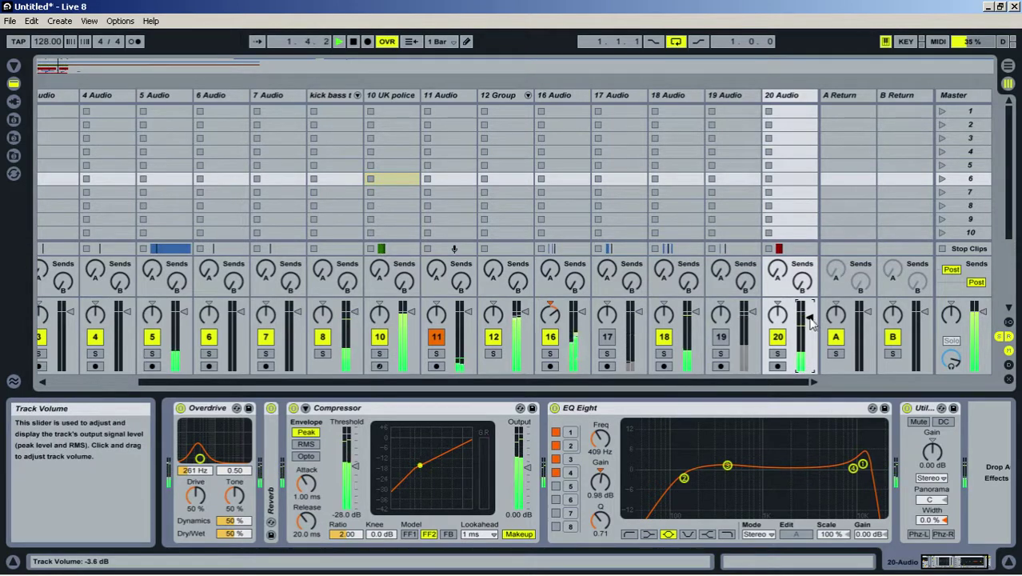
# Set the Compressor's attack to 23.6 ms, threshold to -30.6 dB and release to 103 ms, and fold it
pyautogui.moveTo(312, 490); pyautogui.dragTo(355, 470)
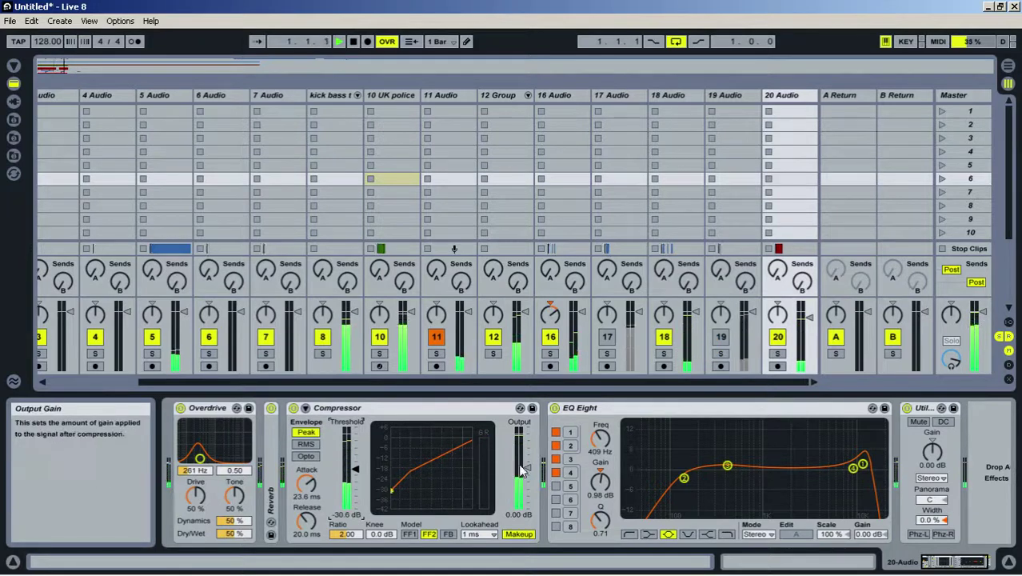
pyautogui.moveTo(308, 521); pyautogui.dragTo(307, 498)
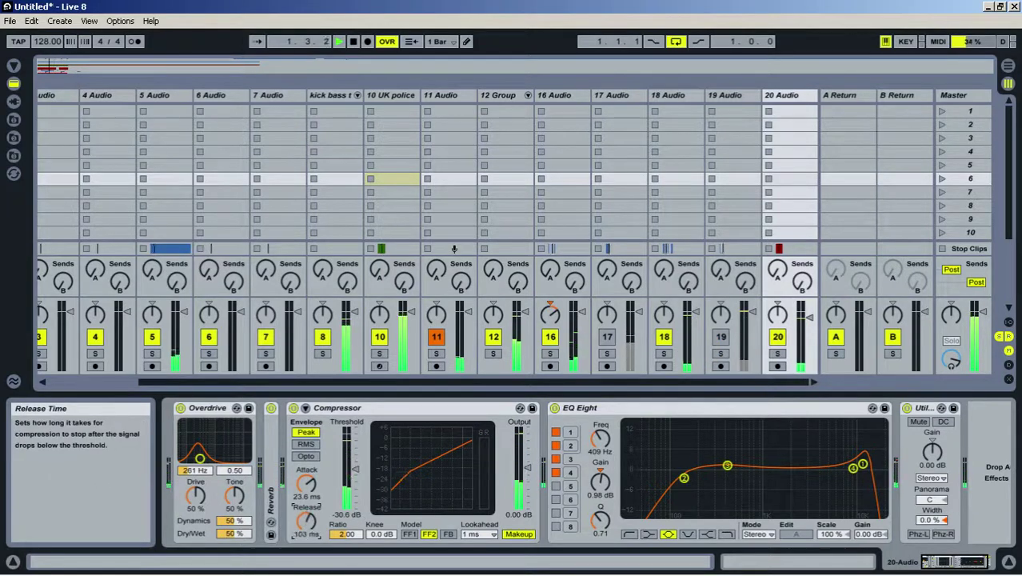
pyautogui.doubleClick(428, 409)
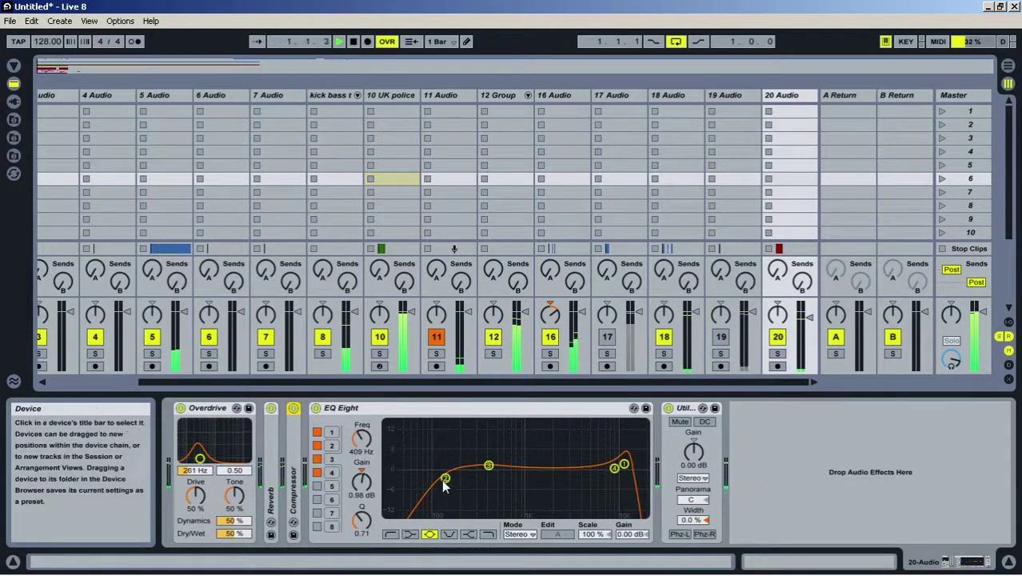
# Adjust EQ Eight's low cut slightly upward, set band 3 to 2.11 kHz with 4.43 dB gain, and fold the device
pyautogui.moveTo(444, 486); pyautogui.dragTo(451, 482)
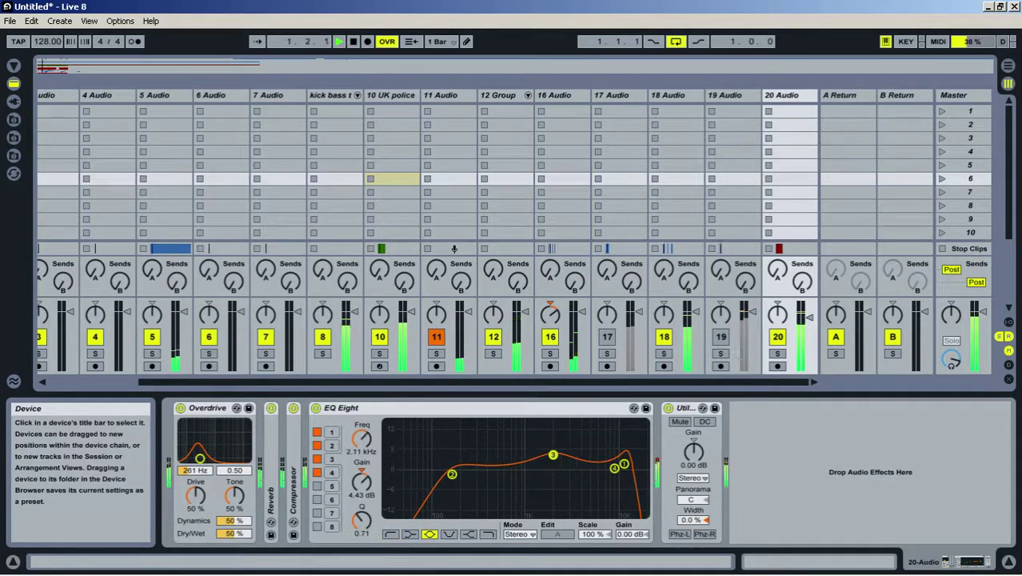
pyautogui.doubleClick(511, 409)
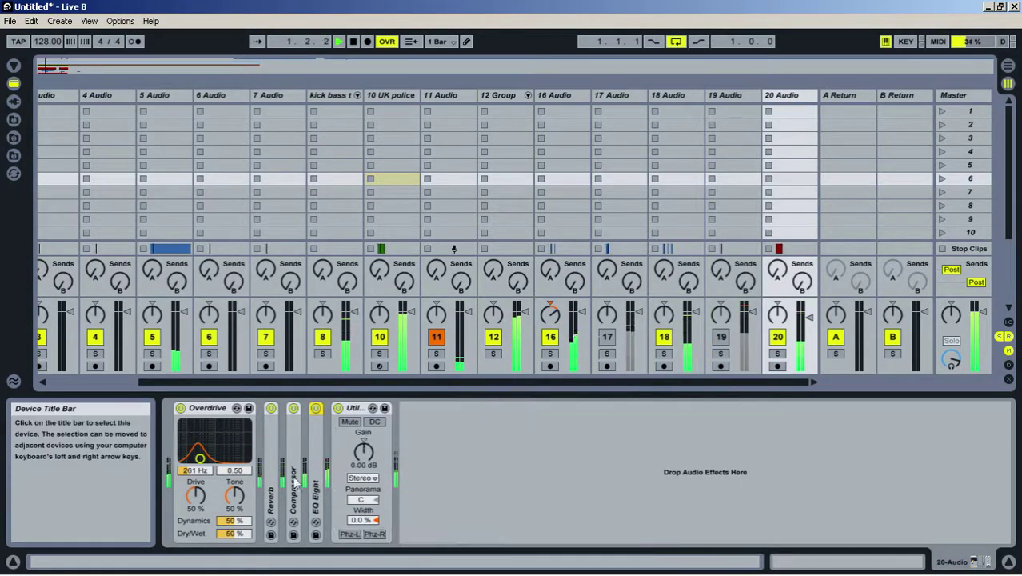
# Solo track 20 and add a Vocoder with a noise carrier after the Utility, with Enhance turned on
pyautogui.click(778, 354)
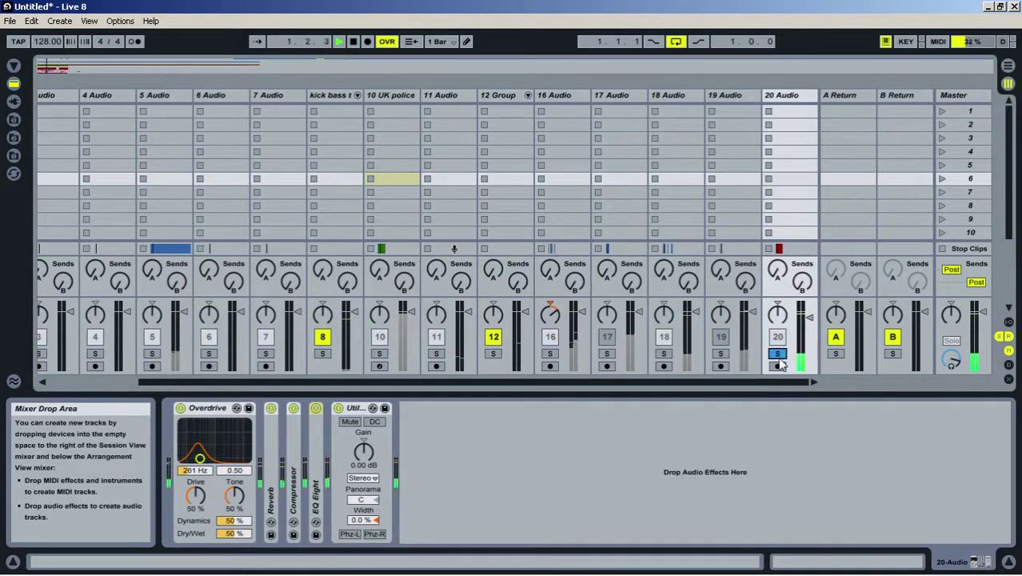
pyautogui.click(14, 86)
pyautogui.moveTo(79, 378); pyautogui.dragTo(581, 458)
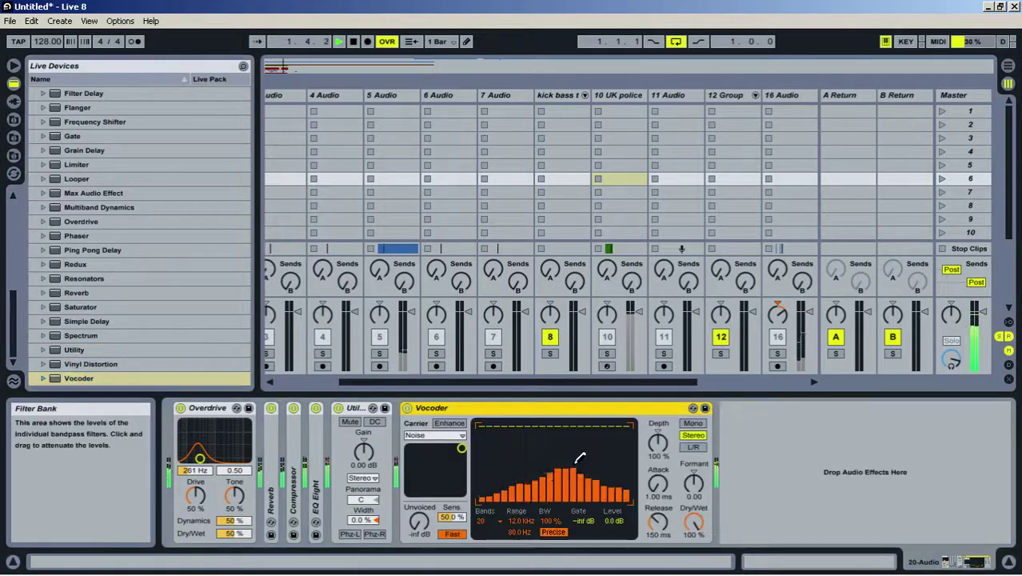
pyautogui.click(450, 423)
# Set the Vocoder's formant to 17.4, depth to 35.0%, release to 10.0 ms and level to 6.8 dB
pyautogui.moveTo(701, 495)
pyautogui.mouseDown()
pyautogui.moveTo(701, 473)
pyautogui.moveTo(697, 504)
pyautogui.mouseUp()
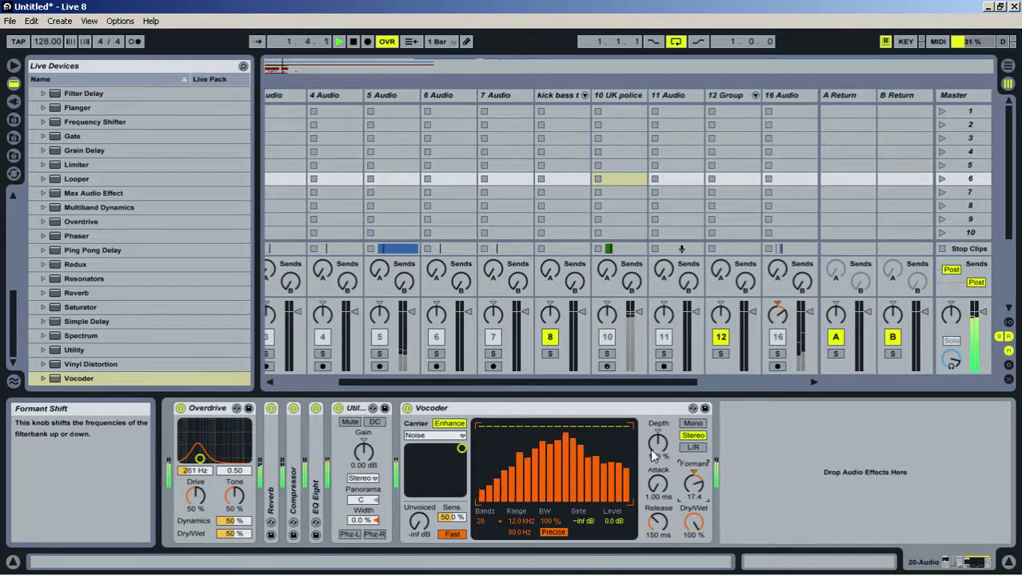
pyautogui.moveTo(653, 456); pyautogui.dragTo(653, 480)
pyautogui.moveTo(662, 532); pyautogui.dragTo(663, 570)
pyautogui.moveTo(663, 491); pyautogui.dragTo(614, 500)
pyautogui.moveTo(695, 389); pyautogui.dragTo(806, 389)
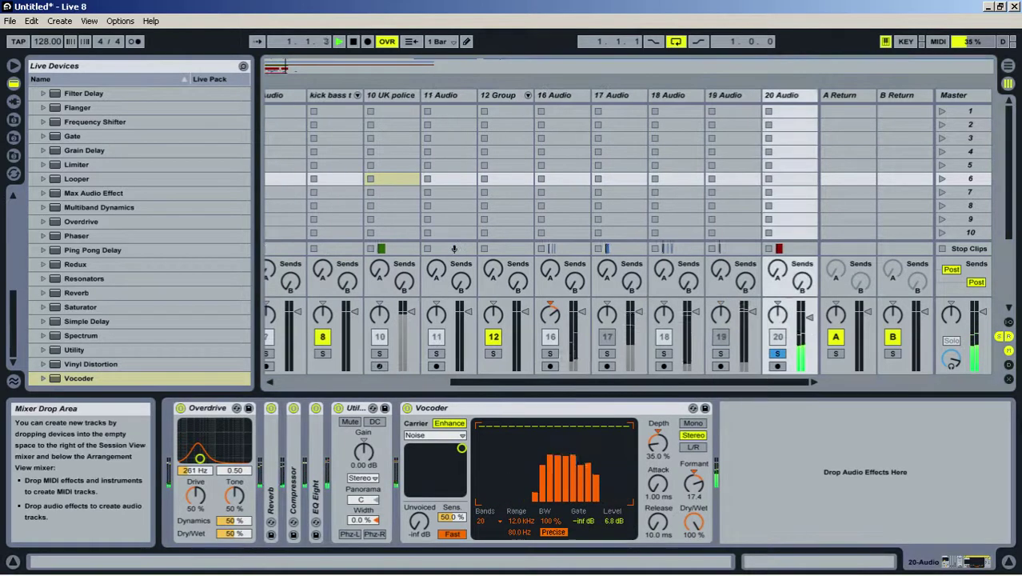
# Set the Vocoder's unvoiced level to -19 dB, switch it to slow and mono, and unsolo track 20
pyautogui.moveTo(431, 526); pyautogui.dragTo(430, 512)
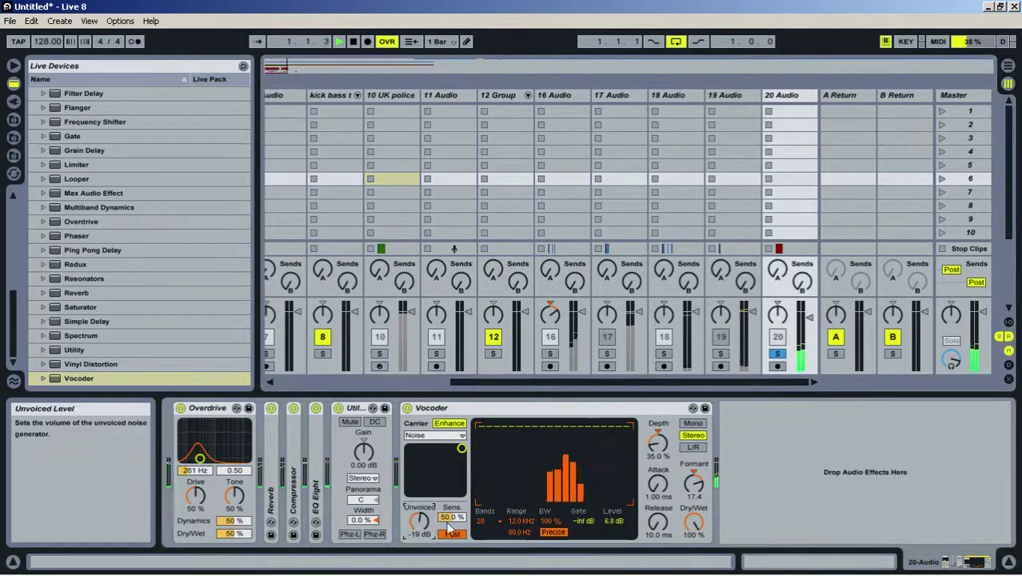
pyautogui.click(452, 534)
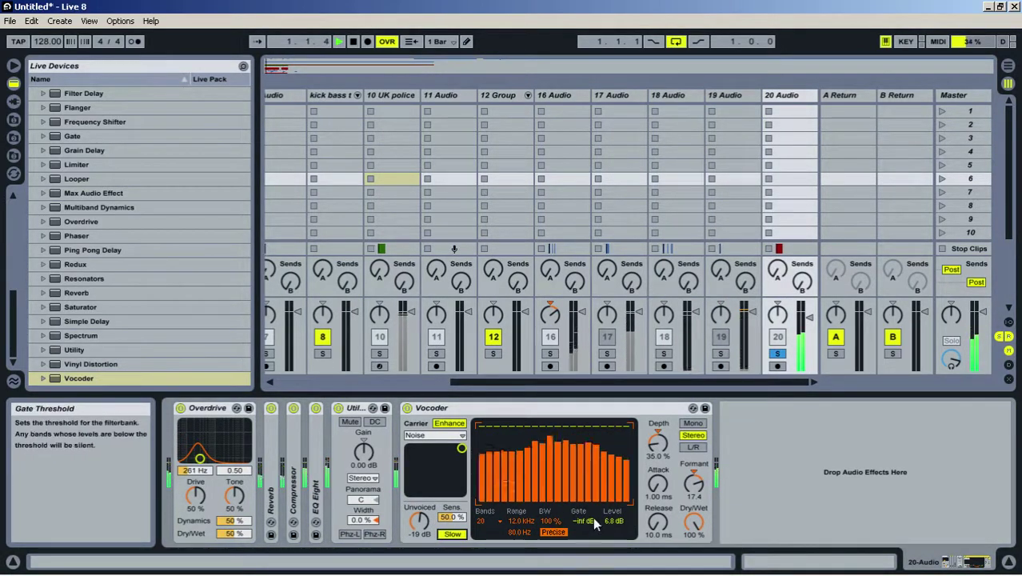
pyautogui.click(777, 354)
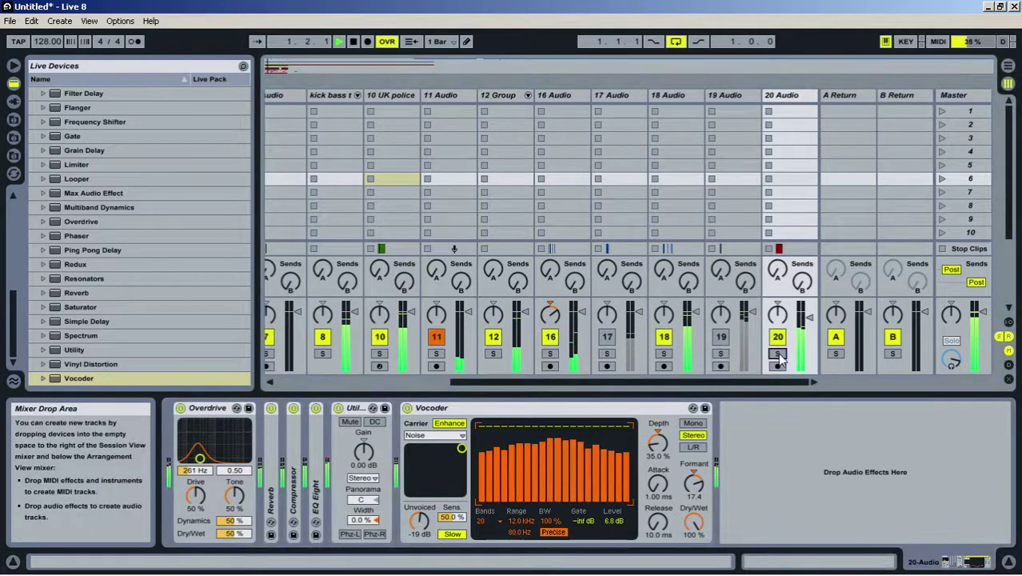
pyautogui.click(693, 423)
# Bypass the Vocoder on track 20 and delete it from the device chain
pyautogui.click(407, 408)
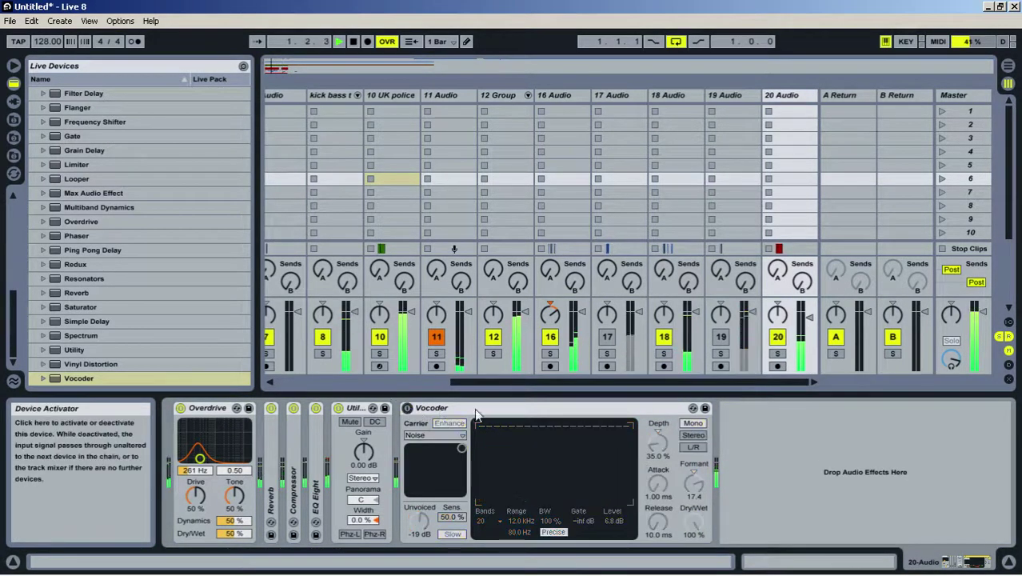
pyautogui.click(474, 406)
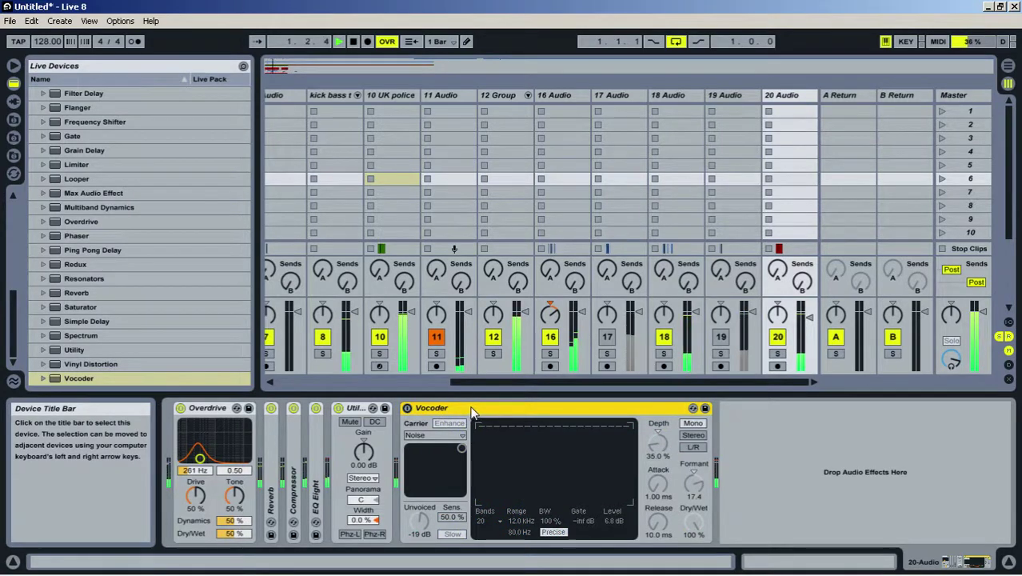
pyautogui.press('Delete')
# In the Arrangement, turn track 19 back on, bypass its Vocoder and compare the track soloed and in the mix
pyautogui.press('Tab')
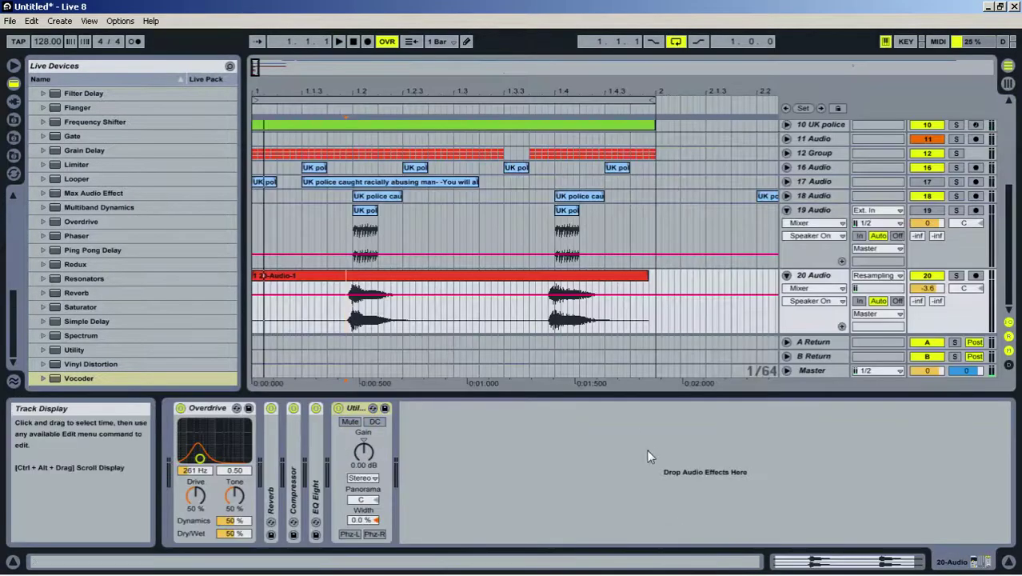
pyautogui.scroll(5, 605, 480)
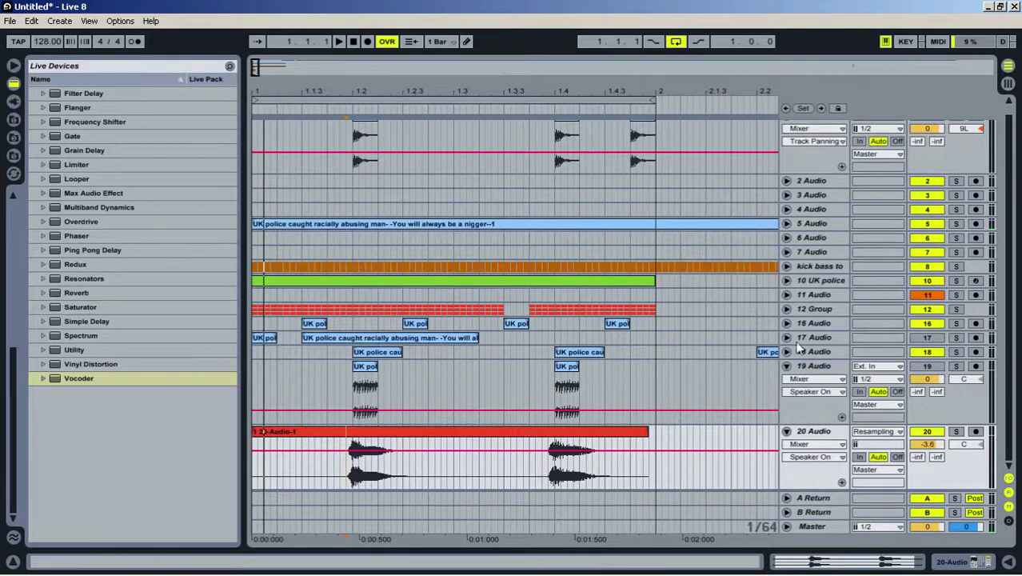
pyautogui.click(925, 371)
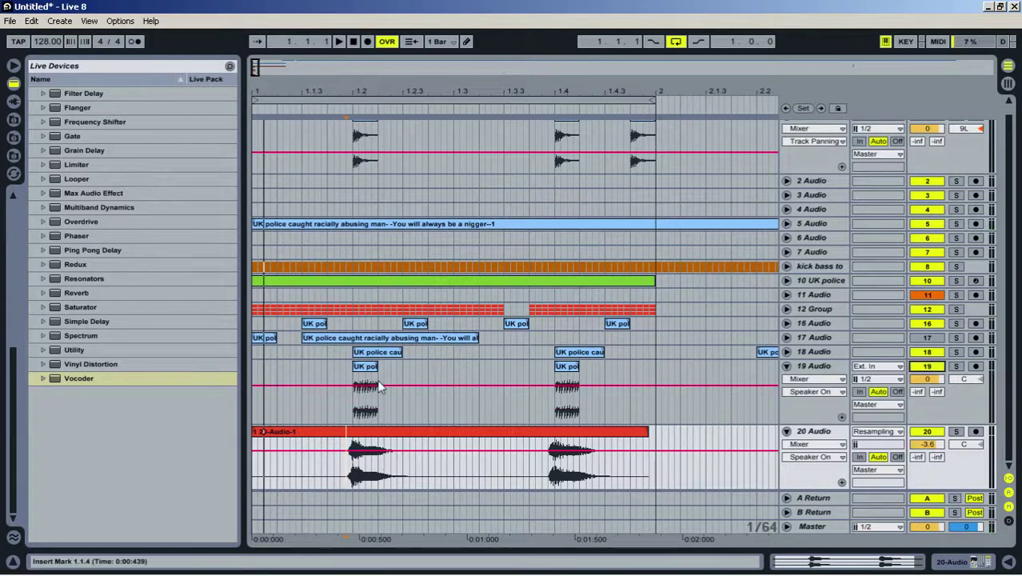
pyautogui.click(370, 367)
pyautogui.doubleClick(817, 367)
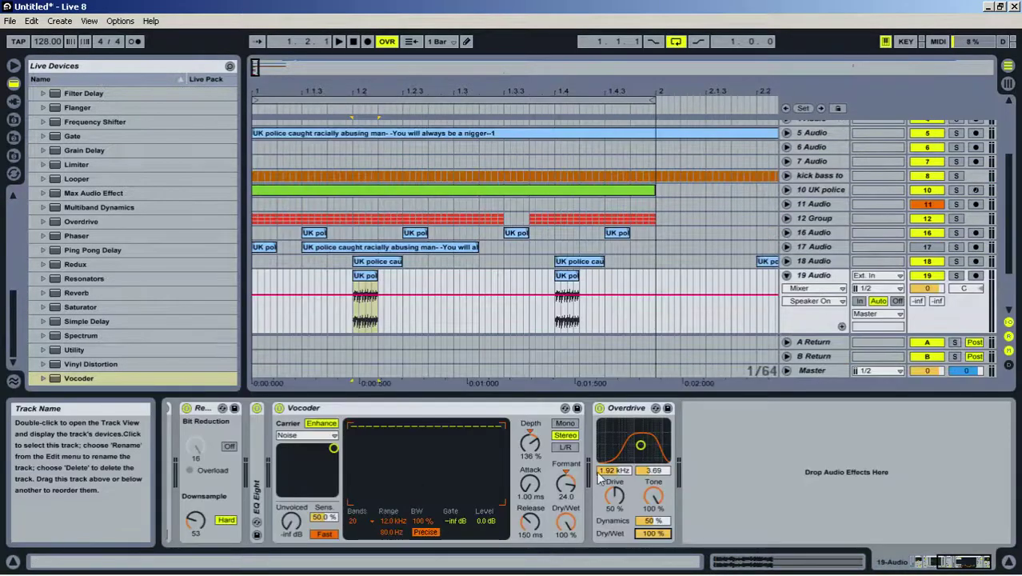
pyautogui.press('space')
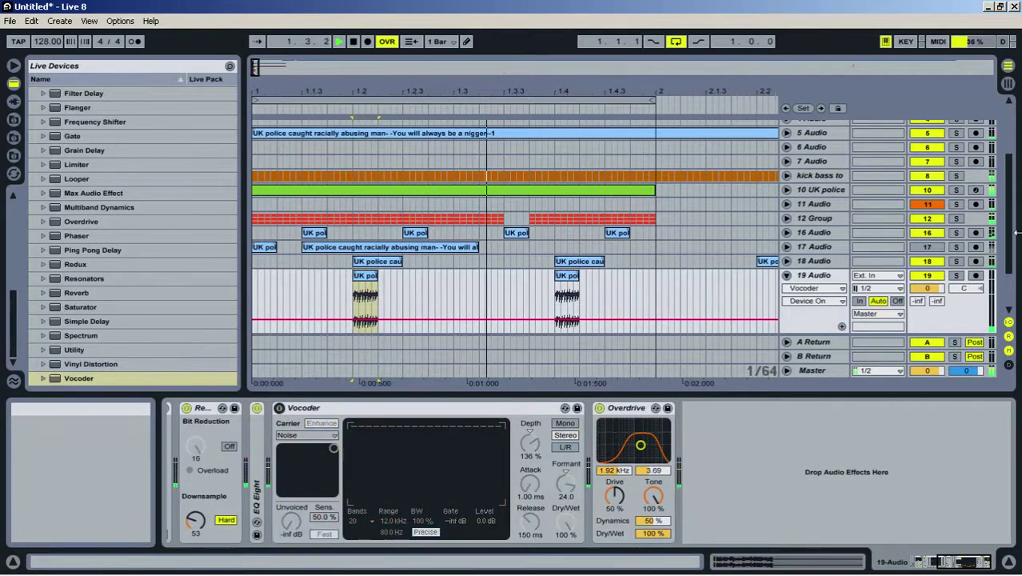
pyautogui.click(957, 276)
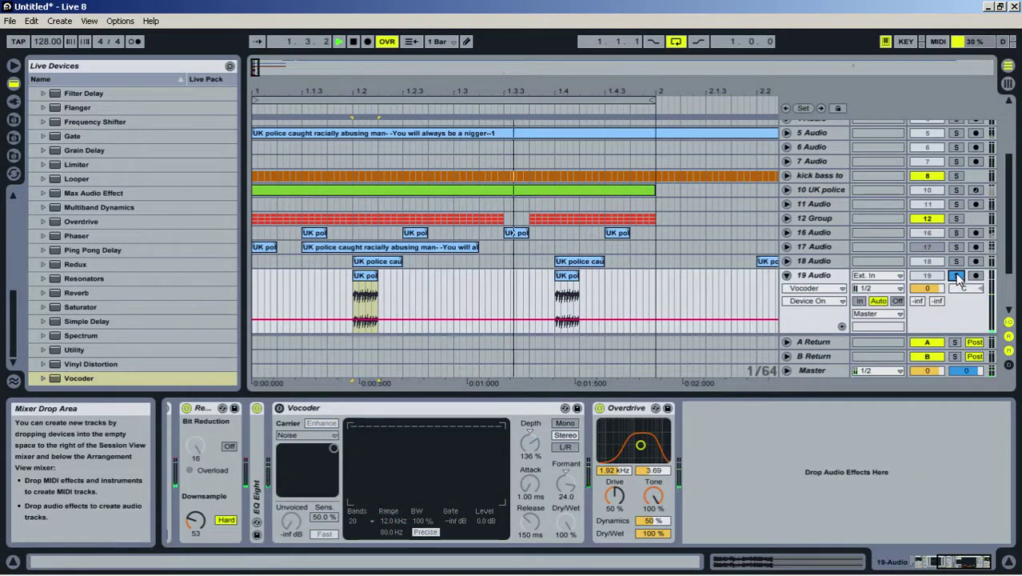
pyautogui.click(957, 276)
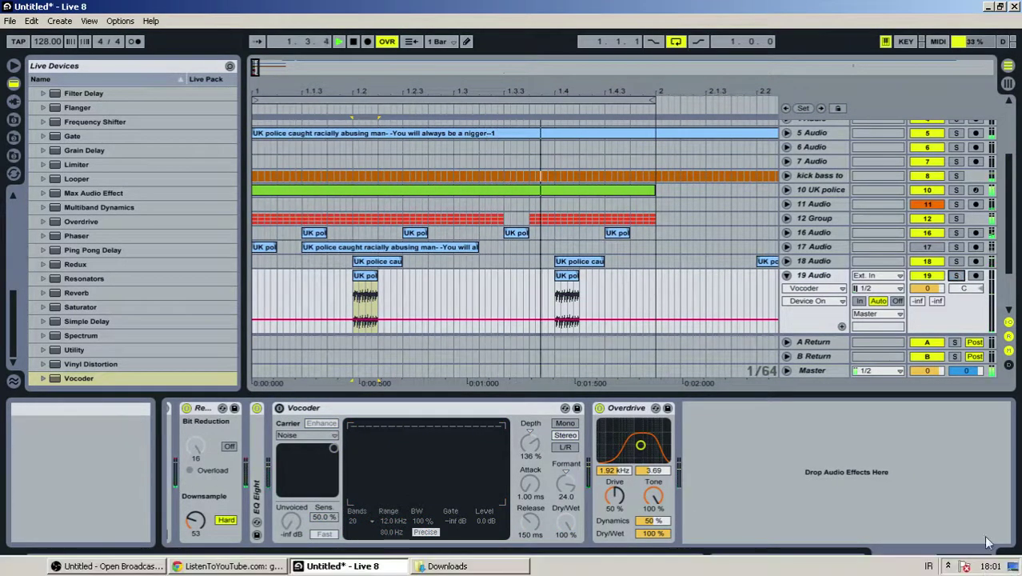
# Delete the first Overdrive, second Compressor, Redux and second EQ Eight from track 19, soloing the track only while editing
pyautogui.moveTo(954, 562); pyautogui.dragTo(928, 563)
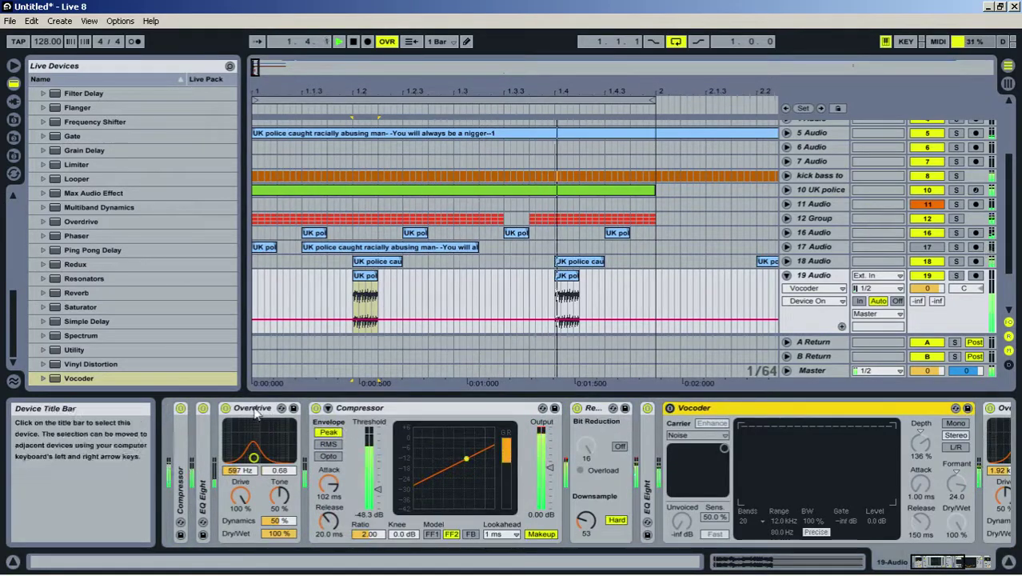
pyautogui.click(226, 409)
pyautogui.click(956, 277)
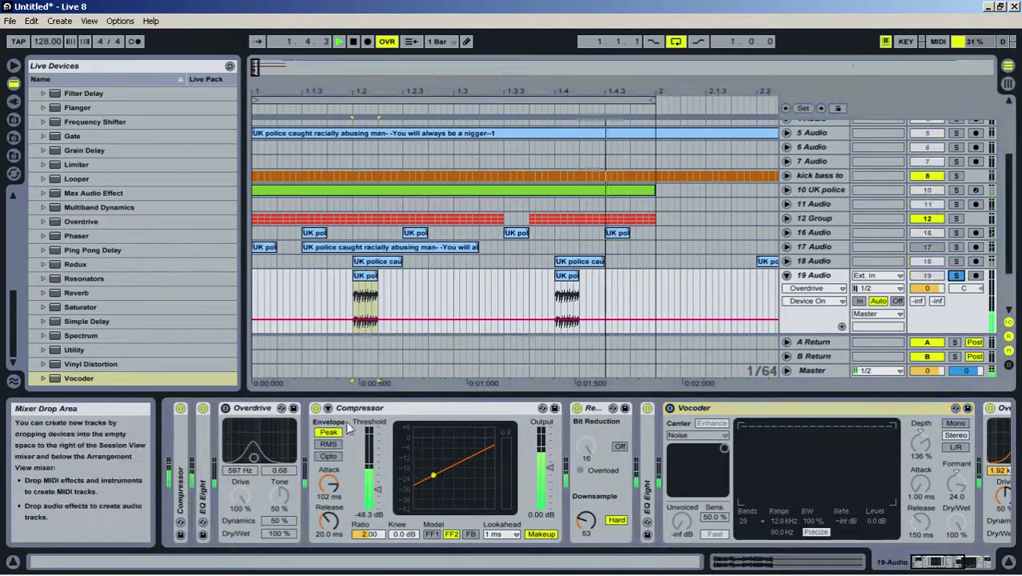
pyautogui.click(270, 410)
pyautogui.press('Delete')
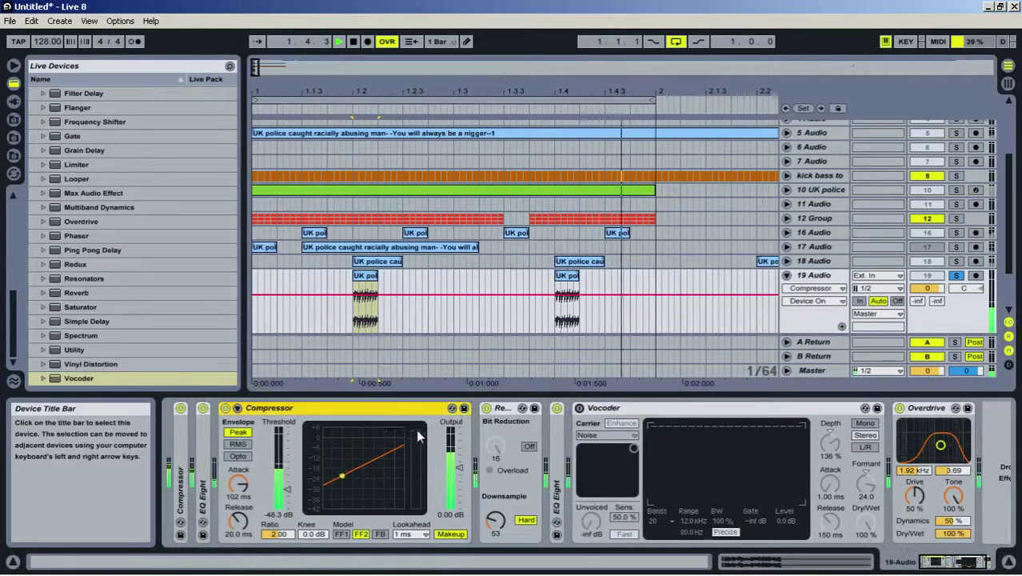
pyautogui.press('Delete')
pyautogui.press('Delete')
pyautogui.press('Delete')
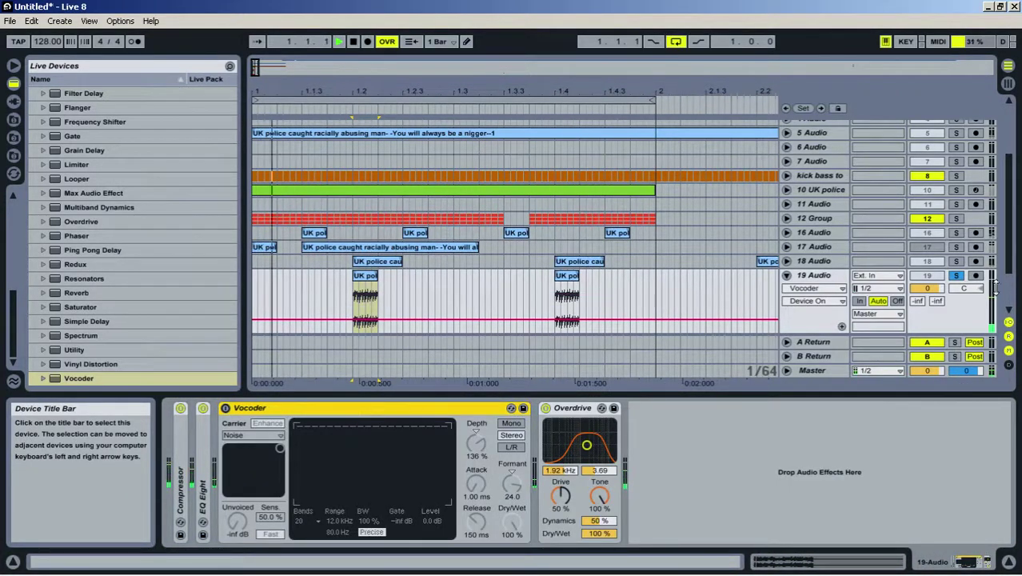
pyautogui.click(957, 275)
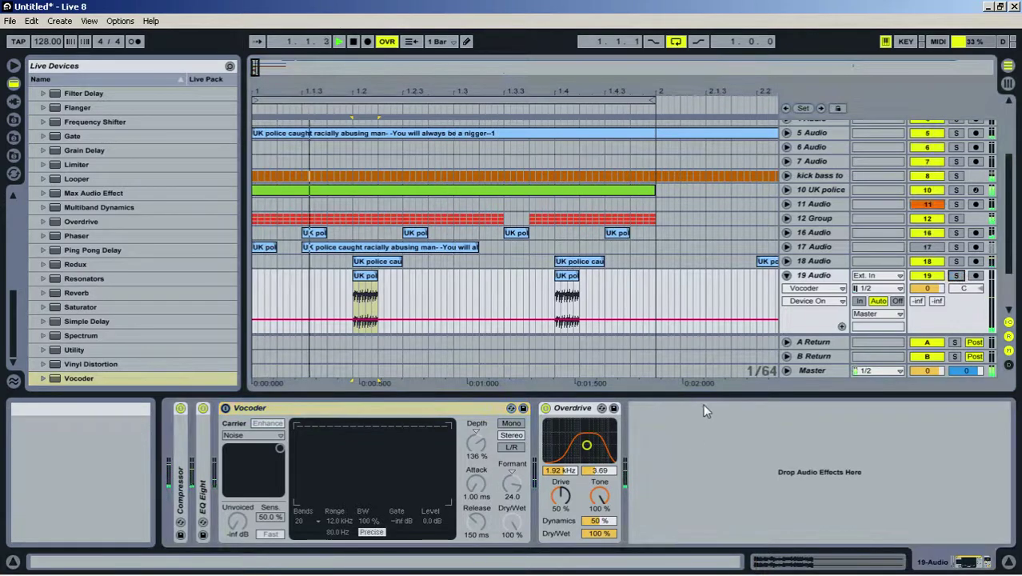
# Delete the remaining Compressor, EQ Eight, Vocoder and Overdrive from track 19, and remove the track's clips
pyautogui.click(178, 438)
pyautogui.press('Delete')
pyautogui.press('Delete')
pyautogui.press('Delete')
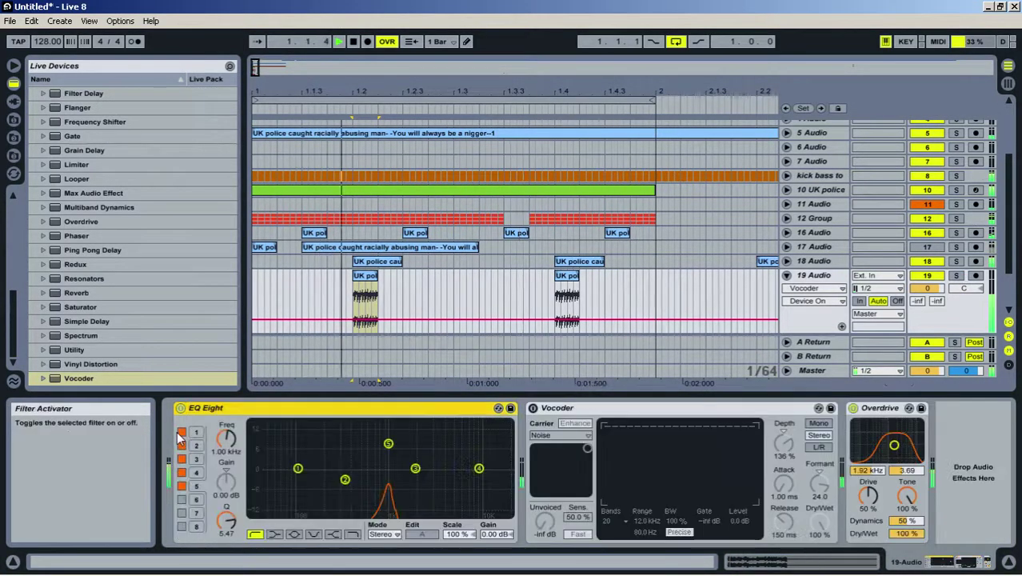
pyautogui.press('Delete')
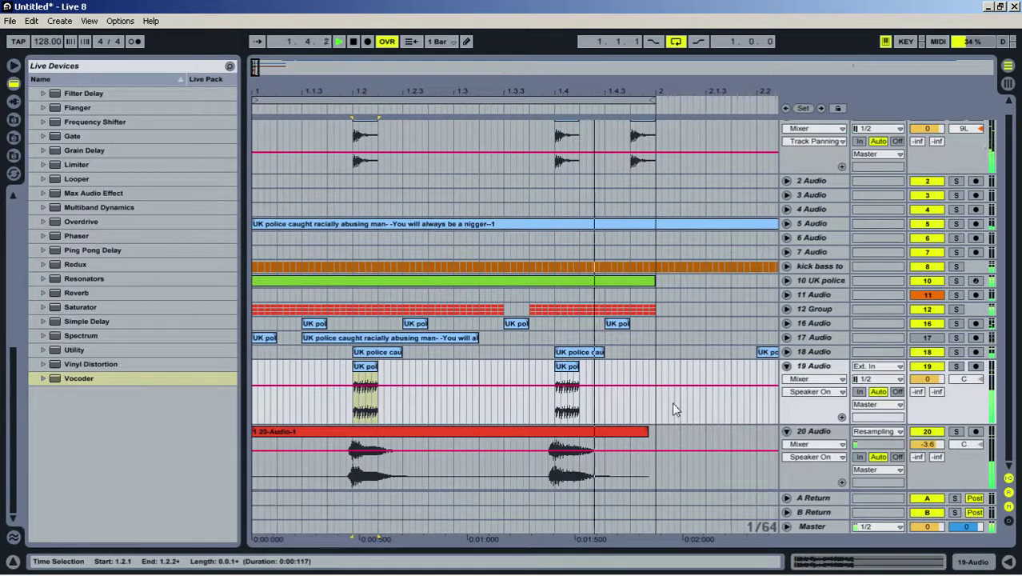
pyautogui.press('space')
pyautogui.moveTo(678, 404); pyautogui.dragTo(228, 391)
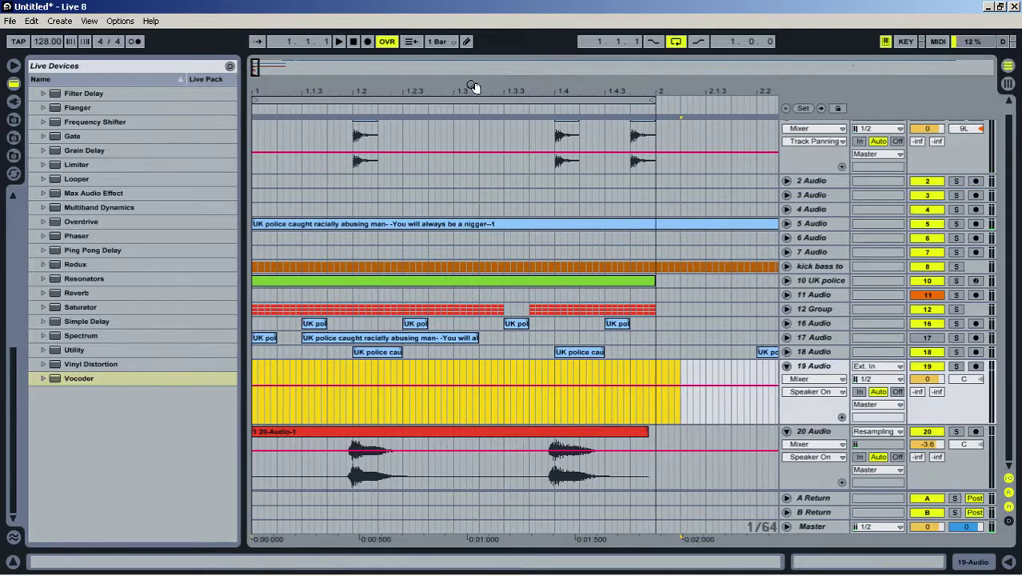
# Audition track 1's recording from about bar 20 to bar 23 for a new snippet, including the sound at 21.3.3
pyautogui.moveTo(474, 86); pyautogui.dragTo(296, 85)
pyautogui.click(563, 169)
pyautogui.press('space')
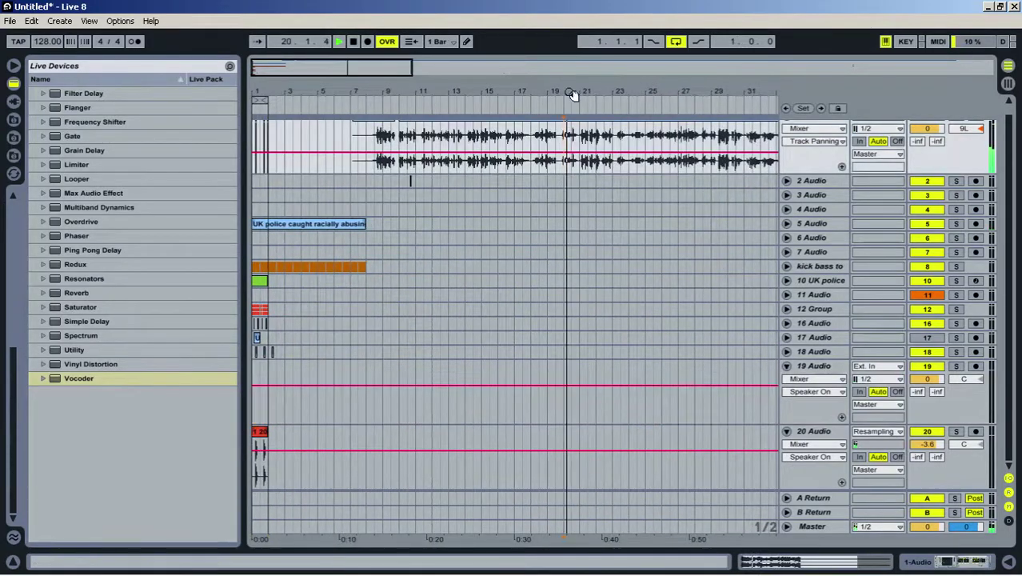
pyautogui.moveTo(572, 92); pyautogui.dragTo(432, 134)
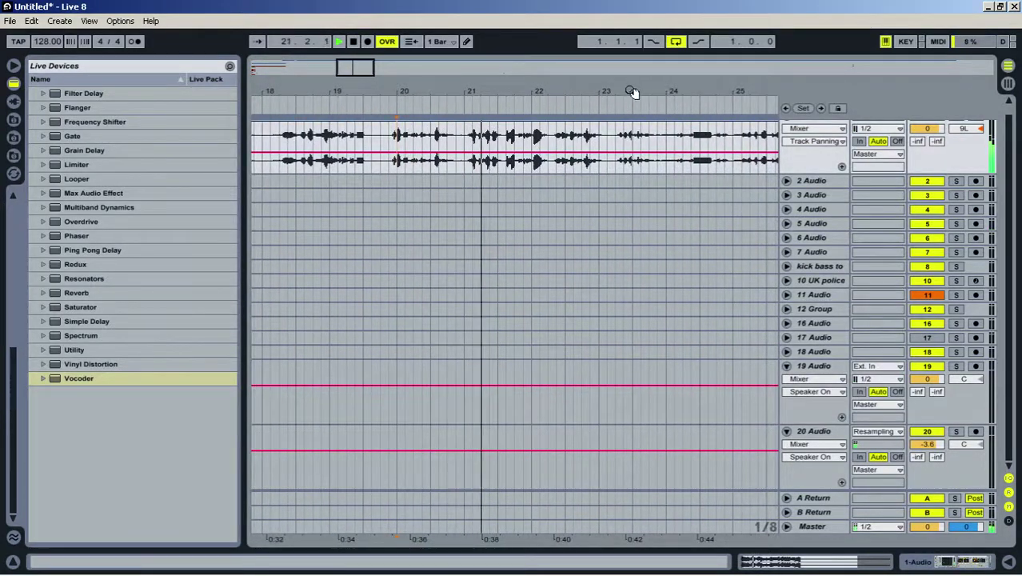
pyautogui.moveTo(628, 91); pyautogui.dragTo(631, 118)
pyautogui.press('space')
pyautogui.moveTo(422, 141); pyautogui.dragTo(439, 142)
pyautogui.press('space')
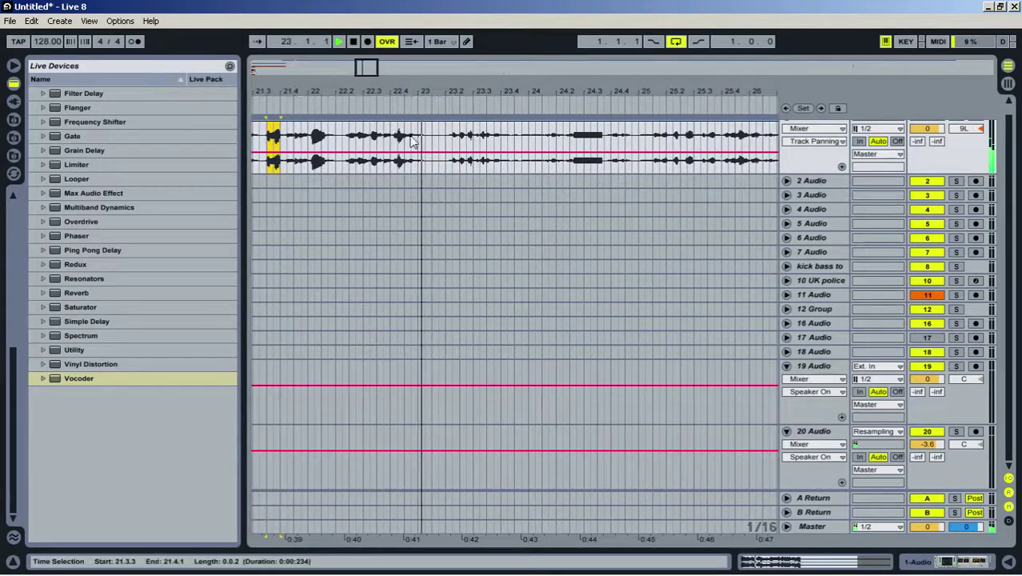
# Audition the passage before bar 23 on track 1, then split out and copy the snippet from about 22.3 to 22.4.3
pyautogui.press('space')
pyautogui.press('space')
pyautogui.press('space')
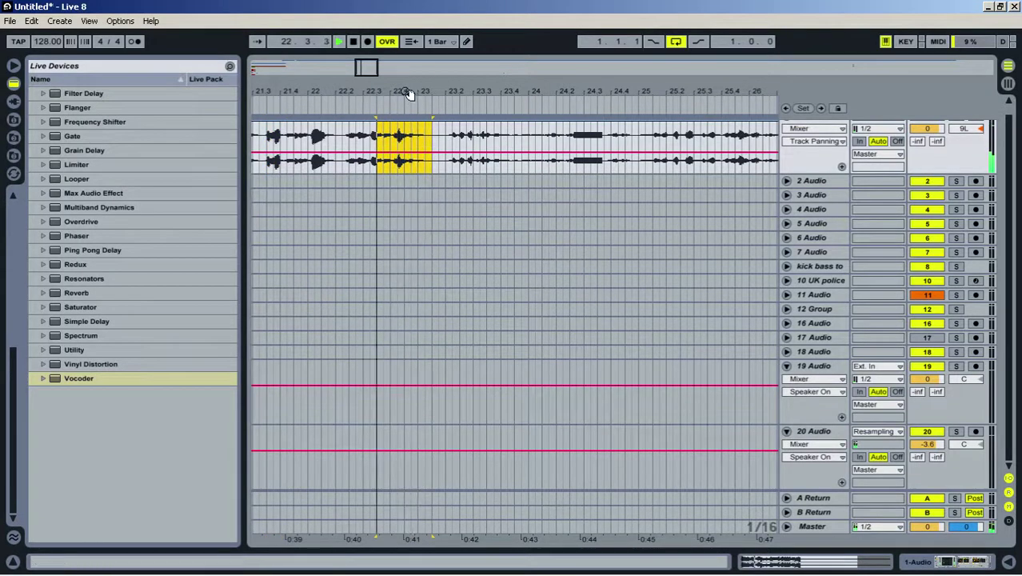
pyautogui.moveTo(399, 93); pyautogui.dragTo(381, 110)
pyautogui.press('space')
pyautogui.moveTo(352, 144); pyautogui.dragTo(416, 146)
pyautogui.press('space')
pyautogui.press('space')
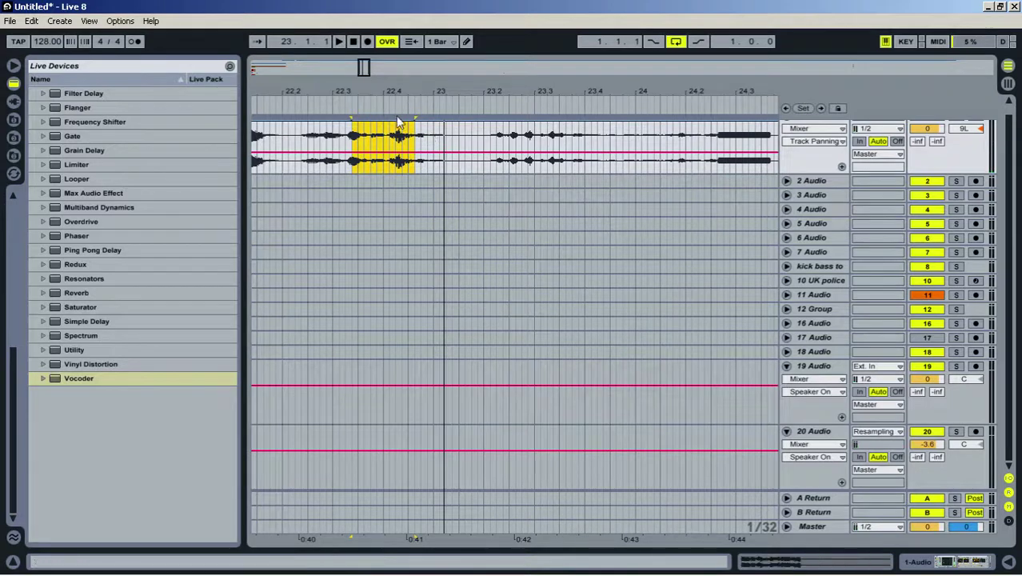
pyautogui.scroll(1, 408, 136)
pyautogui.rightClick(392, 131)
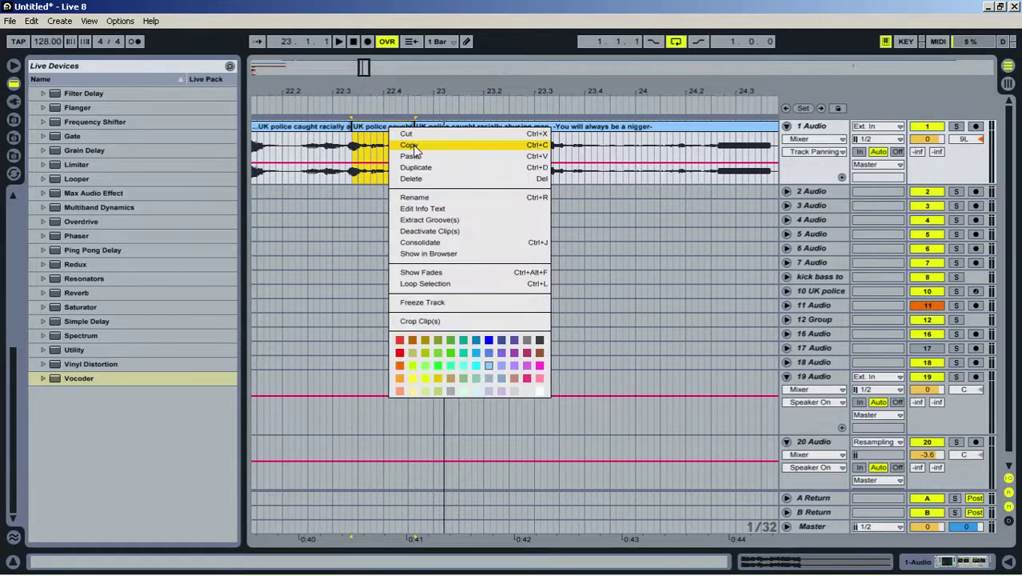
pyautogui.click(409, 145)
# Listen to track 1's recording between about bars 23 and 26 for further usable sounds
pyautogui.click(678, 152)
pyautogui.press('space')
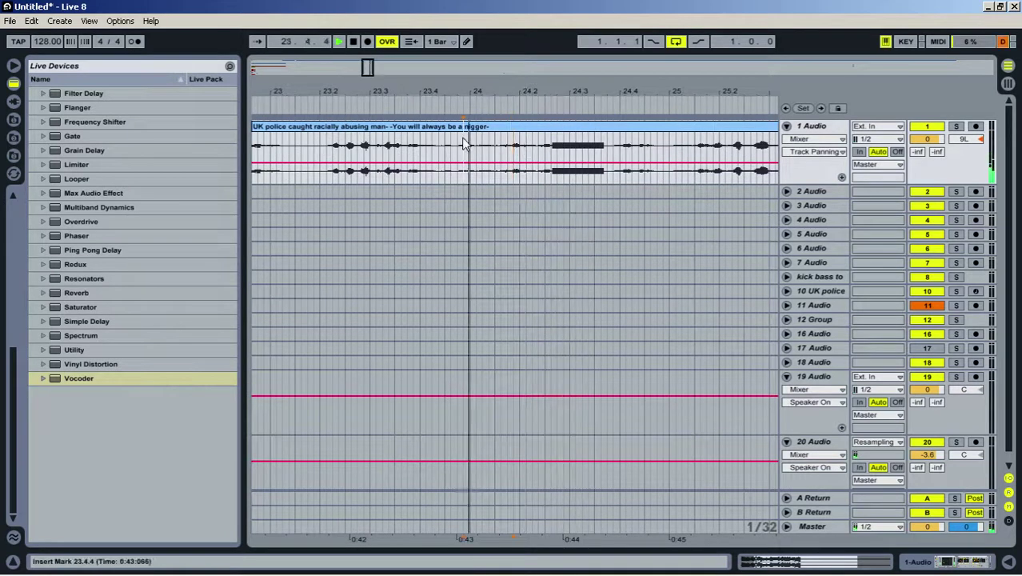
pyautogui.click(369, 152)
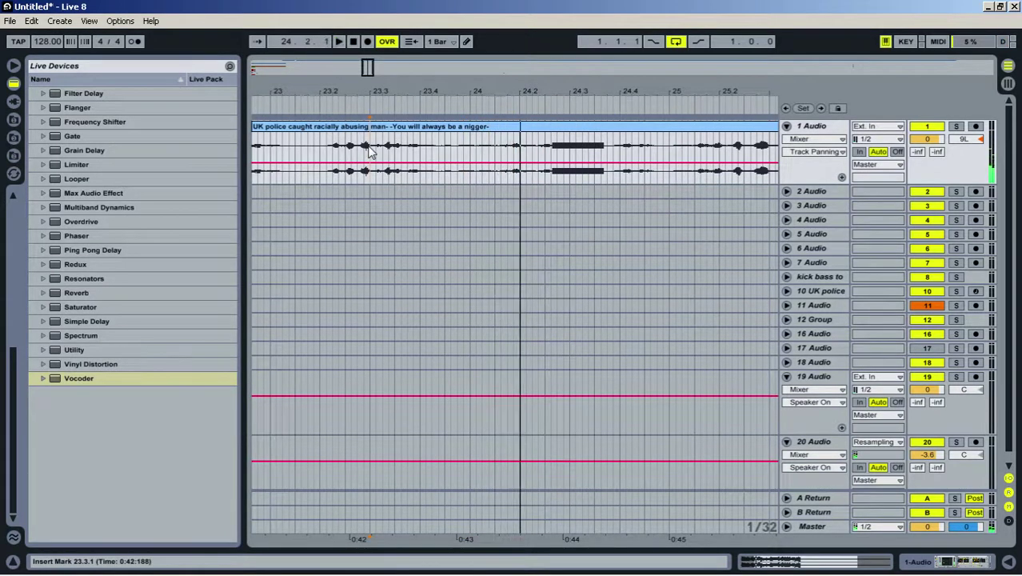
pyautogui.press('space')
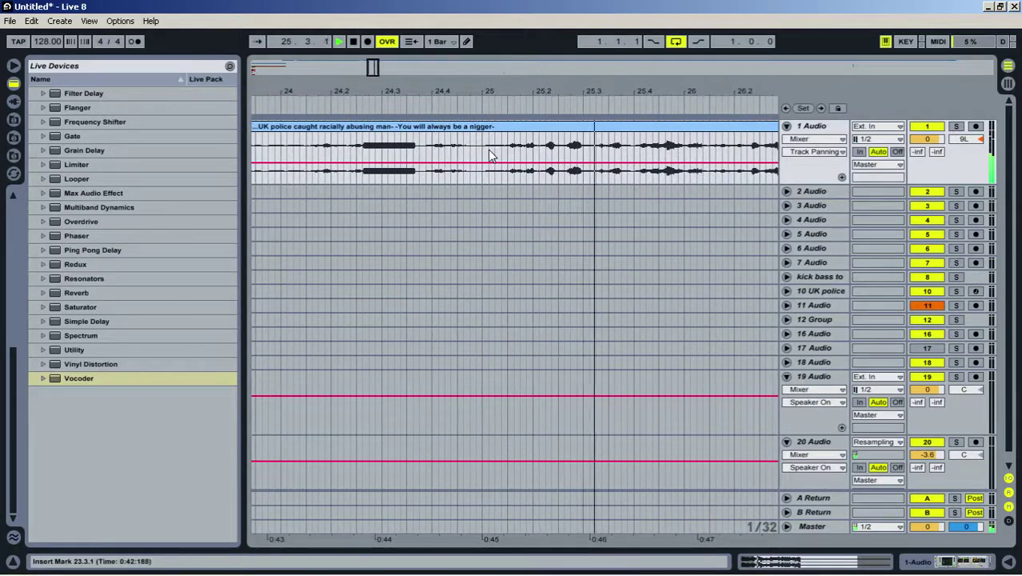
pyautogui.press('-')
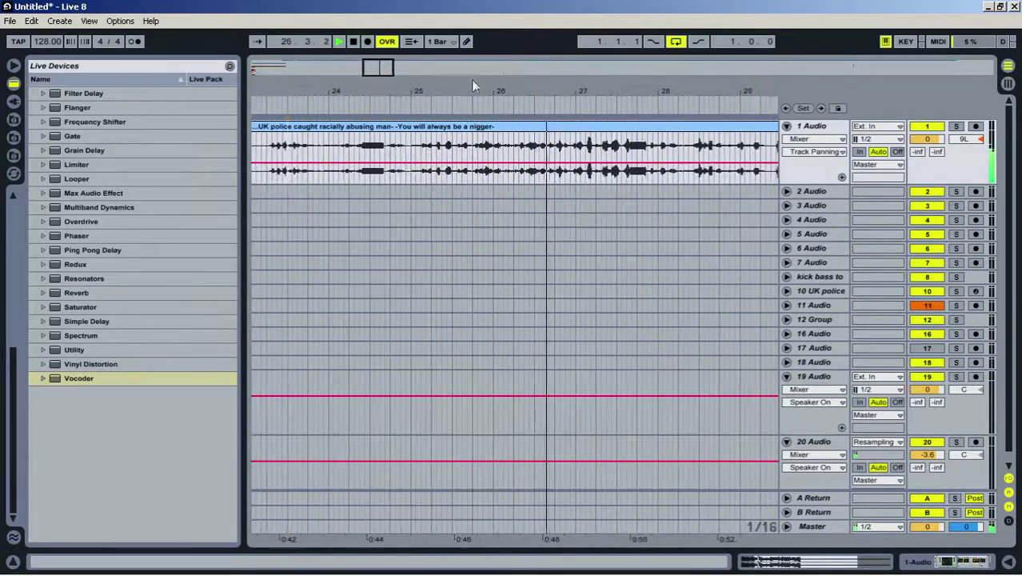
pyautogui.press('space')
# Fold tracks 19 and 20, and audition track 1 with a one-beat loop at 27.1.3, moving the loop to 28.1.3
pyautogui.click(787, 377)
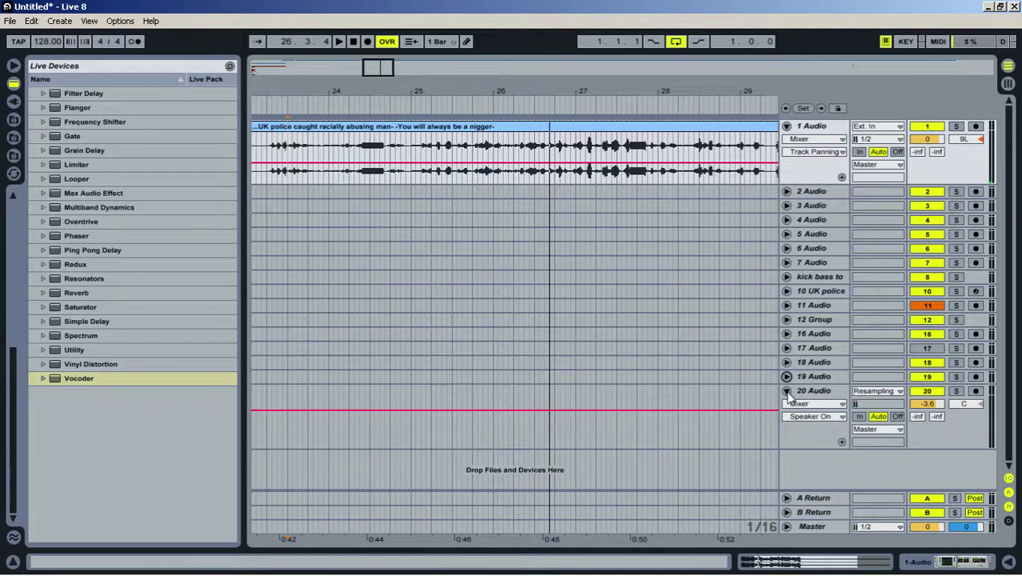
pyautogui.click(787, 391)
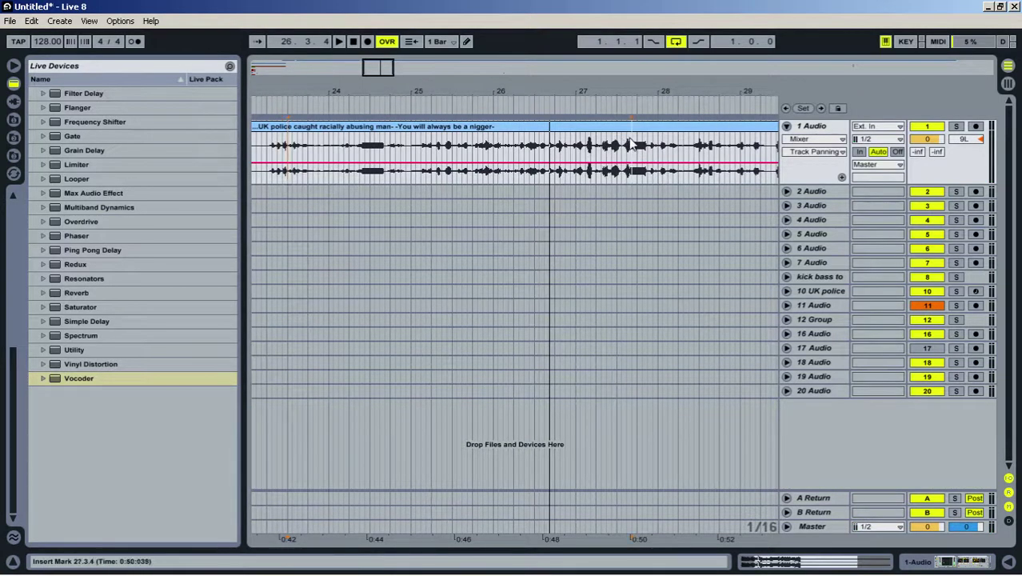
pyautogui.click(588, 144)
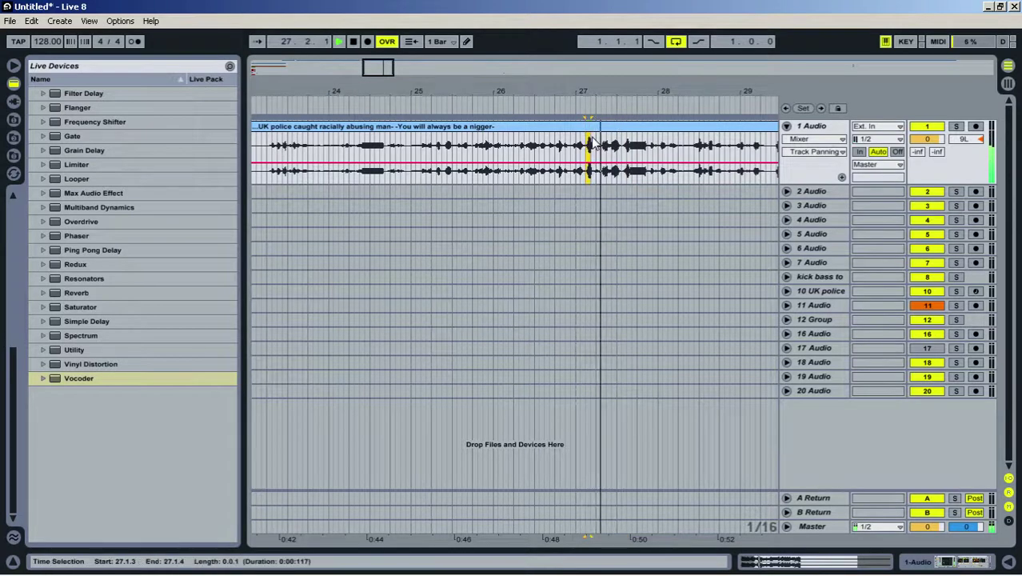
pyautogui.press('space')
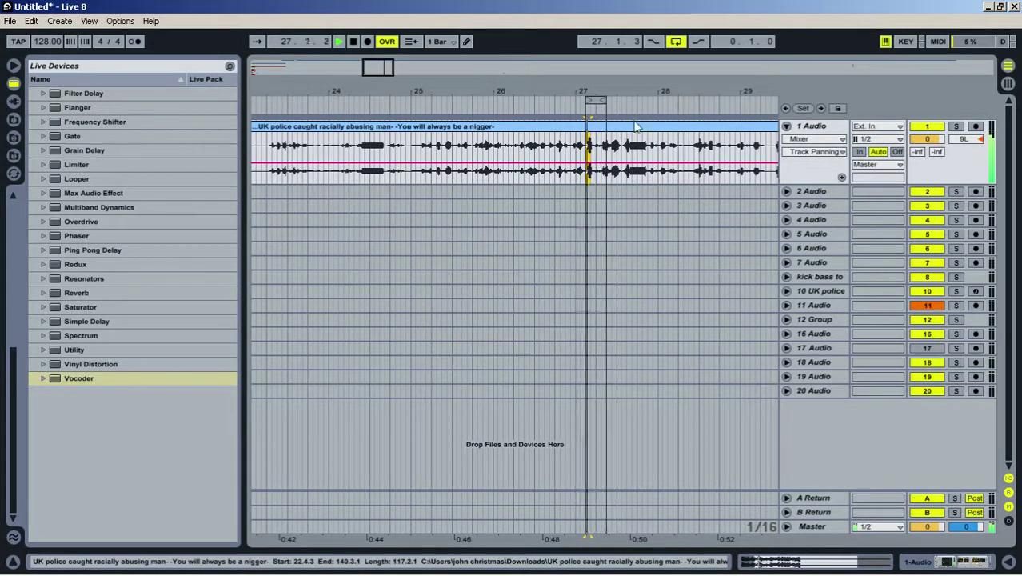
pyautogui.moveTo(599, 102); pyautogui.dragTo(680, 108)
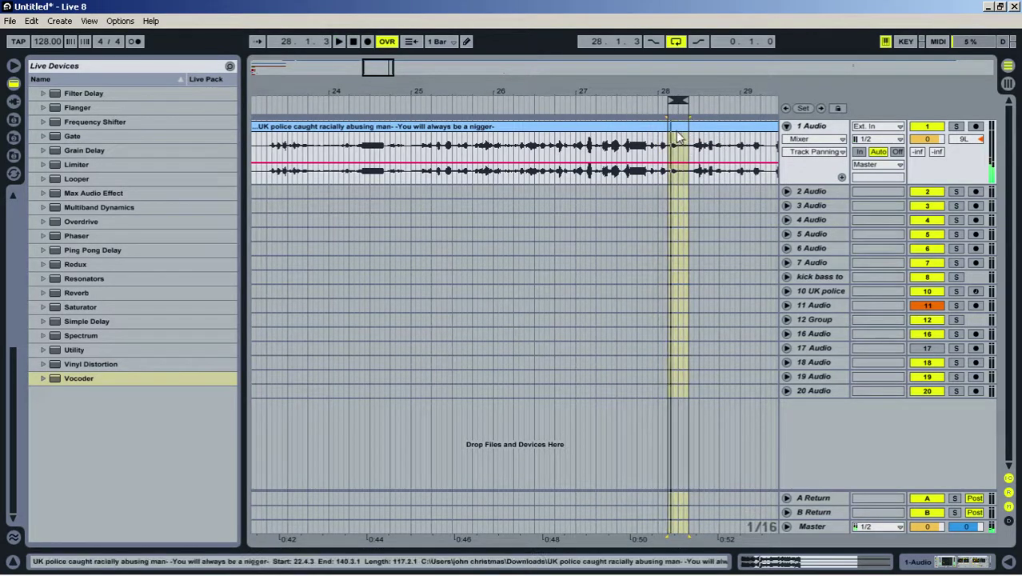
# Split the one-beat snippet from 28.1.3 to 28.2.3 out of track 1's recording and copy it
pyautogui.click(674, 128)
pyautogui.press('space')
pyautogui.moveTo(664, 148); pyautogui.dragTo(701, 148)
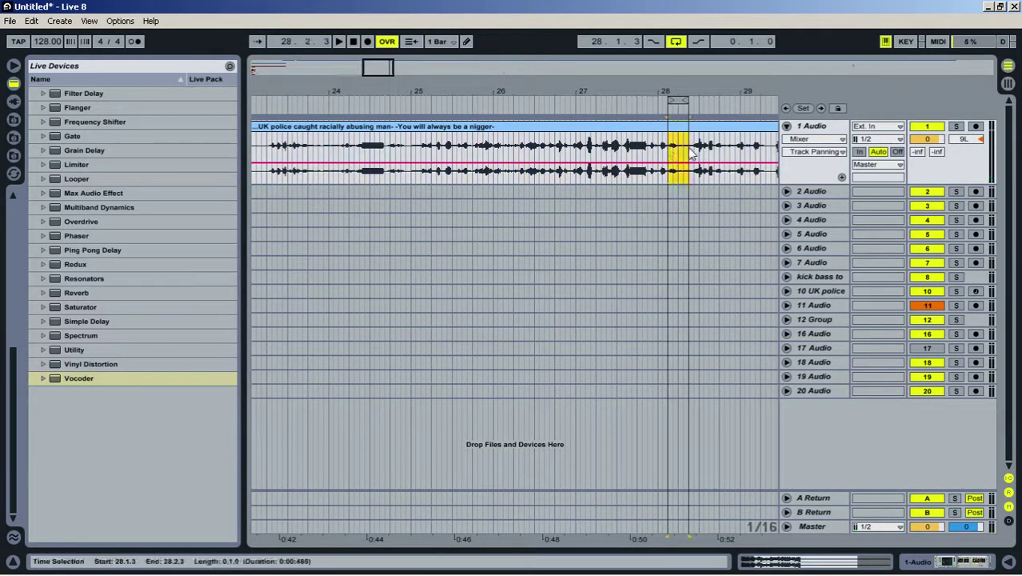
pyautogui.hotkey('ctrl', 'e')
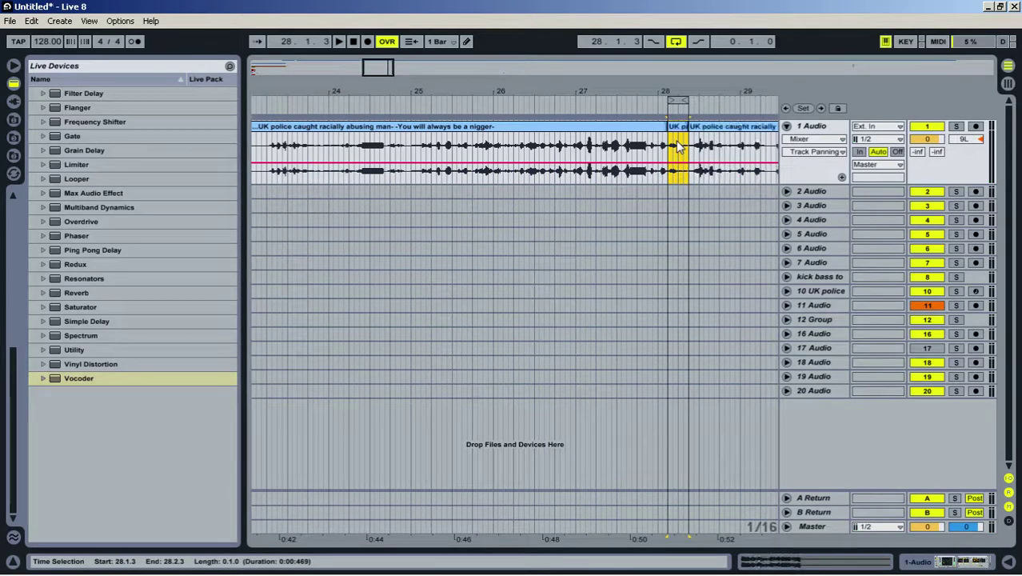
pyautogui.rightClick(680, 124)
pyautogui.click(712, 144)
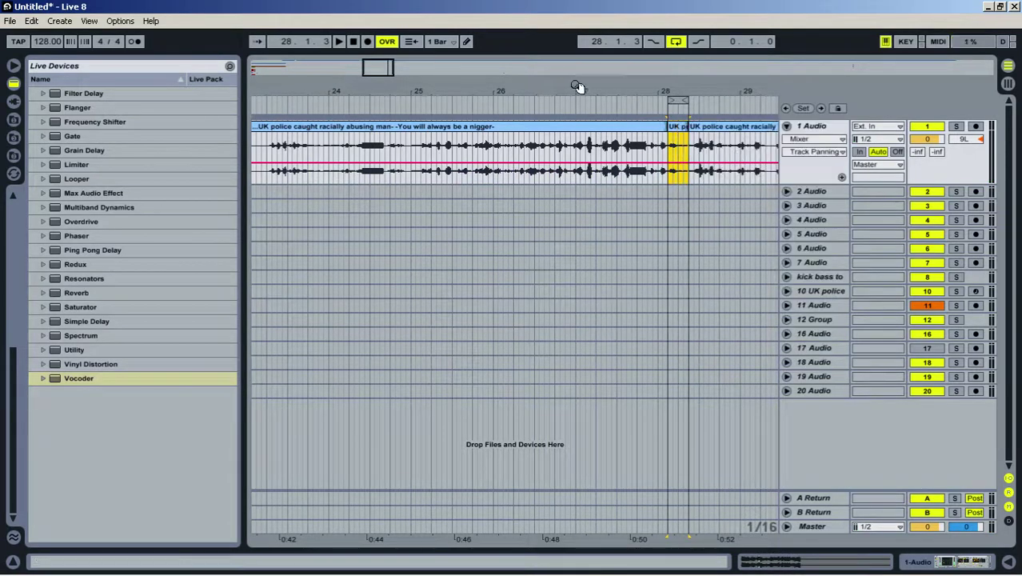
# Return to the start of the arrangement and loop bar 1, from 1.1.1 to 2.1.1
pyautogui.moveTo(578, 87); pyautogui.dragTo(352, 103)
pyautogui.moveTo(259, 90); pyautogui.dragTo(260, 192)
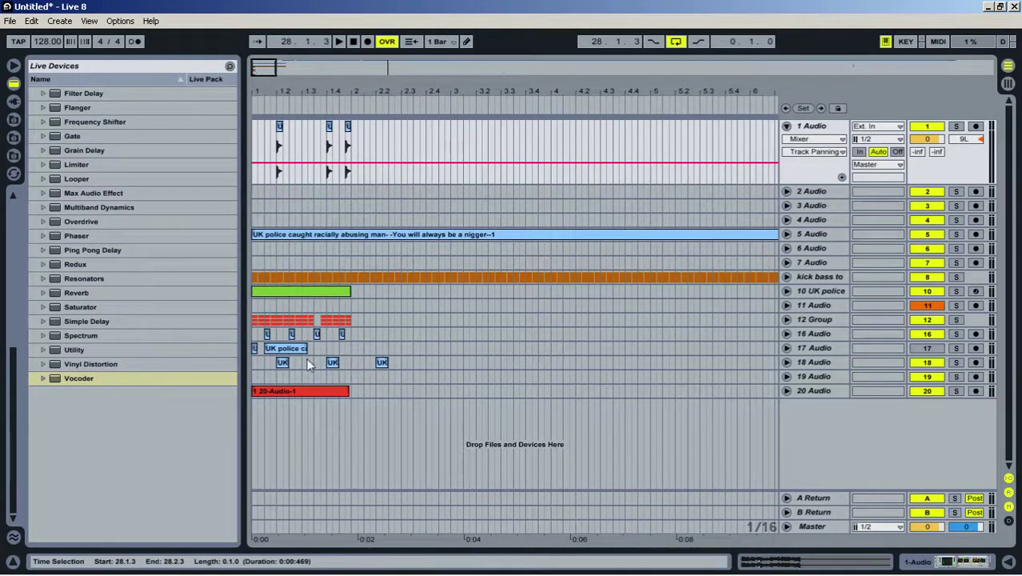
pyautogui.moveTo(352, 364); pyautogui.dragTo(253, 364)
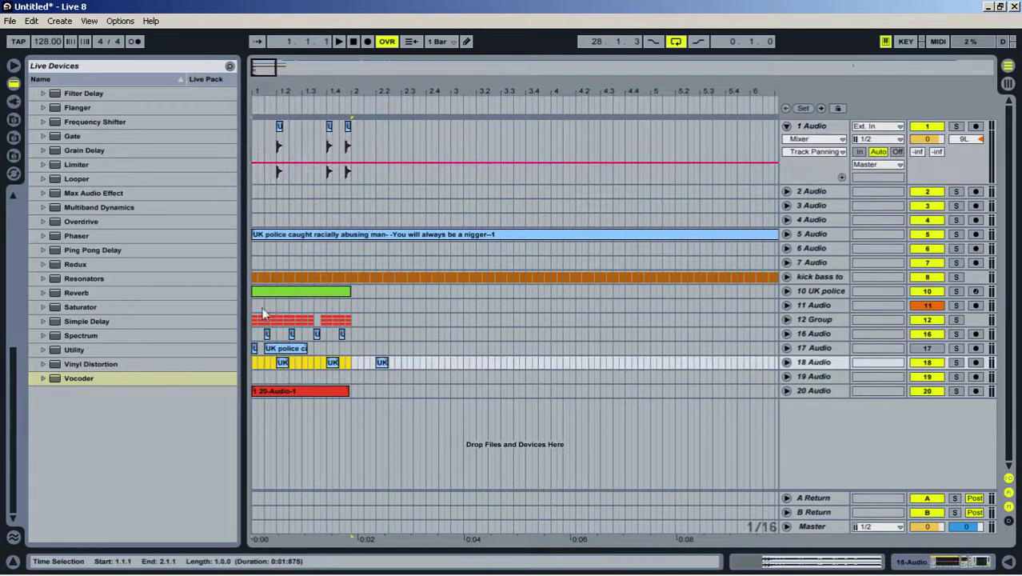
pyautogui.hotkey('ctrl', 'l')
# Insert a new audio track below track 20 and paste the copied snippet at 1.1.1
pyautogui.rightClick(788, 423)
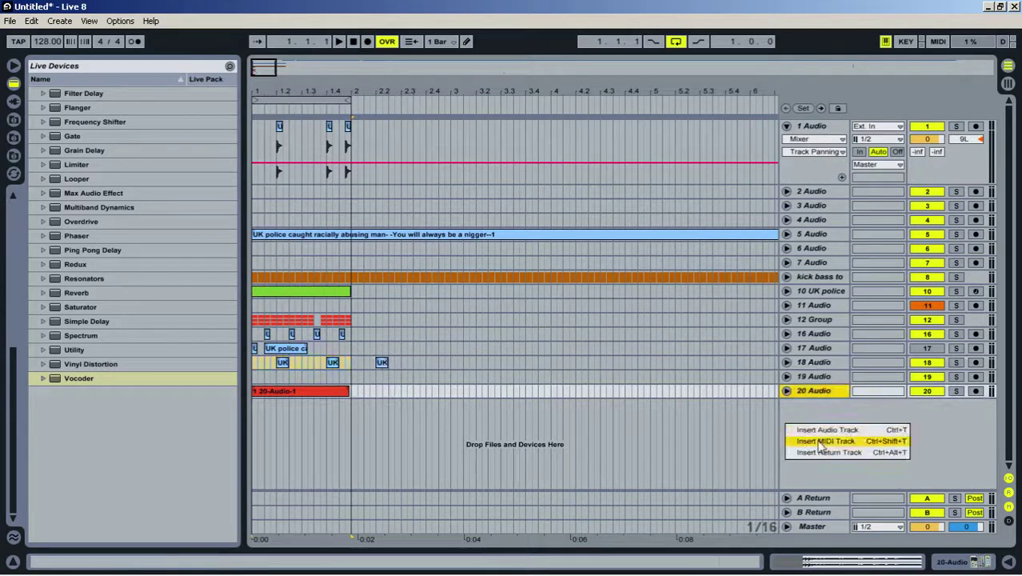
pyautogui.click(824, 428)
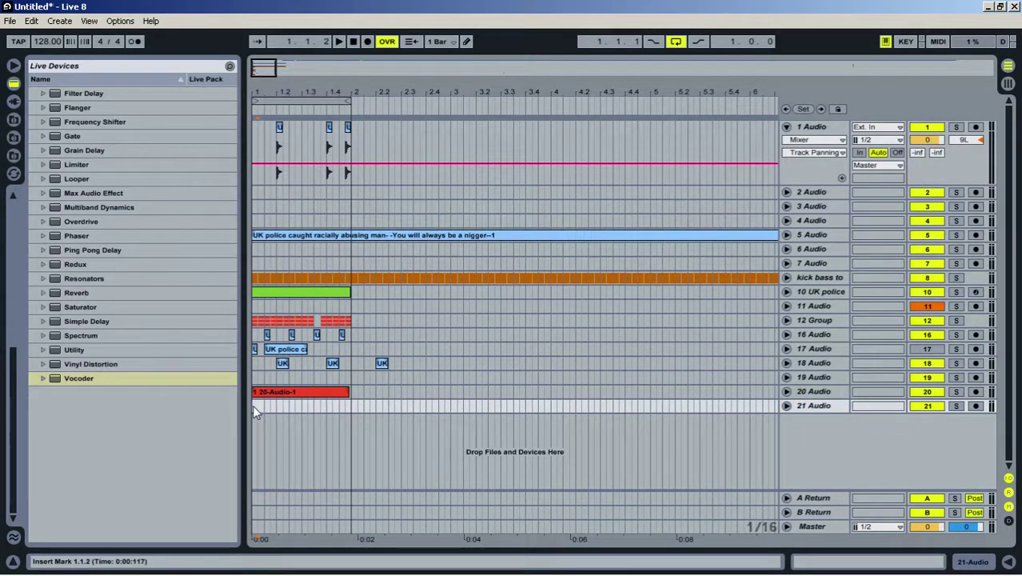
pyautogui.rightClick(253, 405)
pyautogui.click(276, 414)
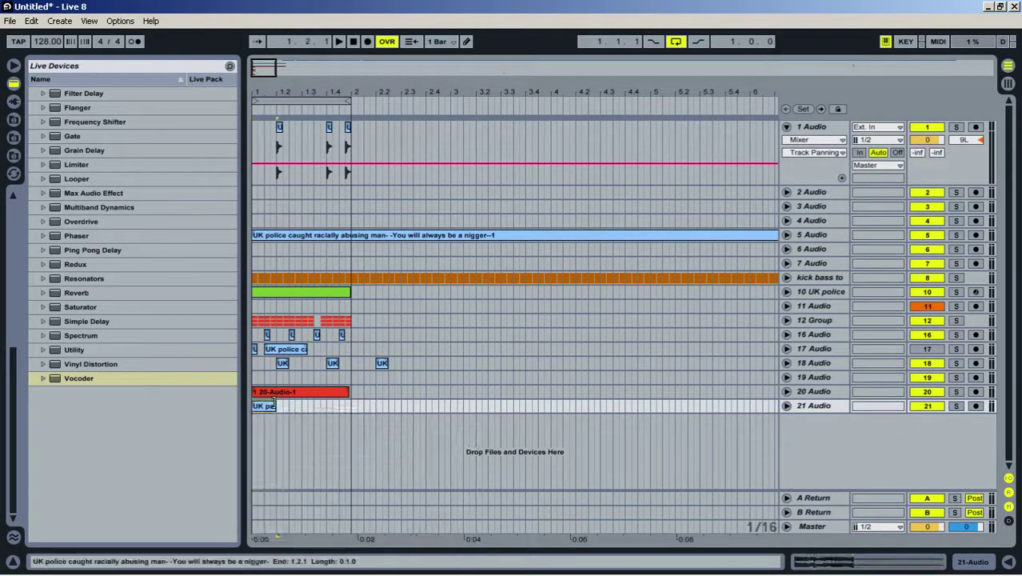
# Duplicate track 21's snippet three times to fill bar 1, and play the loop
pyautogui.doubleClick(264, 404)
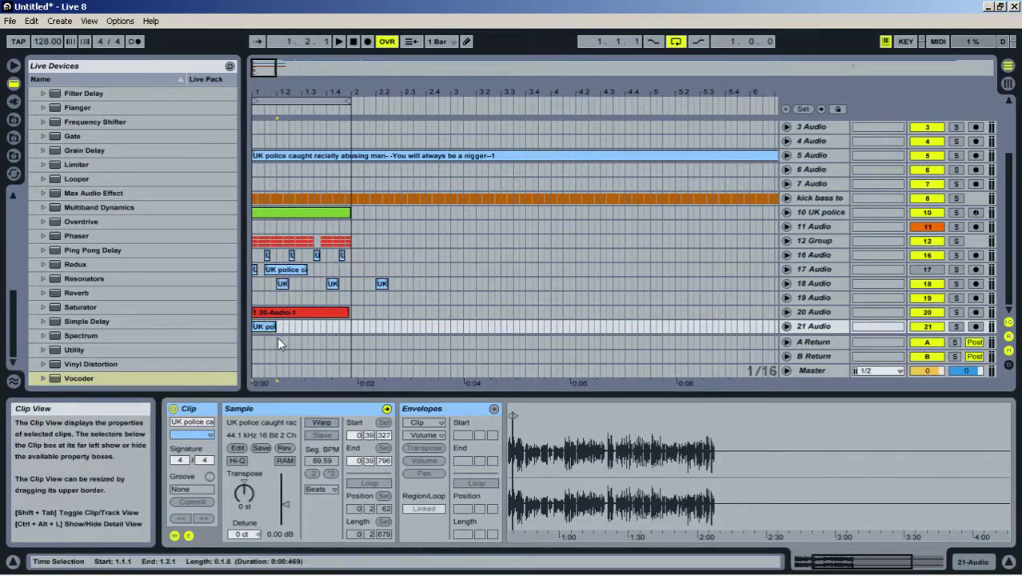
pyautogui.hotkey('ctrl', 'd')
pyautogui.hotkey('ctrl', 'd')
pyautogui.hotkey('ctrl', 'd')
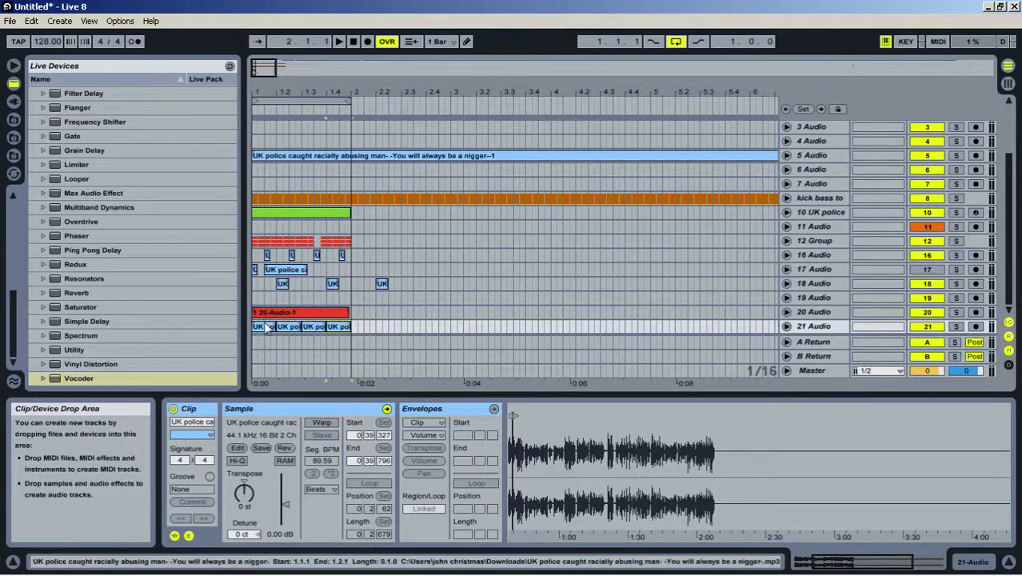
pyautogui.press('space')
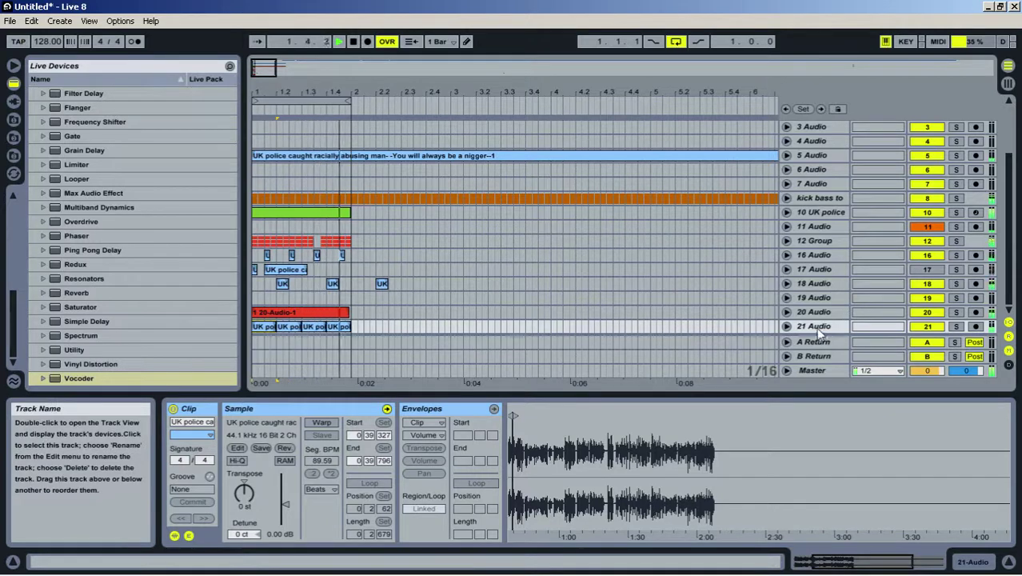
# Add a Compressor to track 21 and lower its threshold to about -29.3 dB
pyautogui.moveTo(816, 392); pyautogui.dragTo(826, 518)
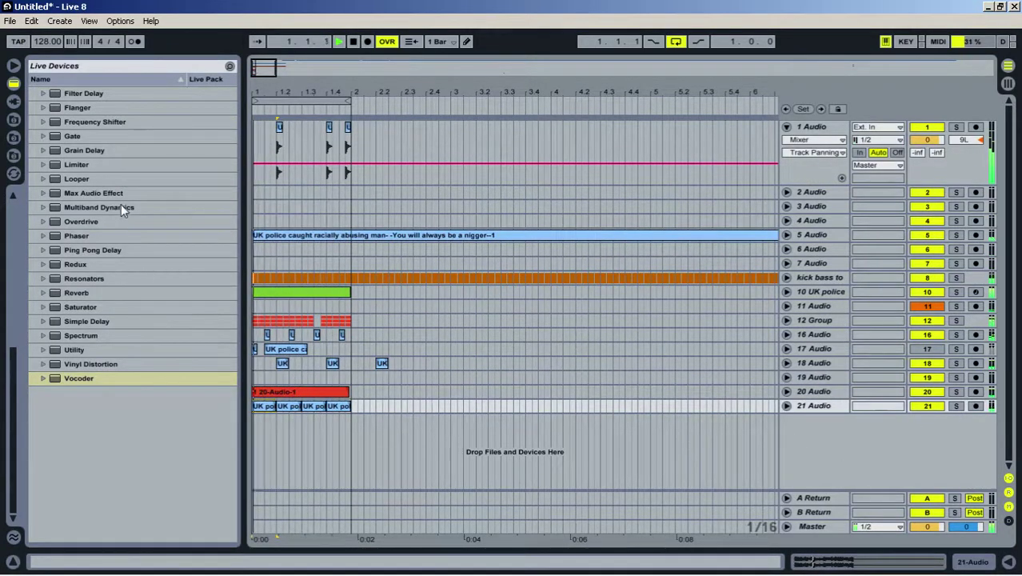
pyautogui.scroll(3, 63, 253)
pyautogui.scroll(5, 120, 324)
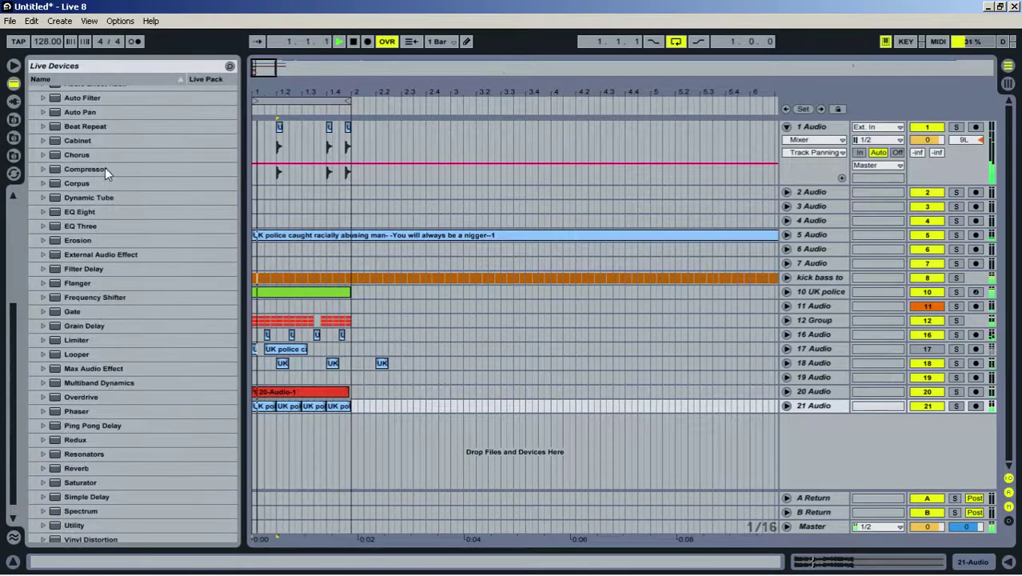
pyautogui.click(103, 167)
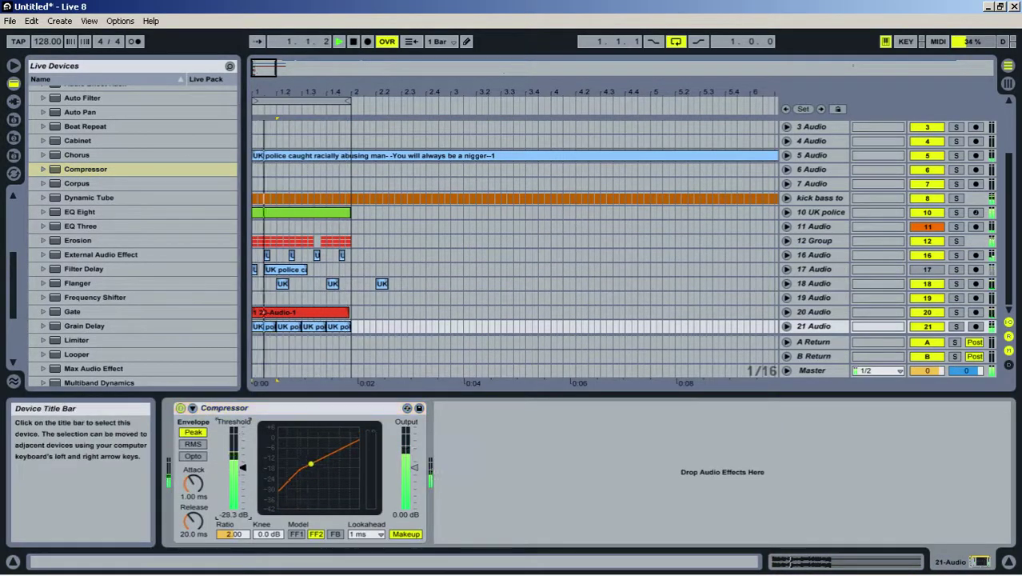
# Add a Reverb after track 21's Compressor and set its quality to High
pyautogui.scroll(-6, 122, 310)
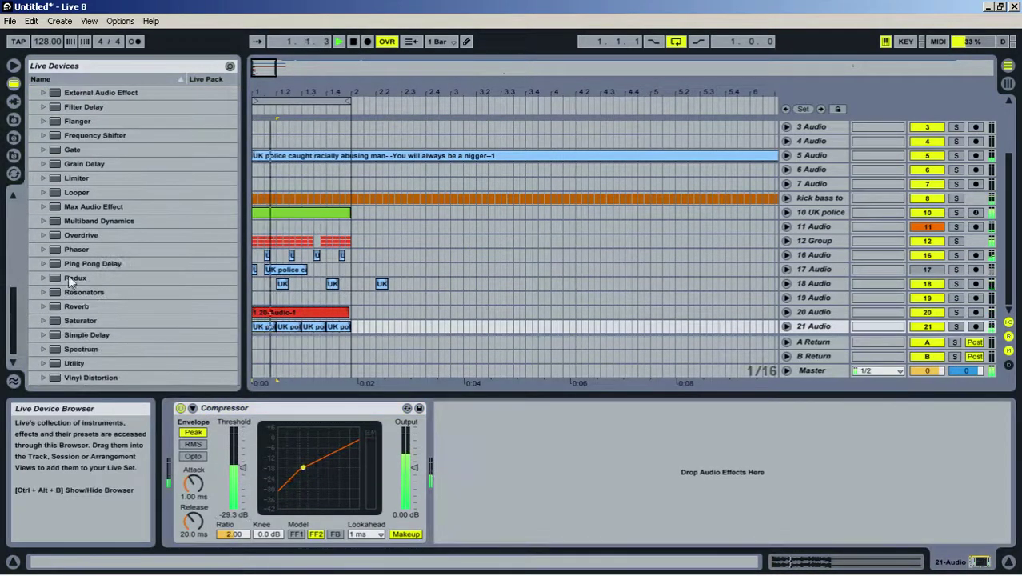
pyautogui.doubleClick(88, 306)
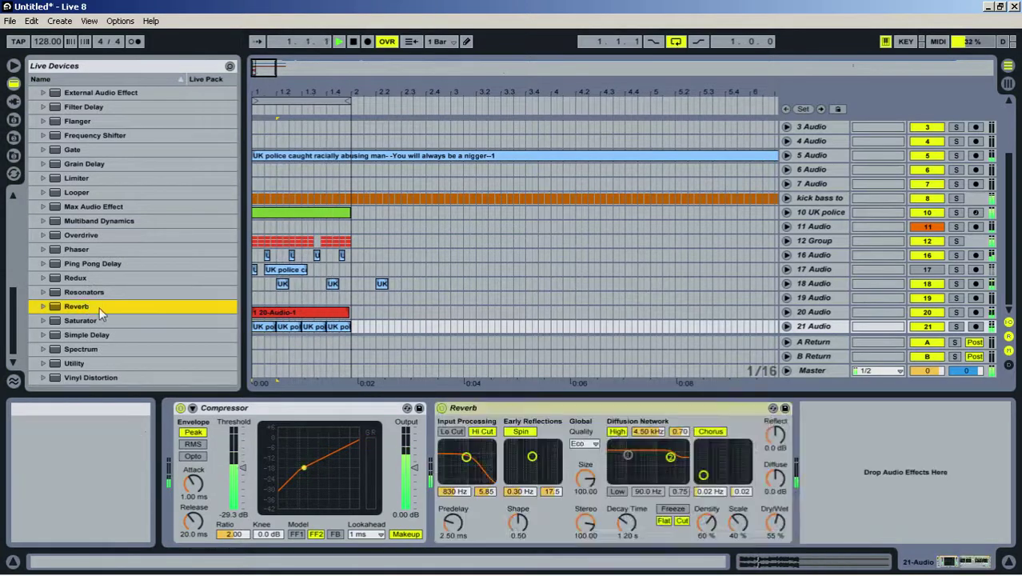
pyautogui.click(595, 444)
pyautogui.click(578, 476)
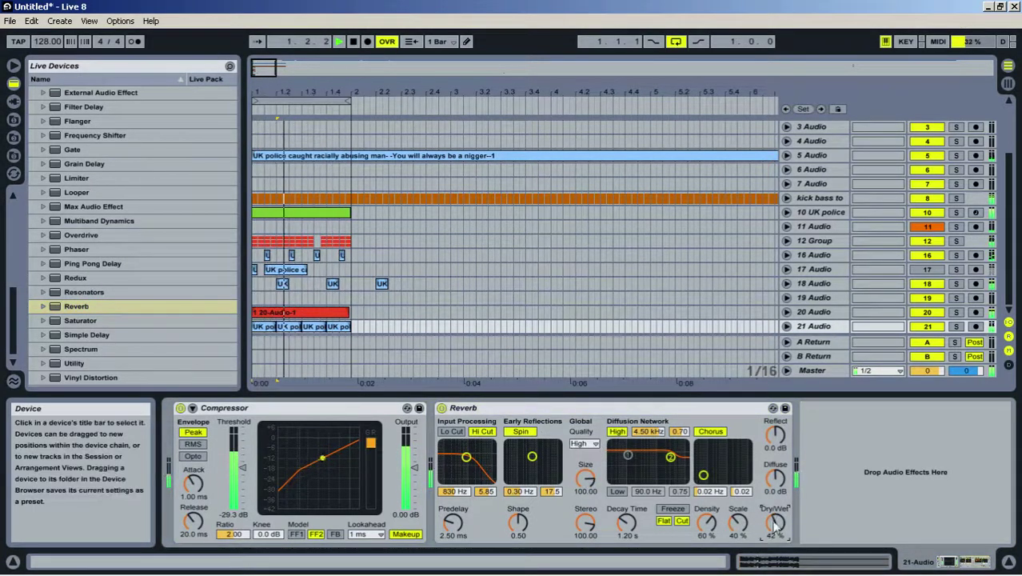
# Swap the Reverb's input high cut for a low cut at 5.16 kHz and 7.41, set decay time to 4.34 s, and reduce Dry/Wet
pyautogui.click(482, 433)
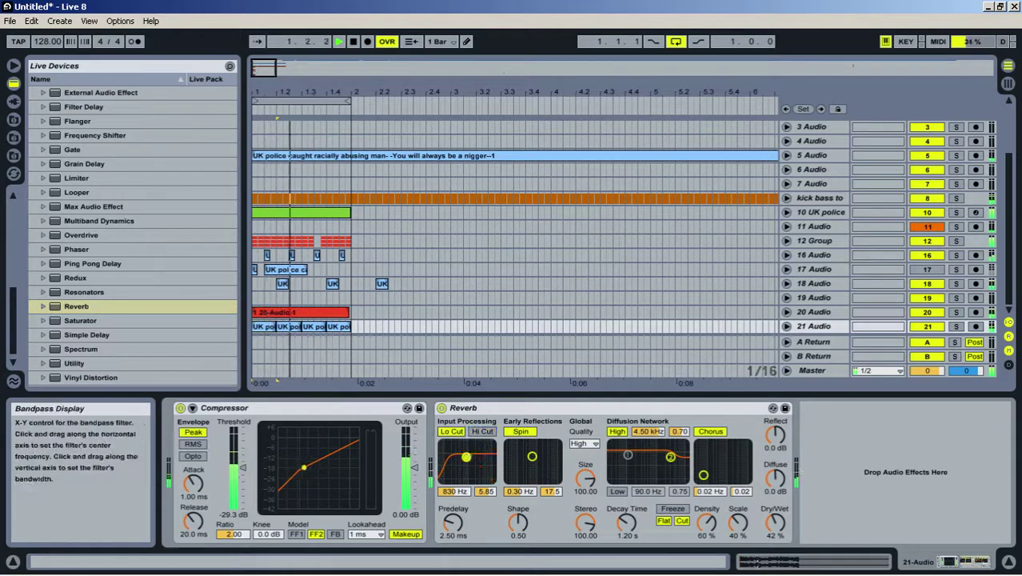
pyautogui.moveTo(466, 457); pyautogui.dragTo(481, 450)
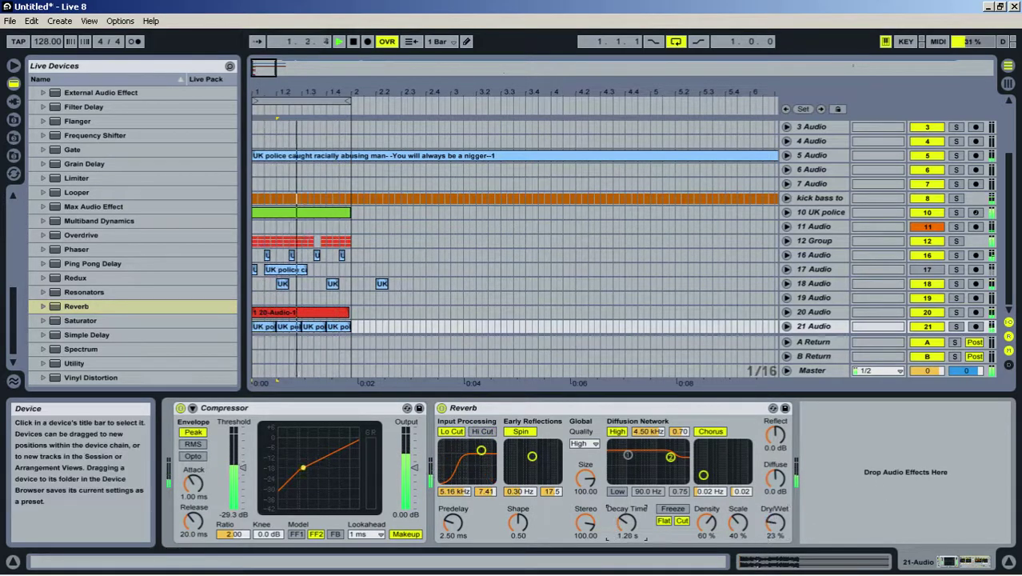
pyautogui.moveTo(628, 523); pyautogui.dragTo(628, 518)
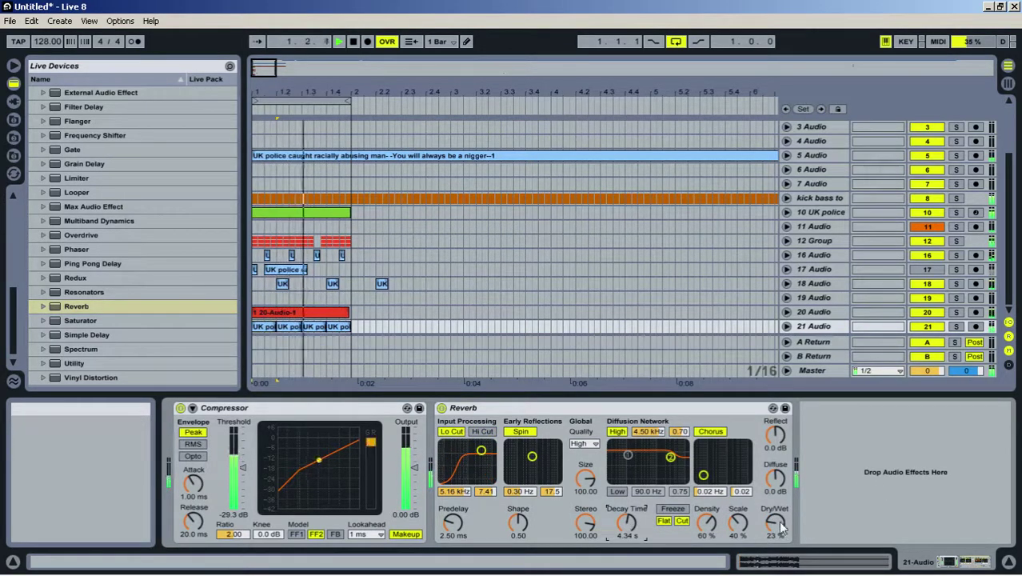
pyautogui.moveTo(775, 523); pyautogui.dragTo(766, 545)
pyautogui.press('space')
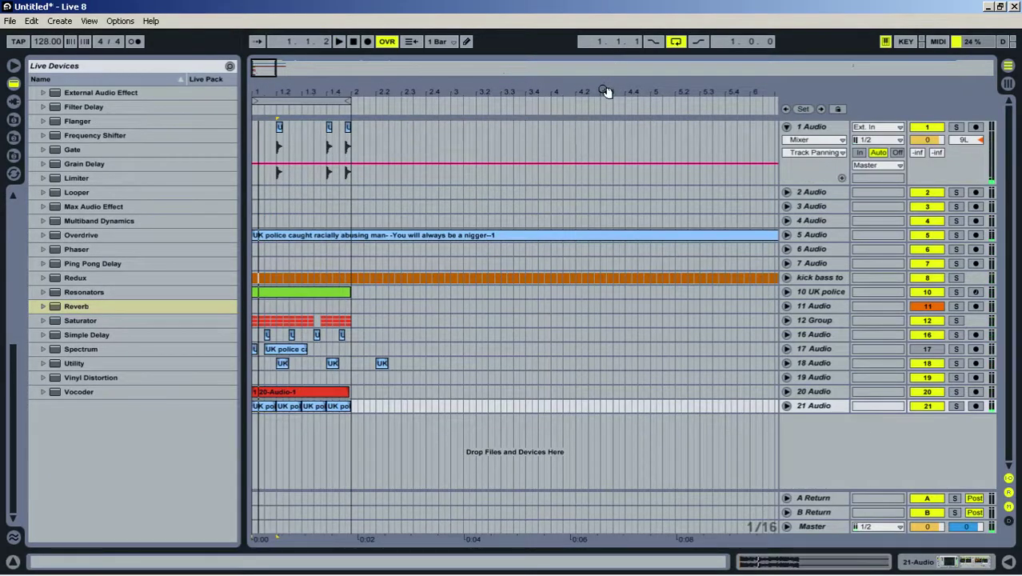
# Audition track 1's recording around 31.1.3 to 31.2.3 for another usable sound
pyautogui.moveTo(606, 92); pyautogui.dragTo(596, 32)
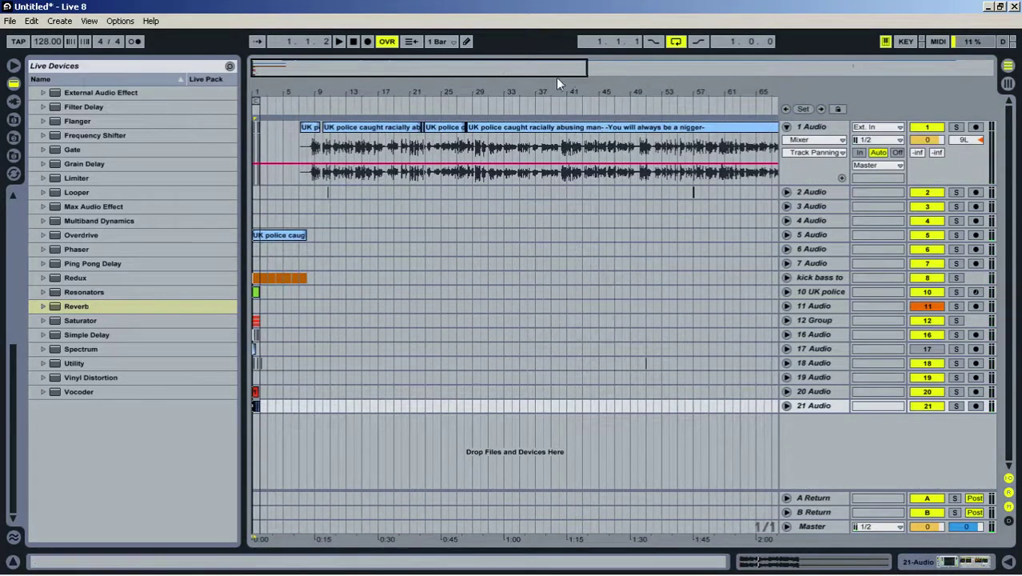
pyautogui.moveTo(497, 88); pyautogui.dragTo(484, 83)
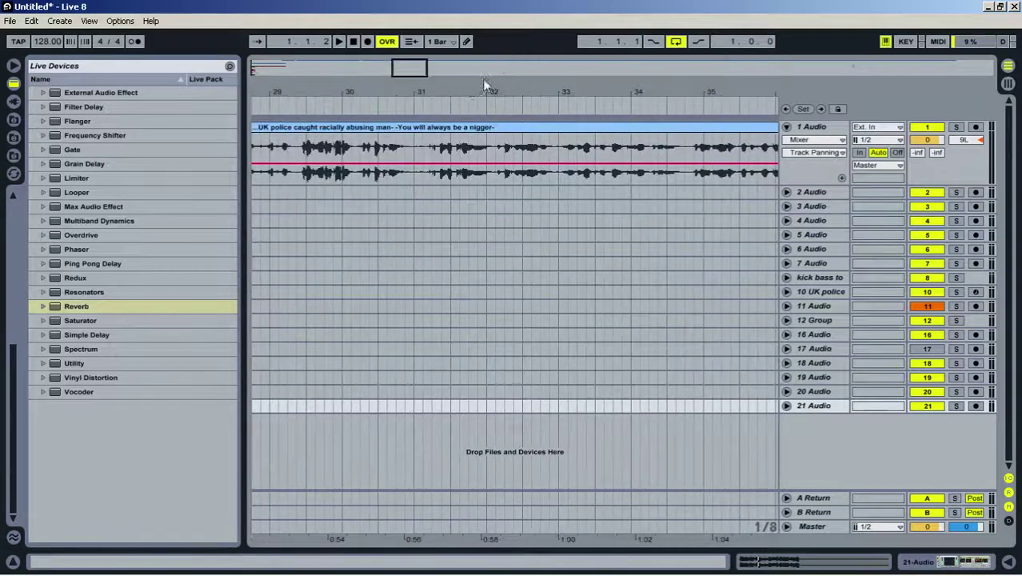
pyautogui.moveTo(424, 152)
pyautogui.mouseDown()
pyautogui.moveTo(479, 149)
pyautogui.moveTo(441, 150)
pyautogui.mouseUp()
pyautogui.press('space')
pyautogui.press('space')
pyautogui.press('space')
pyautogui.press('space')
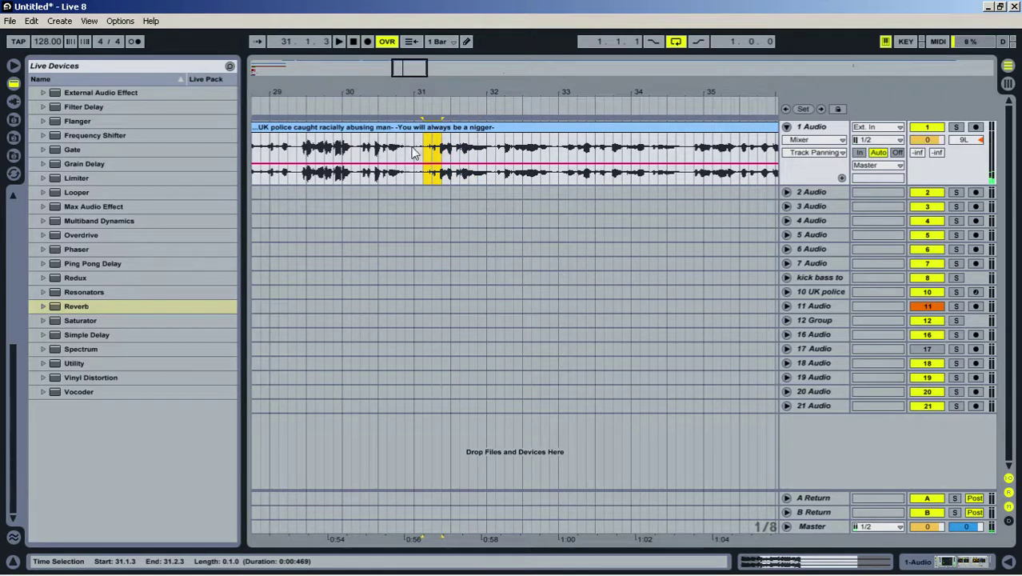
pyautogui.press('space')
pyautogui.press('space')
pyautogui.moveTo(438, 93); pyautogui.dragTo(429, 146)
pyautogui.press('space')
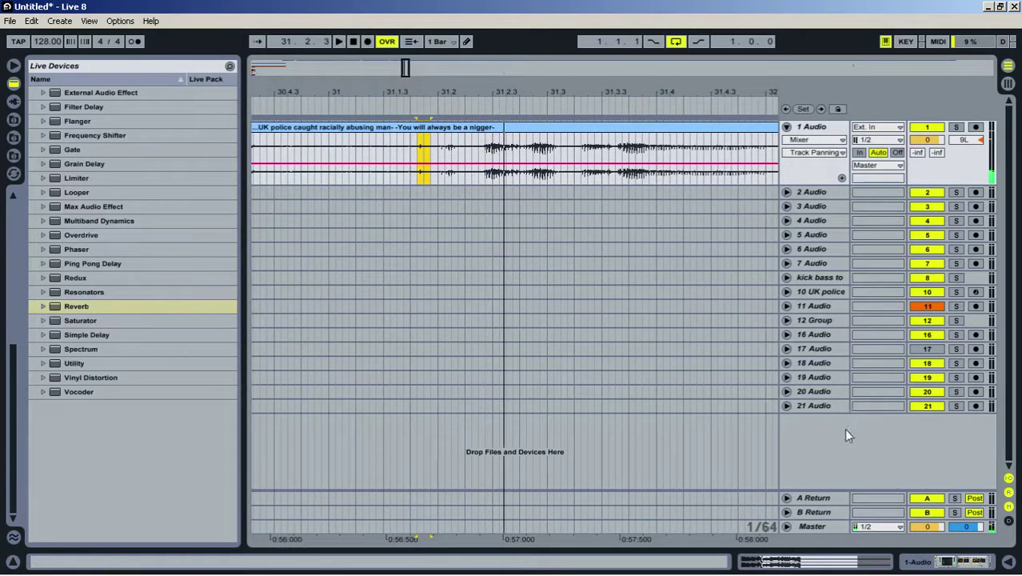
# Insert a new audio track below track 21 and select track 1's passage from 31.1.3 to 31.2.2
pyautogui.rightClick(848, 434)
pyautogui.click(868, 449)
pyautogui.click(473, 153)
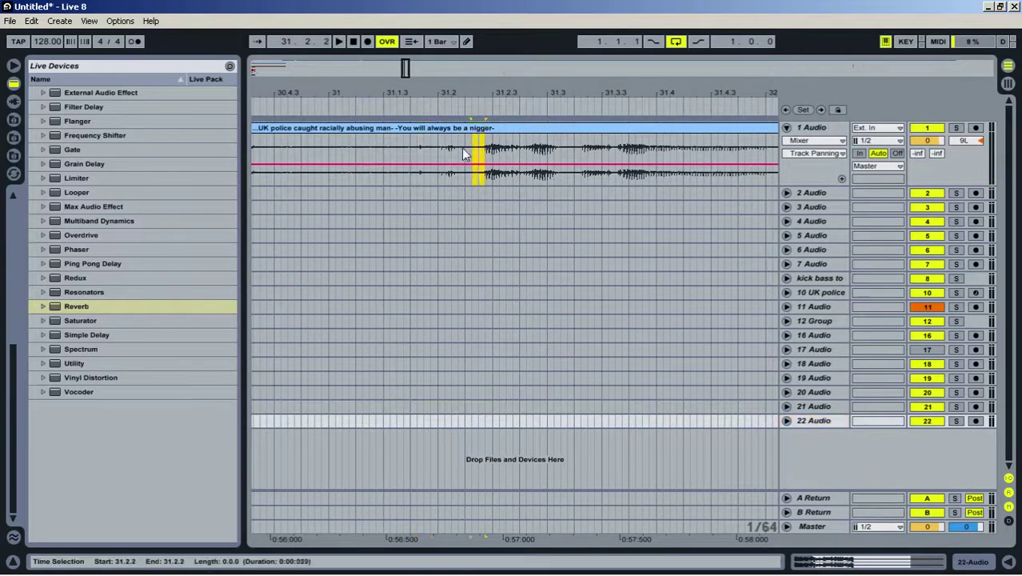
pyautogui.moveTo(465, 154); pyautogui.dragTo(402, 157)
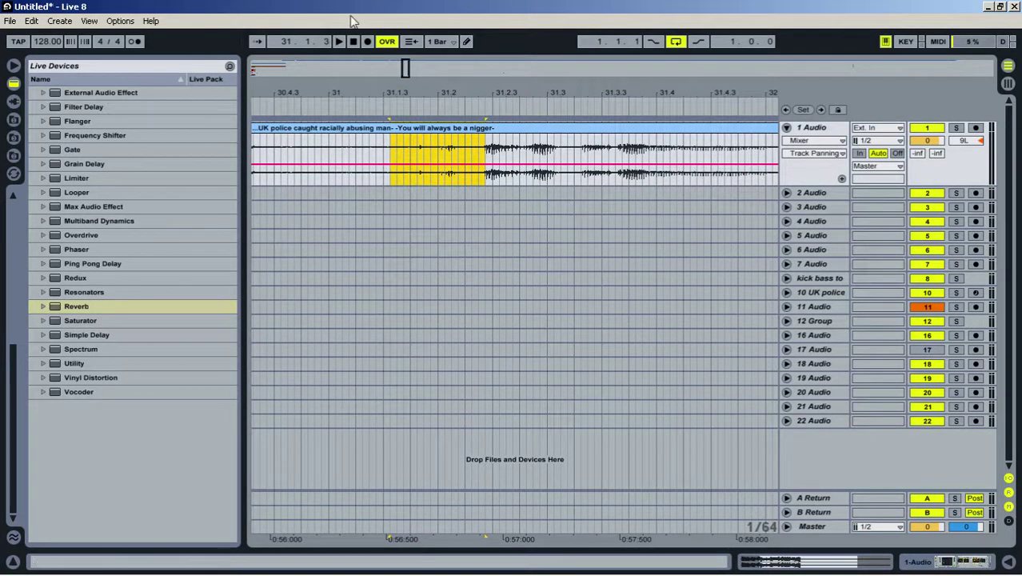
# Paste a copy of the selected passage from track 1 onto track 22 at 1.1.1
pyautogui.moveTo(407, 95); pyautogui.dragTo(610, 99)
pyautogui.moveTo(504, 92); pyautogui.dragTo(255, 87)
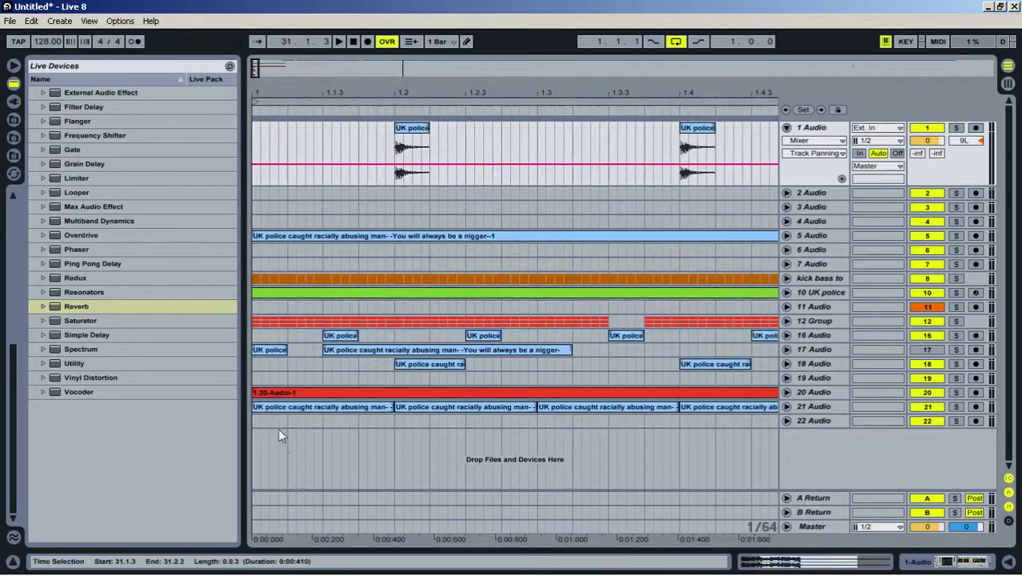
pyautogui.click(252, 422)
pyautogui.hotkey('ctrl', 'v')
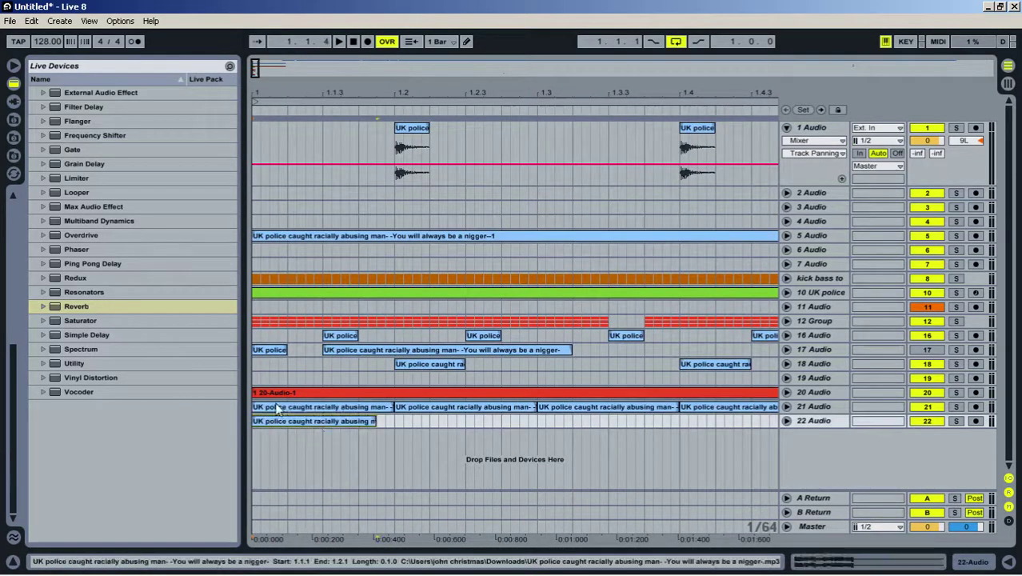
# Unfold track 22 and solo it to audition the pasted snippet in bar 1
pyautogui.click(787, 421)
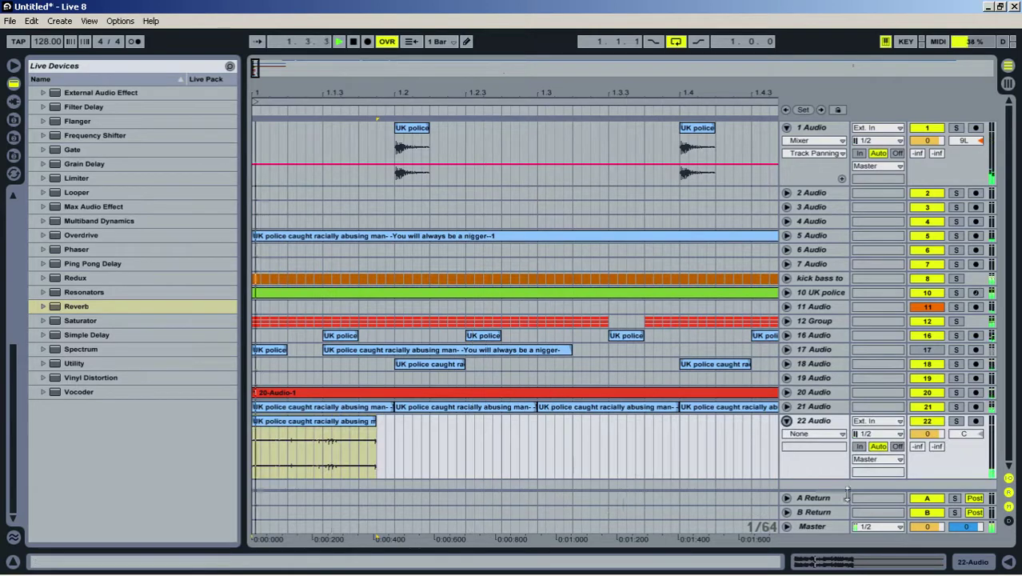
pyautogui.press('space')
pyautogui.click(958, 421)
pyautogui.press('space')
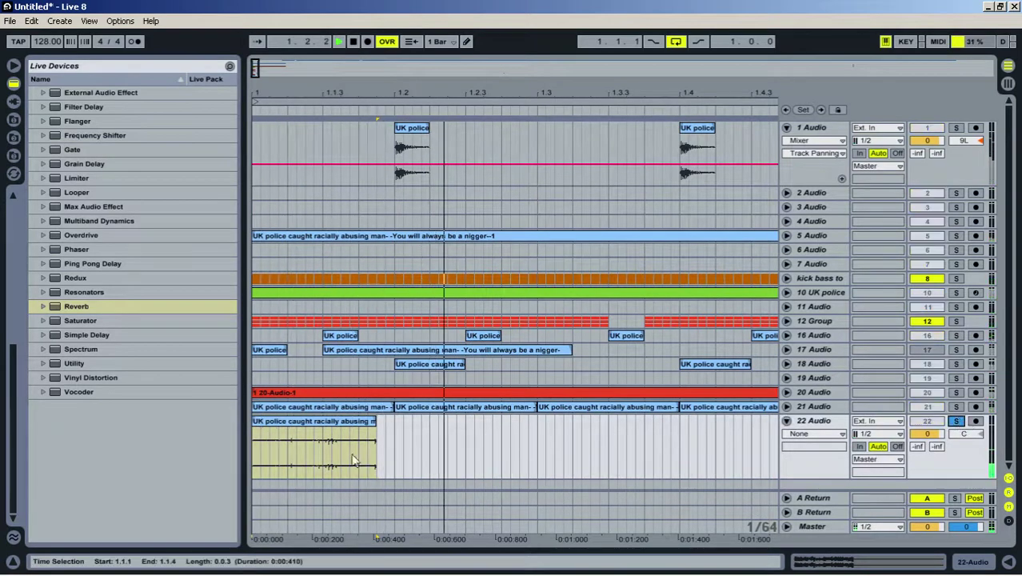
pyautogui.press('space')
pyautogui.press('space')
pyautogui.moveTo(254, 422)
pyautogui.mouseDown()
pyautogui.moveTo(349, 434)
pyautogui.moveTo(256, 428)
pyautogui.mouseUp()
pyautogui.press('space')
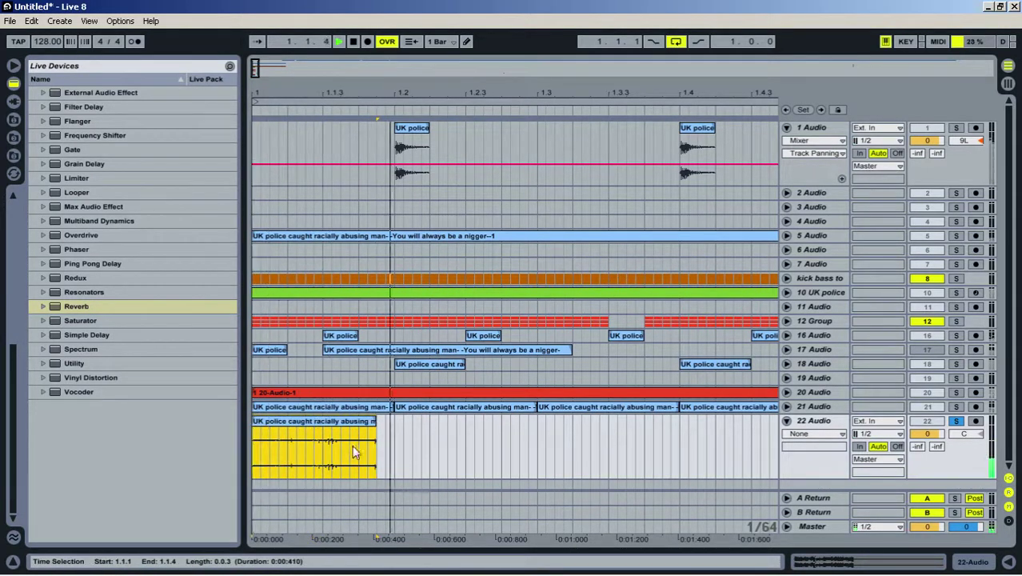
# Move the last sixteenth of track 22's snippet to track 19 at 1.1.3, then hear it with all tracks unsoloed and unfold track 16
pyautogui.moveTo(342, 443); pyautogui.dragTo(350, 377)
pyautogui.press('space')
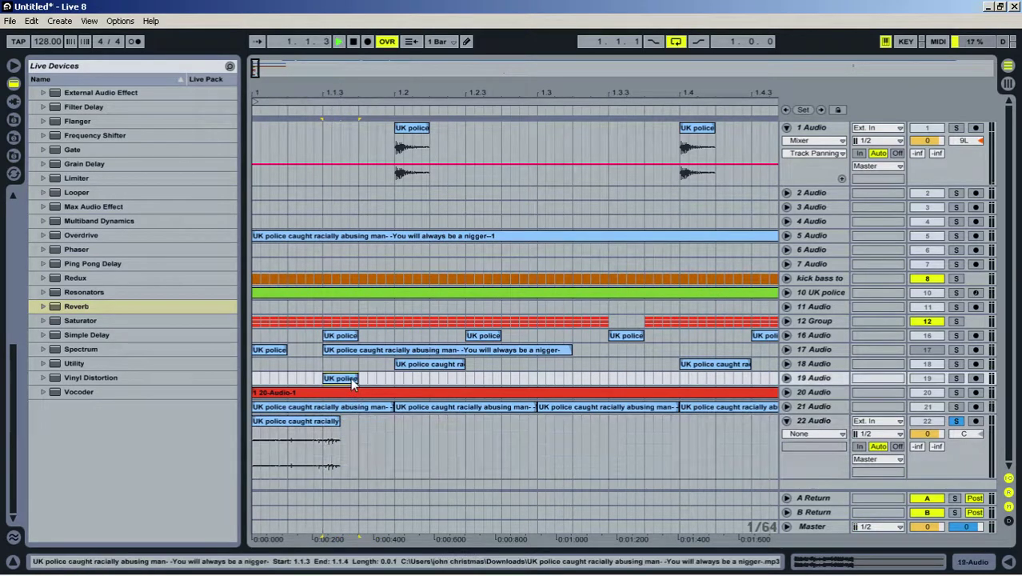
pyautogui.click(958, 378)
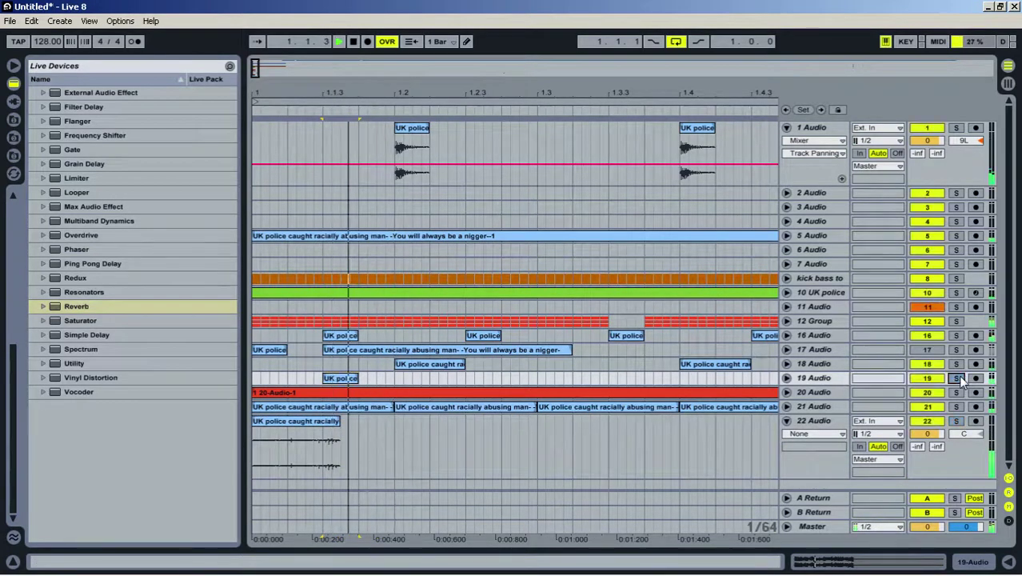
pyautogui.click(787, 335)
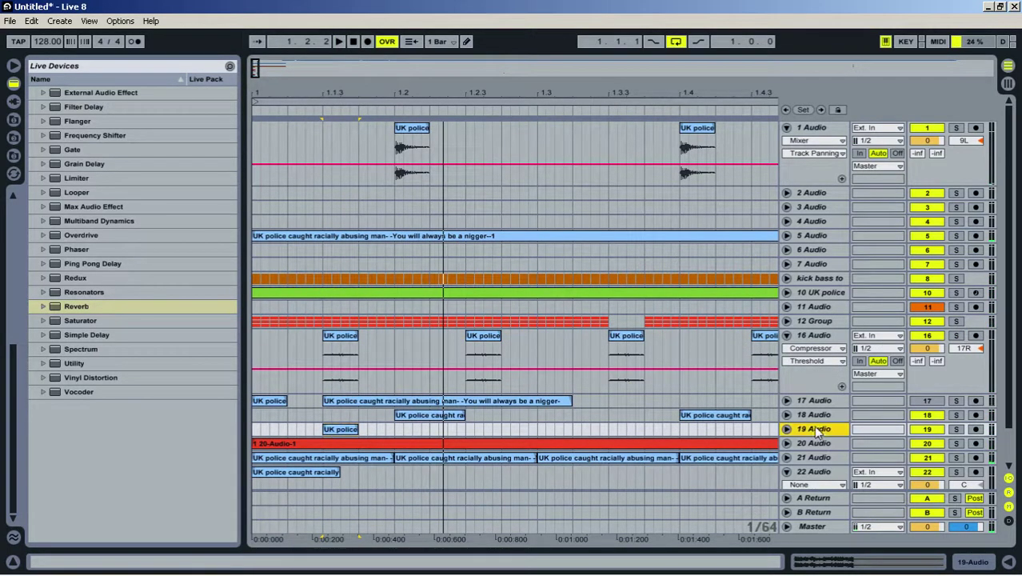
# Move track 19 above track 17 and copy its 1.1.3 snippet to 1.2.3, 1.3.3 and 1.4.3
pyautogui.moveTo(817, 430); pyautogui.dragTo(828, 402)
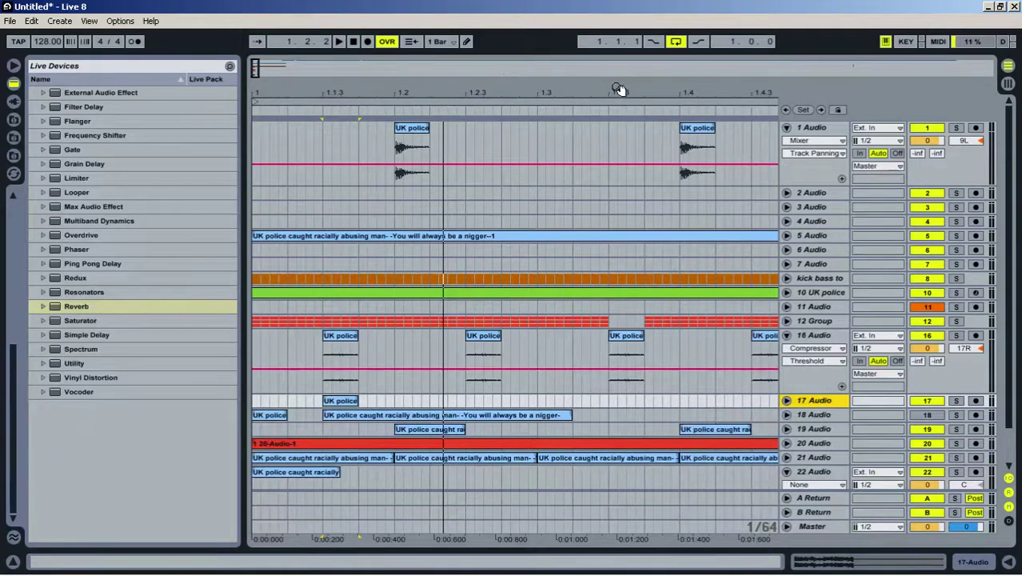
pyautogui.moveTo(617, 88)
pyautogui.mouseDown()
pyautogui.moveTo(619, 24)
pyautogui.moveTo(620, 88)
pyautogui.mouseUp()
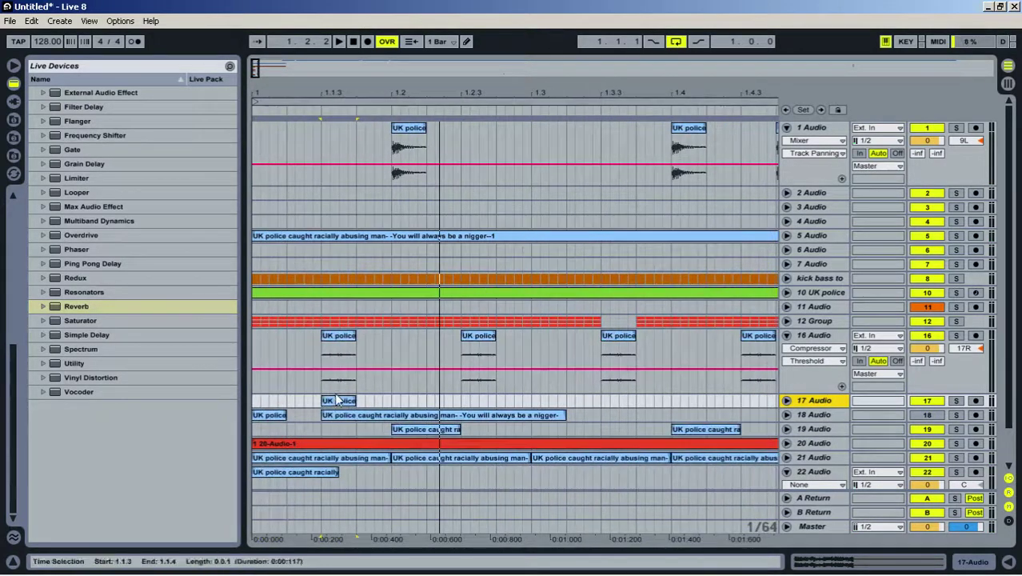
pyautogui.moveTo(339, 400); pyautogui.dragTo(478, 399)
pyautogui.moveTo(478, 399); pyautogui.dragTo(516, 402)
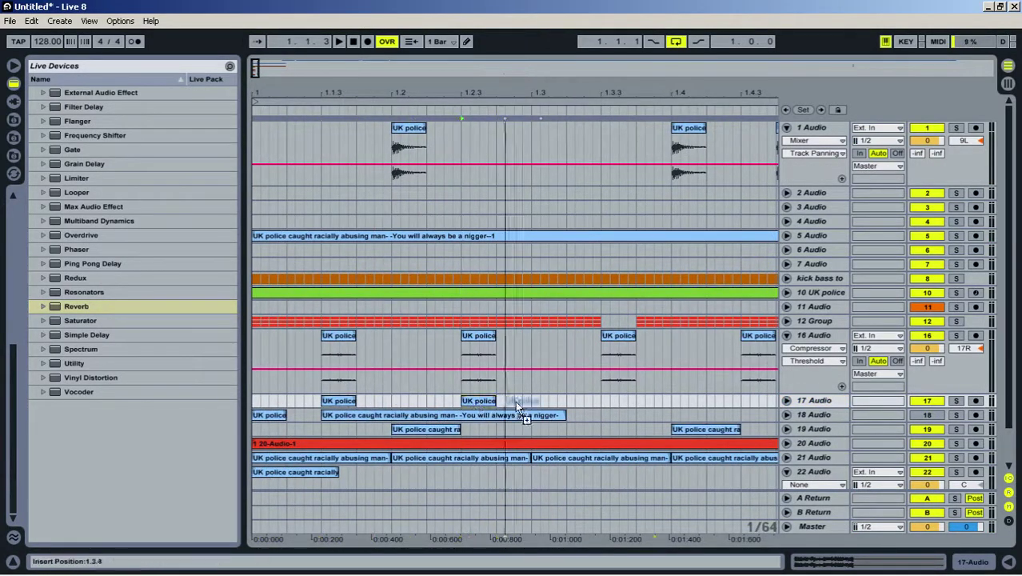
pyautogui.moveTo(612, 399); pyautogui.dragTo(756, 402)
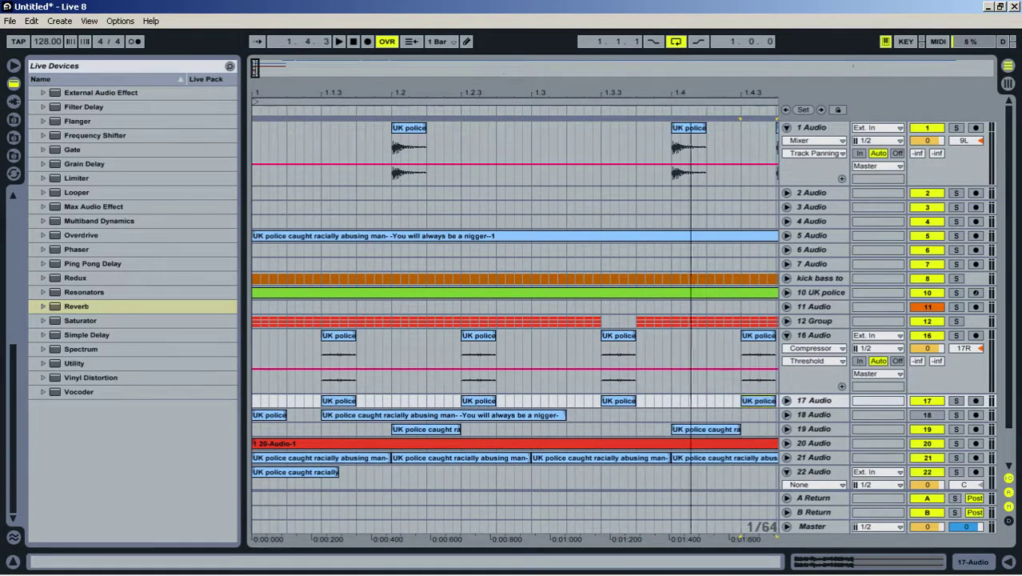
# Solo the new track 17 and add an Overdrive centred at 1.11 kHz followed by a Reverb
pyautogui.moveTo(680, 93); pyautogui.dragTo(529, 94)
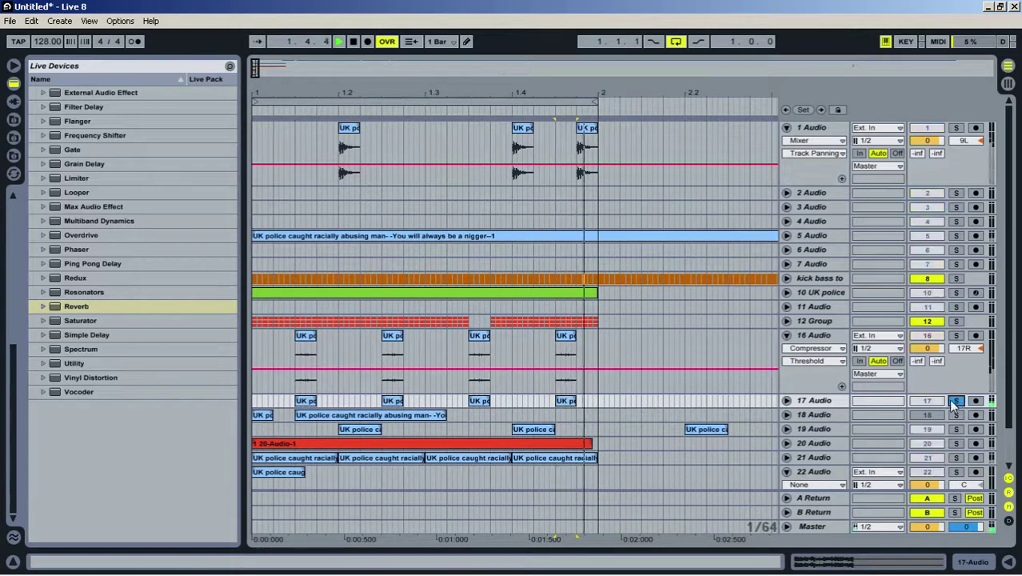
pyautogui.doubleClick(826, 399)
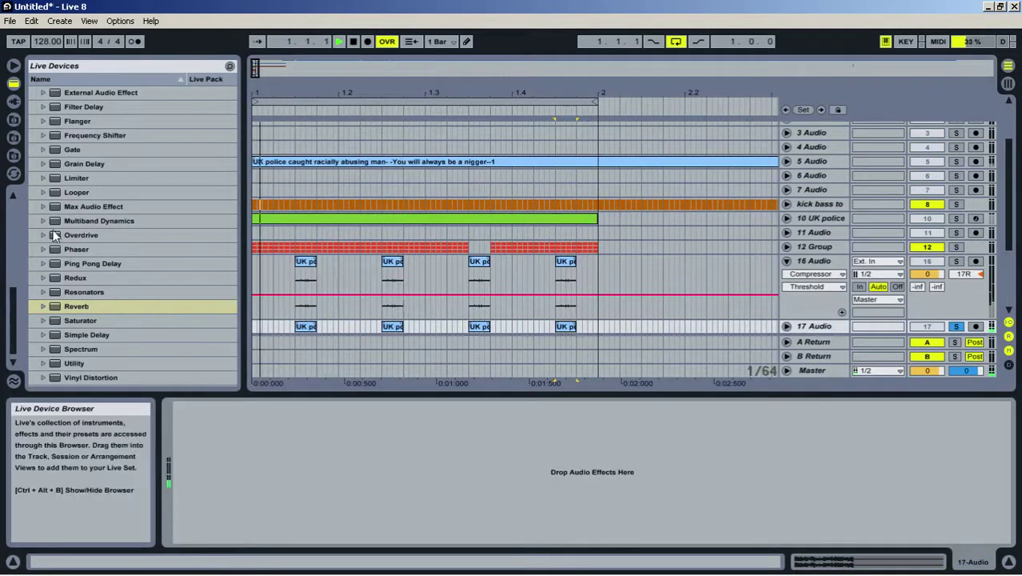
pyautogui.moveTo(52, 230); pyautogui.dragTo(308, 469)
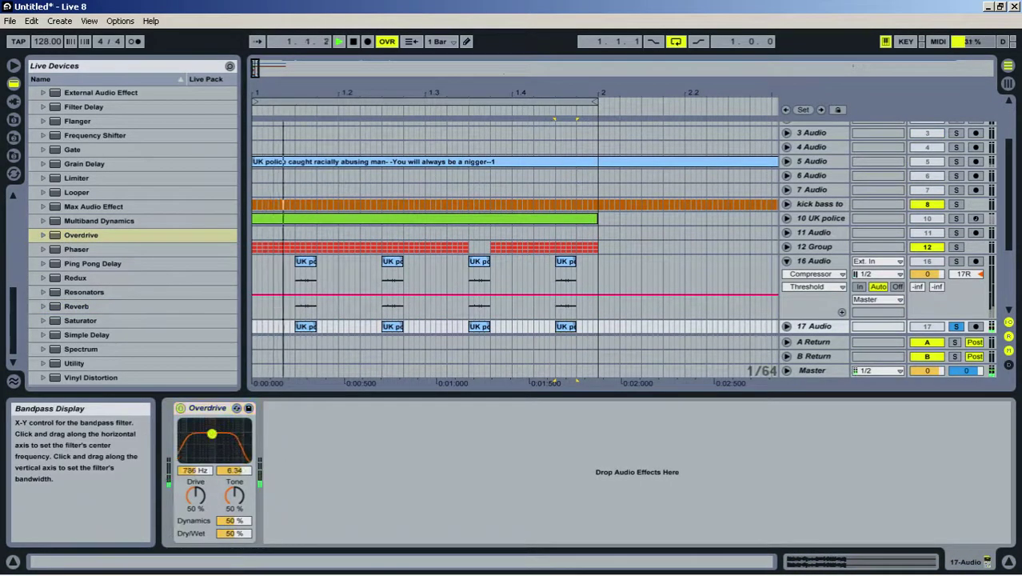
pyautogui.moveTo(111, 310); pyautogui.dragTo(376, 494)
# Set track 17's Reverb to High quality, 26% dry/wet, low cut only at 18.0 kHz, shape 0.69, size 500, stereo 120 and chorus off
pyautogui.click(414, 444)
pyautogui.click(412, 473)
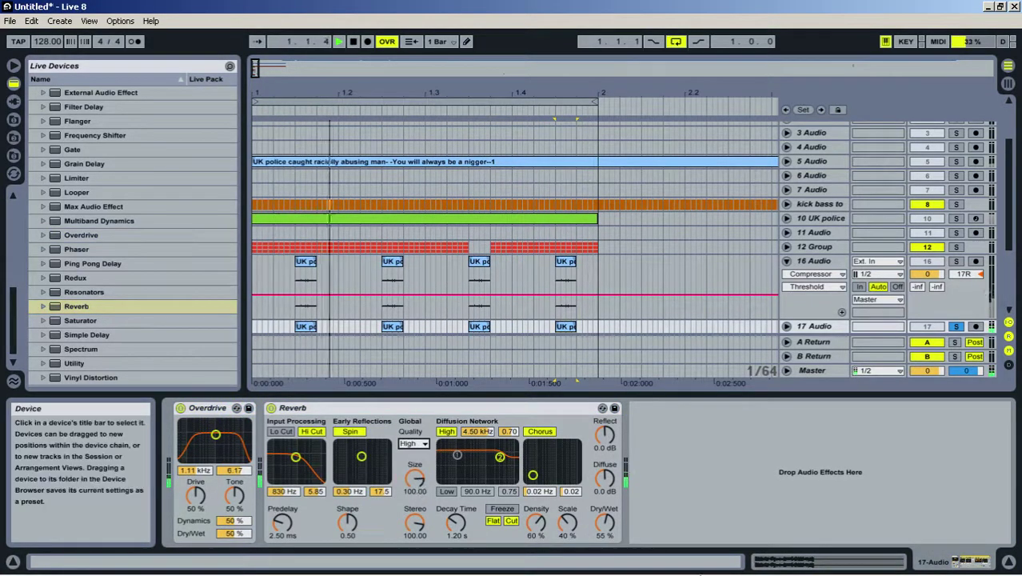
pyautogui.moveTo(604, 524); pyautogui.dragTo(592, 507)
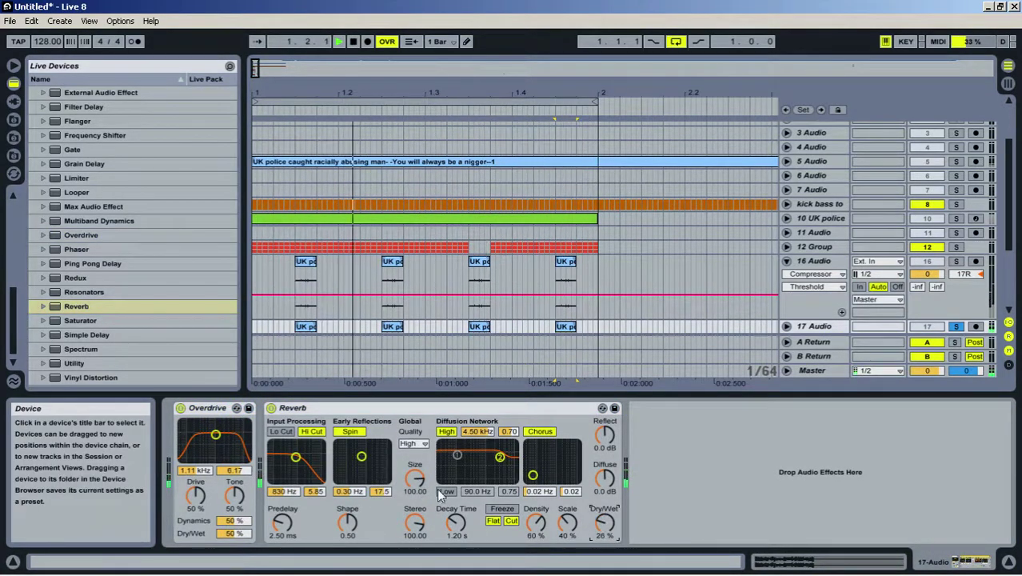
pyautogui.click(303, 432)
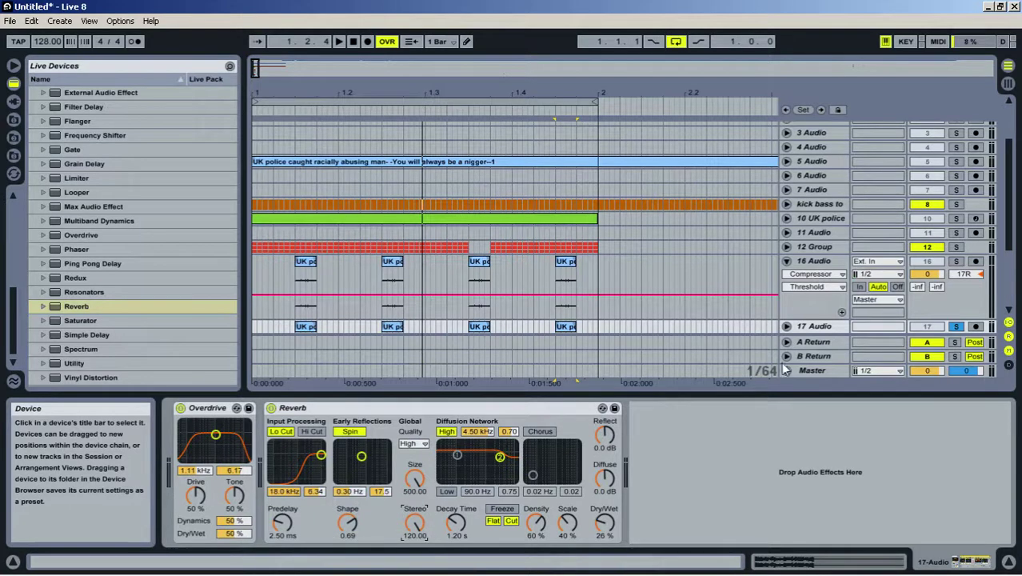
# Unsolo track 17 to hear the full mix, and solo track 22 to audition its snippet
pyautogui.moveTo(760, 394); pyautogui.dragTo(660, 535)
pyautogui.press('space')
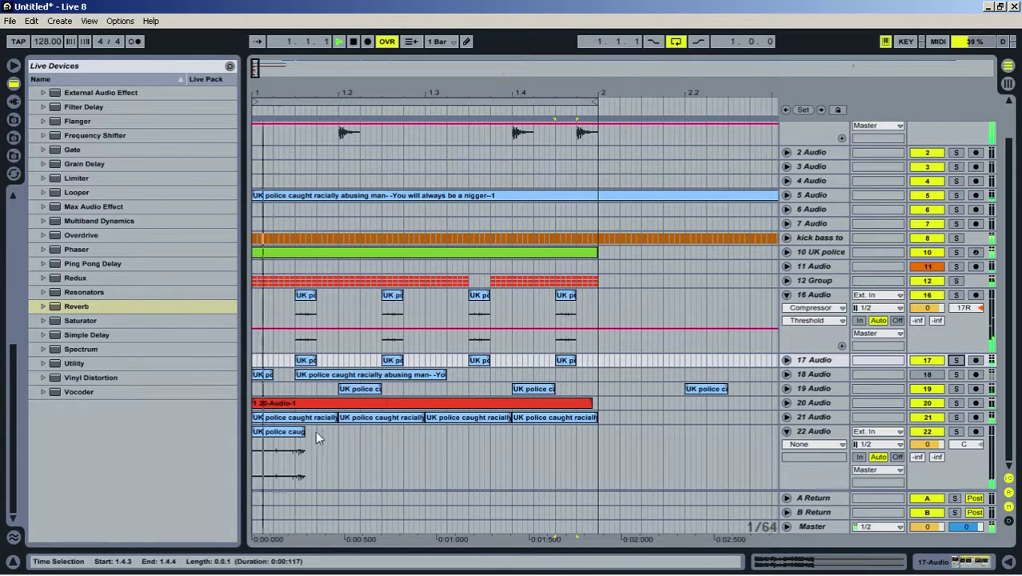
pyautogui.click(957, 432)
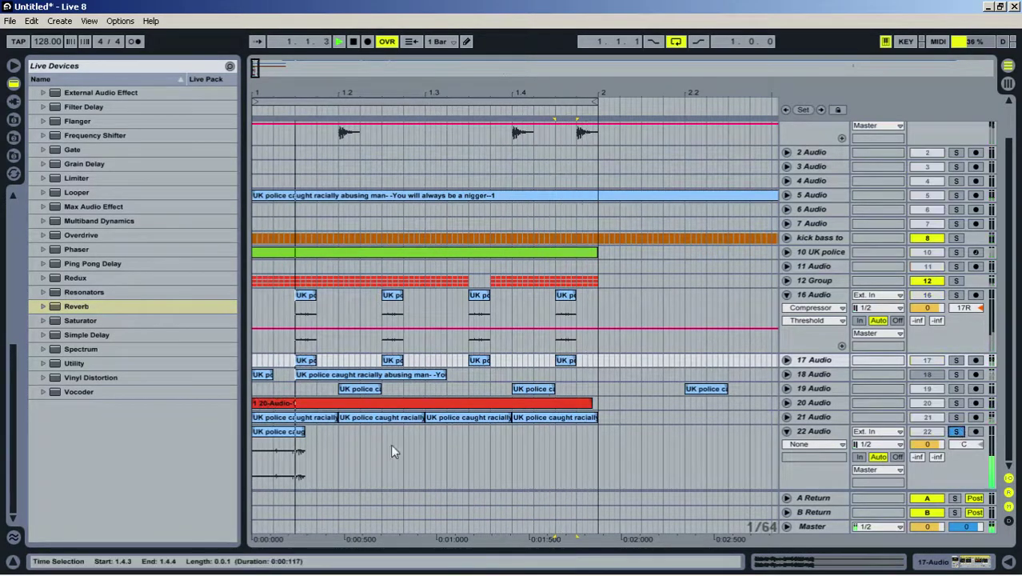
pyautogui.press('space')
# Isolate the short 1/64 hit at 1.1.2 on track 22, deleting the rest of the snippet, and audition it
pyautogui.click(269, 448)
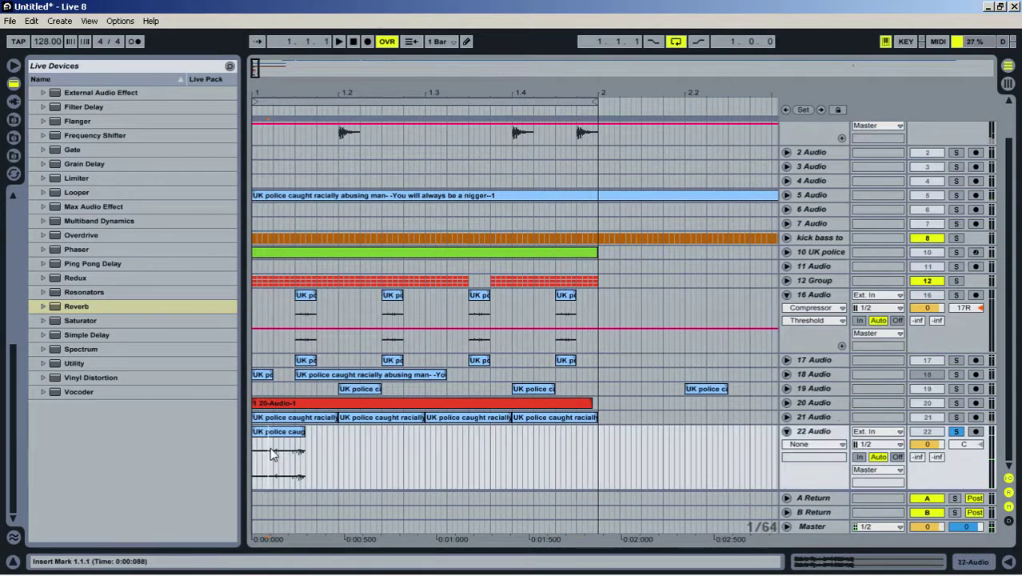
pyautogui.click(274, 452)
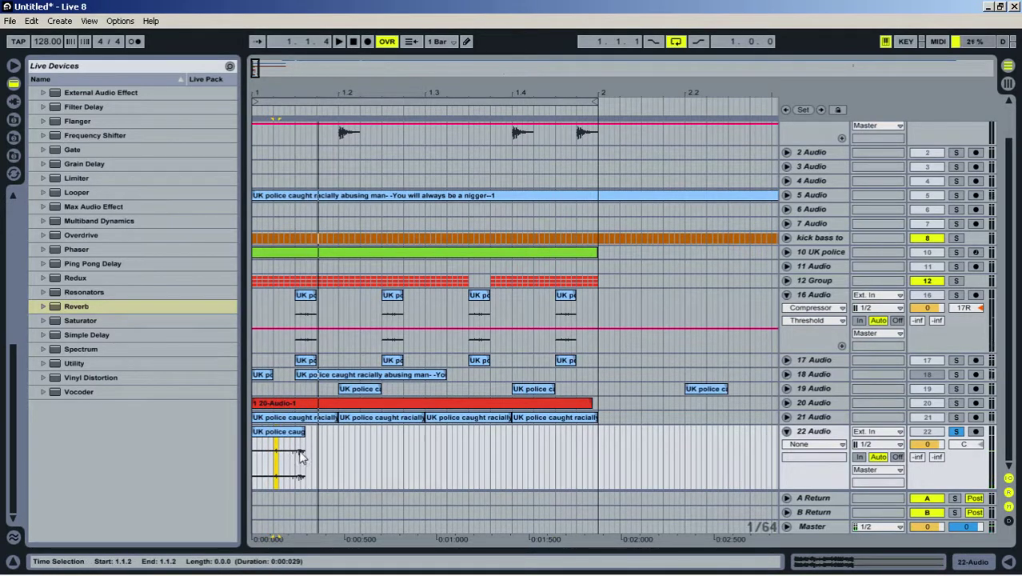
pyautogui.hotkey('ctrl', 'e')
pyautogui.click(296, 432)
pyautogui.press('Delete')
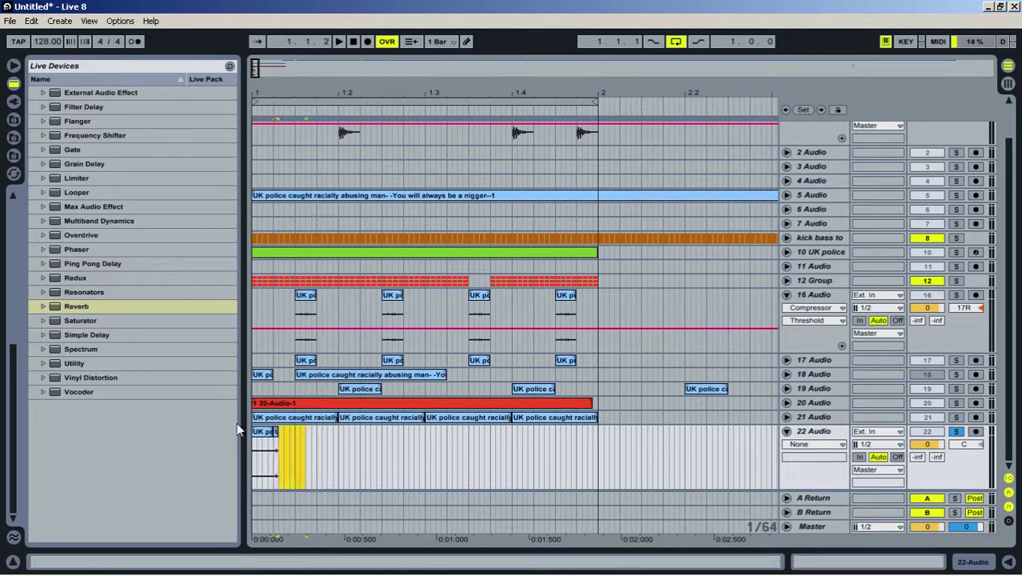
pyautogui.click(265, 432)
pyautogui.press('Delete')
pyautogui.click(276, 432)
pyautogui.press('space')
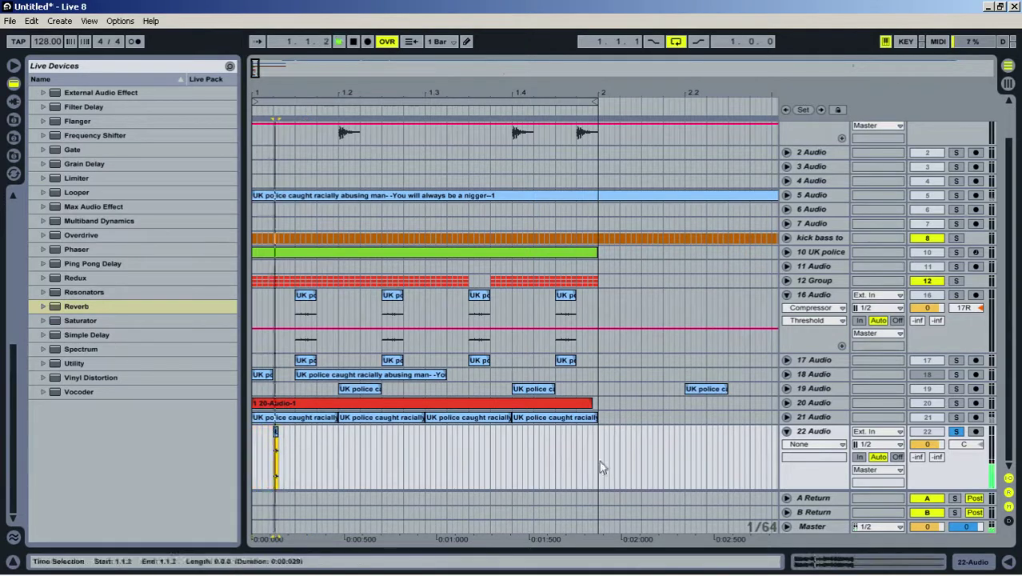
# Add an Overdrive to track 22 with its filter centred at 3.34 kHz and bandwidth 6.88
pyautogui.doubleClick(839, 429)
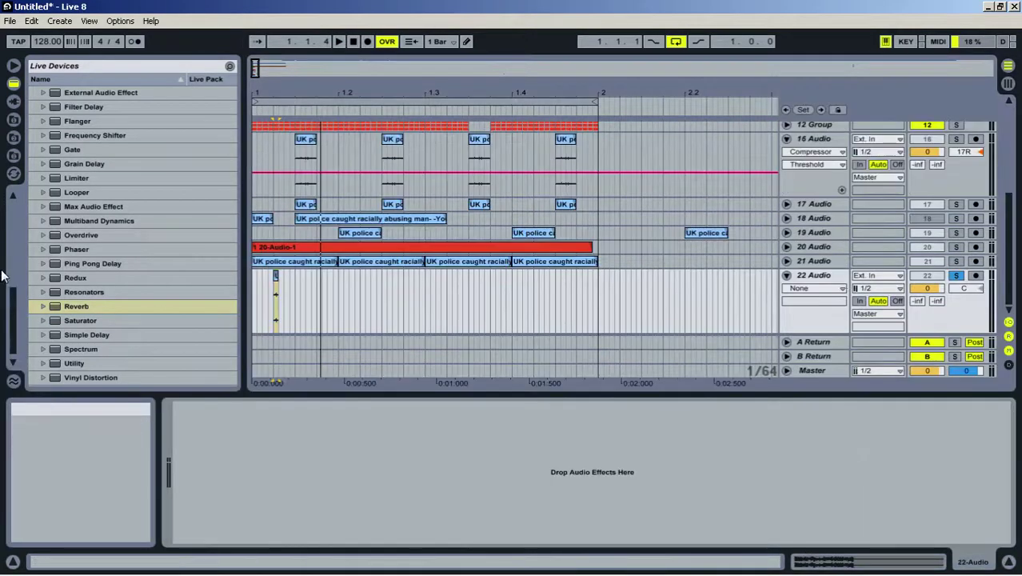
pyautogui.click(87, 236)
pyautogui.doubleClick(88, 236)
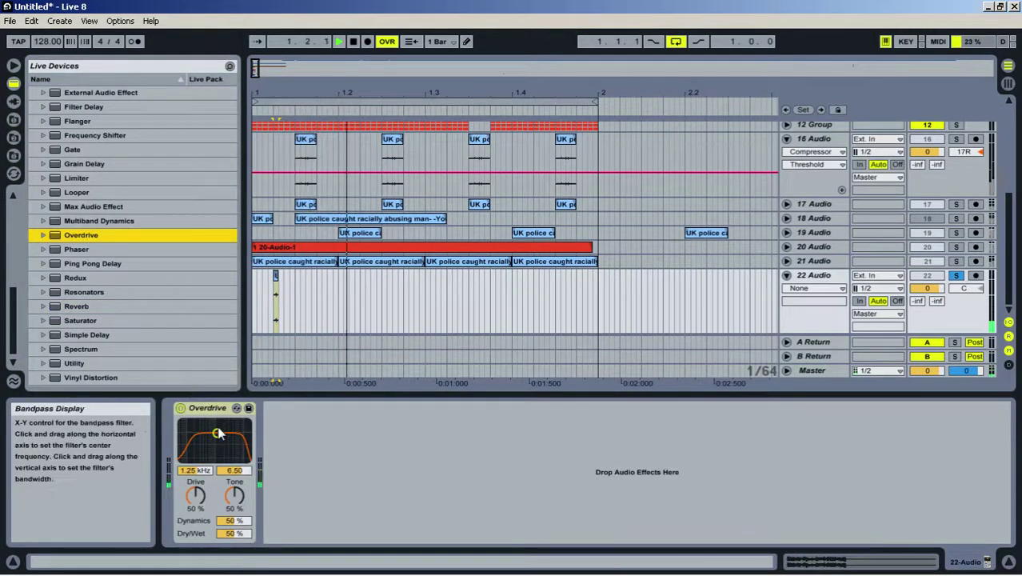
# Add a Reverb to track 22 at High quality, with high cut off and low cut on at 3.02 kHz
pyautogui.scroll(3, 116, 222)
pyautogui.scroll(4, 115, 200)
pyautogui.scroll(-7, 131, 324)
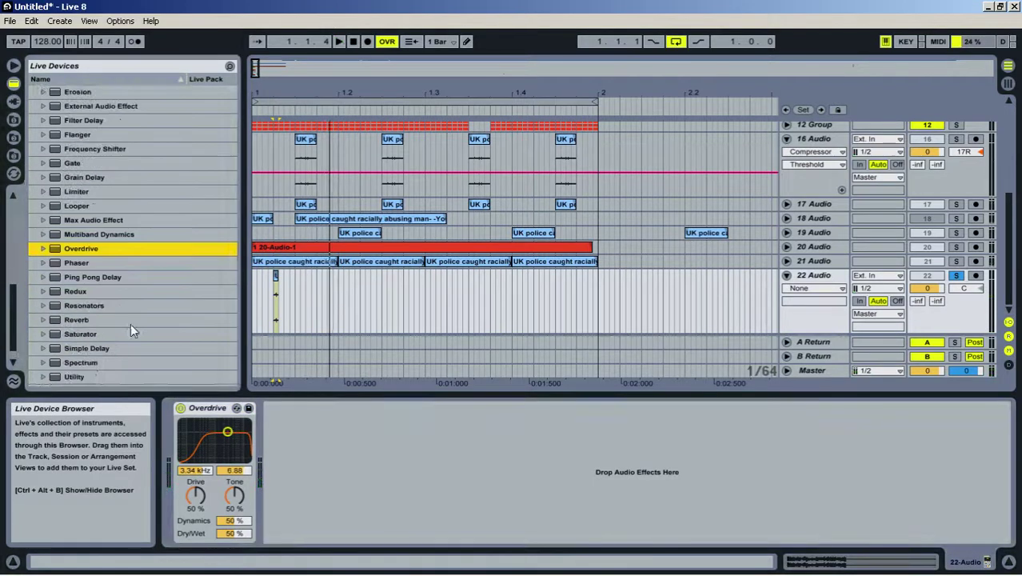
pyautogui.click(85, 305)
pyautogui.moveTo(270, 453); pyautogui.dragTo(288, 456)
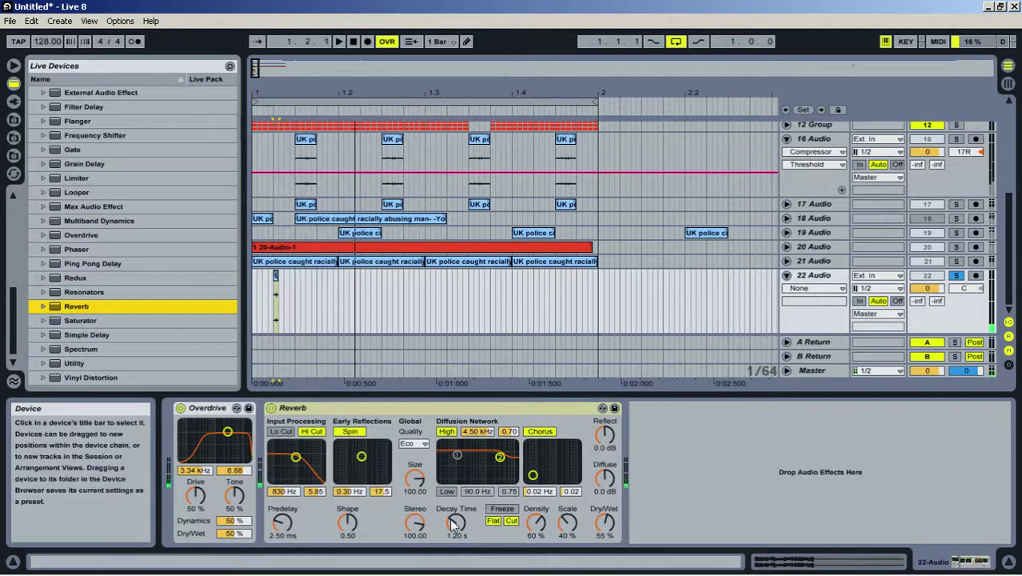
pyautogui.click(415, 444)
pyautogui.click(412, 482)
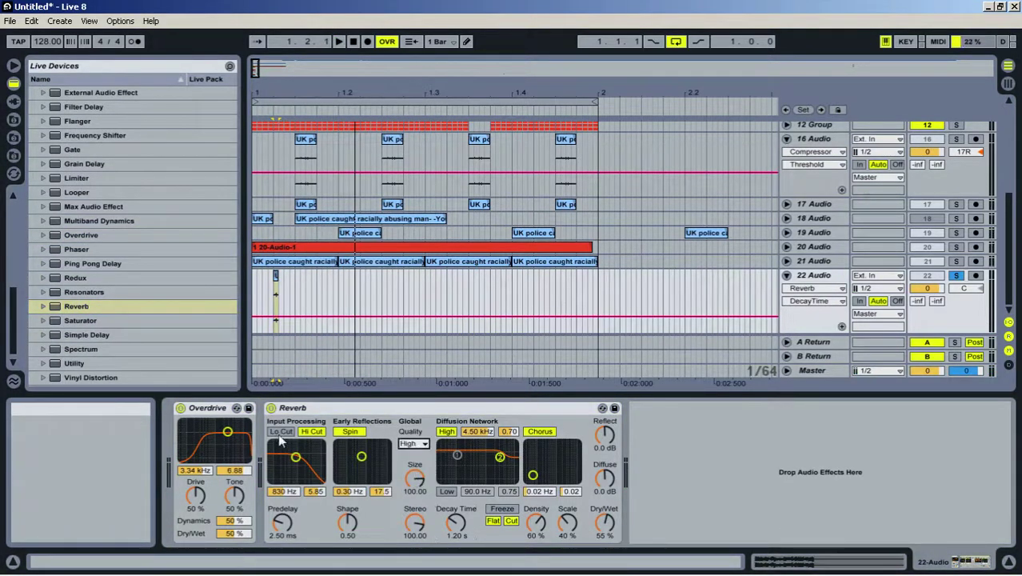
pyautogui.click(279, 433)
pyautogui.click(313, 431)
pyautogui.moveTo(295, 459); pyautogui.dragTo(307, 455)
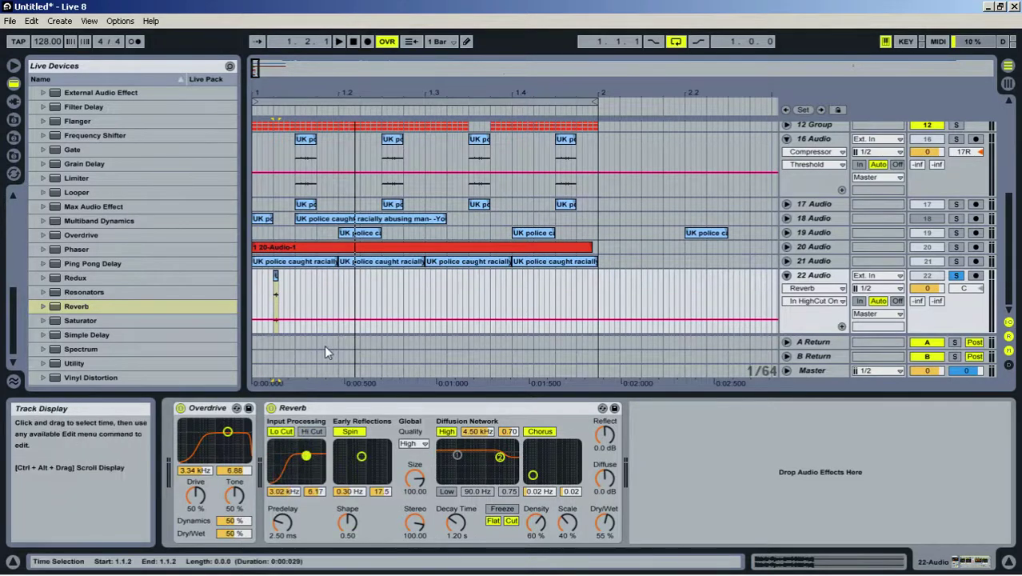
# Set the grid to 1/8, duplicate track 22's 1.1.1 to 1.1.3 section across bar 1, and play it back
pyautogui.rightClick(318, 292)
pyautogui.click(344, 451)
pyautogui.moveTo(338, 297); pyautogui.dragTo(244, 298)
pyautogui.rightClick(311, 295)
pyautogui.click(381, 541)
pyautogui.hotkey('ctrl', 'd')
pyautogui.hotkey('ctrl', 'd')
pyautogui.hotkey('ctrl', 'd')
pyautogui.hotkey('ctrl', 'd')
pyautogui.hotkey('ctrl', 'd')
pyautogui.hotkey('ctrl', 'd')
pyautogui.hotkey('ctrl', 'd')
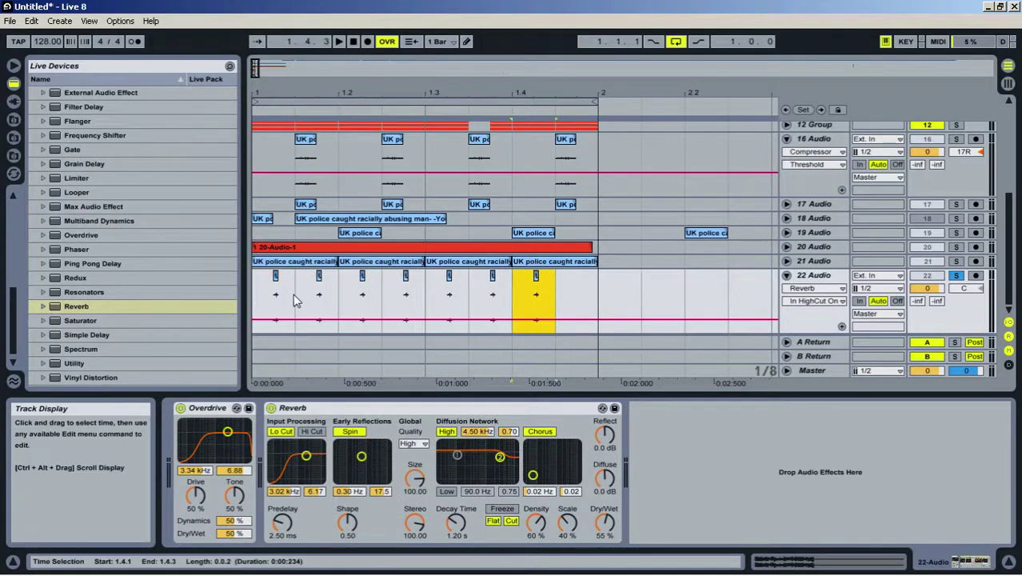
pyautogui.click(264, 298)
pyautogui.press('space')
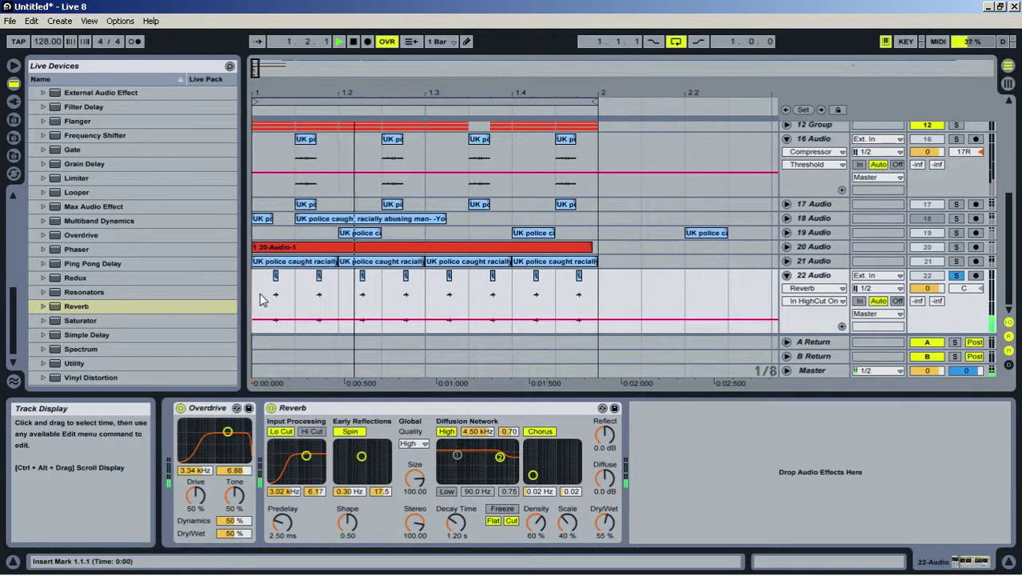
# Set the grid to 1/32, shift track 22's second hit 1/32 later and its third to 1.2.3, and audition the rhythm
pyautogui.rightClick(337, 302)
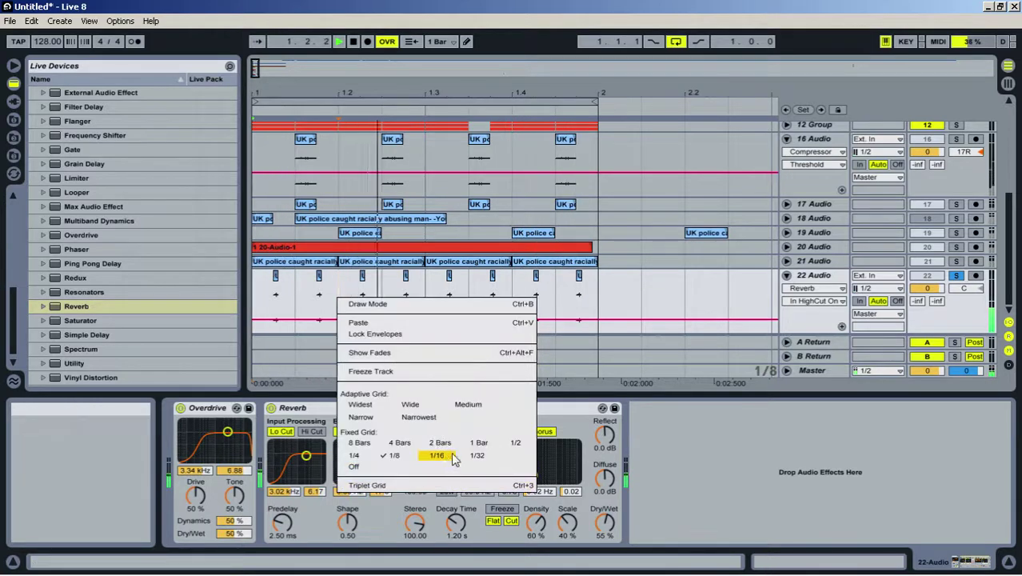
pyautogui.click(434, 385)
pyautogui.moveTo(319, 277); pyautogui.dragTo(381, 292)
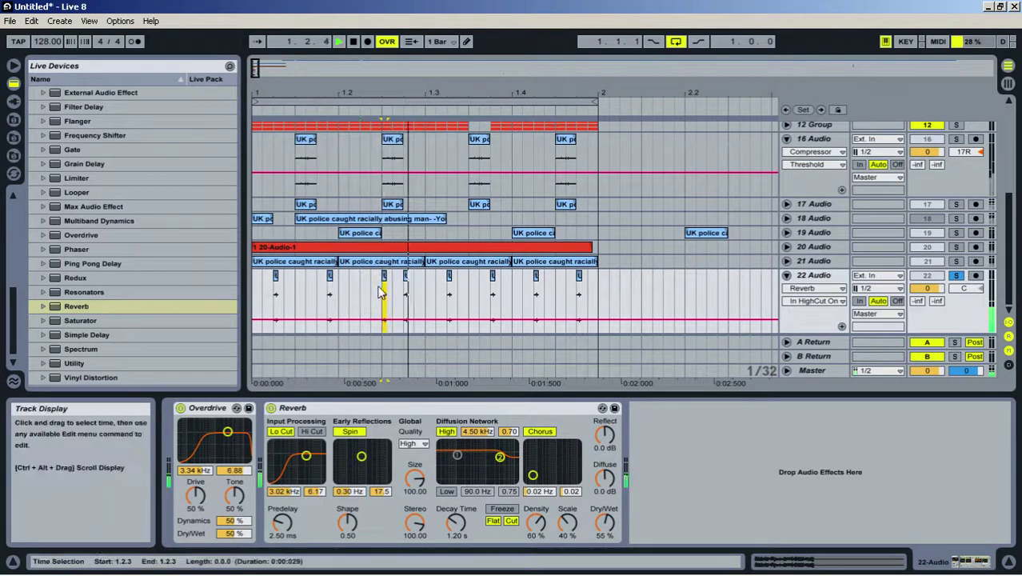
pyautogui.click(255, 287)
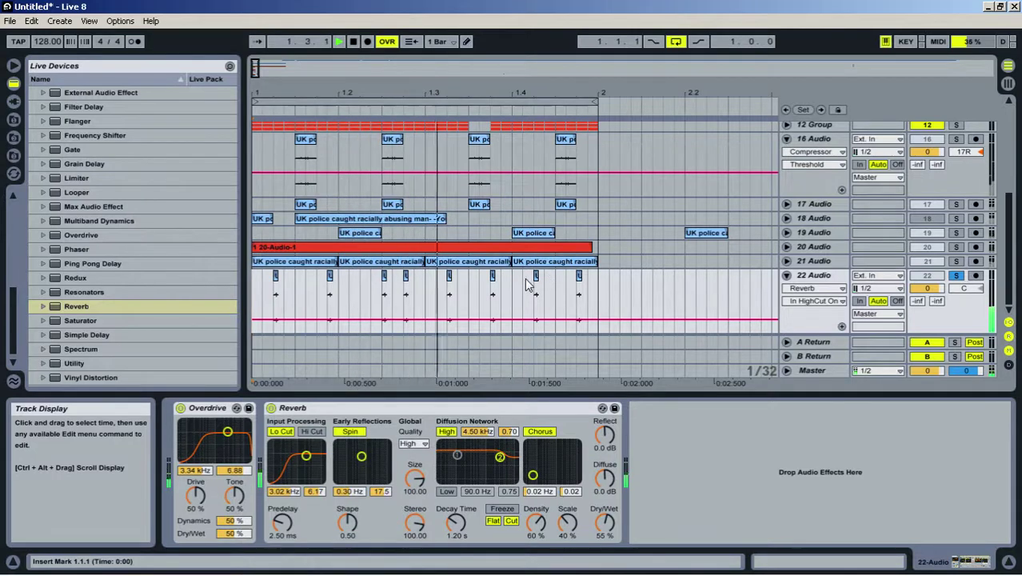
pyautogui.press('space')
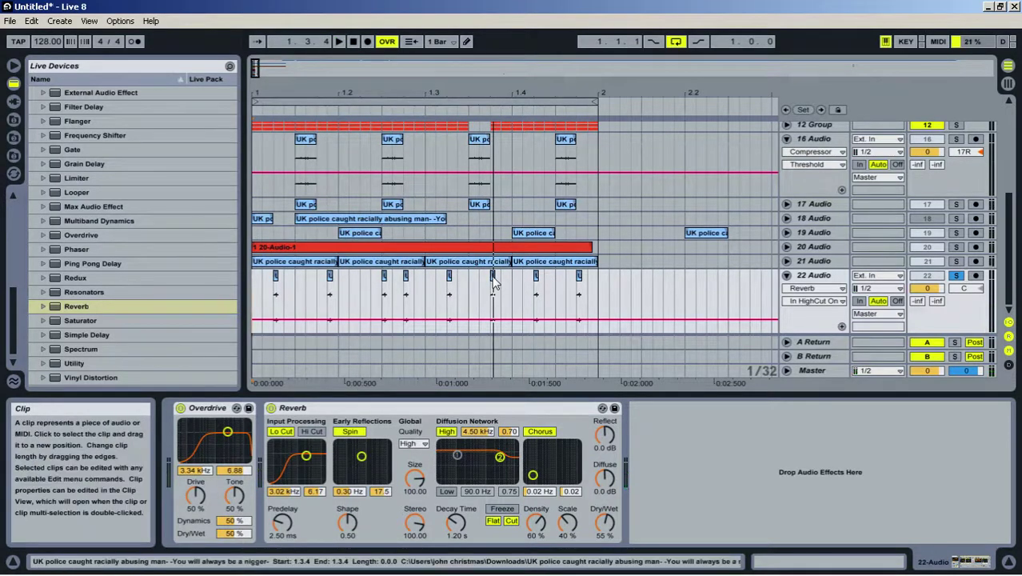
# Try track 22's sixth hit 1/32 later, audition it, and return it to the start of 1.3.4
pyautogui.moveTo(496, 278); pyautogui.dragTo(504, 282)
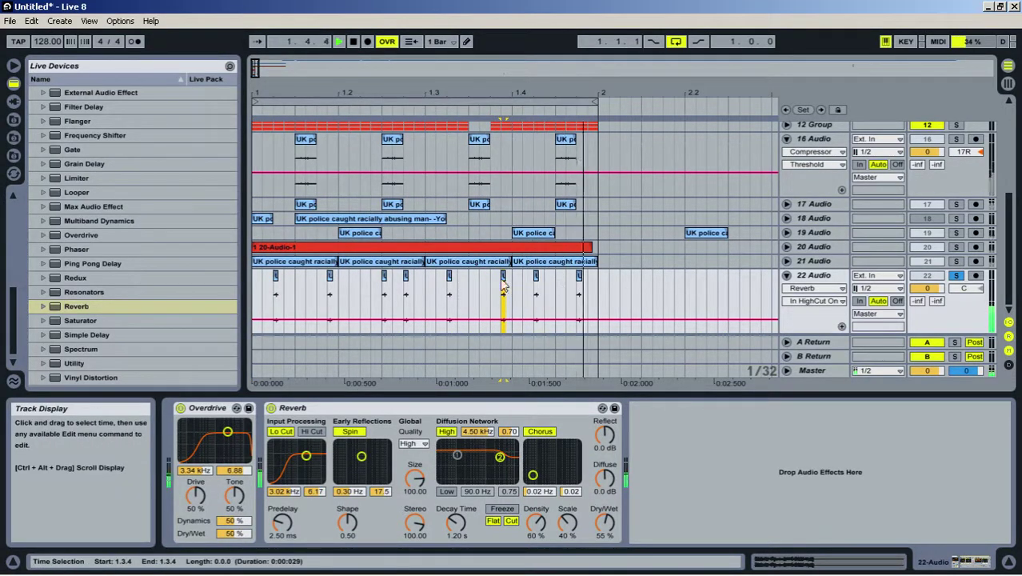
pyautogui.click(271, 265)
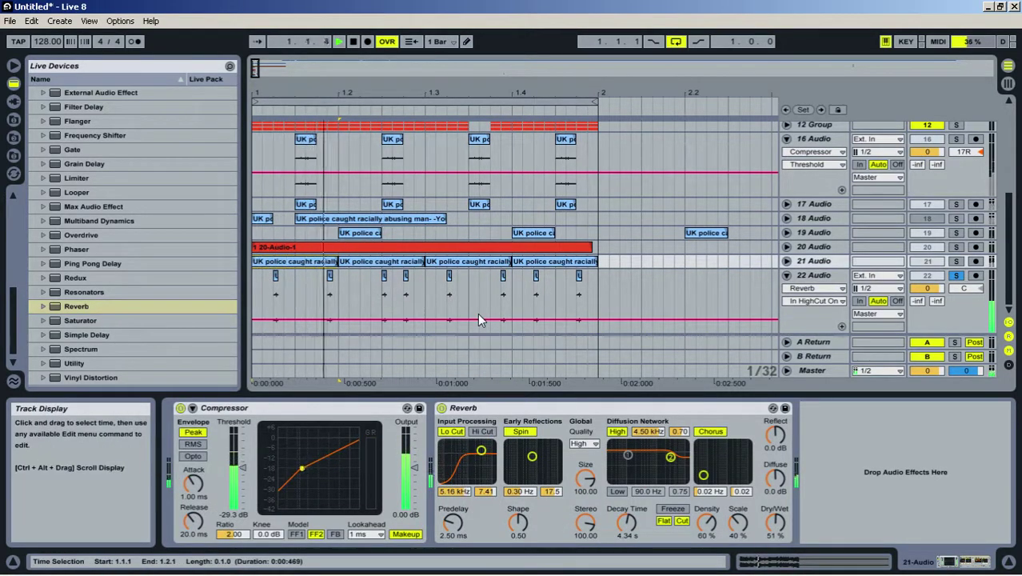
pyautogui.press('space')
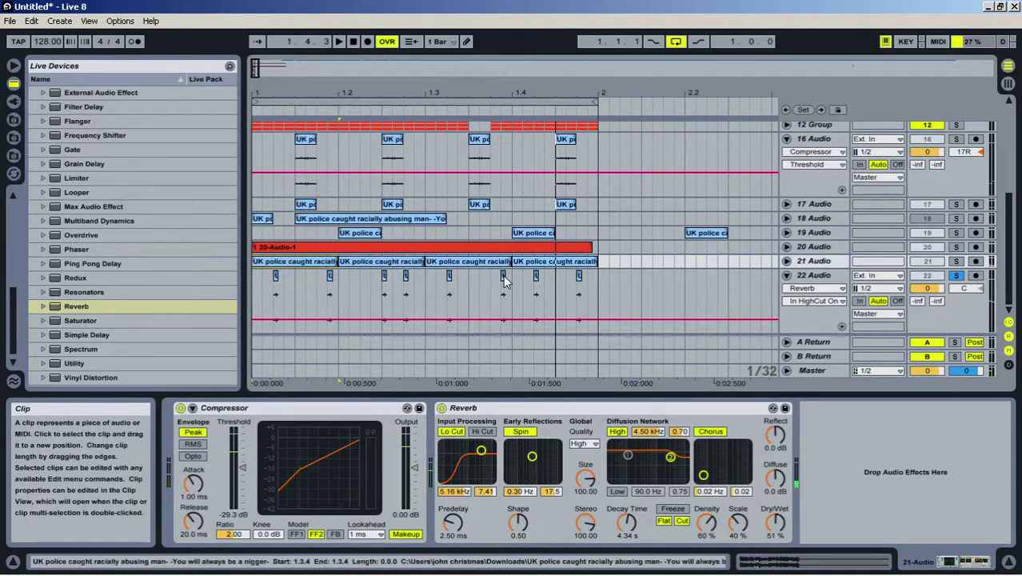
pyautogui.moveTo(503, 274); pyautogui.dragTo(493, 275)
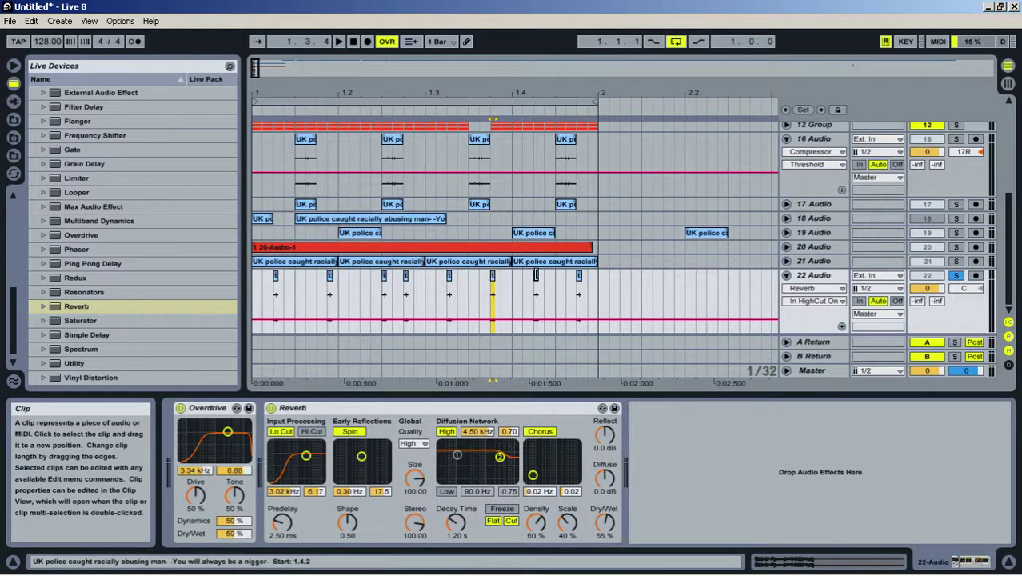
# Try track 22's seventh hit 1/32 after the sixth, audition it, and move the hit to 1.4.1
pyautogui.click(524, 282)
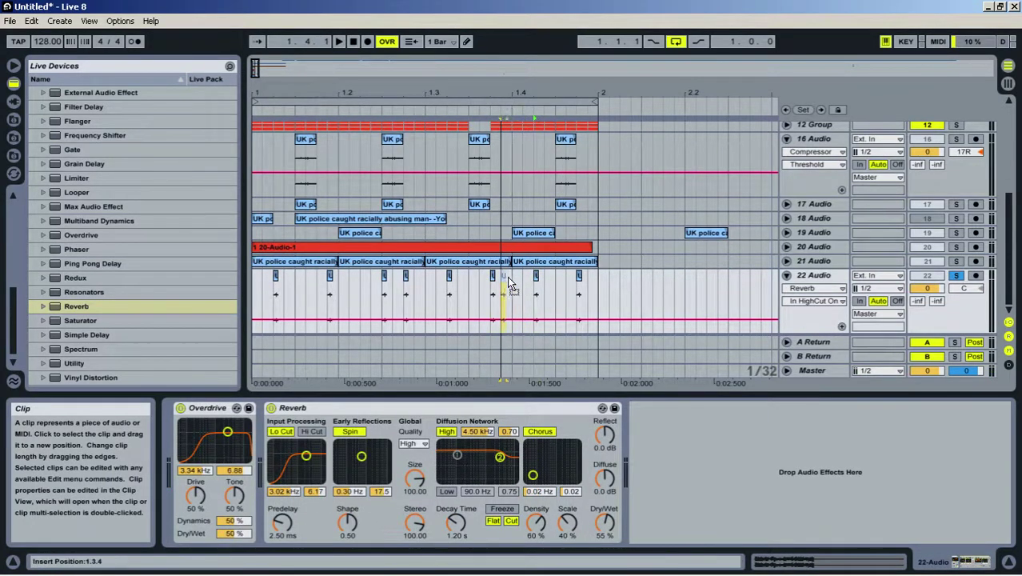
pyautogui.click(258, 284)
pyautogui.press('space')
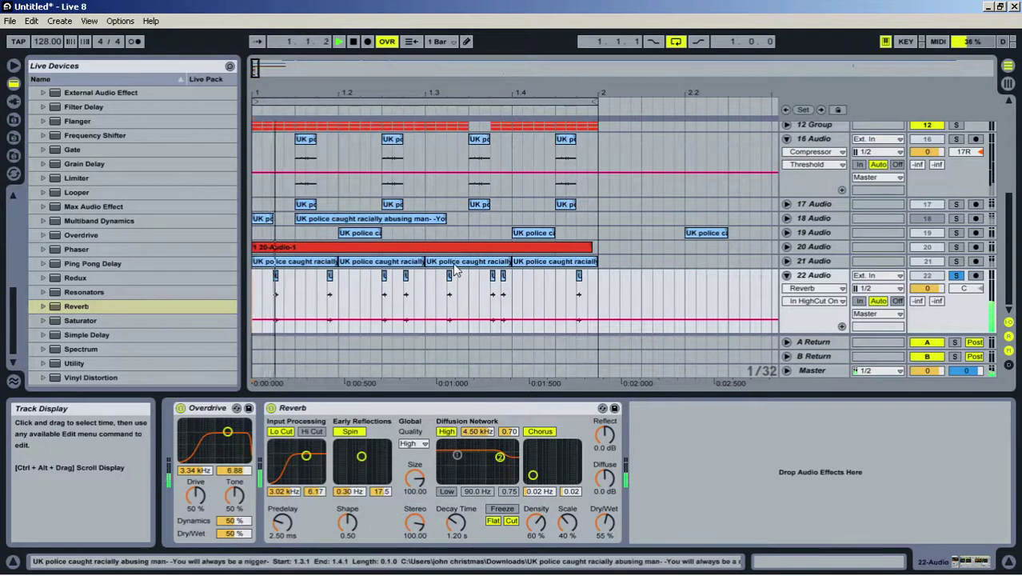
pyautogui.moveTo(504, 276); pyautogui.dragTo(514, 276)
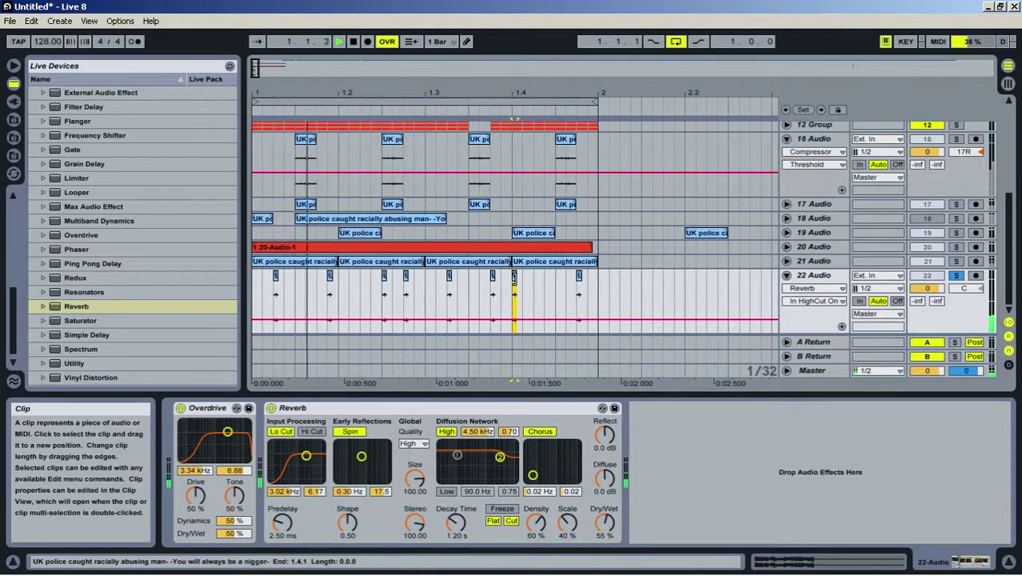
# Unsolo track 22 and add a Ping Pong Delay with its filter at 9.22 kHz, bandwidth 7.71 and Dry/Wet at 31%
pyautogui.click(506, 292)
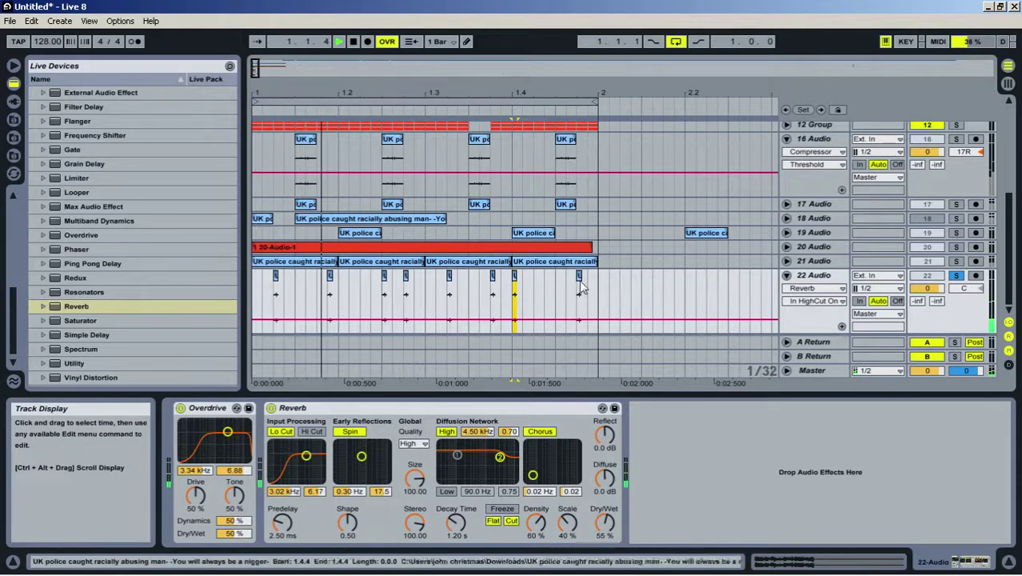
pyautogui.click(960, 276)
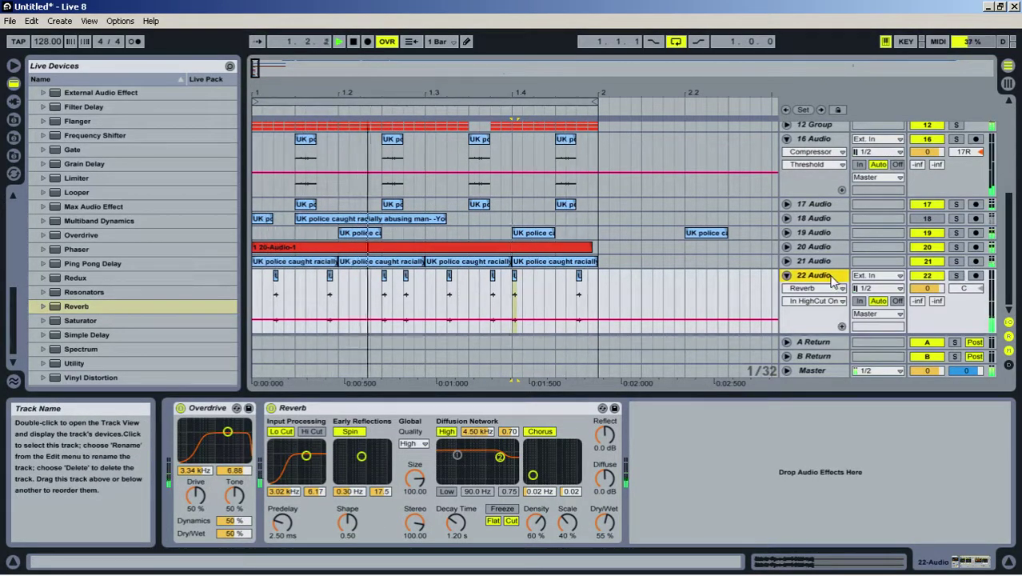
pyautogui.doubleClick(129, 264)
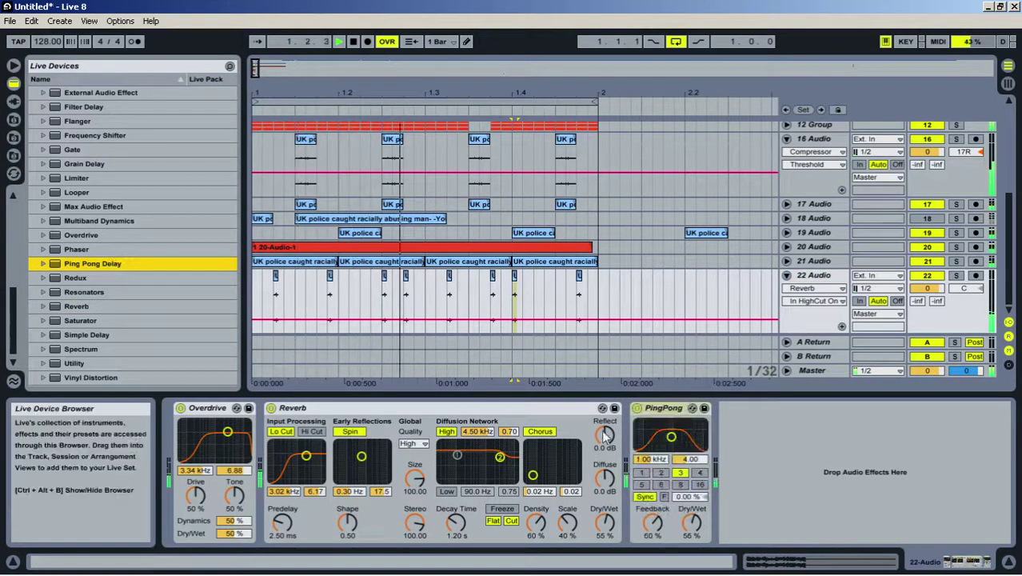
pyautogui.moveTo(671, 437); pyautogui.dragTo(694, 425)
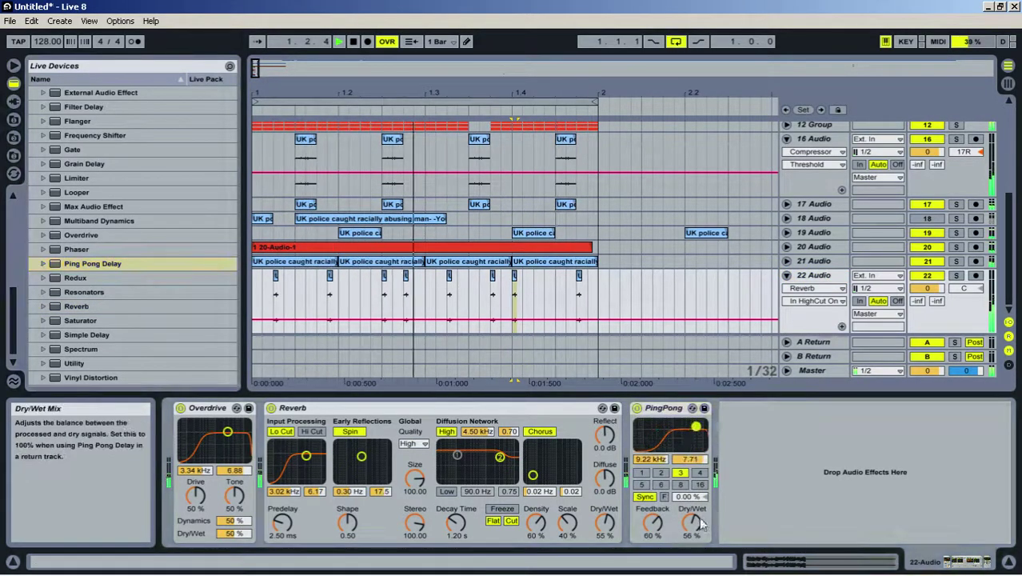
pyautogui.moveTo(691, 524); pyautogui.dragTo(691, 544)
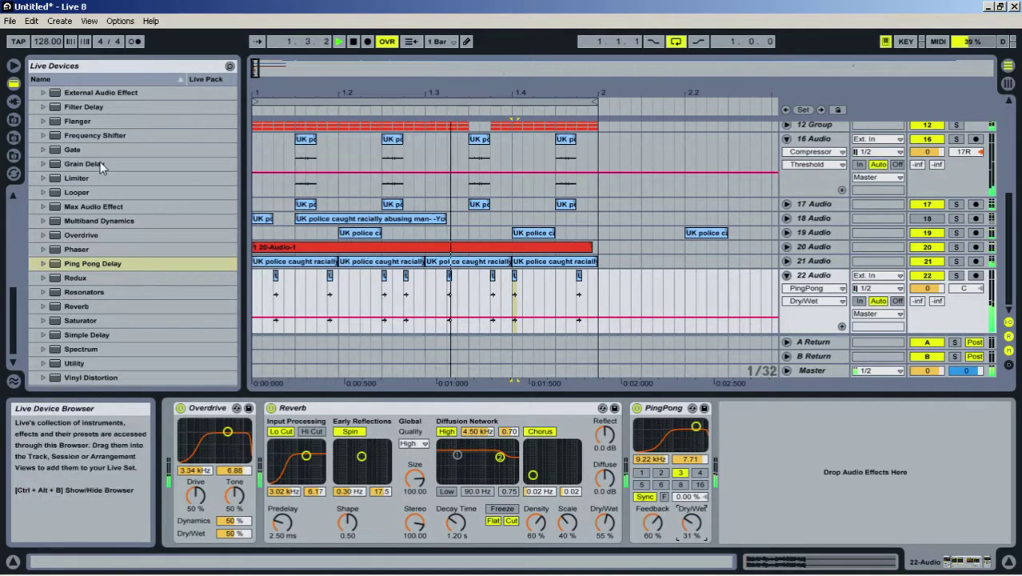
# Add a Compressor after track 22's PingPong, set threshold to -35.2 dB and output to -1.65 dB, and stop playback
pyautogui.scroll(3, 100, 162)
pyautogui.moveTo(95, 128); pyautogui.dragTo(819, 454)
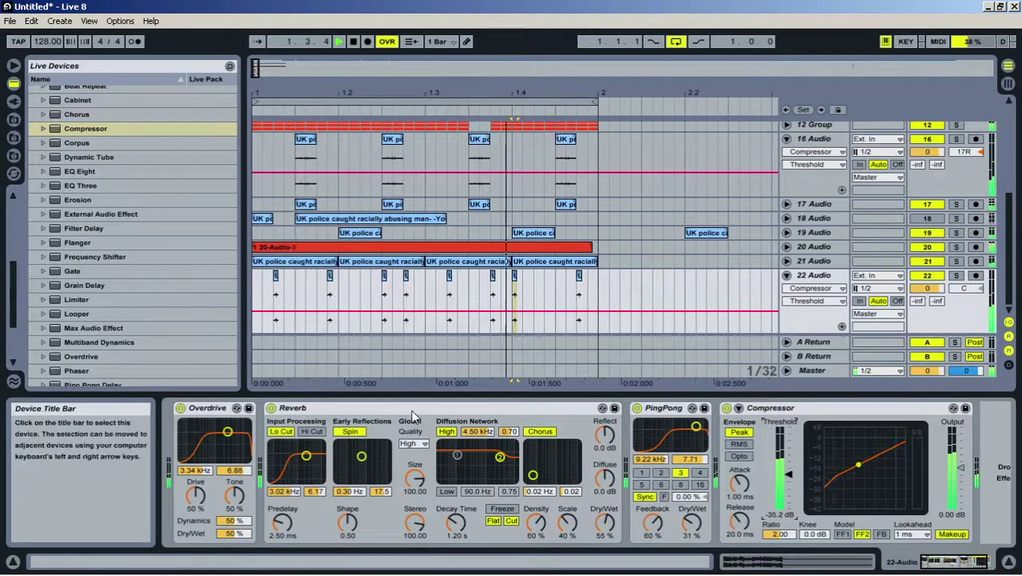
pyautogui.moveTo(960, 466); pyautogui.dragTo(960, 474)
pyautogui.press('space')
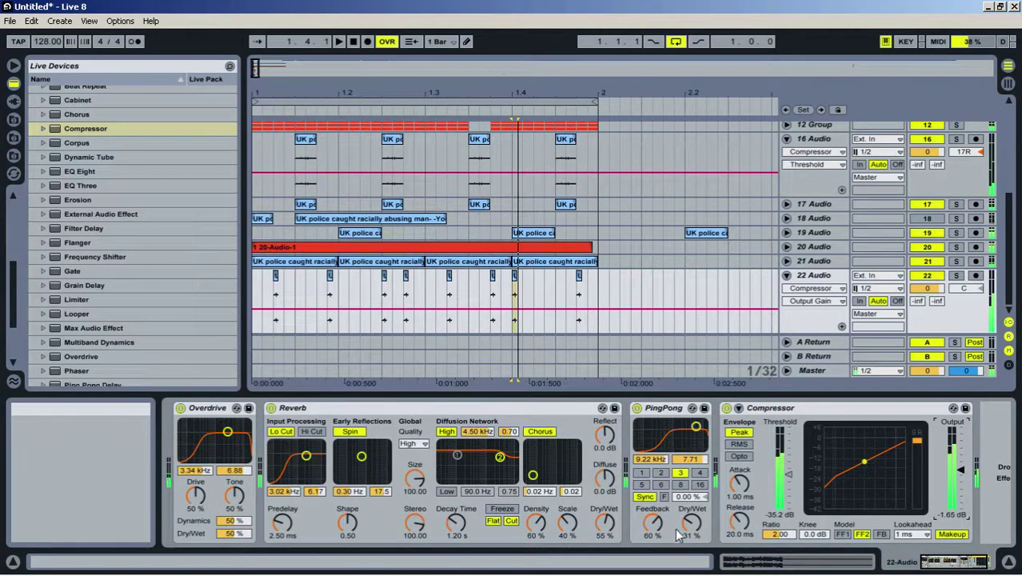
# Automate track 22's PingPong Feedback across bar 1, peaking at 83% before 1.3, dipping just after it, and peaking at 79% near 1.4.3
pyautogui.rightClick(653, 522)
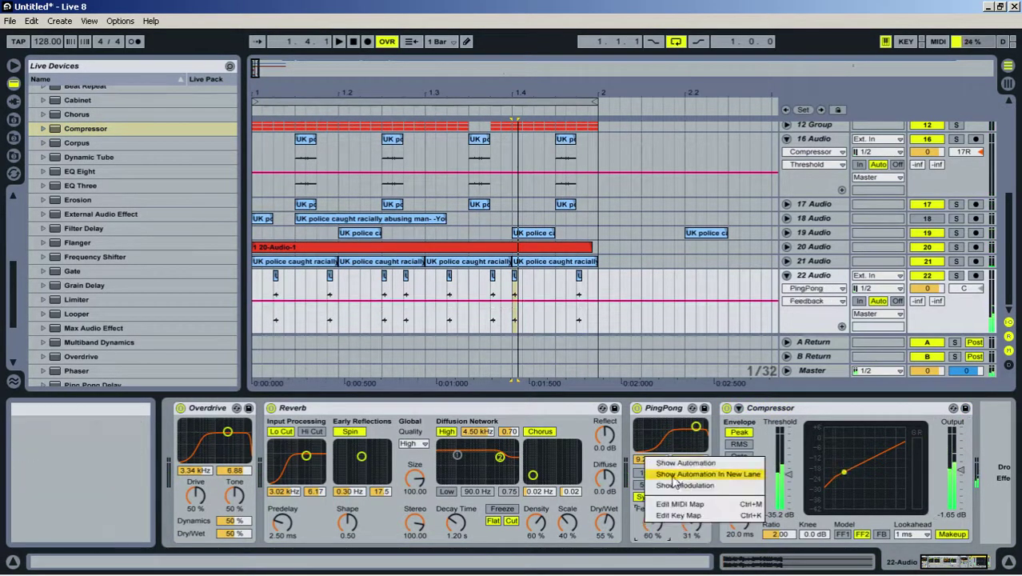
pyautogui.click(684, 456)
pyautogui.click(255, 316)
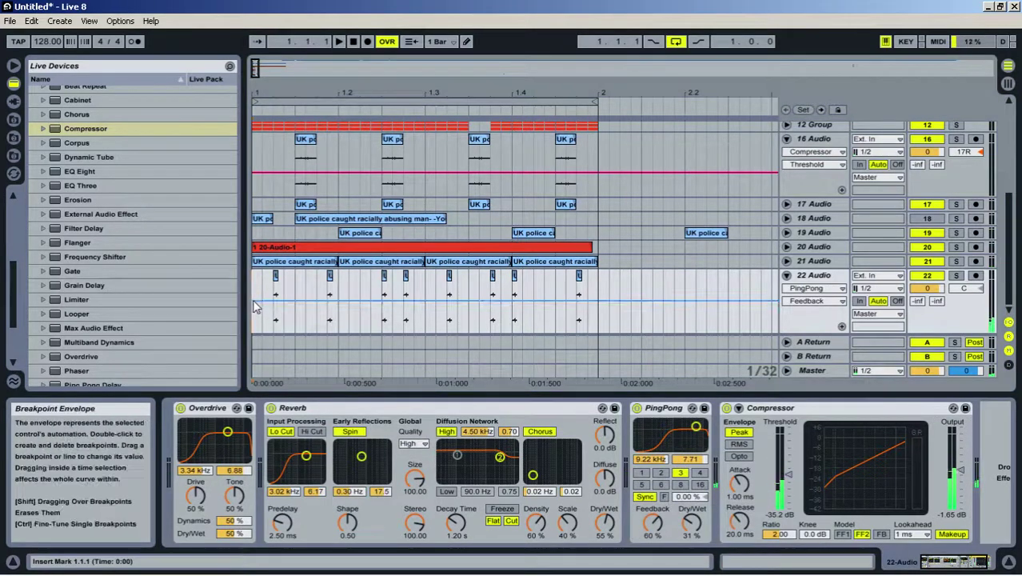
pyautogui.doubleClick(253, 302)
pyautogui.doubleClick(265, 302)
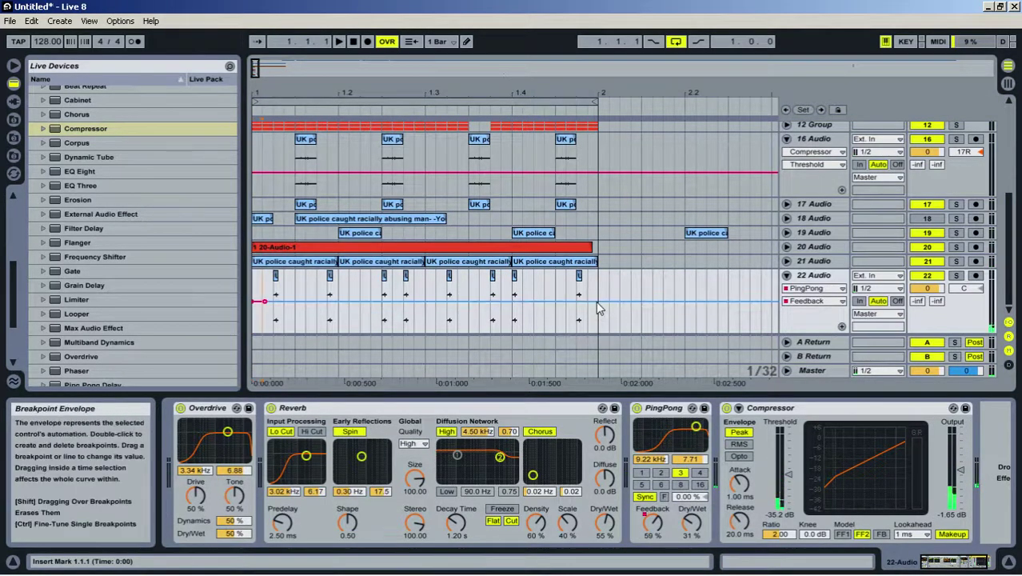
pyautogui.doubleClick(597, 302)
pyautogui.moveTo(267, 309); pyautogui.dragTo(416, 288)
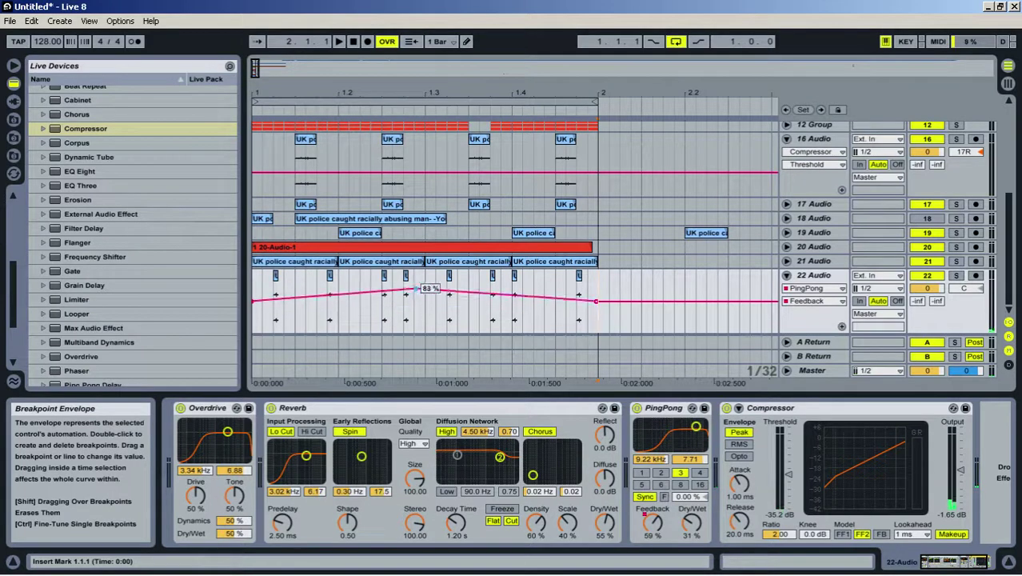
pyautogui.doubleClick(450, 295)
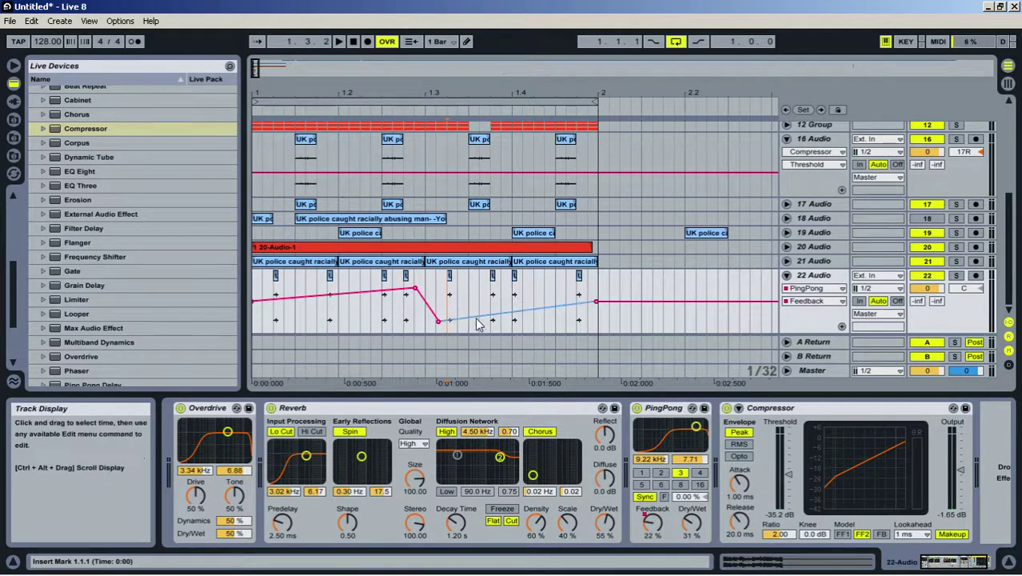
pyautogui.doubleClick(475, 320)
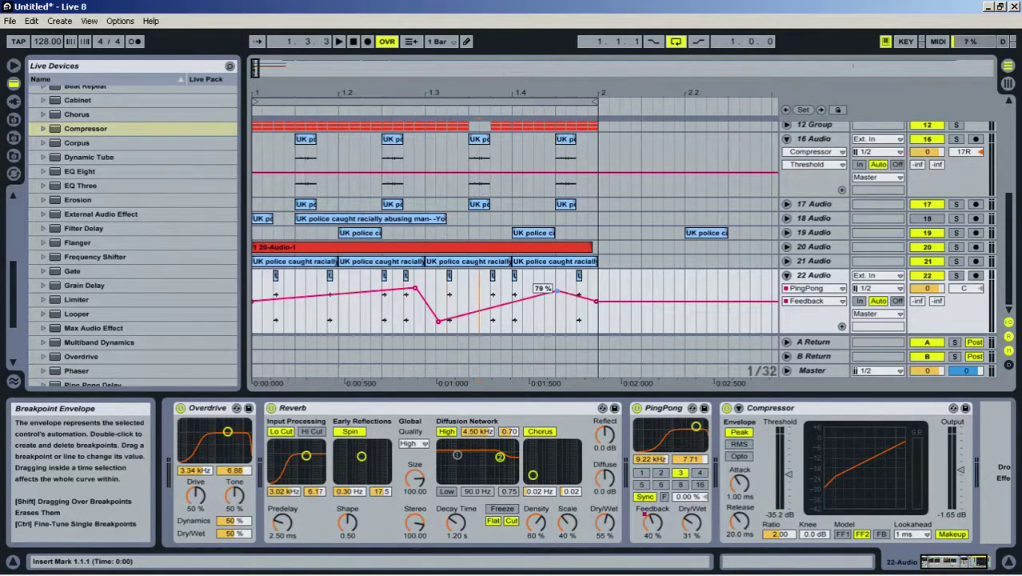
# Play the loop and display the Reverb Decay Time automation on track 21
pyautogui.click(300, 261)
pyautogui.press('space')
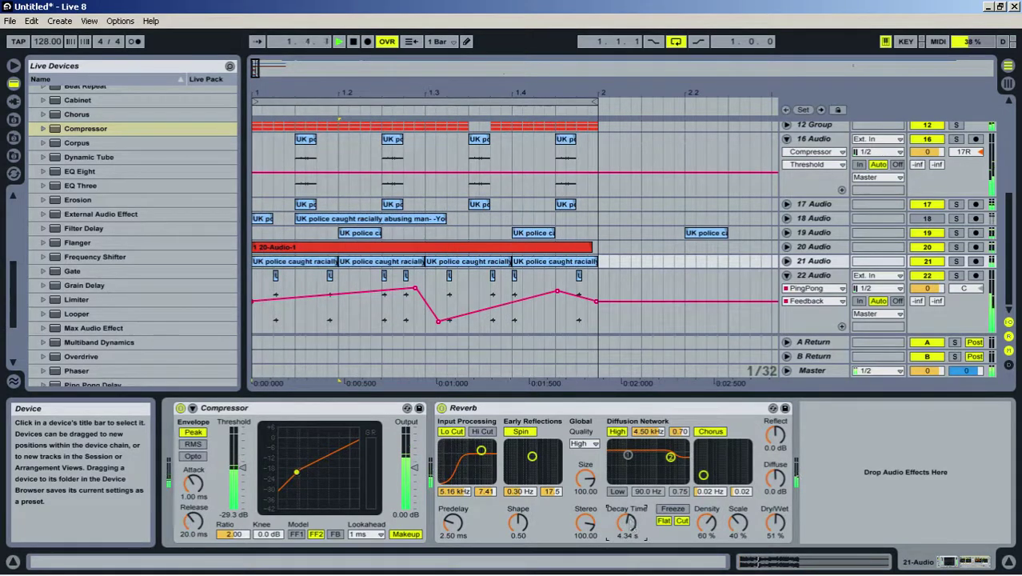
pyautogui.rightClick(628, 524)
pyautogui.click(660, 430)
pyautogui.click(288, 312)
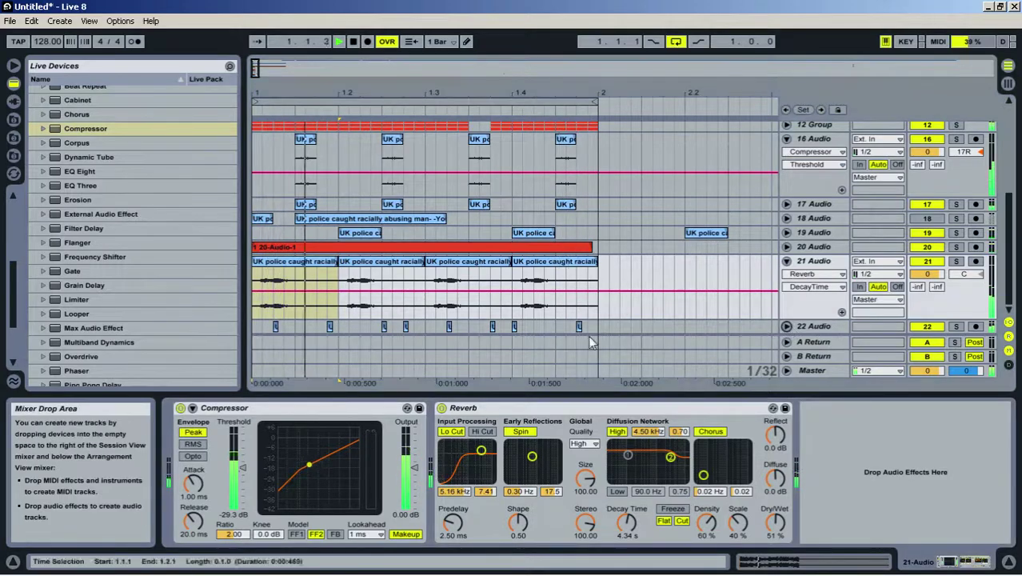
# Automate track 22's Reverb Decay Time: flat until just before 1.3, raised from there to about 1.4.3, and lowered right after
pyautogui.click(785, 327)
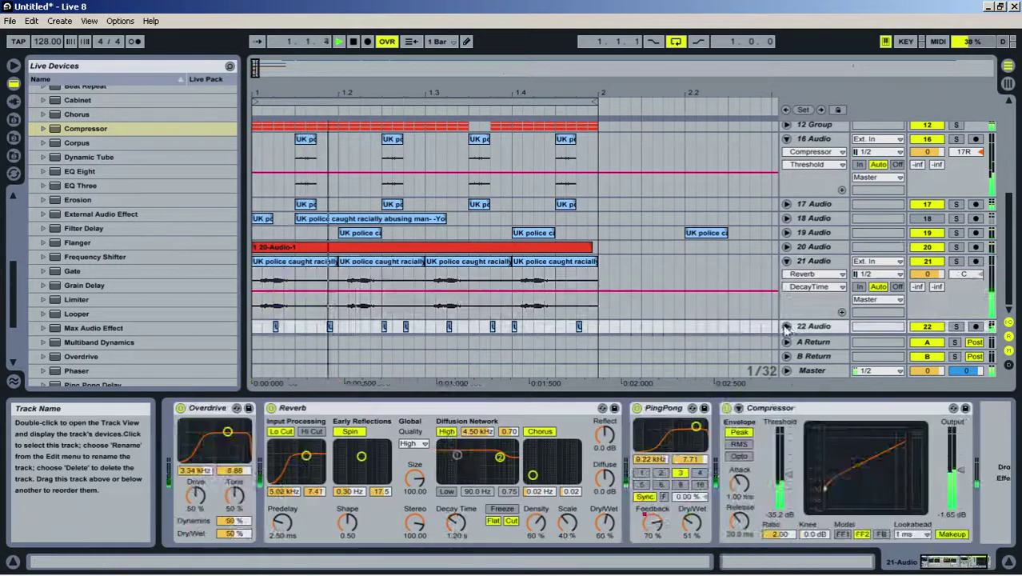
pyautogui.click(786, 326)
pyautogui.rightClick(453, 528)
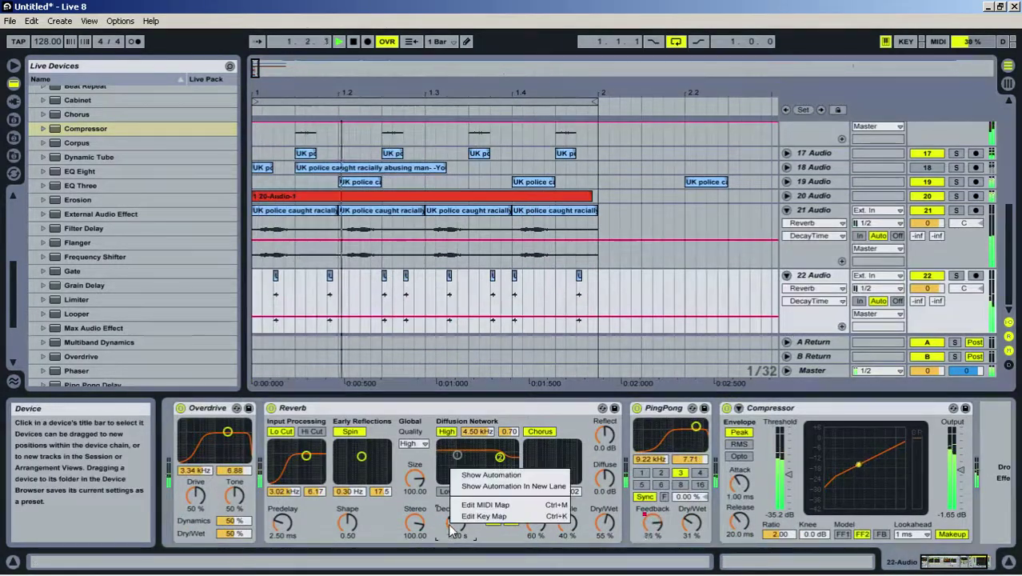
pyautogui.click(491, 475)
pyautogui.click(317, 317)
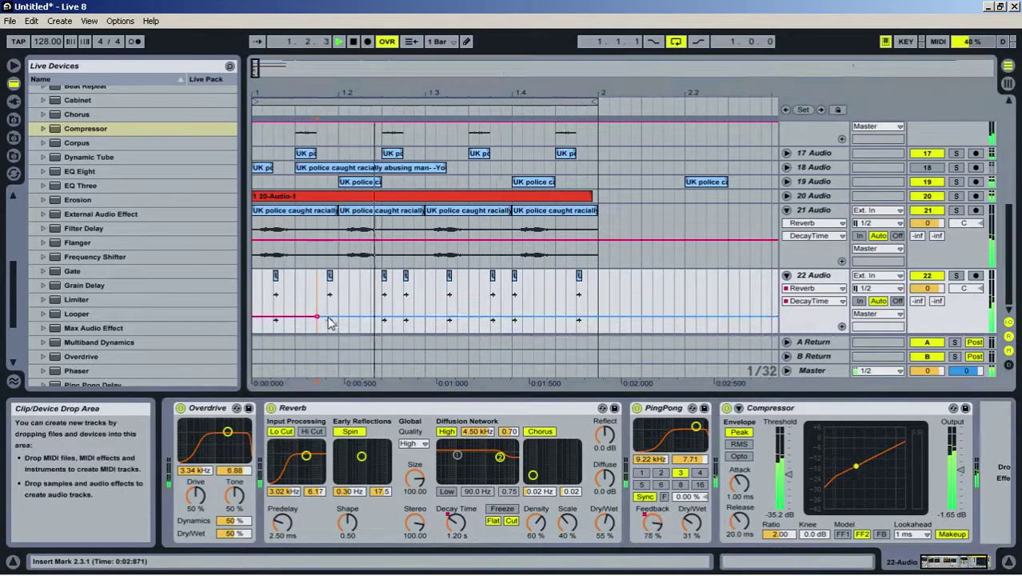
pyautogui.click(410, 318)
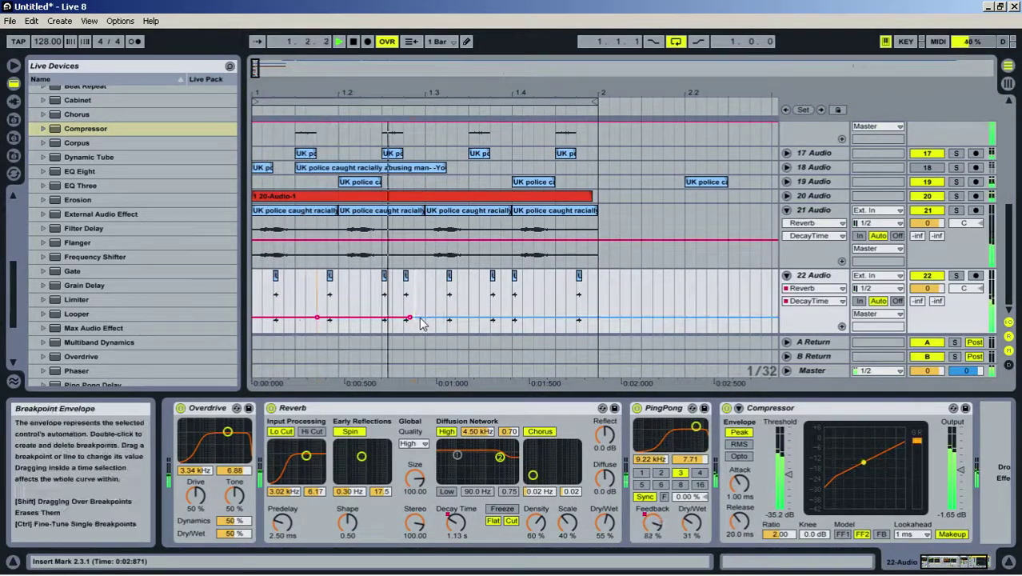
pyautogui.moveTo(431, 319); pyautogui.dragTo(431, 301)
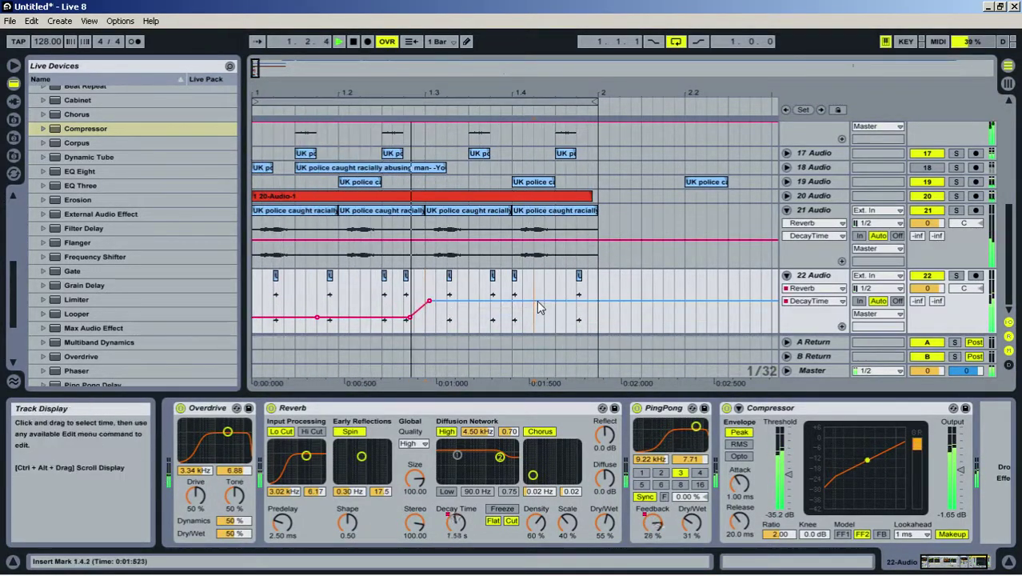
pyautogui.moveTo(540, 300); pyautogui.dragTo(567, 320)
pyautogui.doubleClick(567, 294)
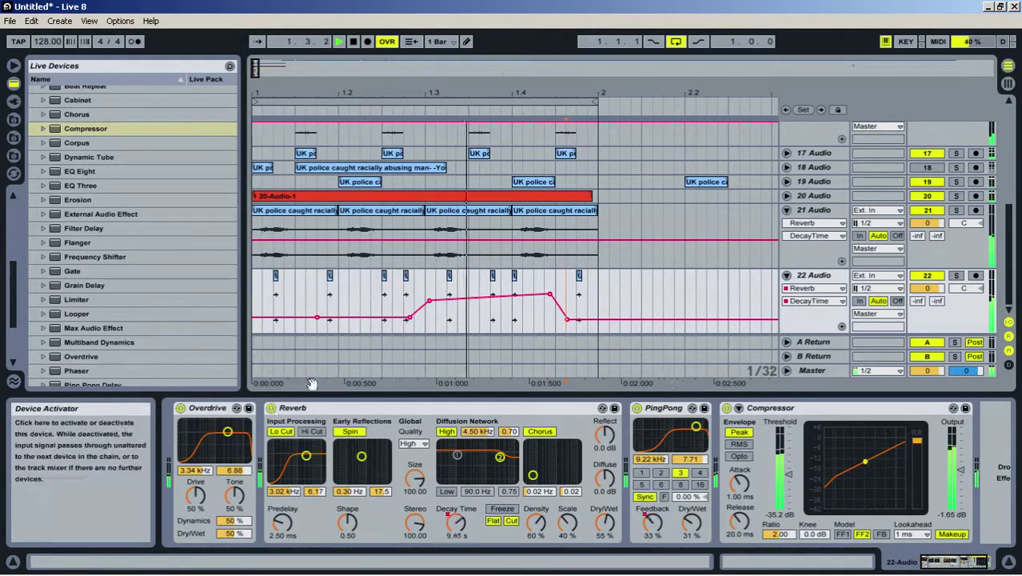
# Stop playback and draw track 22's Reverb Device On automation in 1/32 steps, switching it off near 1.1.1, 1.1.3, 1.3.1, 1.3.3 and 1.4.1
pyautogui.press('space')
pyautogui.rightClick(272, 410)
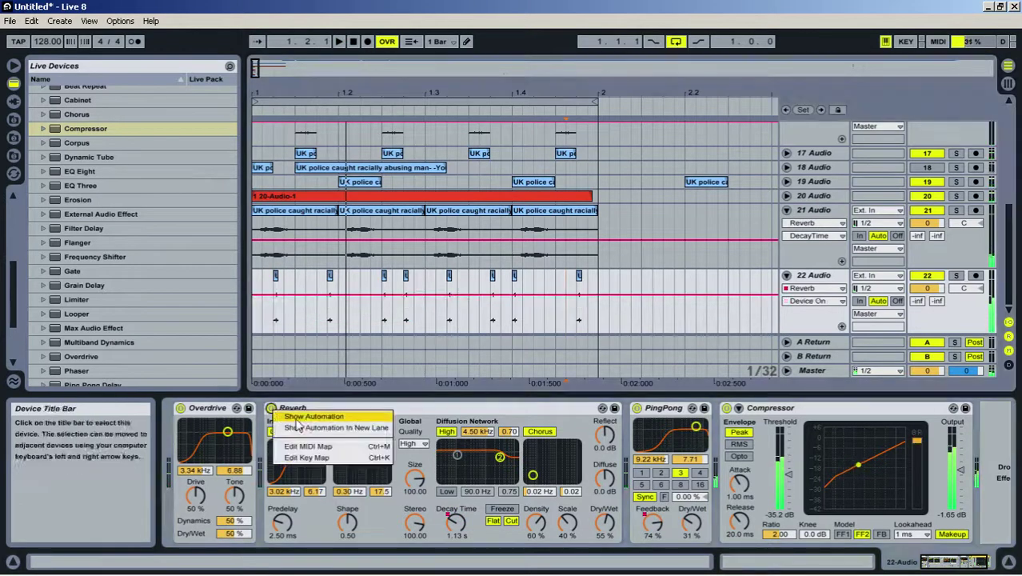
pyautogui.click(308, 418)
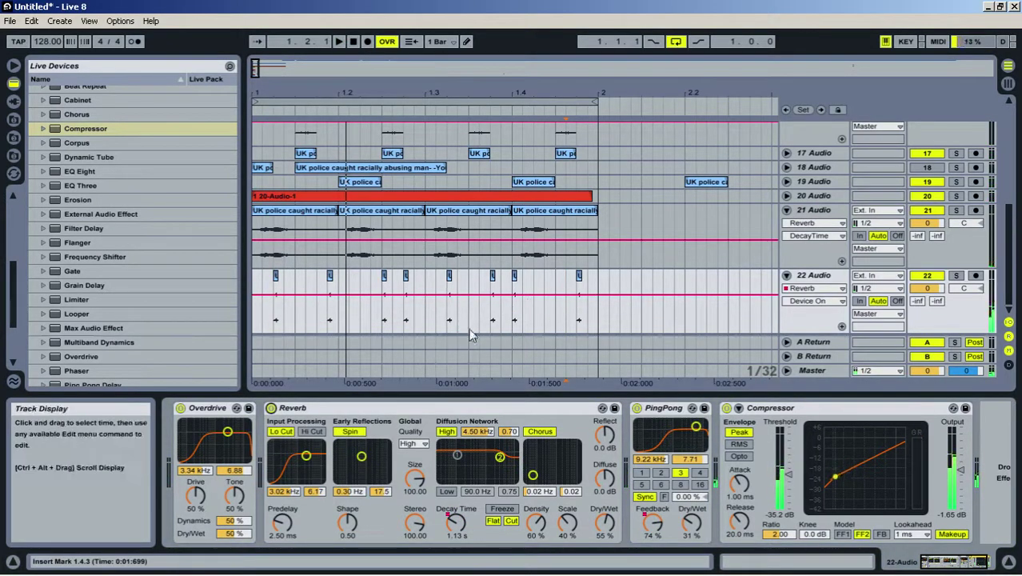
pyautogui.rightClick(468, 323)
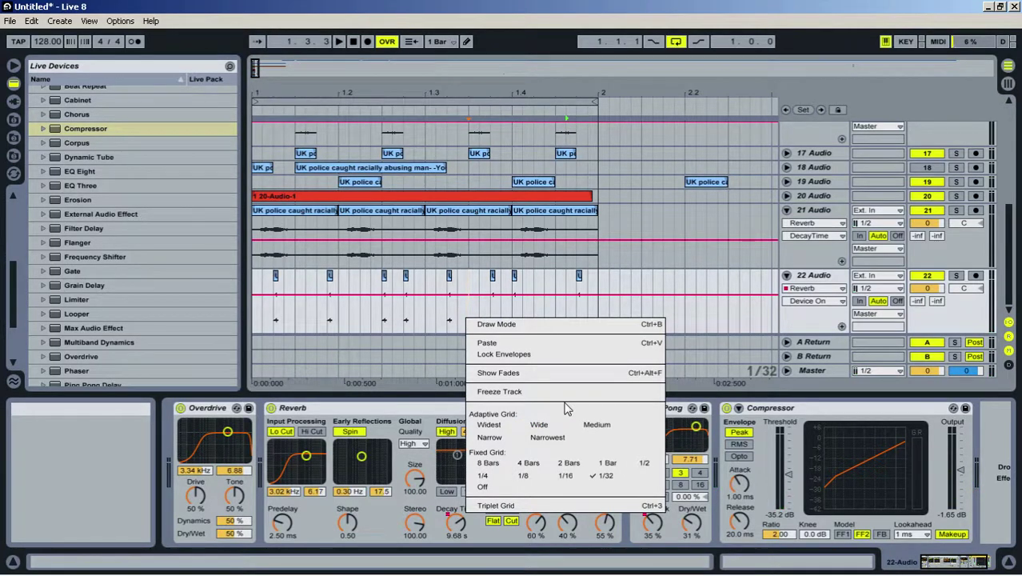
pyautogui.click(521, 325)
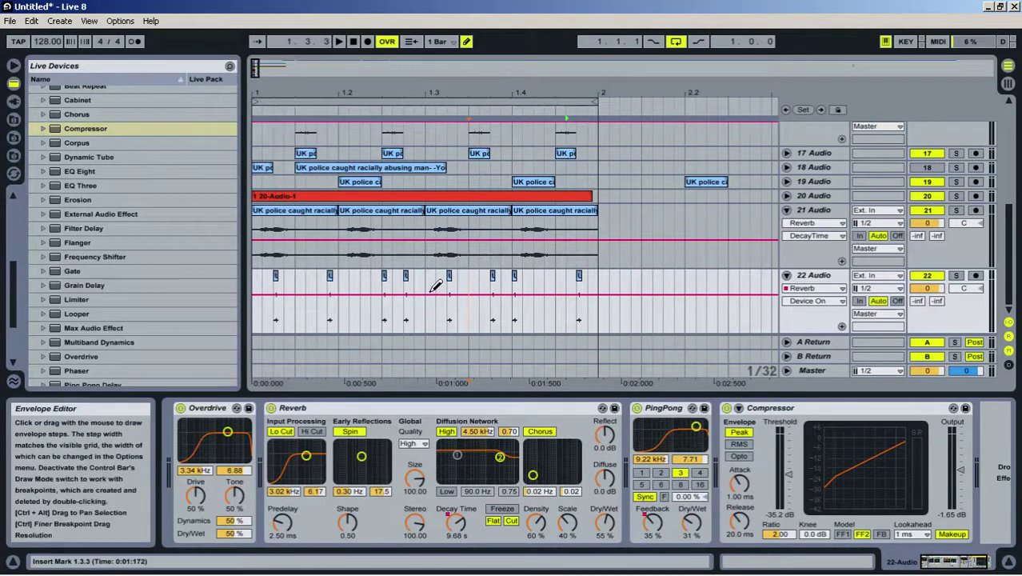
pyautogui.click(482, 297)
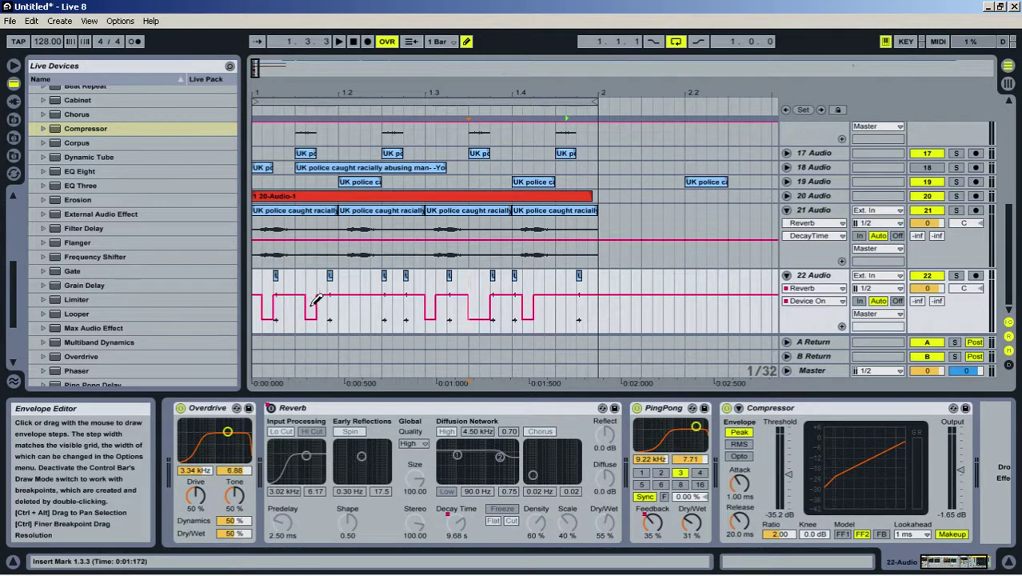
pyautogui.rightClick(481, 307)
pyautogui.click(492, 290)
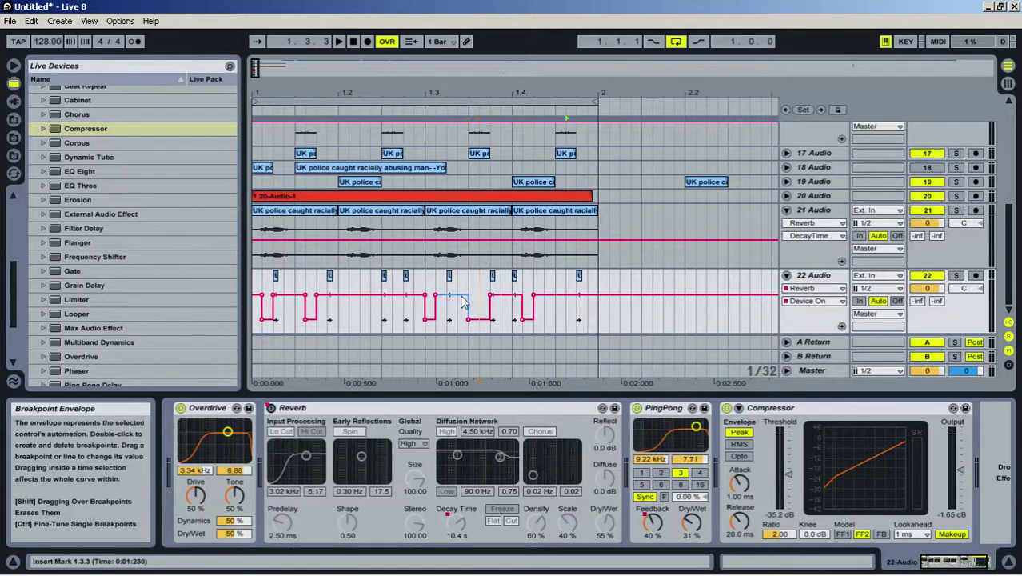
# Play the loop, fold tracks 22 Audio and 21 Audio, and hide the device view to enlarge the arrangement
pyautogui.press('space')
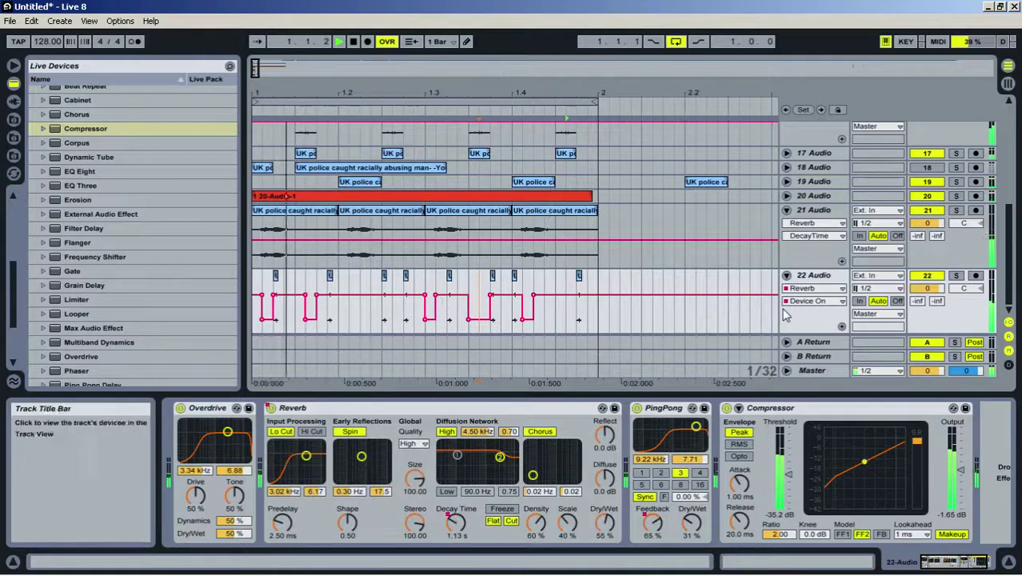
pyautogui.click(788, 276)
pyautogui.press('Tab')
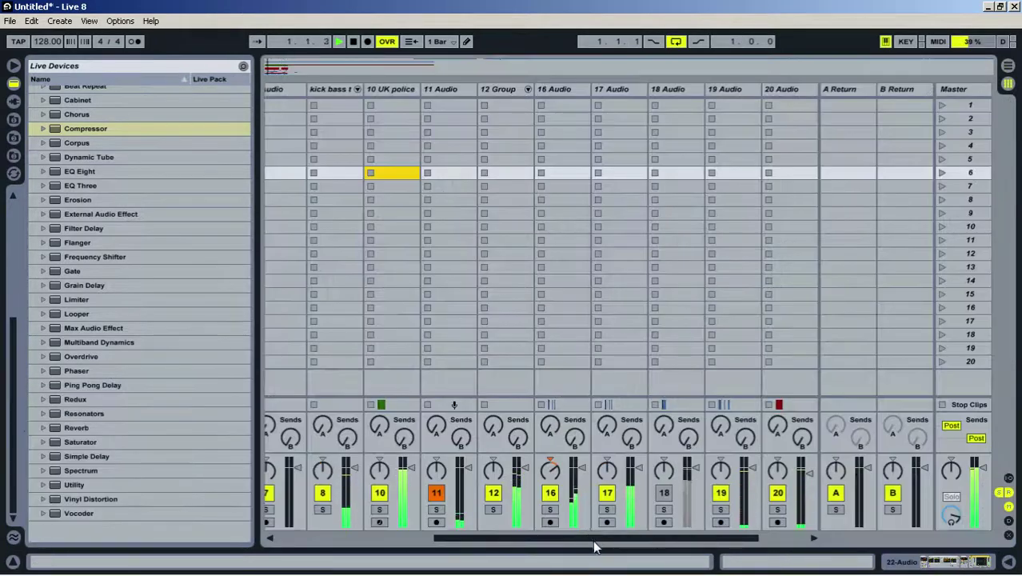
pyautogui.moveTo(593, 540); pyautogui.dragTo(901, 544)
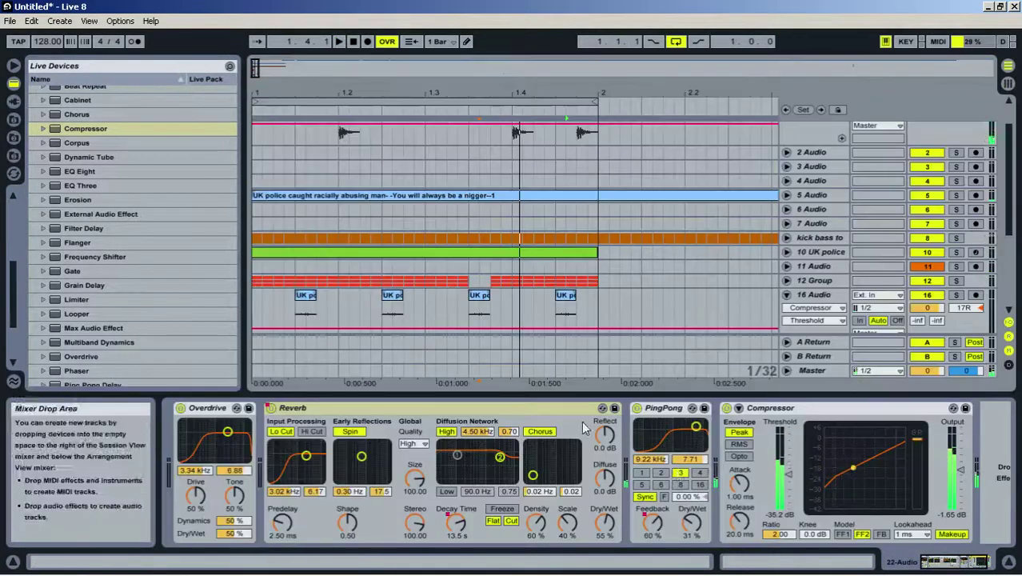
pyautogui.press('Tab')
pyautogui.moveTo(688, 395); pyautogui.dragTo(688, 512)
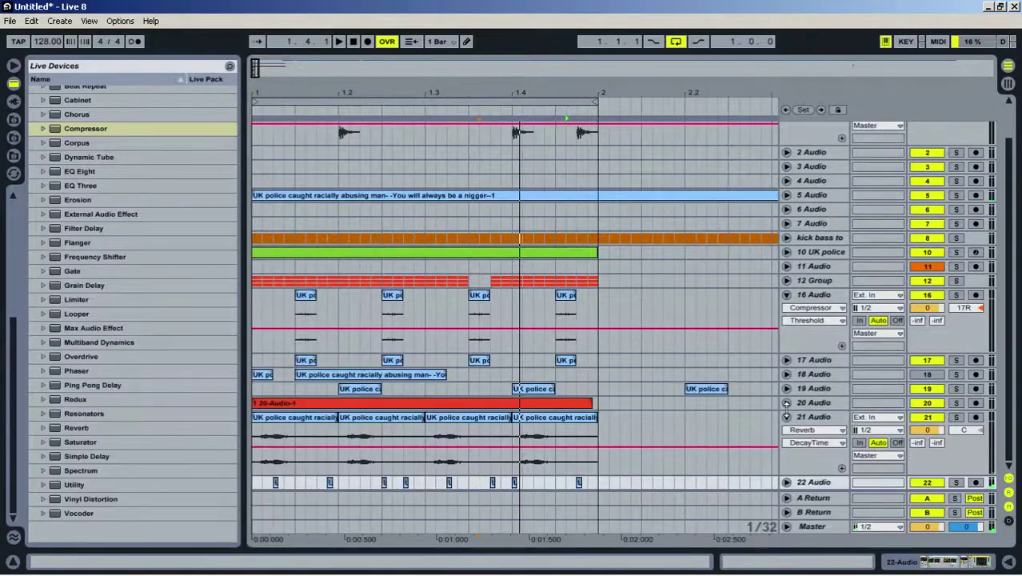
pyautogui.click(787, 418)
# Listen to the voice clip on track 1 Audio around bar 8 to find a quiet passage before the speech
pyautogui.moveTo(616, 96); pyautogui.dragTo(615, 44)
pyautogui.moveTo(596, 96); pyautogui.dragTo(404, 84)
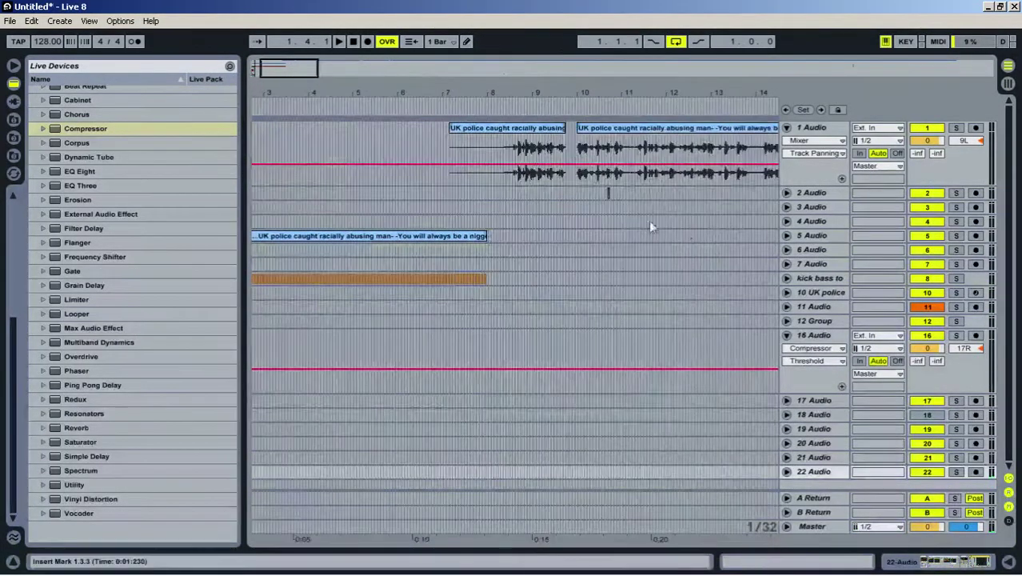
pyautogui.click(516, 153)
pyautogui.press('space')
pyautogui.moveTo(514, 94); pyautogui.dragTo(404, 95)
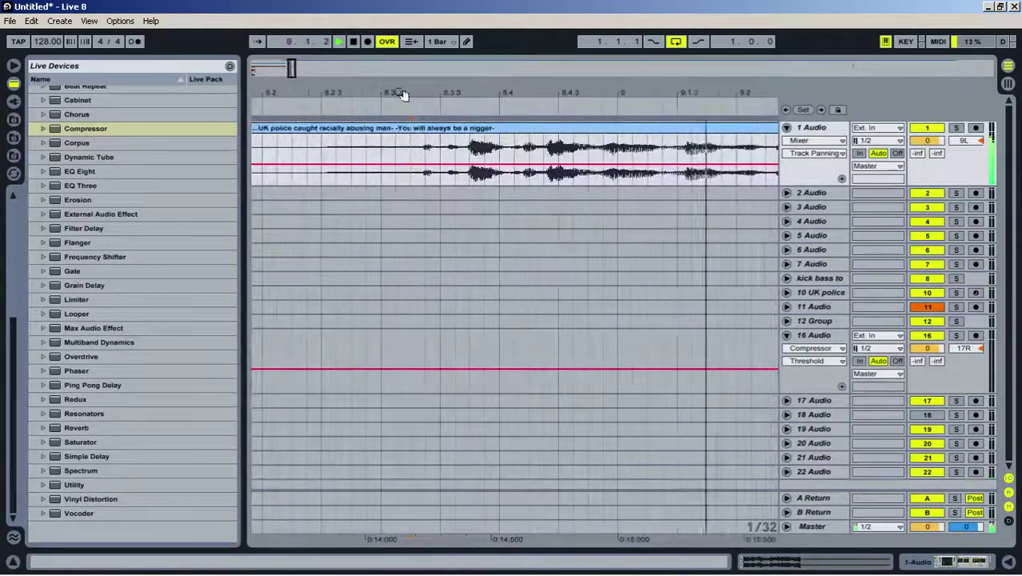
pyautogui.press('space')
pyautogui.press('space')
pyautogui.press('space')
pyautogui.moveTo(426, 156); pyautogui.dragTo(457, 155)
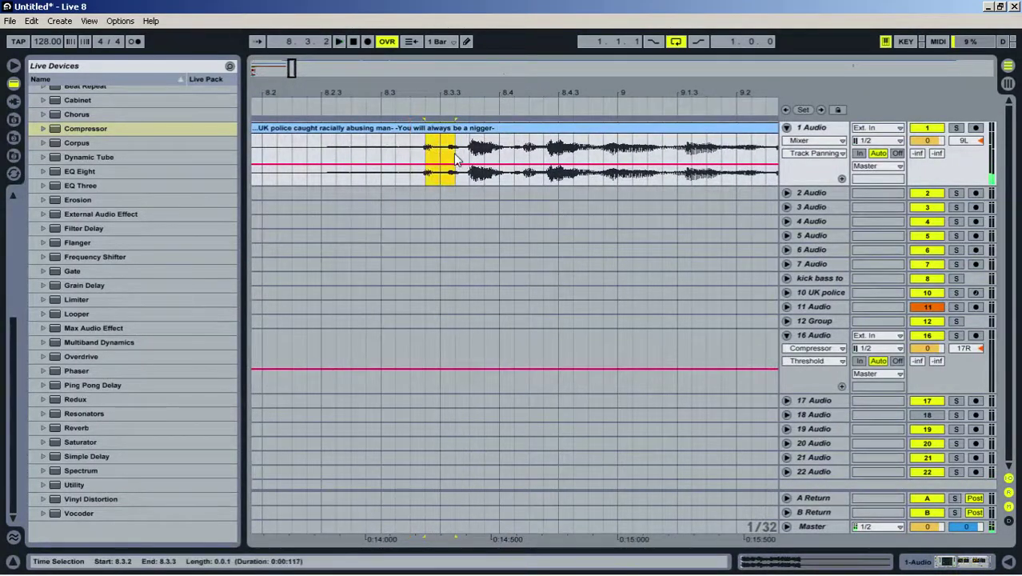
pyautogui.press('space')
pyautogui.press('space')
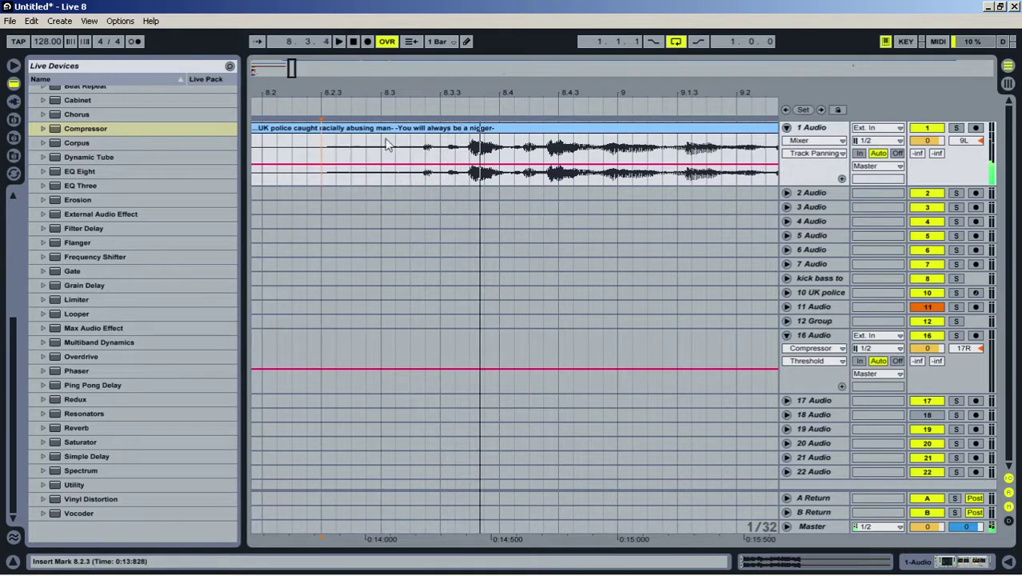
# Split the quiet passage from 8.2.3 to 8.3.2 on track 1 Audio into its own clip
pyautogui.moveTo(426, 157); pyautogui.dragTo(322, 156)
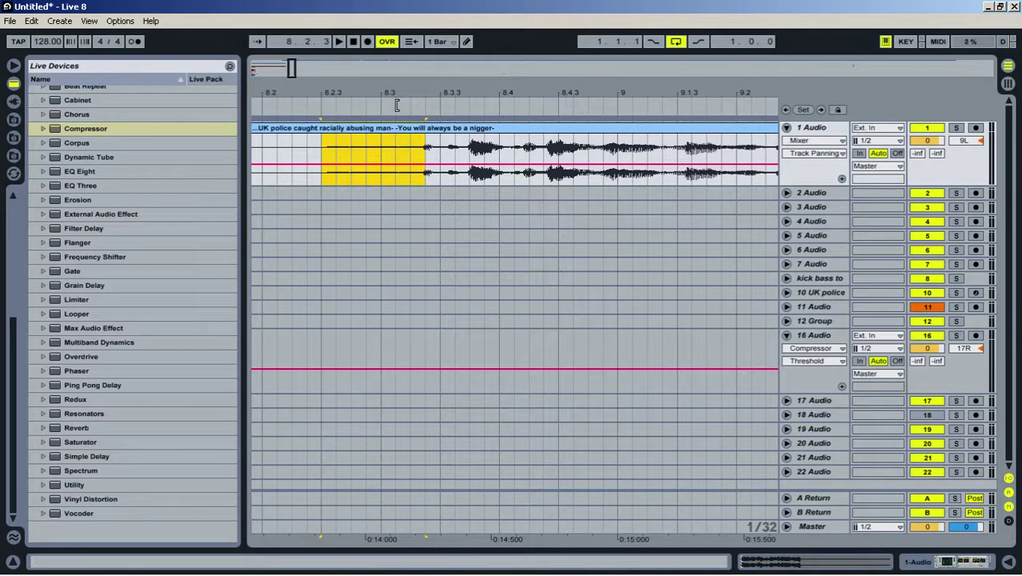
pyautogui.hotkey('ctrl', 'e')
pyautogui.moveTo(386, 100); pyautogui.dragTo(392, 101)
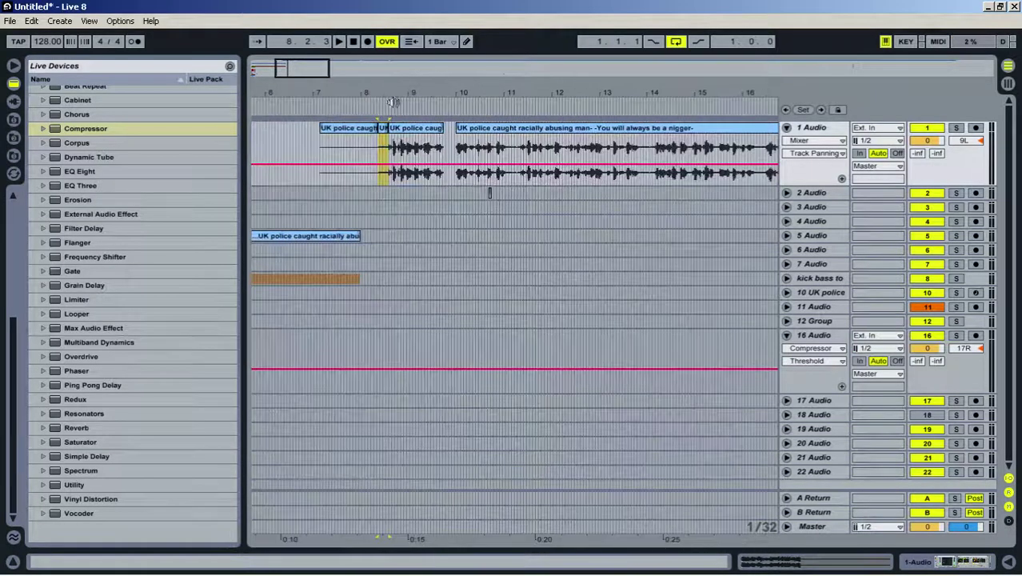
# Fold track 16 Audio and insert a new MIDI track below track 22 Audio
pyautogui.click(786, 335)
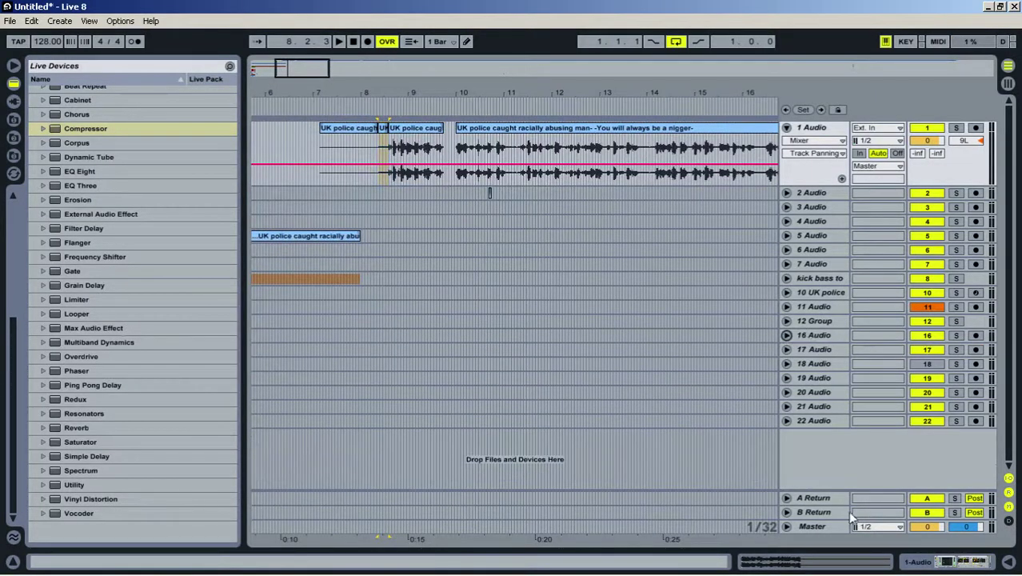
pyautogui.rightClick(771, 426)
pyautogui.click(979, 464)
pyautogui.rightClick(852, 464)
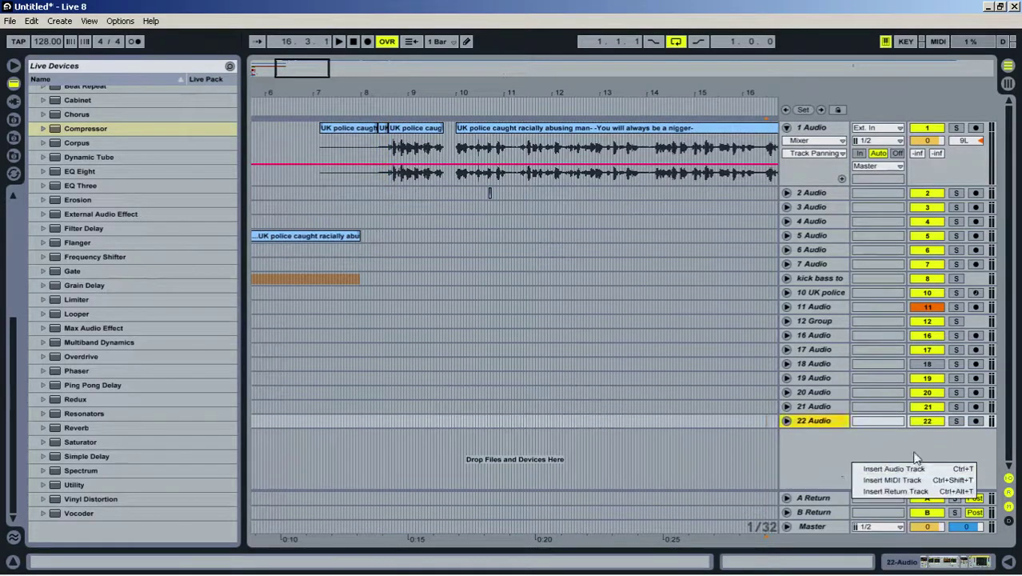
pyautogui.click(919, 480)
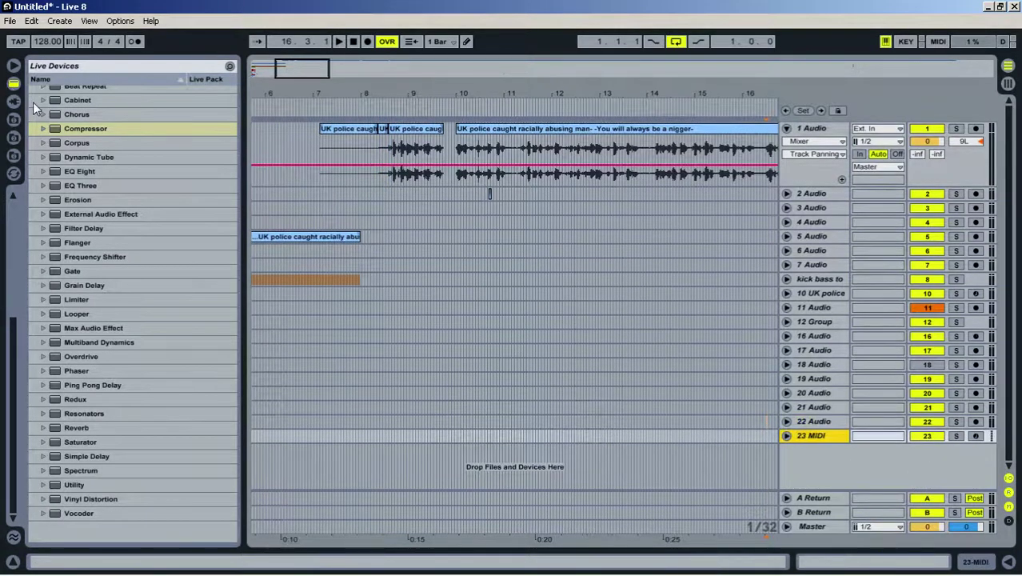
# Load Sampler on the new MIDI track and use the split clip at 8.2.3 as its sample
pyautogui.moveTo(14, 394); pyautogui.dragTo(836, 432)
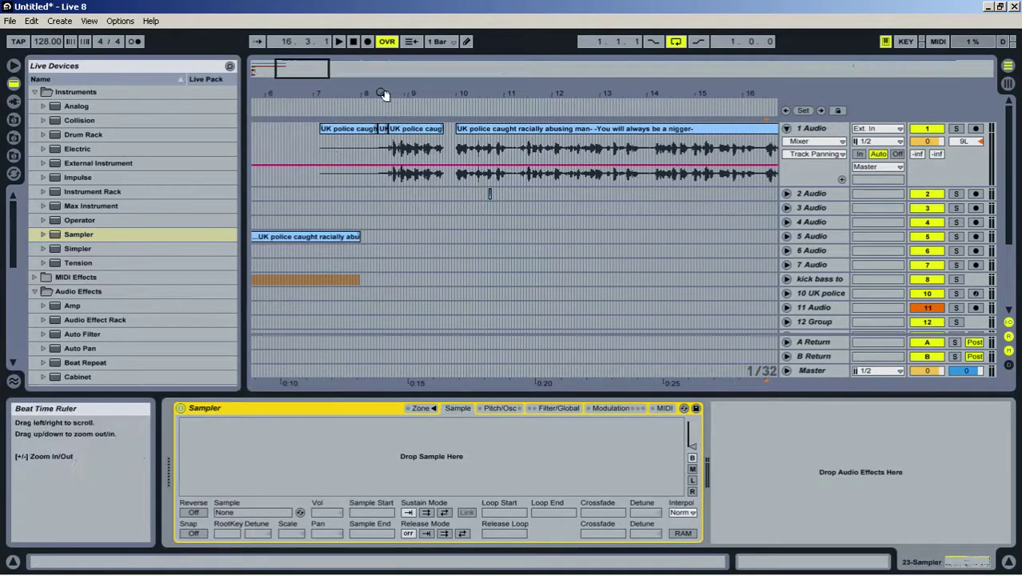
pyautogui.moveTo(382, 96); pyautogui.dragTo(383, 93)
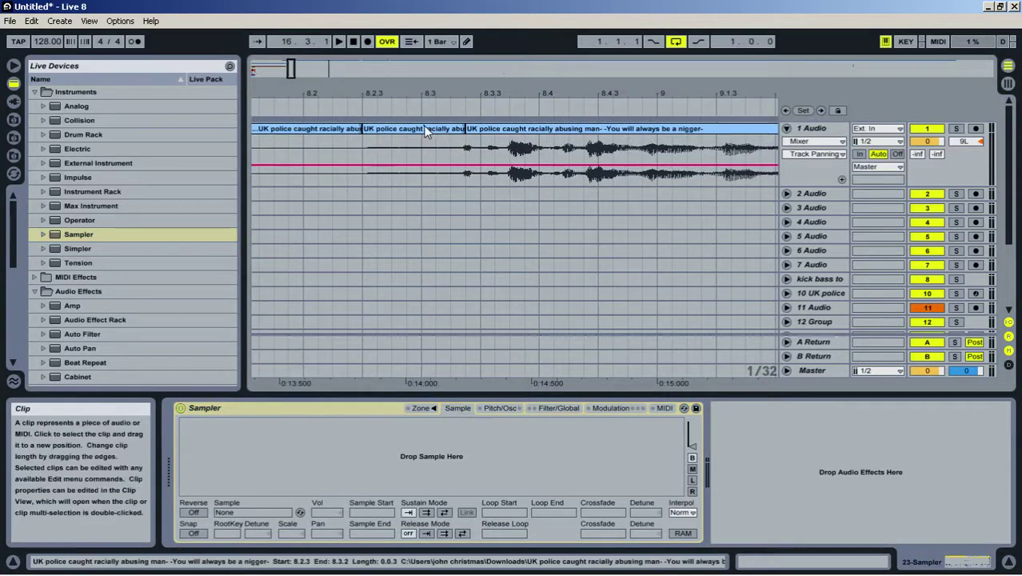
pyautogui.moveTo(426, 129); pyautogui.dragTo(453, 553)
# Trim the Sampler sample to the quiet passage with Sample Start 102742 and Sample End 112413
pyautogui.moveTo(404, 453); pyautogui.dragTo(373, 458)
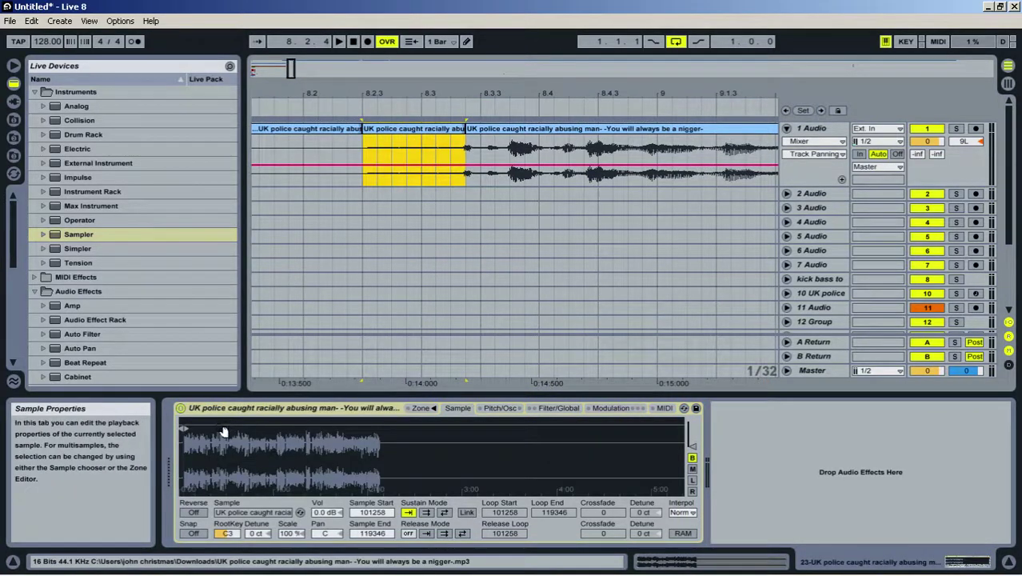
pyautogui.moveTo(196, 444); pyautogui.dragTo(595, 446)
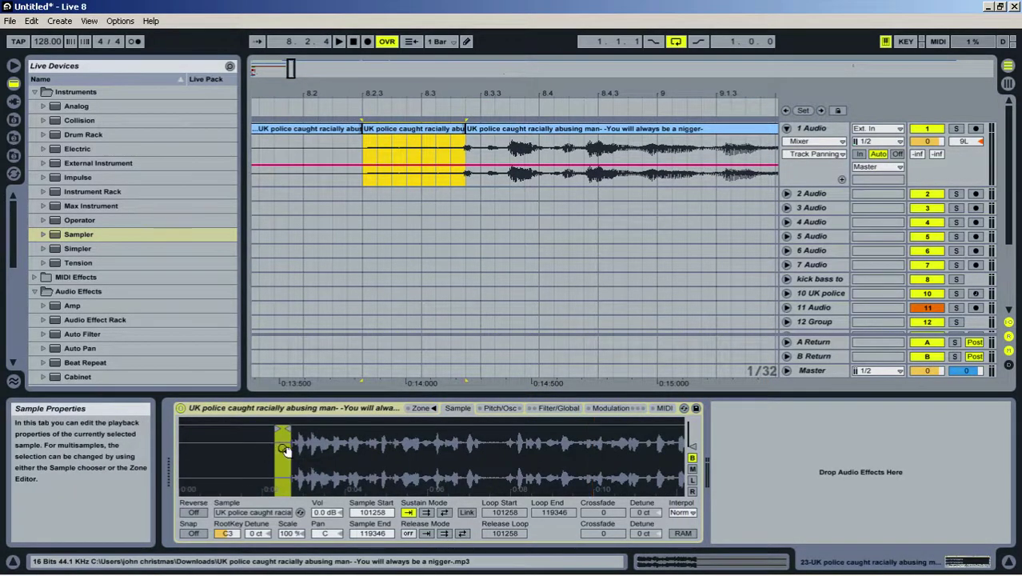
pyautogui.moveTo(286, 450); pyautogui.dragTo(464, 435)
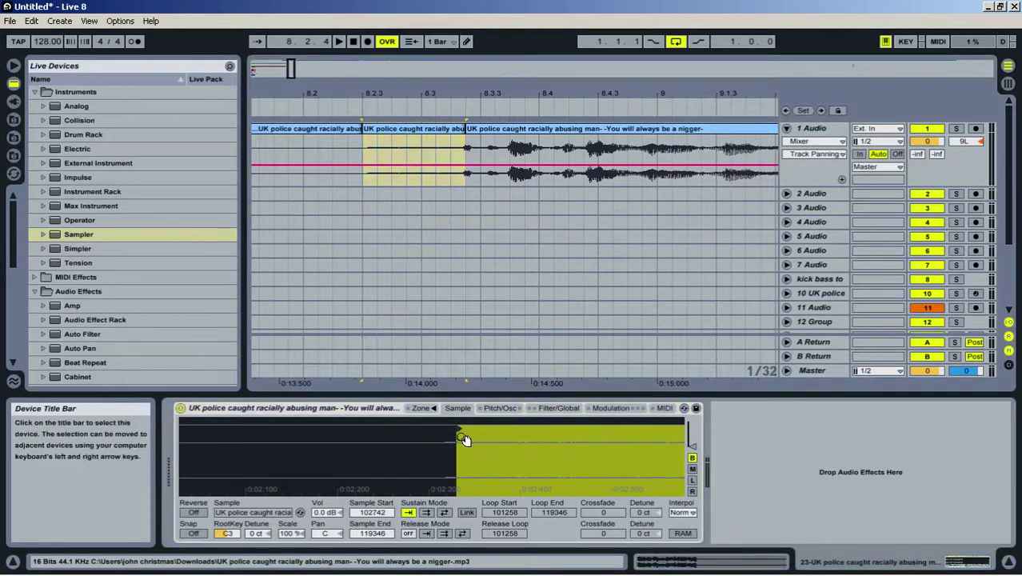
pyautogui.moveTo(599, 463); pyautogui.dragTo(433, 449)
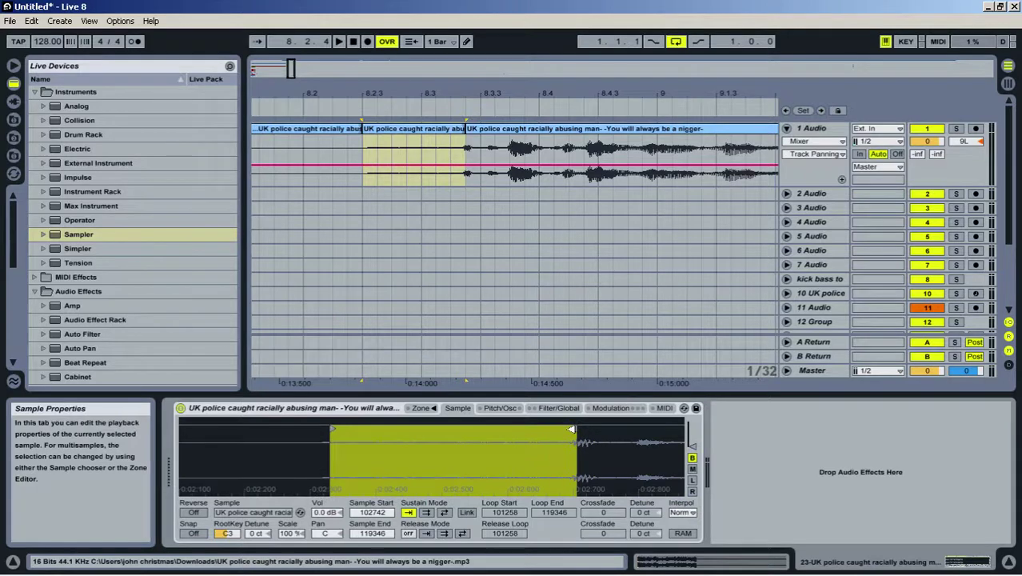
pyautogui.moveTo(571, 429); pyautogui.dragTo(476, 431)
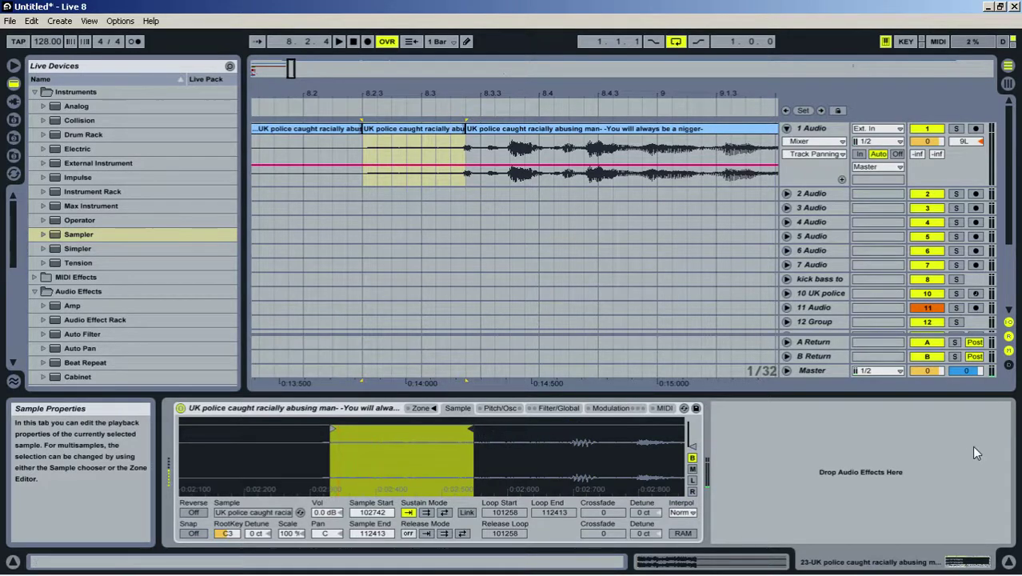
# Arm and unfold track 23, and enable Sampler's back-and-forth sustain loop with Loop Start at 102463
pyautogui.moveTo(1009, 234); pyautogui.dragTo(1009, 303)
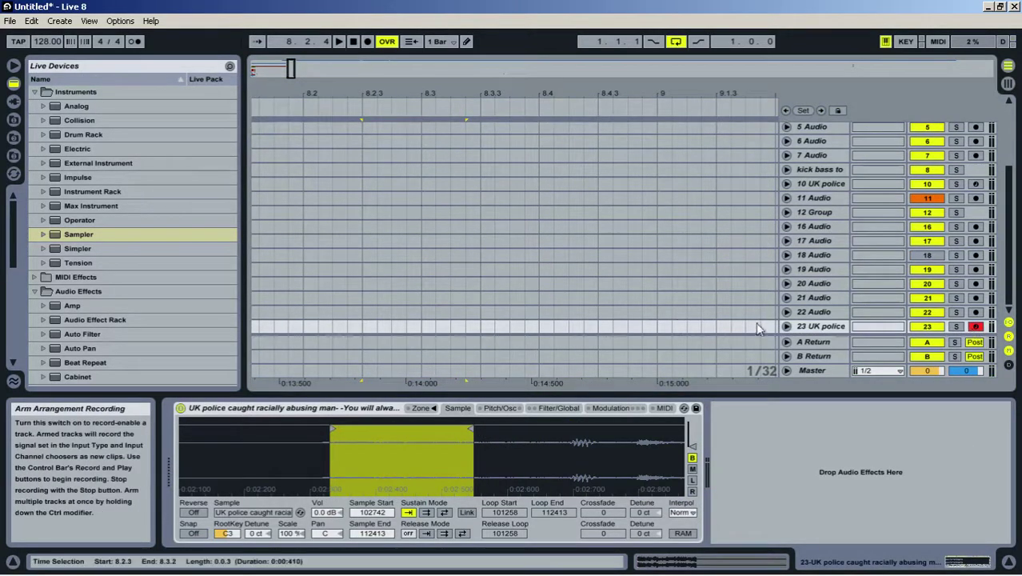
pyautogui.click(787, 326)
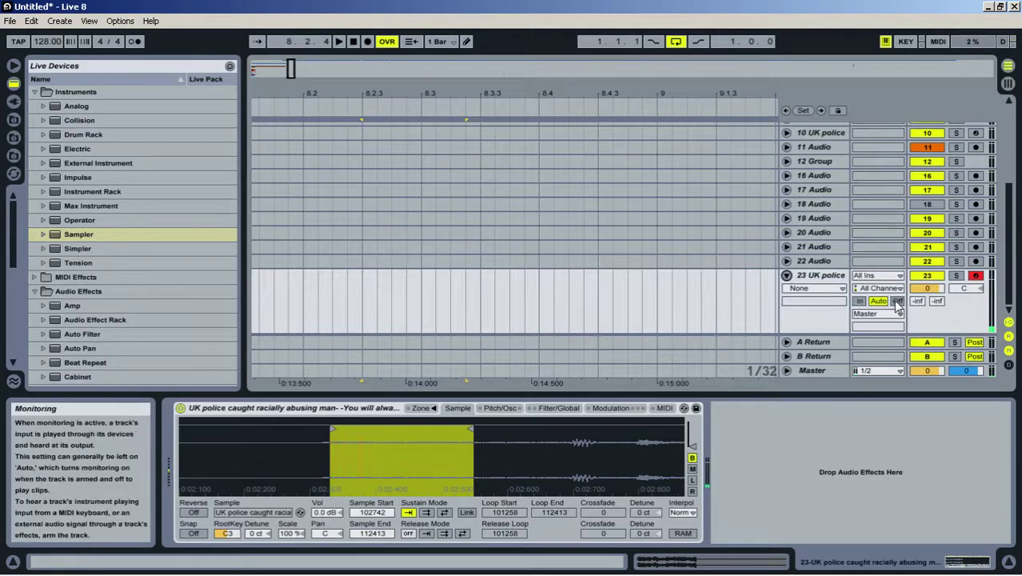
pyautogui.click(445, 512)
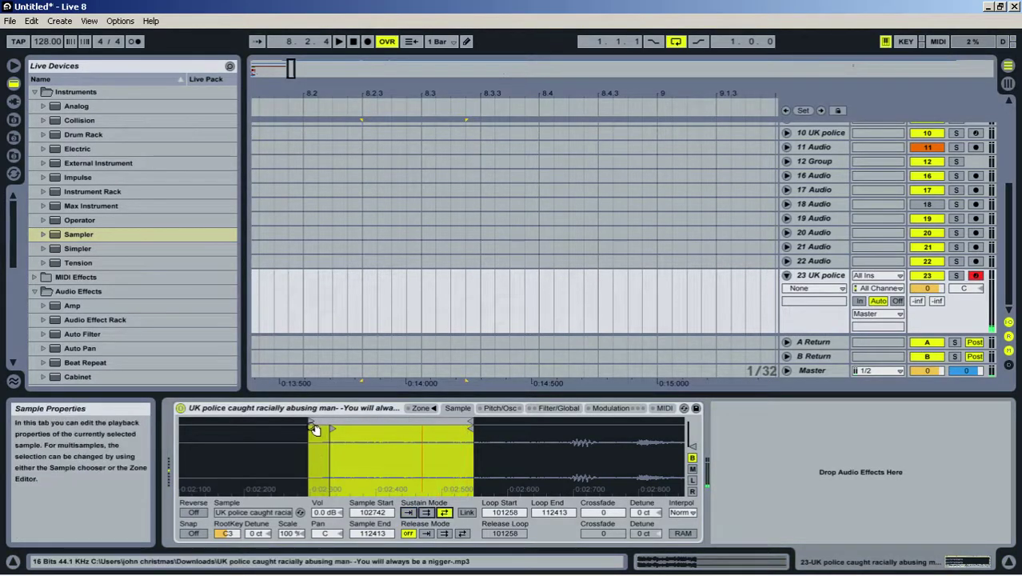
pyautogui.moveTo(311, 421); pyautogui.dragTo(330, 428)
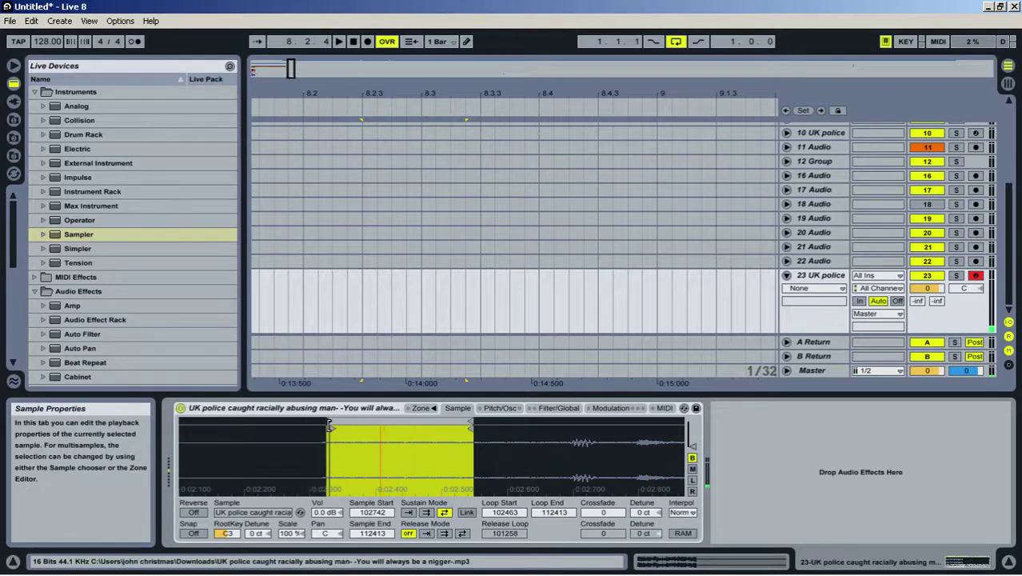
# Solo track 23 and lower the computer MIDI keyboard's octave range to C3–D4
pyautogui.click(956, 276)
pyautogui.press('z')
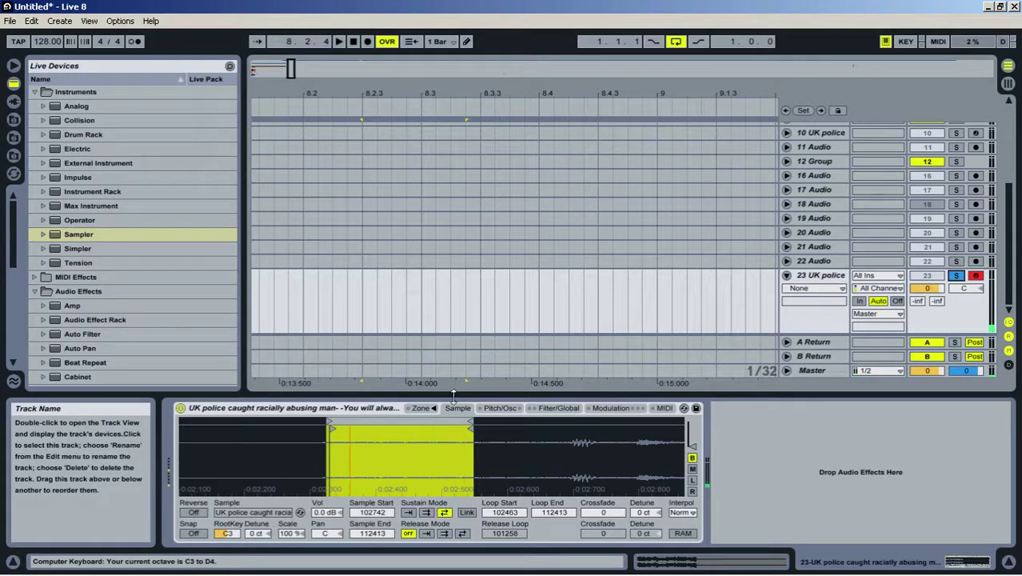
# Shrink the Sampler region to Sample Start 102918, Loop Start 102913, and Loop End and Sample End 102974
pyautogui.moveTo(471, 426)
pyautogui.mouseDown()
pyautogui.moveTo(330, 430)
pyautogui.moveTo(332, 422)
pyautogui.mouseUp()
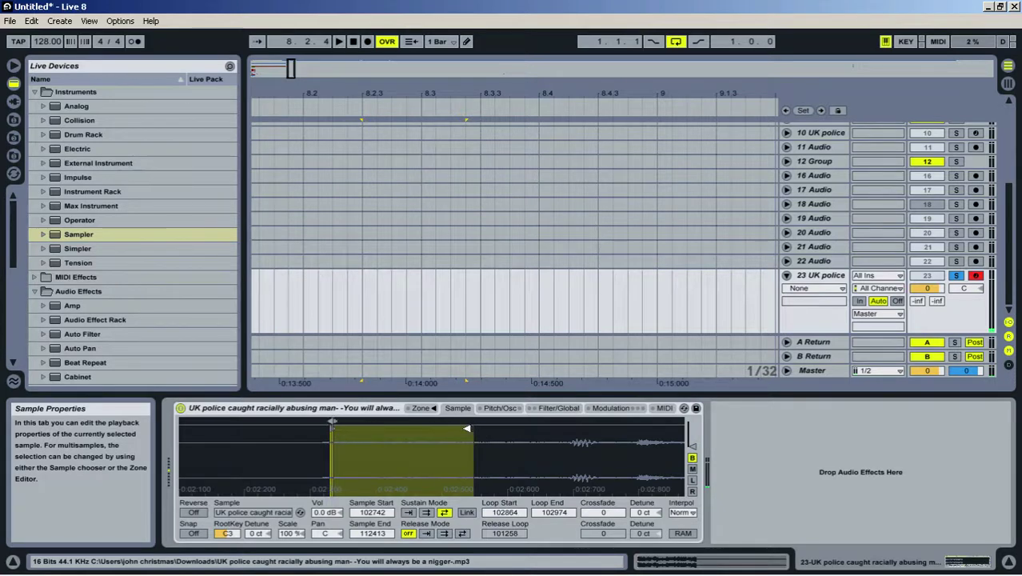
pyautogui.moveTo(467, 429)
pyautogui.mouseDown()
pyautogui.moveTo(324, 430)
pyautogui.moveTo(338, 485)
pyautogui.moveTo(625, 445)
pyautogui.mouseUp()
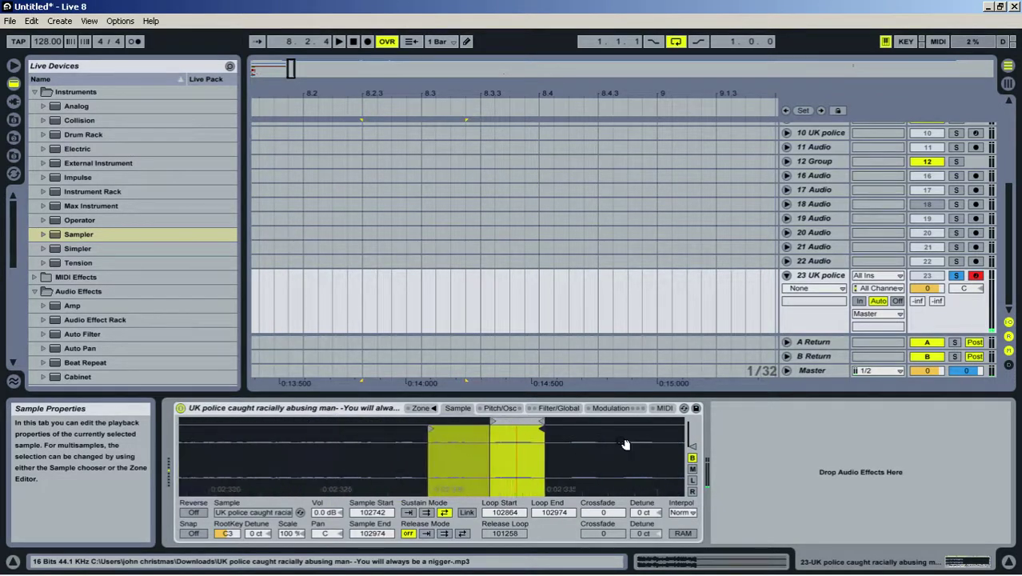
pyautogui.moveTo(429, 432)
pyautogui.mouseDown()
pyautogui.moveTo(533, 423)
pyautogui.moveTo(520, 424)
pyautogui.mouseUp()
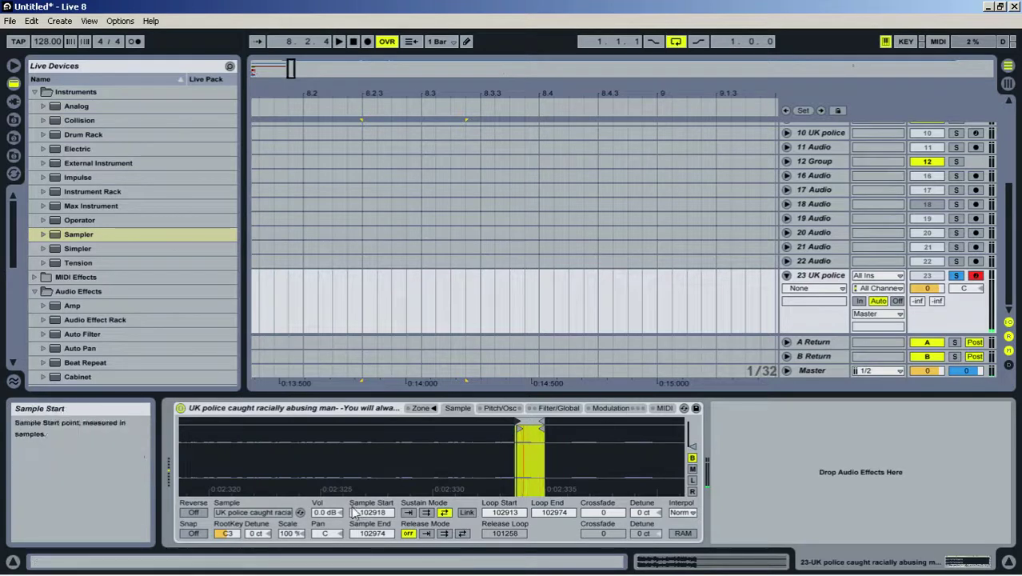
# Raise the sample volume to 24 dB and lower the computer MIDI keyboard's octave range to C1–D2
pyautogui.moveTo(337, 519); pyautogui.dragTo(337, 464)
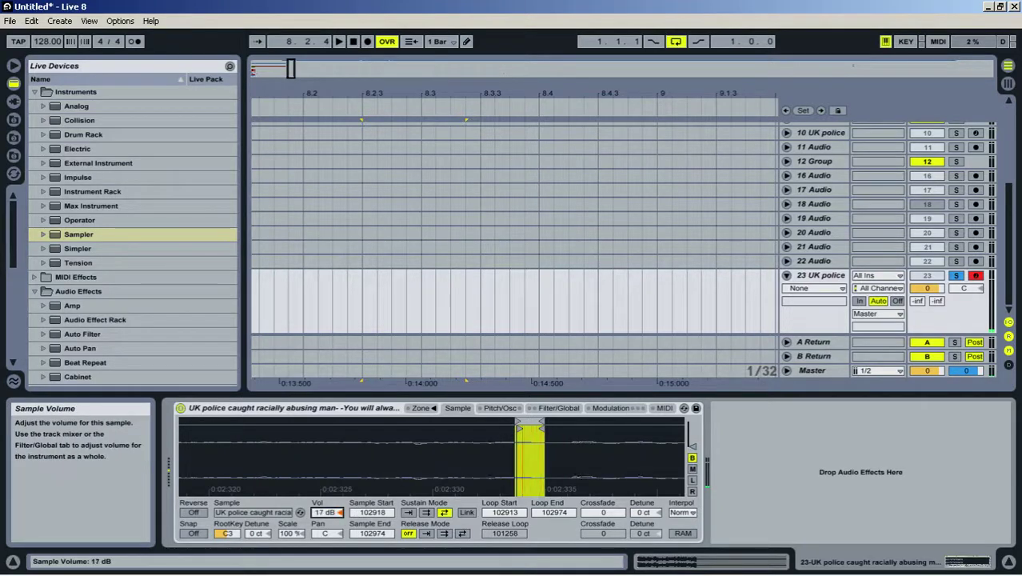
pyautogui.click(329, 513)
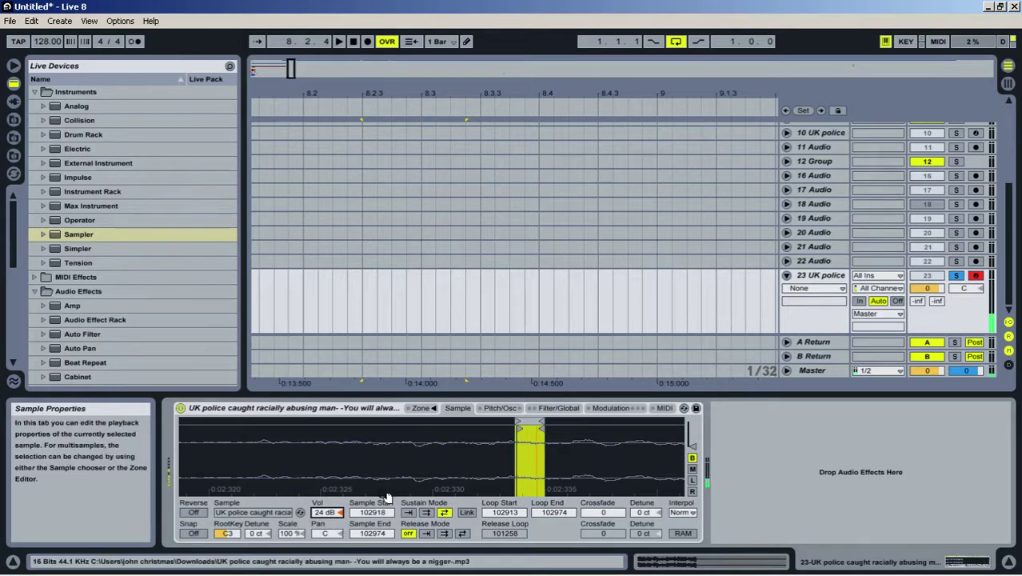
pyautogui.press('z')
pyautogui.press('z')
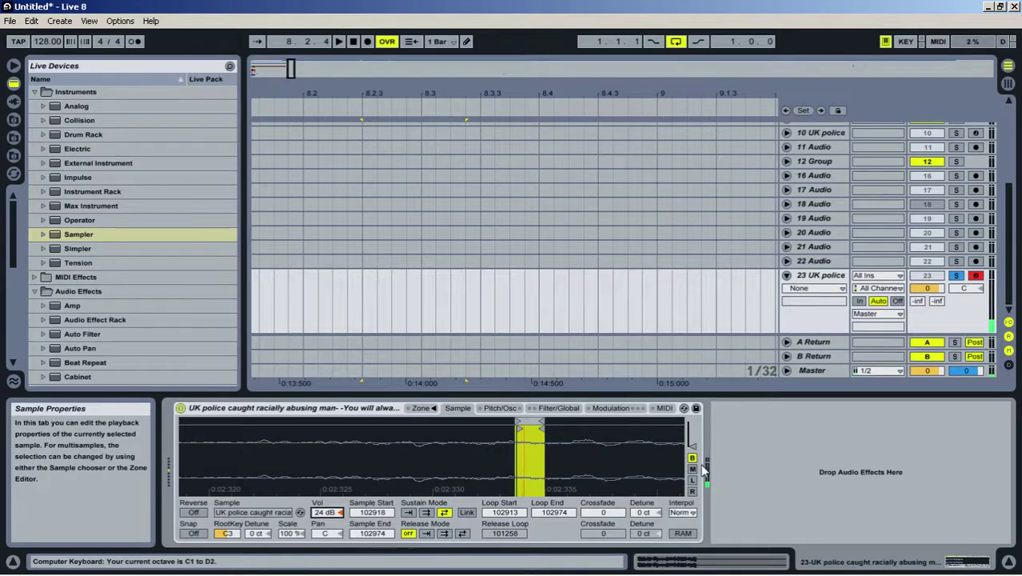
# Fine-tune the tiny loop to Sample Start and Loop Start 102925, Loop End 102988 and Sample End 102991, and lower the keyboard another octave
pyautogui.moveTo(536, 442); pyautogui.dragTo(528, 482)
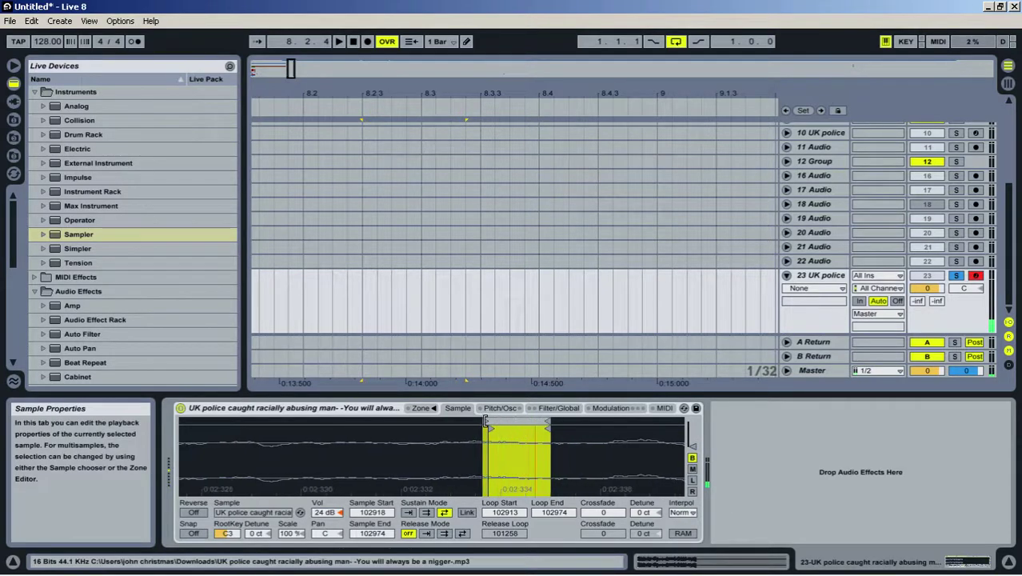
pyautogui.moveTo(486, 421); pyautogui.dragTo(506, 434)
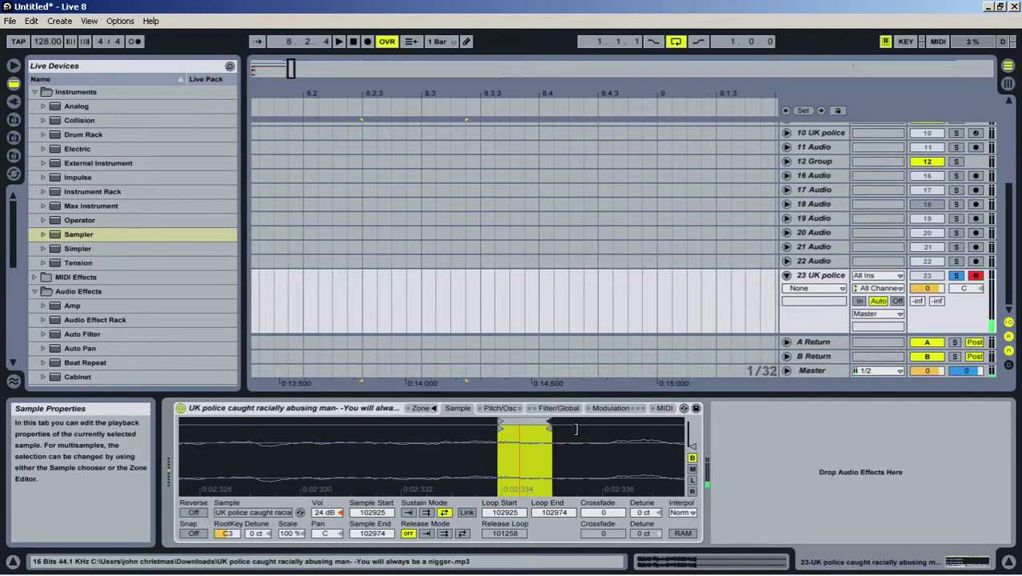
pyautogui.moveTo(548, 431); pyautogui.dragTo(567, 430)
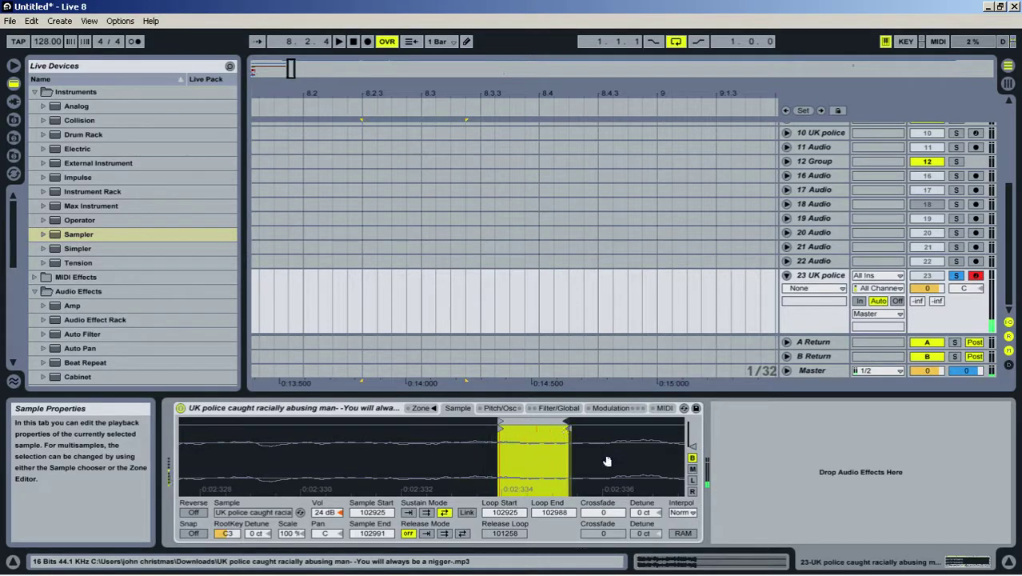
pyautogui.press('z')
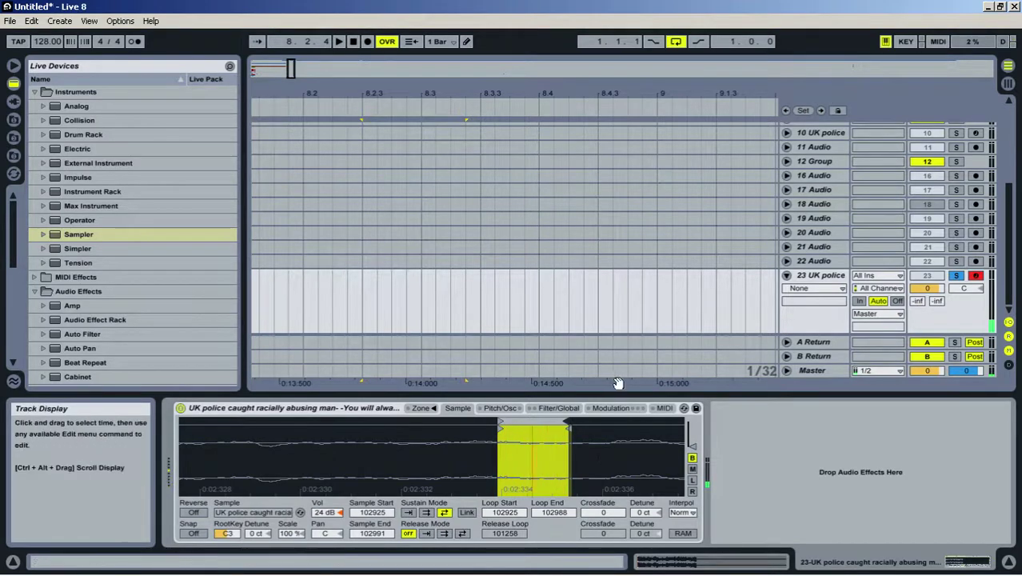
# Add a Compressor after the Sampler on track 23 and lower its threshold to -37.8 dB
pyautogui.moveTo(445, 94); pyautogui.dragTo(387, 96)
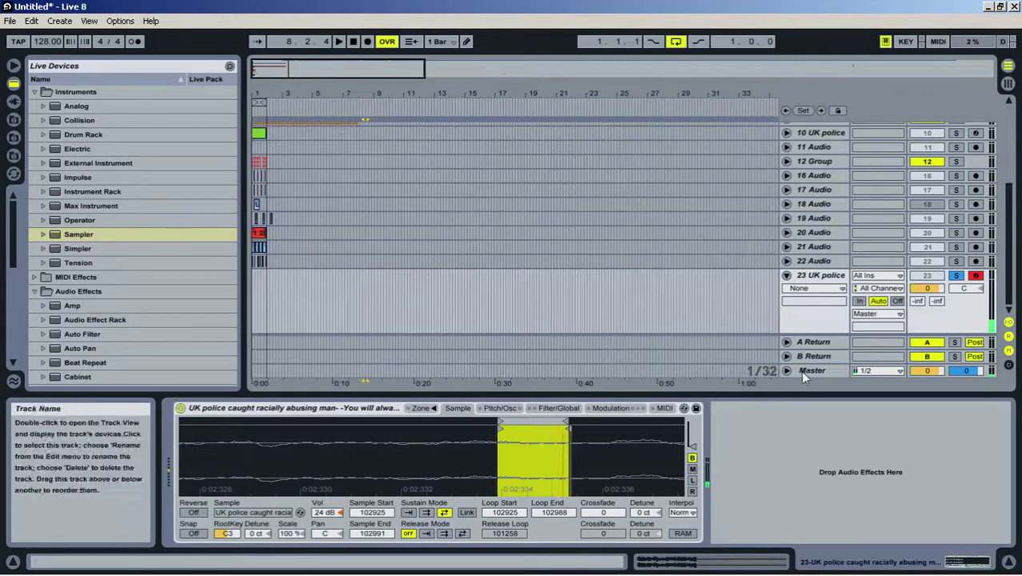
pyautogui.click(1008, 563)
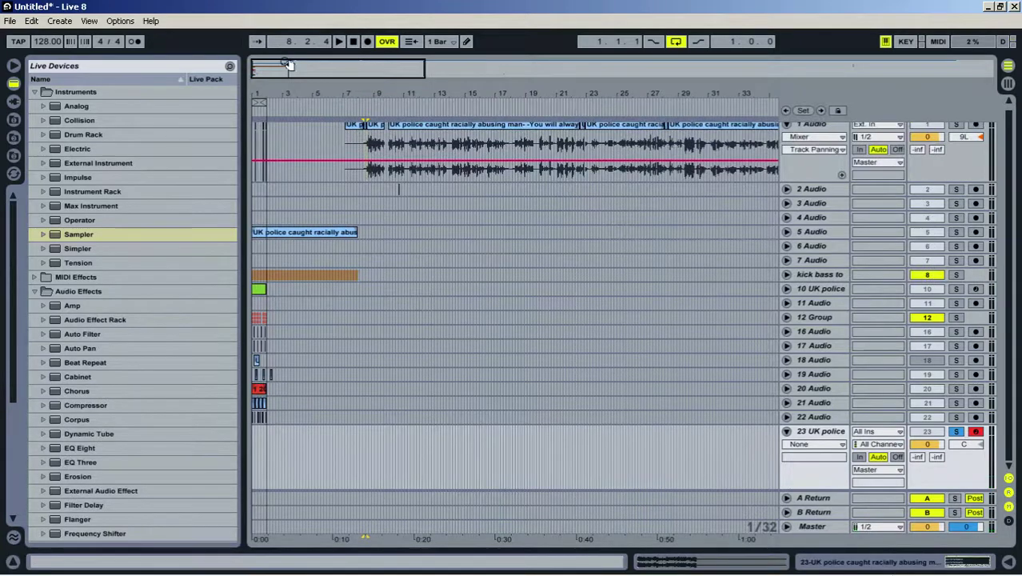
pyautogui.moveTo(258, 93); pyautogui.dragTo(265, 323)
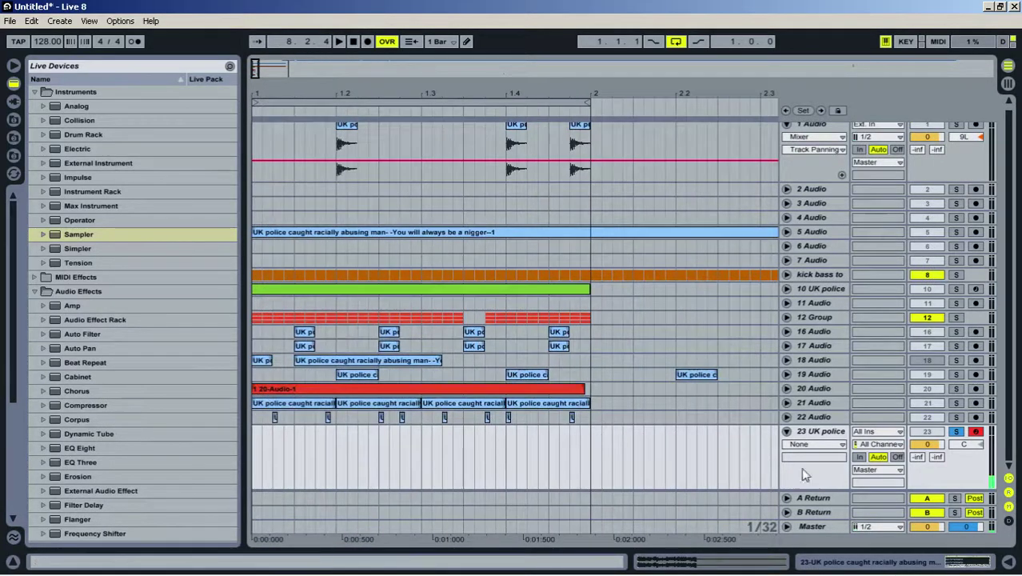
pyautogui.doubleClick(832, 431)
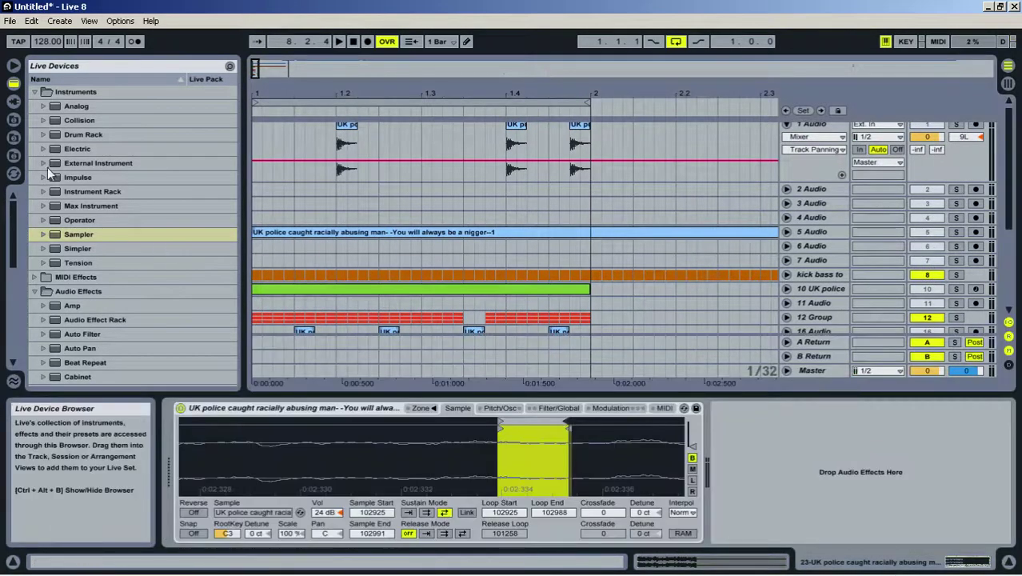
pyautogui.scroll(-3, 99, 291)
pyautogui.doubleClick(87, 257)
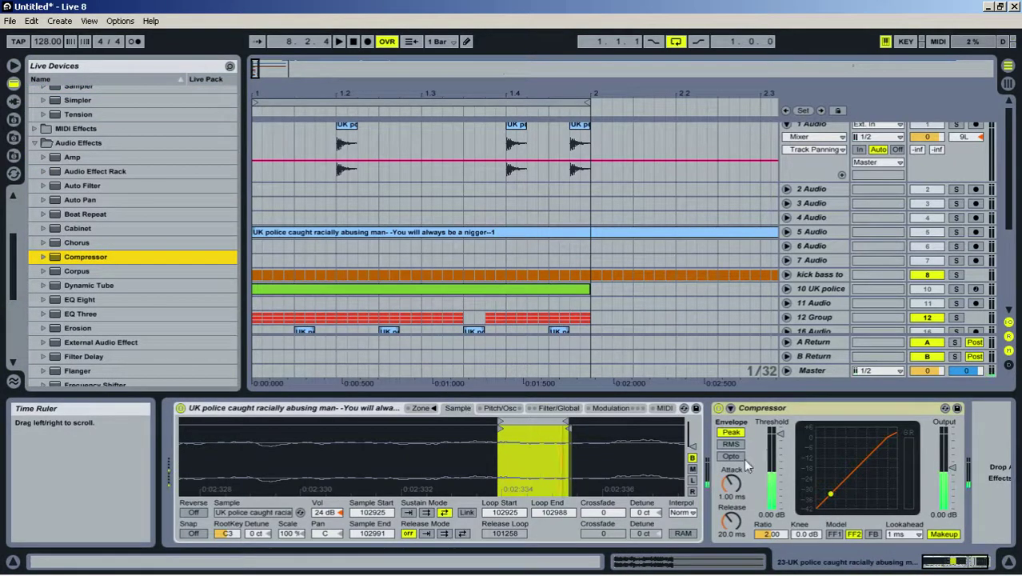
pyautogui.scroll(-6, 120, 332)
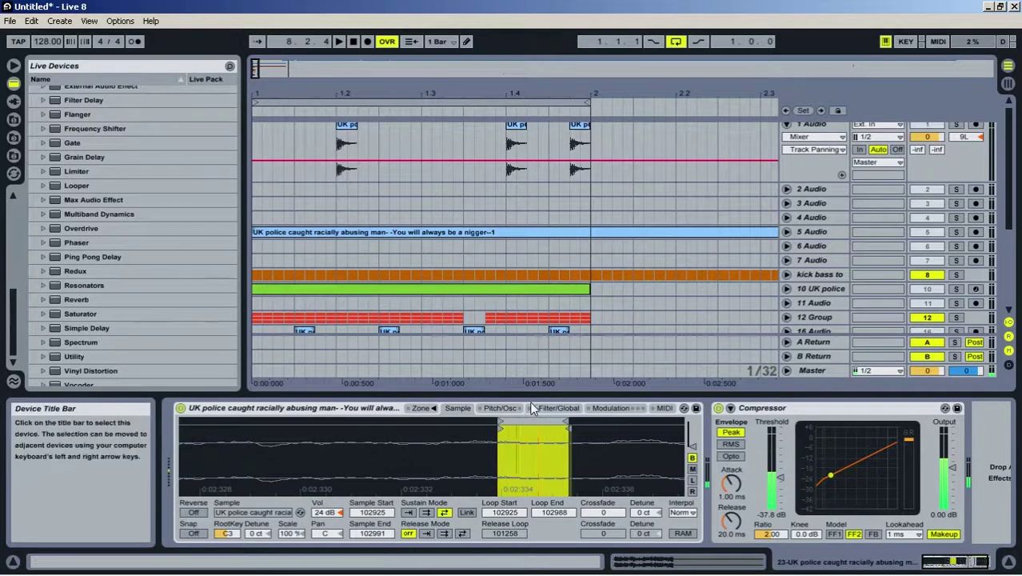
# Shape the Sampler's volume envelope with a 20 s attack, 859 ms decay, -20 dB sustain and 5.92 s release
pyautogui.click(558, 408)
pyautogui.moveTo(573, 424); pyautogui.dragTo(607, 424)
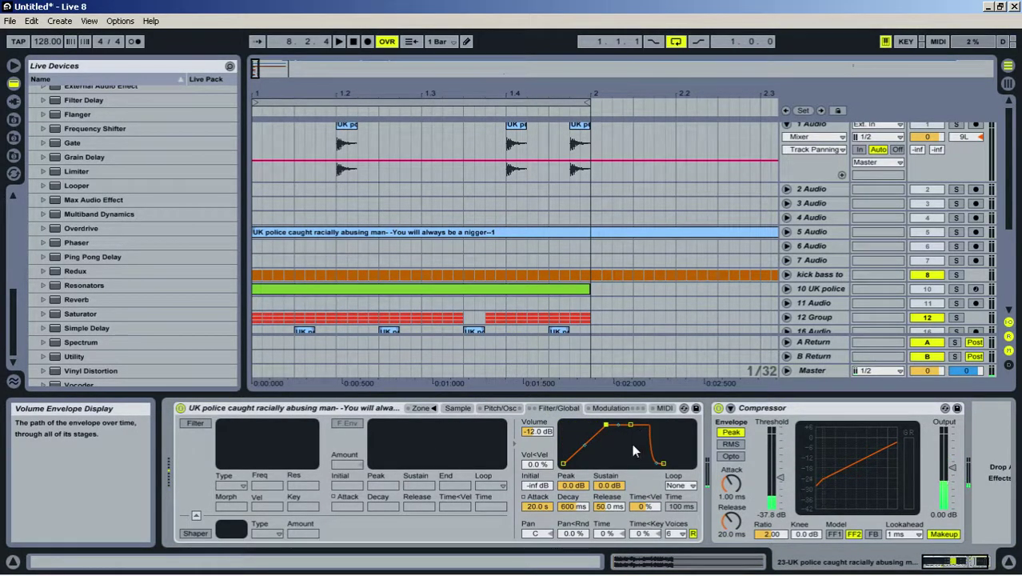
pyautogui.moveTo(639, 425); pyautogui.dragTo(634, 445)
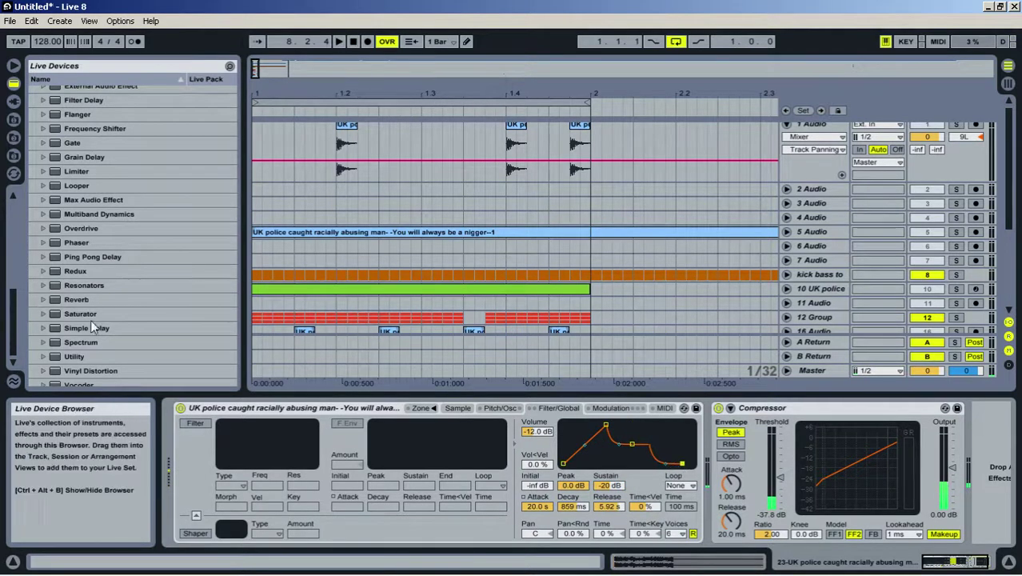
# Set the arrangement grid to 1/4 and insert an empty one-bar MIDI clip on track 23 from 1.1.1 to 2.1.1
pyautogui.scroll(-8, 384, 304)
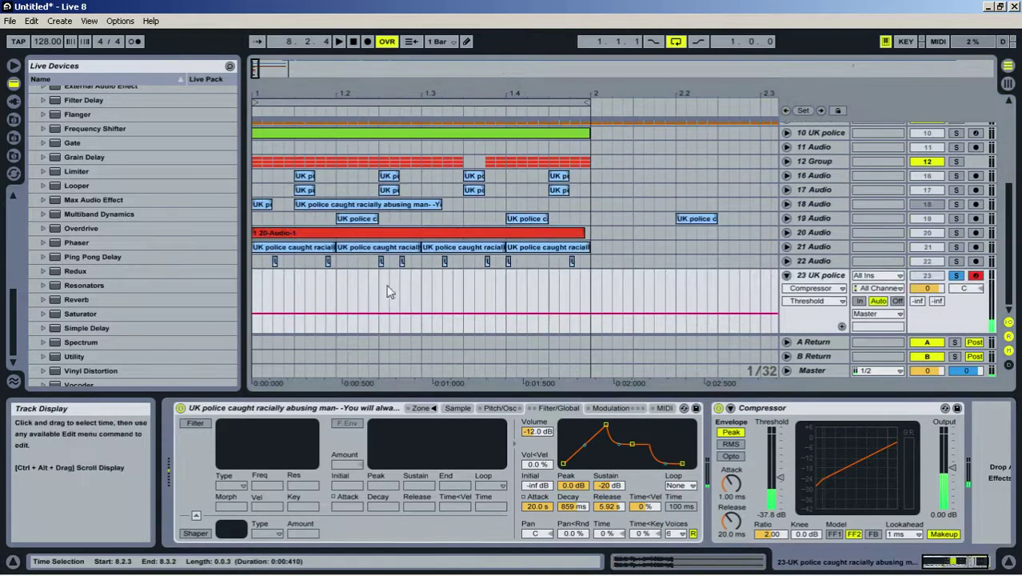
pyautogui.click(12, 119)
pyautogui.click(13, 138)
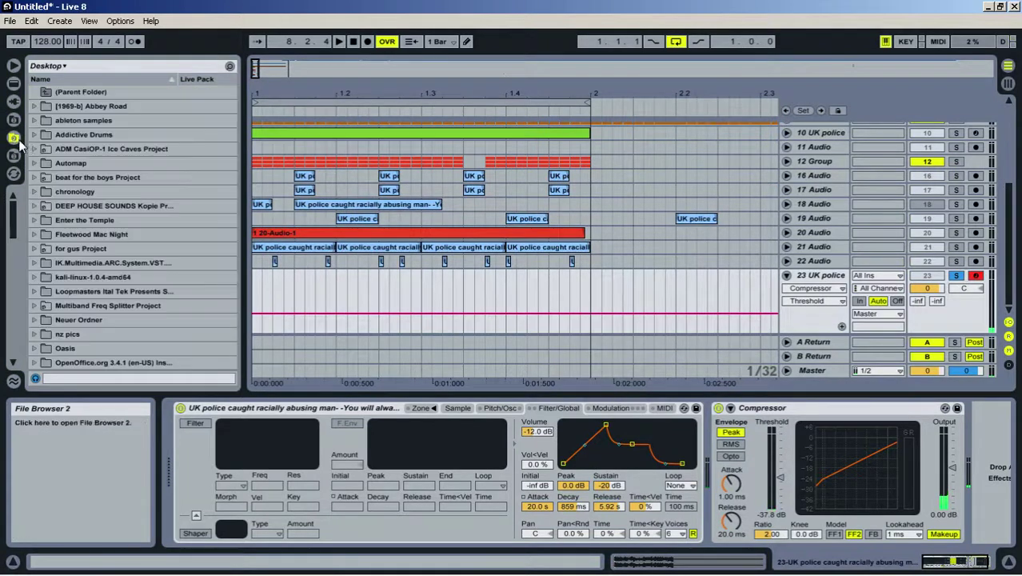
pyautogui.click(305, 288)
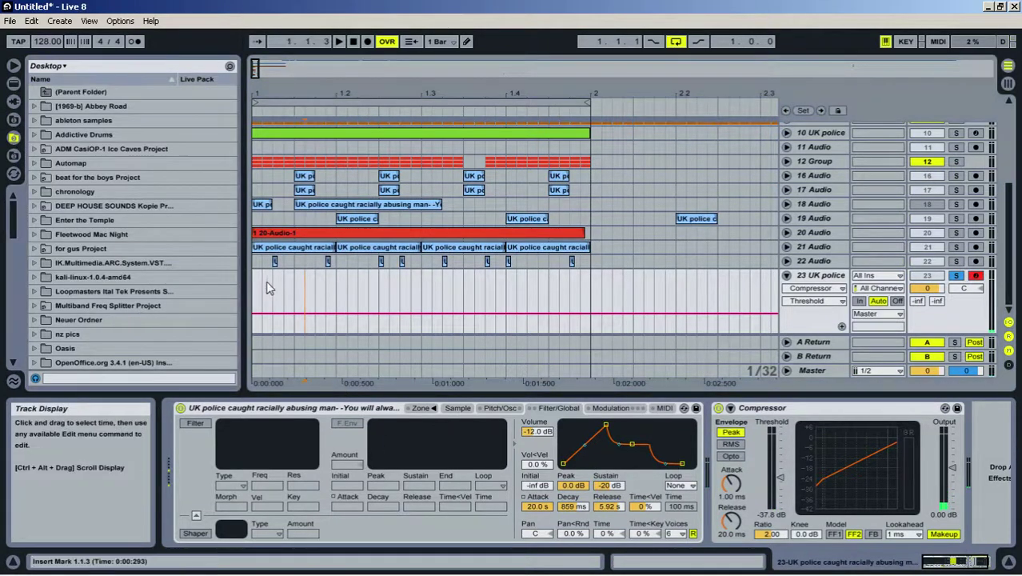
pyautogui.click(260, 287)
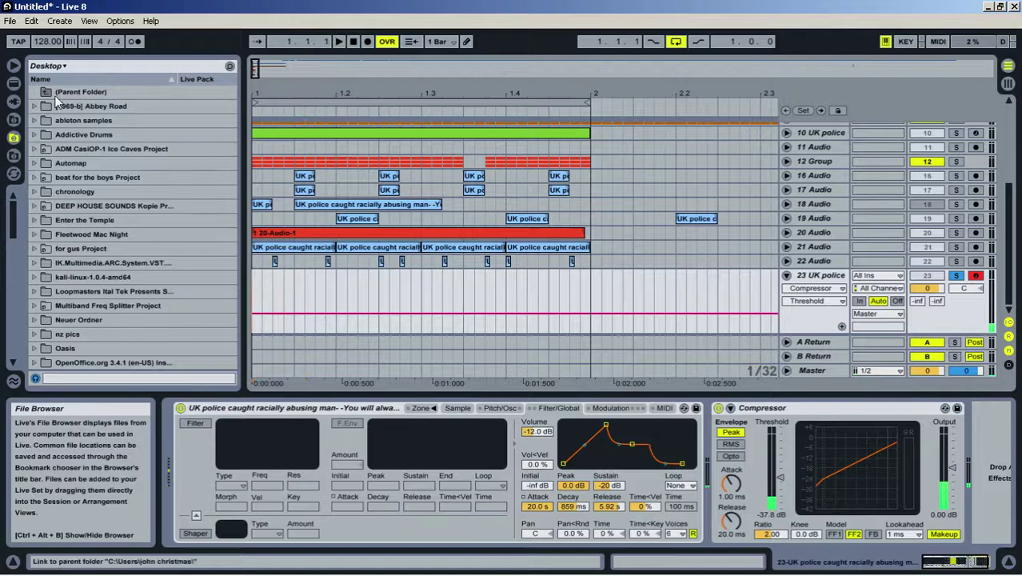
pyautogui.click(13, 84)
pyautogui.rightClick(265, 288)
pyautogui.click(274, 480)
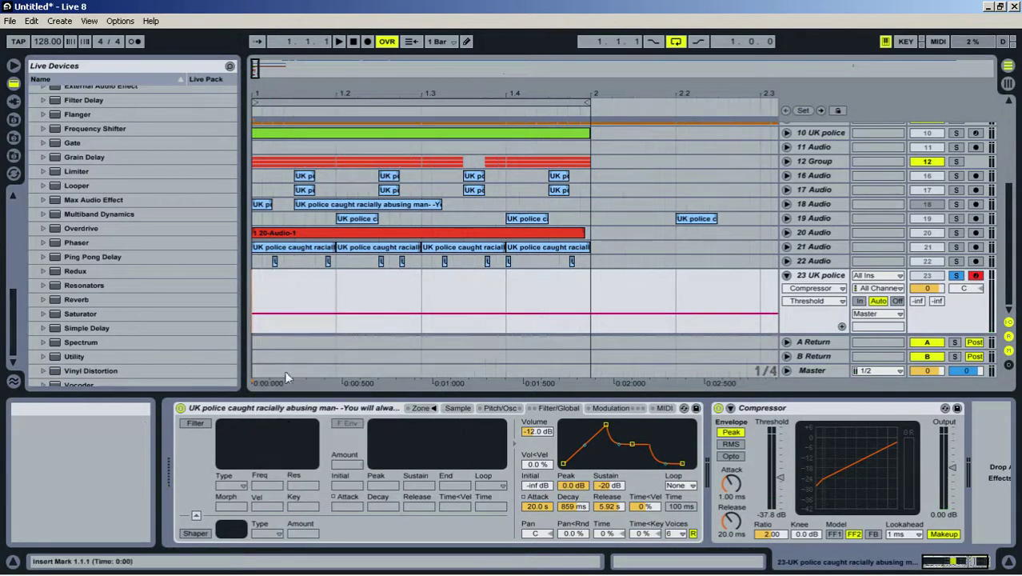
pyautogui.click(314, 295)
pyautogui.moveTo(313, 294); pyautogui.dragTo(589, 276)
pyautogui.hotkey('ctrl', 'shift', 'm')
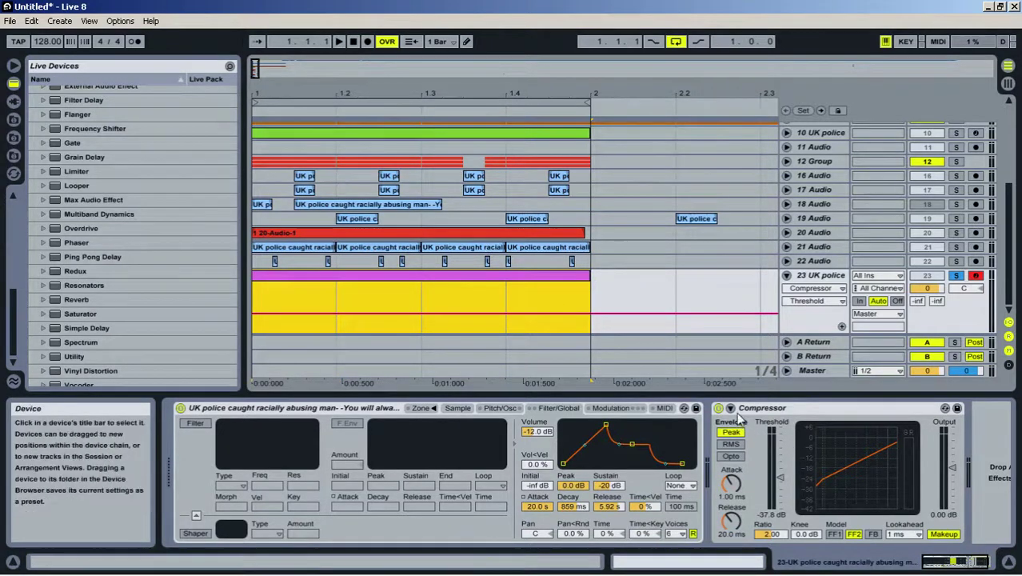
# Choose 5-Audio as the Compressor's sidechain source with a -39.1 dB threshold, and collapse the Sampler device
pyautogui.click(731, 408)
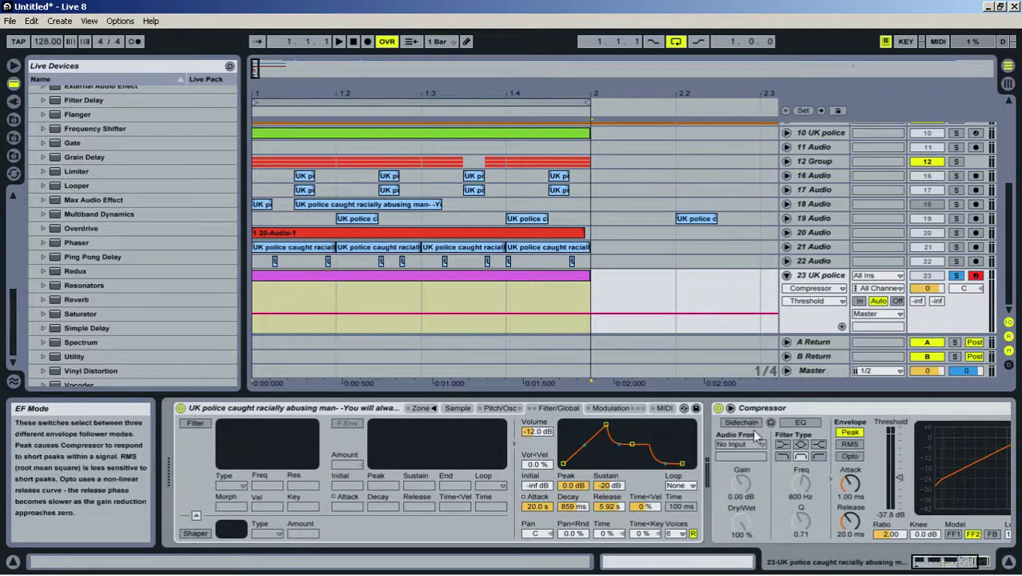
pyautogui.click(740, 444)
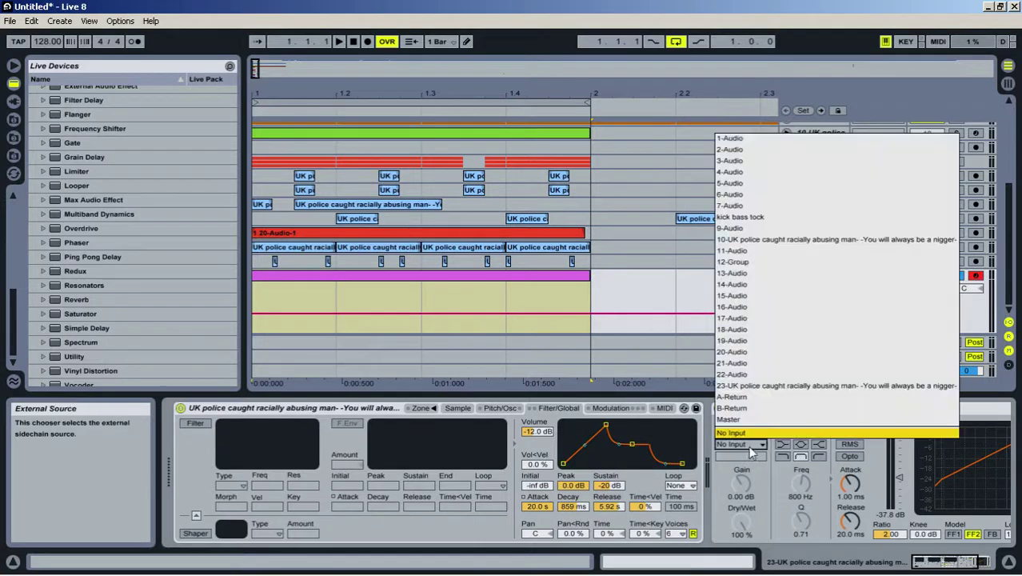
pyautogui.click(744, 183)
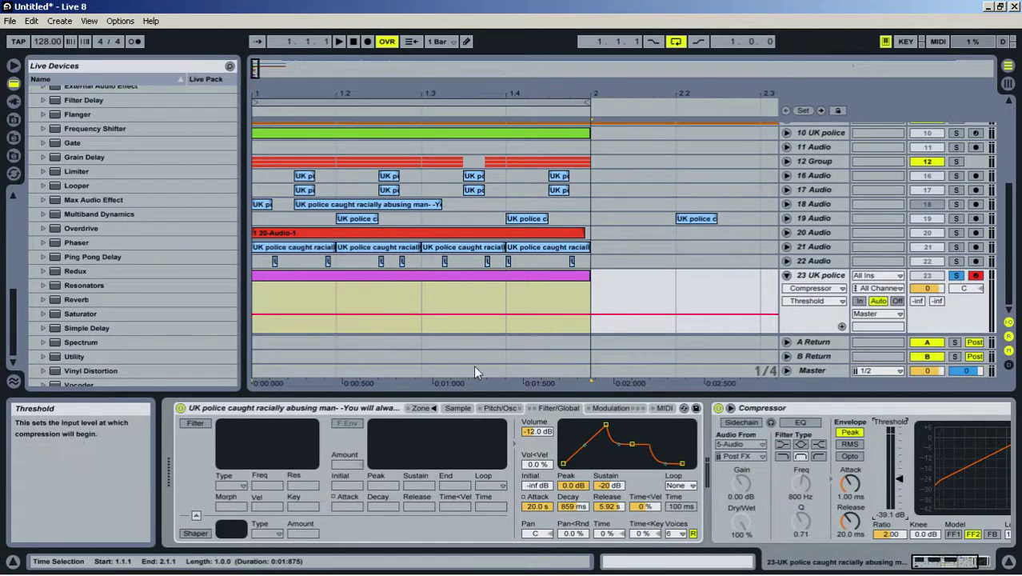
pyautogui.click(312, 408)
pyautogui.press('Delete')
# Add a Reverb after the Compressor with an 11.2 s decay time and High quality
pyautogui.scroll(-1, 89, 283)
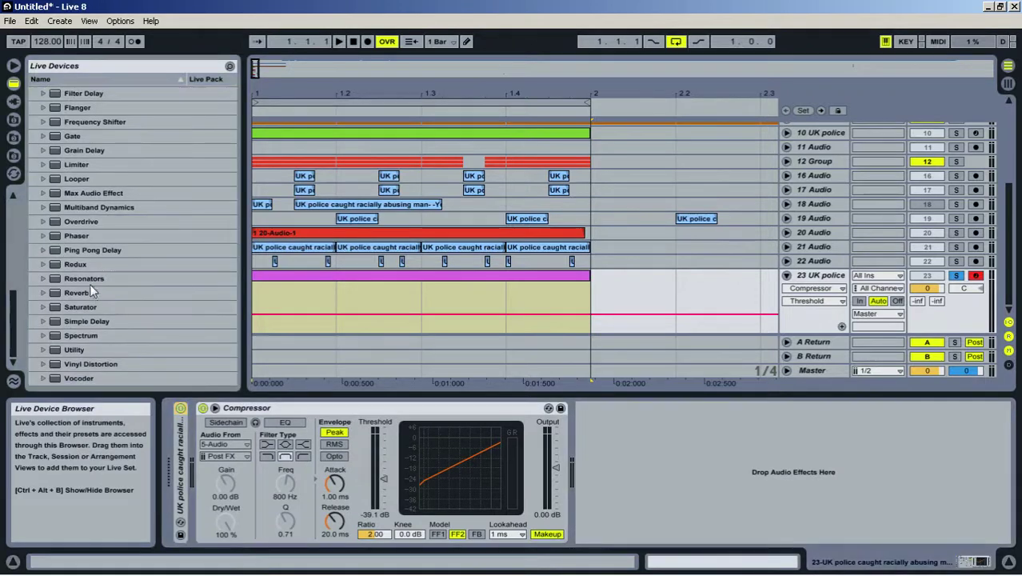
pyautogui.click(87, 293)
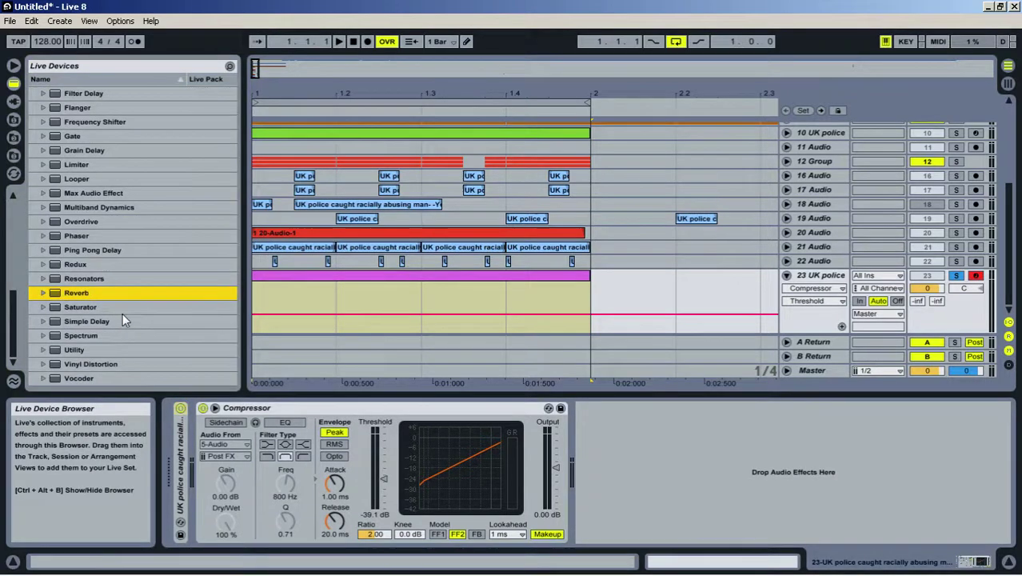
pyautogui.doubleClick(71, 293)
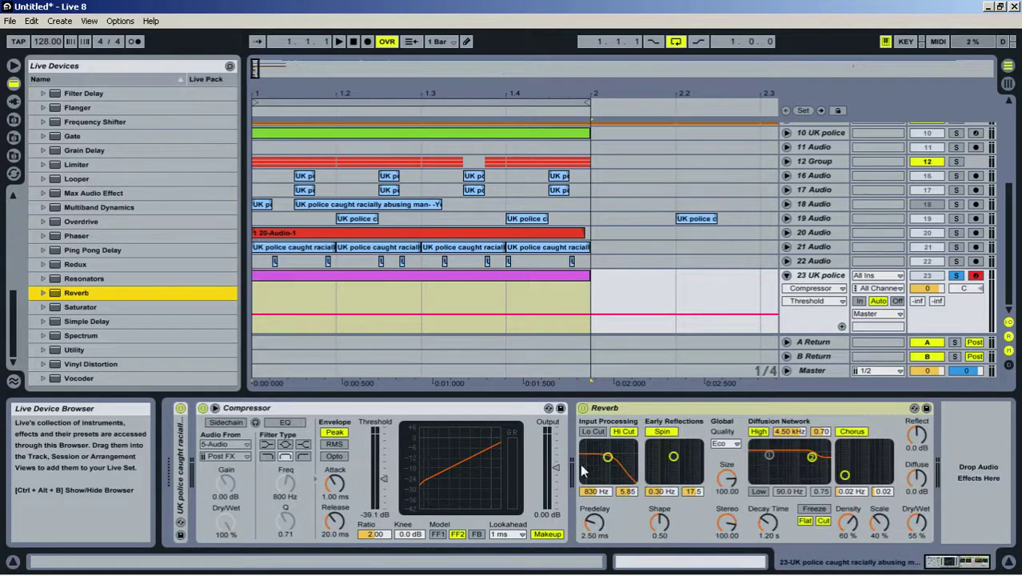
pyautogui.click(769, 524)
pyautogui.moveTo(769, 524); pyautogui.dragTo(770, 537)
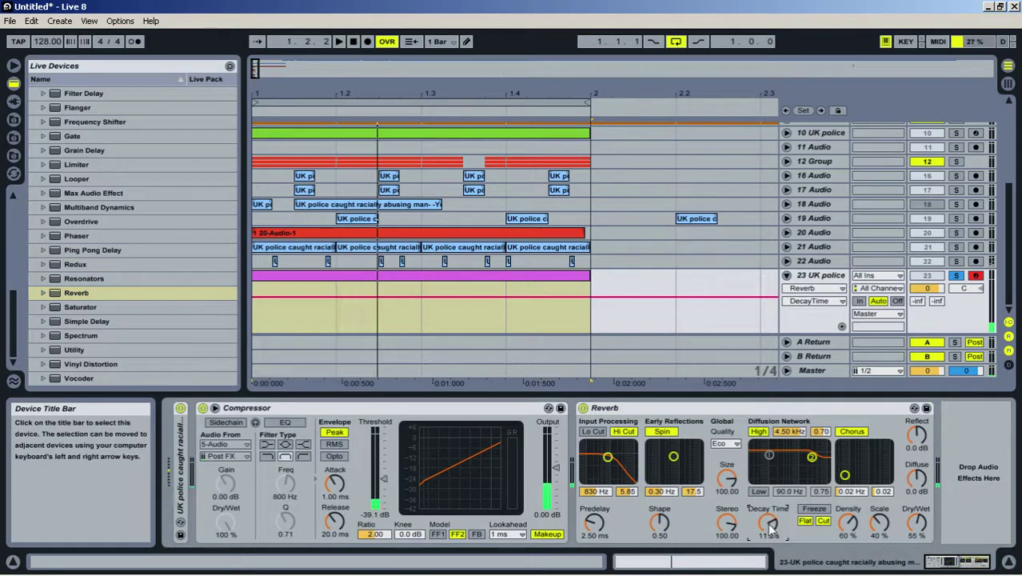
pyautogui.click(726, 443)
pyautogui.click(724, 478)
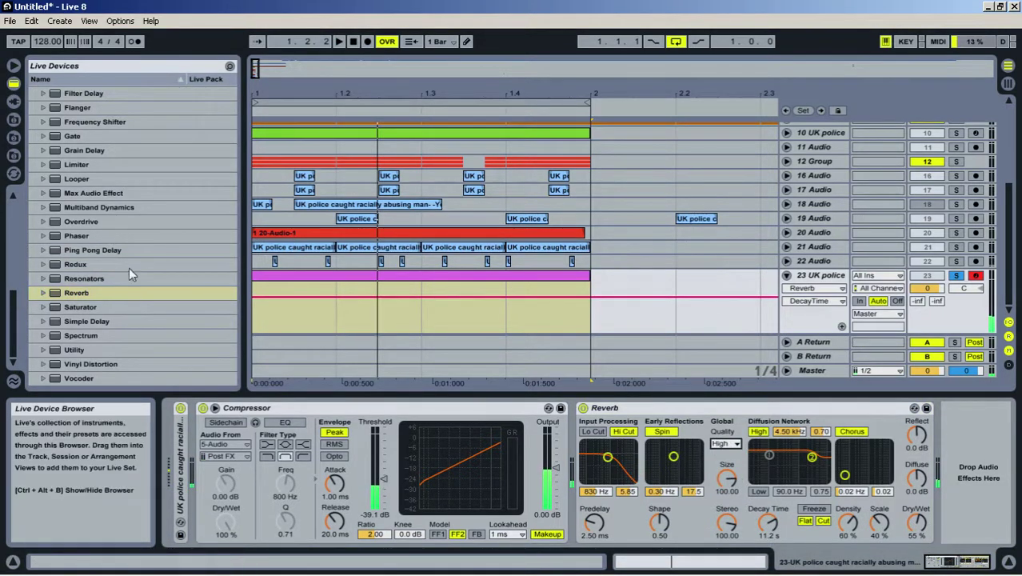
# Add a Chorus after the Reverb and lower the Compressor's threshold to -53.5 dB
pyautogui.scroll(3, 120, 342)
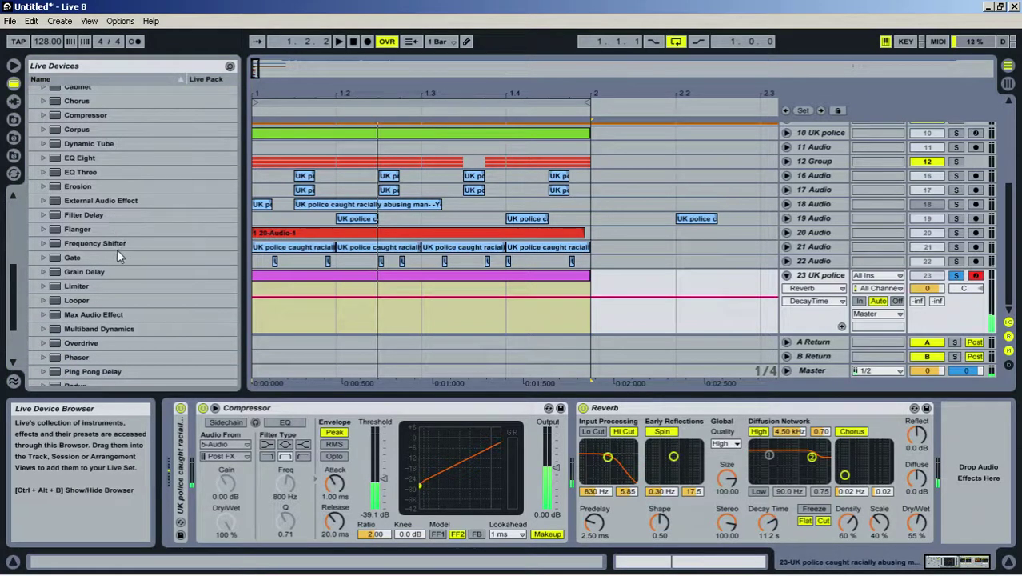
pyautogui.scroll(1, 117, 254)
pyautogui.moveTo(71, 115); pyautogui.dragTo(968, 472)
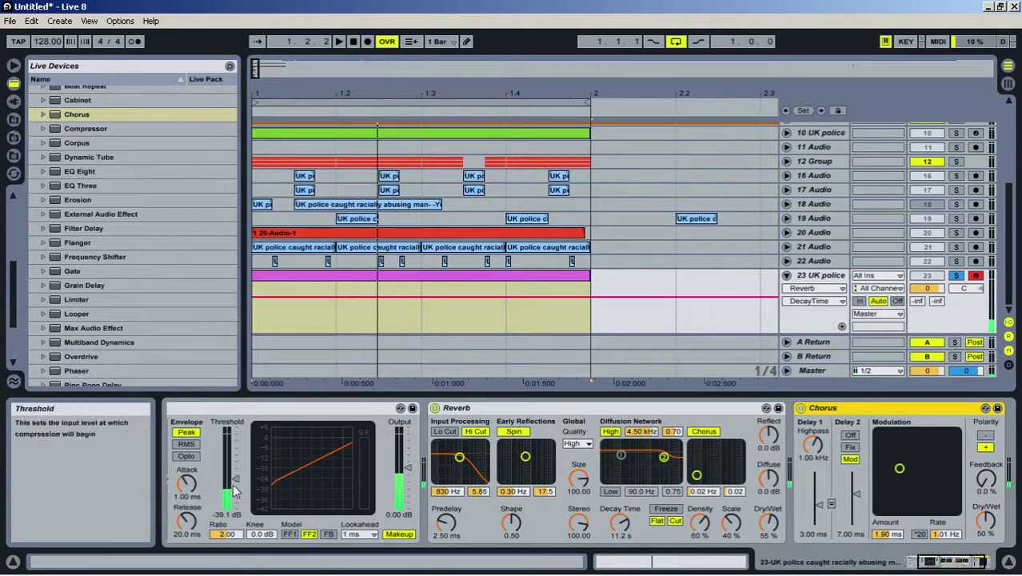
pyautogui.moveTo(233, 485); pyautogui.dragTo(234, 506)
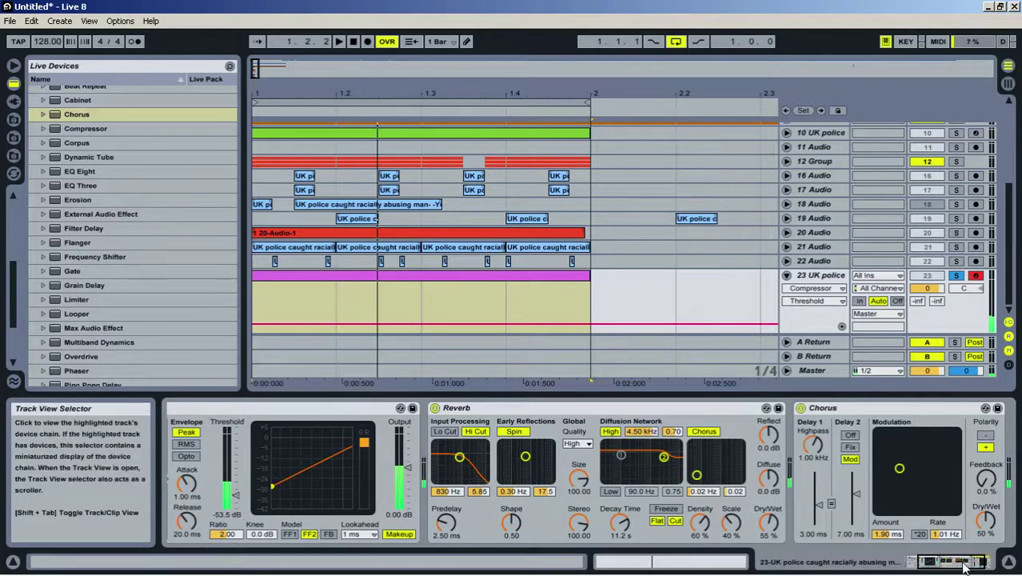
# Raise the Reverb's decay time to 13.5 s and collapse the Reverb device
pyautogui.moveTo(970, 562); pyautogui.dragTo(981, 562)
pyautogui.moveTo(542, 522); pyautogui.dragTo(543, 504)
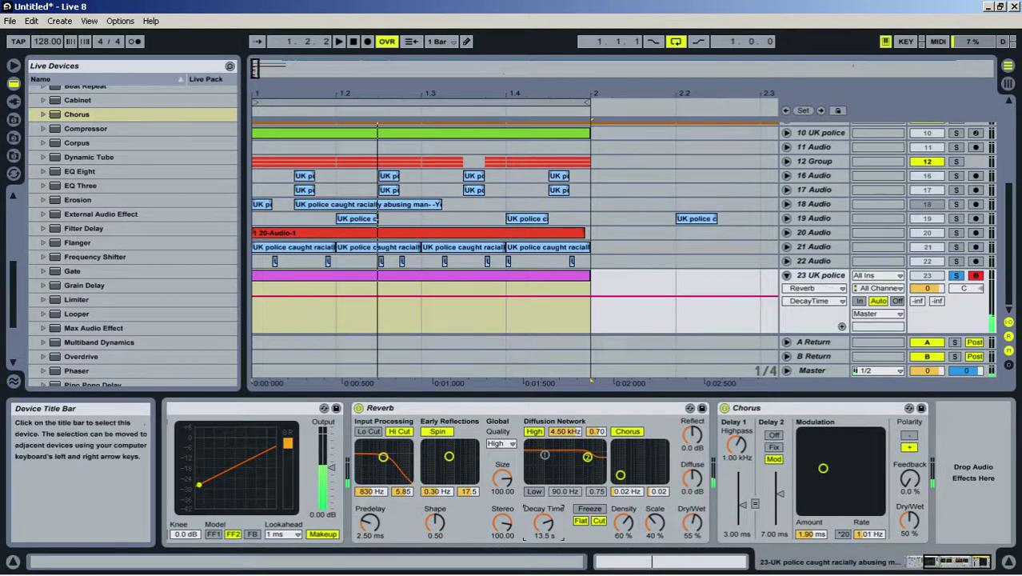
pyautogui.doubleClick(490, 408)
# Add a Ping Pong Delay after the Chorus with its filter at 5.40 kHz, bandwidth 4.62 and Dry/Wet 33%
pyautogui.scroll(-5, 89, 304)
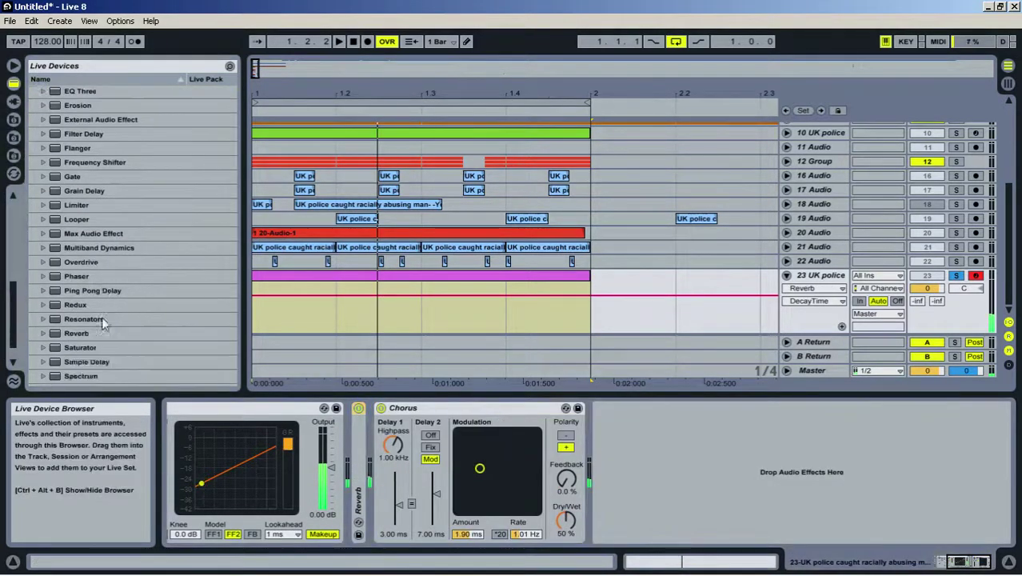
pyautogui.moveTo(92, 250); pyautogui.dragTo(611, 483)
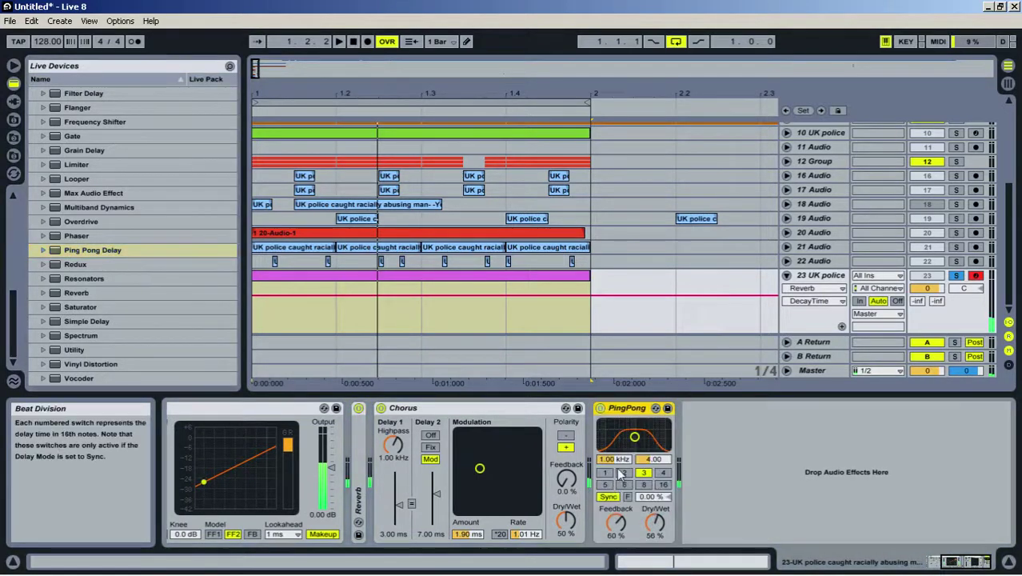
pyautogui.moveTo(648, 436); pyautogui.dragTo(653, 435)
pyautogui.moveTo(655, 523); pyautogui.dragTo(655, 542)
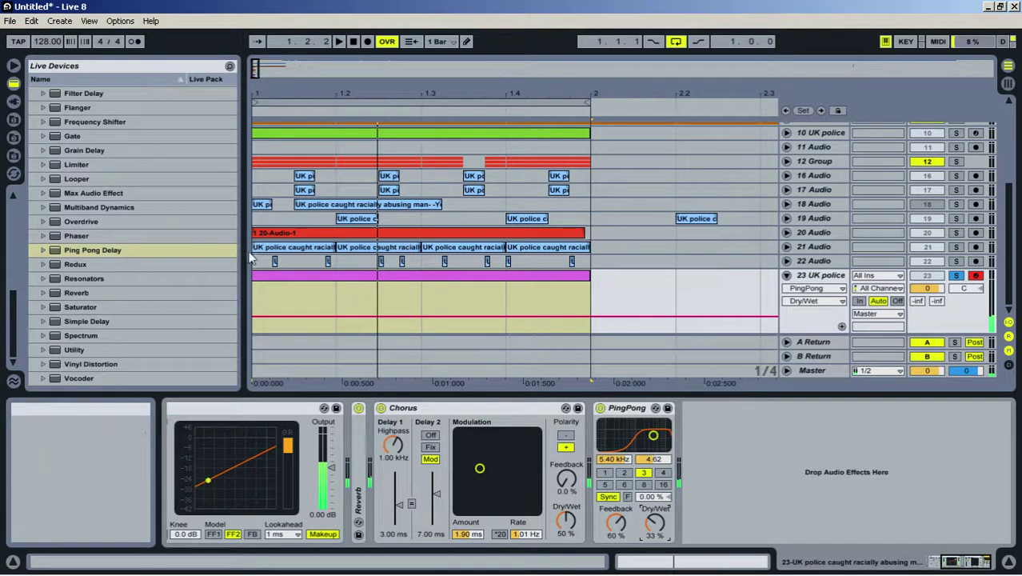
# Open track 23's clip in an enlarged note editor and audition keys around C3 with note preview on
pyautogui.doubleClick(405, 279)
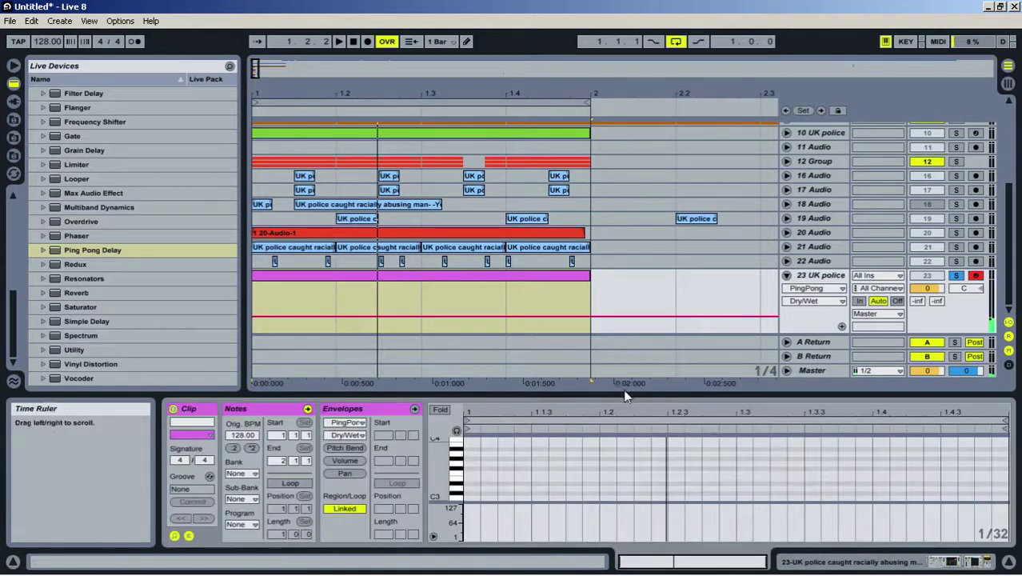
pyautogui.moveTo(600, 392); pyautogui.dragTo(630, 212)
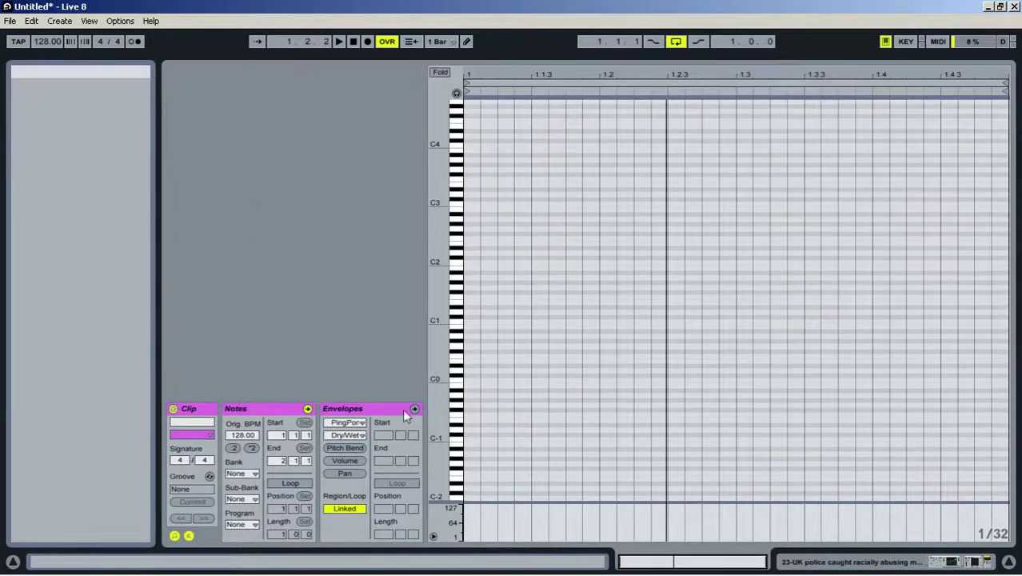
pyautogui.click(455, 95)
pyautogui.moveTo(456, 133); pyautogui.dragTo(459, 223)
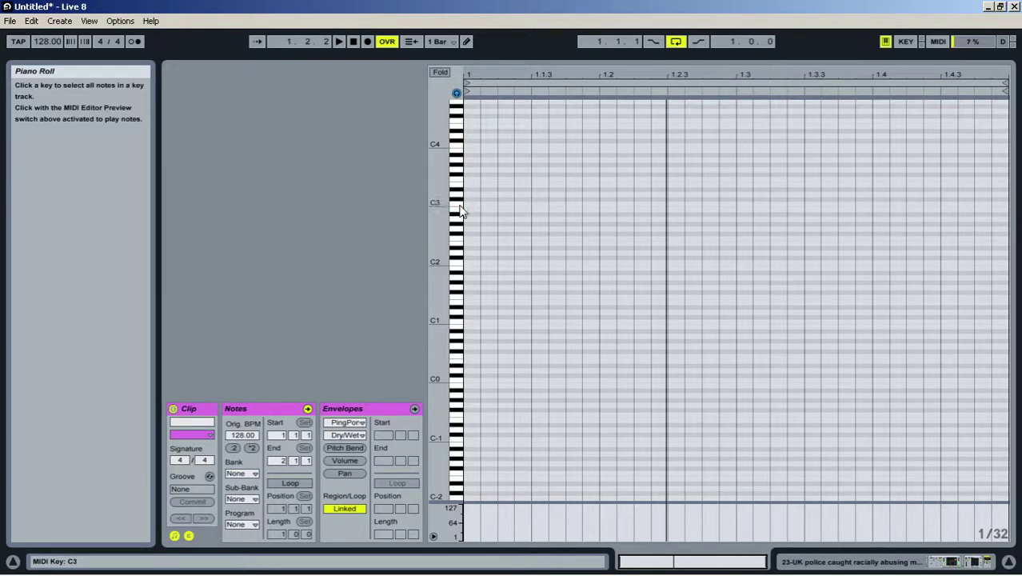
pyautogui.click(457, 206)
pyautogui.click(457, 206)
# Add a C3 note and a C1 note to the clip, each lasting the full bar
pyautogui.doubleClick(472, 204)
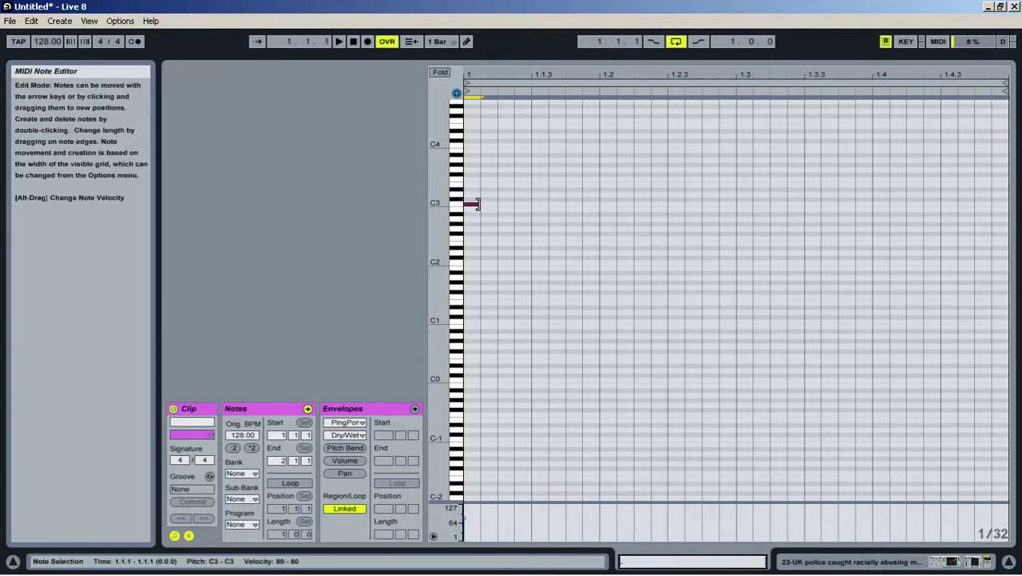
pyautogui.moveTo(477, 204); pyautogui.dragTo(1000, 232)
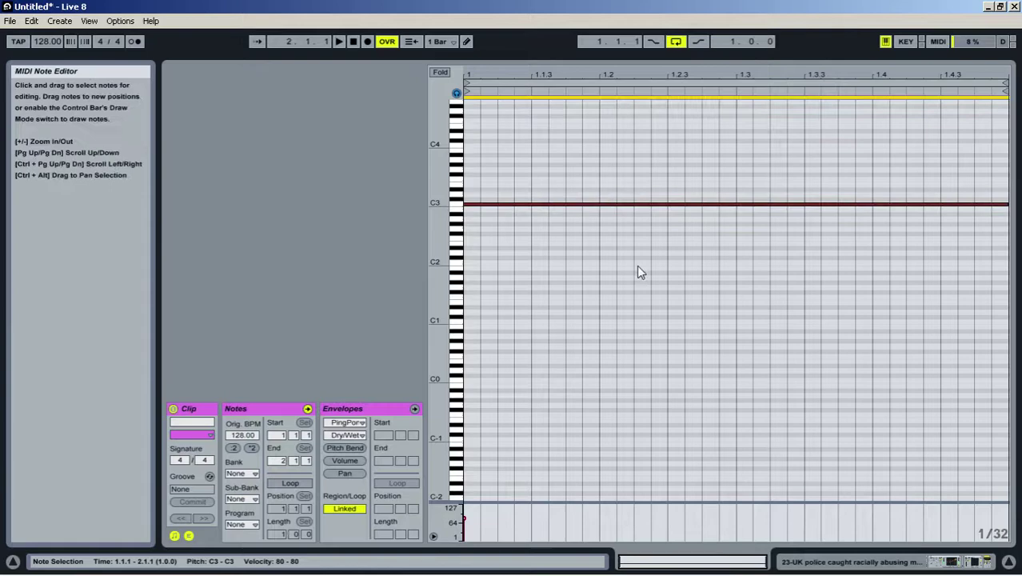
pyautogui.doubleClick(473, 322)
pyautogui.moveTo(478, 321); pyautogui.dragTo(964, 323)
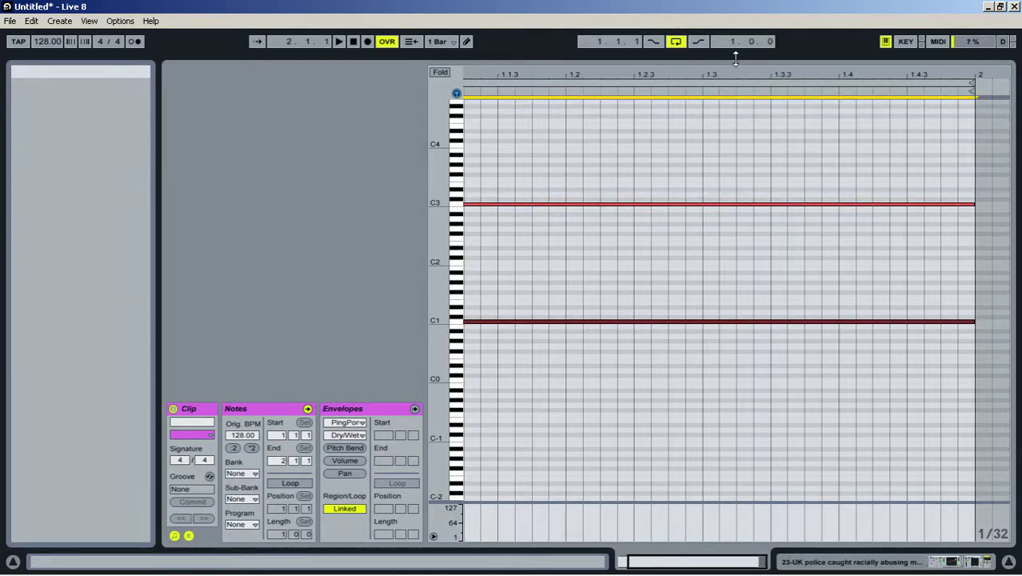
# Play the loop with track 23 soloed, raise its Compressor's output gain to 18.8 dB, and unsolo the track
pyautogui.moveTo(737, 62); pyautogui.dragTo(749, 339)
pyautogui.click(1009, 562)
pyautogui.press('space')
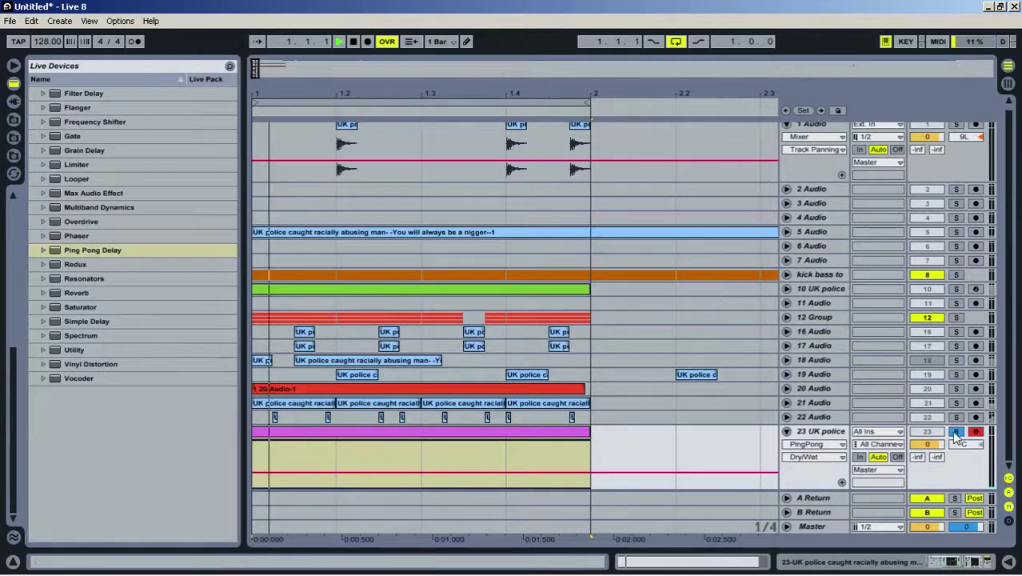
pyautogui.moveTo(381, 93); pyautogui.dragTo(331, 132)
pyautogui.doubleClick(827, 433)
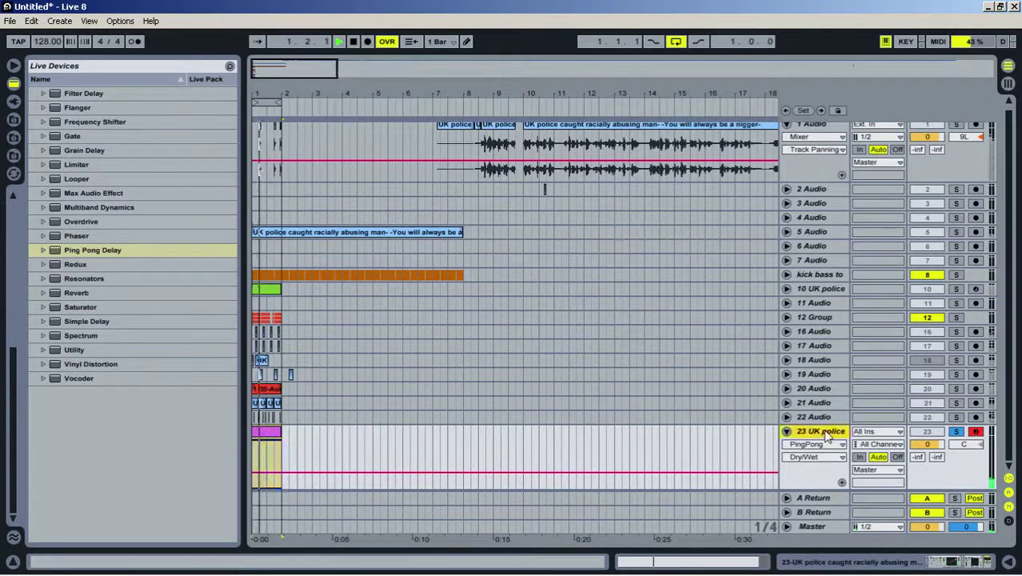
pyautogui.moveTo(327, 470); pyautogui.dragTo(334, 450)
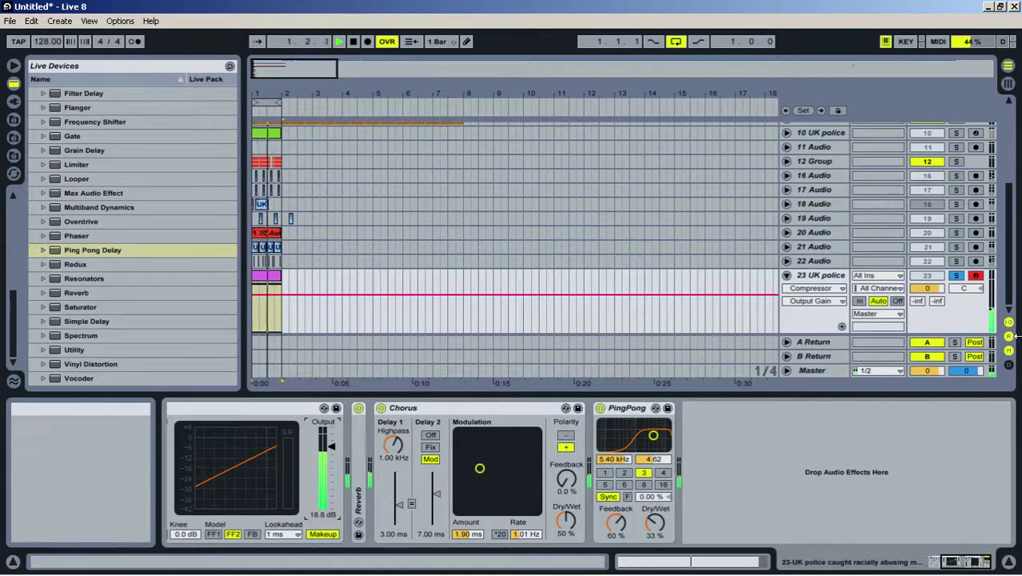
pyautogui.click(957, 262)
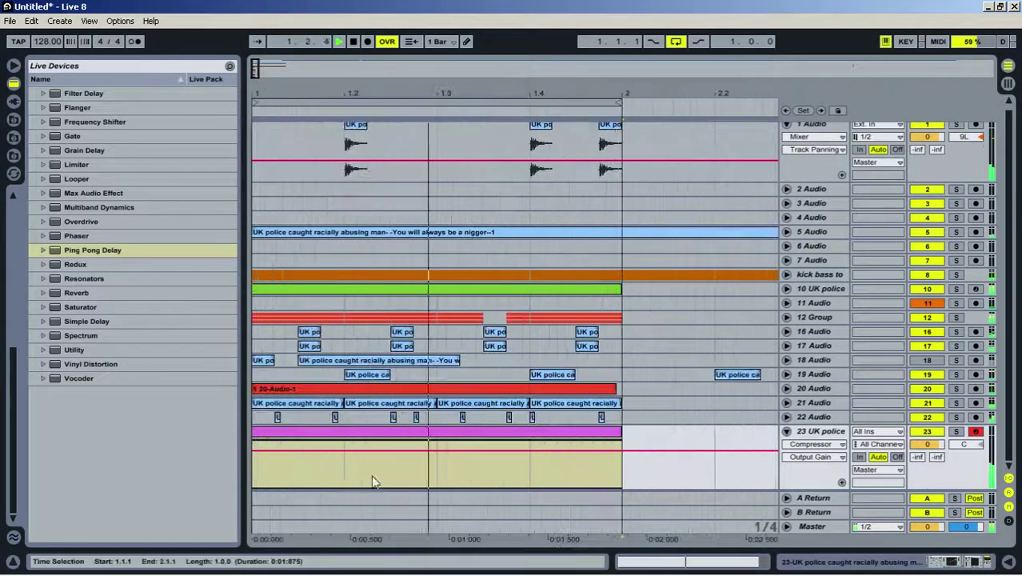
# Transpose both notes in track 23's clip down three semitones to A2 and A0, and play the loop
pyautogui.doubleClick(412, 431)
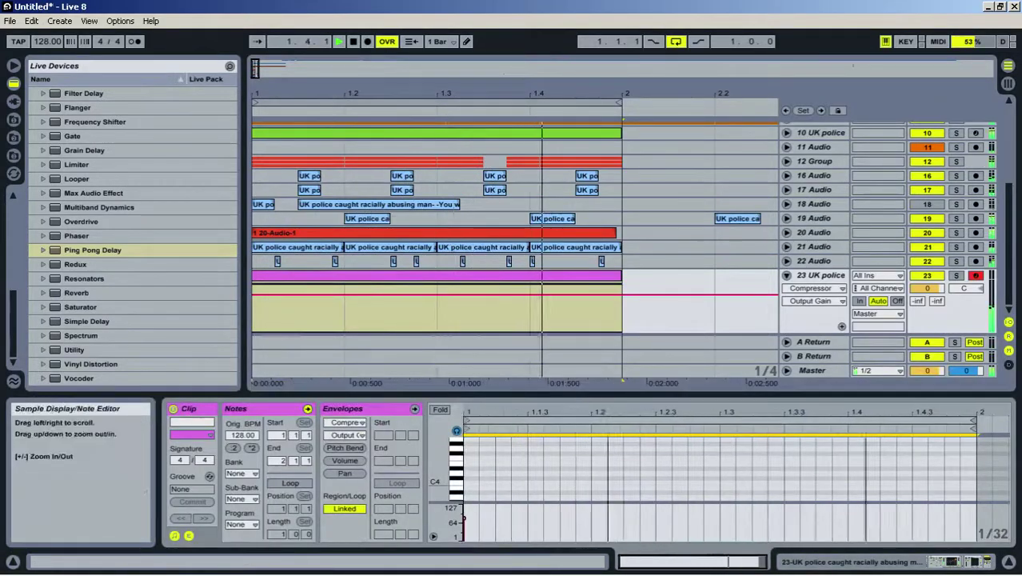
pyautogui.moveTo(604, 395); pyautogui.dragTo(632, 176)
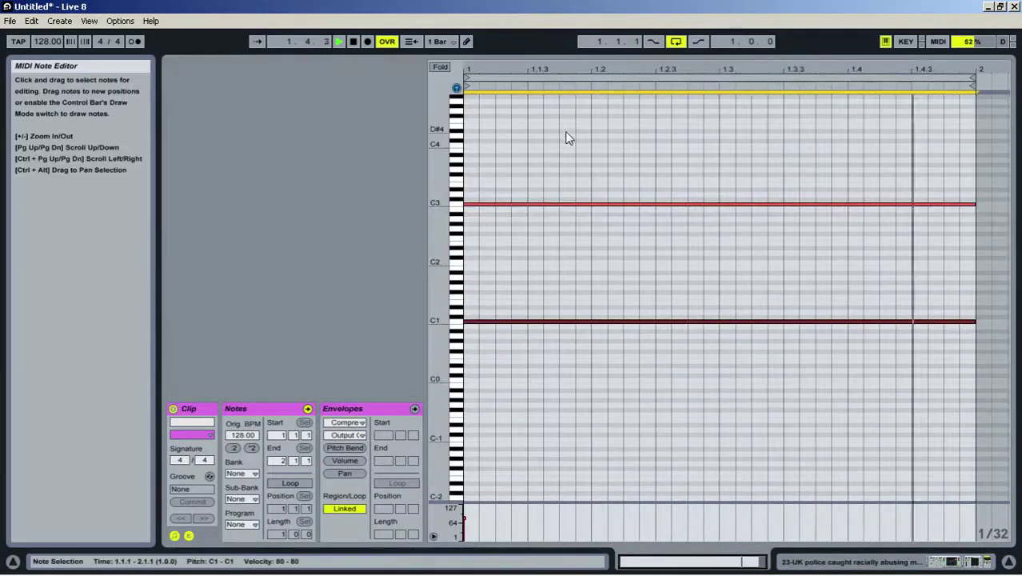
pyautogui.moveTo(569, 141); pyautogui.dragTo(656, 332)
pyautogui.press('space')
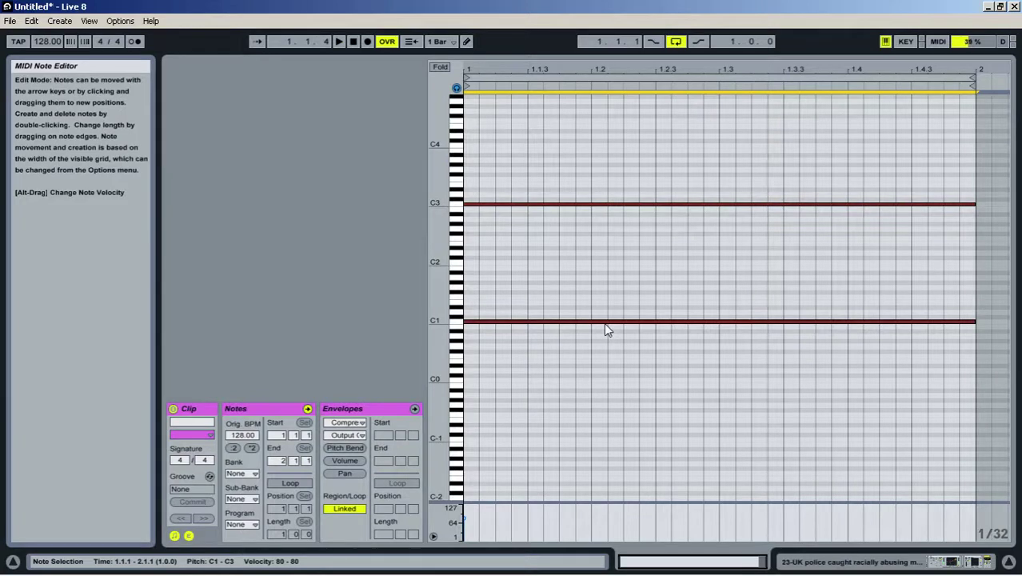
pyautogui.press('Down')
pyautogui.press('Down')
pyautogui.press('Down')
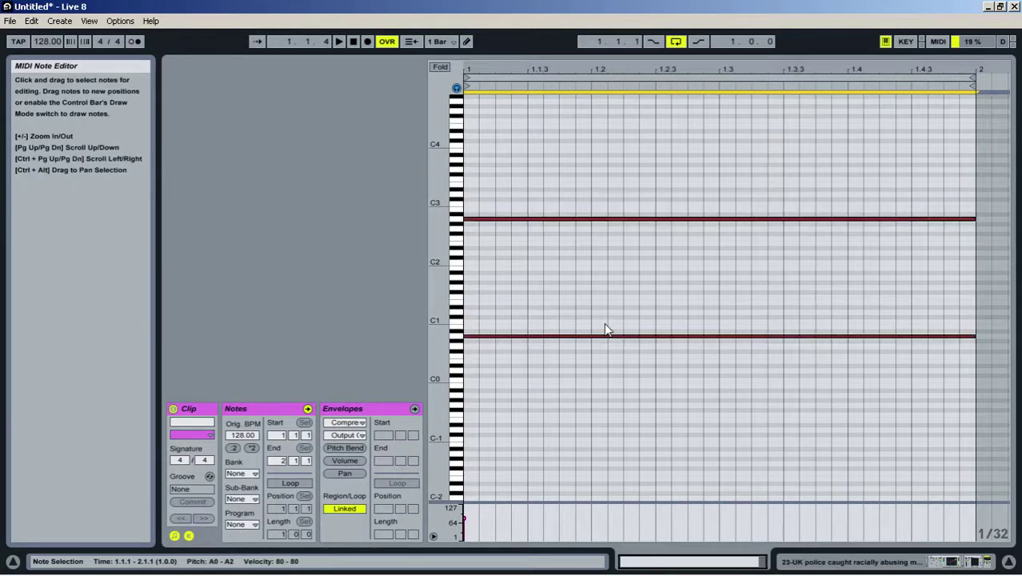
pyautogui.press('space')
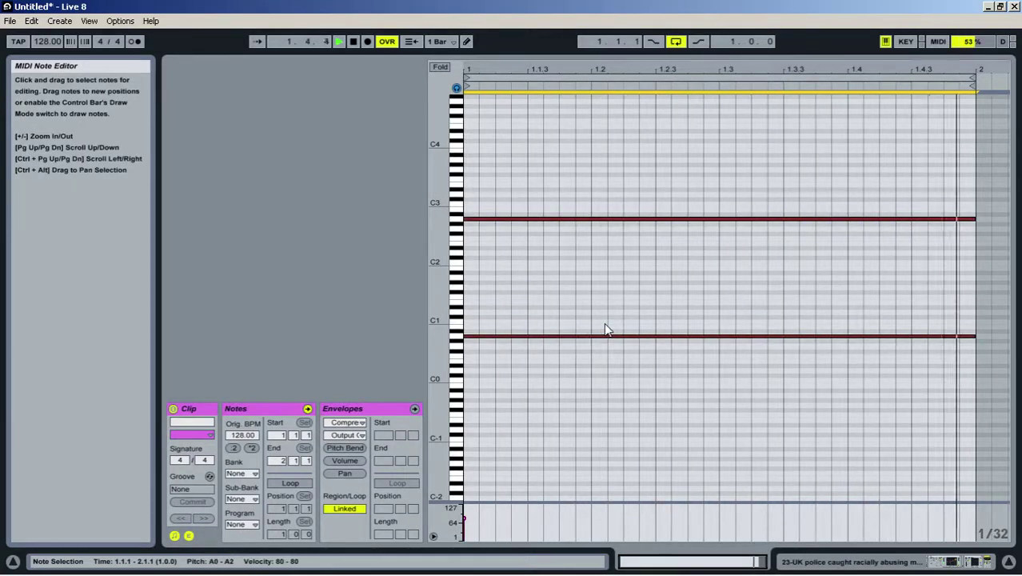
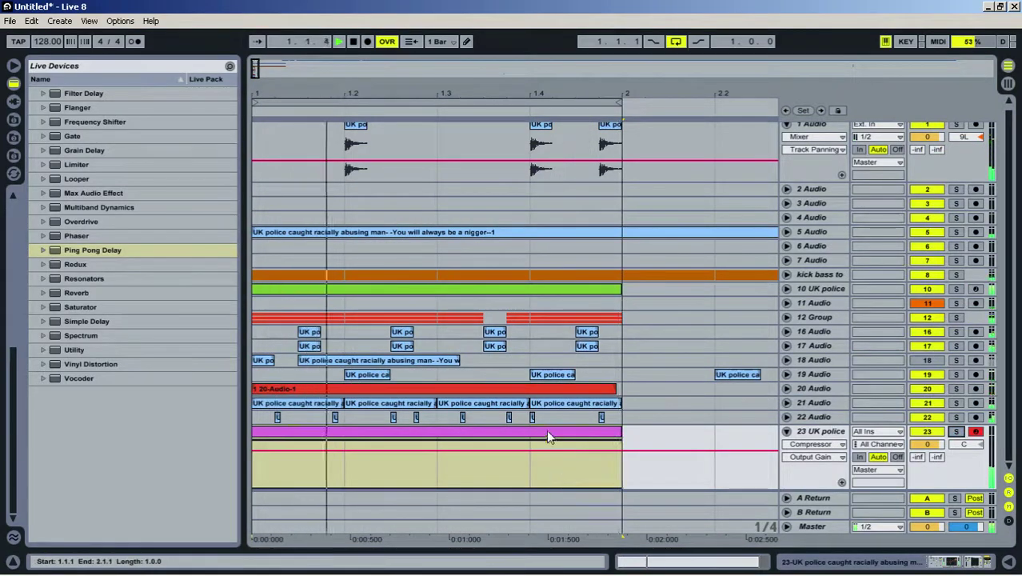
# Delete the lower A0 note from track 23's clip and play the loop briefly
pyautogui.doubleClick(546, 432)
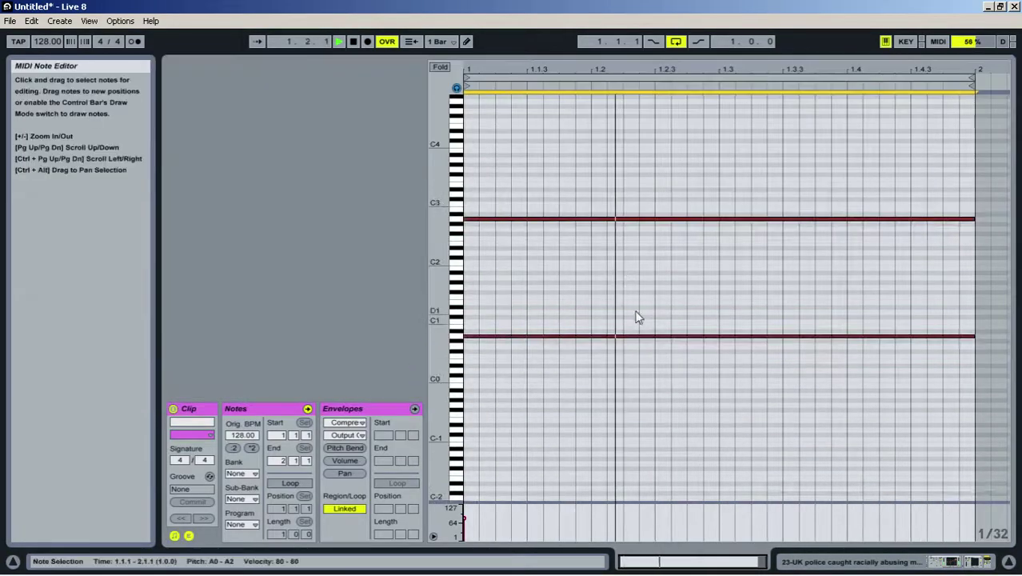
pyautogui.press('Delete')
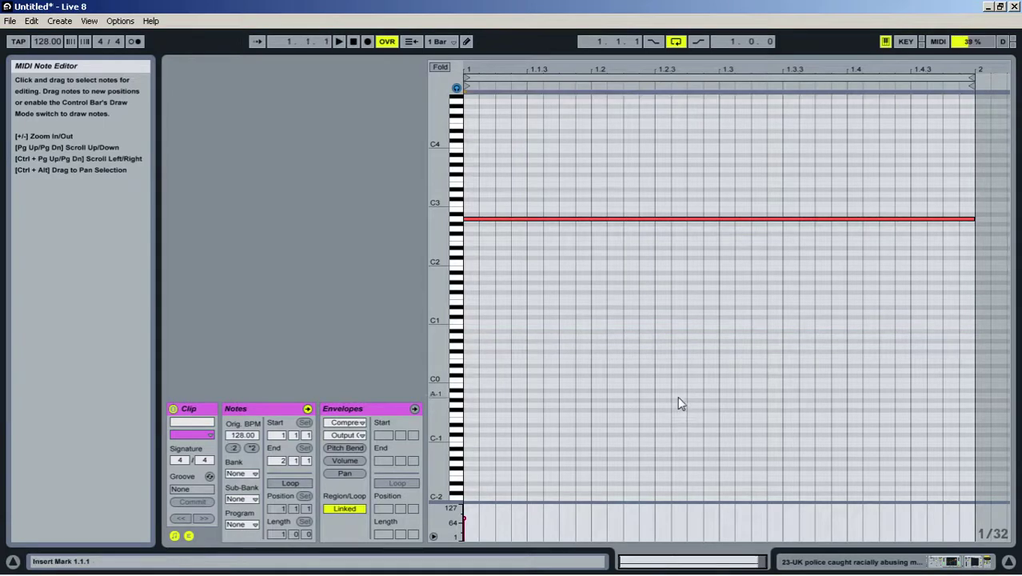
pyautogui.press('space')
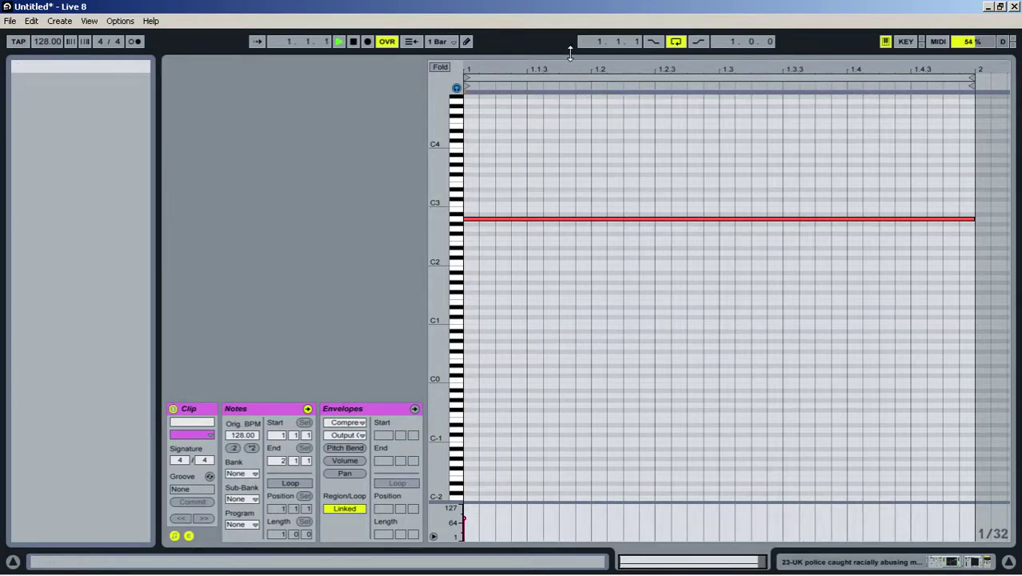
pyautogui.press('space')
# Try the remaining note at A#2 and listen to it with track 23 soloed and in the full mix
pyautogui.moveTo(554, 160); pyautogui.dragTo(566, 272)
pyautogui.moveTo(561, 220); pyautogui.dragTo(562, 217)
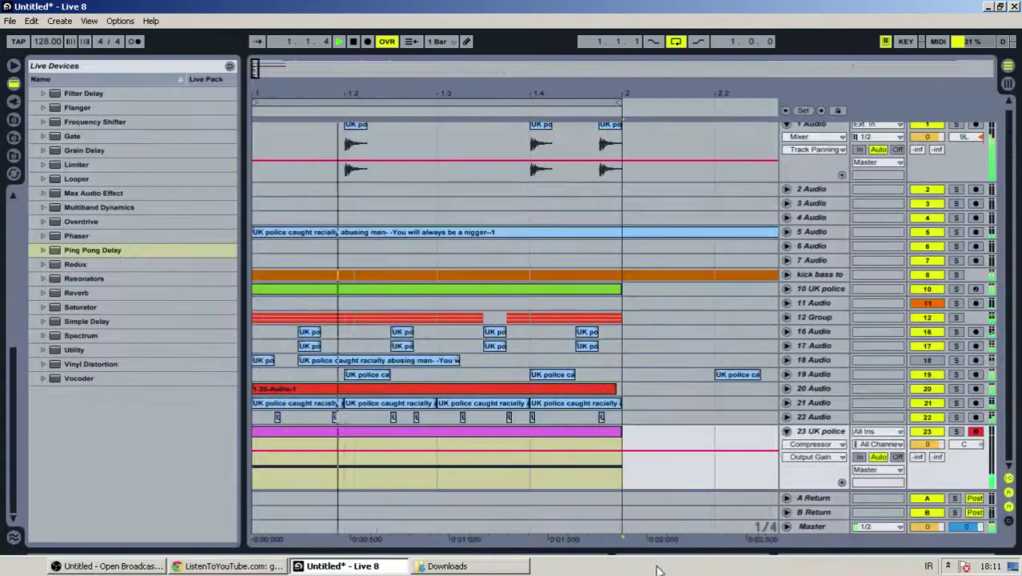
pyautogui.doubleClick(497, 431)
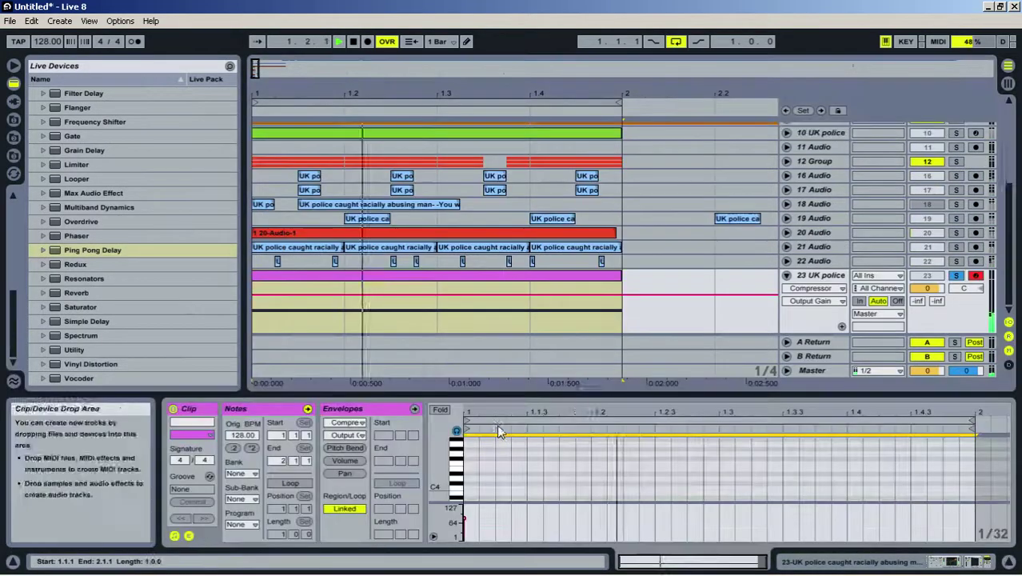
pyautogui.moveTo(575, 392); pyautogui.dragTo(707, 112)
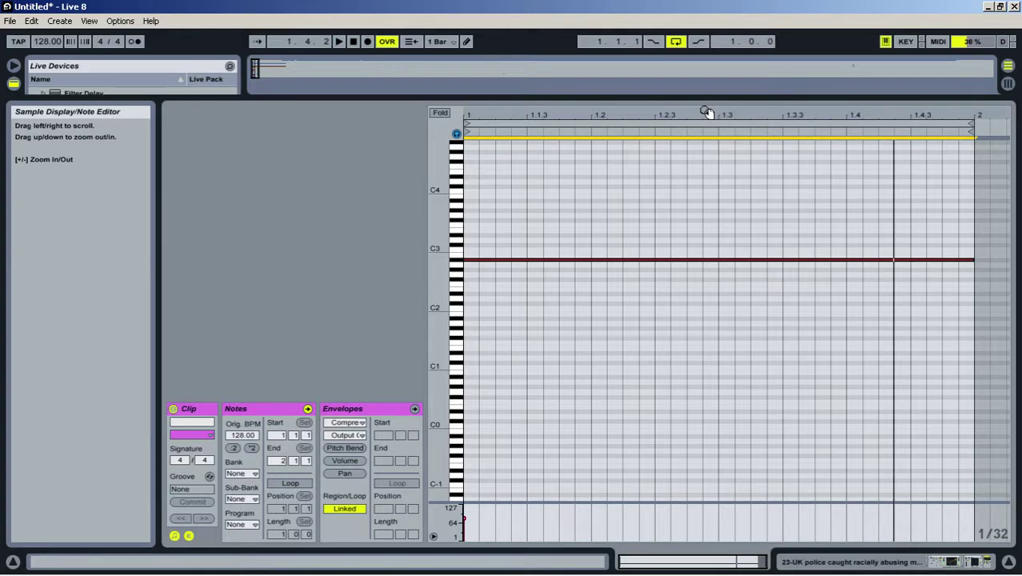
pyautogui.moveTo(740, 98); pyautogui.dragTo(653, 567)
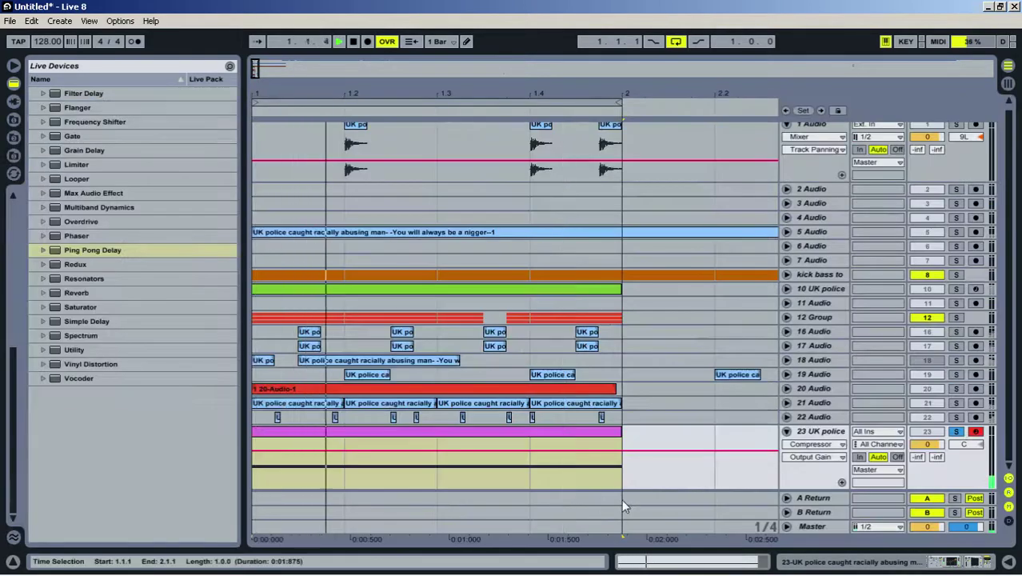
pyautogui.click(957, 432)
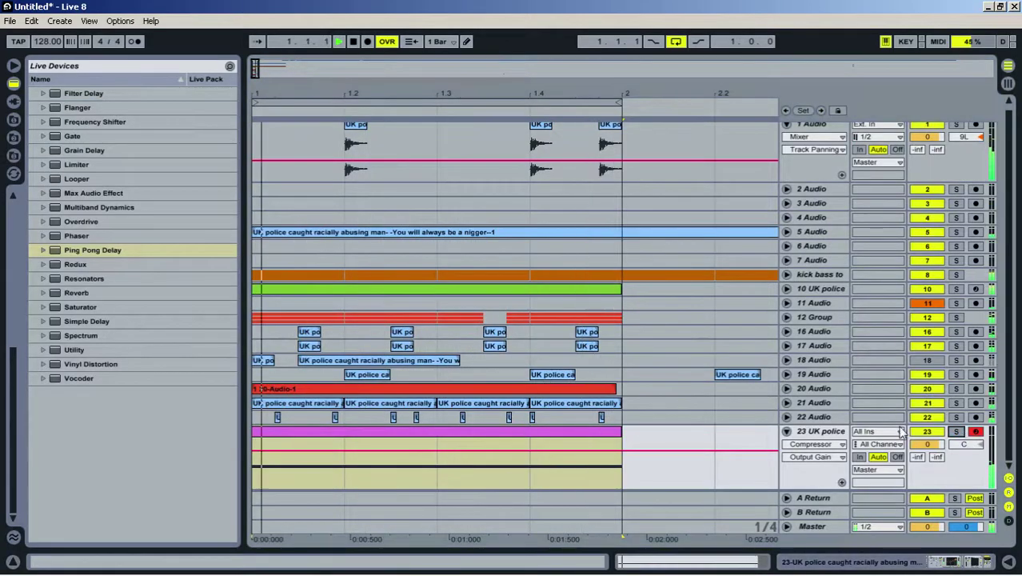
# Move the note in track 23's clip down to A2, play the loop, and return to the arrangement
pyautogui.click(612, 434)
pyautogui.press('space')
pyautogui.doubleClick(612, 436)
pyautogui.moveTo(594, 389); pyautogui.dragTo(552, 163)
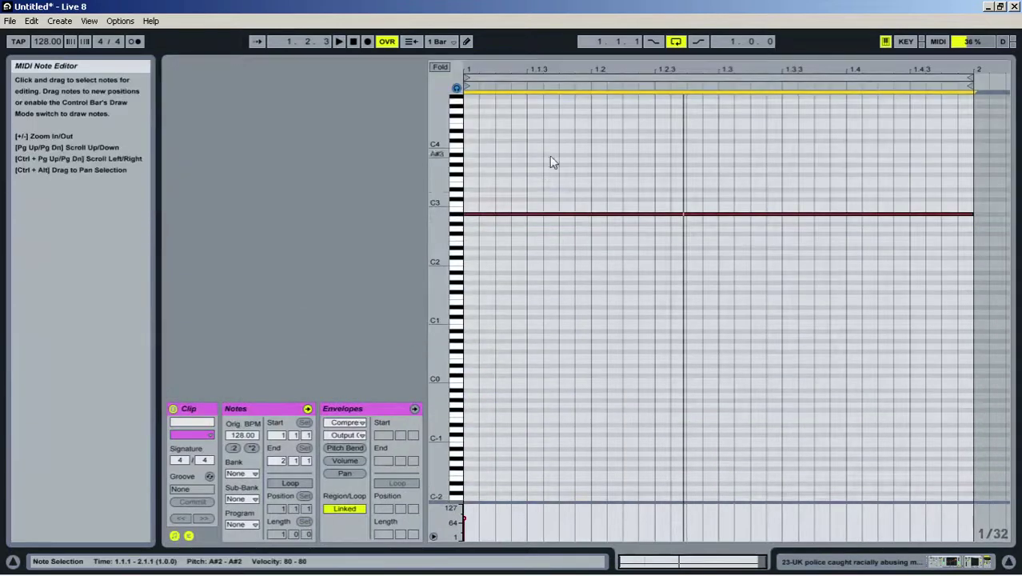
pyautogui.moveTo(570, 215); pyautogui.dragTo(570, 224)
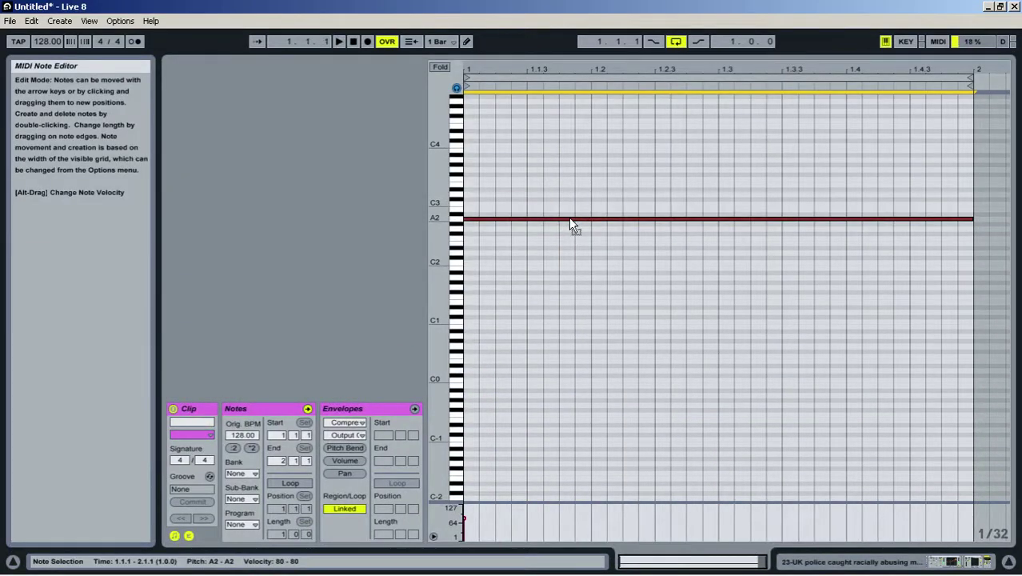
pyautogui.press('space')
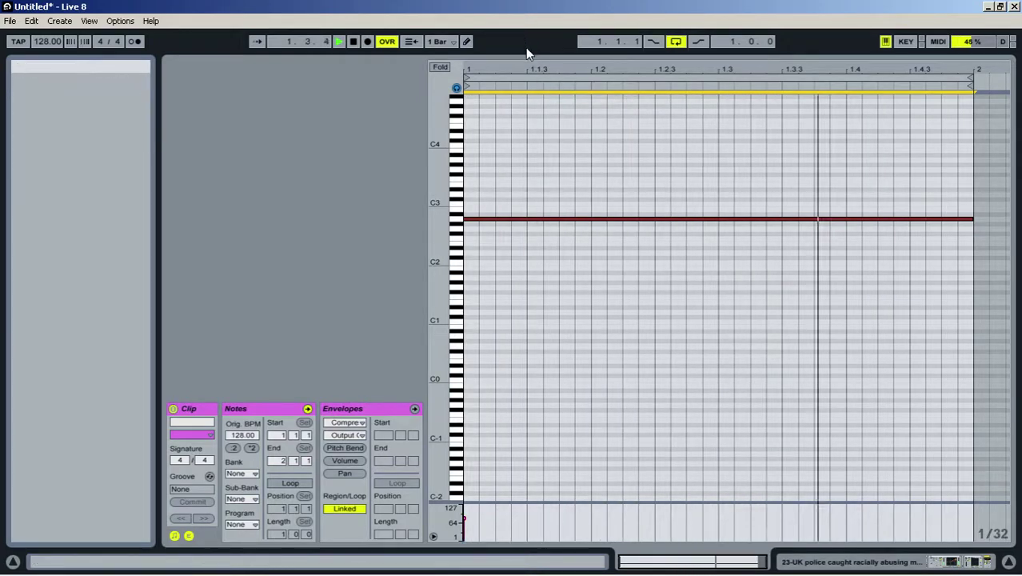
pyautogui.moveTo(525, 55); pyautogui.dragTo(526, 512)
# In Session View, solo track 23, set its Compressor ratio to 5.12, and unsolo the track
pyautogui.press('Tab')
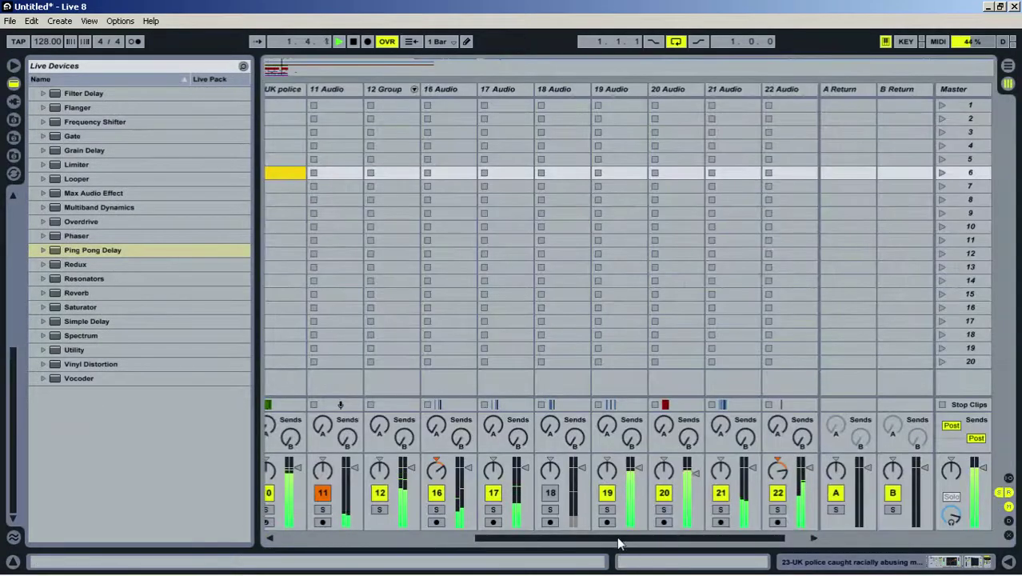
pyautogui.click(777, 510)
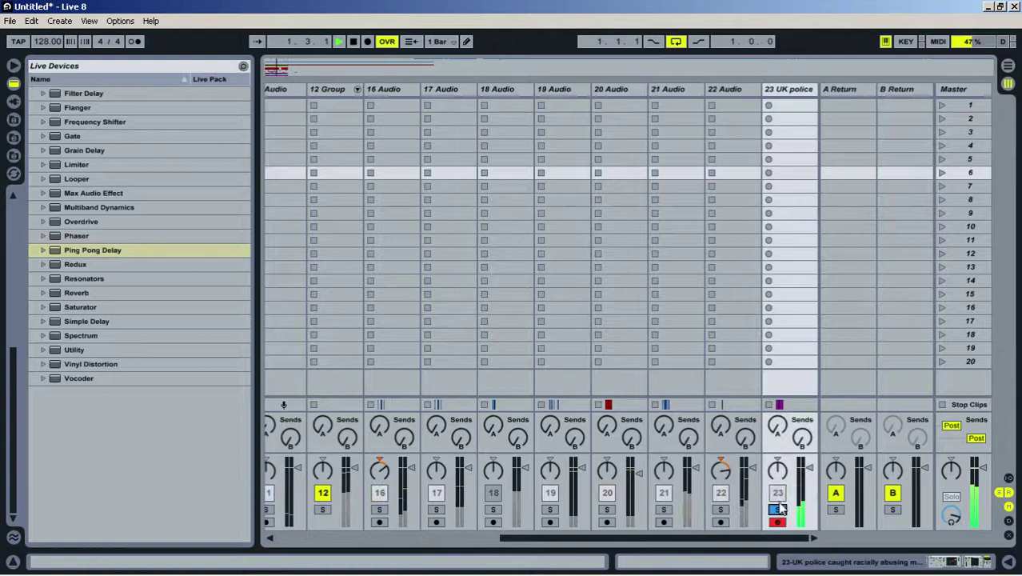
pyautogui.doubleClick(803, 94)
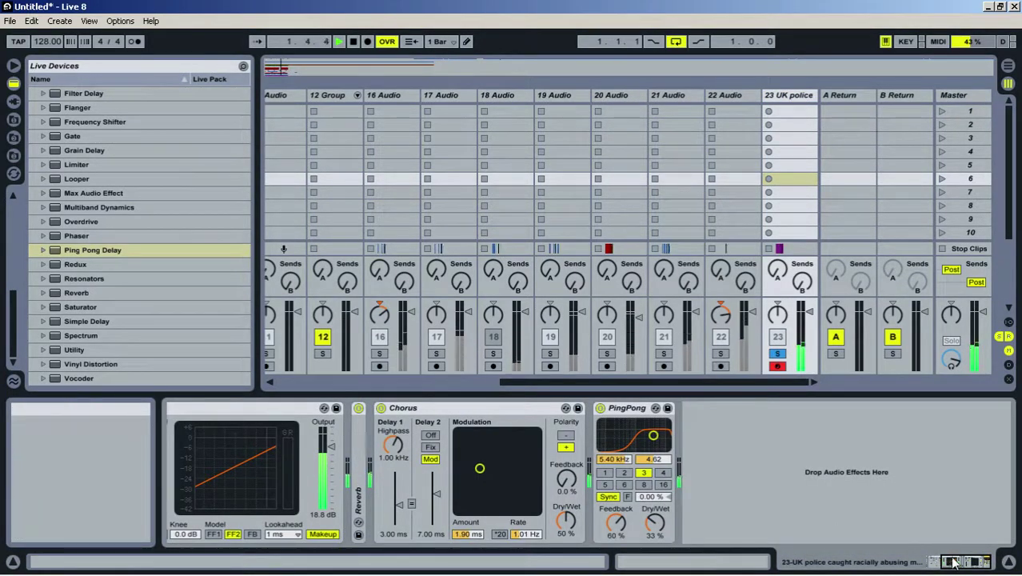
pyautogui.moveTo(951, 561); pyautogui.dragTo(607, 538)
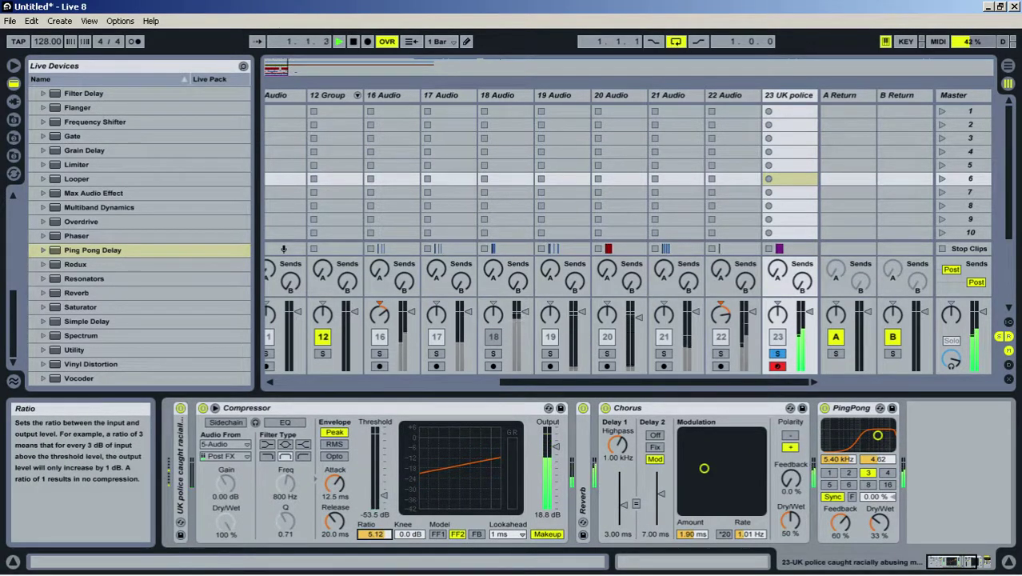
pyautogui.click(778, 354)
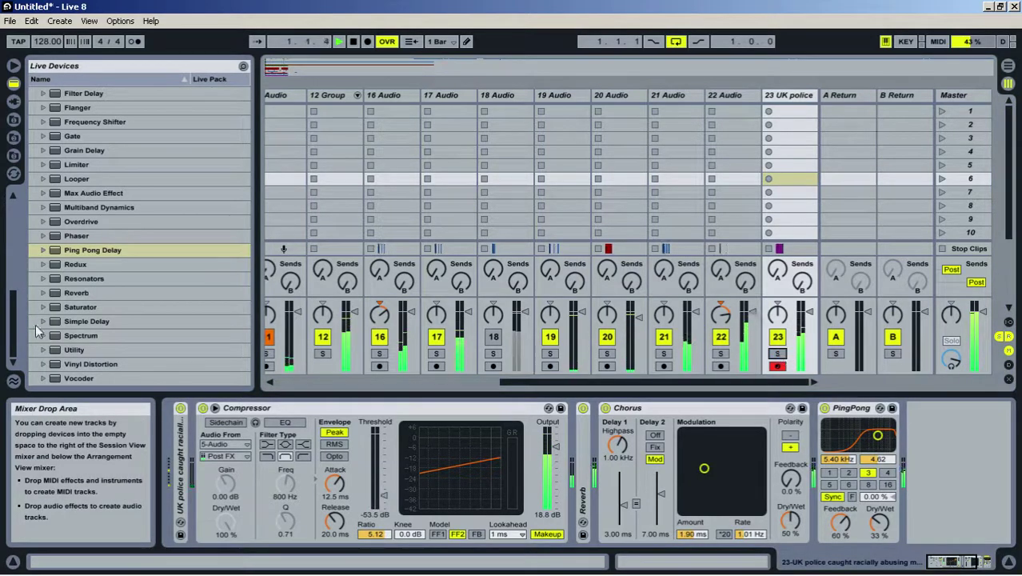
# Add an EQ Eight after the Ping Pong Delay and set band 1 to a low-cut filter at a higher frequency
pyautogui.click(80, 250)
pyautogui.scroll(3, 102, 217)
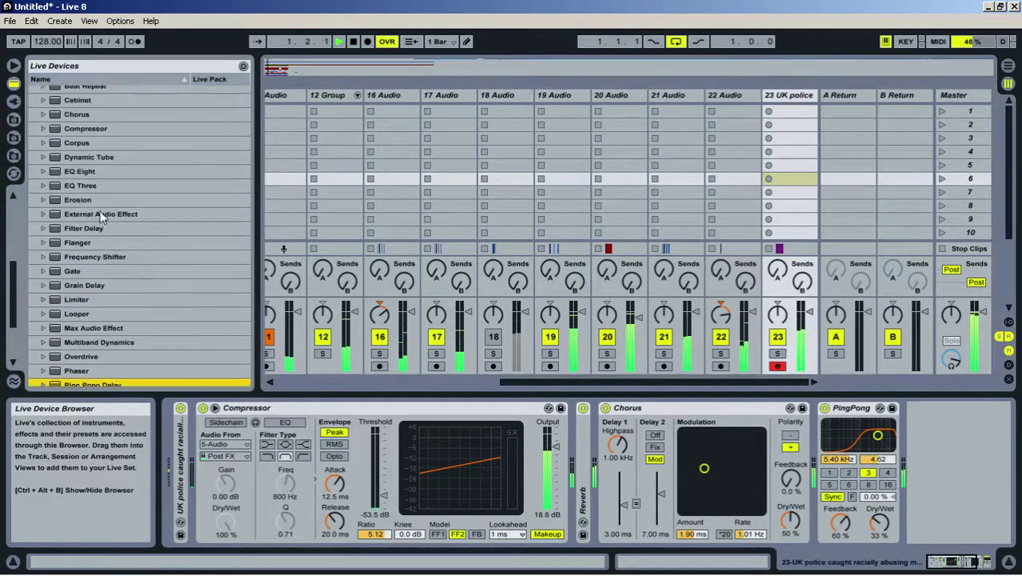
pyautogui.moveTo(87, 173); pyautogui.dragTo(960, 451)
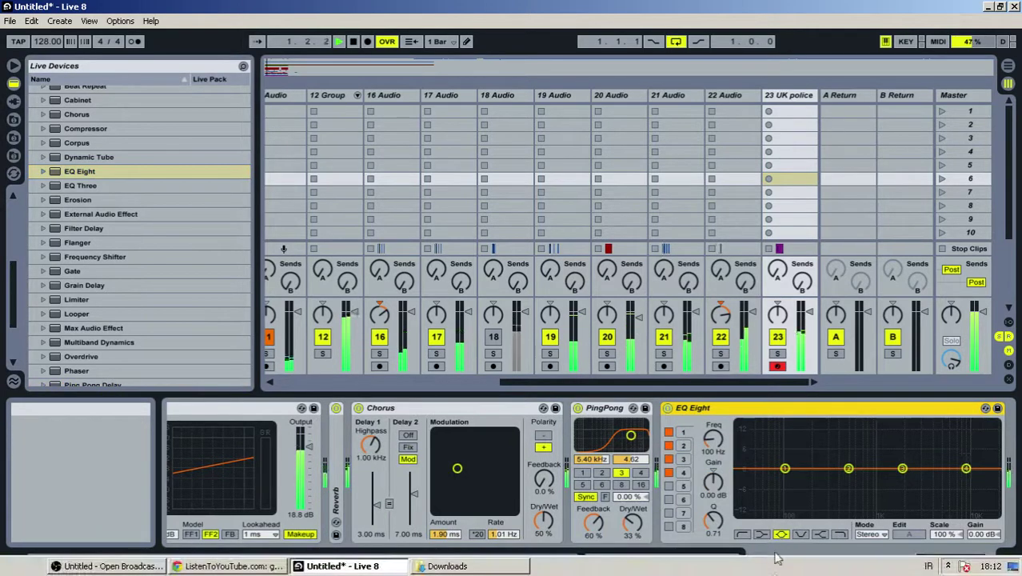
pyautogui.click(743, 534)
pyautogui.moveTo(785, 468); pyautogui.dragTo(860, 475)
# Return to the arrangement, lower the note in track 23's clip one semitone to G#2, and play the loop
pyautogui.press('Tab')
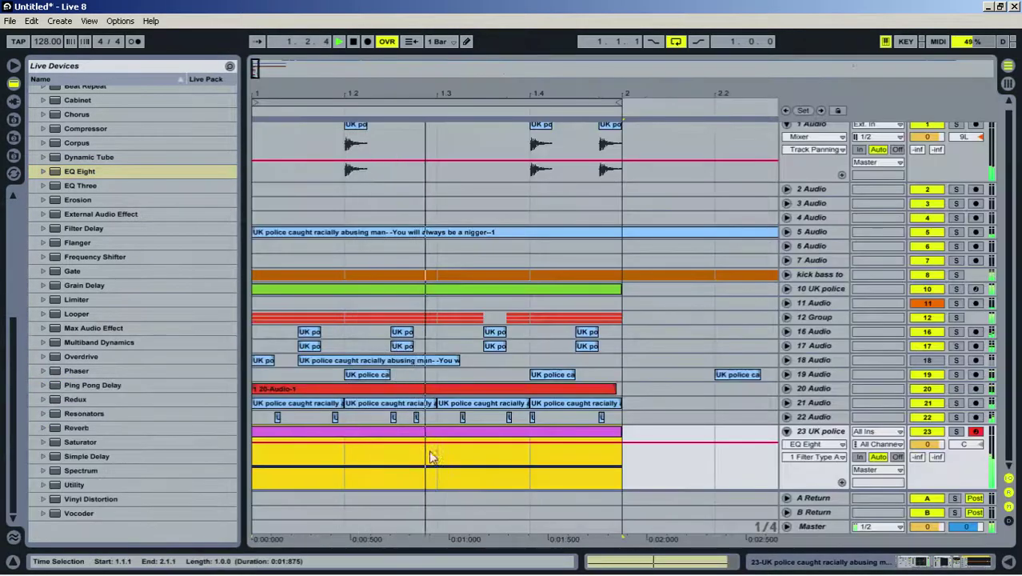
pyautogui.doubleClick(436, 441)
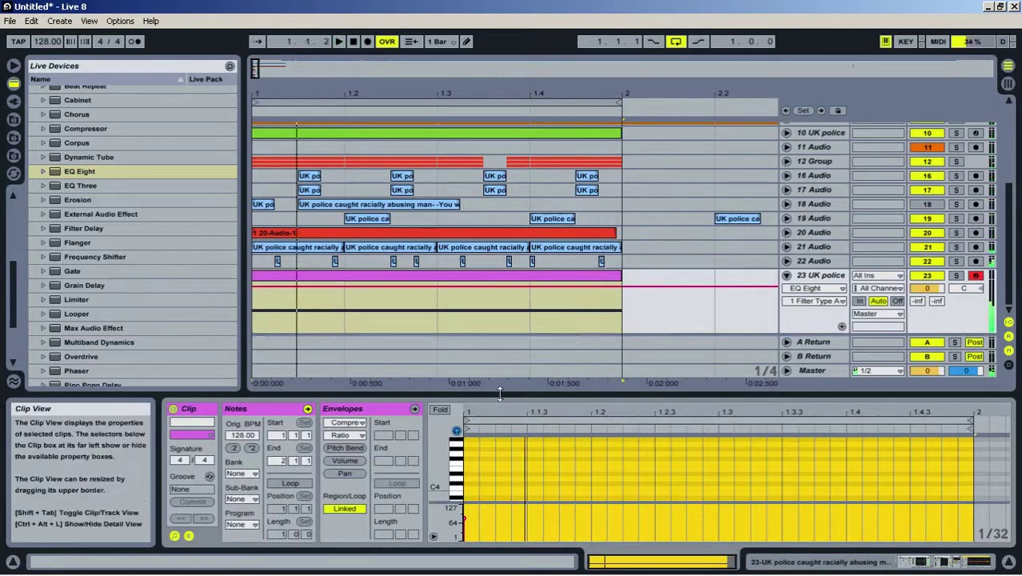
pyautogui.moveTo(568, 399); pyautogui.dragTo(568, 156)
pyautogui.click(558, 335)
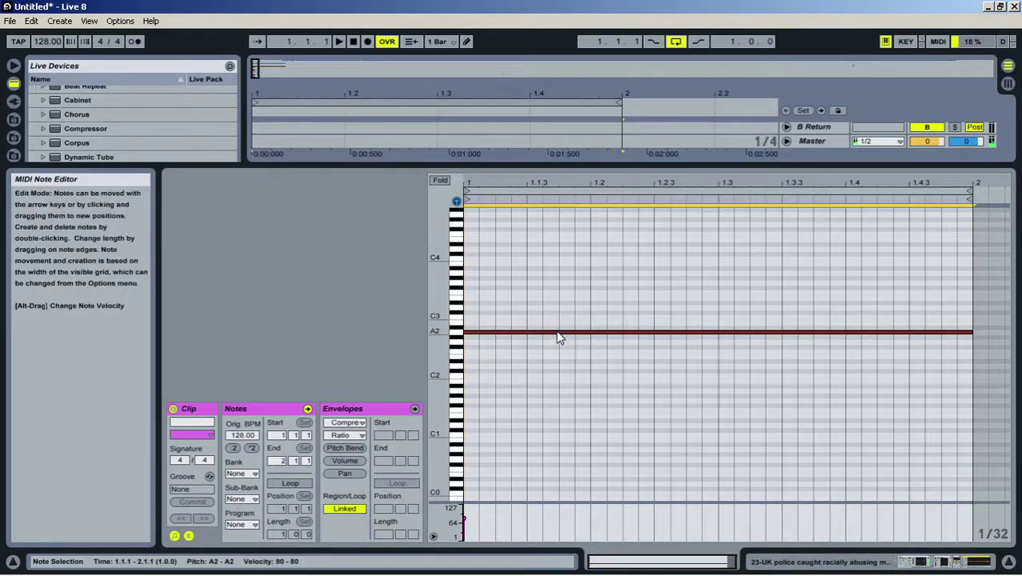
pyautogui.press('space')
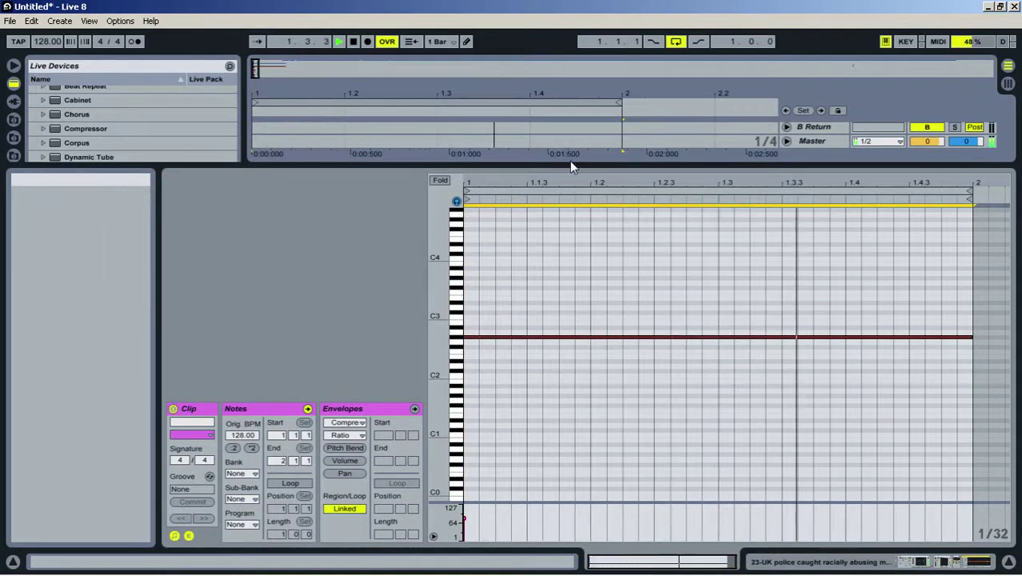
pyautogui.scroll(3, 441, 331)
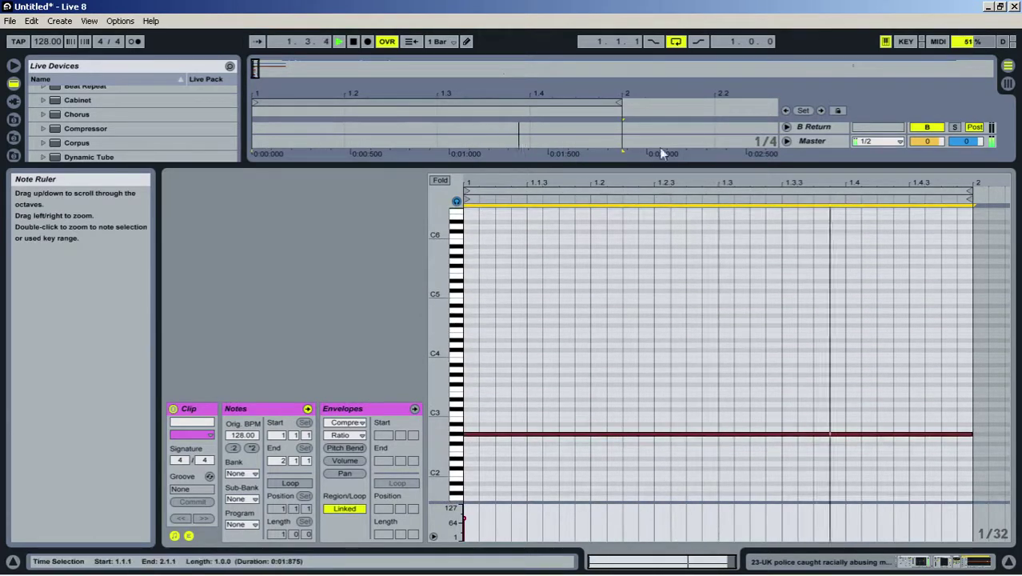
# In the Session View mixer, lower track 23's volume slightly and pan the track to 28R
pyautogui.press('Tab')
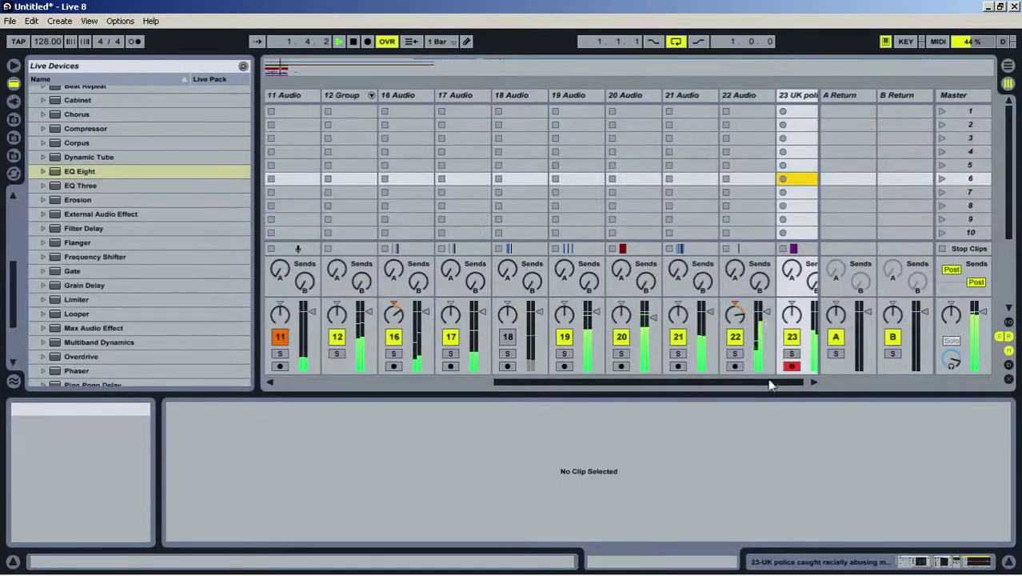
pyautogui.click(810, 323)
pyautogui.moveTo(811, 323); pyautogui.dragTo(783, 308)
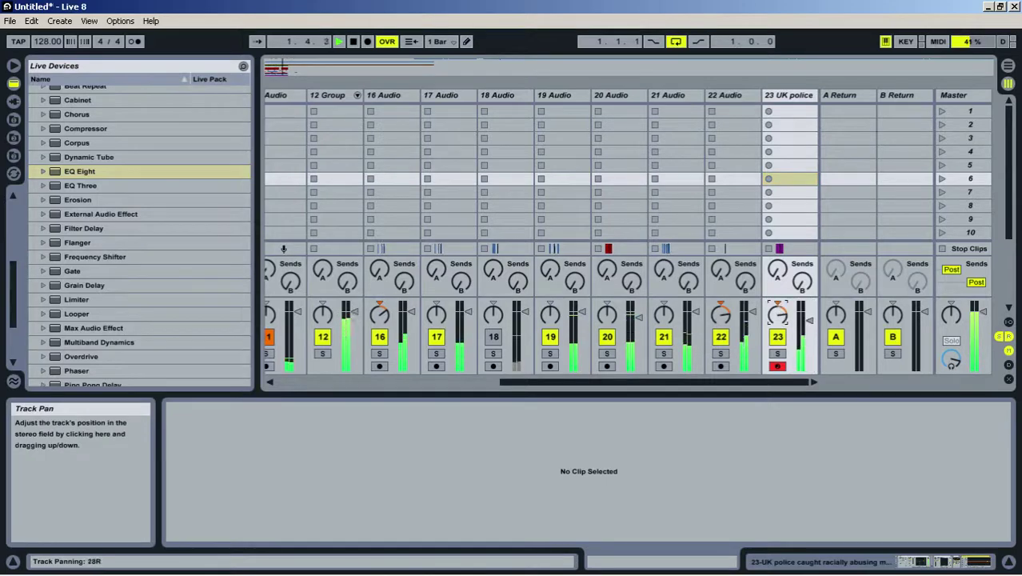
# Return to the arrangement, fold track 23 and insert a new audio track below it
pyautogui.press('Tab')
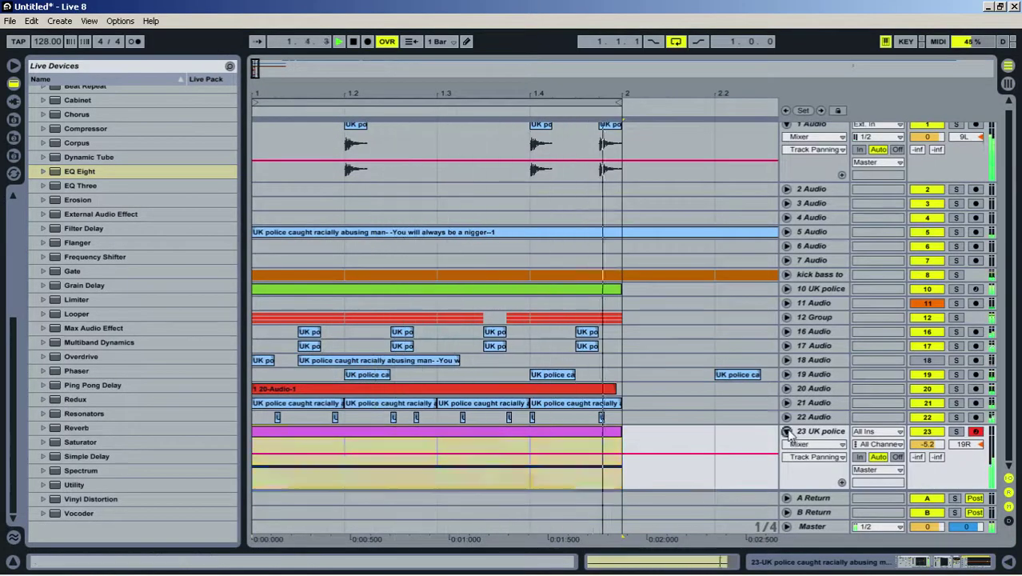
pyautogui.click(787, 435)
pyautogui.moveTo(564, 89); pyautogui.dragTo(564, 32)
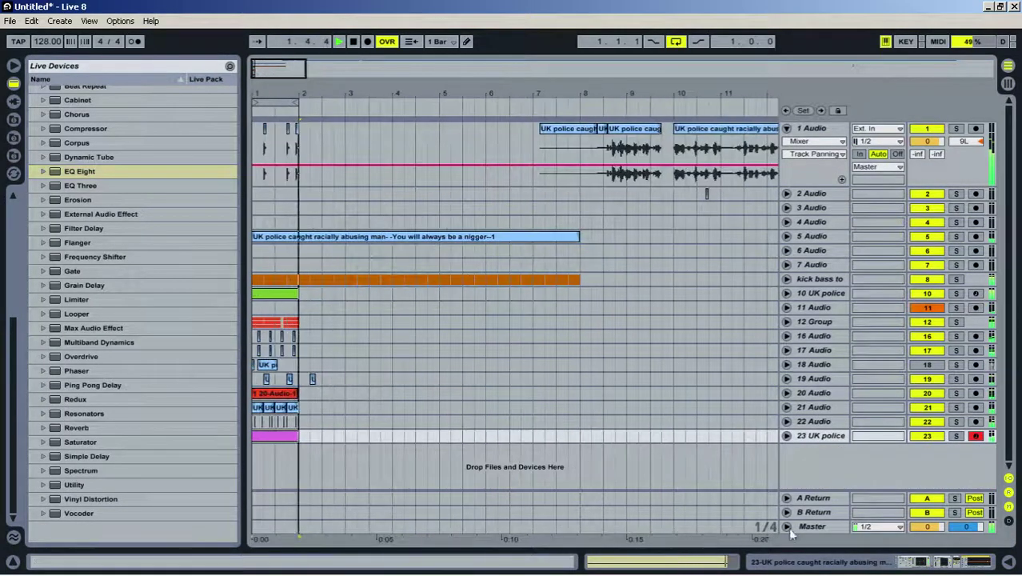
pyautogui.rightClick(820, 472)
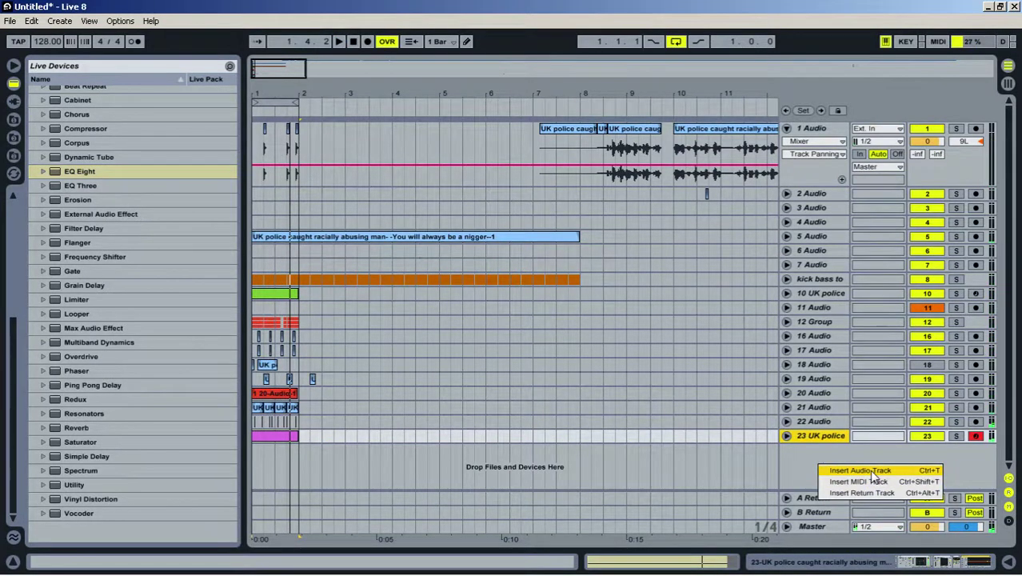
pyautogui.click(873, 474)
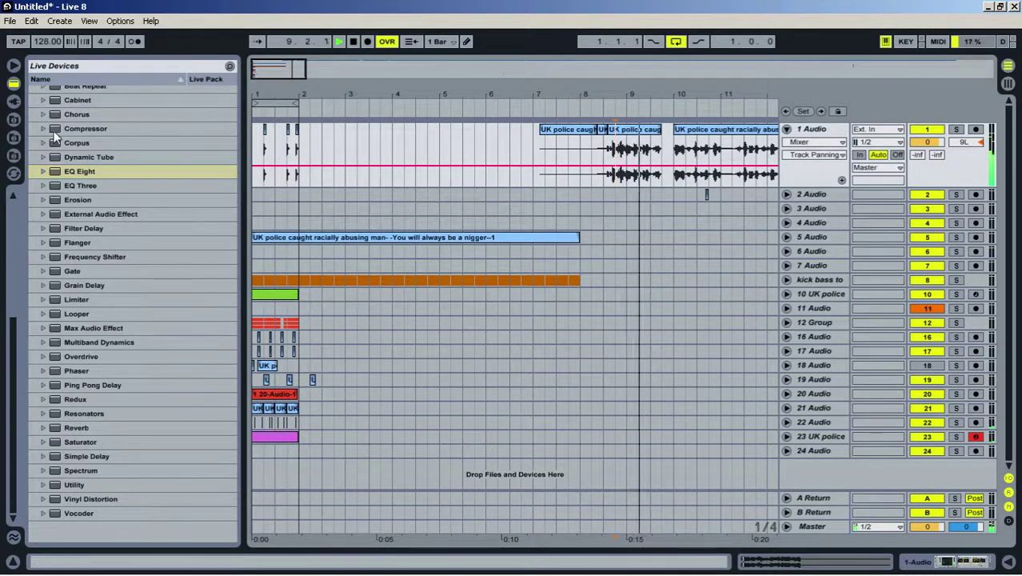
# Stop playback and add a Sampler on a new MIDI track below track 24
pyautogui.press('space')
pyautogui.moveTo(17, 393); pyautogui.dragTo(60, 153)
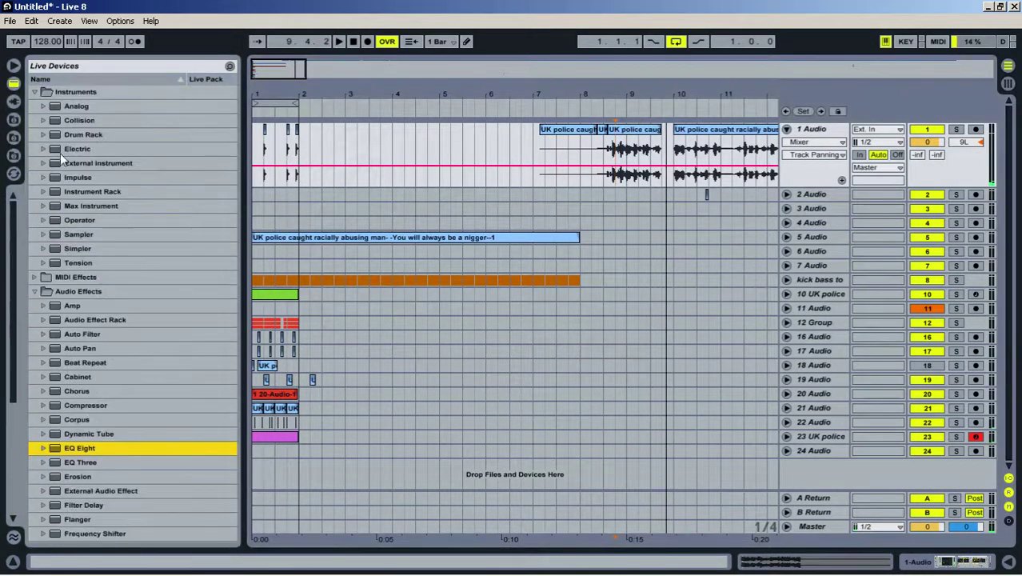
pyautogui.moveTo(90, 235); pyautogui.dragTo(125, 252)
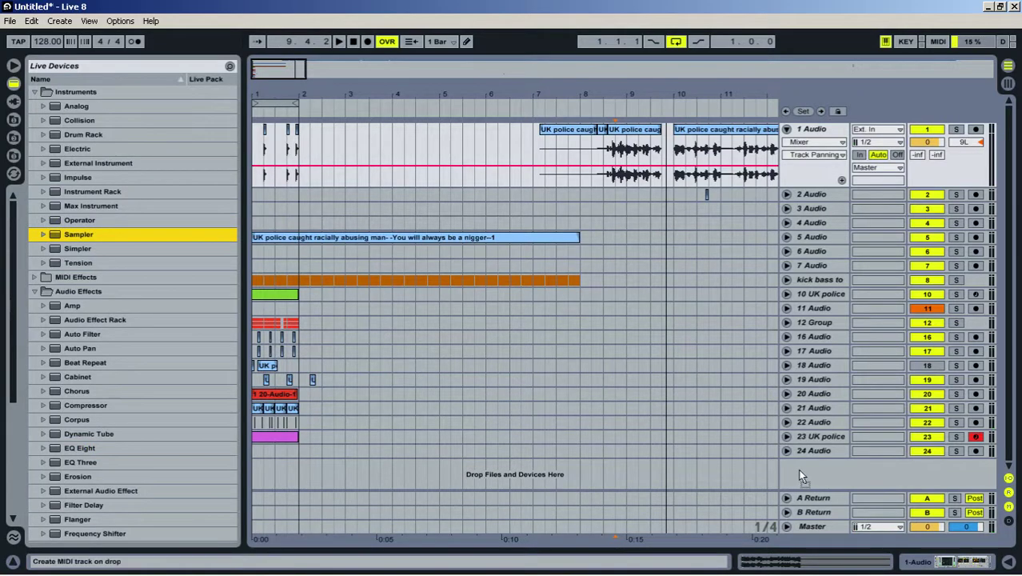
pyautogui.moveTo(800, 470); pyautogui.dragTo(803, 471)
# Audition the voice recording on track 1 around bar 51 and select the fragment from 51.3.1 to 51.4.1
pyautogui.moveTo(709, 95); pyautogui.dragTo(291, 92)
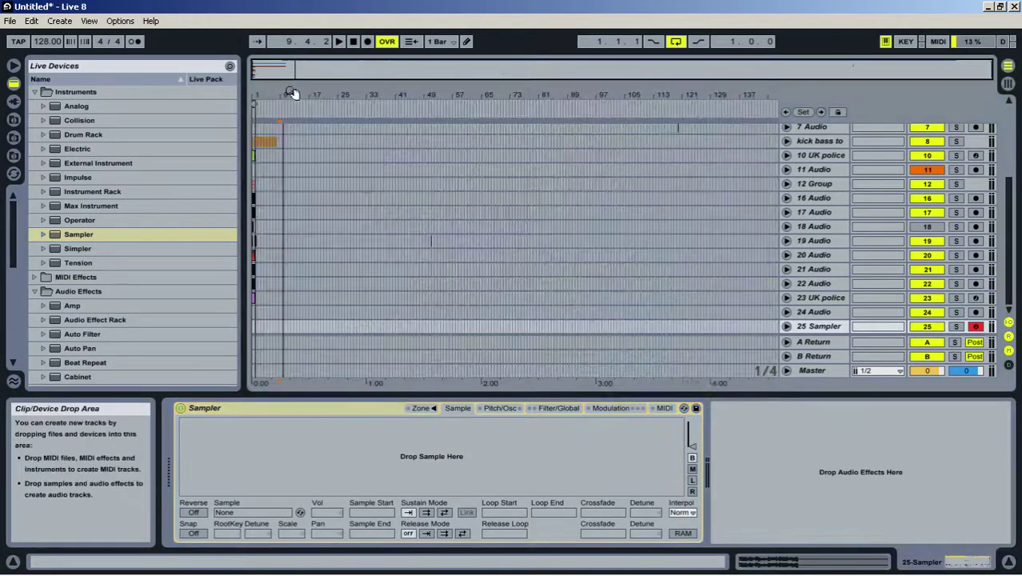
pyautogui.scroll(5, 269, 148)
pyautogui.click(431, 137)
pyautogui.press('space')
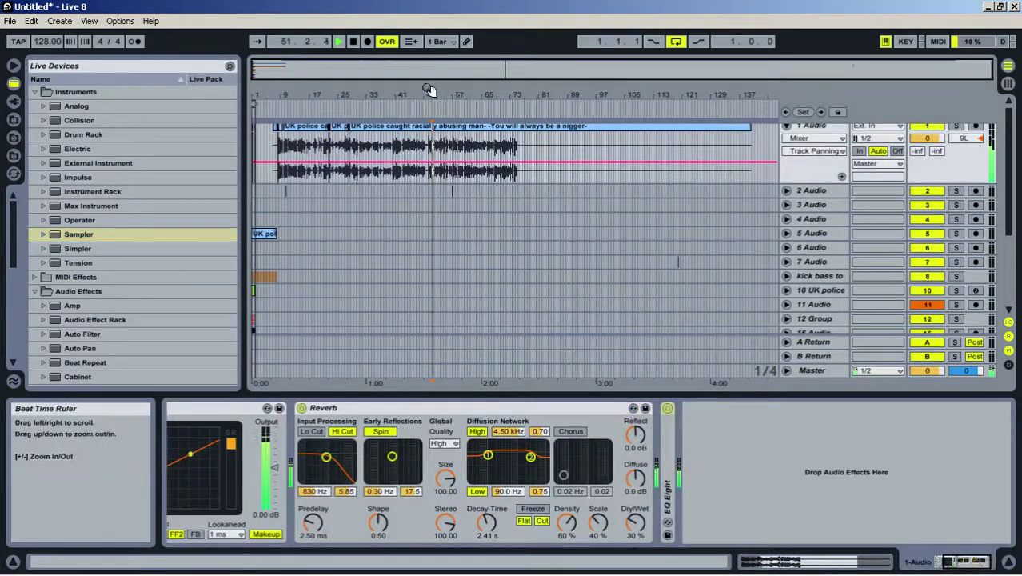
pyautogui.moveTo(431, 90); pyautogui.dragTo(488, 211)
pyautogui.moveTo(470, 144); pyautogui.dragTo(538, 148)
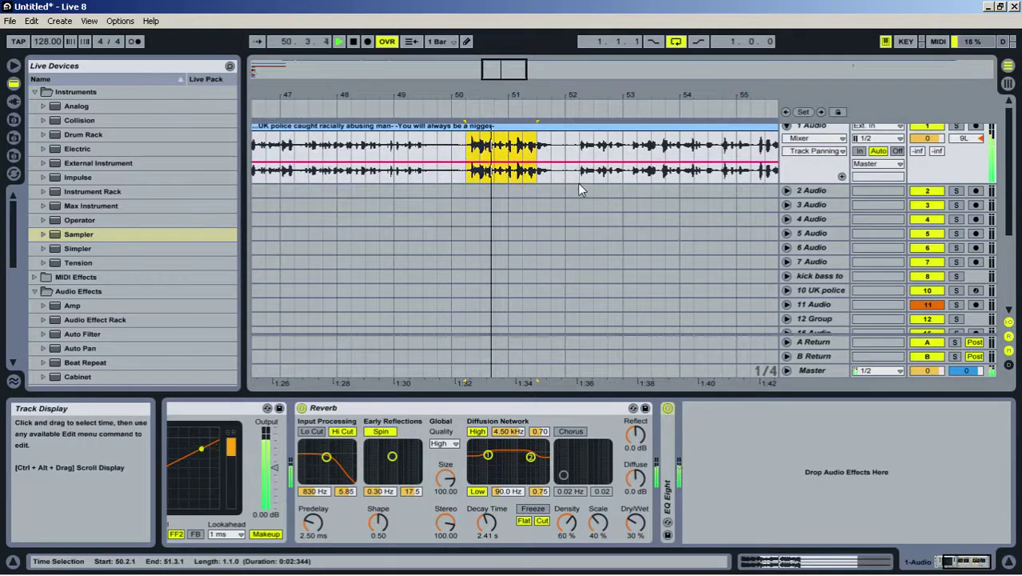
pyautogui.press('space')
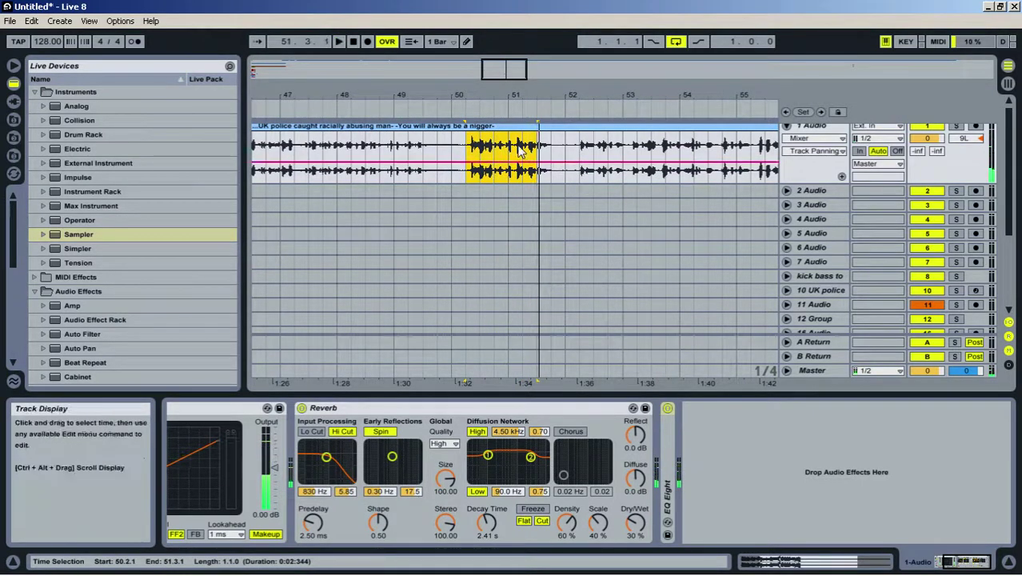
pyautogui.moveTo(519, 149); pyautogui.dragTo(524, 149)
pyautogui.press('space')
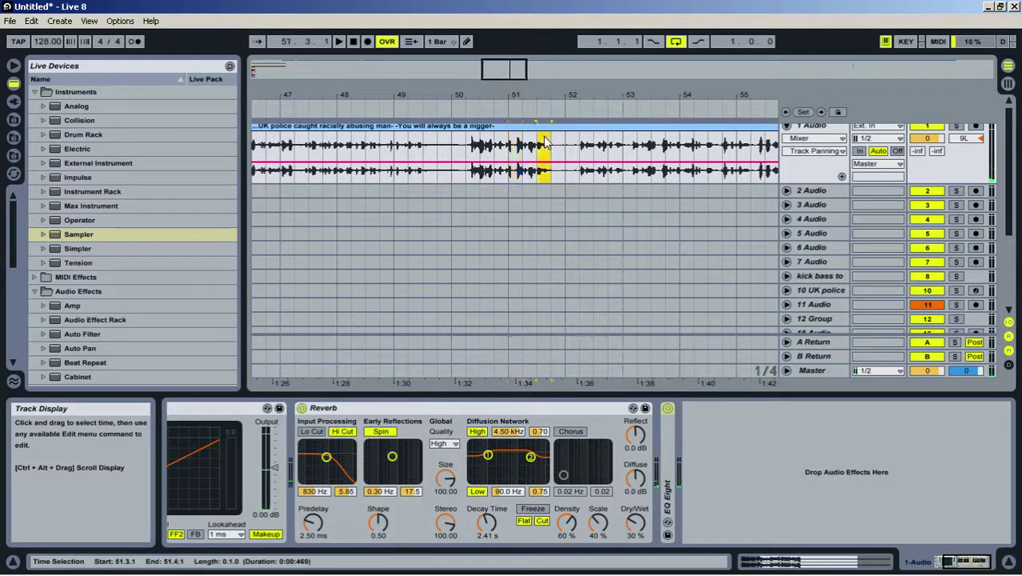
# Load the selected voice fragment from track 1 into the Sampler on track 25
pyautogui.moveTo(811, 394); pyautogui.dragTo(906, 549)
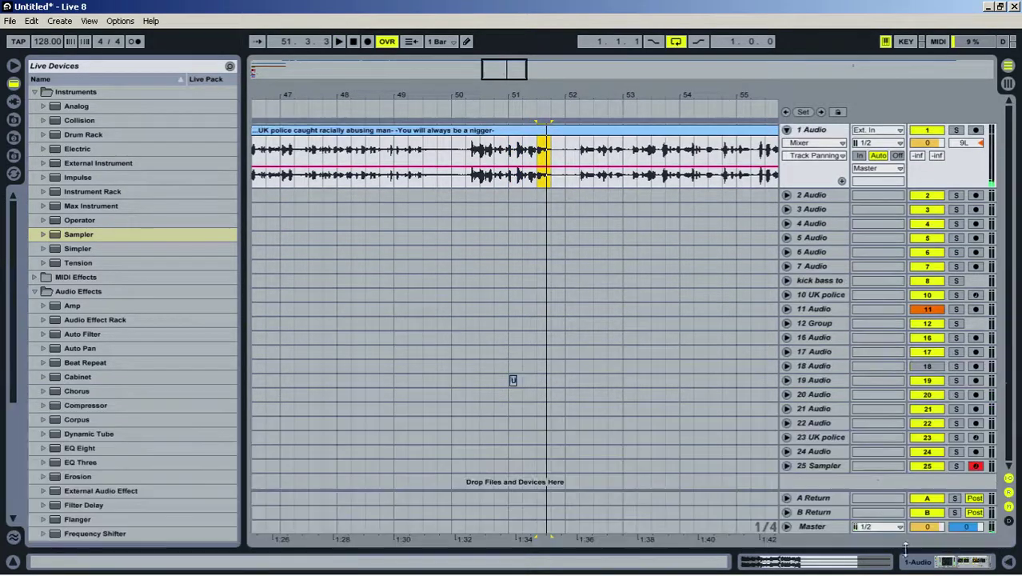
pyautogui.click(817, 466)
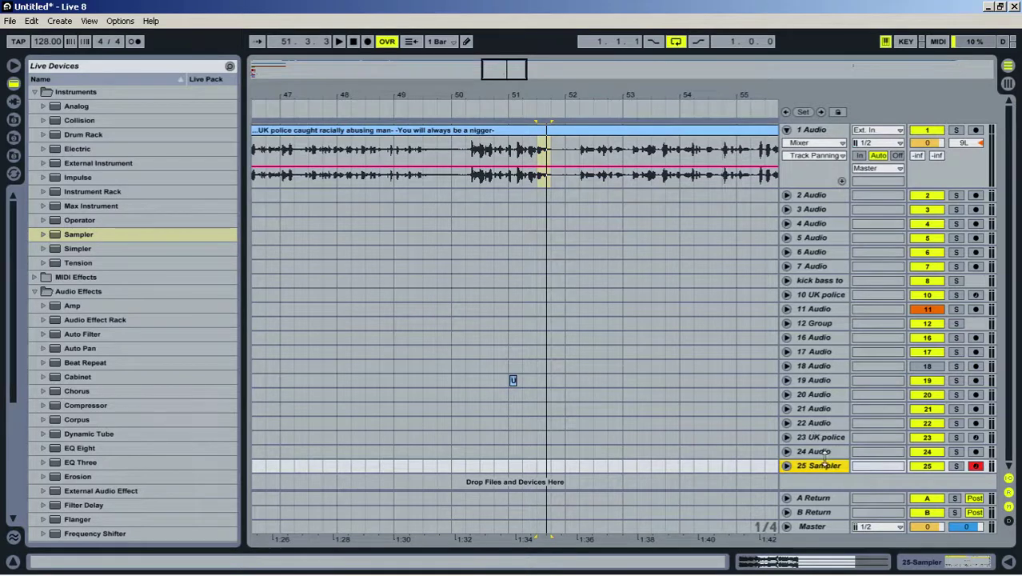
pyautogui.doubleClick(827, 466)
pyautogui.scroll(5, 586, 132)
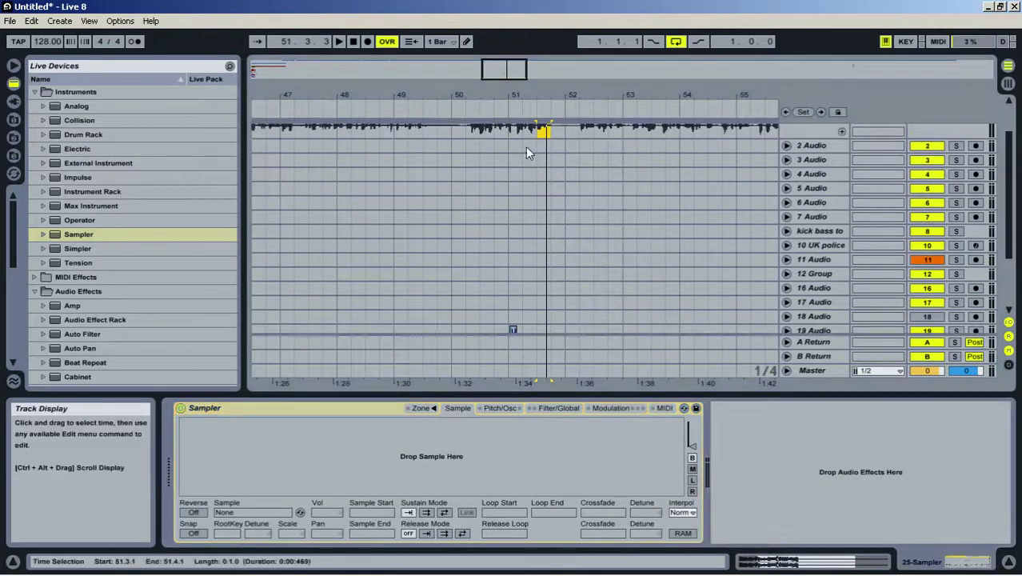
pyautogui.moveTo(543, 131); pyautogui.dragTo(321, 532)
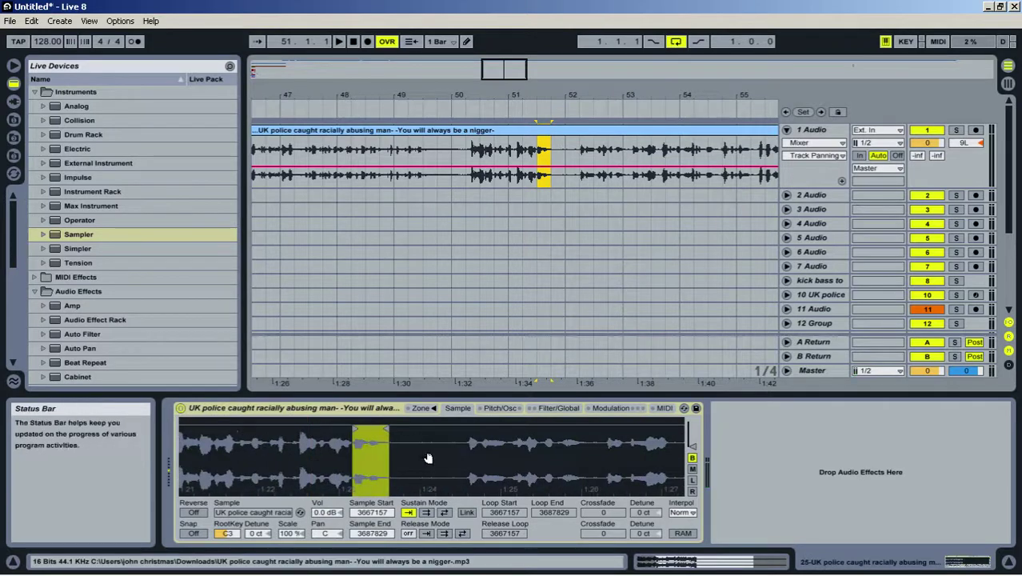
# Loop the sample back and forth from 3679176 to 3679309, start it at 3679181, and raise the sample volume to 11 dB
pyautogui.click(445, 512)
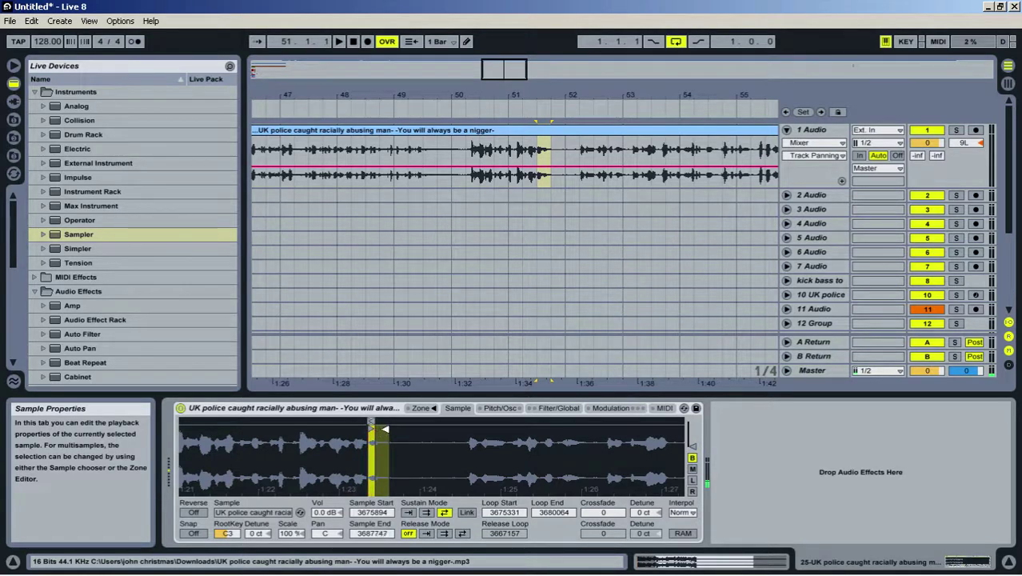
pyautogui.moveTo(374, 462); pyautogui.dragTo(442, 454)
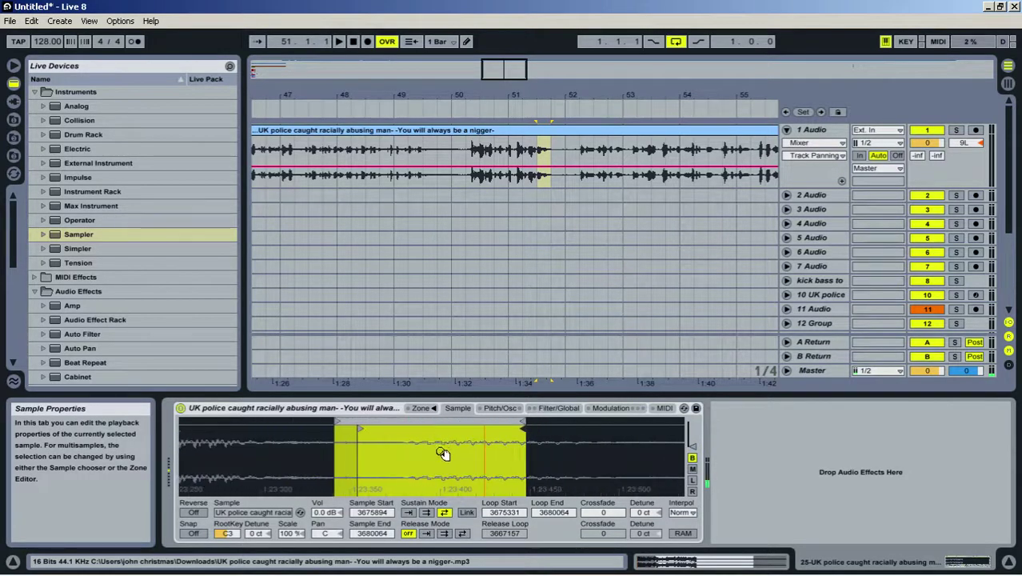
pyautogui.moveTo(522, 422); pyautogui.dragTo(400, 421)
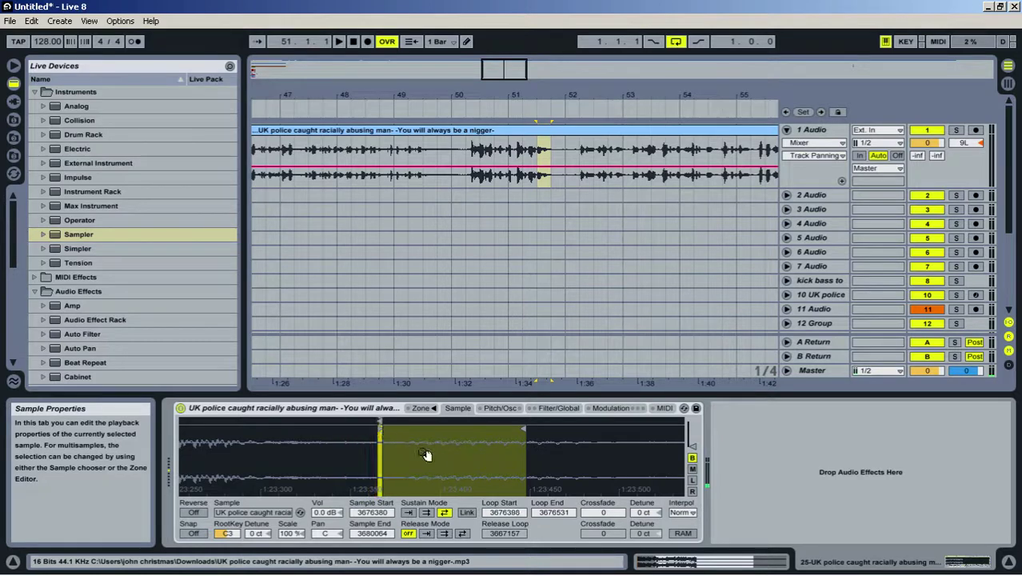
pyautogui.moveTo(408, 461)
pyautogui.mouseDown()
pyautogui.moveTo(395, 437)
pyautogui.moveTo(480, 438)
pyautogui.mouseUp()
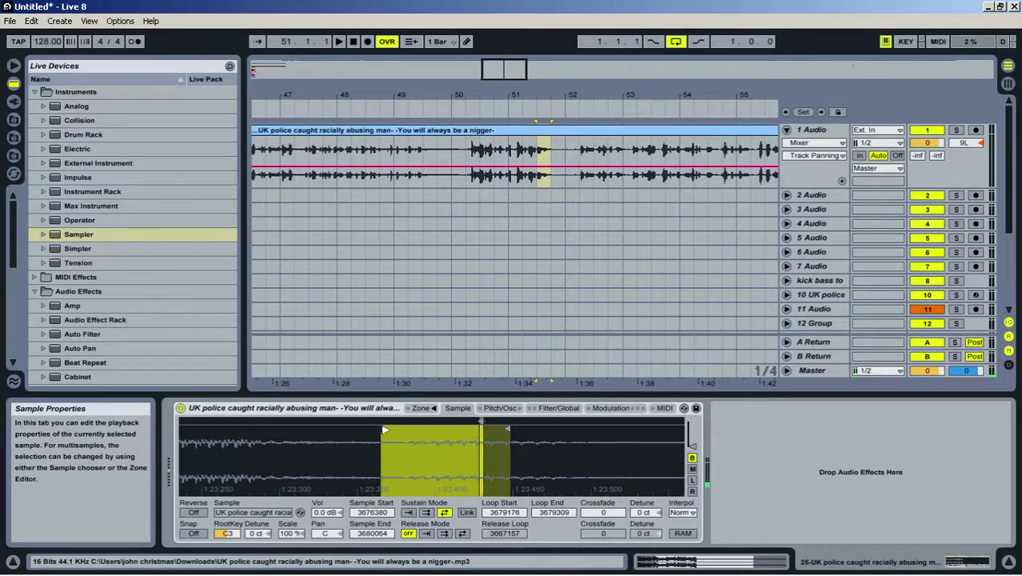
pyautogui.moveTo(385, 429); pyautogui.dragTo(477, 441)
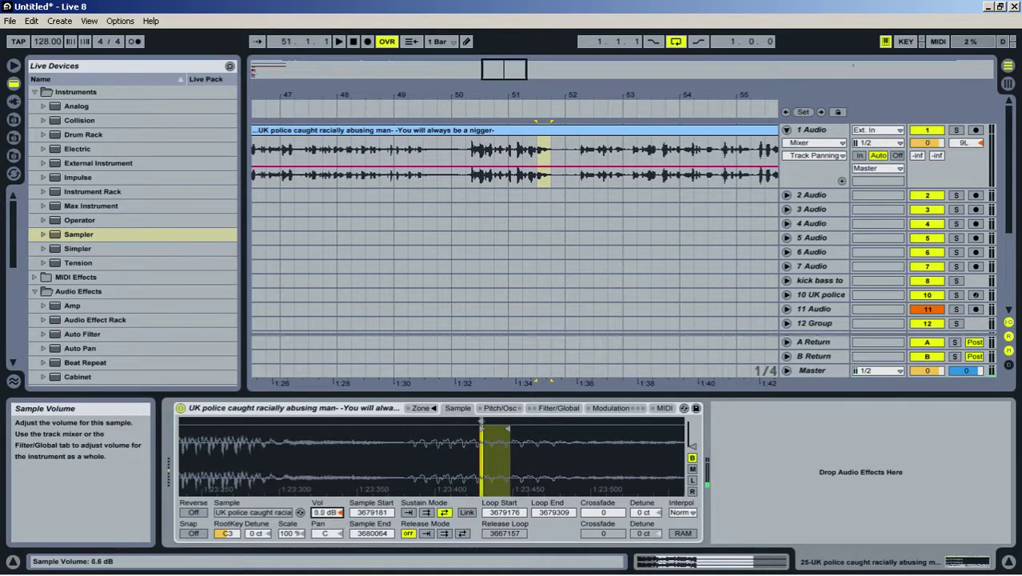
pyautogui.moveTo(330, 516); pyautogui.dragTo(330, 492)
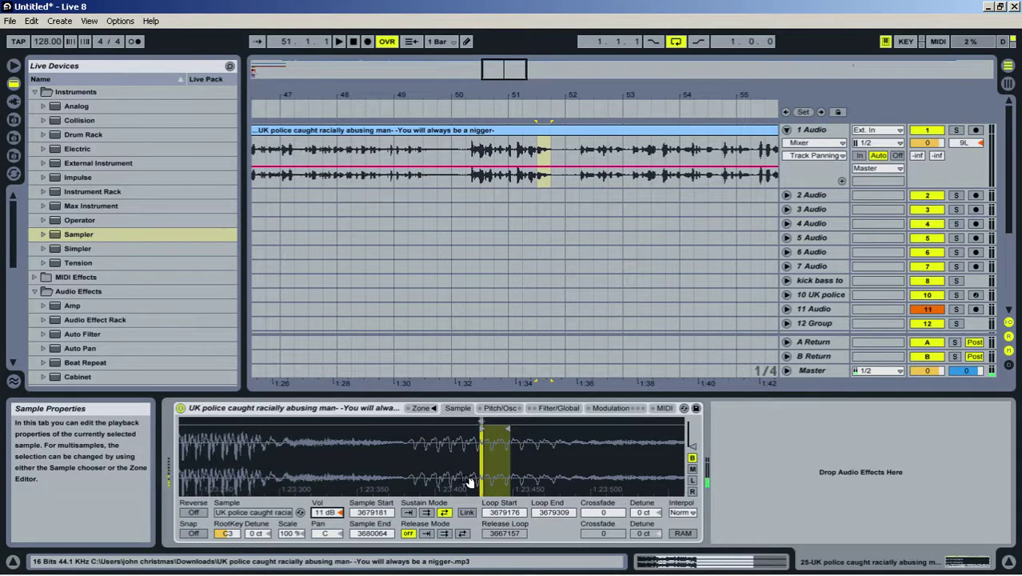
pyautogui.press('a')
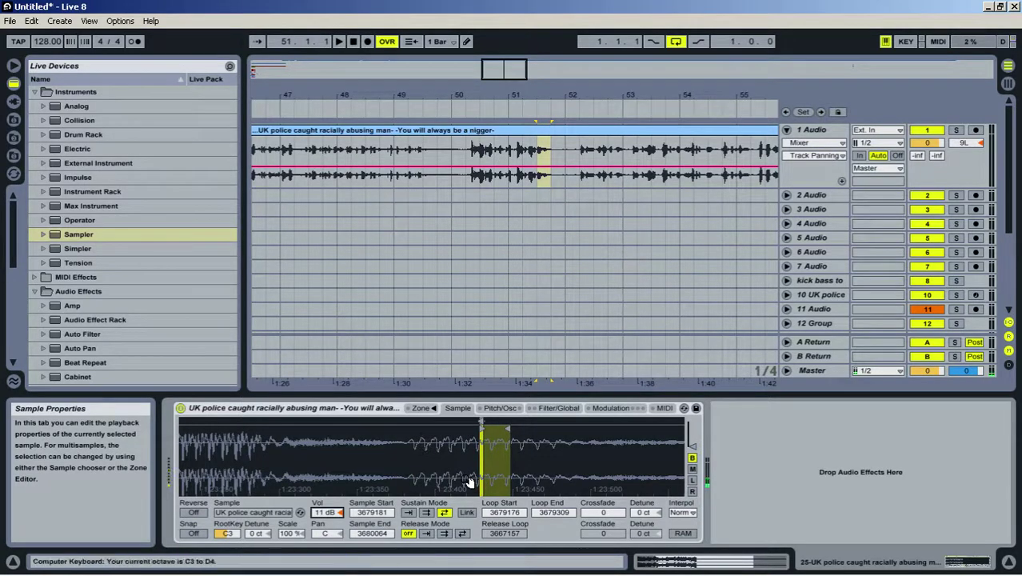
# Shape the Sampler's volume envelope with a 481 ms decay and -inf dB sustain, and set its volume to -5.63 dB
pyautogui.click(631, 409)
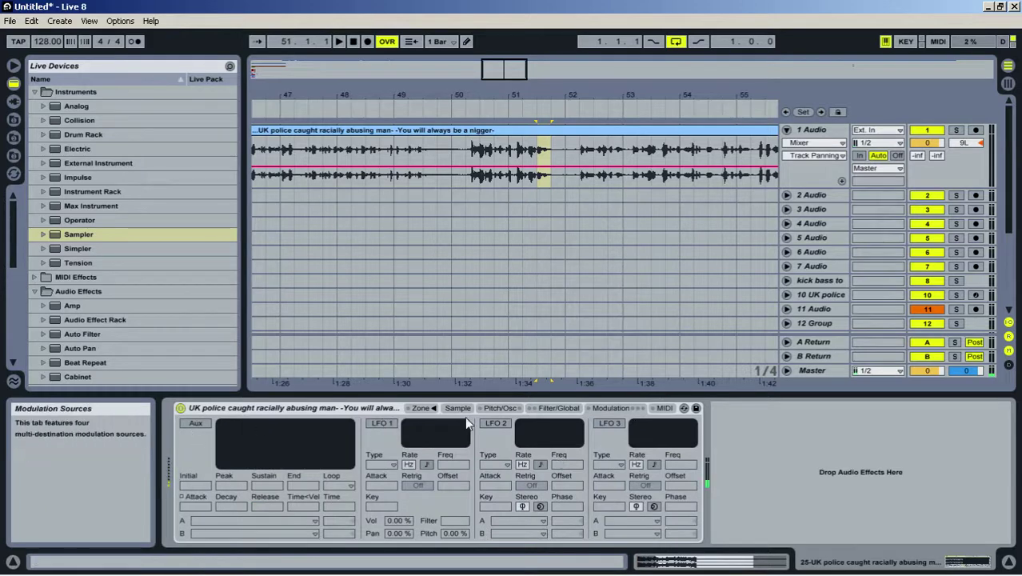
pyautogui.click(557, 408)
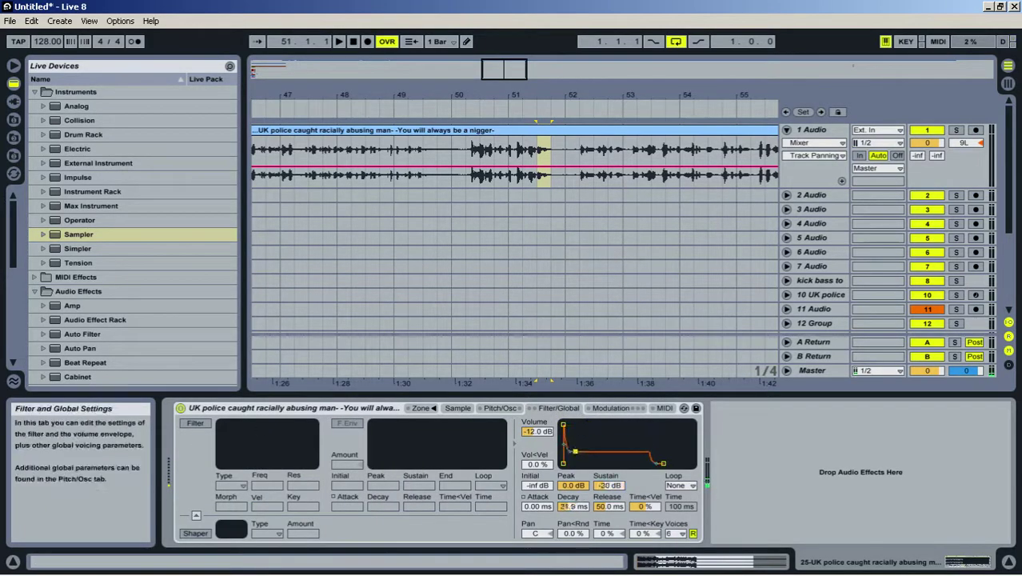
pyautogui.moveTo(592, 453); pyautogui.dragTo(594, 456)
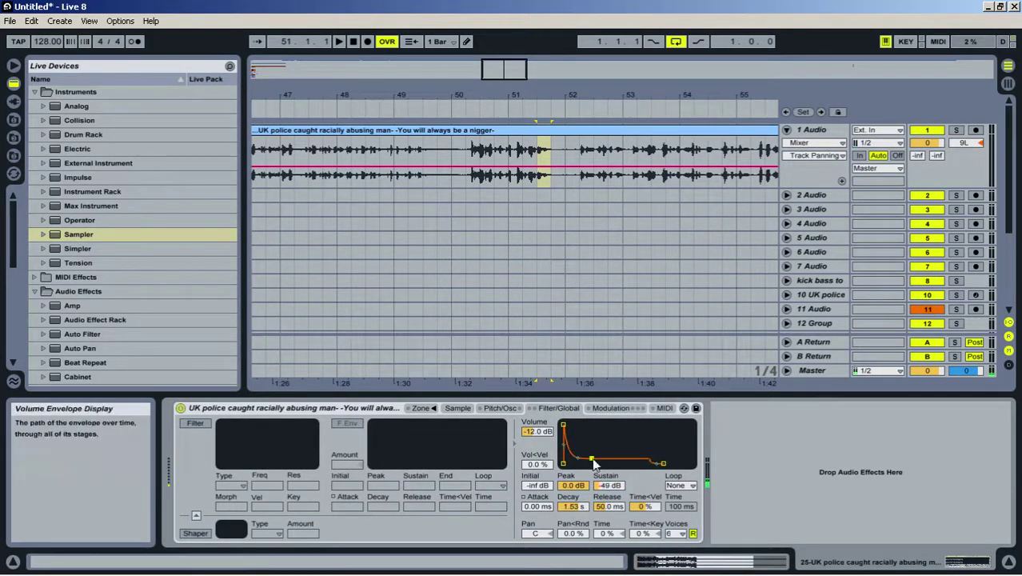
pyautogui.moveTo(538, 431); pyautogui.dragTo(588, 463)
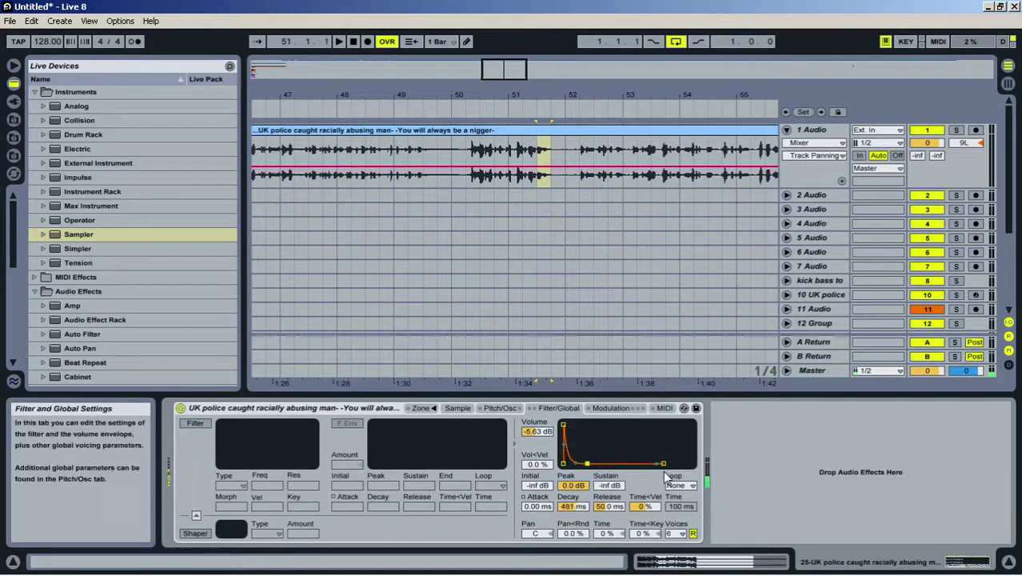
# Add a Ping Pong Delay after the Sampler on track 25
pyautogui.scroll(-10, 34, 239)
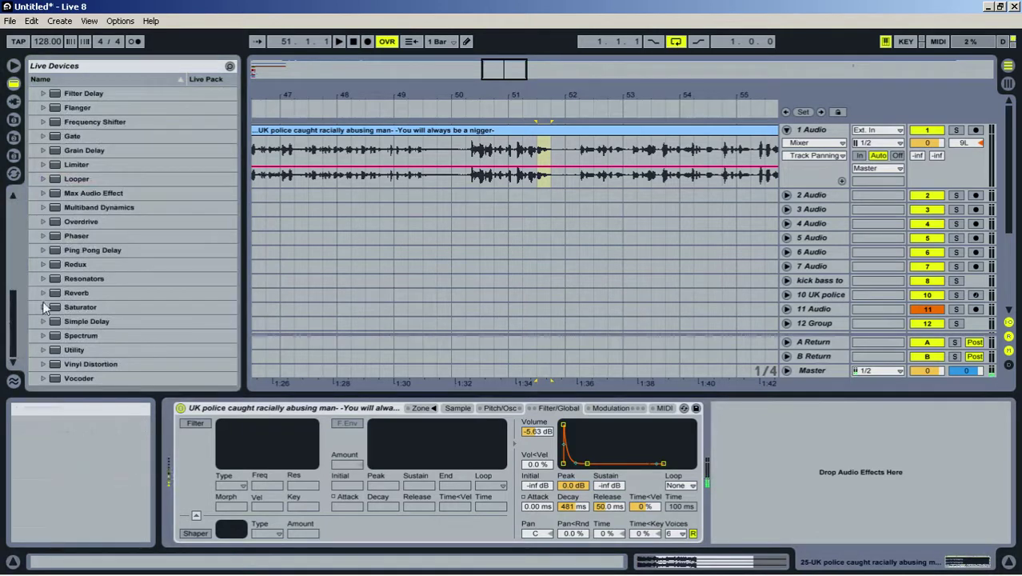
pyautogui.moveTo(93, 249); pyautogui.dragTo(500, 432)
pyautogui.moveTo(753, 437); pyautogui.dragTo(748, 438)
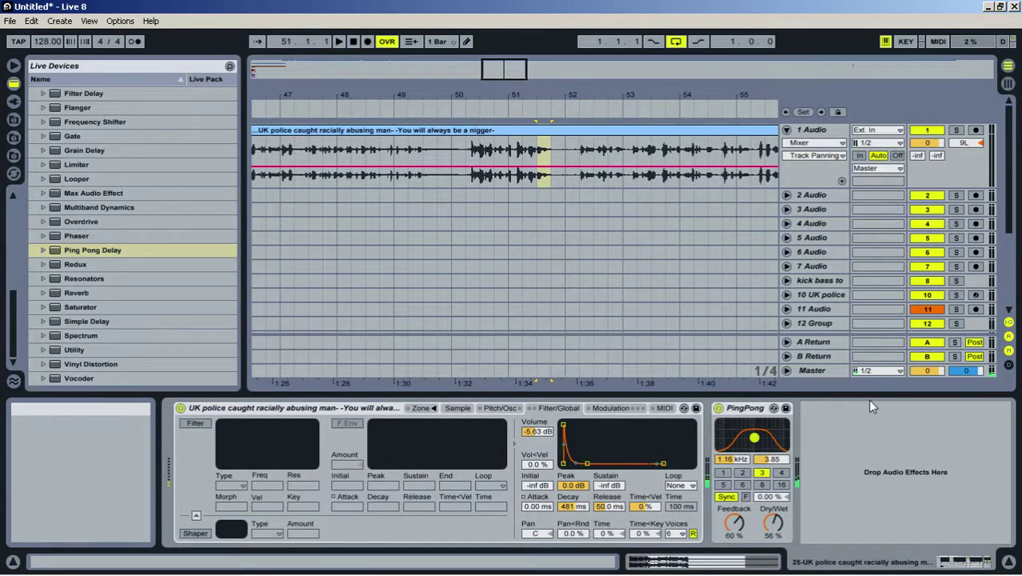
# Create an empty MIDI clip from 1.1.1 to 1.2.1 on track 25 using a 1/4 grid, and open it for note editing
pyautogui.moveTo(873, 395); pyautogui.dragTo(872, 488)
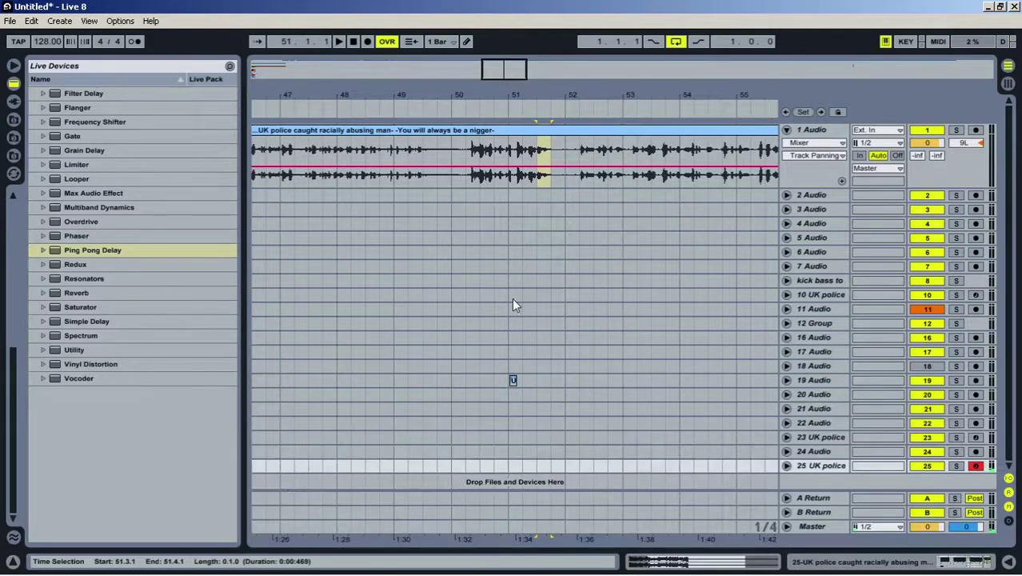
pyautogui.moveTo(358, 79); pyautogui.dragTo(812, 64)
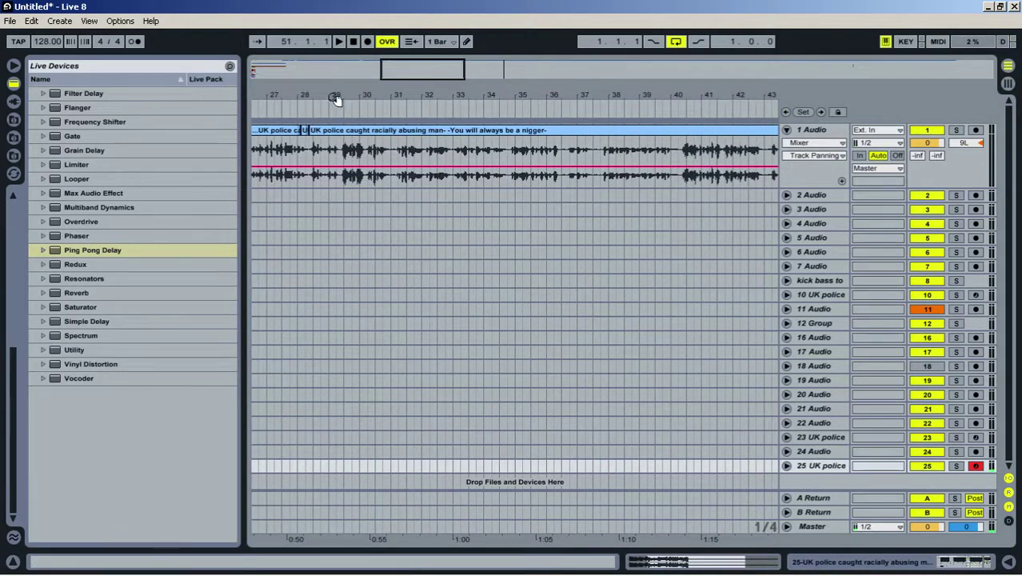
pyautogui.moveTo(336, 98); pyautogui.dragTo(399, 96)
pyautogui.moveTo(264, 93); pyautogui.dragTo(494, 505)
pyautogui.rightClick(445, 474)
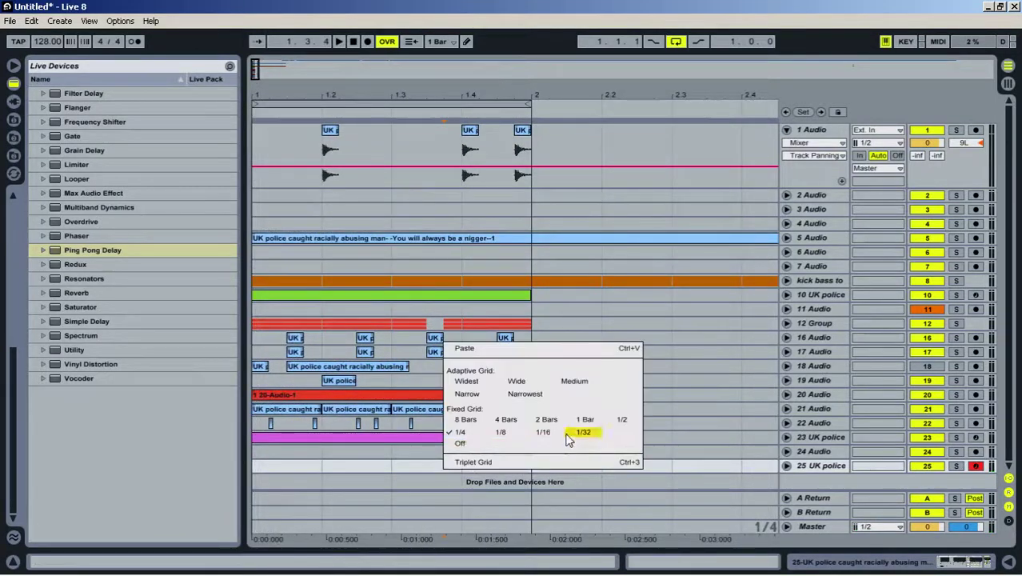
pyautogui.click(459, 433)
pyautogui.rightClick(378, 472)
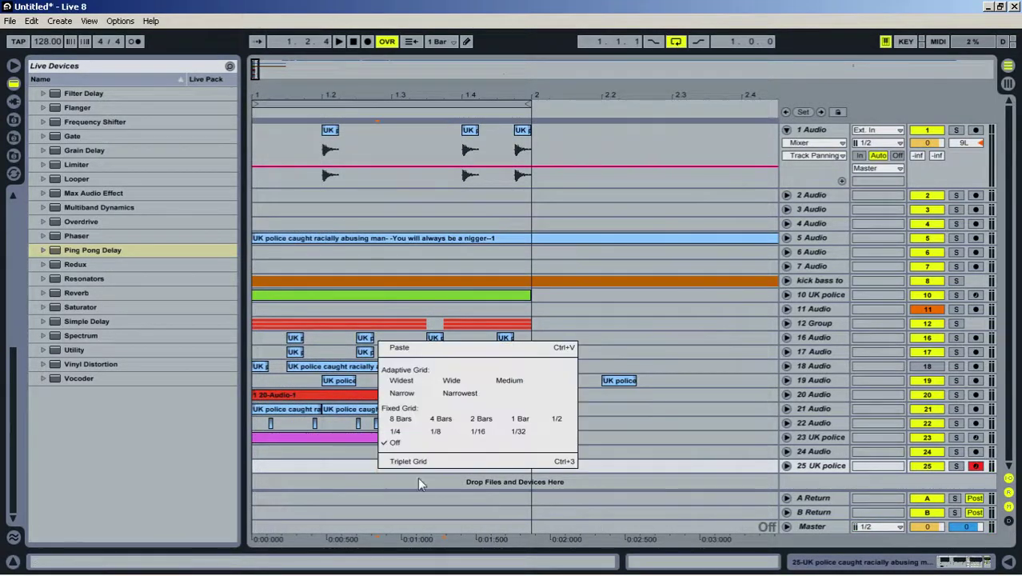
pyautogui.click(394, 432)
pyautogui.moveTo(327, 460); pyautogui.dragTo(194, 462)
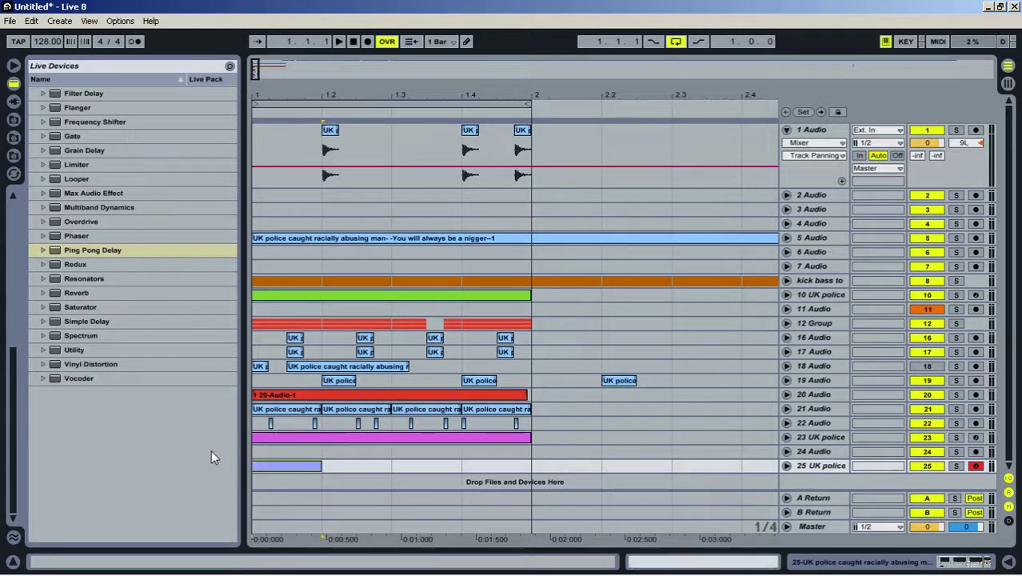
pyautogui.click(288, 460)
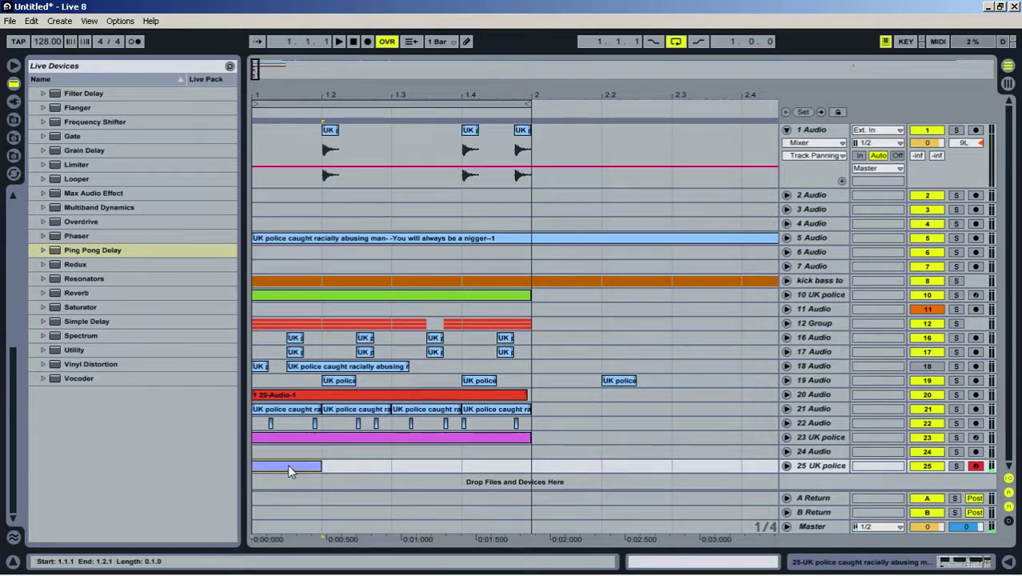
pyautogui.doubleClick(287, 464)
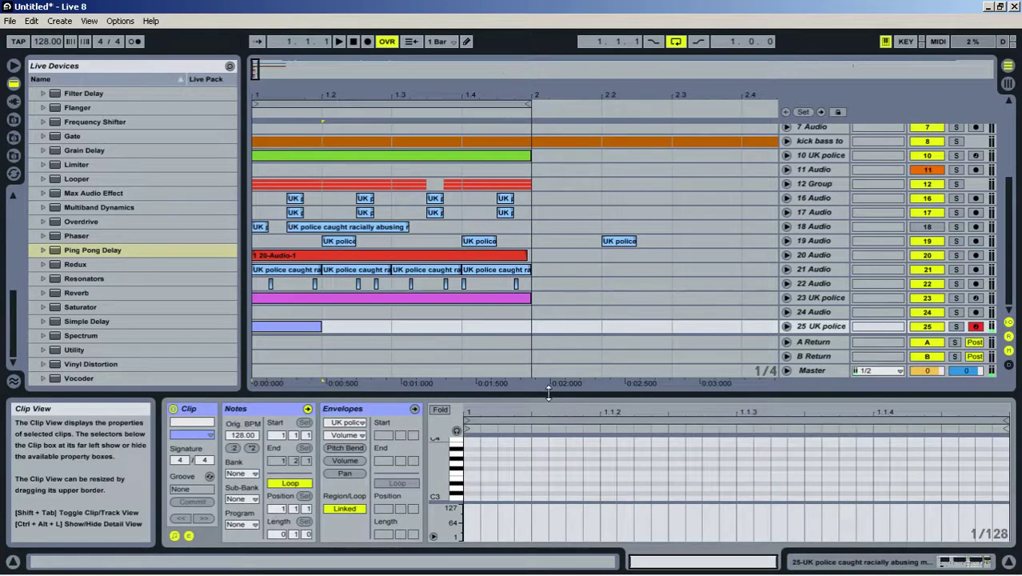
# Enter C3 and D#3 notes at 1.1.1, copy the pair halfway towards 1.1.2, and play the result
pyautogui.moveTo(547, 400); pyautogui.dragTo(648, 169)
pyautogui.moveTo(442, 265); pyautogui.dragTo(443, 311)
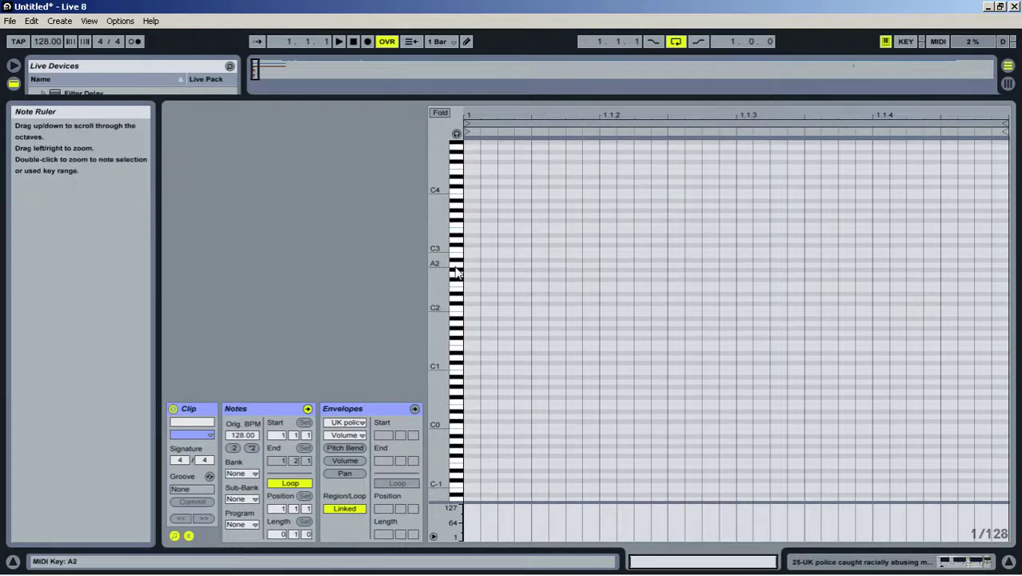
pyautogui.doubleClick(474, 250)
pyautogui.doubleClick(473, 236)
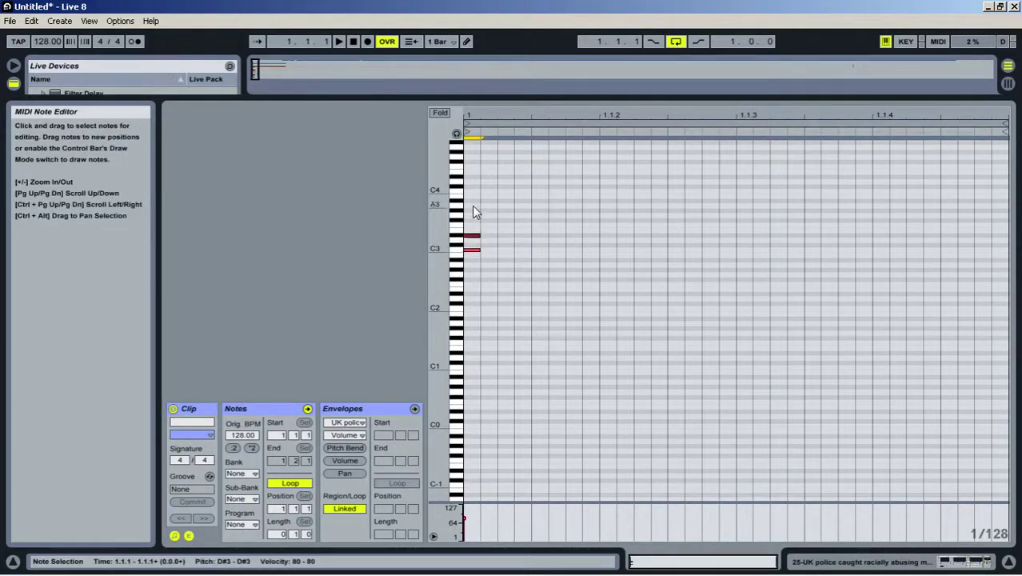
pyautogui.moveTo(470, 243); pyautogui.dragTo(544, 246)
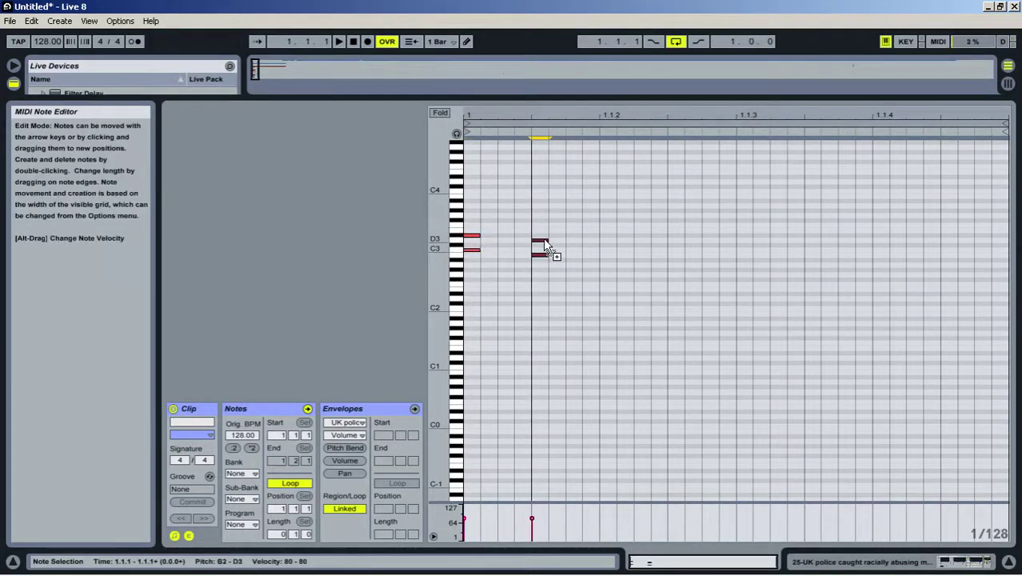
pyautogui.press('space')
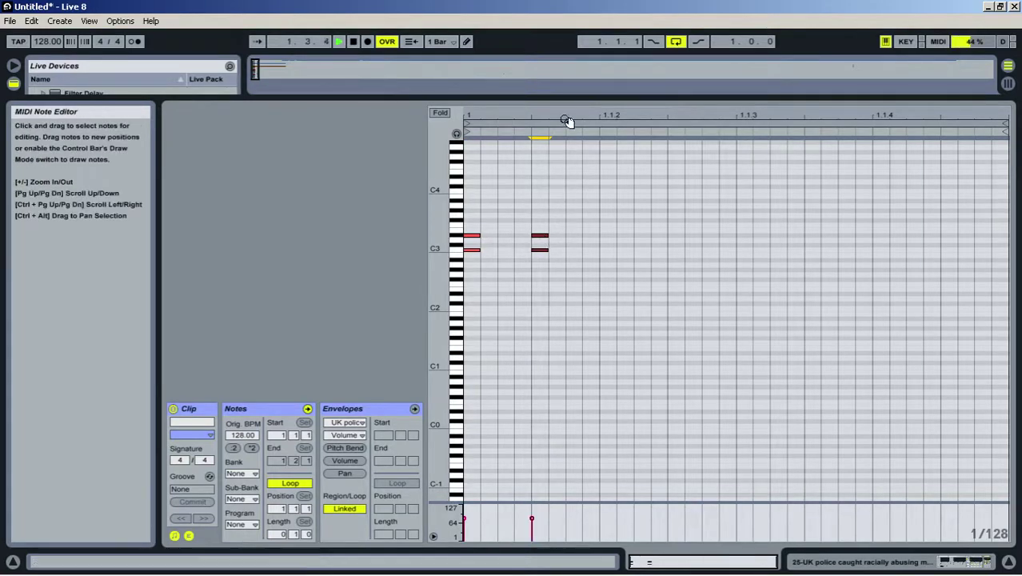
pyautogui.press('space')
# Transpose both note pairs down to A2 and C3, and move the second pair to 1.1.2 on A#2 and C#3
pyautogui.moveTo(481, 210); pyautogui.dragTo(470, 288)
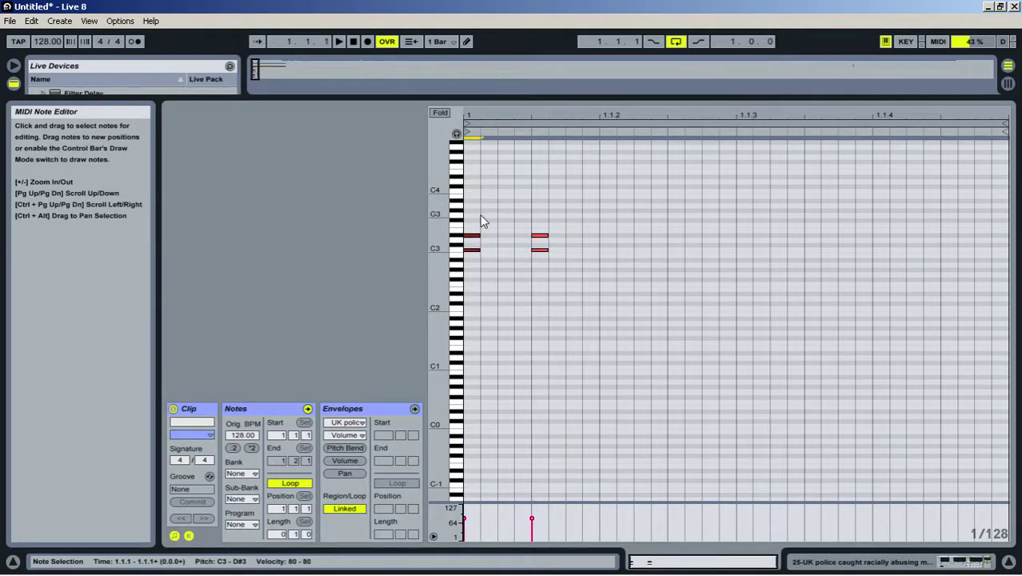
pyautogui.moveTo(482, 222); pyautogui.dragTo(571, 286)
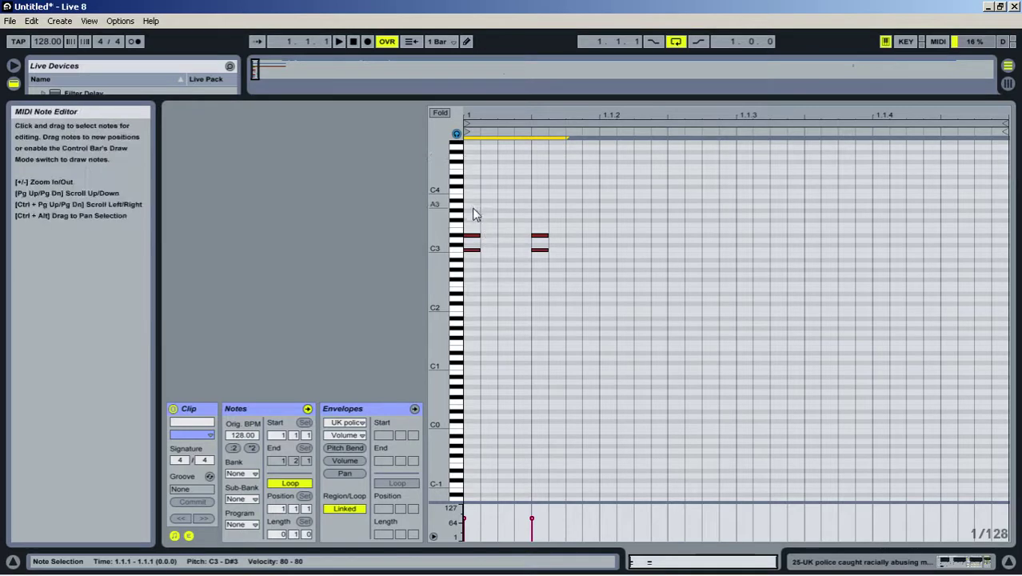
pyautogui.press('Up')
pyautogui.press('Up')
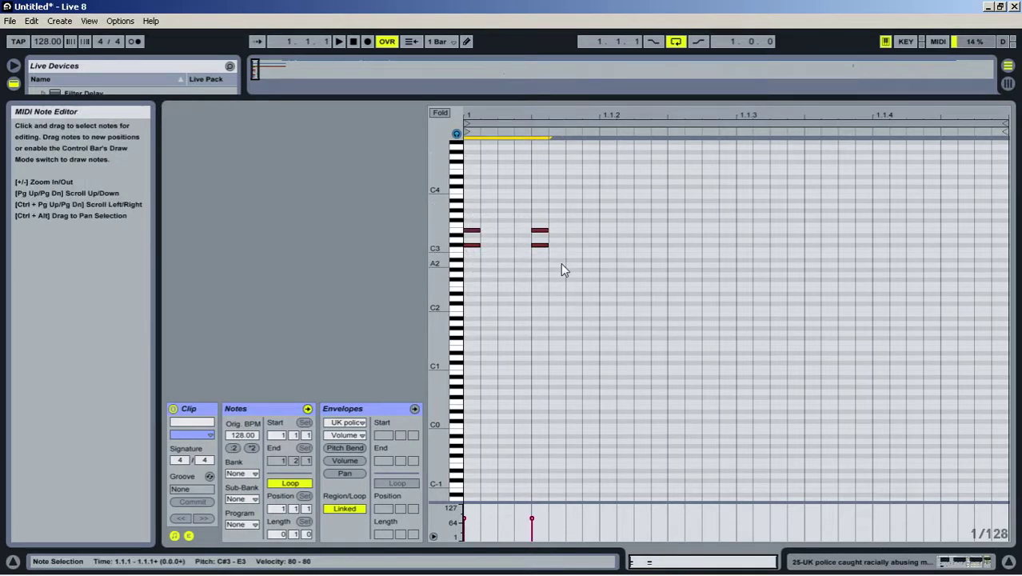
pyautogui.press('Down')
pyautogui.press('Down')
pyautogui.press('Down')
pyautogui.press('Down')
pyautogui.press('Down')
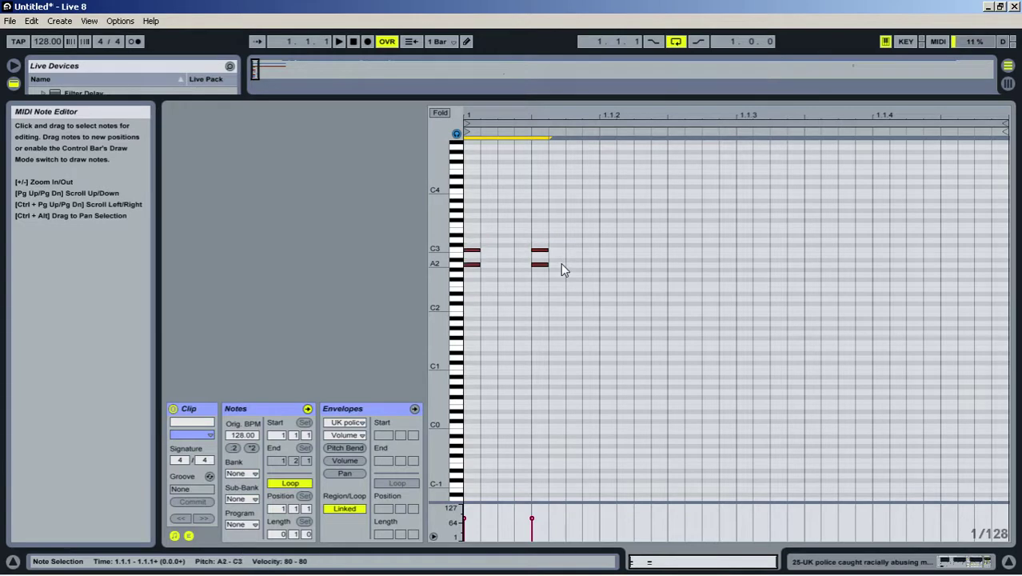
pyautogui.press('space')
pyautogui.press('space')
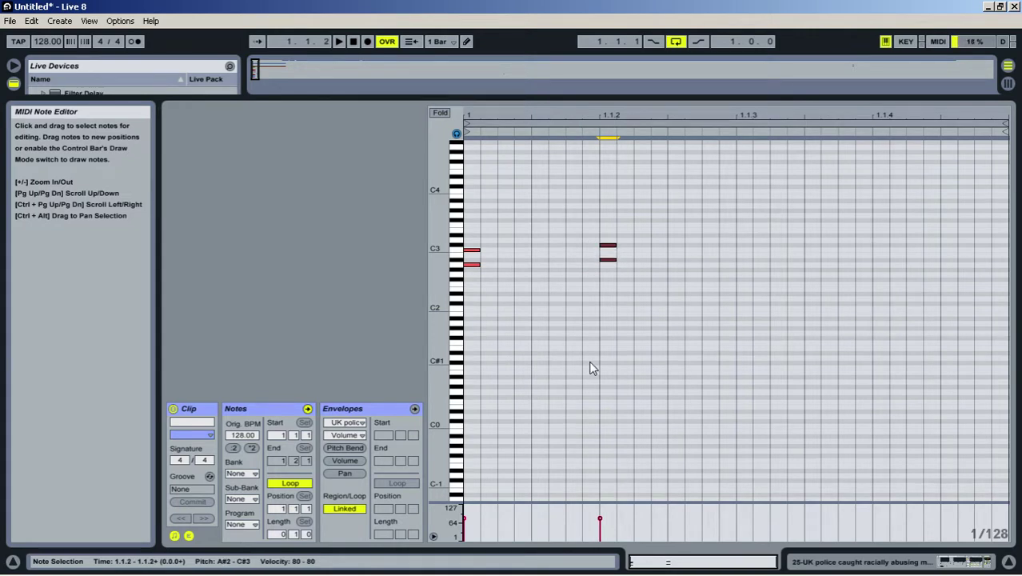
# Set the note grid to 1/4 and extend the MIDI clip on track 25 to 2.1.1
pyautogui.rightClick(555, 240)
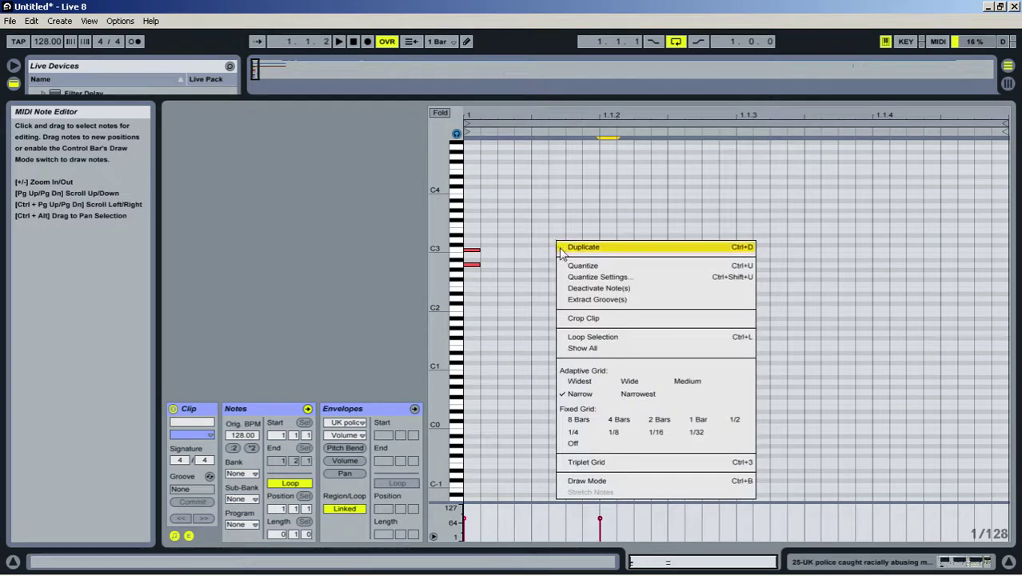
pyautogui.click(578, 441)
pyautogui.rightClick(650, 212)
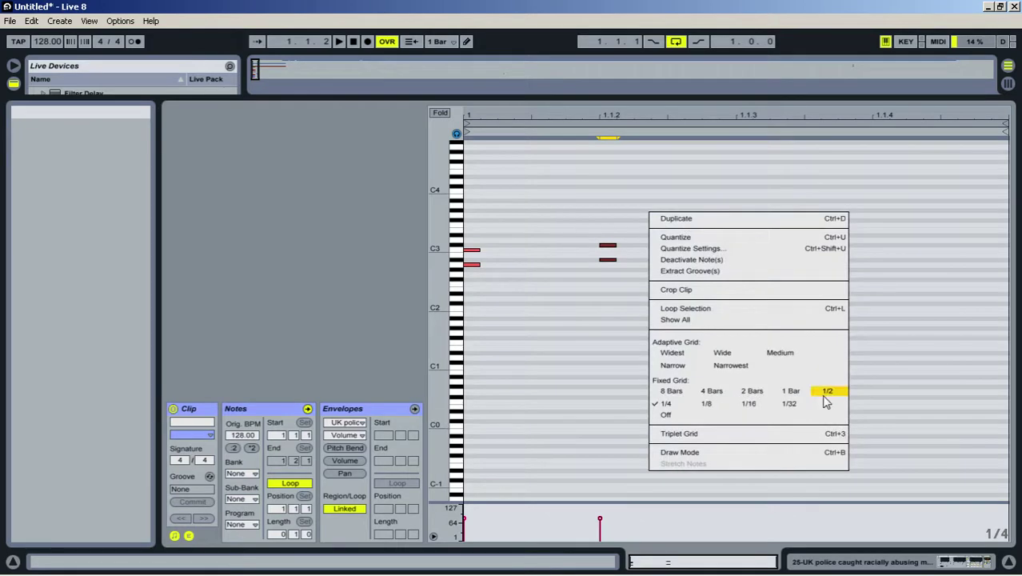
pyautogui.click(624, 183)
pyautogui.moveTo(621, 98); pyautogui.dragTo(643, 526)
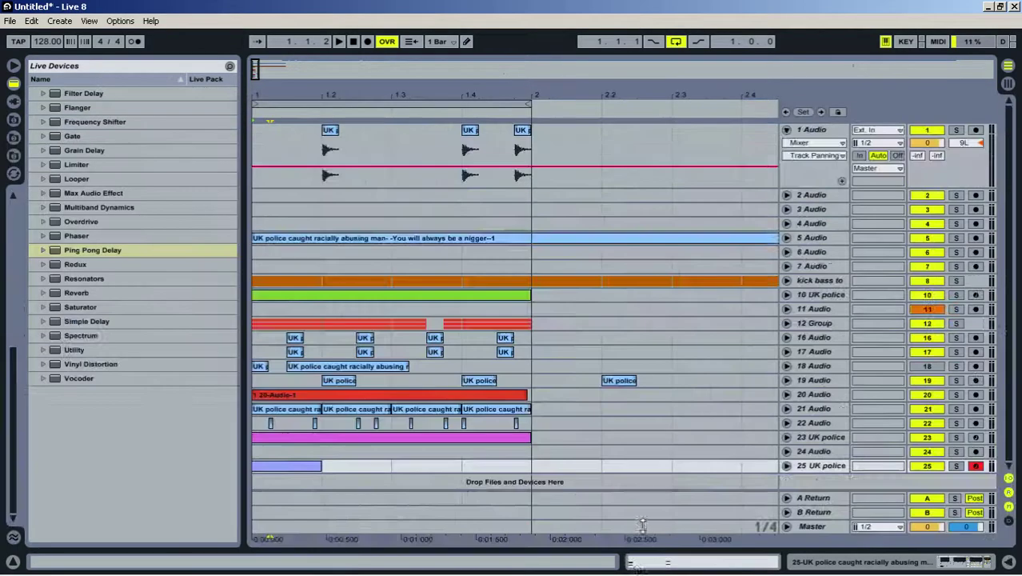
pyautogui.moveTo(320, 466); pyautogui.dragTo(555, 475)
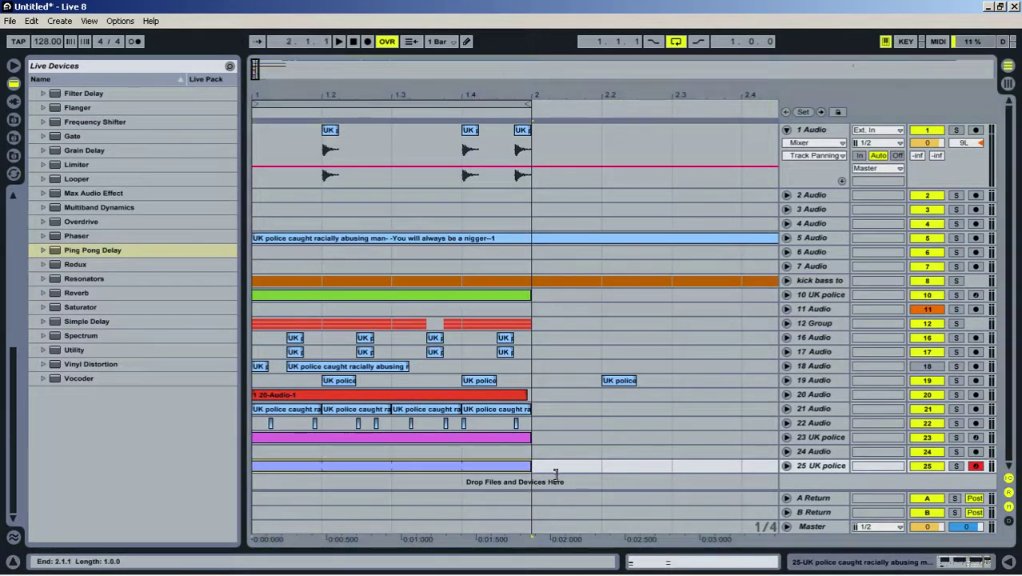
# Reopen the extended clip, set its note grid to 1/4, and delete every note after the first A2 and C3 pair
pyautogui.doubleClick(461, 467)
pyautogui.moveTo(682, 393); pyautogui.dragTo(632, 205)
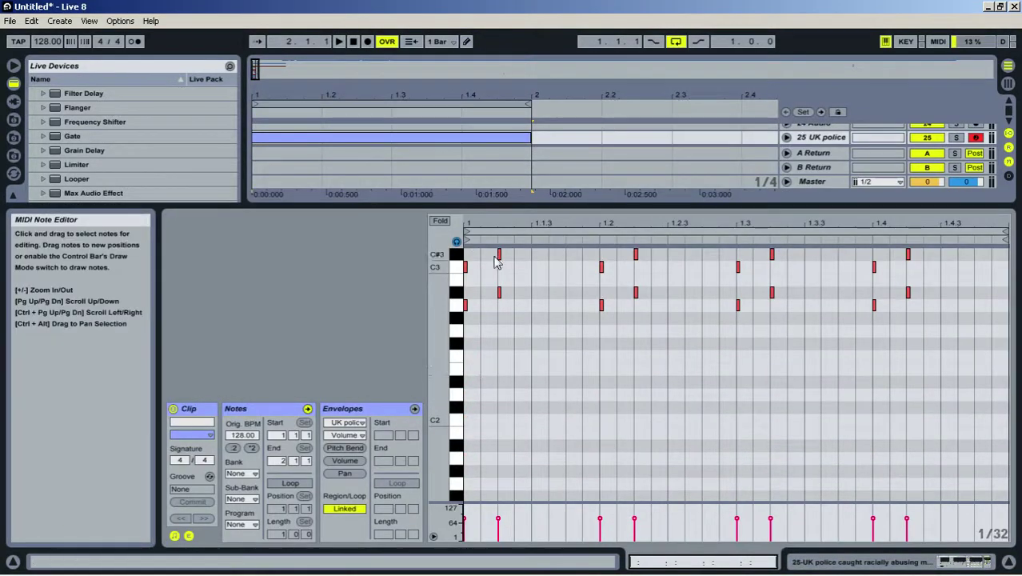
pyautogui.moveTo(492, 251); pyautogui.dragTo(524, 336)
pyautogui.rightClick(518, 339)
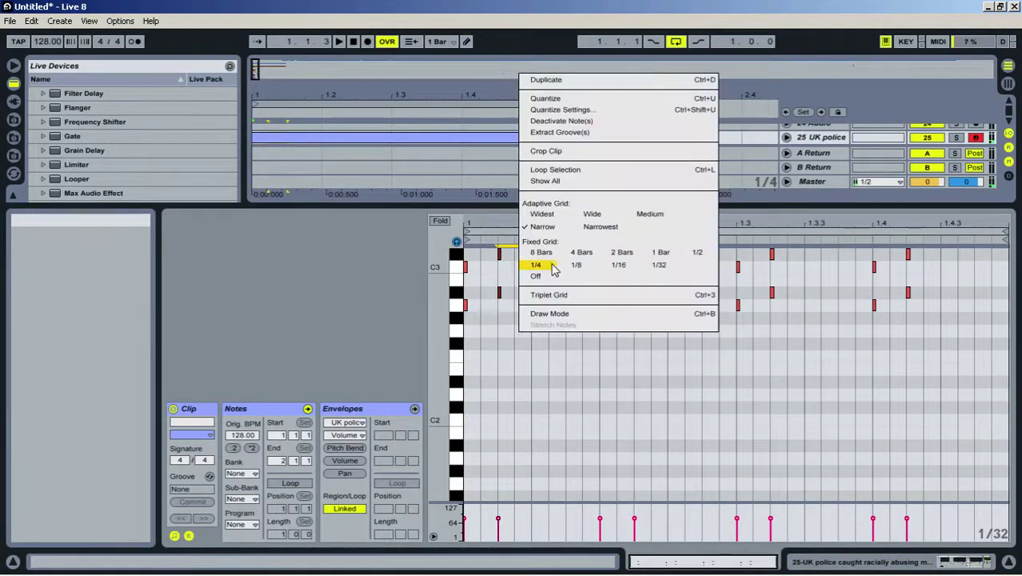
pyautogui.click(540, 269)
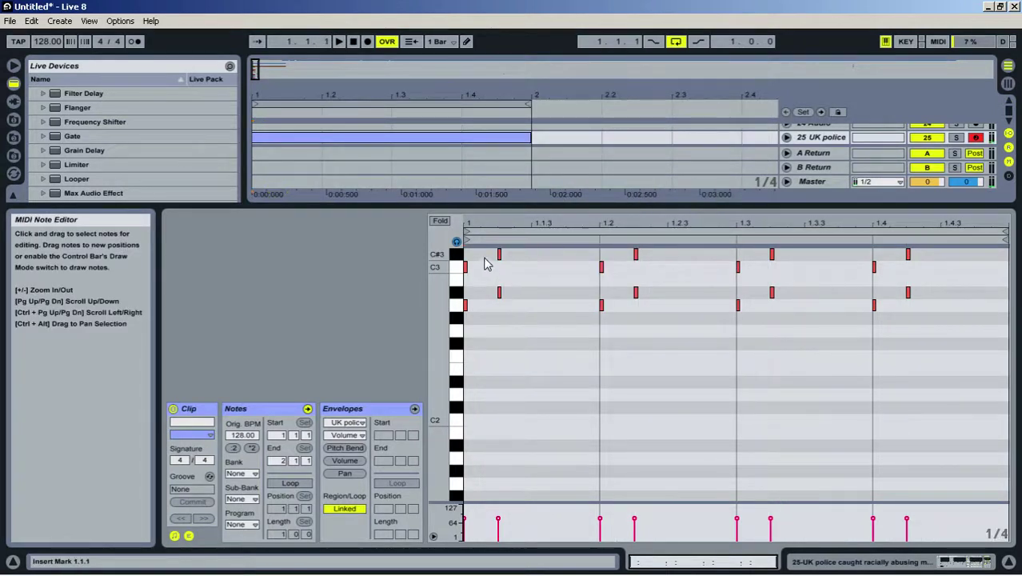
pyautogui.moveTo(488, 265); pyautogui.dragTo(1004, 313)
pyautogui.press('Delete')
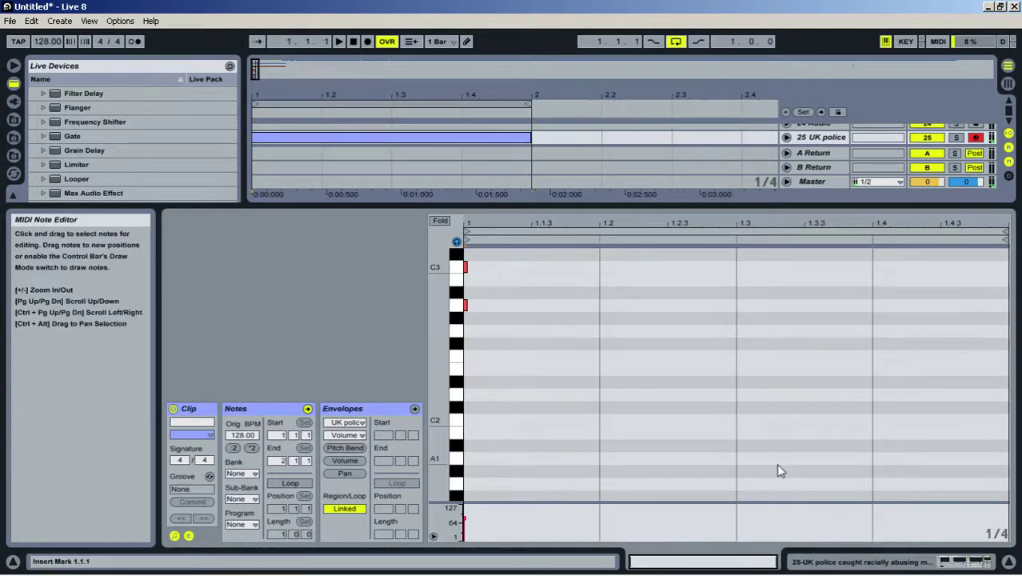
# Keep one copy of the note pair at 1.3.1 on A#2 and C#3, and lengthen all notes to a quarter note
pyautogui.moveTo(470, 269); pyautogui.dragTo(470, 272)
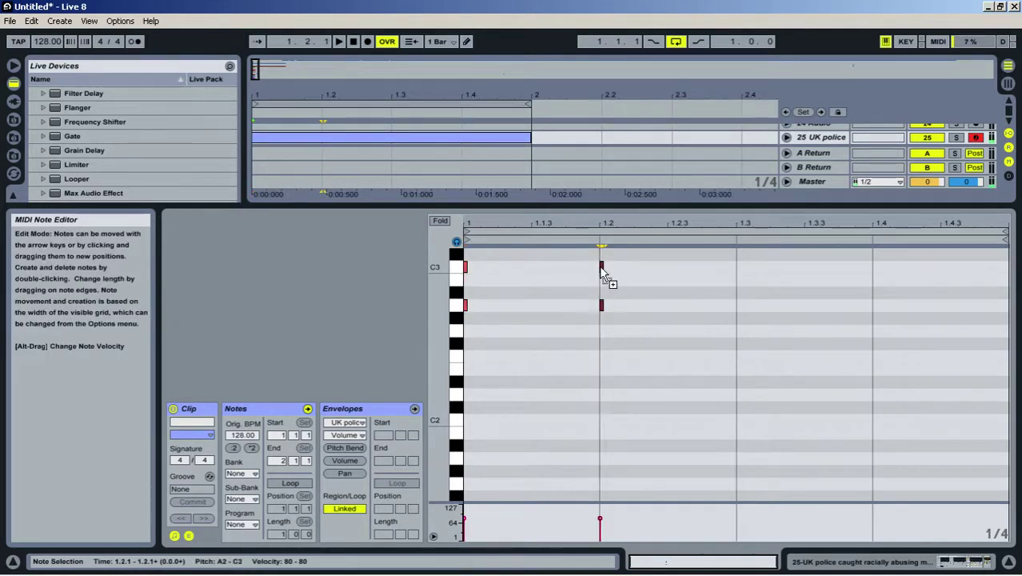
pyautogui.moveTo(604, 276); pyautogui.dragTo(749, 270)
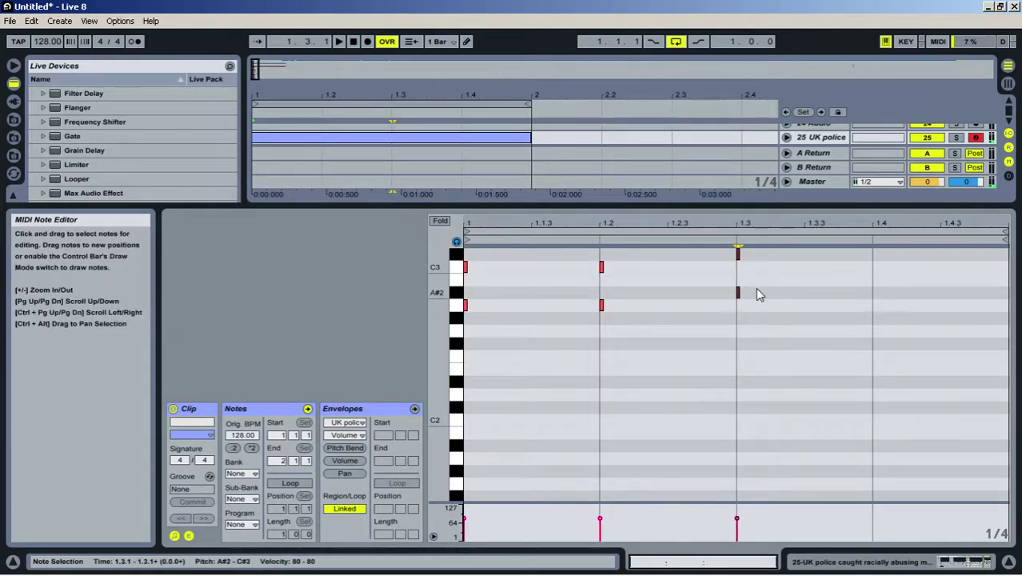
pyautogui.moveTo(589, 263); pyautogui.dragTo(616, 311)
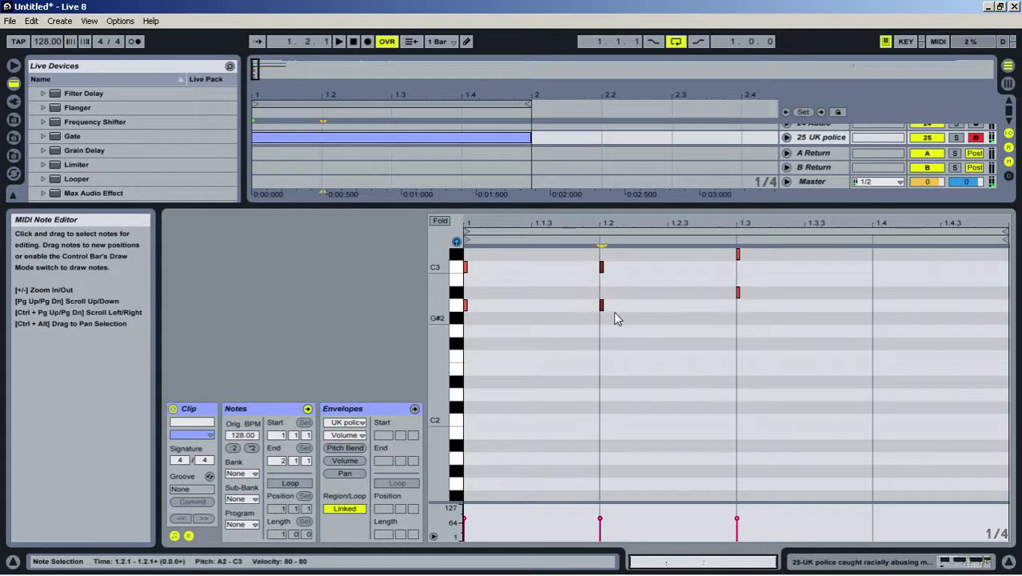
pyautogui.press('Delete')
pyautogui.hotkey('ctrl', 'a')
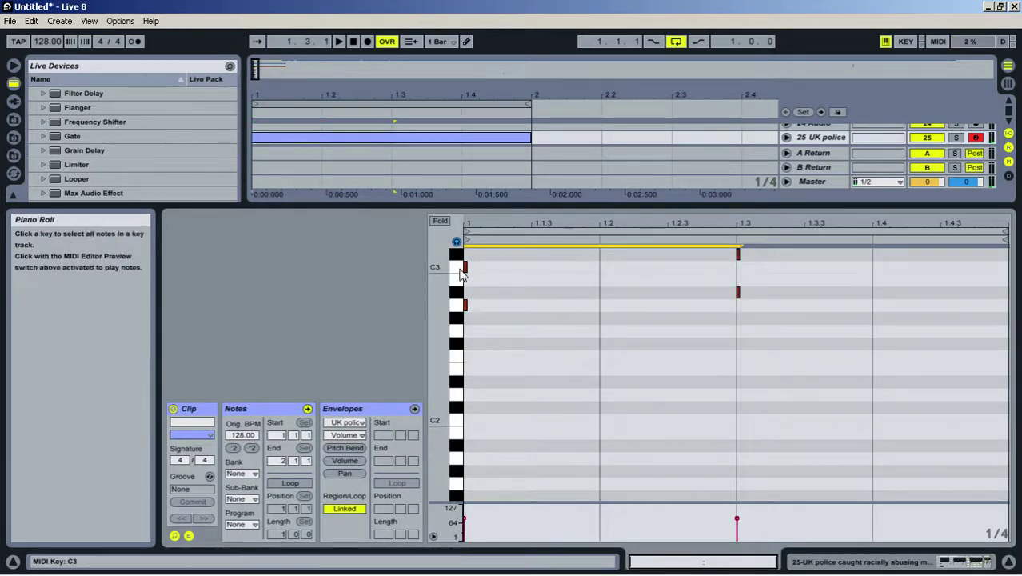
pyautogui.moveTo(467, 267); pyautogui.dragTo(565, 283)
# Insert a Reverb between the Sampler and Ping Pong Delay on track 25, with High quality and a 2.11 s decay time
pyautogui.moveTo(569, 204); pyautogui.dragTo(652, 574)
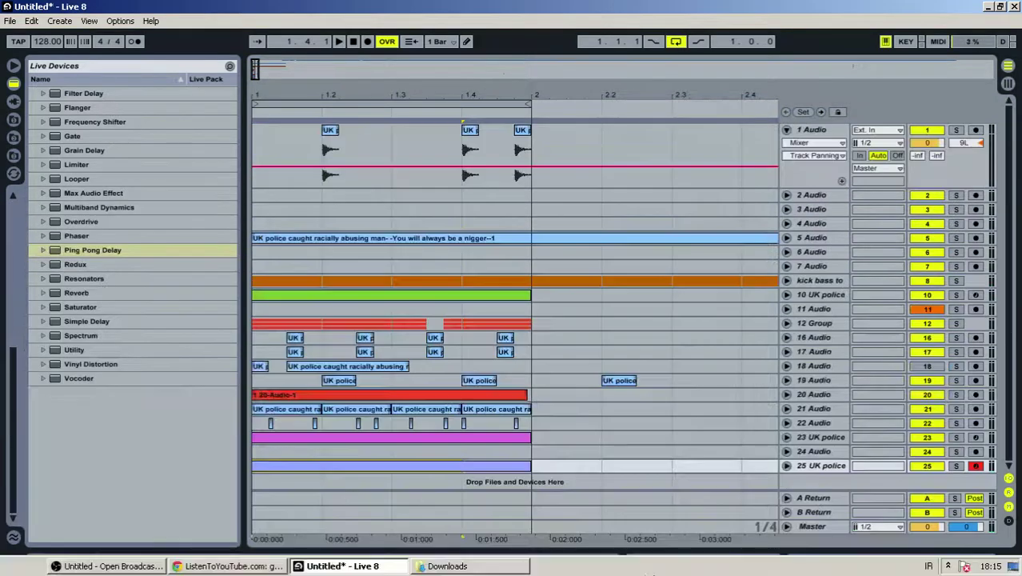
pyautogui.doubleClick(824, 466)
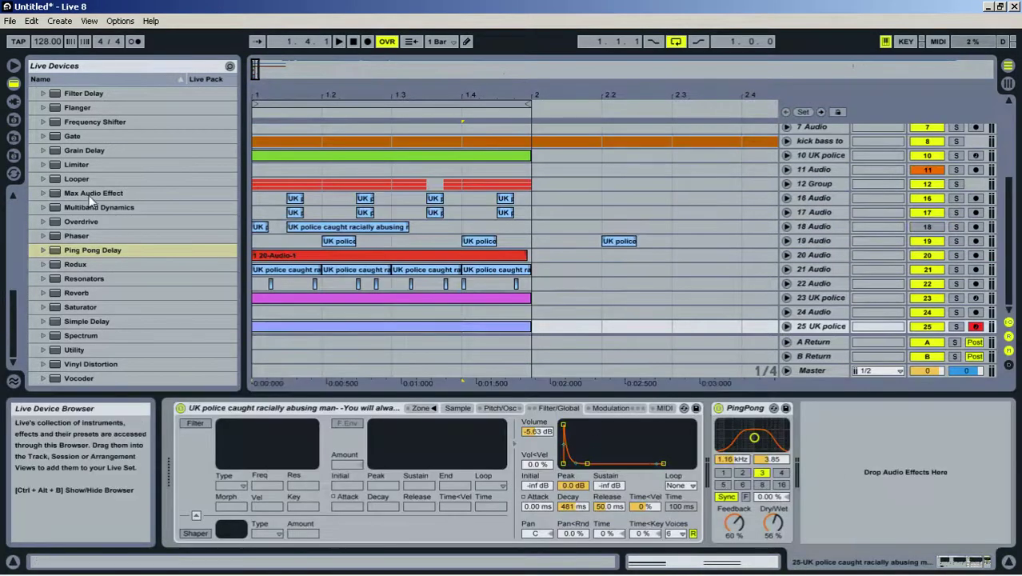
pyautogui.moveTo(74, 293); pyautogui.dragTo(677, 437)
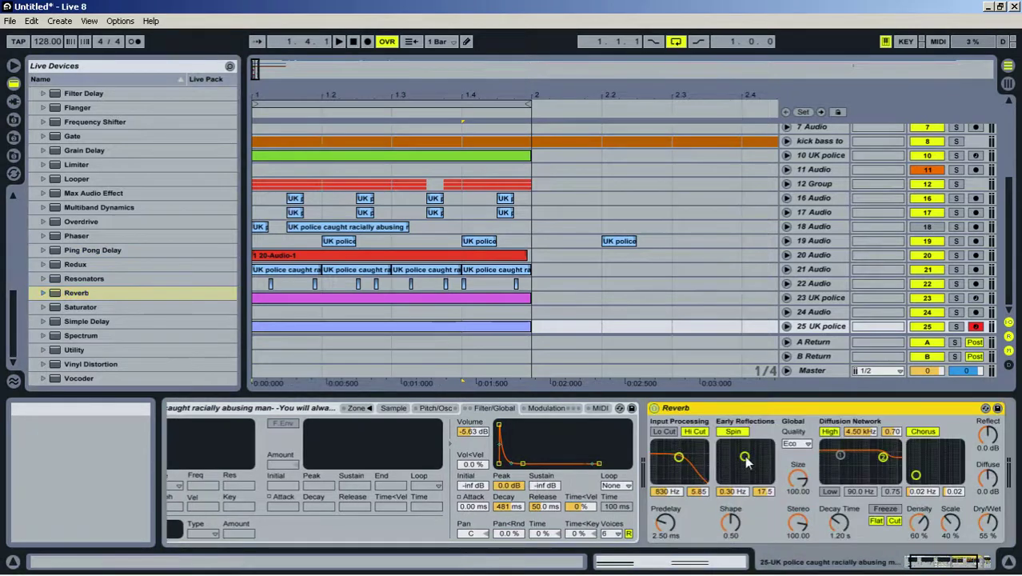
pyautogui.click(807, 445)
pyautogui.click(797, 478)
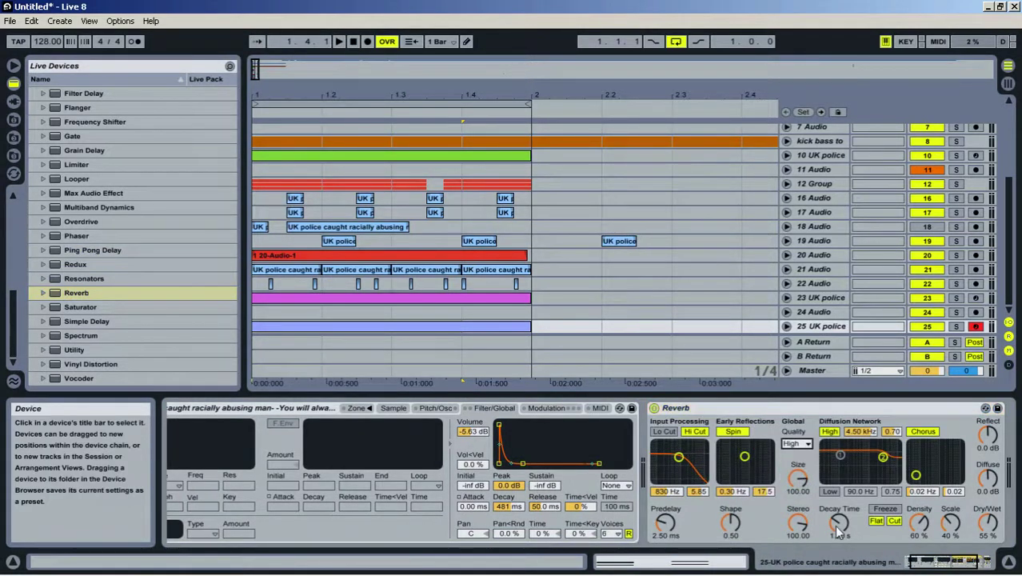
pyautogui.press('space')
pyautogui.moveTo(839, 523); pyautogui.dragTo(839, 520)
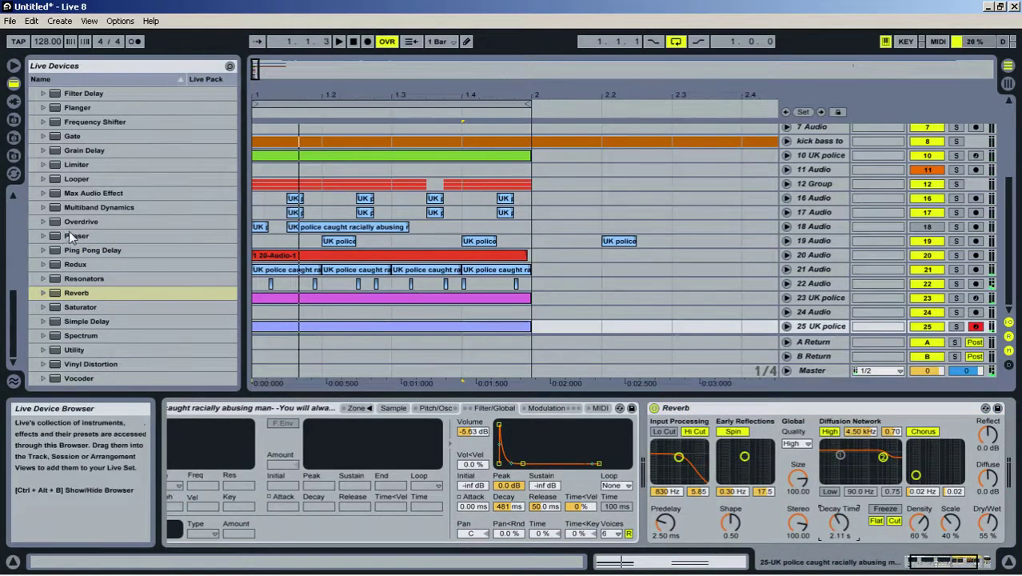
# Add a Compressor to track 25 with -38.5 dB threshold and 6.94 dB output, and set the Ping Pong filter to 1.01 kHz and 4.11
pyautogui.scroll(5, 80, 216)
pyautogui.click(82, 115)
pyautogui.doubleClick(81, 115)
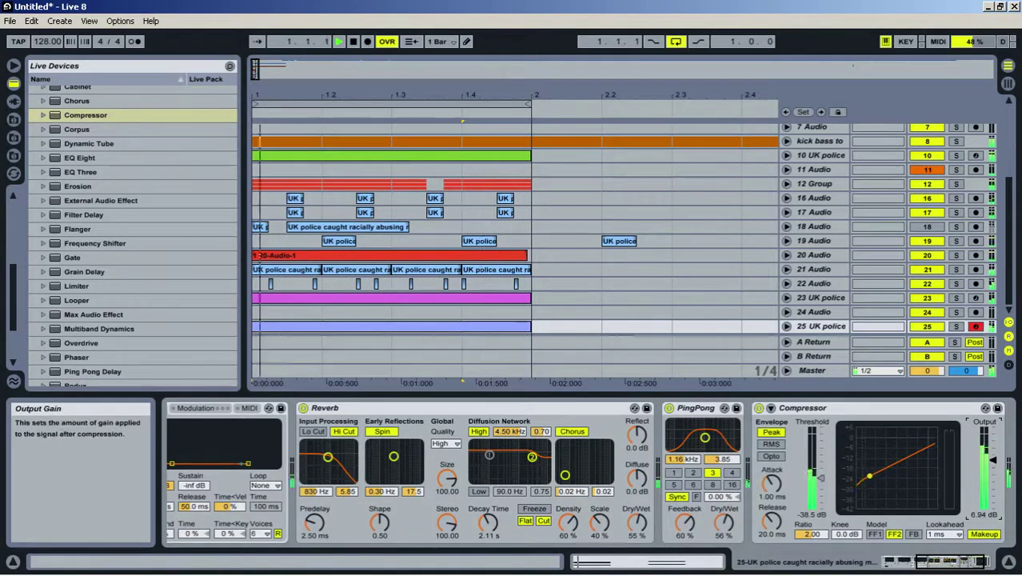
pyautogui.moveTo(708, 450)
pyautogui.mouseDown()
pyautogui.moveTo(721, 449)
pyautogui.moveTo(710, 444)
pyautogui.mouseUp()
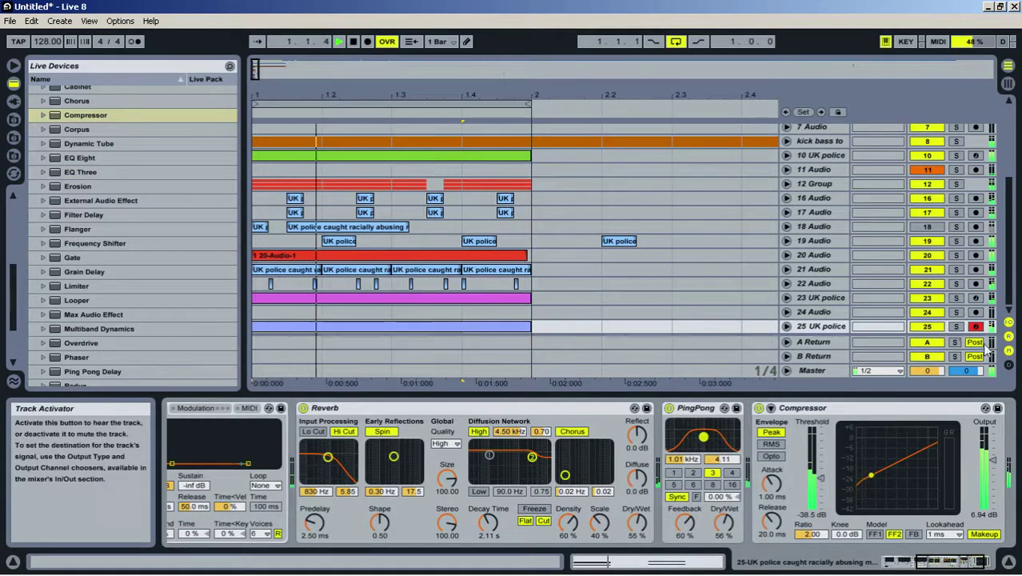
# Solo track 25 and move the clip's A#2 and C#3 notes to 1.4.1 using a 1/16 grid
pyautogui.click(956, 327)
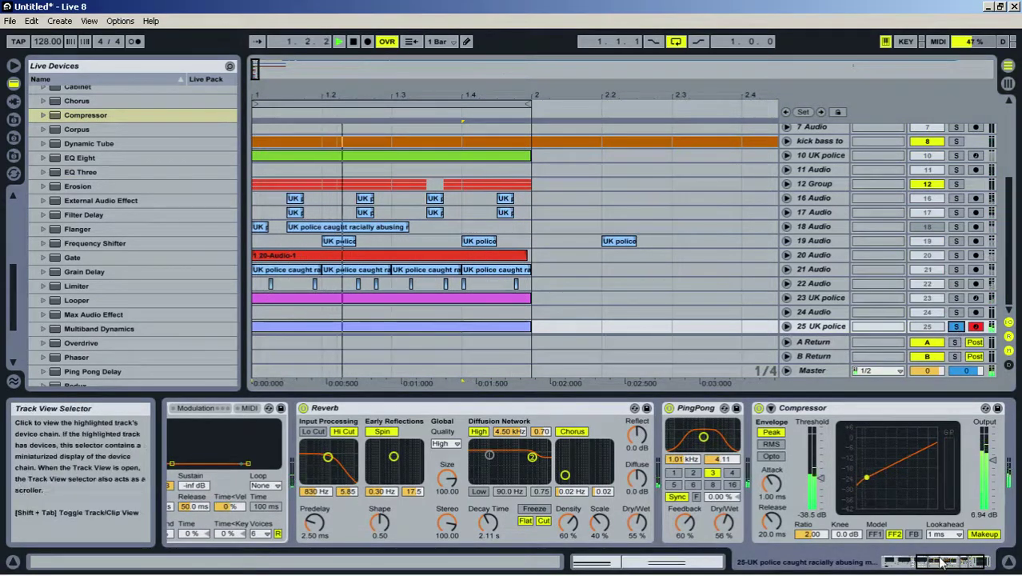
pyautogui.moveTo(950, 562); pyautogui.dragTo(914, 563)
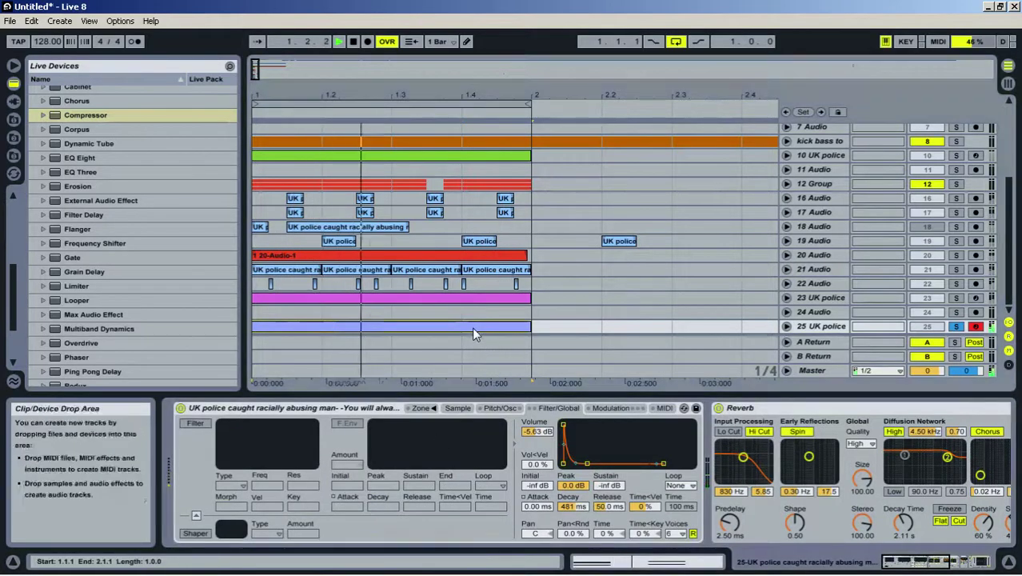
pyautogui.doubleClick(472, 327)
pyautogui.moveTo(707, 394); pyautogui.dragTo(707, 113)
pyautogui.rightClick(791, 400)
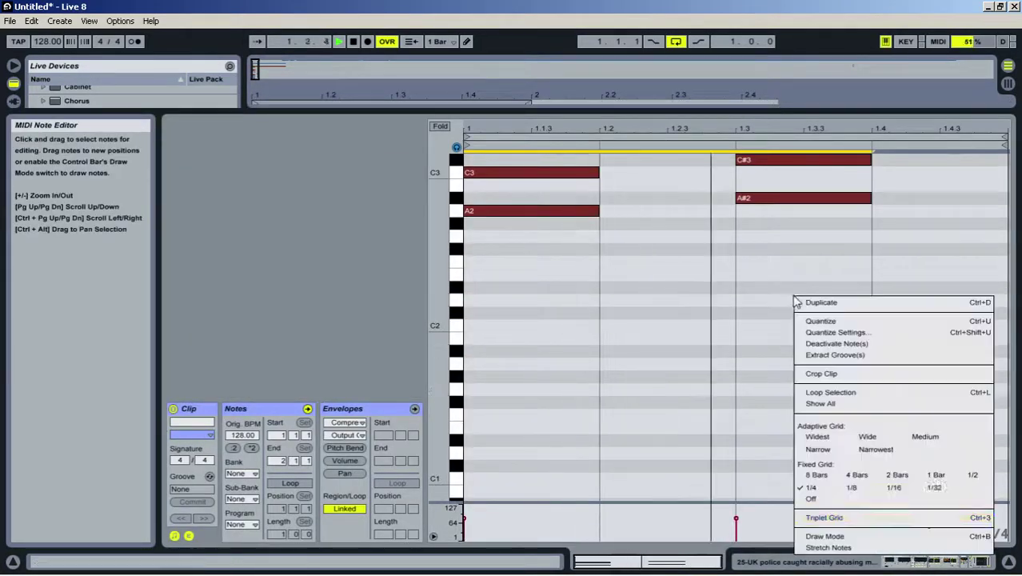
pyautogui.click(894, 486)
pyautogui.moveTo(840, 291); pyautogui.dragTo(818, 156)
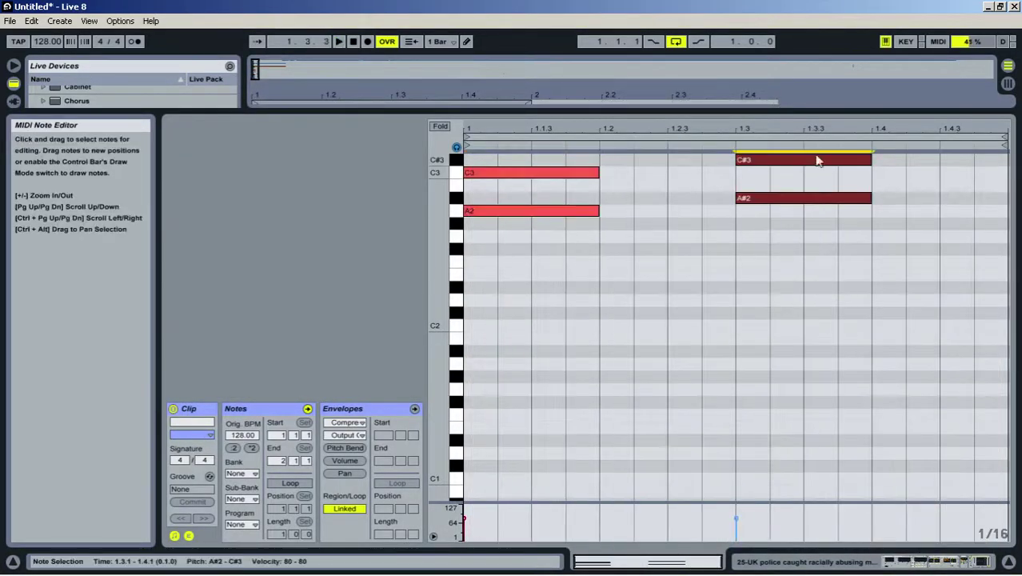
pyautogui.moveTo(782, 203); pyautogui.dragTo(902, 205)
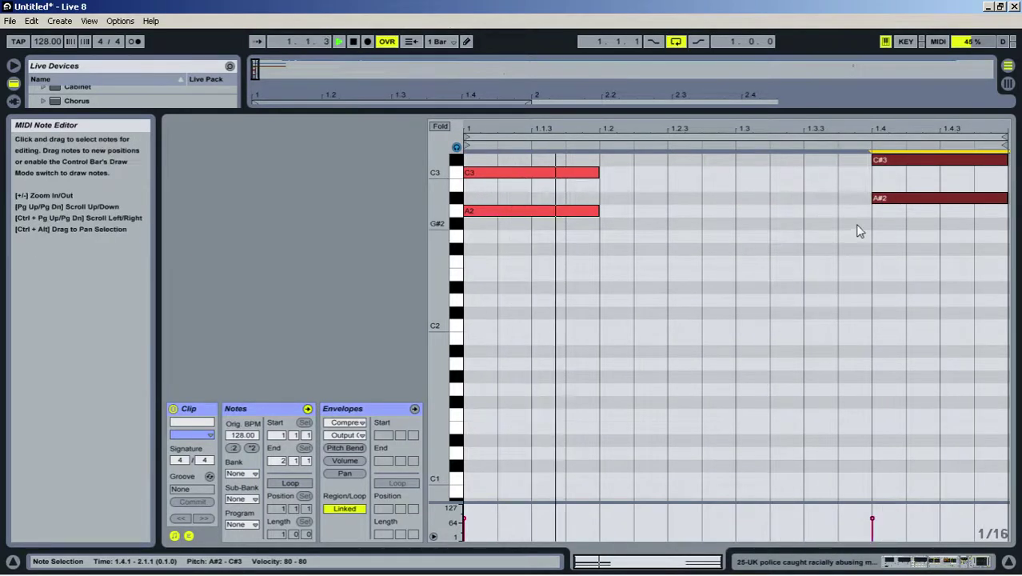
pyautogui.press('space')
# Add a 1/16 E3 note at 1.1.1 above the first chord
pyautogui.moveTo(437, 168); pyautogui.dragTo(441, 306)
pyautogui.moveTo(440, 229); pyautogui.dragTo(452, 283)
pyautogui.doubleClick(475, 210)
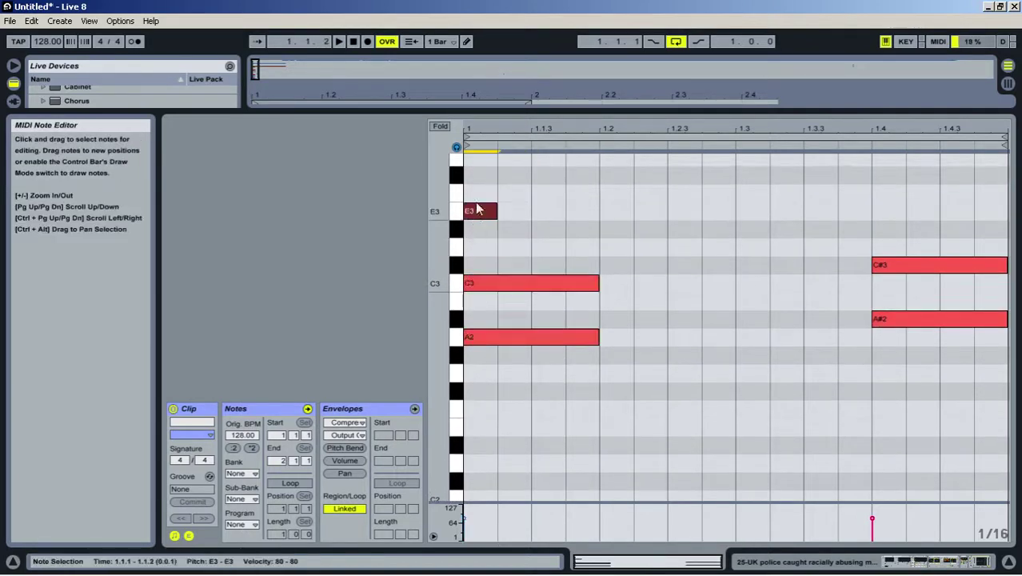
pyautogui.moveTo(479, 183); pyautogui.dragTo(482, 376)
pyautogui.click(516, 219)
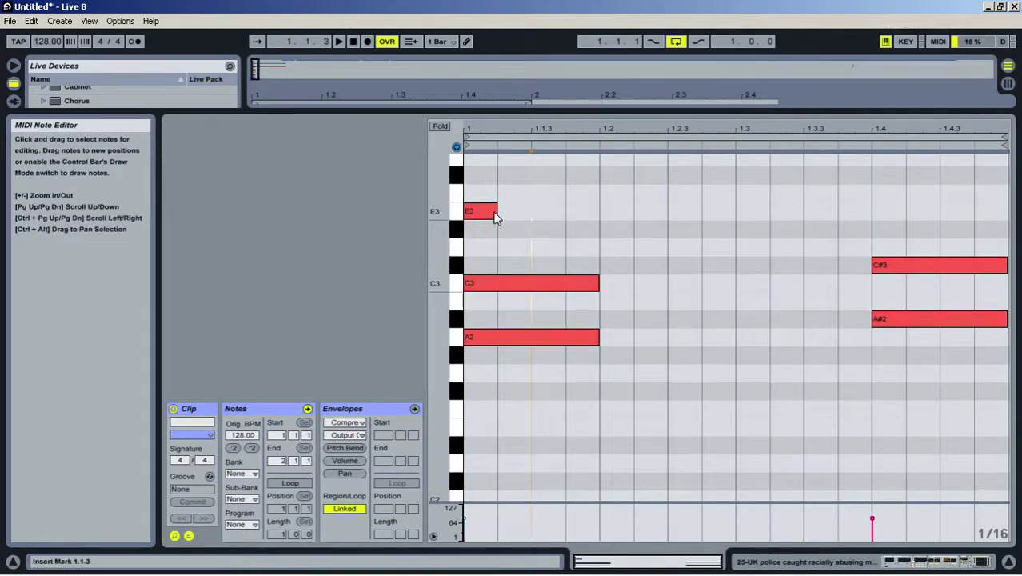
# Extend the E3 note to 1.2.1 and add an F3 note above the second chord from 1.4.1 to the clip's end
pyautogui.moveTo(495, 218); pyautogui.dragTo(600, 218)
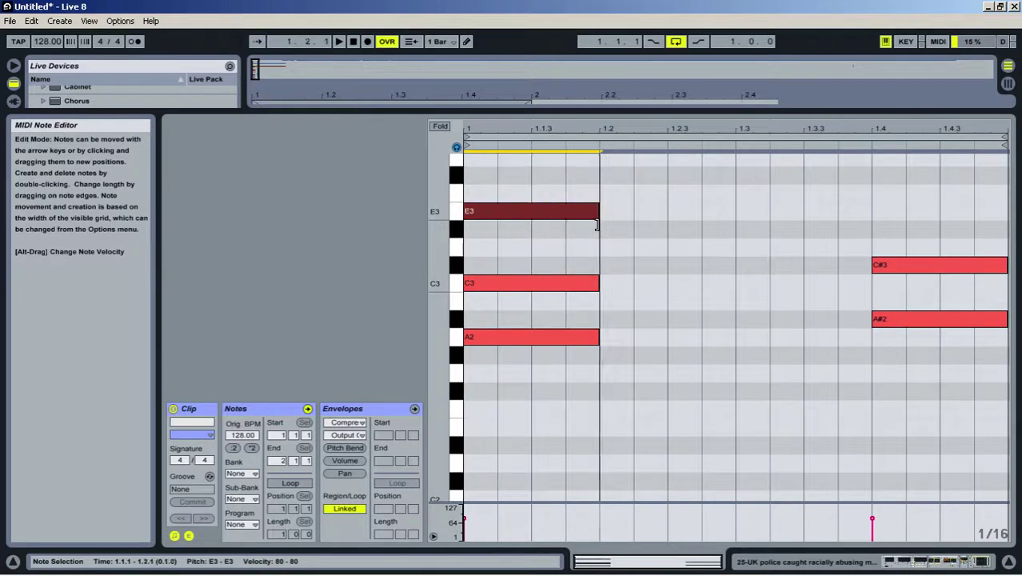
pyautogui.doubleClick(894, 178)
pyautogui.moveTo(887, 183); pyautogui.dragTo(992, 214)
pyautogui.press('space')
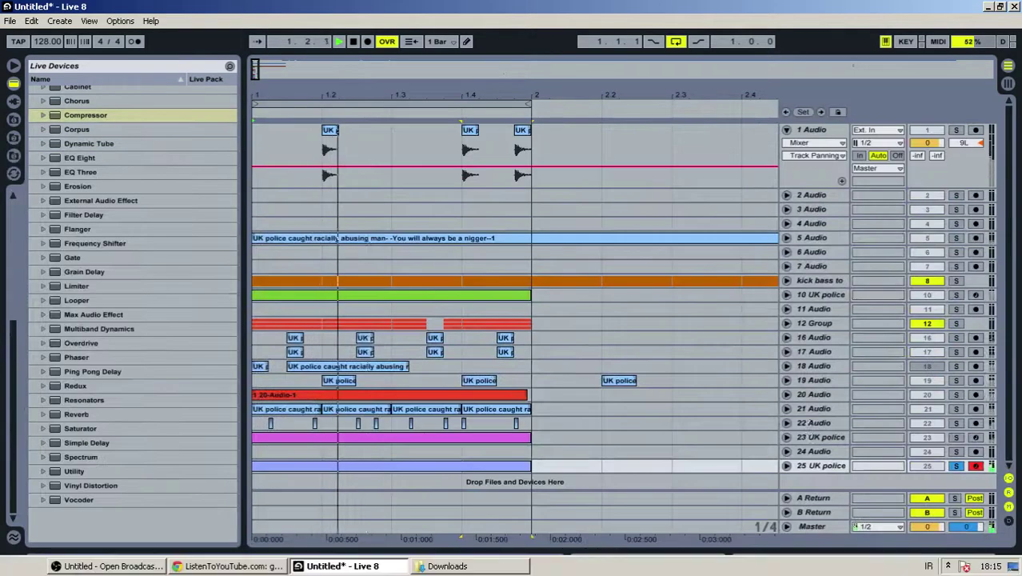
# Insert an Overdrive between the Sampler and Reverb on track 25, with its filter at 1.92 kHz and 5.46
pyautogui.doubleClick(827, 466)
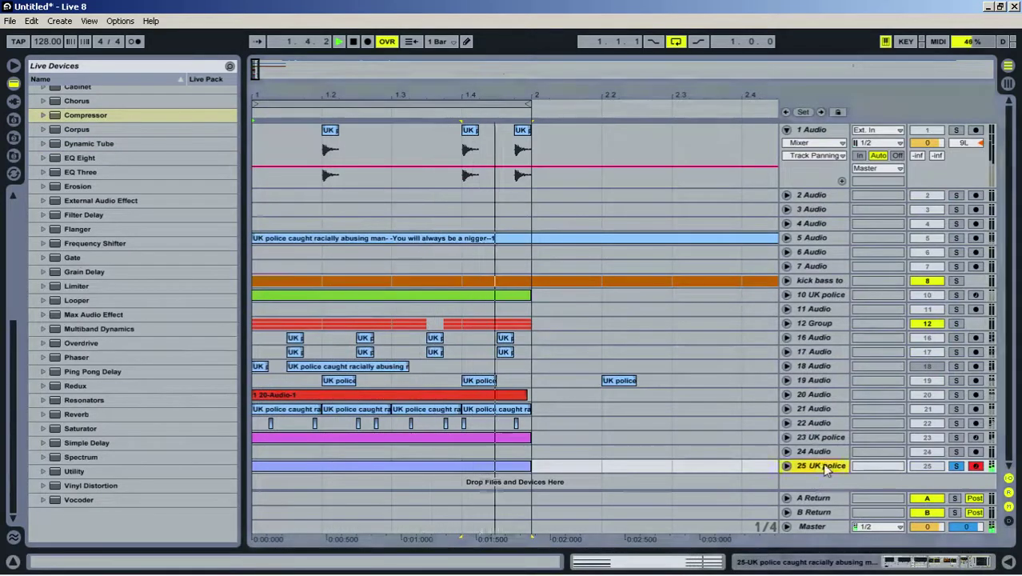
pyautogui.doubleClick(326, 408)
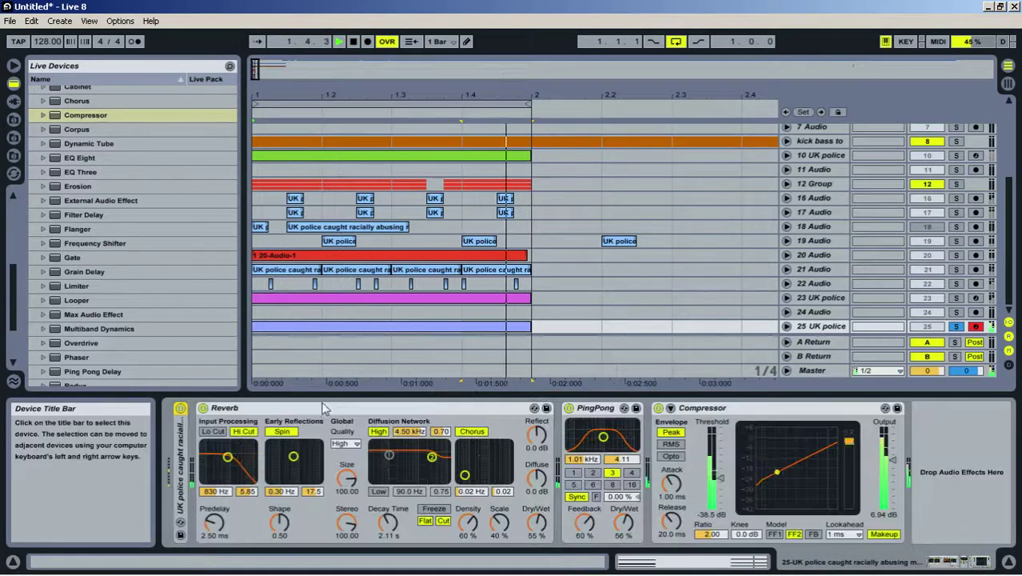
pyautogui.moveTo(71, 344); pyautogui.dragTo(255, 441)
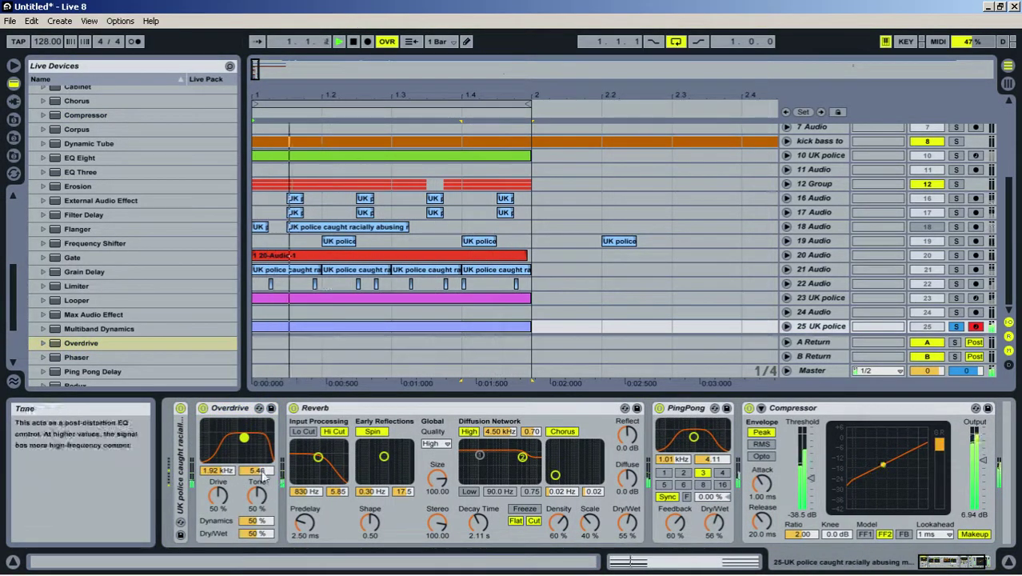
pyautogui.doubleClick(181, 459)
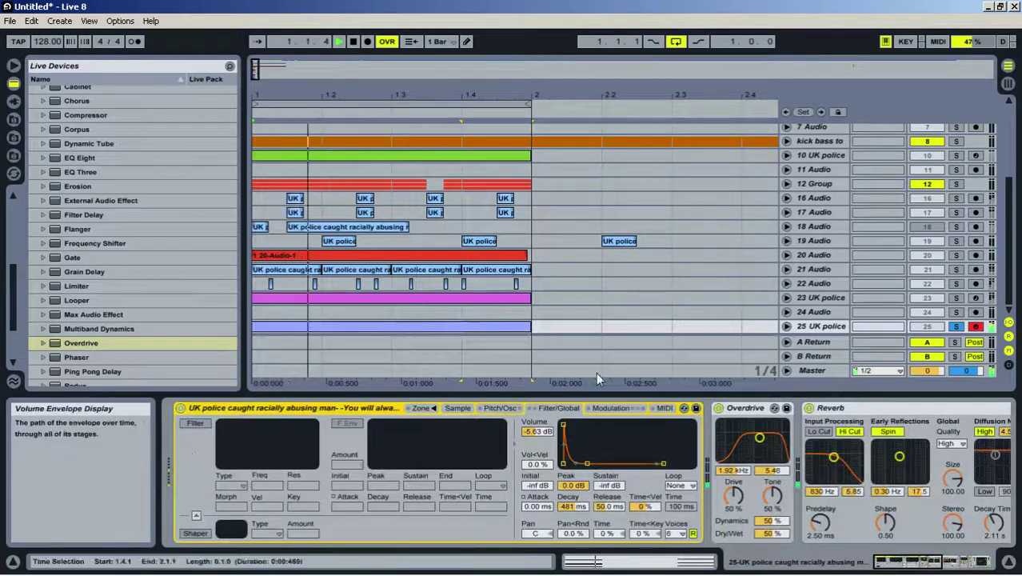
pyautogui.press('space')
pyautogui.click(599, 392)
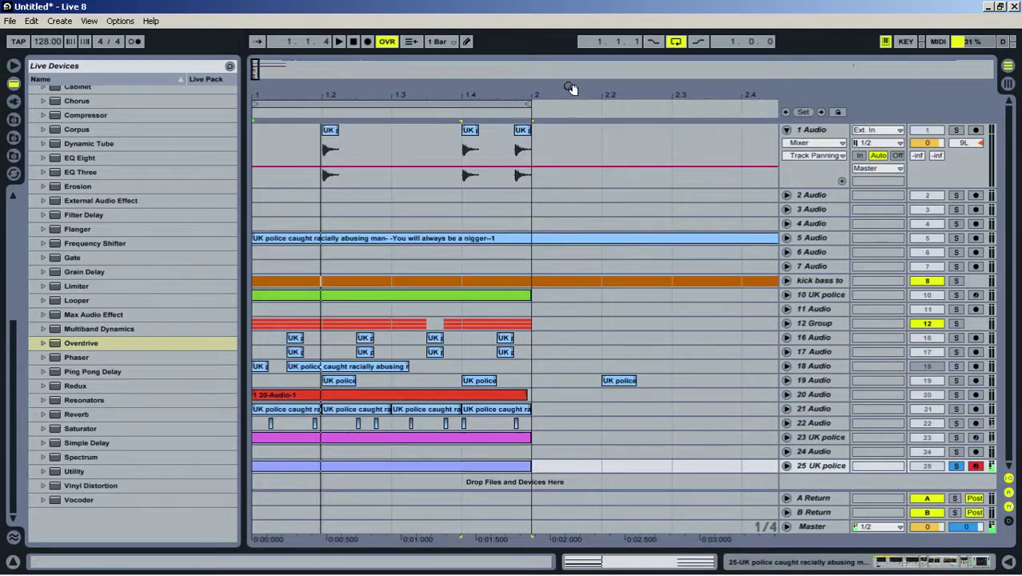
pyautogui.moveTo(571, 87); pyautogui.dragTo(448, 32)
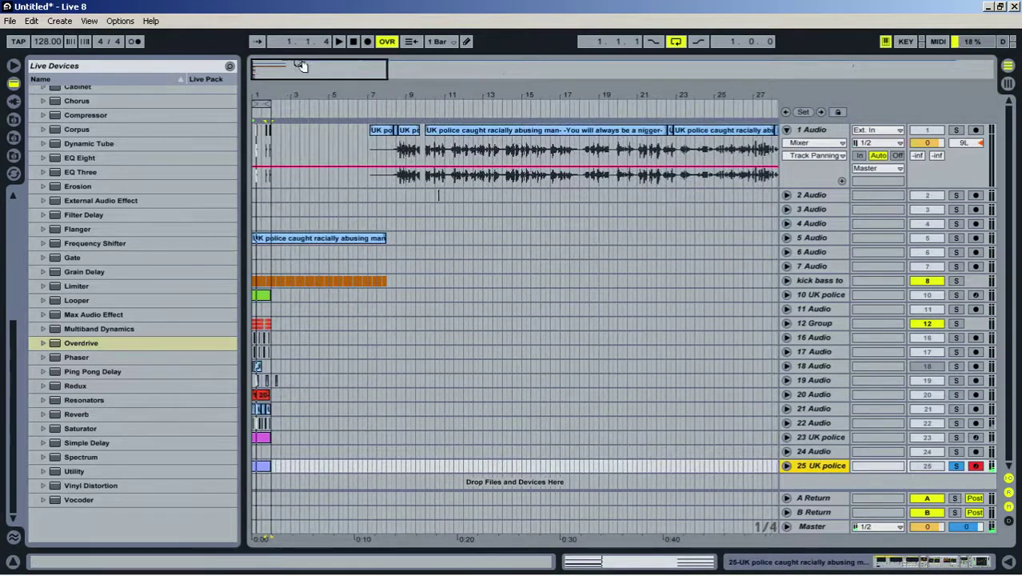
pyautogui.moveTo(332, 93); pyautogui.dragTo(332, 40)
pyautogui.rightClick(392, 327)
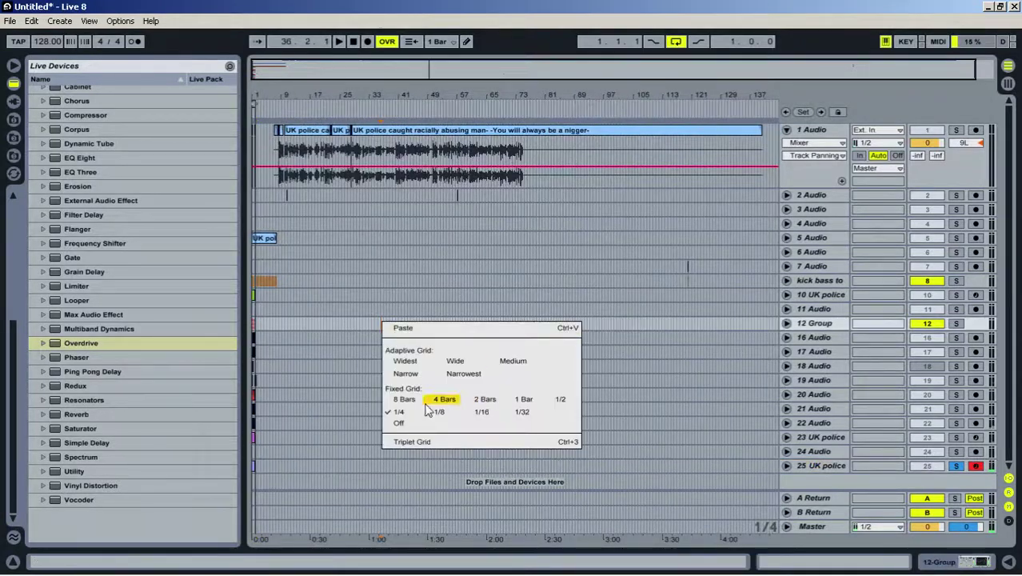
pyautogui.click(456, 421)
pyautogui.moveTo(259, 467); pyautogui.dragTo(276, 146)
pyautogui.rightClick(433, 436)
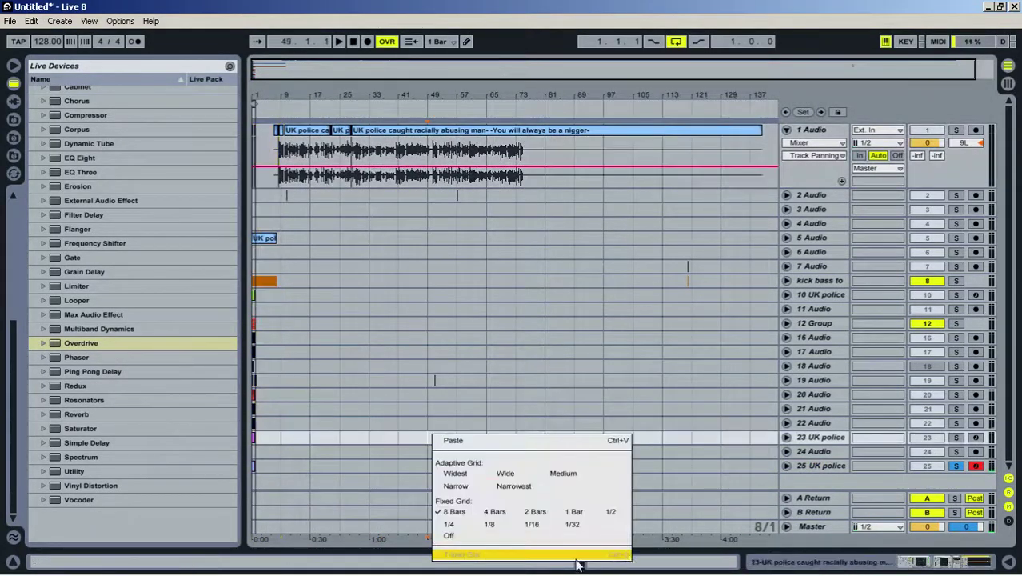
pyautogui.click(469, 528)
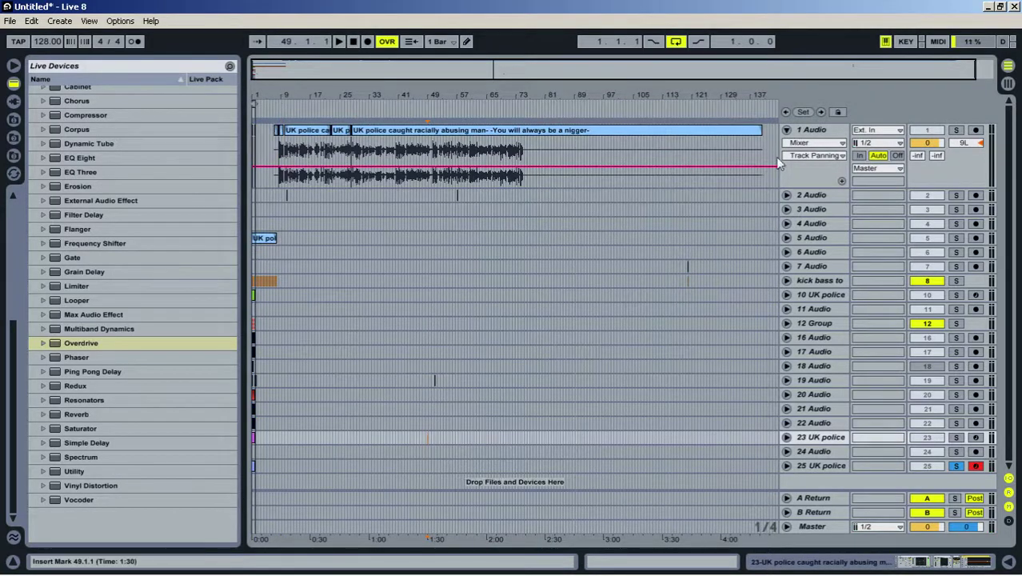
# Delete track 1's audio from 4.4.1 to 84.2.1 and move the remaining clip out to 125.2.1
pyautogui.moveTo(771, 149); pyautogui.dragTo(458, 152)
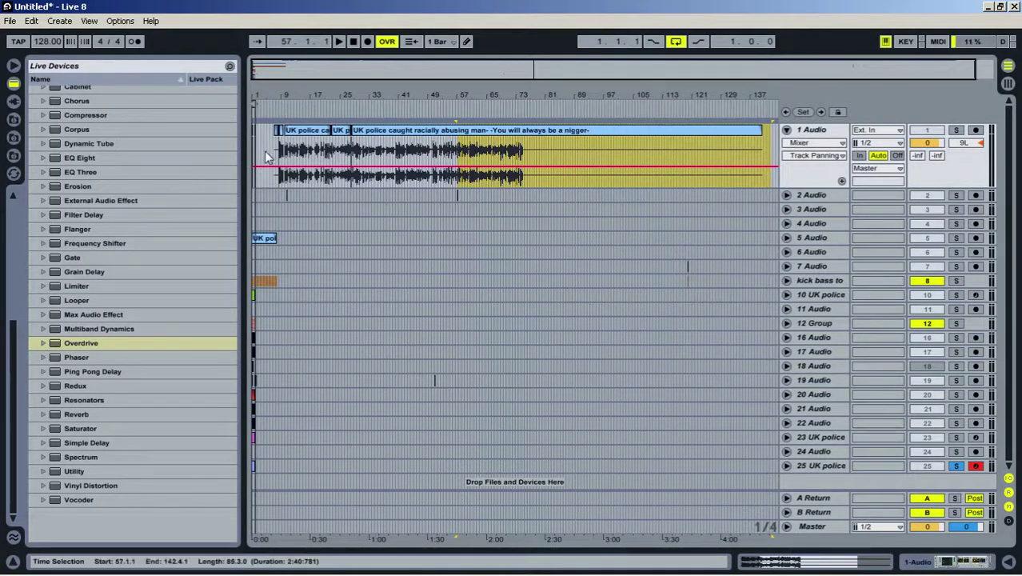
pyautogui.moveTo(268, 157); pyautogui.dragTo(558, 176)
pyautogui.press('Delete')
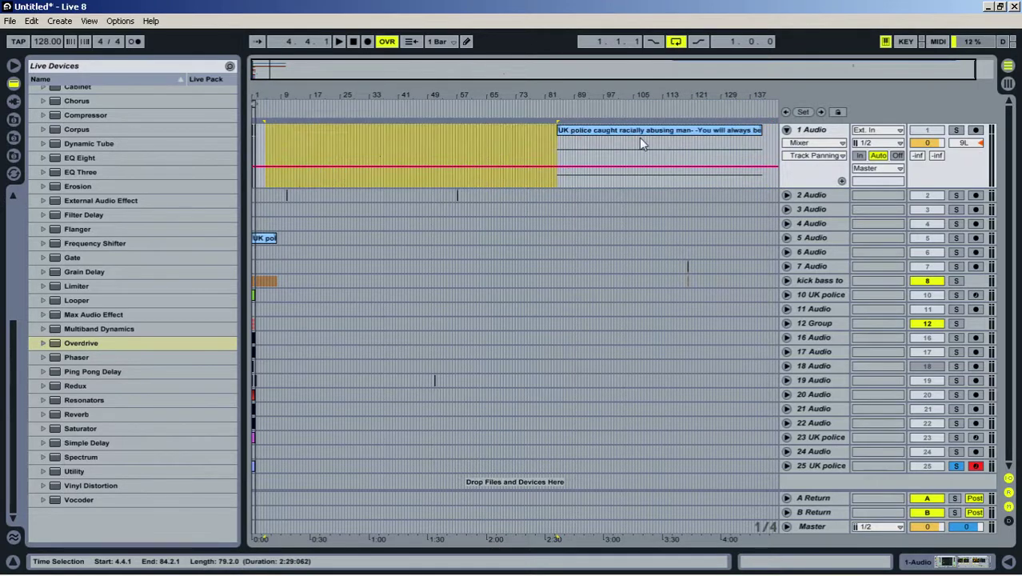
pyautogui.click(569, 132)
pyautogui.moveTo(569, 132); pyautogui.dragTo(719, 136)
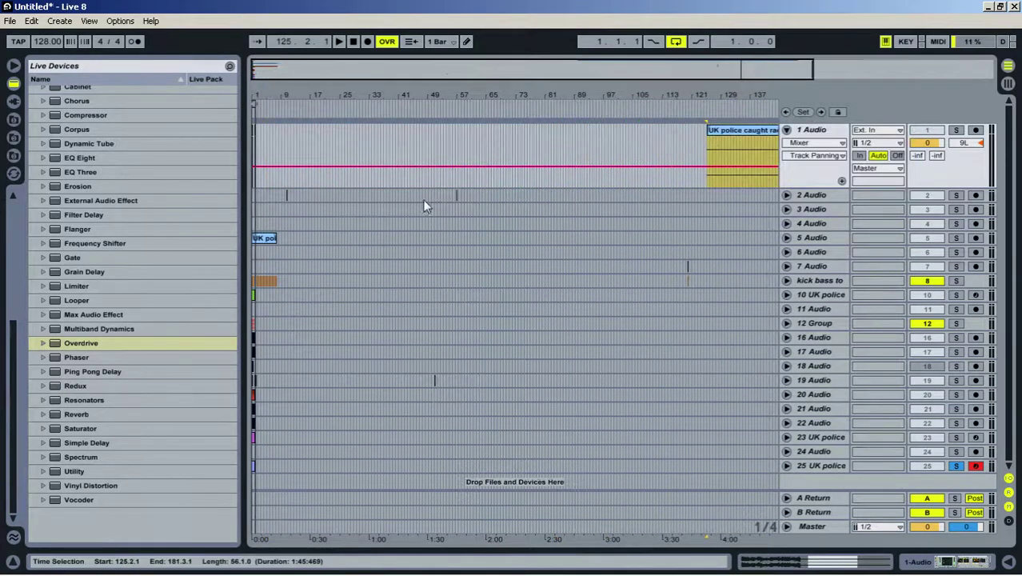
# Delete the clip material from 2.1.1 to 8.1.1 on tracks 1 to 19, leaving only the first bar
pyautogui.click(278, 184)
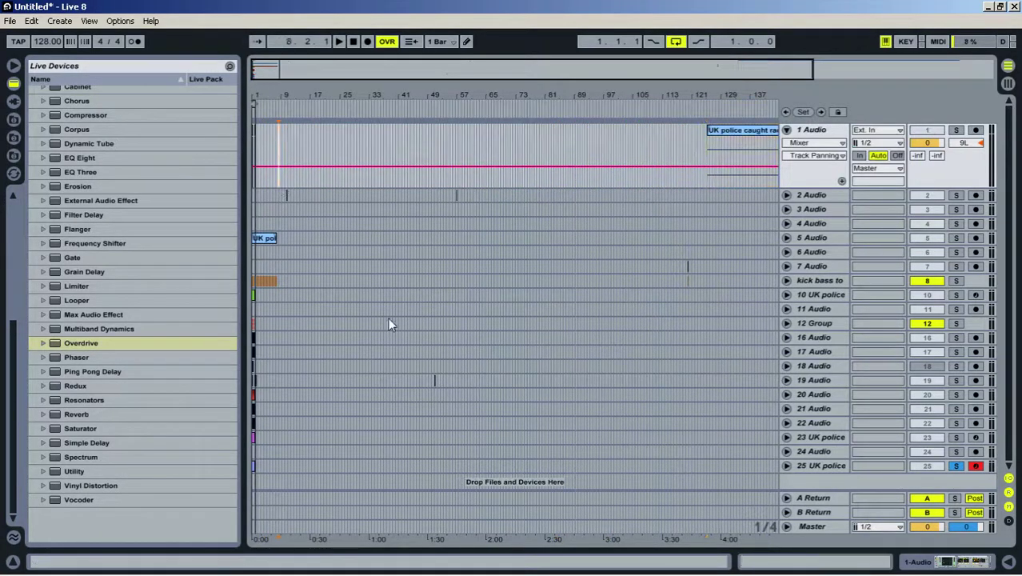
pyautogui.moveTo(276, 98); pyautogui.dragTo(278, 152)
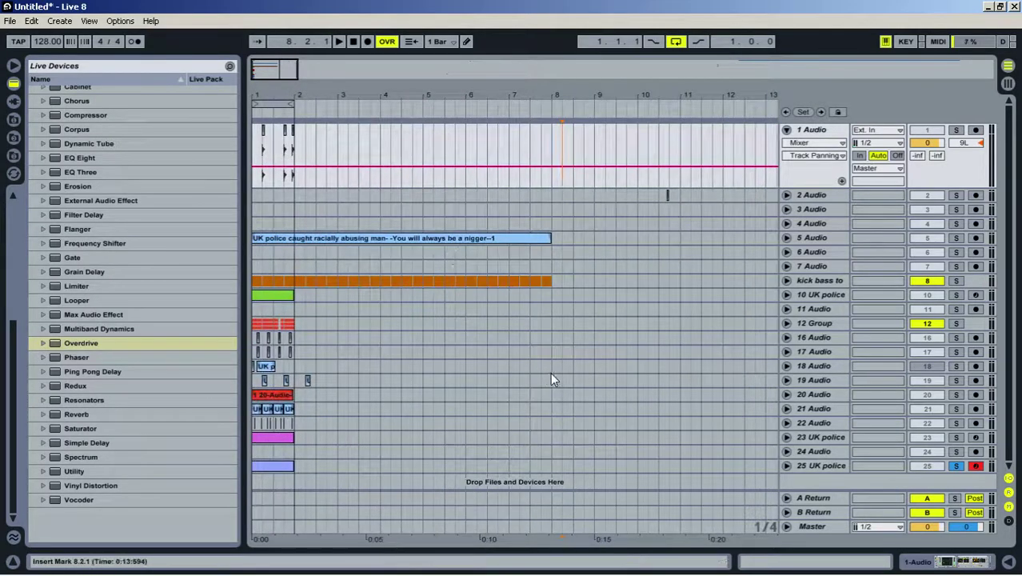
pyautogui.moveTo(550, 373); pyautogui.dragTo(296, 169)
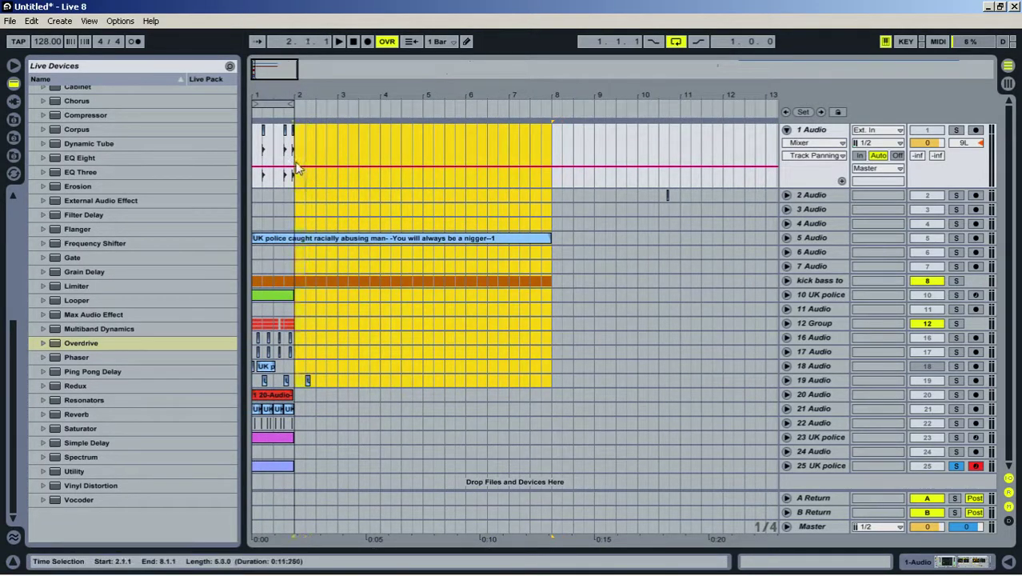
pyautogui.moveTo(284, 67); pyautogui.dragTo(285, 78)
# Set the arrangement's fixed grid to 1 Bar
pyautogui.rightClick(468, 404)
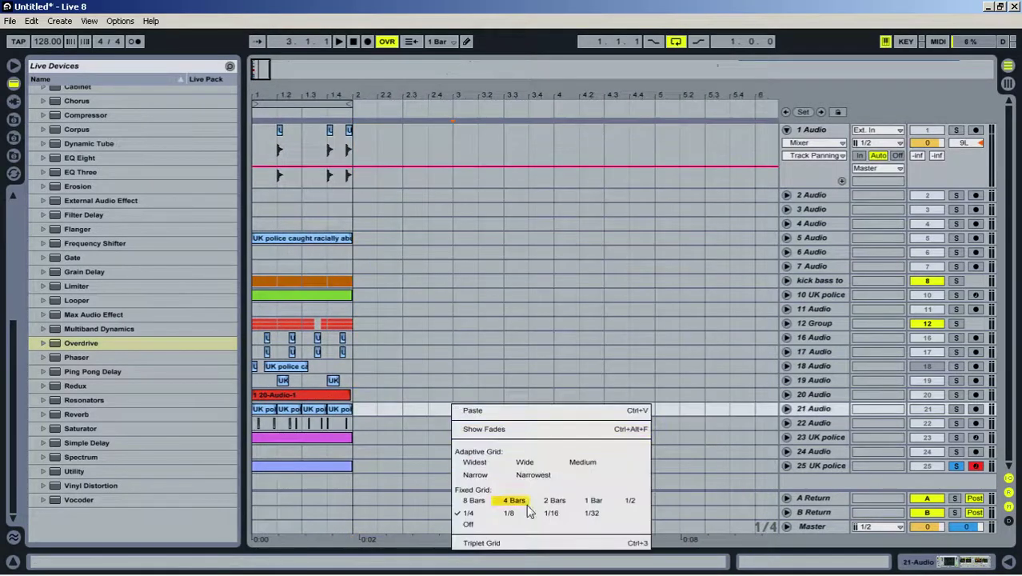
pyautogui.click(517, 500)
pyautogui.rightClick(433, 420)
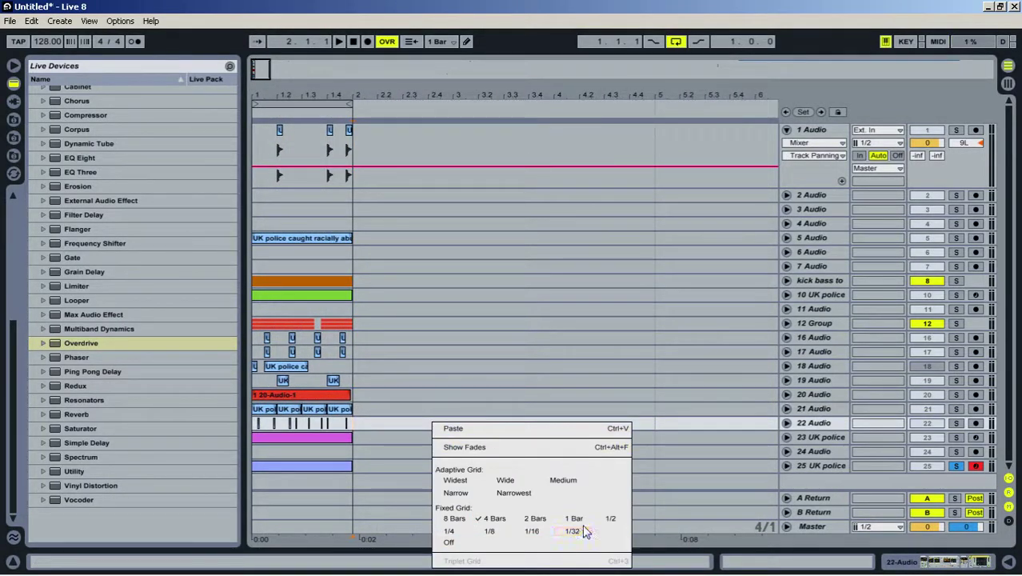
pyautogui.click(495, 432)
pyautogui.rightClick(495, 436)
pyautogui.click(618, 383)
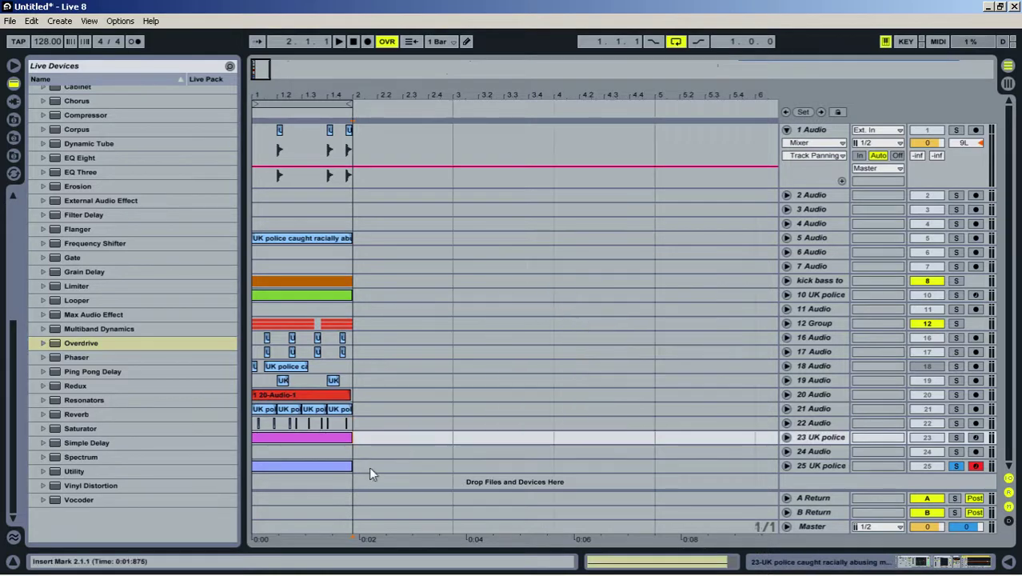
# Duplicate the first bar of all tracks three times to fill bars 1 to 4, and extend the loop to four bars
pyautogui.moveTo(369, 466); pyautogui.dragTo(188, 16)
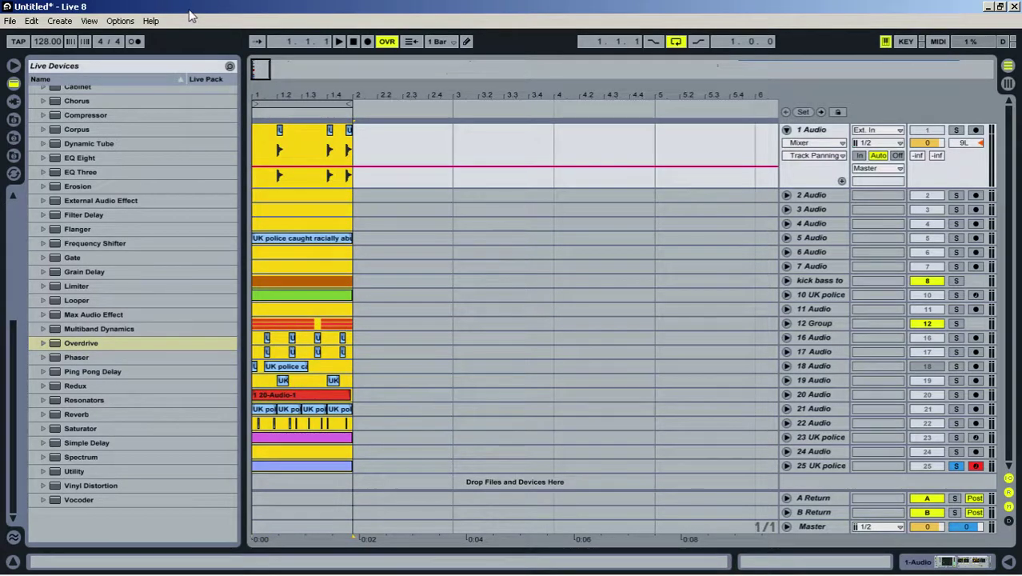
pyautogui.hotkey('ctrl', 'd')
pyautogui.hotkey('ctrl', 'd')
pyautogui.moveTo(456, 96); pyautogui.dragTo(420, 113)
pyautogui.hotkey('ctrl', 'd')
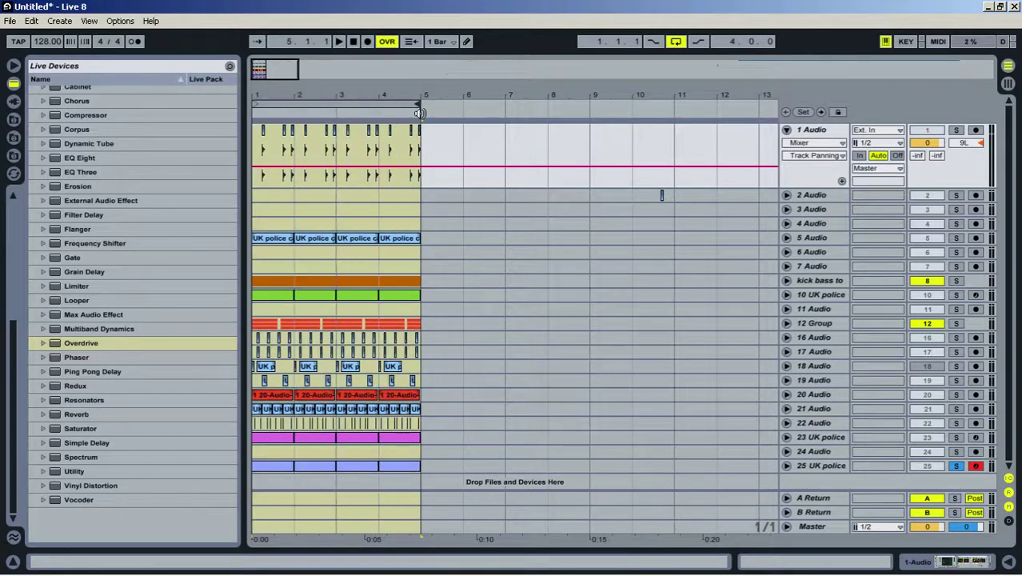
# Collapse track 1, and unsolo and unfold track 25 with its devices and automation lane shown
pyautogui.click(424, 224)
pyautogui.click(787, 130)
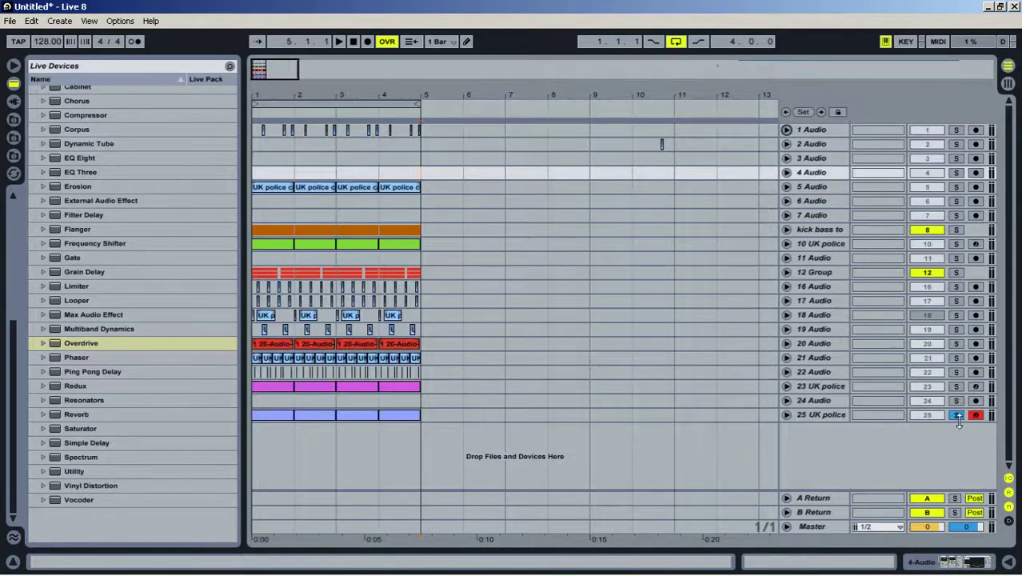
pyautogui.click(787, 416)
pyautogui.doubleClick(826, 412)
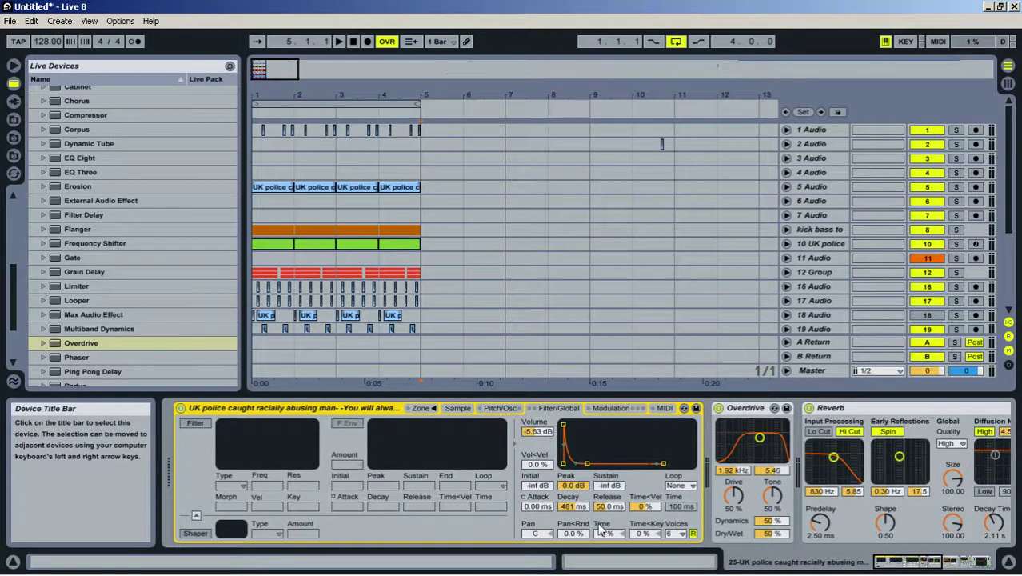
pyautogui.scroll(-3, 738, 256)
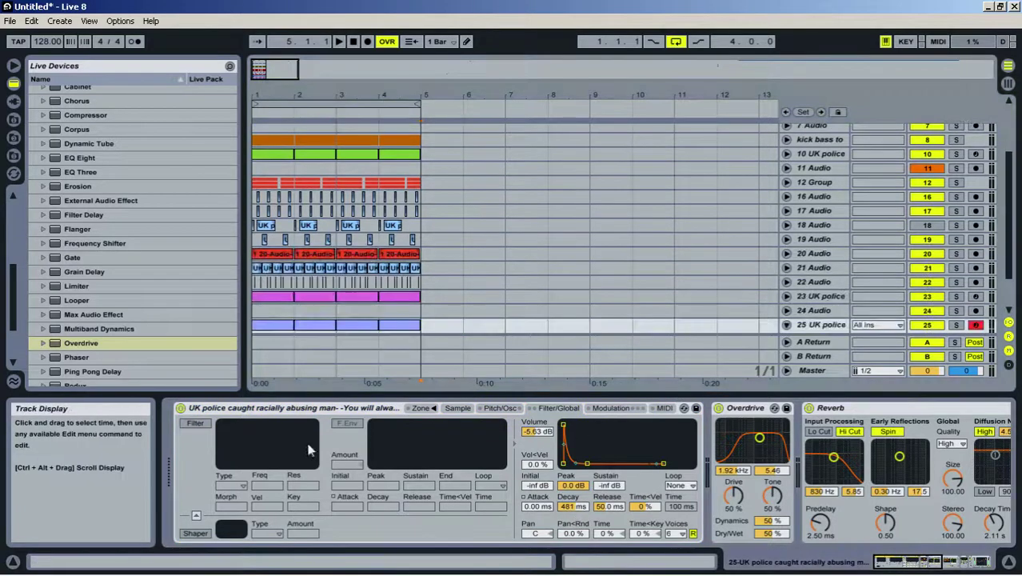
pyautogui.scroll(-3, 720, 336)
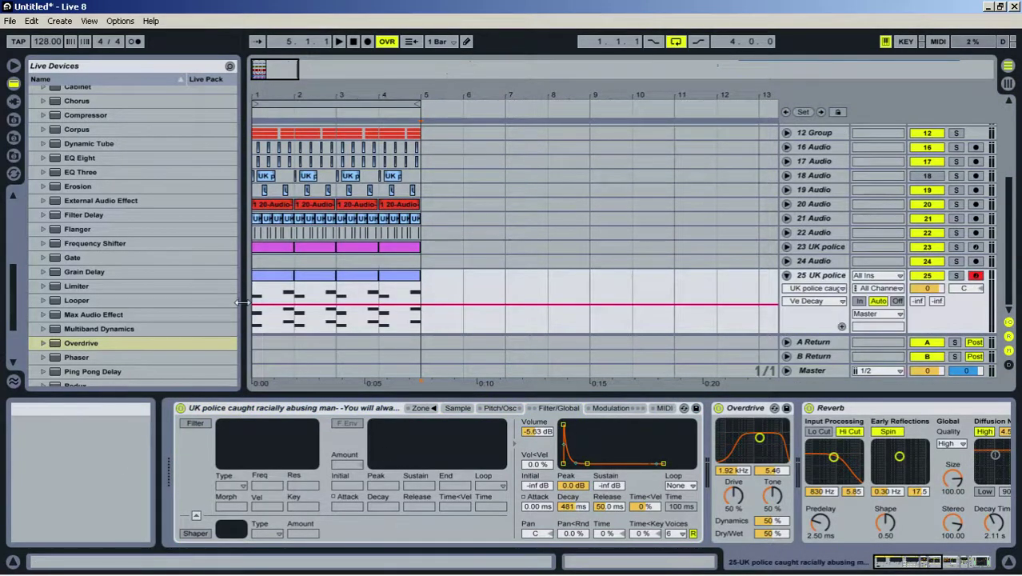
# Automate the Sampler's Ve Decay on track 25, dipping to 20.1 ms at 1.1.1 and rising to 245 ms near 1.4
pyautogui.doubleClick(254, 305)
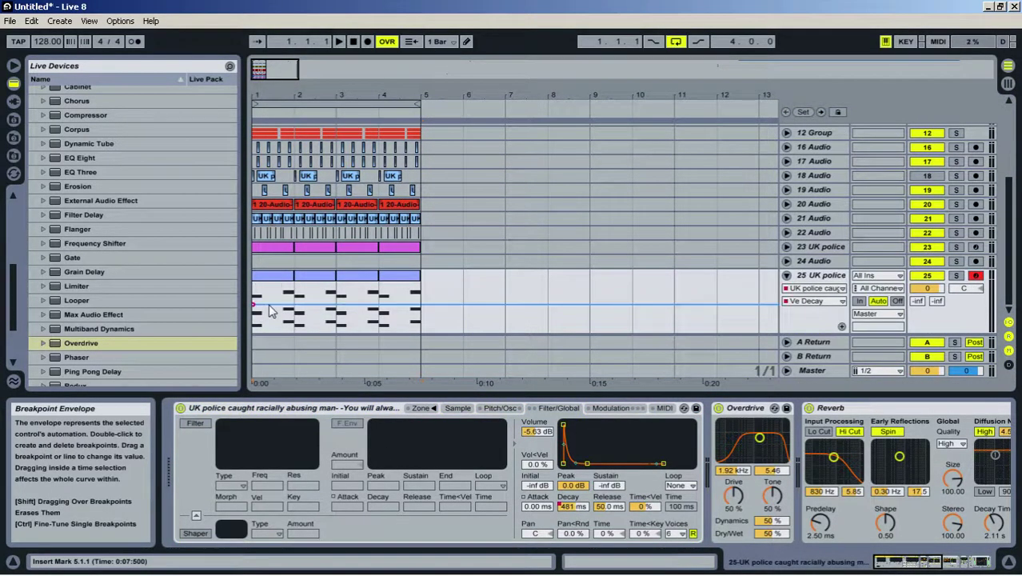
pyautogui.doubleClick(266, 304)
pyautogui.moveTo(265, 304)
pyautogui.mouseDown()
pyautogui.moveTo(266, 320)
pyautogui.moveTo(285, 309)
pyautogui.mouseUp()
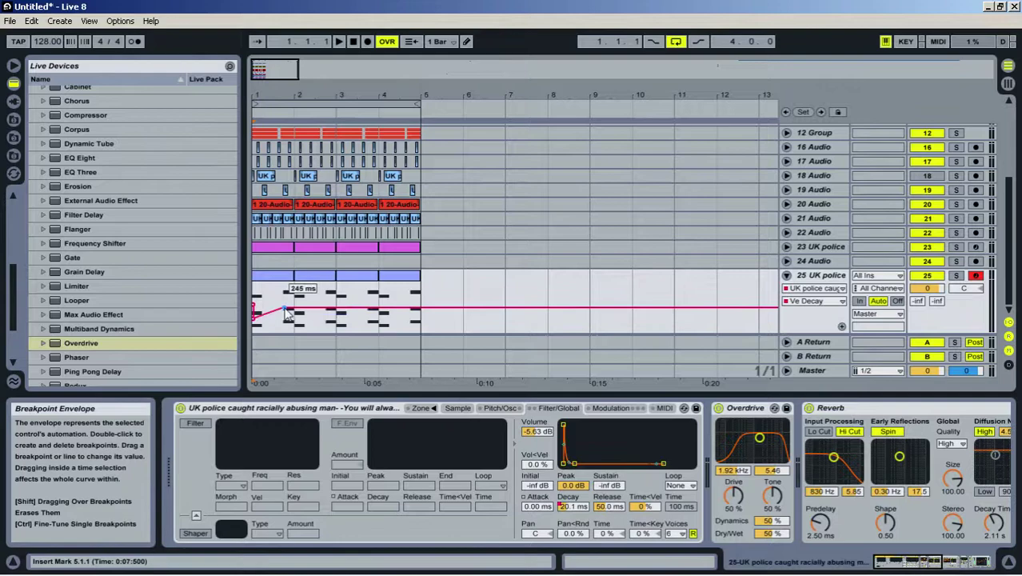
# Copy the A2, C3 and E3 chord to 2.2.3 in track 25's second clip
pyautogui.doubleClick(327, 277)
pyautogui.moveTo(563, 393); pyautogui.dragTo(717, 20)
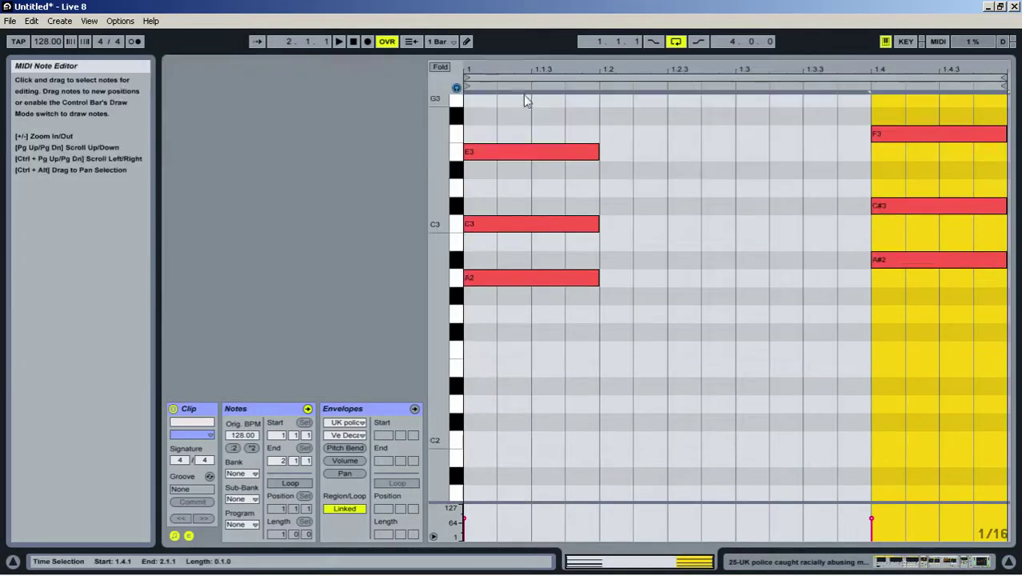
pyautogui.moveTo(524, 96); pyautogui.dragTo(536, 347)
pyautogui.moveTo(505, 156); pyautogui.dragTo(685, 153)
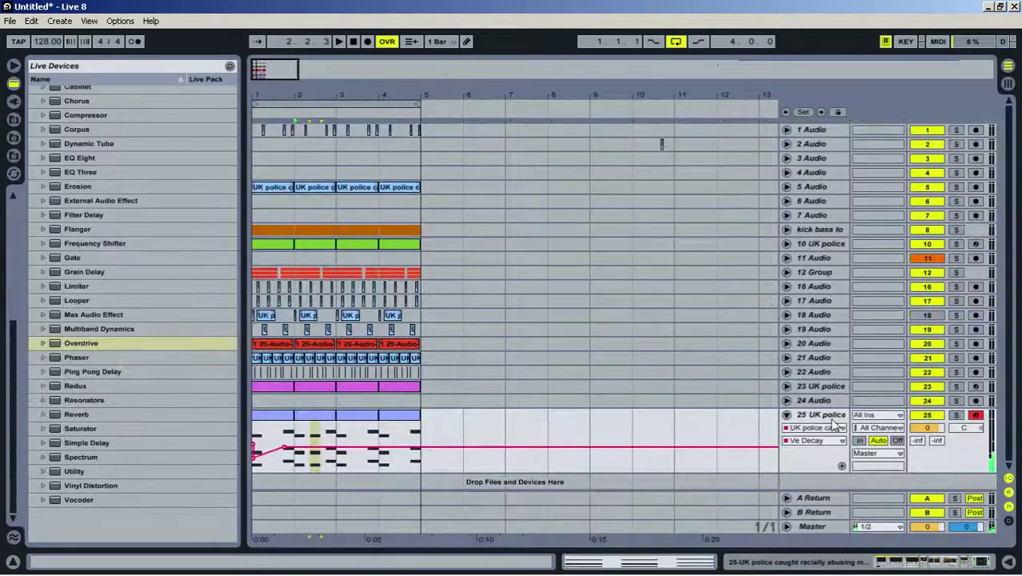
# Automate the Reverb's DecayTime on track 25 with breakpoints around bar 2, peaking at about 5.36 s near 2.1.1
pyautogui.doubleClick(835, 425)
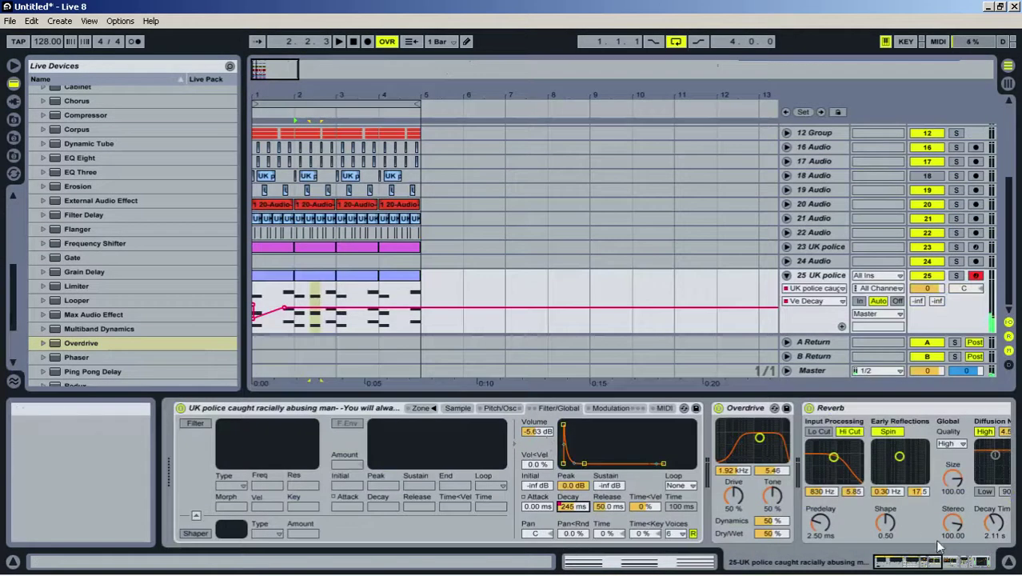
pyautogui.doubleClick(275, 312)
pyautogui.doubleClick(285, 312)
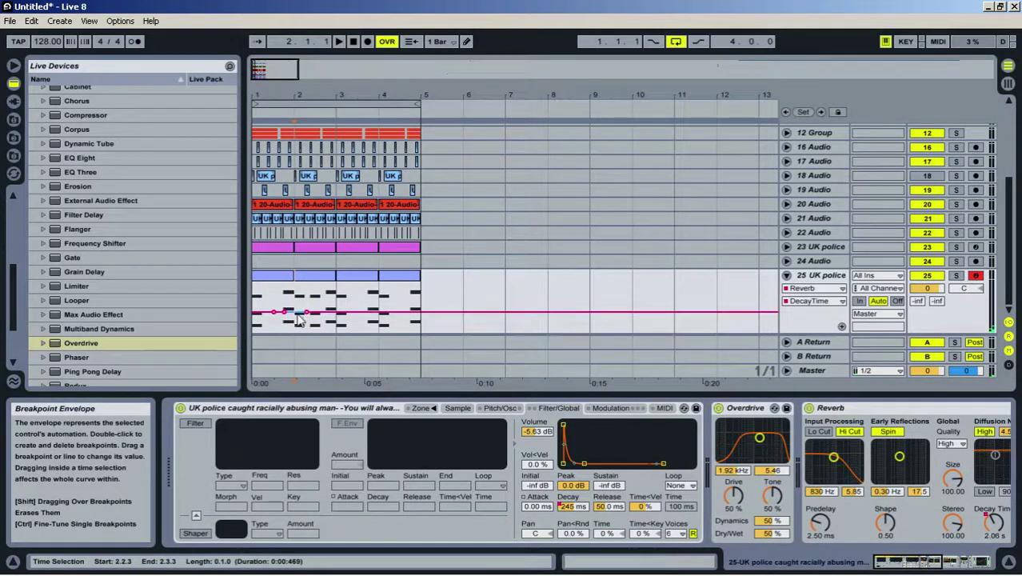
pyautogui.moveTo(295, 313); pyautogui.dragTo(296, 301)
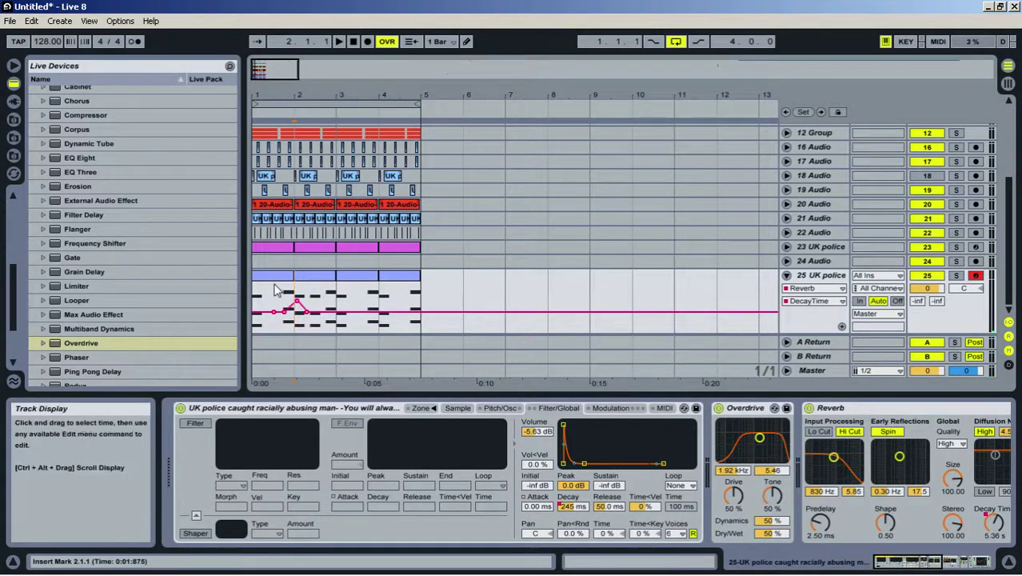
# Play the arrangement from bar 1 to check track 25's chords and reverb decay automation in the mix
pyautogui.click(282, 276)
pyautogui.press('space')
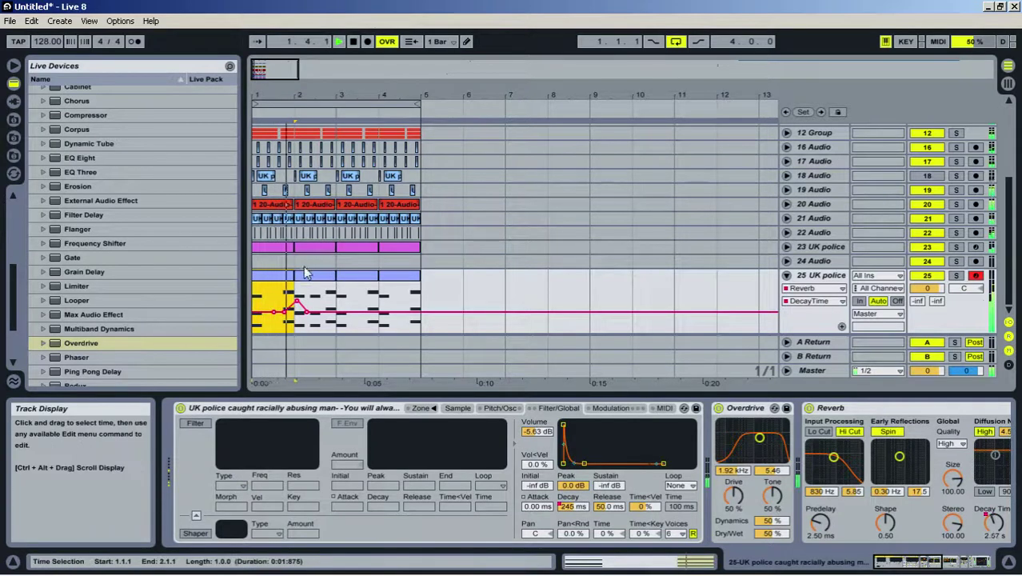
pyautogui.press('space')
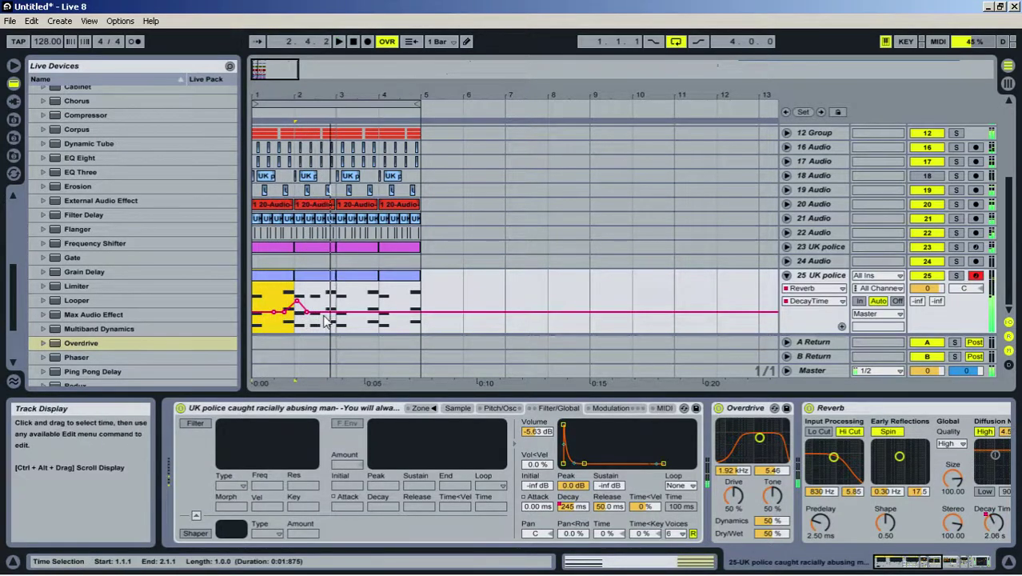
# Add a Reverb DecayTime breakpoint at about 8.22 s late in bar 2 on track 25, and fold the track
pyautogui.doubleClick(324, 315)
pyautogui.moveTo(324, 312); pyautogui.dragTo(323, 300)
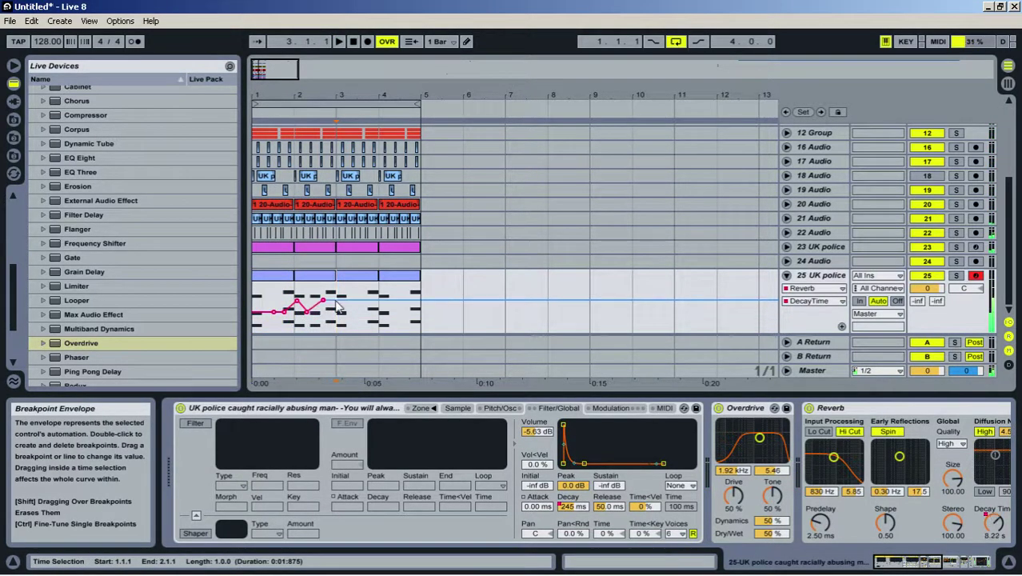
pyautogui.click(786, 275)
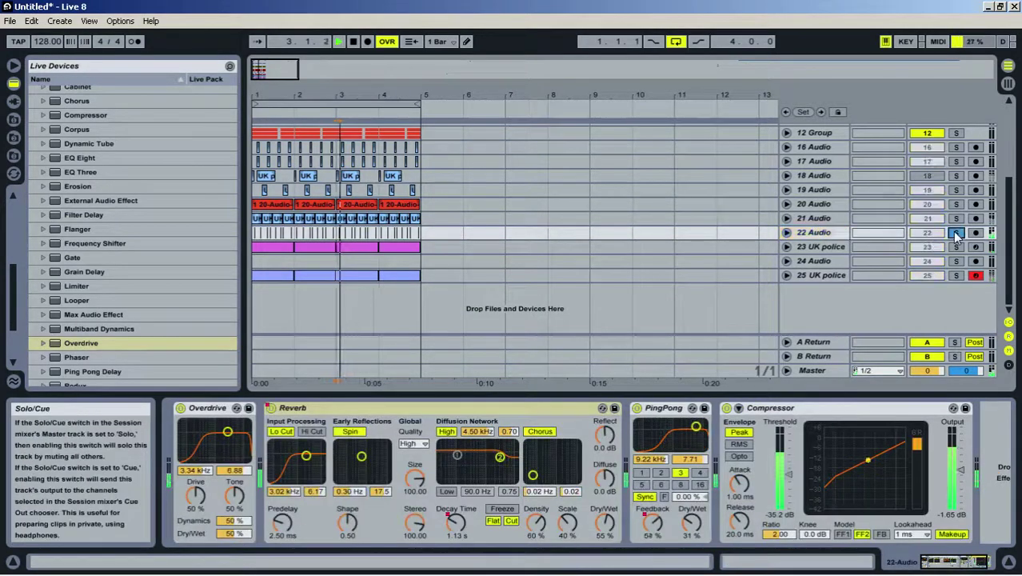
# Audition track 22 and group 12 in solo, deactivate group 12, and play from bar 1
pyautogui.click(956, 233)
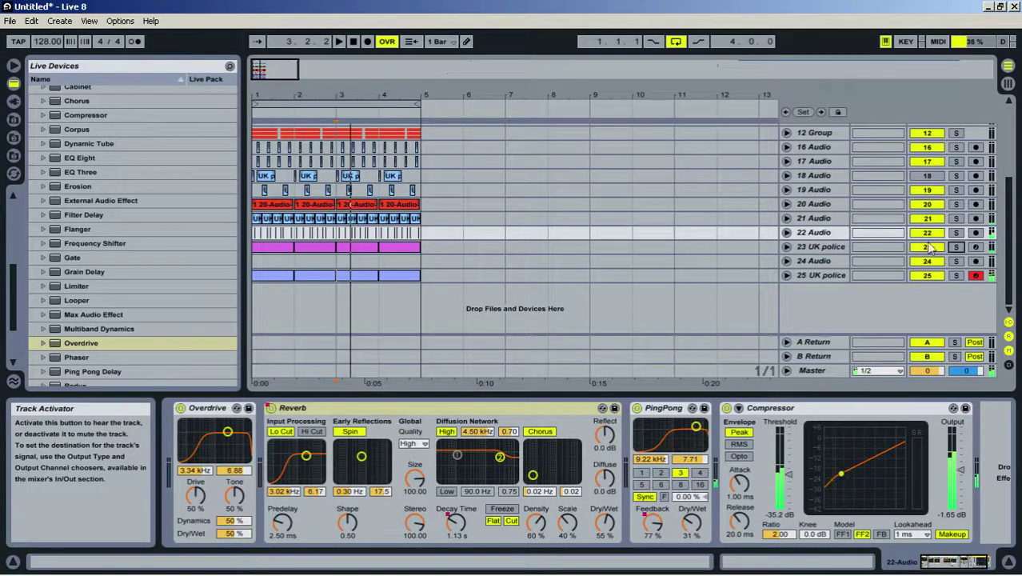
pyautogui.click(956, 133)
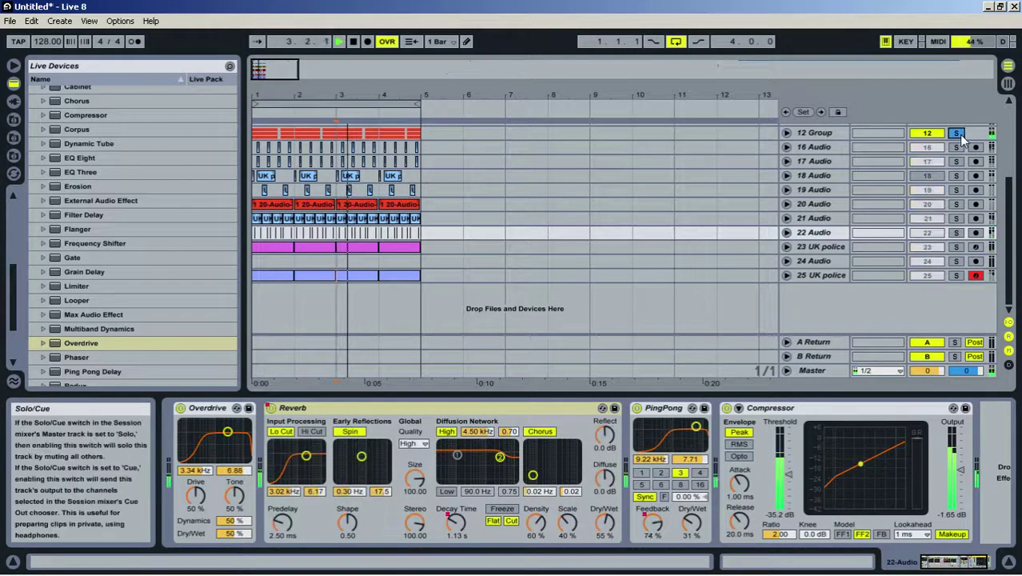
pyautogui.click(958, 135)
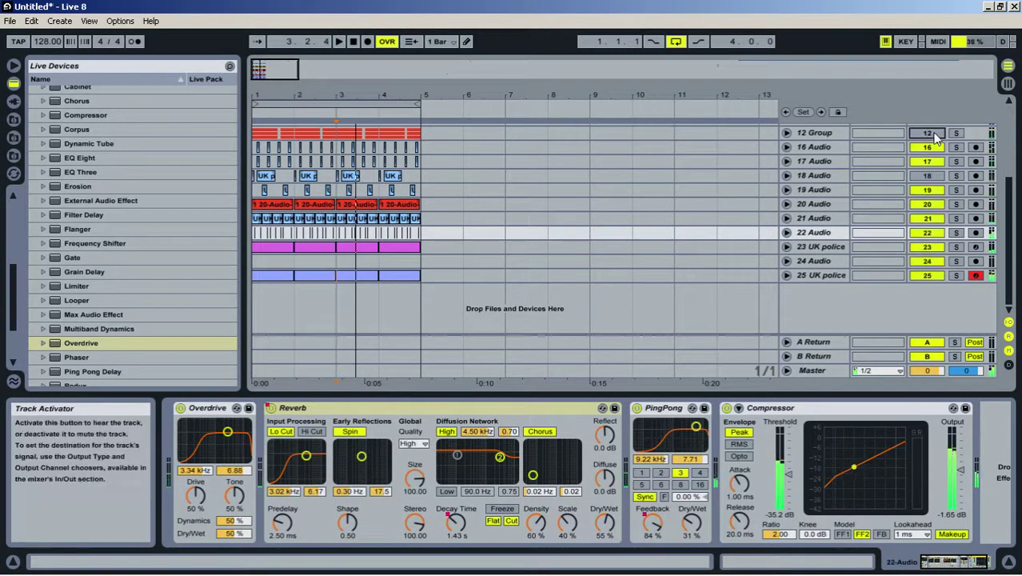
pyautogui.click(254, 163)
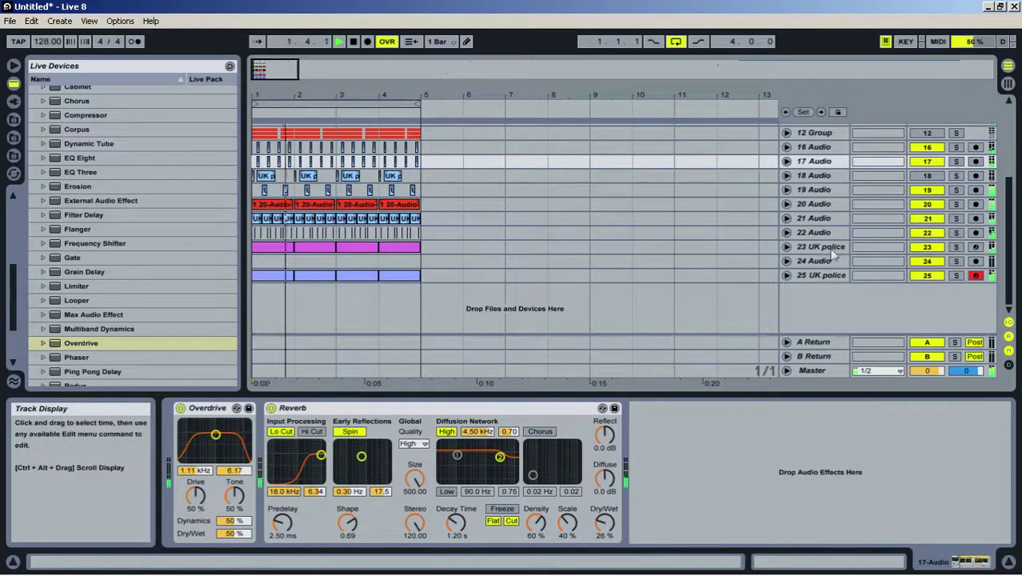
# Audition track 10 in solo and raise the sustained note in its first clip by one semitone
pyautogui.scroll(5, 835, 254)
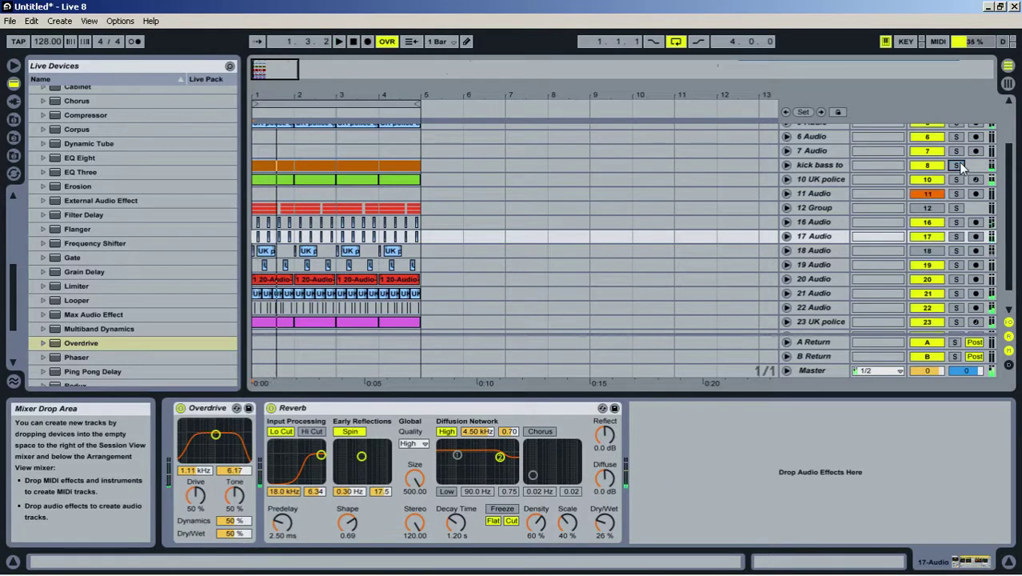
pyautogui.click(958, 180)
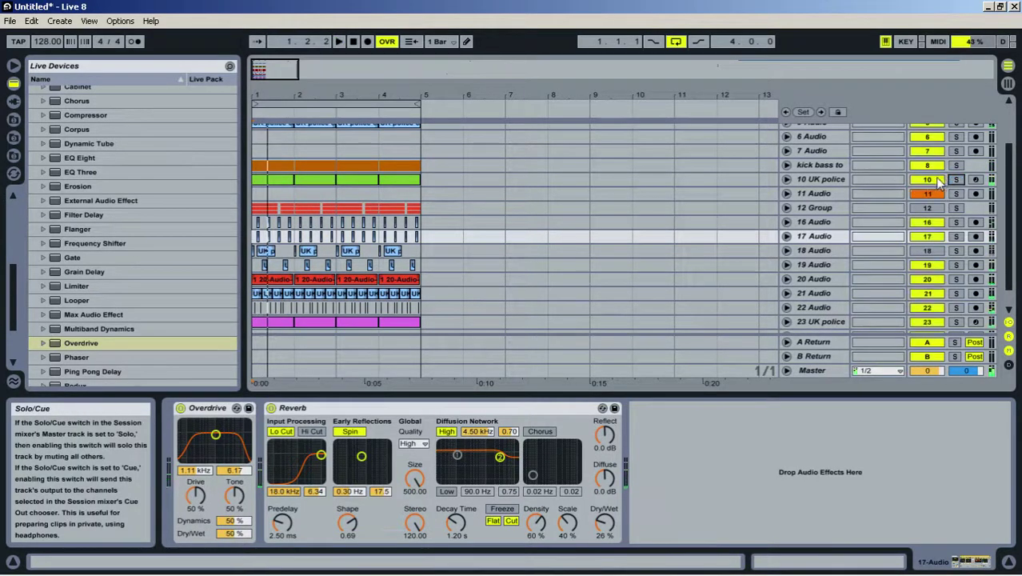
pyautogui.click(276, 181)
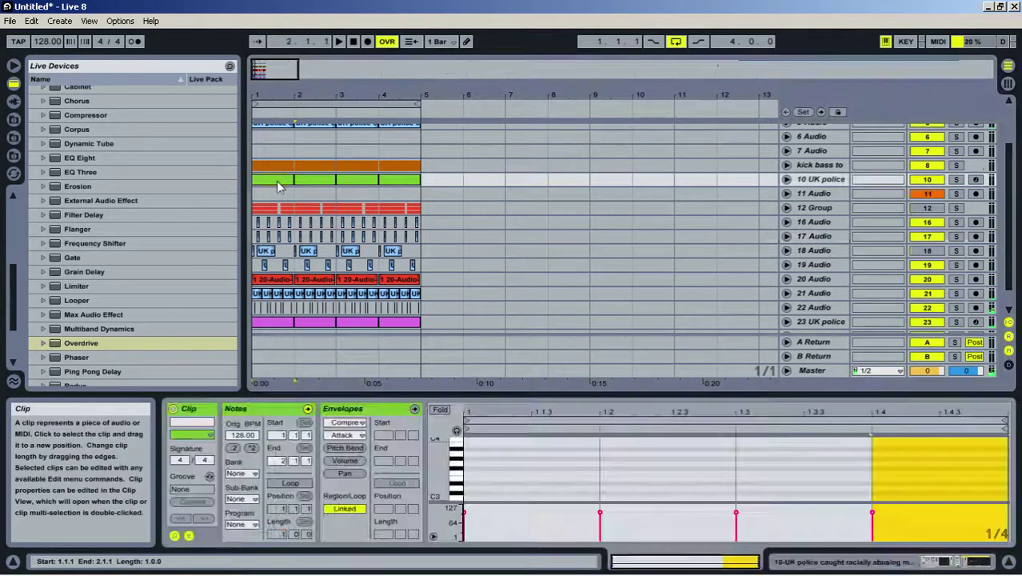
pyautogui.moveTo(655, 393); pyautogui.dragTo(624, 104)
pyautogui.moveTo(555, 369); pyautogui.dragTo(933, 500)
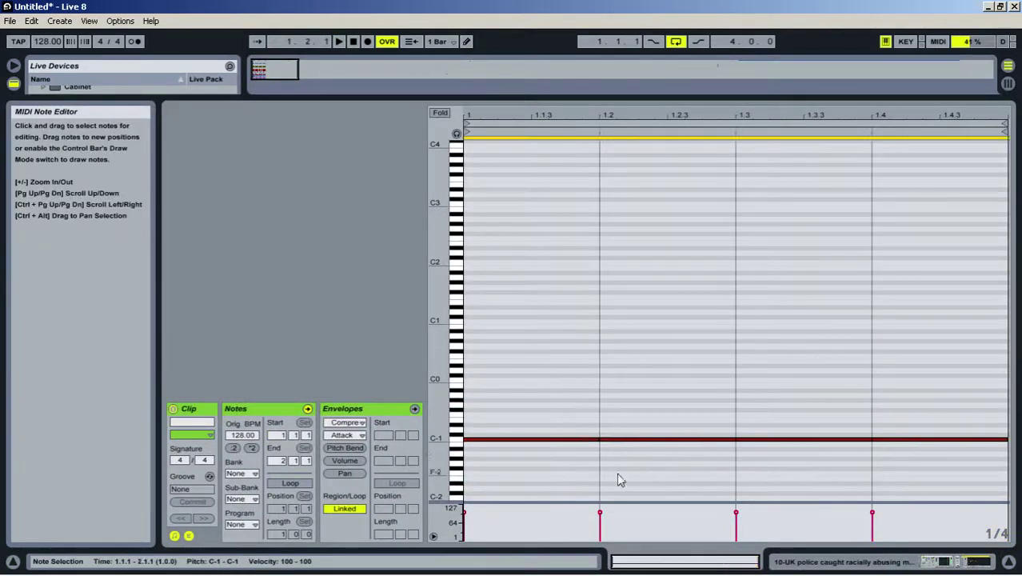
pyautogui.press('Up')
pyautogui.press('space')
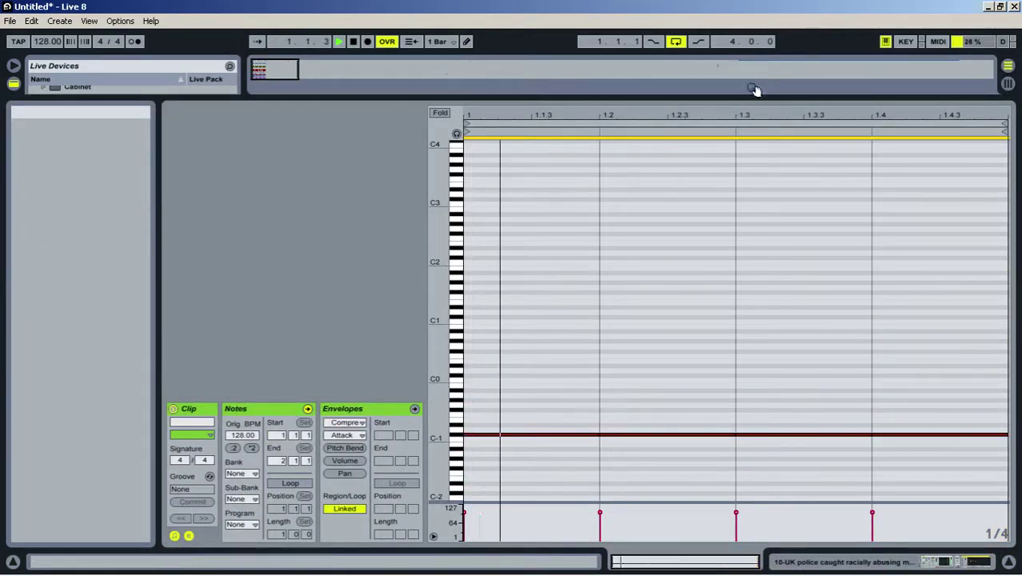
# Duplicate track 10's edited first clip across bars 2 to 4
pyautogui.press('space')
pyautogui.moveTo(757, 99); pyautogui.dragTo(832, 550)
pyautogui.press('space')
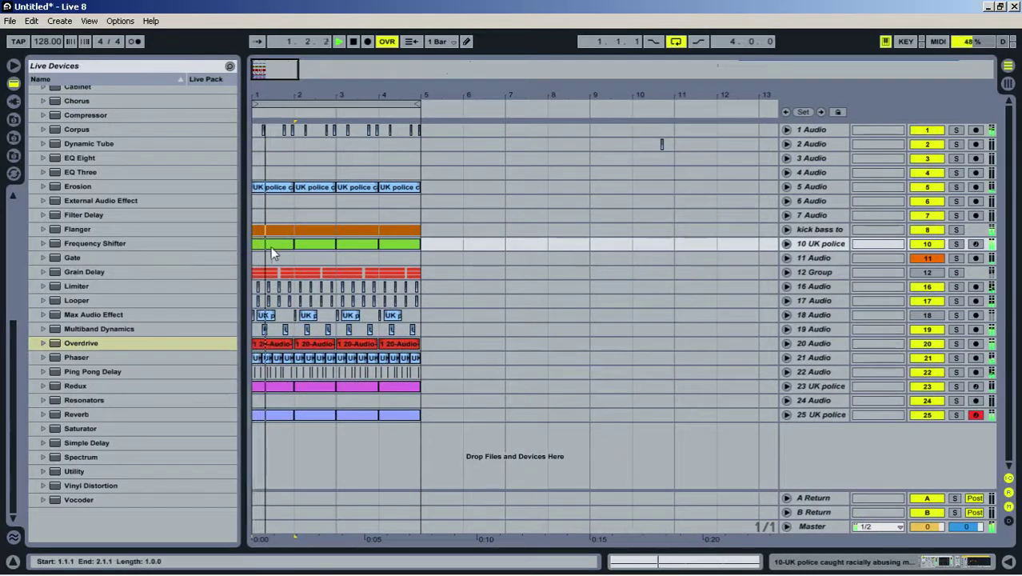
pyautogui.hotkey('ctrl', 'd')
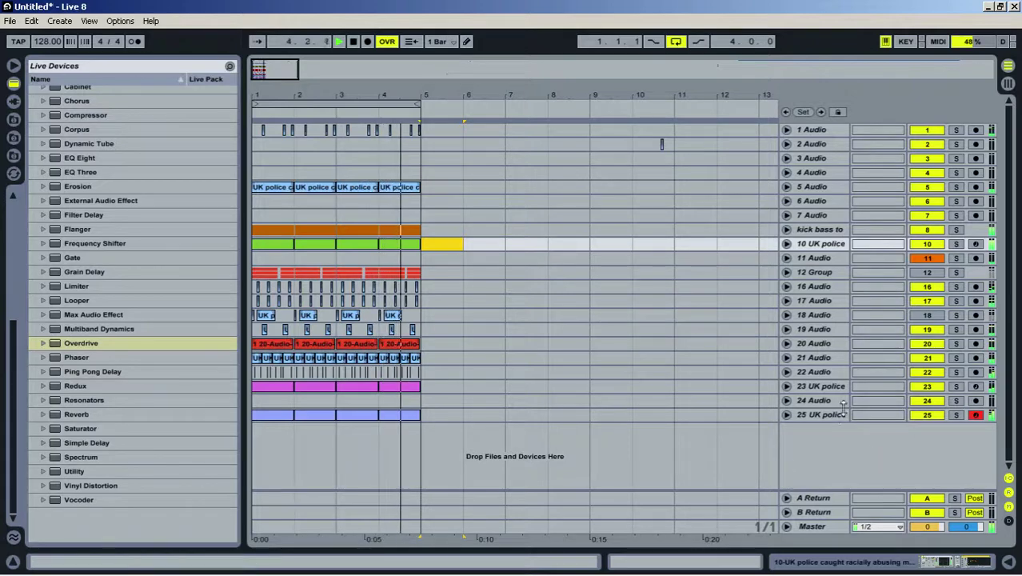
# Set the Dry/Wet of track 25's Reverb to 43%
pyautogui.click(964, 564)
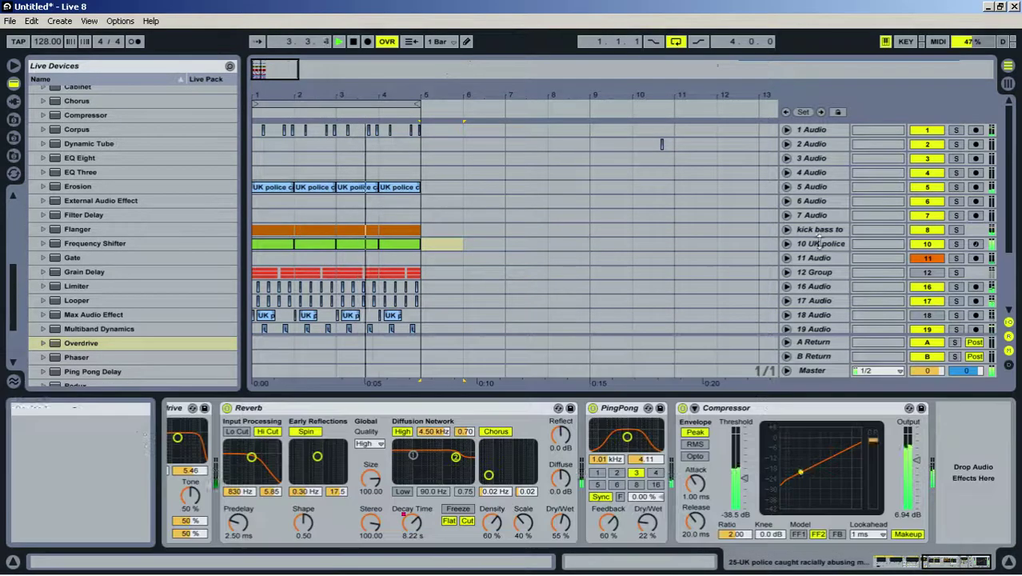
pyautogui.rightClick(408, 535)
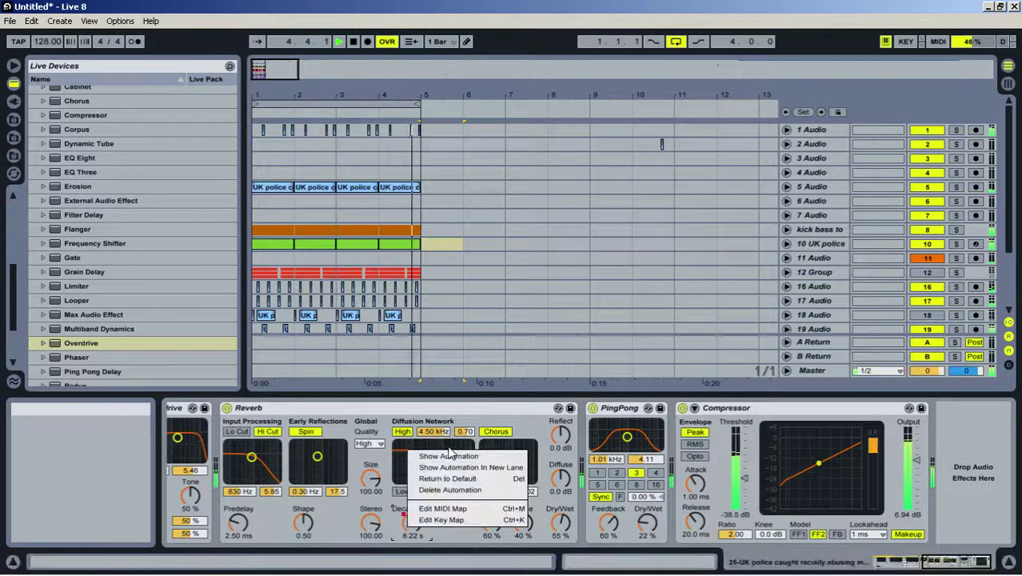
pyautogui.click(436, 392)
pyautogui.moveTo(560, 523); pyautogui.dragTo(560, 527)
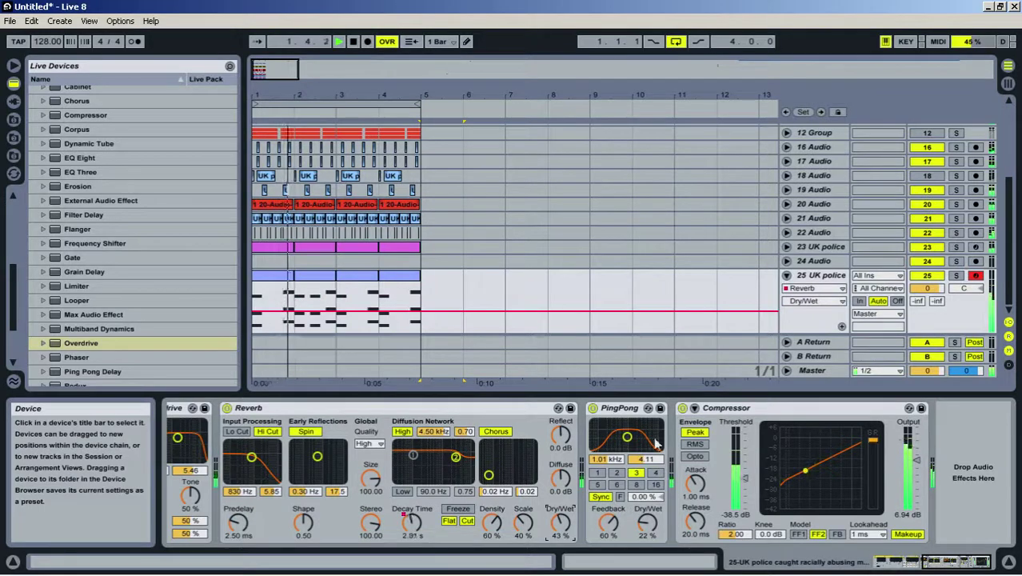
pyautogui.doubleClick(278, 276)
pyautogui.press('space')
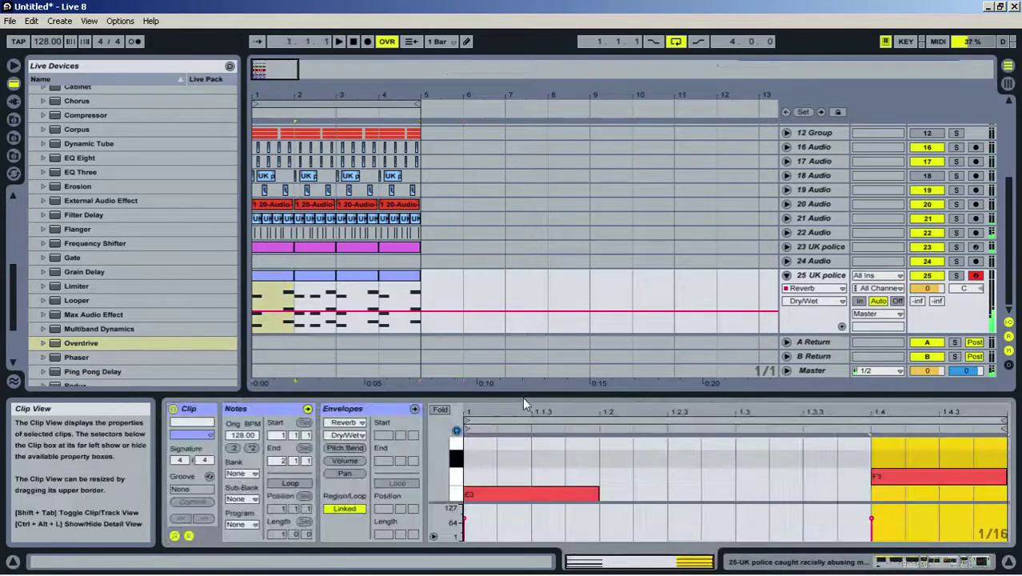
pyautogui.moveTo(524, 397); pyautogui.dragTo(649, 100)
pyautogui.moveTo(534, 247); pyautogui.dragTo(520, 457)
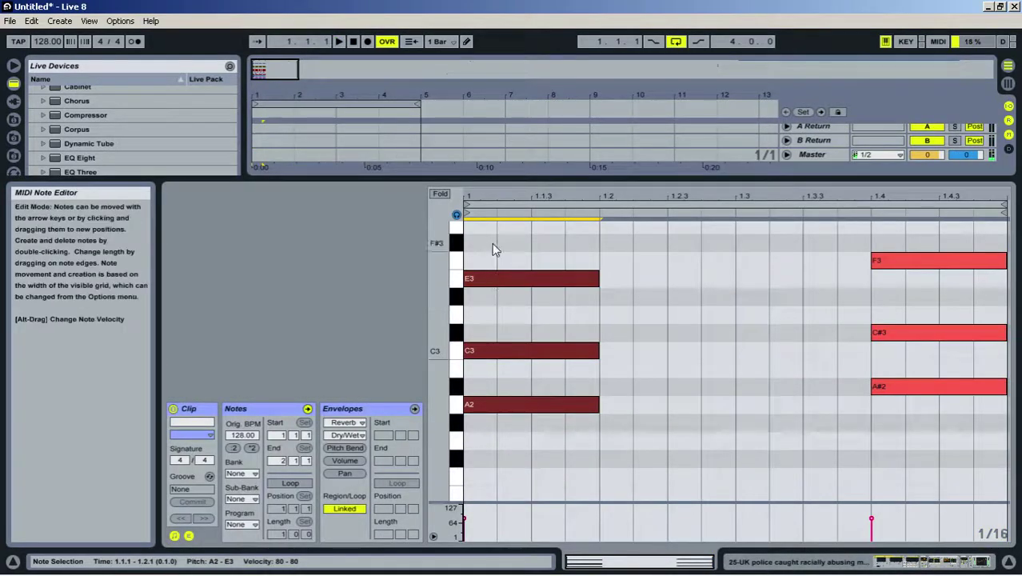
pyautogui.moveTo(544, 179); pyautogui.dragTo(640, 520)
# Show the Sampler's Ve Decay automation on track 25 and delete the low breakpoint at 1.1.1
pyautogui.doubleClick(831, 422)
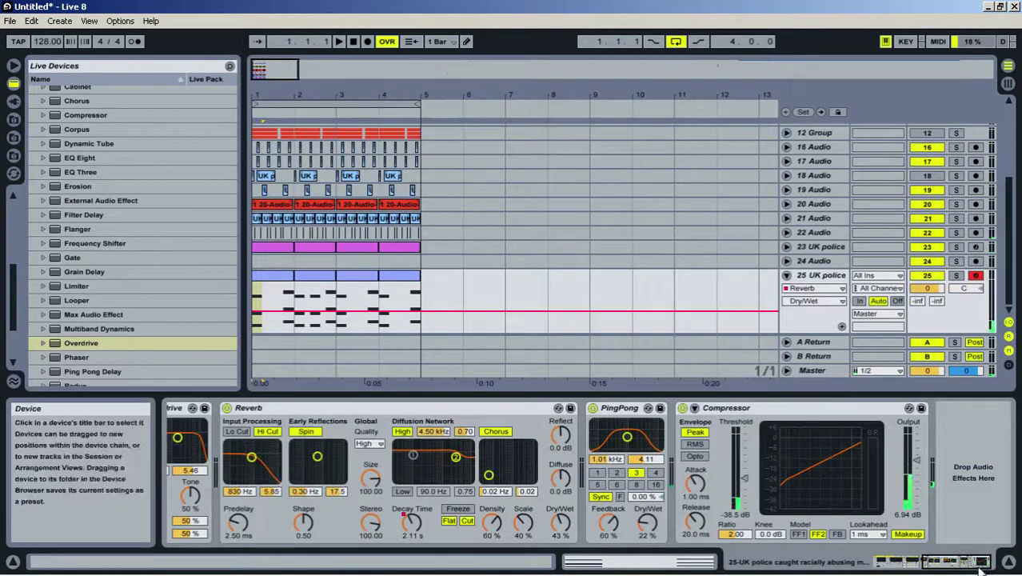
pyautogui.moveTo(952, 565)
pyautogui.click(754, 567)
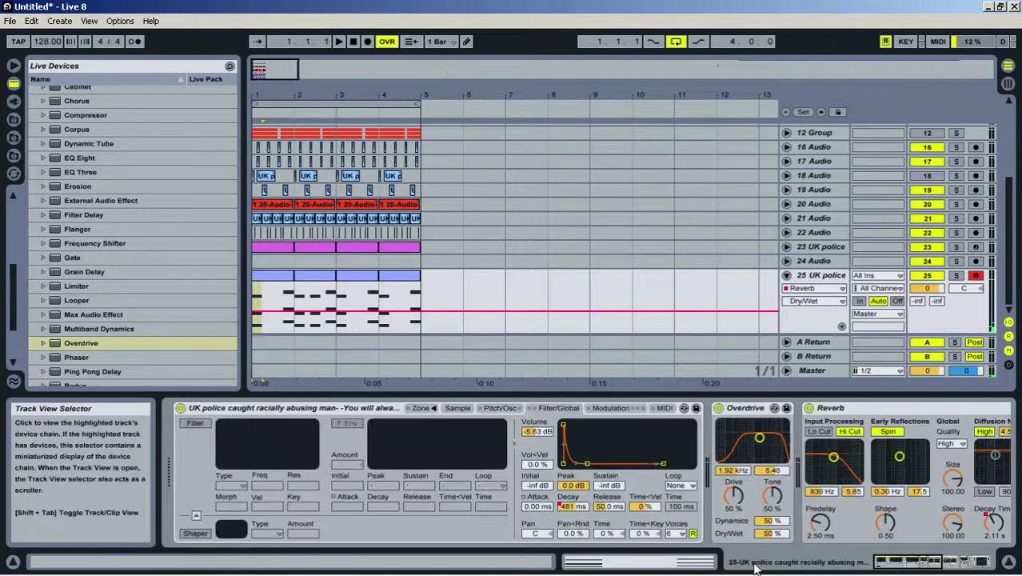
pyautogui.click(578, 507)
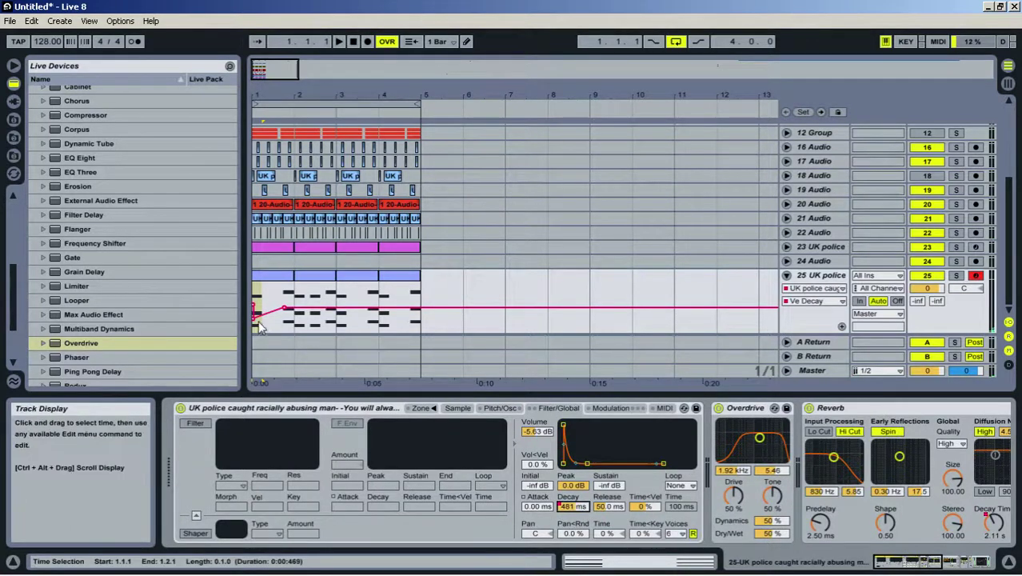
pyautogui.click(254, 320)
pyautogui.moveTo(262, 95); pyautogui.dragTo(272, 152)
pyautogui.press('space')
# Duplicate the opening A2, C3 and E3 chord in track 25's first clip to 1.2
pyautogui.doubleClick(299, 276)
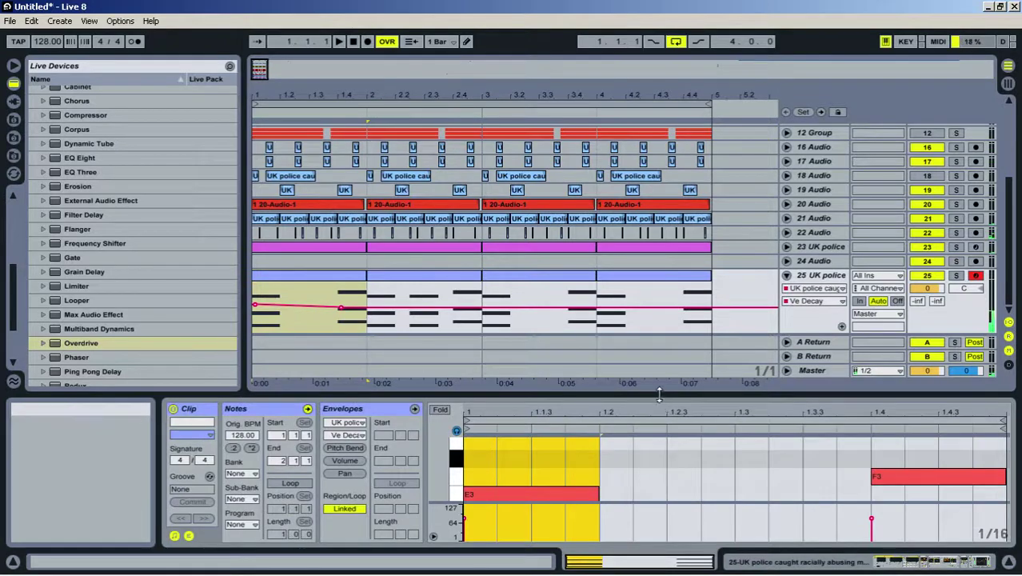
pyautogui.moveTo(662, 396); pyautogui.dragTo(640, 73)
pyautogui.moveTo(514, 137); pyautogui.dragTo(532, 446)
pyautogui.hotkey('ctrl', 'd')
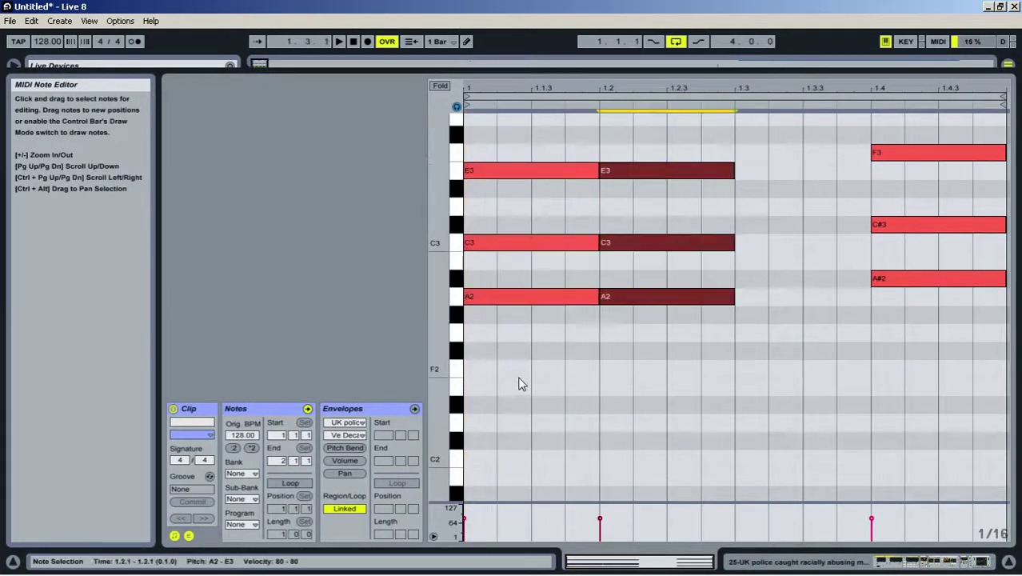
pyautogui.press('space')
# Move the duplicated chord to start at 1.1.4 and shorten the opening chord to end at 1.1.3
pyautogui.moveTo(634, 123); pyautogui.dragTo(654, 320)
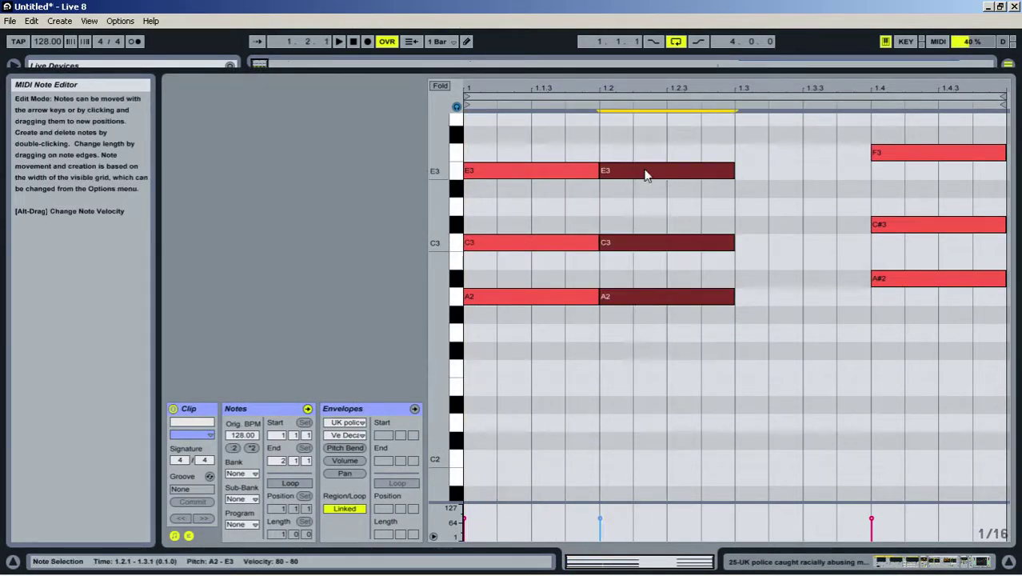
pyautogui.moveTo(644, 174); pyautogui.dragTo(602, 186)
pyautogui.press('space')
pyautogui.press('space')
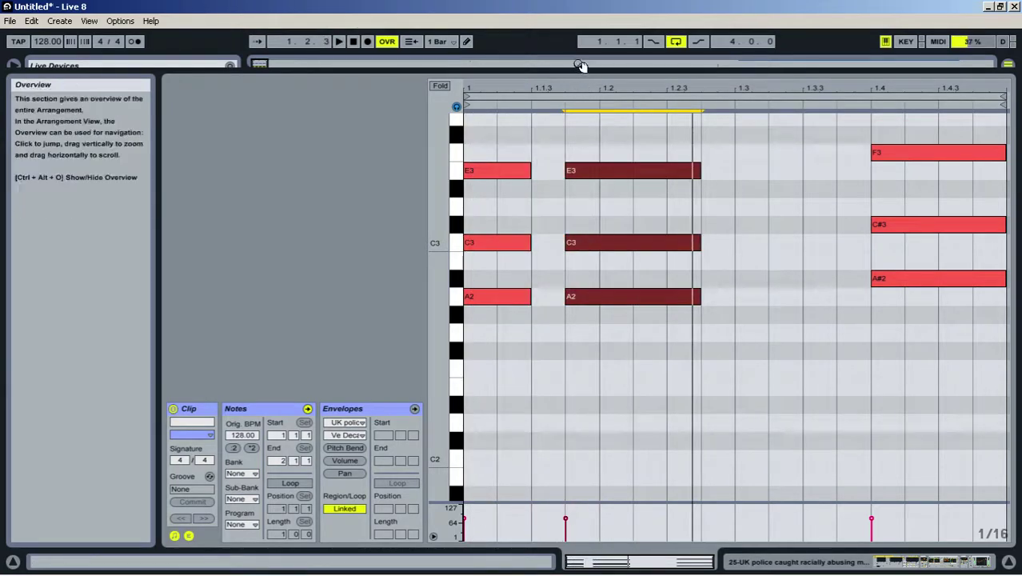
# Solo track 25 and play back its new chord rhythm
pyautogui.moveTo(578, 68); pyautogui.dragTo(808, 494)
pyautogui.click(956, 416)
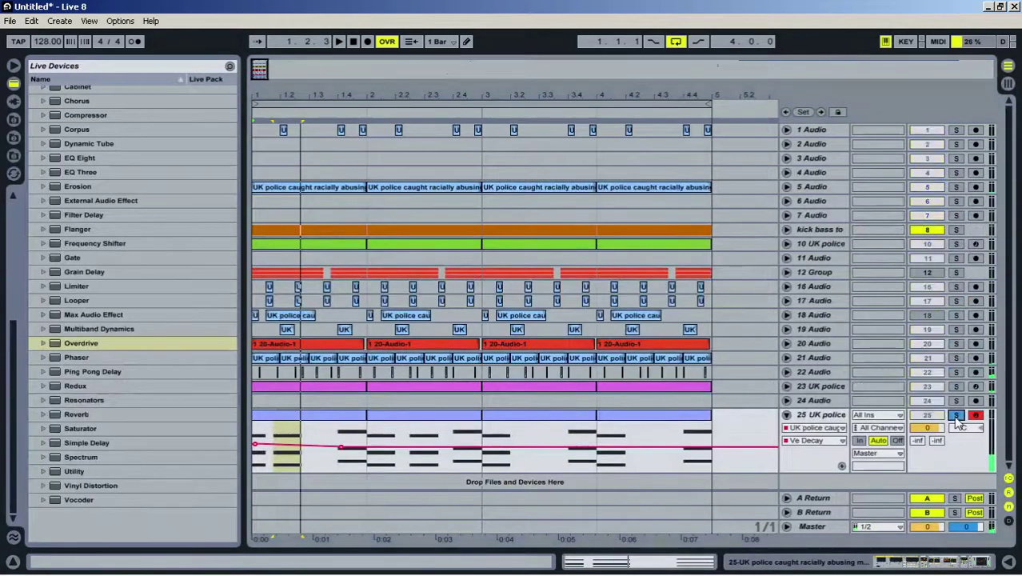
pyautogui.press('space')
pyautogui.press('space')
# Duplicate the 1.1.4 chord in track 25's first clip and place the copy at 1.2.3
pyautogui.doubleClick(336, 416)
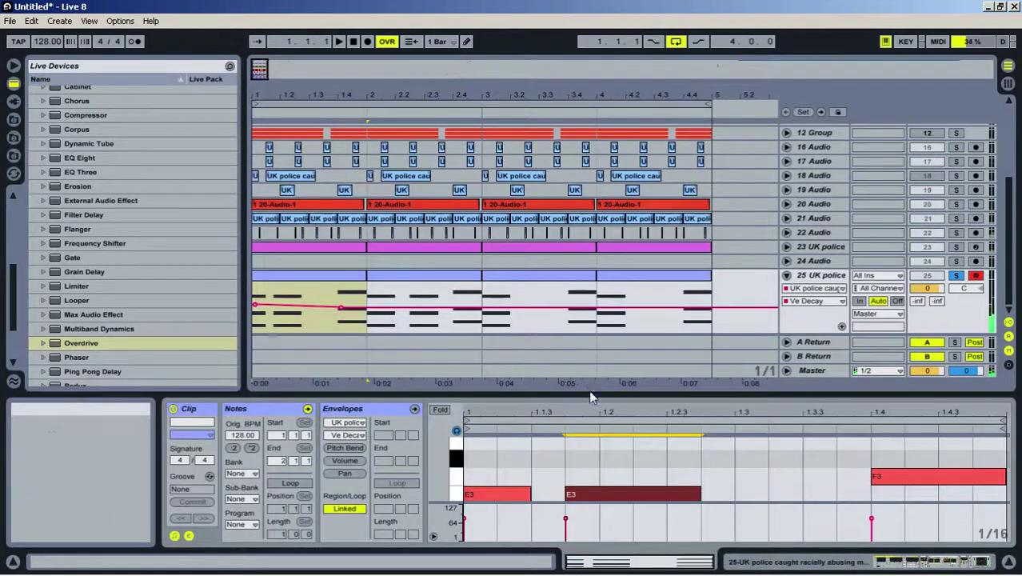
pyautogui.moveTo(591, 392); pyautogui.dragTo(596, 132)
pyautogui.hotkey('ctrl', 'd')
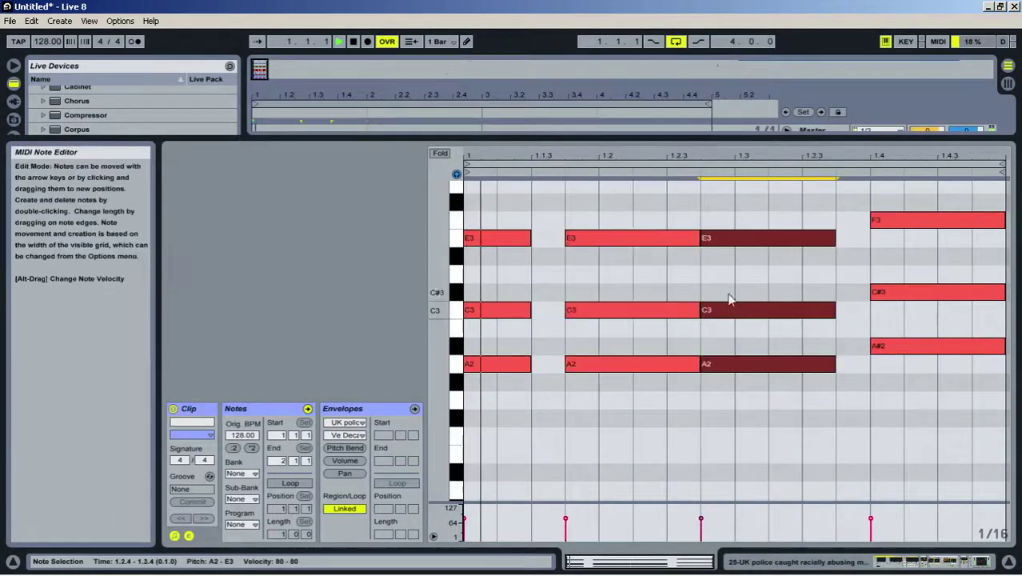
pyautogui.moveTo(742, 240); pyautogui.dragTo(713, 244)
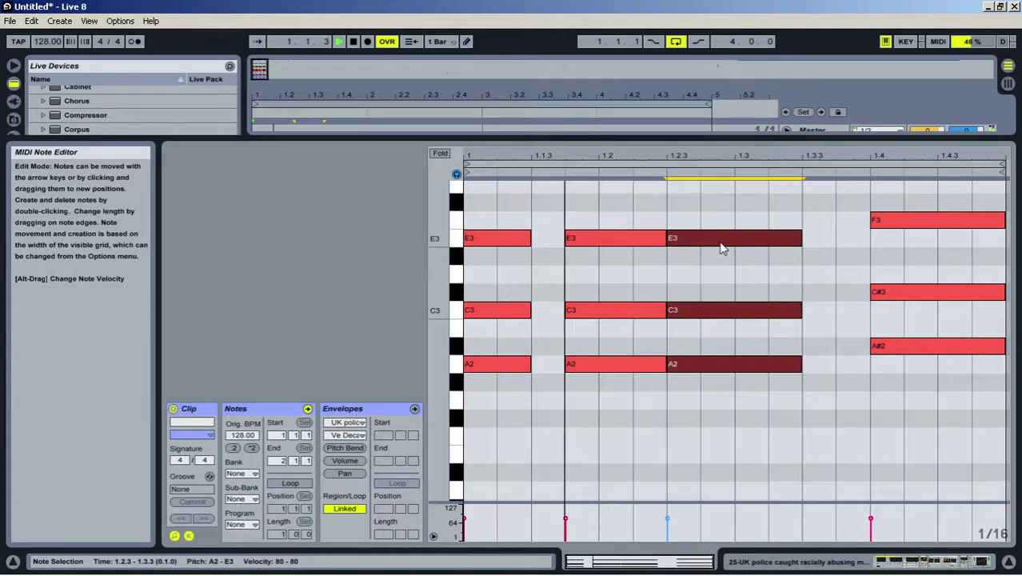
# Copy the A2, C3 and E3 chord to 1.3.2, ending at 1.4, and shorten the 1.2.3 chord to end at 1.3
pyautogui.hotkey('ctrl', 'd')
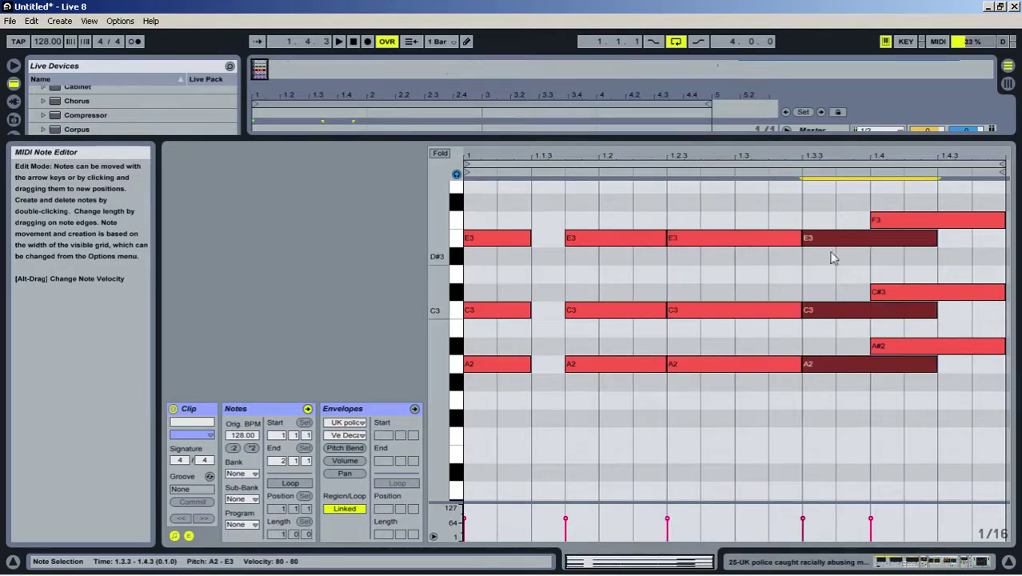
pyautogui.moveTo(838, 240); pyautogui.dragTo(818, 246)
pyautogui.press('space')
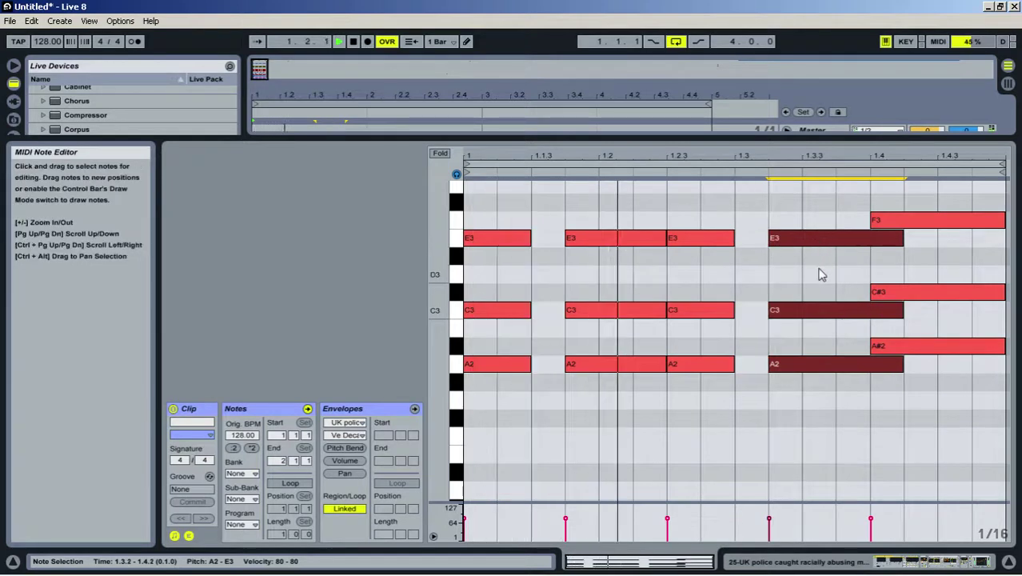
pyautogui.press('space')
pyautogui.moveTo(902, 365); pyautogui.dragTo(906, 182)
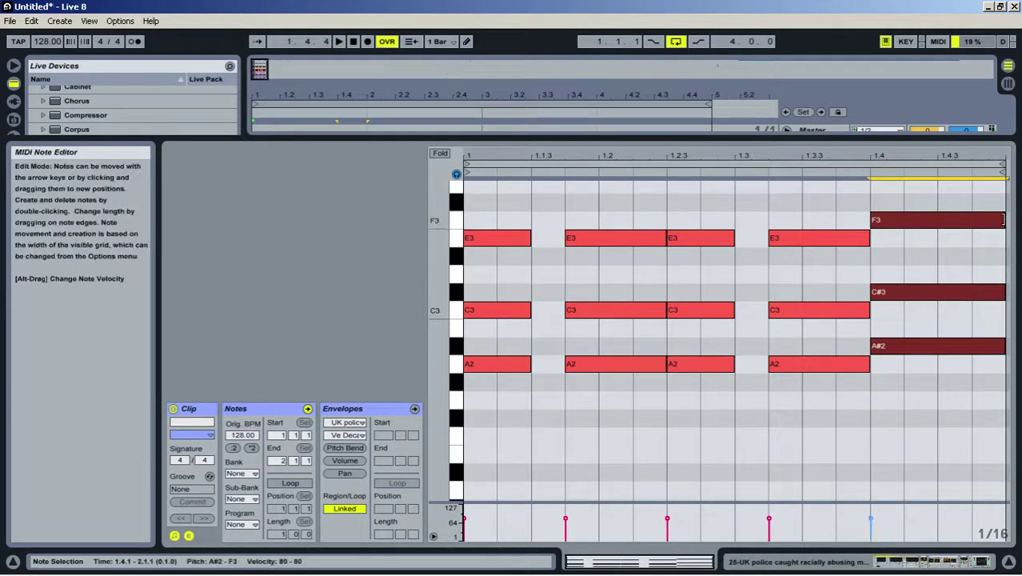
# Shorten the A#2, C#3 and F3 chord to end at 1.4.3 and duplicate it right after itself
pyautogui.moveTo(1004, 221); pyautogui.dragTo(957, 225)
pyautogui.hotkey('ctrl', 'd')
pyautogui.press('space')
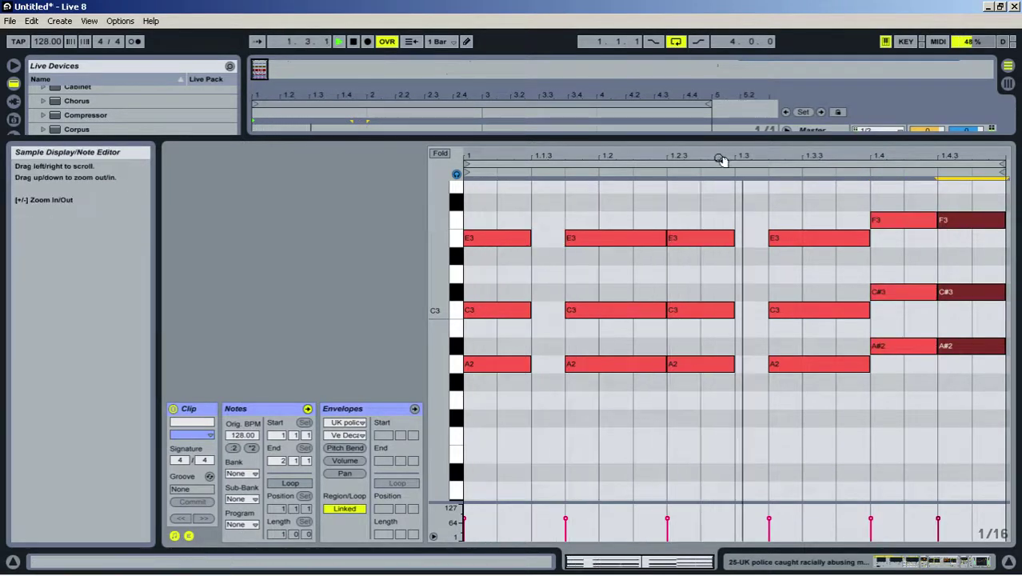
pyautogui.press('space')
# Duplicate track 25's revised first clip across bars 2 to 4
pyautogui.click(1009, 563)
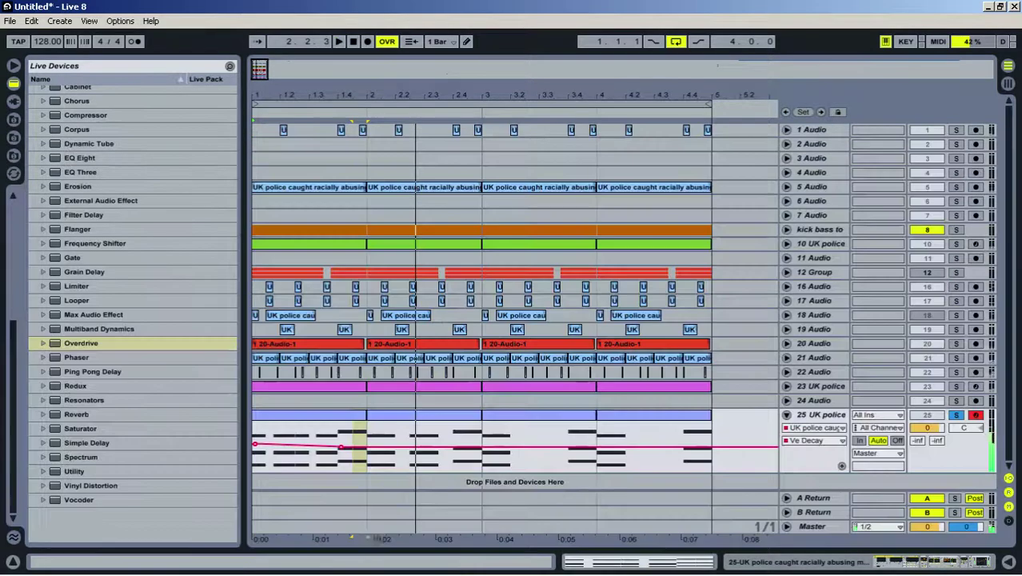
pyautogui.click(334, 416)
pyautogui.hotkey('ctrl', 'd')
pyautogui.hotkey('ctrl', 'd')
pyautogui.hotkey('ctrl', 'd')
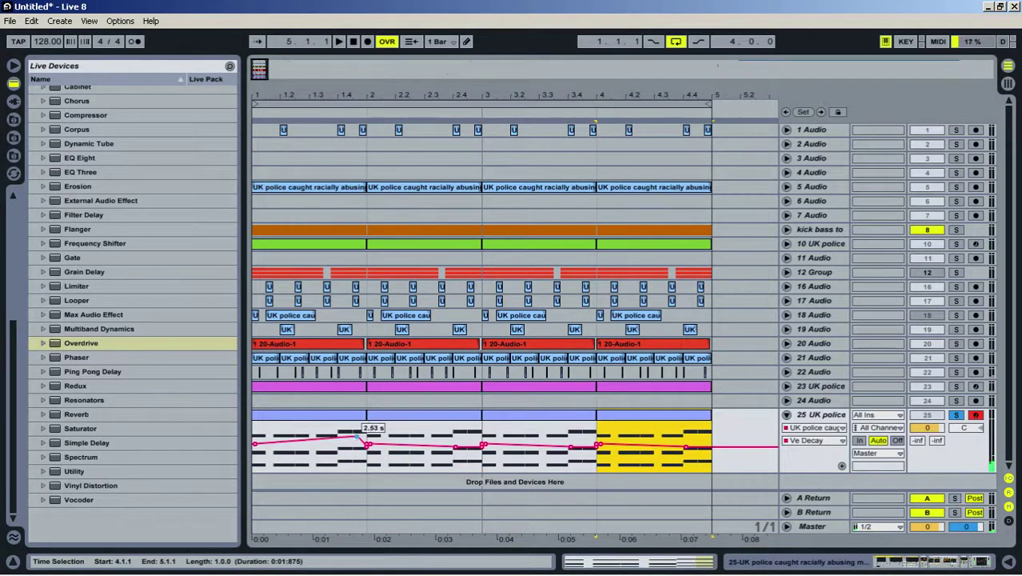
# Shape track 25's Ve Decay automation to peak at 2.53 s late in bar 1 and hold level through bar 2, auditioning it
pyautogui.click(356, 436)
pyautogui.press('space')
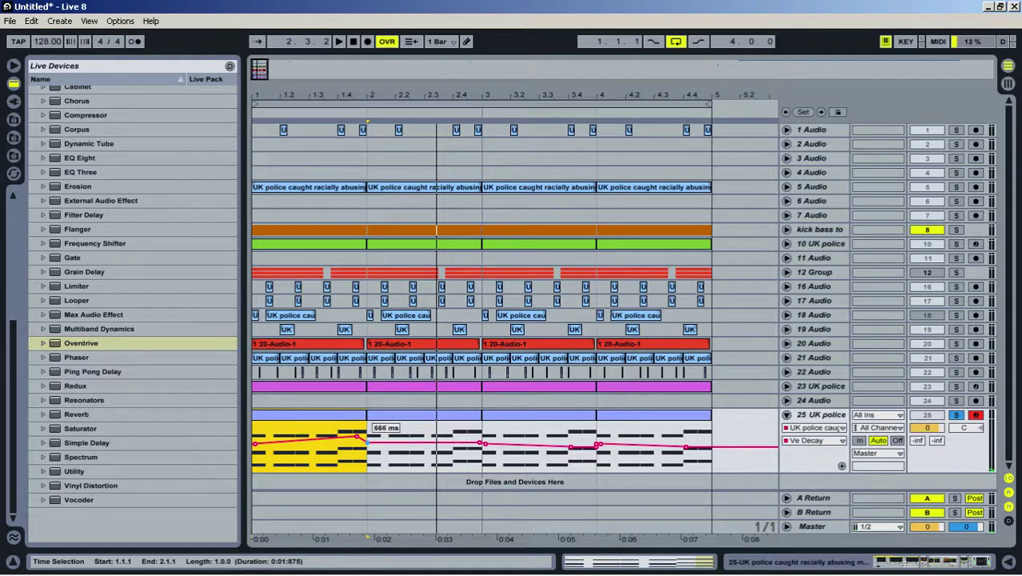
pyautogui.press('space')
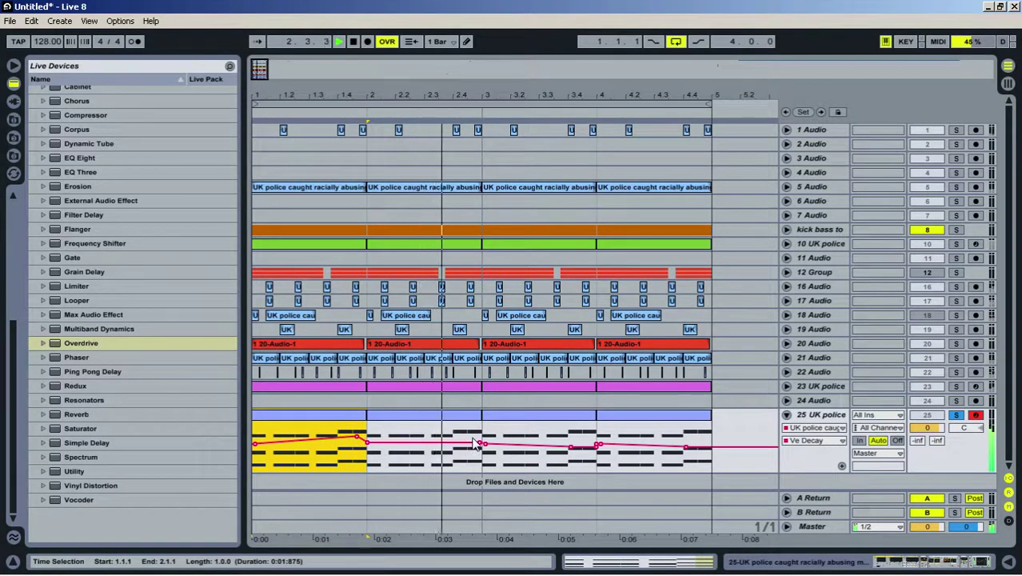
pyautogui.press('space')
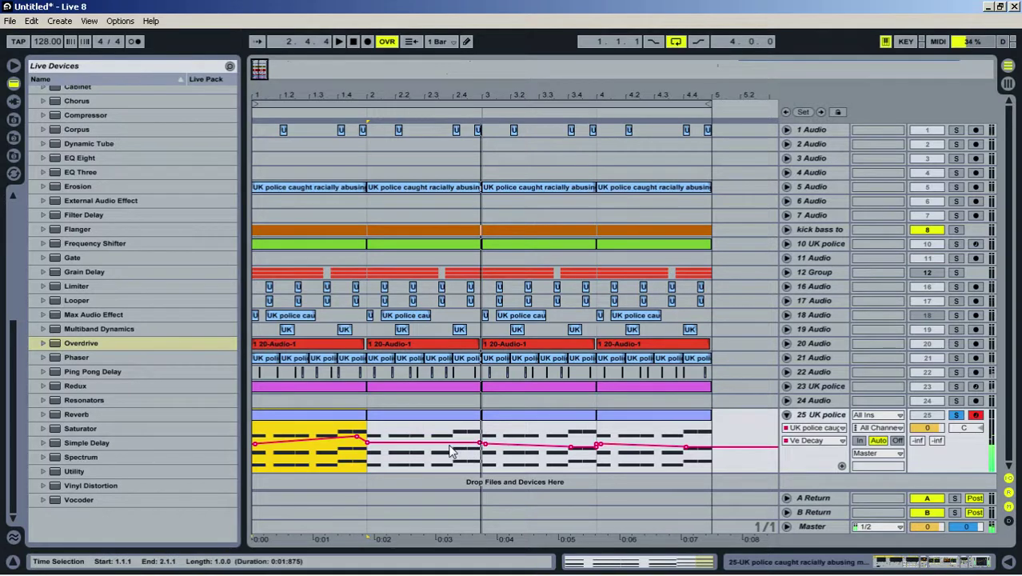
# Dip the Ve Decay automation across beat 2.4 and raise it from 4.4 onward, auditioning the loop
pyautogui.click(453, 445)
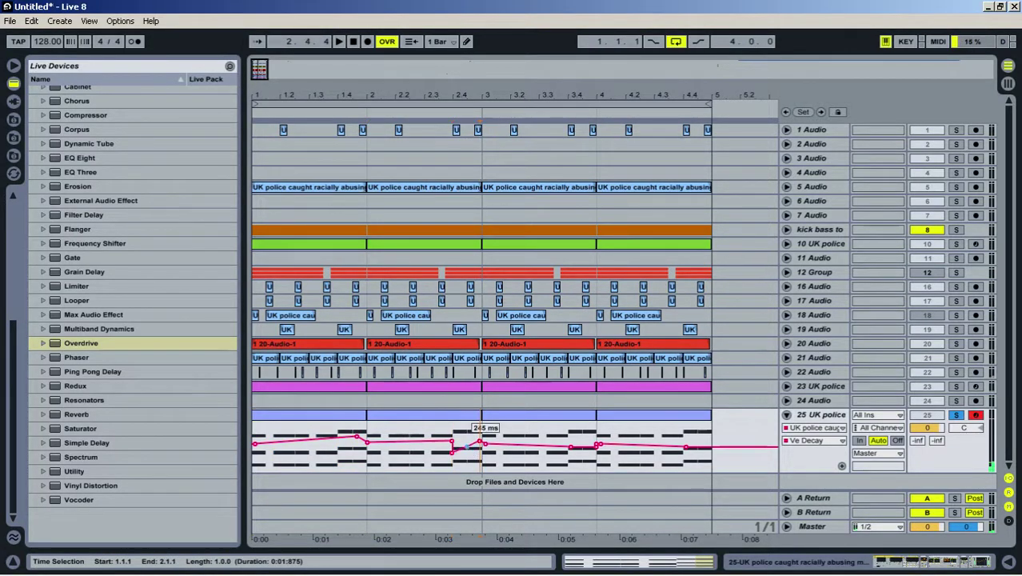
pyautogui.moveTo(480, 442); pyautogui.dragTo(480, 454)
pyautogui.press('space')
pyautogui.press('space')
pyautogui.click(344, 426)
pyautogui.press('space')
pyautogui.click(336, 417)
pyautogui.press('space')
pyautogui.press('space')
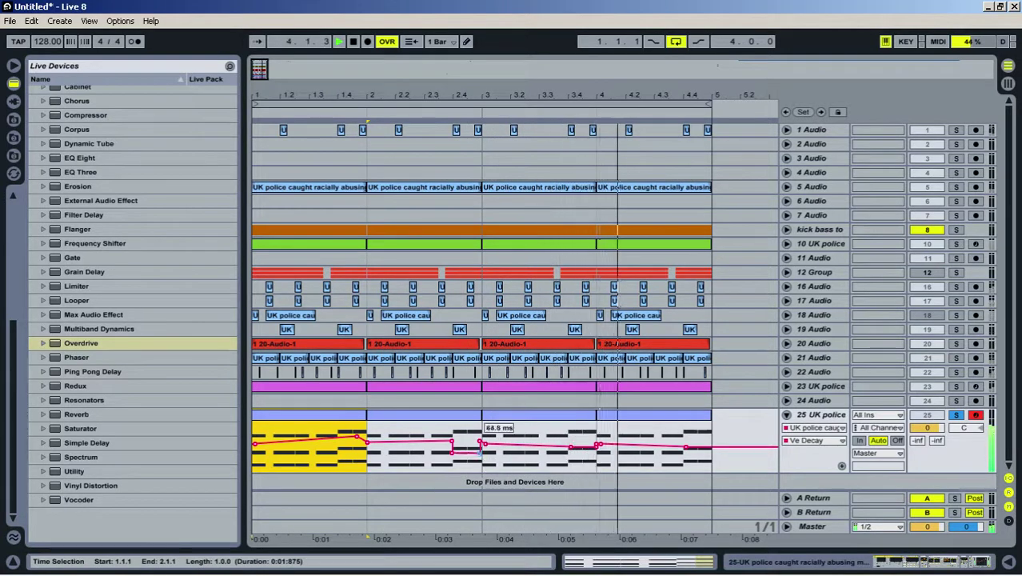
pyautogui.doubleClick(689, 446)
pyautogui.moveTo(690, 446); pyautogui.dragTo(689, 436)
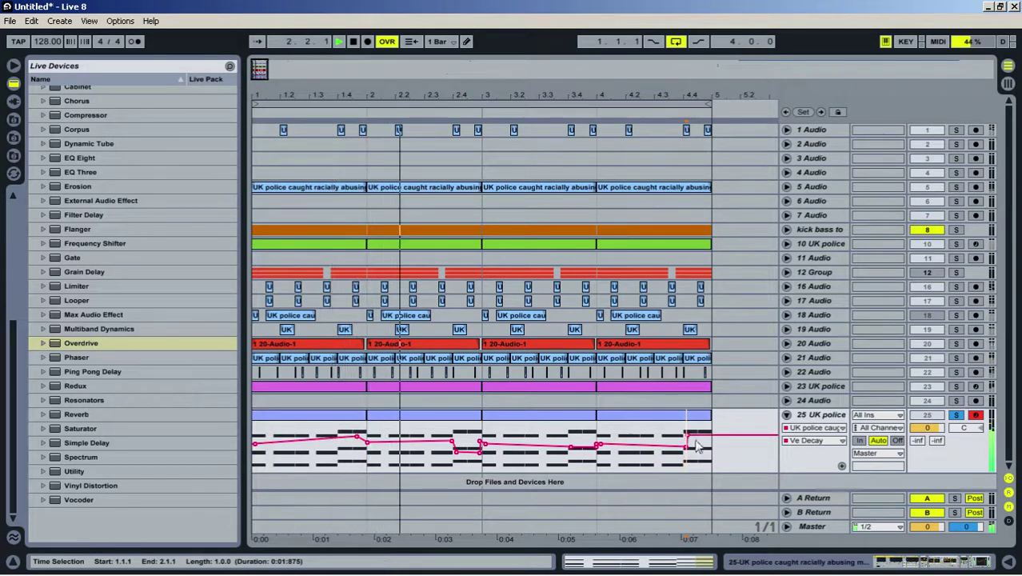
# Show track 25's Reverb DecayTime automation and raise it to about 12.7 s across beat 3.4
pyautogui.doubleClick(825, 415)
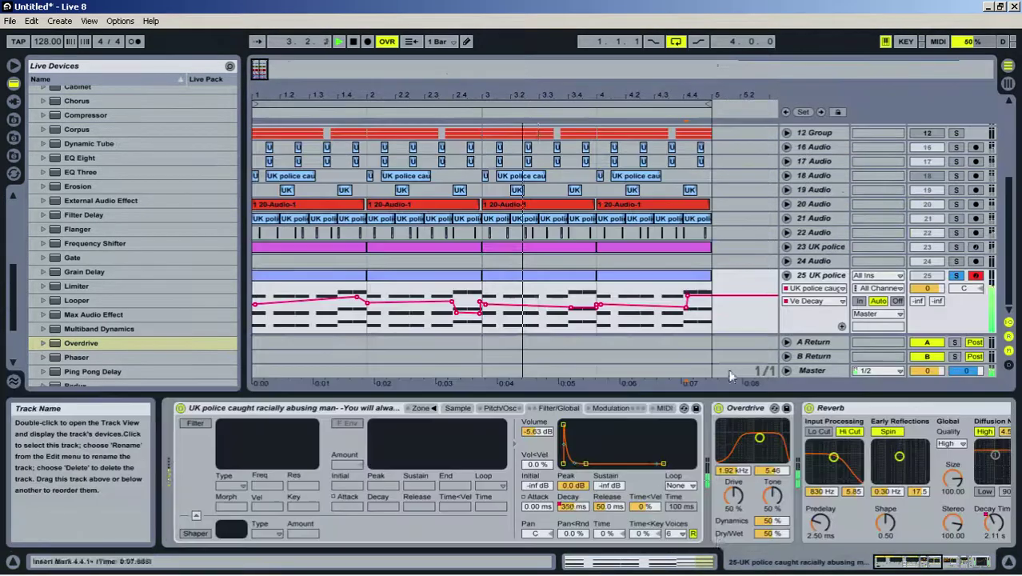
pyautogui.click(996, 524)
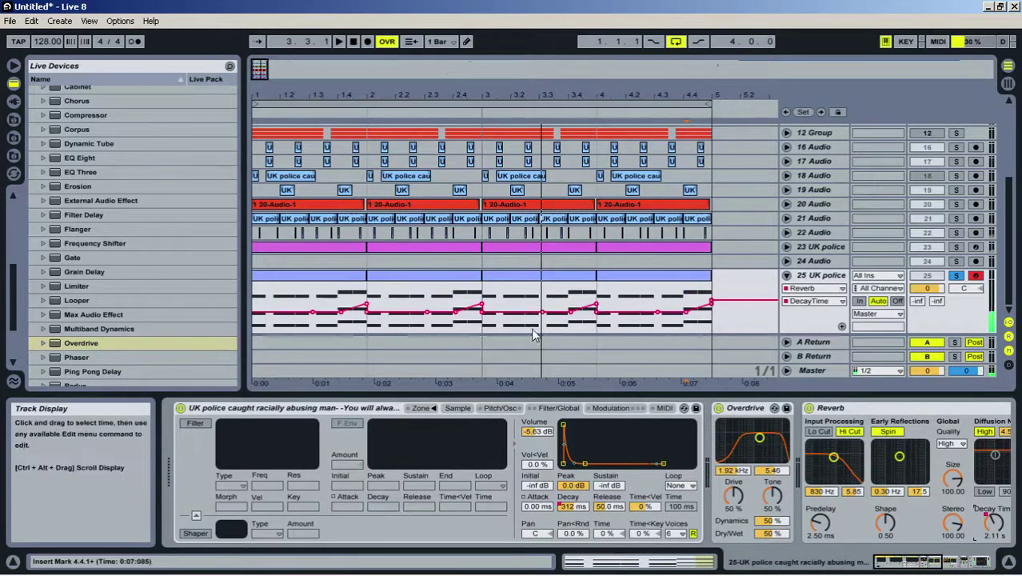
pyautogui.moveTo(581, 310); pyautogui.dragTo(571, 303)
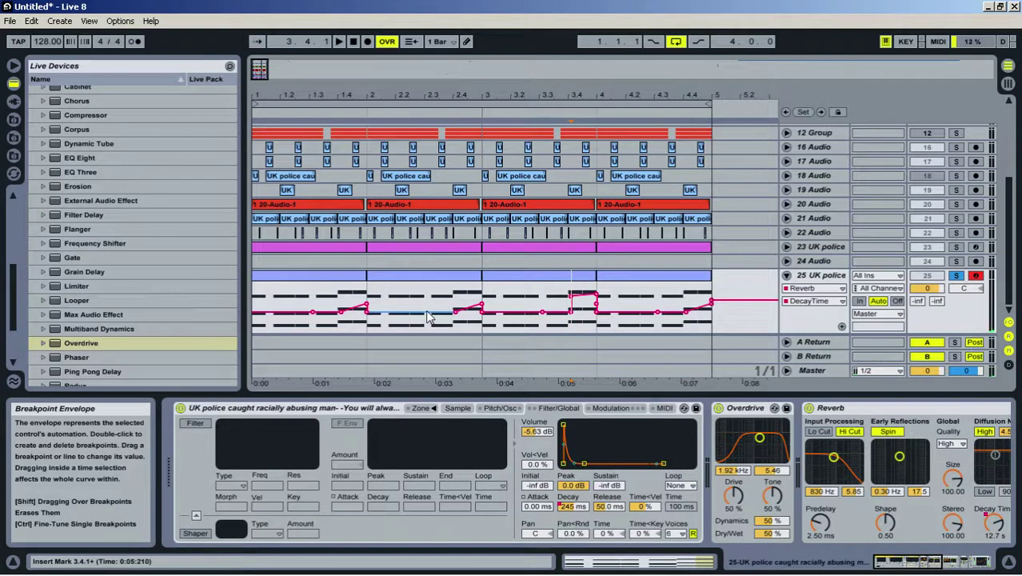
# Show the Reverb's Device On automation and draw off steps in bars 1 and 2 on a 1/8 grid
pyautogui.rightClick(809, 408)
pyautogui.click(833, 415)
pyautogui.rightClick(468, 313)
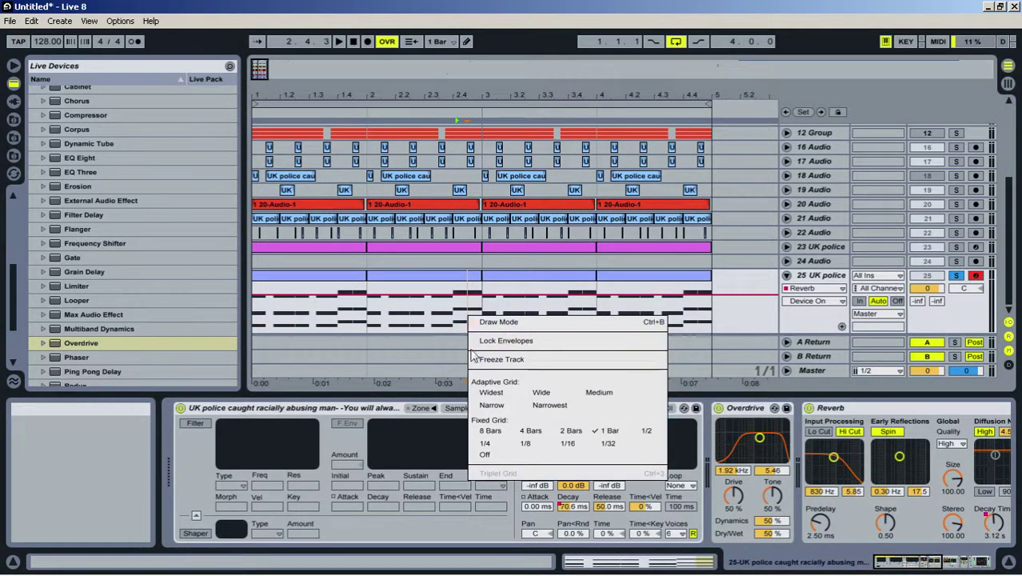
pyautogui.click(494, 318)
pyautogui.rightClick(411, 312)
pyautogui.click(466, 445)
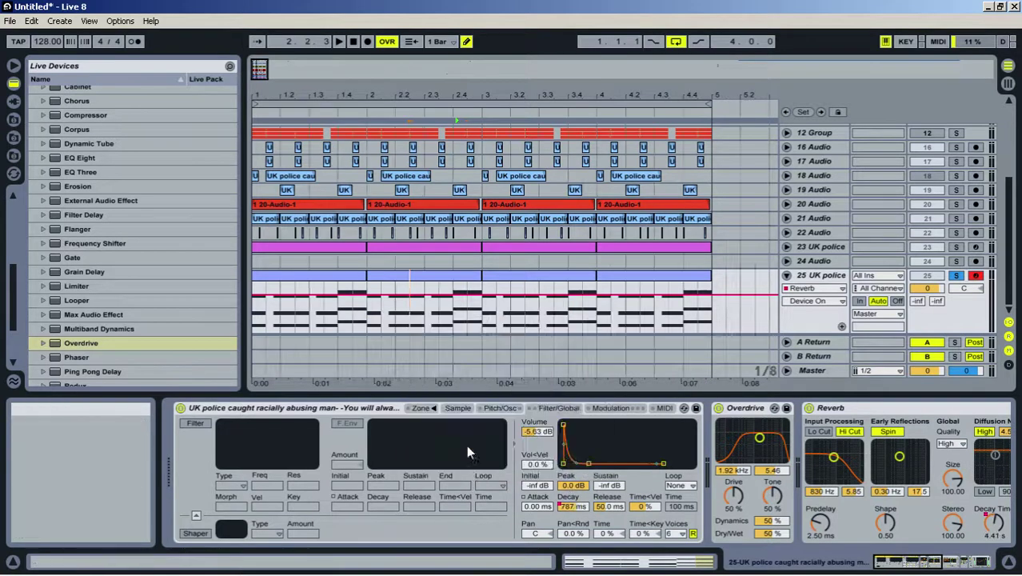
pyautogui.click(316, 308)
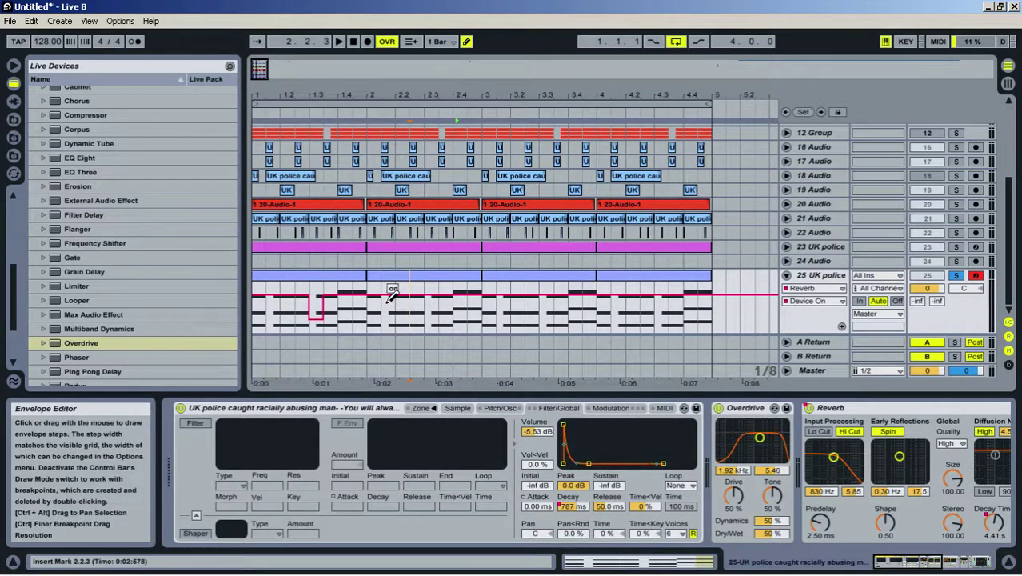
pyautogui.click(433, 308)
# Draw shorter Reverb off steps through bars 3 and 4 using 1/32 and 1/16 grids, and leave Draw Mode
pyautogui.rightClick(498, 296)
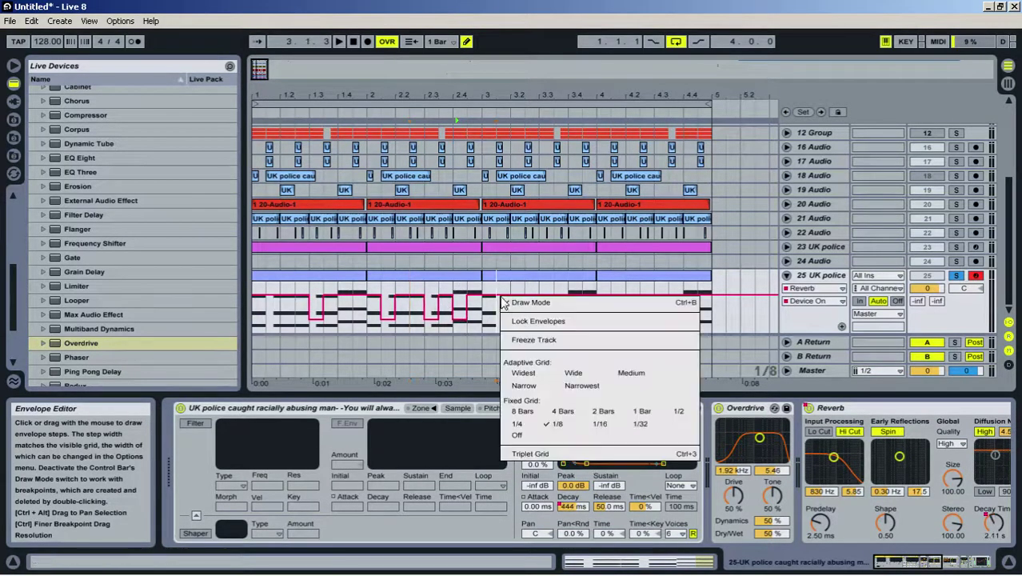
pyautogui.click(643, 420)
pyautogui.click(509, 308)
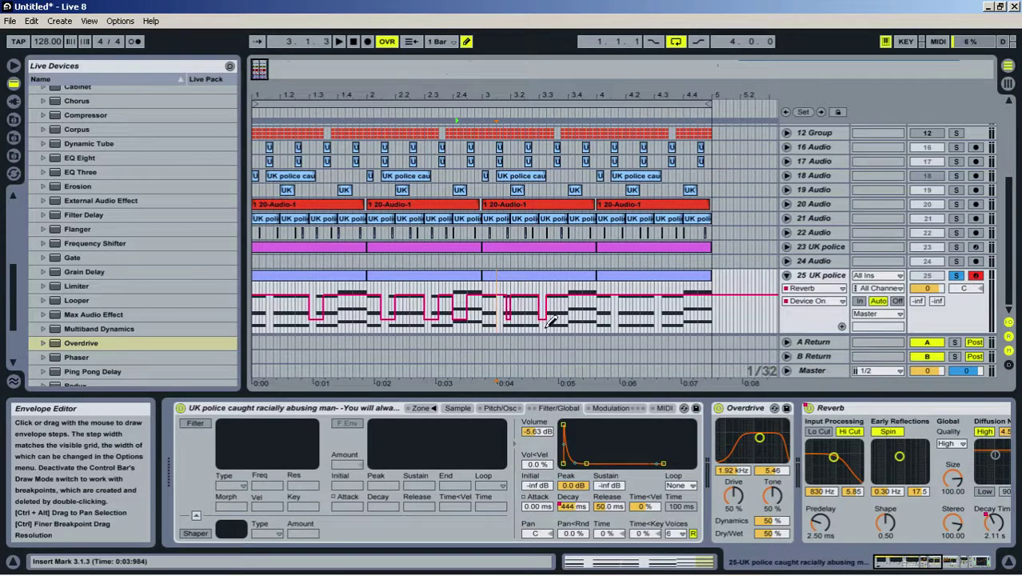
pyautogui.rightClick(521, 304)
pyautogui.click(684, 468)
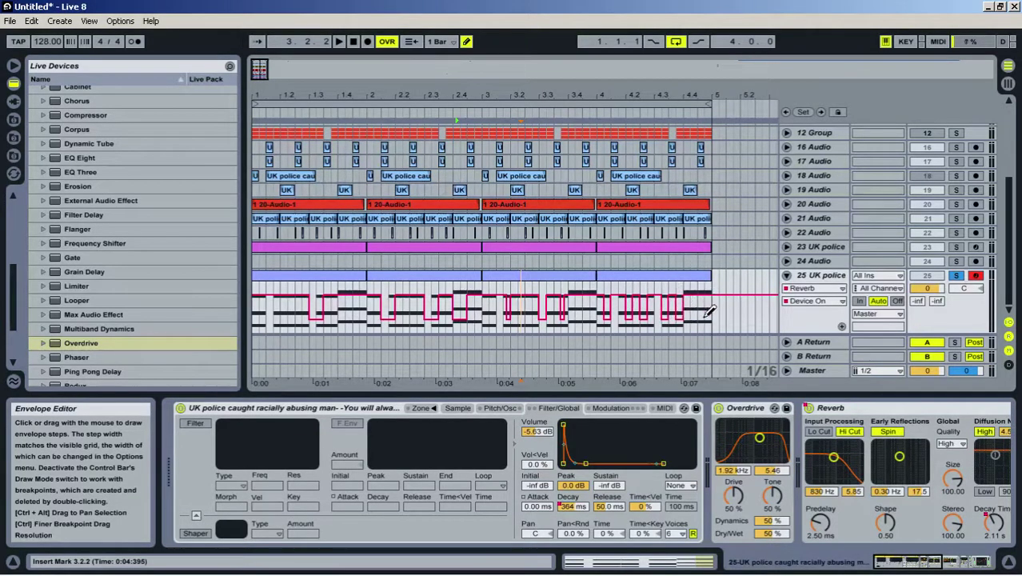
pyautogui.rightClick(743, 315)
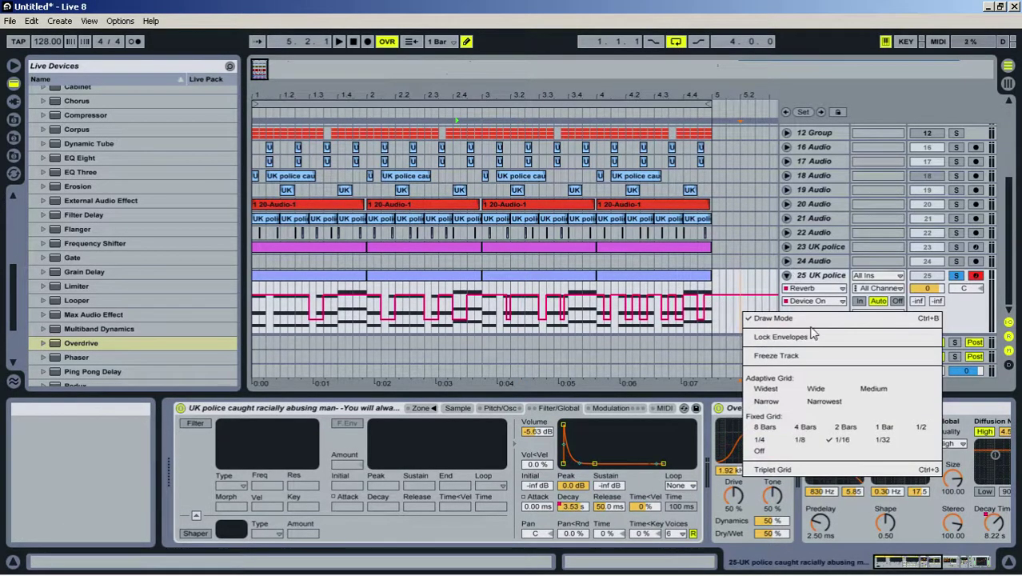
pyautogui.click(813, 319)
# Unsolo track 25, hide its device chain, play the full loop and fold the track
pyautogui.click(956, 275)
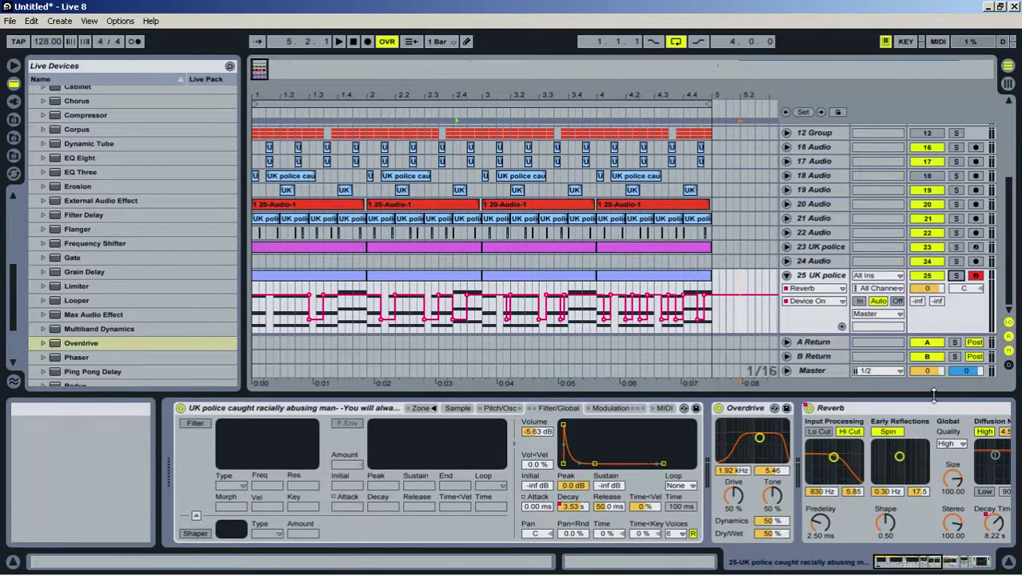
pyautogui.click(1009, 563)
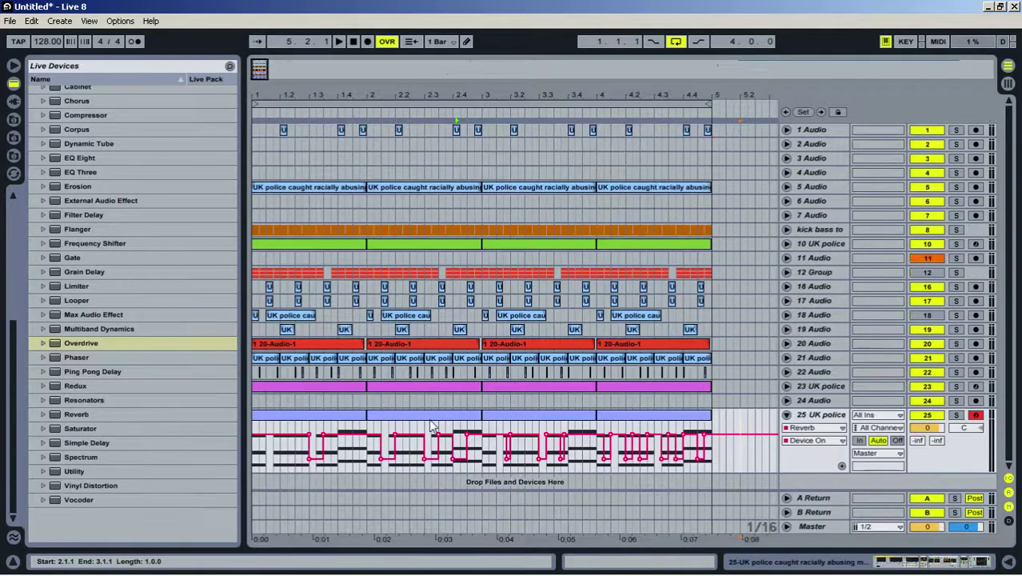
pyautogui.click(320, 420)
pyautogui.press('space')
pyautogui.click(786, 414)
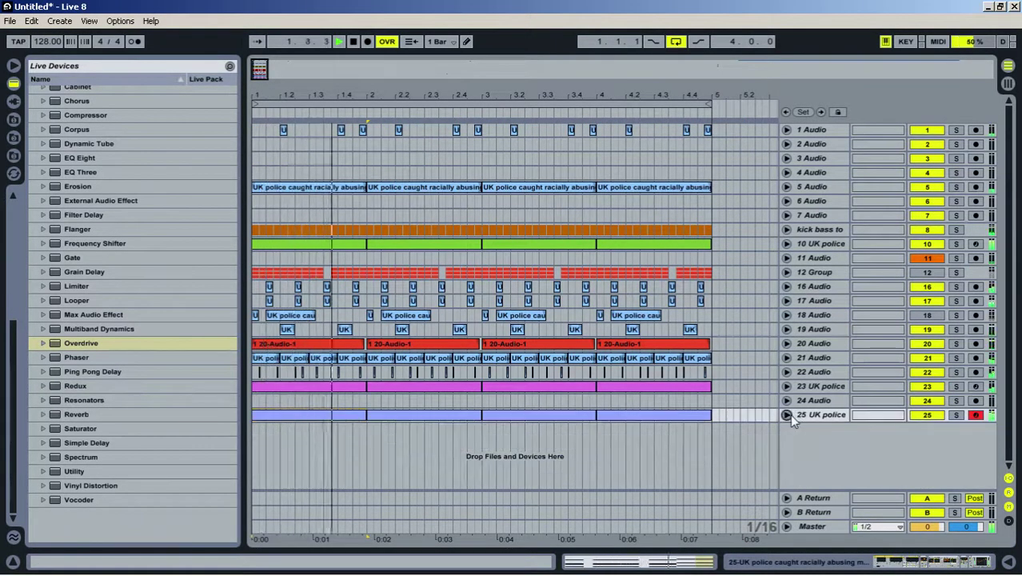
# Lower track 25's volume to -2.7 dB in the Session View mixer and return to the arrangement
pyautogui.press('Tab')
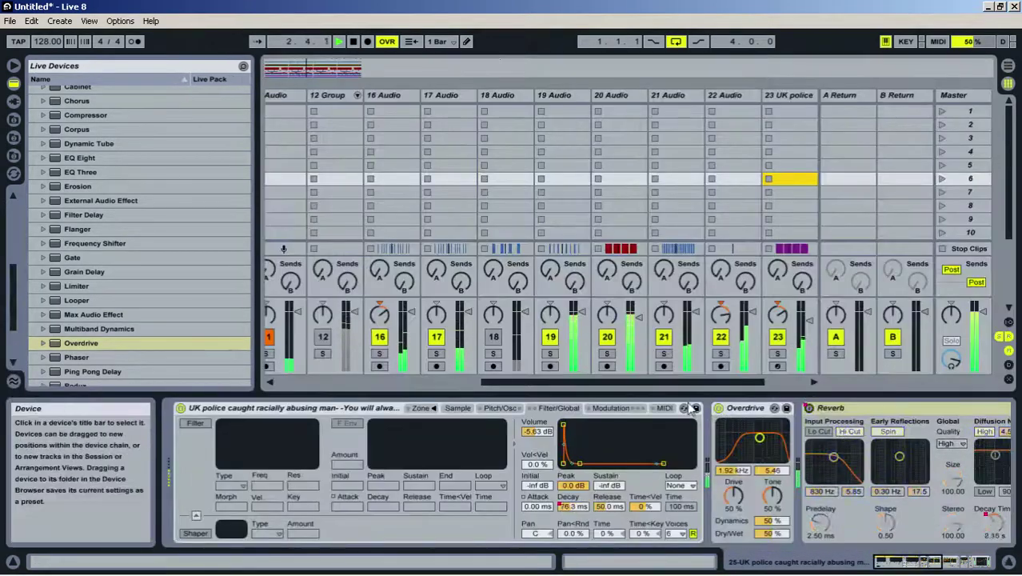
pyautogui.moveTo(690, 383); pyautogui.dragTo(885, 371)
pyautogui.moveTo(810, 311); pyautogui.dragTo(809, 316)
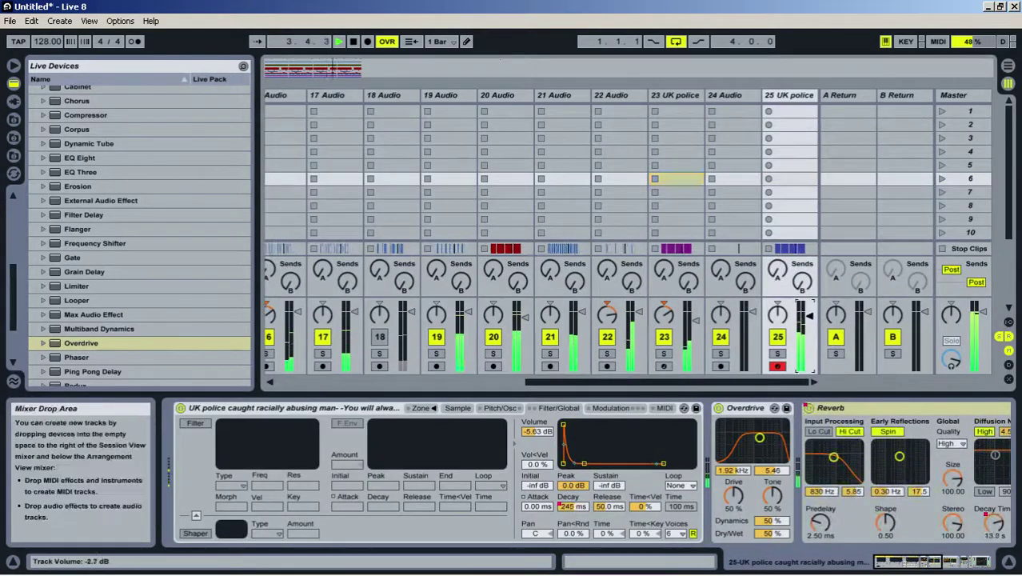
pyautogui.press('Tab')
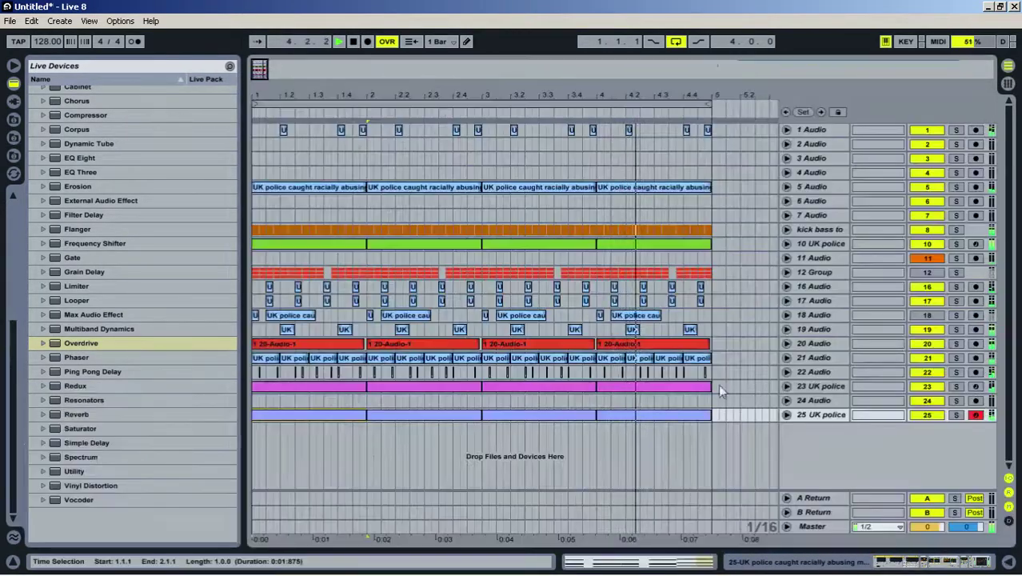
# Fold the sampler, Reverb and Compressor in track 25's device chain and hide the chain
pyautogui.doubleClick(831, 416)
pyautogui.click(287, 408)
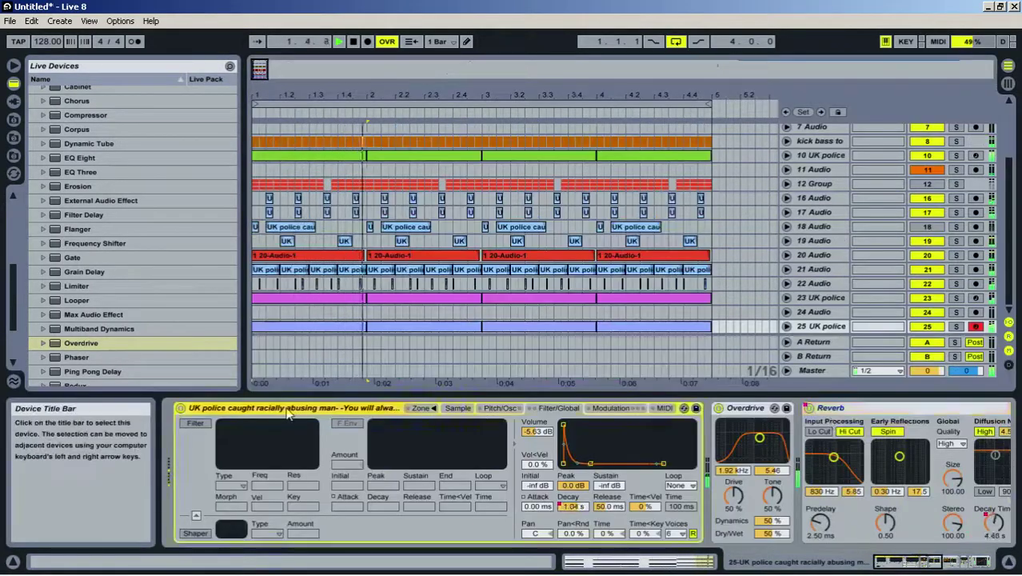
pyautogui.doubleClick(287, 409)
pyautogui.doubleClick(320, 409)
pyautogui.doubleClick(479, 409)
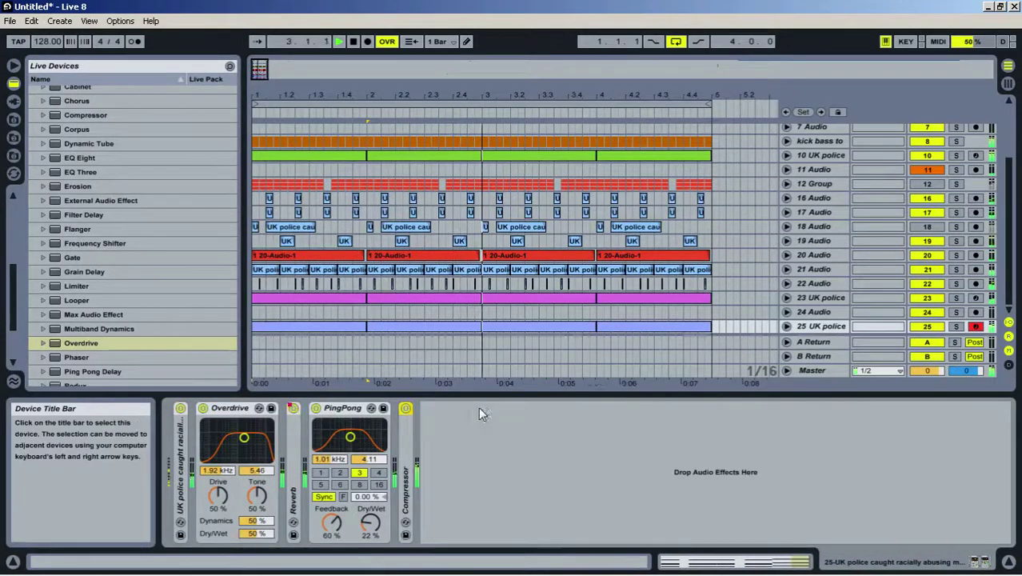
pyautogui.moveTo(579, 393); pyautogui.dragTo(575, 570)
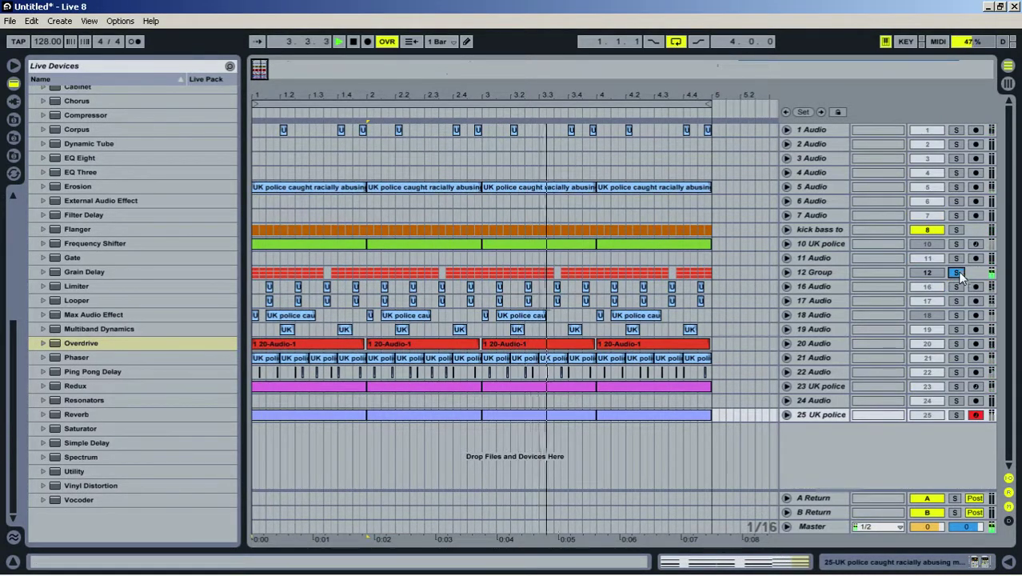
# Activate tracks 10 and 18 during playback, comparing the loop with and without track 10 and group 12, leaving group 12 muted
pyautogui.click(925, 275)
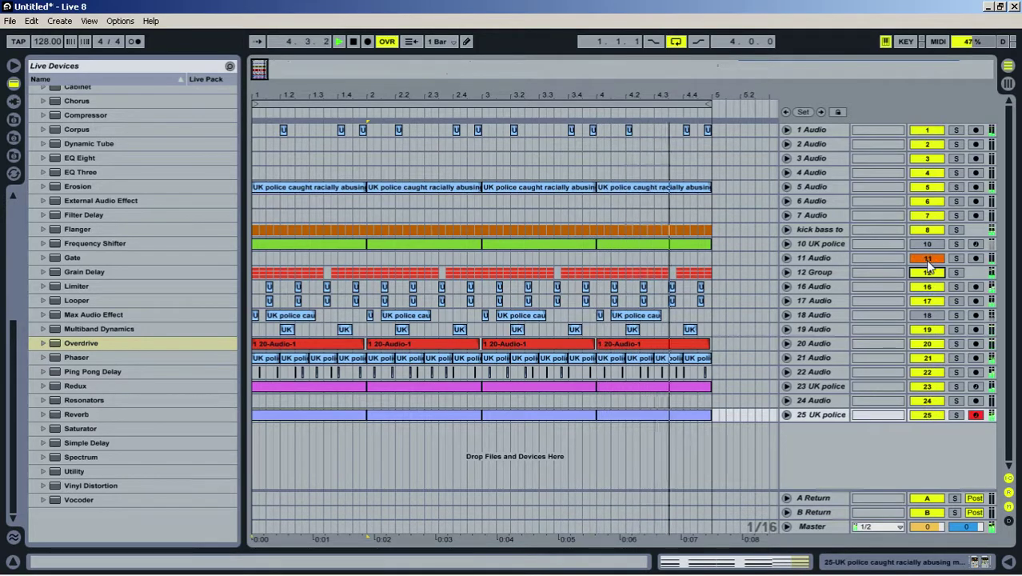
pyautogui.click(936, 245)
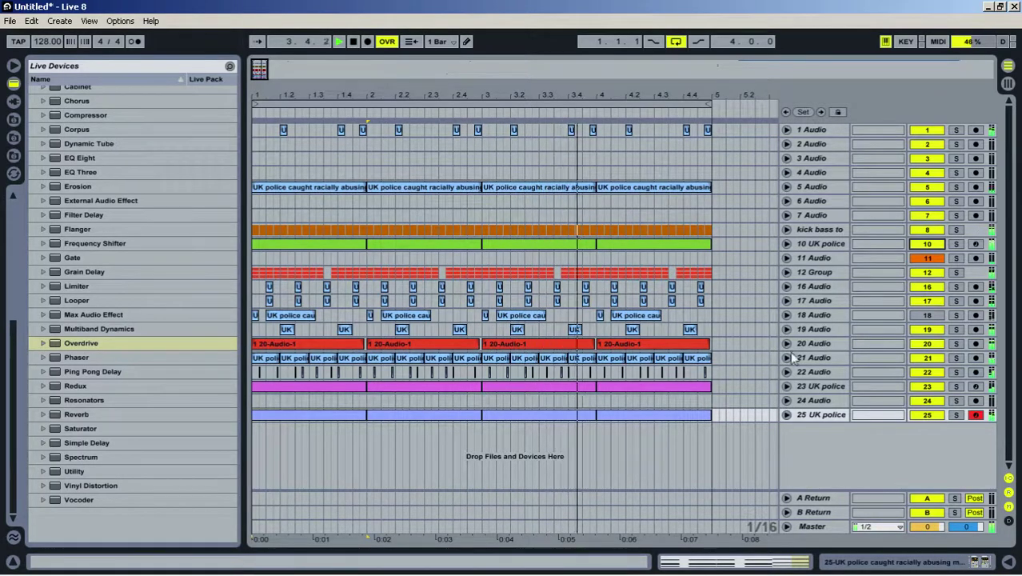
pyautogui.click(958, 316)
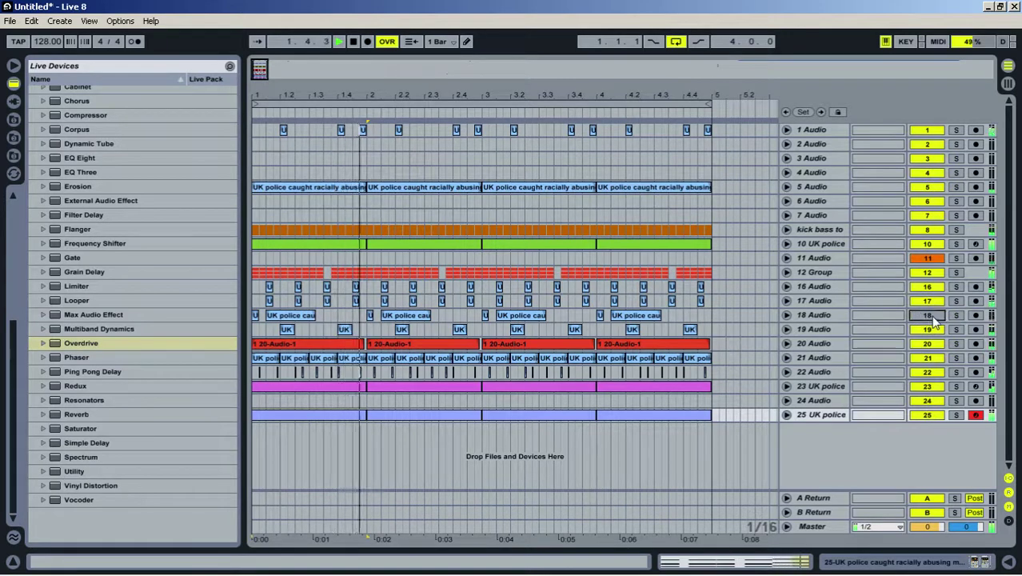
pyautogui.click(929, 316)
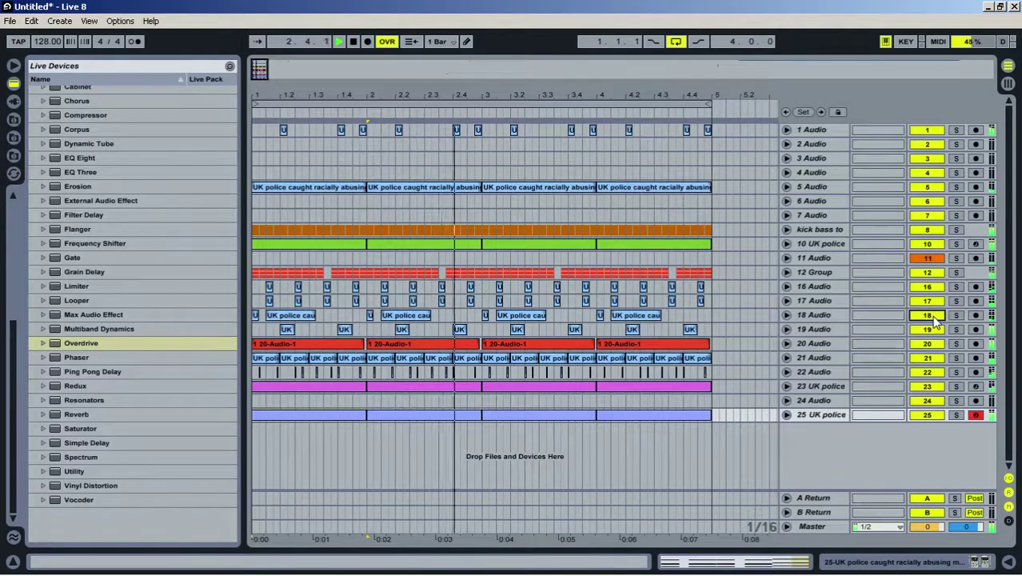
pyautogui.click(939, 245)
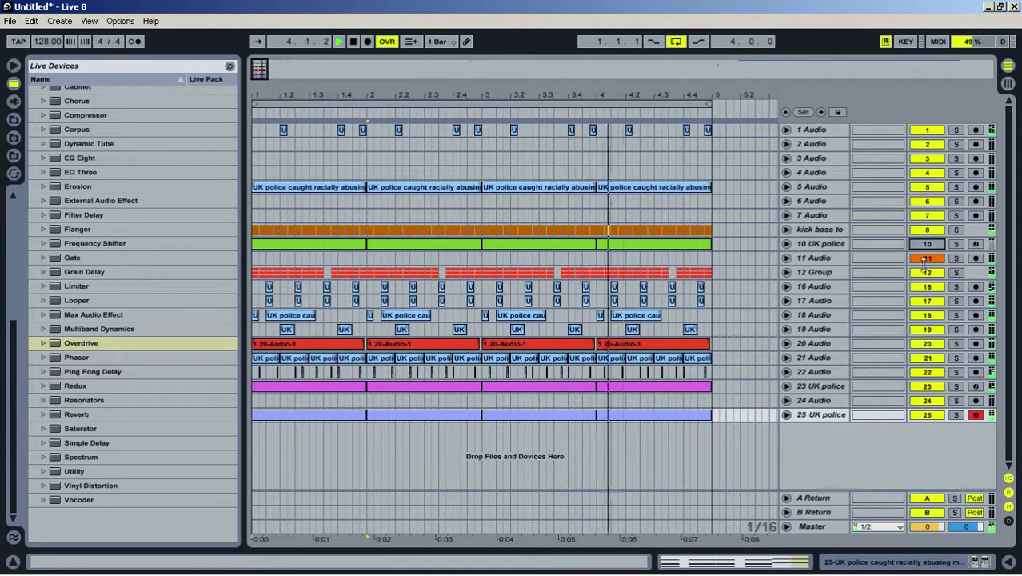
pyautogui.click(932, 247)
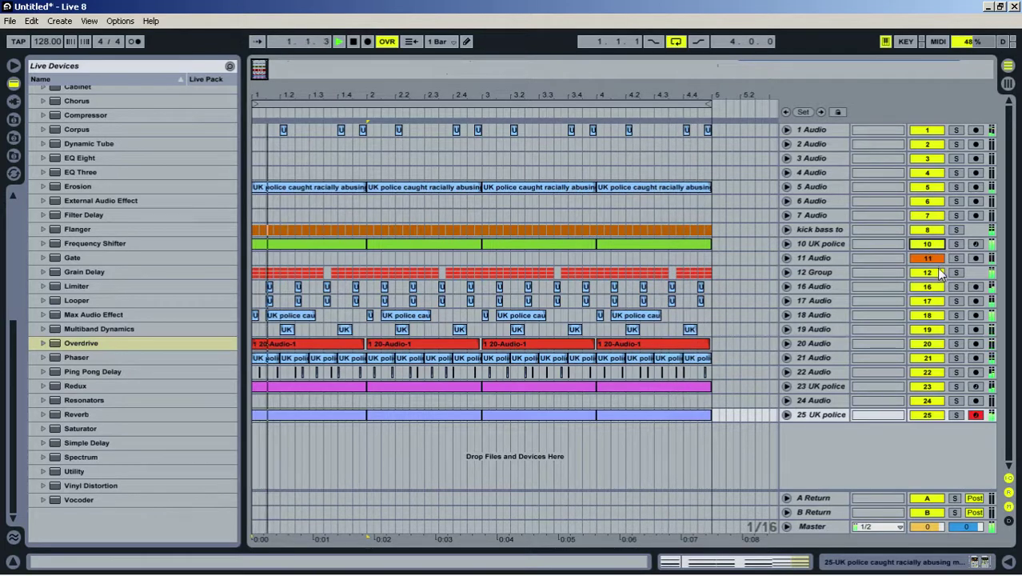
pyautogui.click(940, 274)
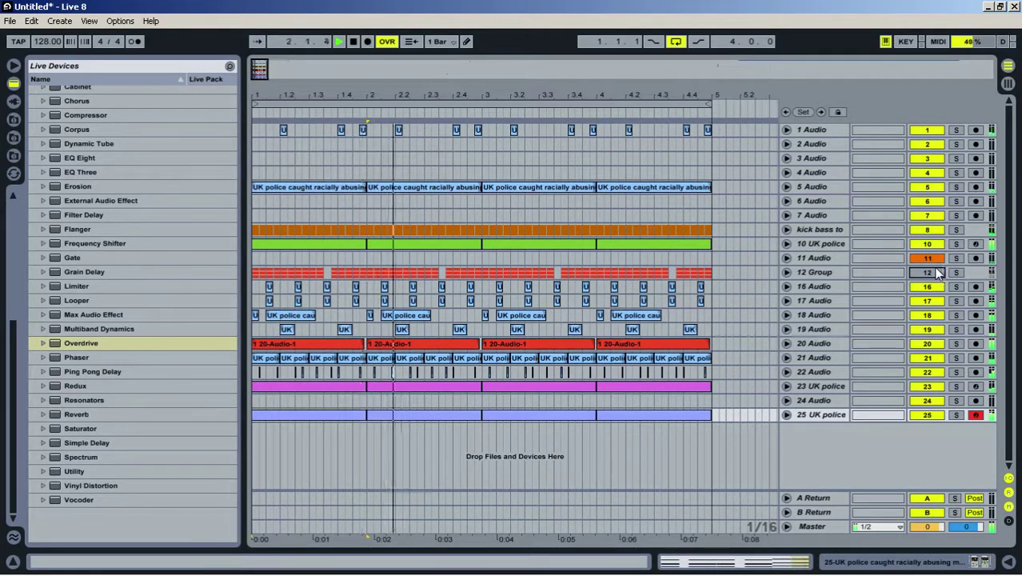
# Raise the output of track 18's Compressor to 3.63 dB
pyautogui.doubleClick(824, 318)
pyautogui.press('Tab')
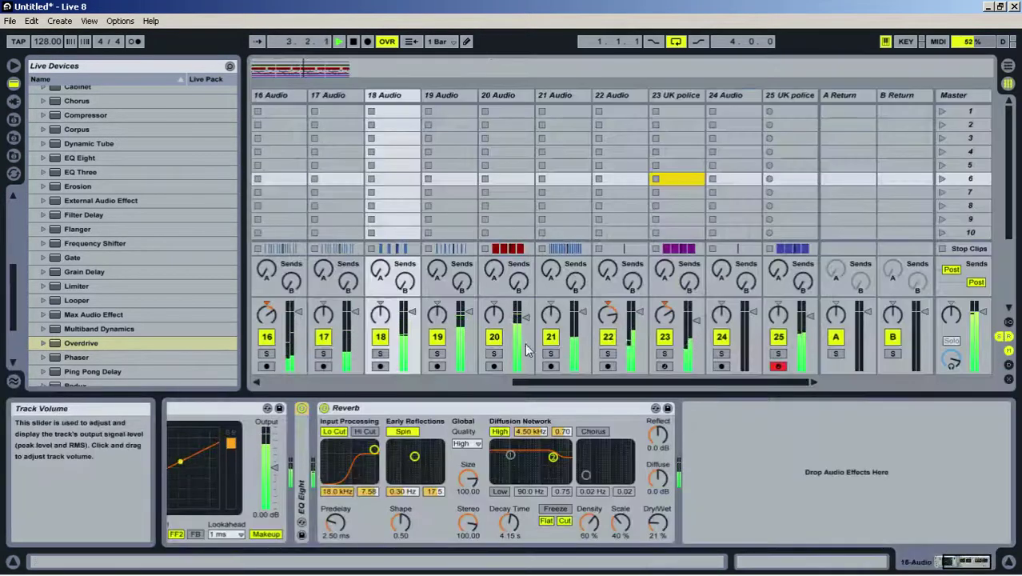
pyautogui.click(394, 97)
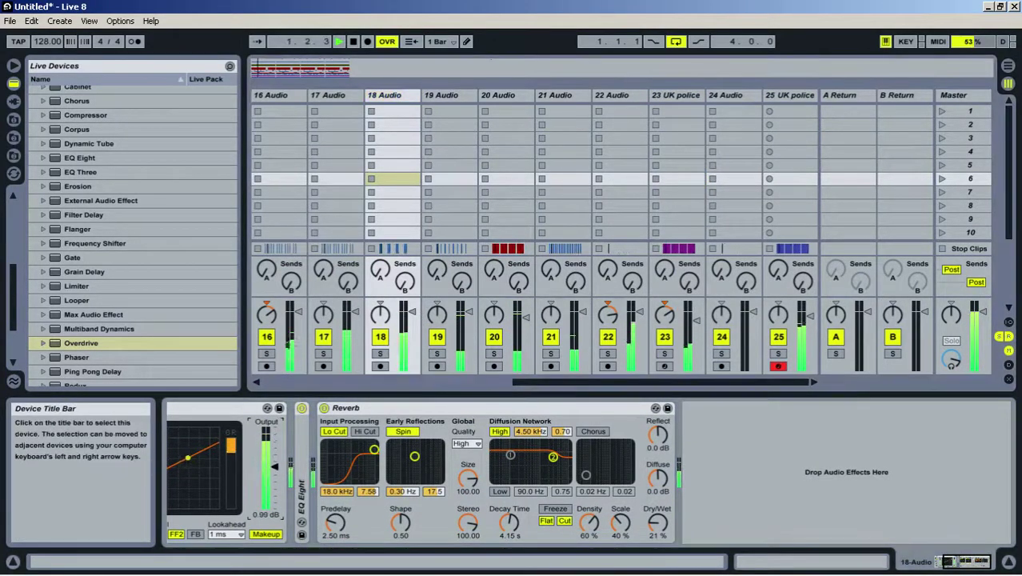
pyautogui.moveTo(274, 467); pyautogui.dragTo(274, 464)
pyautogui.moveTo(960, 562); pyautogui.dragTo(545, 552)
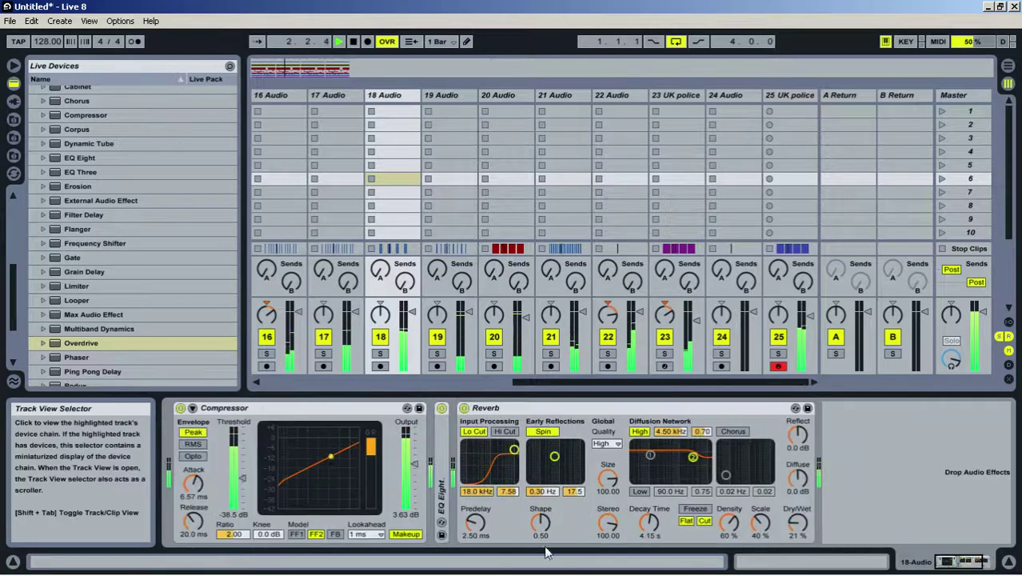
# Set track 18's Compressor to 176 ms attack, 13.5 ms release and -4.95 dB output, and play the loop
pyautogui.moveTo(205, 496); pyautogui.dragTo(193, 436)
pyautogui.click(194, 485)
pyautogui.moveTo(194, 522); pyautogui.dragTo(193, 551)
pyautogui.click(415, 464)
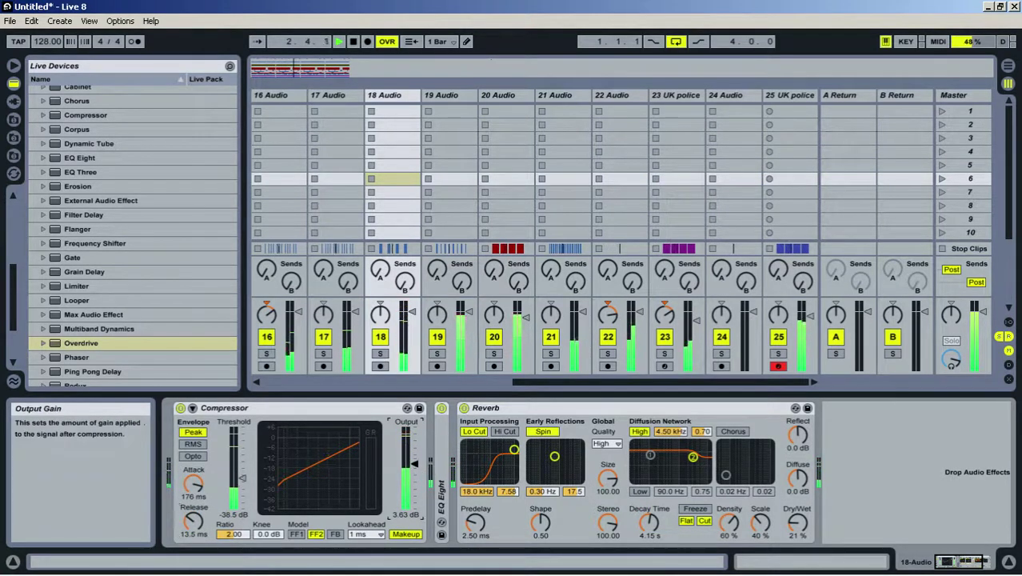
pyautogui.moveTo(414, 464)
pyautogui.mouseDown()
pyautogui.moveTo(406, 483)
pyautogui.moveTo(415, 474)
pyautogui.mouseUp()
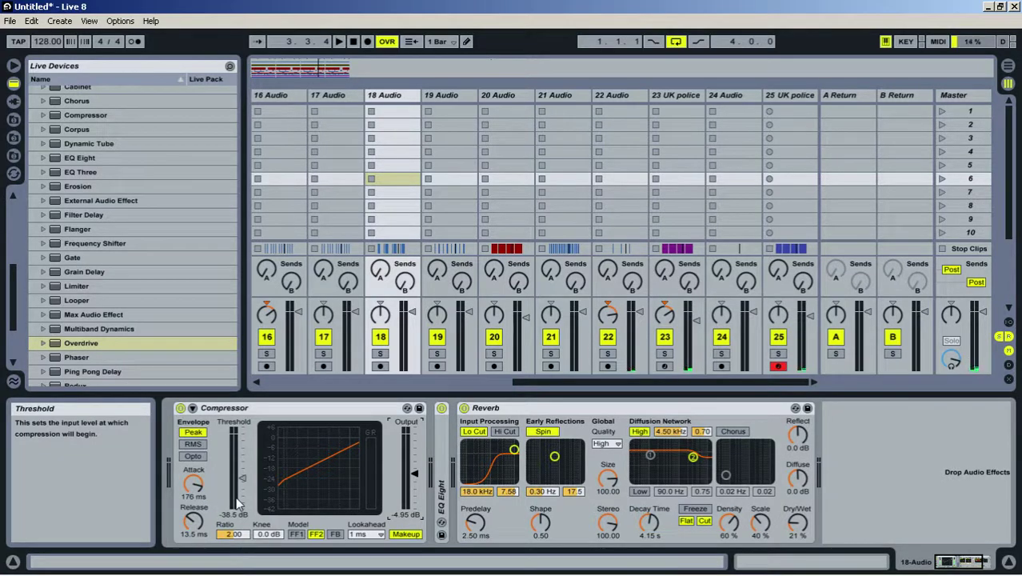
pyautogui.press('space')
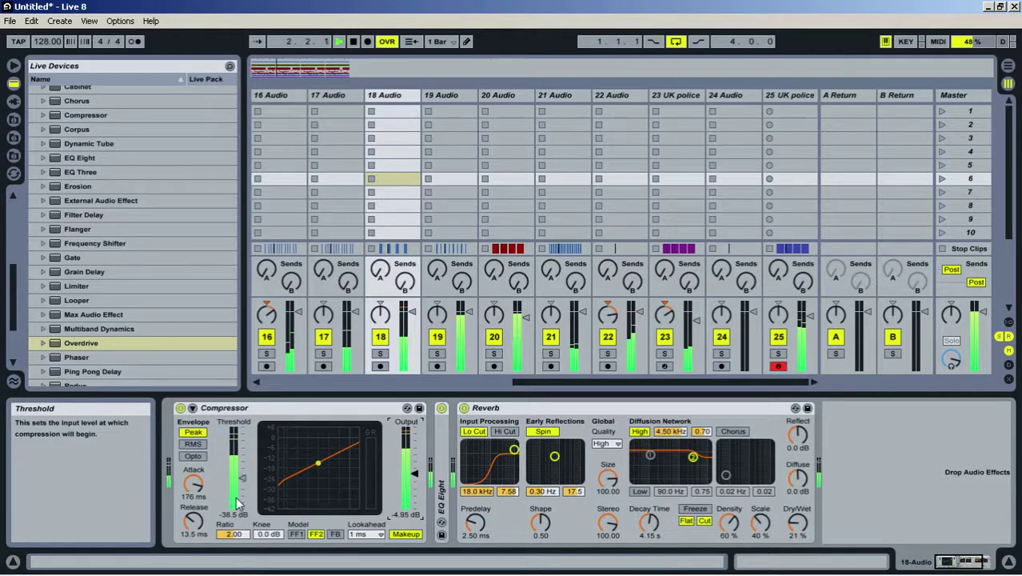
# Stop playback, duplicate track 18, and pan the original left and the copy right
pyautogui.press('space')
pyautogui.click(404, 95)
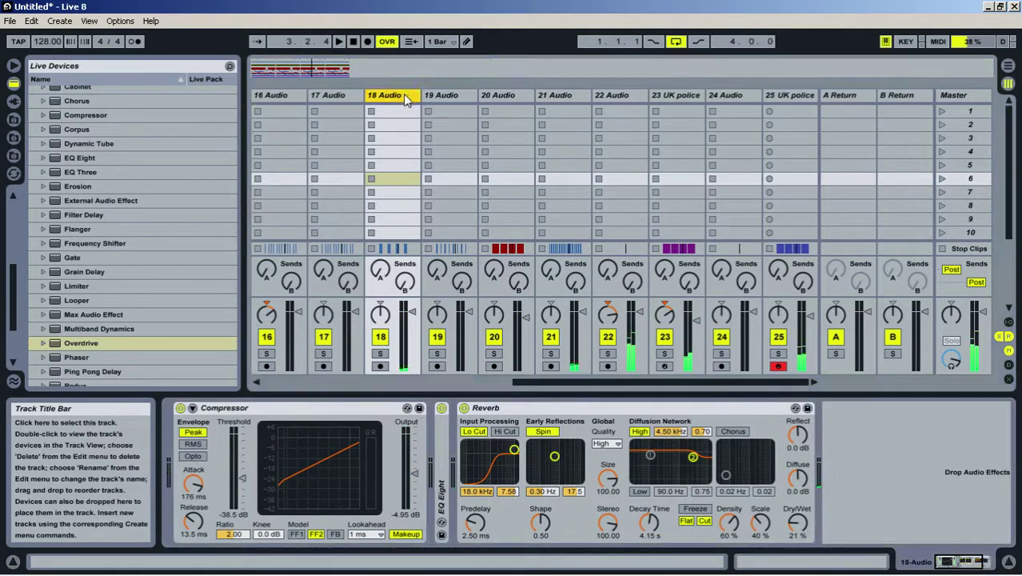
pyautogui.hotkey('ctrl', 'd')
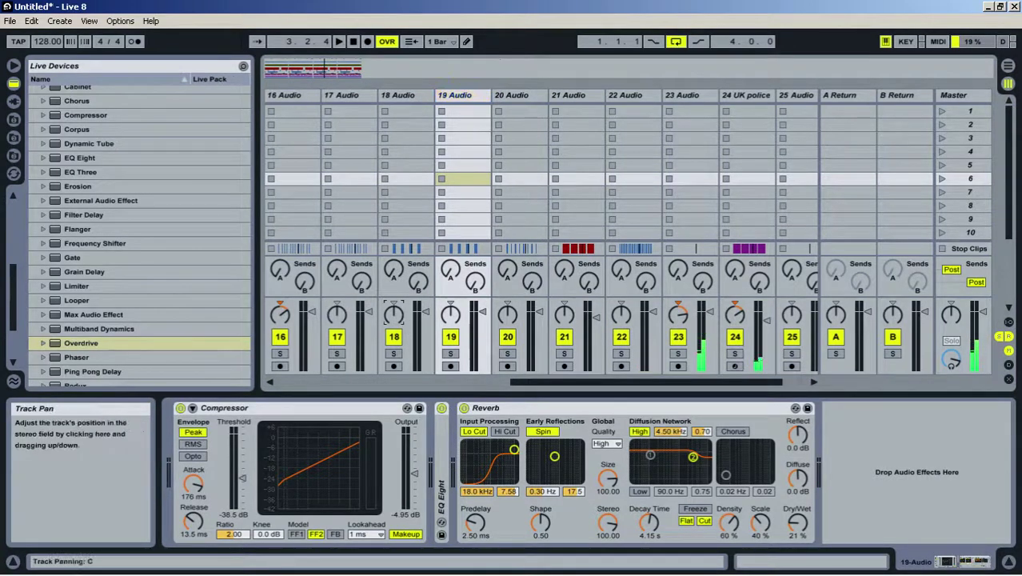
# Show the track delays in the arrangement, set track 18's delay to 25 ms, and play the loop
pyautogui.press('Tab')
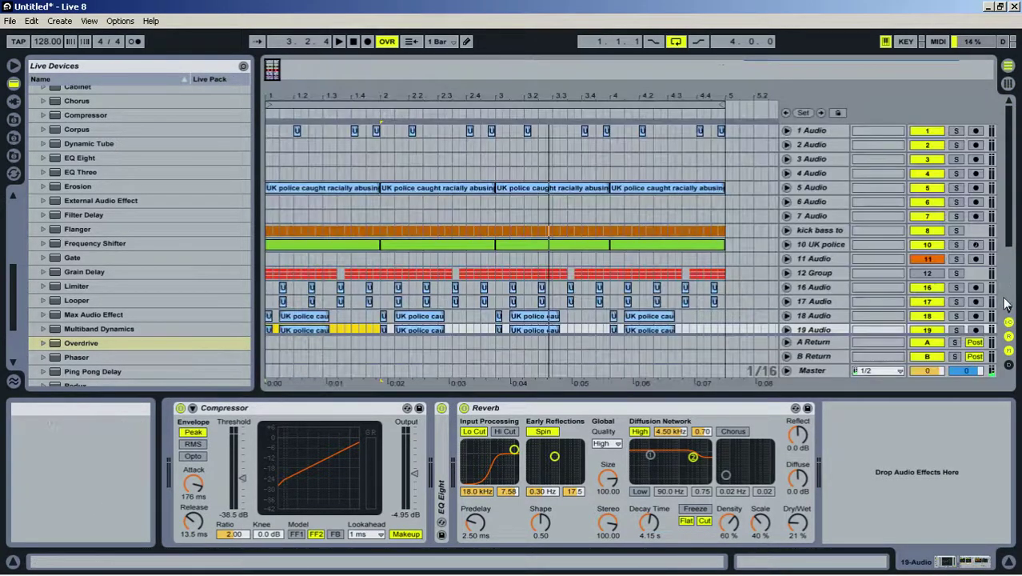
pyautogui.click(1009, 335)
pyautogui.scroll(-3, 964, 327)
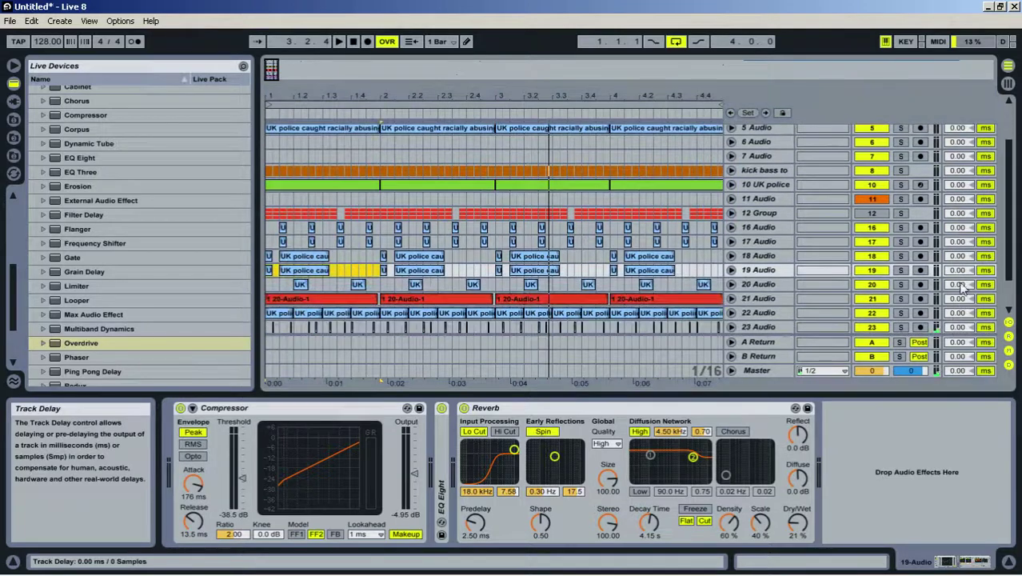
pyautogui.moveTo(962, 258); pyautogui.dragTo(963, 244)
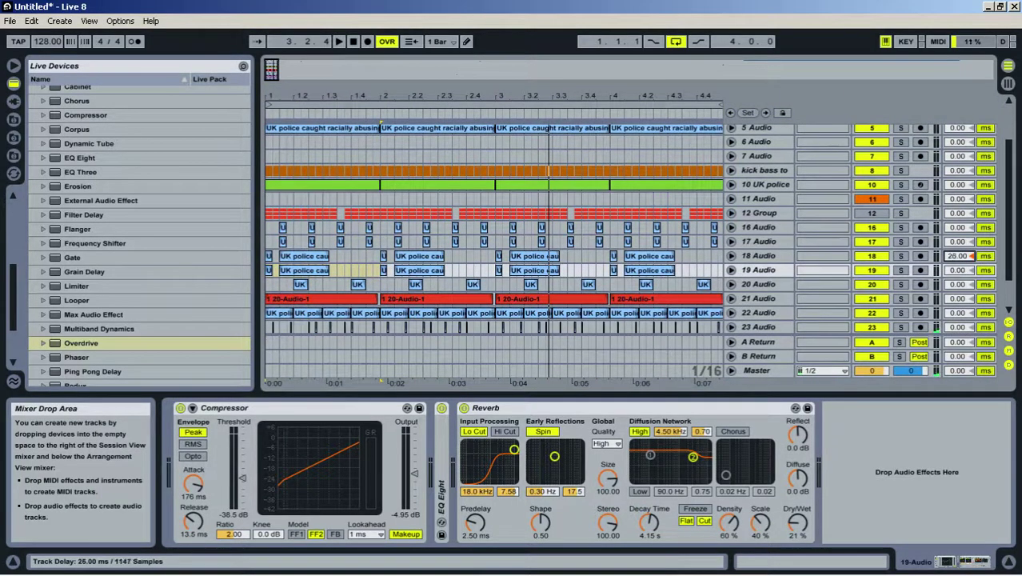
pyautogui.press('space')
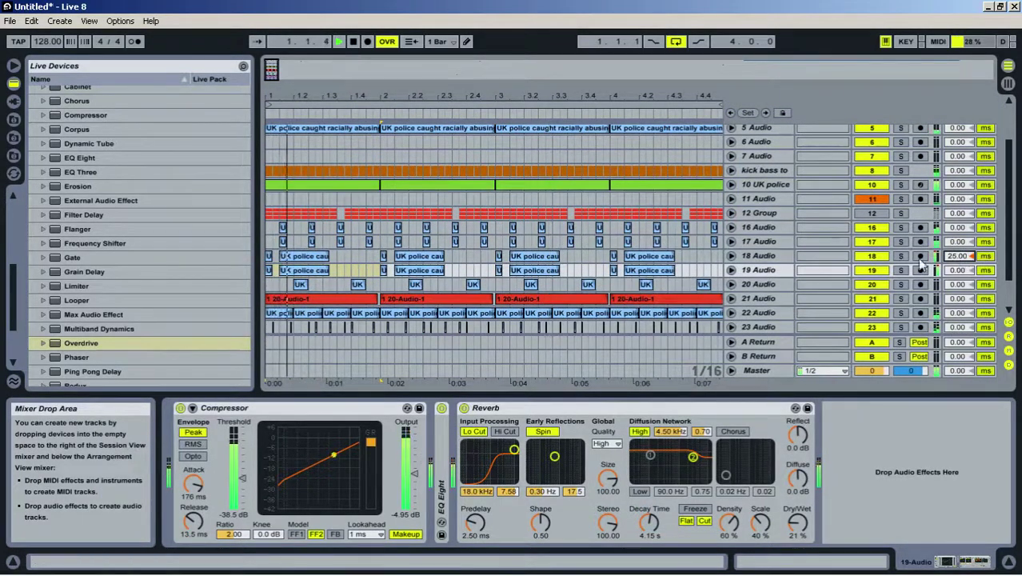
# Group tracks 18 and 19 in the Session View and stop playback
pyautogui.press('Tab')
pyautogui.click(383, 96)
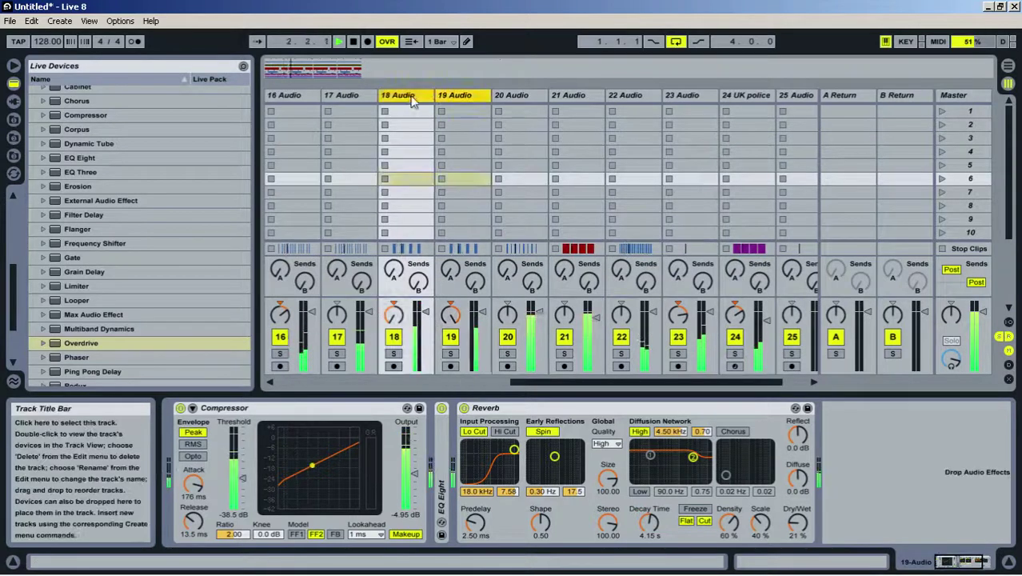
pyautogui.hotkey('ctrl', 'g')
pyautogui.press('space')
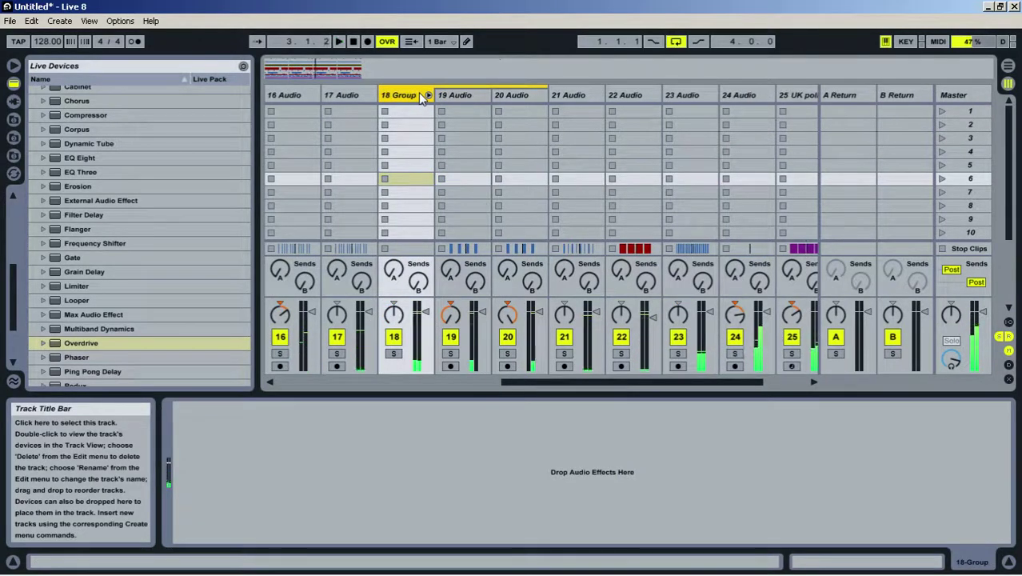
# Add a Reverb to group 18 and set its quality to High while the loop plays
pyautogui.scroll(-6, 120, 336)
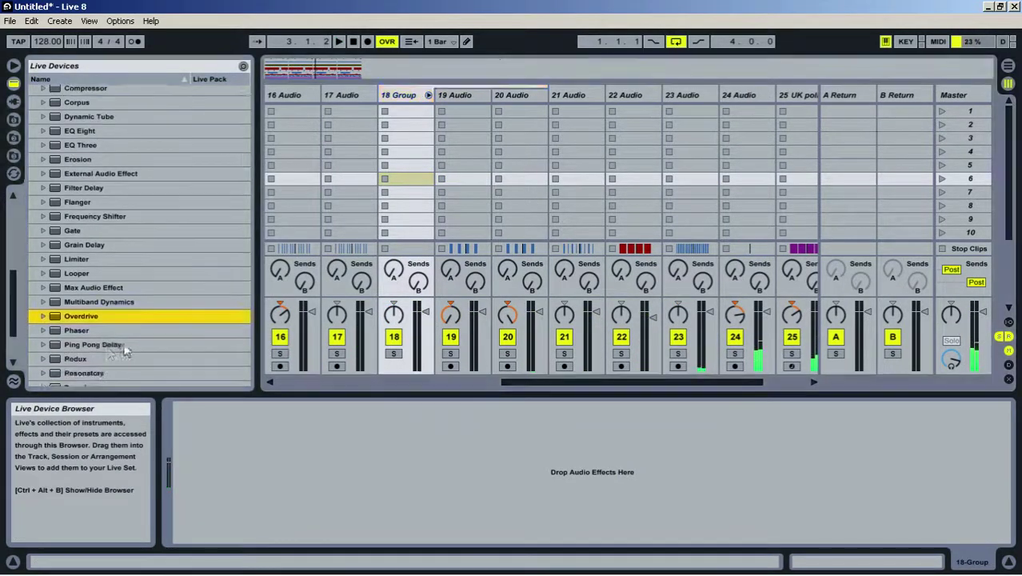
pyautogui.click(85, 333)
pyautogui.doubleClick(86, 333)
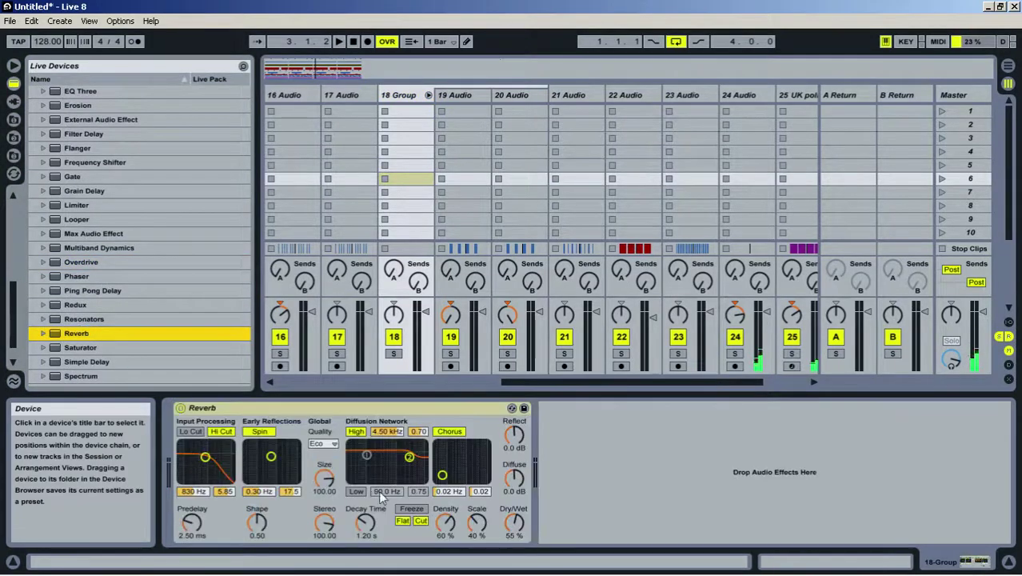
pyautogui.press('space')
pyautogui.click(324, 444)
pyautogui.click(322, 477)
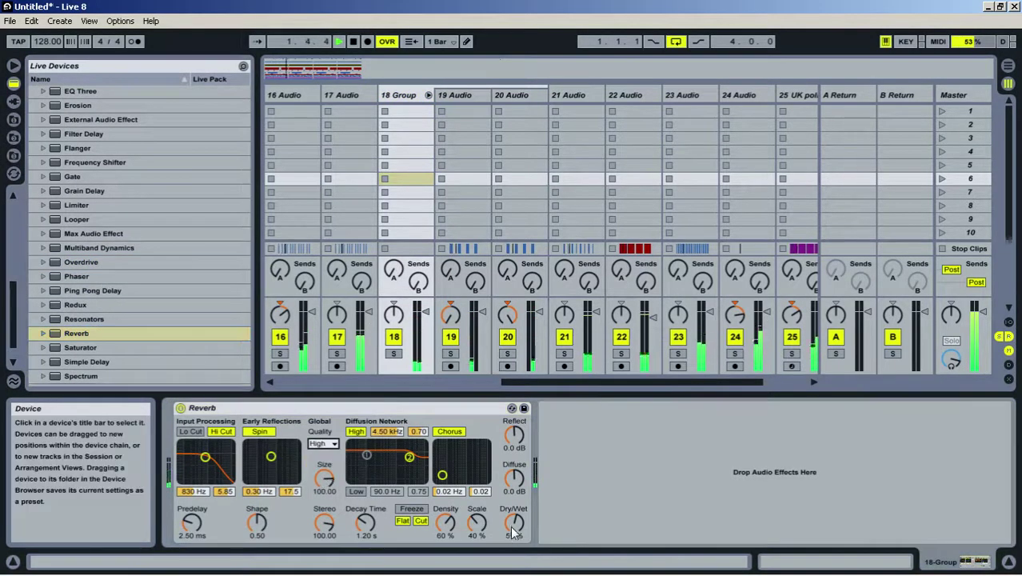
# Switch the Reverb's input filter from Hi Cut to Lo Cut at 3.31 kHz with 6.70 bandwidth, and set Dry/Wet to 36%
pyautogui.click(192, 432)
pyautogui.click(214, 432)
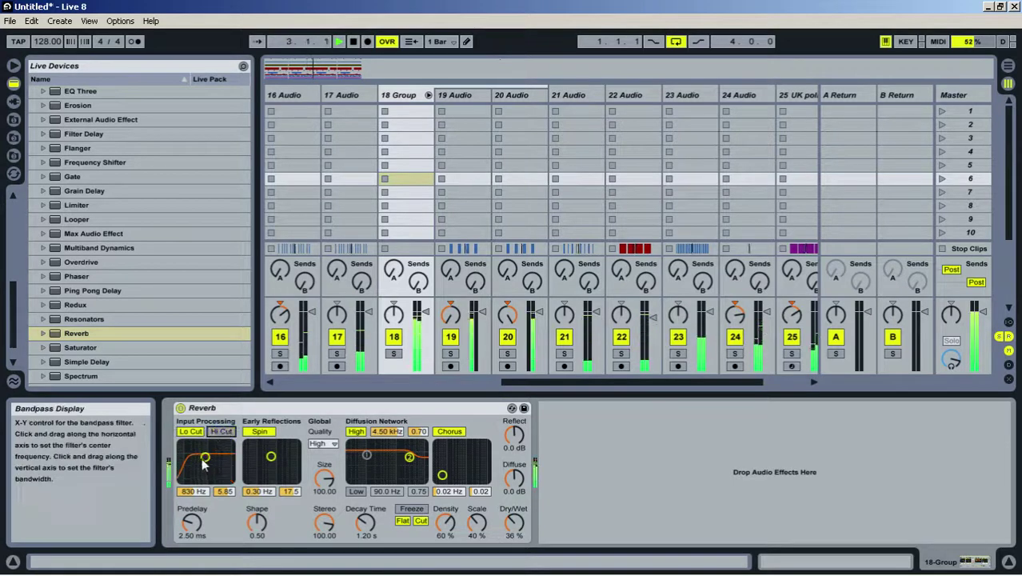
pyautogui.moveTo(205, 457); pyautogui.dragTo(216, 454)
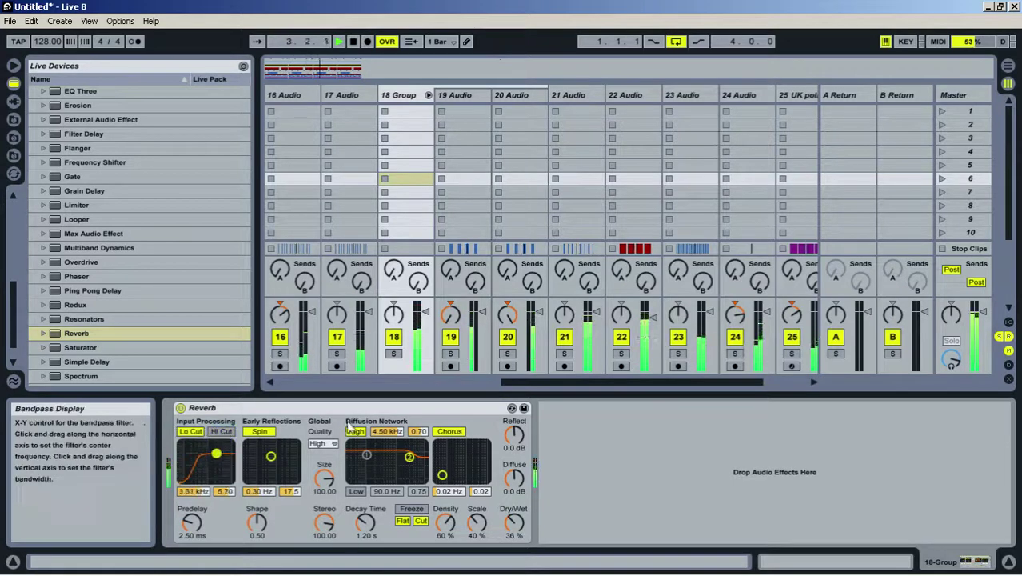
# Fold group 18 and return to the arrangement, ending the group's solo audition
pyautogui.click(429, 94)
pyautogui.press('Tab')
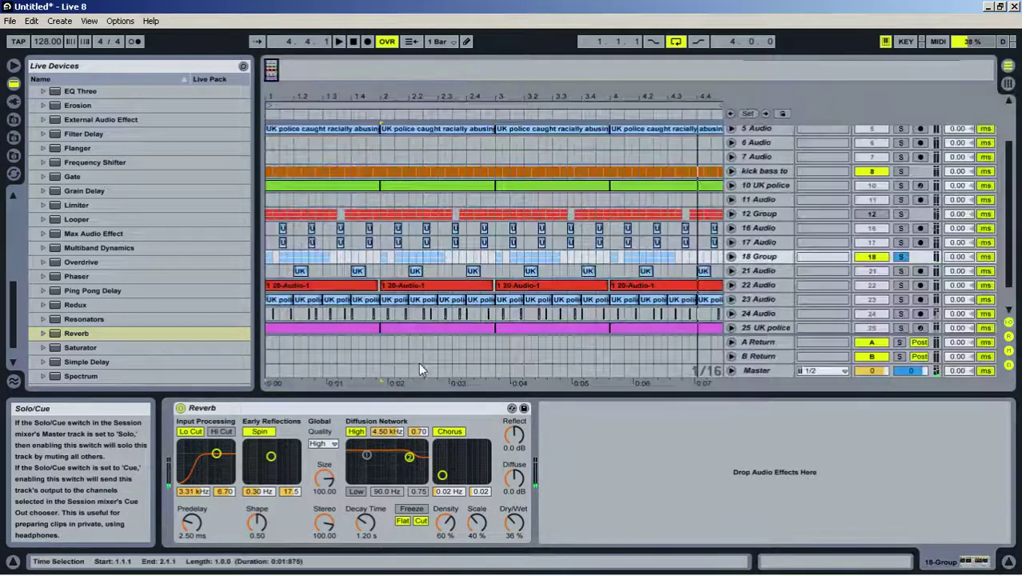
pyautogui.click(901, 256)
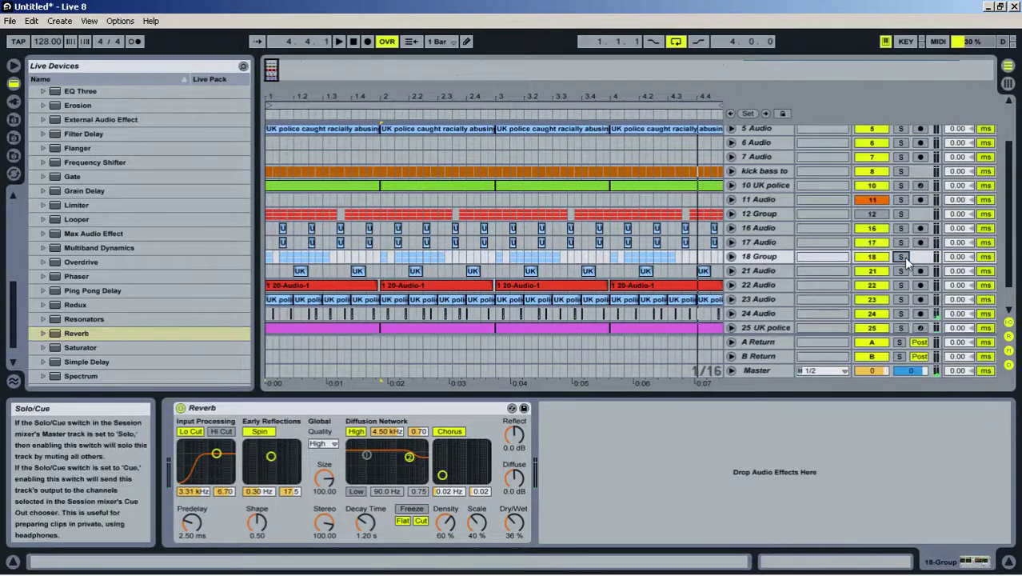
# Hide the device chain and widen the arrangement view to about 13 bars, placing the insert mark at 5.2.4 on track 5
pyautogui.moveTo(850, 392); pyautogui.dragTo(832, 400)
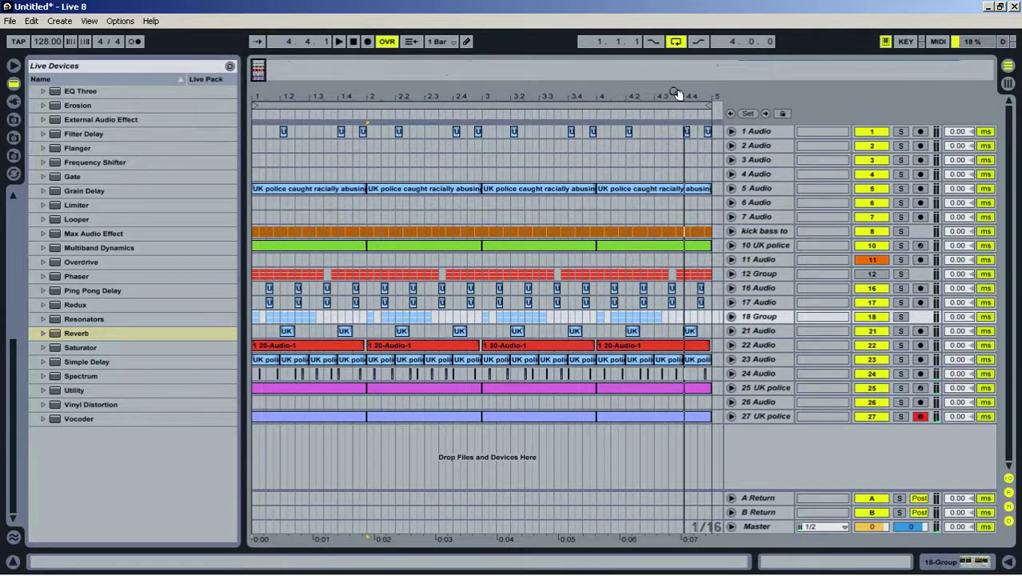
pyautogui.moveTo(680, 95); pyautogui.dragTo(397, 360)
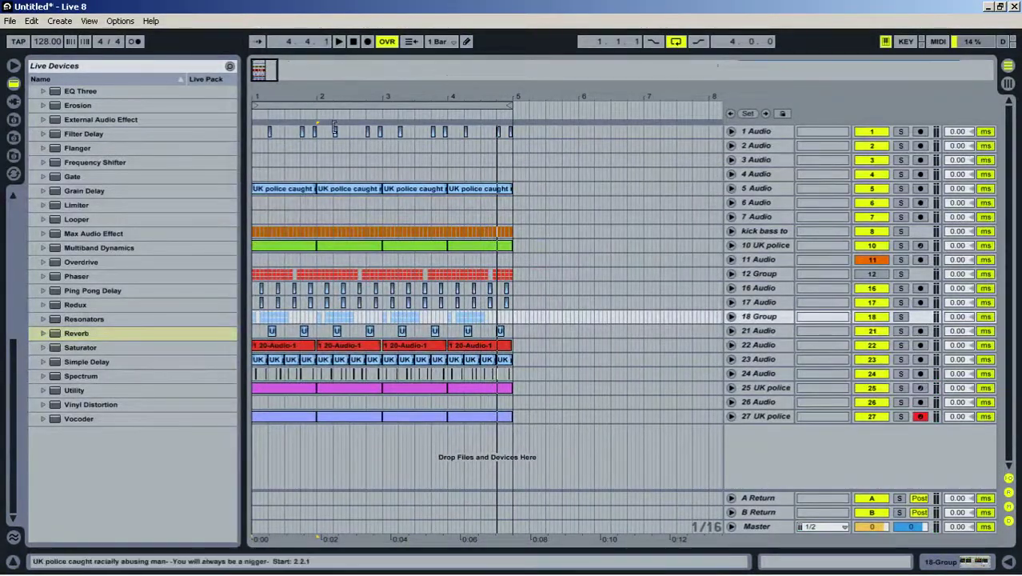
pyautogui.moveTo(264, 93)
pyautogui.mouseDown()
pyautogui.moveTo(256, 240)
pyautogui.moveTo(256, 93)
pyautogui.mouseUp()
pyautogui.moveTo(338, 98); pyautogui.dragTo(339, 32)
pyautogui.click(415, 191)
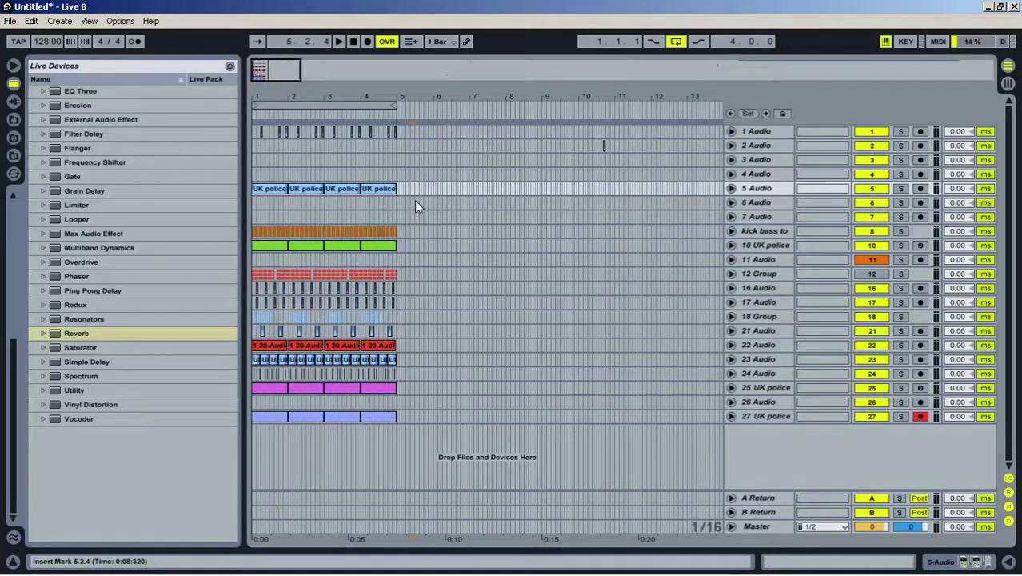
# Save the Live Set on the Desktop as "WEIRD SAMPLE FUCKIN THING"
pyautogui.hotkey('ctrl', 's')
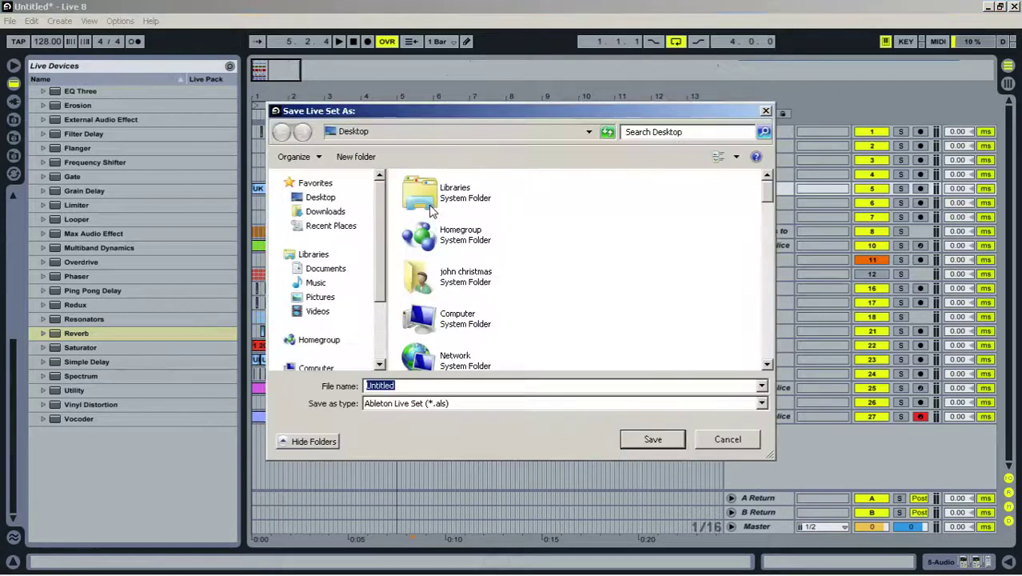
pyautogui.write('WEIRD SAMPLE FUCKIN THING')
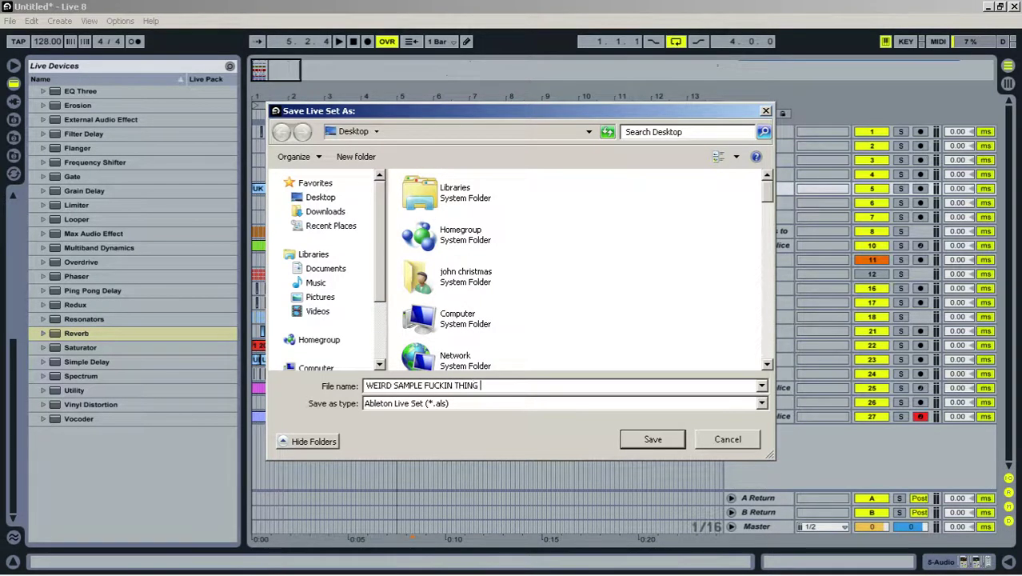
pyautogui.press('Return')
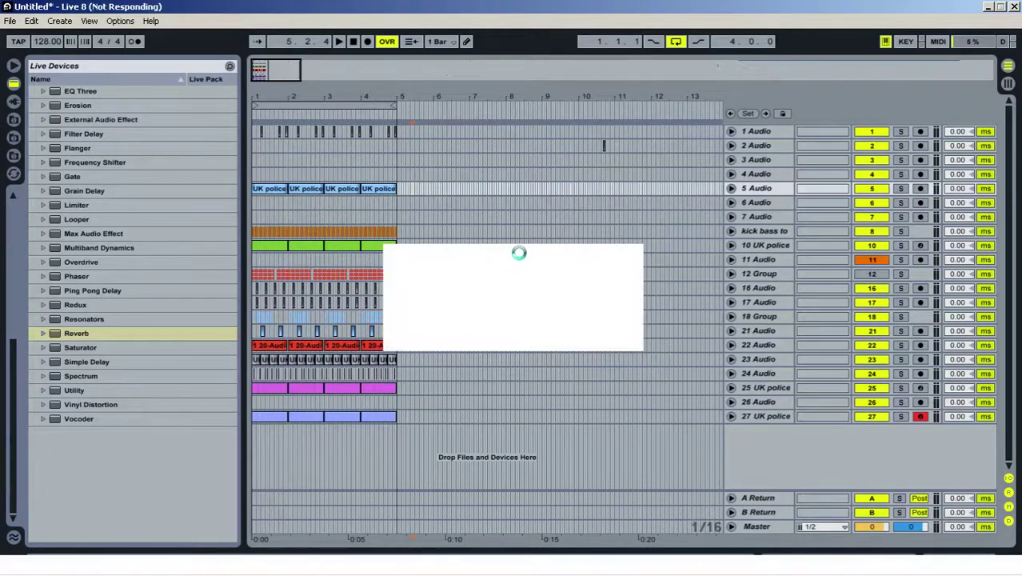
# Check the hidden notification icons and switch to Open Broadcaster Software
pyautogui.moveTo(716, 575)
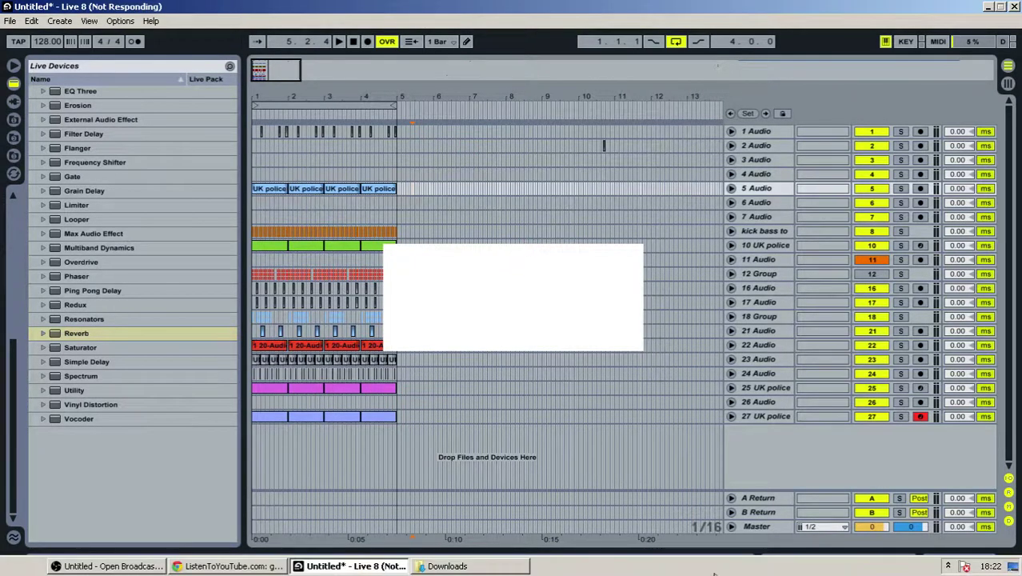
pyautogui.click(949, 566)
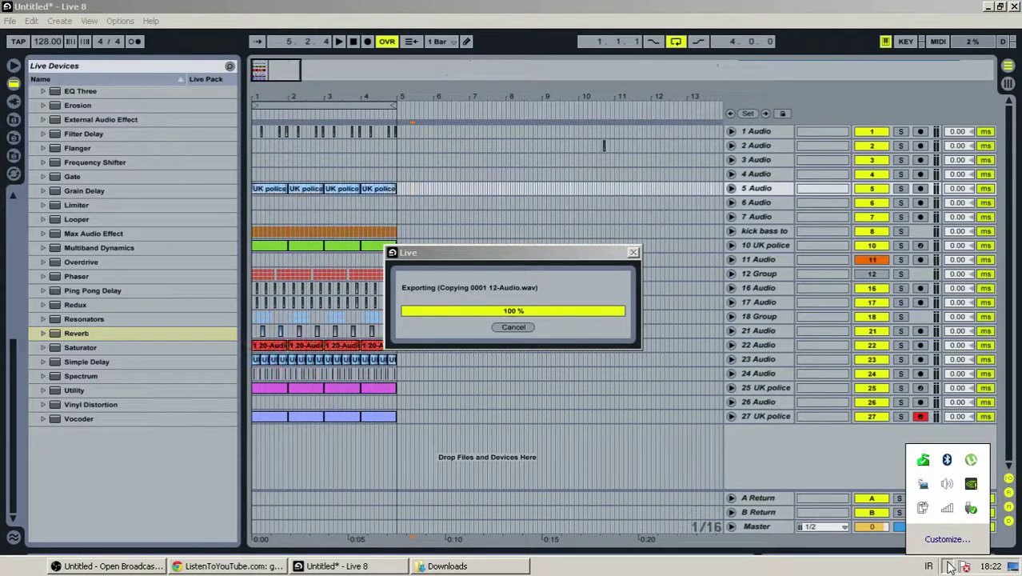
pyautogui.click(81, 567)
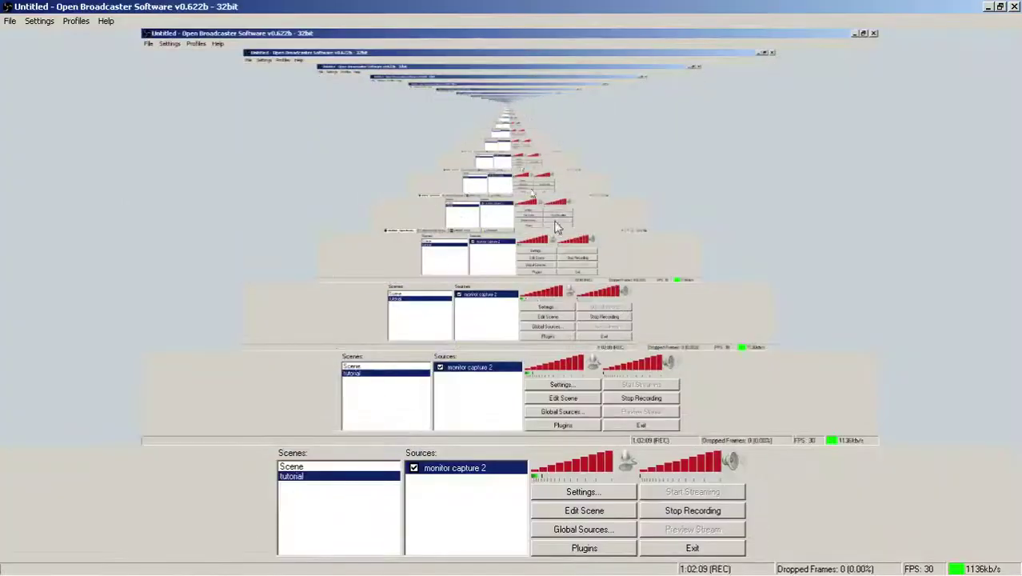